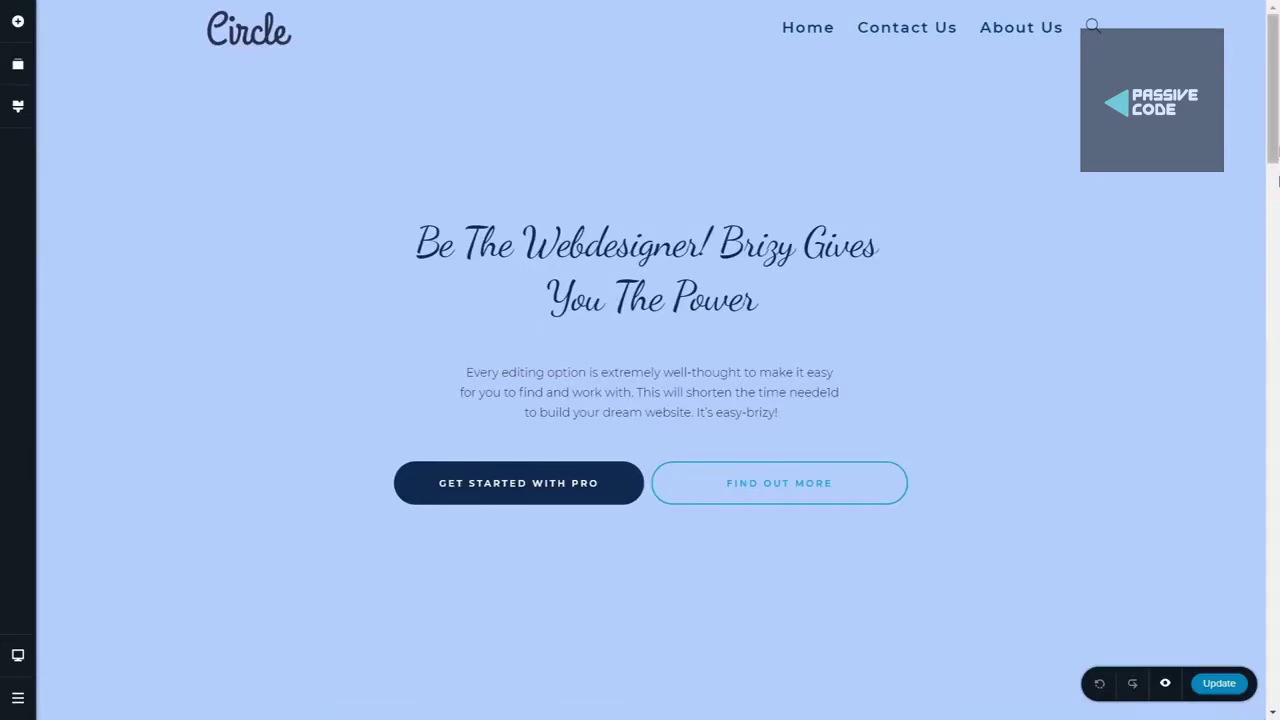
- Scroll to the bottom of the Circle page to reach the Add a New Block area
left_click_drag(1278, 120, 1267, 93)
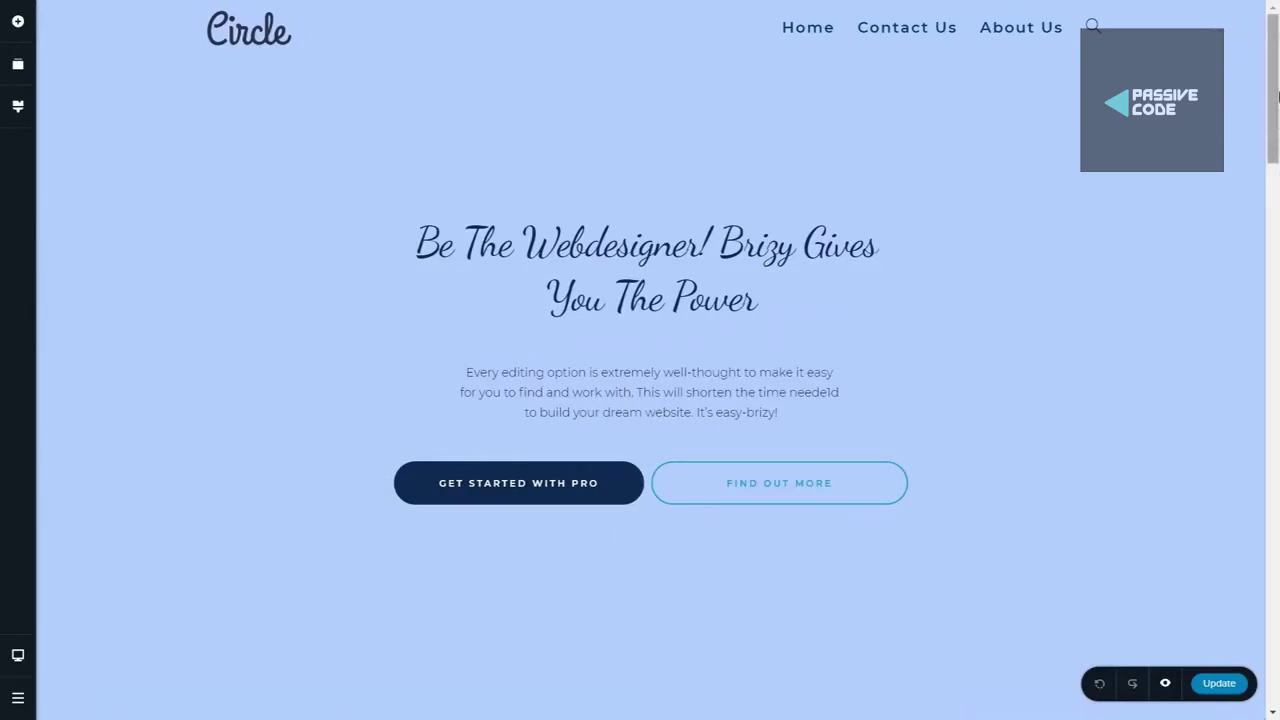
left_click_drag(1277, 95, 1277, 636)
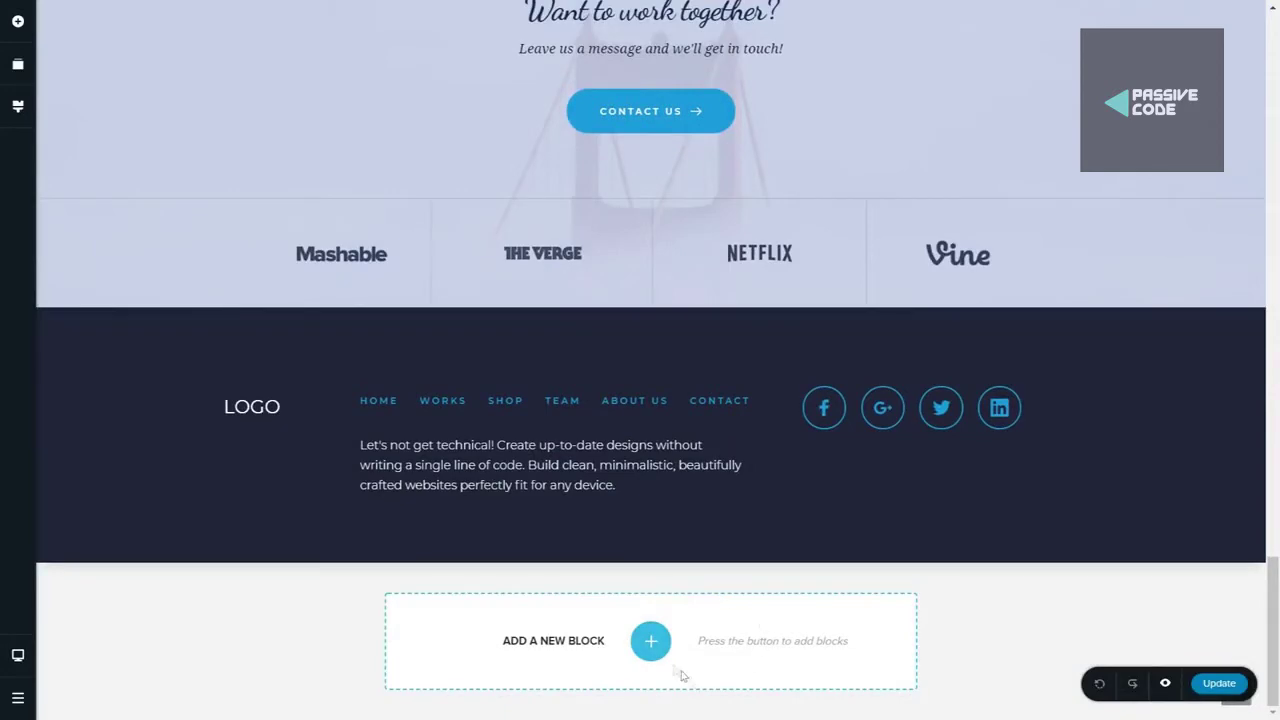
- From the Header category, insert the city-skyline 'Great Styling For Headers And Hero Images' block
left_click(654, 648)
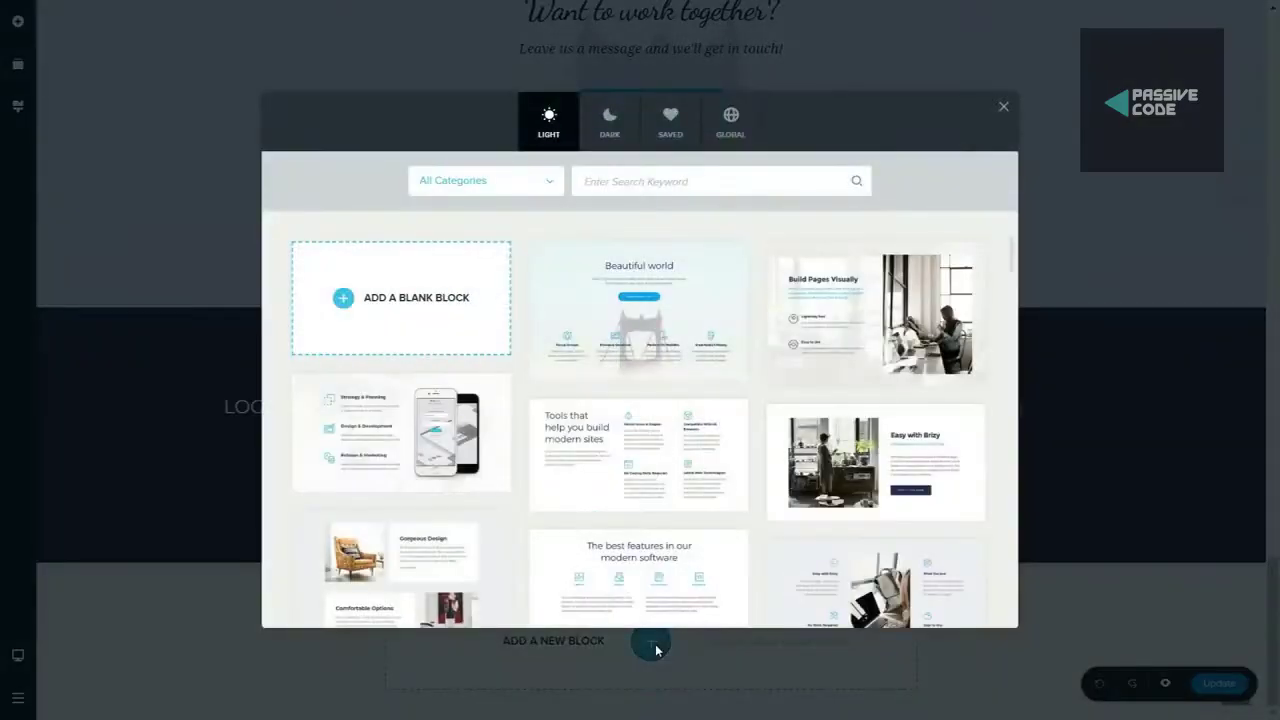
scroll(895, 400, "down", 3)
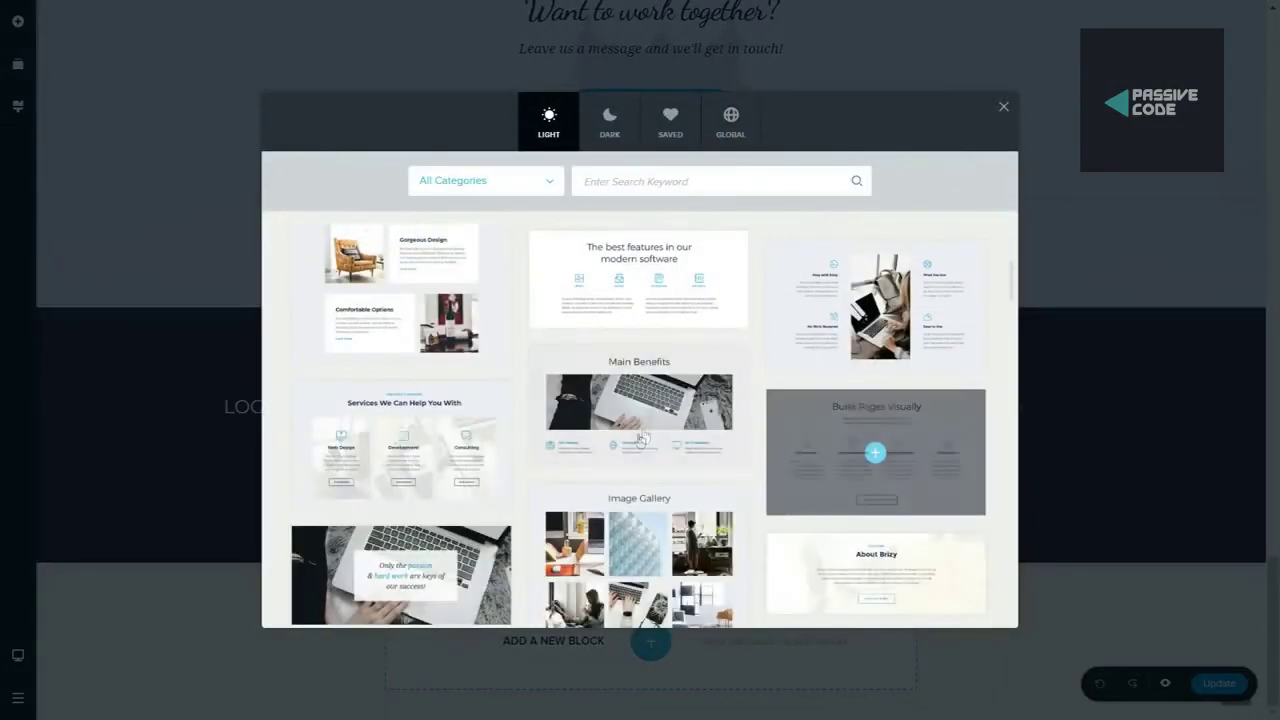
scroll(866, 449, "up", 3)
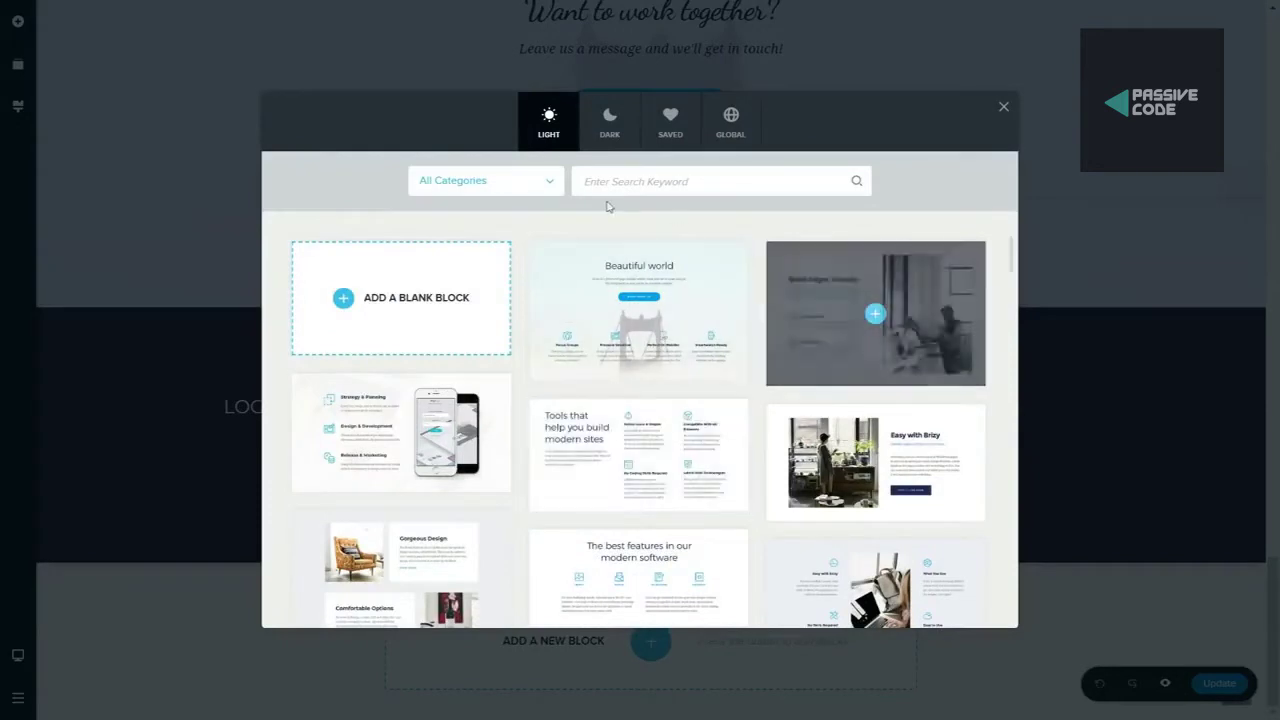
left_click(501, 195)
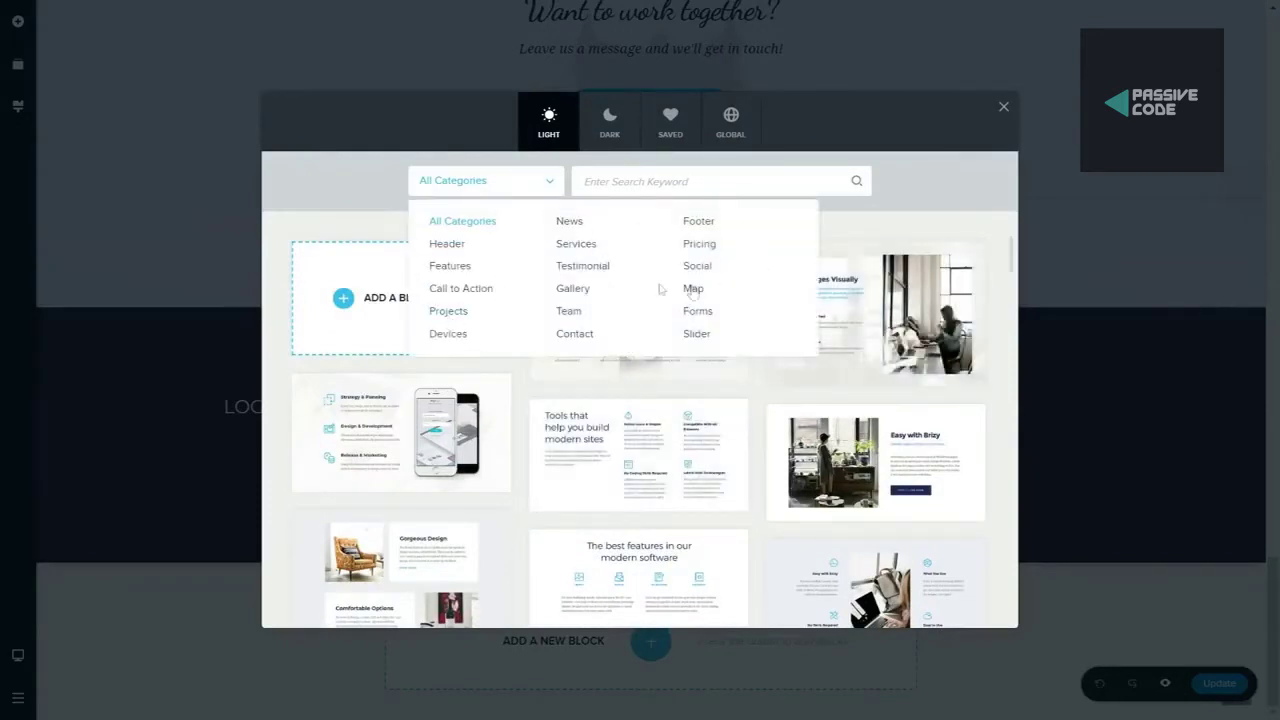
left_click(445, 247)
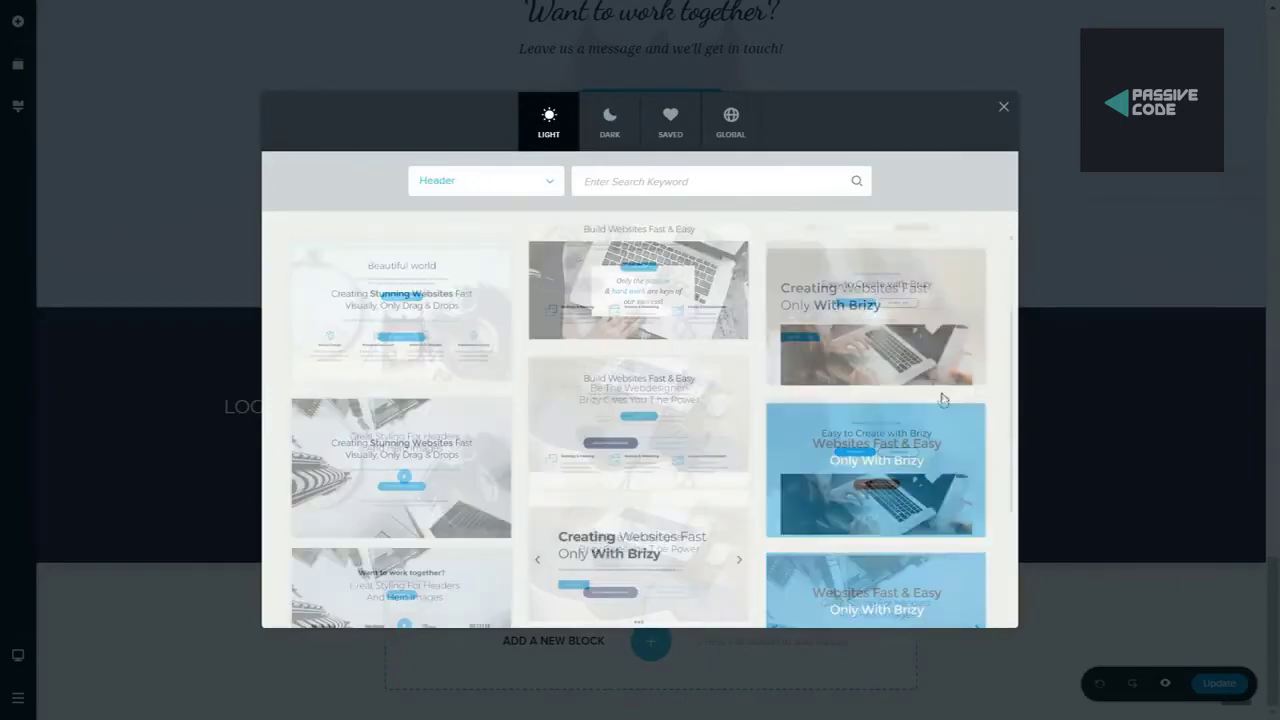
scroll(936, 340, "down", 5)
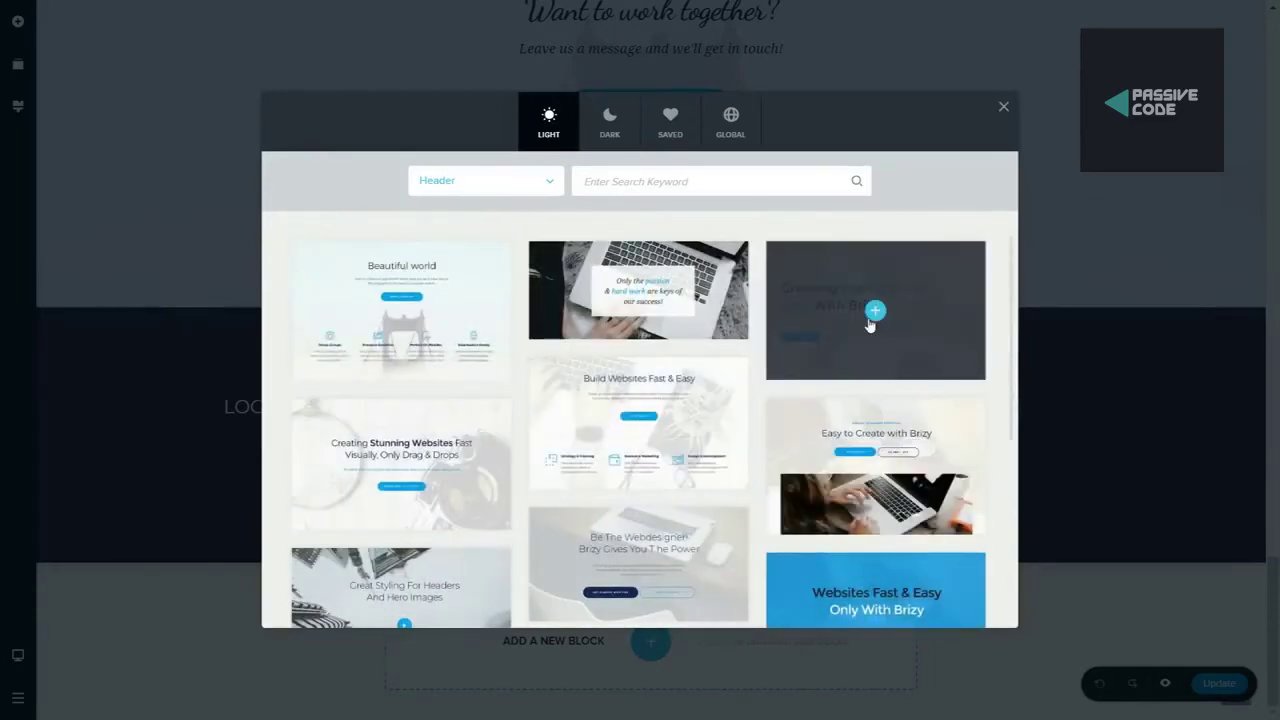
scroll(850, 400, "down", 3)
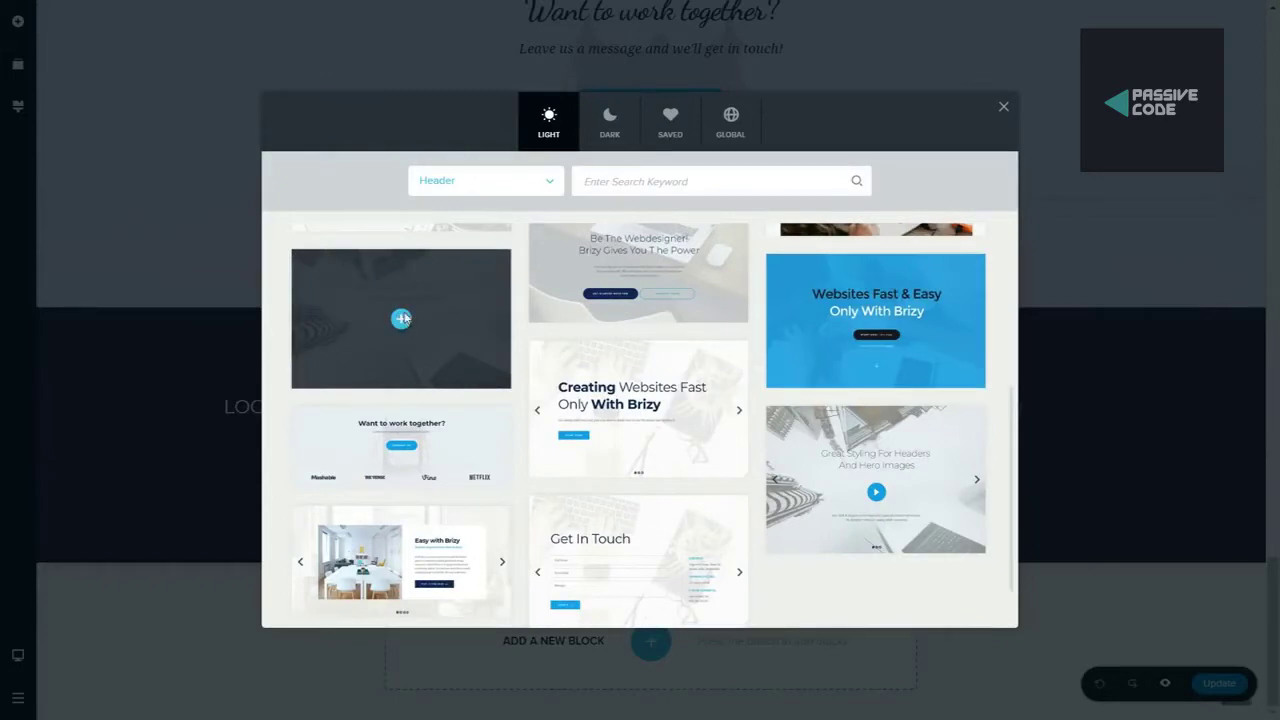
left_click(401, 318)
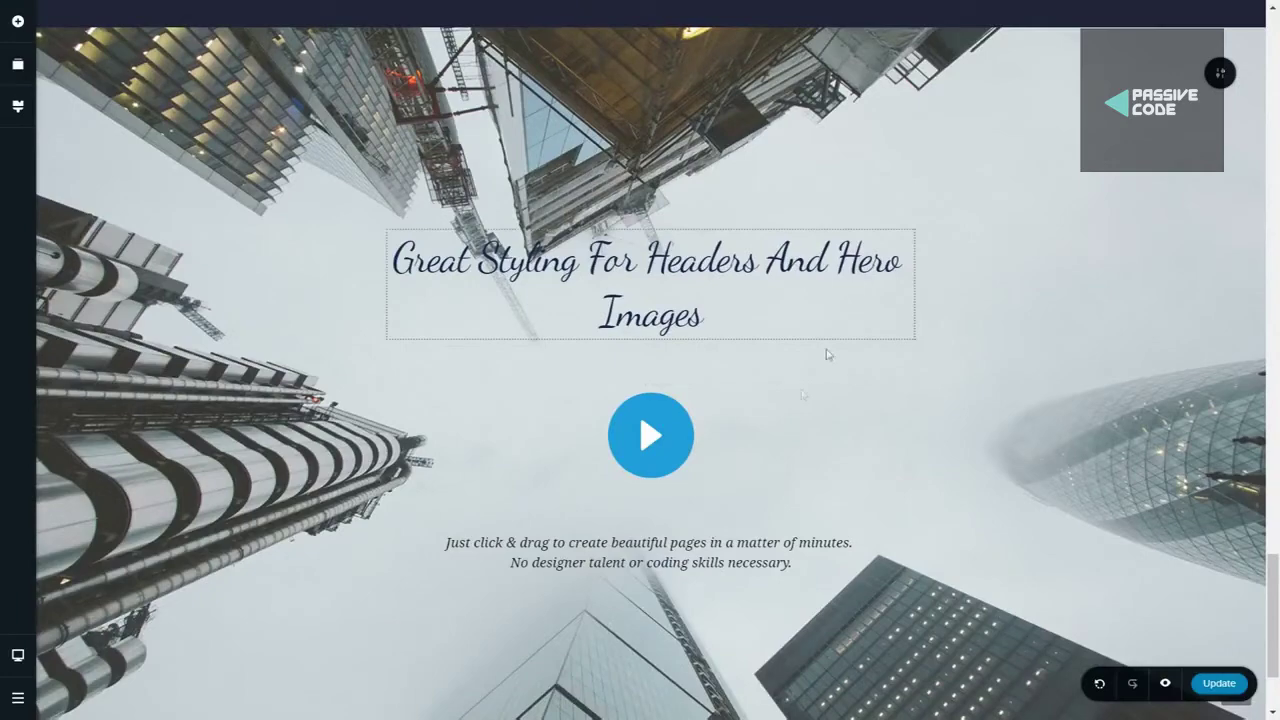
- Replace the header heading with the owner's name, add top padding and set bottom padding to 177px
scroll(608, 425, "down", 2)
scroll(576, 478, "up", 2)
left_click(687, 272)
key("ctrl+a")
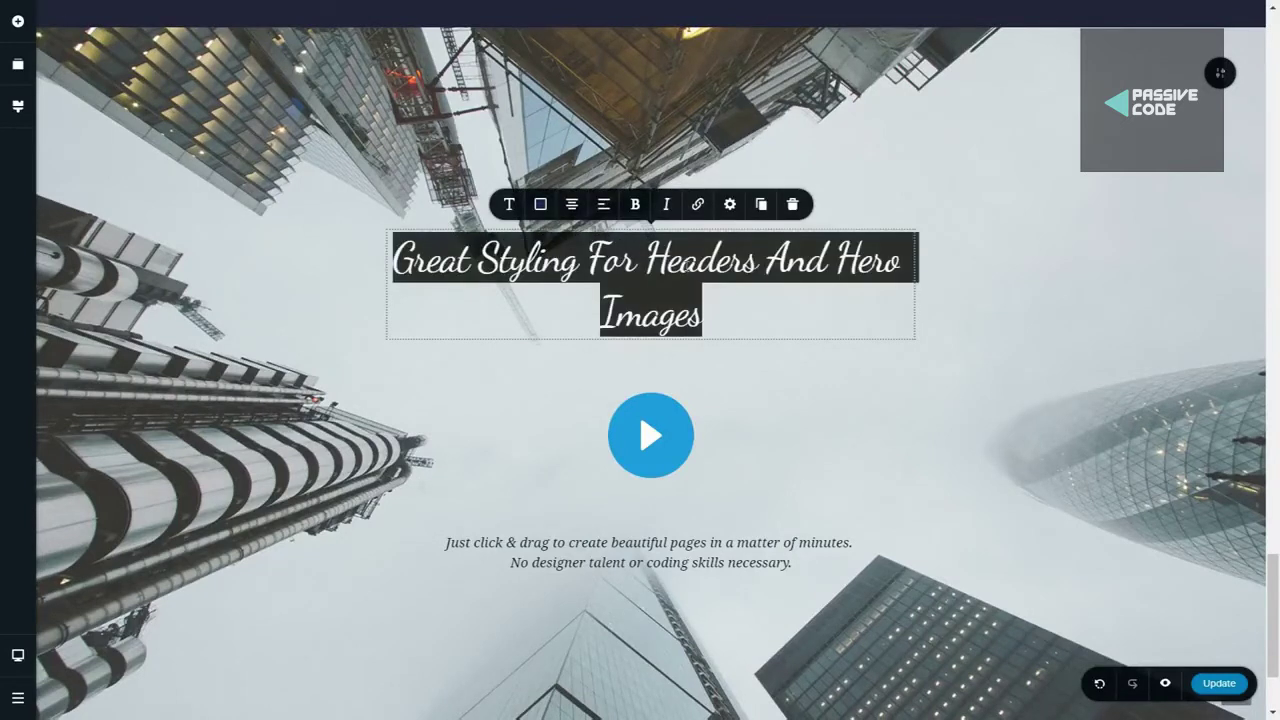
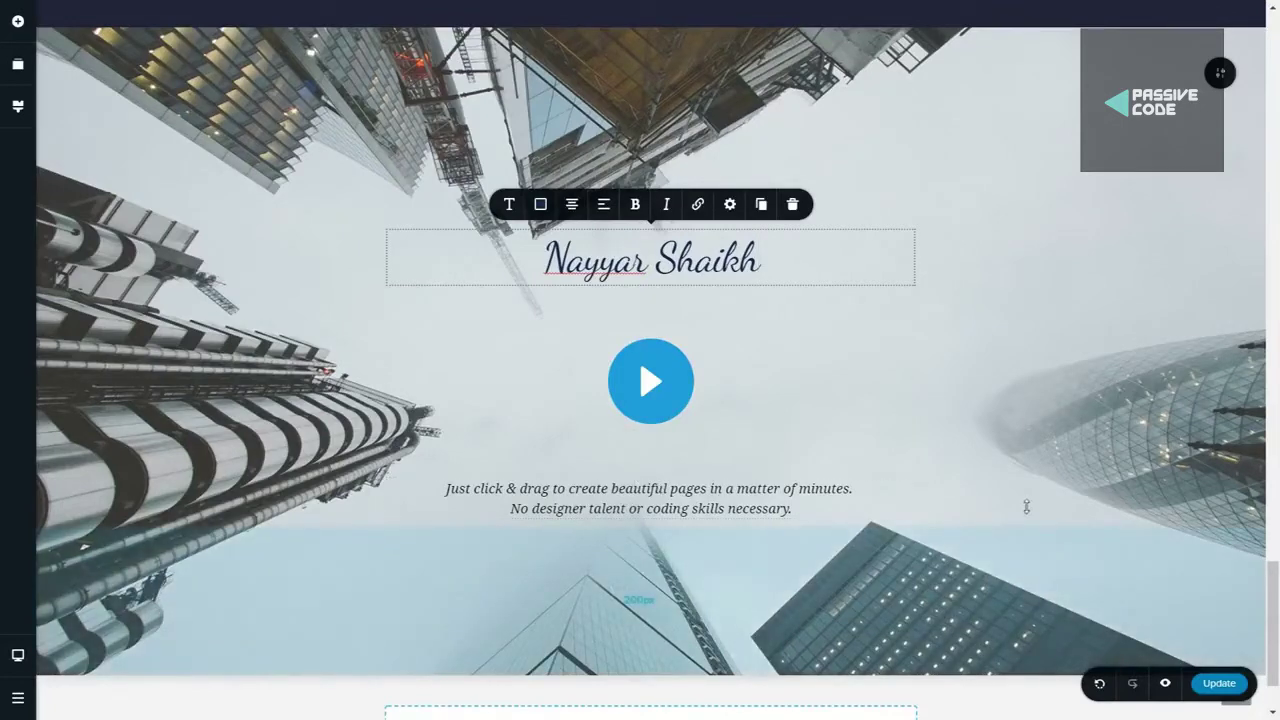
left_click_drag(773, 103, 705, 205)
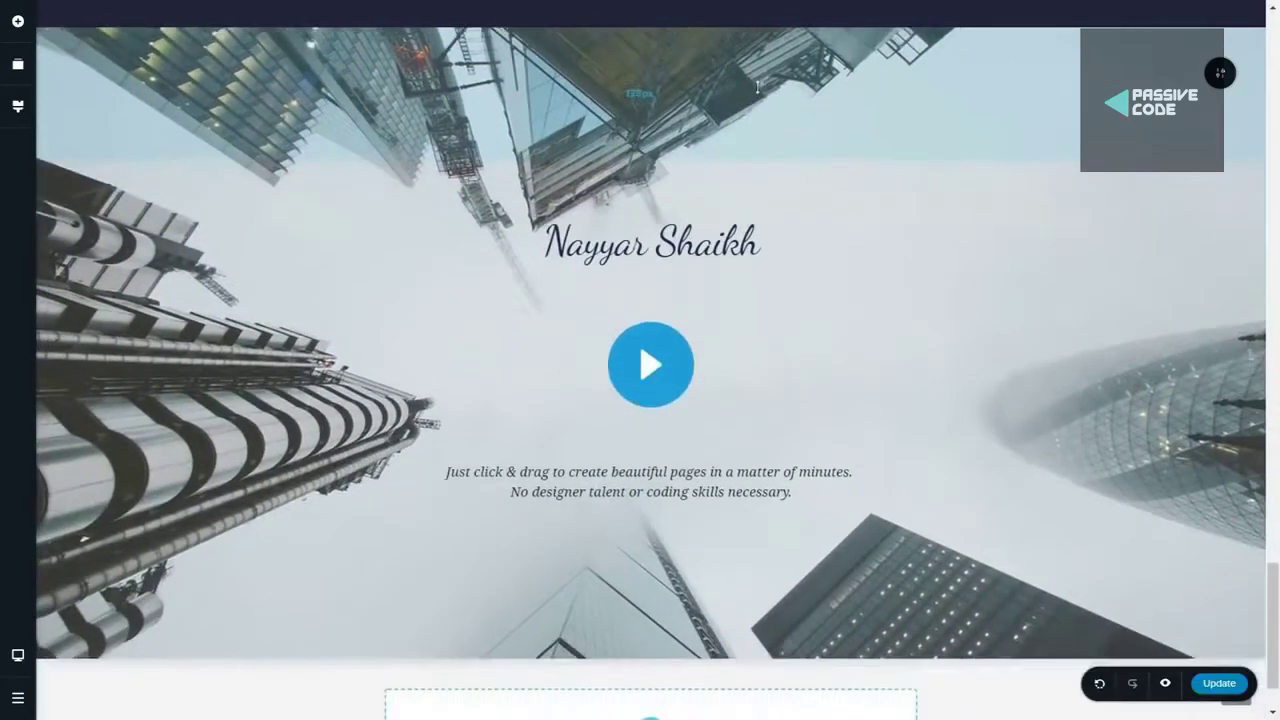
mouse_move(630, 600)
left_mouse_down()
mouse_move(630, 515)
mouse_move(638, 612)
mouse_move(634, 550)
mouse_move(643, 597)
left_mouse_up()
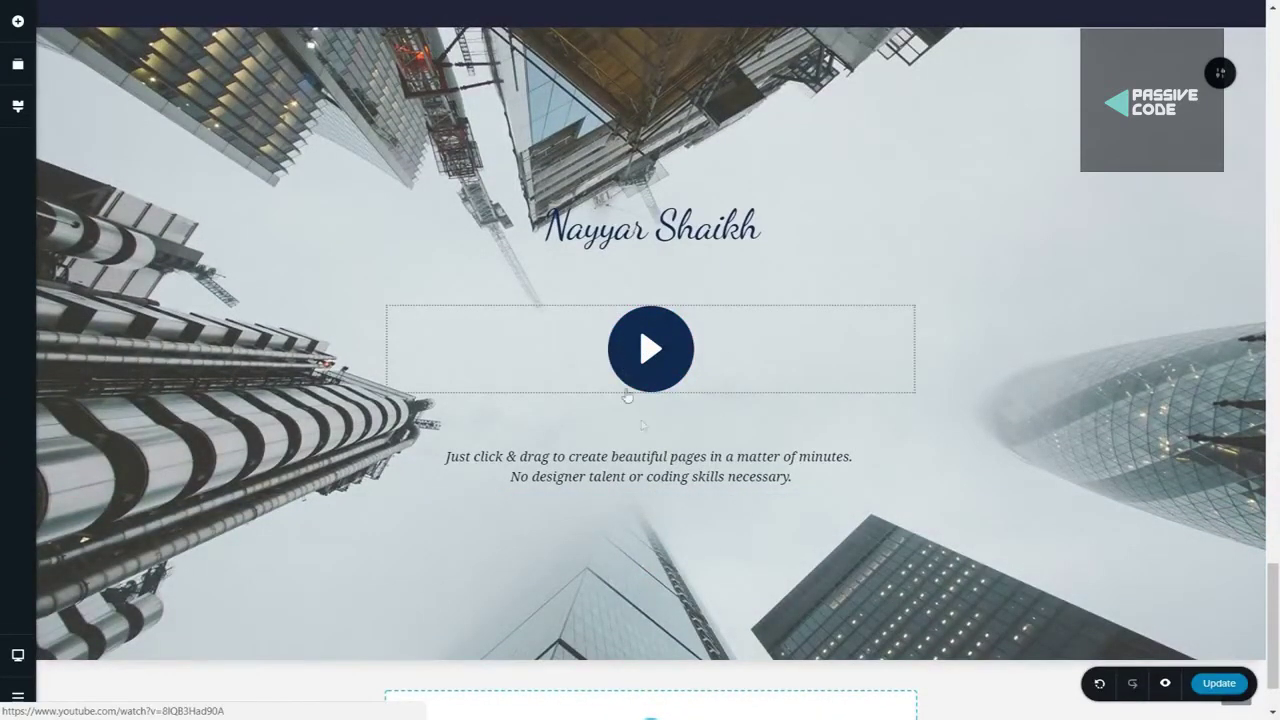
- Swap the header's play icon for the bookmark glyph from the icon picker
left_click(648, 348)
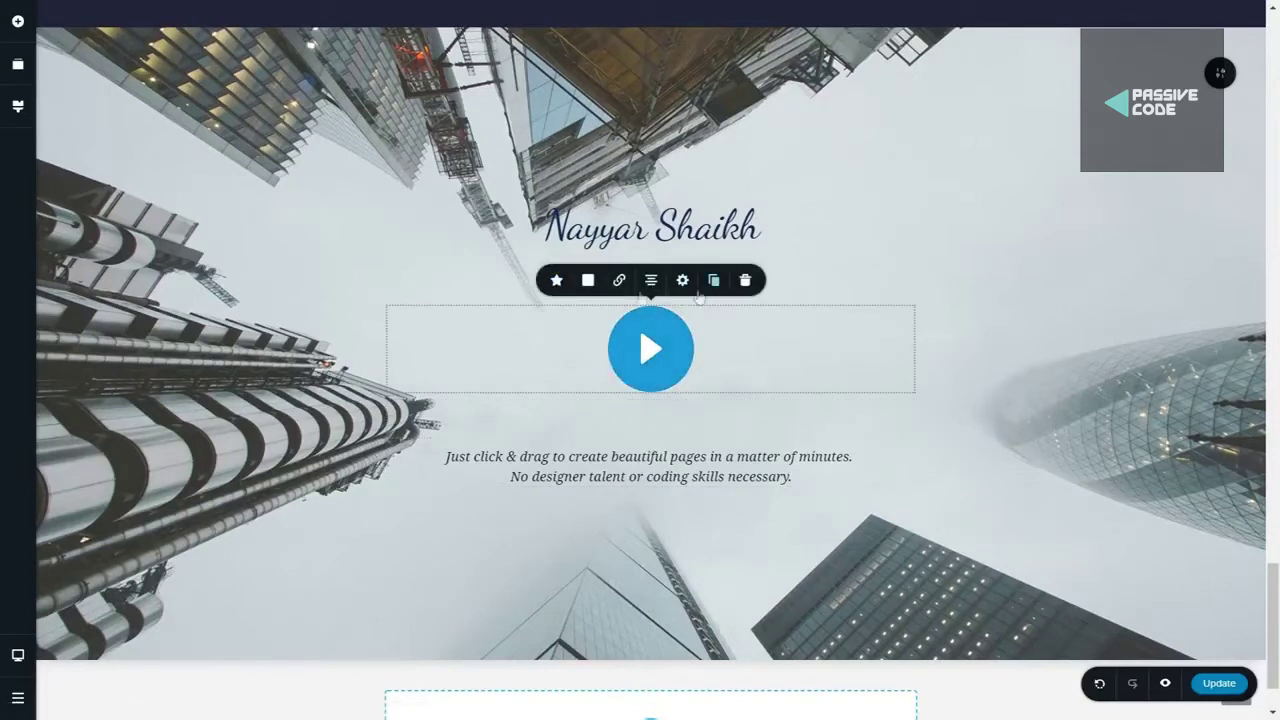
left_click(558, 283)
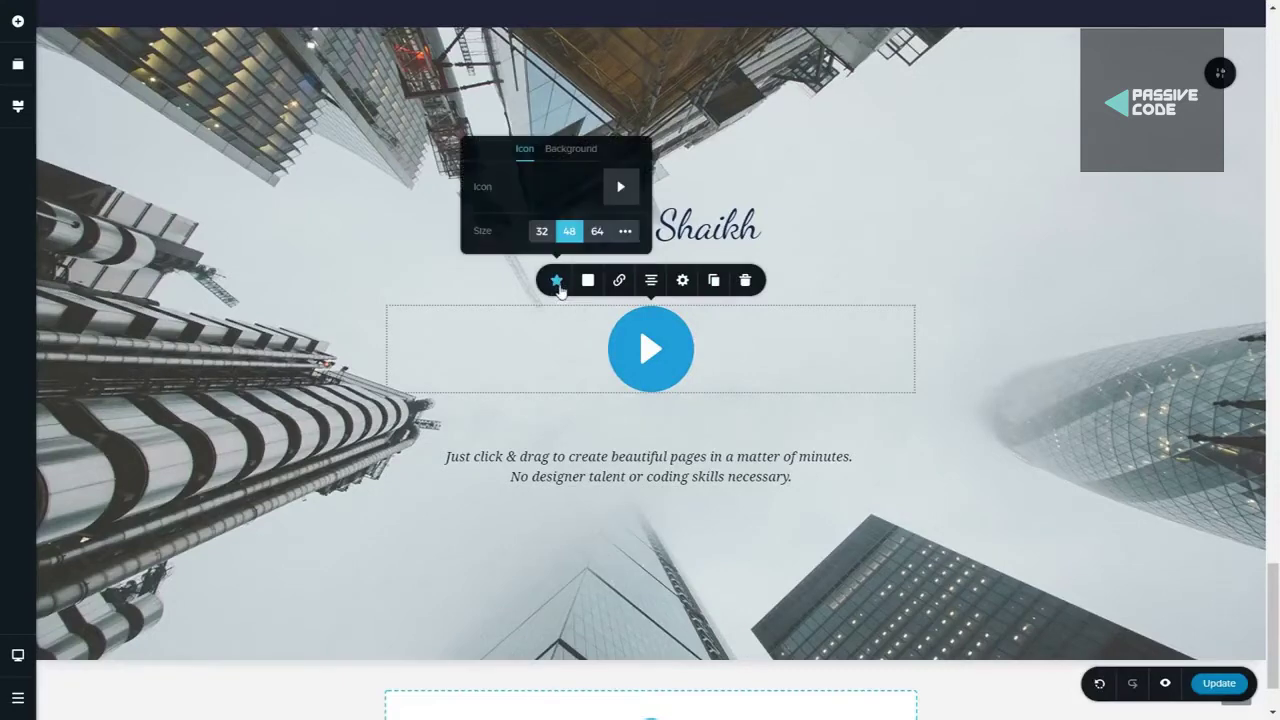
left_click(616, 197)
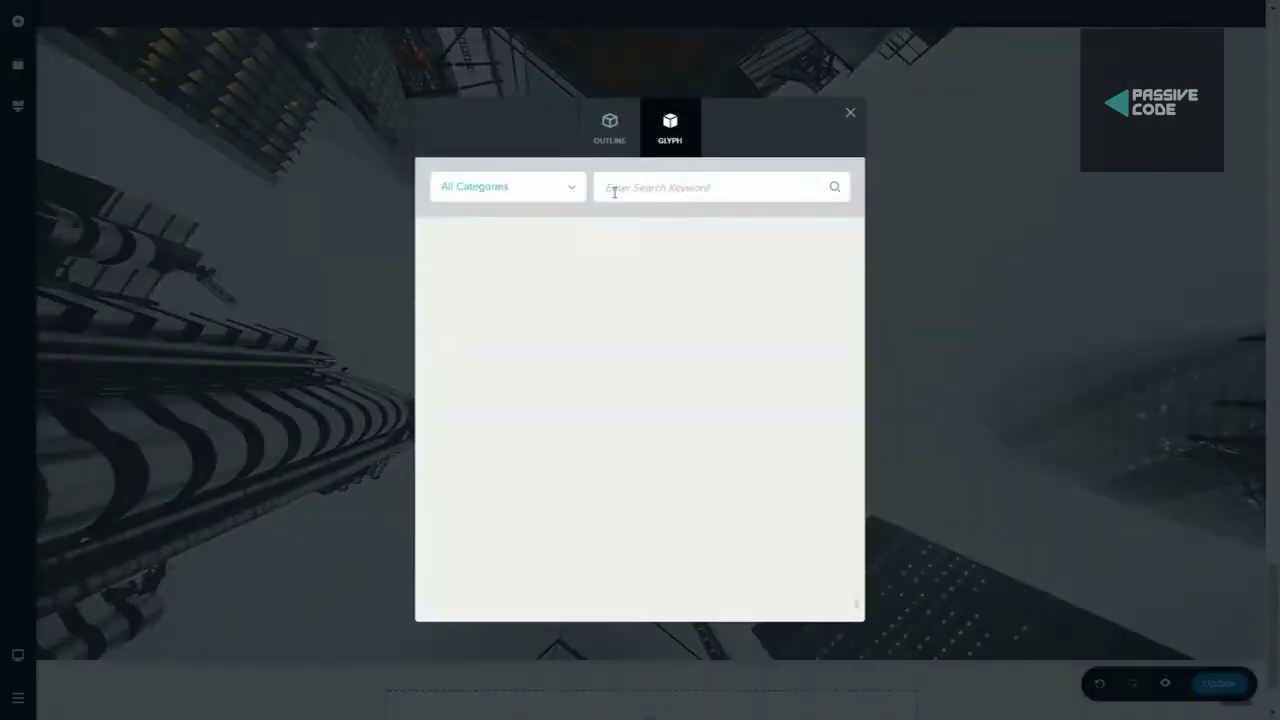
scroll(748, 473, "up", 1)
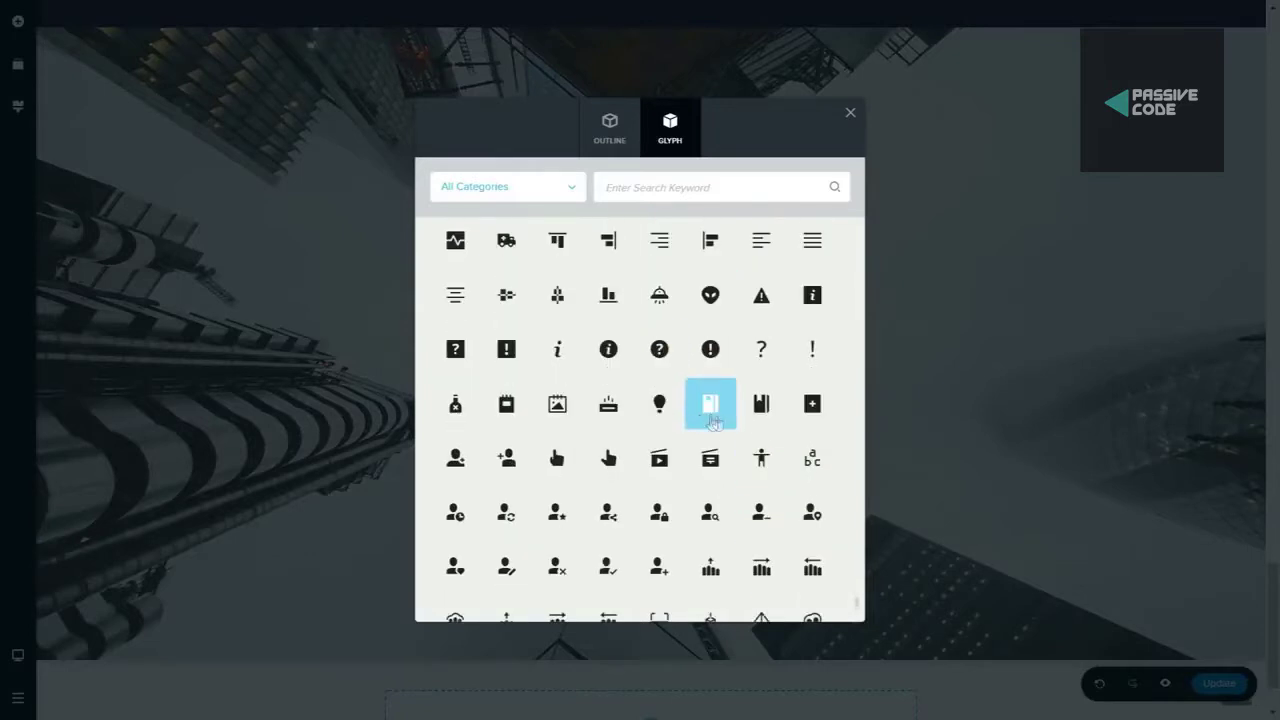
left_click(708, 418)
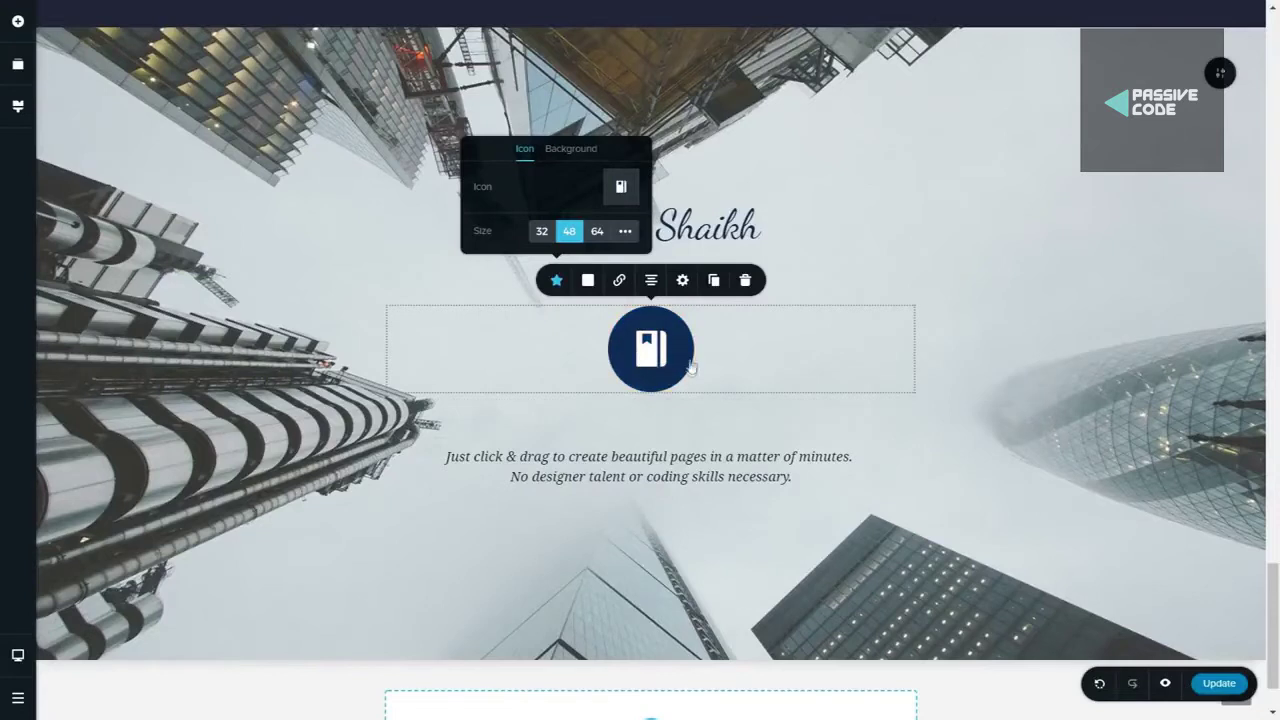
- Give the icon circle a dark navy (#142850) background
left_click(588, 281)
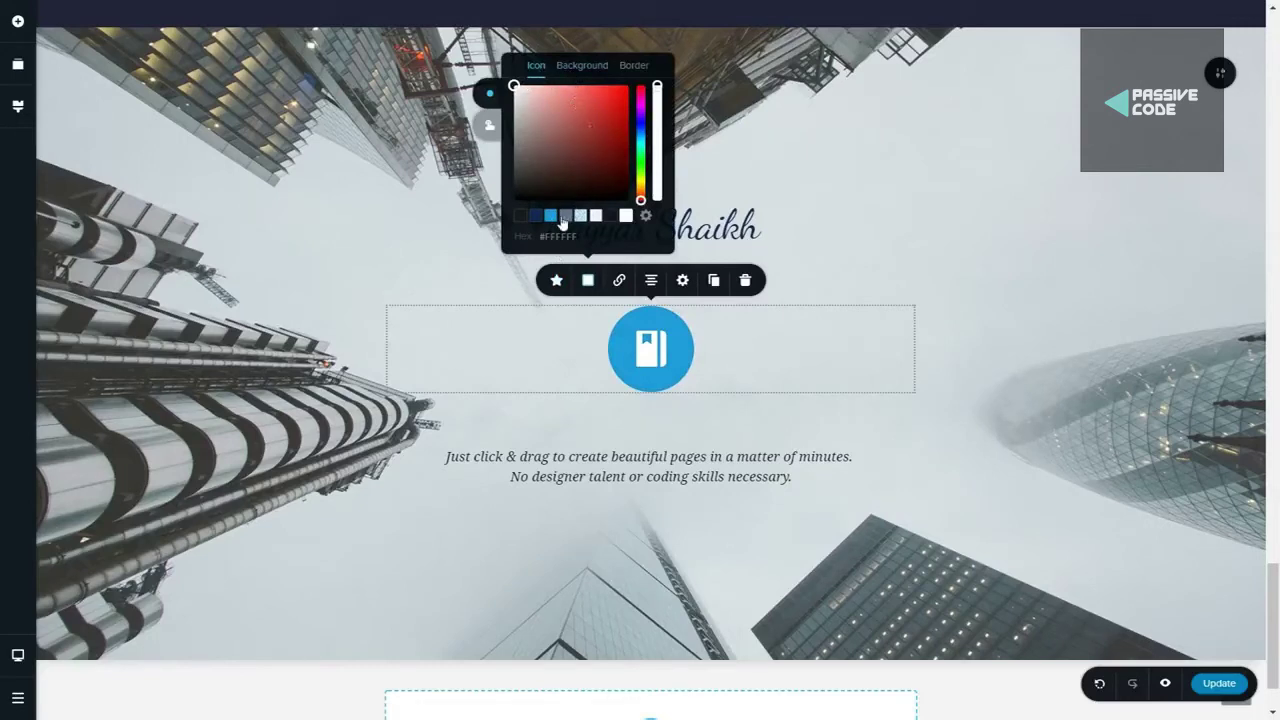
left_click(582, 80)
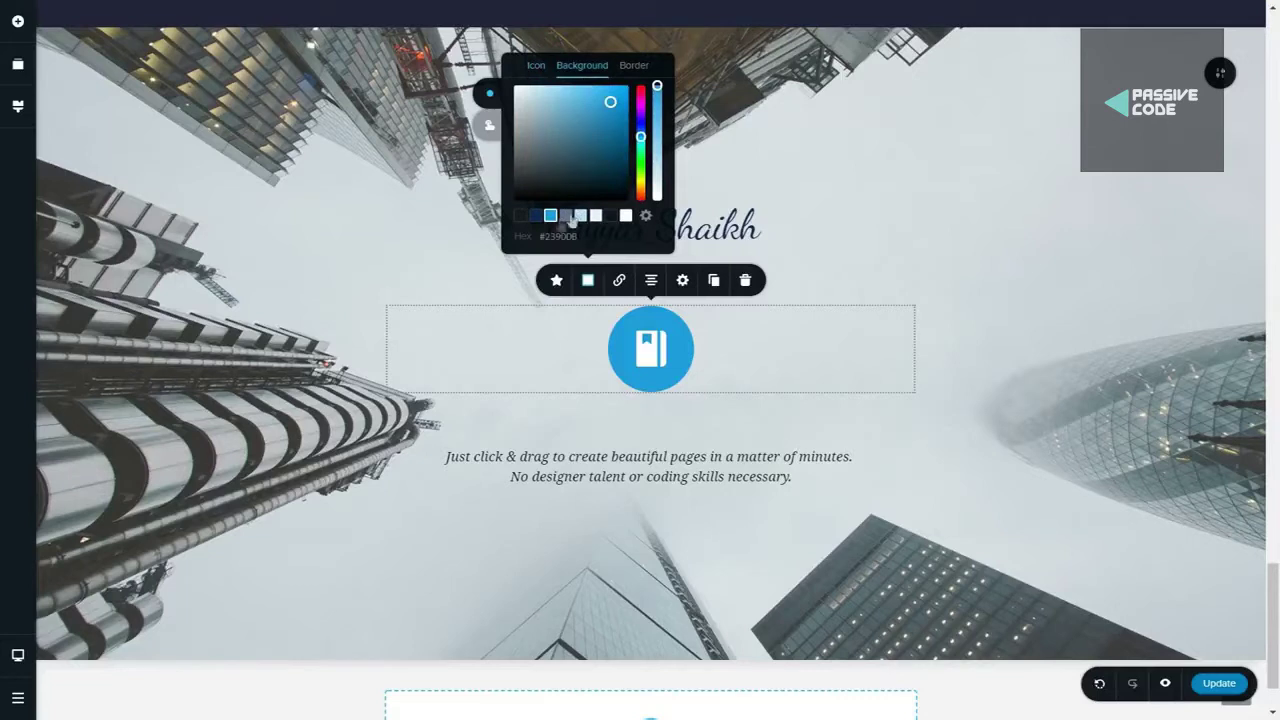
left_click(537, 217)
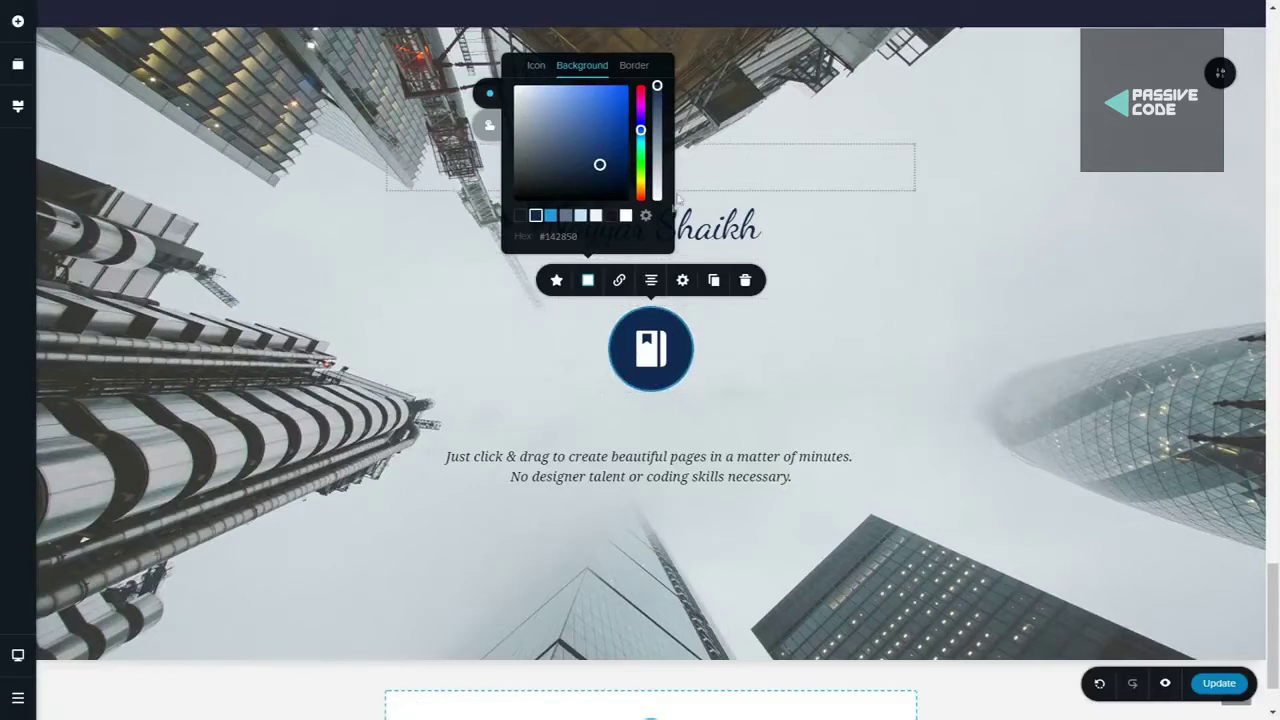
- Set a grey background for the icon's hover state and close the colour settings
left_click(489, 130)
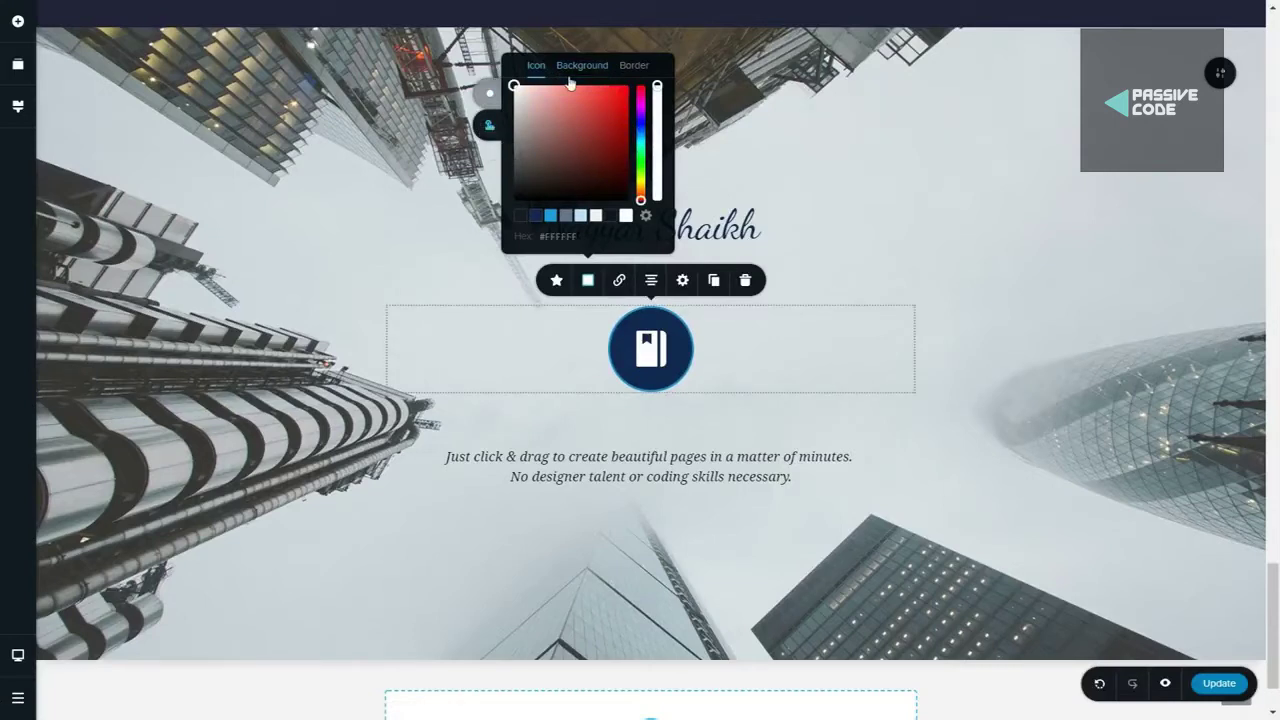
left_click(574, 72)
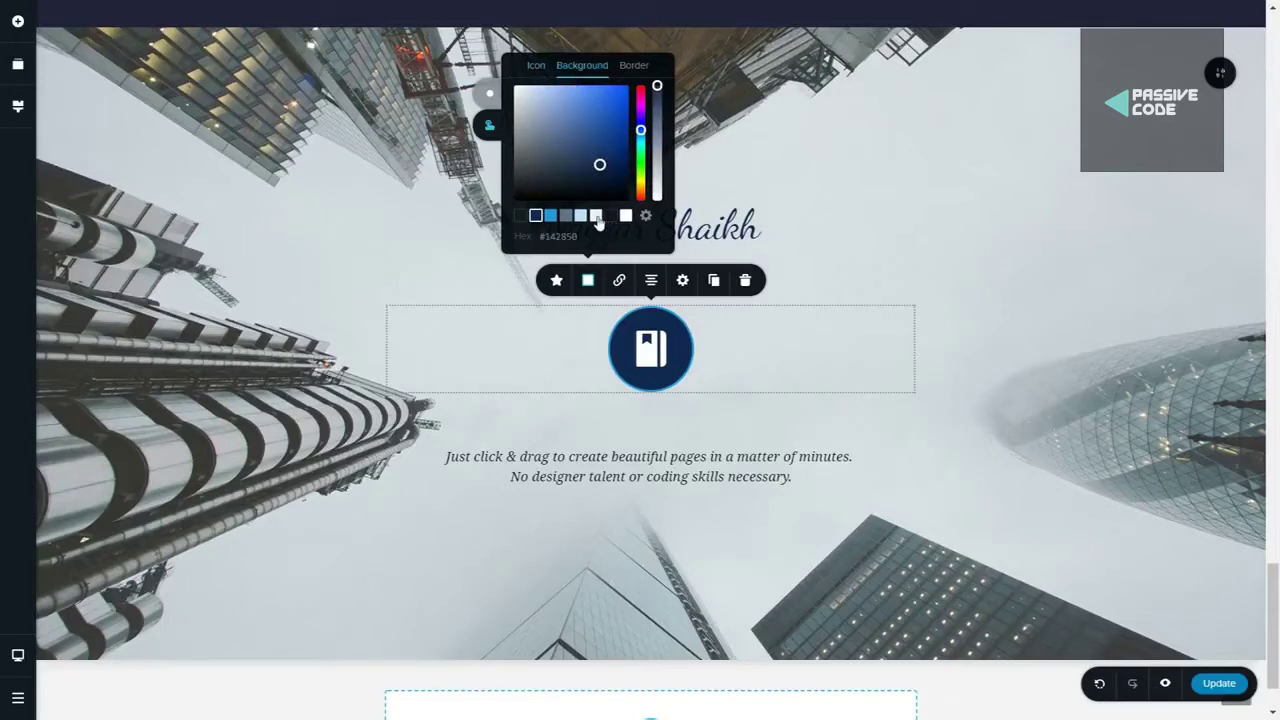
left_click(566, 216)
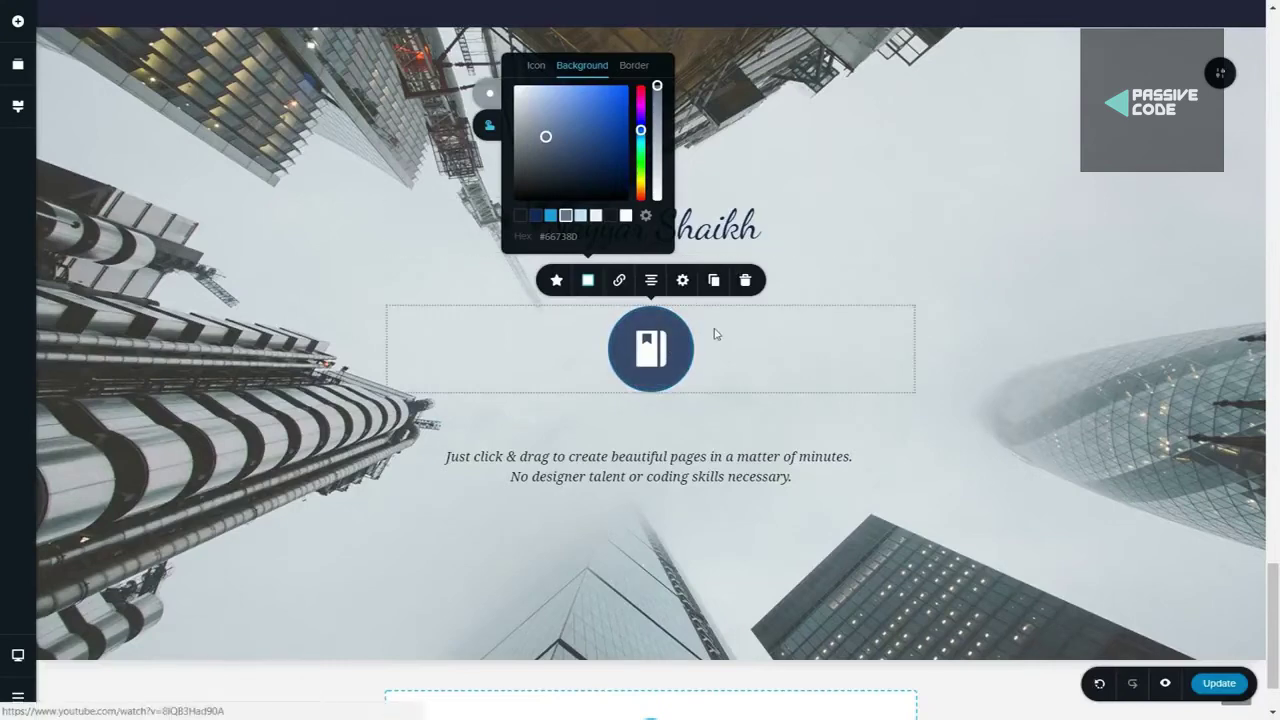
left_click(921, 270)
- Delete the city-skyline header section using its section toolbar's trash icon
scroll(909, 343, "up", 1)
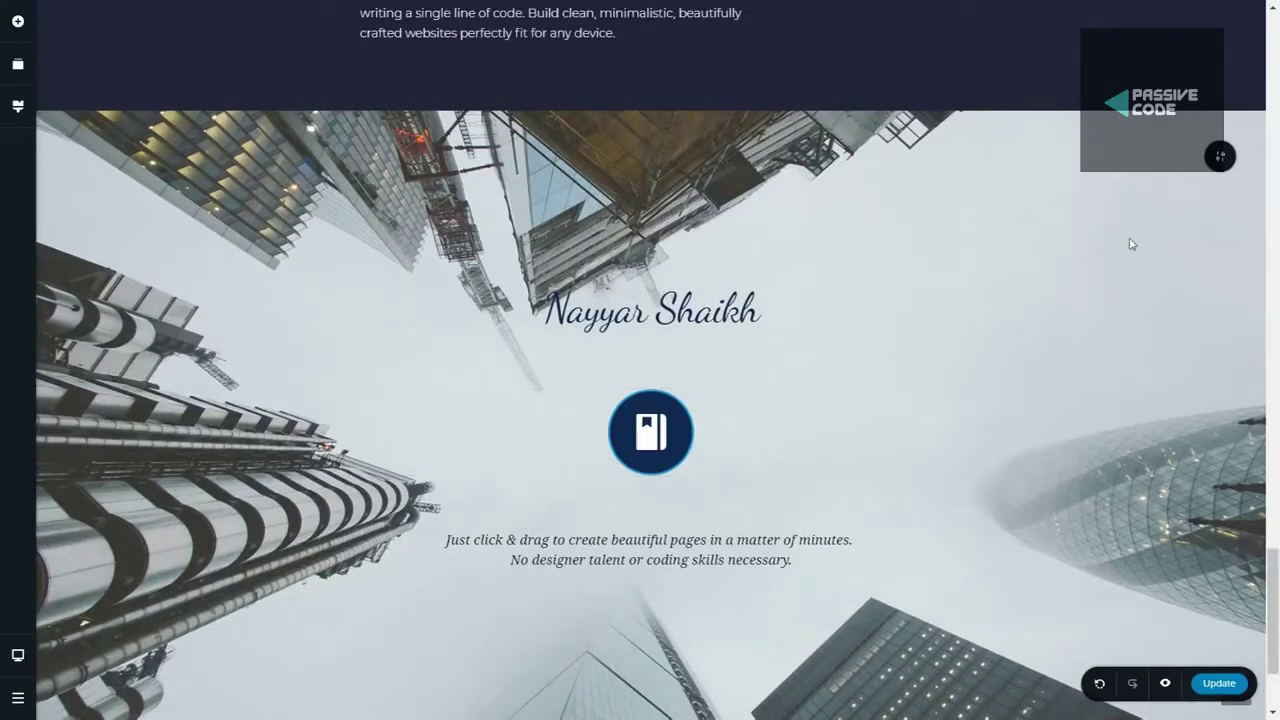
left_click(1220, 155)
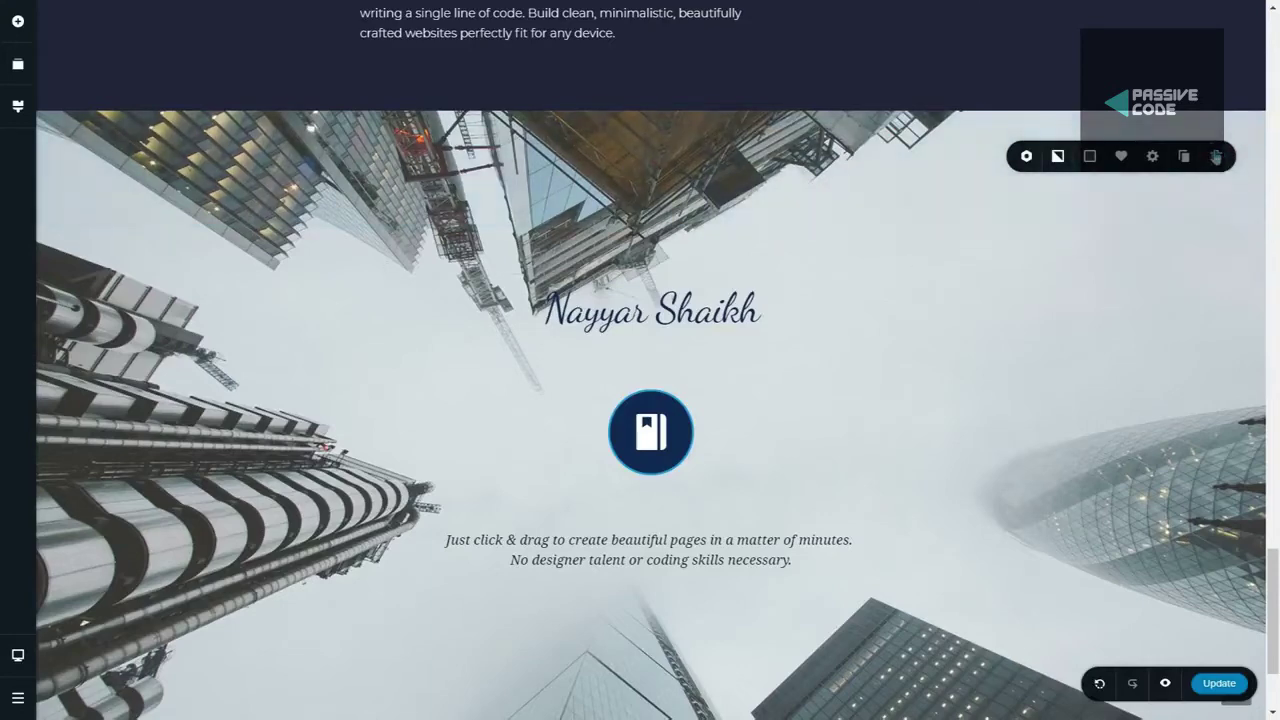
left_click(1217, 158)
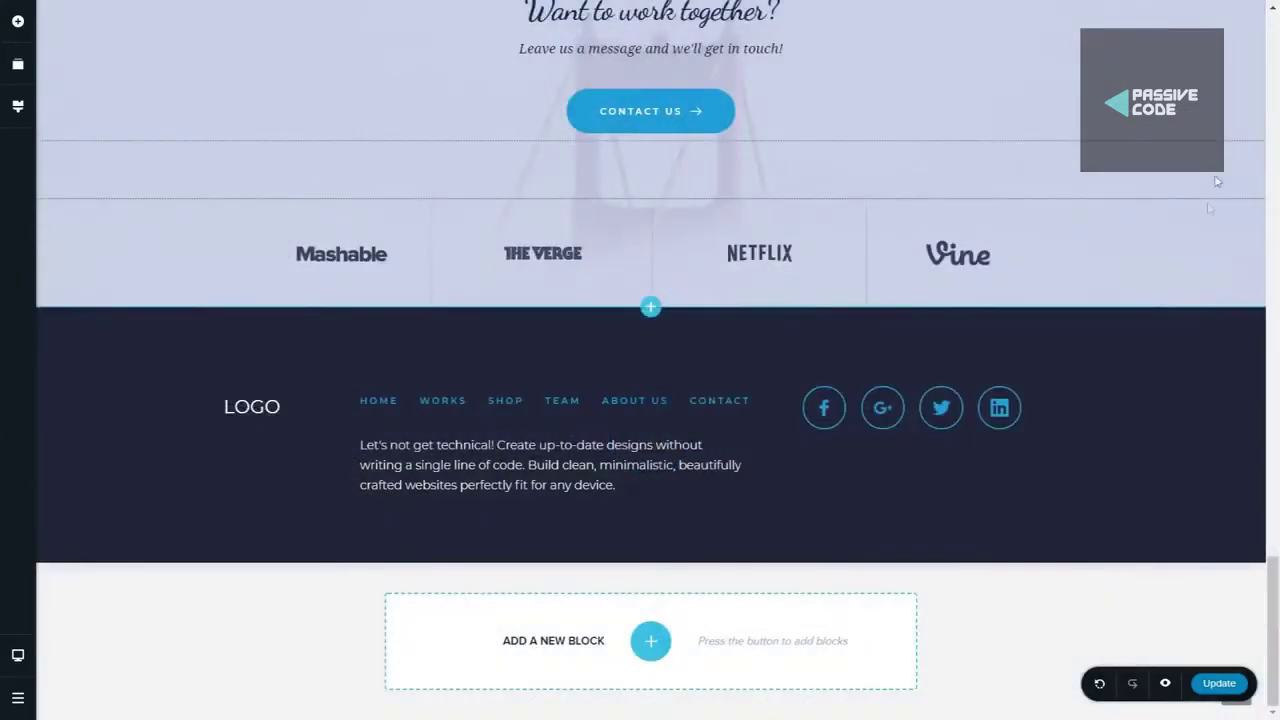
- Scroll through the Circle page layout in the editor, from hero down to the footer and back
scroll(1173, 410, "up", 20)
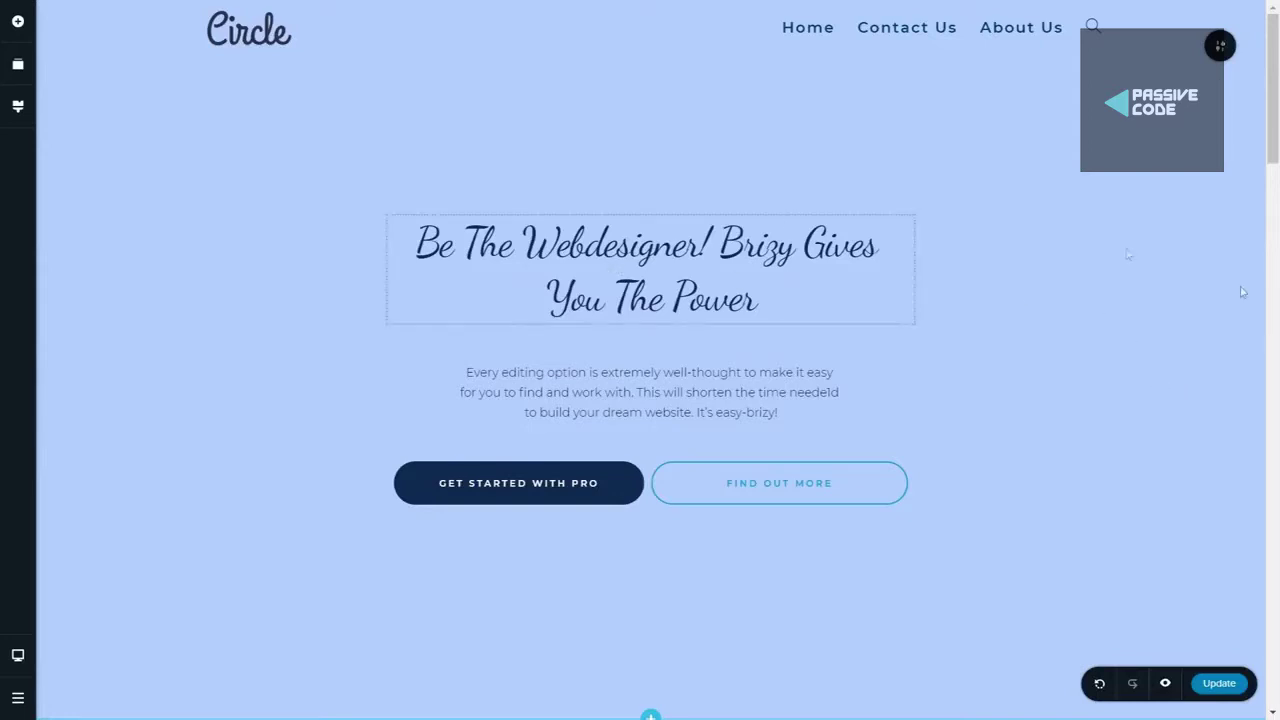
scroll(1246, 372, "down", 5)
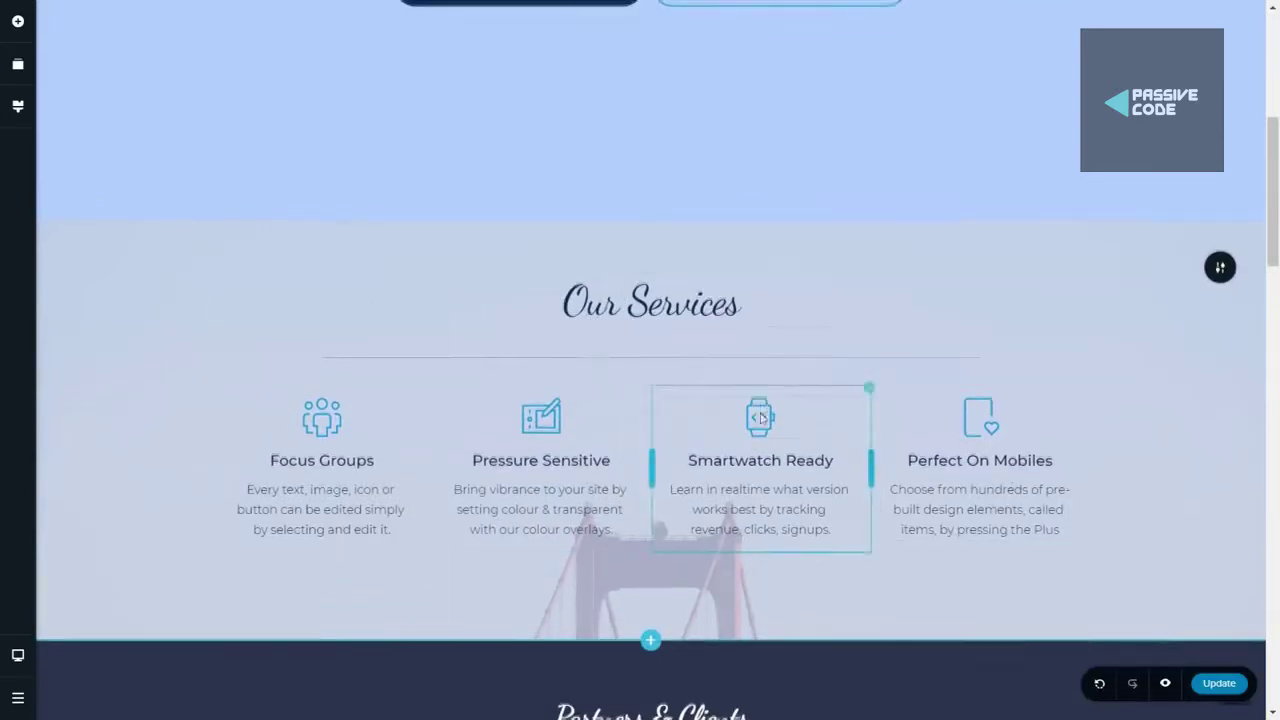
scroll(760, 423, "up", 4)
scroll(800, 371, "down", 3)
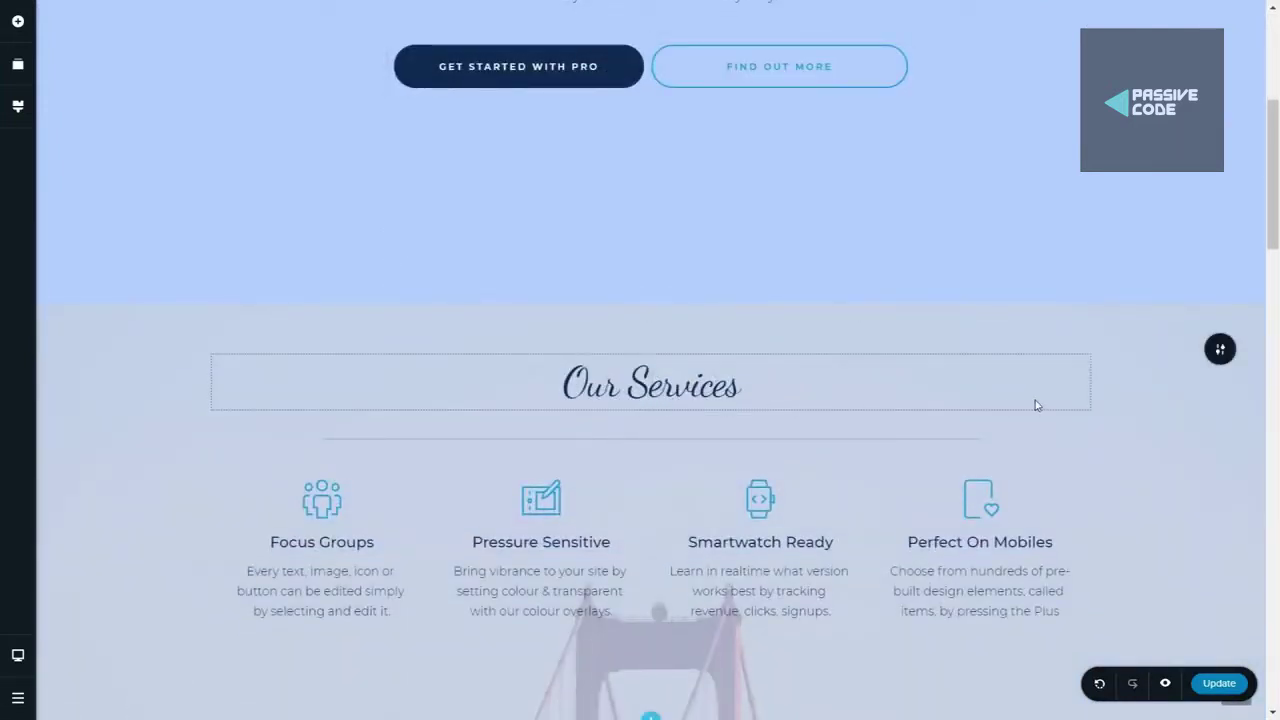
scroll(1114, 434, "down", 1)
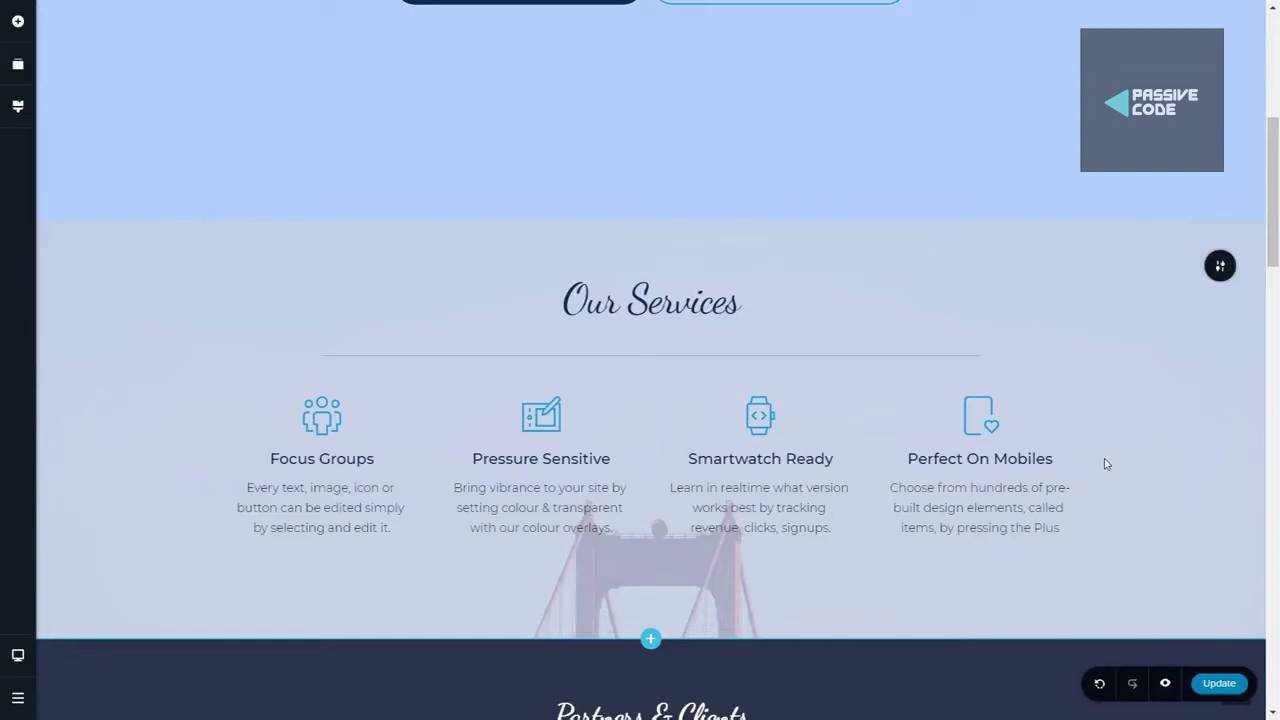
scroll(1163, 435, "down", 5)
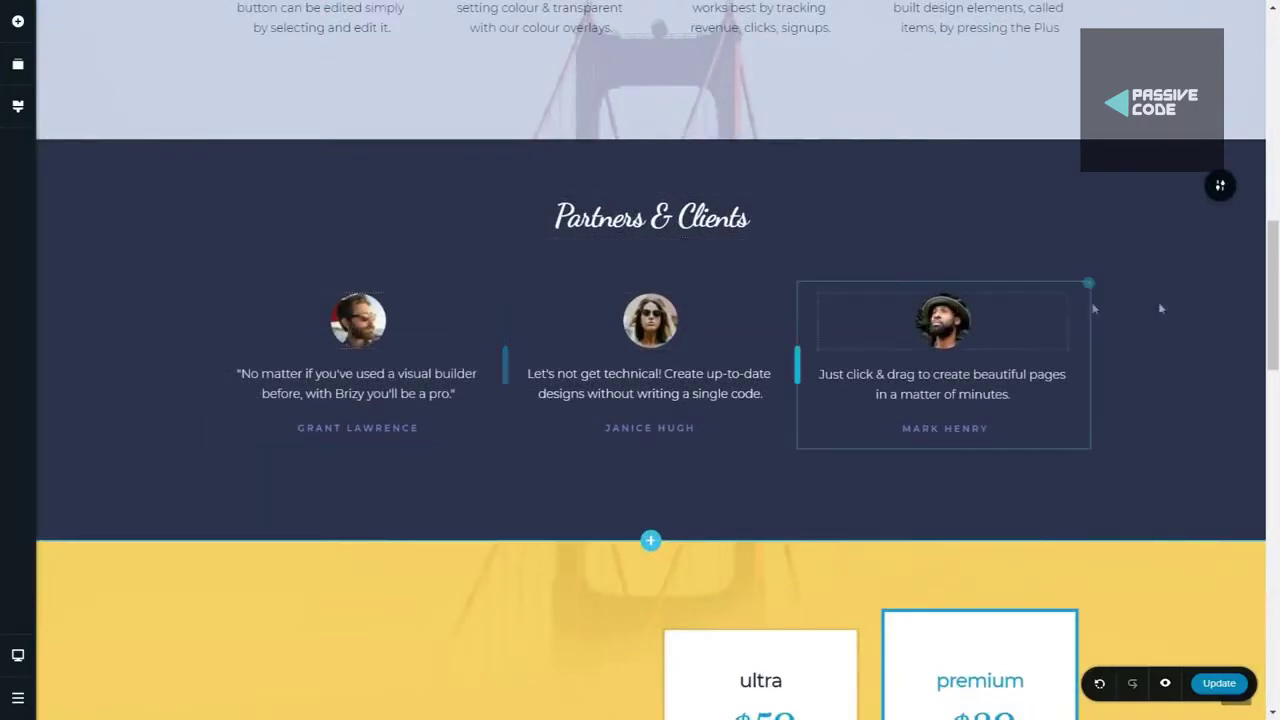
left_click_drag(1274, 260, 1278, 350)
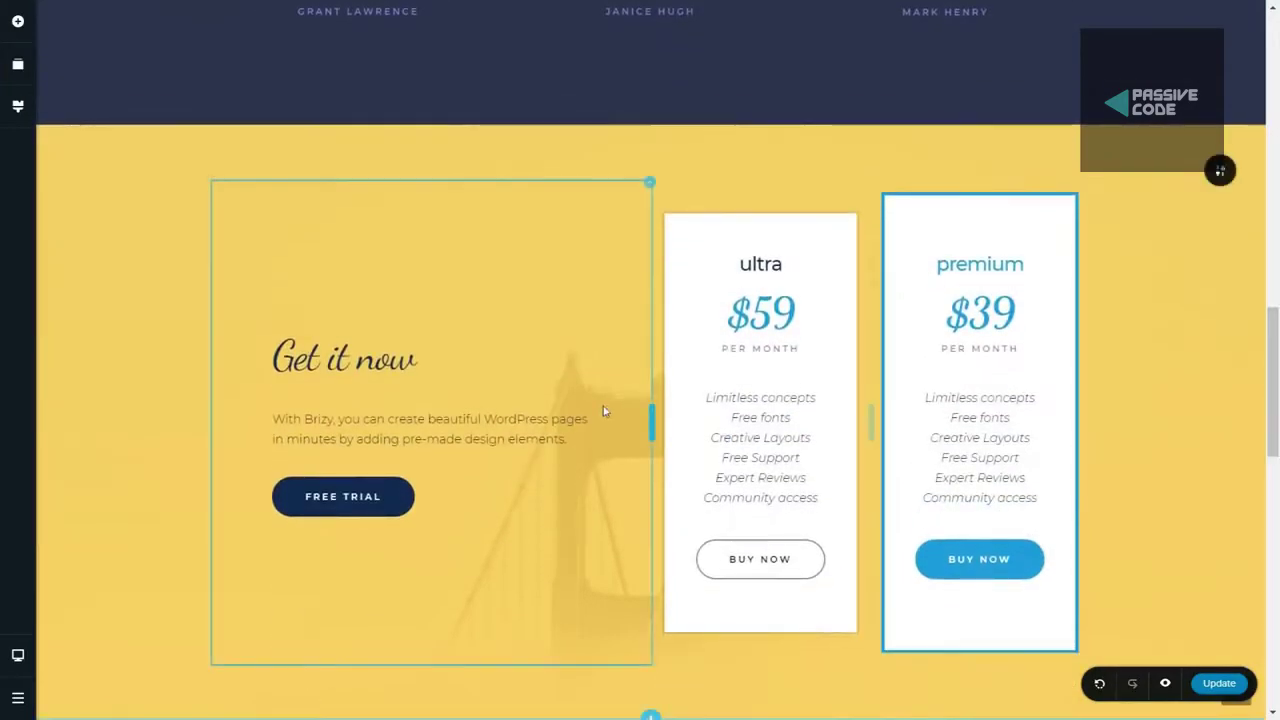
scroll(1180, 428, "down", 3)
scroll(1180, 423, "down", 2)
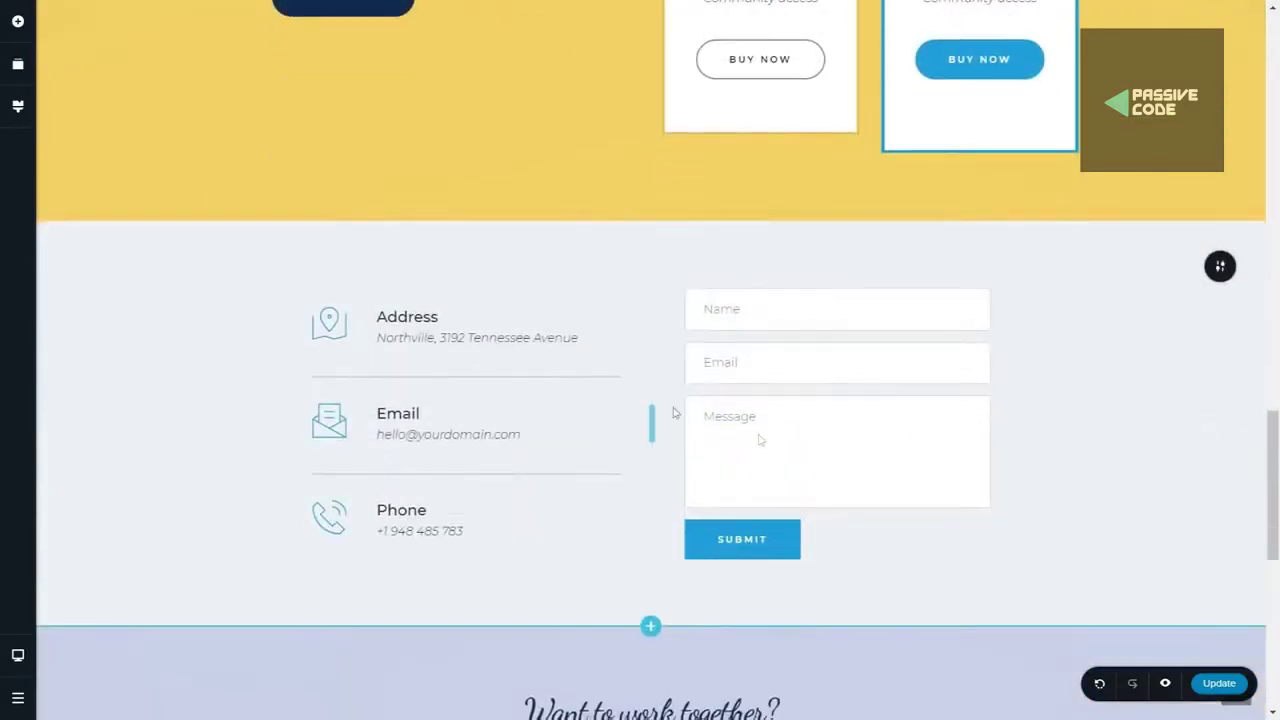
scroll(1023, 366, "down", 4)
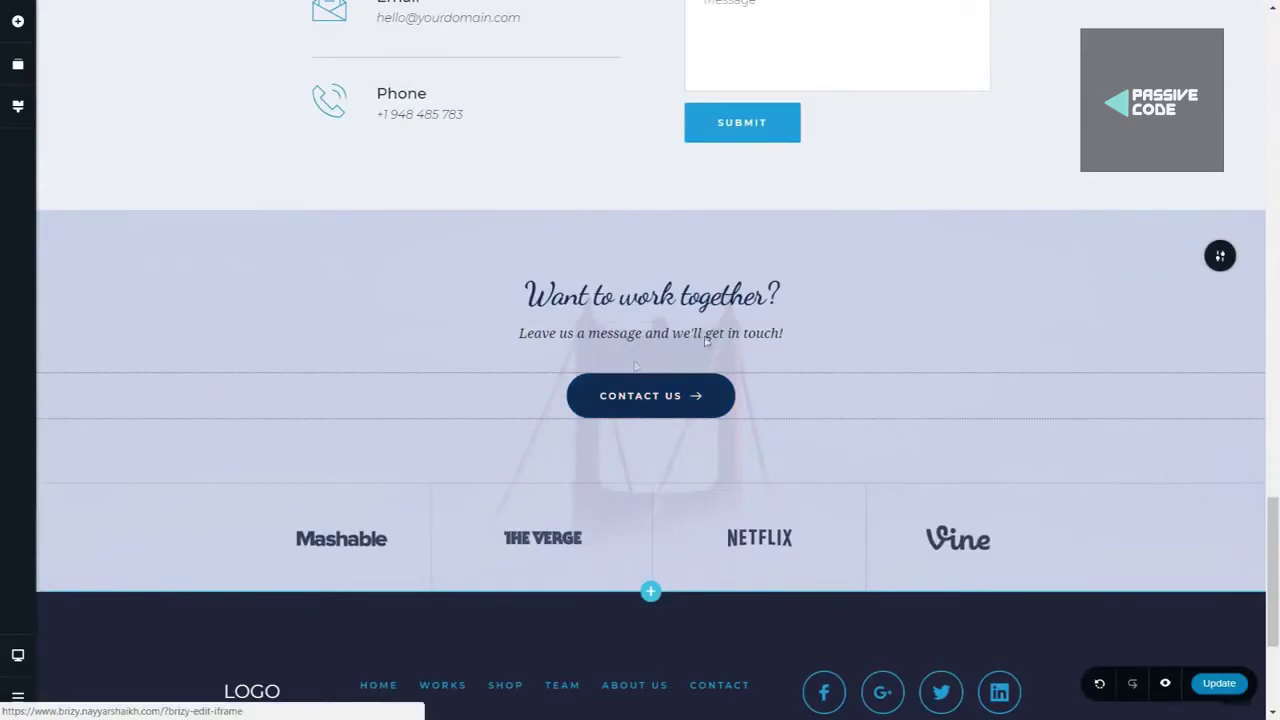
scroll(705, 340, "down", 3)
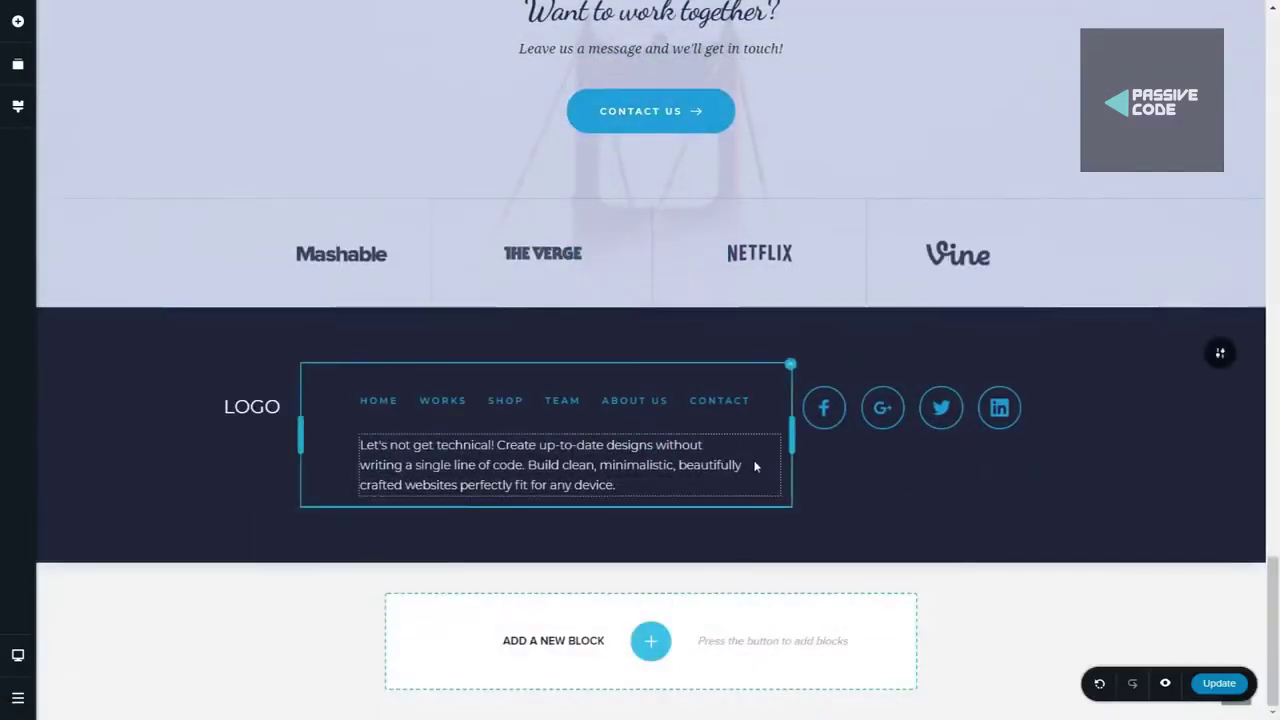
scroll(755, 466, "up", 20)
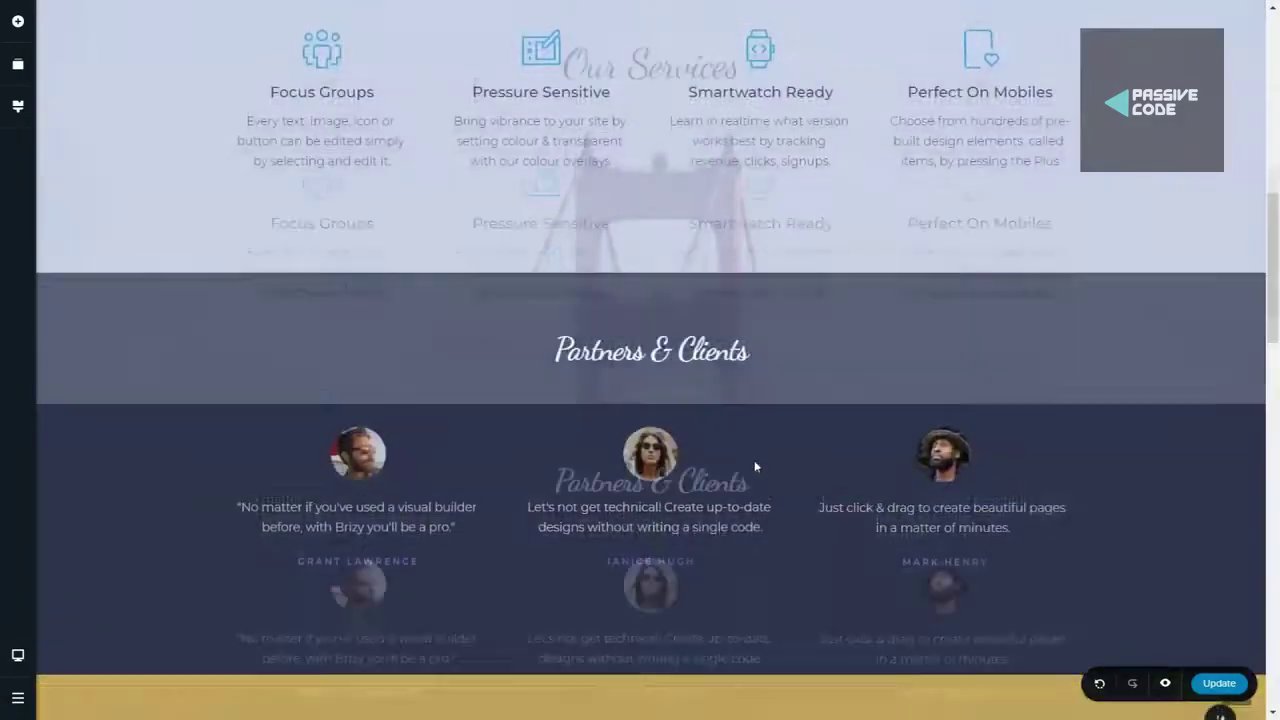
scroll(755, 466, "up", 10)
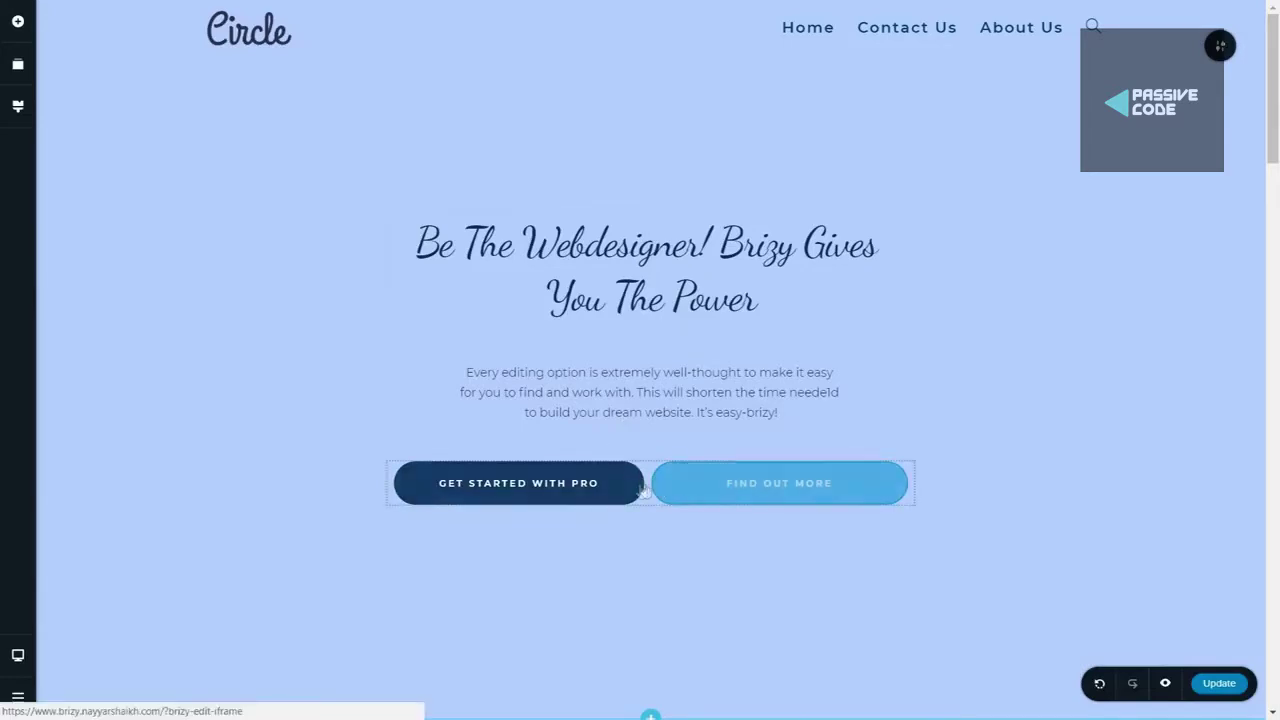
scroll(1273, 140, "down", 5)
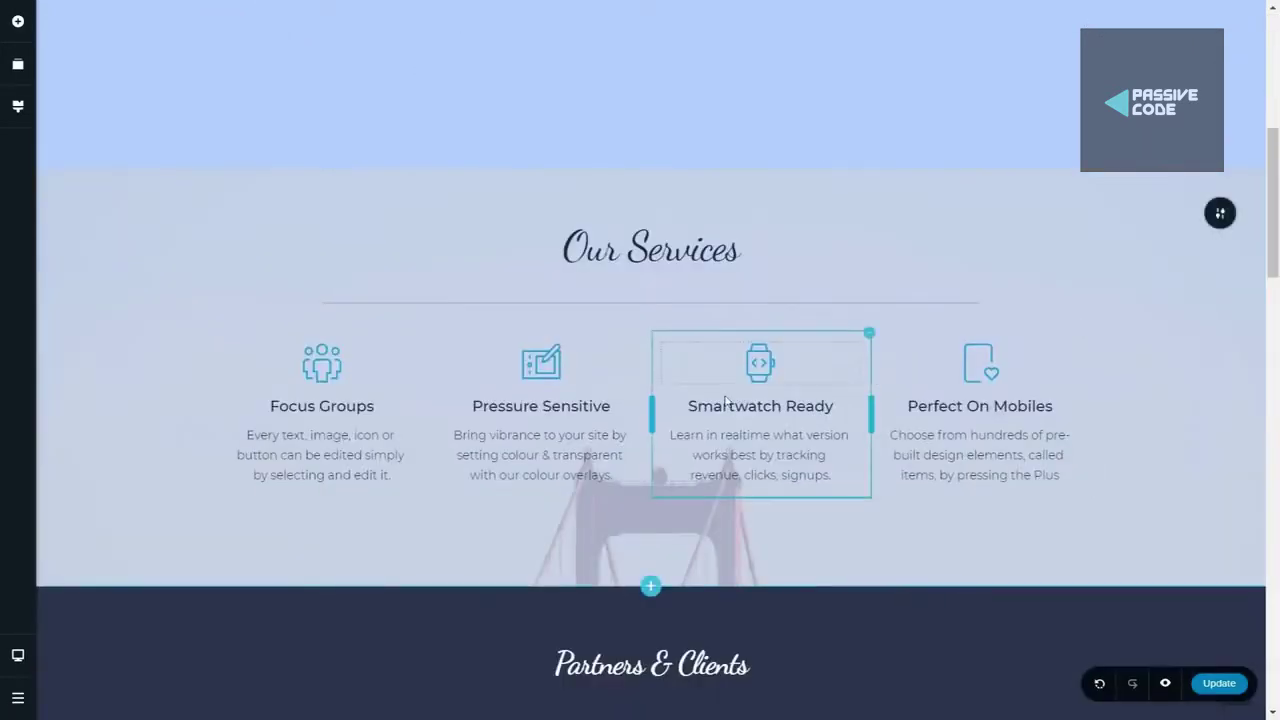
scroll(912, 340, "down", 4)
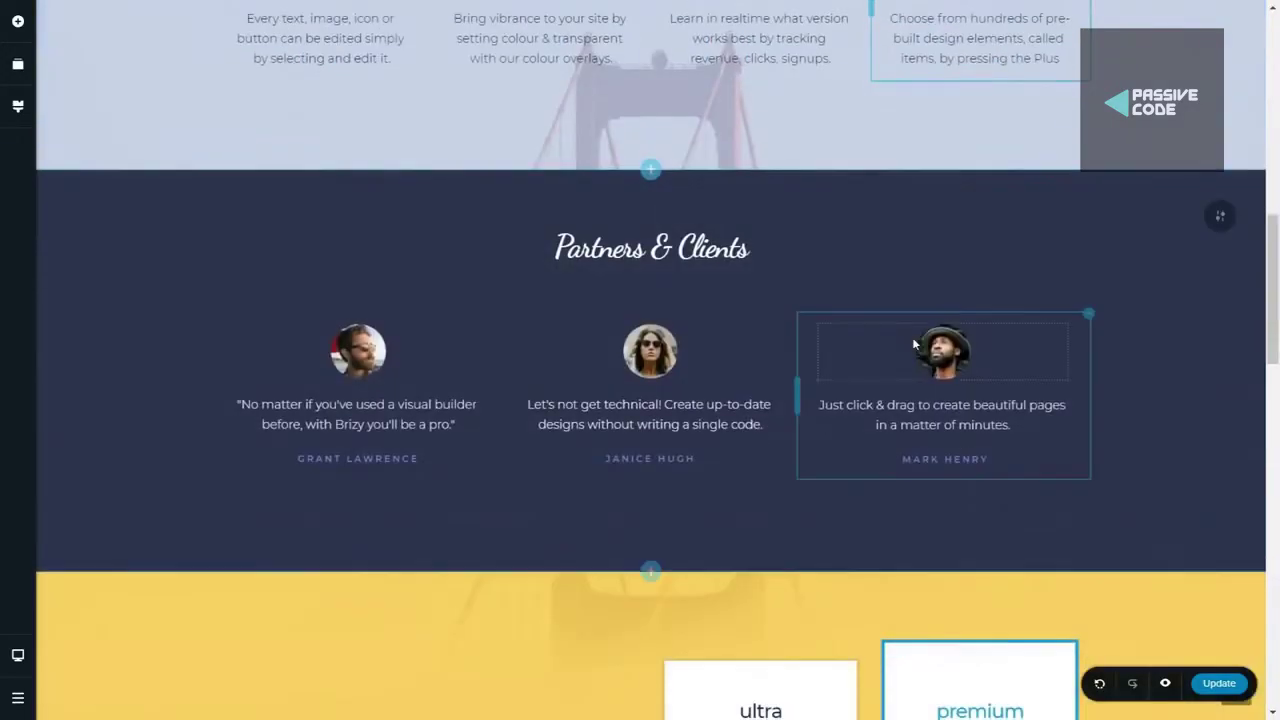
scroll(640, 380, "down", 5)
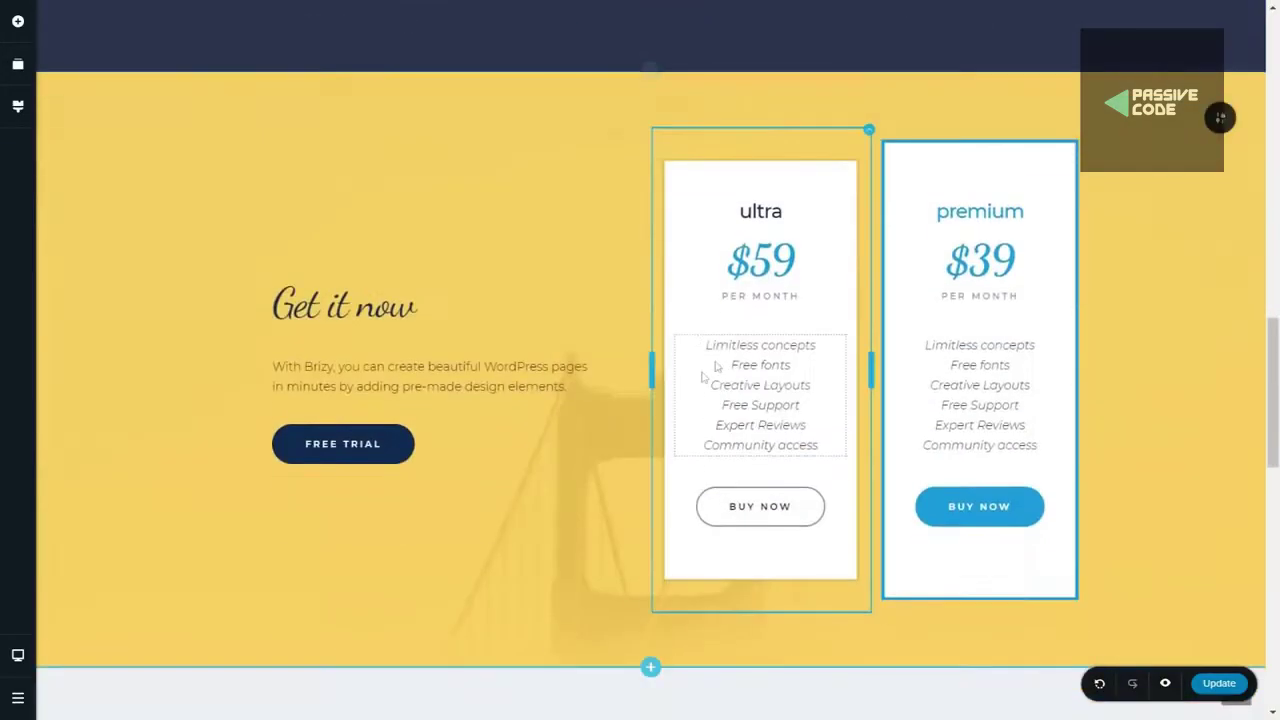
scroll(903, 483, "down", 5)
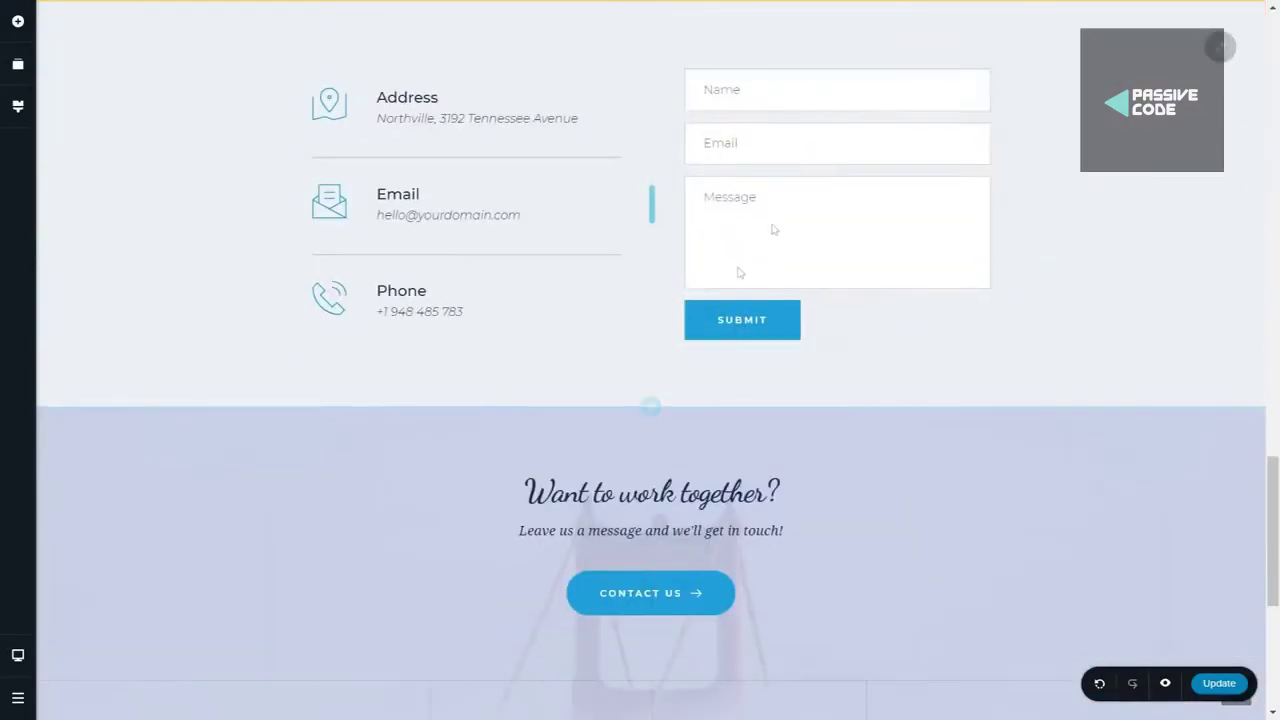
scroll(667, 418, "down", 5)
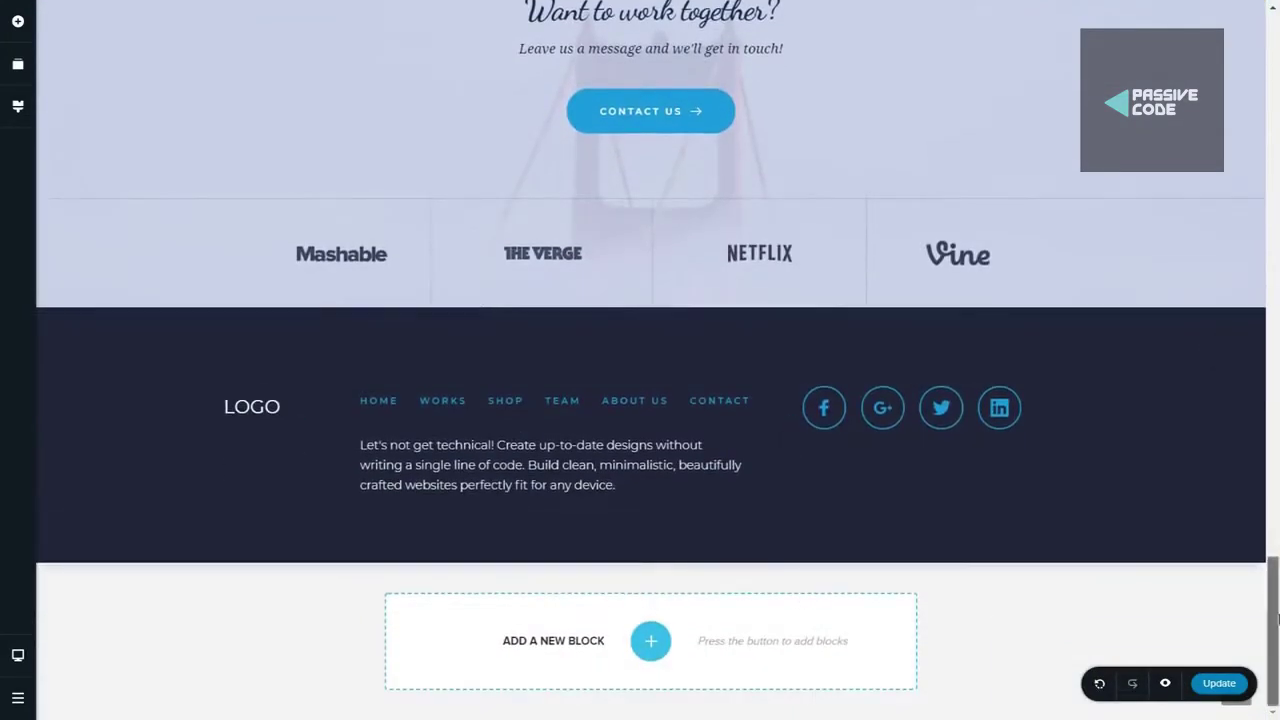
left_click_drag(1273, 630, 1276, 152)
scroll(1214, 318, "up", 1)
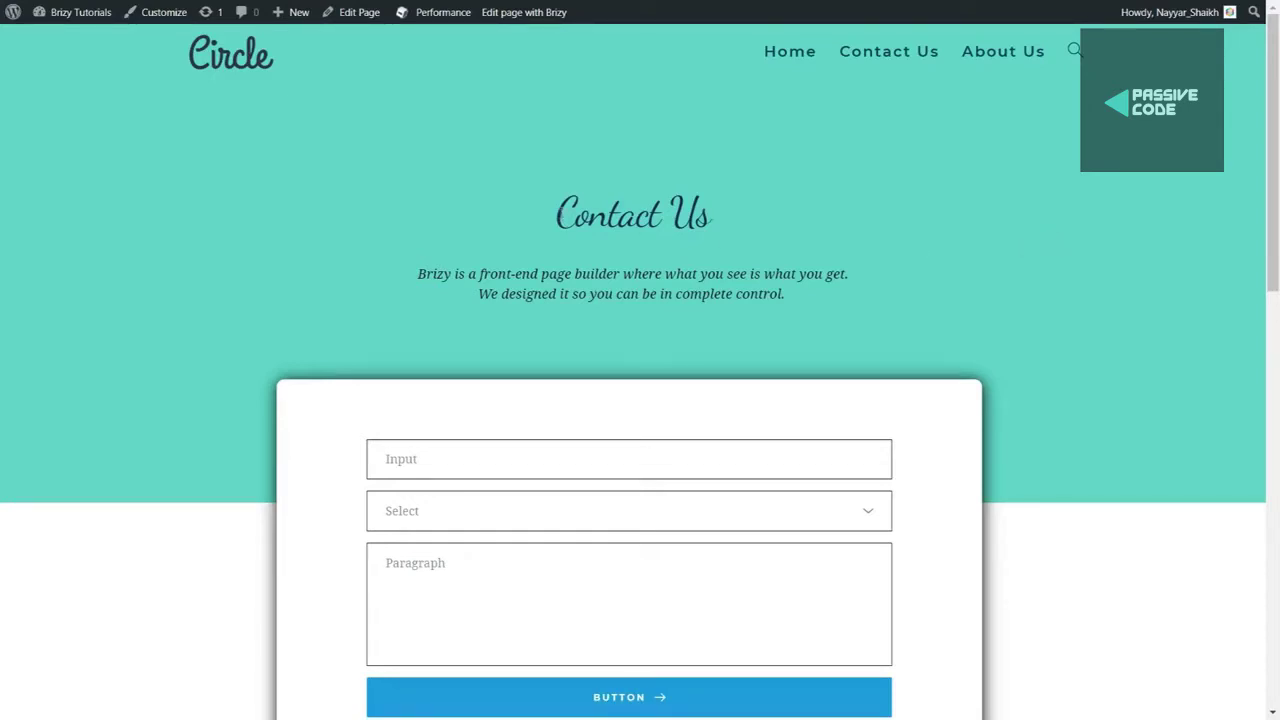
- Review the Contact Us page down to its map and footer, then go to About Us
scroll(636, 283, "down", 3)
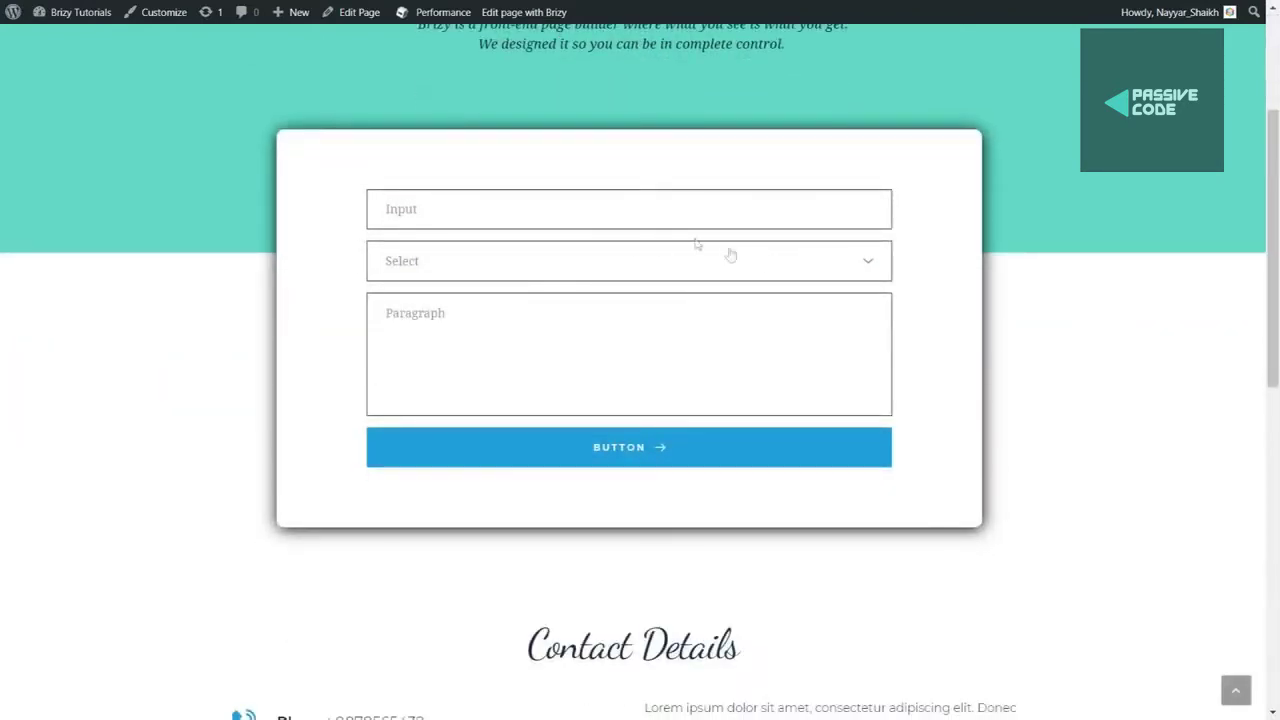
scroll(814, 280, "down", 6)
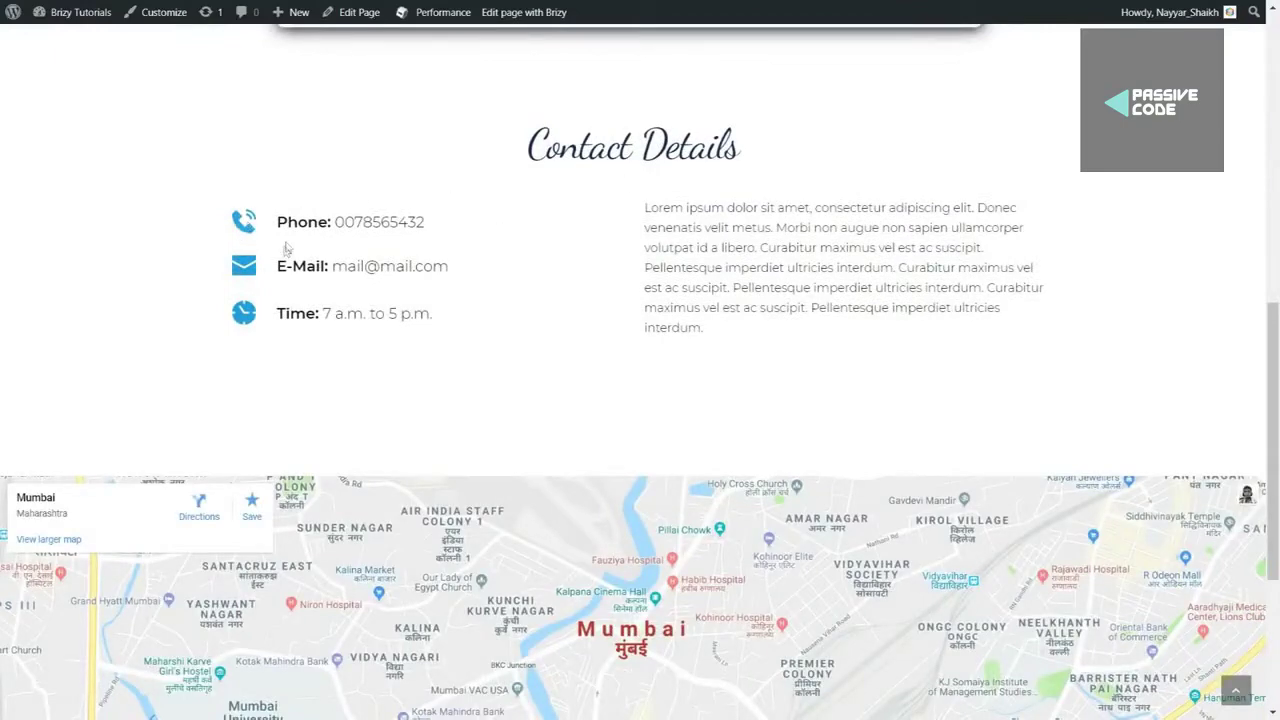
scroll(649, 301, "down", 4)
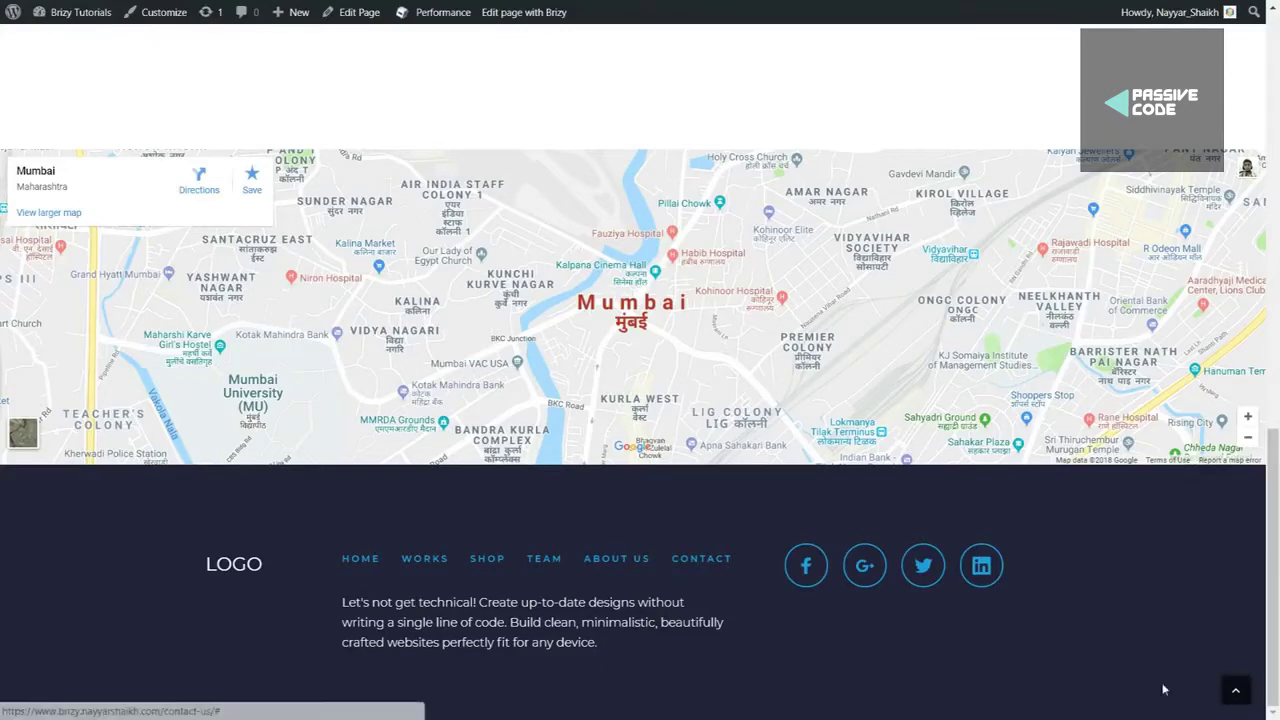
left_click(1236, 690)
left_click(1003, 52)
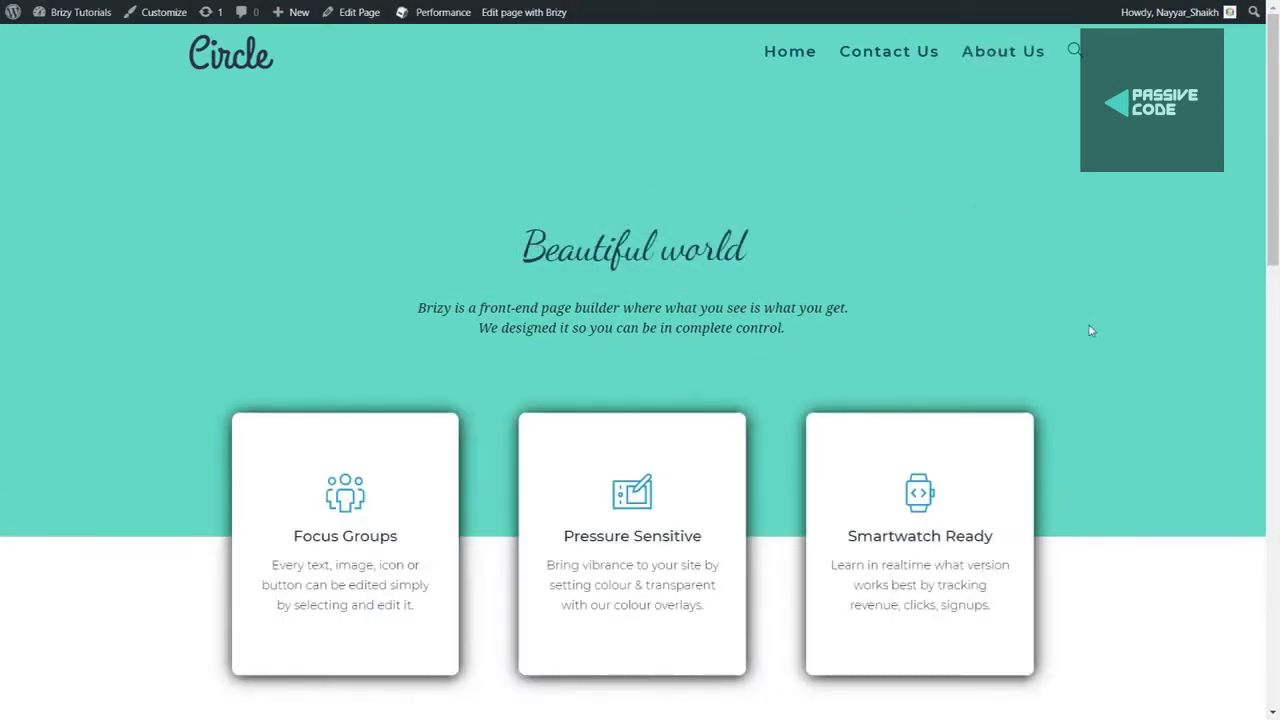
- Scroll through the About Us page to the team cards and footer, then back up
scroll(1089, 325, "down", 2)
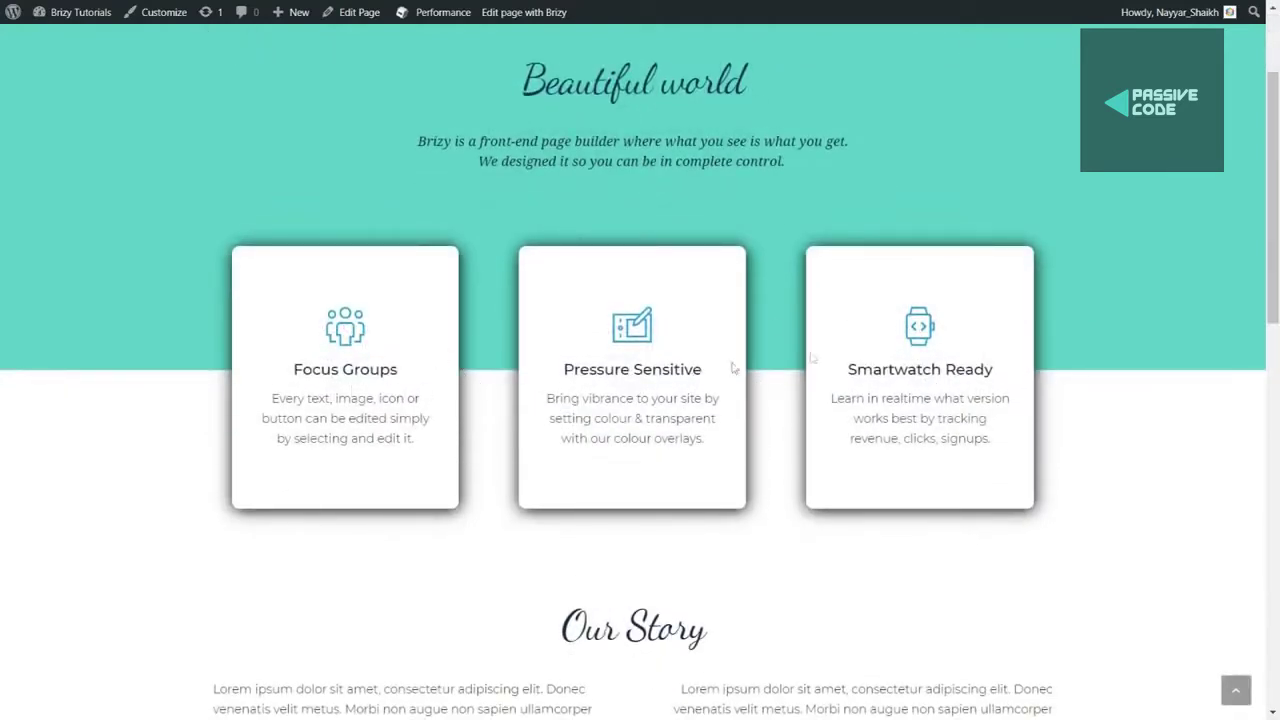
scroll(800, 368, "up", 1)
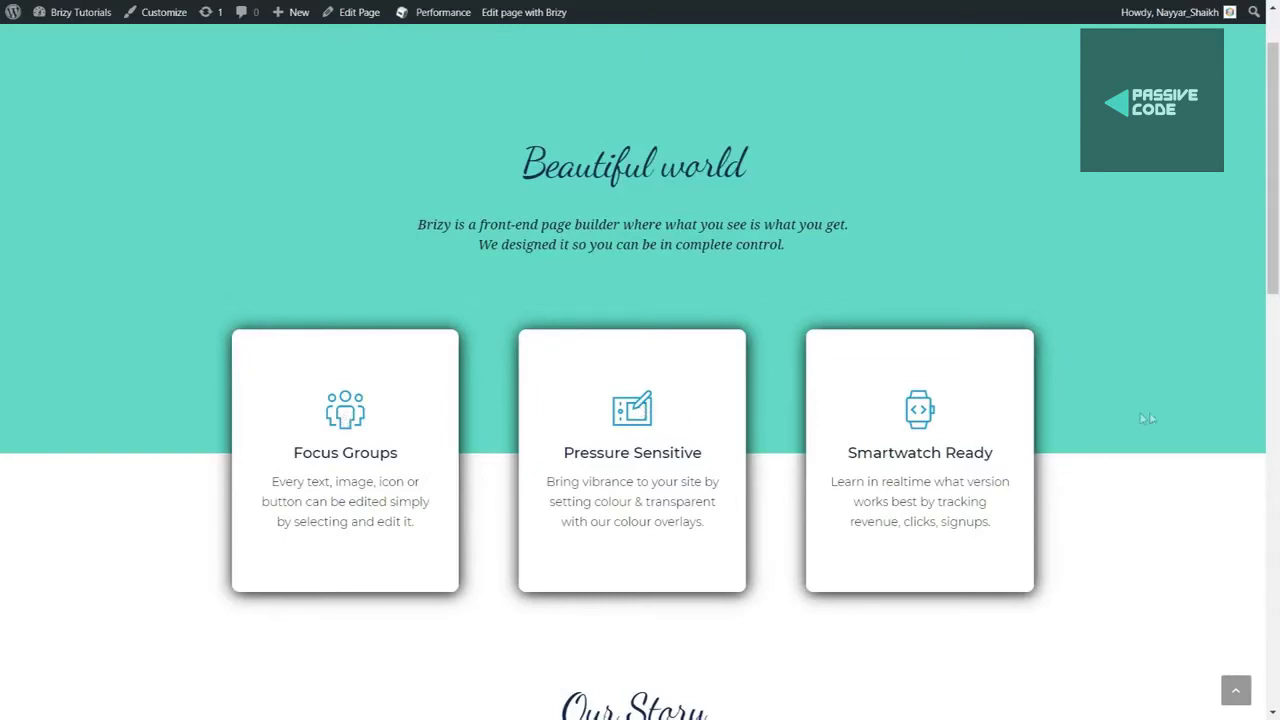
scroll(1186, 423, "down", 3)
scroll(1186, 423, "down", 2)
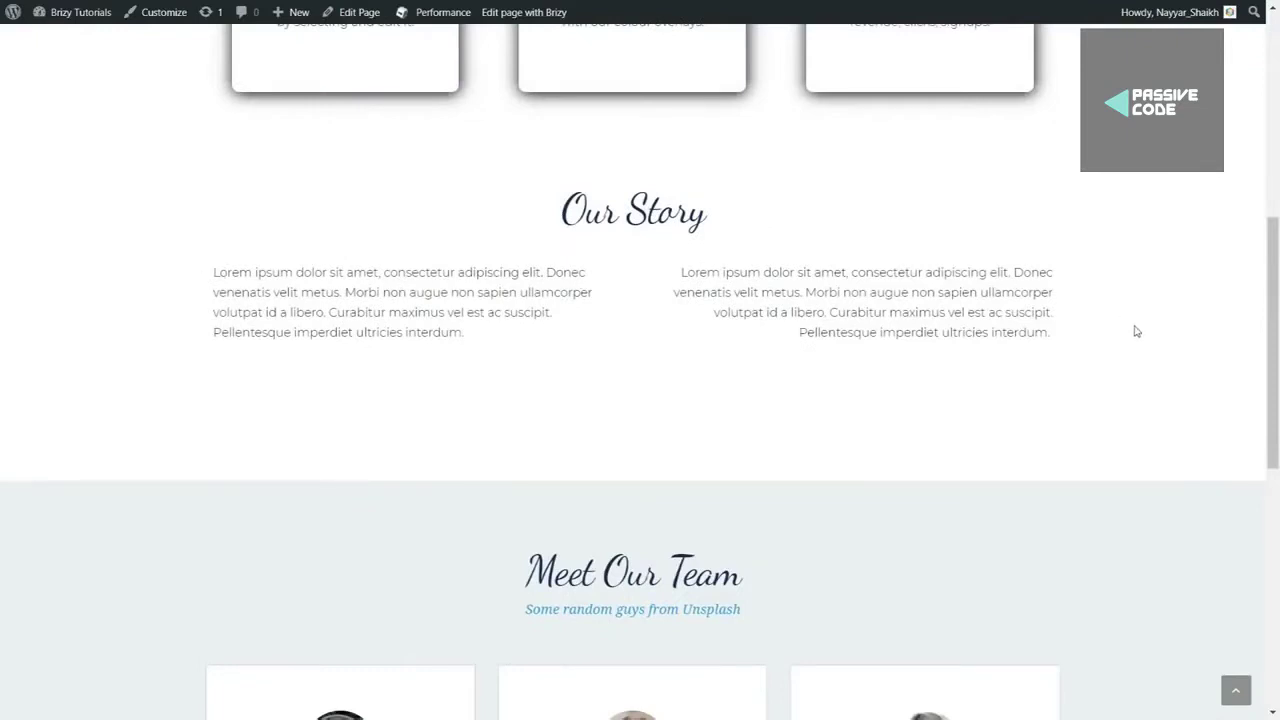
scroll(1137, 331, "down", 4)
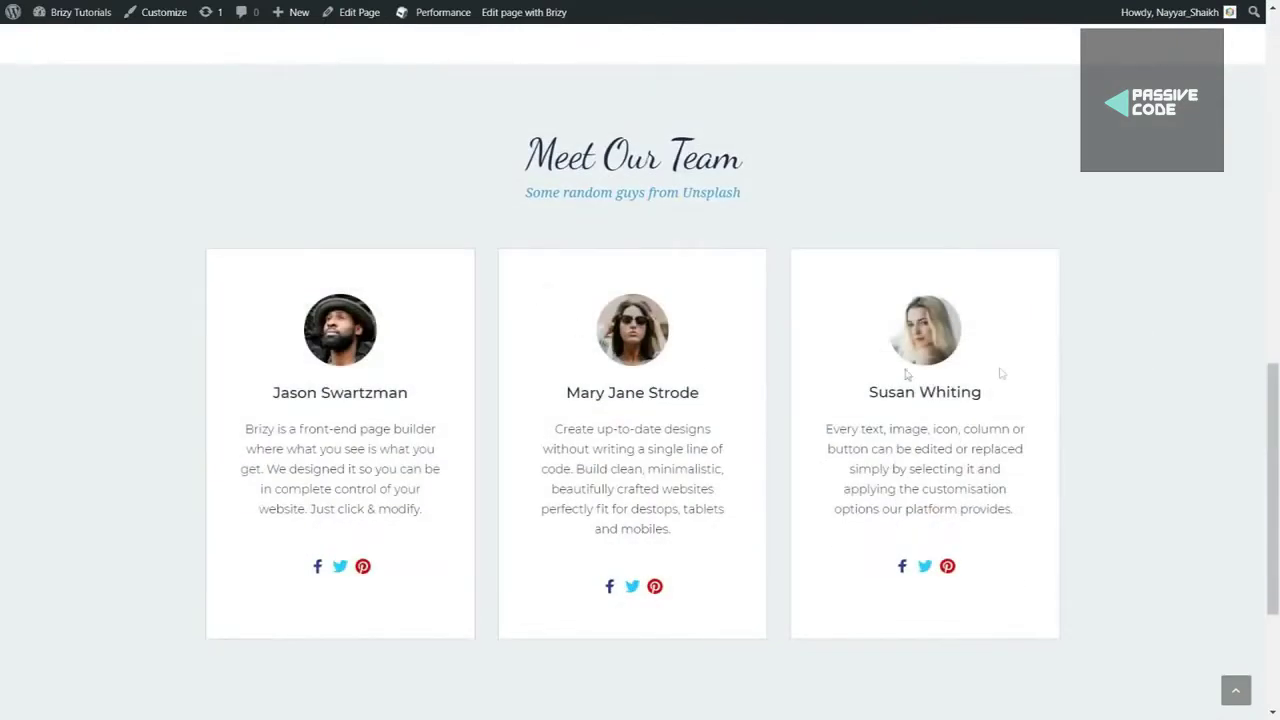
scroll(998, 324, "down", 1)
scroll(794, 160, "down", 1)
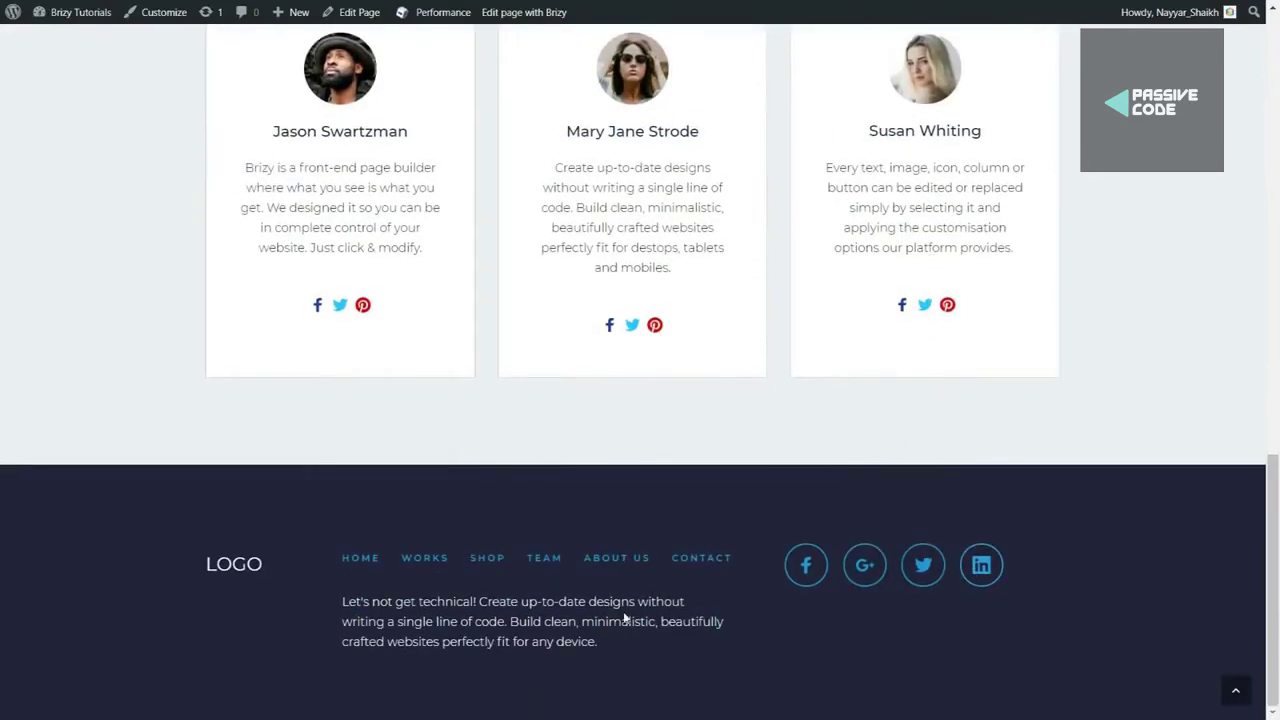
scroll(623, 617, "up", 12)
scroll(623, 617, "up", 1)
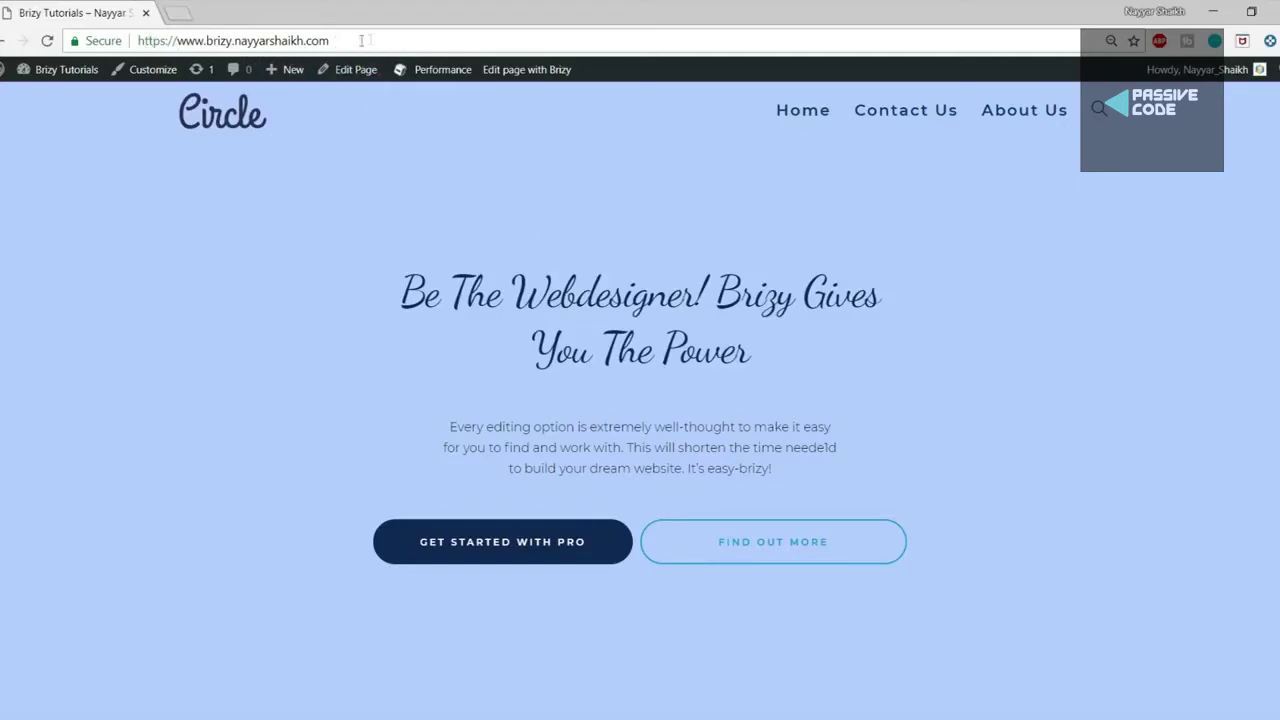
- Highlight the site's address in the address bar, then skim the home page up and down
left_click_drag(330, 40, 196, 40)
left_click(1085, 403)
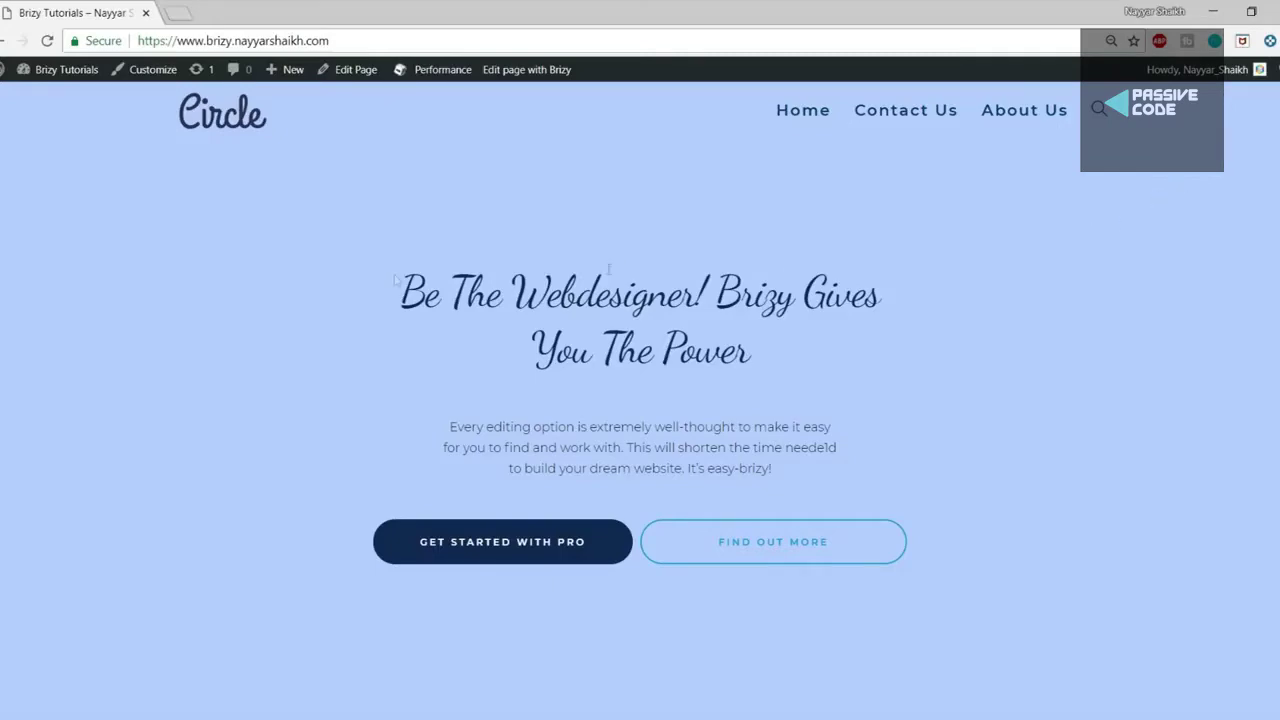
scroll(640, 400, "down", 6)
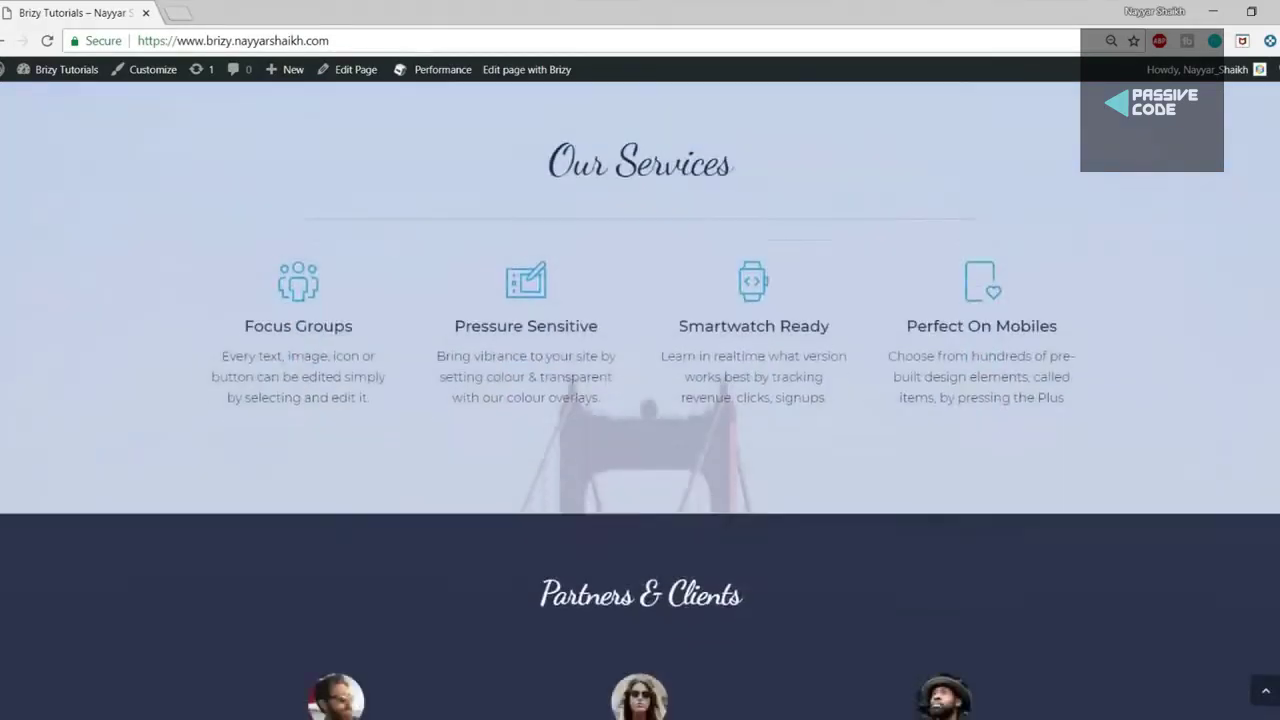
scroll(640, 400, "down", 15)
scroll(640, 400, "up", 20)
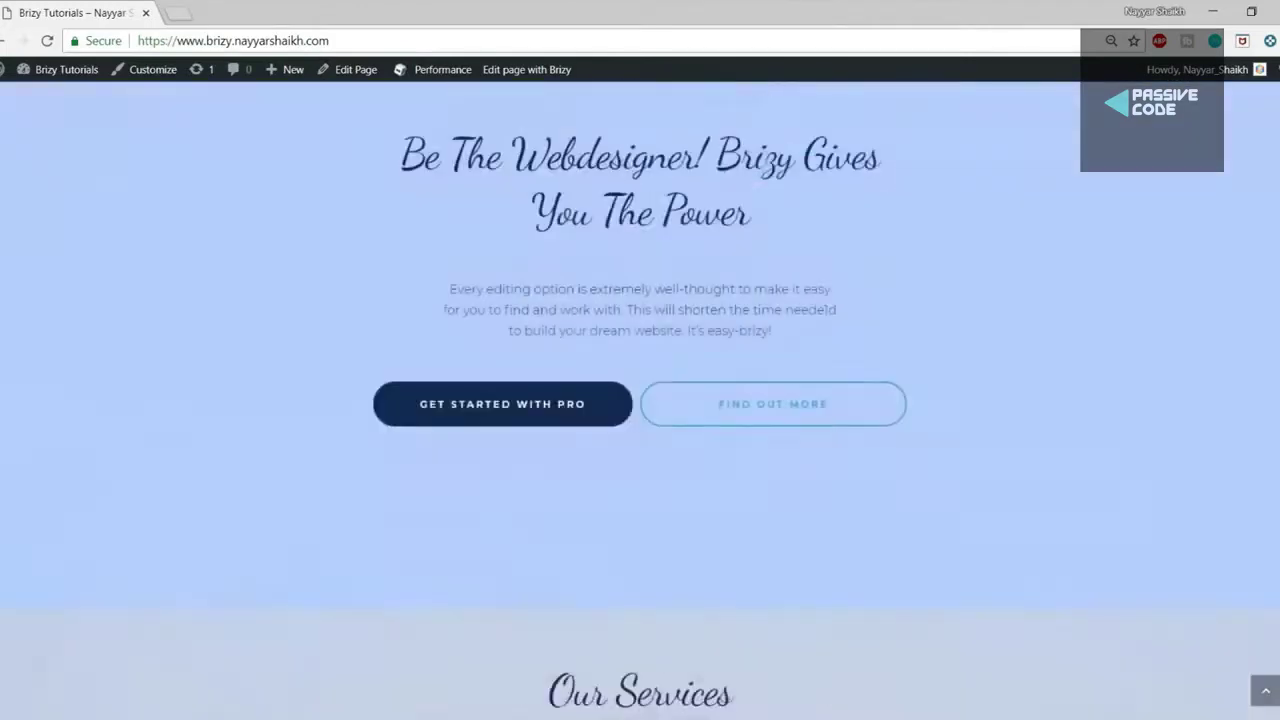
scroll(640, 400, "up", 2)
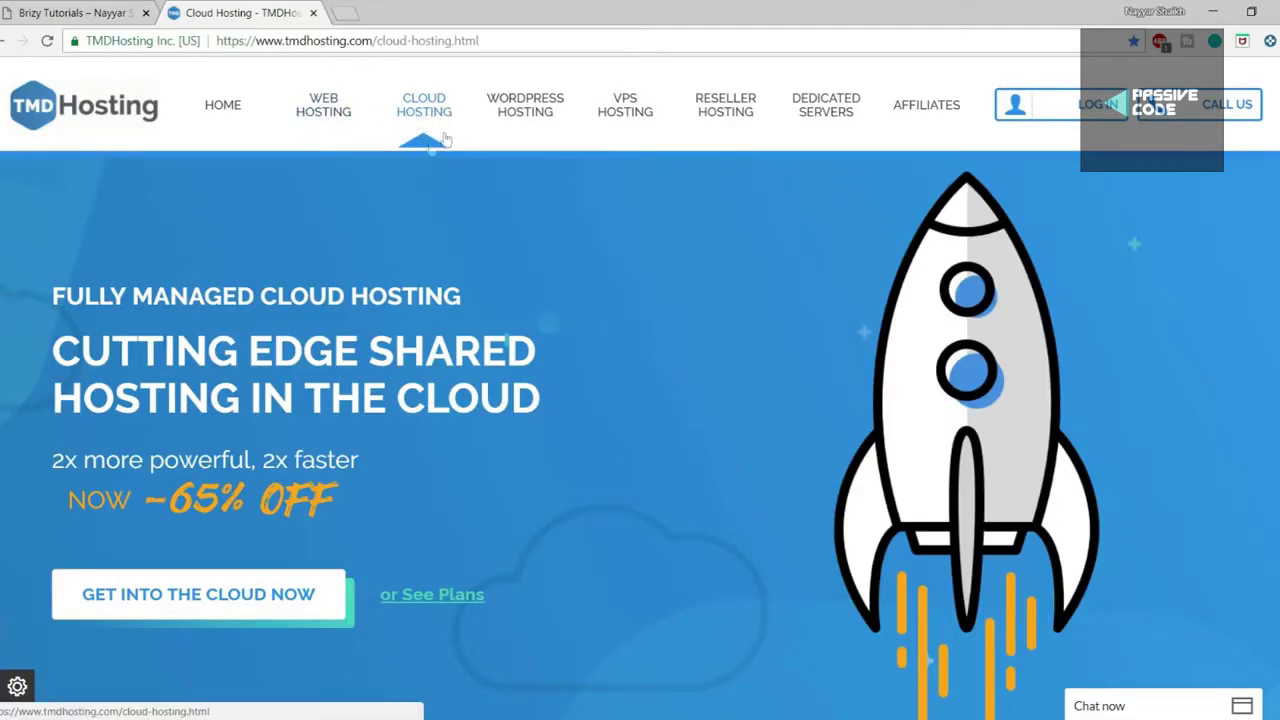
- Open the Shared Hosting plans in a new tab and note the $2.95 Starter price
scroll(588, 322, "down", 9)
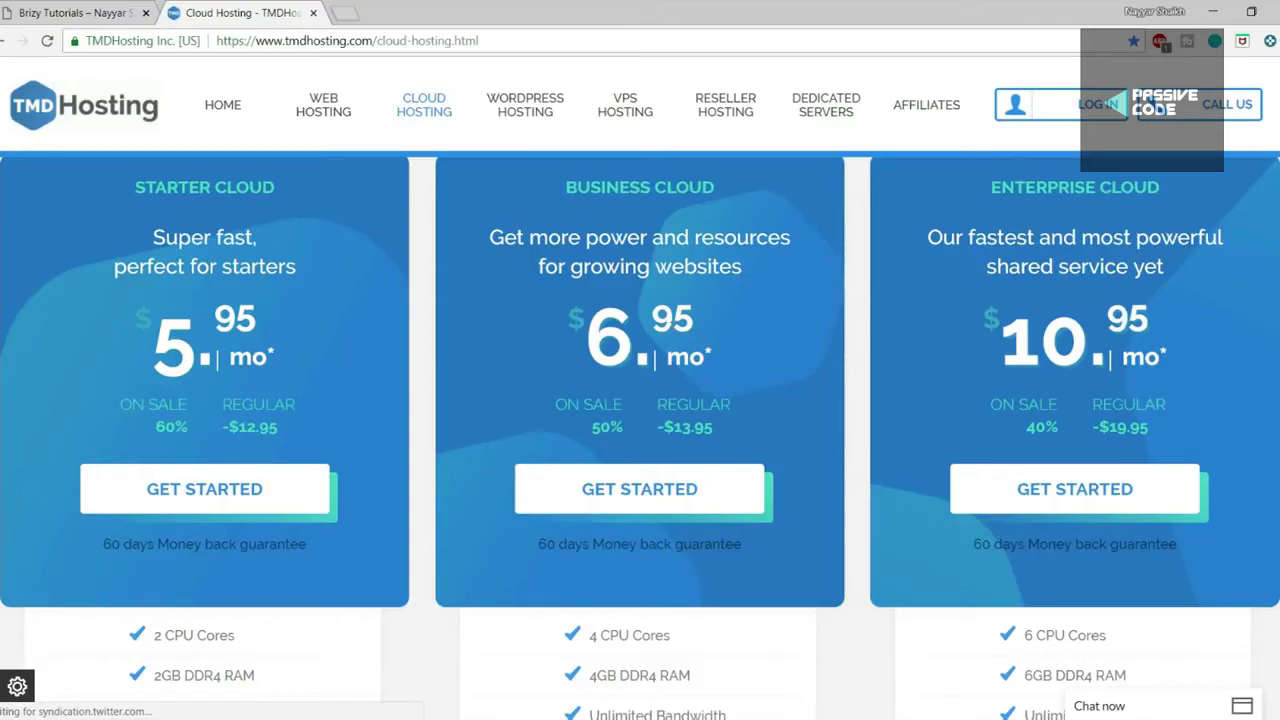
middle_click(325, 124)
left_click(395, 10)
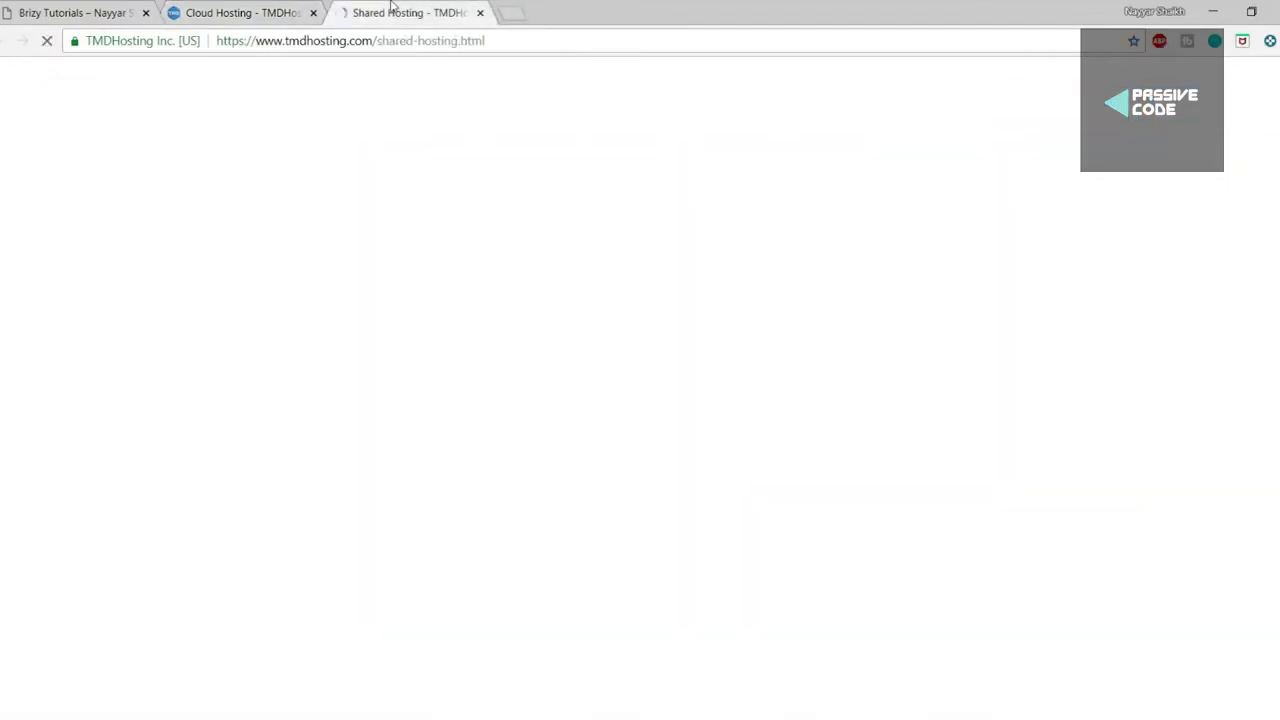
scroll(557, 306, "down", 5)
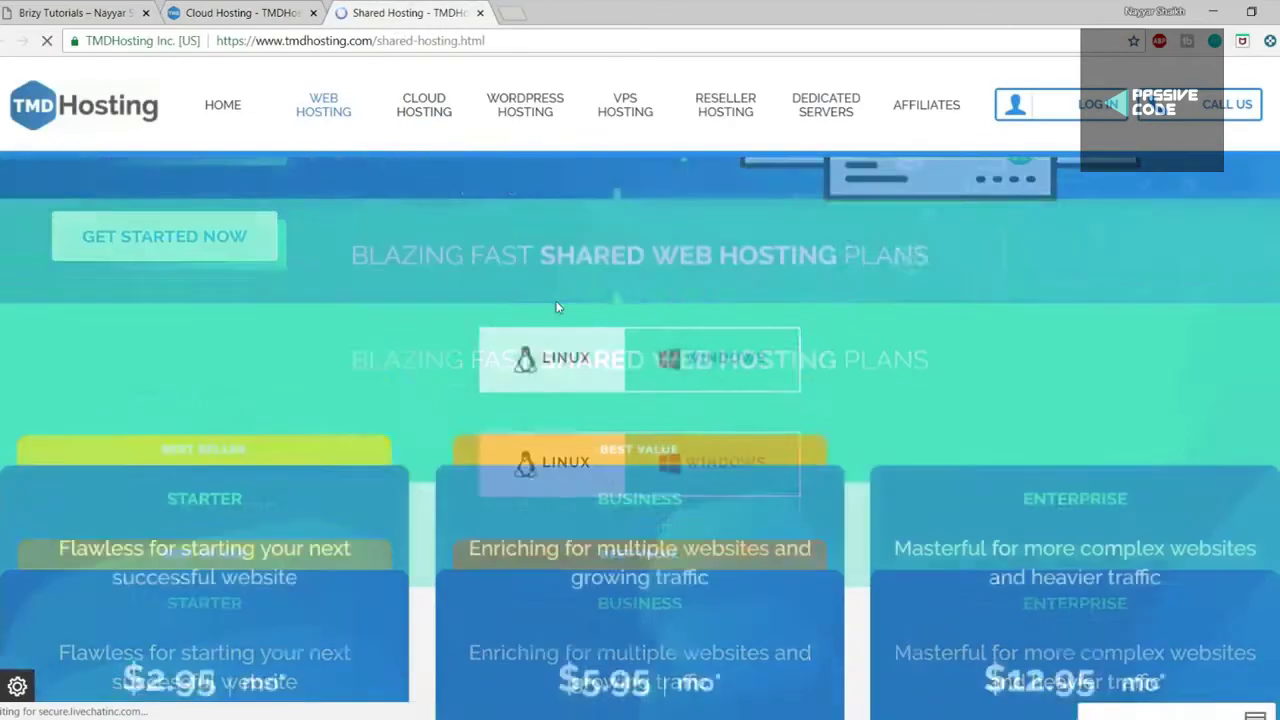
scroll(557, 306, "down", 3)
left_click_drag(121, 372, 212, 372)
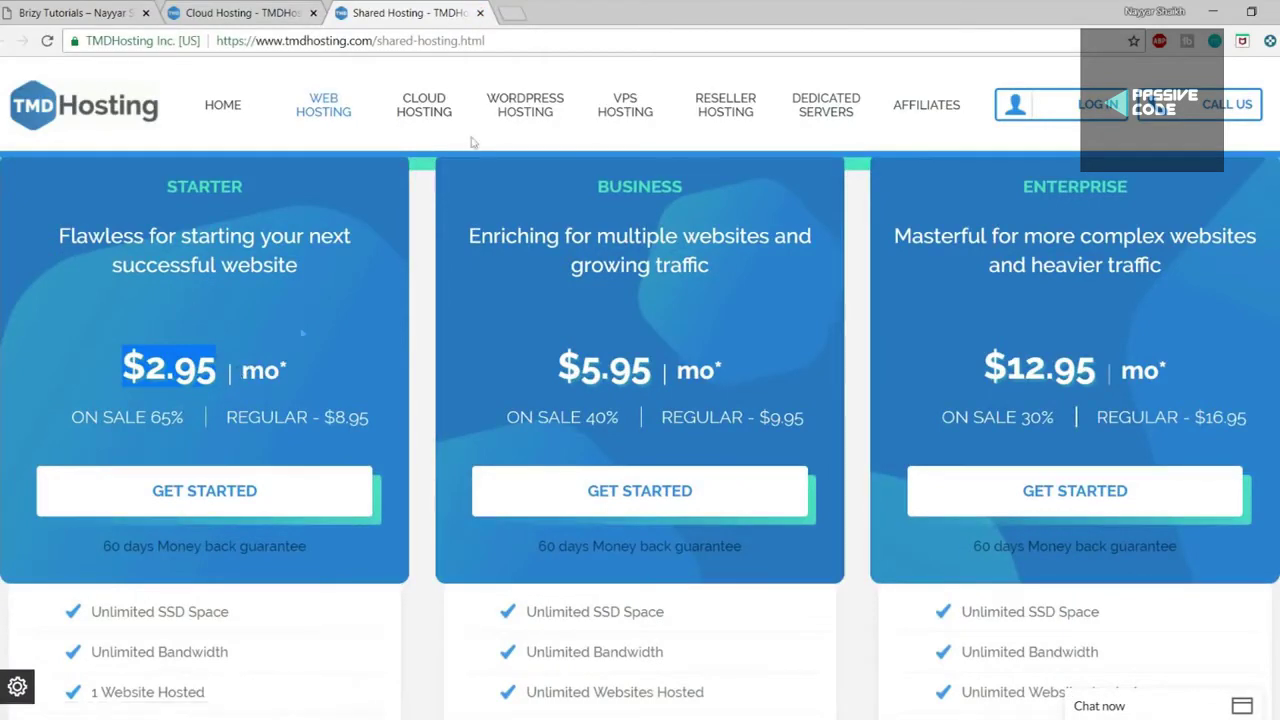
- Close the Shared Hosting tab and review the Cloud Hosting plans and their prices
left_click(480, 13)
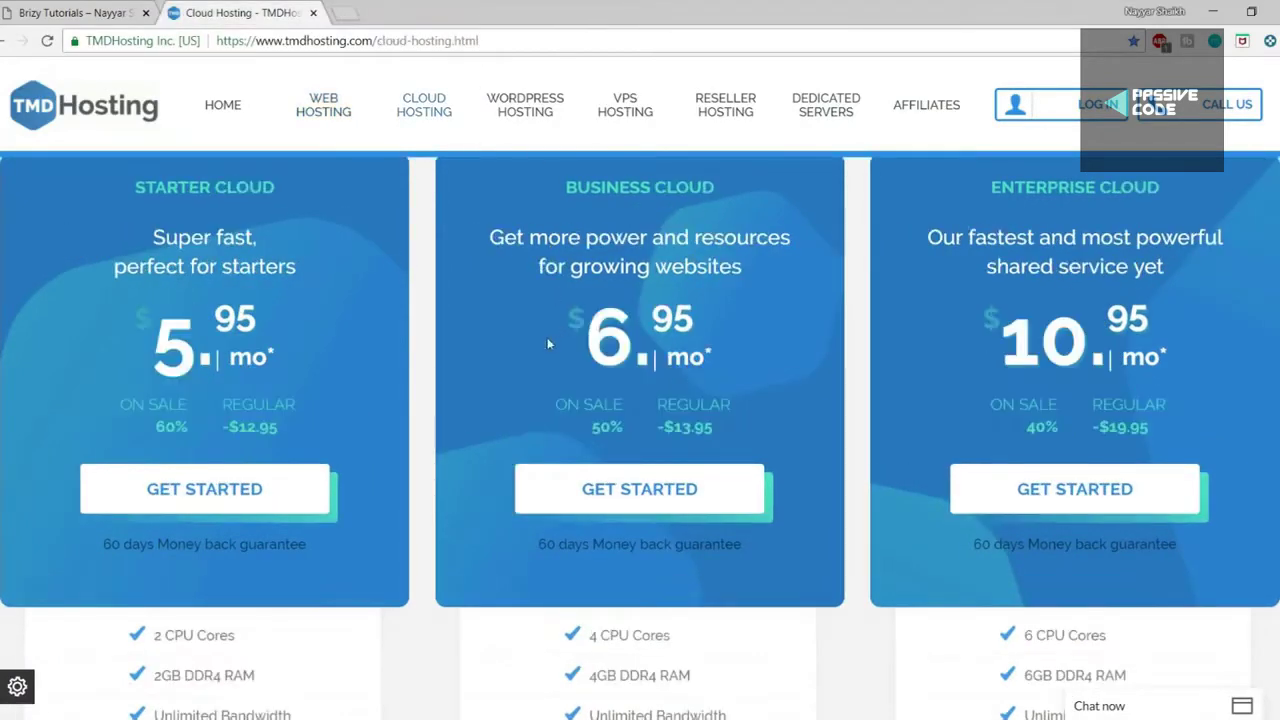
scroll(145, 423, "up", 1)
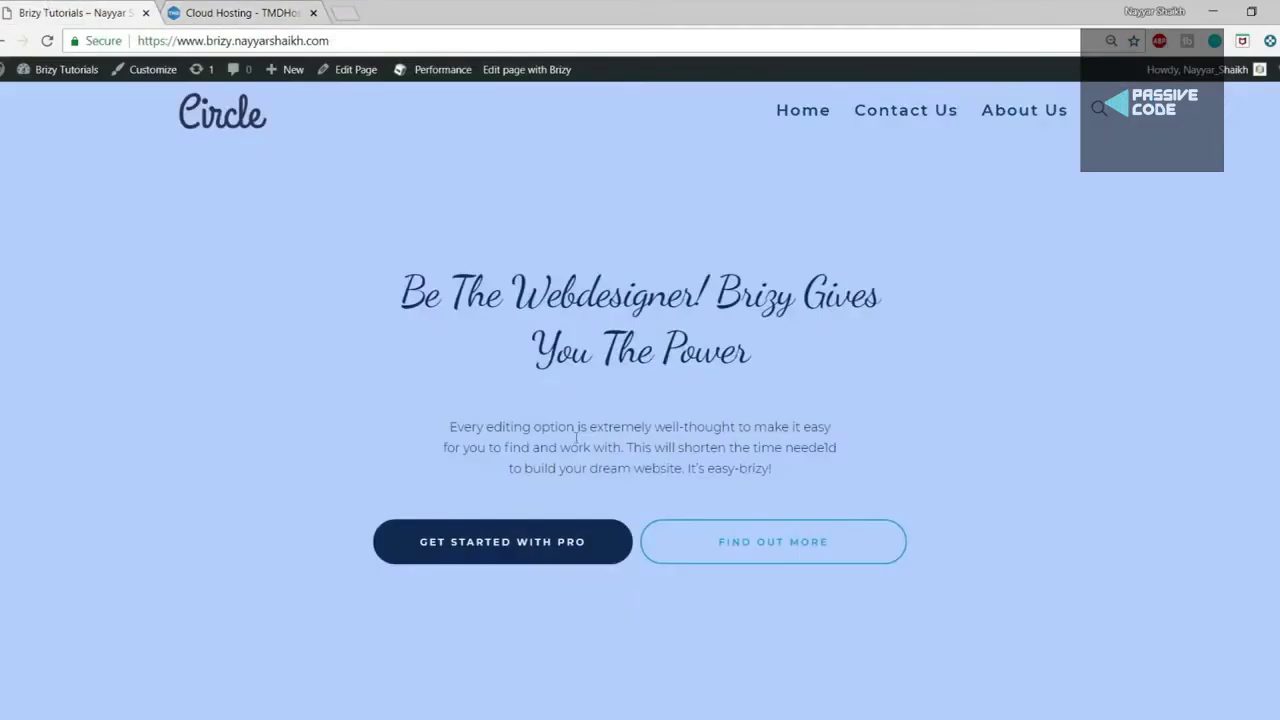
scroll(586, 465, "down", 8)
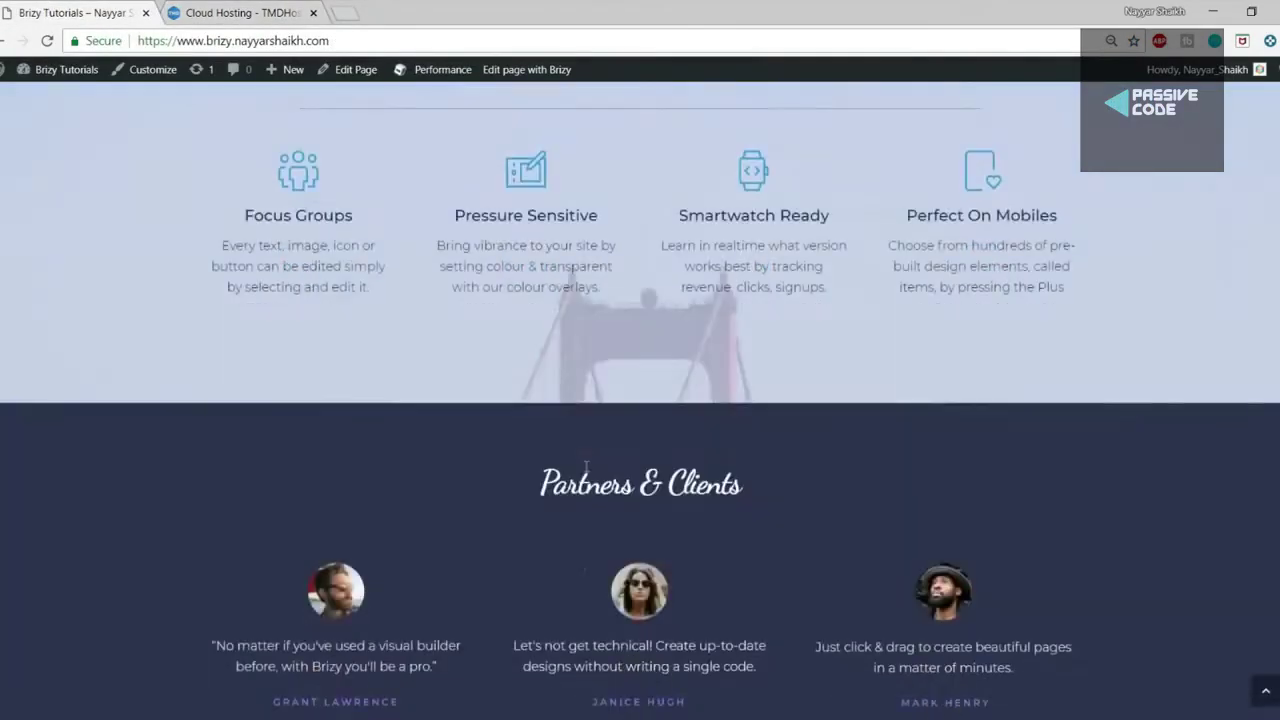
scroll(586, 465, "up", 10)
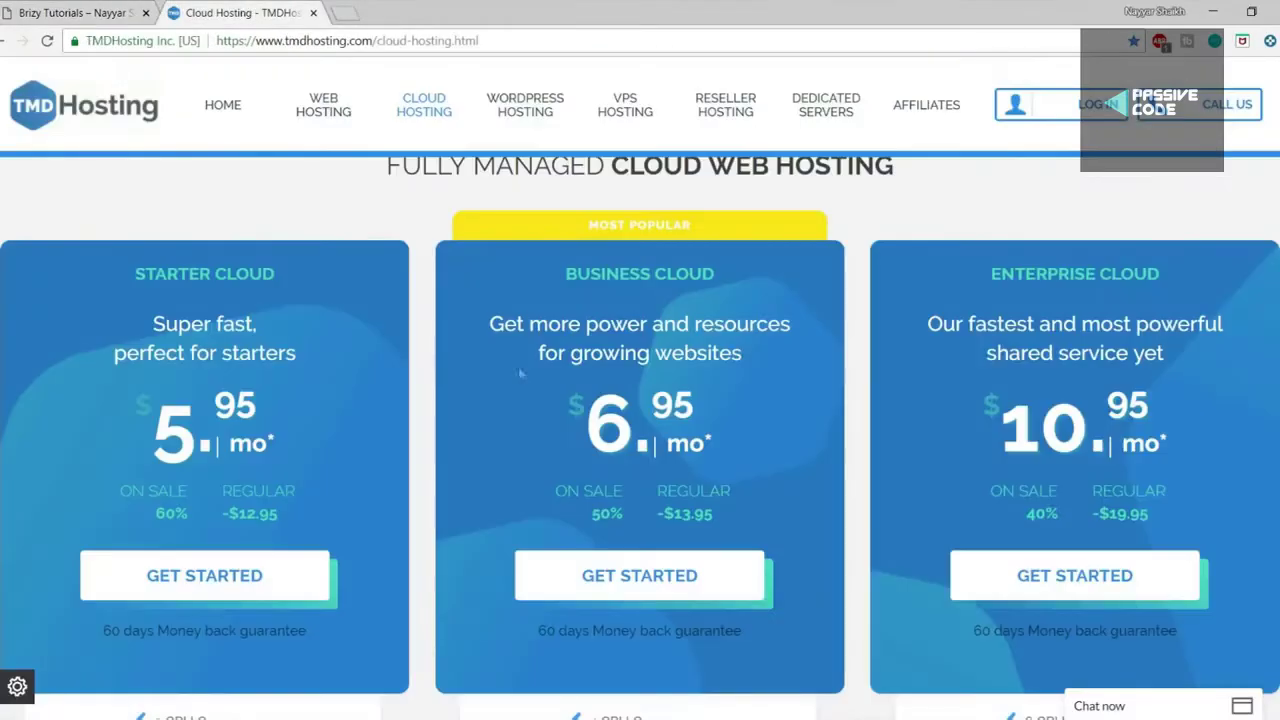
scroll(520, 373, "up", 3)
scroll(577, 398, "down", 3)
- Glance at the Brizy Tutorials tab, then open the Shared Hosting page from TMDHosting
left_click(130, 11)
left_click(240, 12)
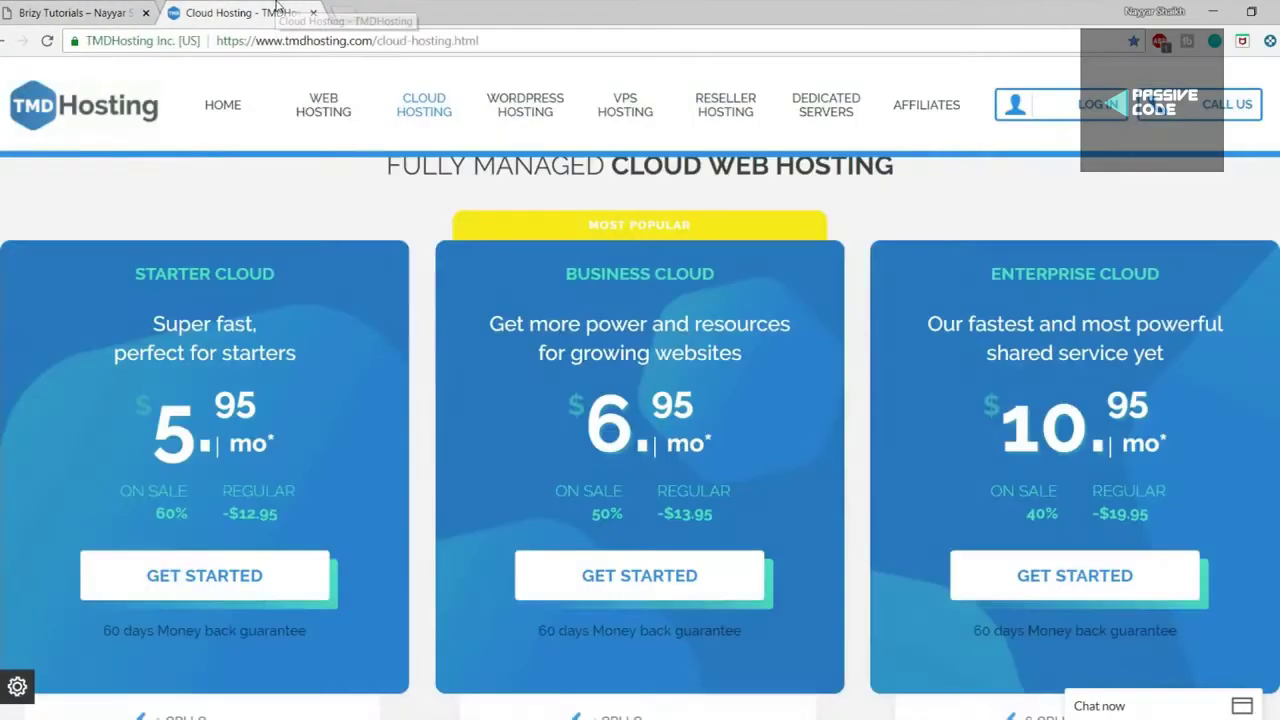
left_click(323, 105)
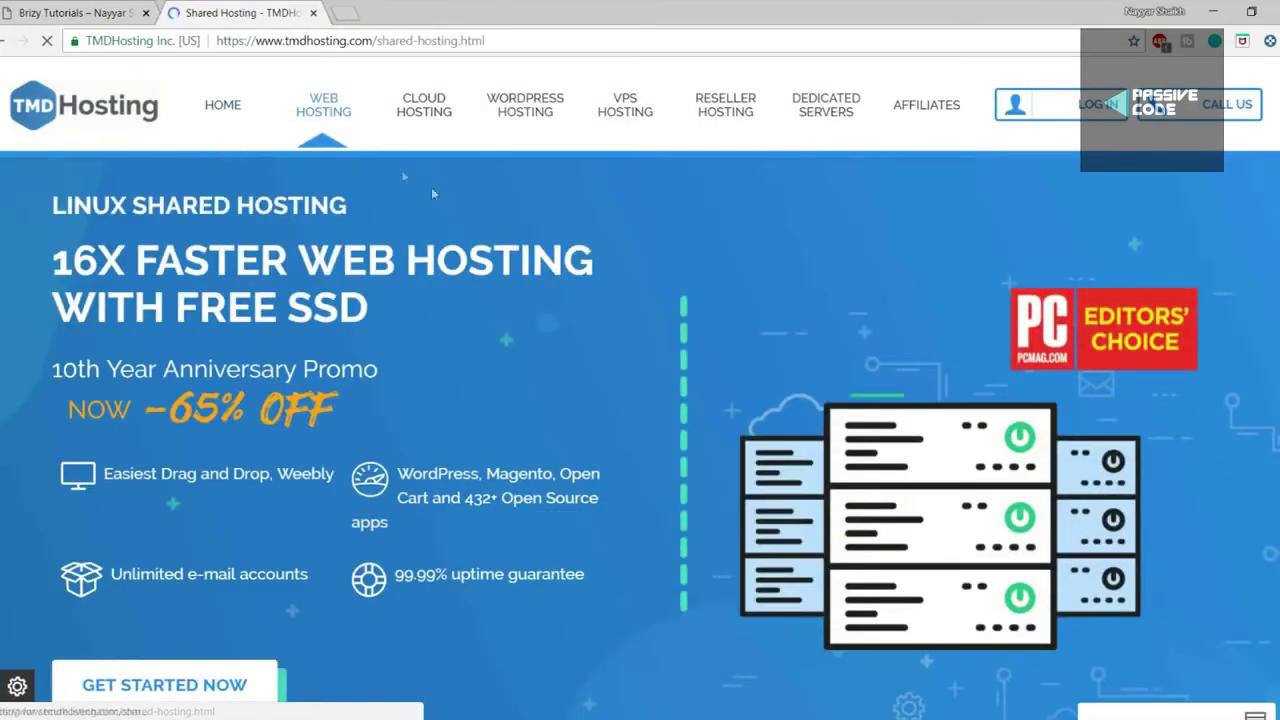
- Point out the Starter plan's BEST SELLER and Business plan's BEST VALUE badges
scroll(477, 268, "down", 4)
scroll(477, 268, "down", 5)
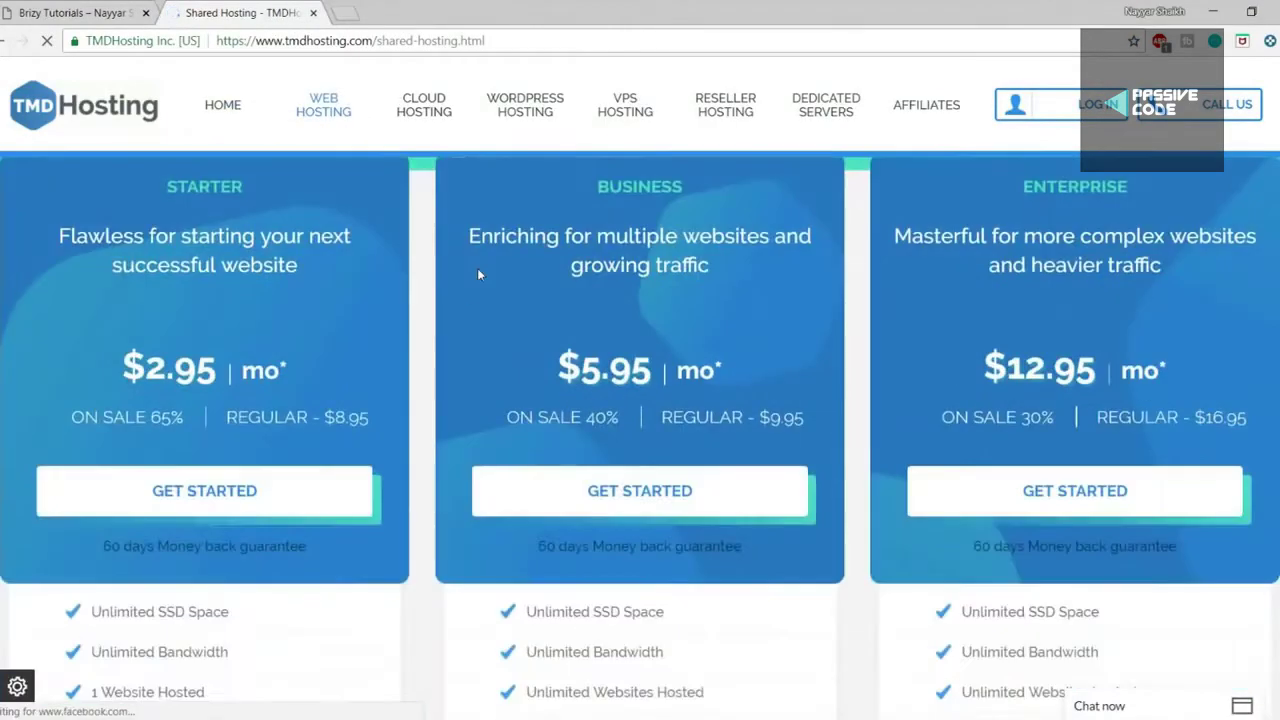
scroll(266, 293, "up", 2)
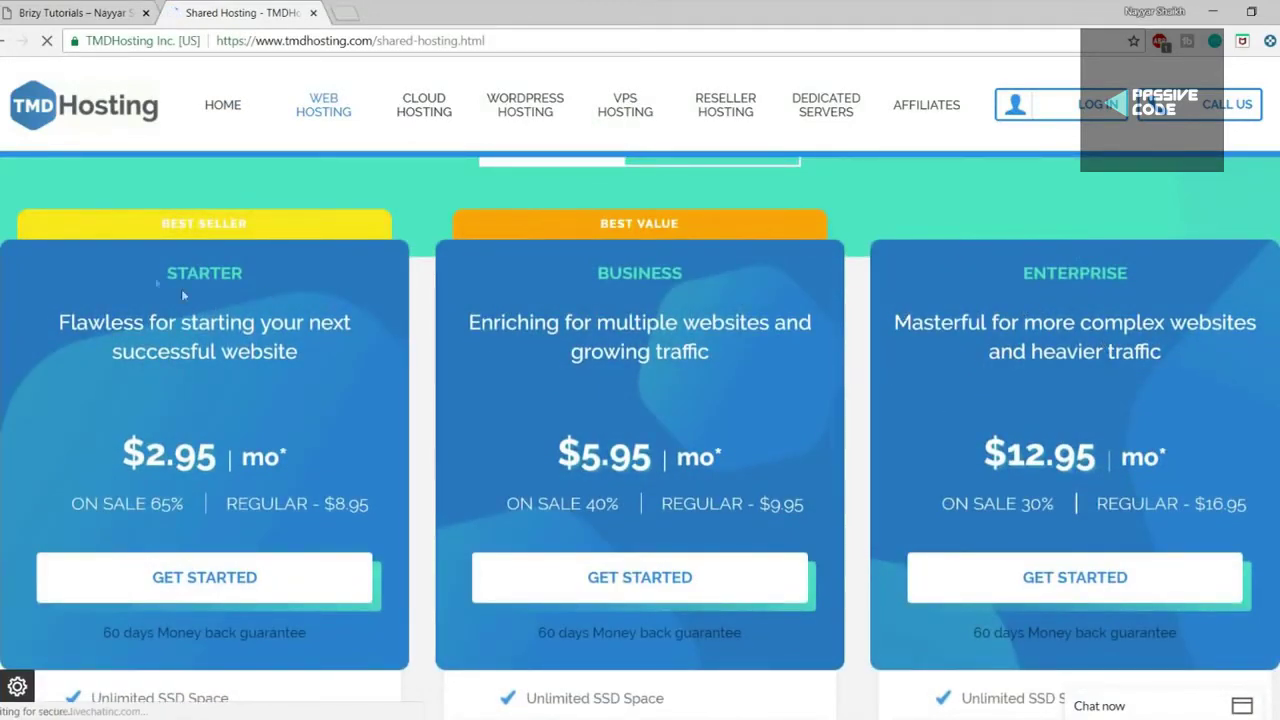
left_click_drag(152, 225, 244, 226)
left_click_drag(598, 224, 912, 258)
left_click(912, 258)
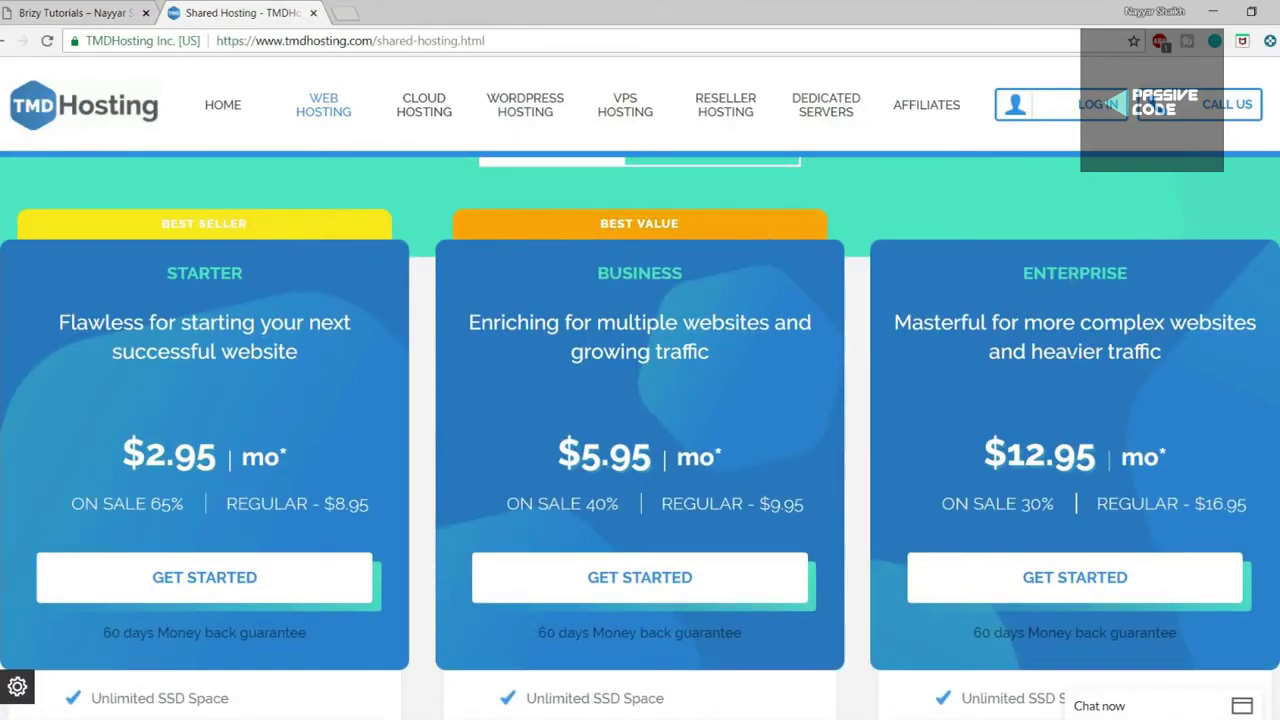
- Point out the Enterprise plan's $12.95 monthly price
scroll(1078, 338, "down", 2)
scroll(1078, 338, "up", 2)
scroll(1088, 455, "up", 2)
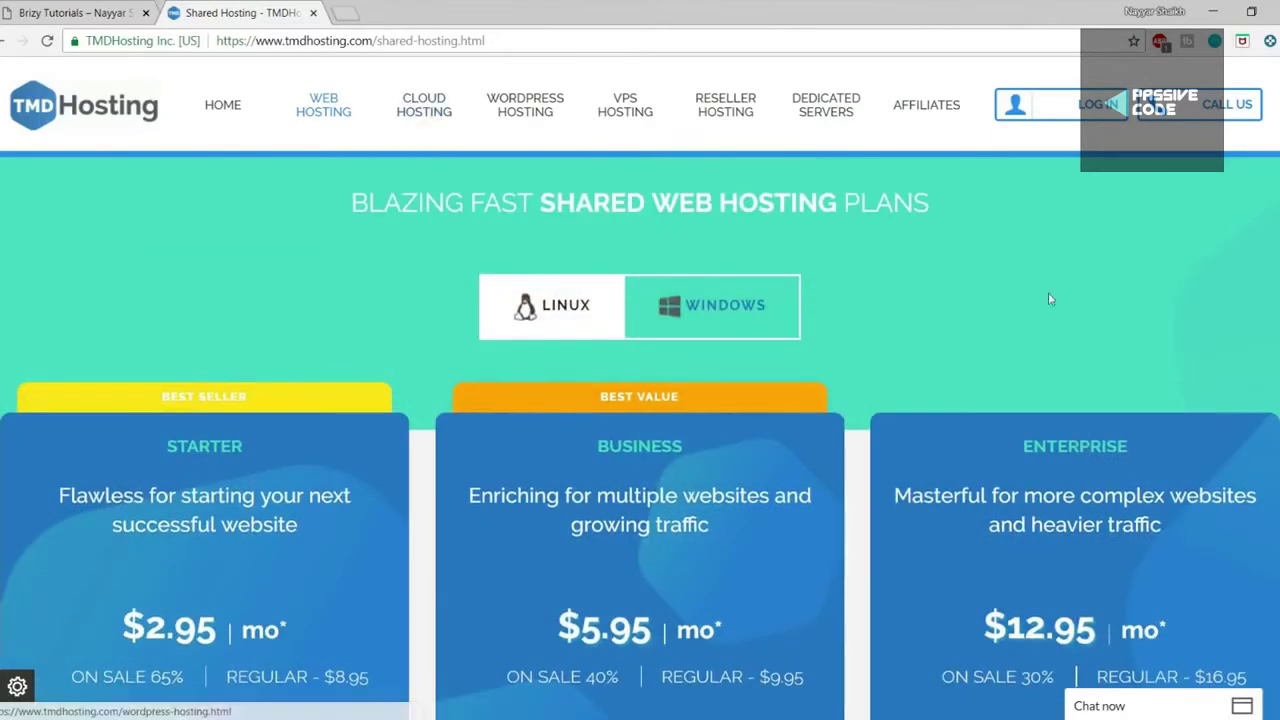
scroll(1049, 302, "down", 3)
left_click_drag(986, 368, 1093, 370)
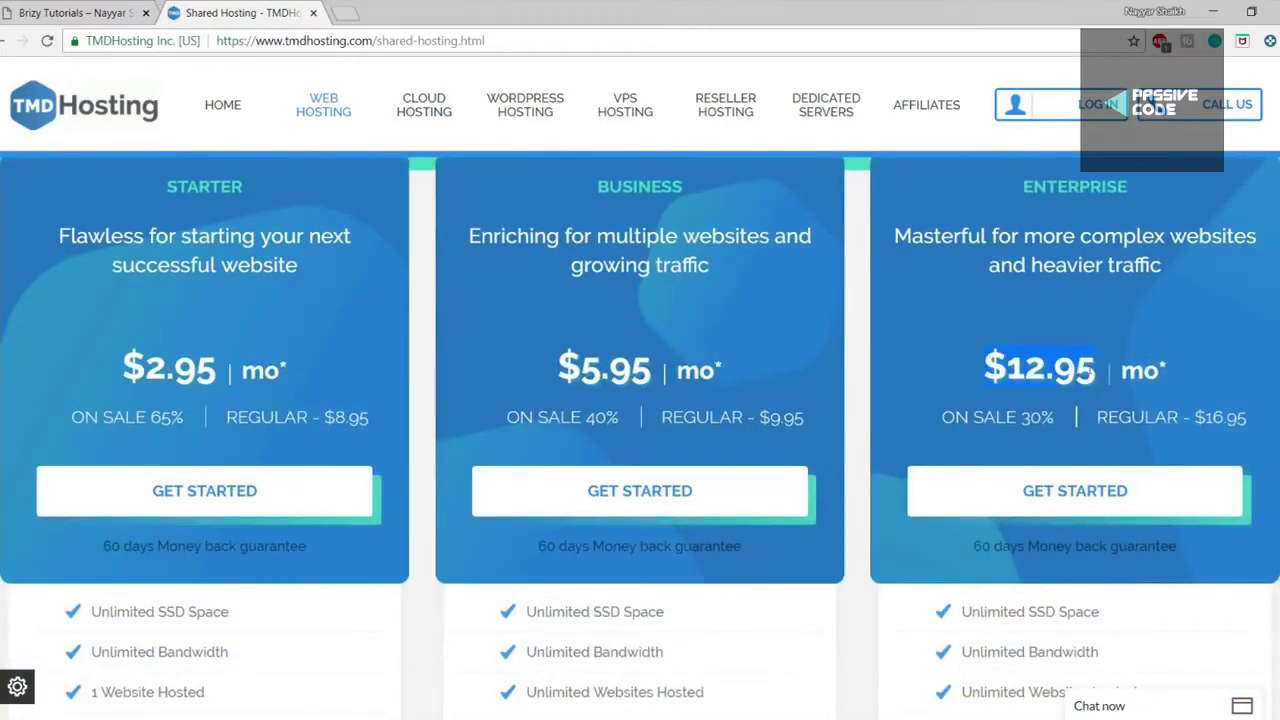
- Minimize the sales chat window covering the plan cards
scroll(1088, 416, "down", 2)
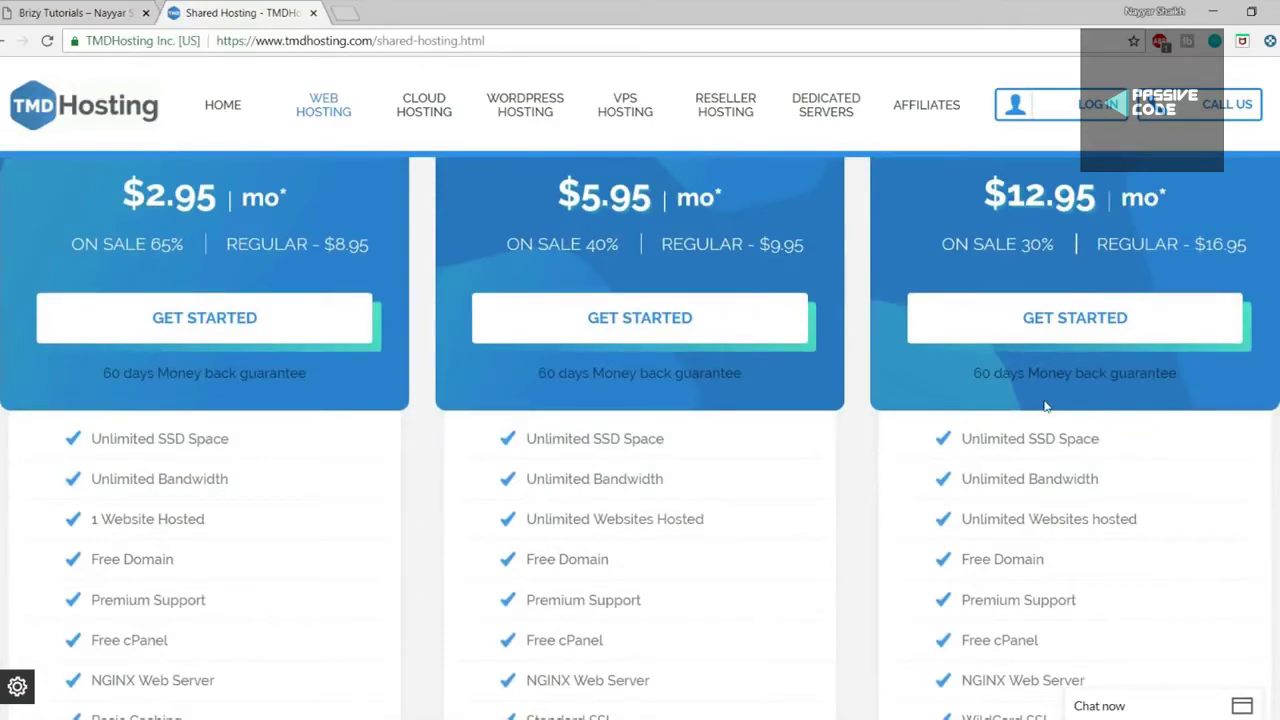
scroll(1045, 405, "up", 3)
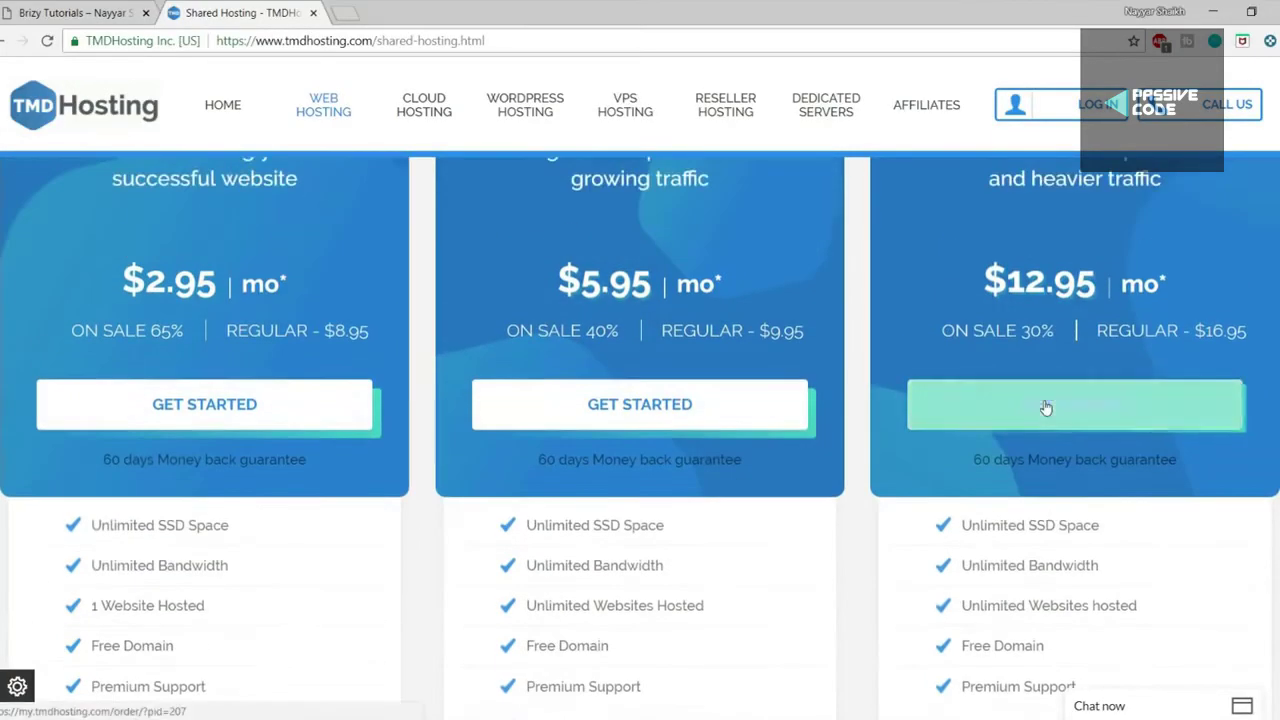
scroll(370, 347, "down", 2)
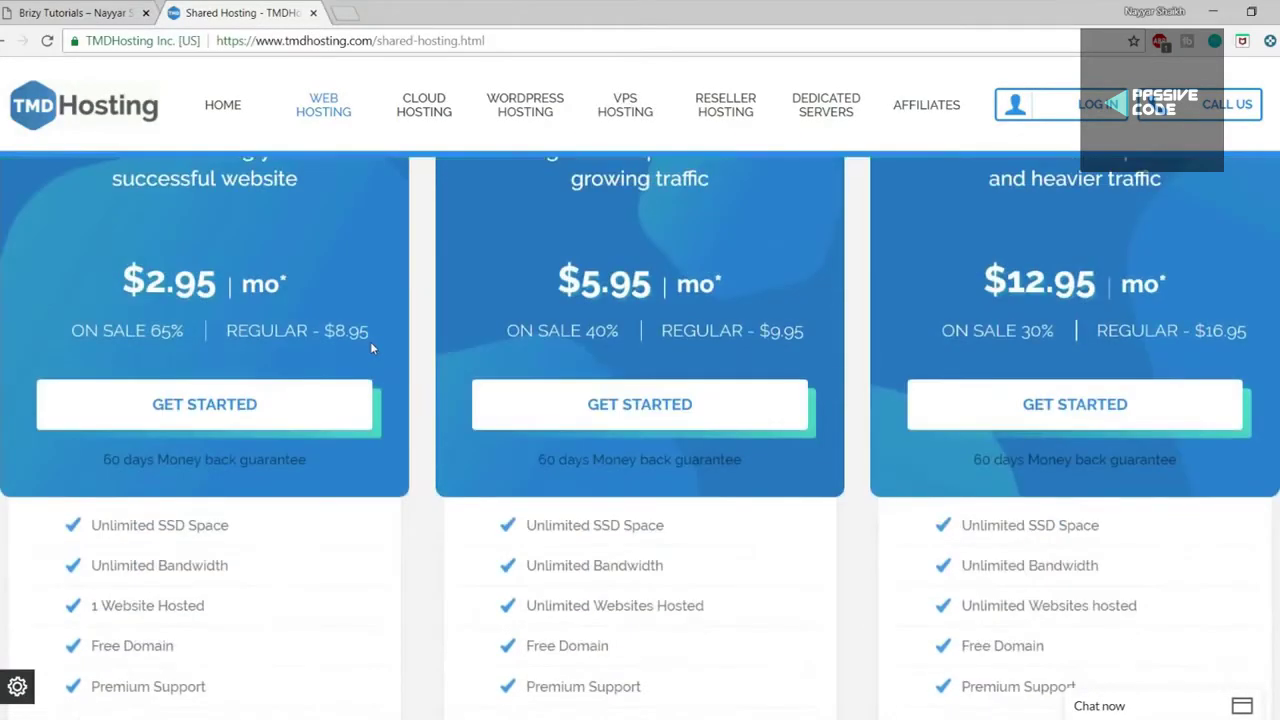
scroll(369, 345, "up", 2)
scroll(345, 368, "down", 3)
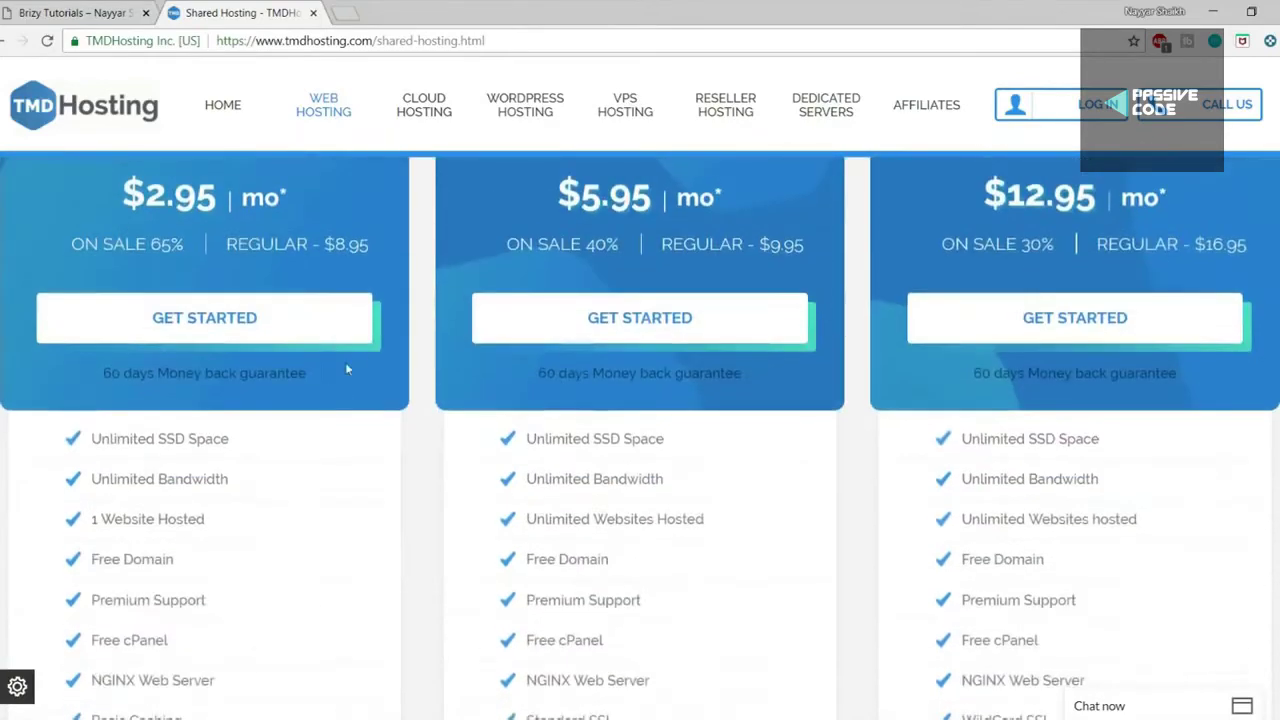
scroll(347, 370, "up", 3)
scroll(306, 403, "down", 2)
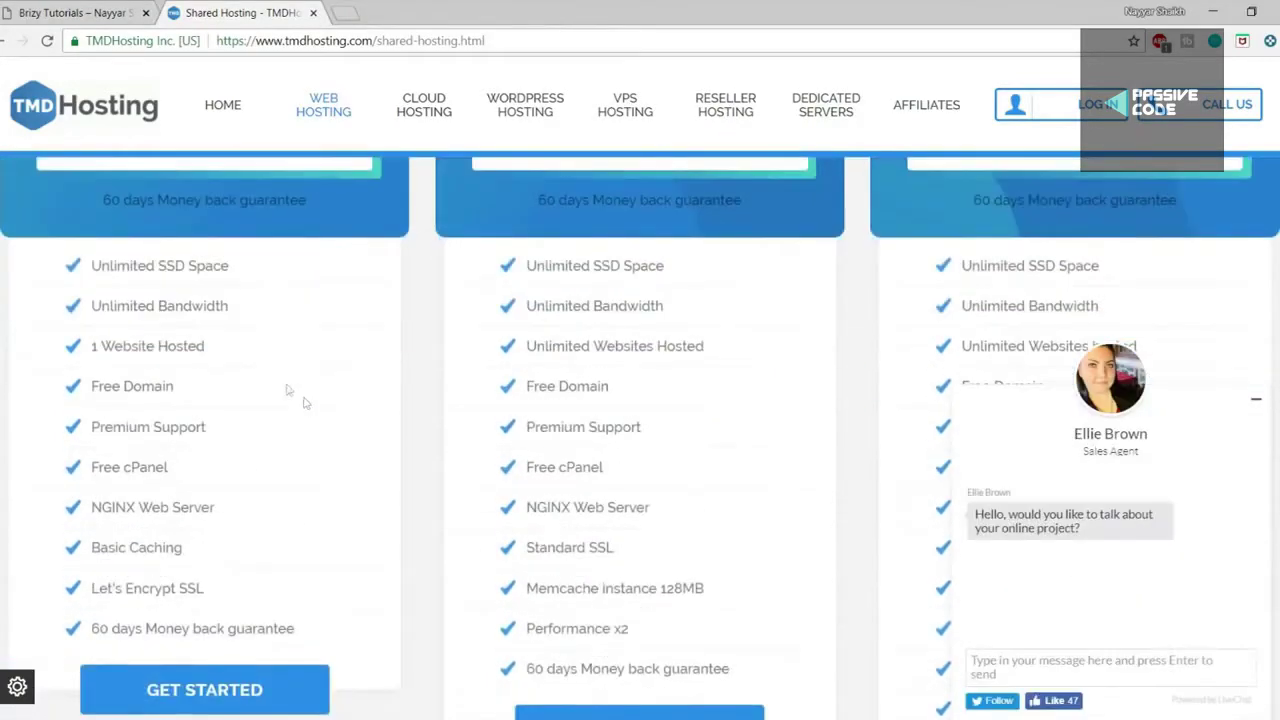
left_click(1256, 405)
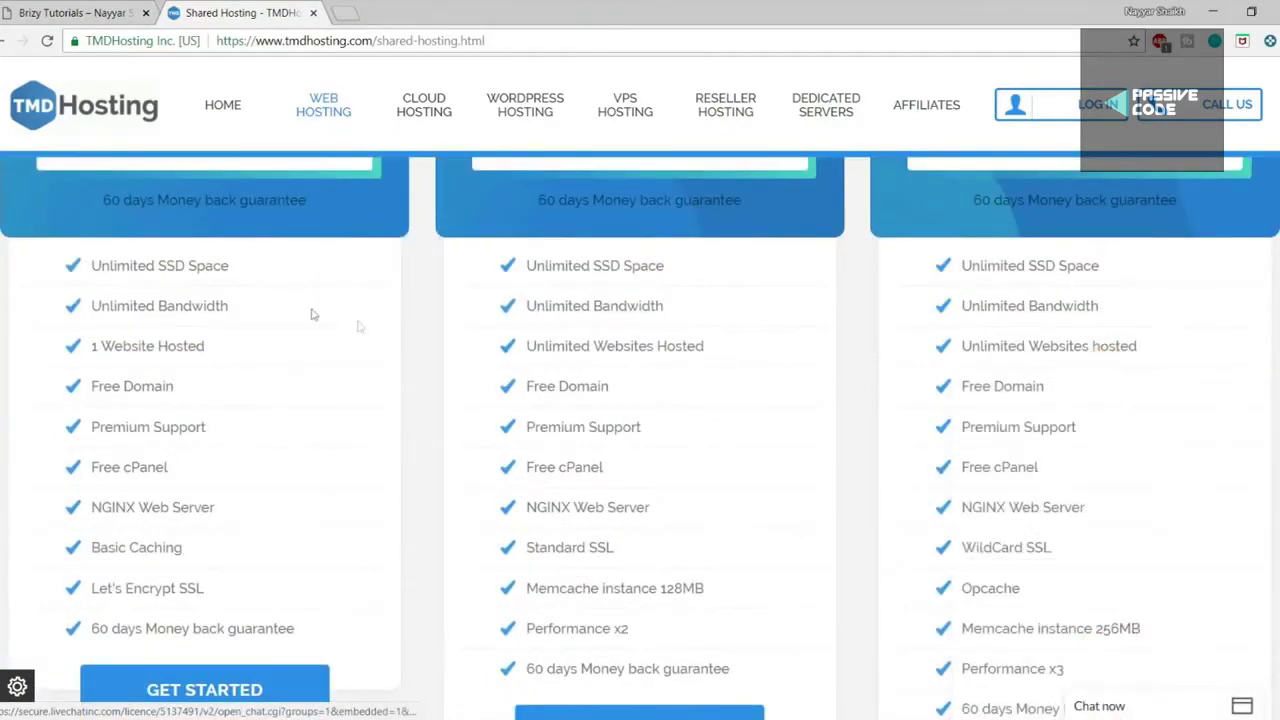
- Compare Starter's SSD Space with the Business plan's Unlimited Websites Hosted
left_click_drag(234, 266, 155, 260)
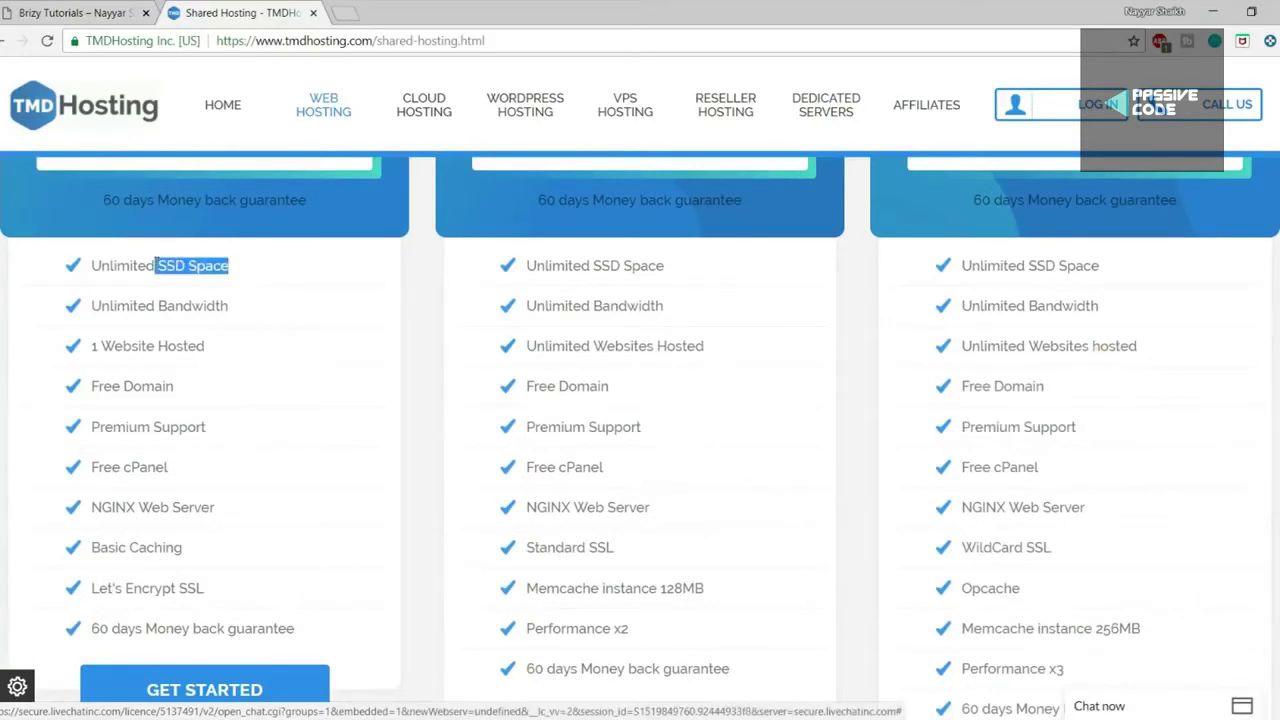
left_click(239, 279)
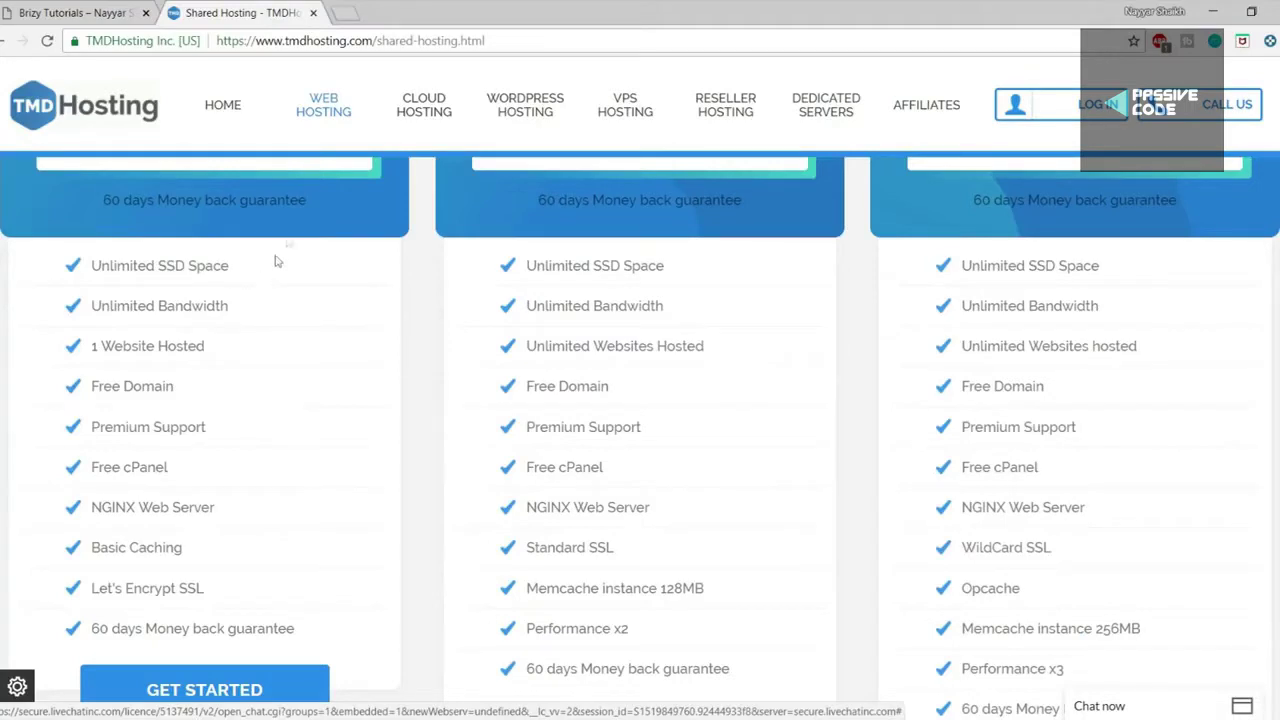
left_click(341, 8)
key("ctrl+w")
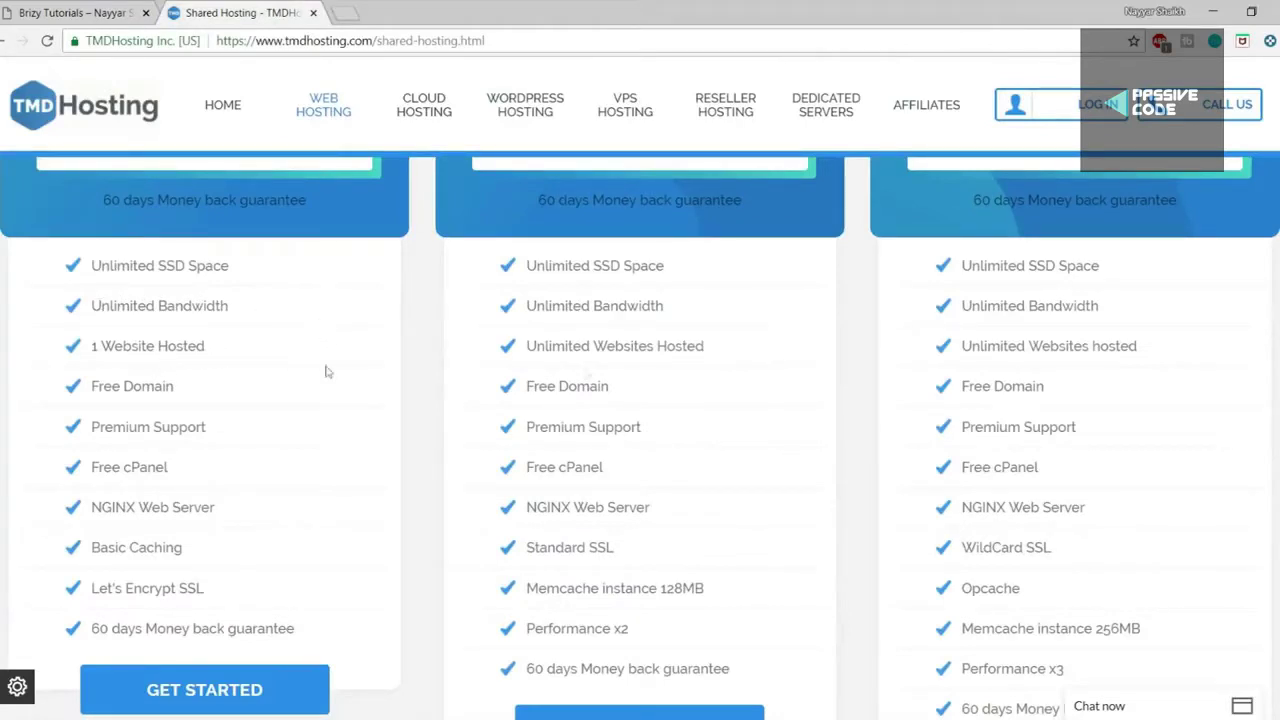
left_click_drag(683, 346, 510, 350)
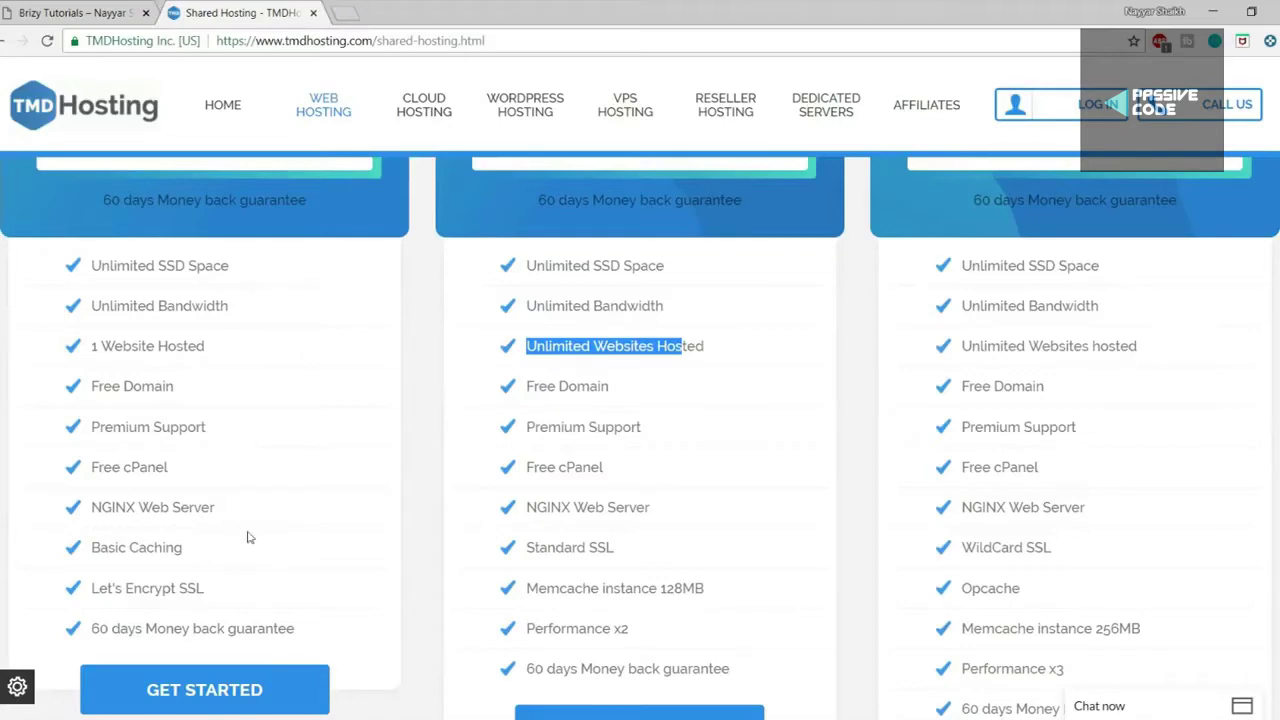
scroll(248, 536, "down", 1)
- Return from the Brizy Tutorials tab and point out Starter's 1 Website Hosted limit
left_click(66, 7)
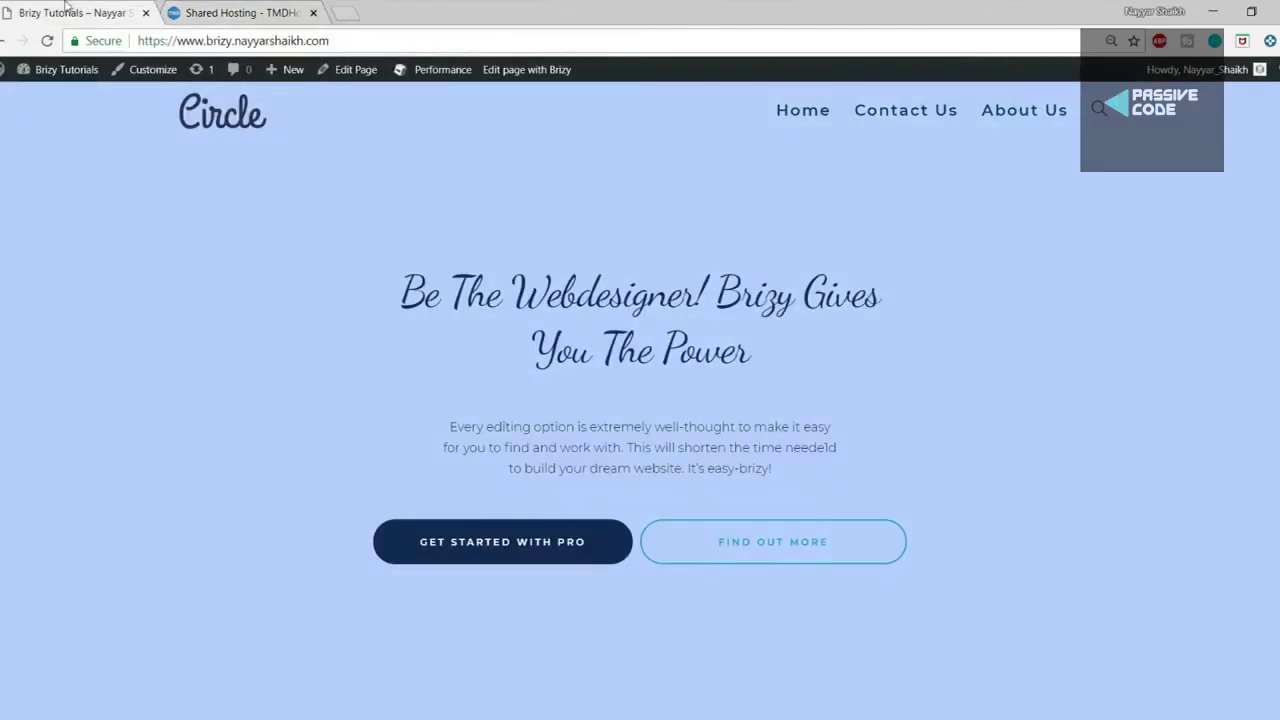
left_click(222, 8)
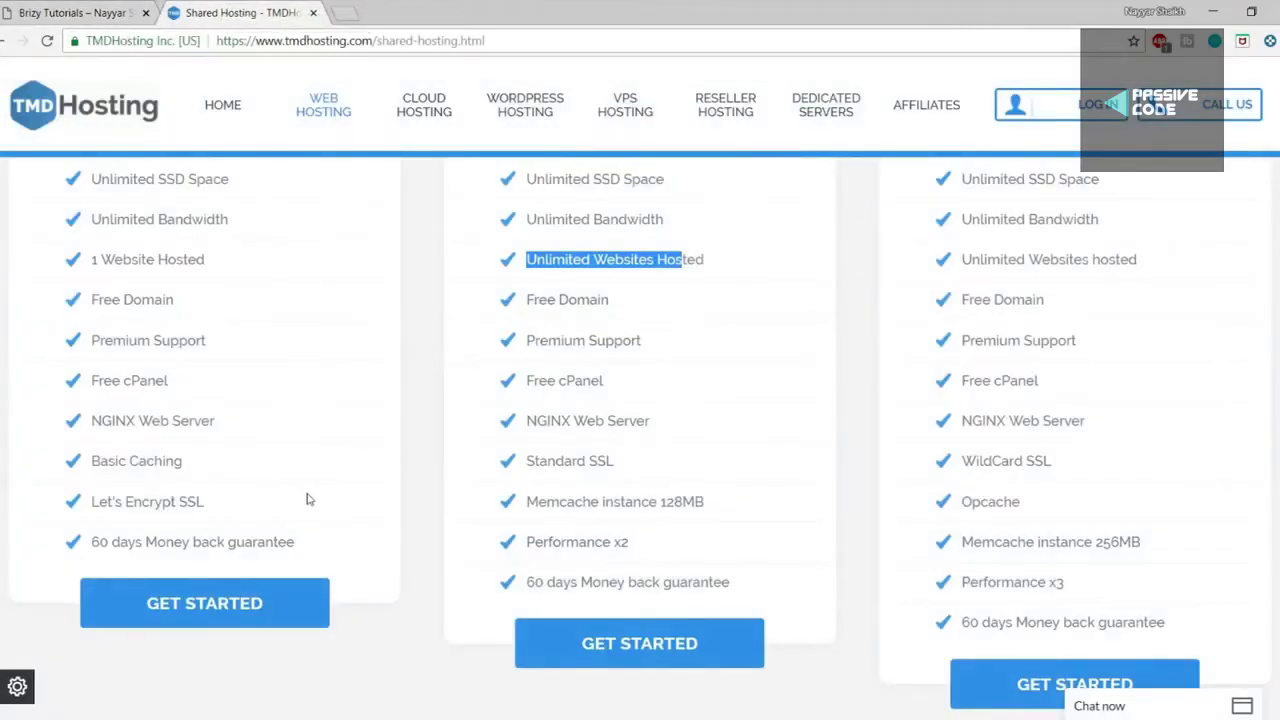
scroll(380, 503, "up", 5)
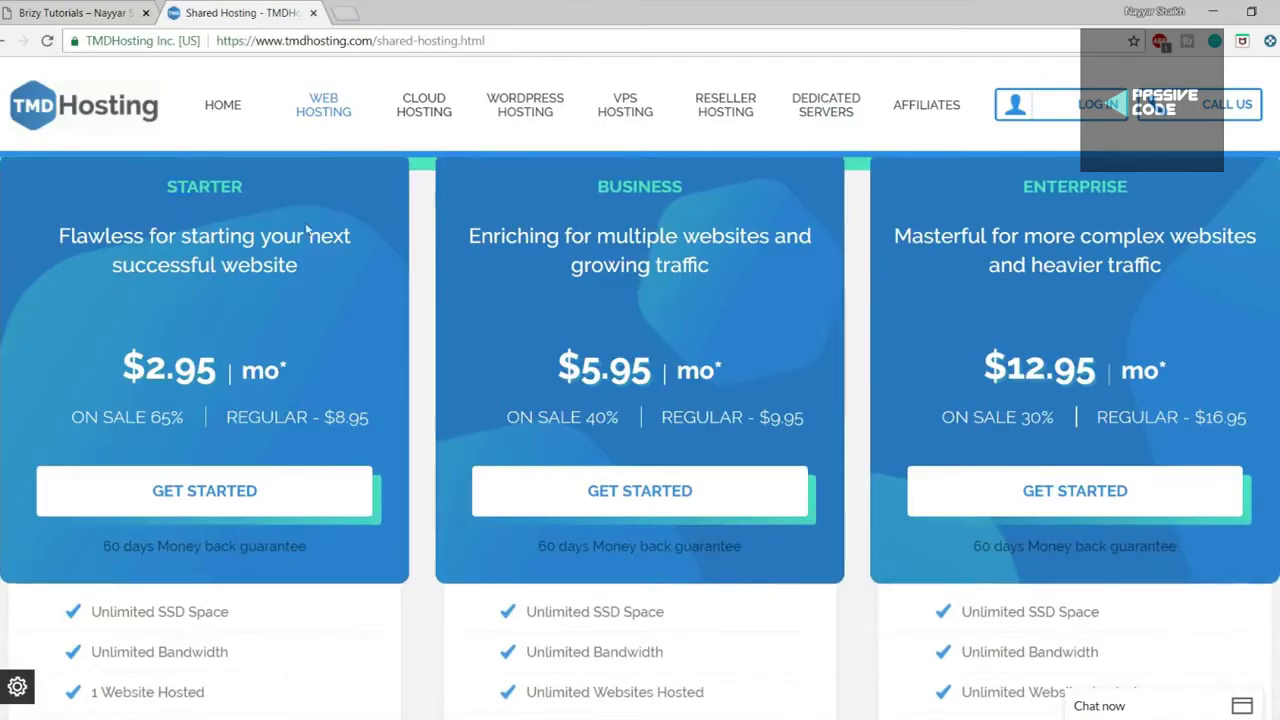
scroll(438, 378, "down", 4)
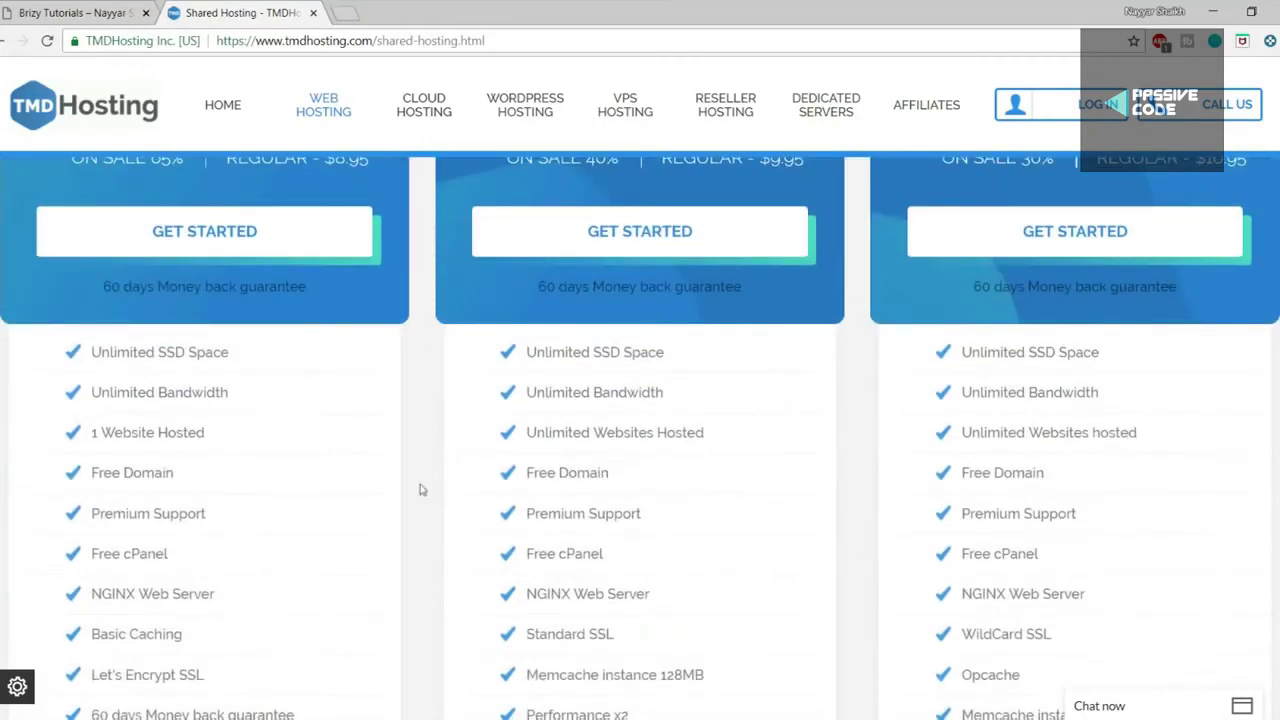
left_click_drag(212, 432, 89, 428)
left_click(216, 455)
- Point out the Starter plan's $2.95 price and the BUSINESS plan heading
scroll(294, 537, "up", 4)
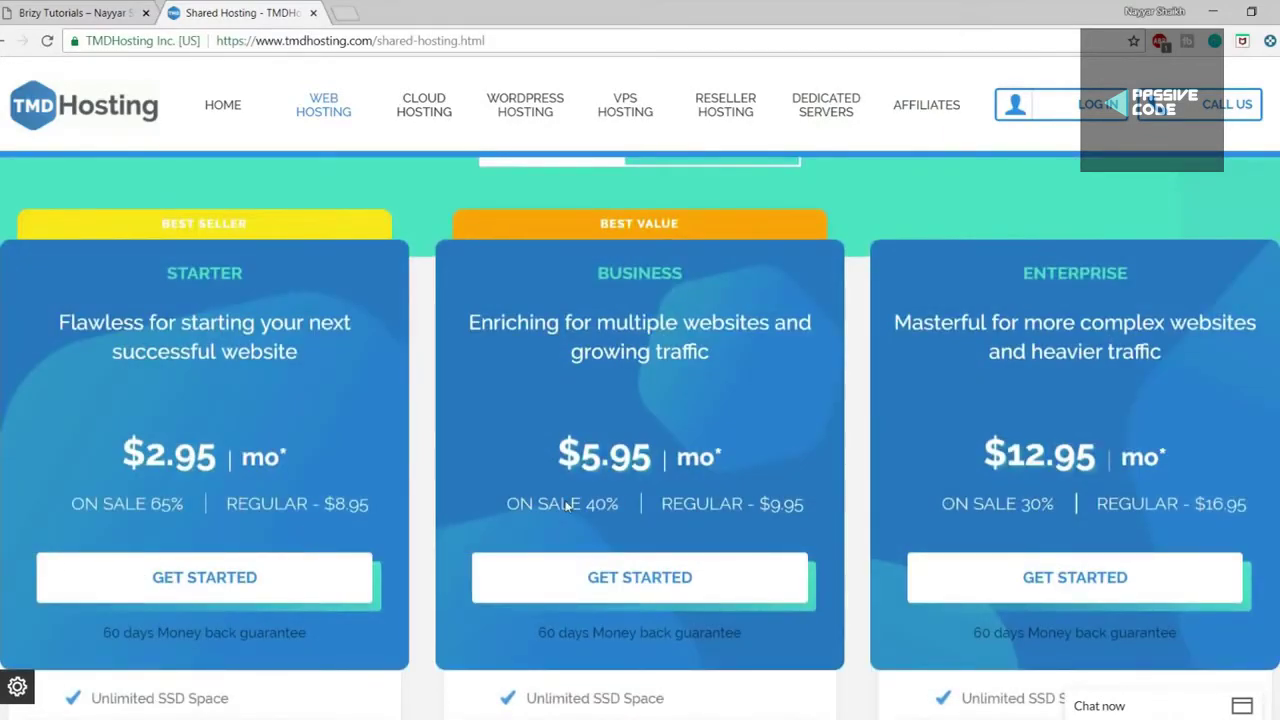
scroll(515, 509, "down", 3)
scroll(454, 551, "up", 3)
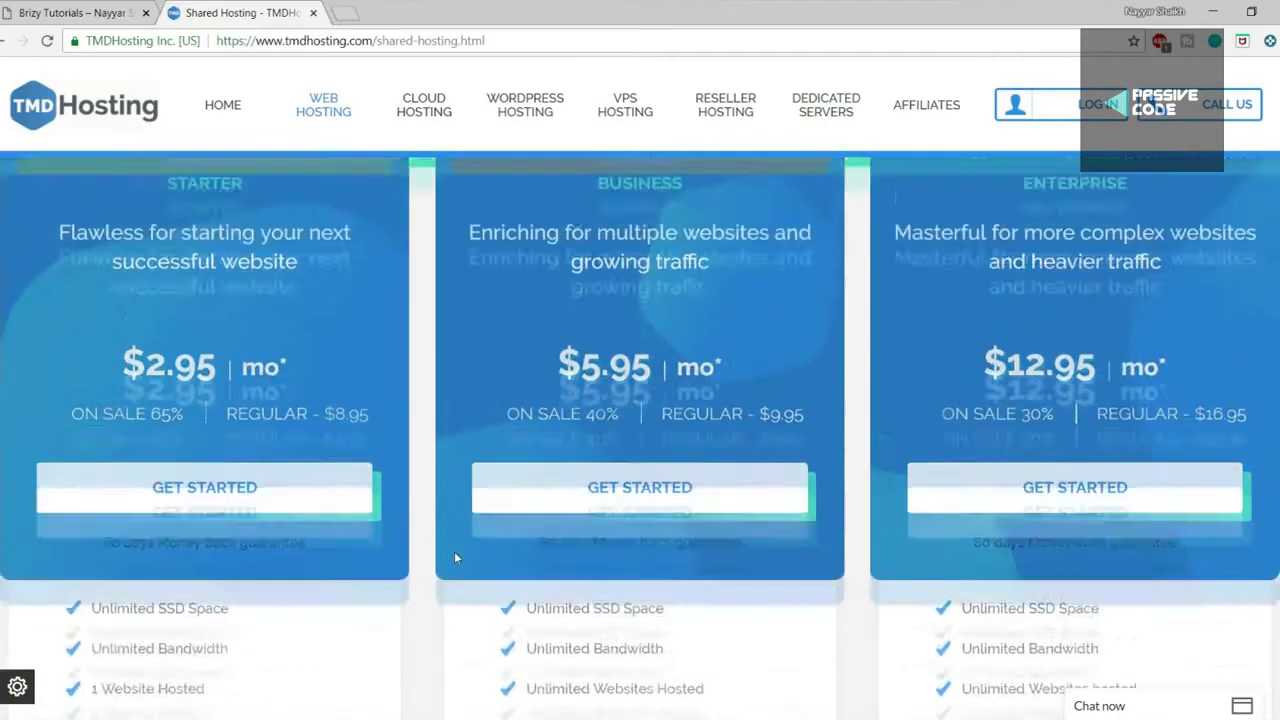
left_click_drag(122, 458, 196, 458)
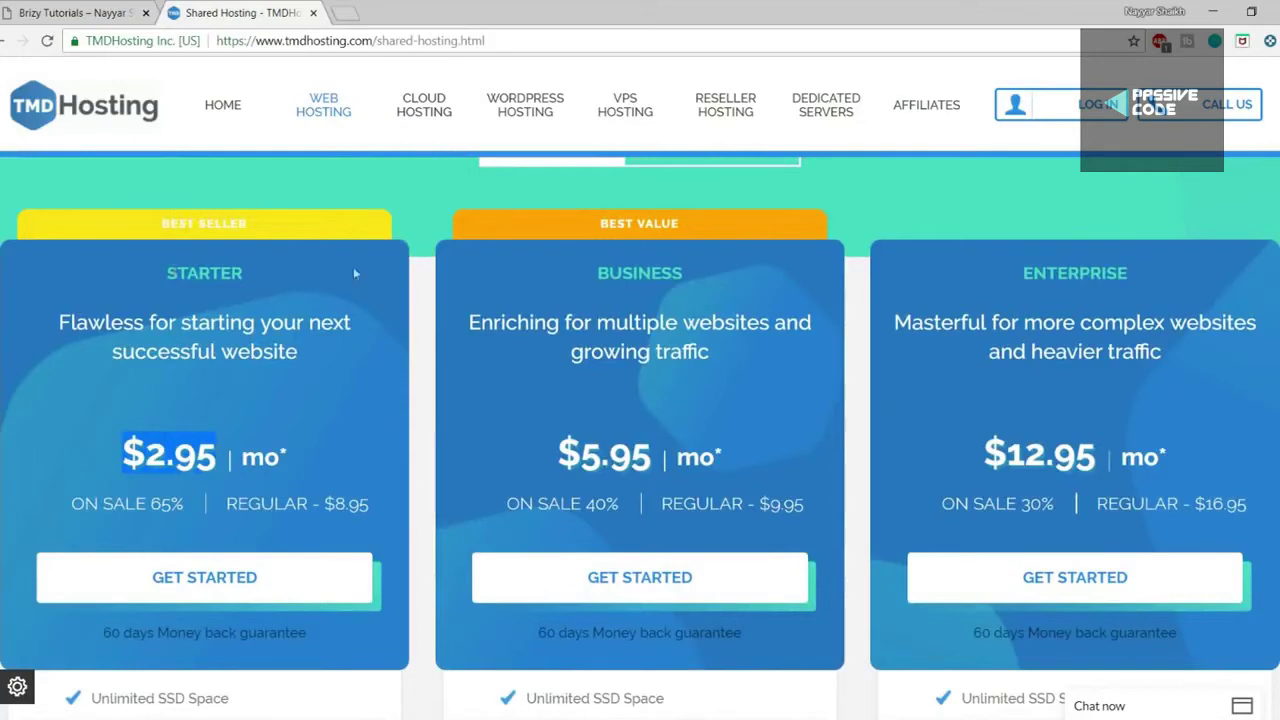
left_click_drag(598, 273, 682, 274)
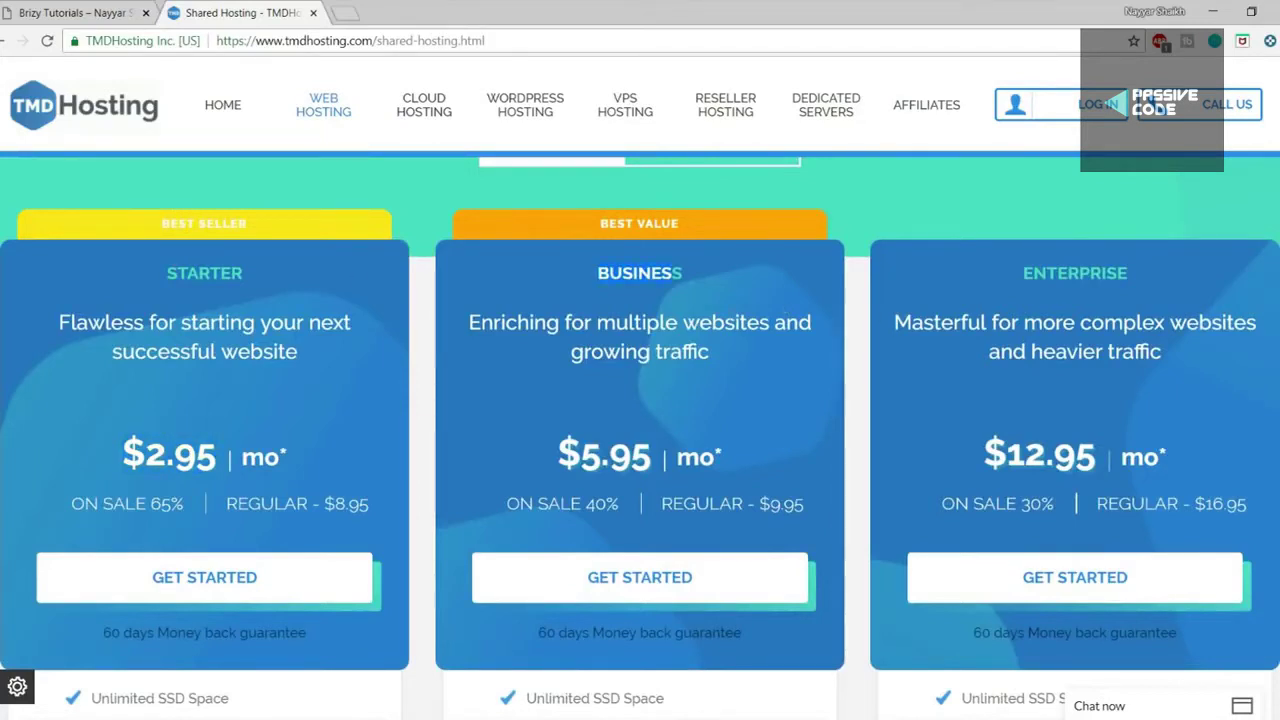
left_click(604, 296)
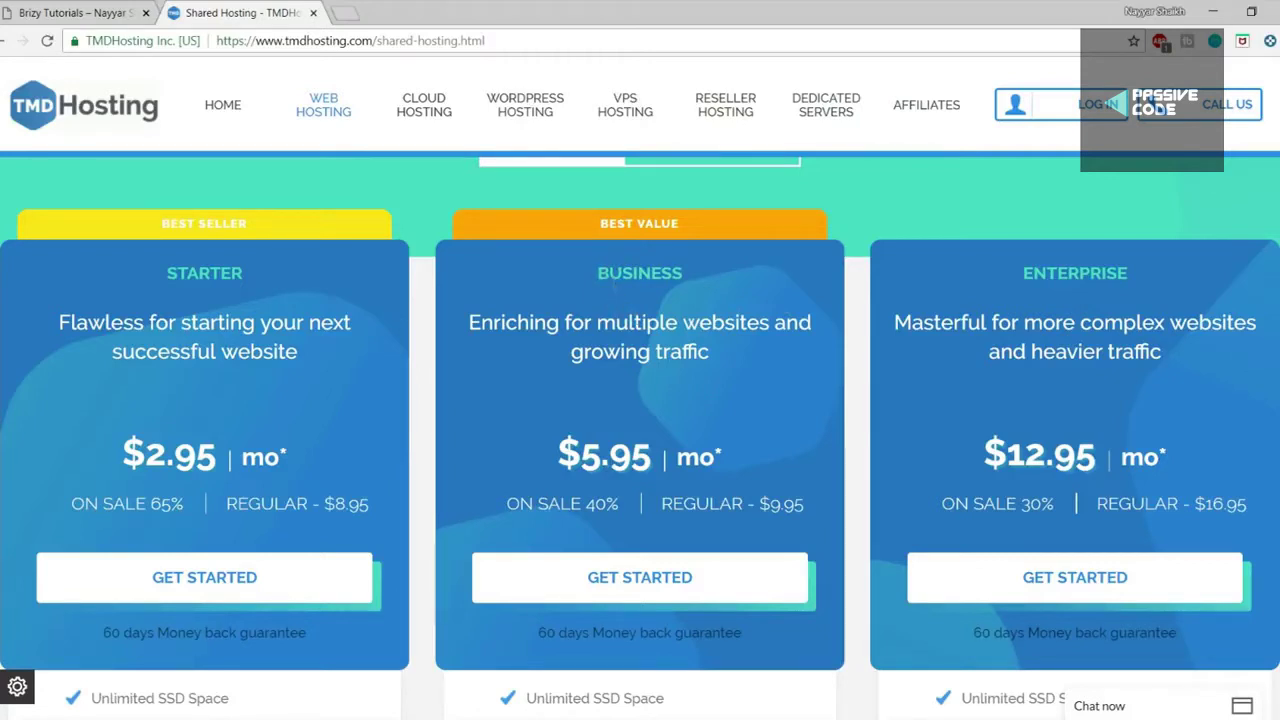
left_click_drag(598, 273, 684, 277)
- Indicate the Starter plan as the plan to choose
scroll(737, 429, "down", 8)
scroll(689, 454, "up", 4)
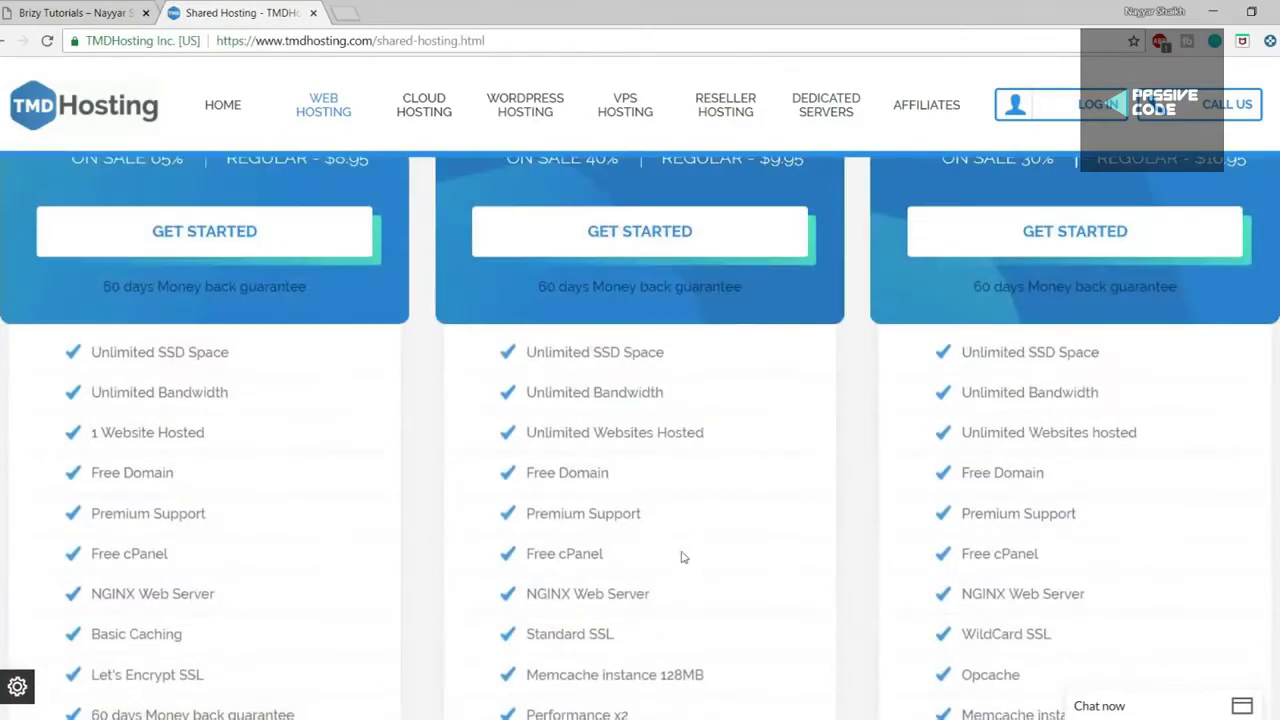
scroll(685, 553, "down", 2)
scroll(689, 548, "up", 6)
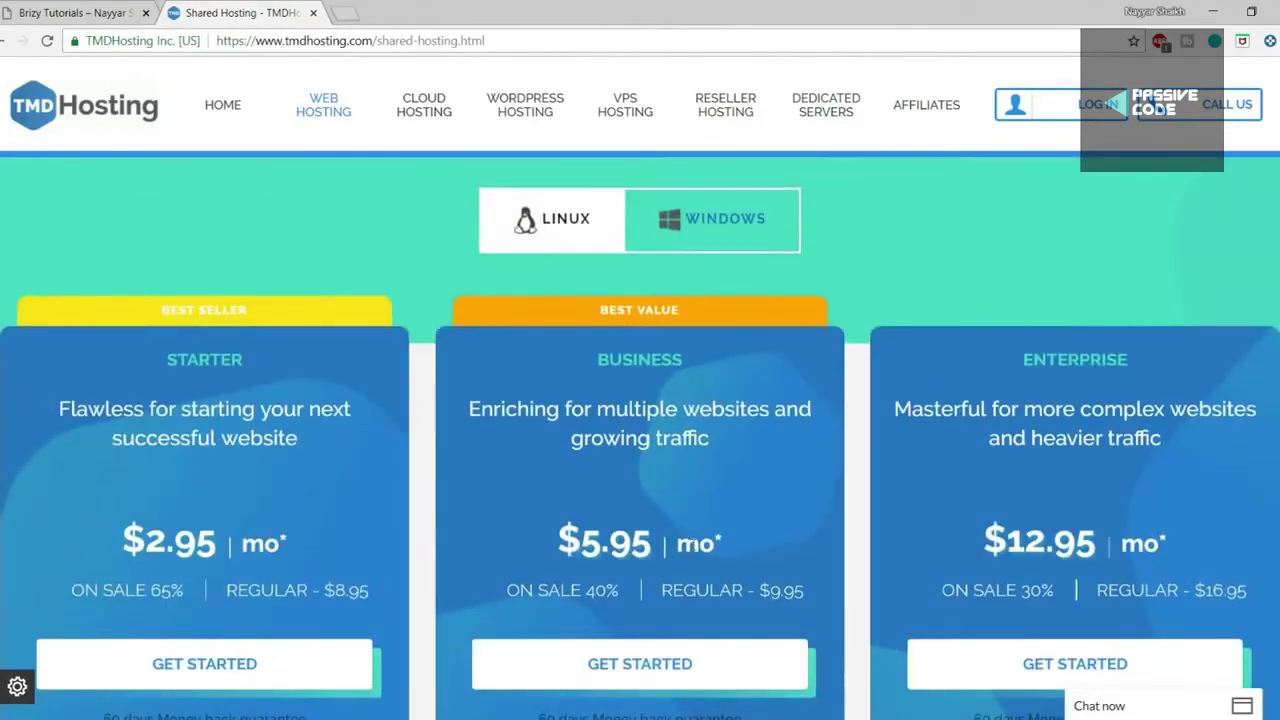
scroll(693, 545, "down", 1)
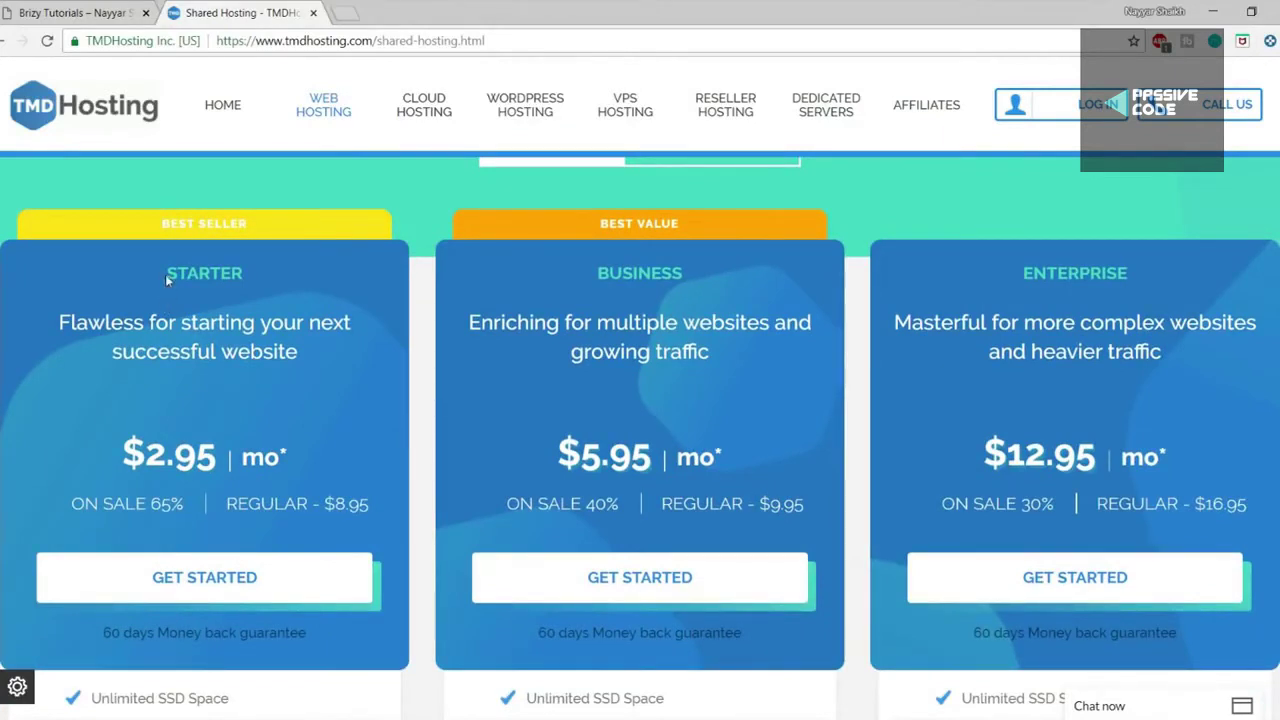
left_click_drag(165, 274, 272, 274)
scroll(716, 505, "down", 1)
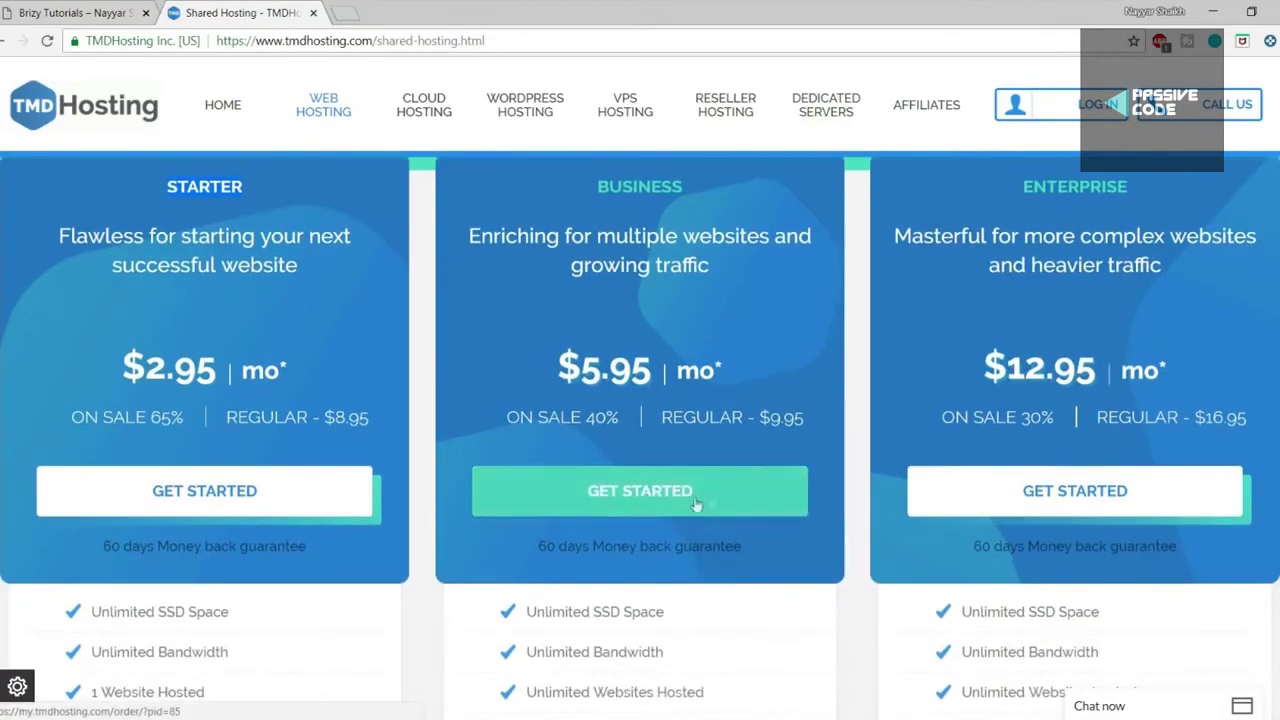
scroll(716, 505, "up", 1)
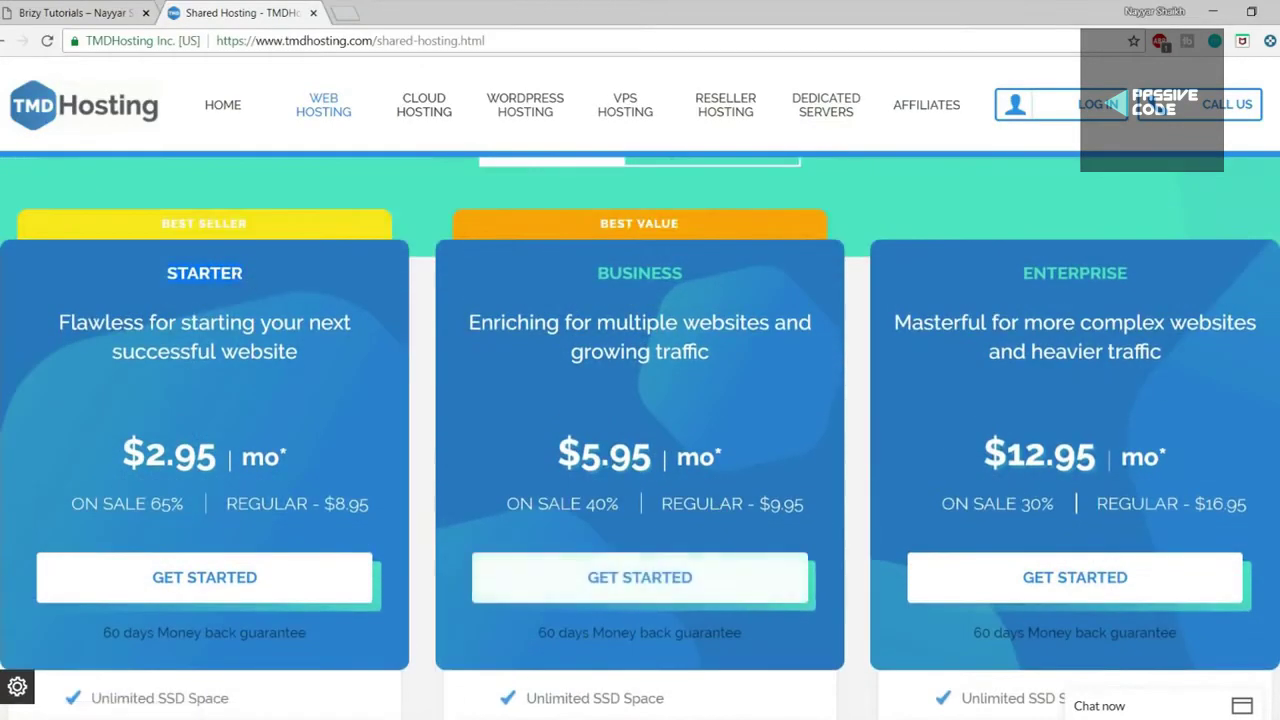
- Order the Starter plan with free domain 'domainnamehereee' kept on .com, then proceed
left_click(265, 592)
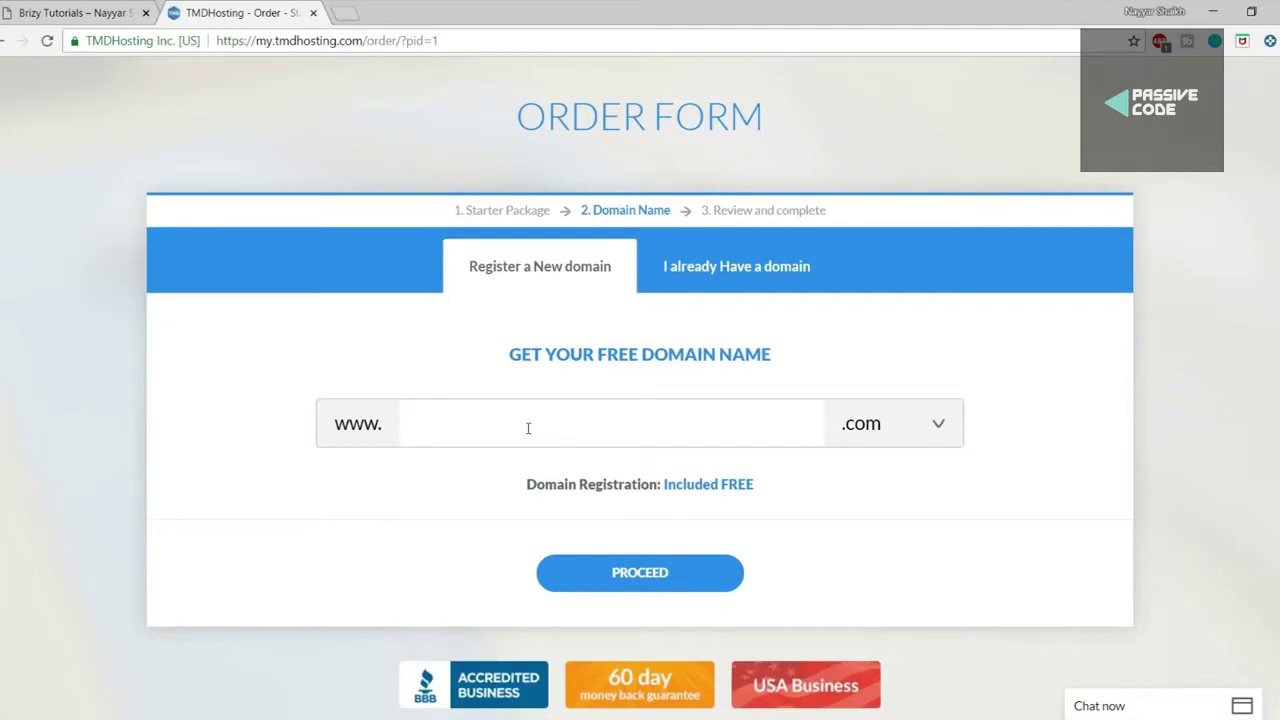
type("domainna")
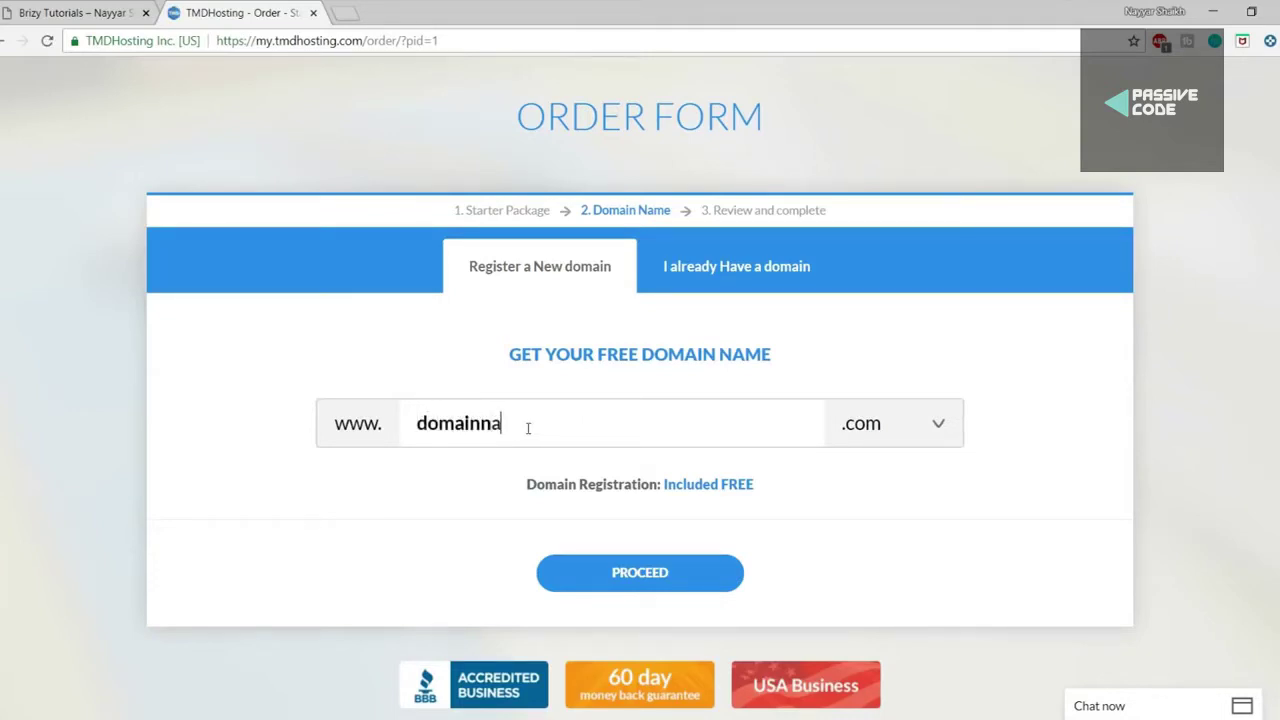
type("mehereee")
left_click(905, 428)
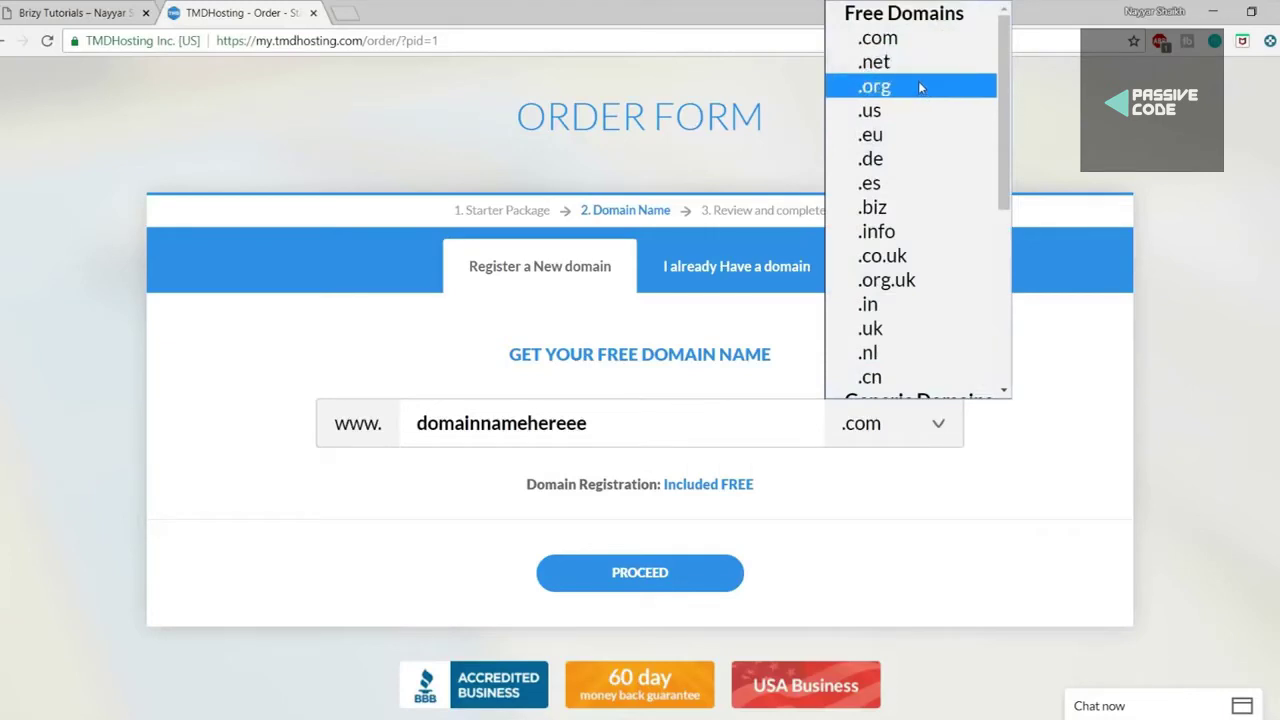
scroll(930, 230, "down", 5)
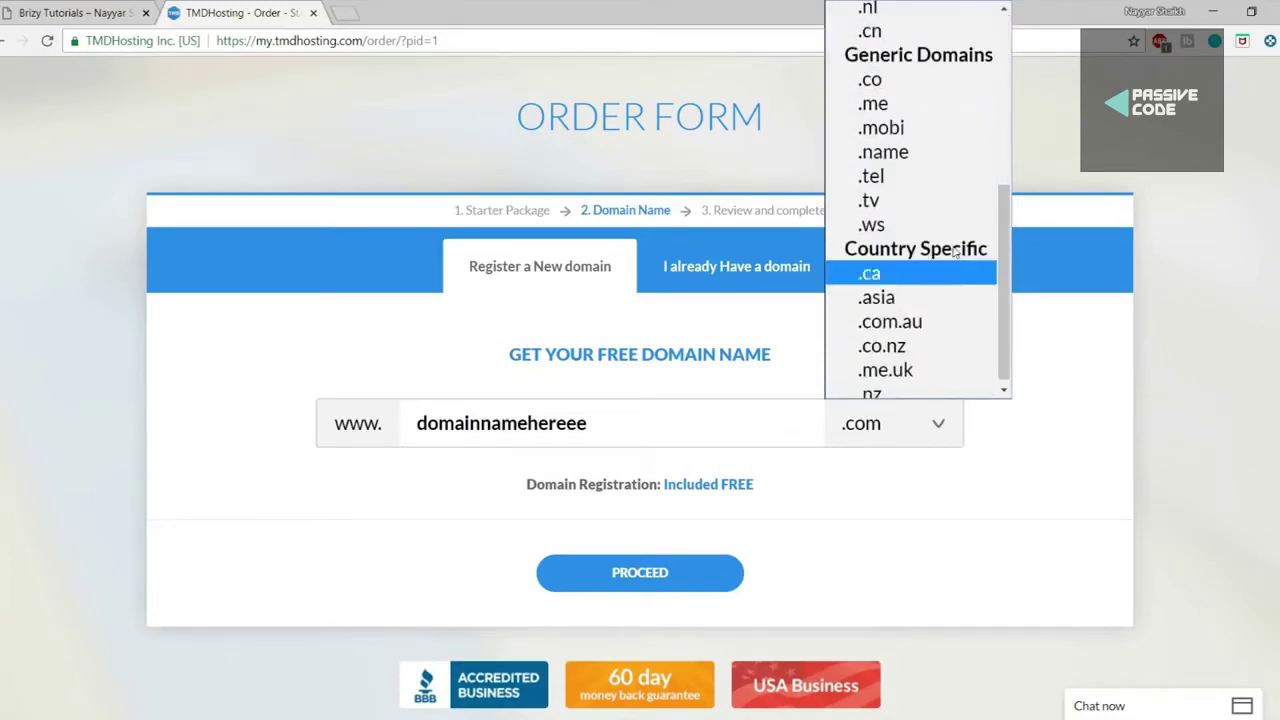
scroll(913, 270, "down", 1)
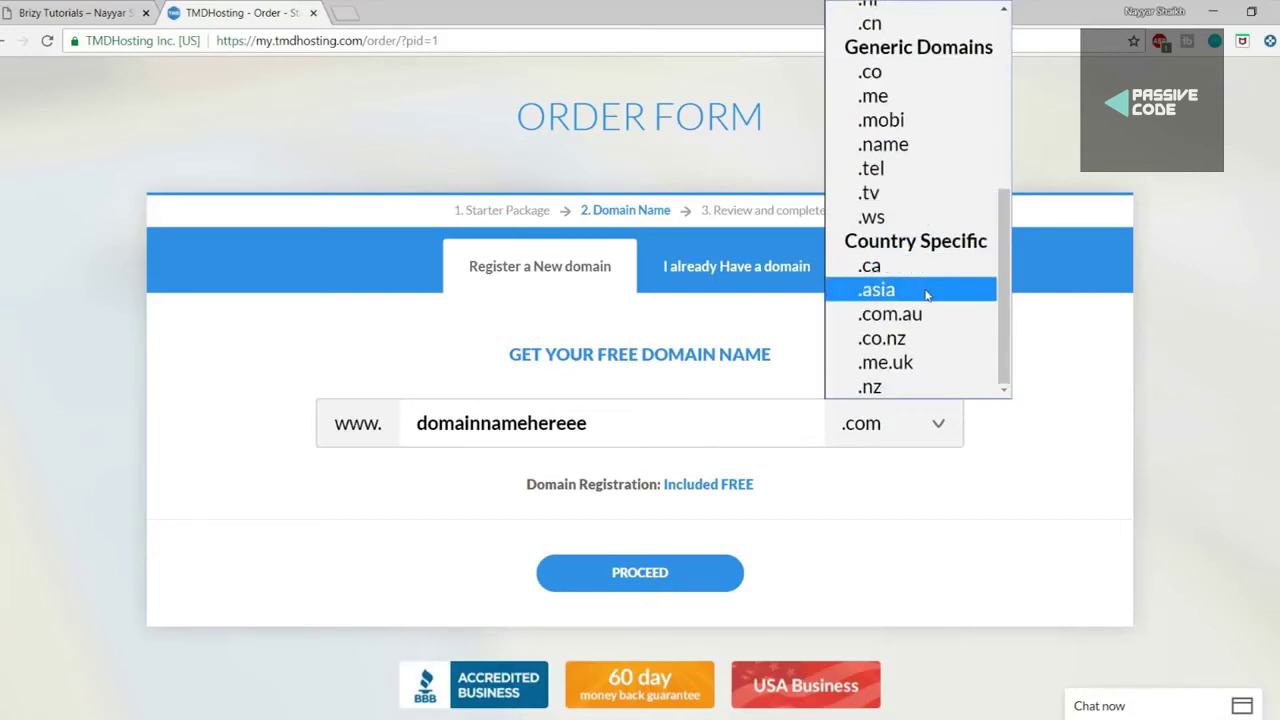
scroll(928, 295, "up", 6)
scroll(942, 303, "down", 3)
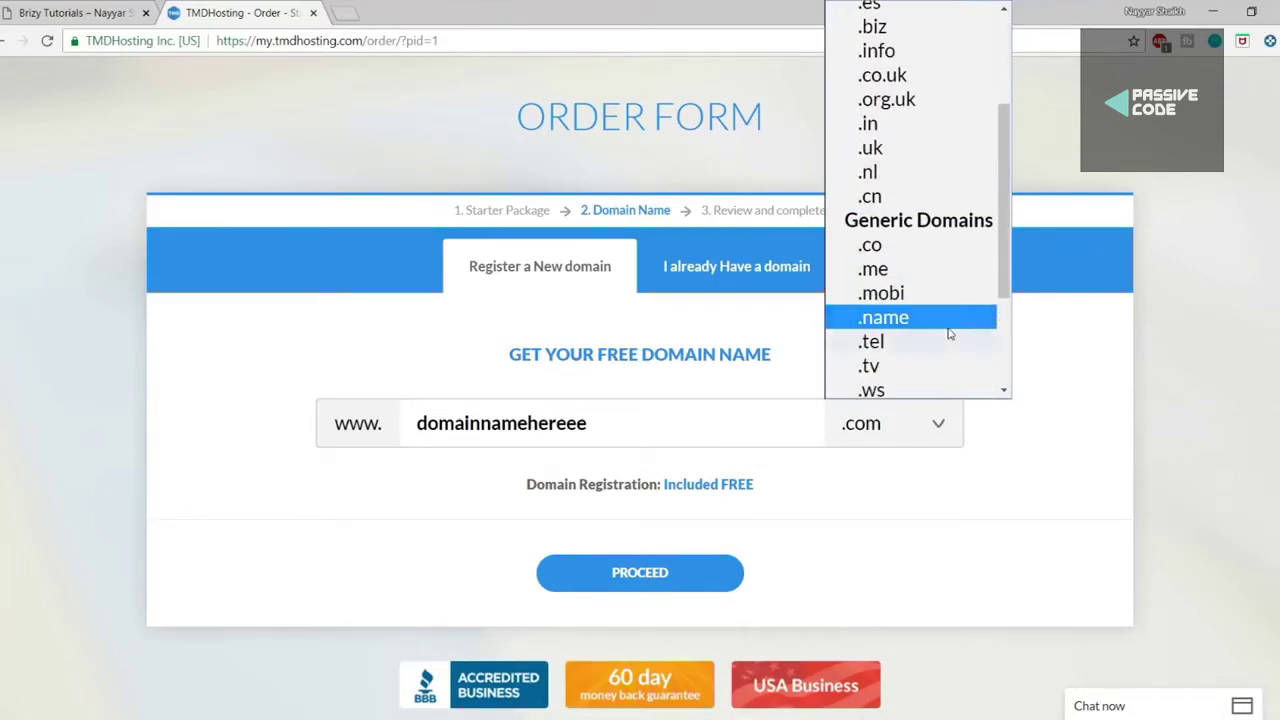
scroll(949, 331, "up", 4)
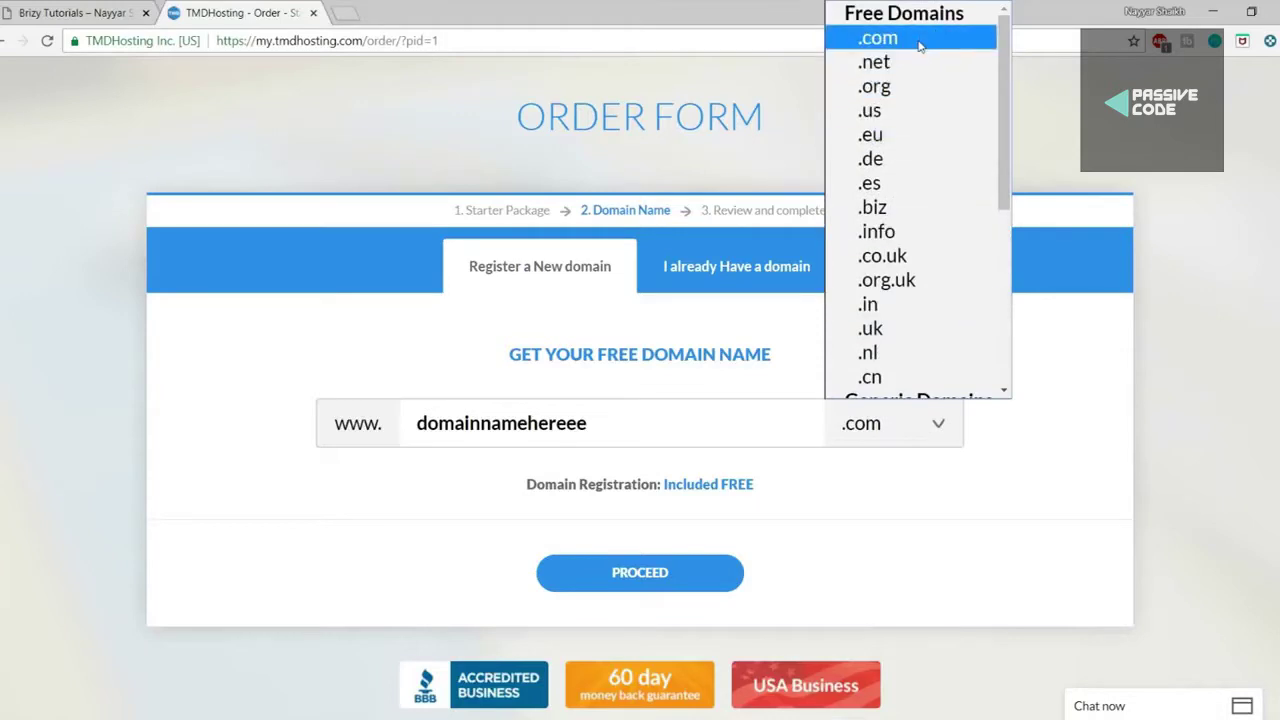
left_click(919, 42)
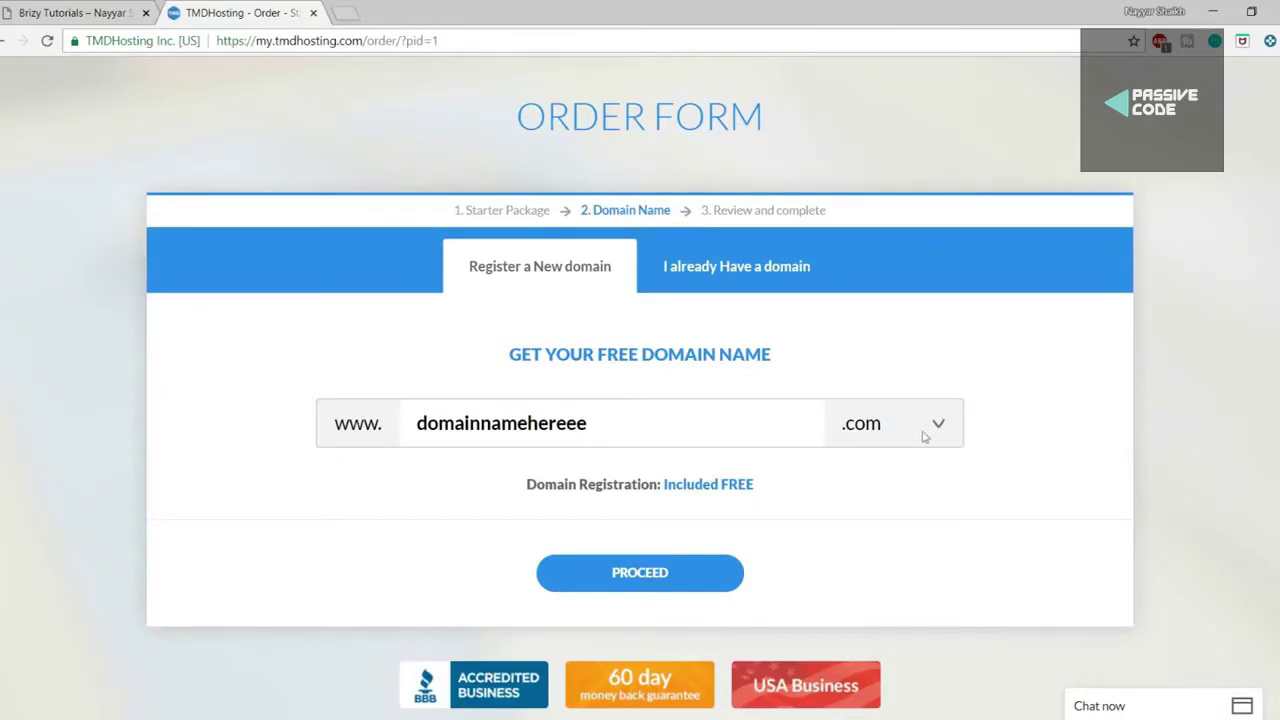
left_click(643, 573)
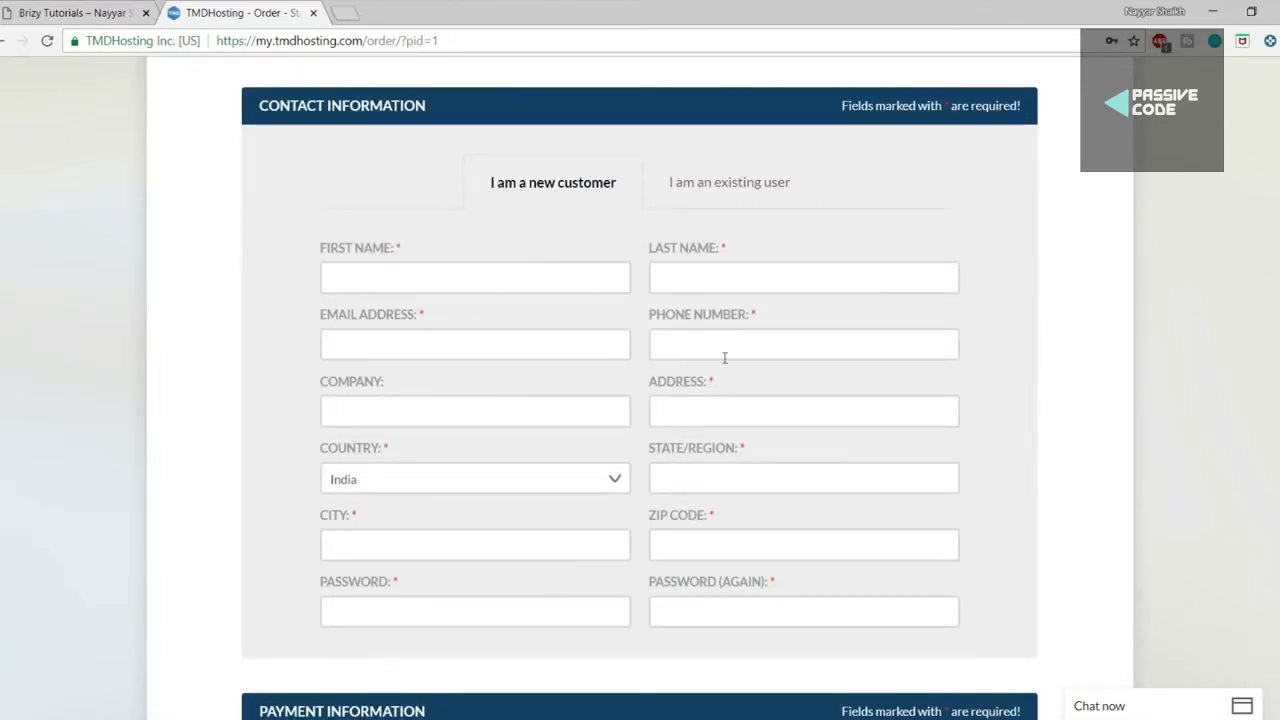
- Review the card types and PayPal option, leaving credit card as the payment method
scroll(1000, 420, "down", 4)
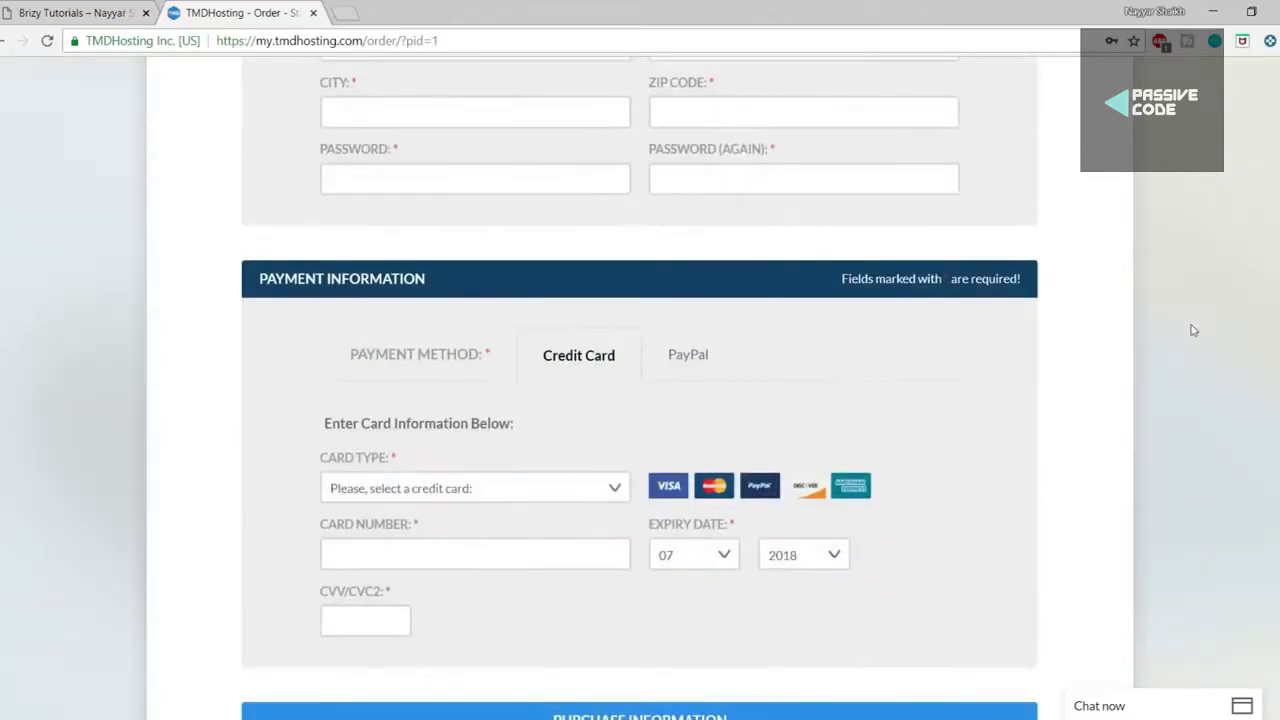
scroll(860, 372, "down", 2)
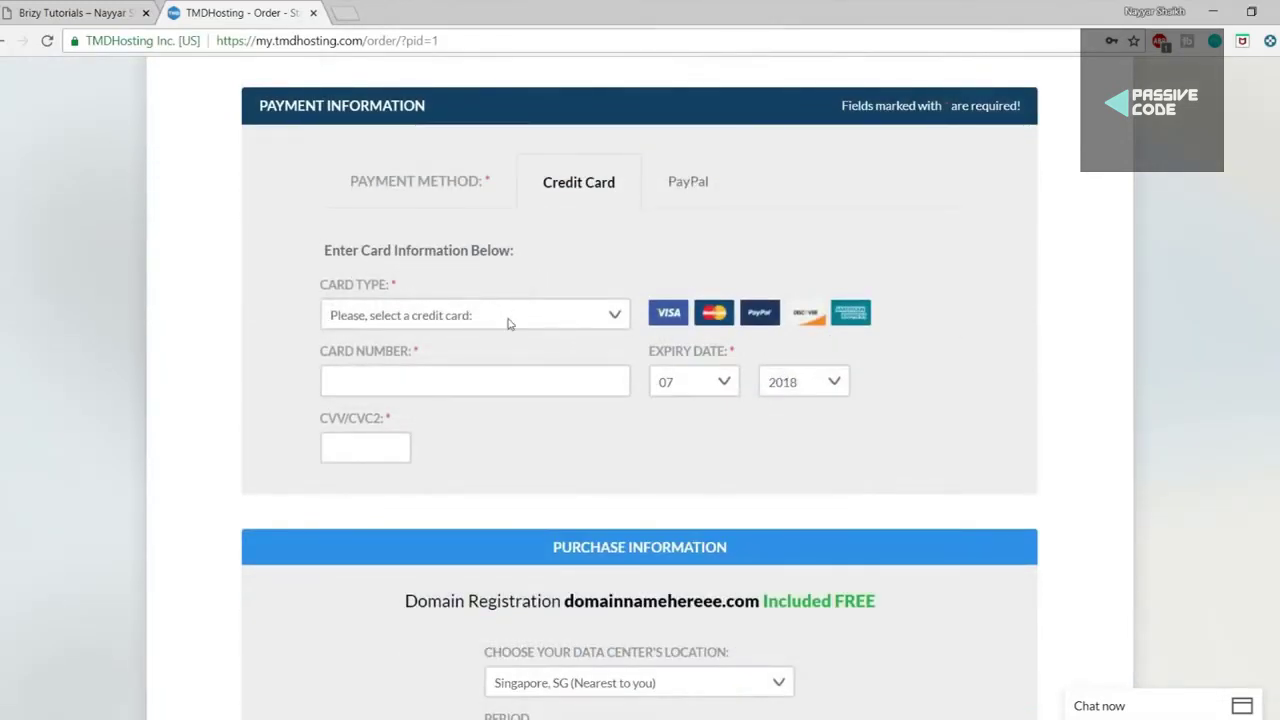
left_click(507, 323)
left_click(530, 289)
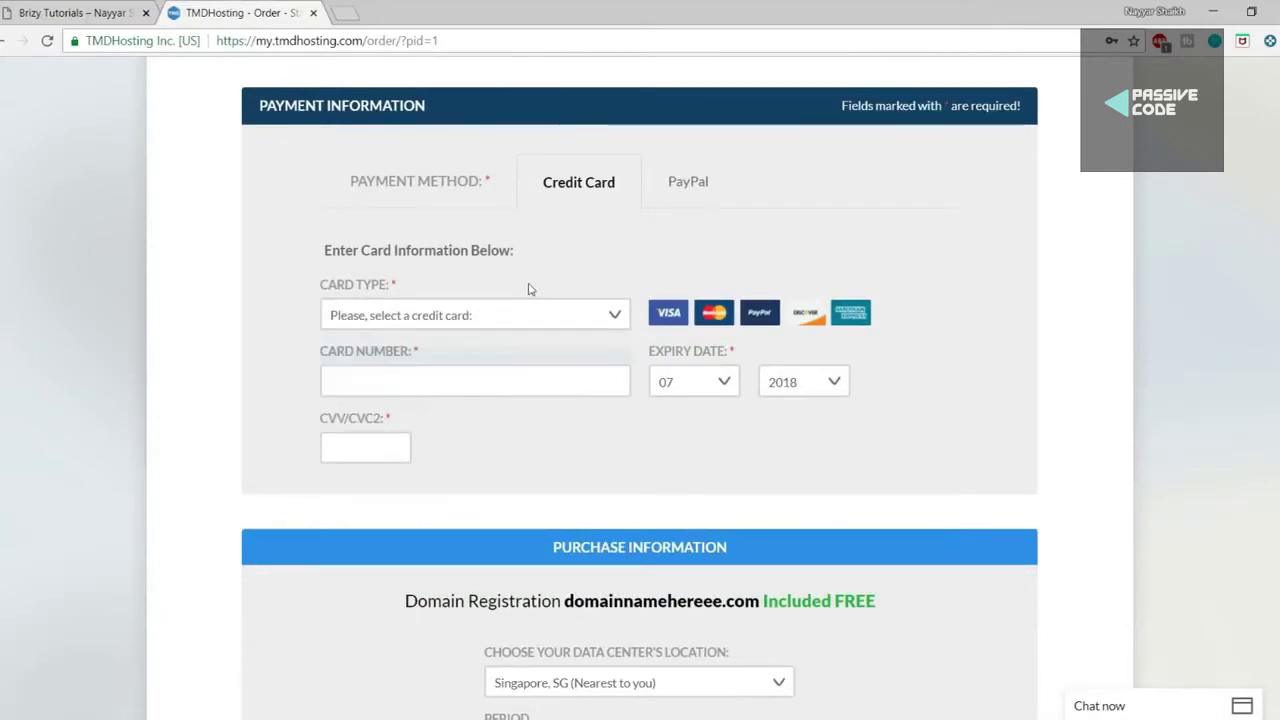
left_click(468, 377)
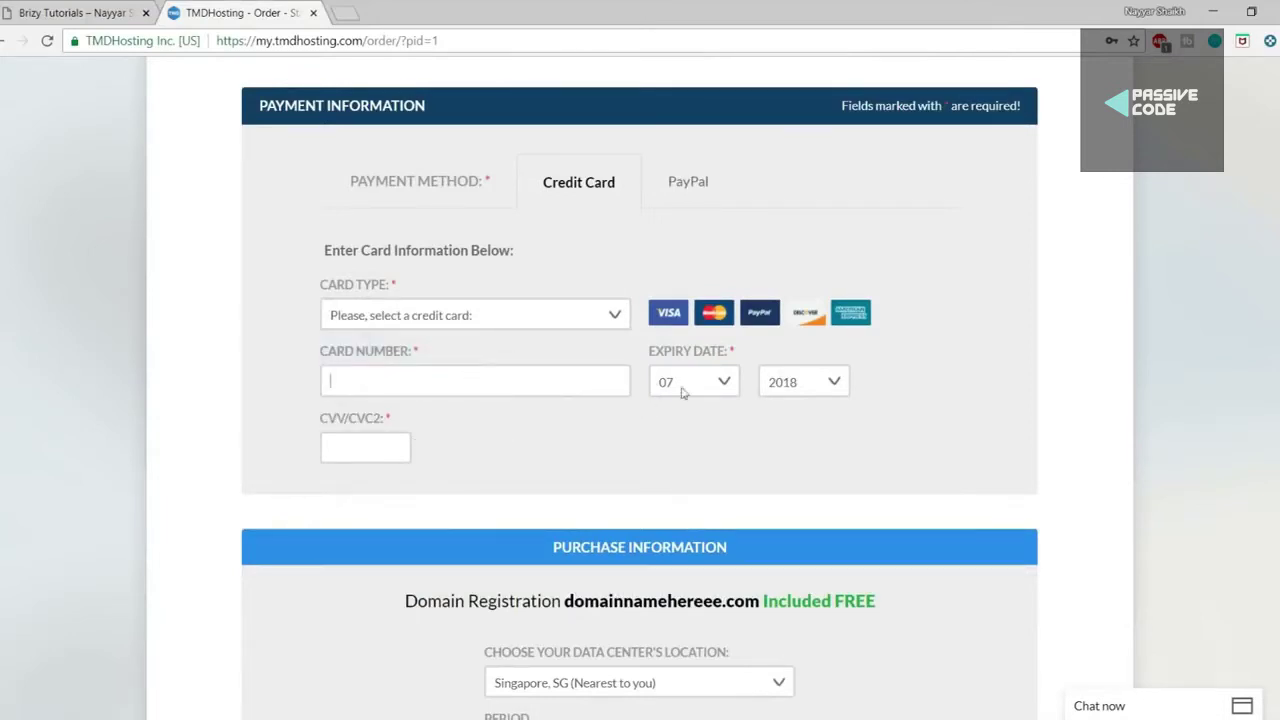
left_click(690, 202)
left_click(540, 200)
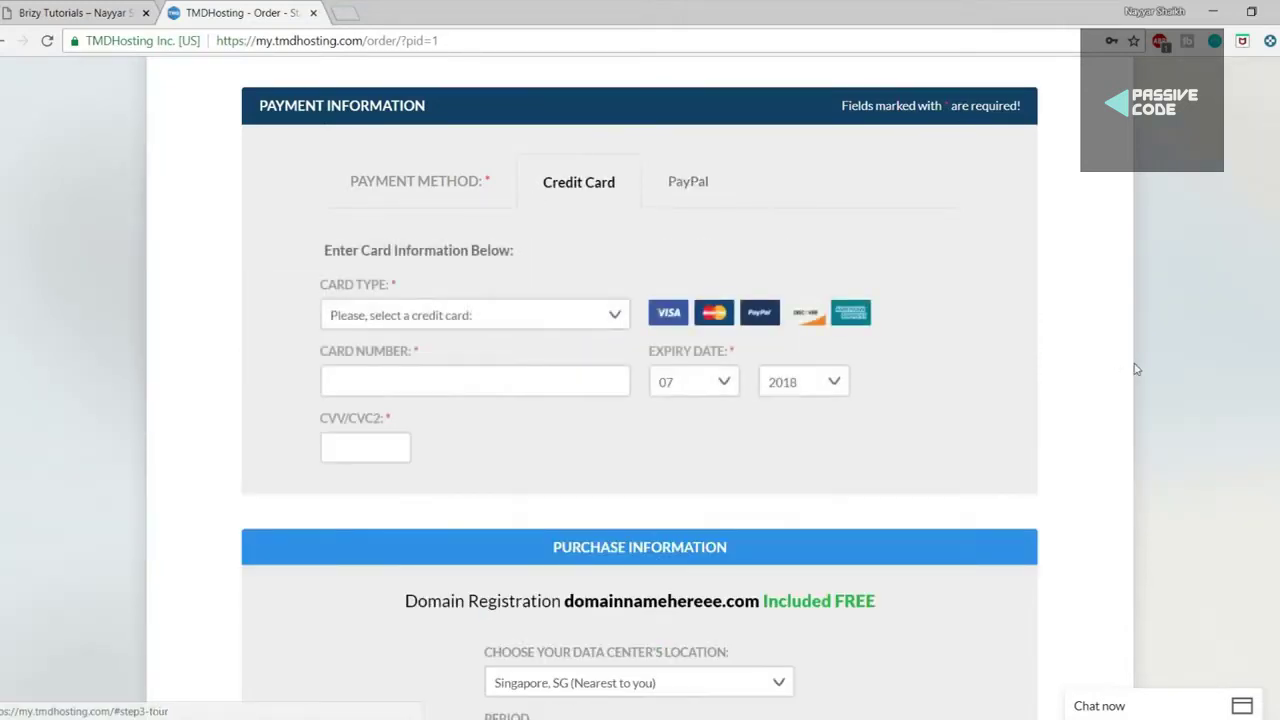
scroll(1135, 368, "down", 4)
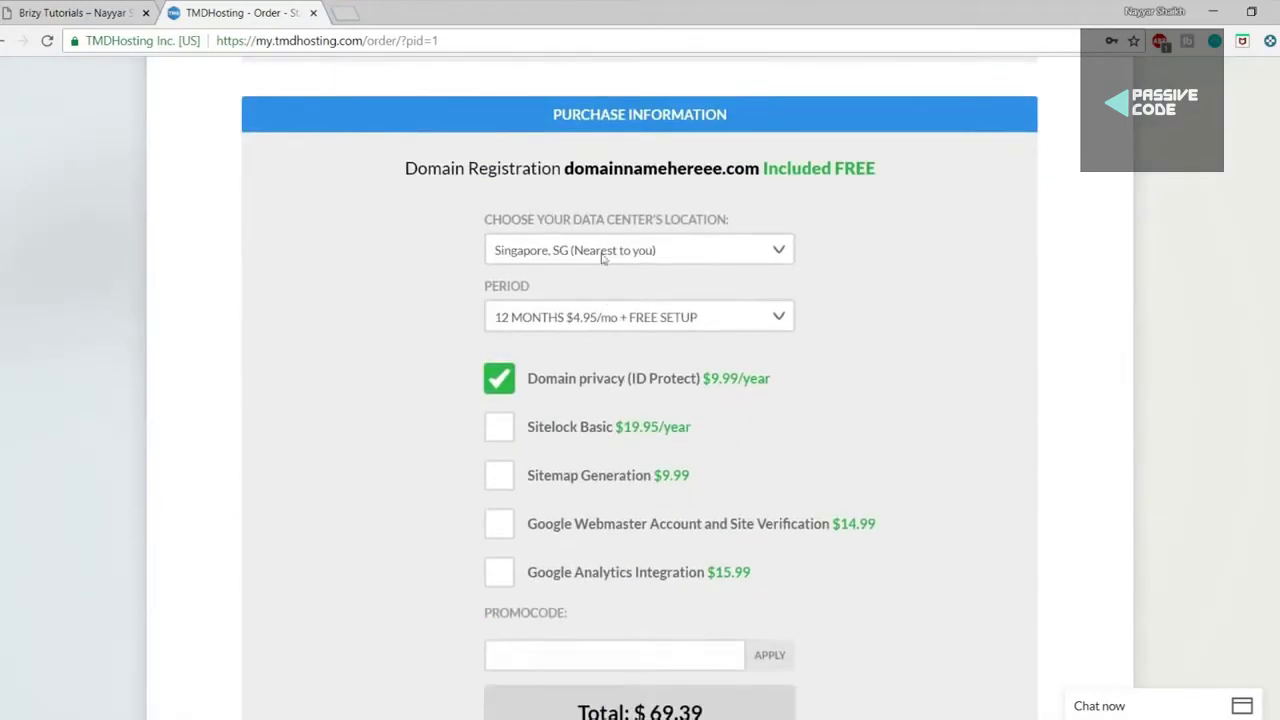
- Keep Singapore as the data centre and 12 MONTHS as the billing period
left_click(723, 257)
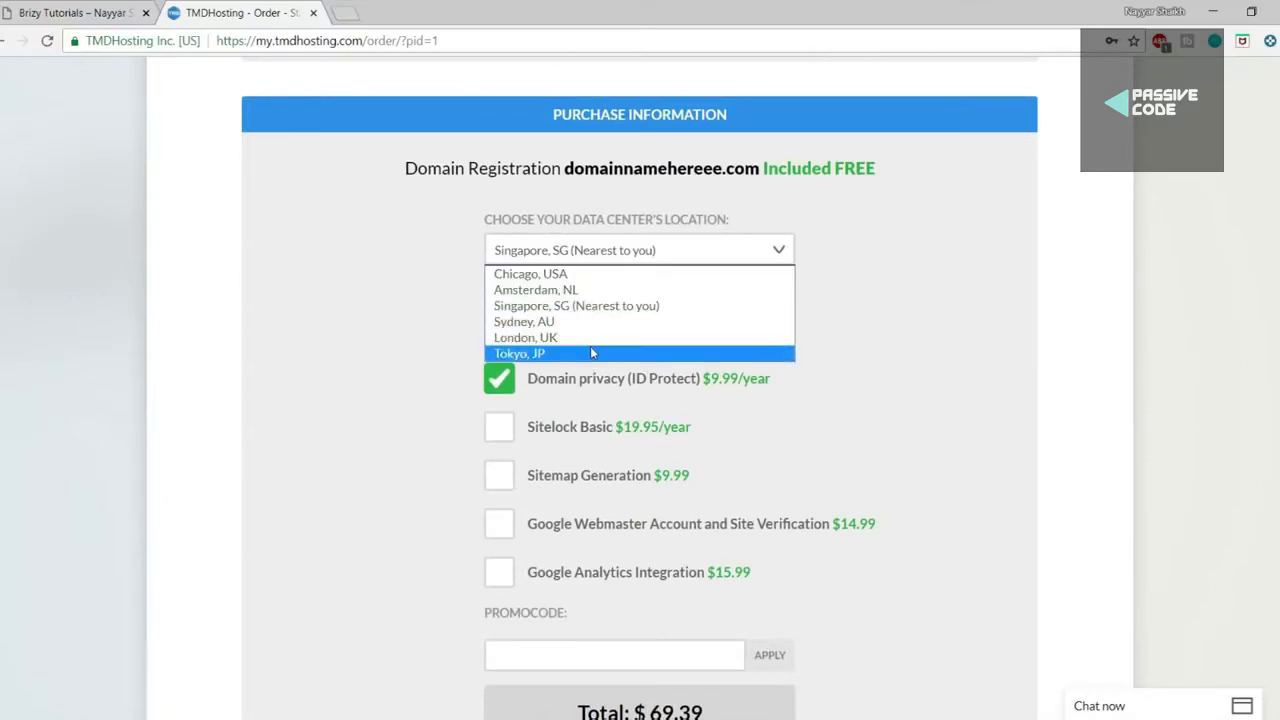
left_click(627, 311)
scroll(568, 265, "down", 1)
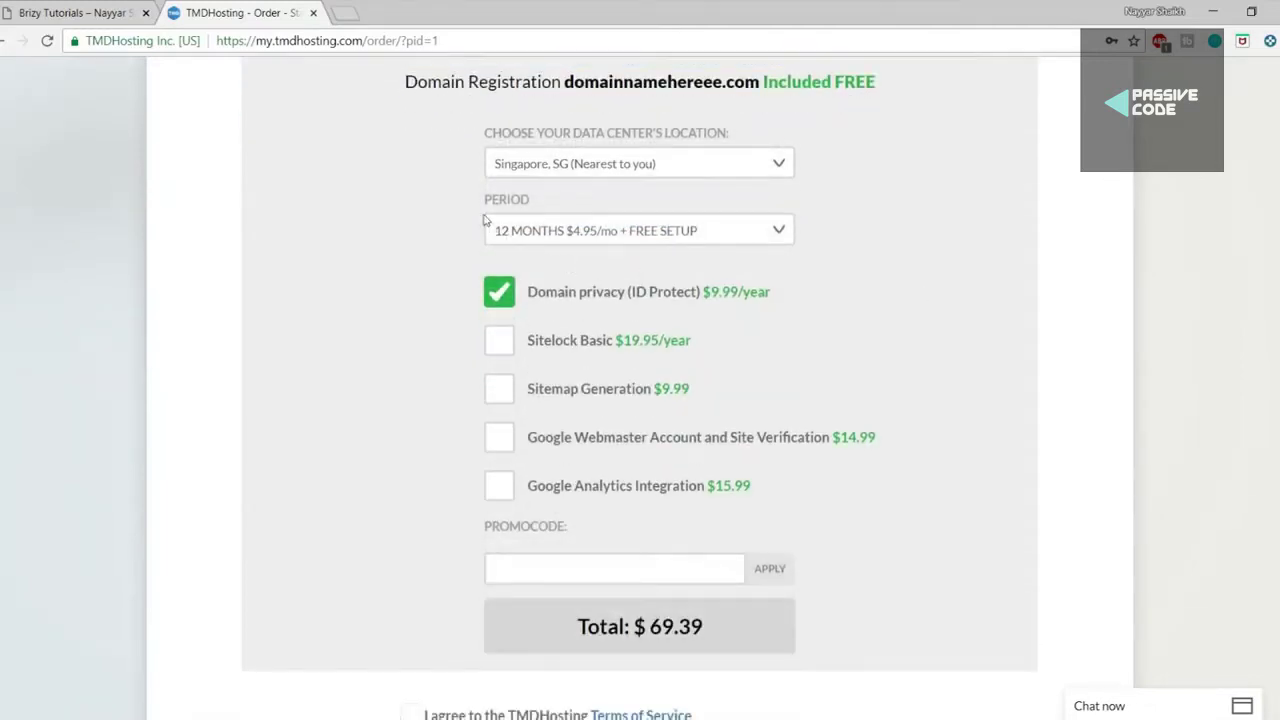
left_click_drag(484, 210, 538, 206)
left_click(538, 206)
left_click(576, 233)
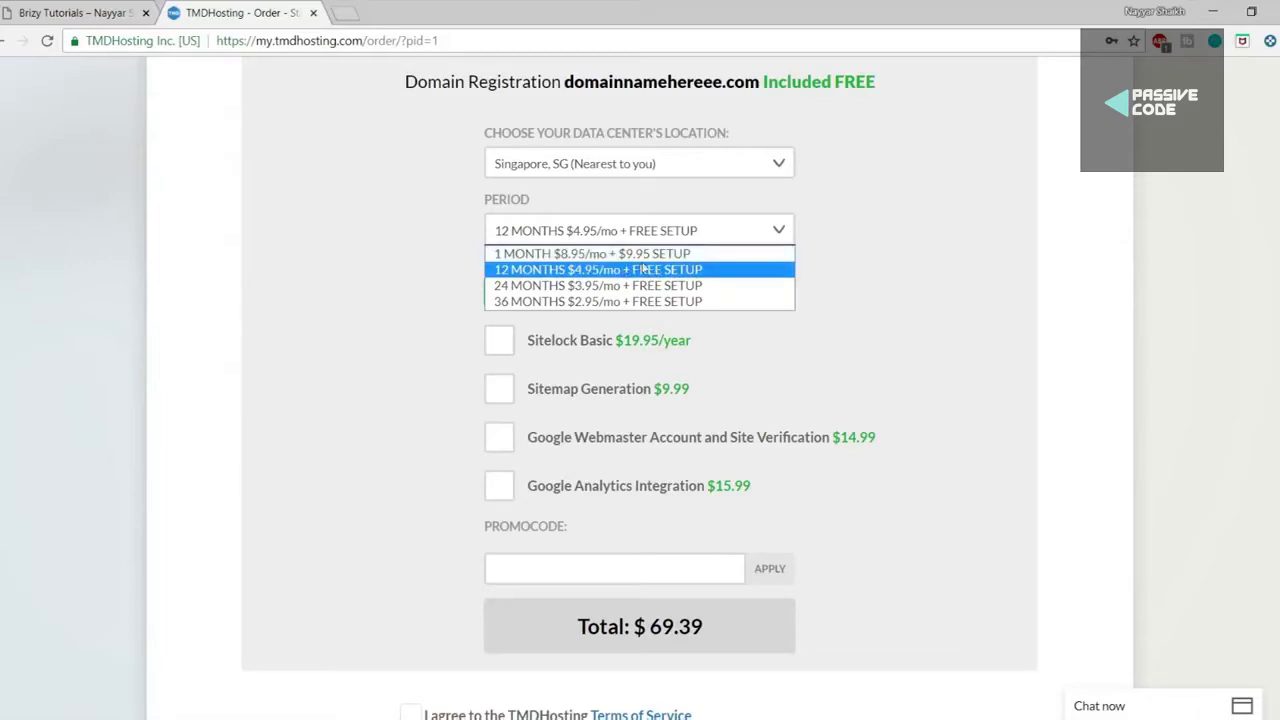
left_click(843, 272)
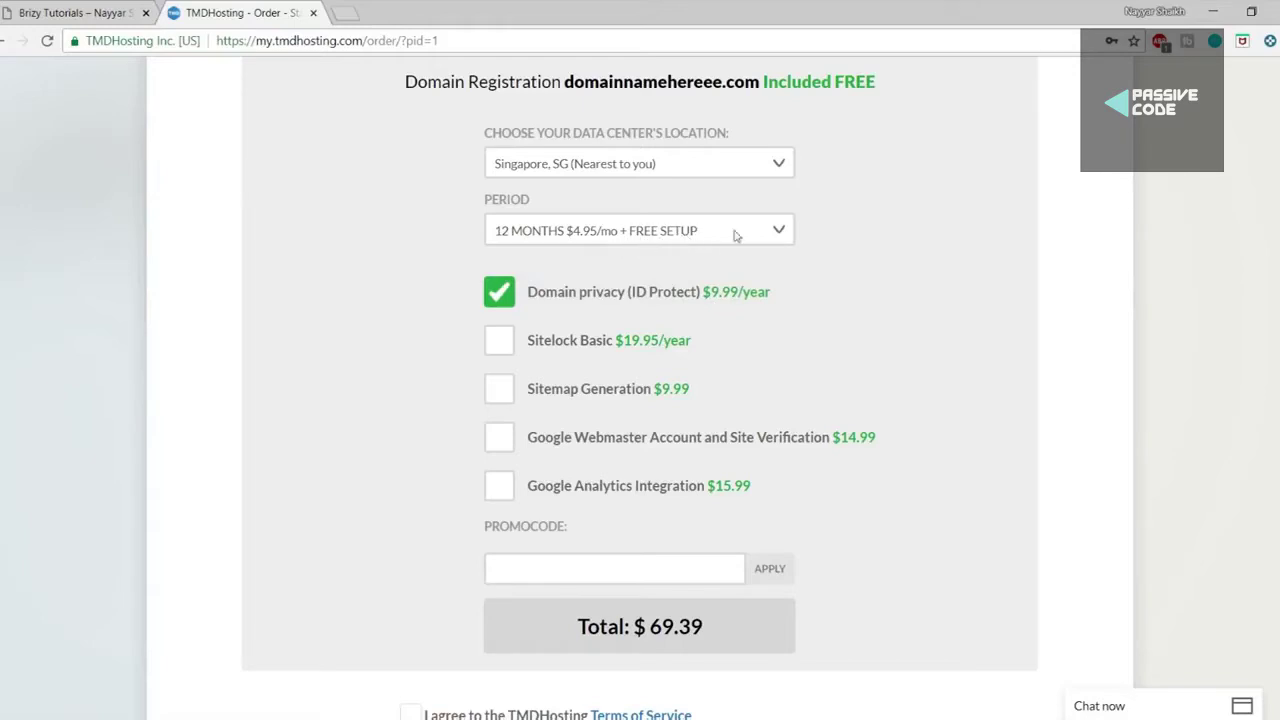
scroll(1030, 292, "down", 1)
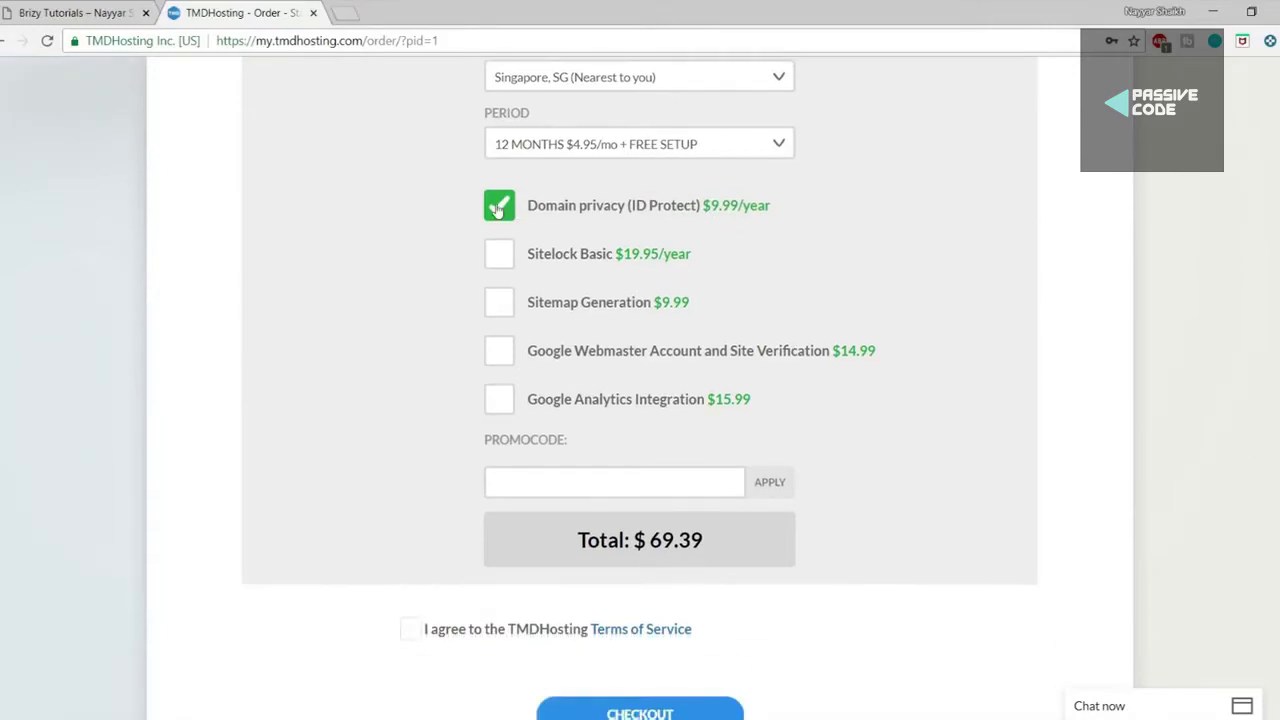
- Keep the Domain privacy add-on after dismissing the removal warning
left_click_drag(529, 208, 640, 217)
left_click(642, 218)
left_click(642, 218)
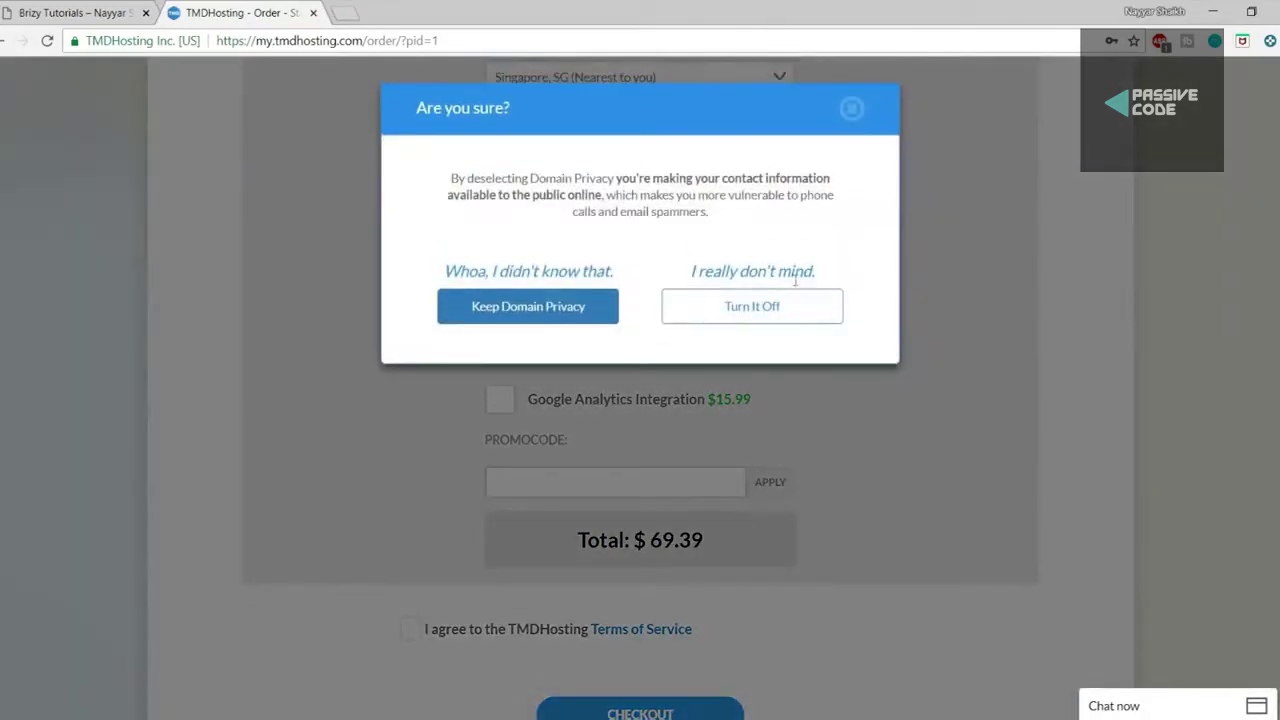
left_click(852, 110)
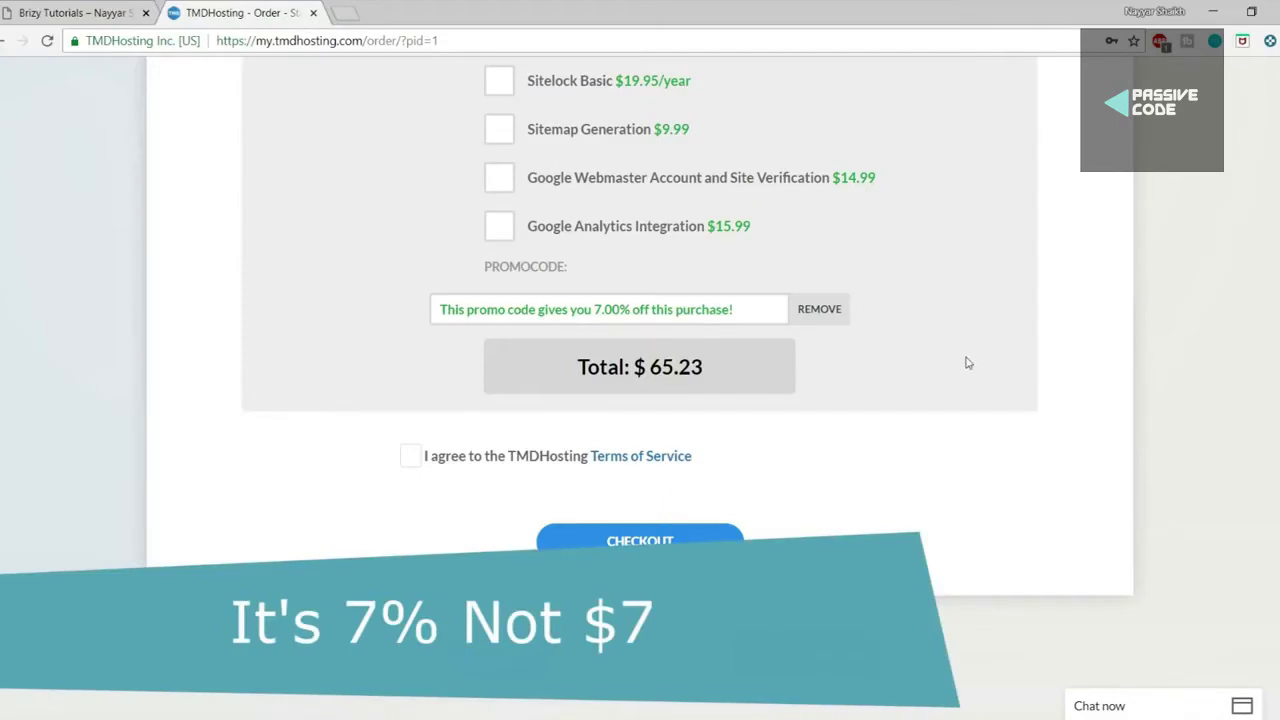
- Agree to the TMDHosting Terms of Service
scroll(966, 363, "up", 1)
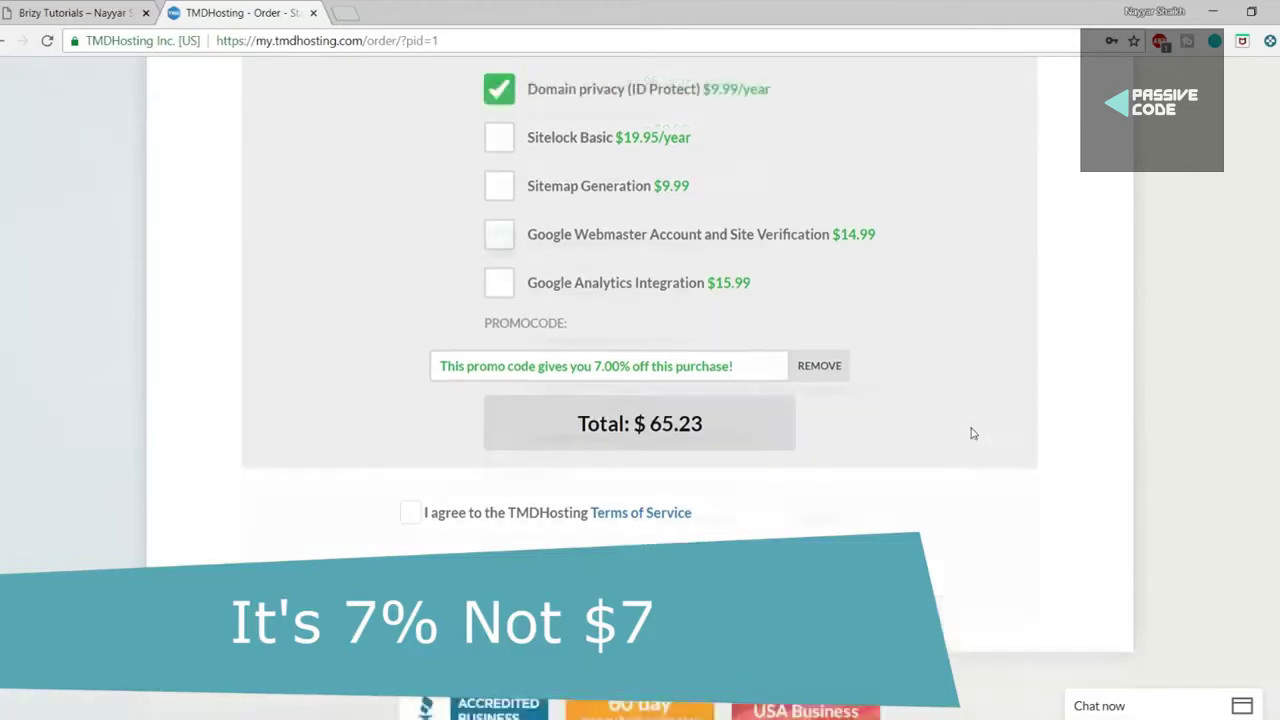
scroll(971, 434, "down", 3)
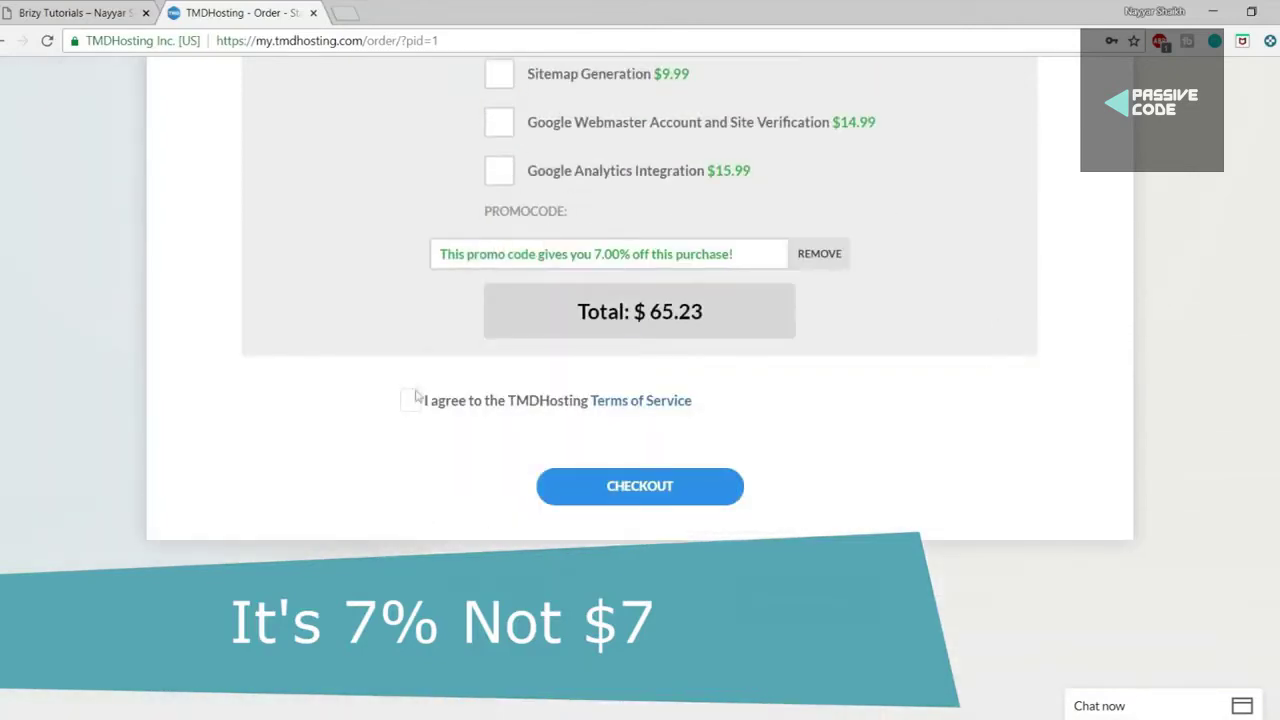
left_click(413, 397)
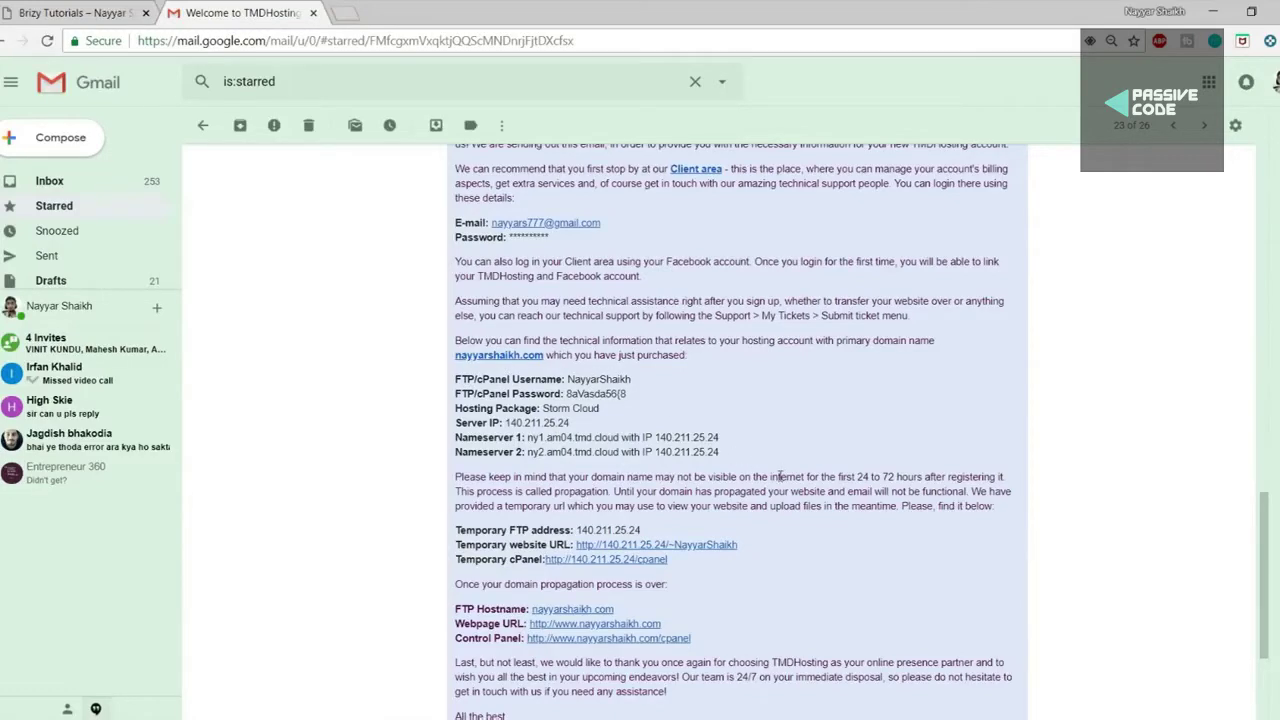
- Locate the control panel address in the welcome email and open its cPanel link in a new tab
scroll(779, 477, "down", 2)
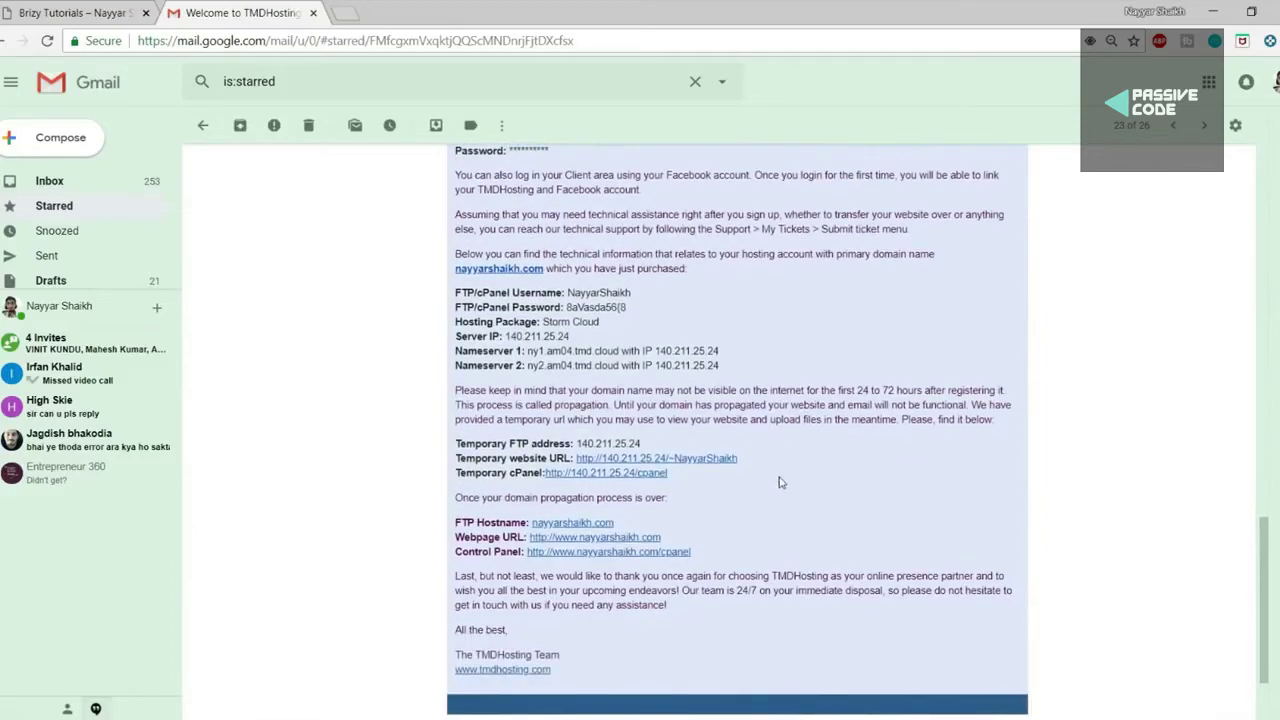
scroll(779, 483, "up", 2)
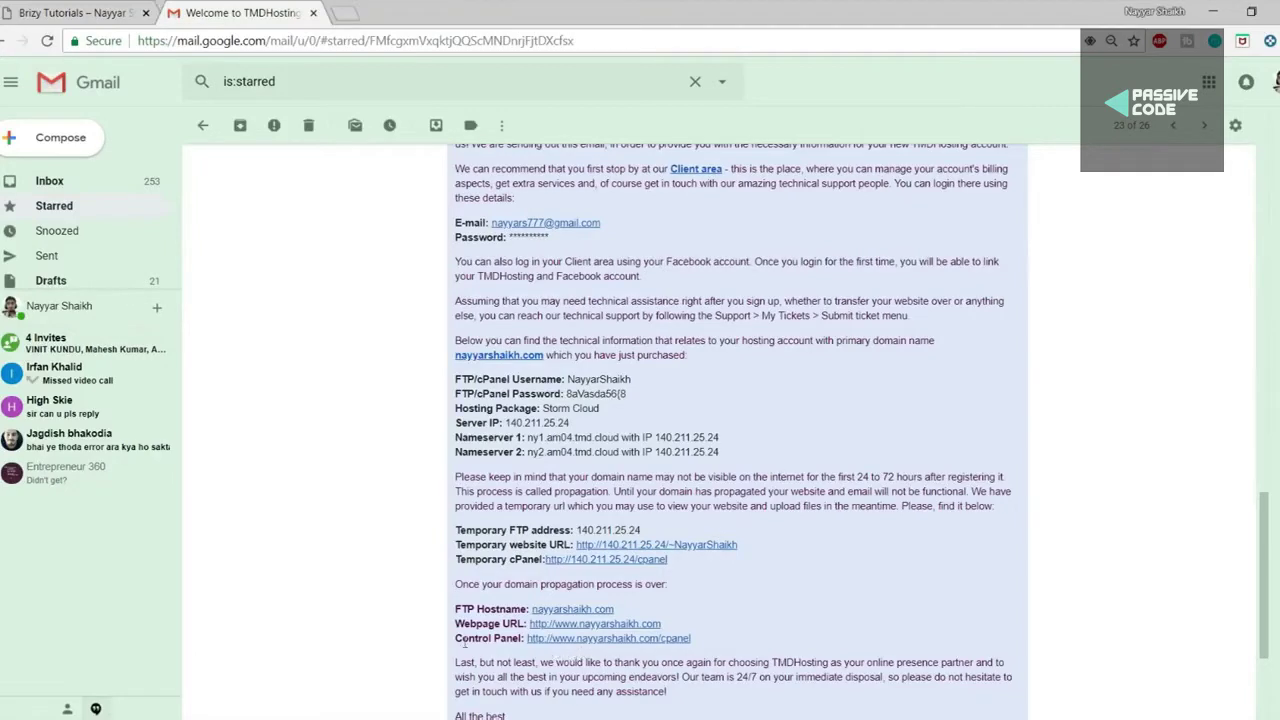
left_click_drag(456, 638, 516, 640)
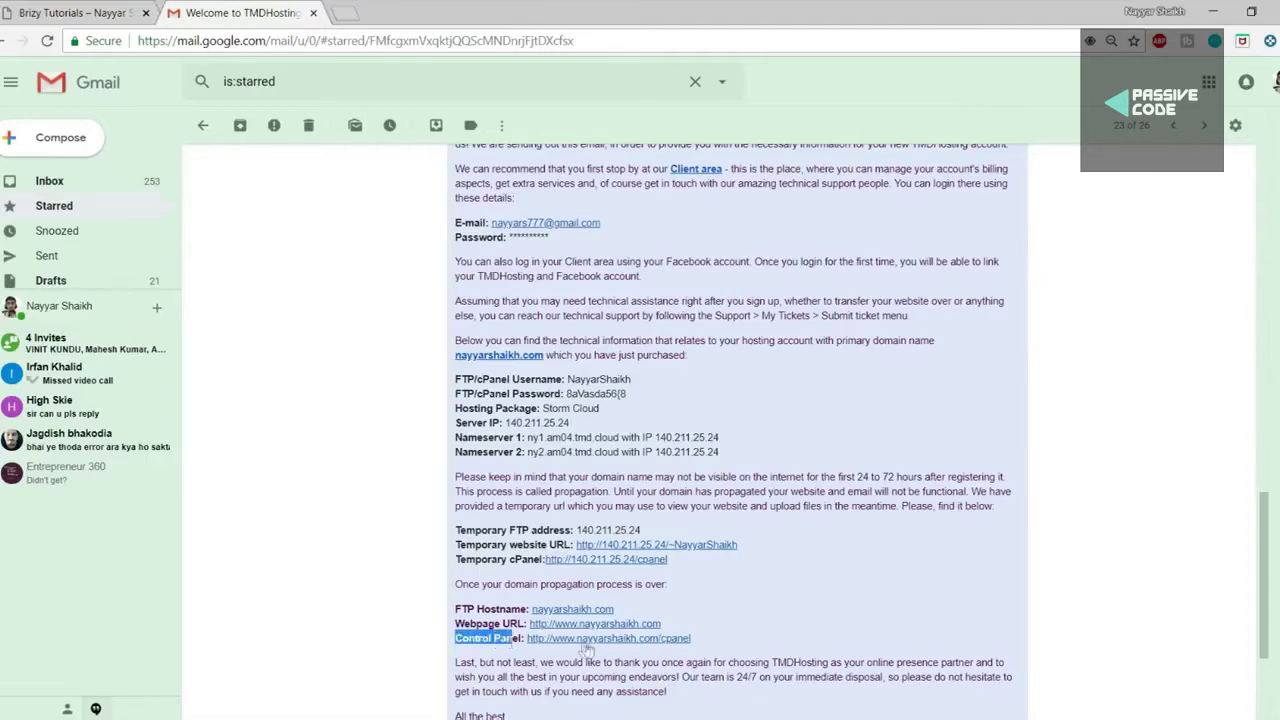
left_click(597, 648)
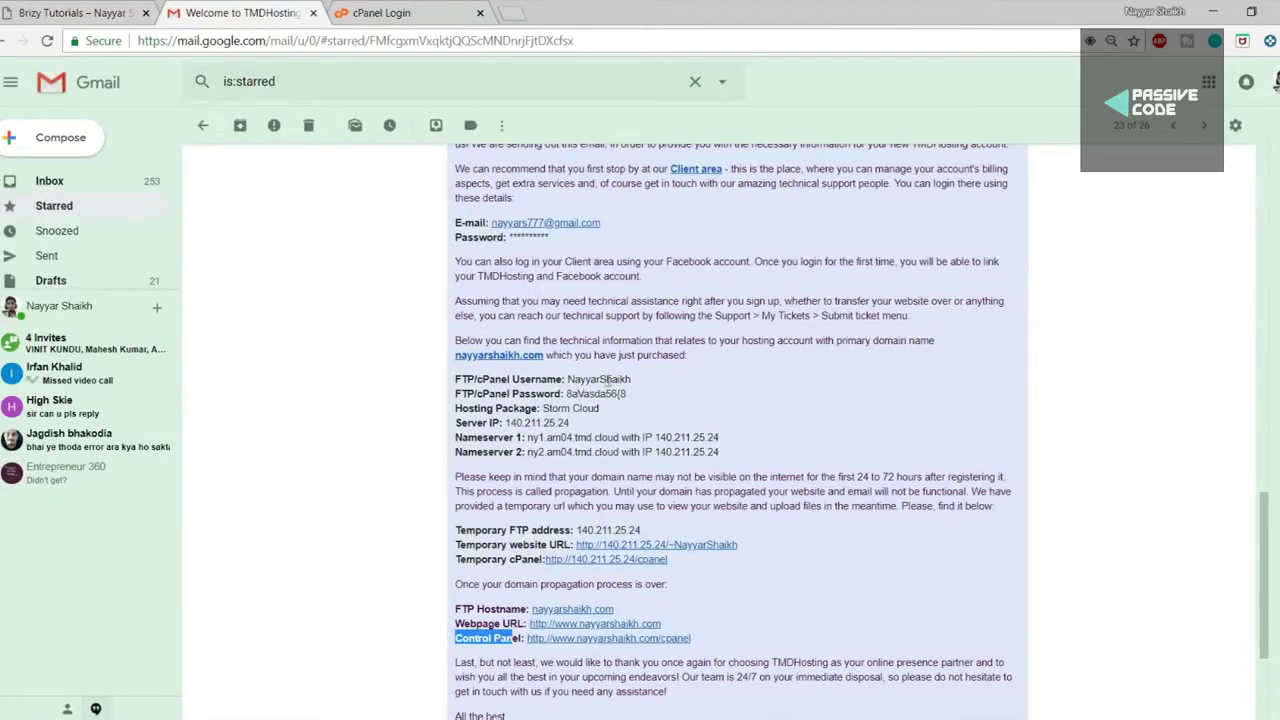
- Log in to cPanel with the saved login autofill and scroll through the dashboard tools
left_click(449, 7)
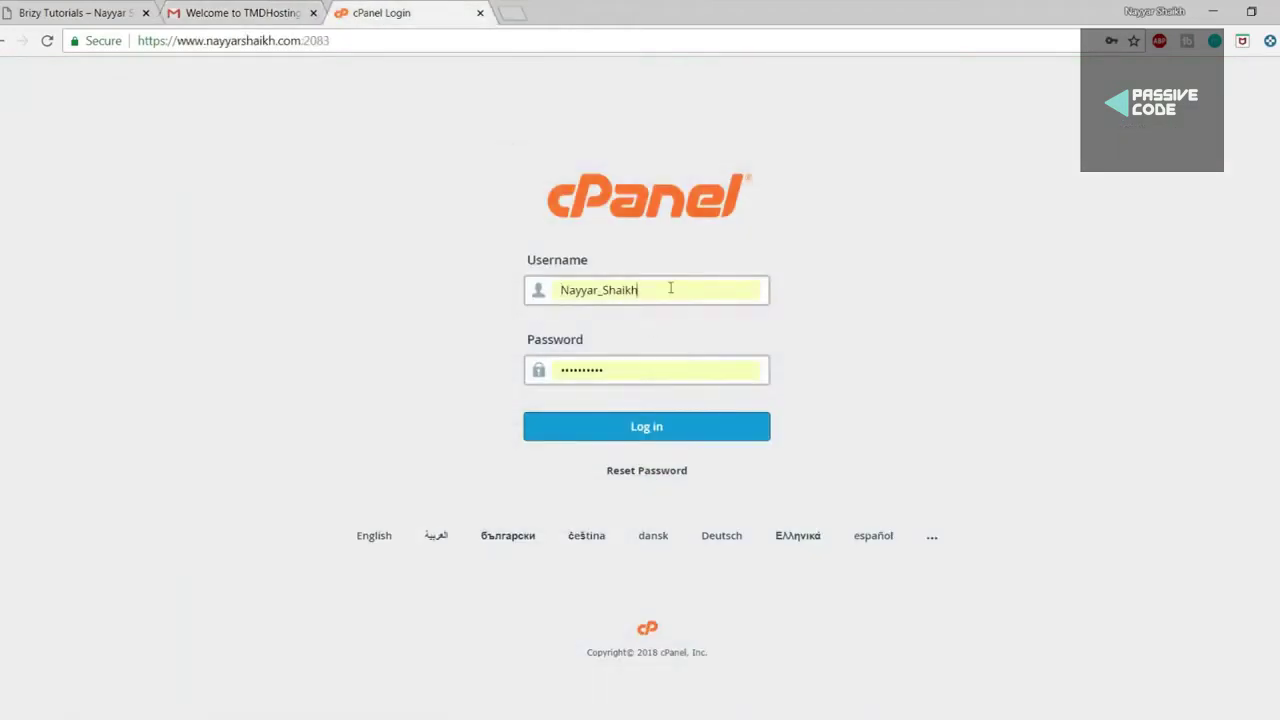
left_click(671, 289)
left_click(597, 379)
left_click(596, 418)
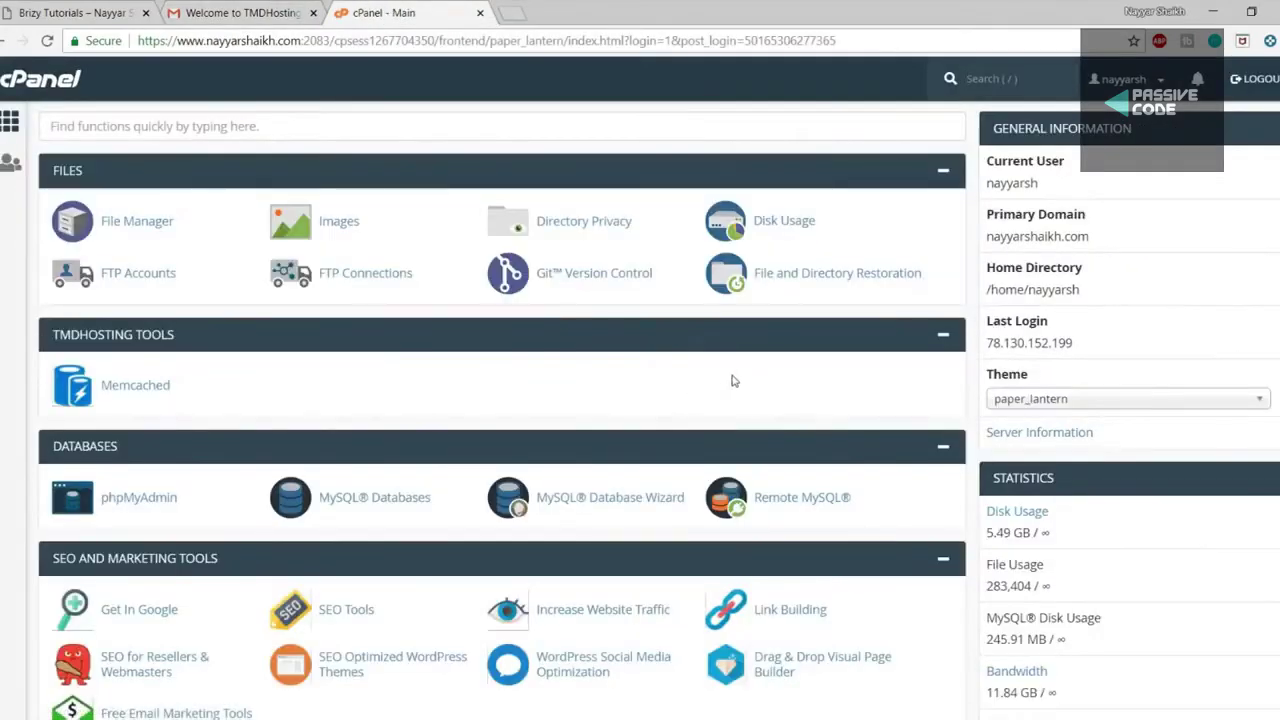
scroll(737, 399, "down", 5)
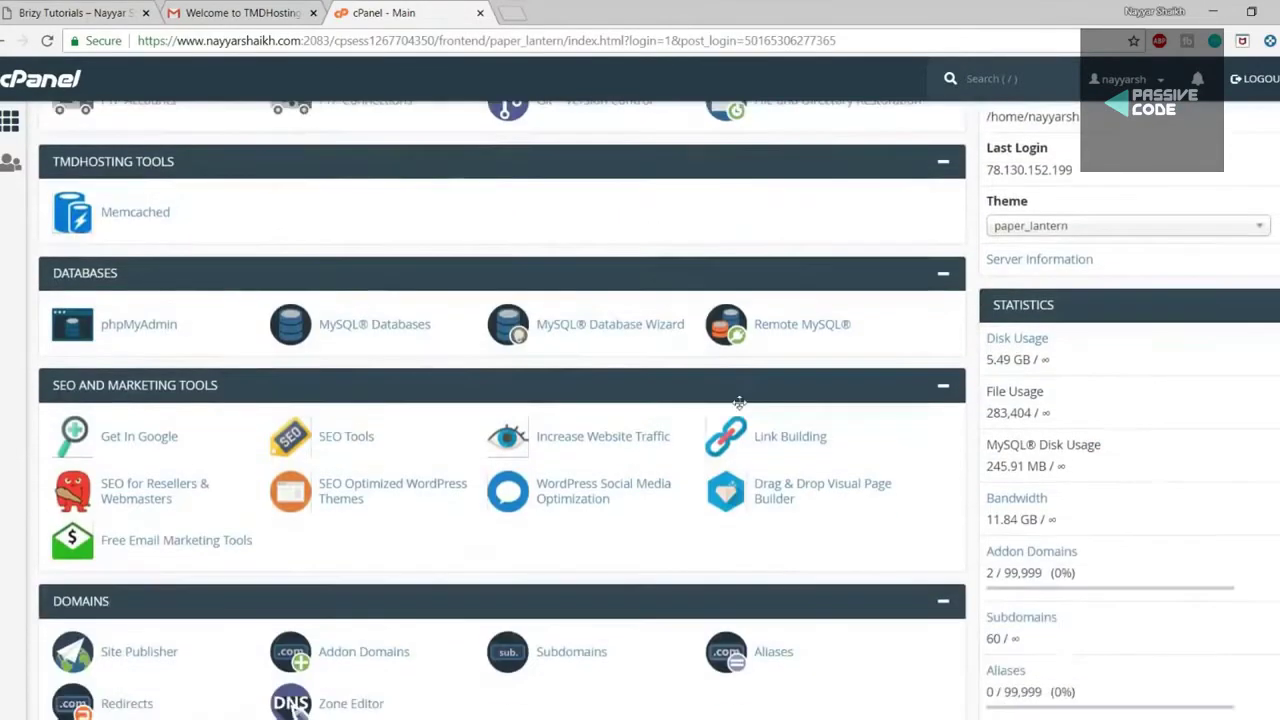
scroll(739, 401, "down", 10)
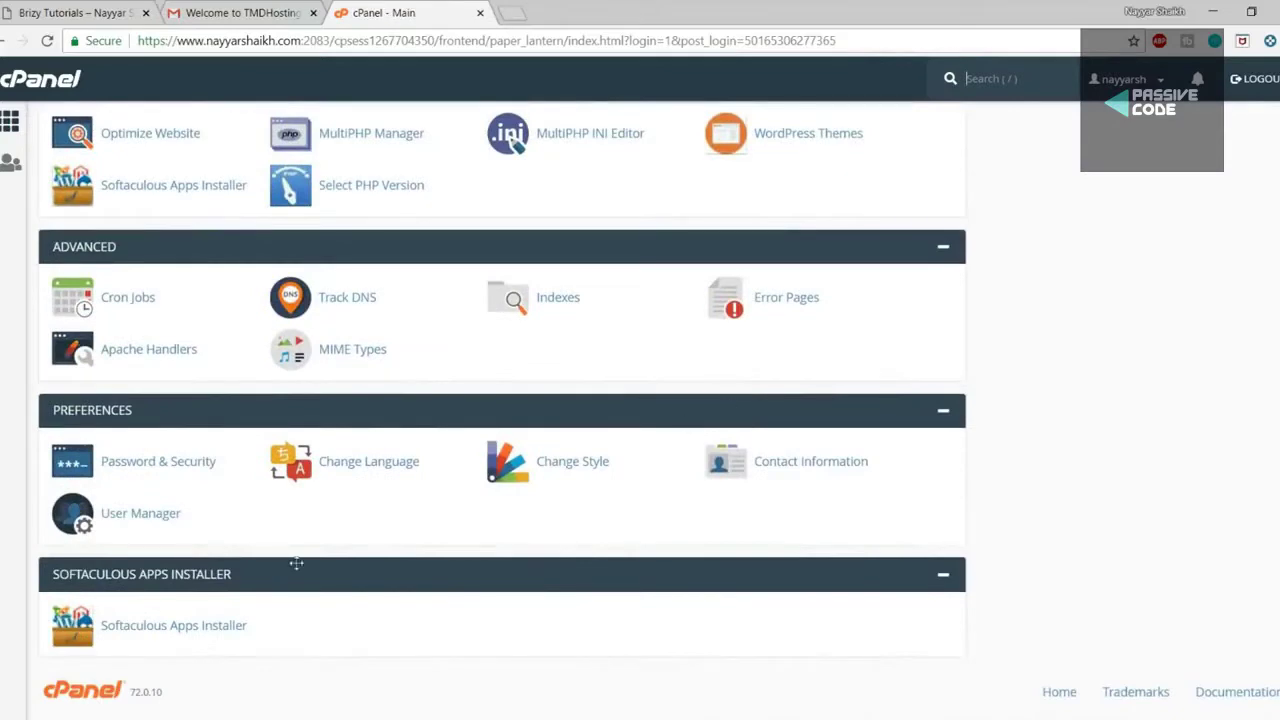
- Launch Softaculous Apps Installer from cPanel and open the WordPress 4.9.7 overview
left_click(175, 627)
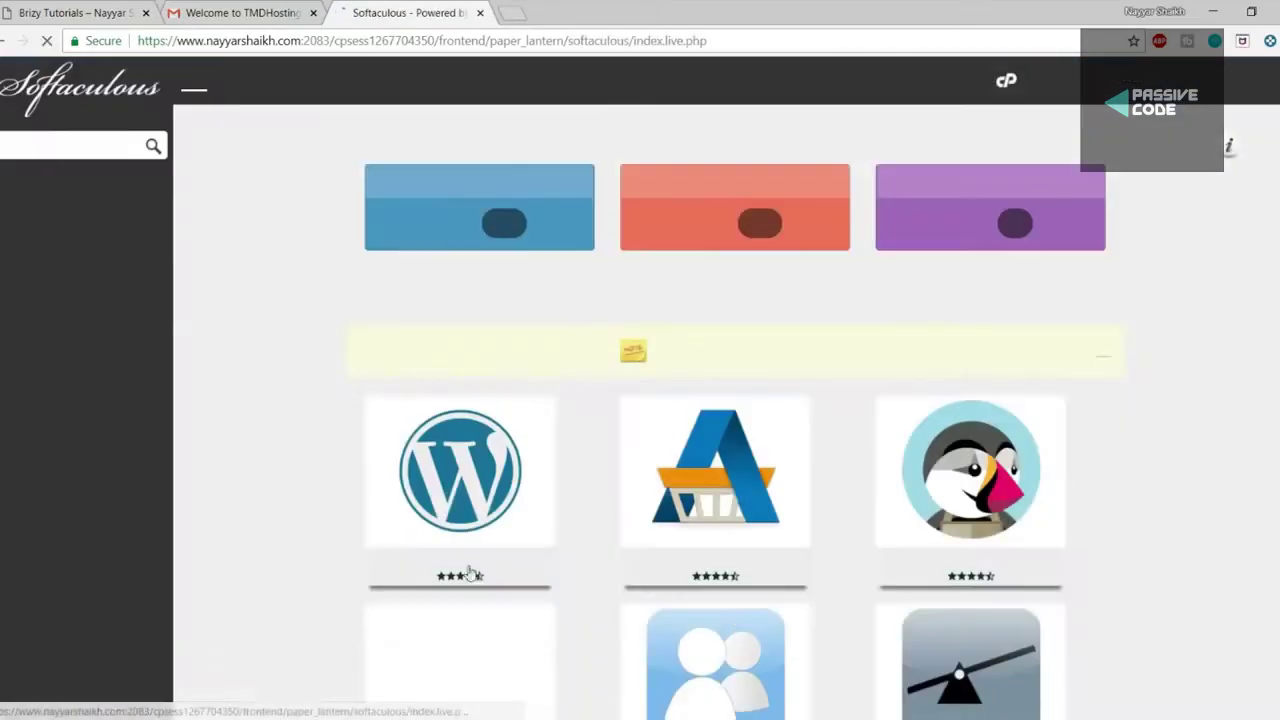
scroll(1258, 390, "down", 8)
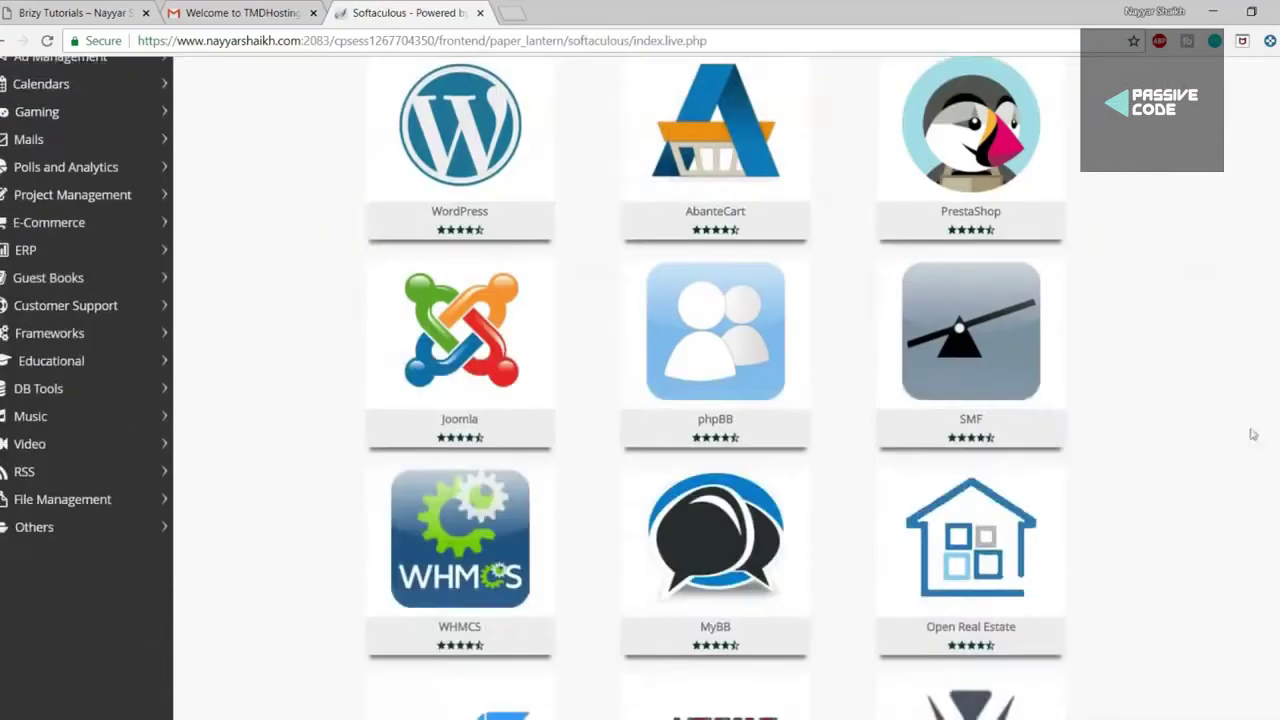
scroll(1241, 490, "up", 8)
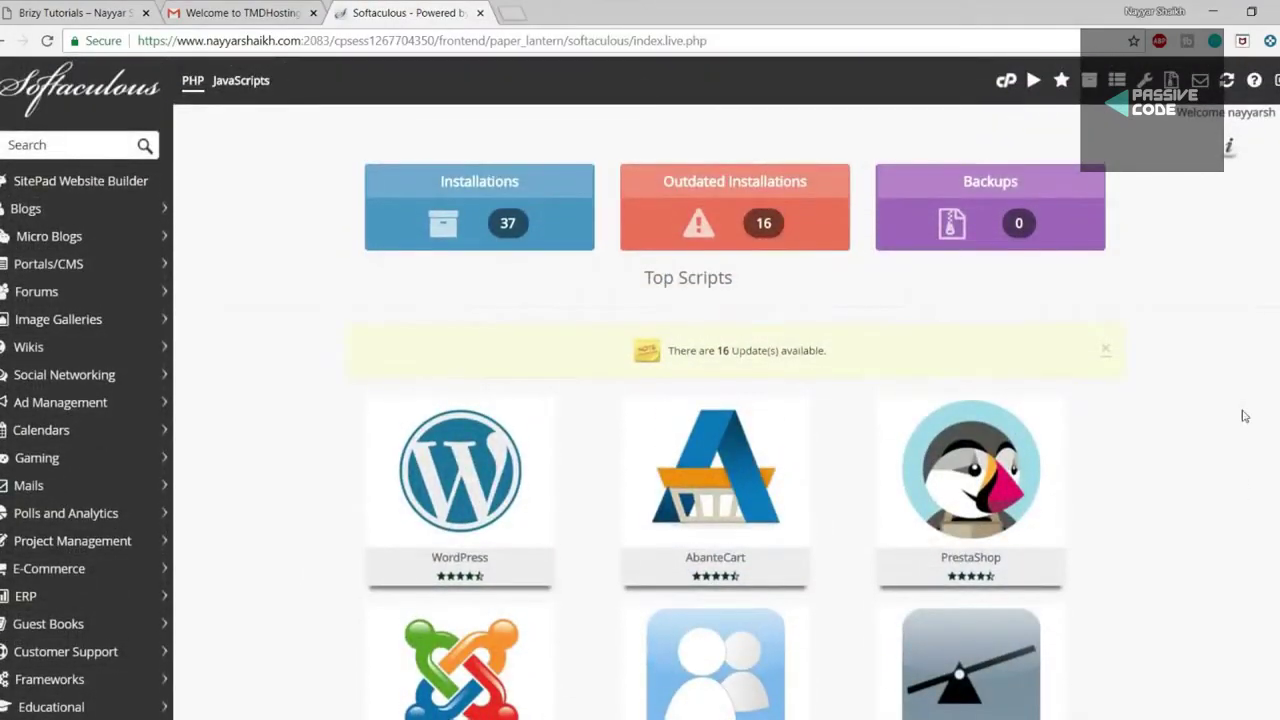
mouse_move(480, 453)
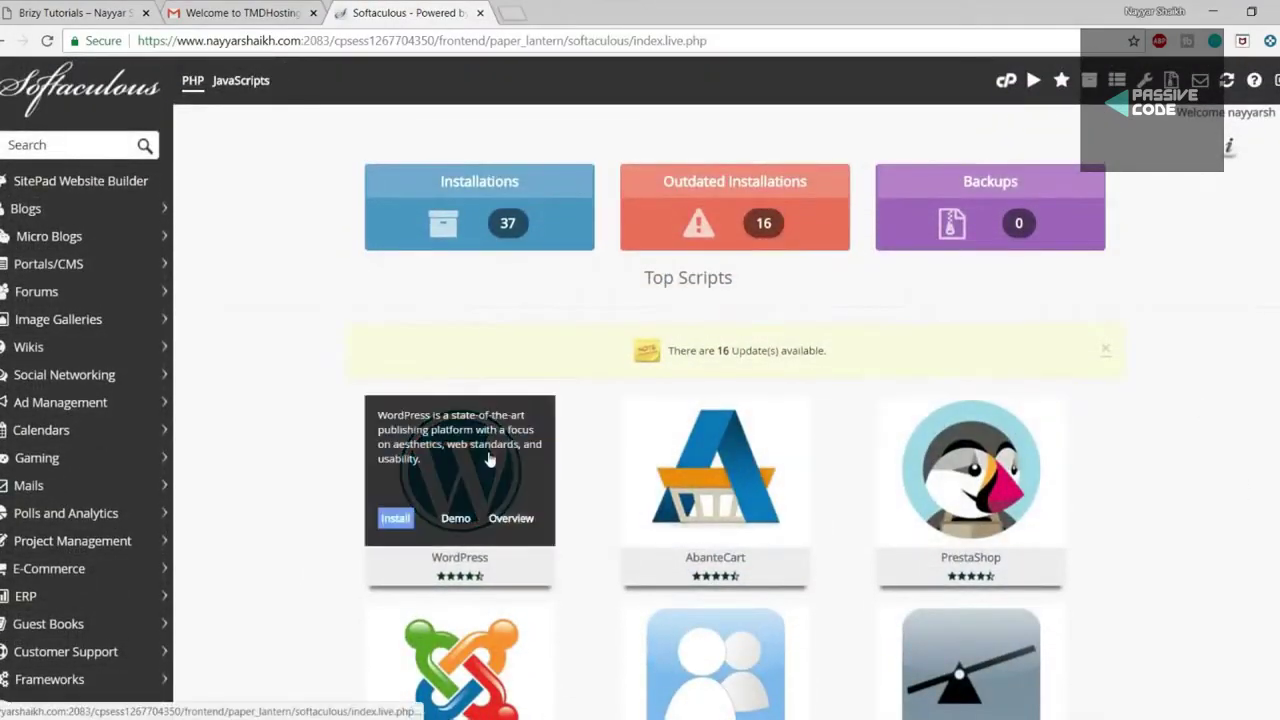
left_click(480, 453)
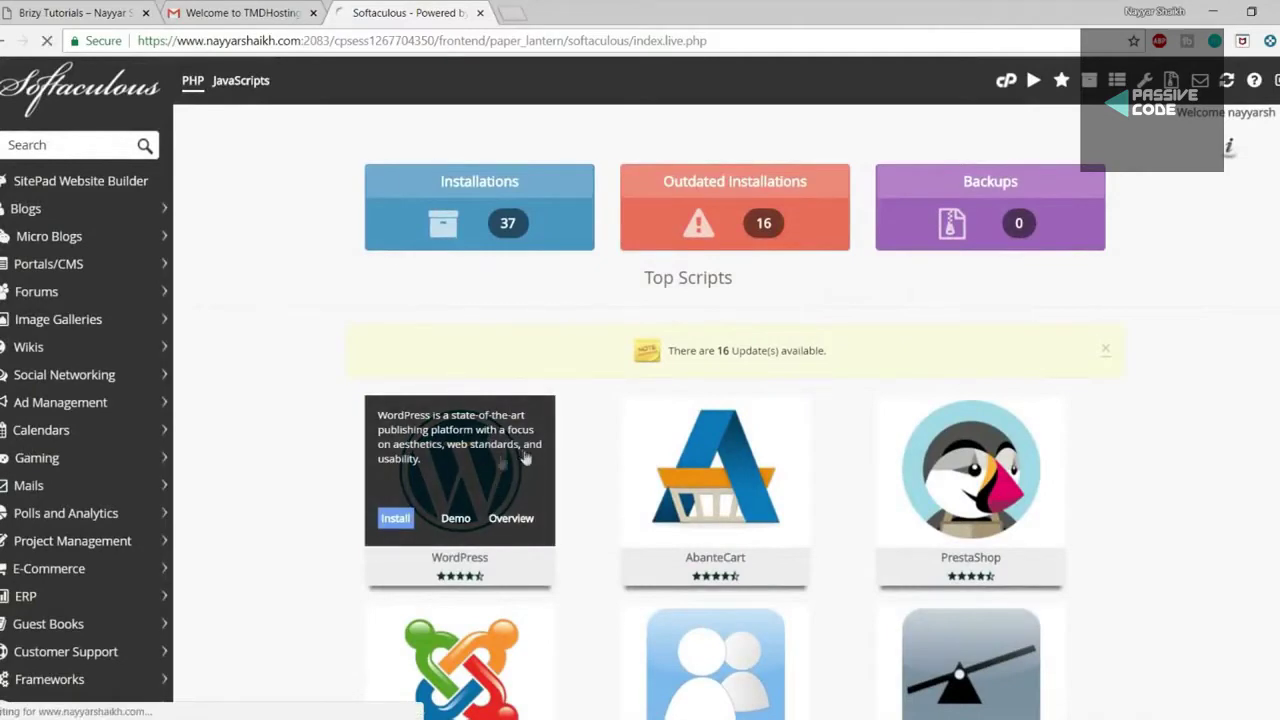
scroll(1065, 403, "down", 1)
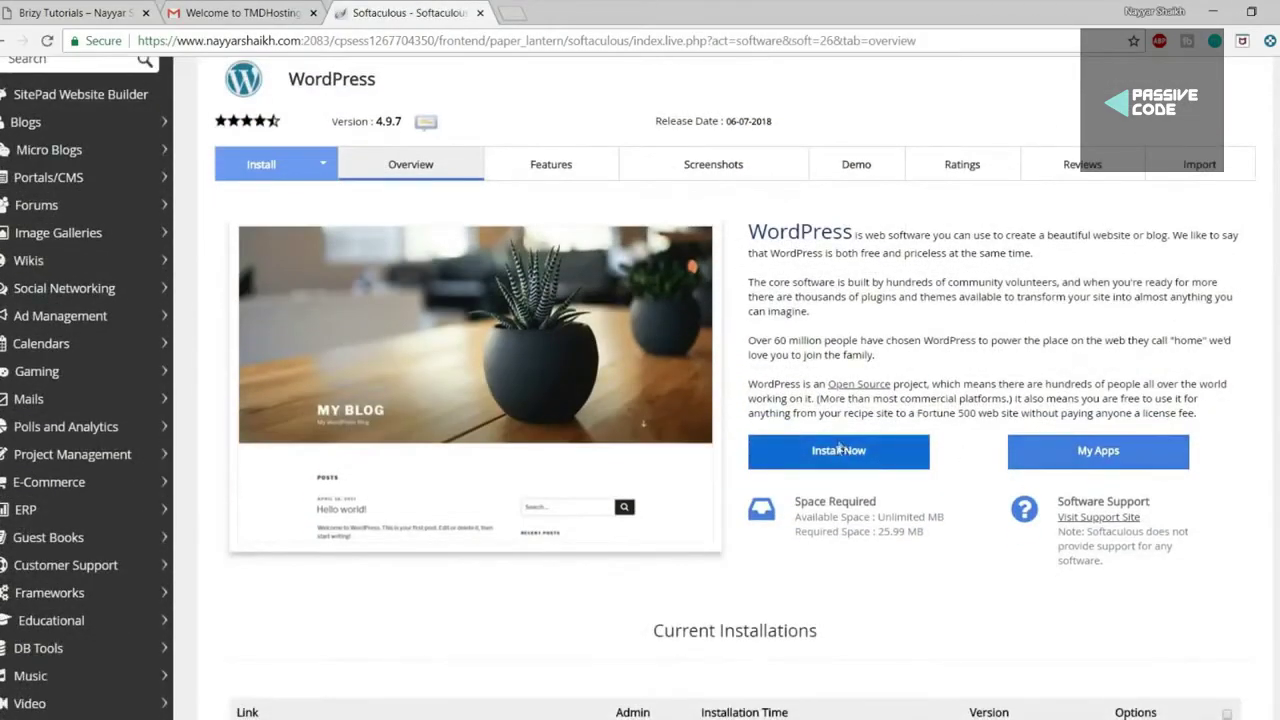
left_click(841, 460)
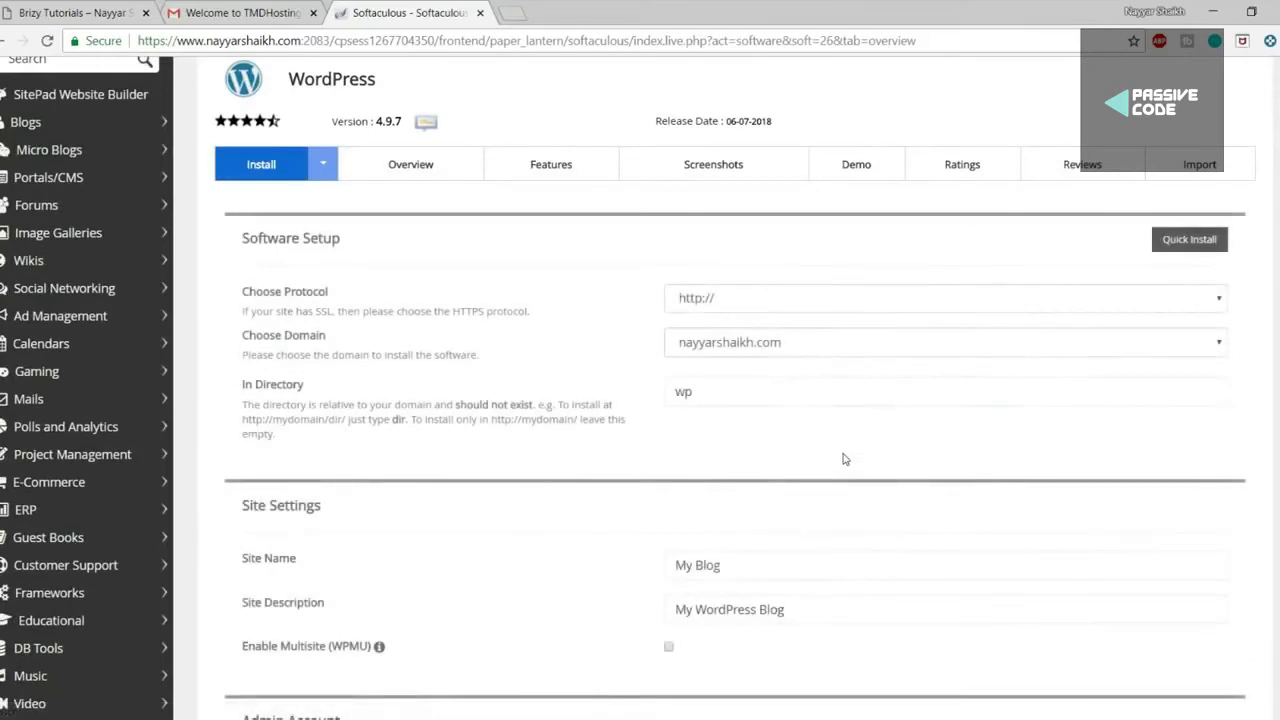
left_click(766, 298)
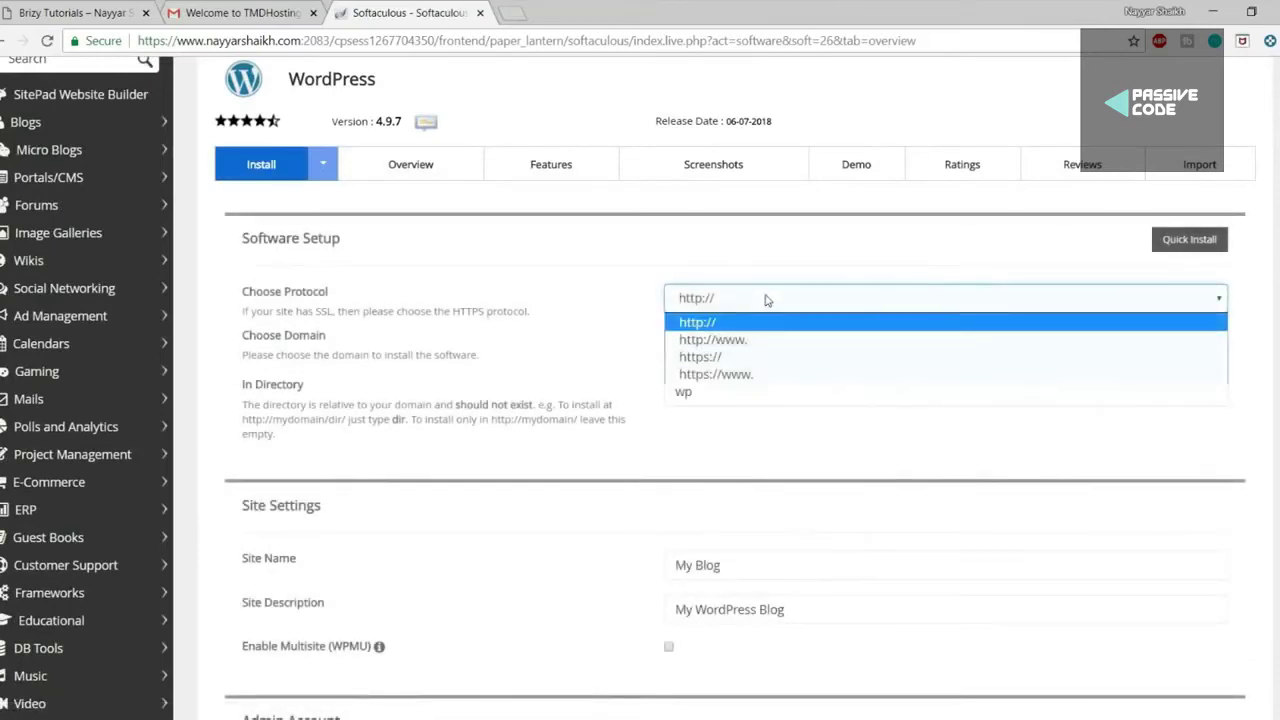
left_click(766, 376)
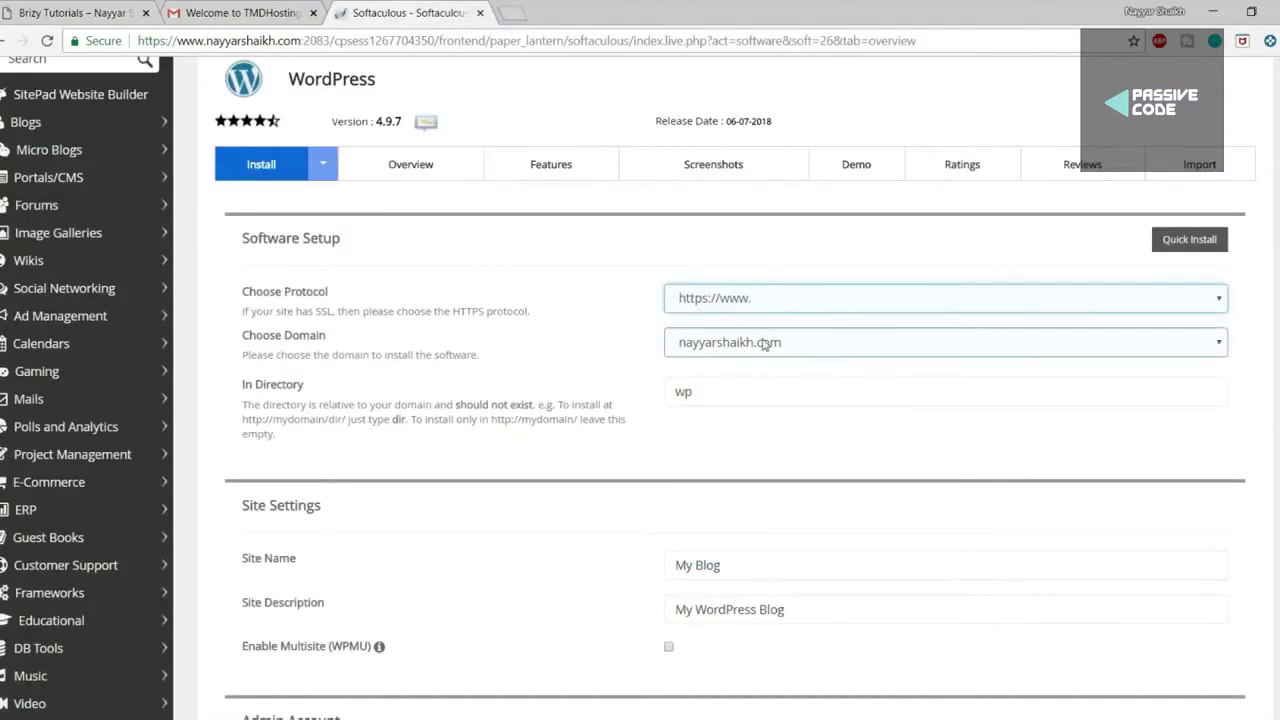
left_click(765, 343)
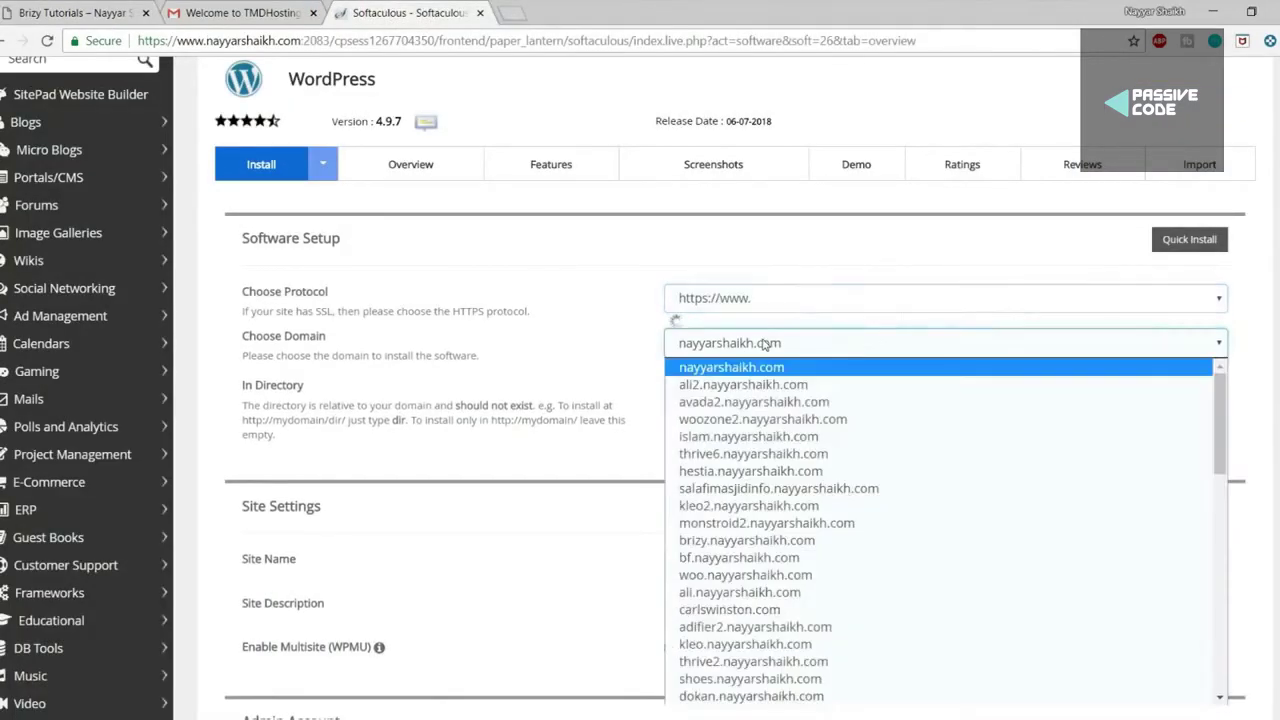
key("b")
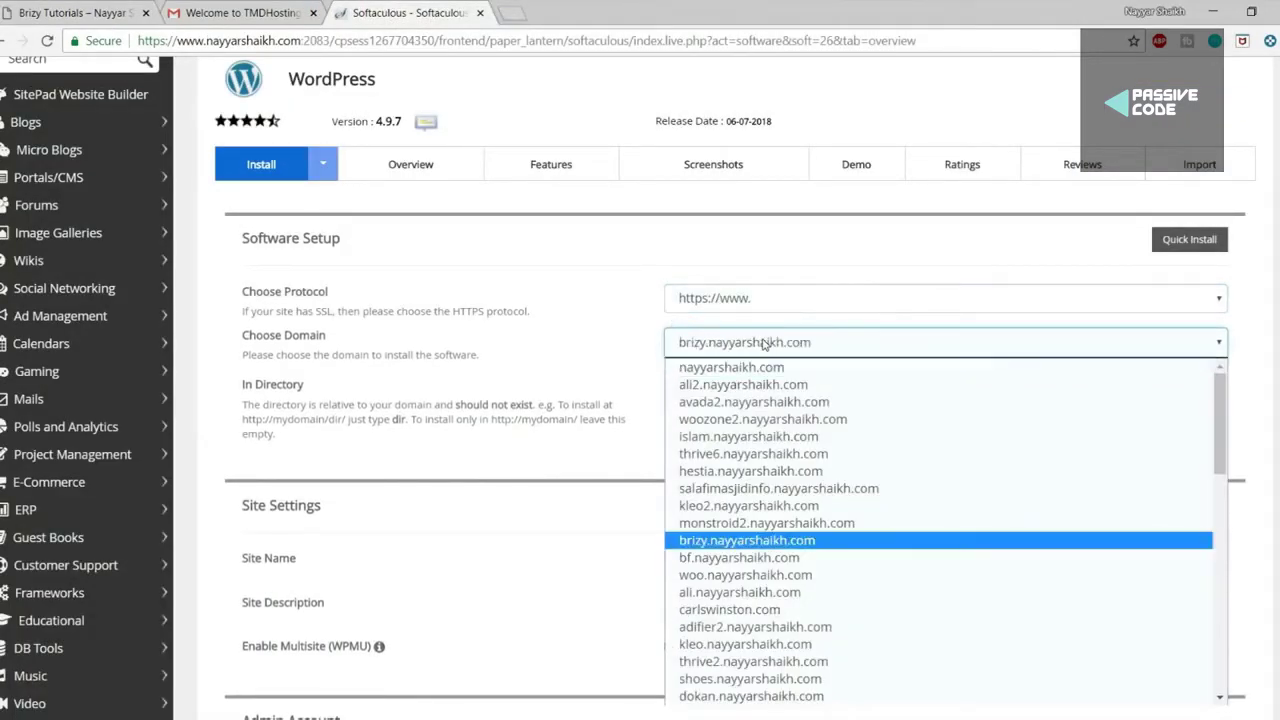
key("b")
key("b")
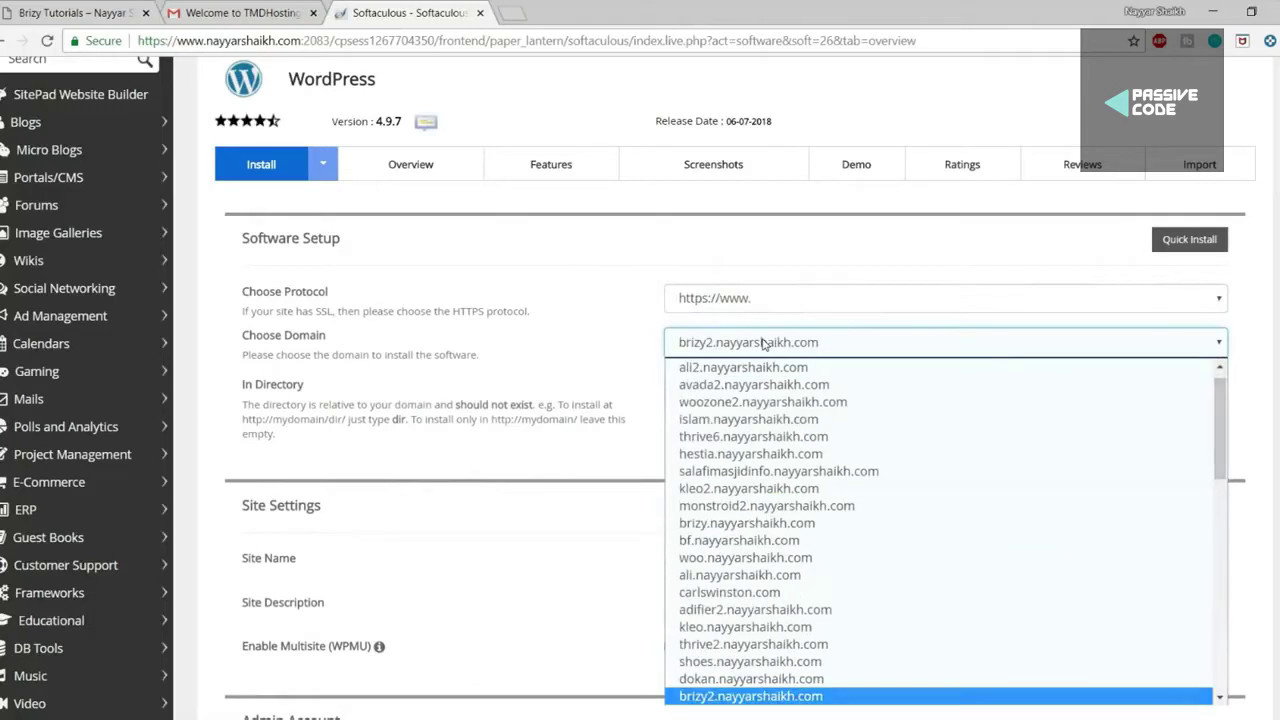
key("Return")
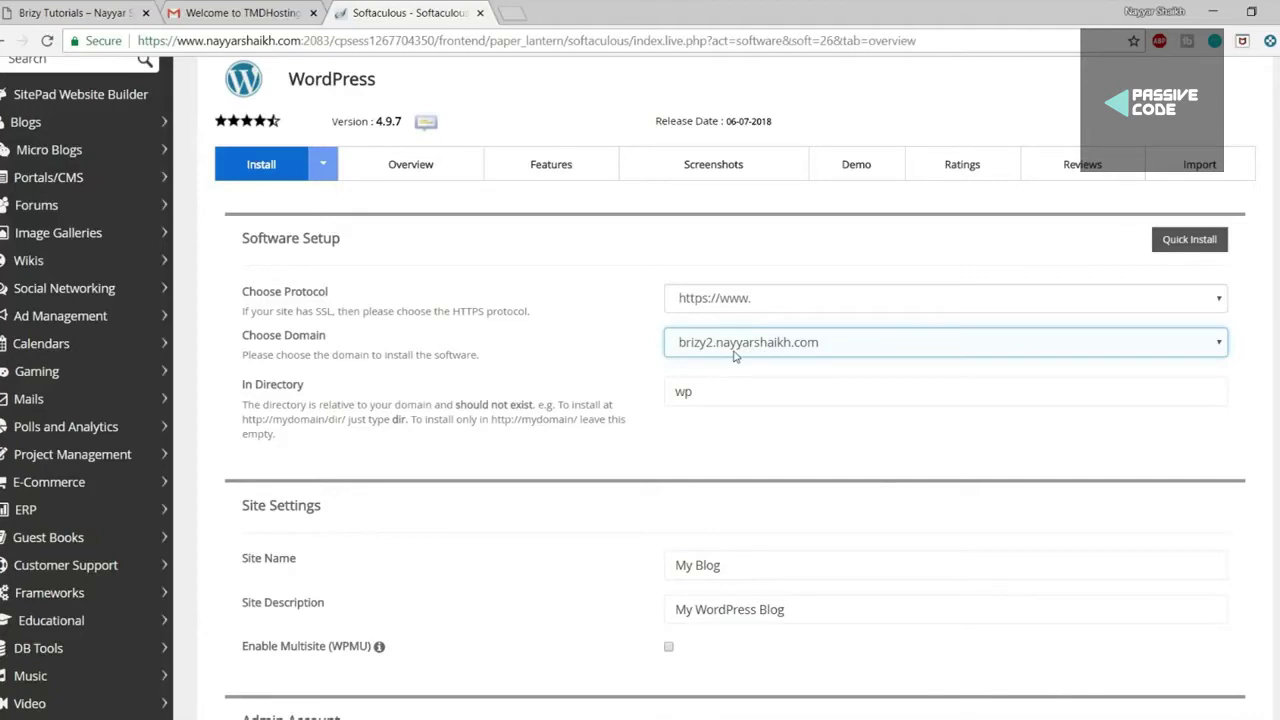
- Clear the default wp install directory so WordPress installs at the site root
left_click(689, 389)
double_click(723, 390)
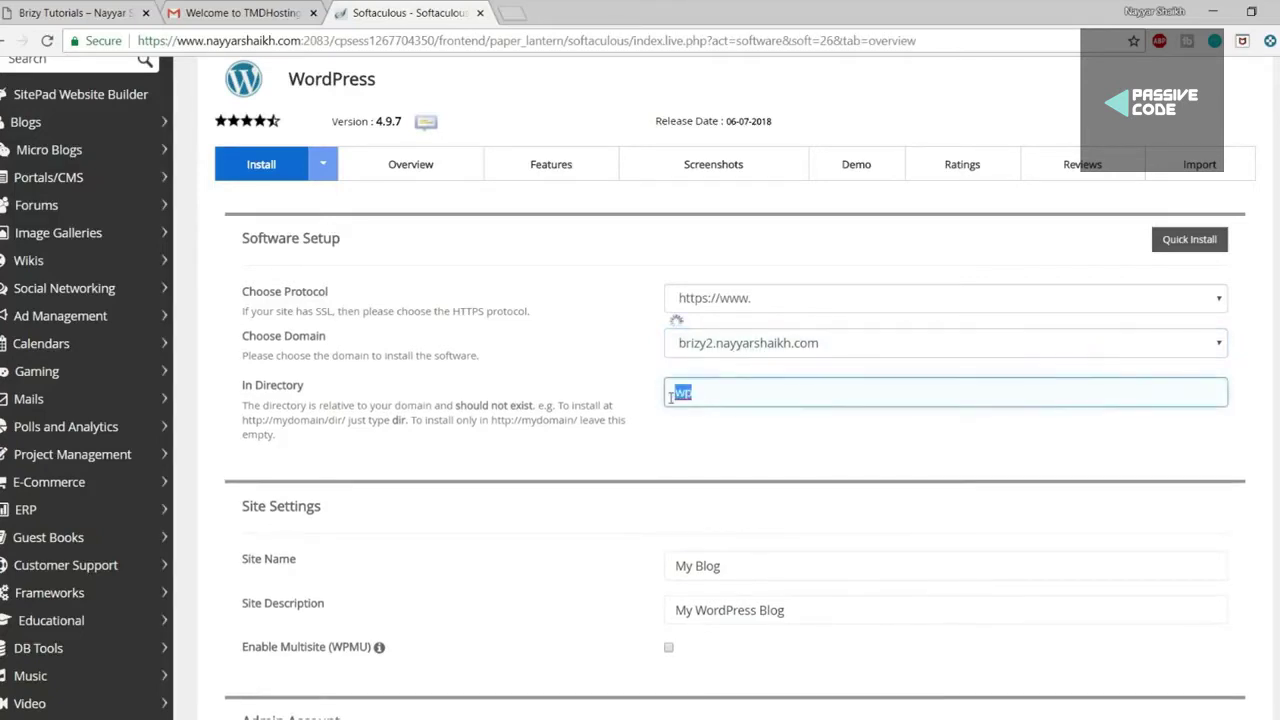
key("BackSpace")
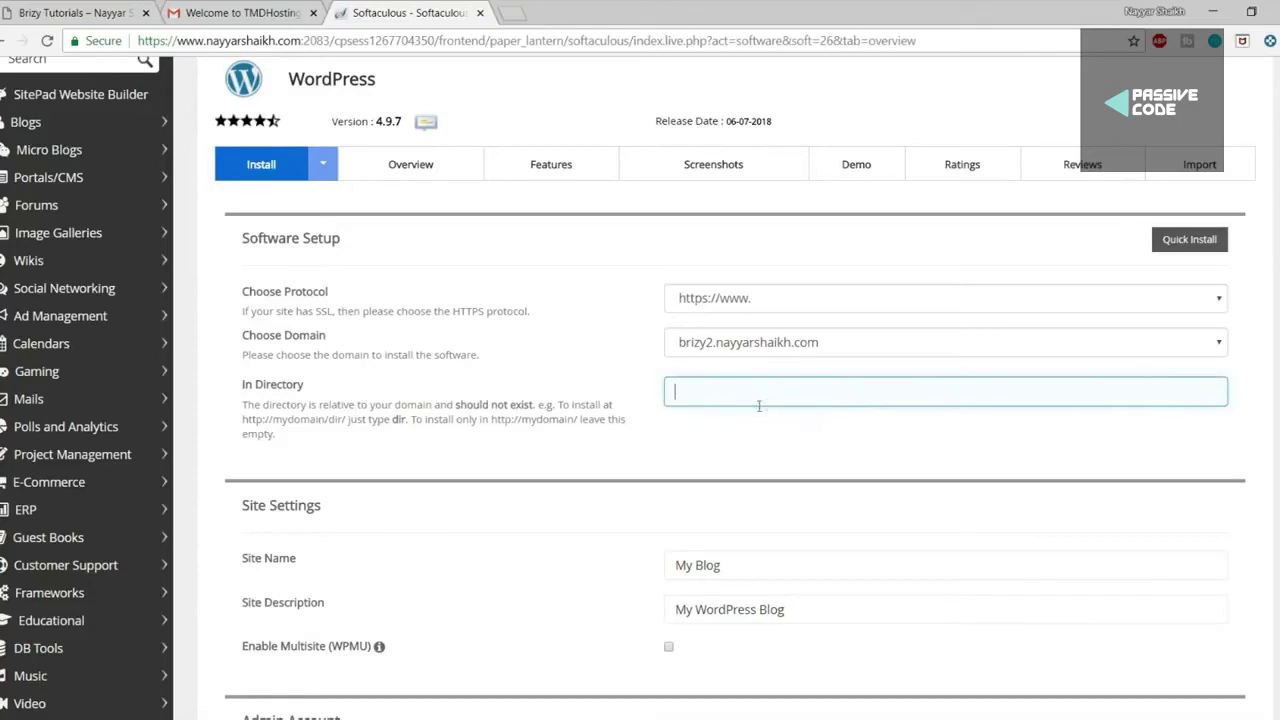
scroll(903, 459, "down", 3)
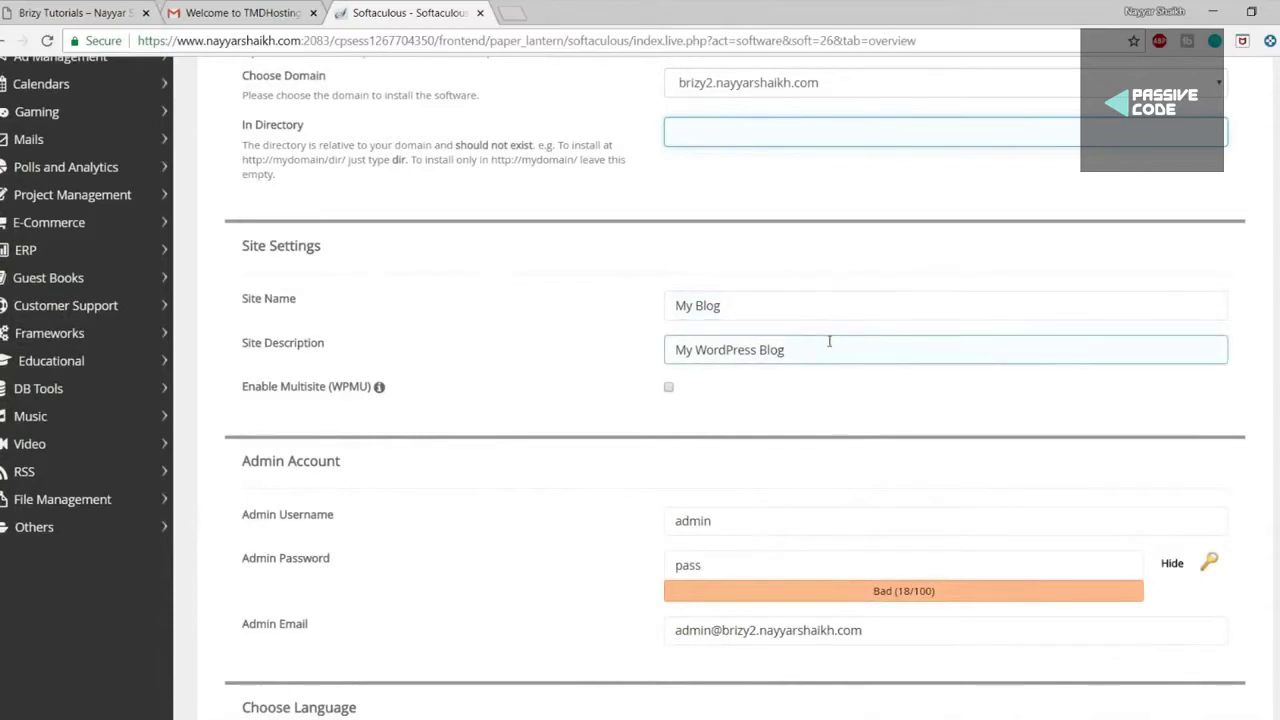
- Rename the site from My Blog to 'Brizy Tutorial' and replace the description with an author credit
left_click(790, 305)
left_click_drag(721, 305, 670, 302)
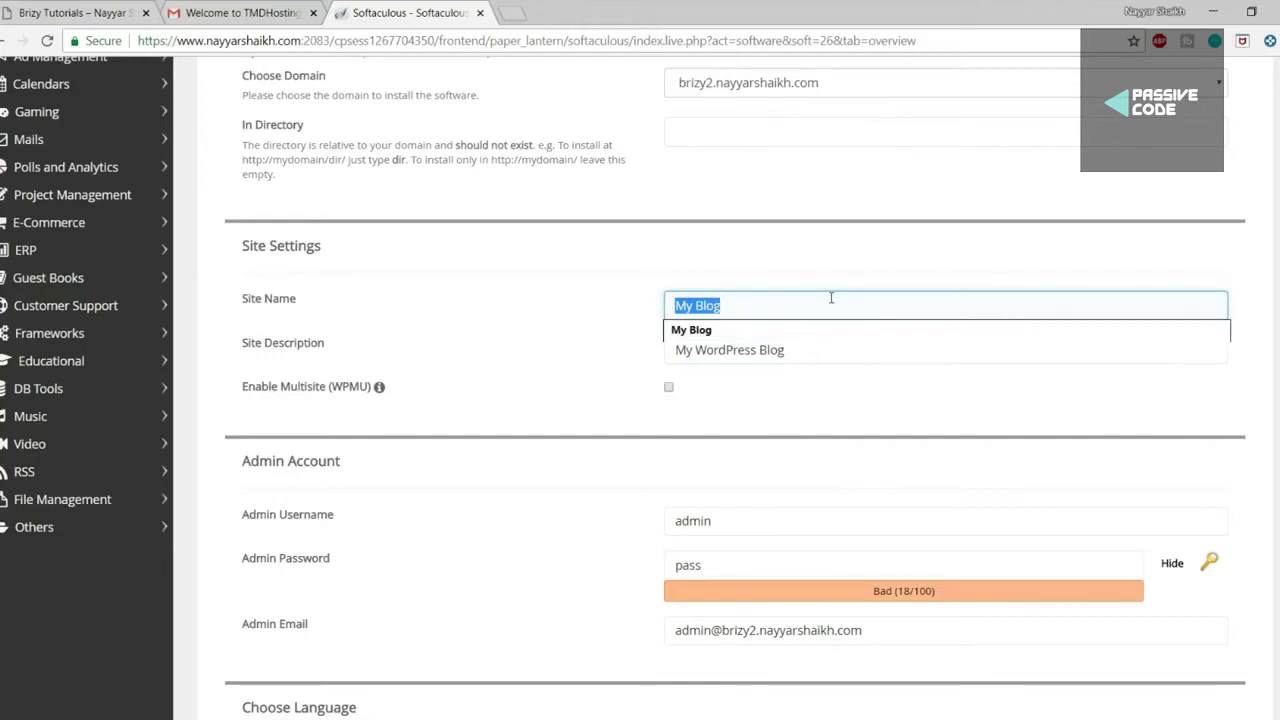
key("shift+Right")
key("BackSpace")
key("BackSpace")
type("B")
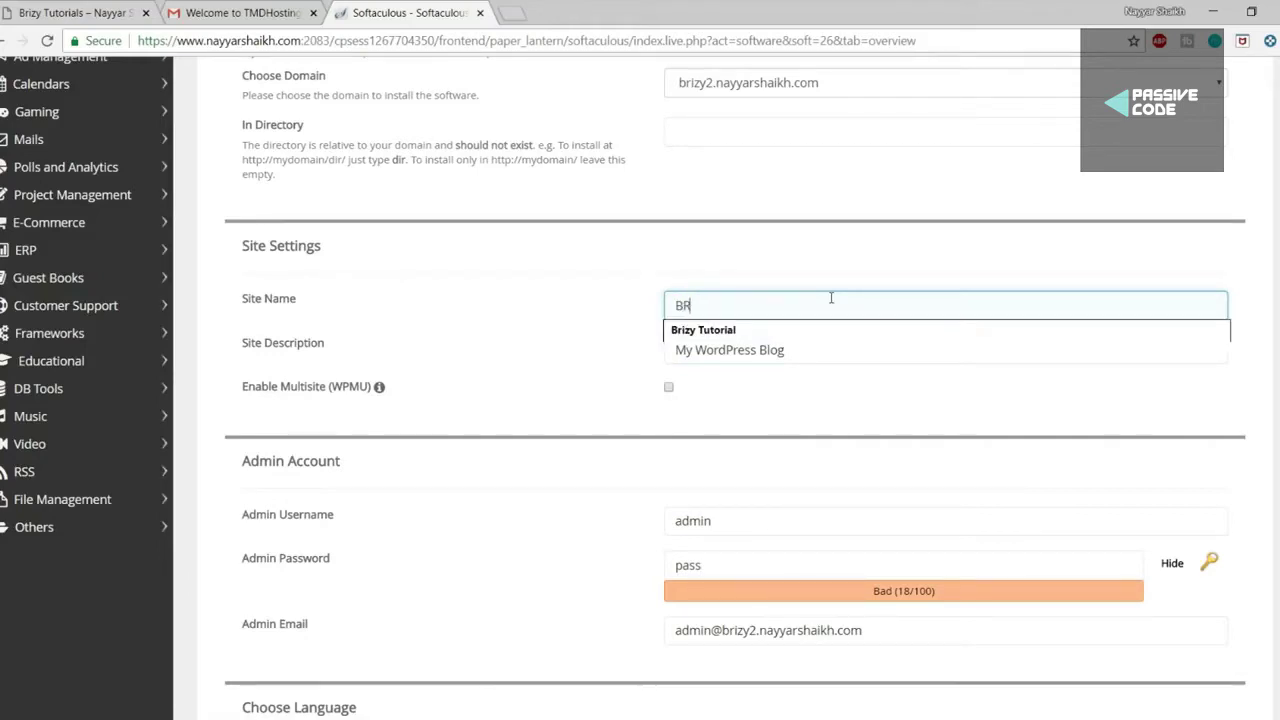
left_click(790, 338)
left_click(806, 354)
key("ctrl+a")
scroll(797, 374, "down", 1)
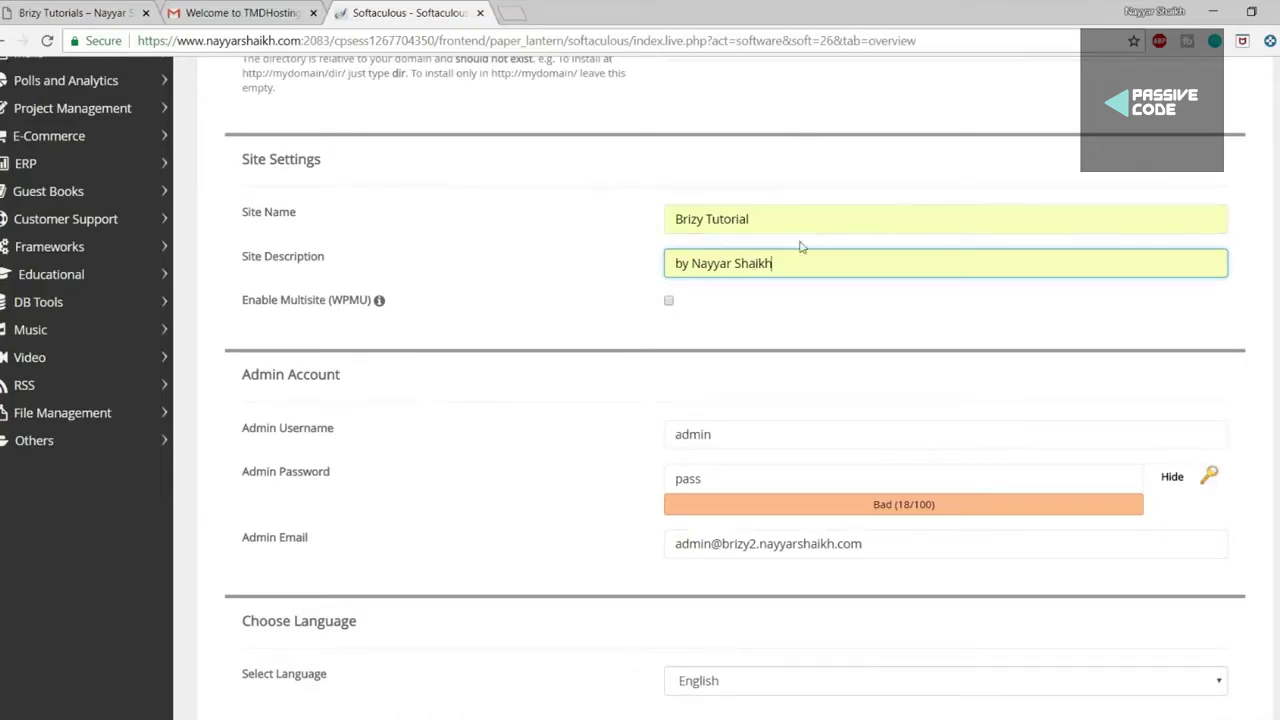
scroll(864, 336, "down", 2)
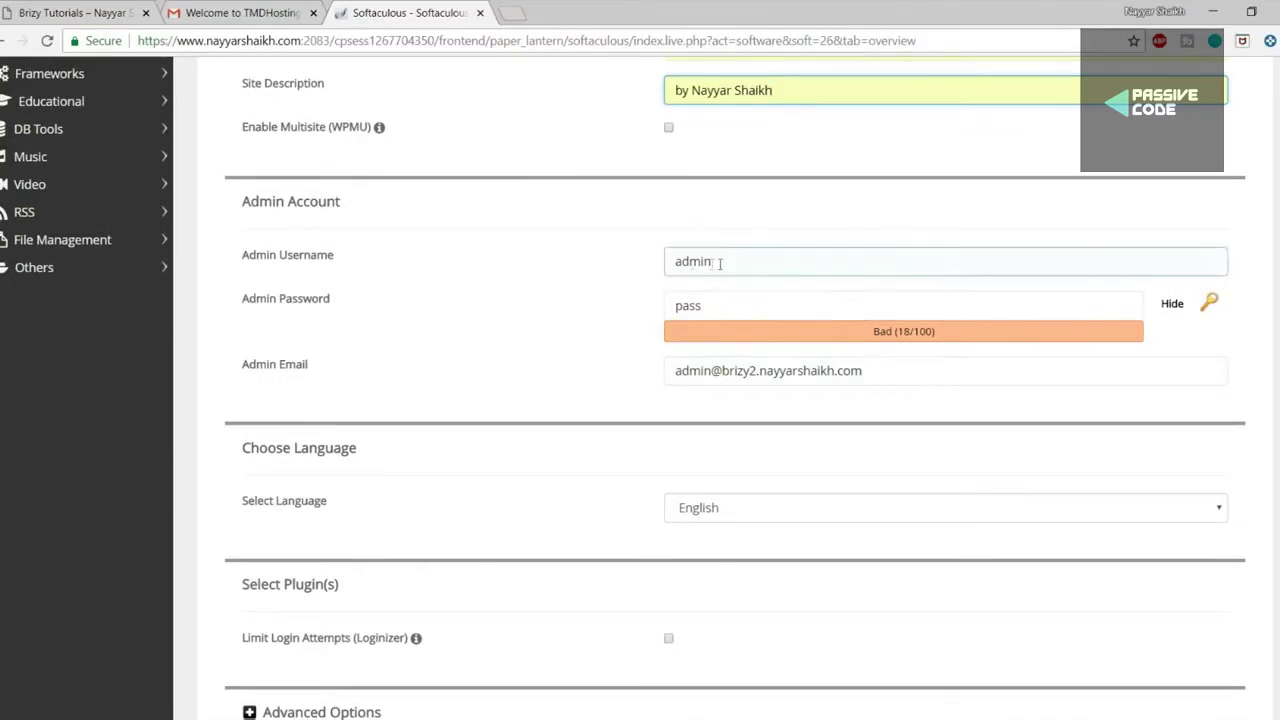
- Replace the default admin username with the saved username suggestion
left_click(734, 261)
left_click_drag(723, 260, 640, 263)
left_click(700, 262)
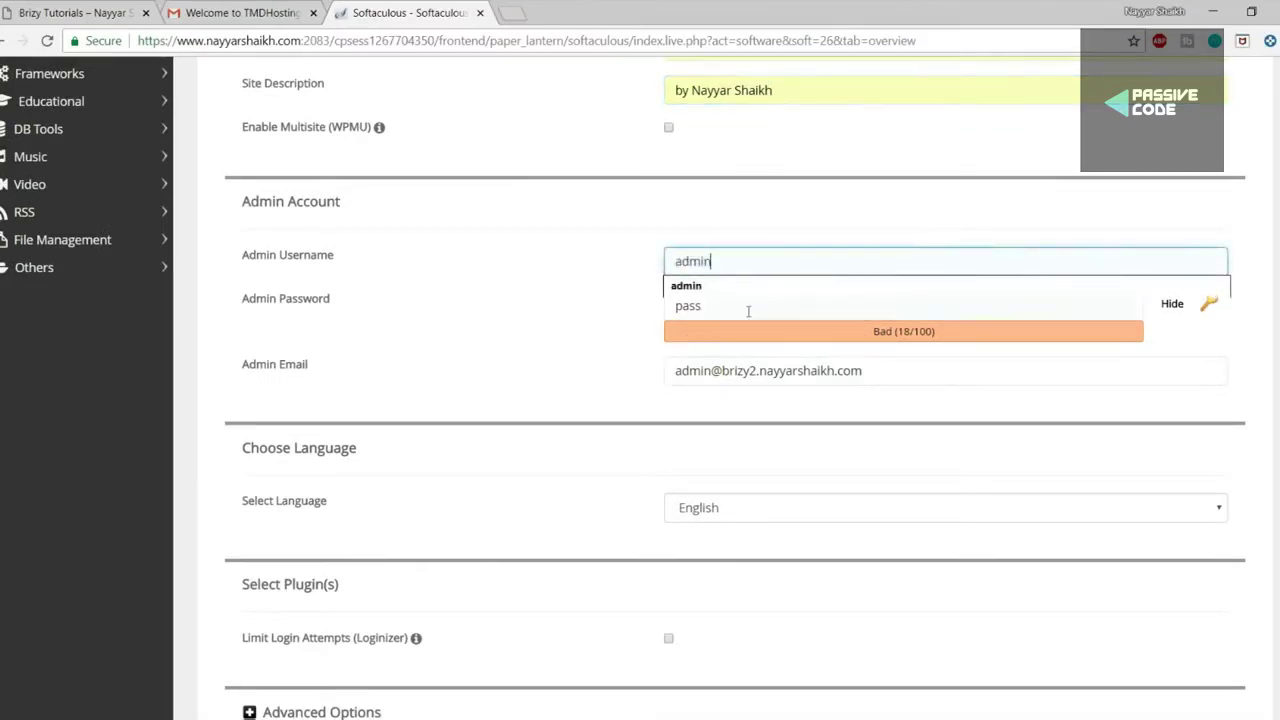
key("ctrl+a")
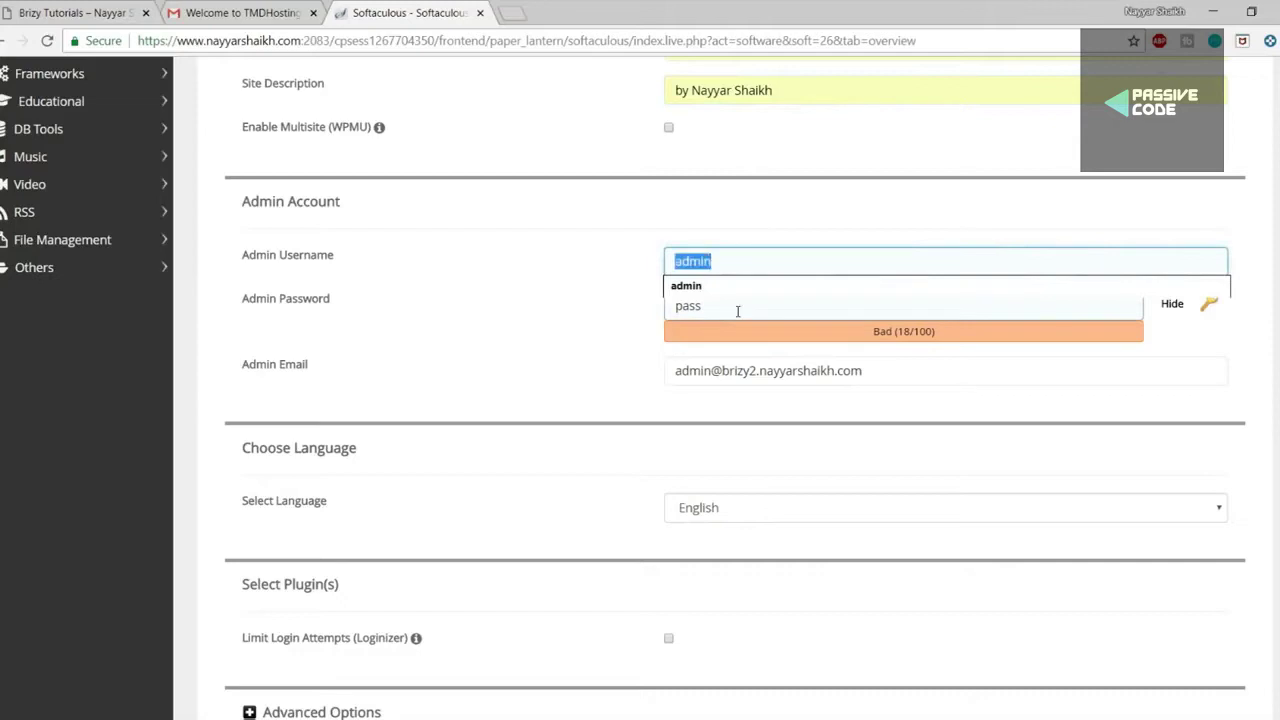
left_click_drag(725, 260, 645, 265)
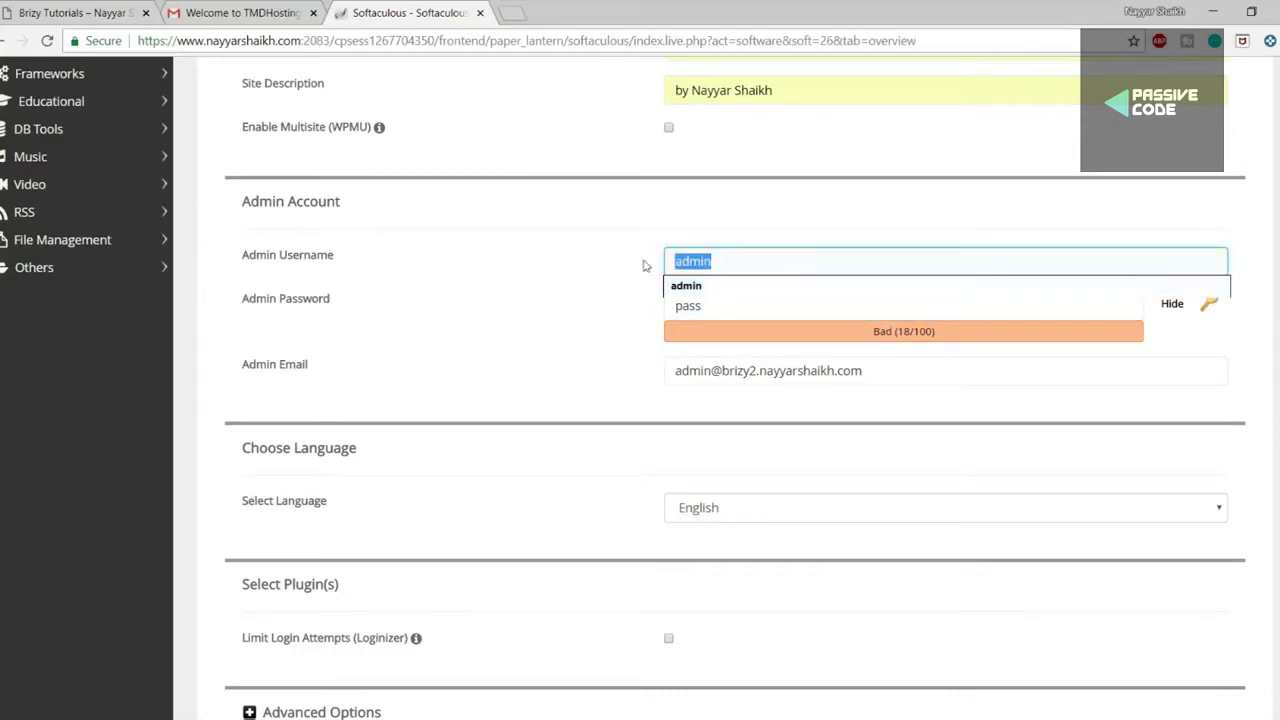
type("Nayyar_Shaikh")
left_click(726, 288)
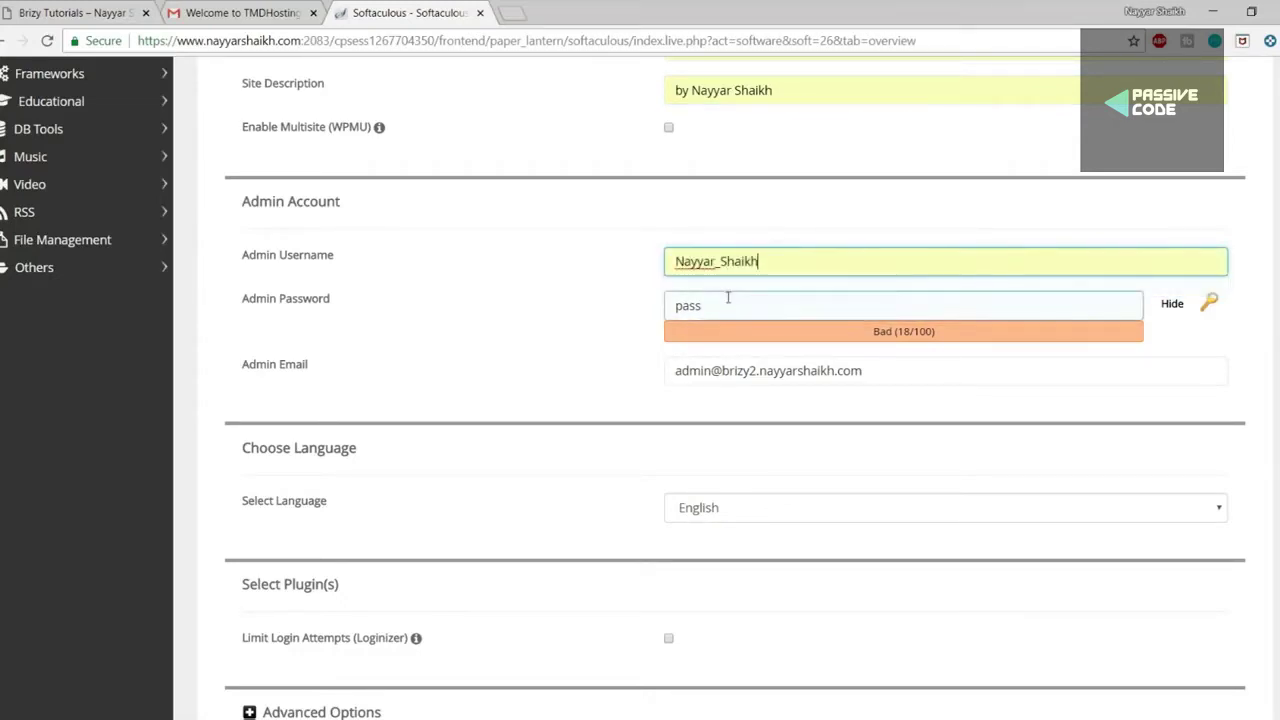
- Mask the admin password field and enter the admin account password
left_click_drag(731, 305, 651, 313)
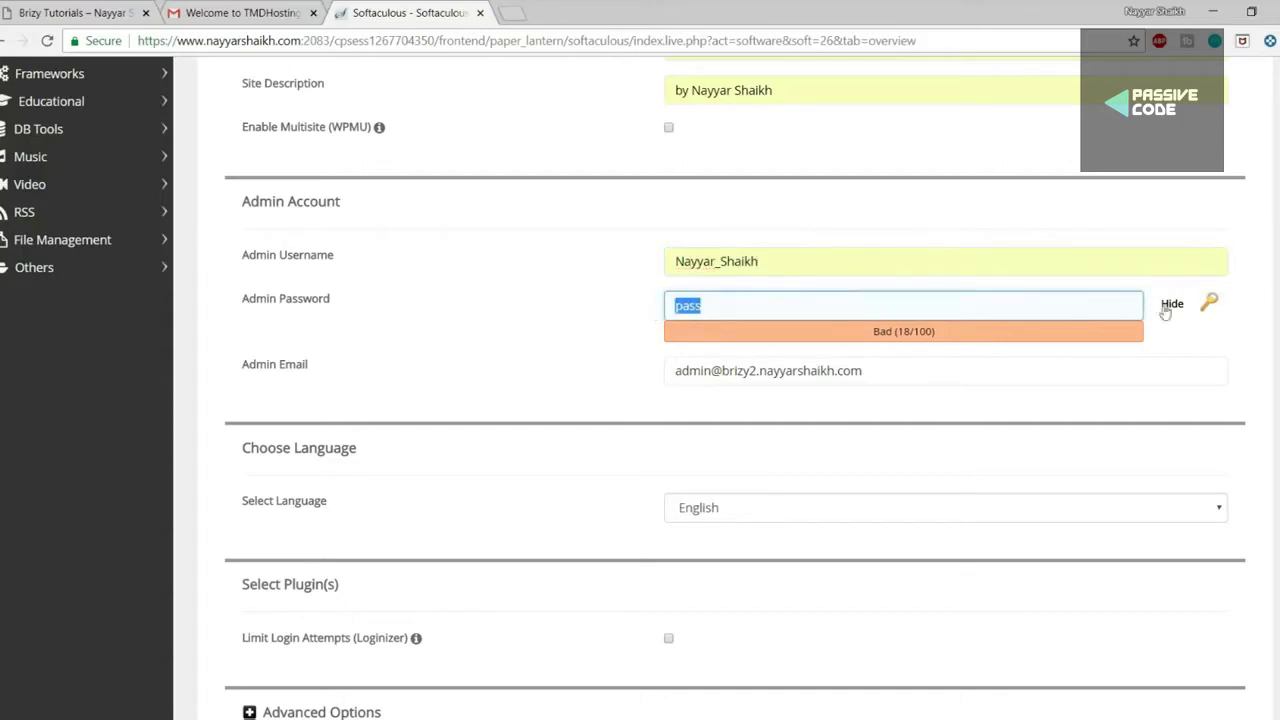
left_click(1166, 309)
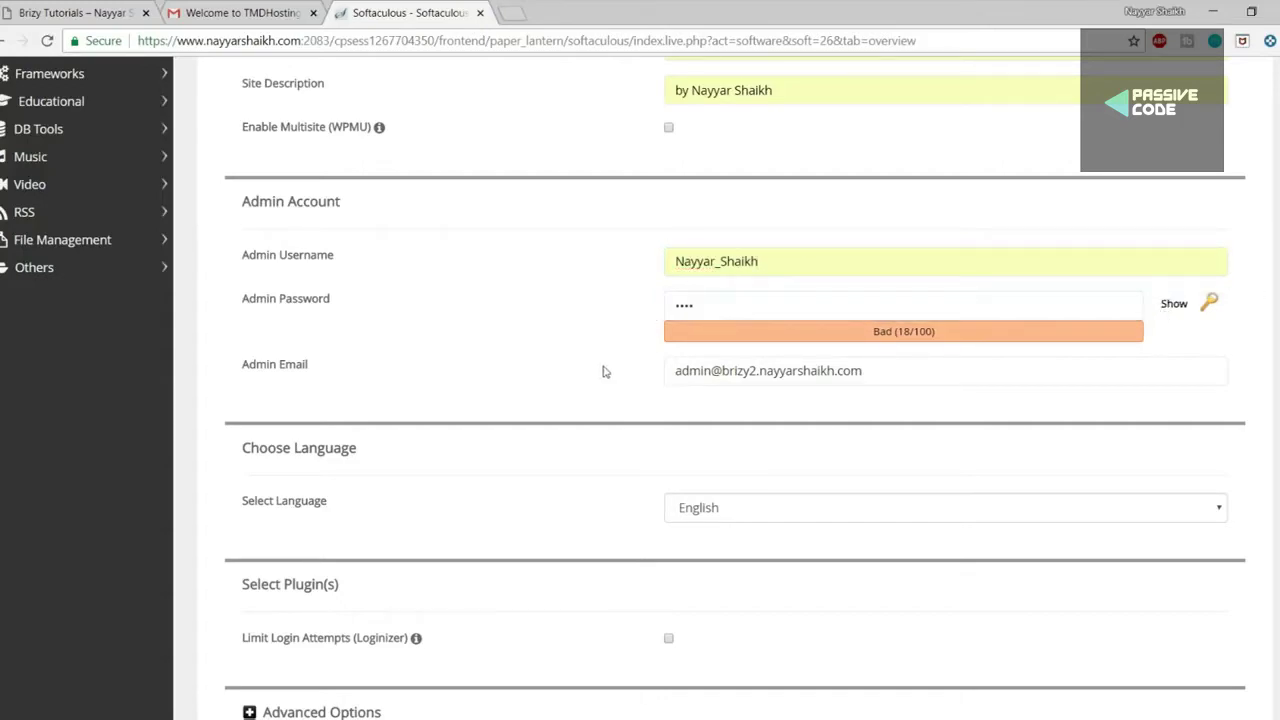
left_click(720, 306)
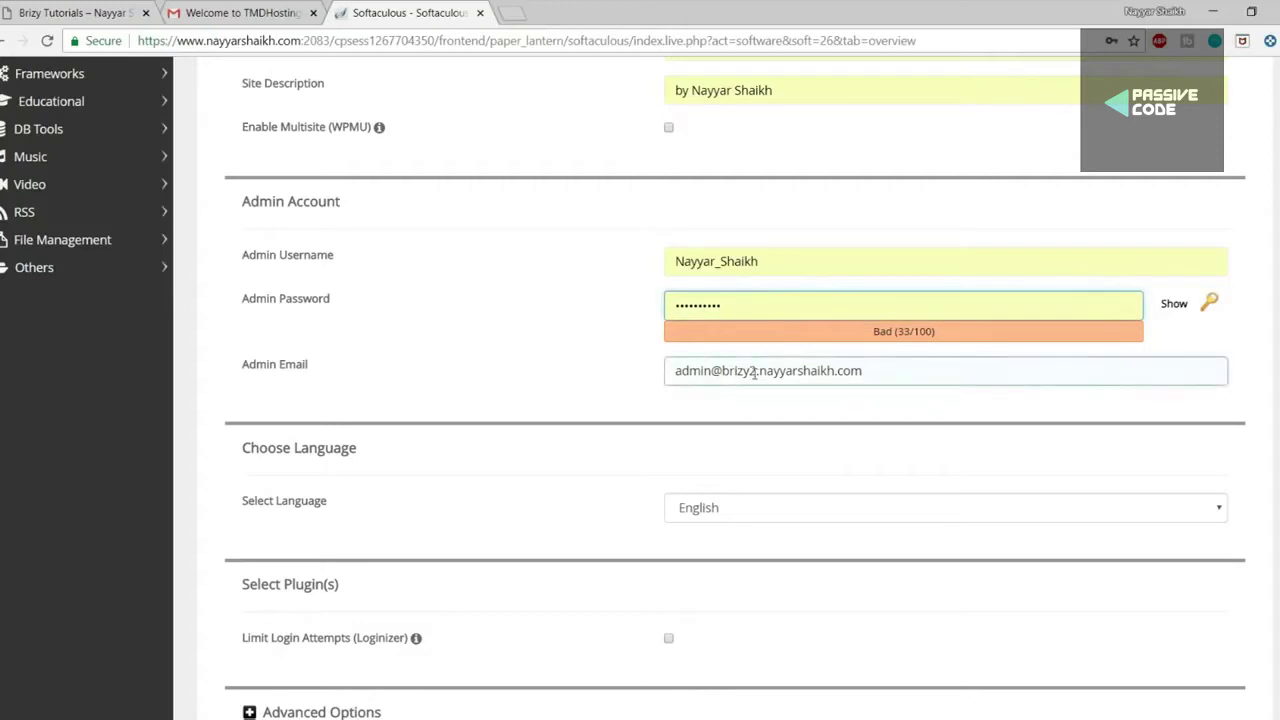
- Fill the Admin Email from the saved autofill suggestion and scroll to the Install button
left_click(754, 372)
key("ctrl+a")
type("re")
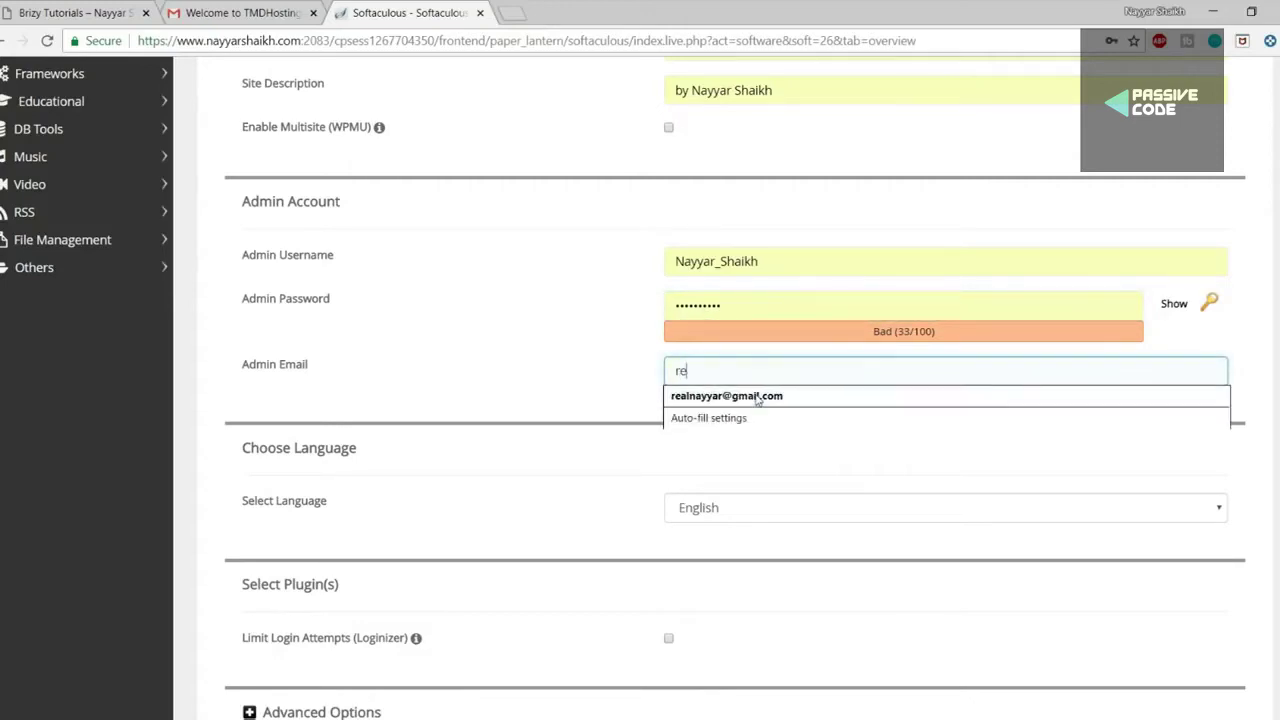
left_click(762, 396)
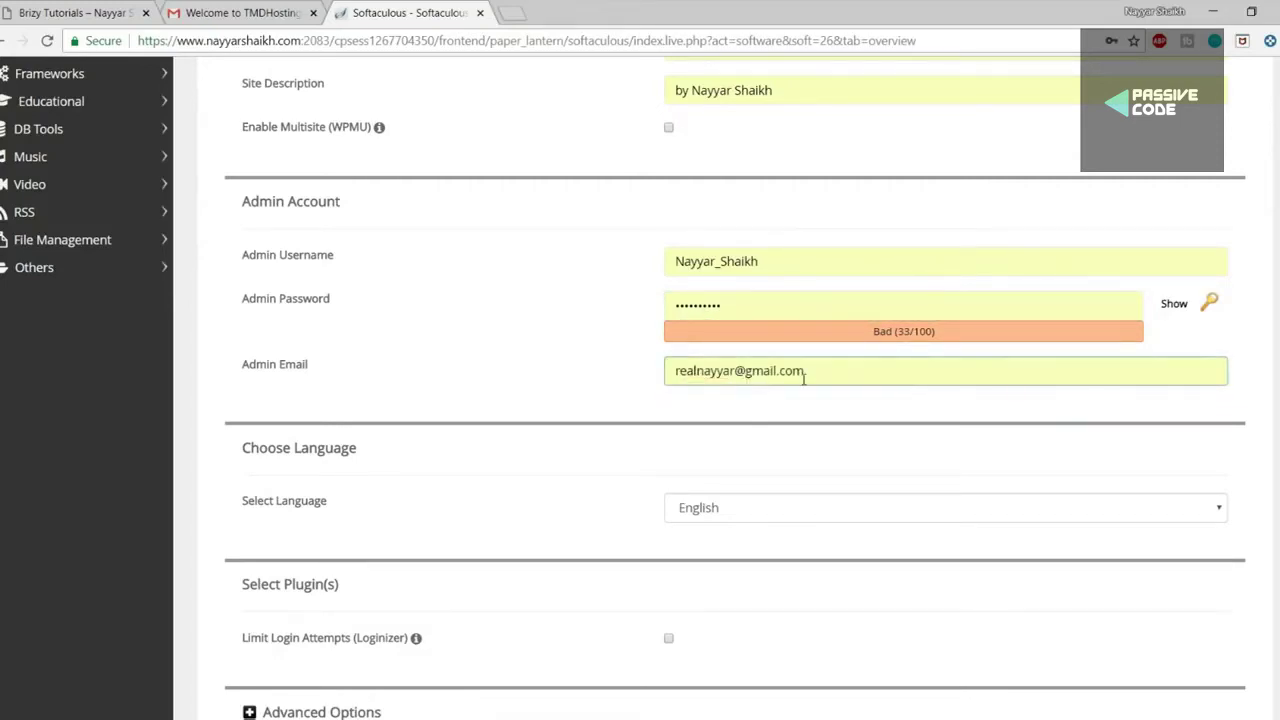
scroll(834, 451, "down", 7)
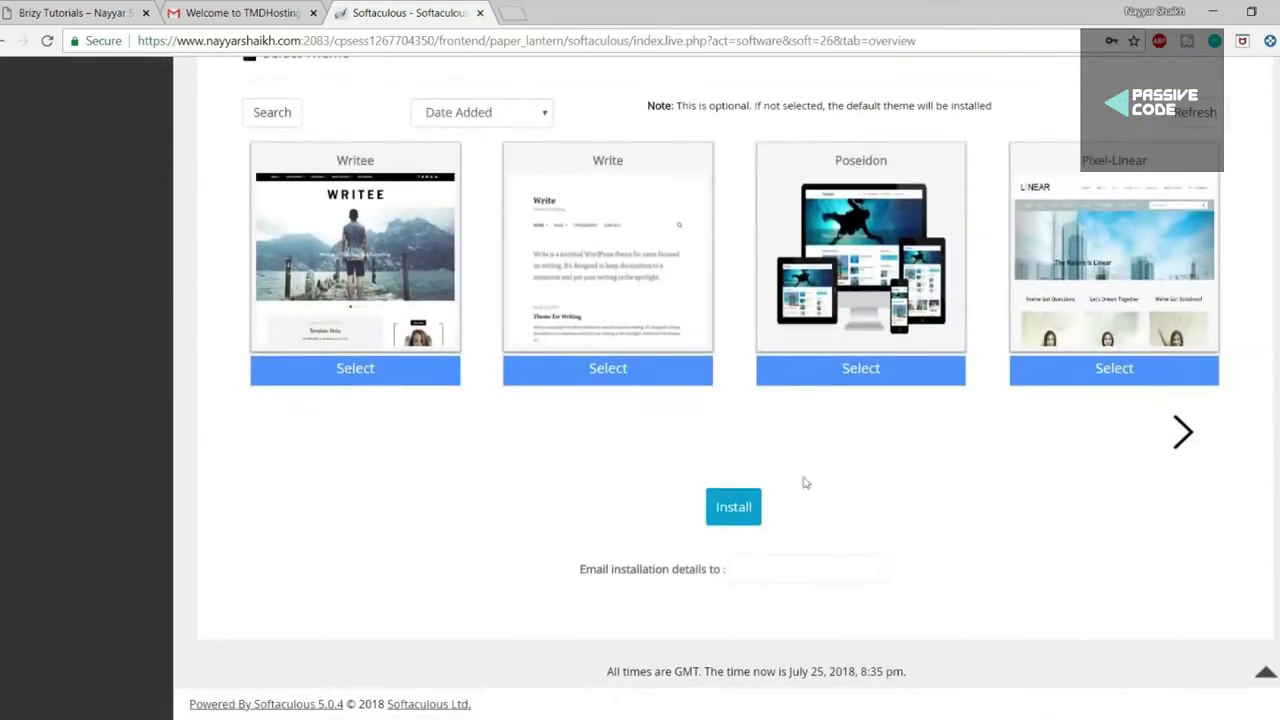
- Run the WordPress 4.9.7 install on the brizy2 subdomain until the success message appears
left_click(731, 506)
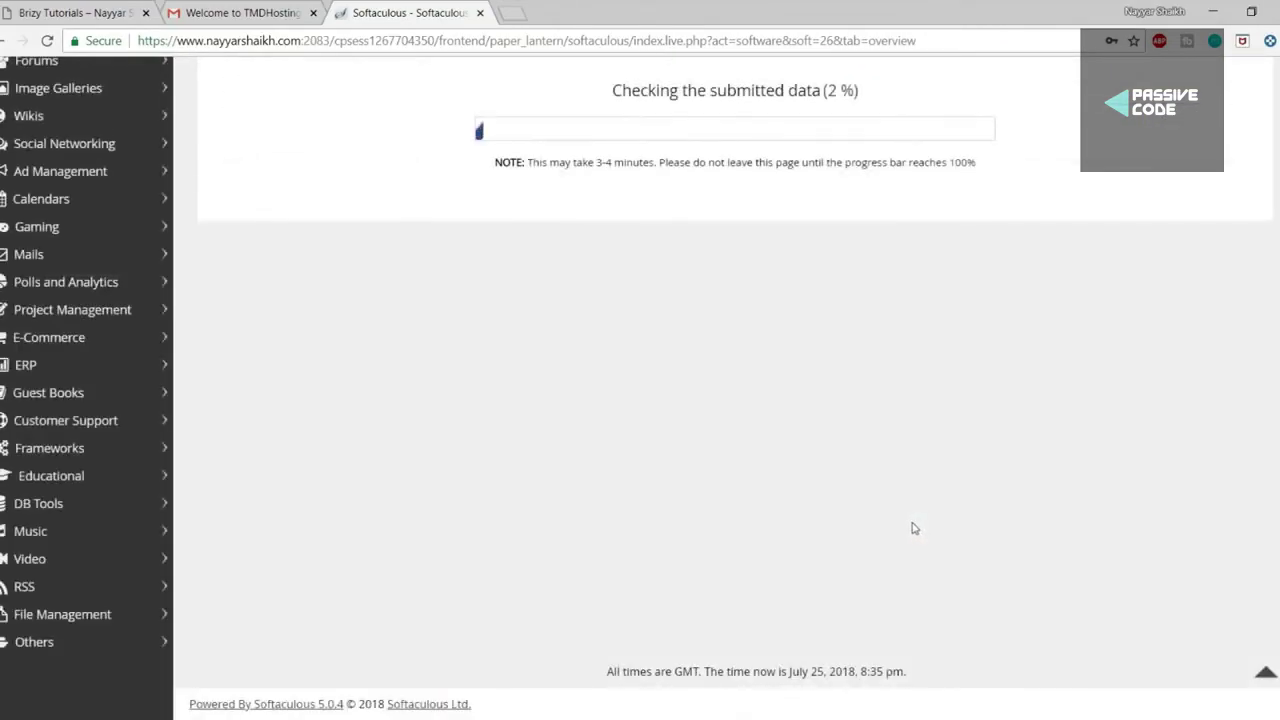
scroll(923, 520, "up", 2)
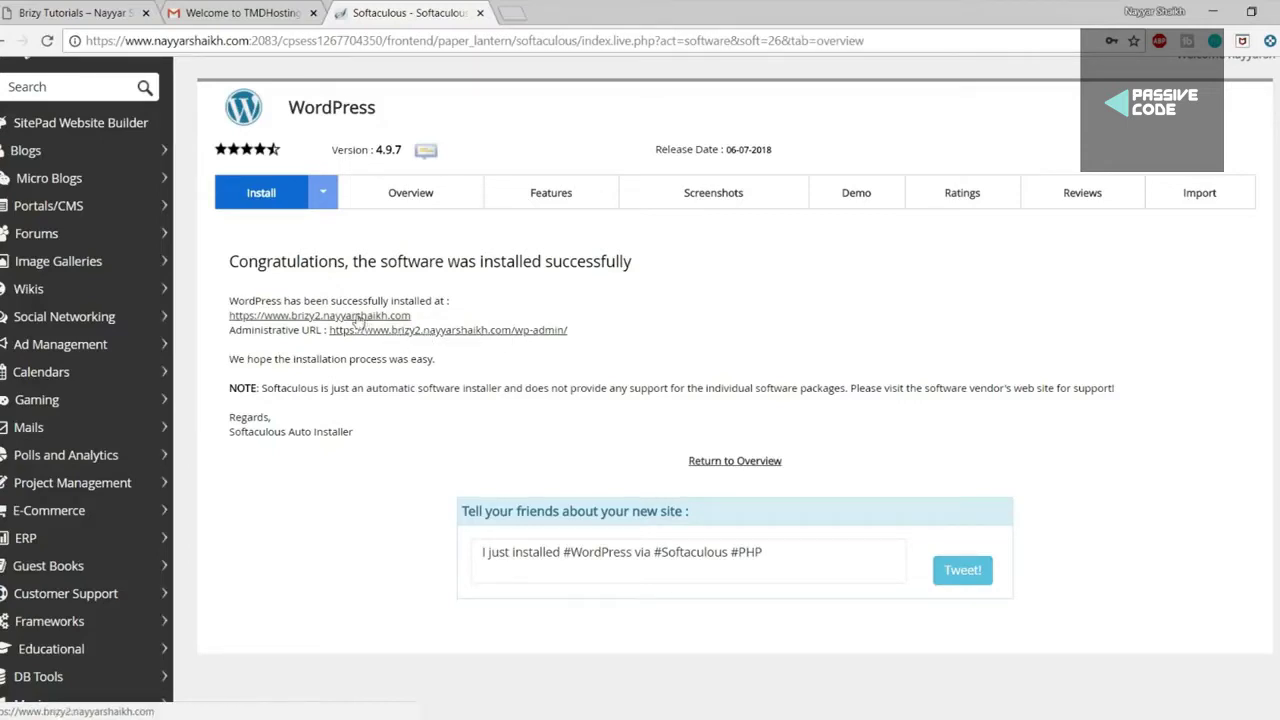
- Open the brizy2 site and its wp-admin URL in new tabs, ending on the Dashboard
left_click(425, 339)
left_click(425, 339)
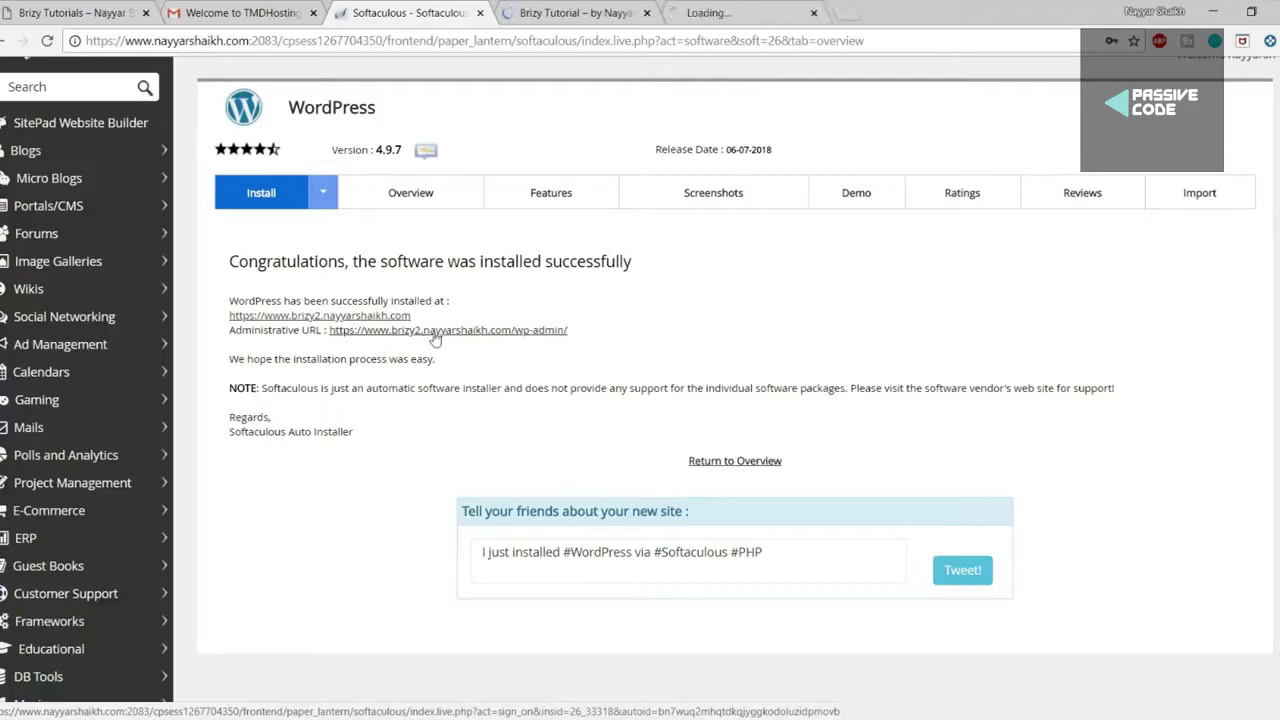
left_click(598, 14)
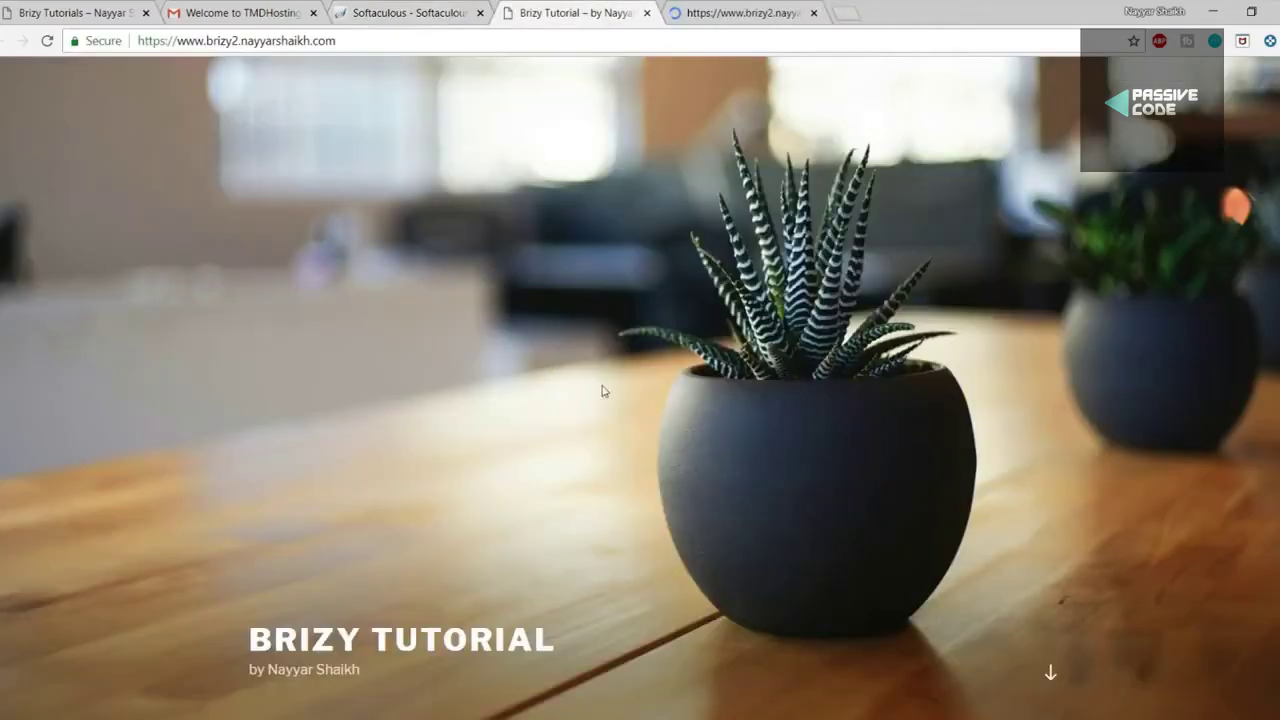
scroll(712, 476, "down", 4)
scroll(735, 529, "up", 5)
left_click(115, 12)
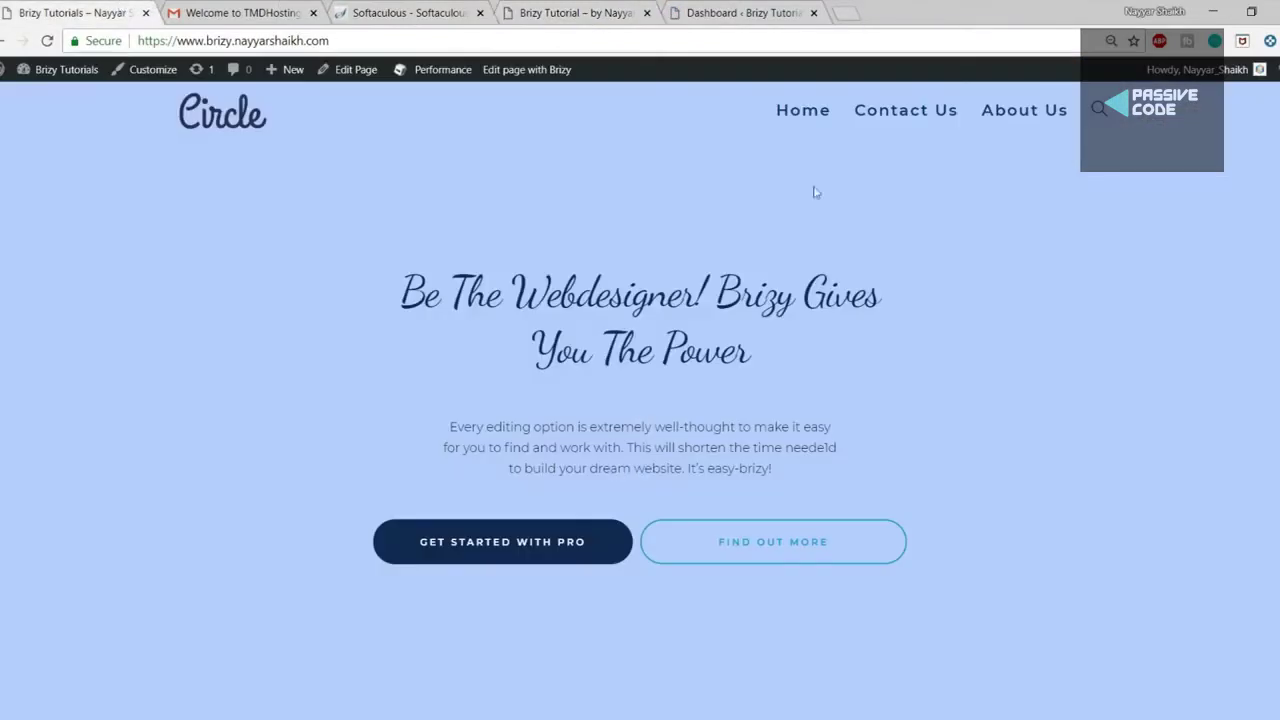
left_click(792, 14)
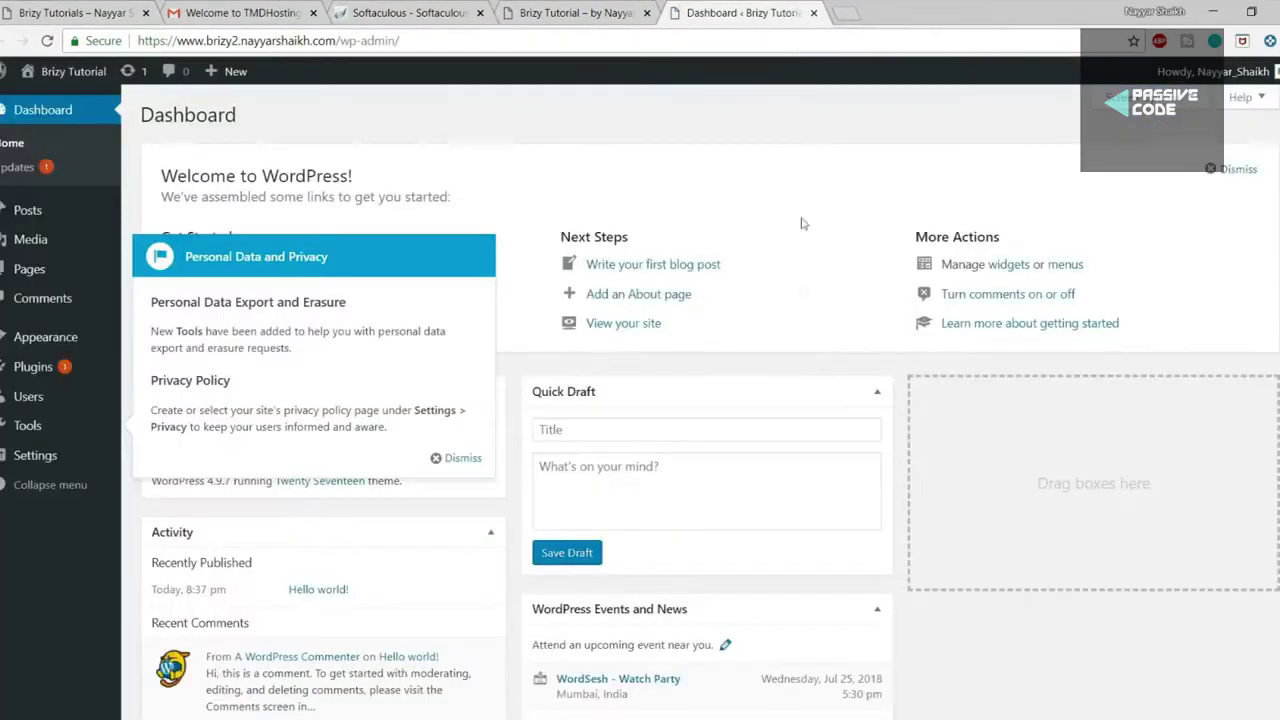
- Dismiss the personal data and privacy notice and collapse the Quick Draft box
left_click(476, 459)
scroll(1114, 451, "down", 3)
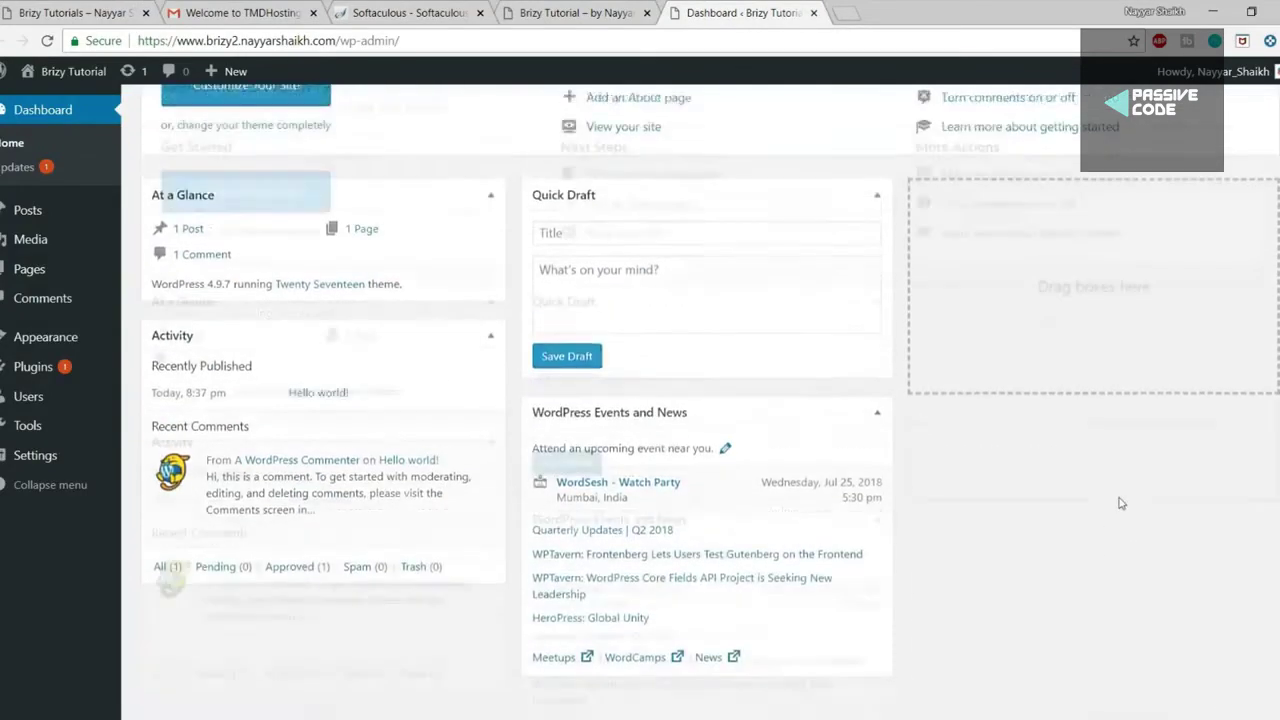
scroll(1122, 505, "up", 3)
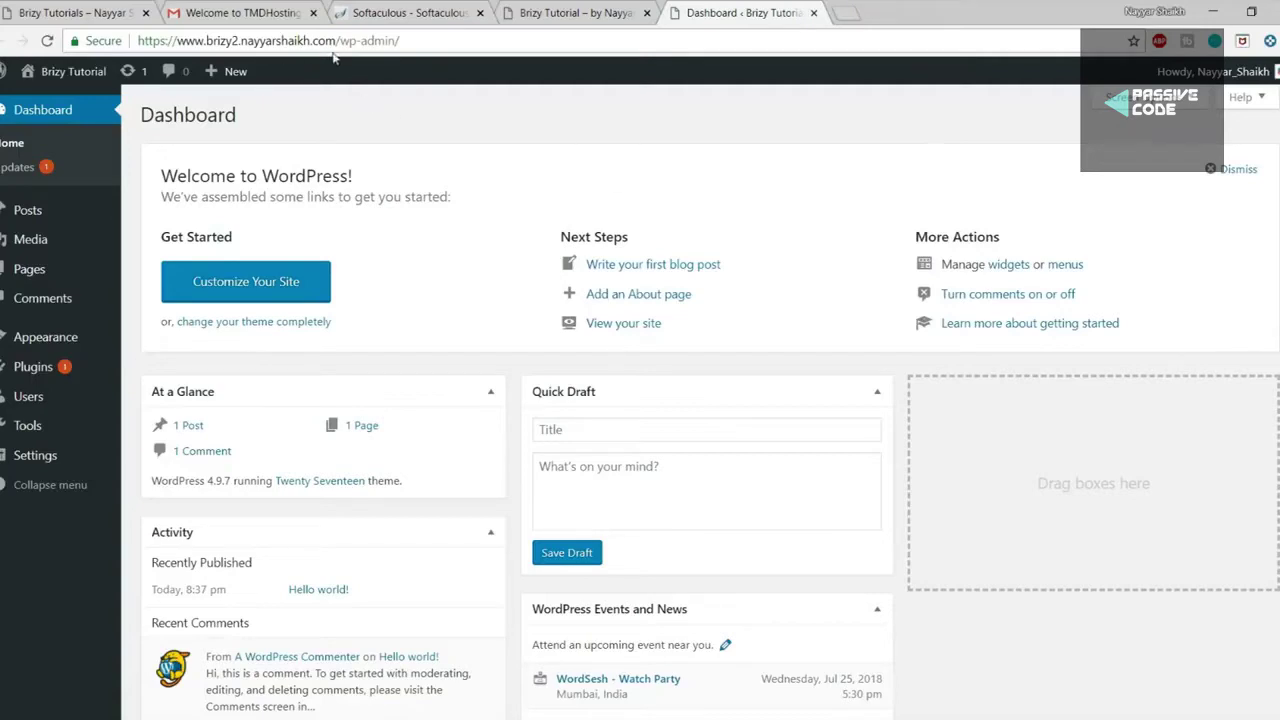
left_click_drag(335, 40, 400, 40)
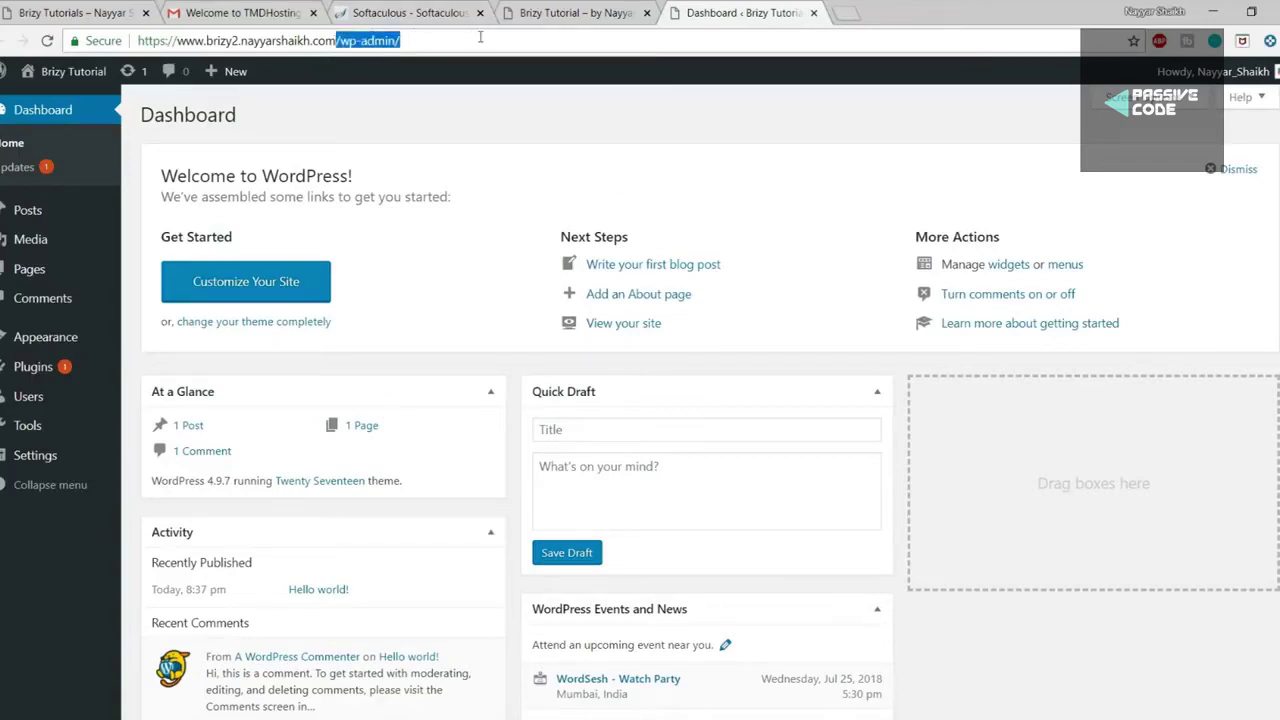
left_click(884, 392)
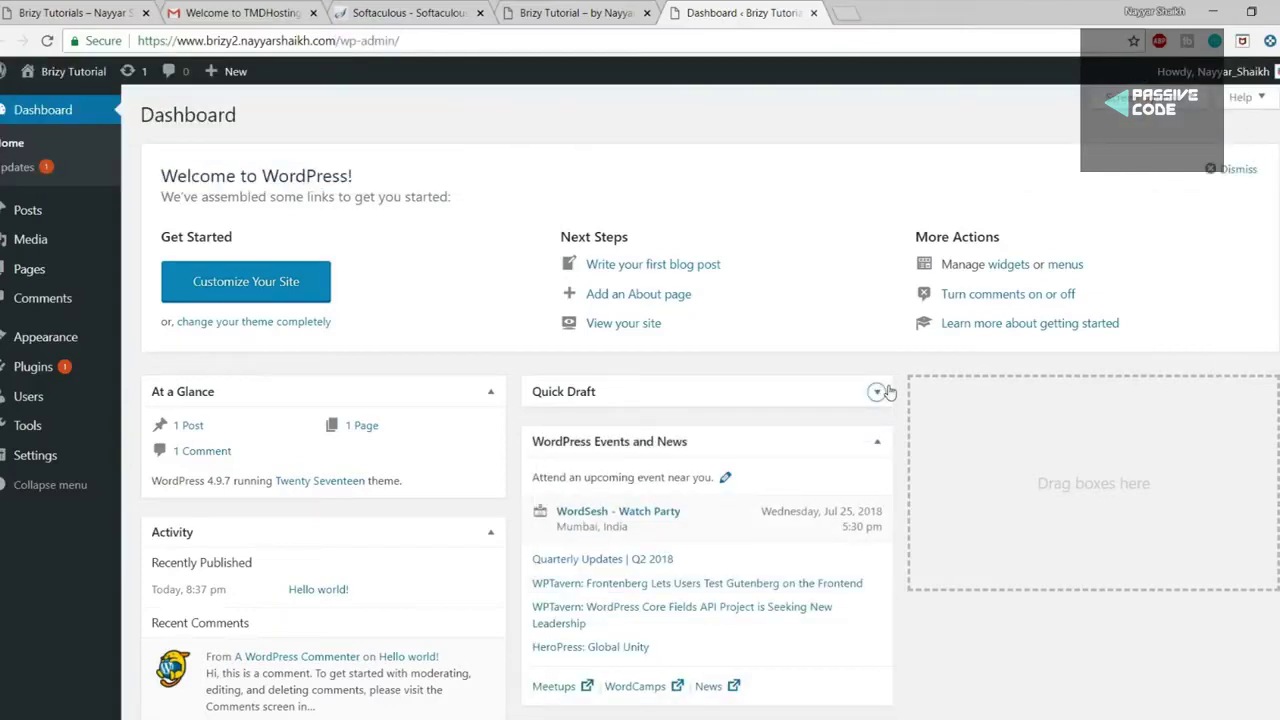
- Close the TMDHosting and Softaculous tabs and move the Dashboard tab into second position
left_click(312, 13)
left_click(312, 13)
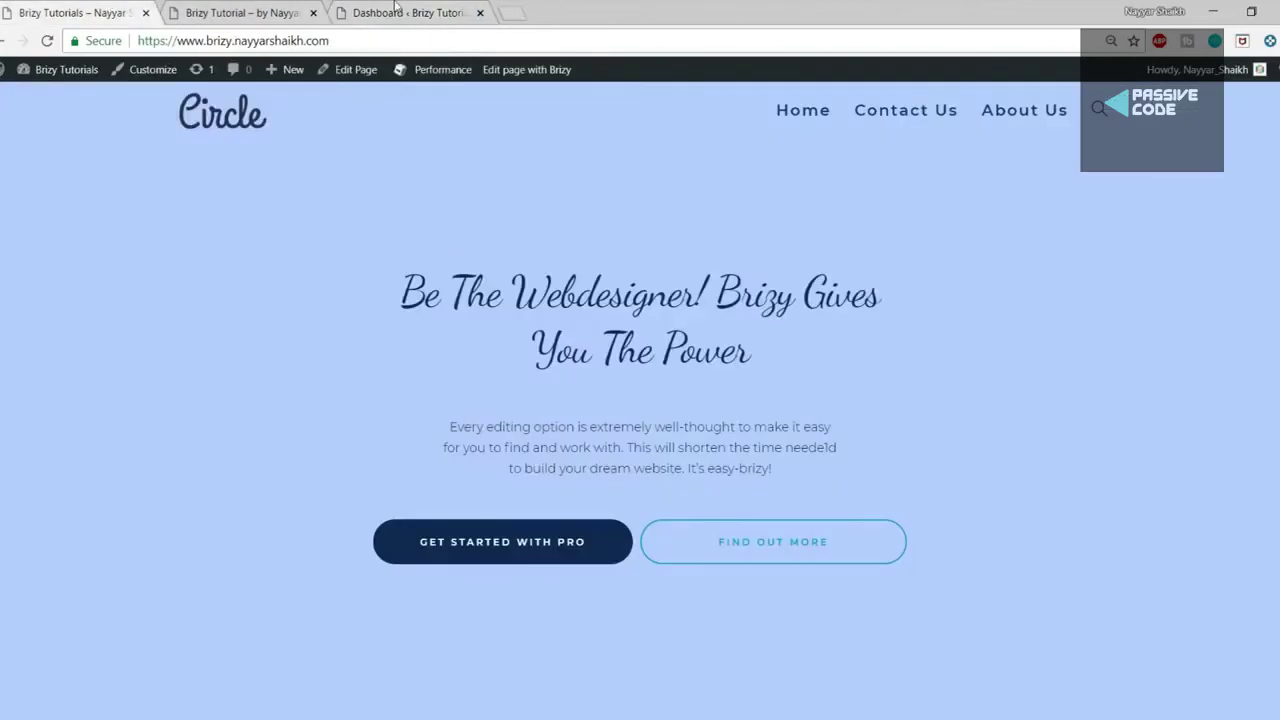
left_click(395, 12)
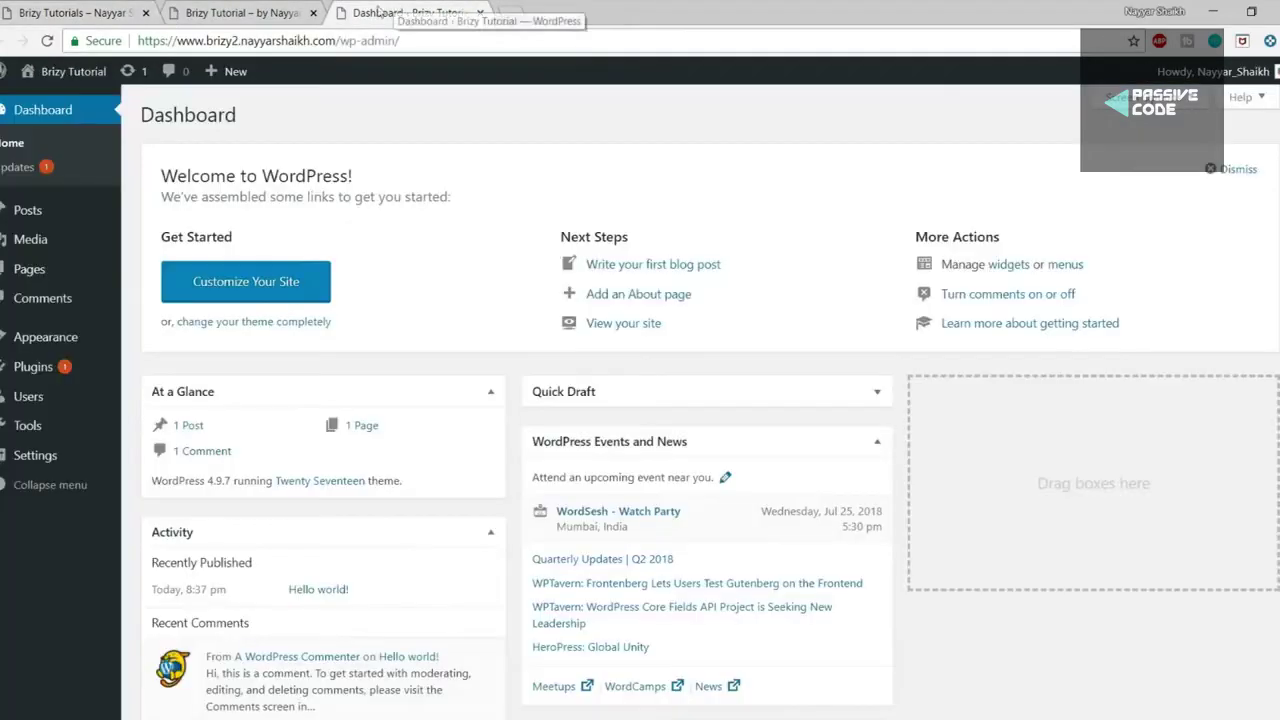
left_click_drag(385, 10, 250, 20)
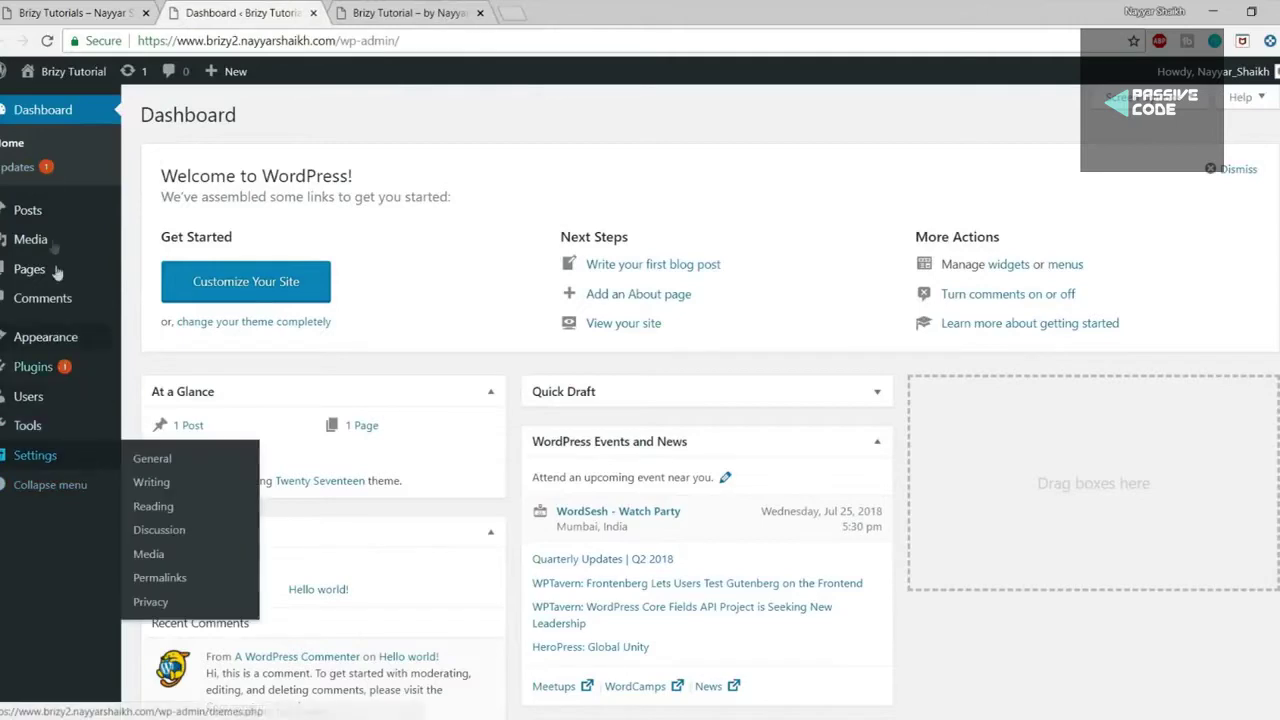
mouse_move(29, 217)
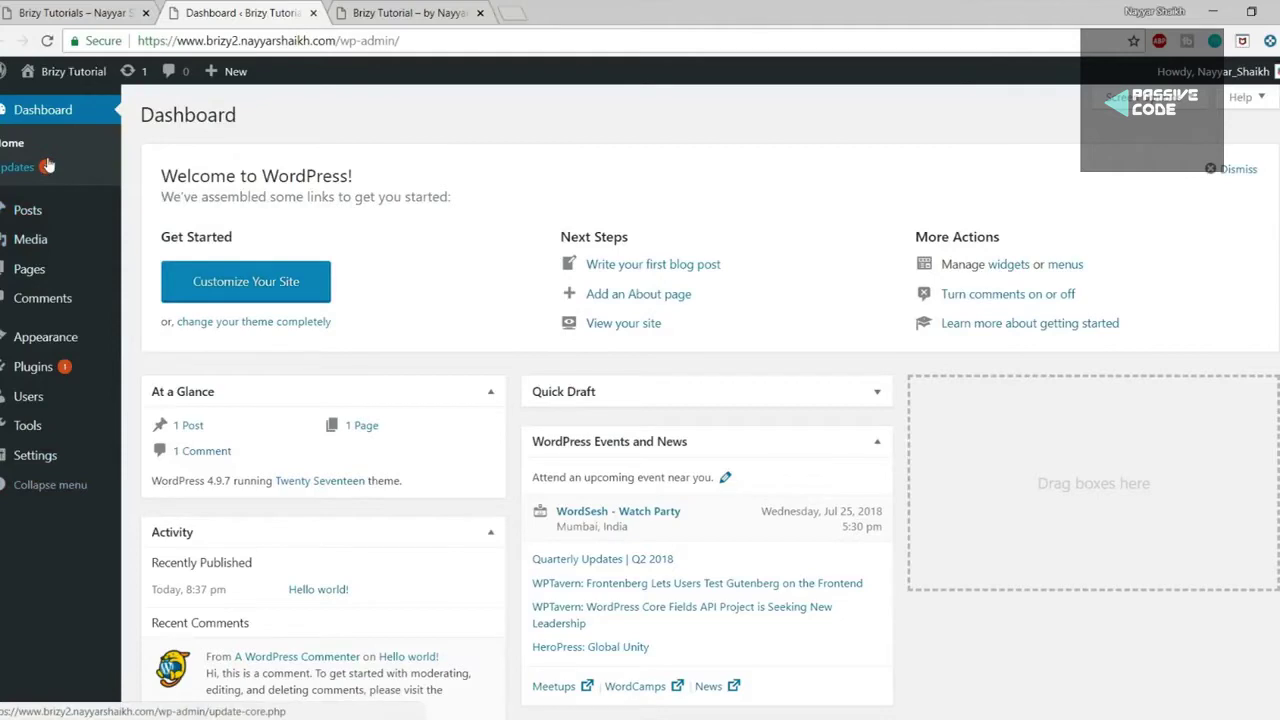
mouse_move(50, 459)
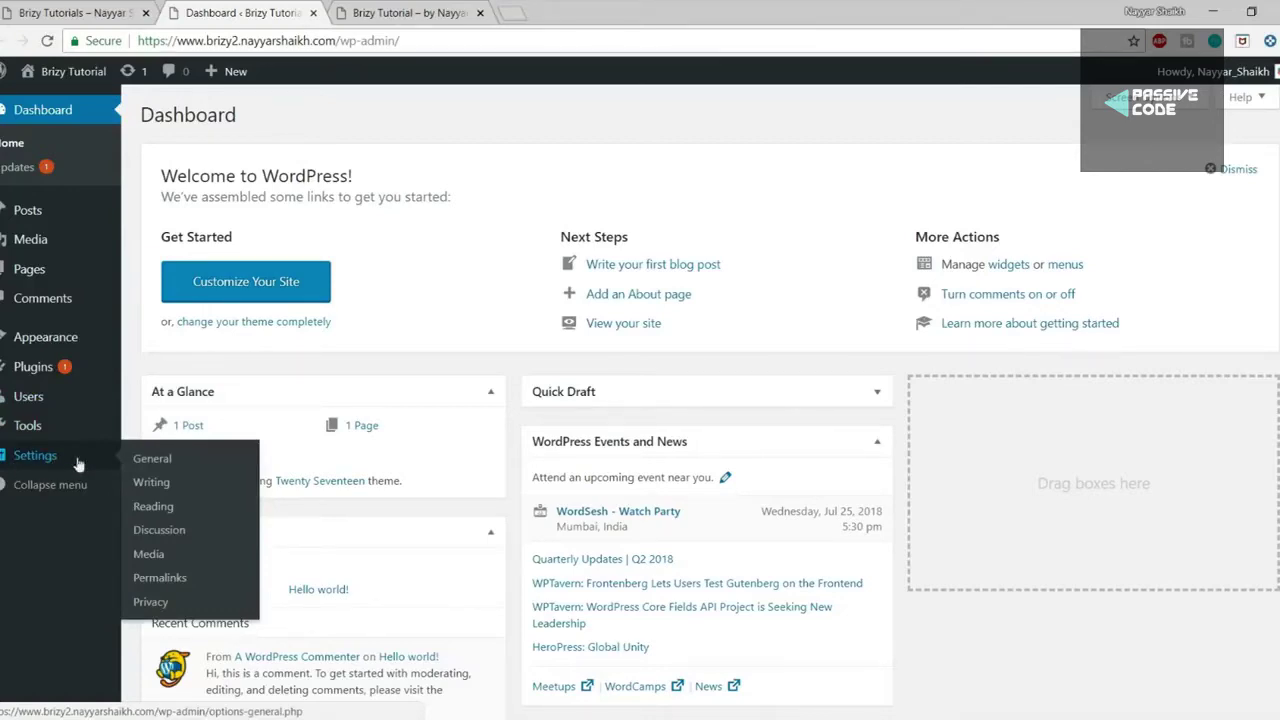
- Review Settings > General: Brizy Tutorial title, UTC+0 timezone, F j, Y date format, Monday week start
left_click(151, 461)
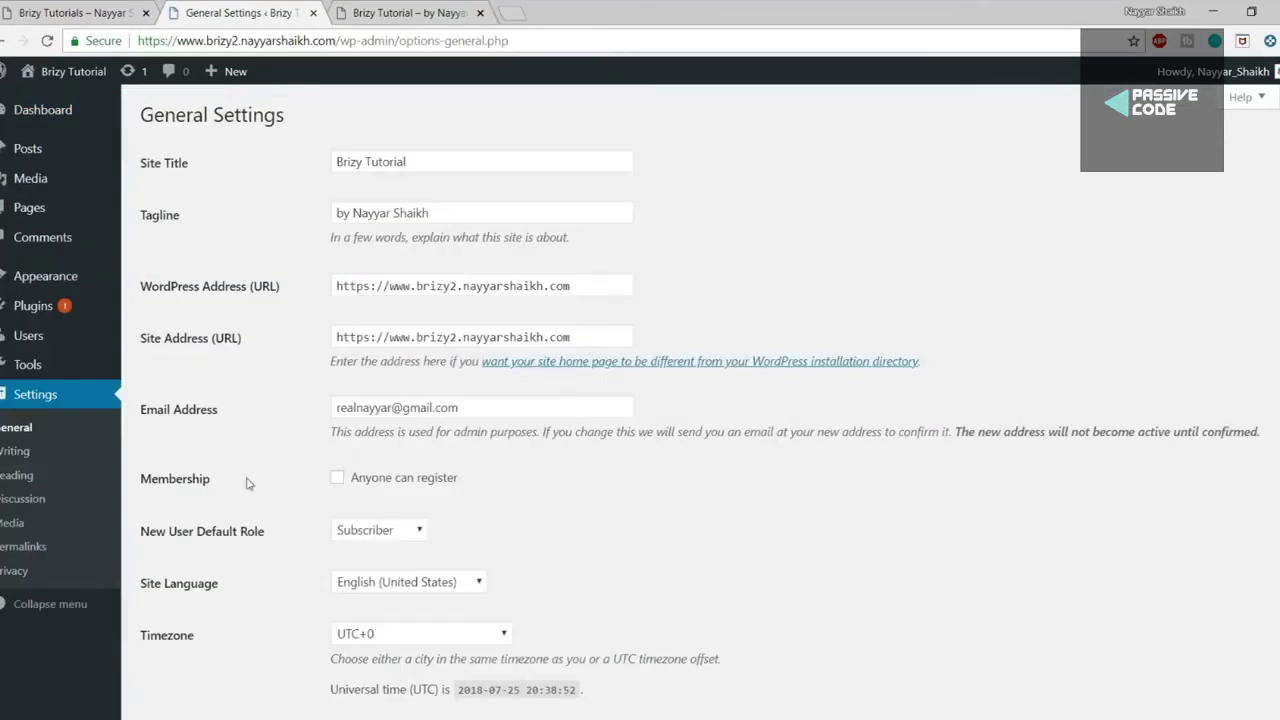
left_click_drag(427, 162, 303, 162)
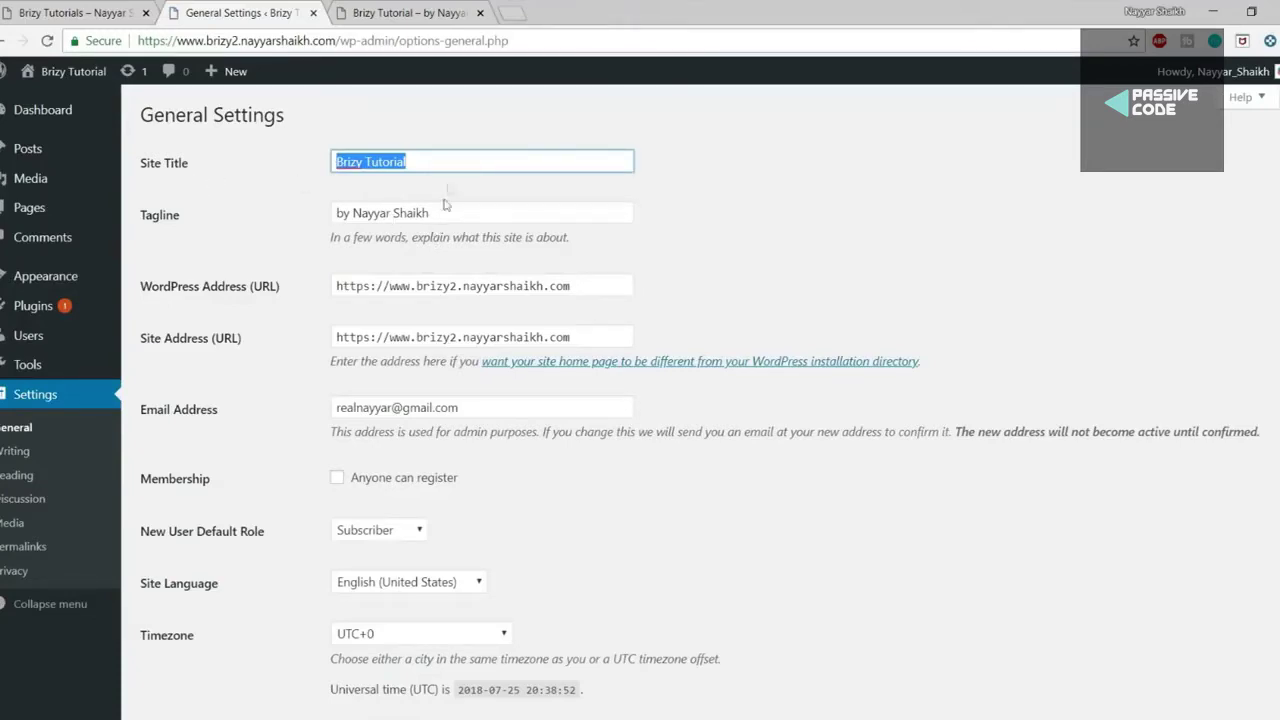
scroll(447, 234, "down", 2)
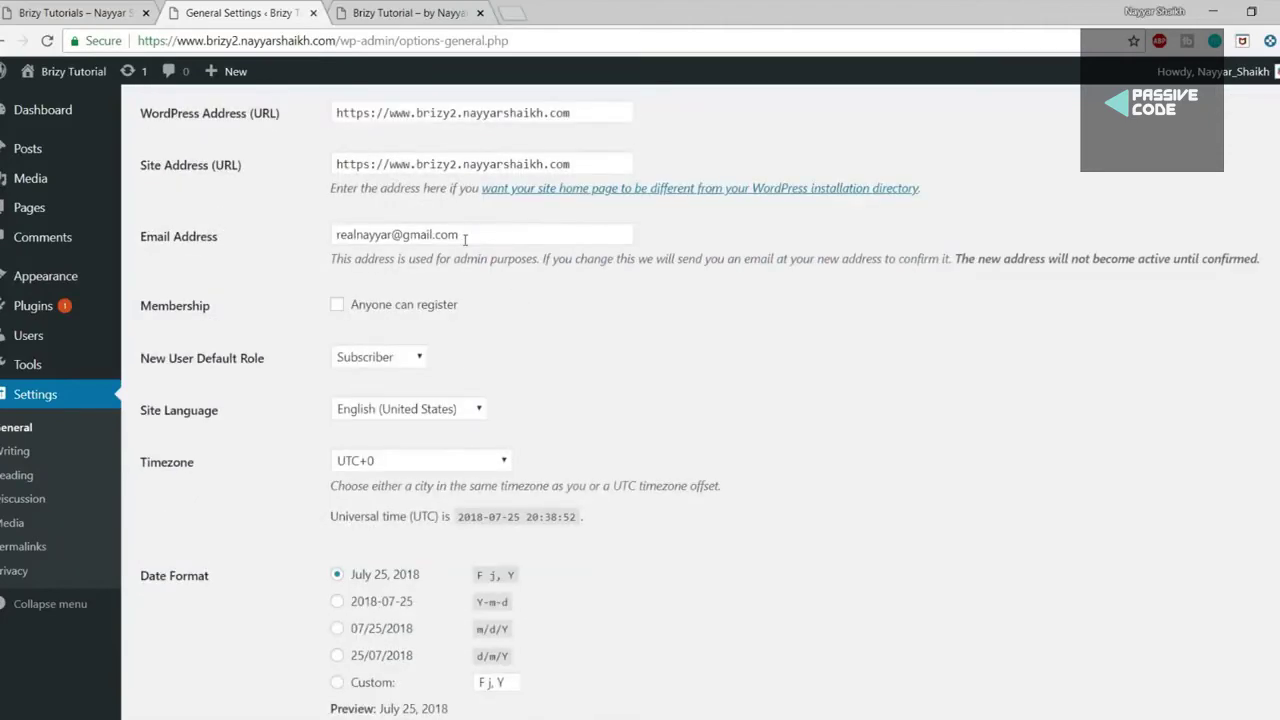
scroll(583, 291, "down", 4)
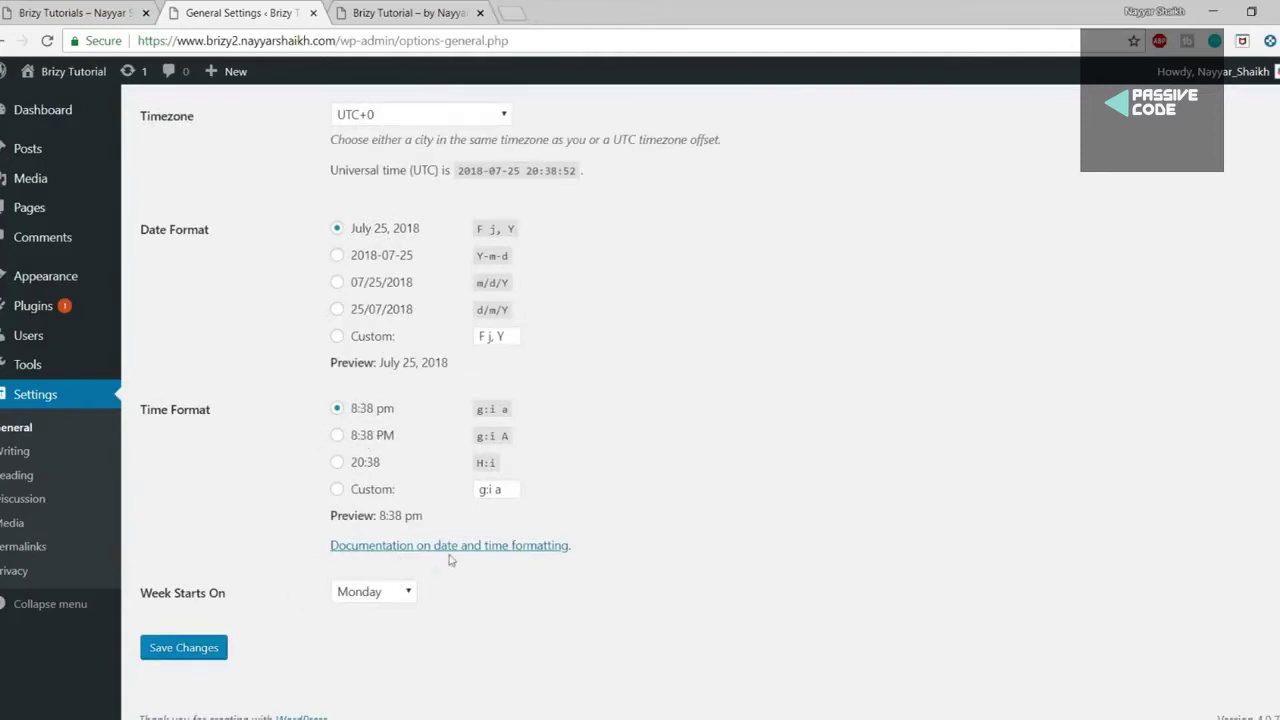
scroll(451, 560, "up", 5)
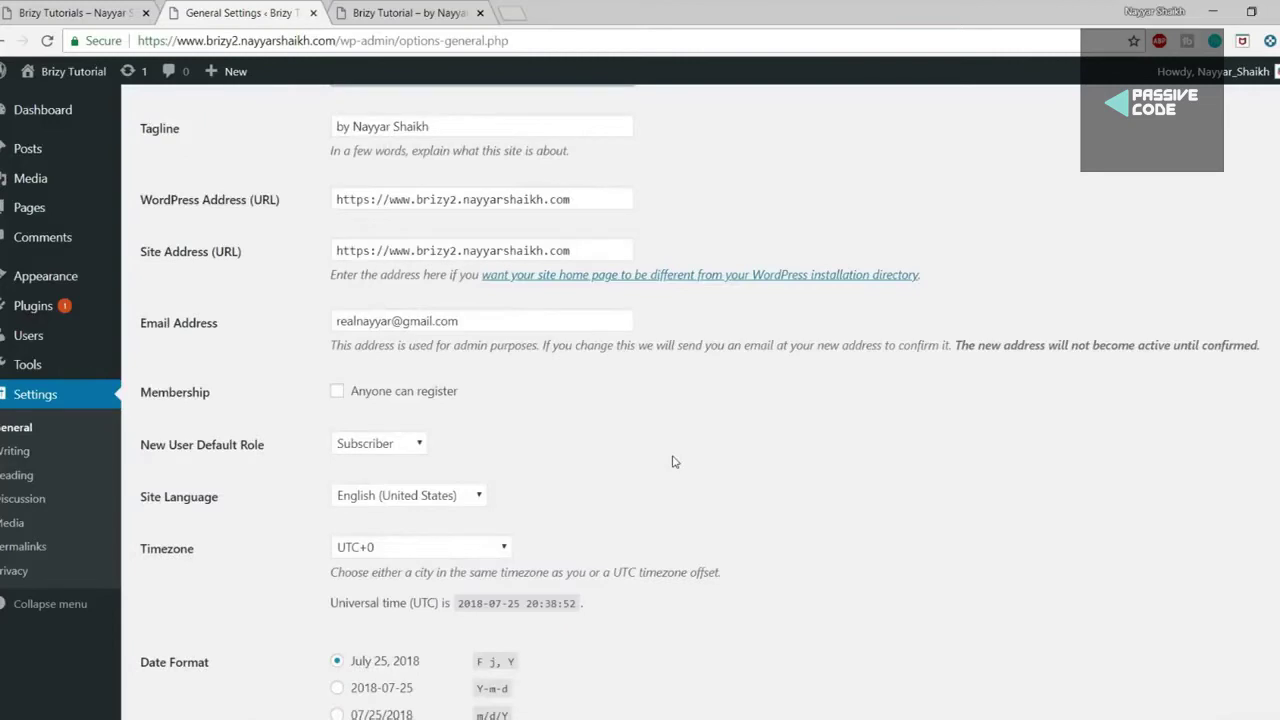
- Save Post name (/%postname%/) as the permalink structure, then go back to the Dashboard
left_click(27, 548)
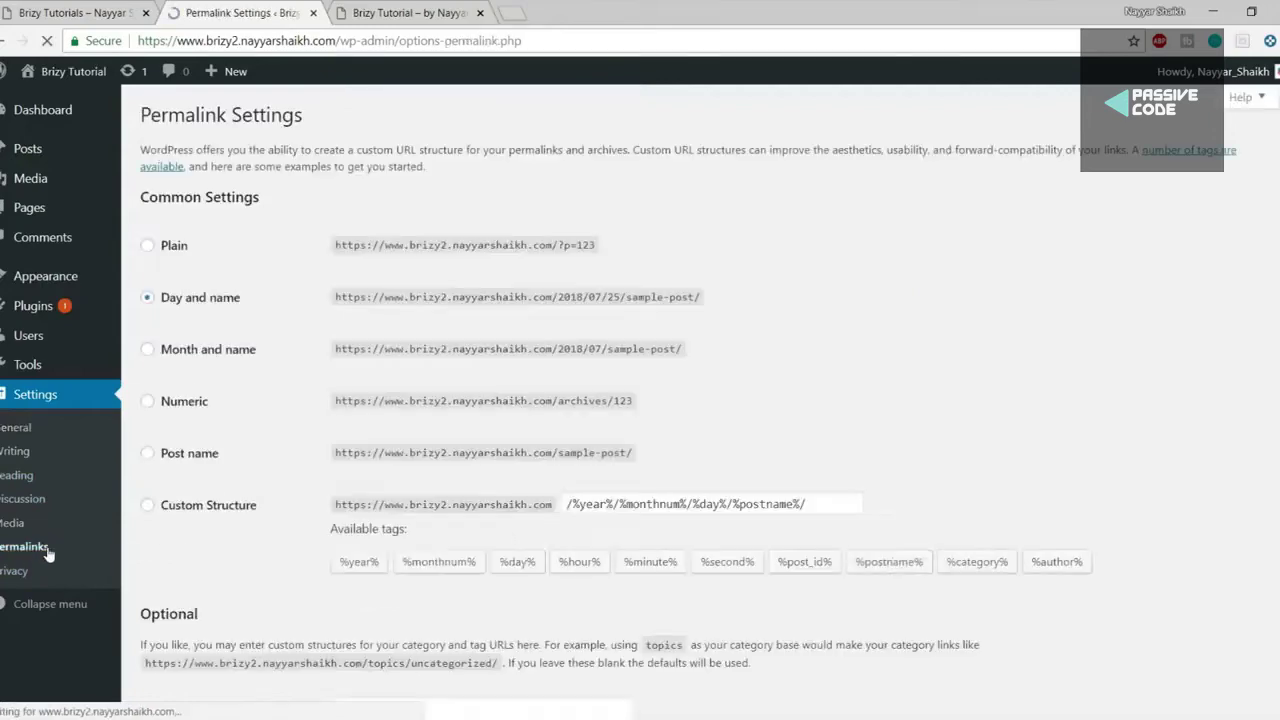
scroll(809, 411, "down", 1)
scroll(405, 300, "up", 1)
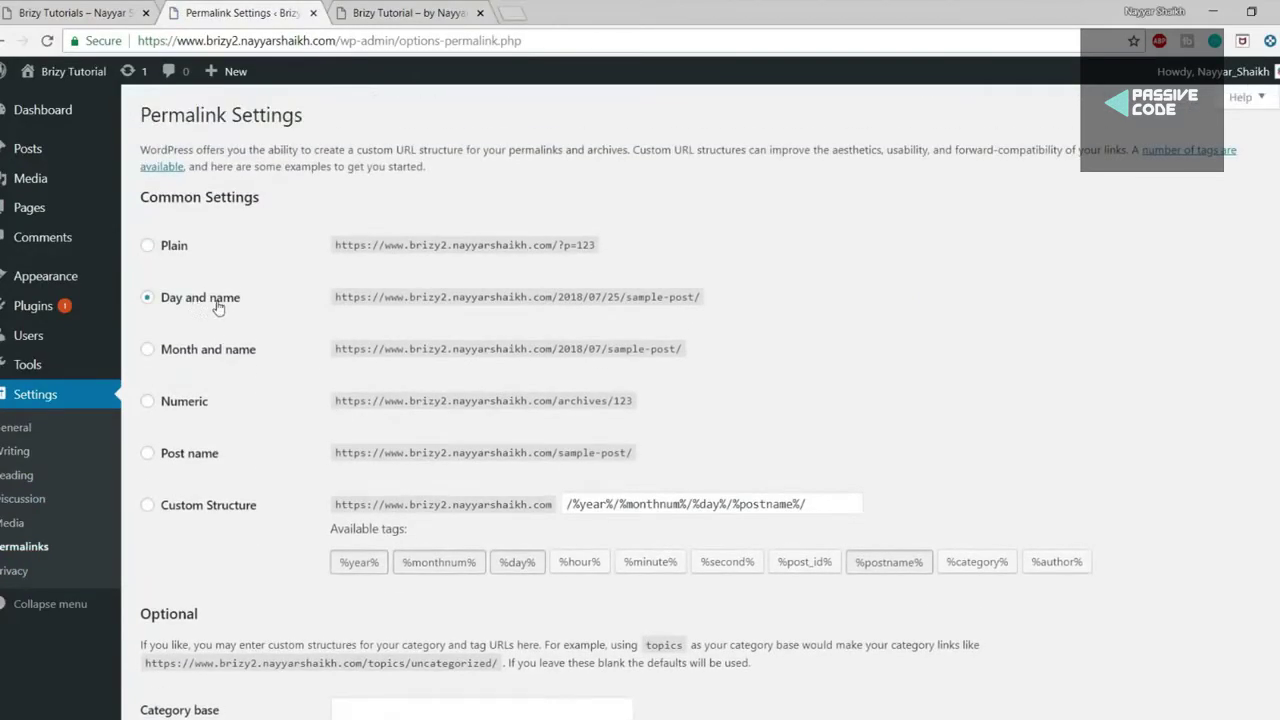
left_click(187, 465)
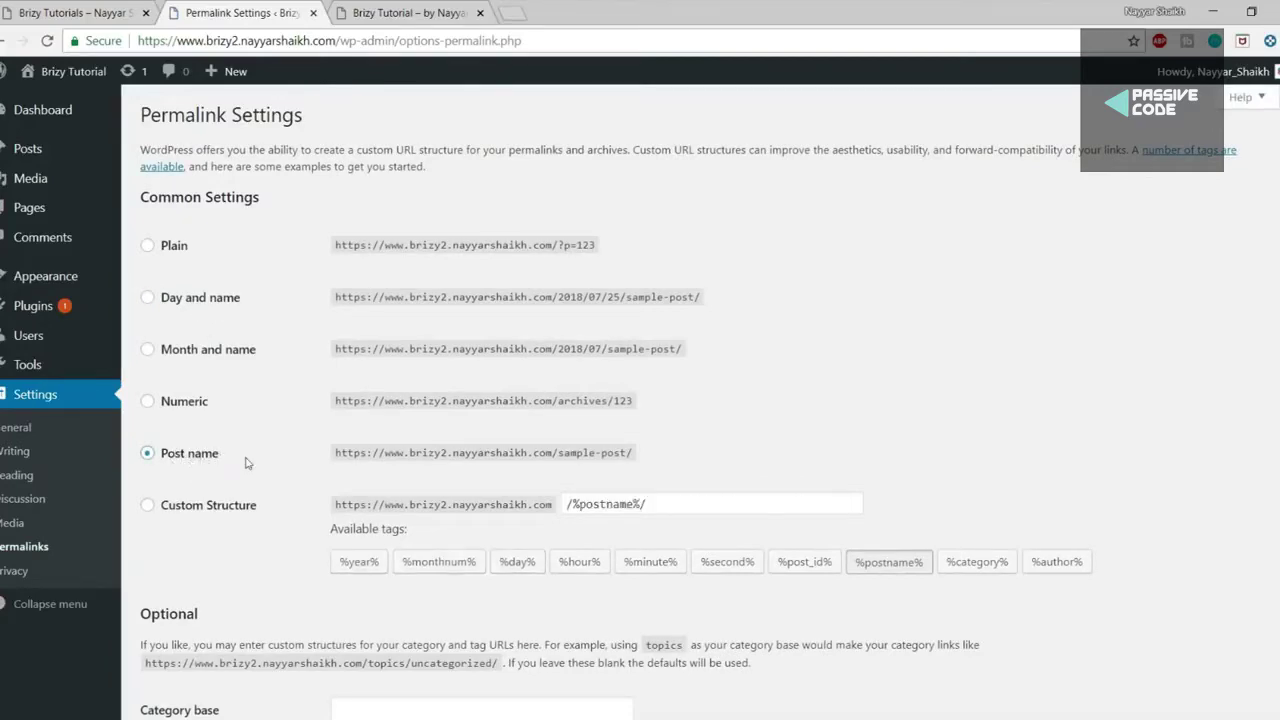
scroll(247, 463, "down", 2)
left_click(190, 636)
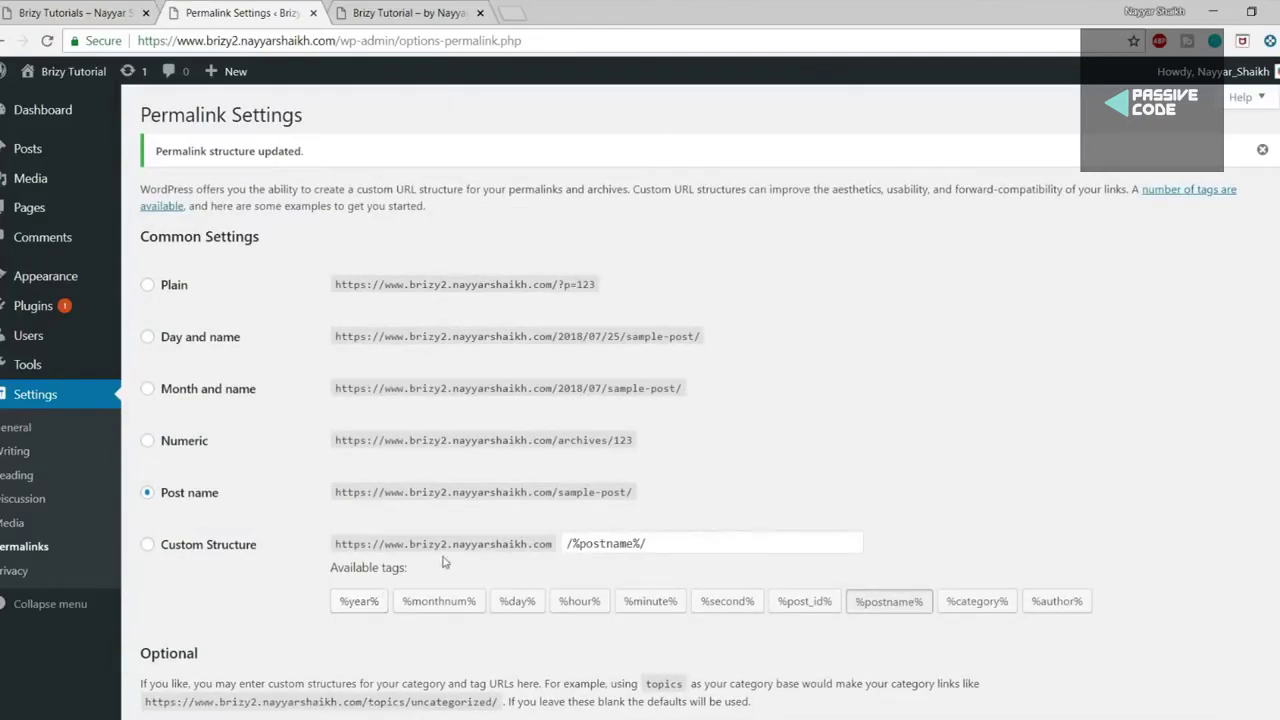
left_click(40, 110)
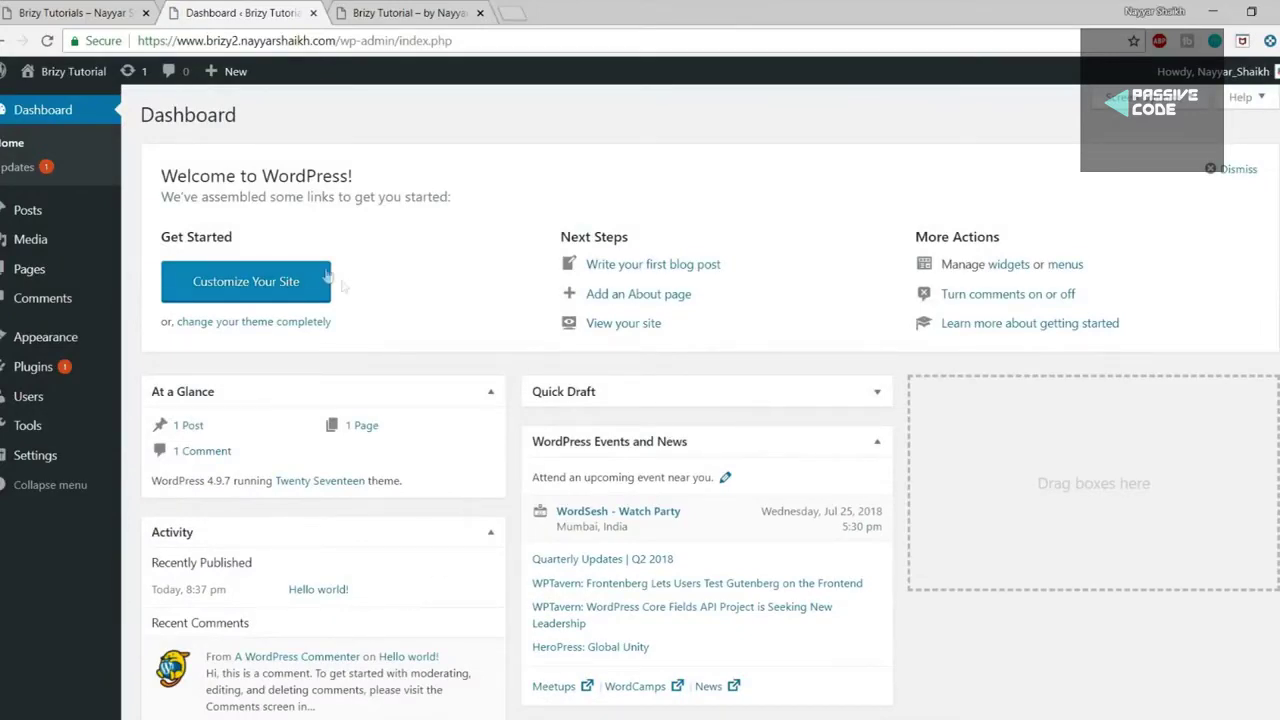
- Go to Appearance > Themes and check the site's front page before returning
mouse_move(56, 320)
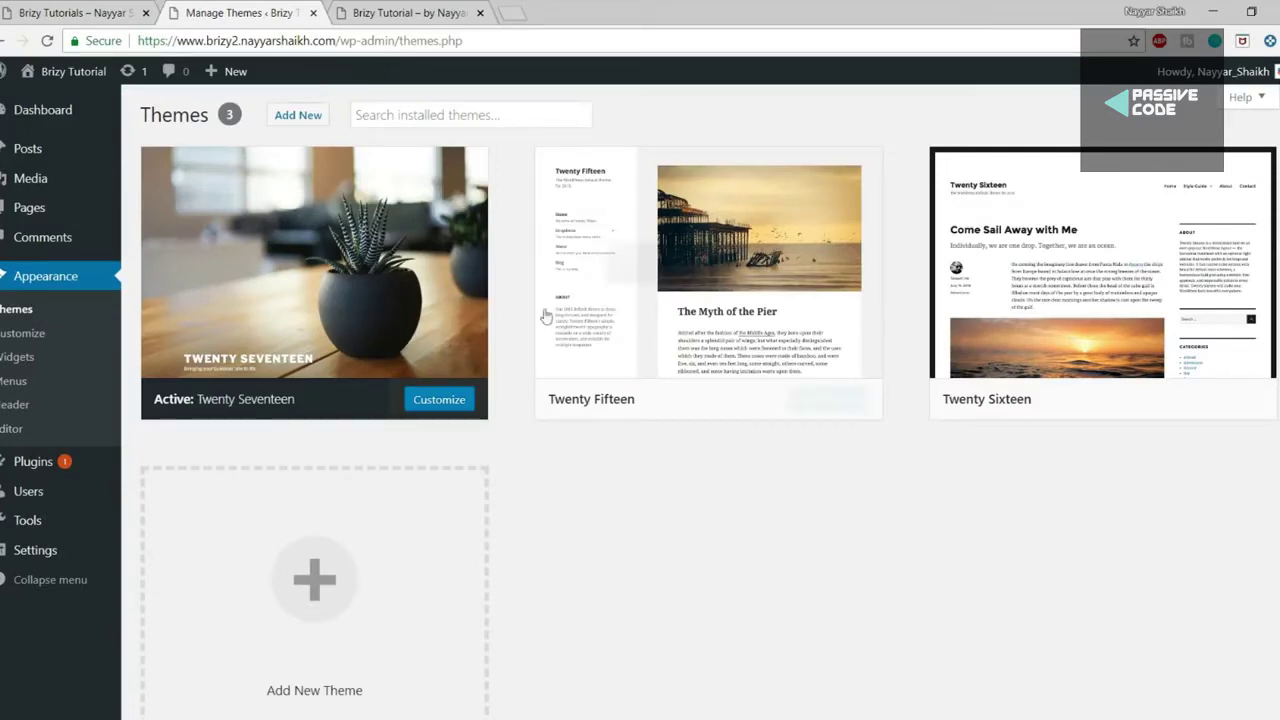
mouse_move(275, 424)
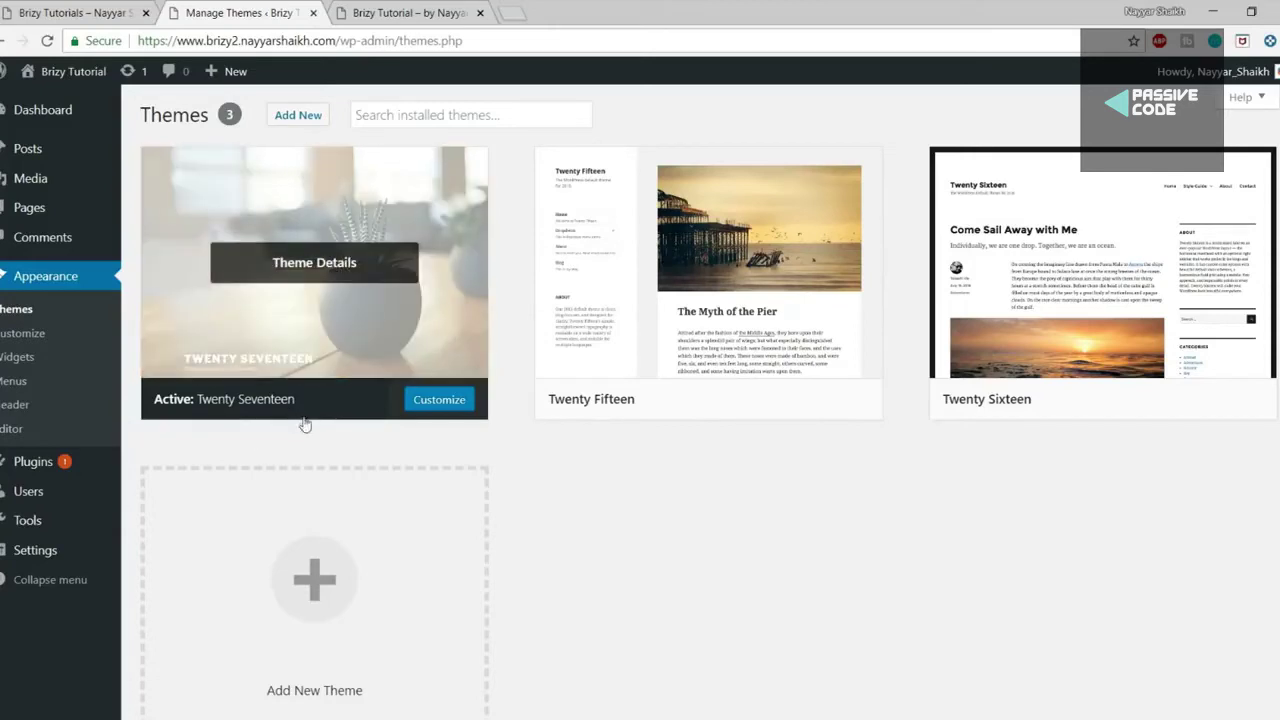
mouse_move(358, 362)
left_click(447, 10)
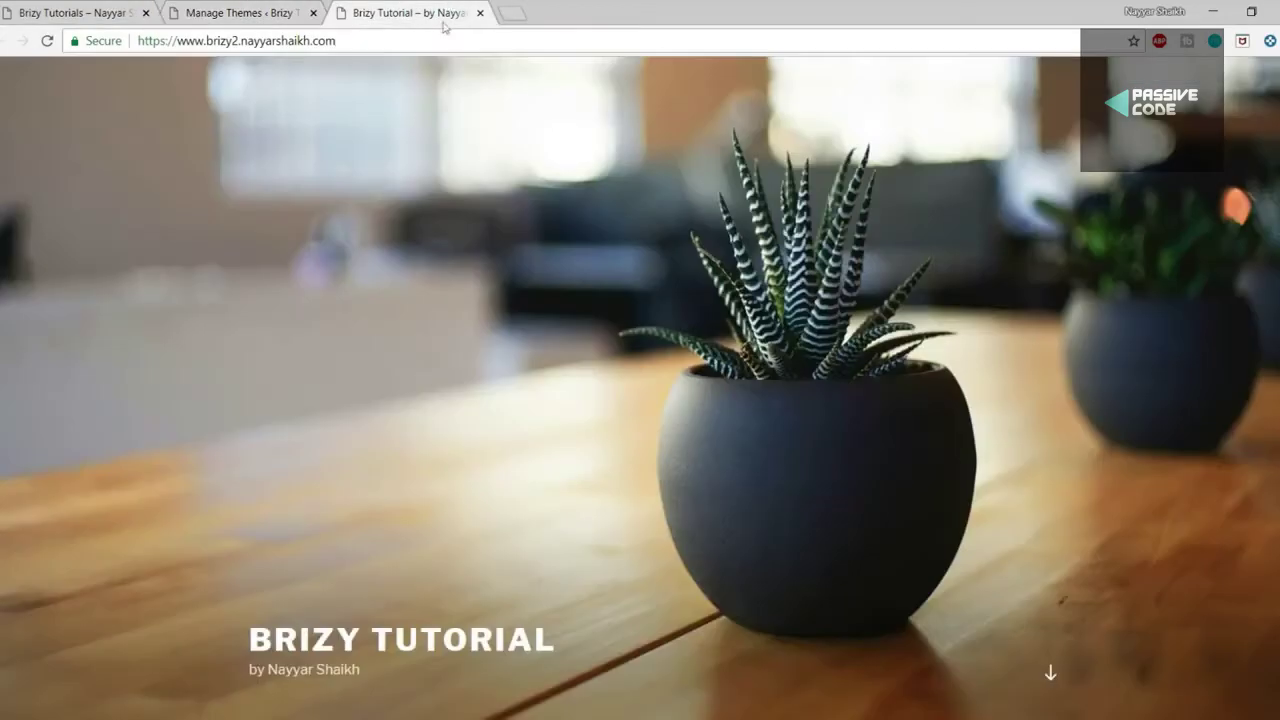
scroll(1006, 427, "down", 3)
scroll(1016, 531, "up", 3)
left_click(240, 12)
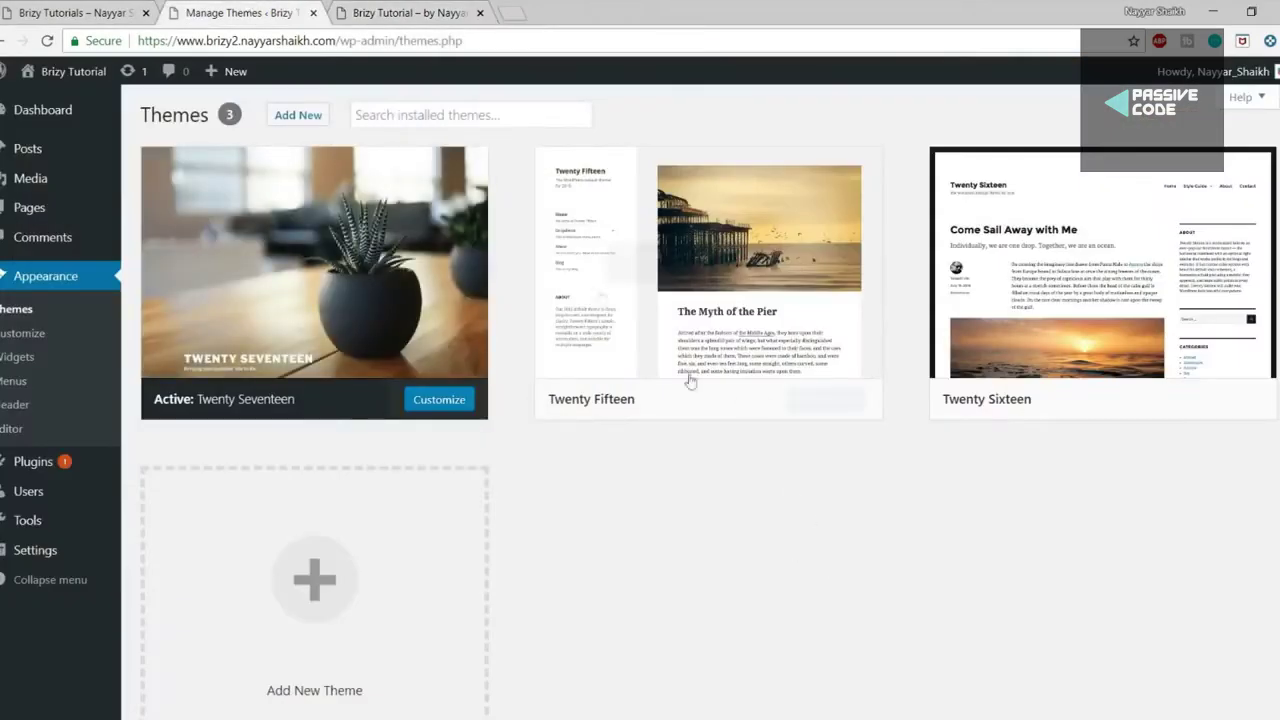
- Delete the Twenty Fifteen and Twenty Sixteen themes from their details views
mouse_move(702, 346)
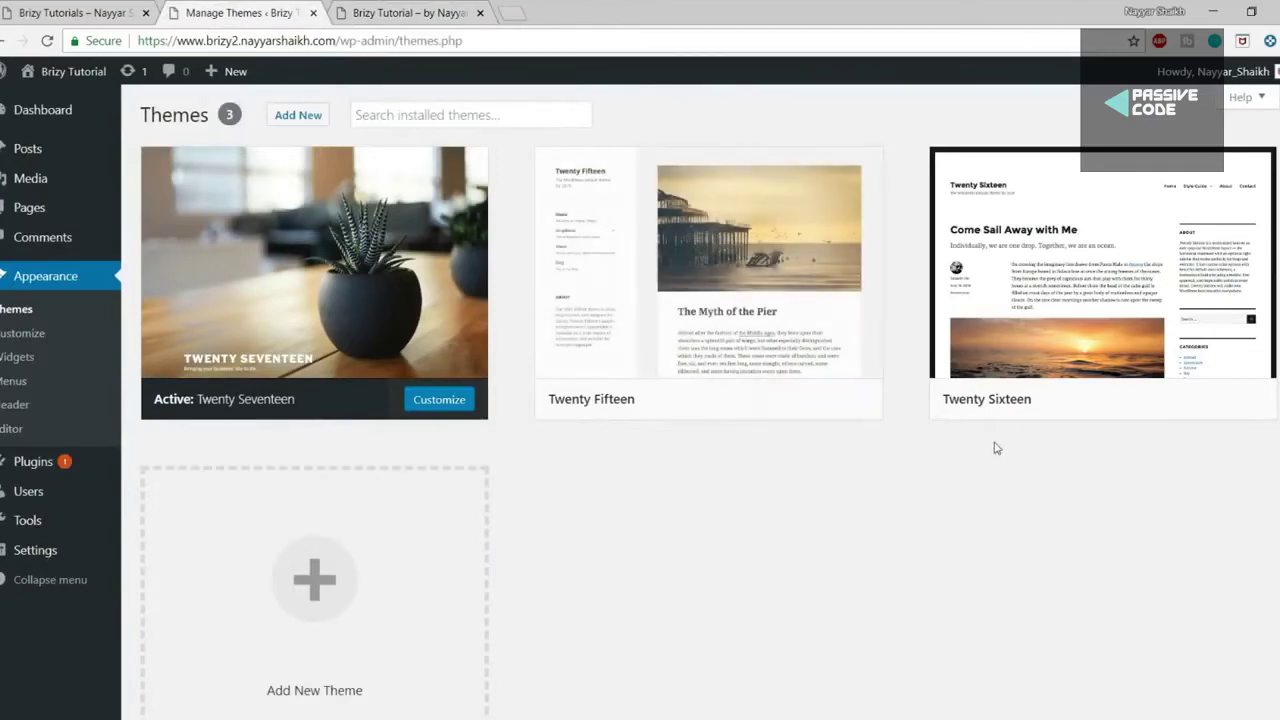
mouse_move(1137, 207)
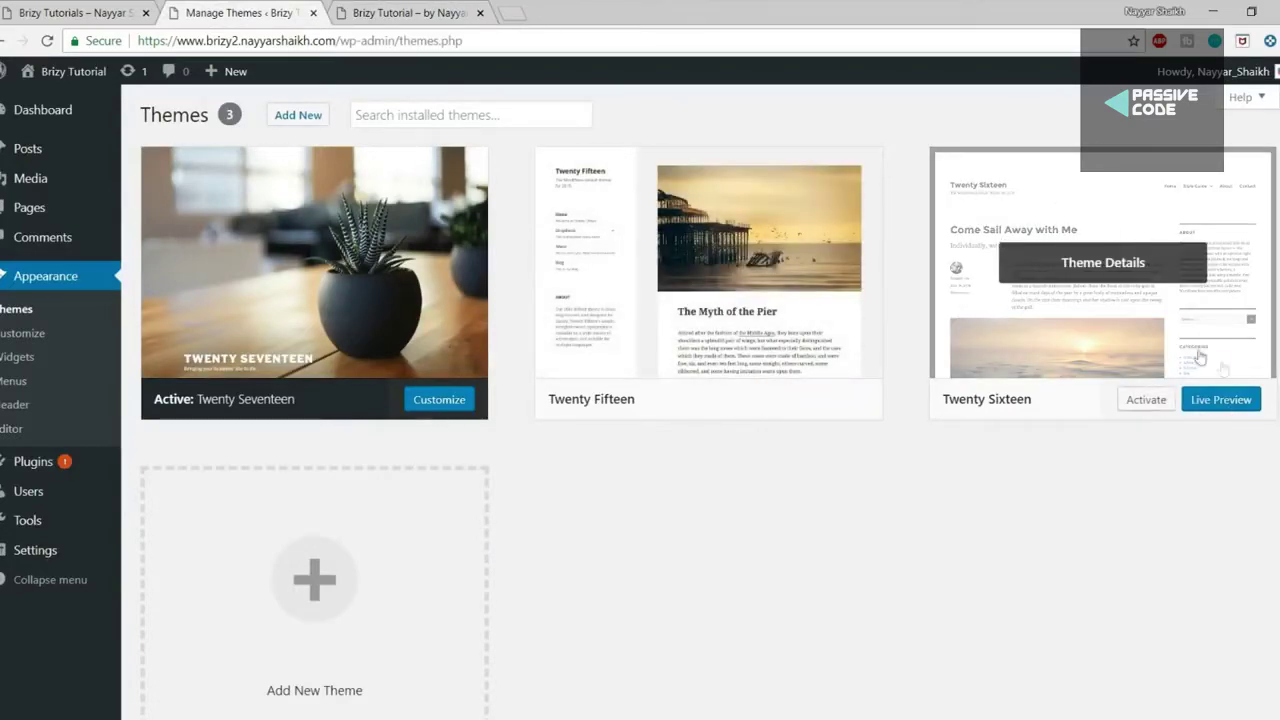
left_click(709, 316)
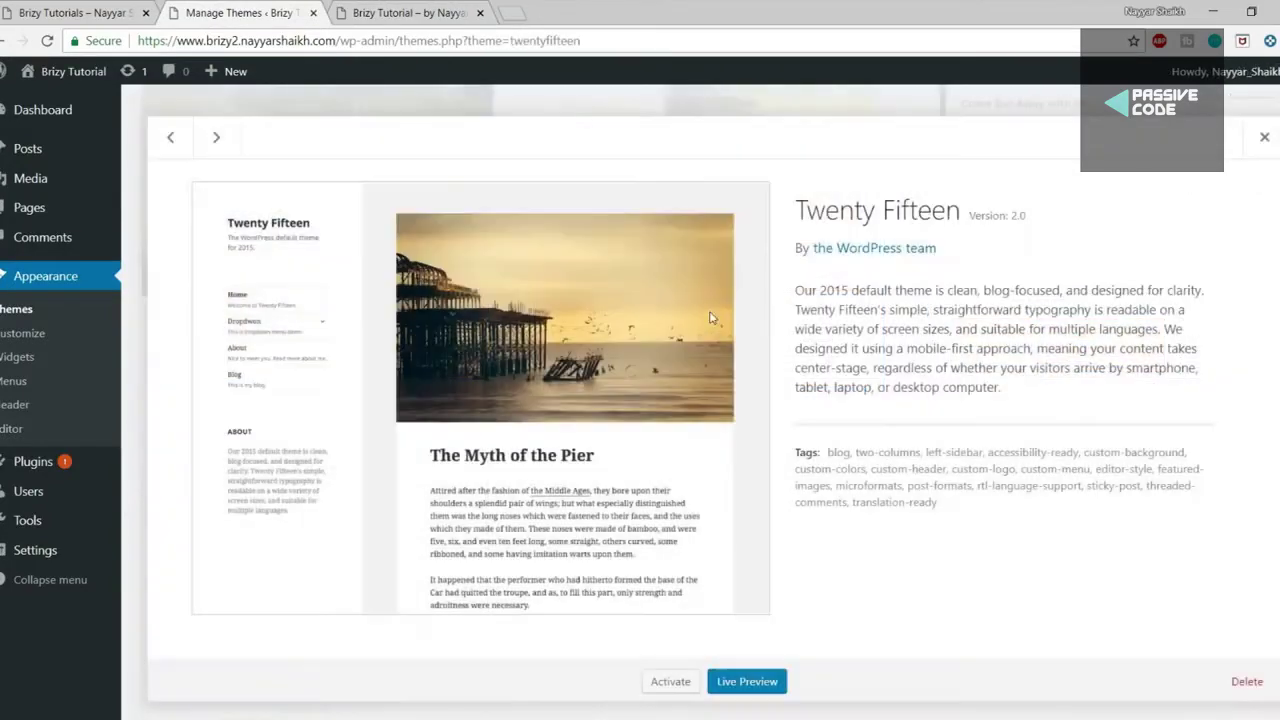
left_click(1247, 681)
left_click(733, 173)
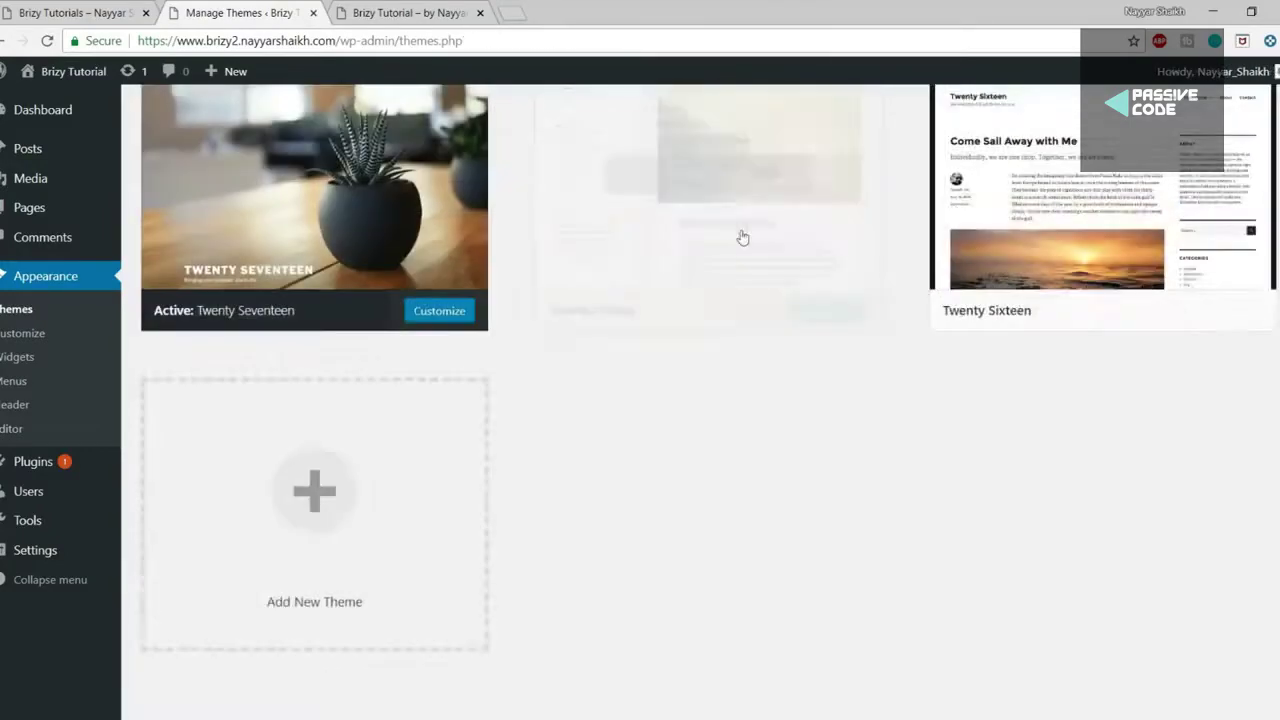
left_click(736, 245)
left_click(1247, 681)
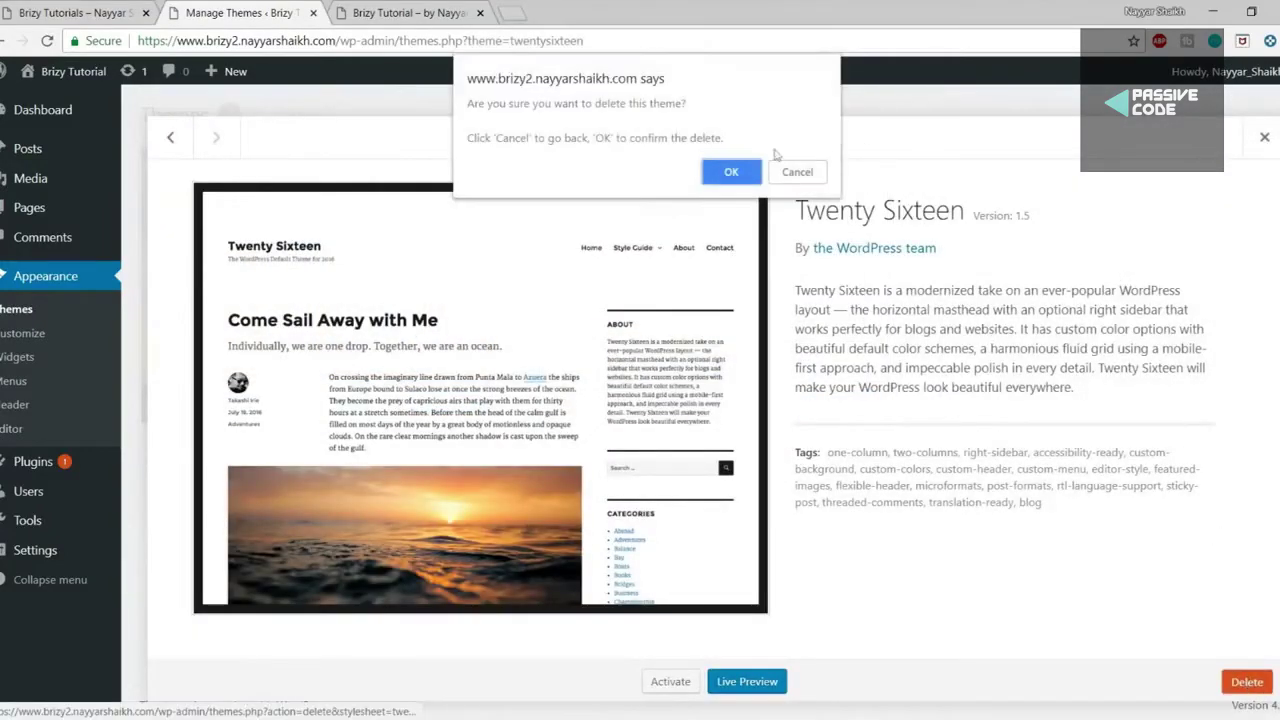
left_click(710, 173)
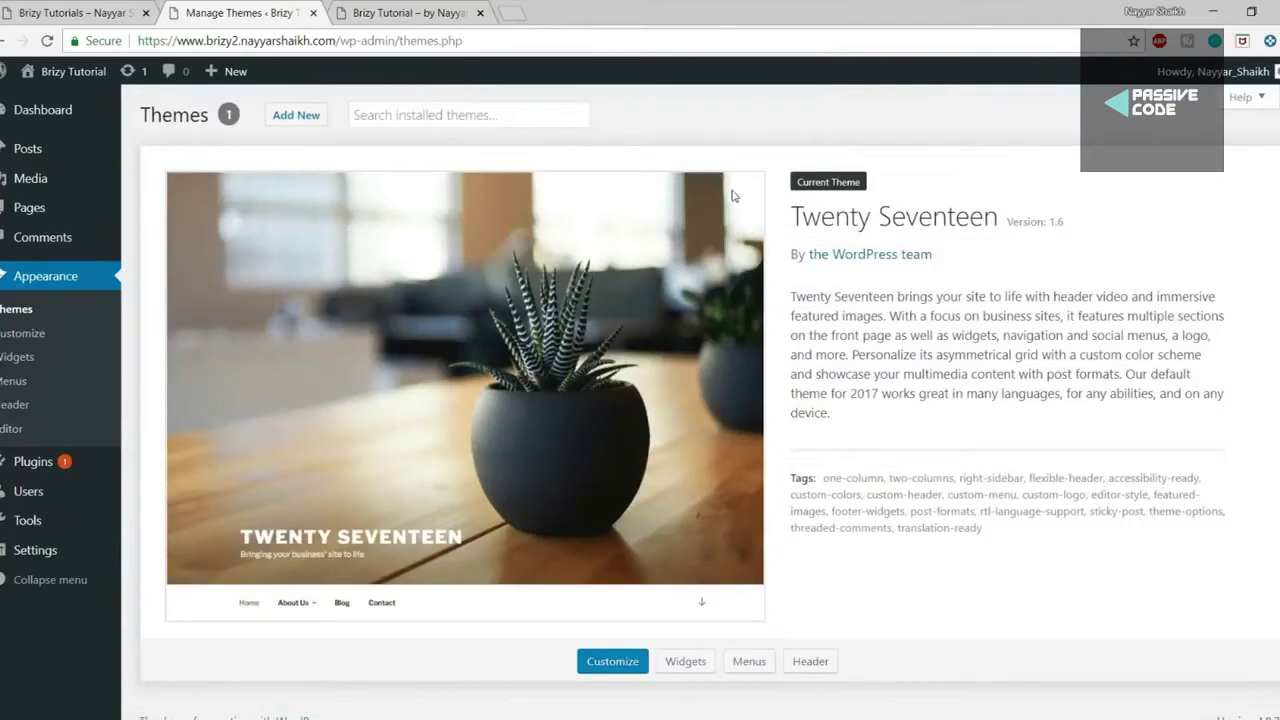
- Open the Add New Themes page and browse the listed themes
left_click(296, 114)
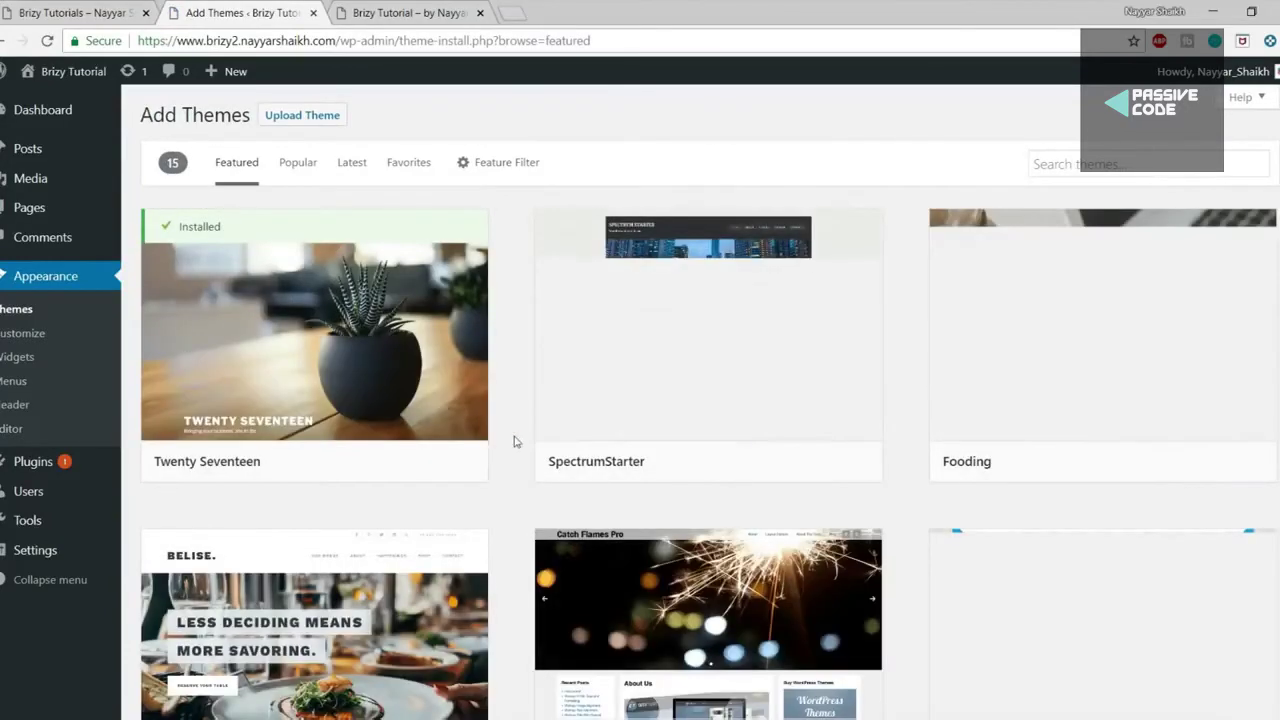
scroll(817, 500, "down", 2)
scroll(817, 500, "up", 2)
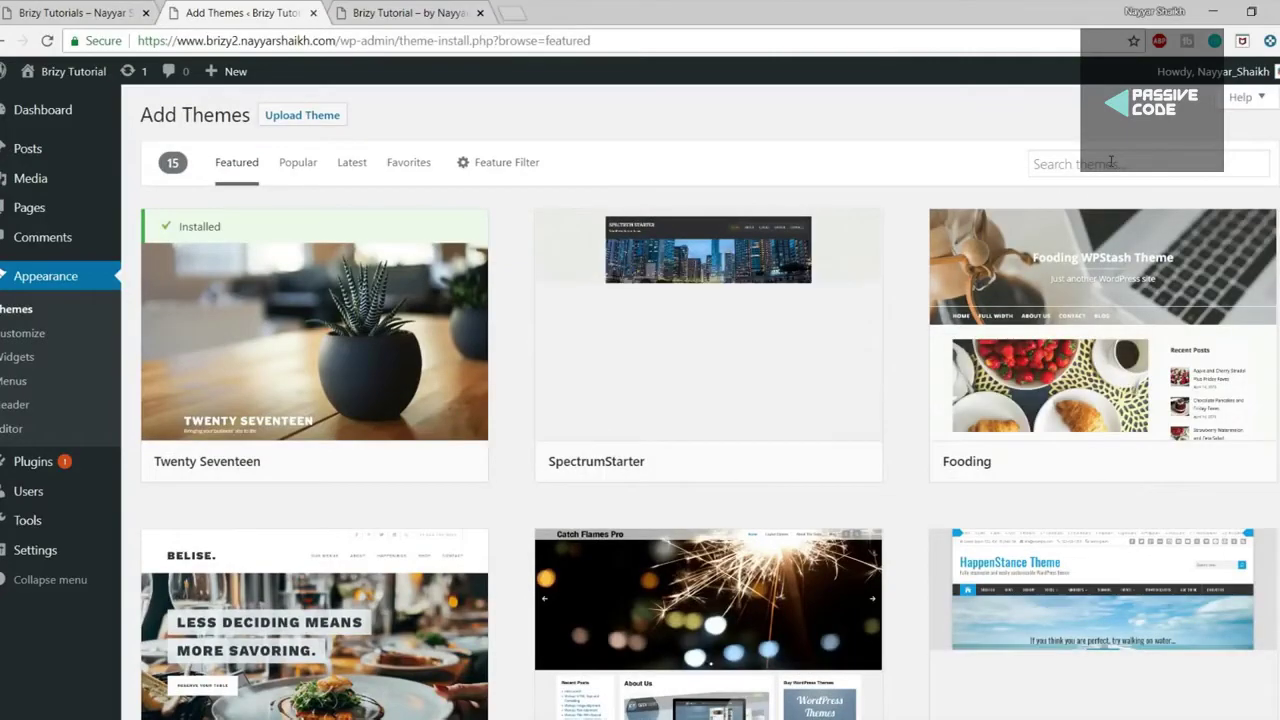
scroll(972, 401, "down", 2)
scroll(972, 401, "down", 5)
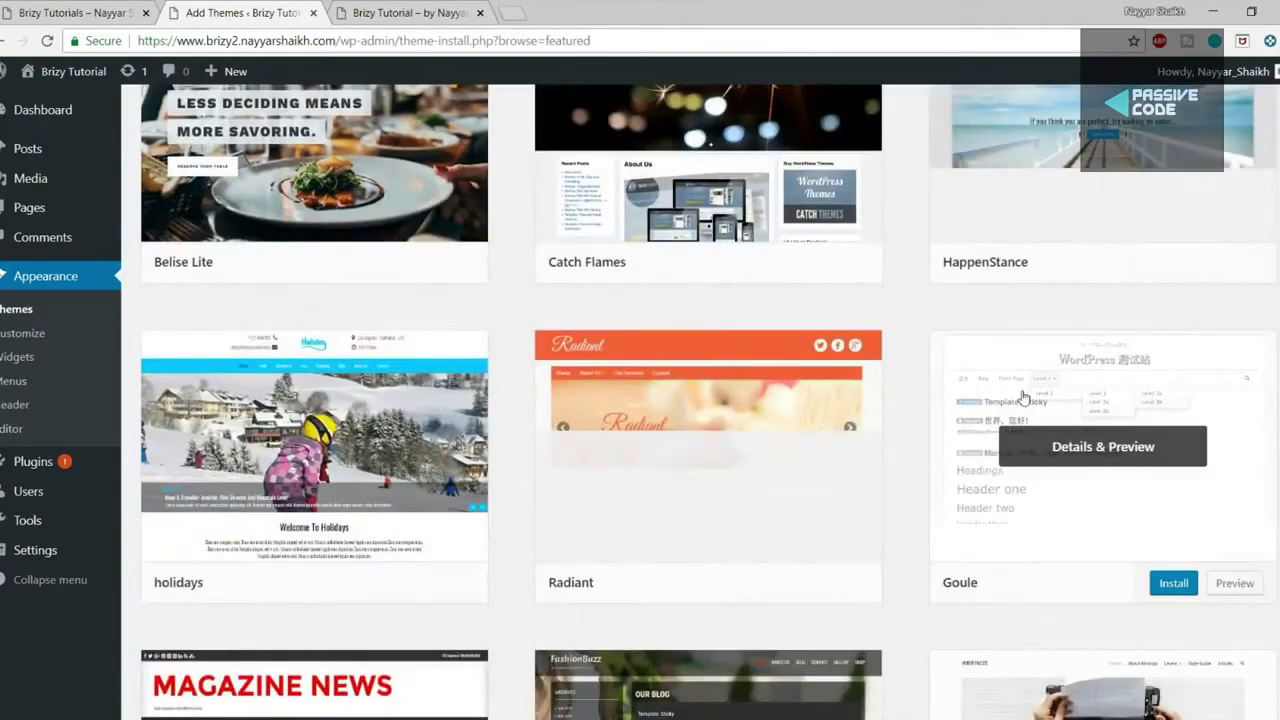
scroll(990, 400, "up", 7)
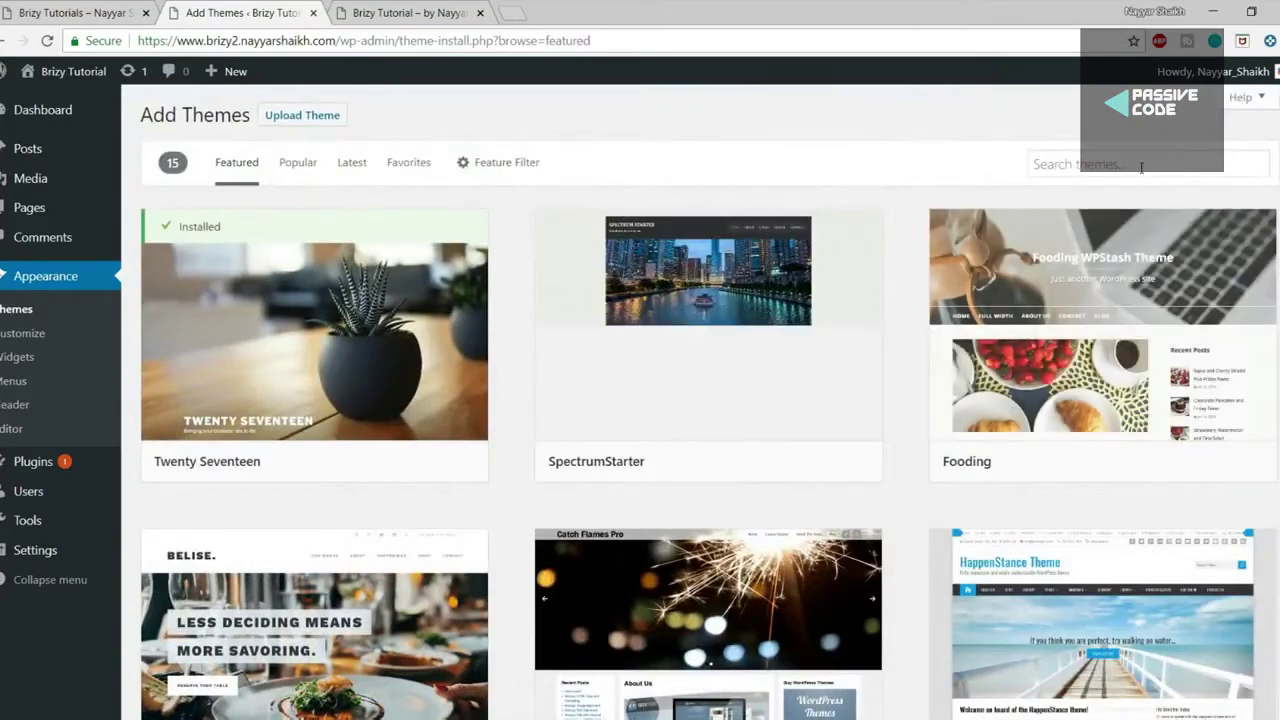
- Search the theme directory for 'oceanwp', then install and activate OceanWP
left_click(1141, 167)
type("c")
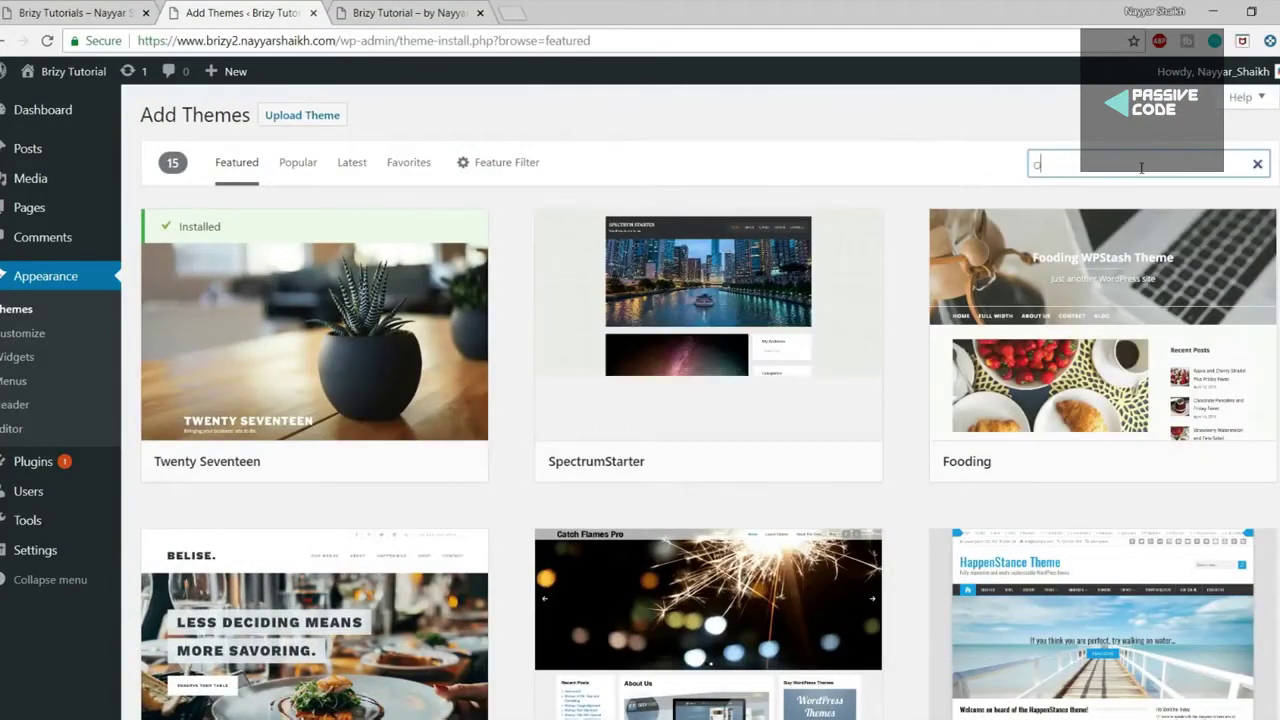
type("eanwp")
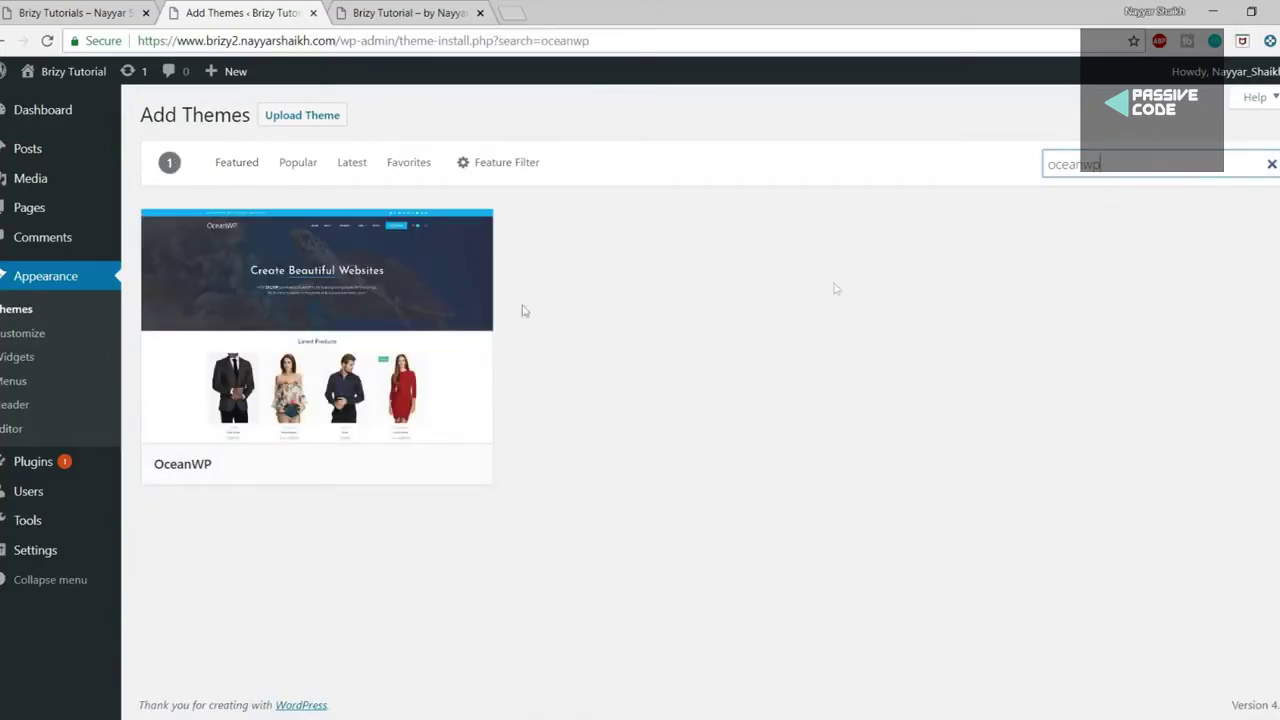
mouse_move(432, 388)
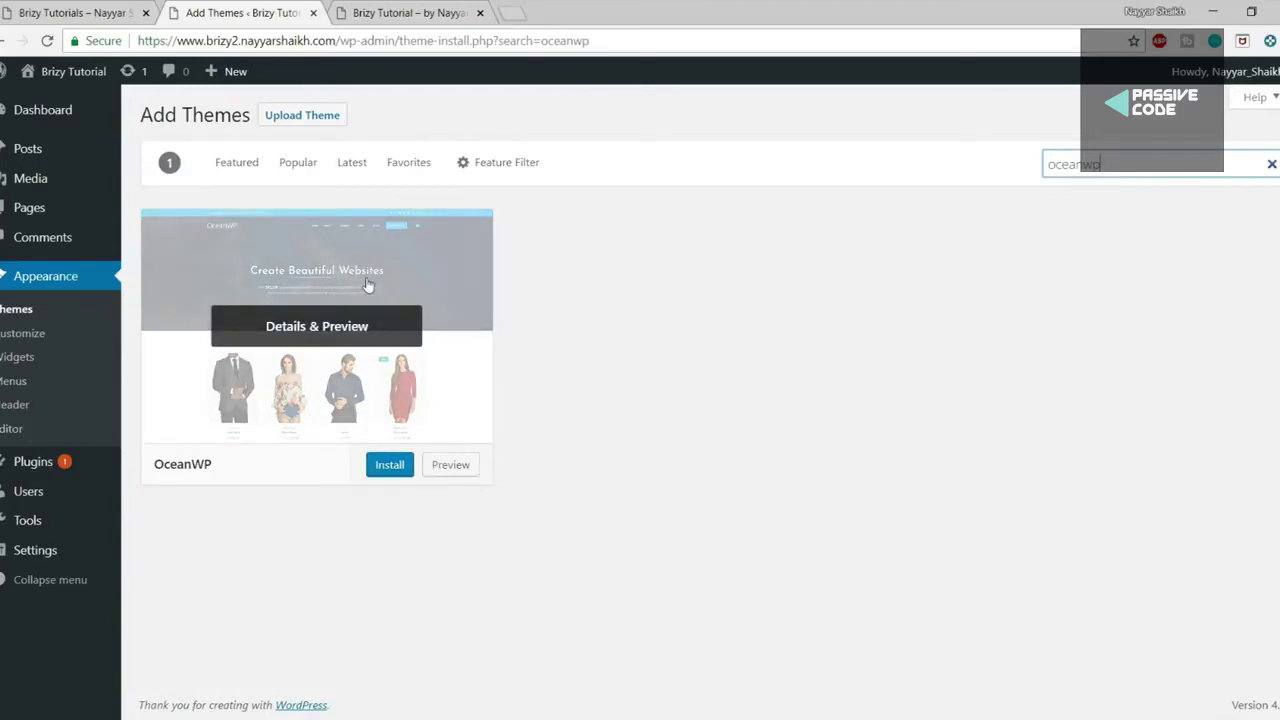
left_click(384, 475)
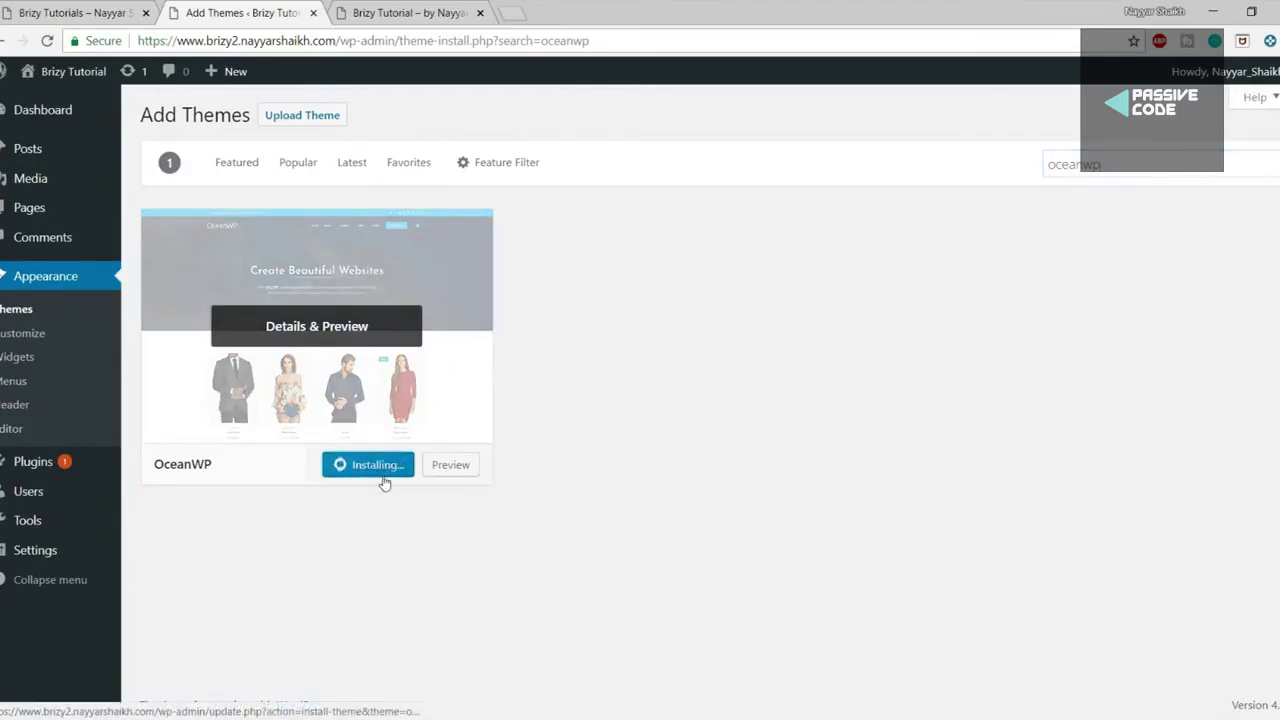
left_click(362, 470)
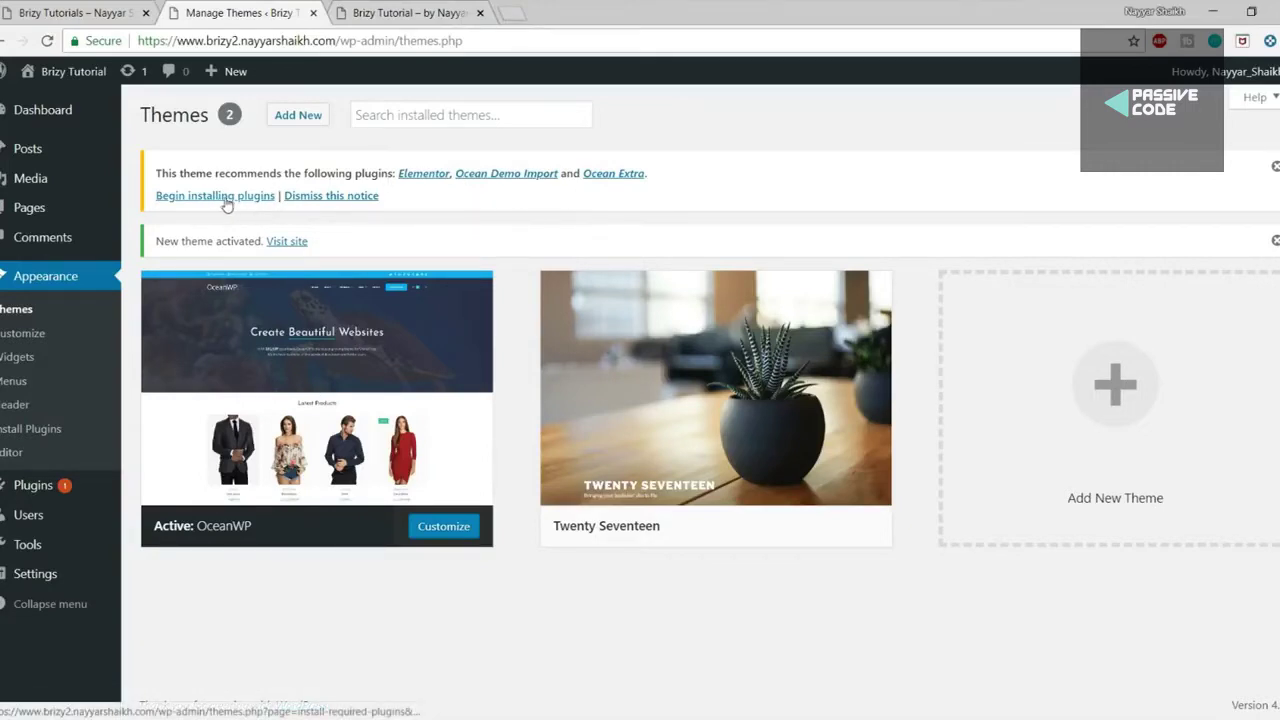
- Bulk-install and activate Ocean Demo Import and Ocean Extra without Elementor, then return to the Dashboard
left_click(226, 197)
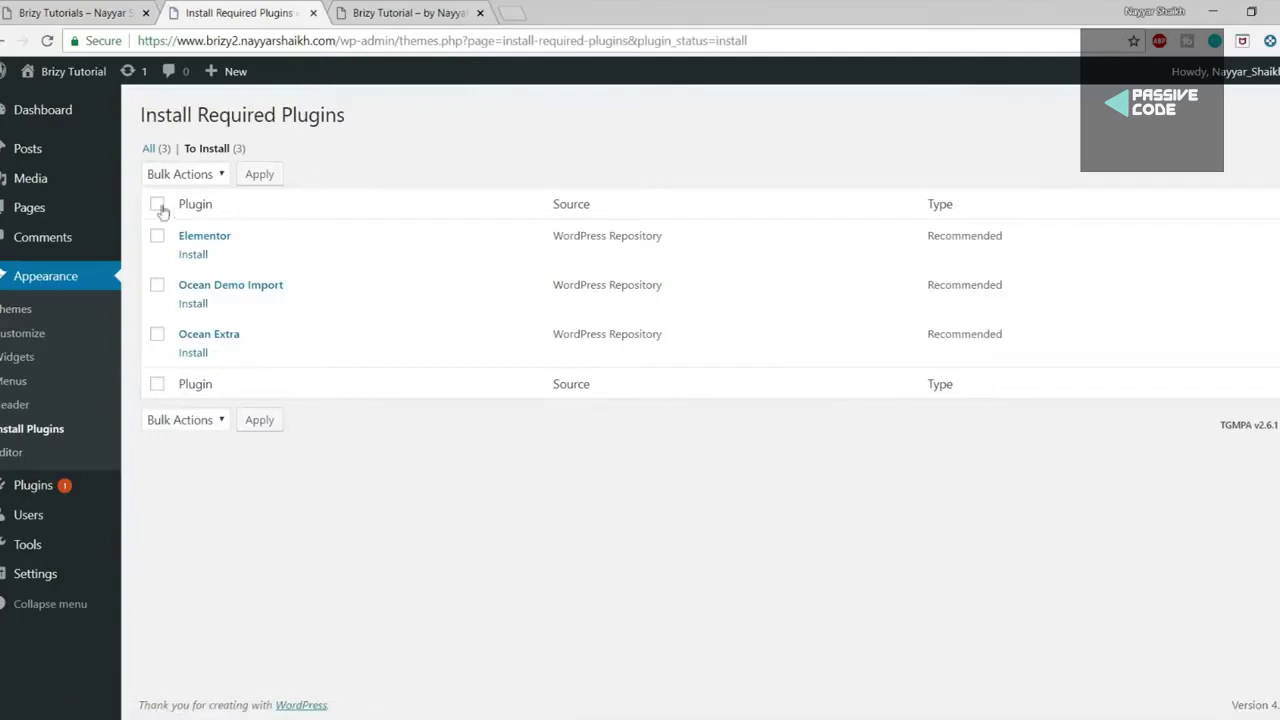
left_click(157, 205)
left_click(157, 240)
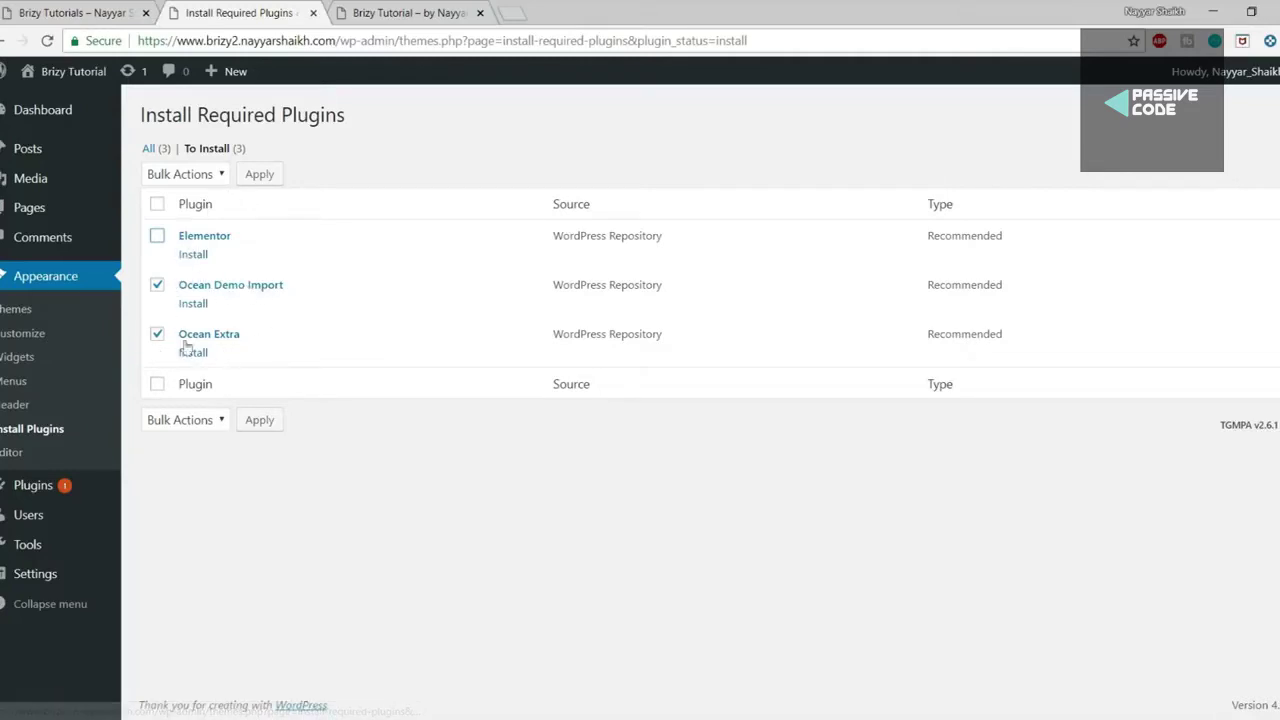
left_click(206, 180)
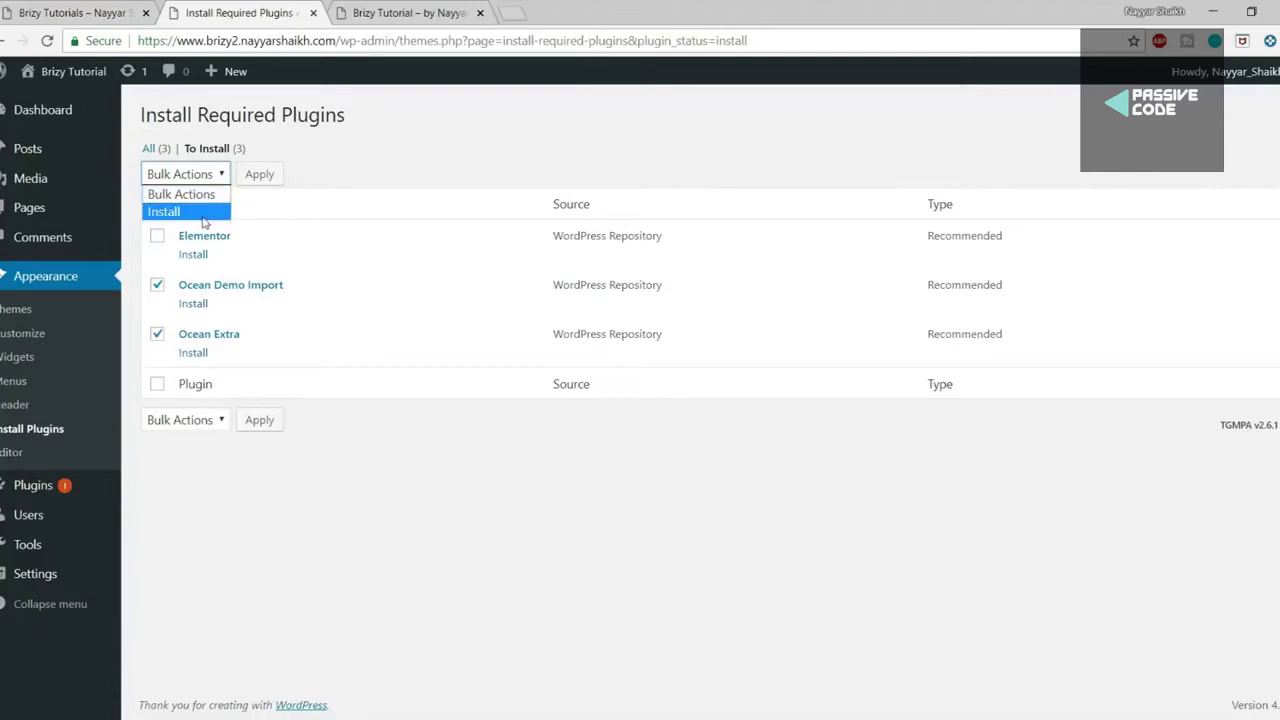
left_click(203, 216)
left_click(277, 176)
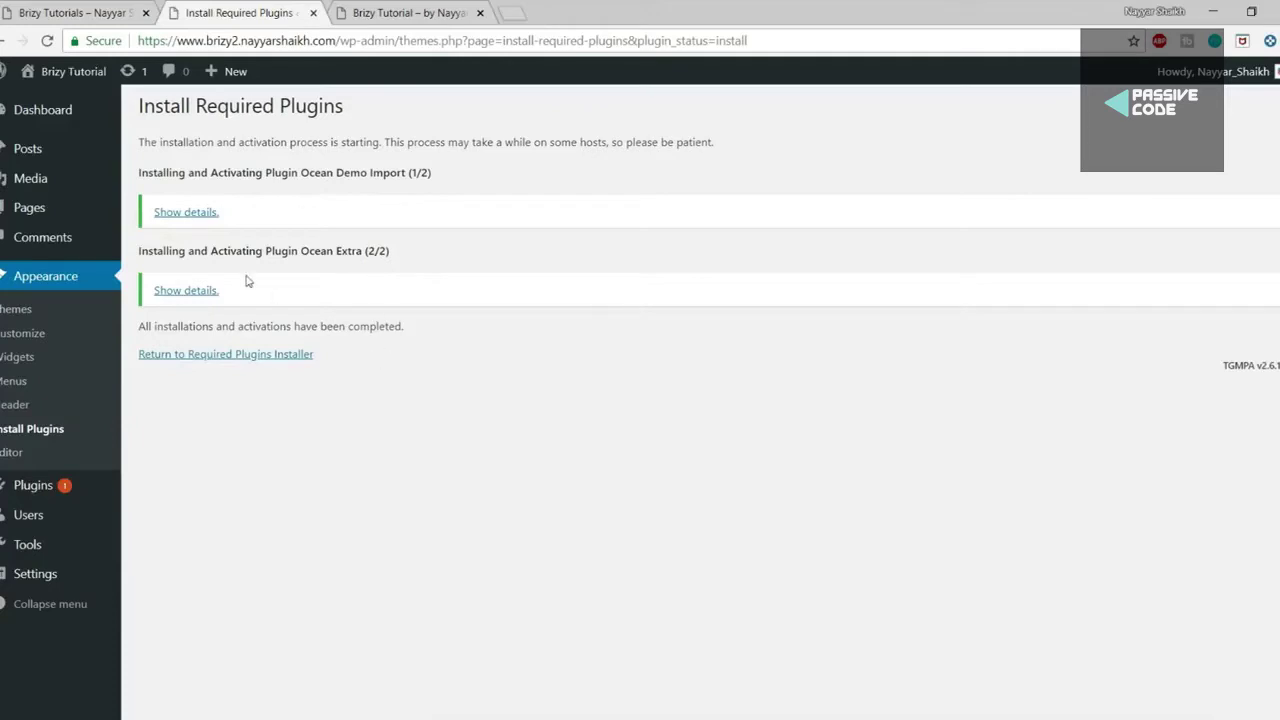
left_click(52, 127)
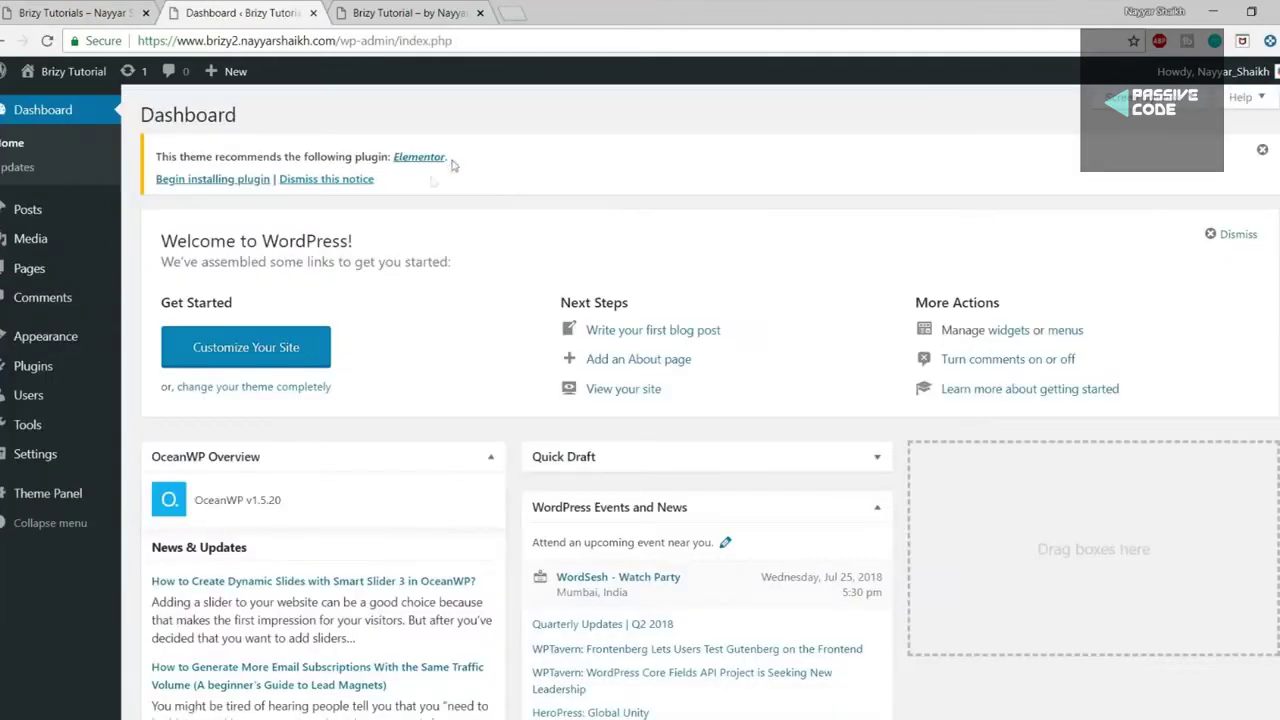
- Dismiss the Elementor recommendation notice and go to the Installed Plugins list
left_click(353, 186)
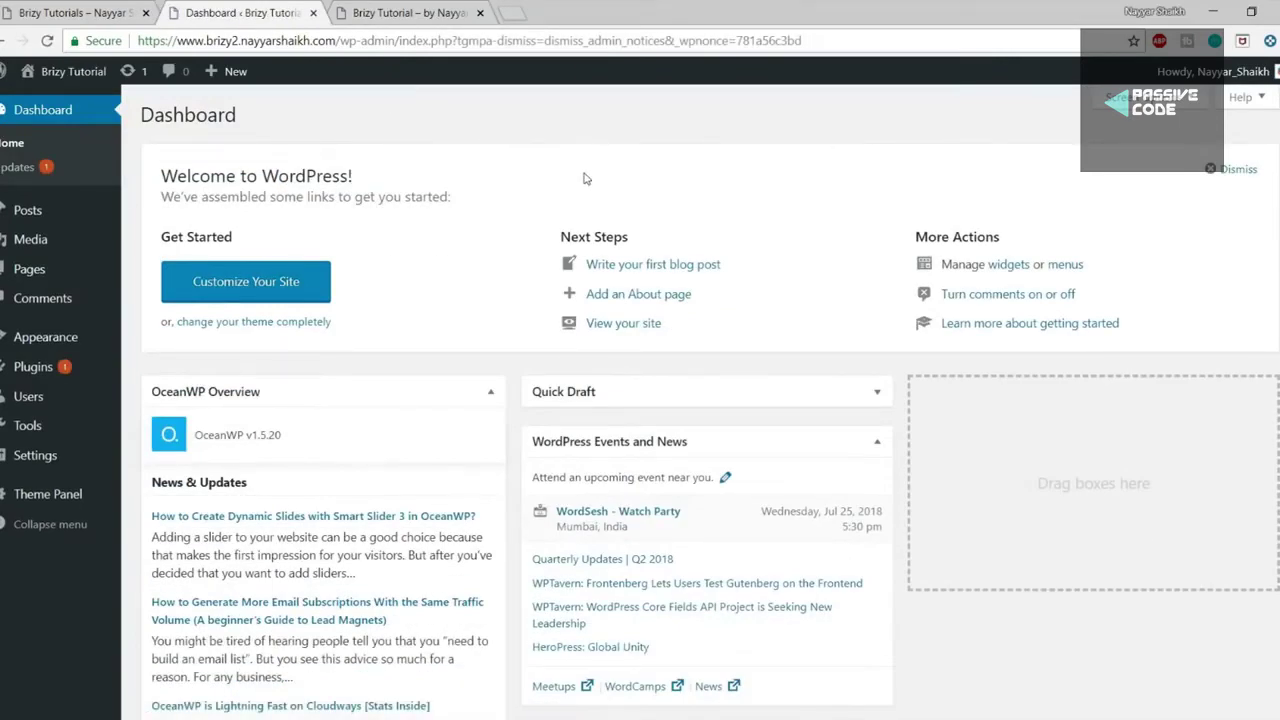
left_click(37, 369)
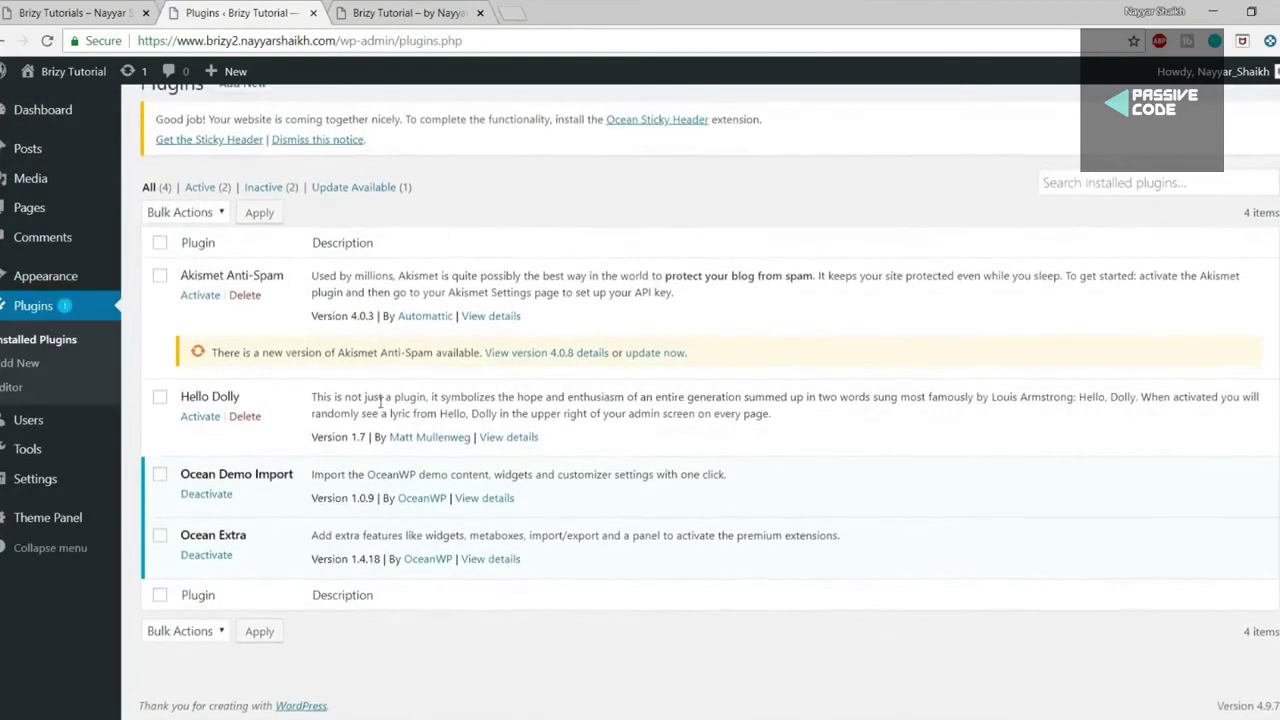
scroll(380, 402, "up", 1)
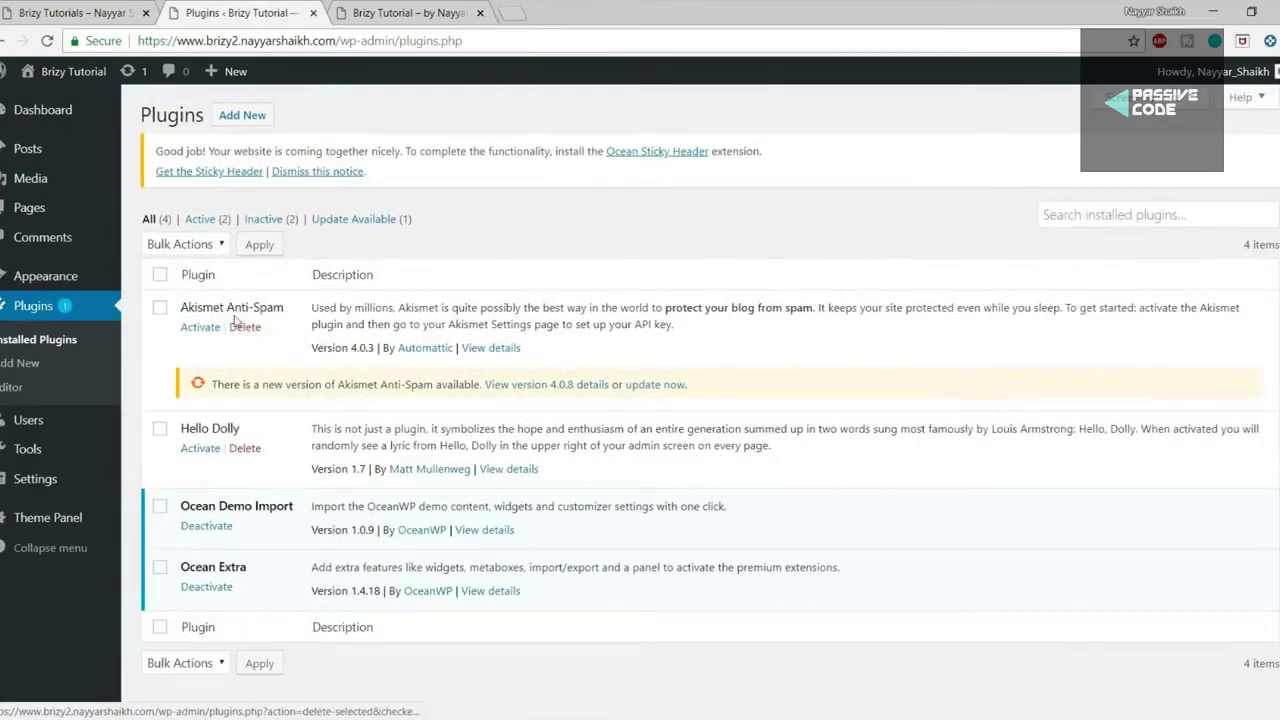
left_click_drag(180, 307, 283, 307)
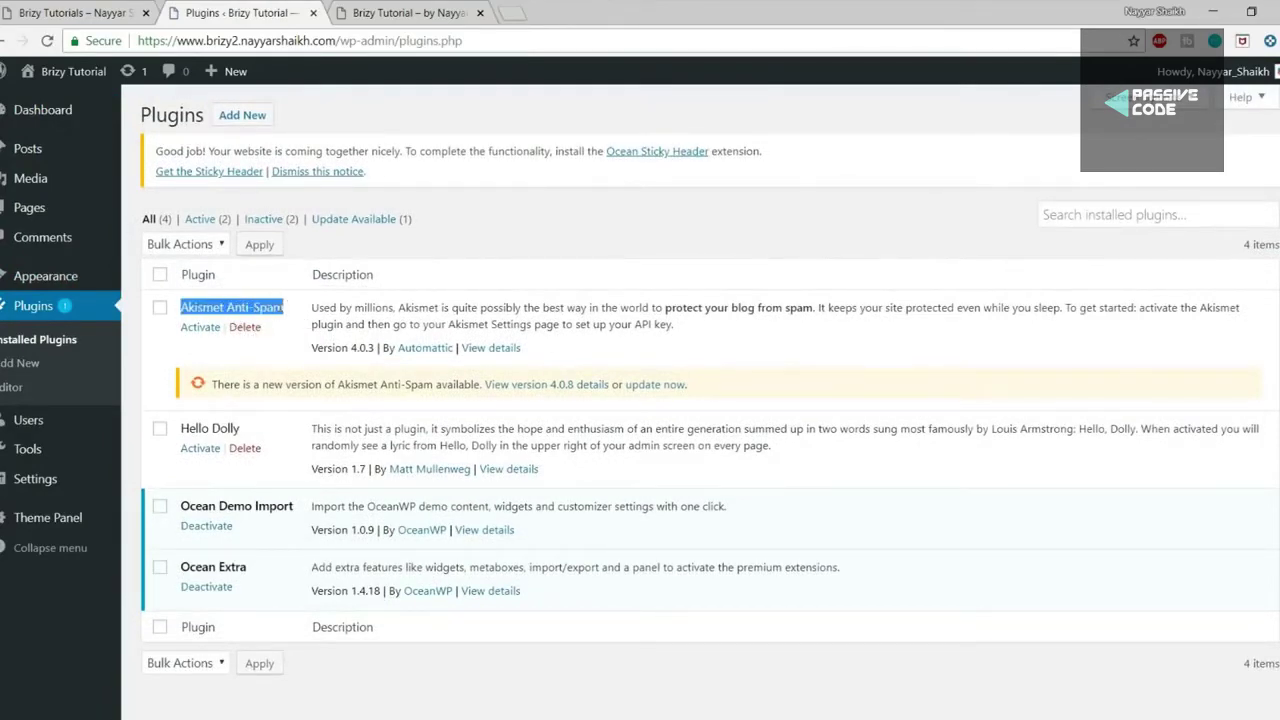
- Bulk-delete the Akismet Anti-Spam and Hello Dolly plugins and confirm the deletion
left_click(160, 309)
left_click(160, 428)
left_click(294, 318)
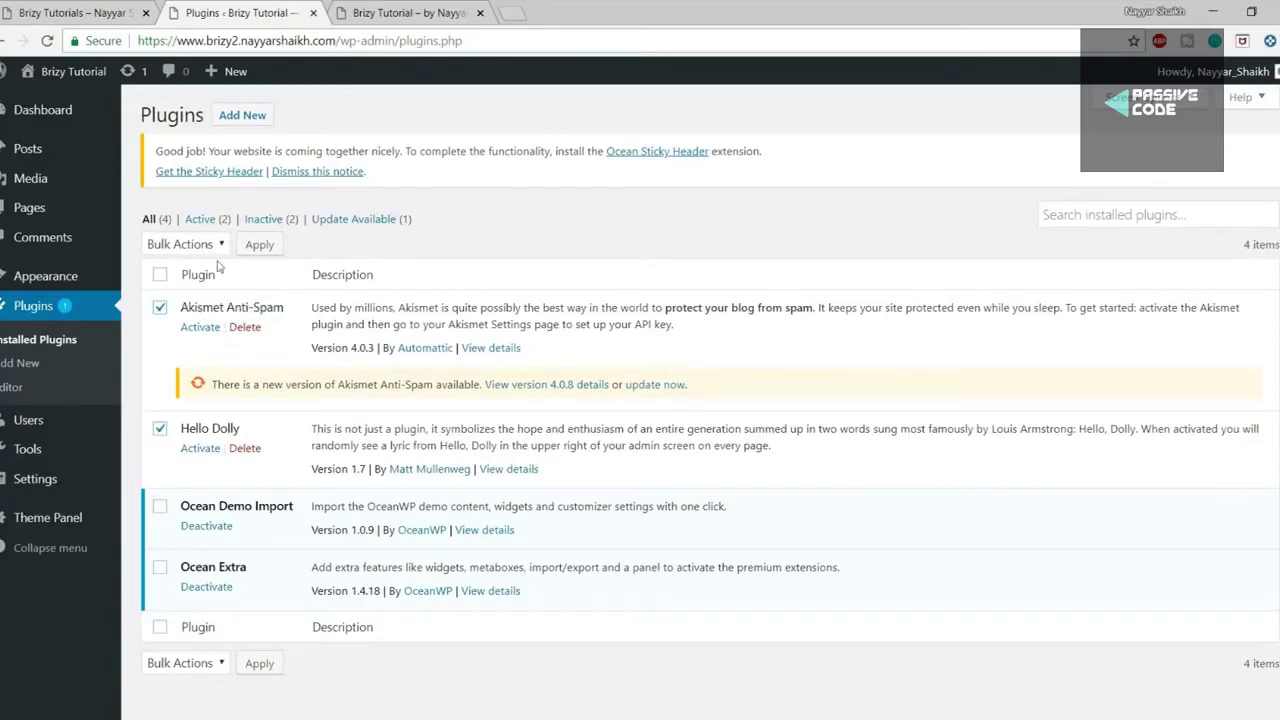
left_click(185, 244)
left_click(175, 335)
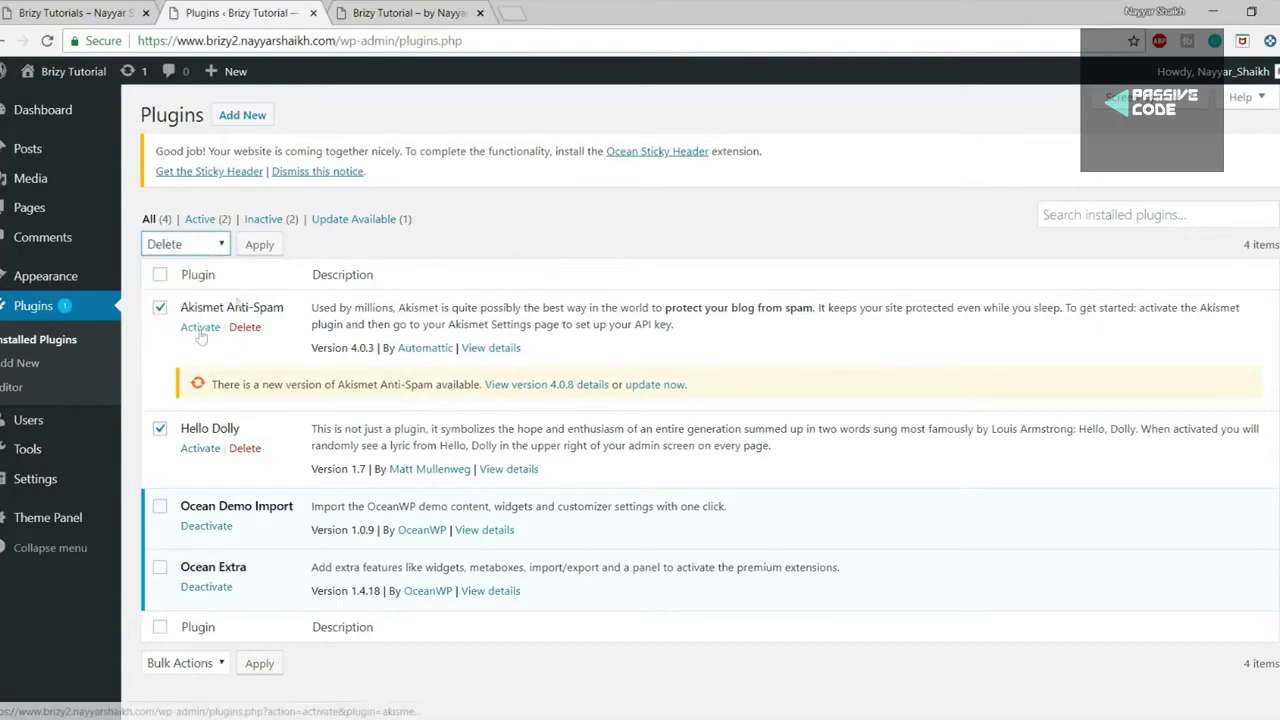
left_click(259, 245)
left_click(728, 154)
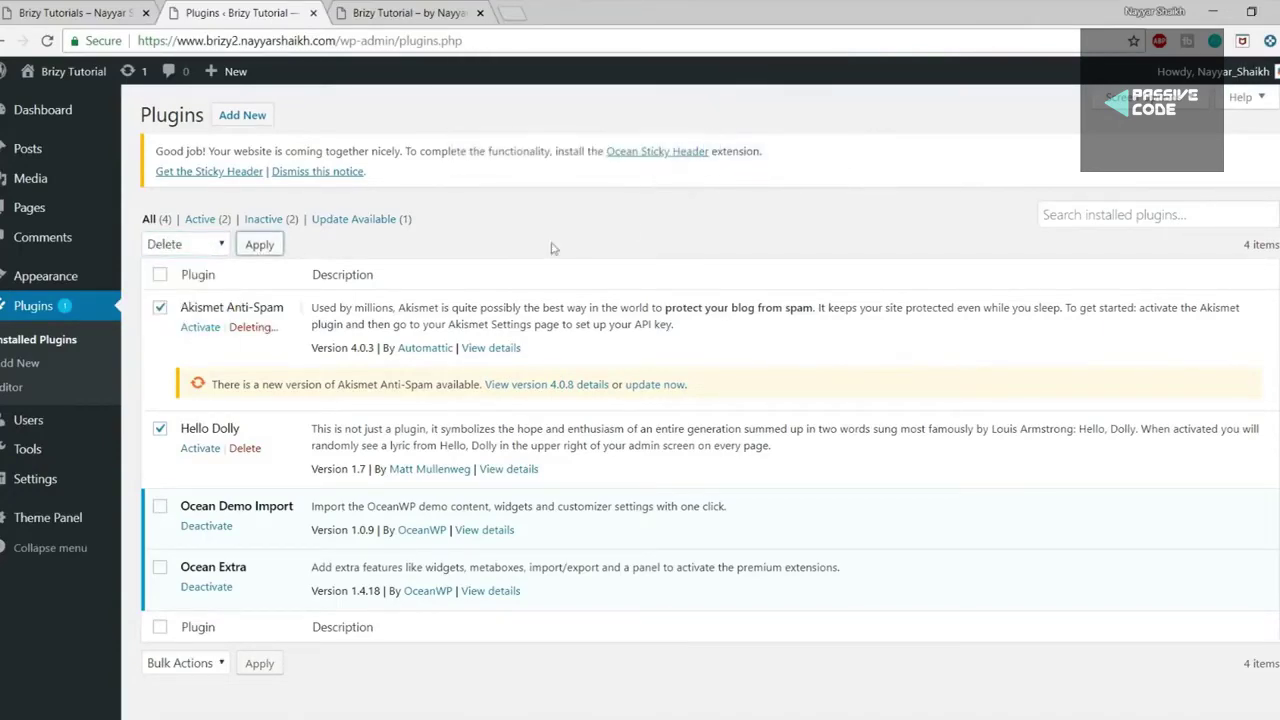
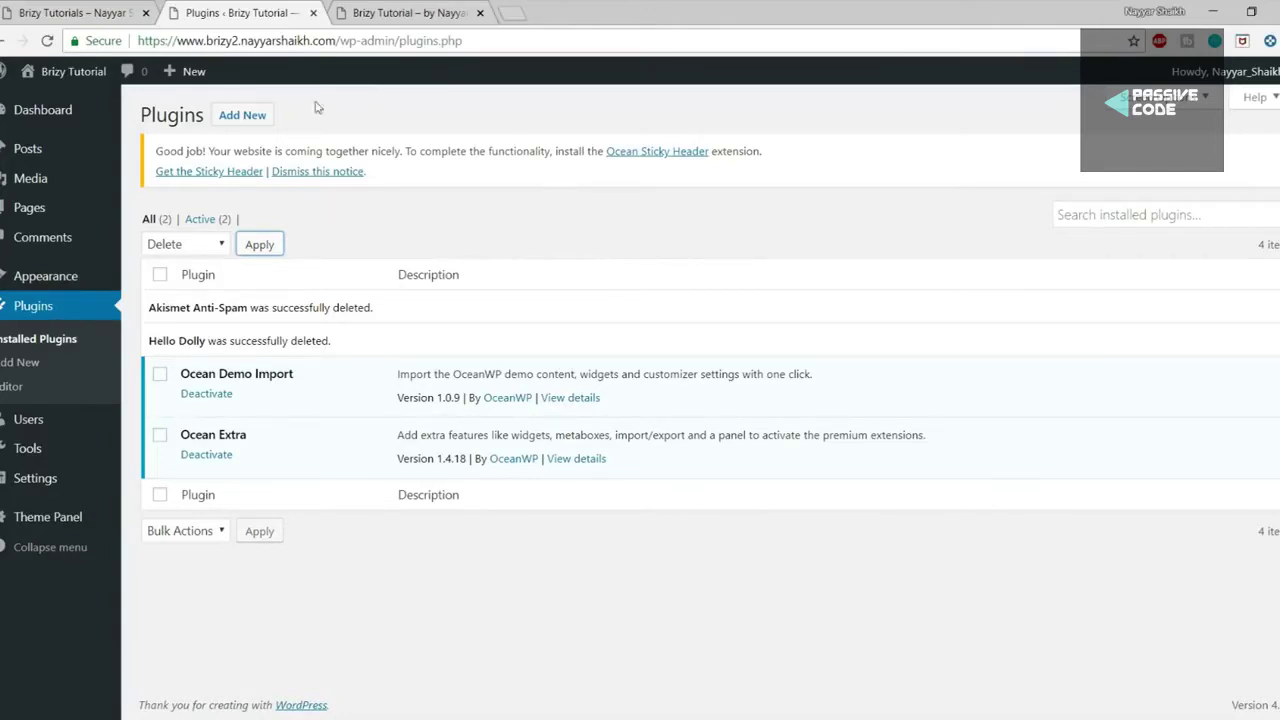
- Search the plugin directory for 'brizy', install and activate Brizy, and dismiss the setup notice
left_click(250, 118)
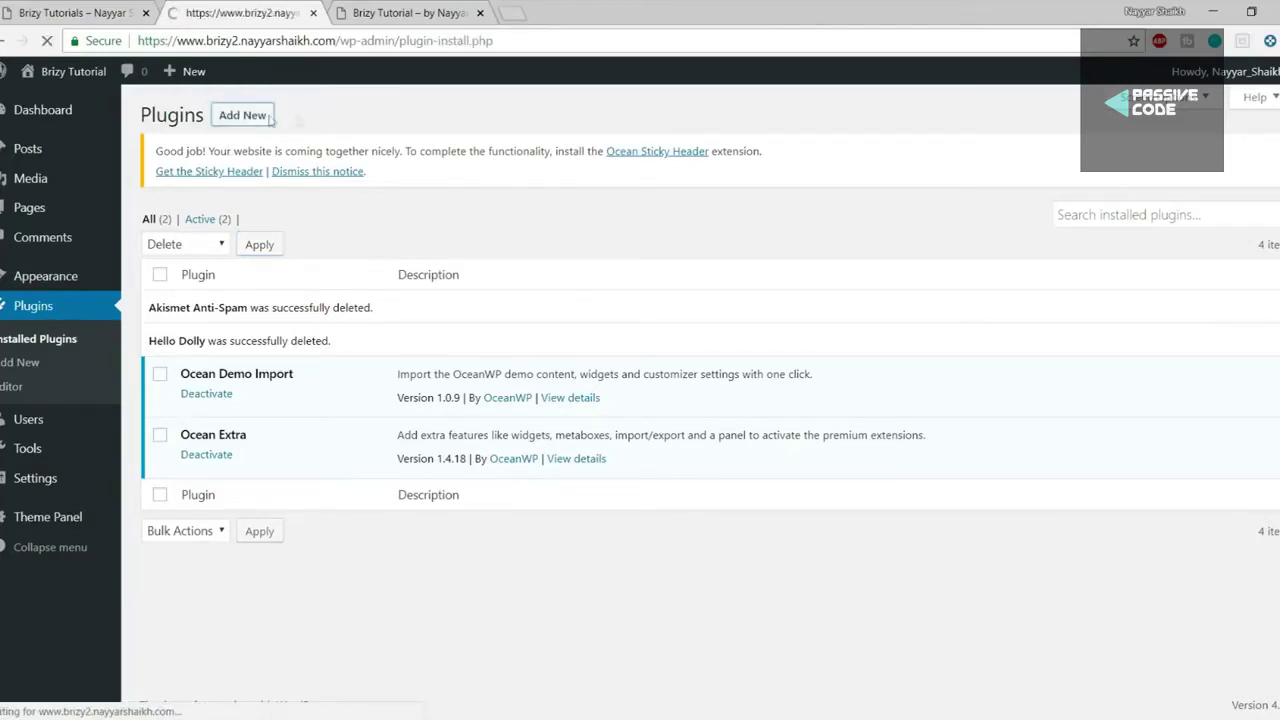
left_click(1075, 163)
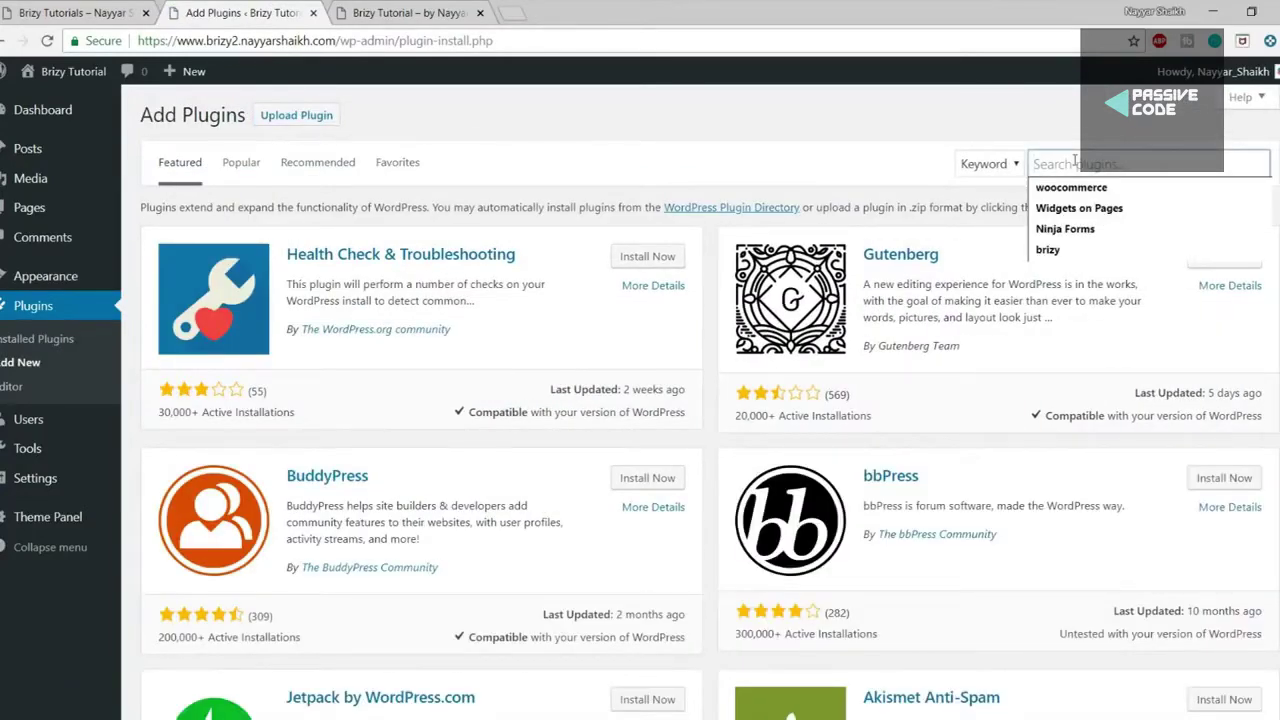
type("brizy")
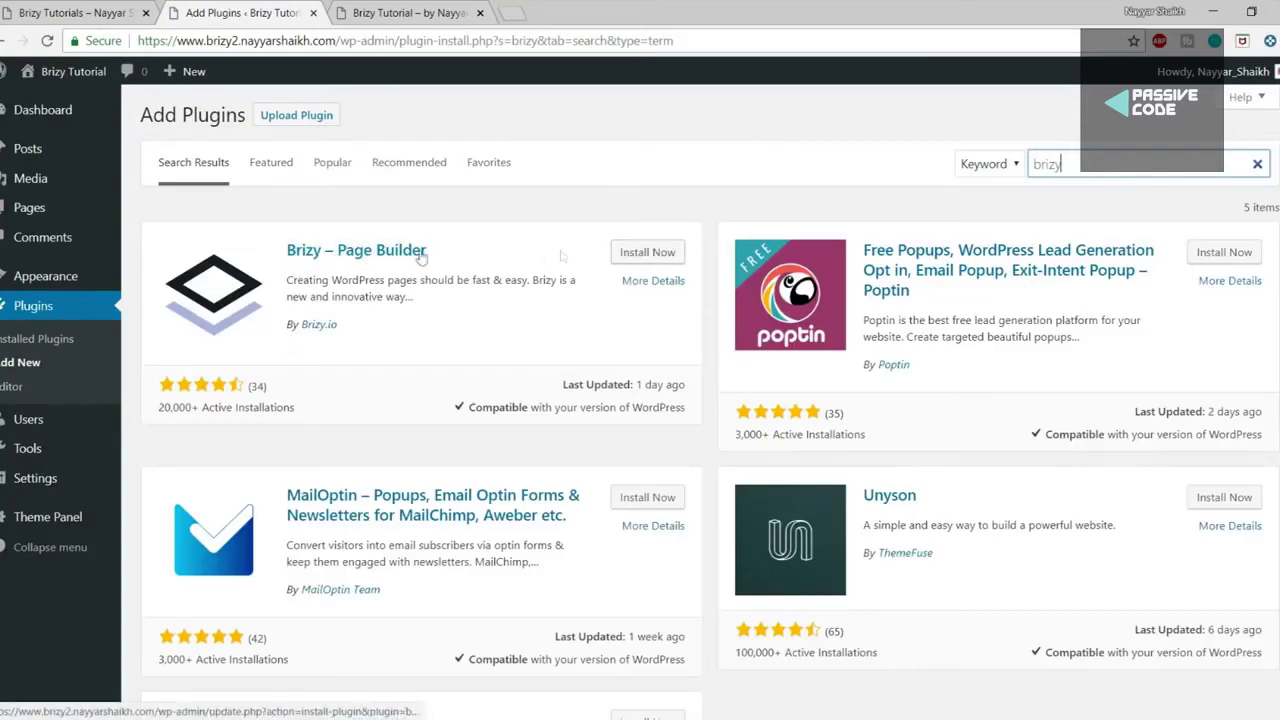
left_click(660, 254)
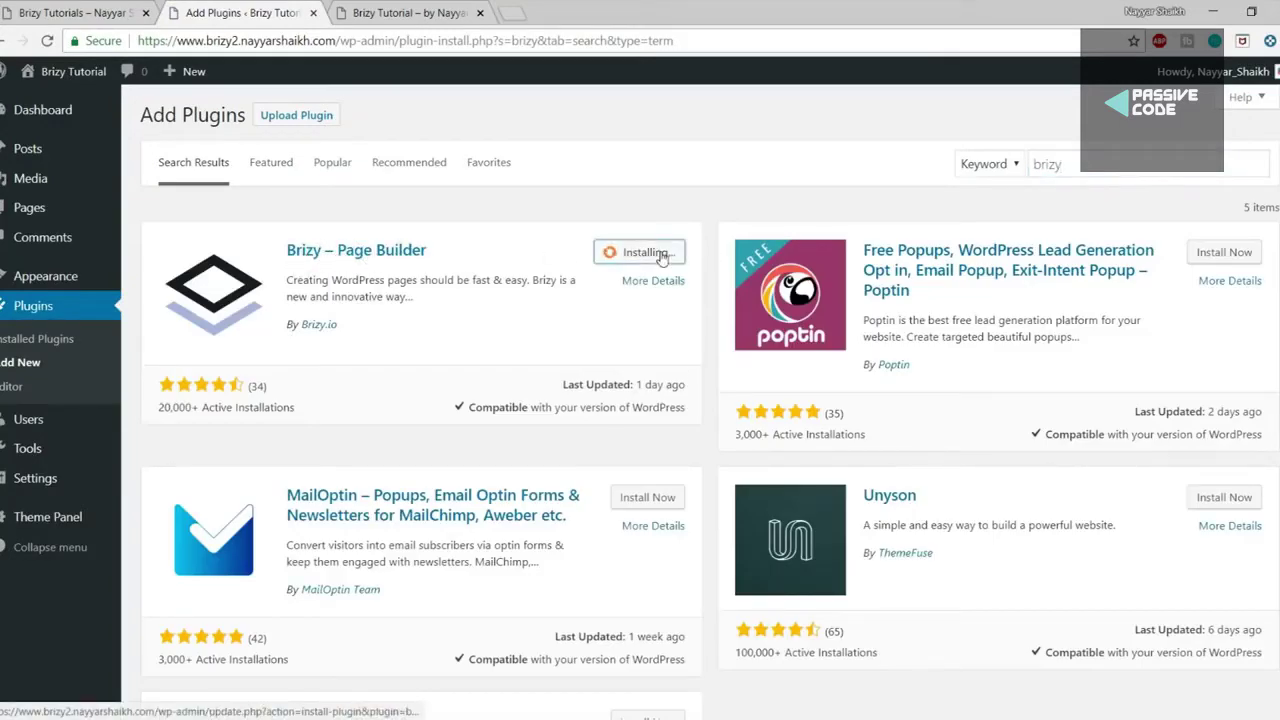
left_click(657, 255)
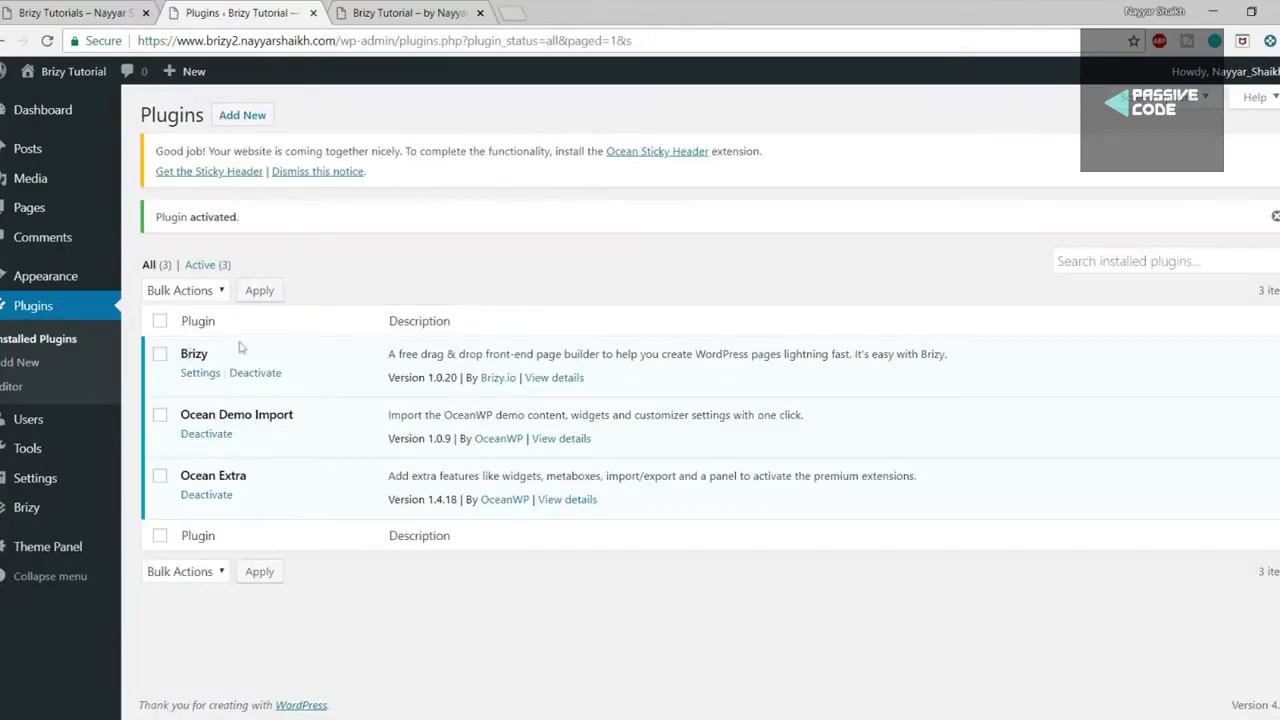
left_click(316, 172)
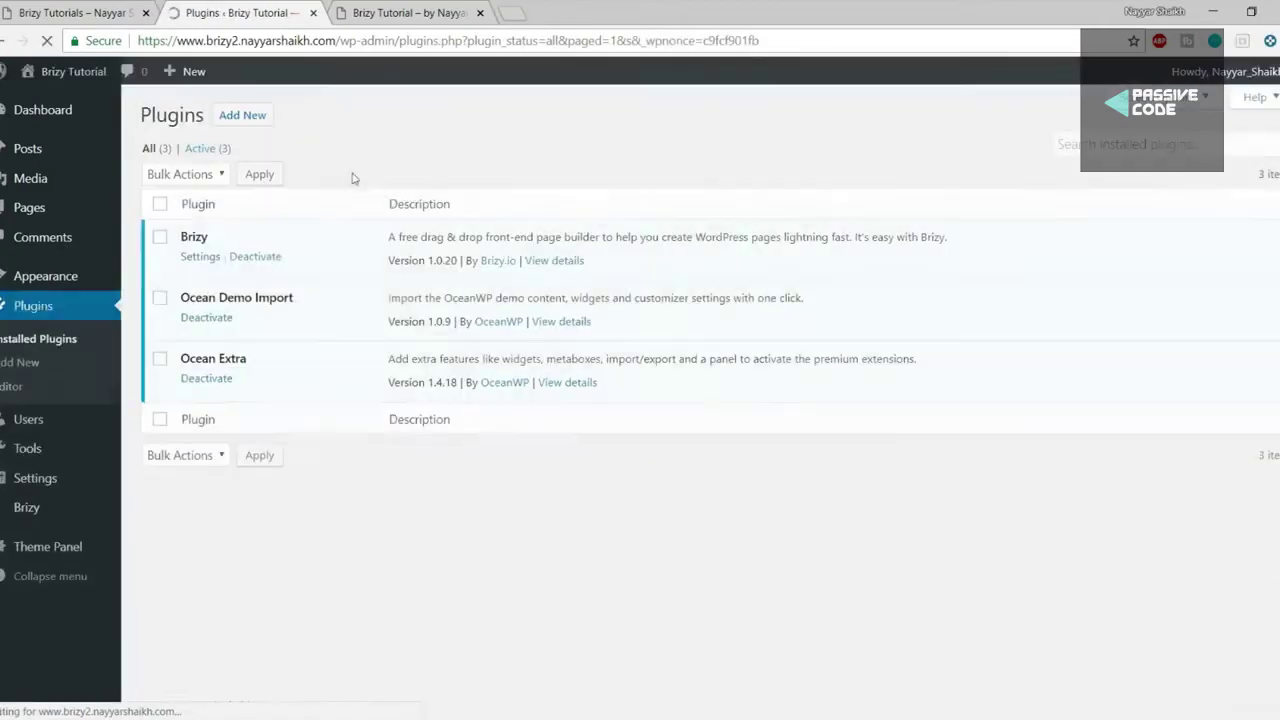
- Reload the site homepage and scroll through its current content
left_click(400, 10)
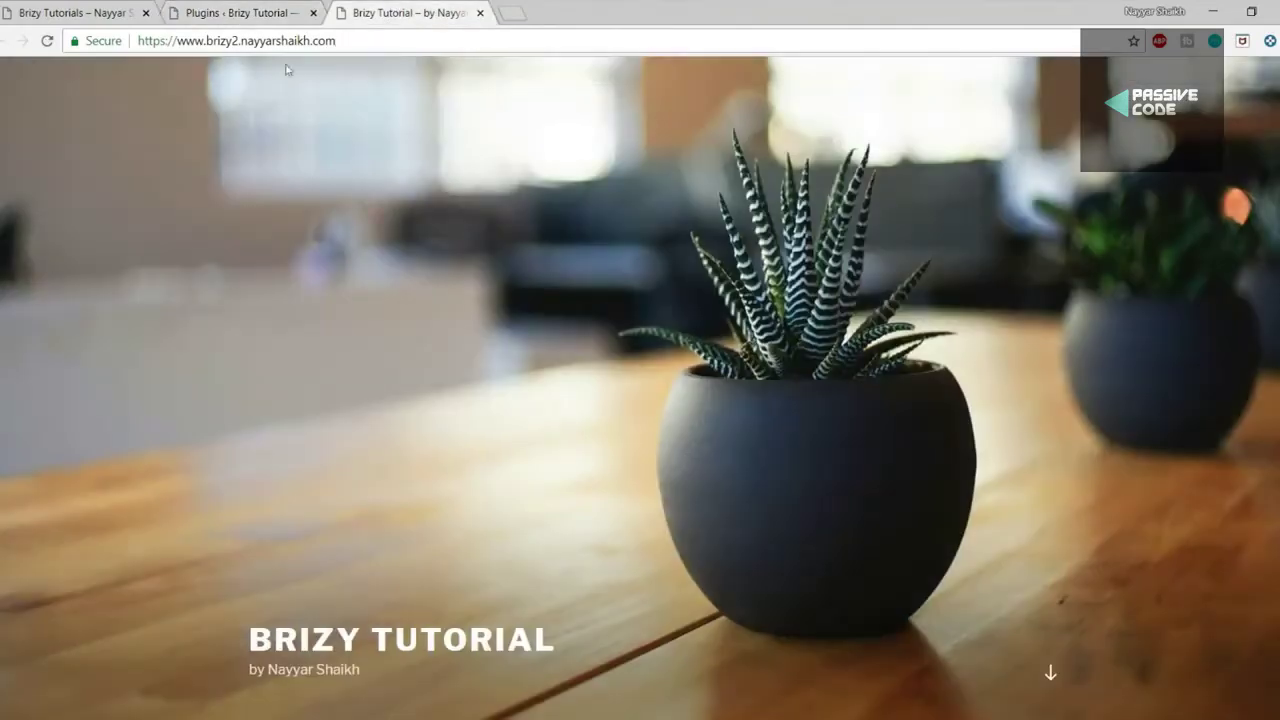
left_click(47, 41)
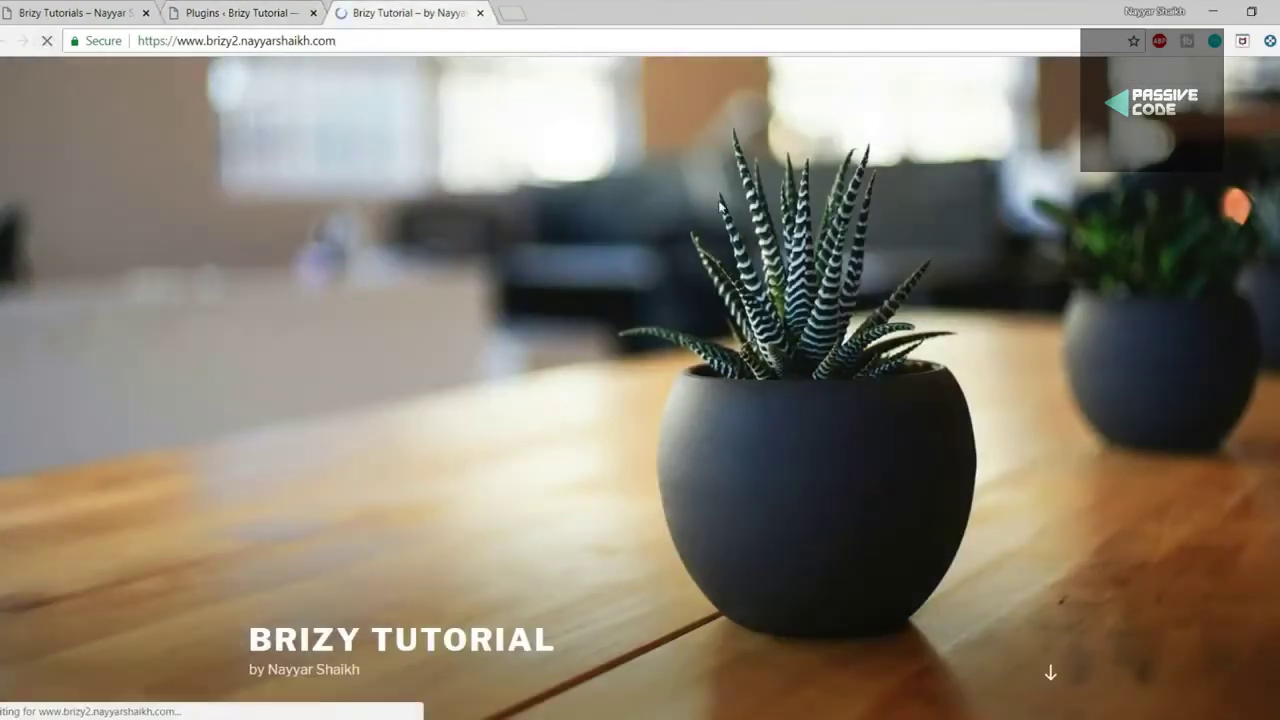
scroll(580, 480, "down", 5)
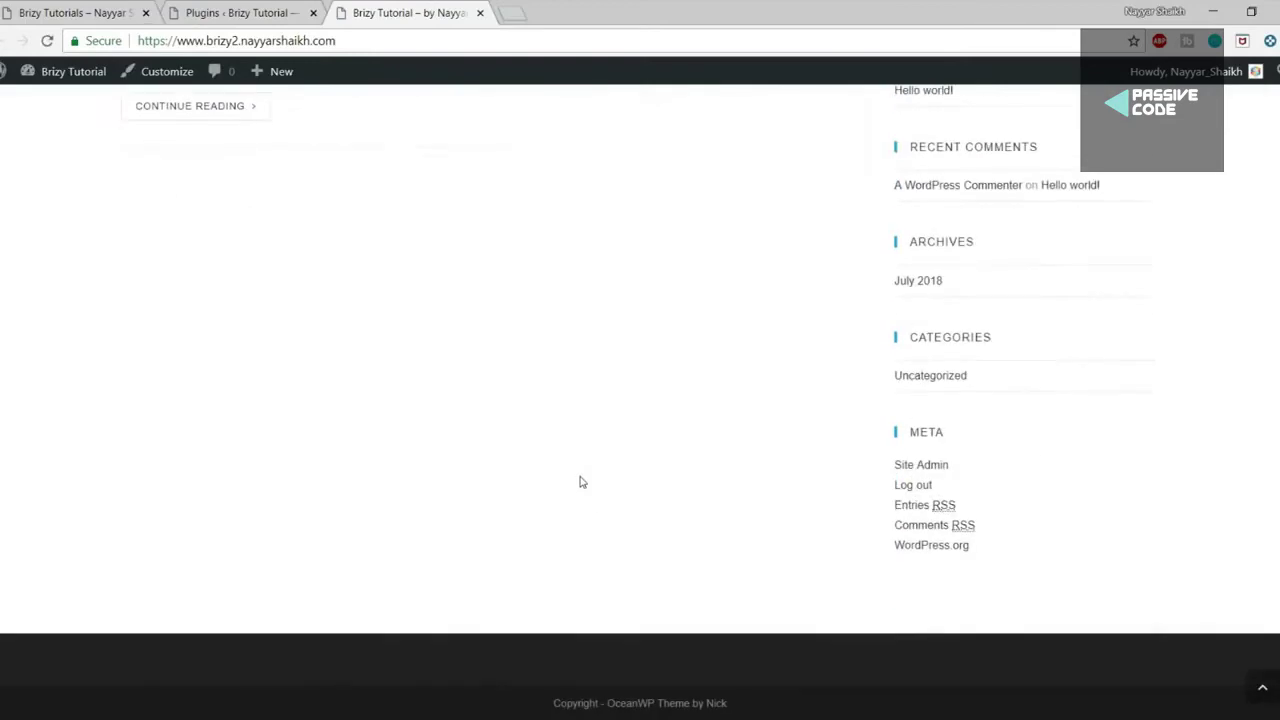
scroll(610, 540, "up", 3)
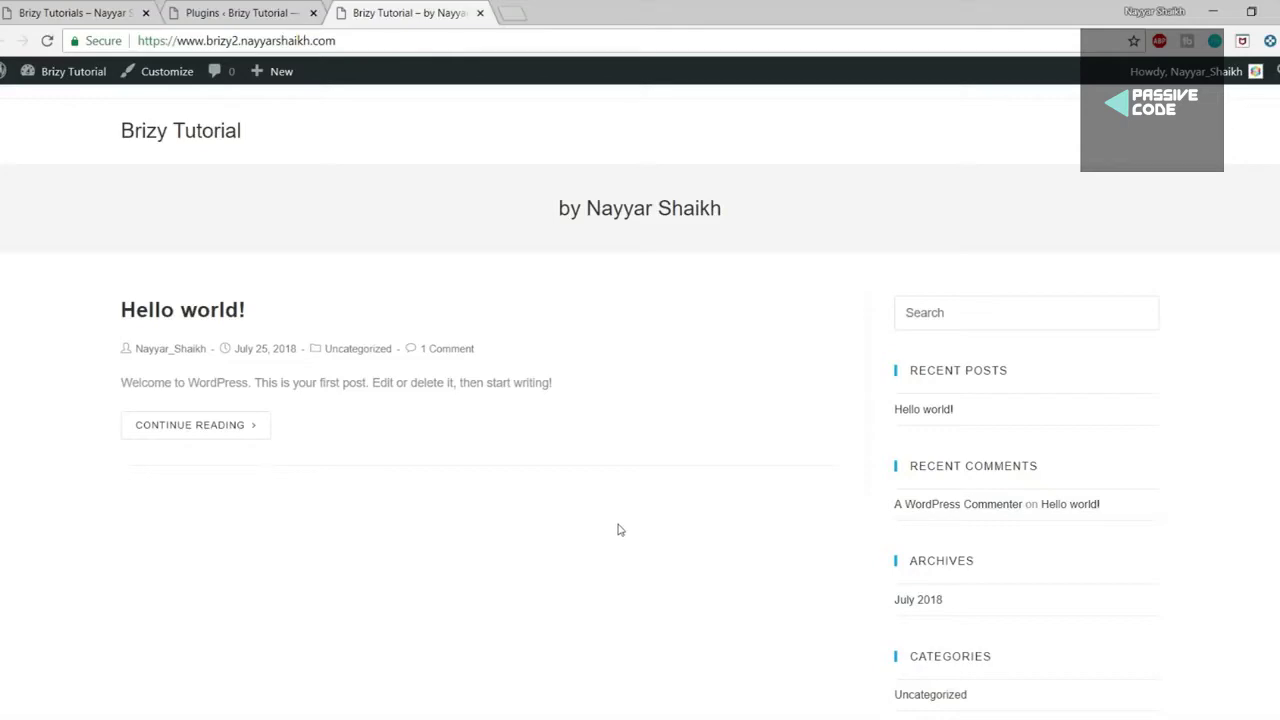
- Scroll through the Circle demo page to review its layout
left_click(130, 8)
scroll(945, 400, "down", 20)
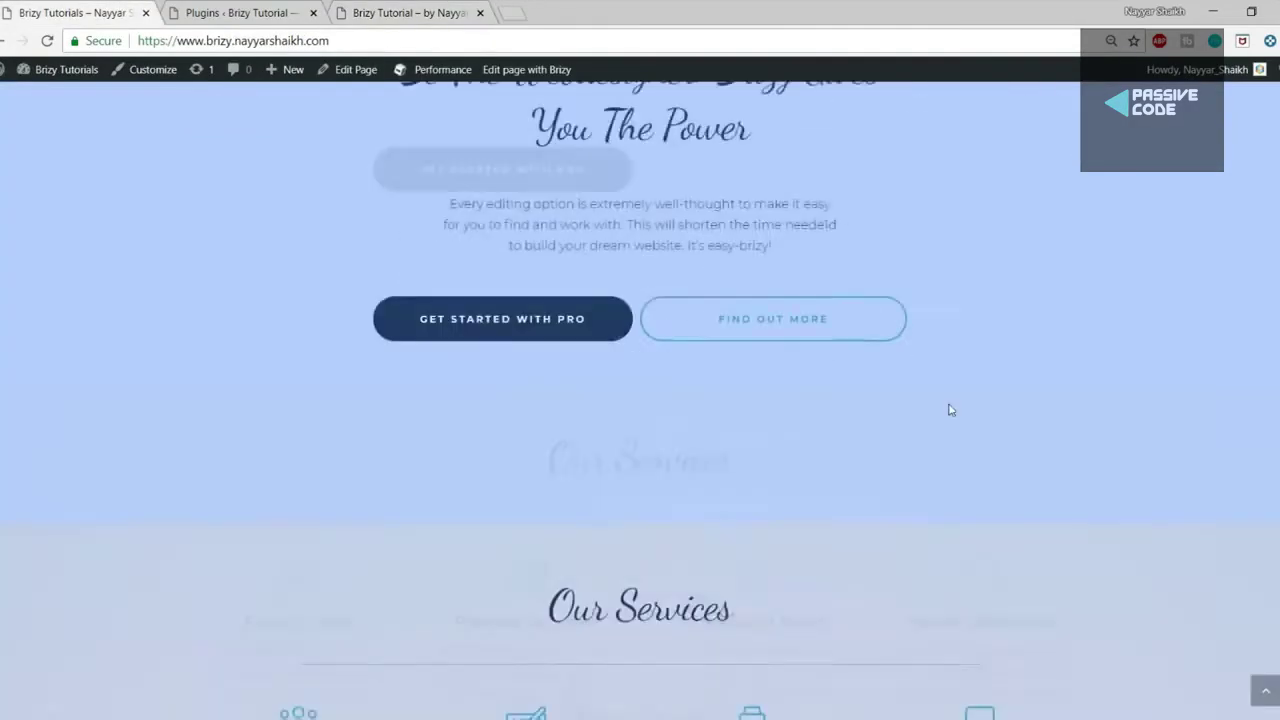
scroll(987, 535, "down", 5)
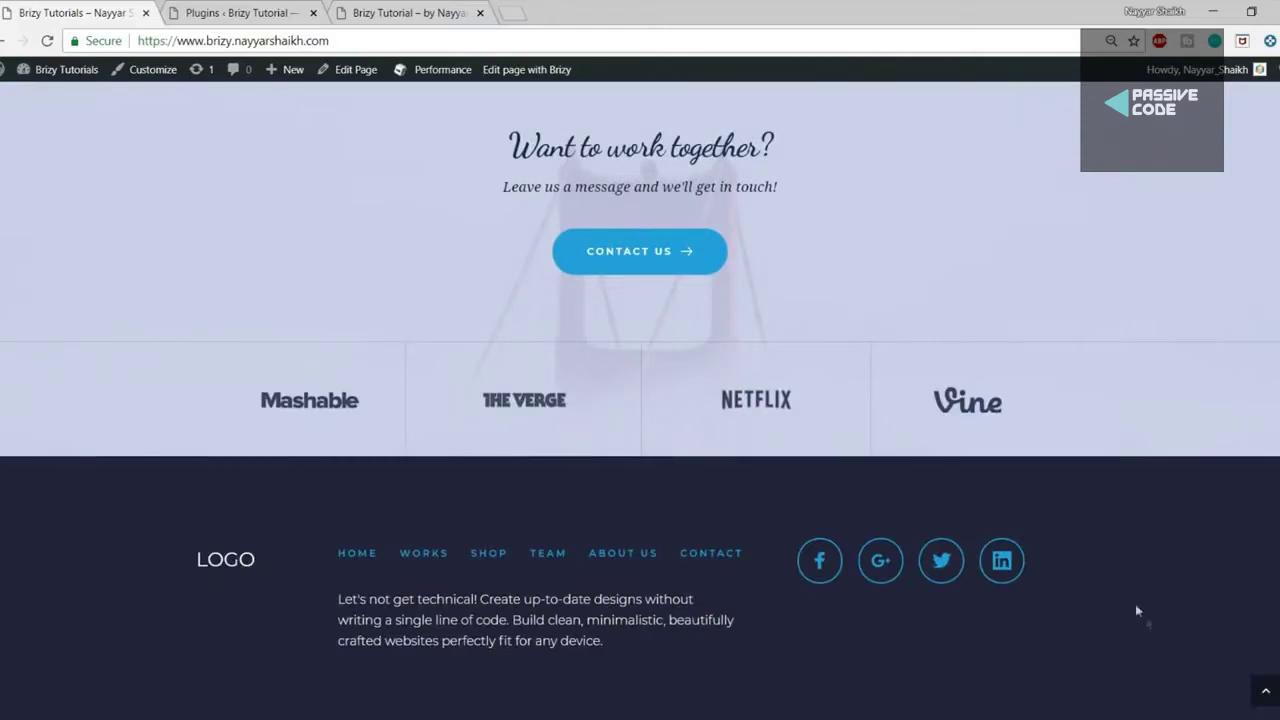
left_click(1264, 691)
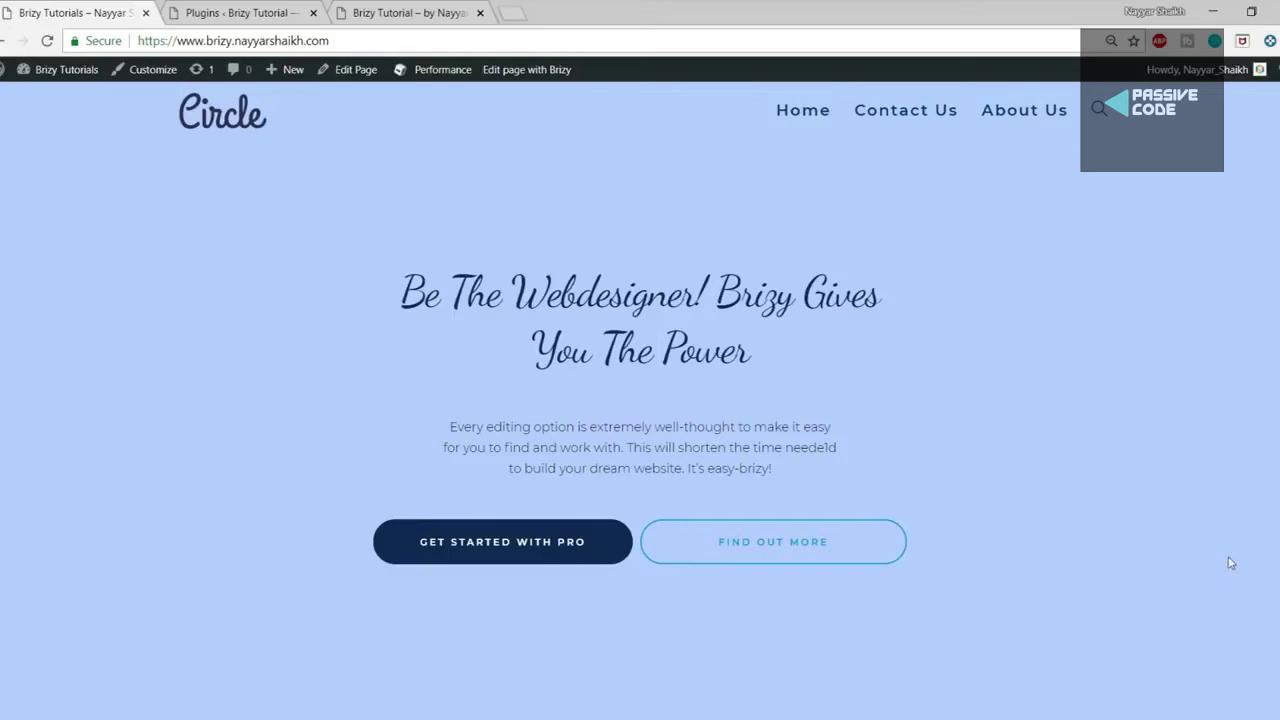
scroll(1230, 563, "down", 3)
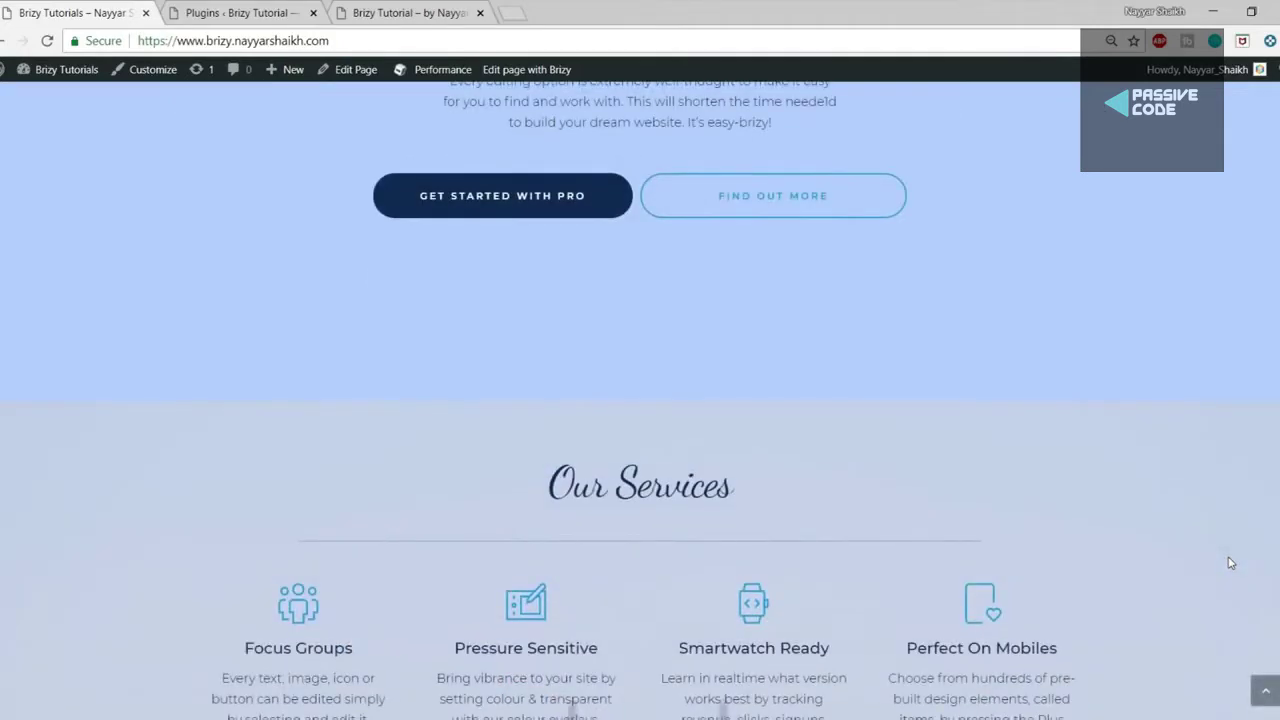
scroll(1230, 563, "up", 3)
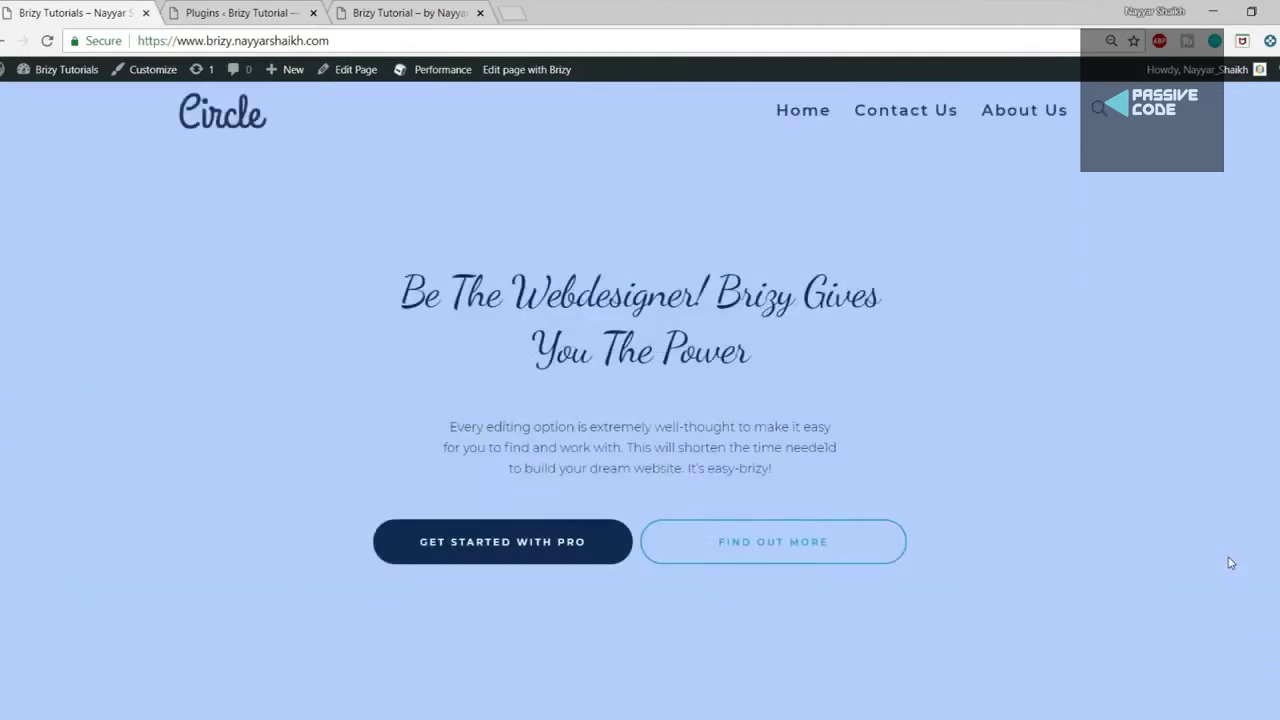
- From the plugins list, add a new page titled 'Home' and publish it
left_click(257, 8)
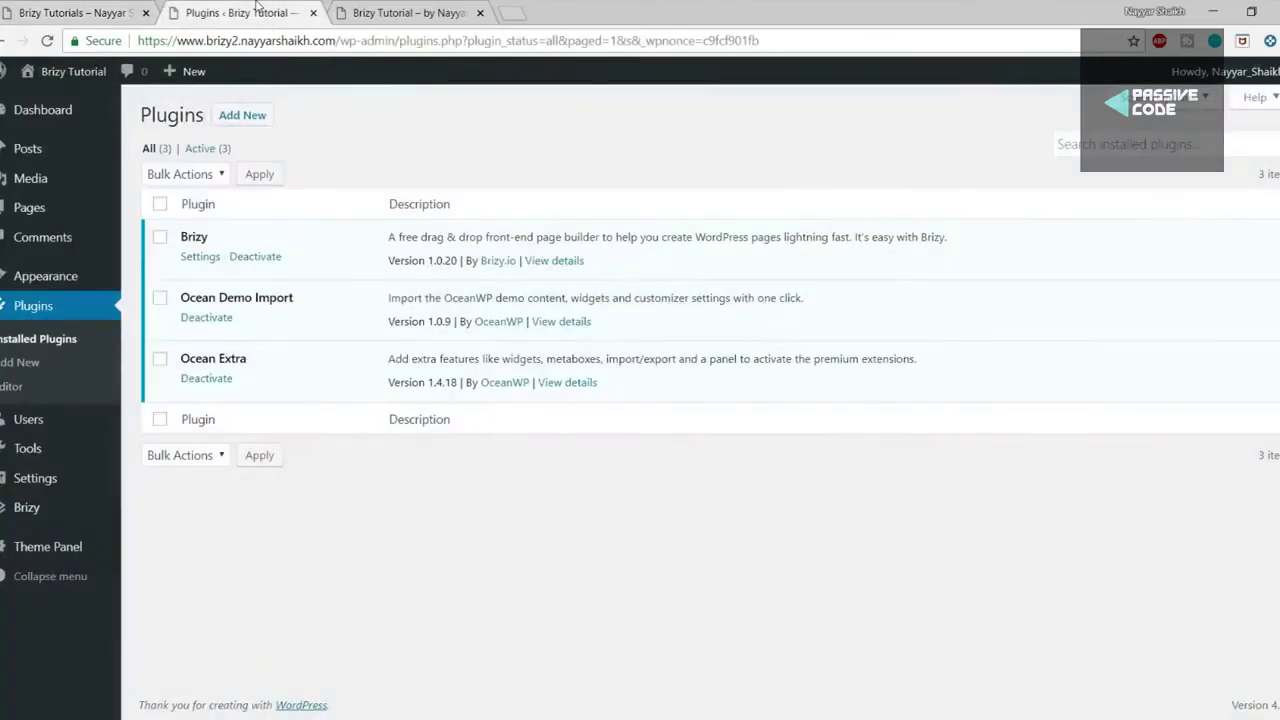
mouse_move(10, 208)
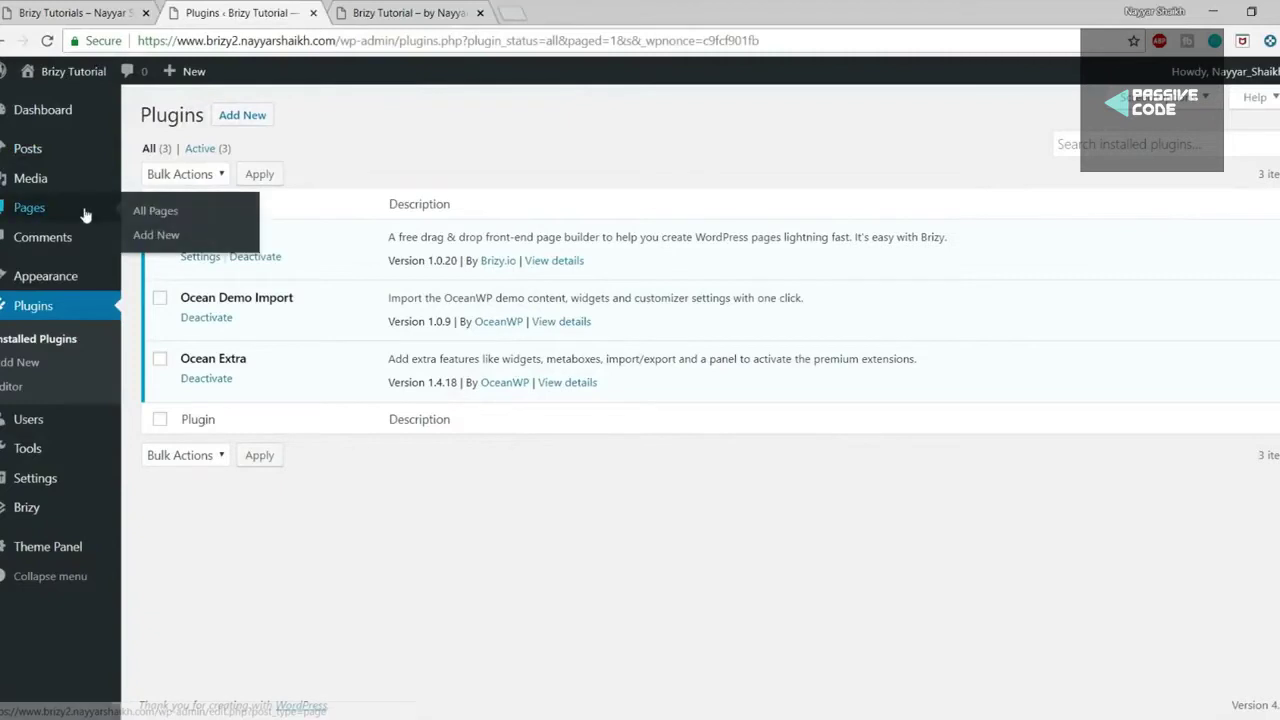
left_click(188, 234)
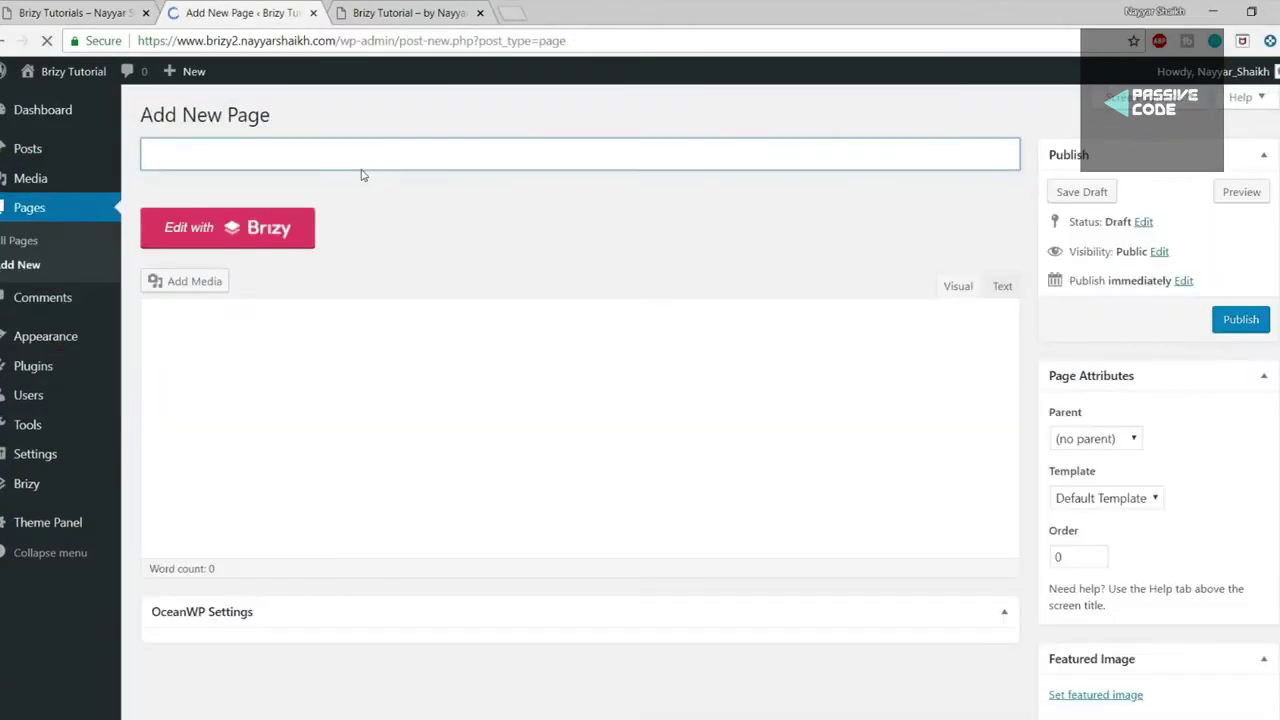
type("Ho")
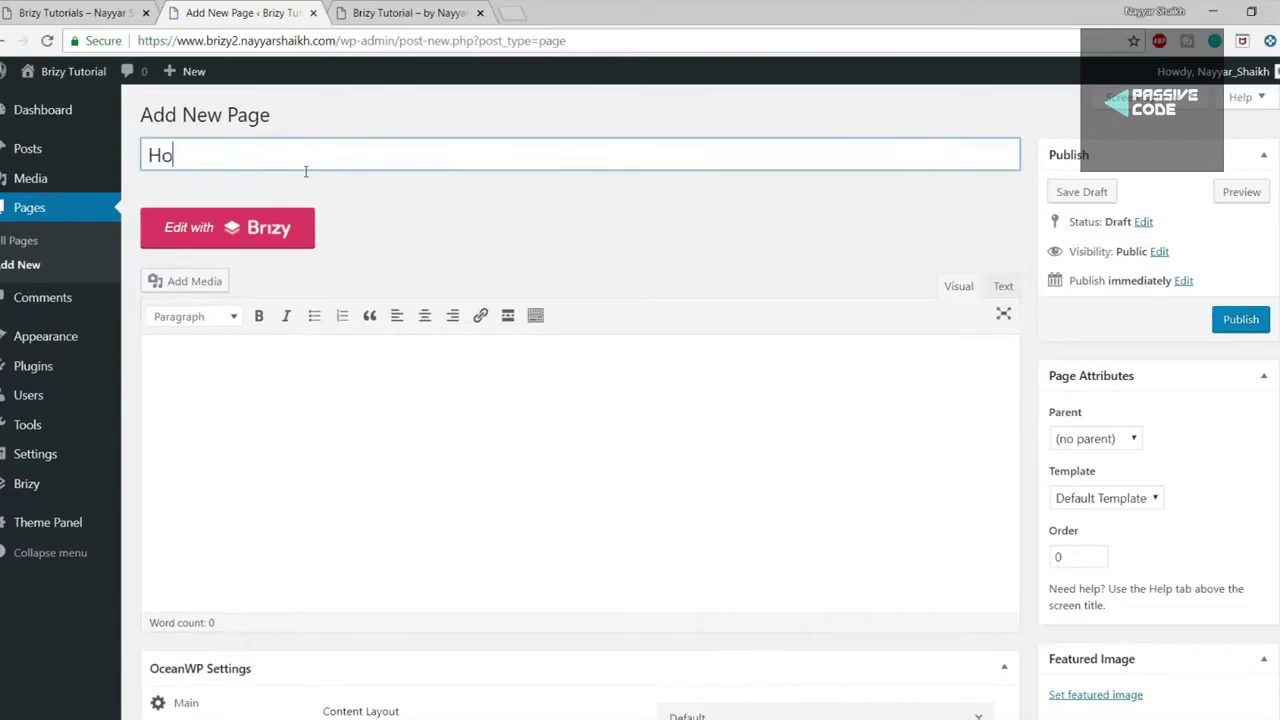
type("me")
left_click_drag(255, 154, 130, 159)
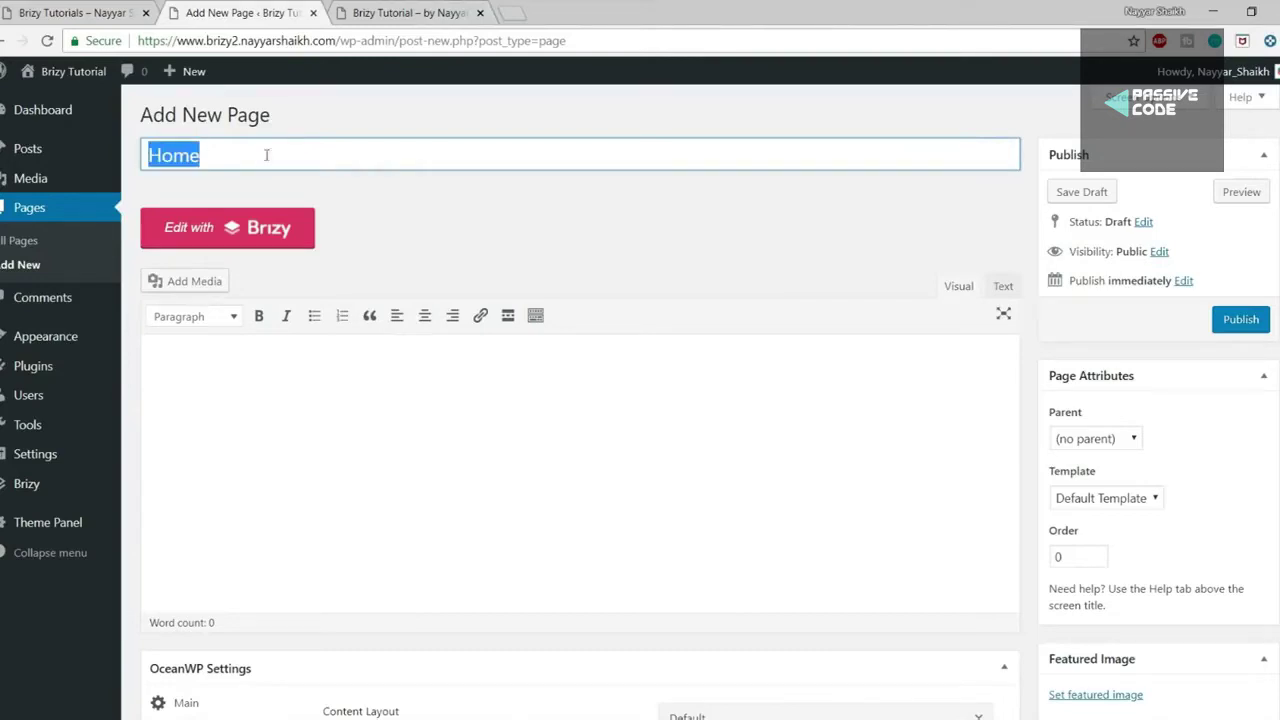
left_click(1242, 318)
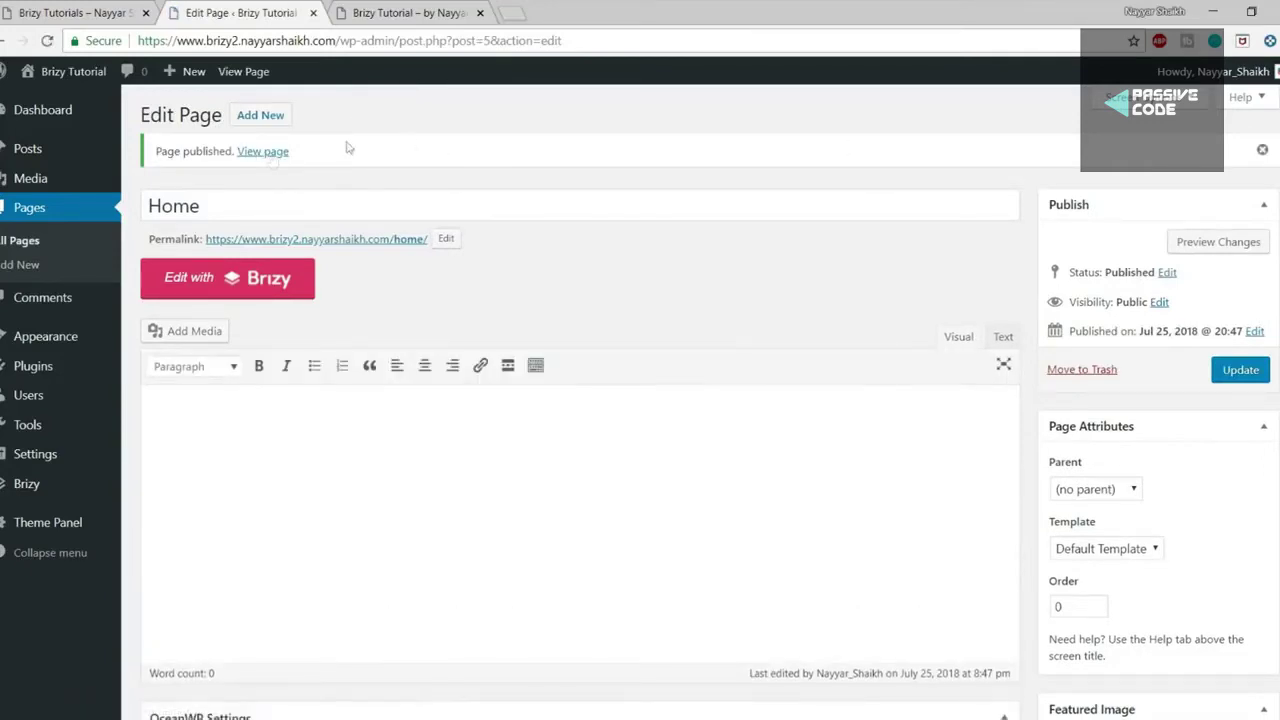
- View the published Home page in a new tab and close the old homepage tab
right_click(262, 151)
left_click(300, 164)
left_click(365, 8)
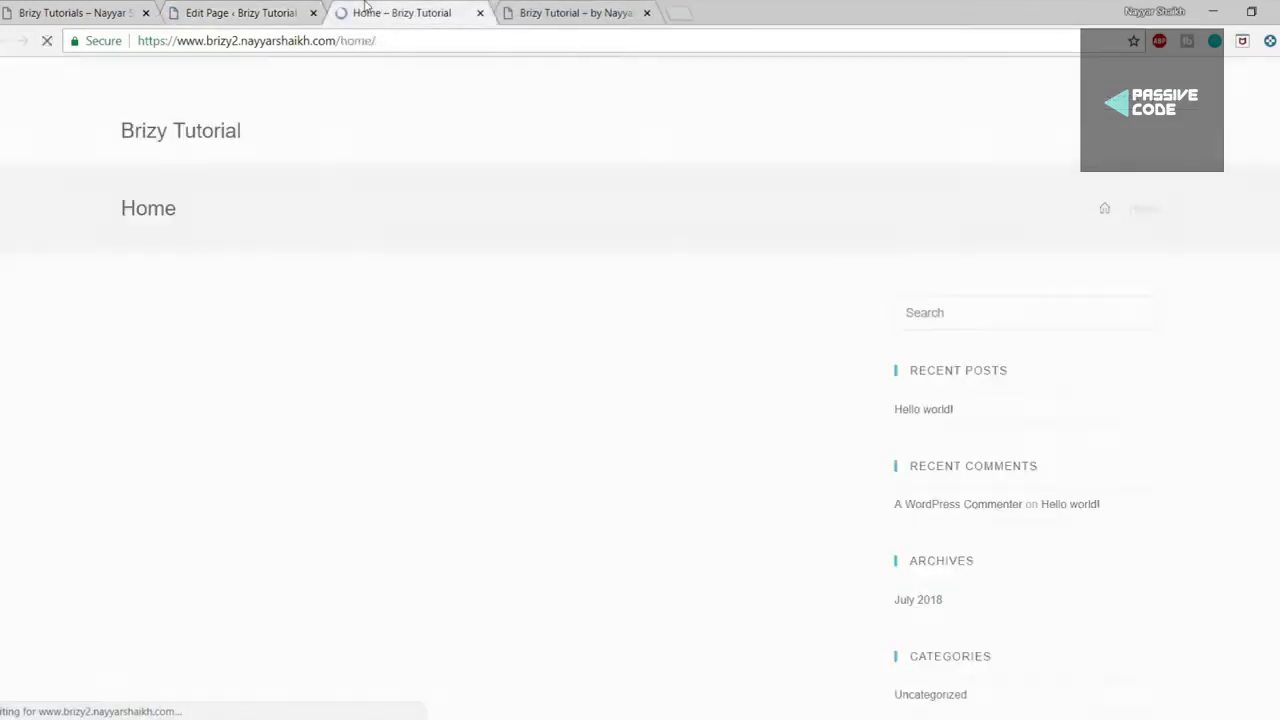
scroll(483, 377, "down", 5)
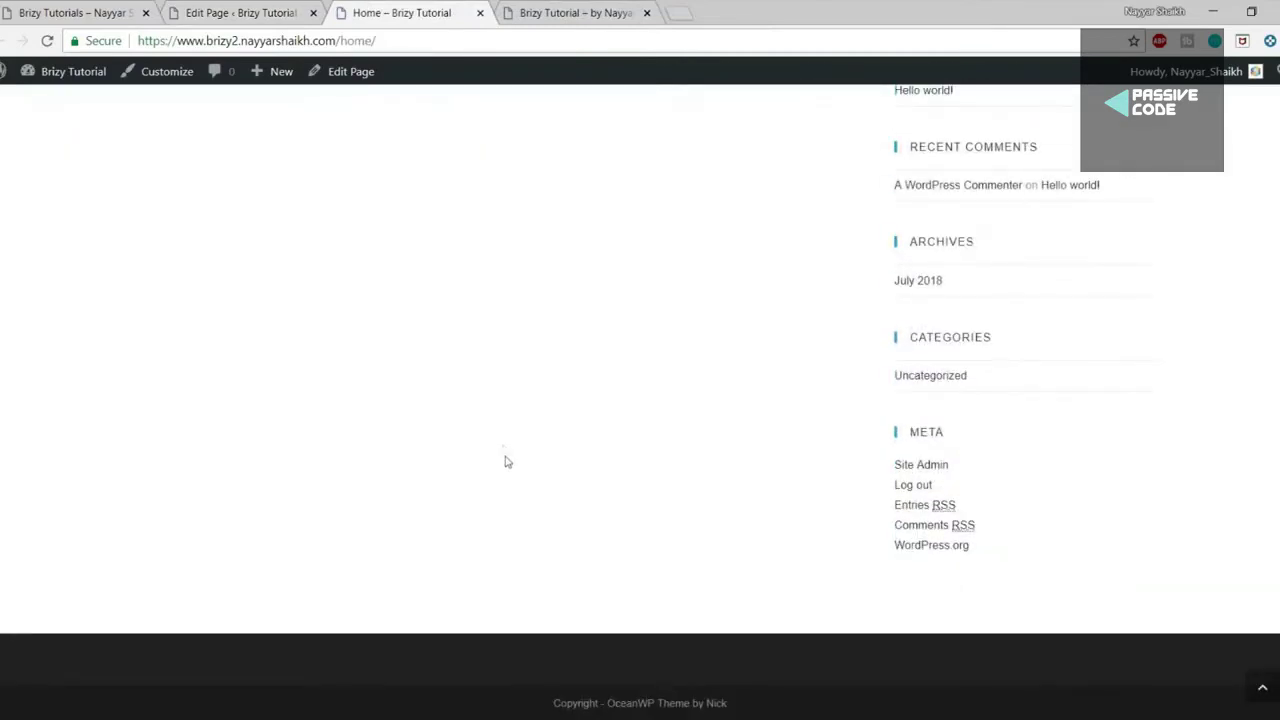
scroll(505, 461, "up", 5)
left_click(647, 13)
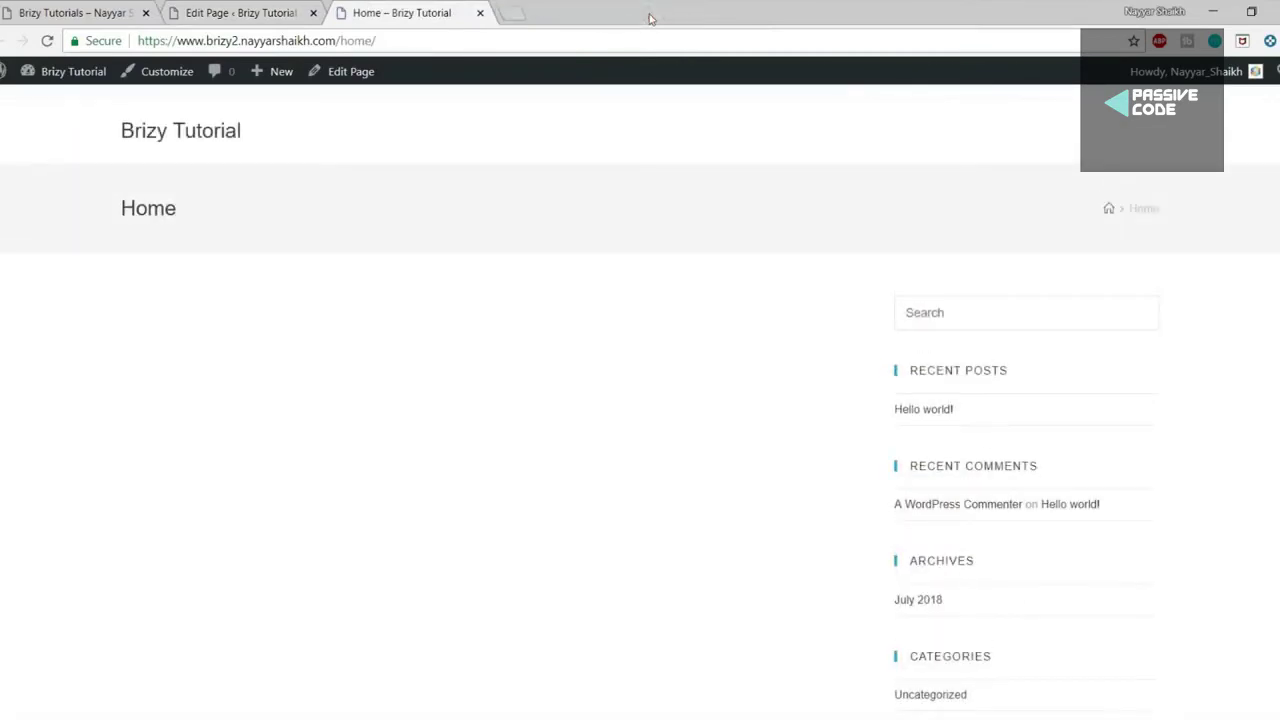
scroll(1066, 457, "down", 3)
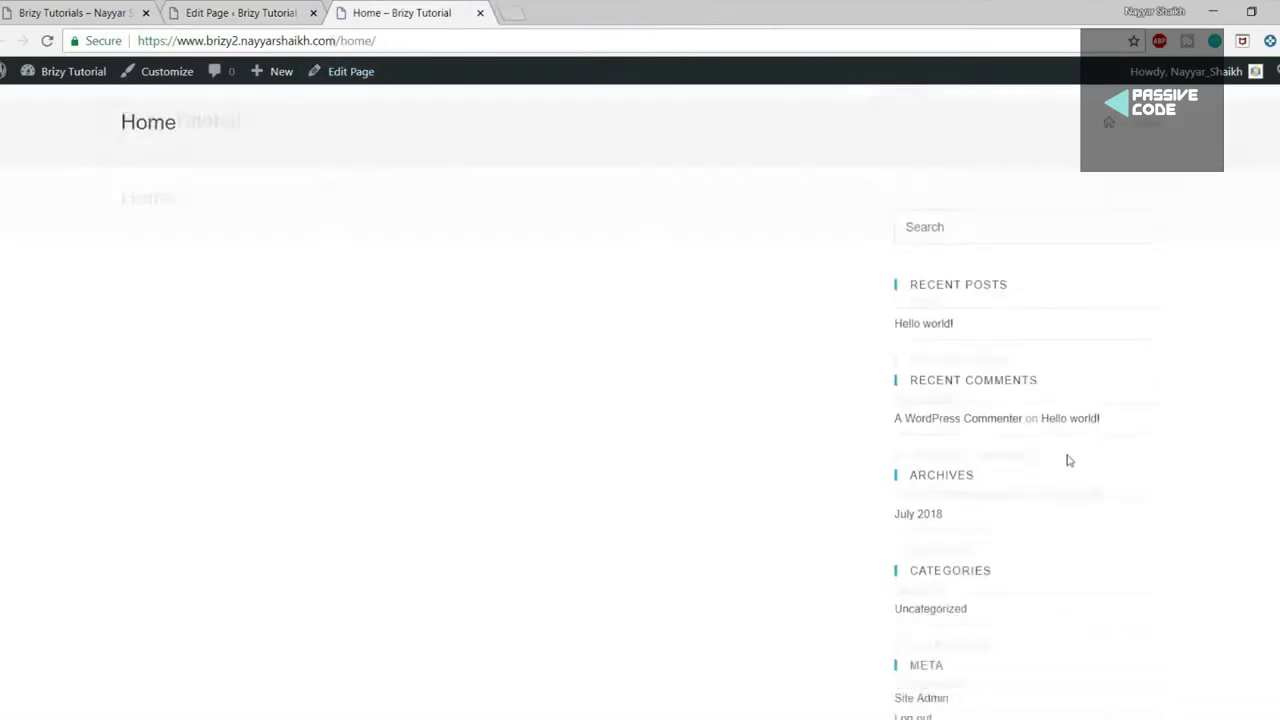
scroll(1066, 466, "up", 3)
- Compare the Circle demo with the empty Home page, checking its 'Home' and 'Brizy Tutorial' titles
left_click(90, 12)
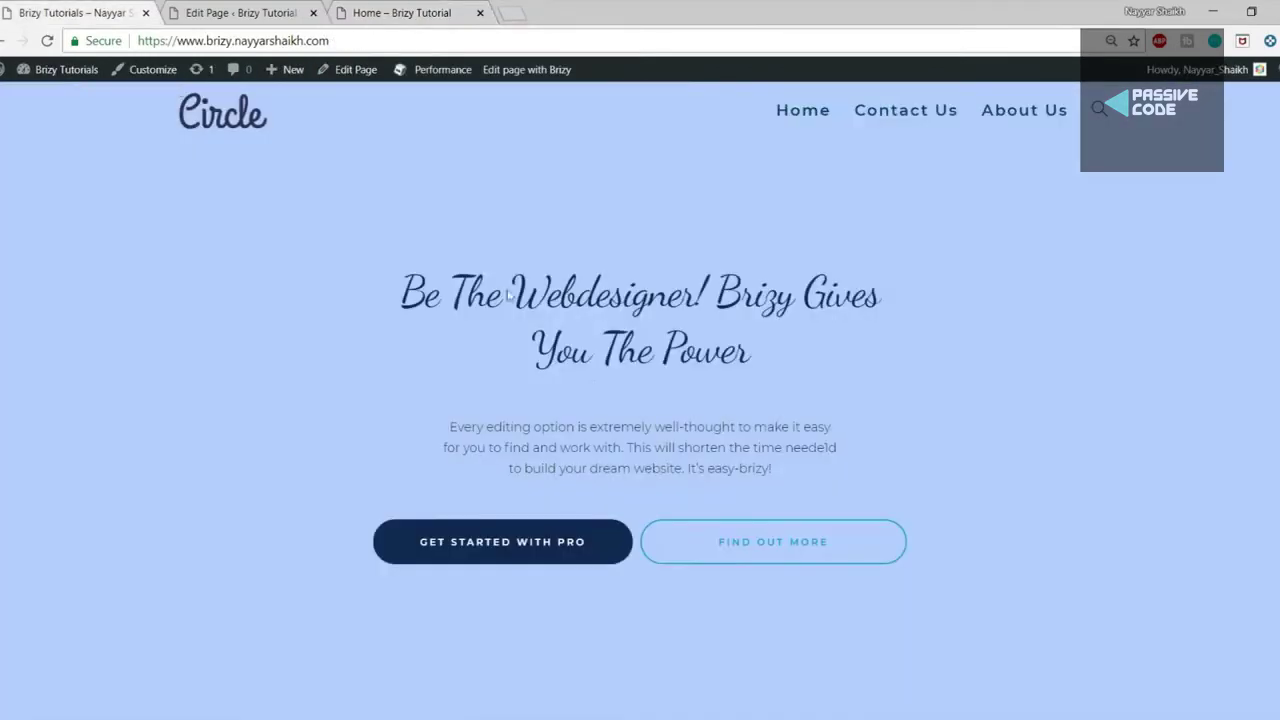
scroll(623, 477, "down", 3)
scroll(642, 517, "up", 3)
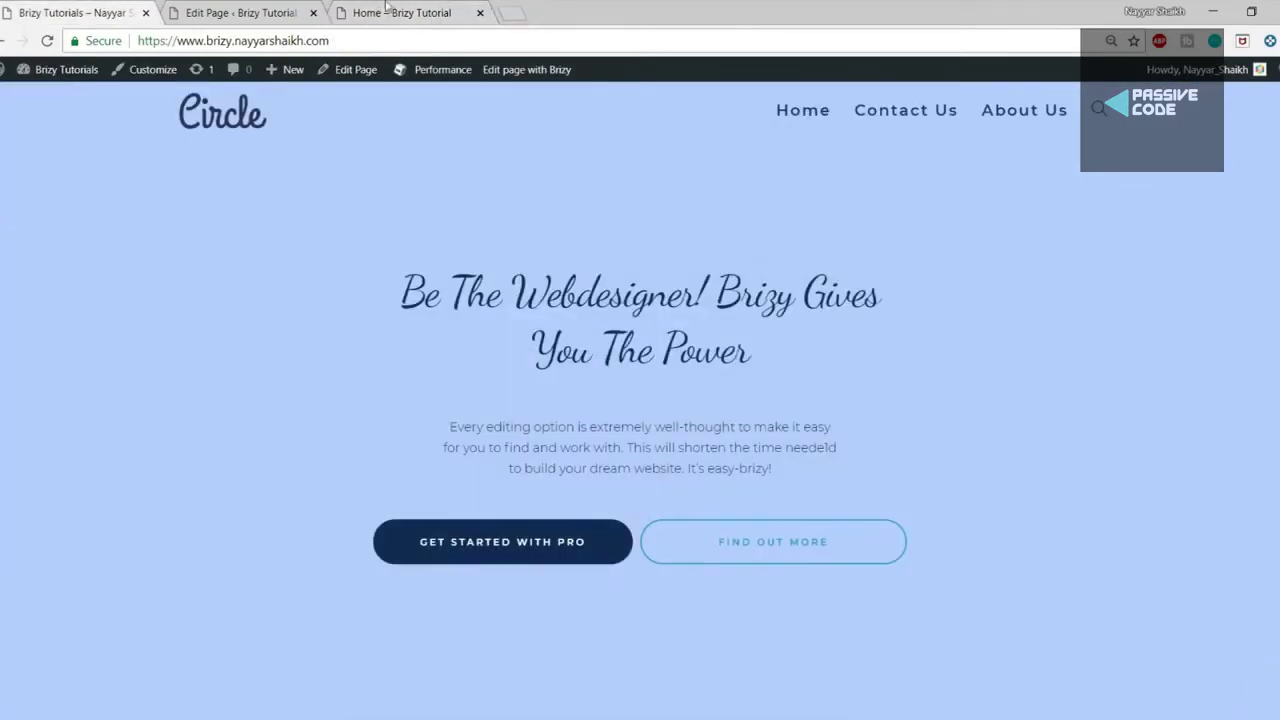
left_click(392, 12)
scroll(991, 471, "down", 3)
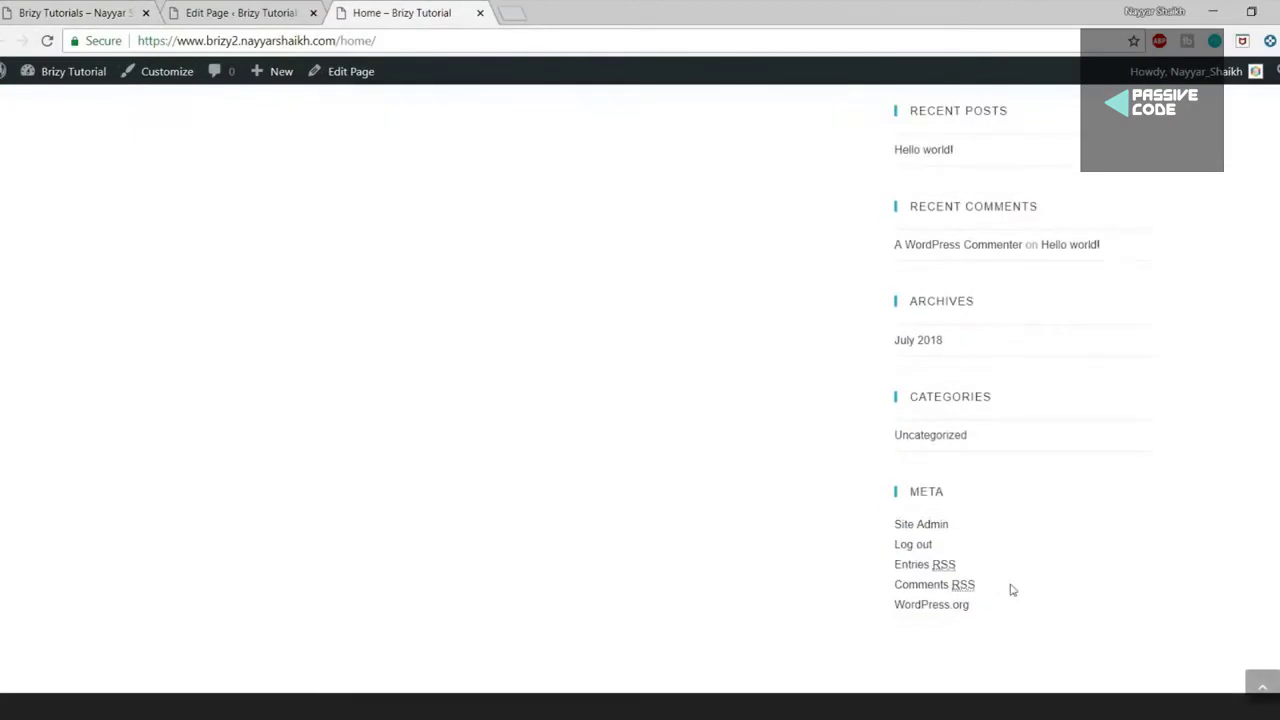
left_click_drag(1008, 589, 820, 262)
scroll(717, 317, "up", 3)
left_click(717, 317)
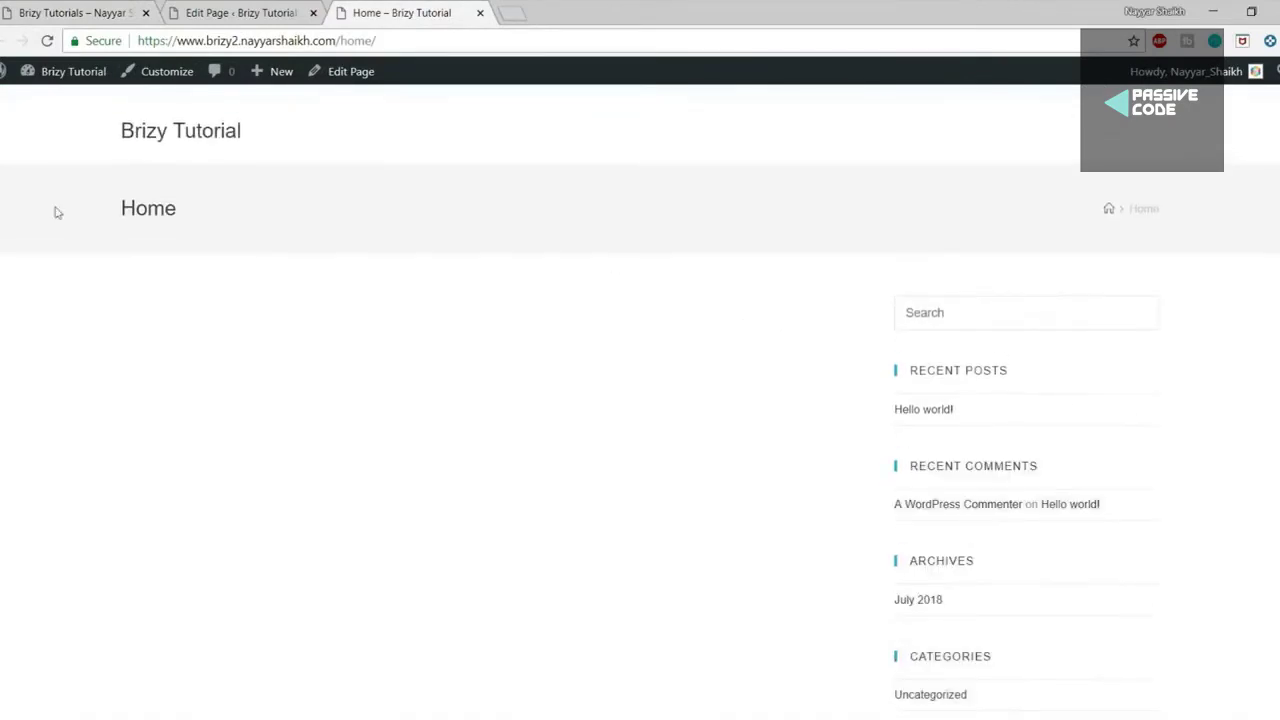
left_click_drag(54, 211, 306, 209)
left_click(320, 172)
left_click_drag(110, 133, 297, 129)
left_click(300, 131)
- Scroll through the Circle demo site again for reference
left_click(55, 12)
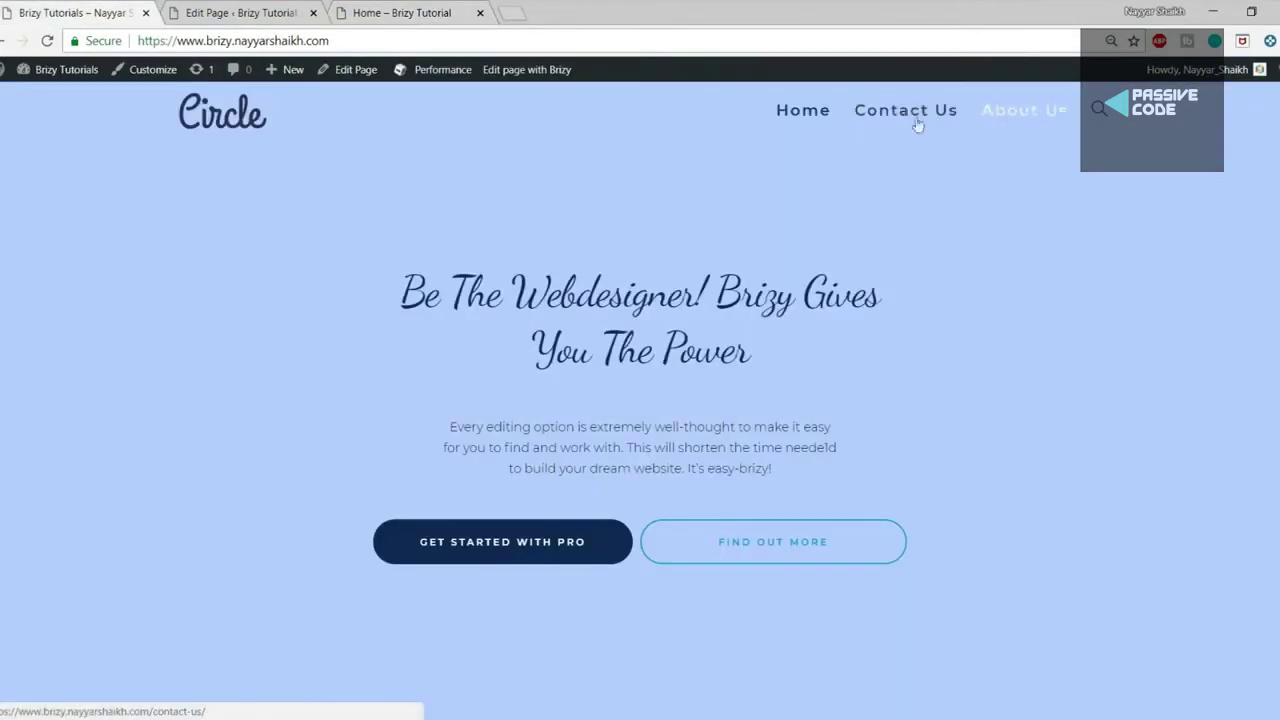
scroll(1066, 330, "down", 3)
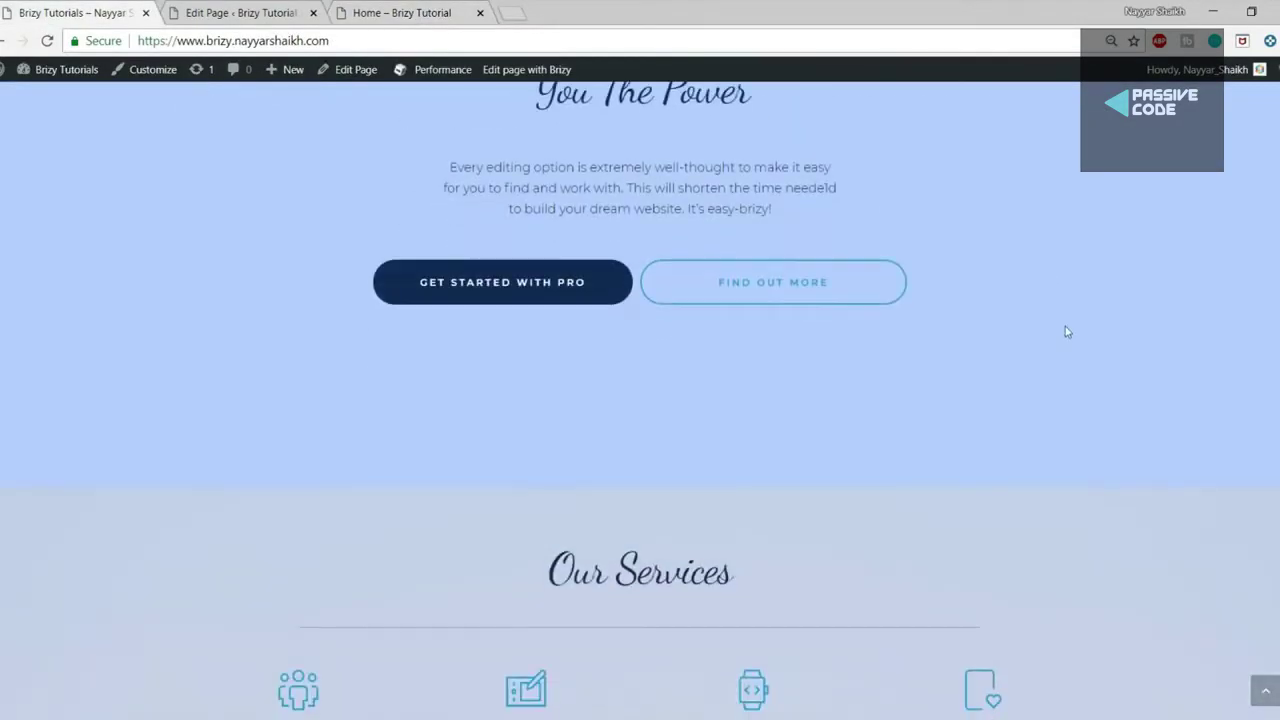
scroll(1066, 330, "up", 3)
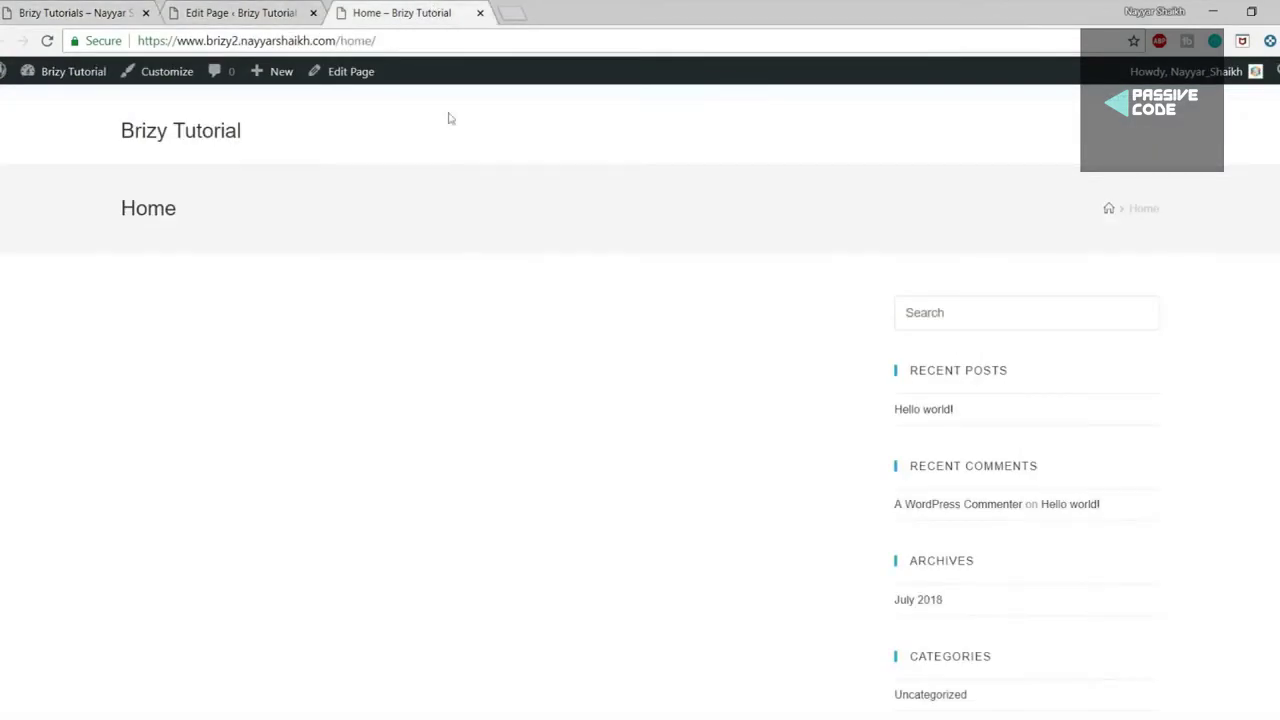
scroll(526, 274, "down", 5)
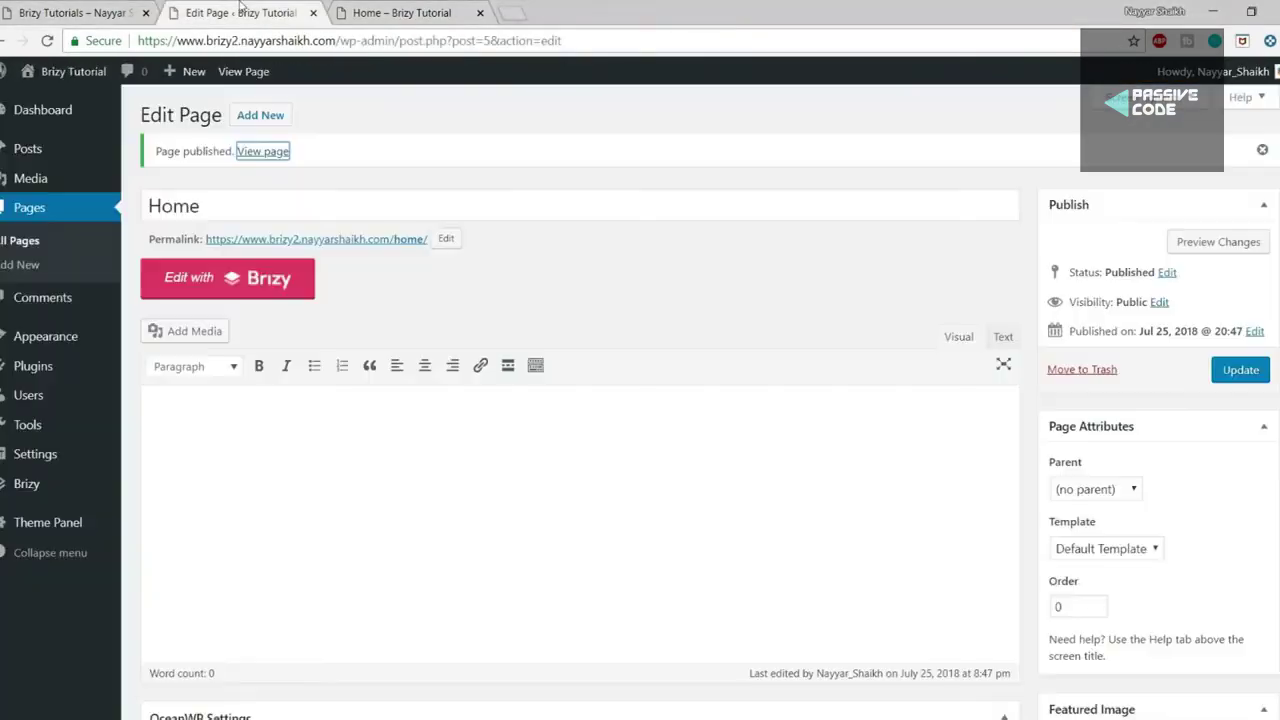
scroll(737, 392, "down", 2)
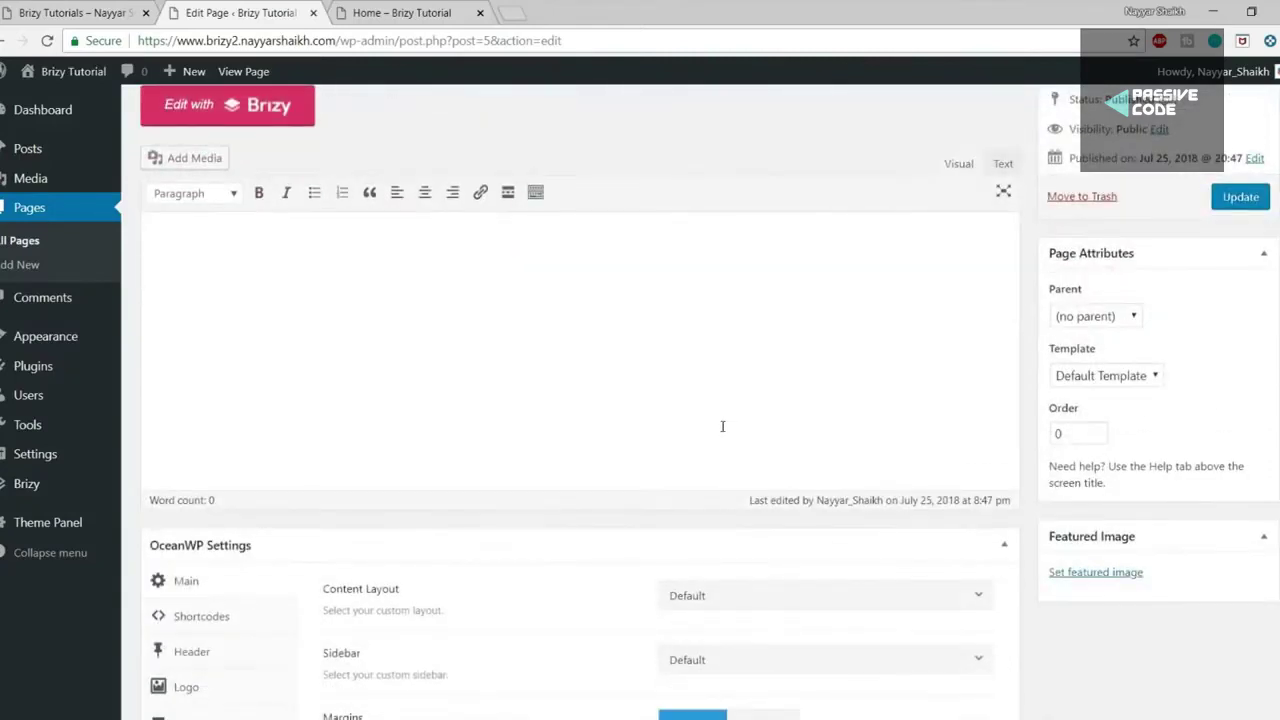
scroll(722, 426, "up", 2)
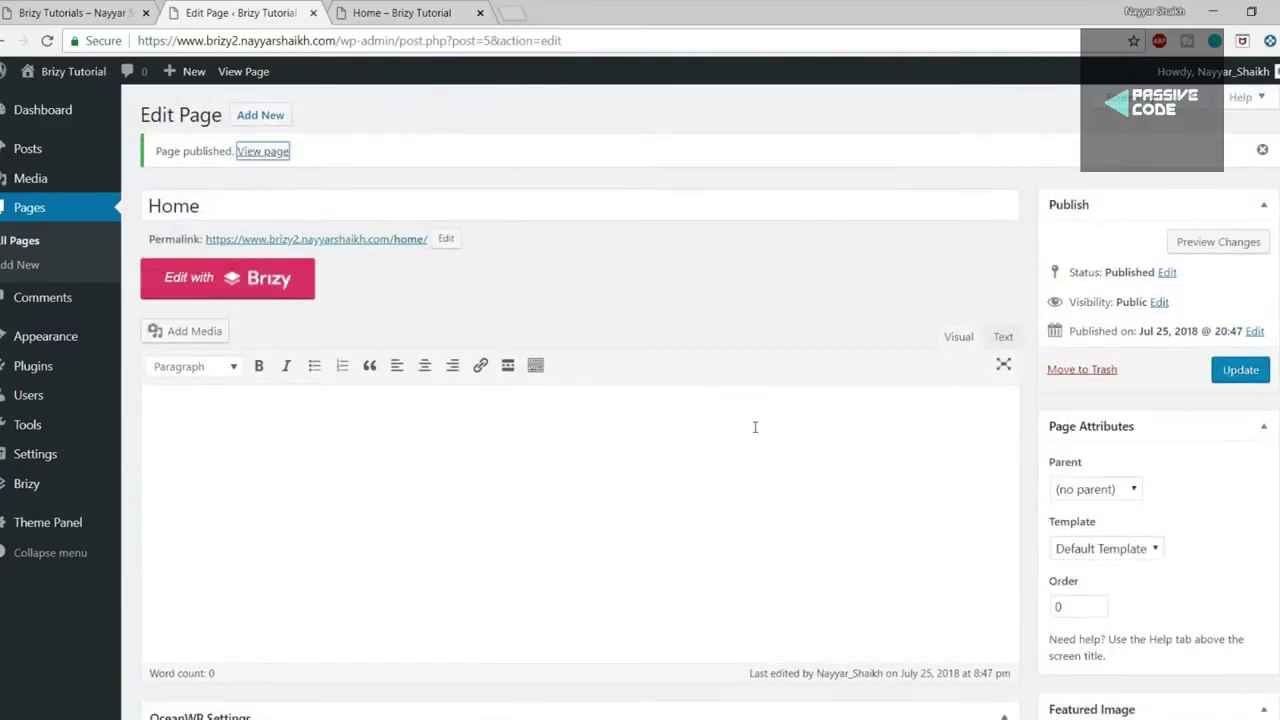
- Close the extra tab and set Content Layout to 100% Full Width and Header Style to Transparent
scroll(755, 427, "down", 4)
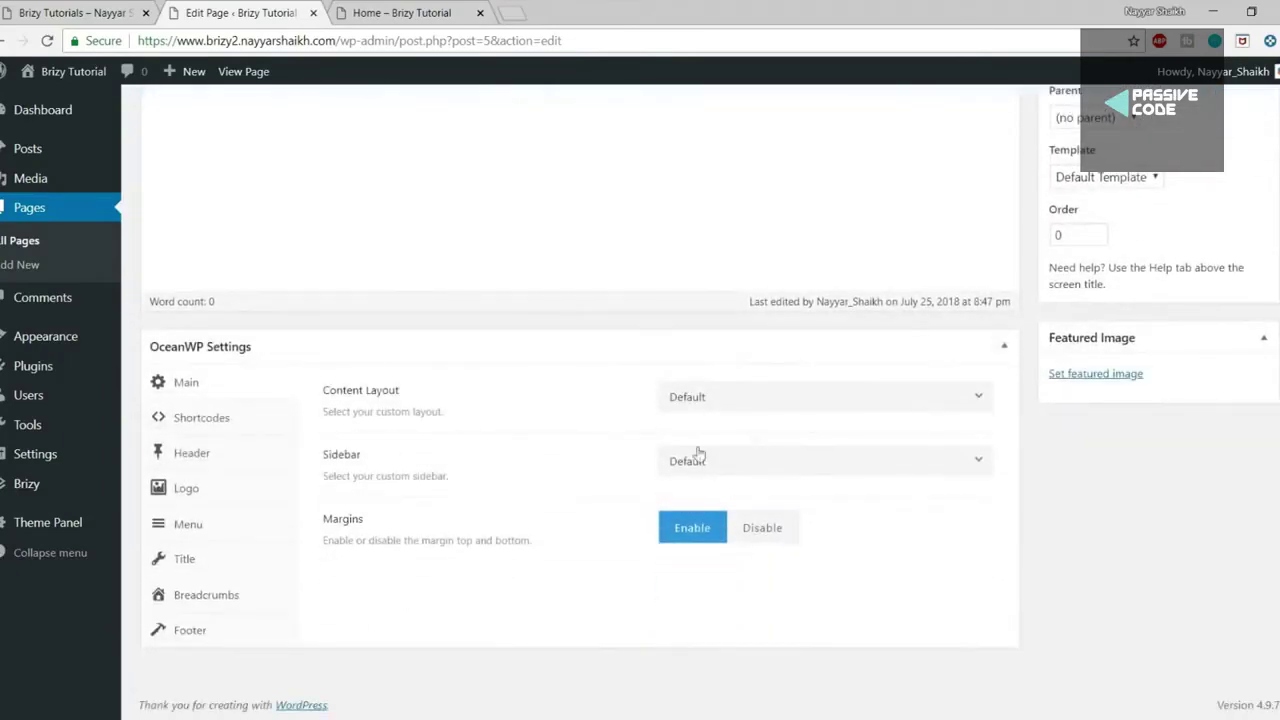
left_click(480, 13)
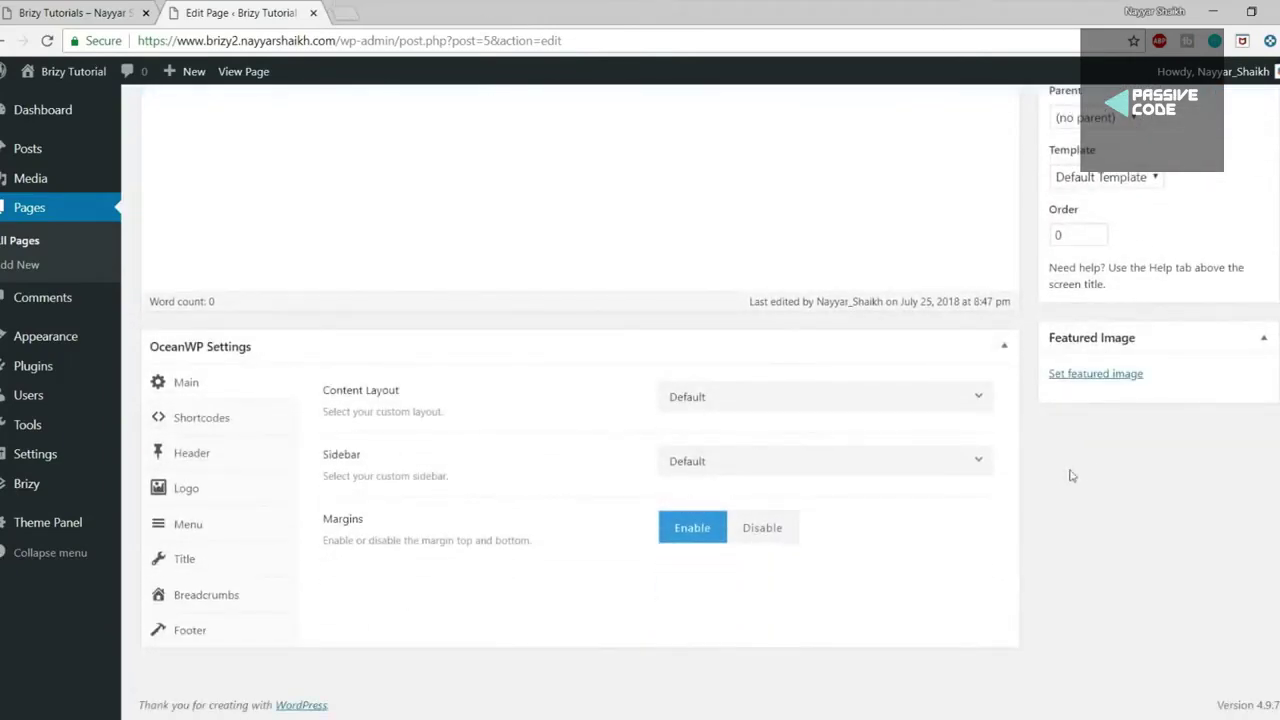
left_click(812, 396)
left_click(834, 637)
left_click(192, 465)
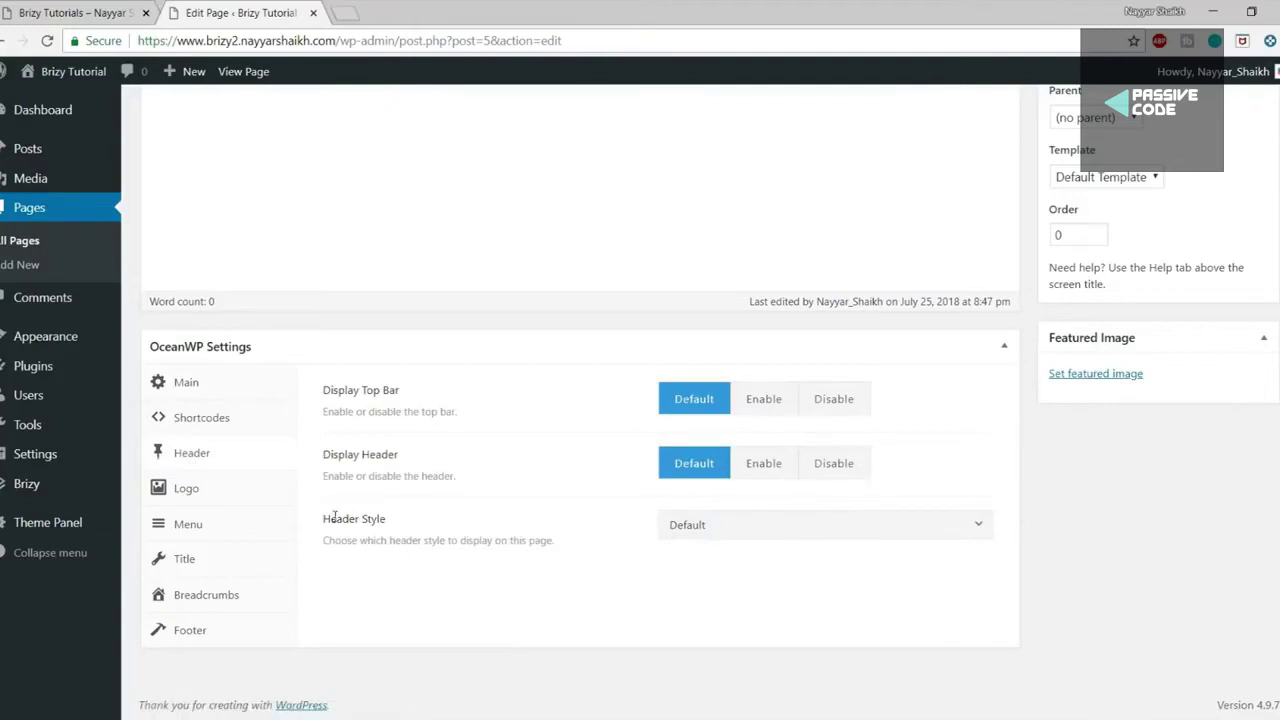
left_click_drag(333, 517, 432, 540)
left_click(814, 526)
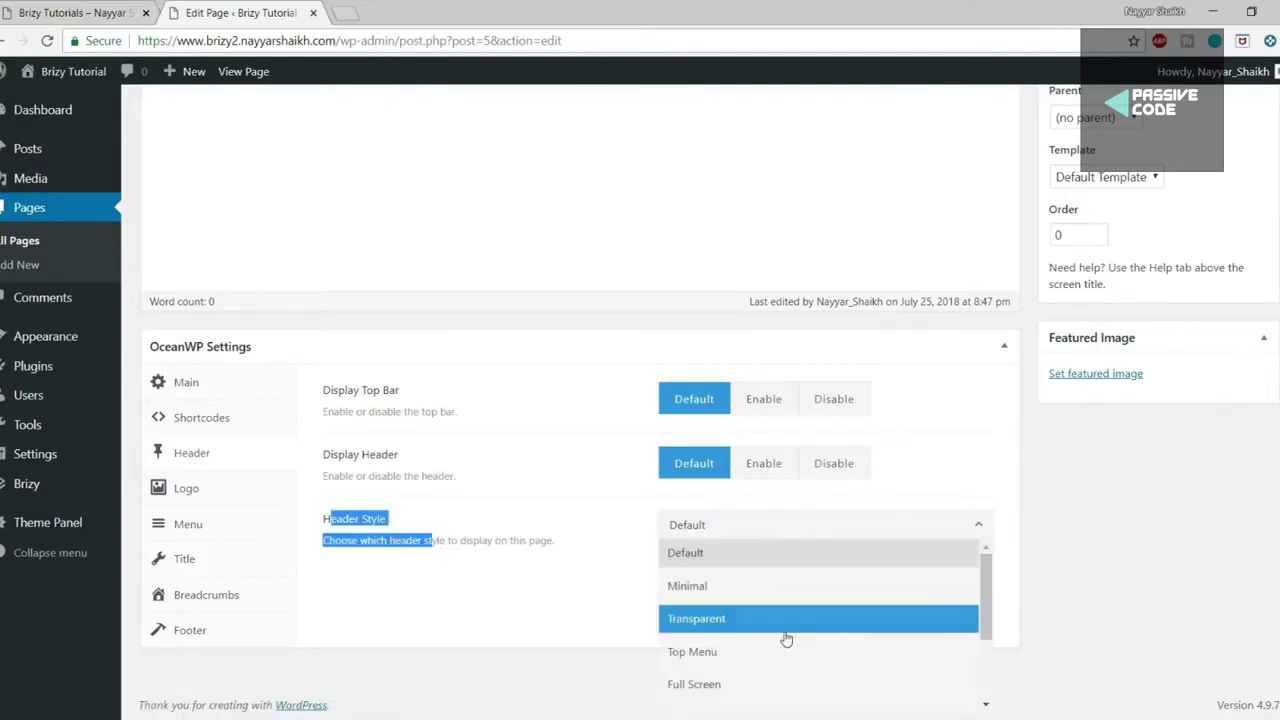
left_click(788, 622)
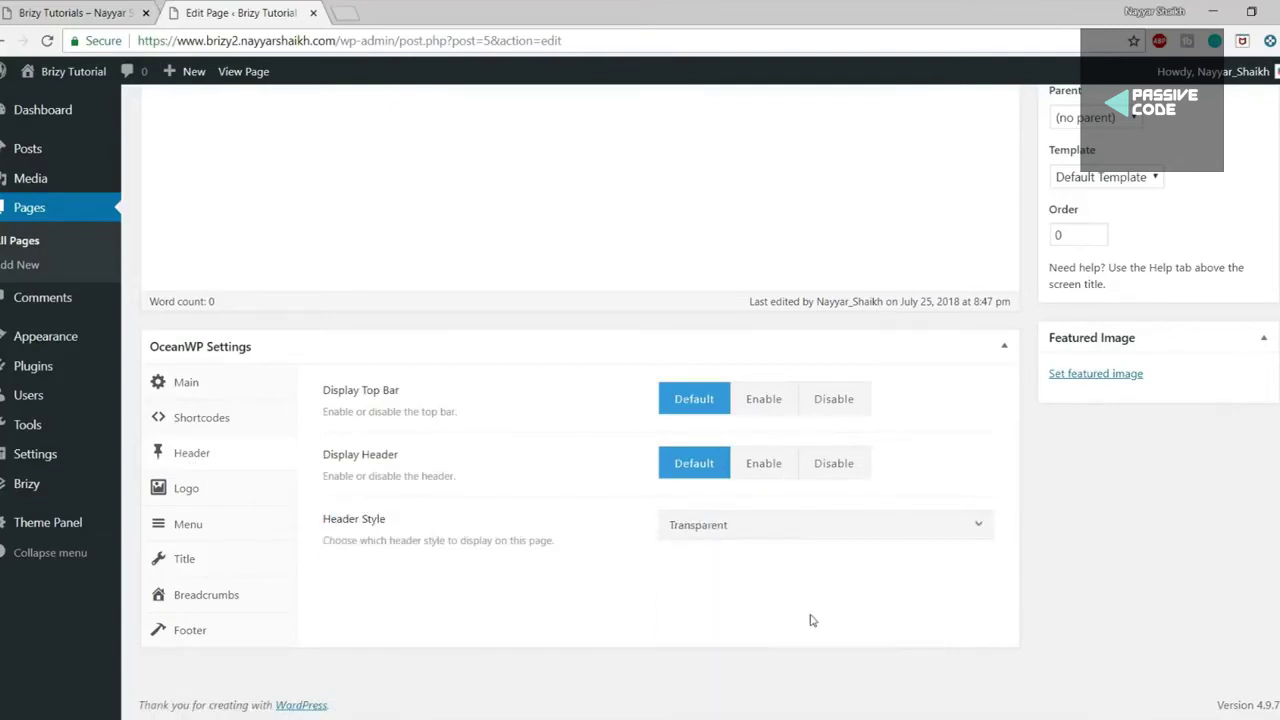
- Disable the page title, footer widgets and copyright area for the Home page
left_click(217, 563)
left_click(847, 409)
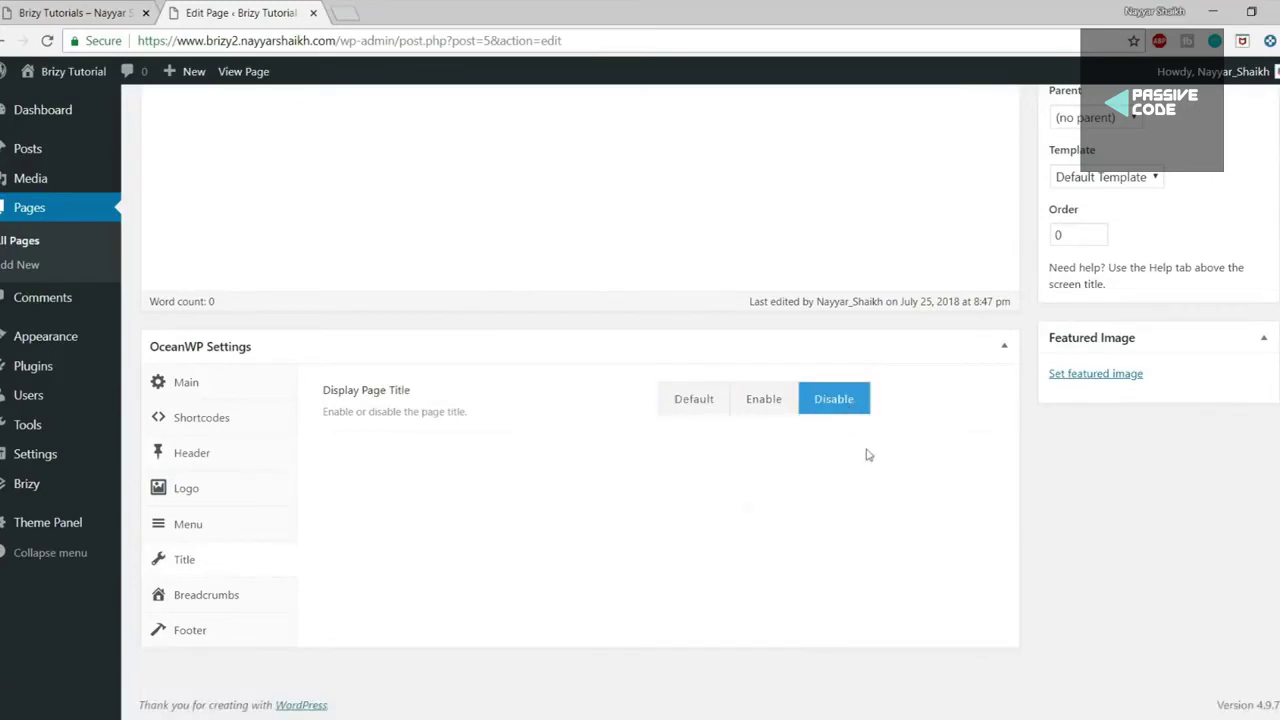
left_click(205, 636)
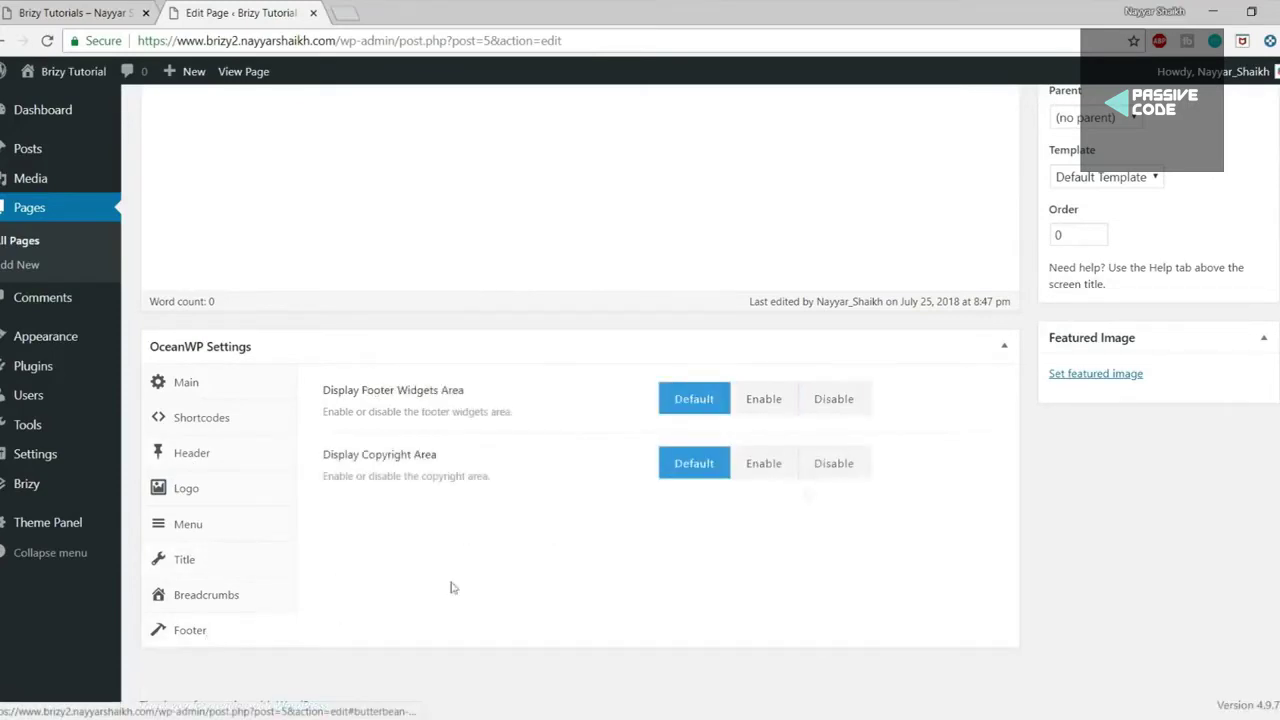
left_click(849, 418)
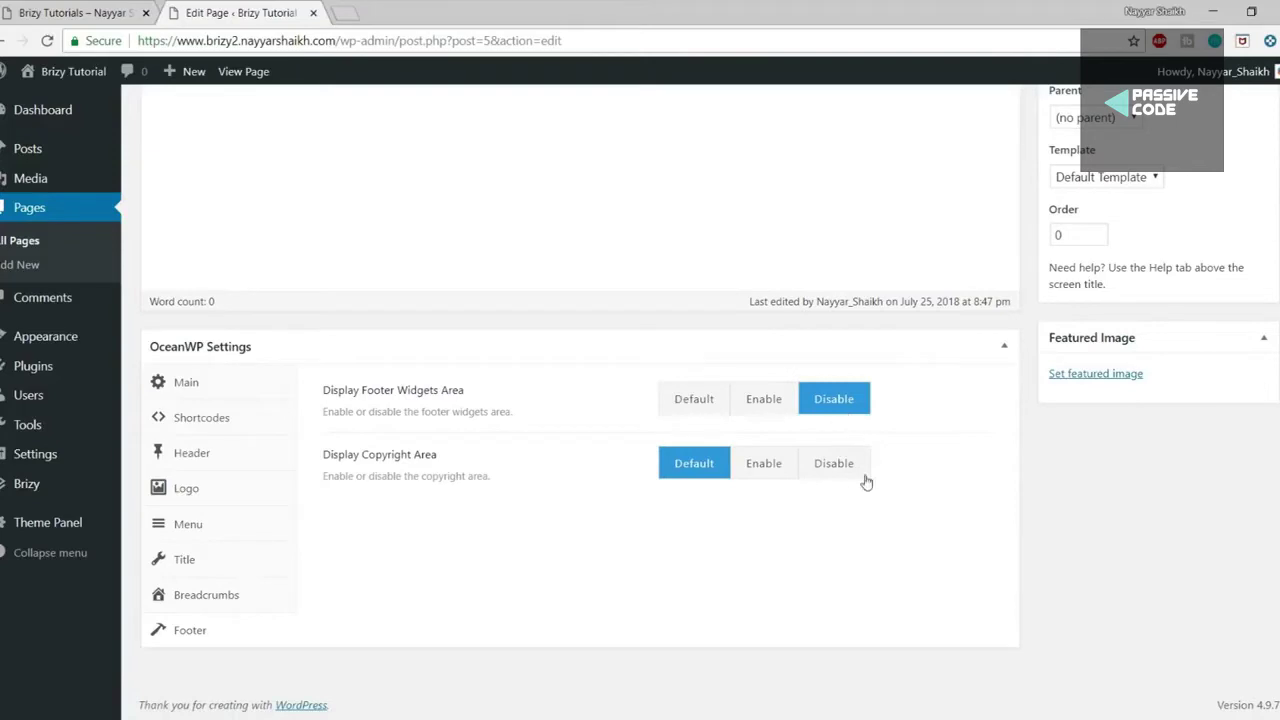
left_click(849, 470)
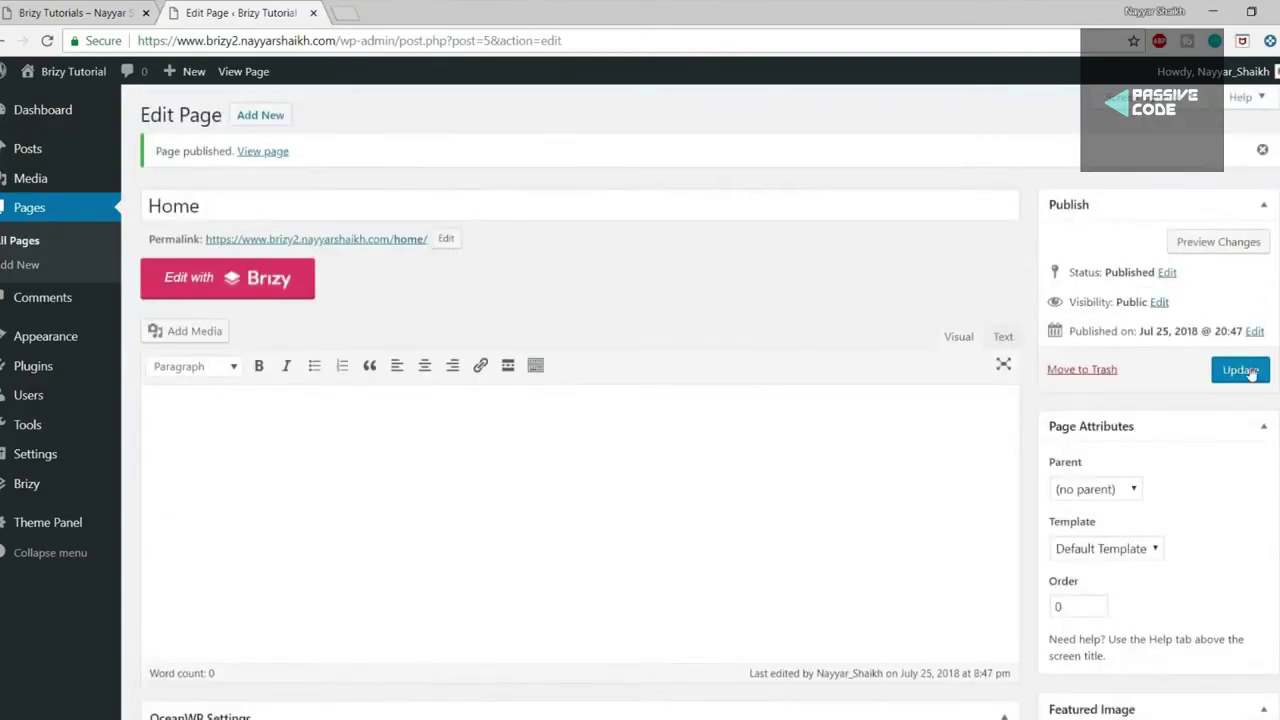
- Update the Home page and preview it live, confirming only the 'Brizy Tutorial' title shows
left_click(1240, 370)
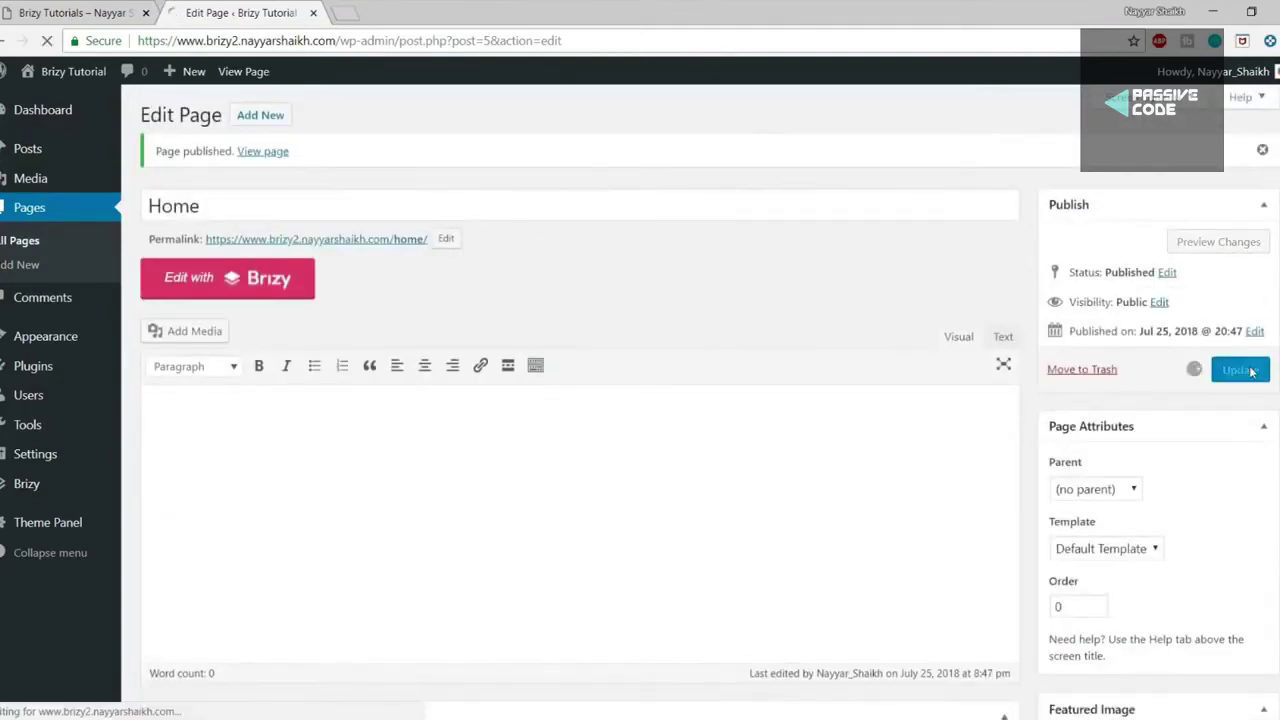
right_click(258, 156)
left_click(261, 163)
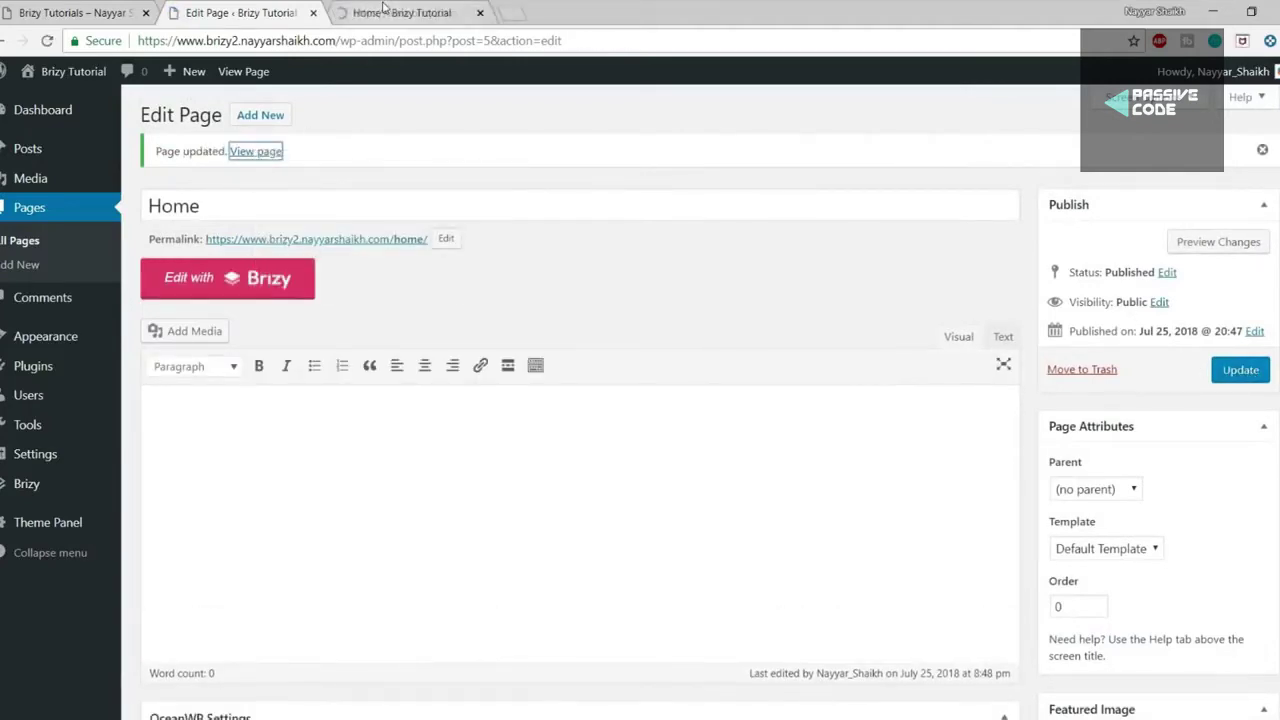
left_click(375, 12)
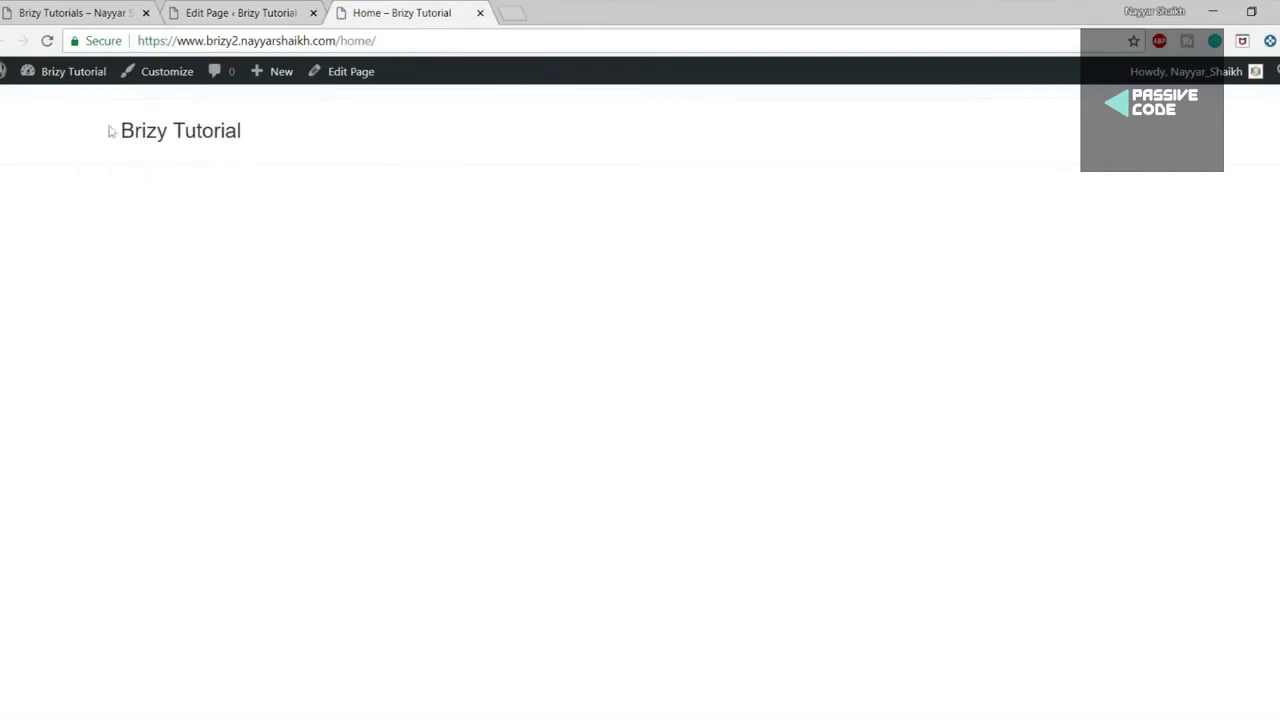
left_click_drag(110, 131, 423, 154)
left_click(424, 157)
left_click(240, 12)
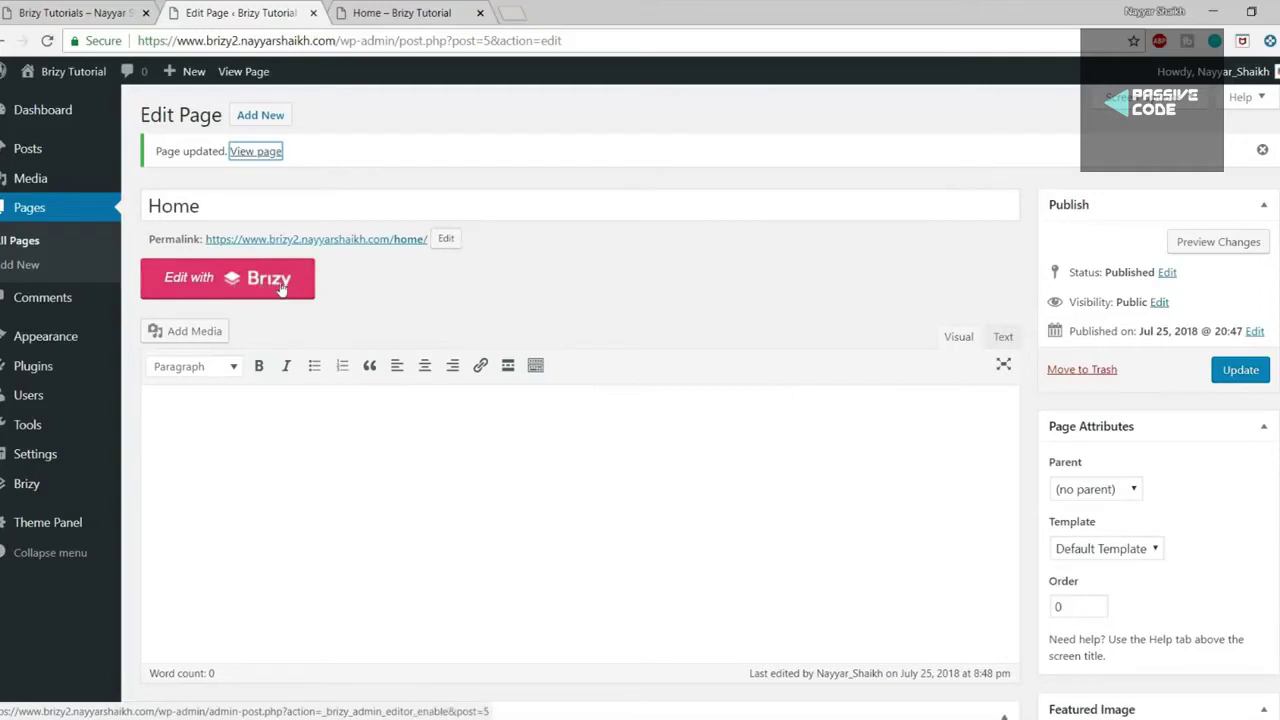
left_click(267, 287)
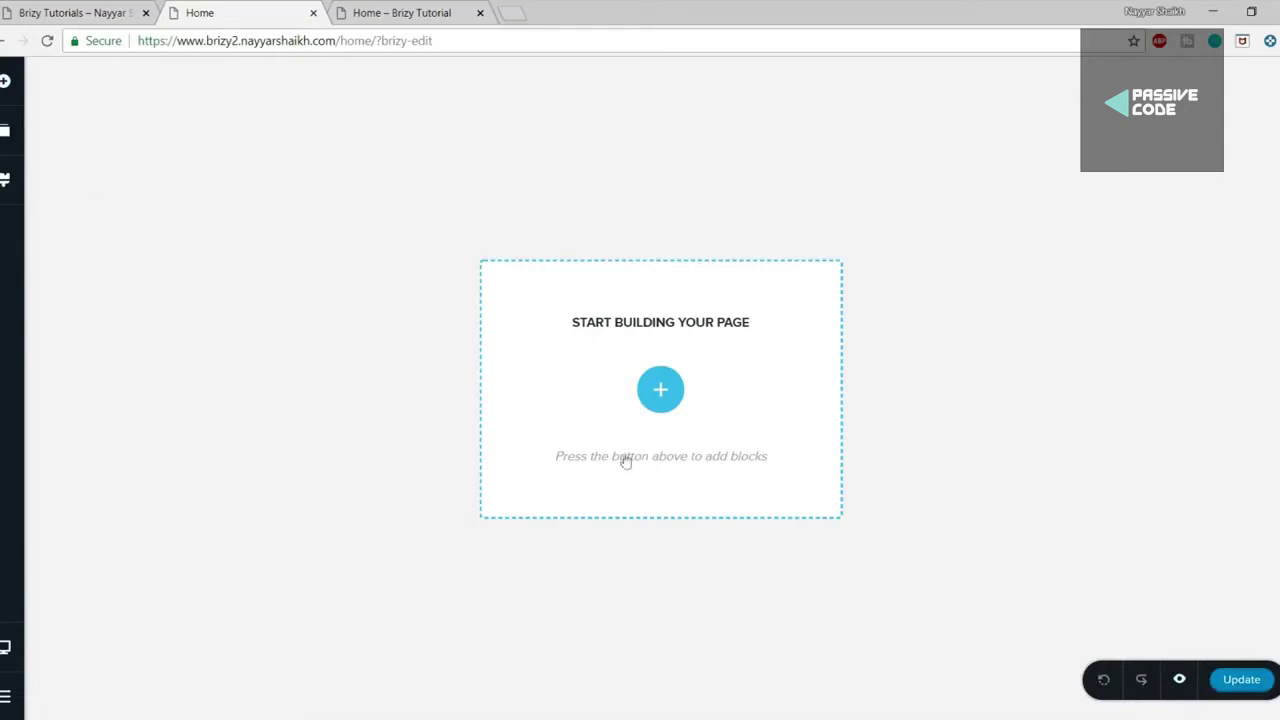
left_click(5, 84)
scroll(144, 290, "down", 1)
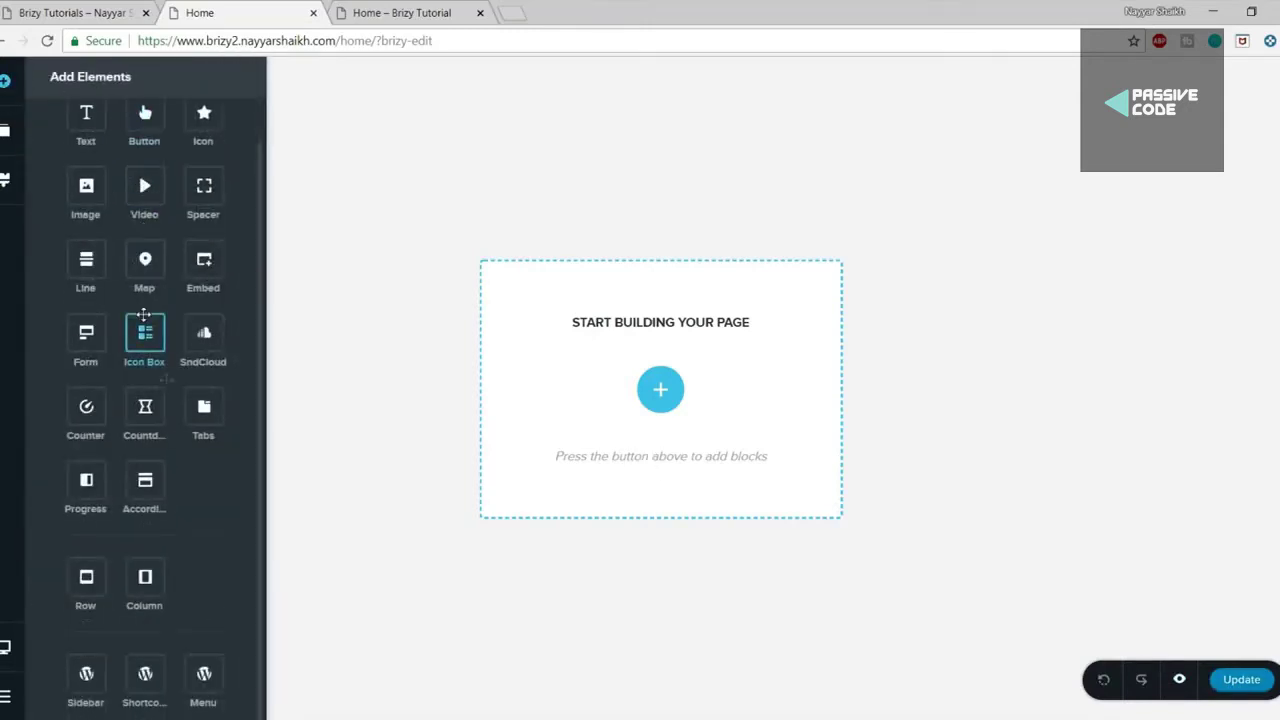
left_click(326, 349)
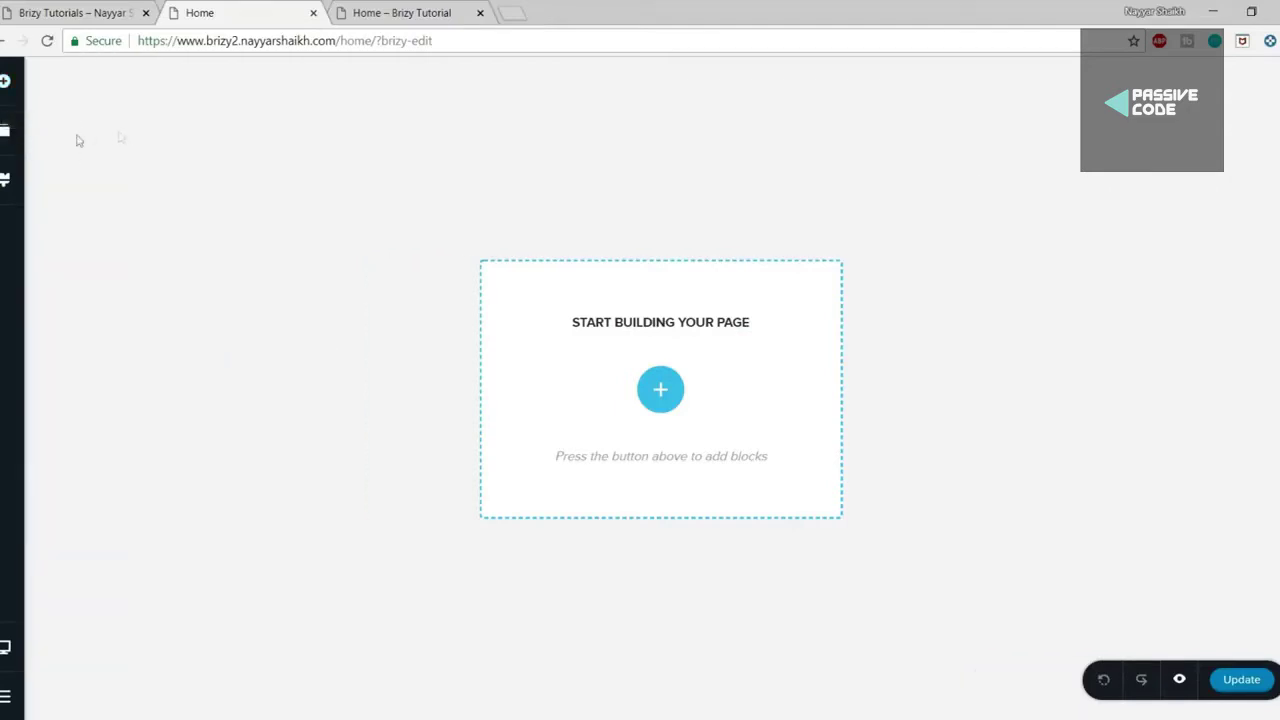
left_click(8, 134)
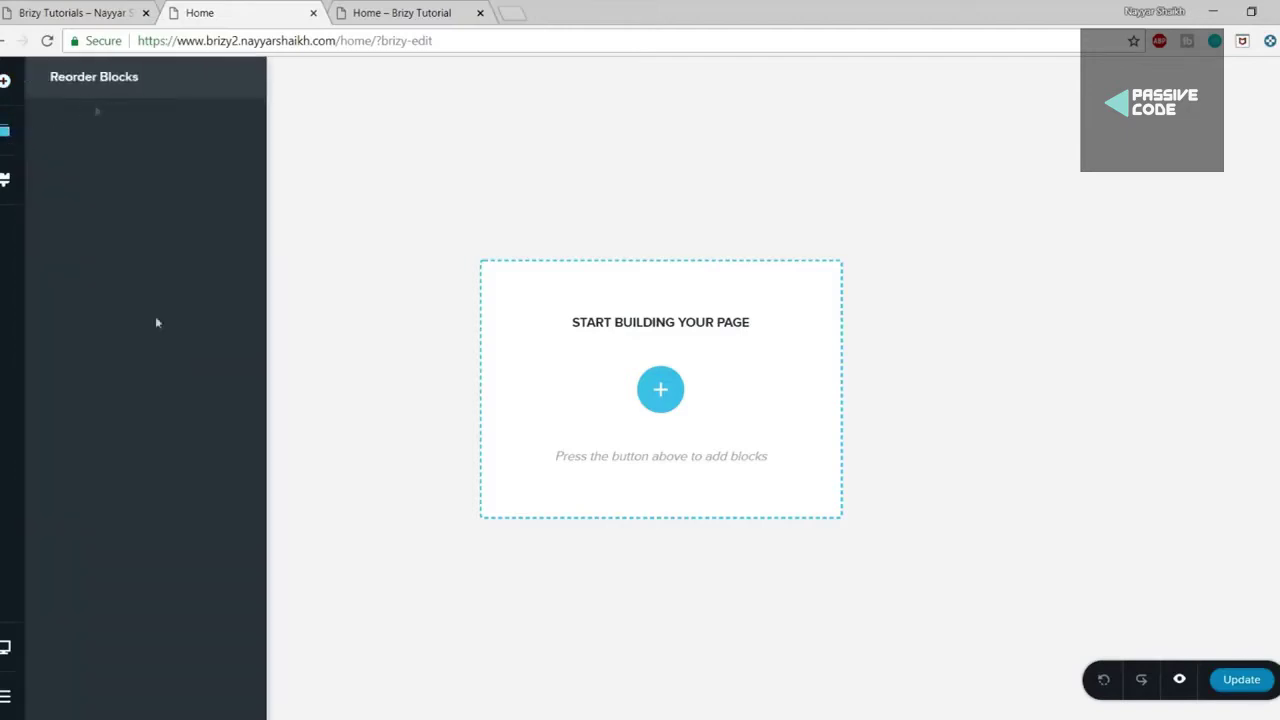
left_click(392, 157)
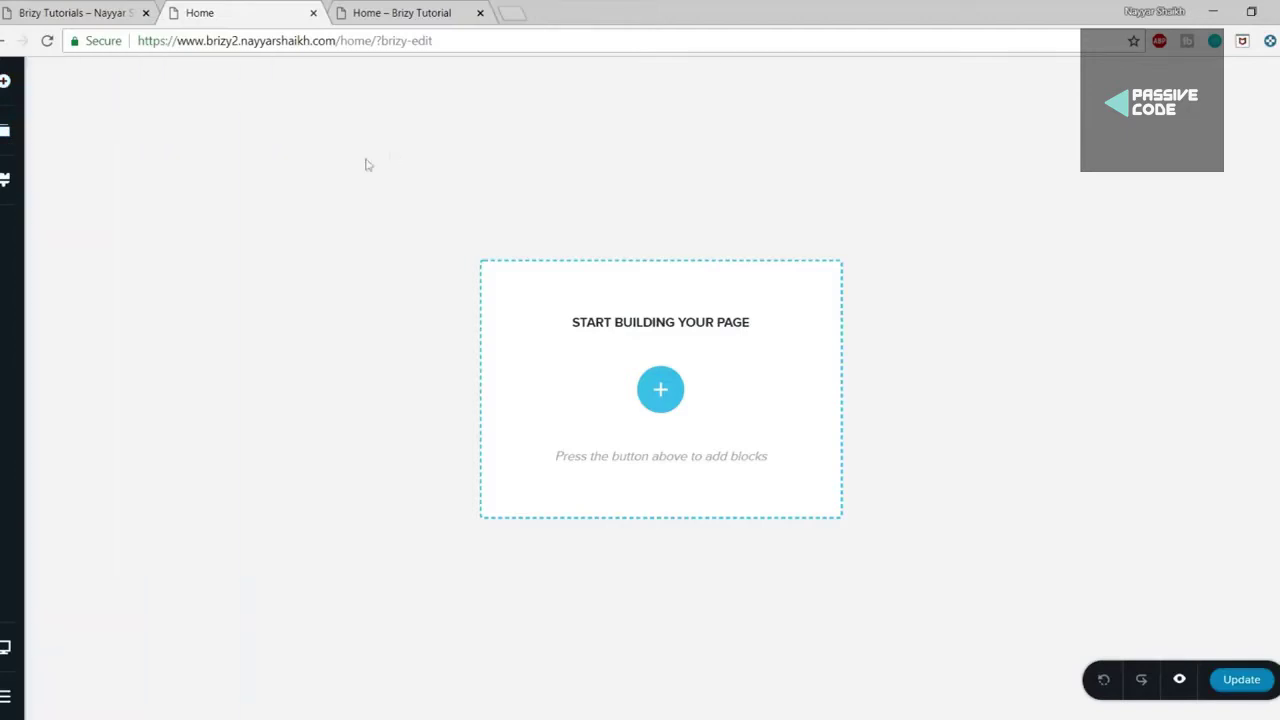
left_click(8, 184)
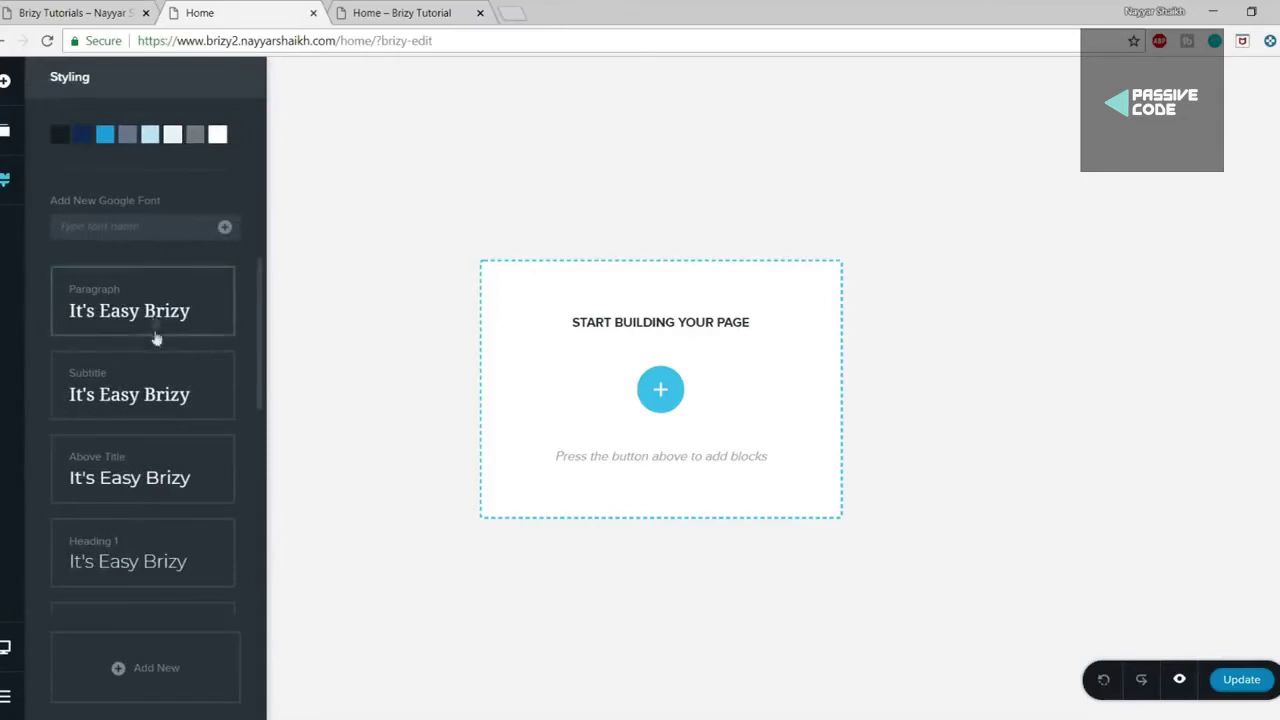
scroll(160, 400, "down", 3)
scroll(160, 400, "up", 3)
left_click(160, 395)
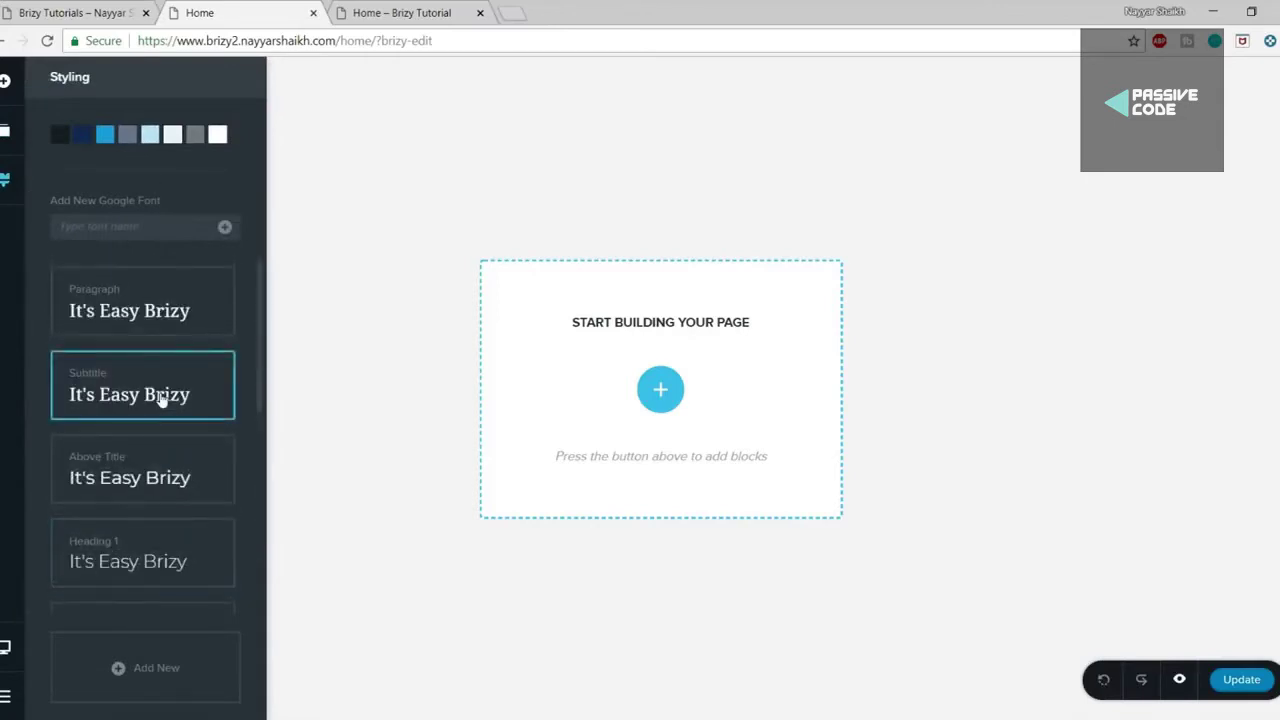
left_click(276, 310)
left_click(5, 647)
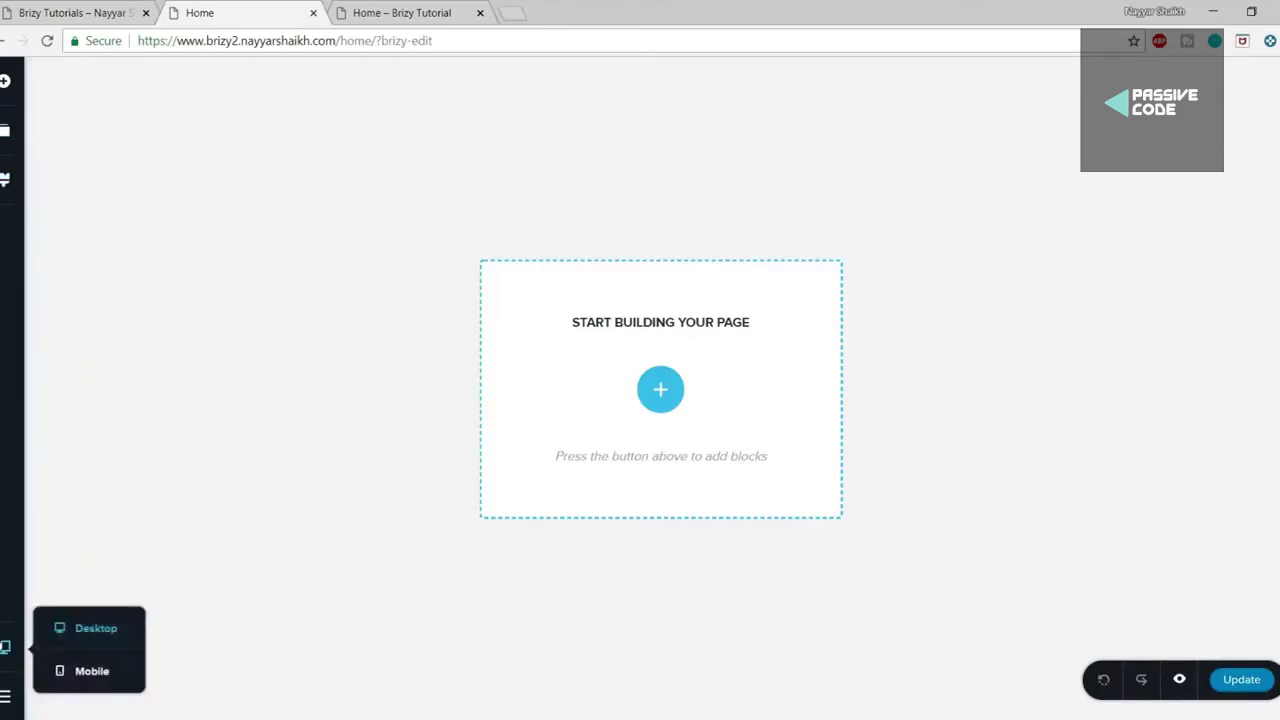
left_click(98, 677)
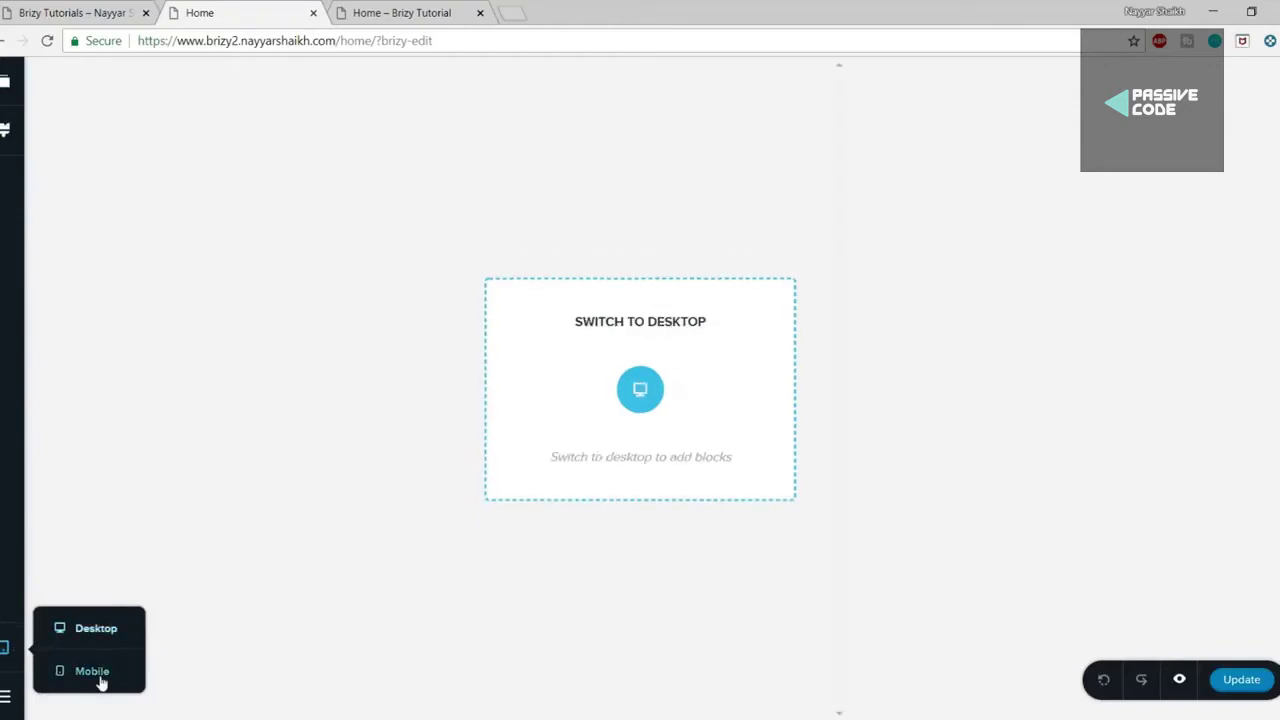
left_click(68, 636)
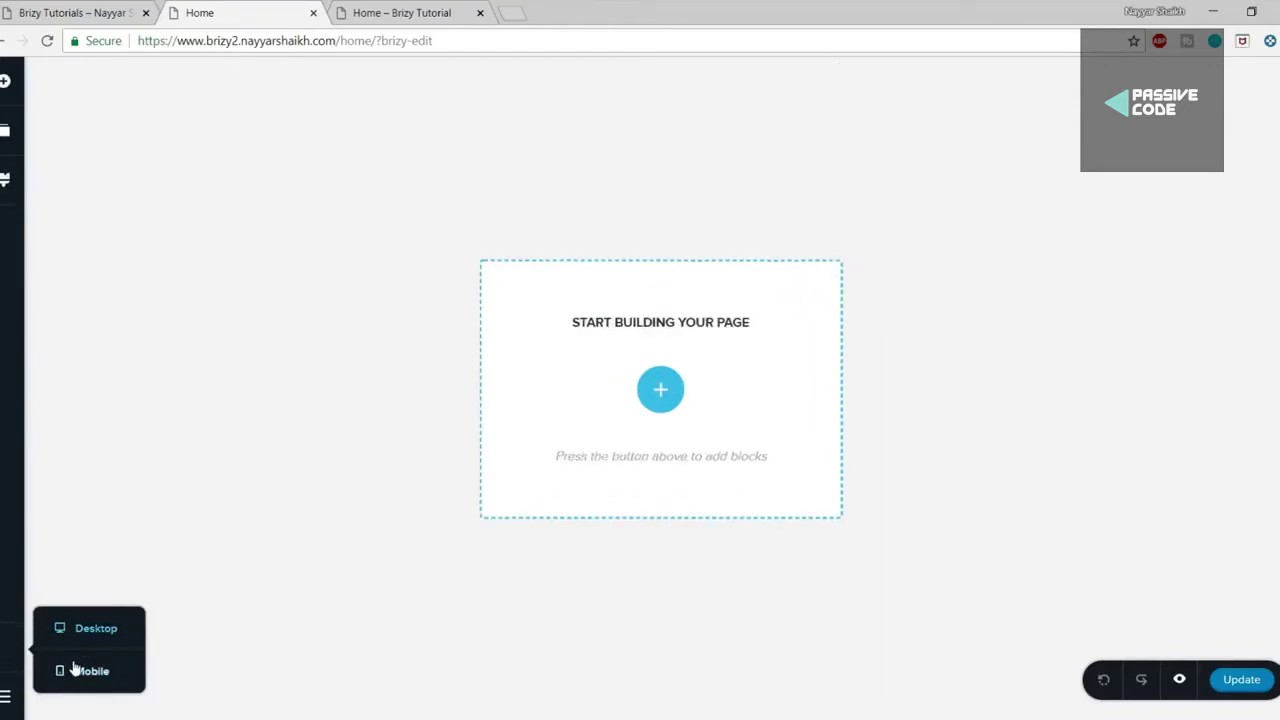
left_click(80, 677)
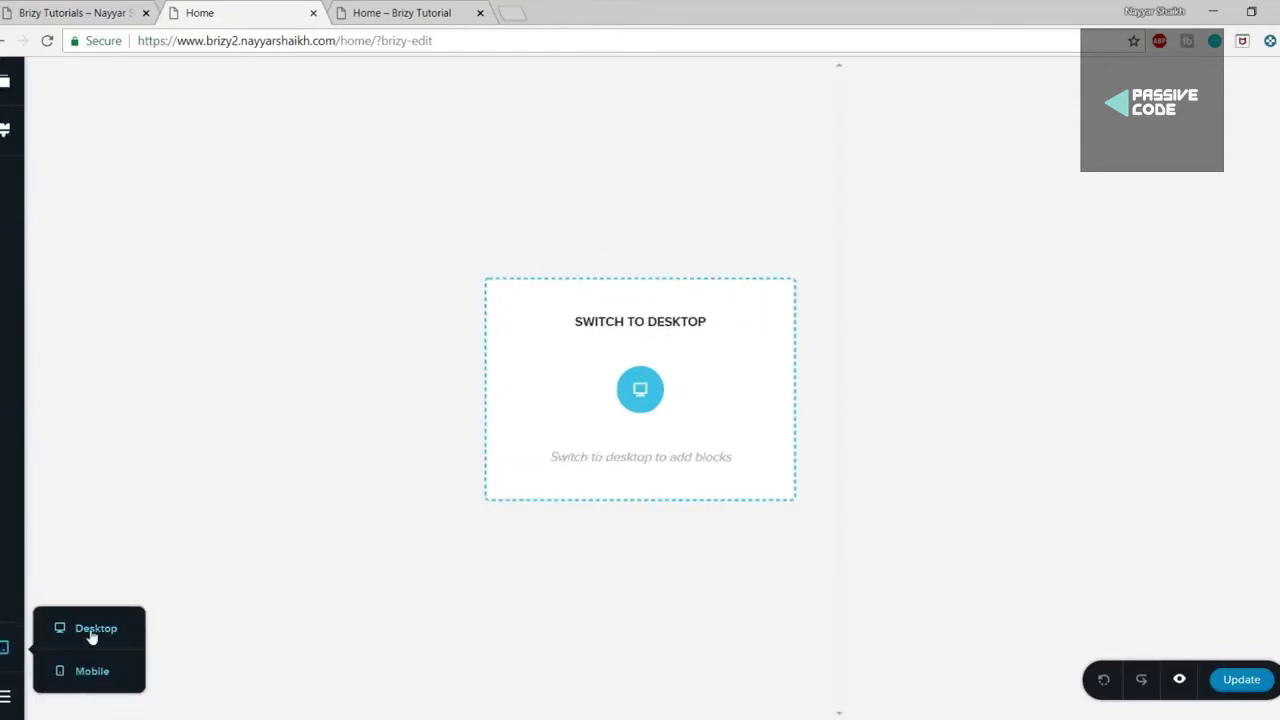
left_click(91, 637)
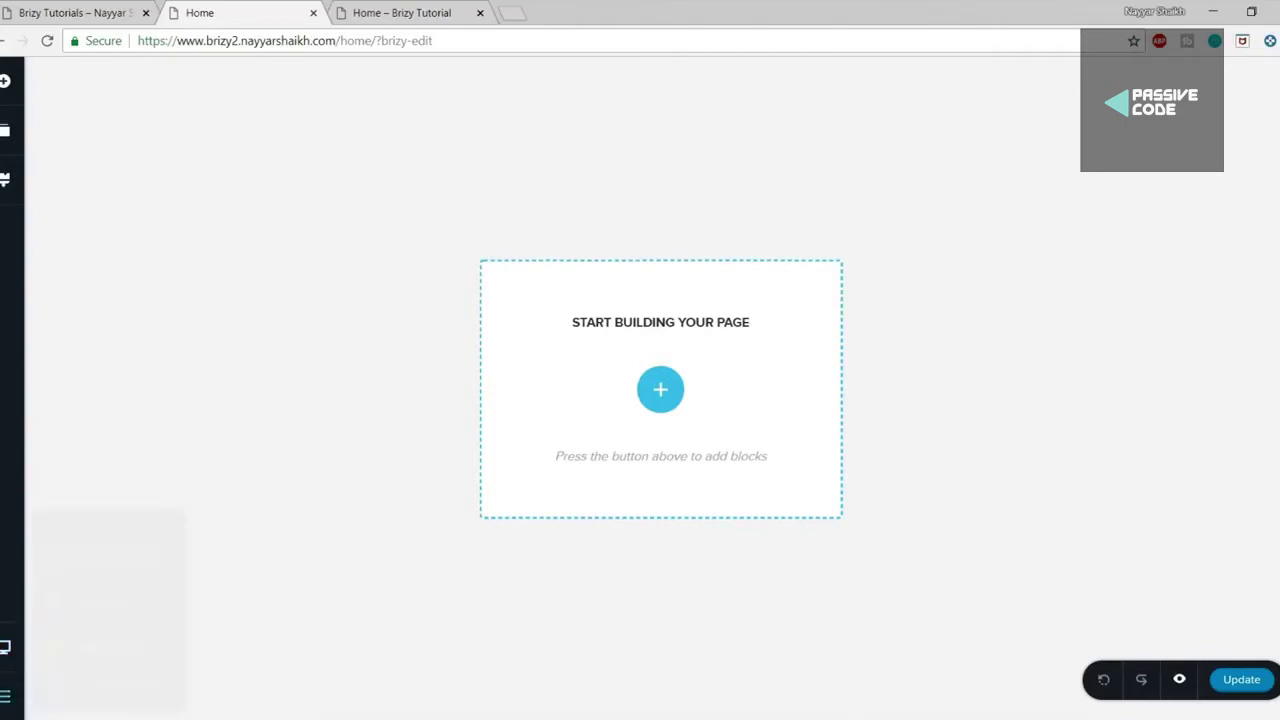
mouse_move(8, 697)
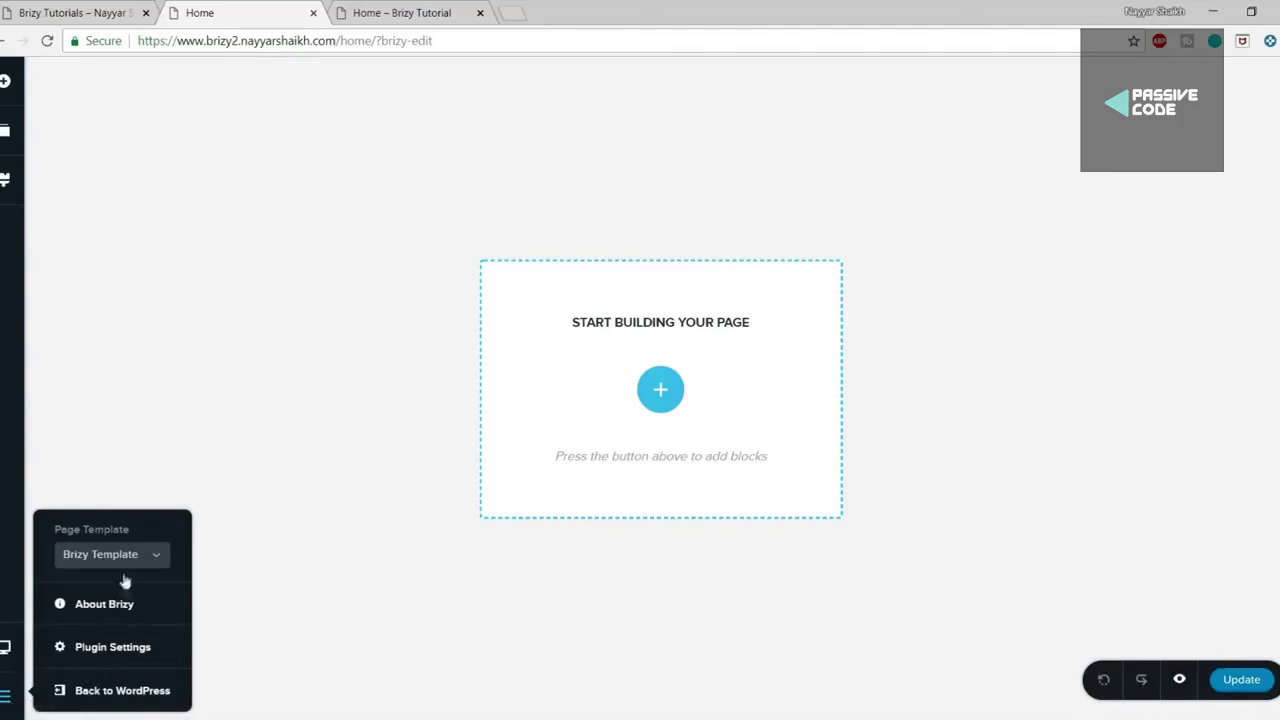
left_click(274, 534)
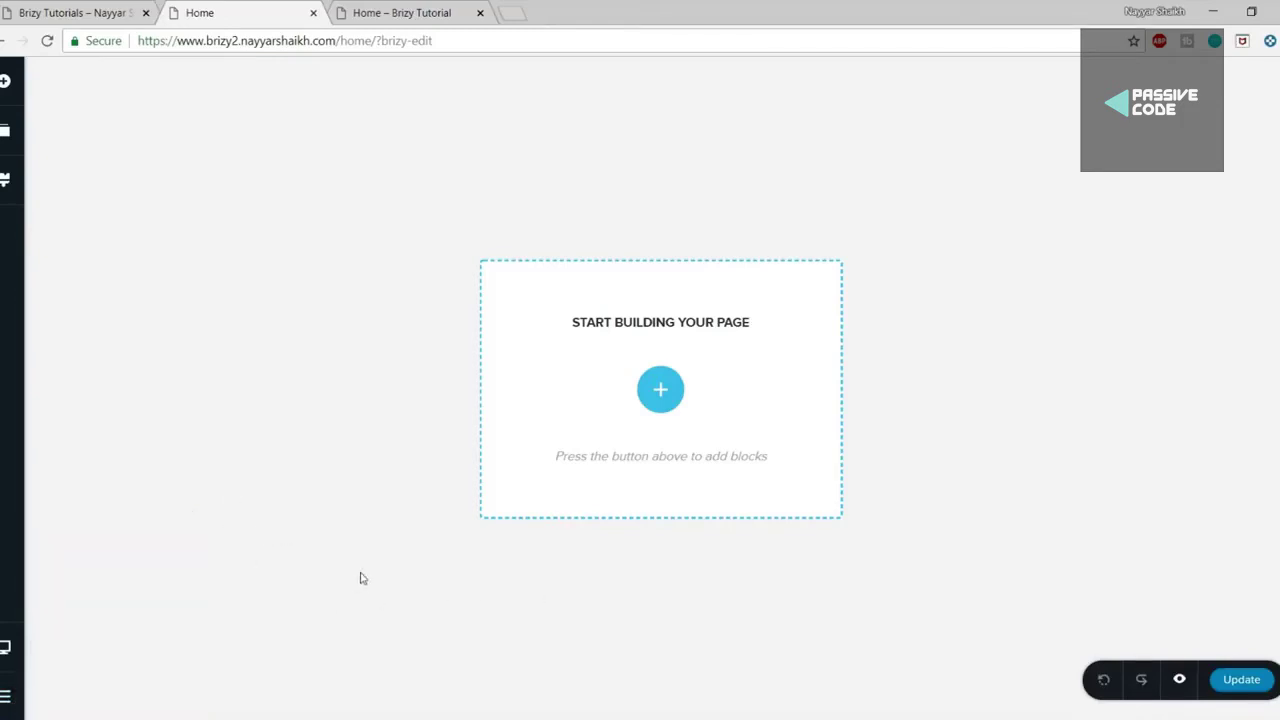
left_click(1262, 679)
- Open the Brizy block library and check the live Circle site for reference
left_click(661, 390)
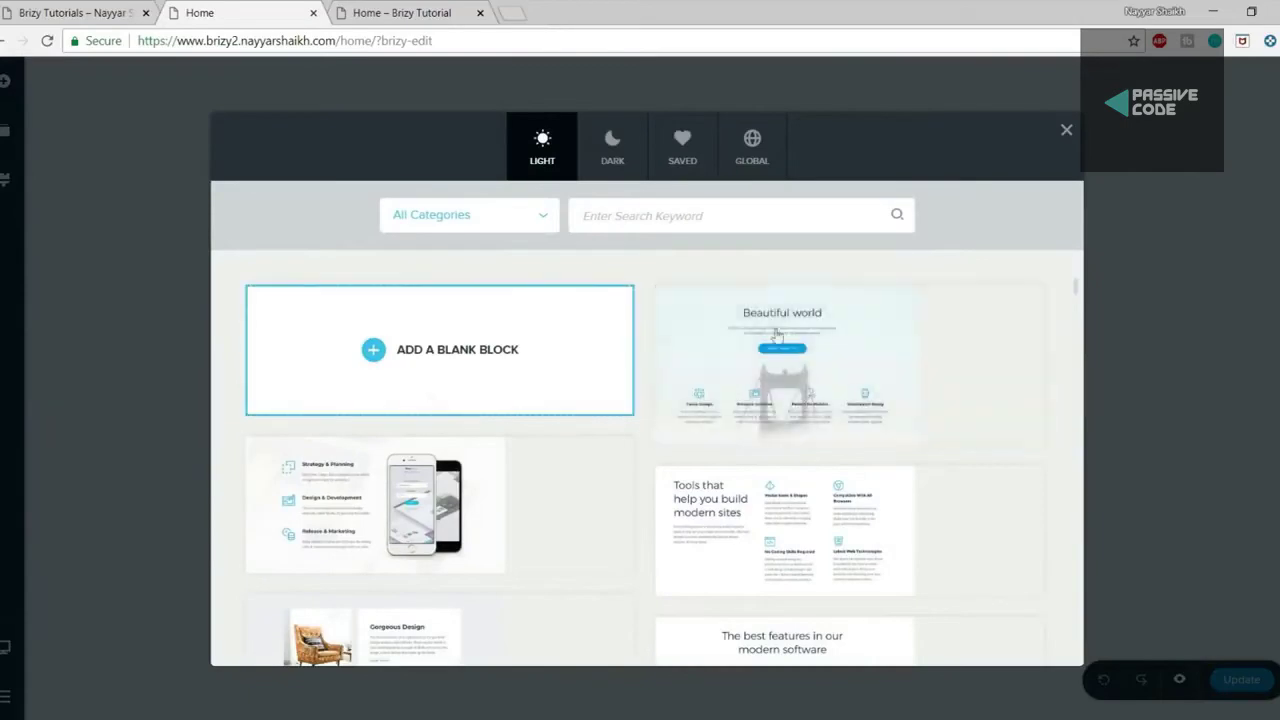
scroll(981, 509, "down", 1)
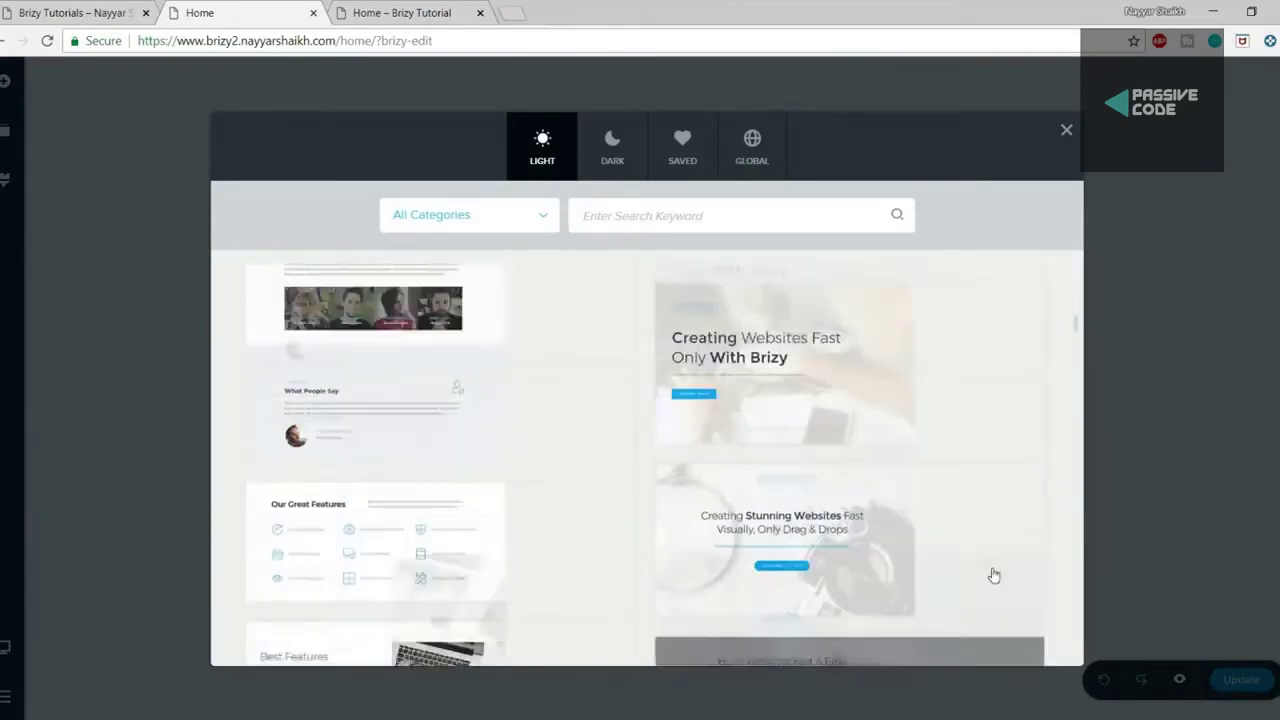
scroll(994, 576, "up", 1)
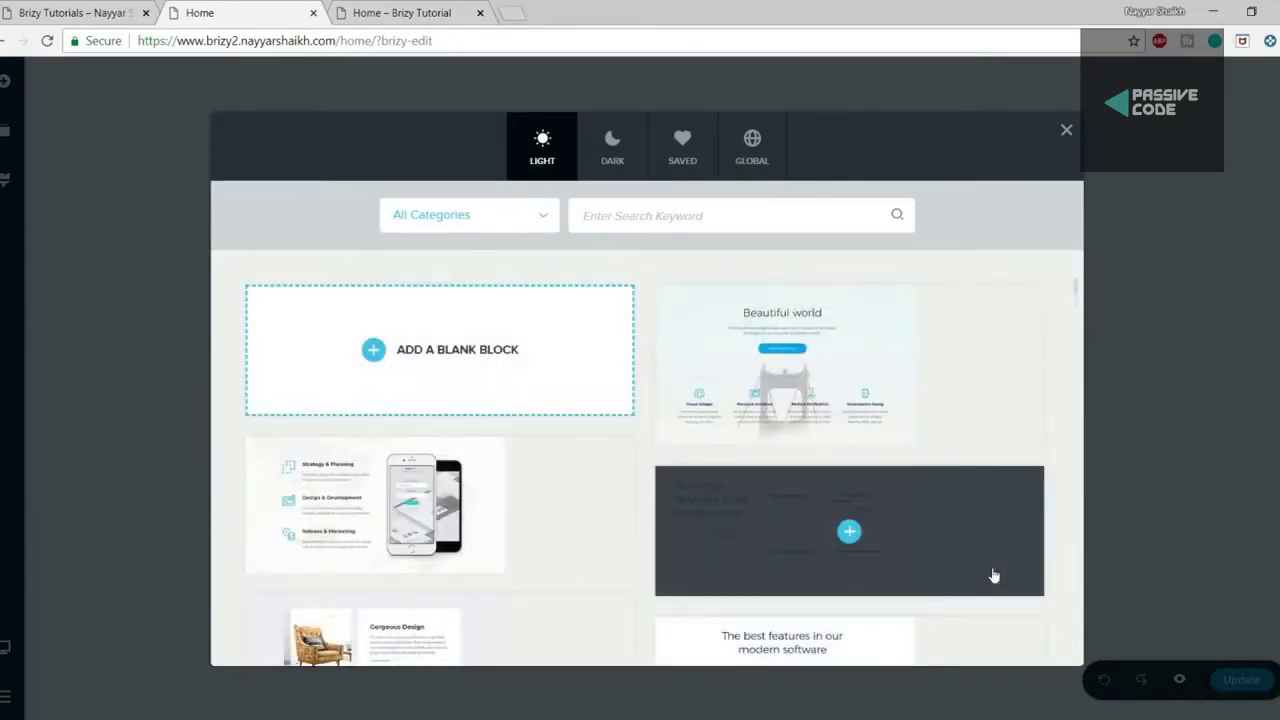
key("ctrl+1")
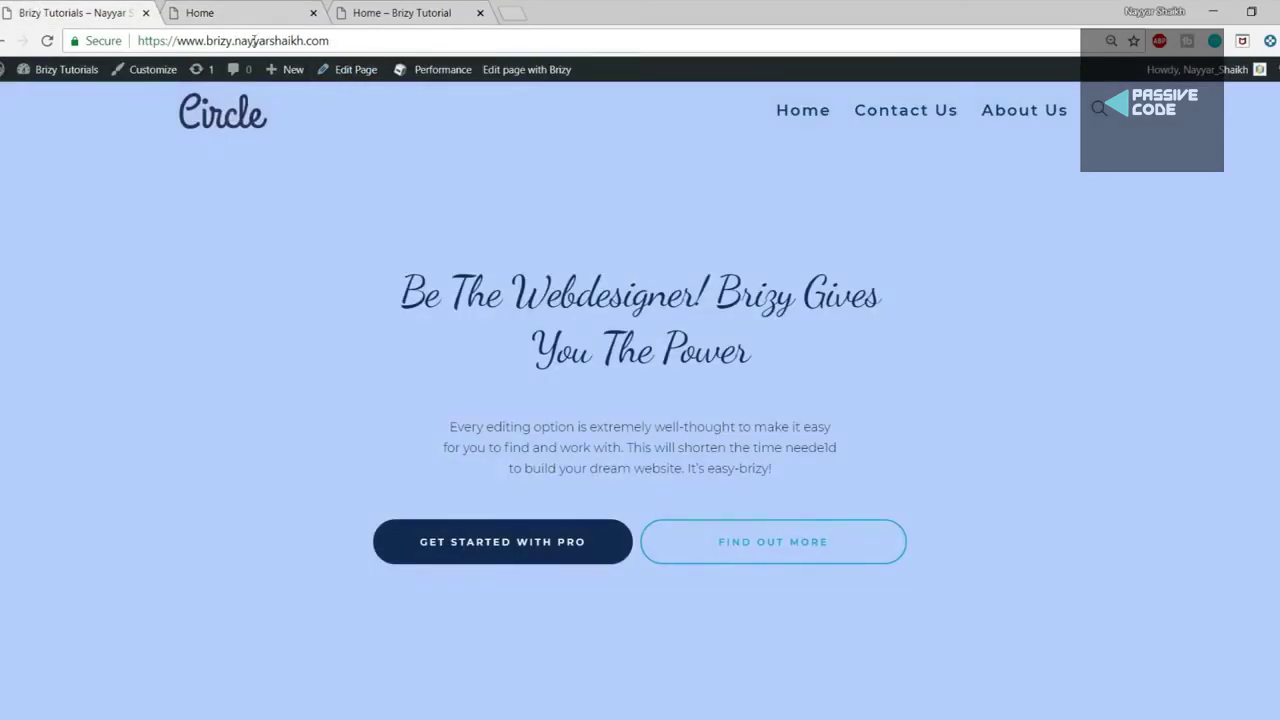
left_click(256, 10)
- Filter blocks to Header and insert the 'Be The Webdesigner' header template
left_click(472, 222)
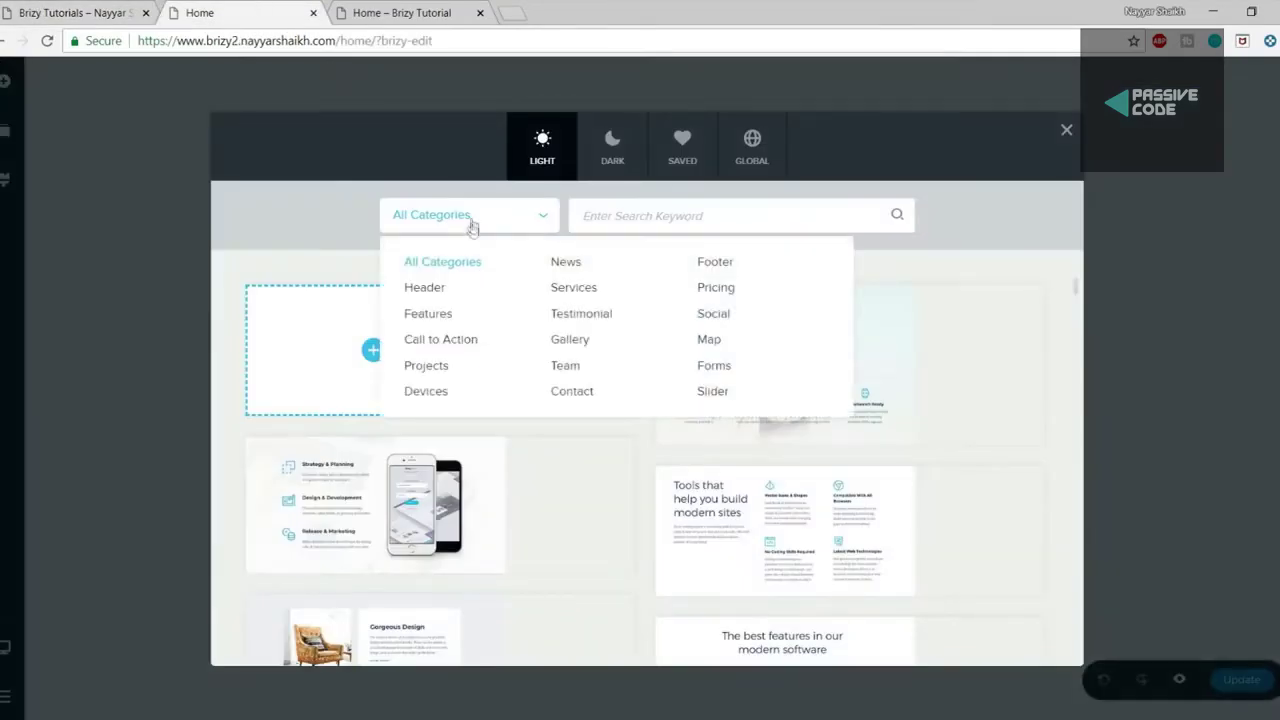
left_click(437, 289)
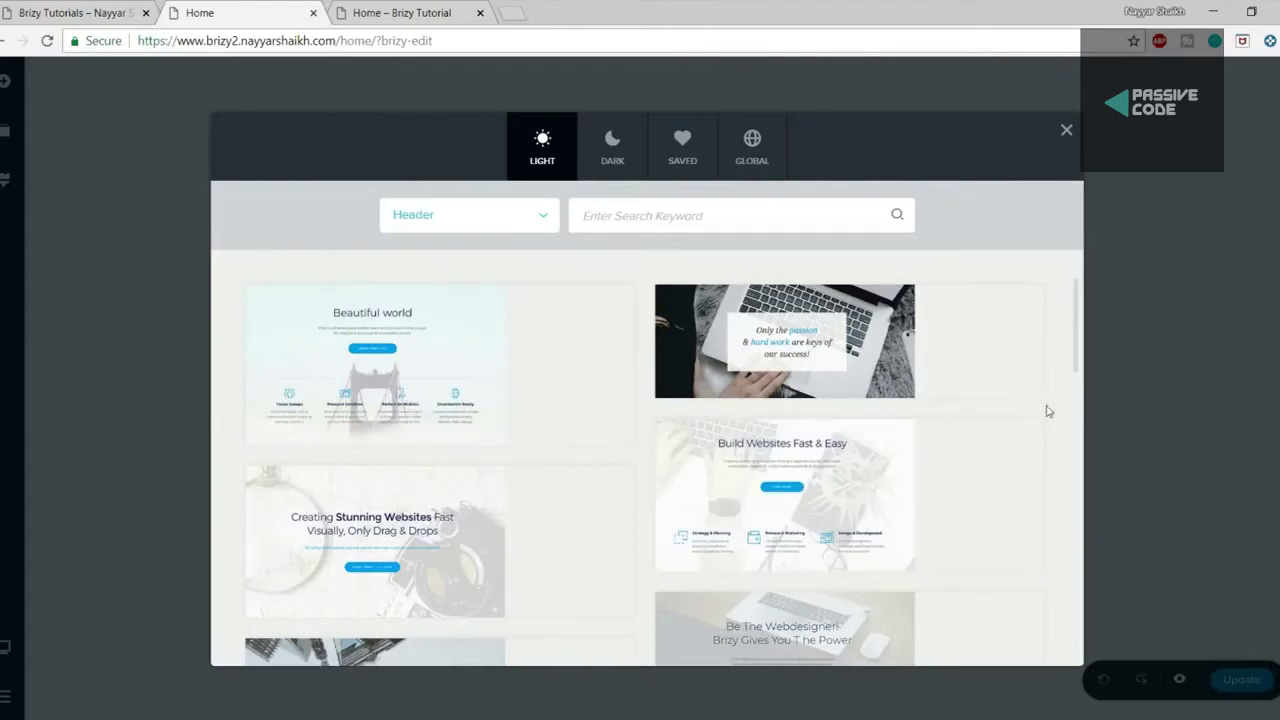
scroll(1047, 411, "down", 2)
scroll(1047, 411, "down", 2)
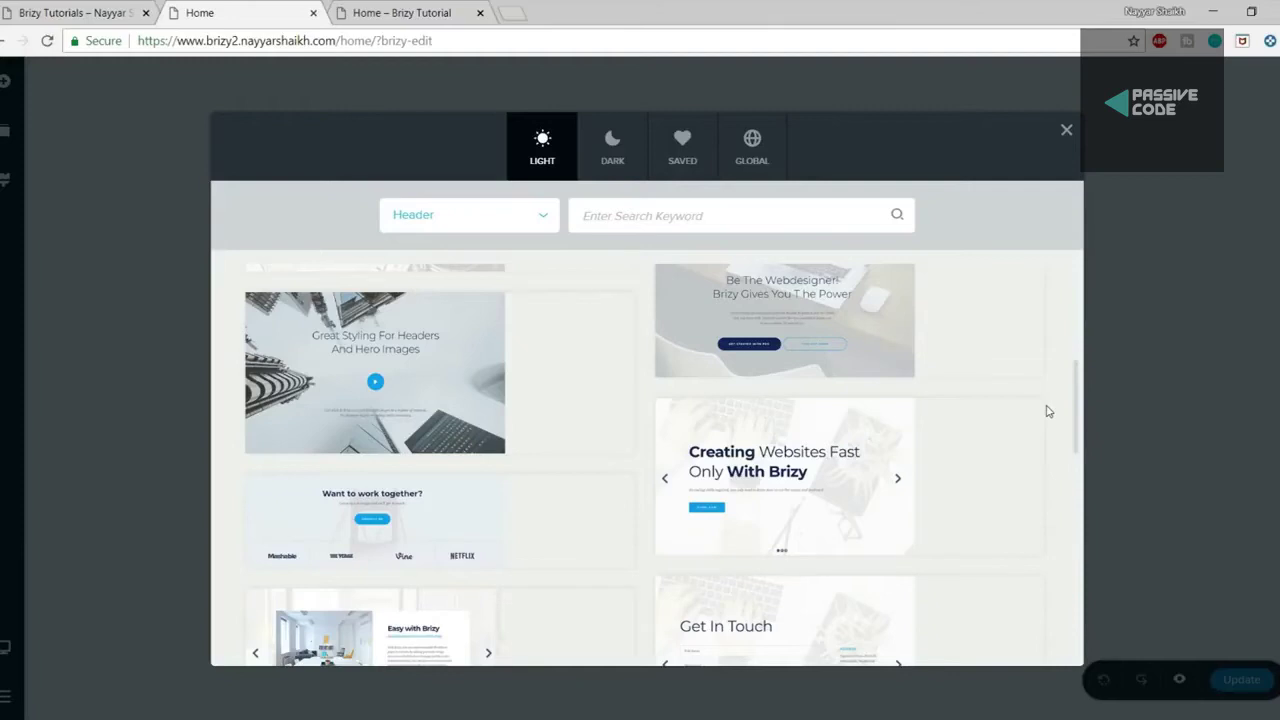
scroll(990, 412, "up", 1)
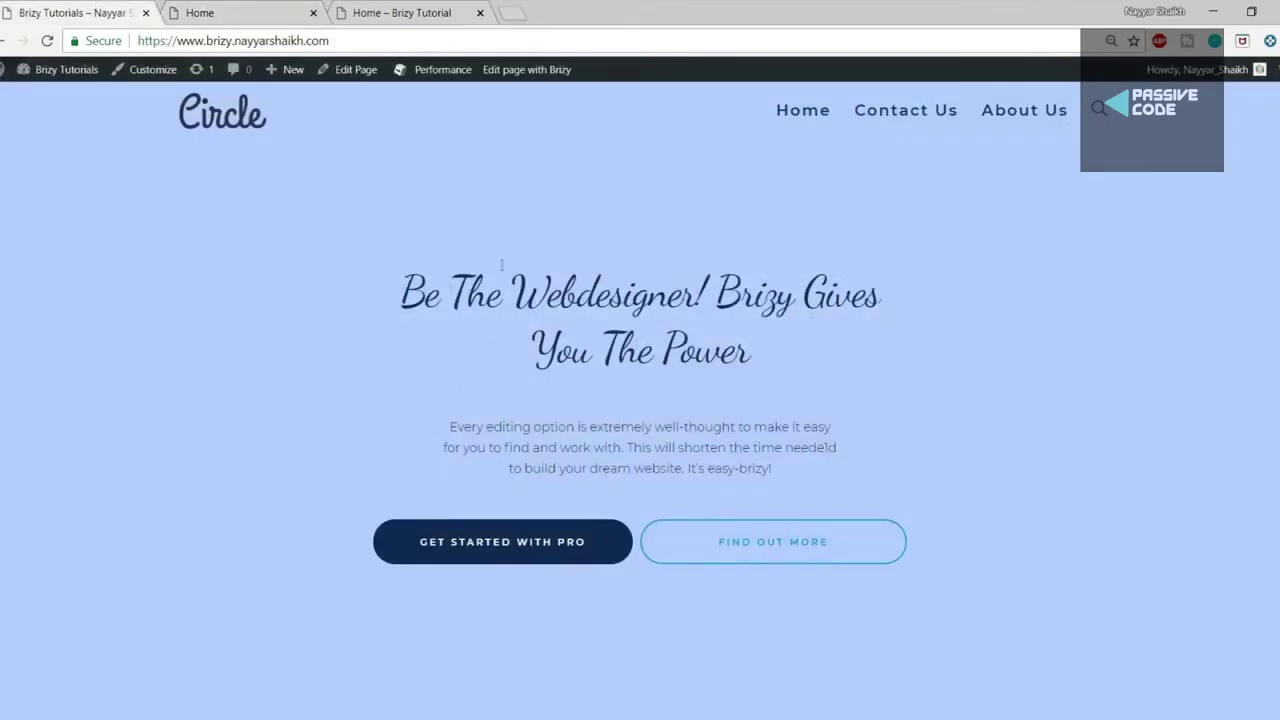
left_click(277, 10)
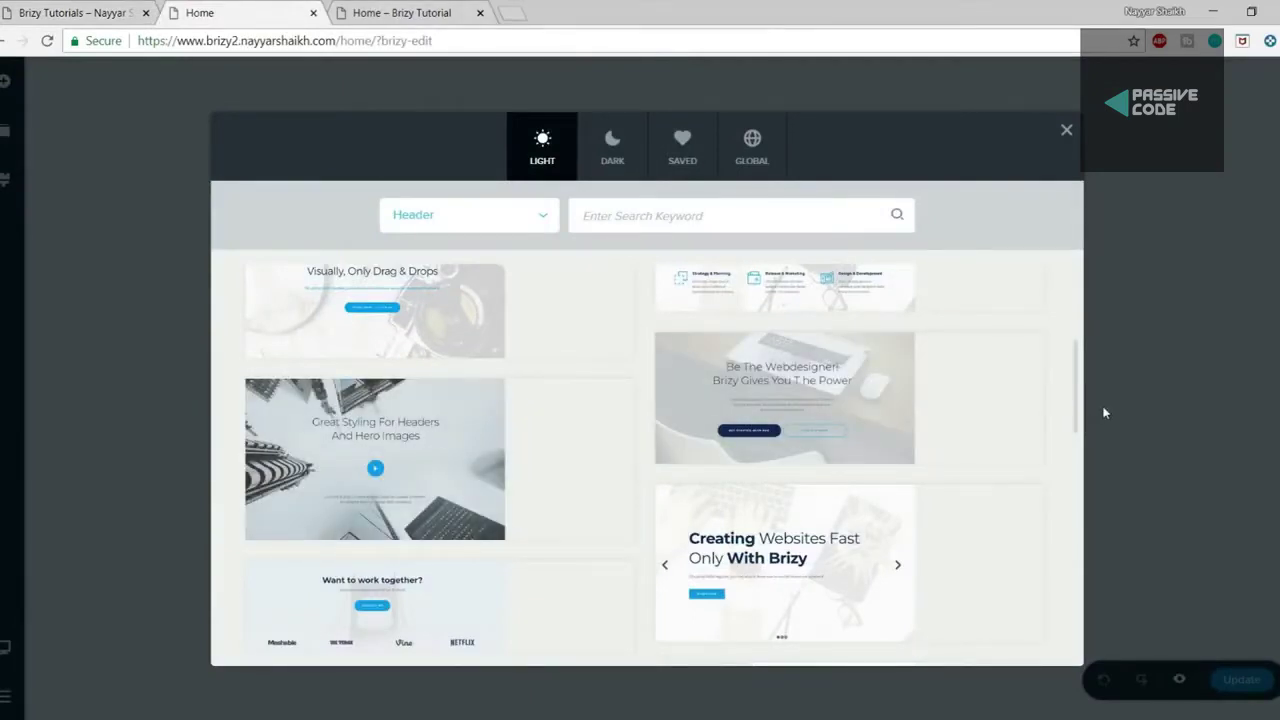
left_click(95, 12)
left_click(258, 20)
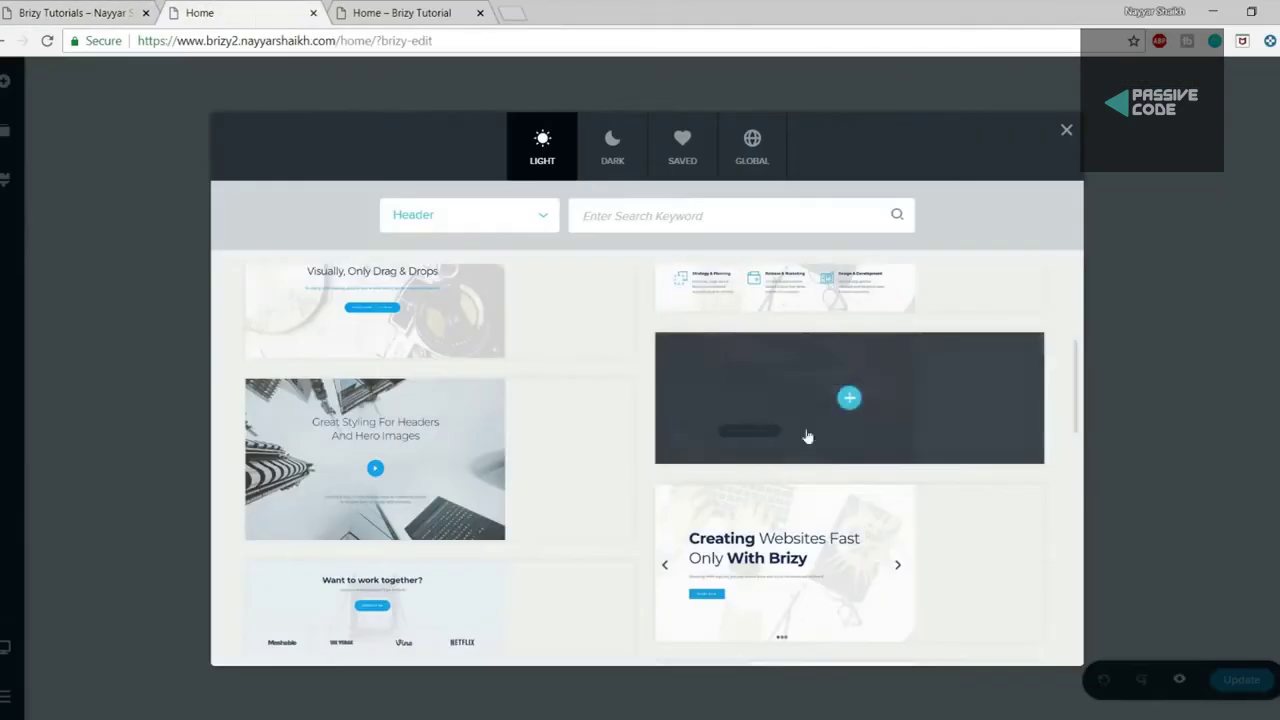
left_click(852, 402)
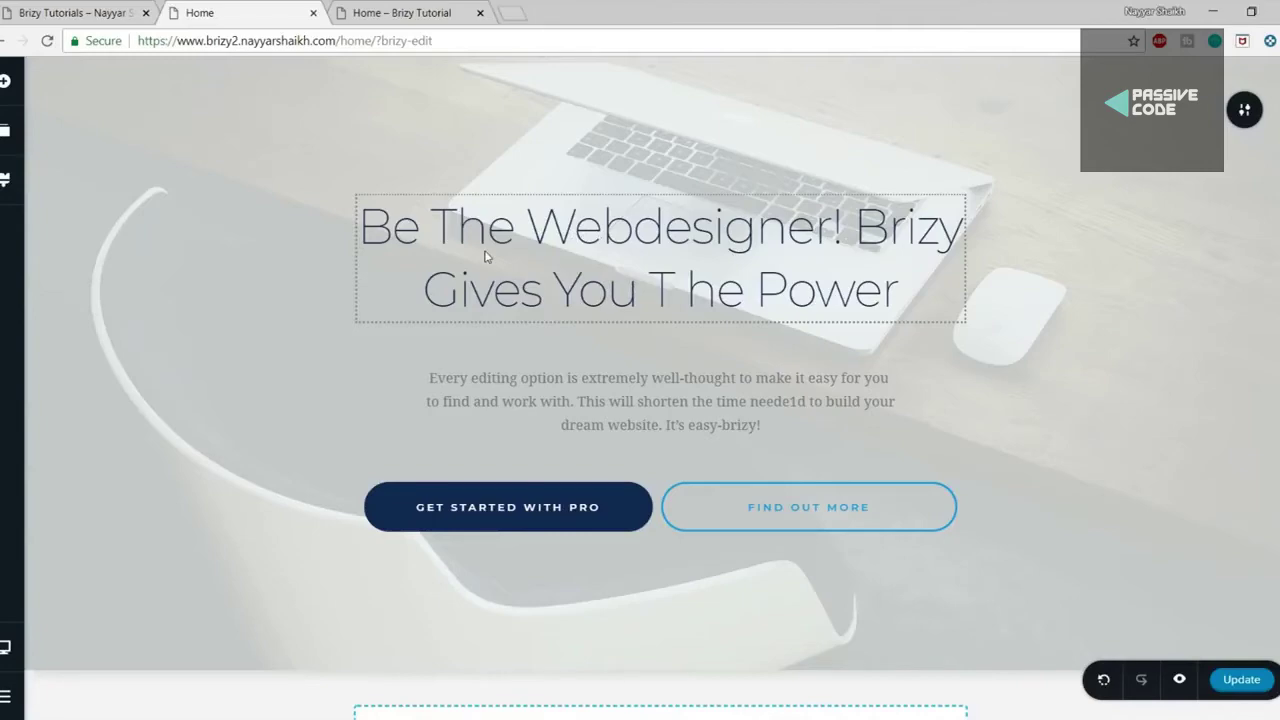
- Check the live Circle hero heading, then select the hero heading in the Brizy editor
scroll(1074, 360, "down", 1)
scroll(1088, 446, "up", 1)
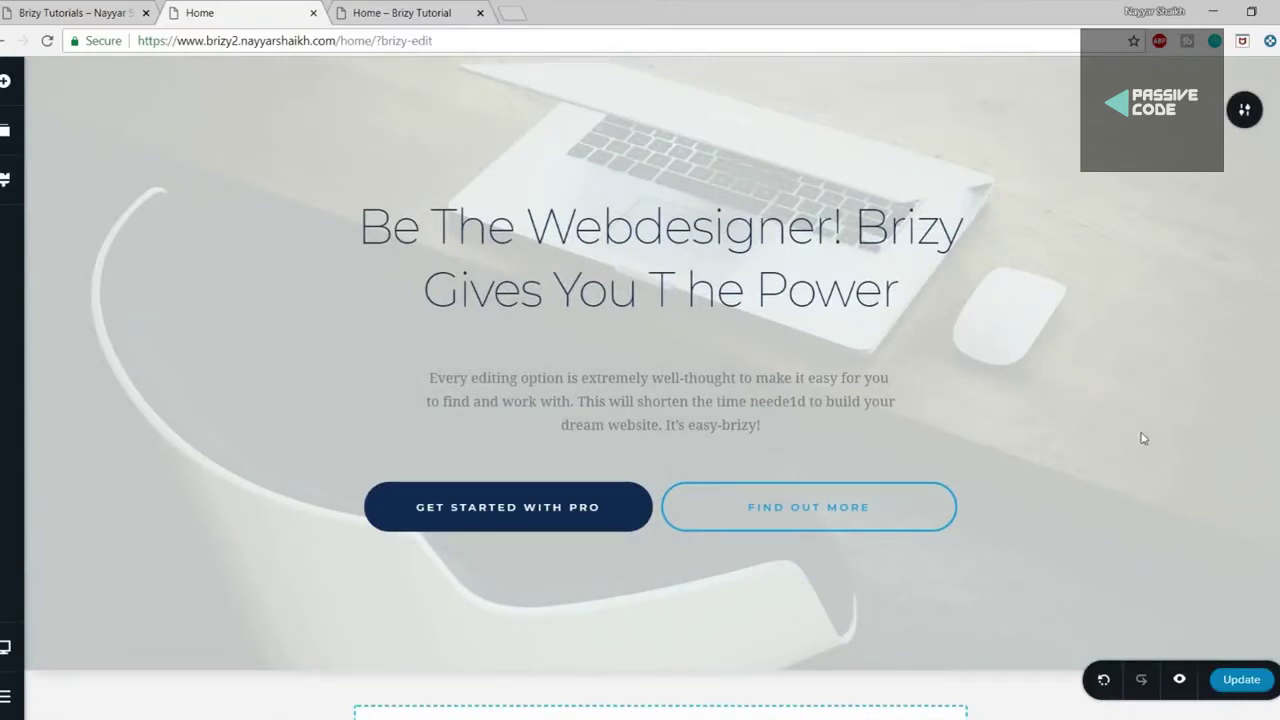
left_click(78, 12)
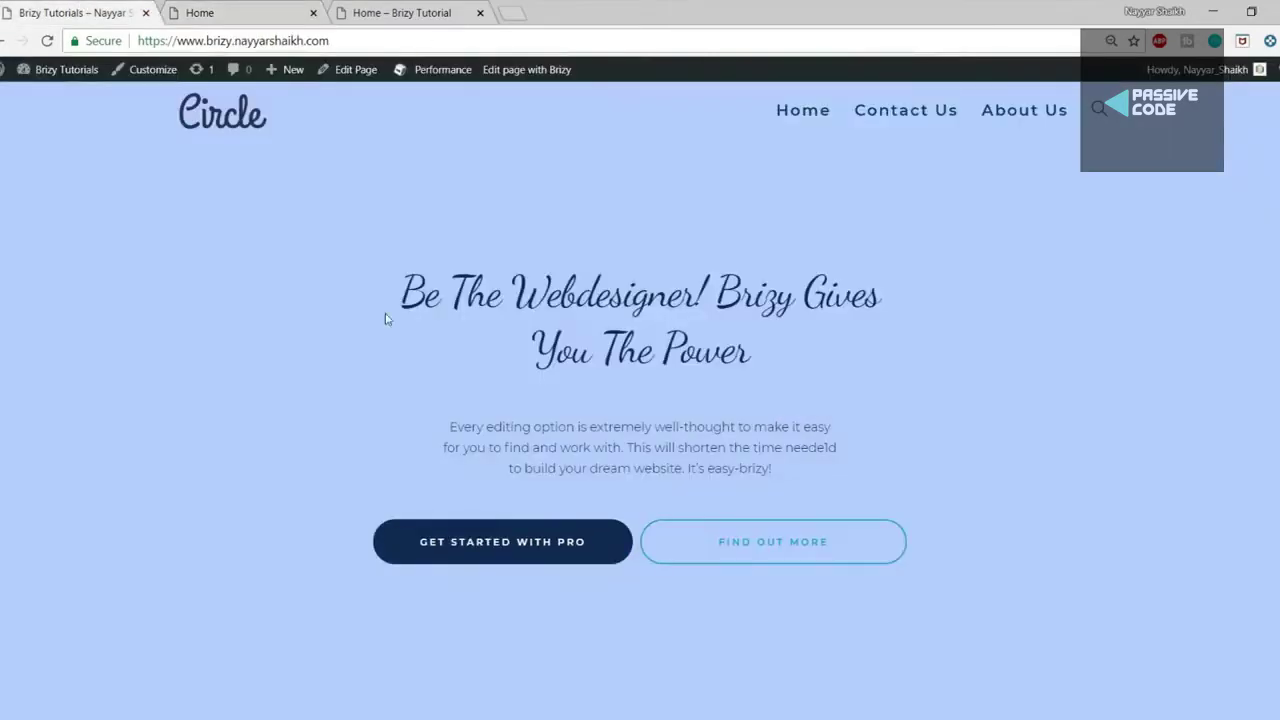
left_click_drag(400, 288, 823, 366)
key("ctrl+c")
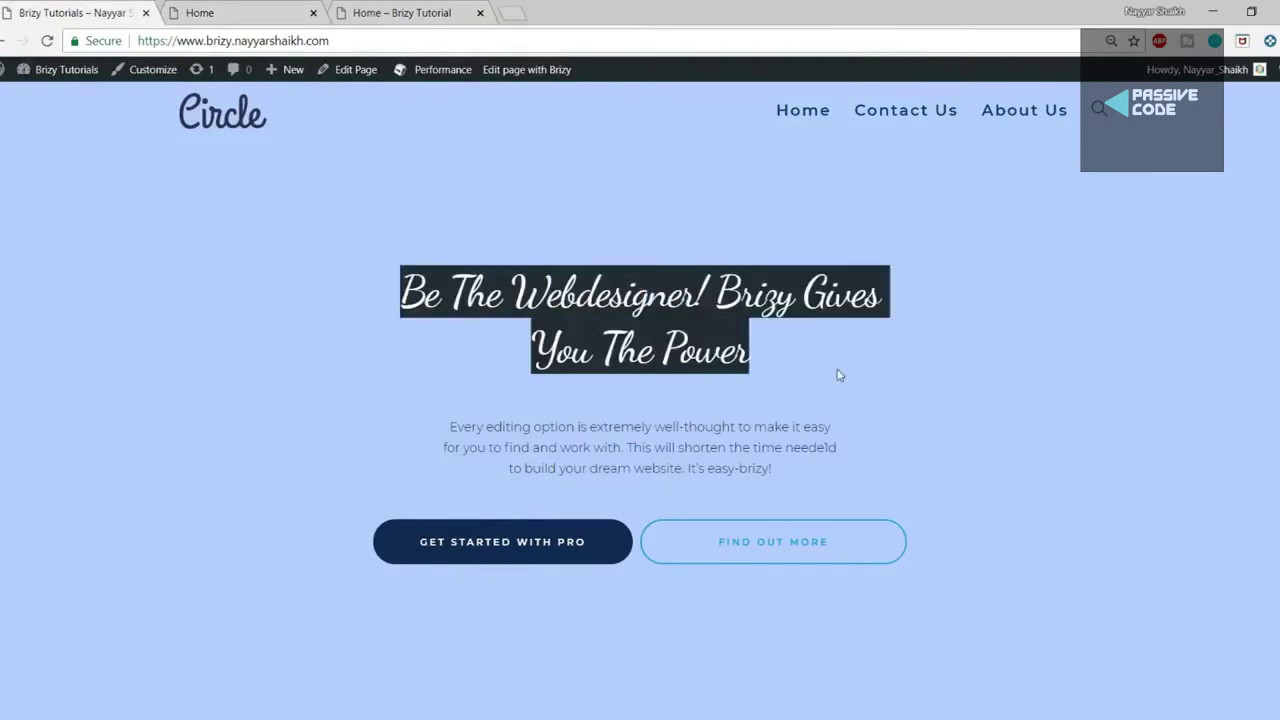
left_click(260, 10)
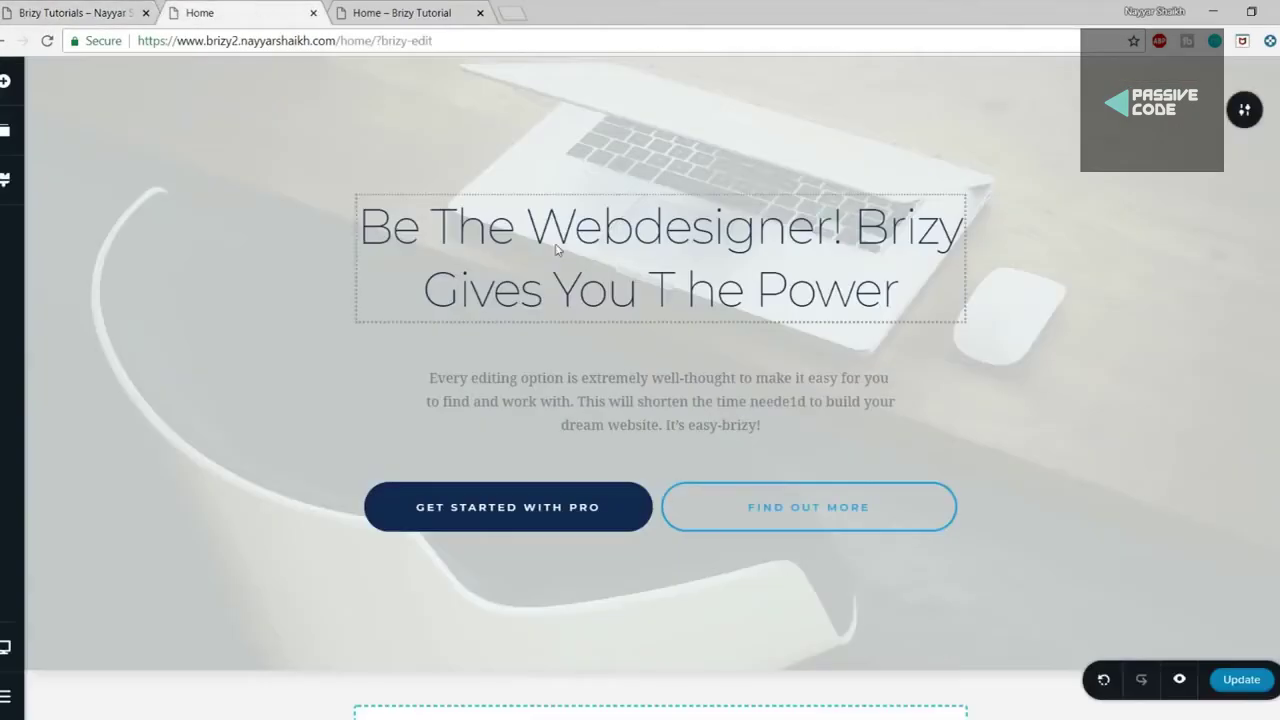
left_click(620, 242)
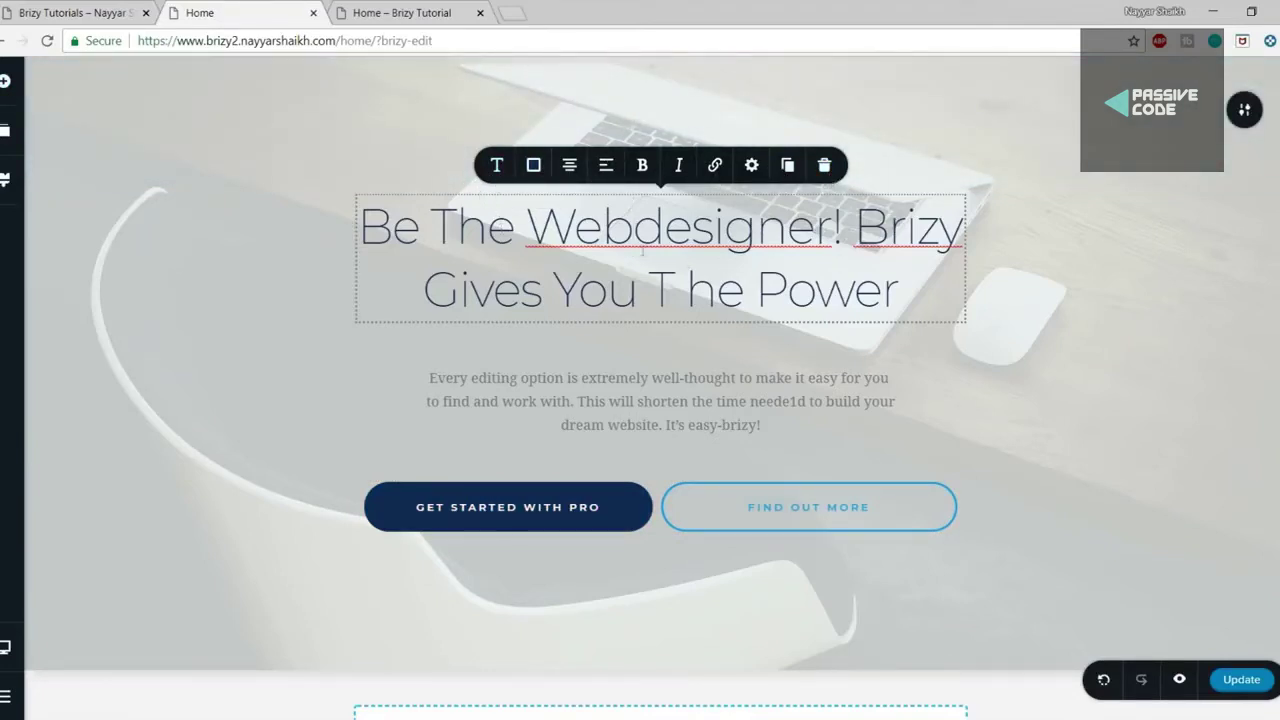
- Replace the heading text with 'Be The Webdesigner! Brizy Gives You The Power' using corrected spacing
left_click(634, 232)
key("ctrl+a")
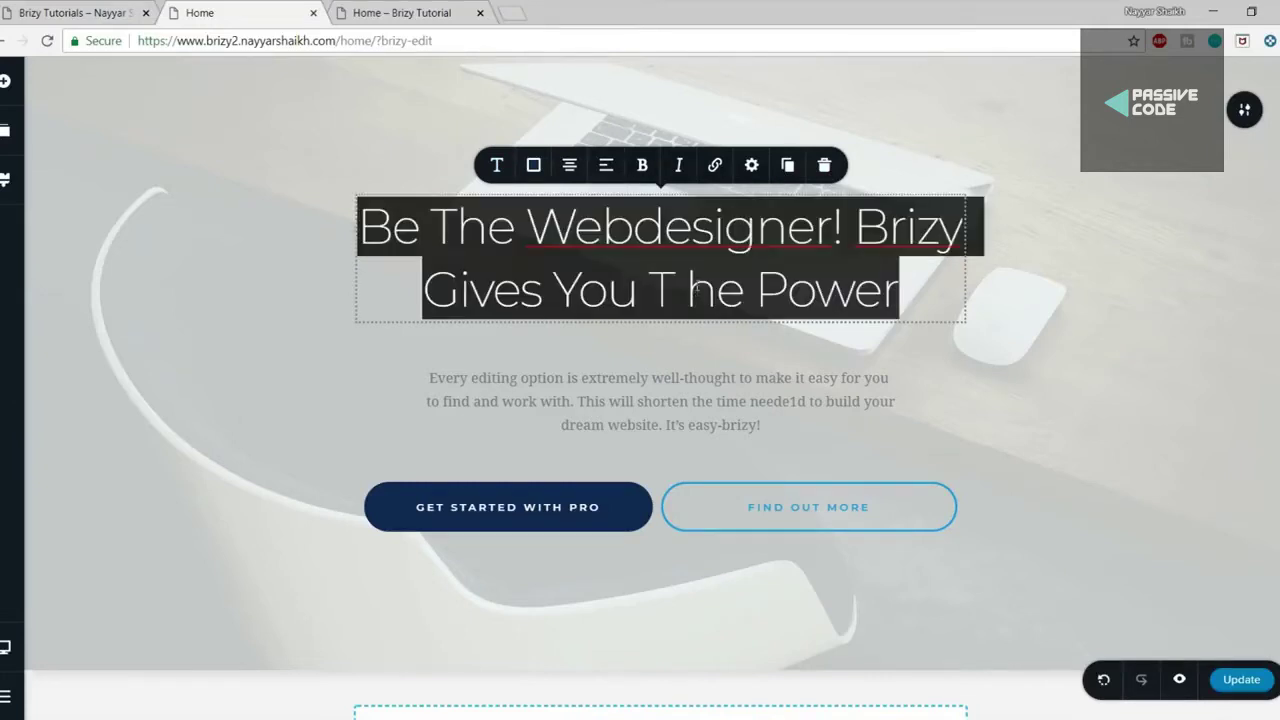
key("BackSpace")
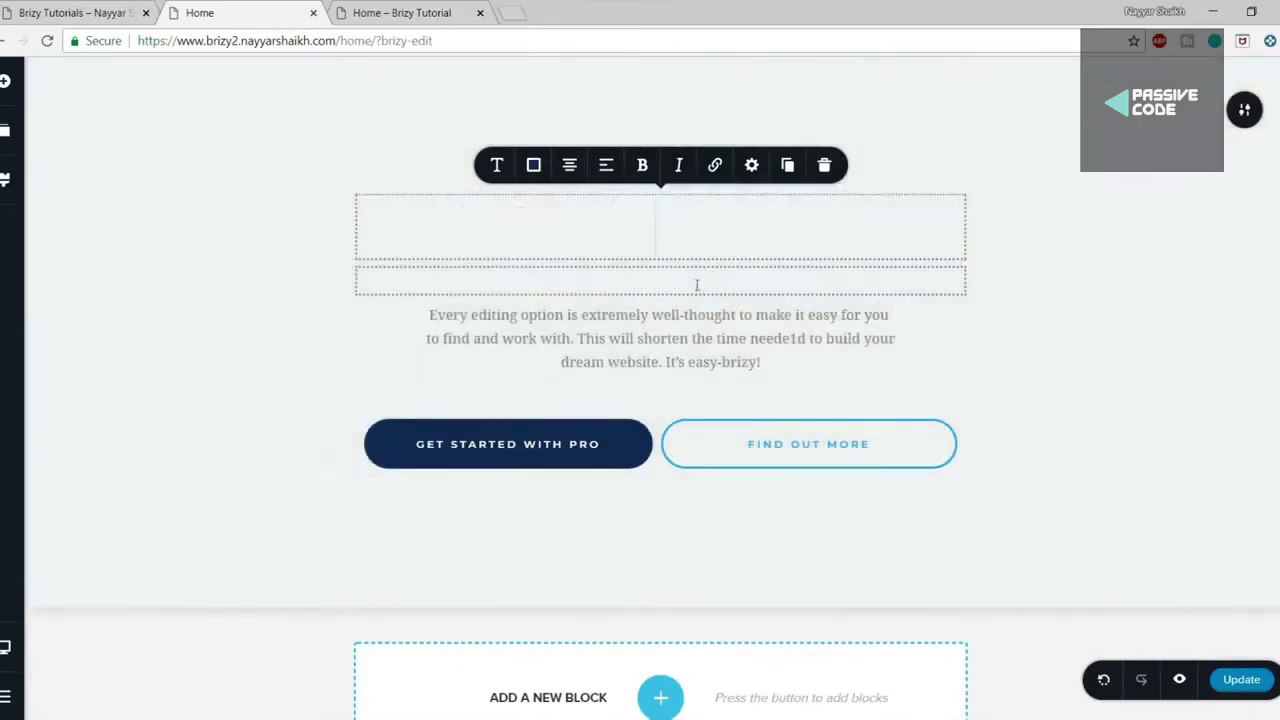
key("ctrl+v")
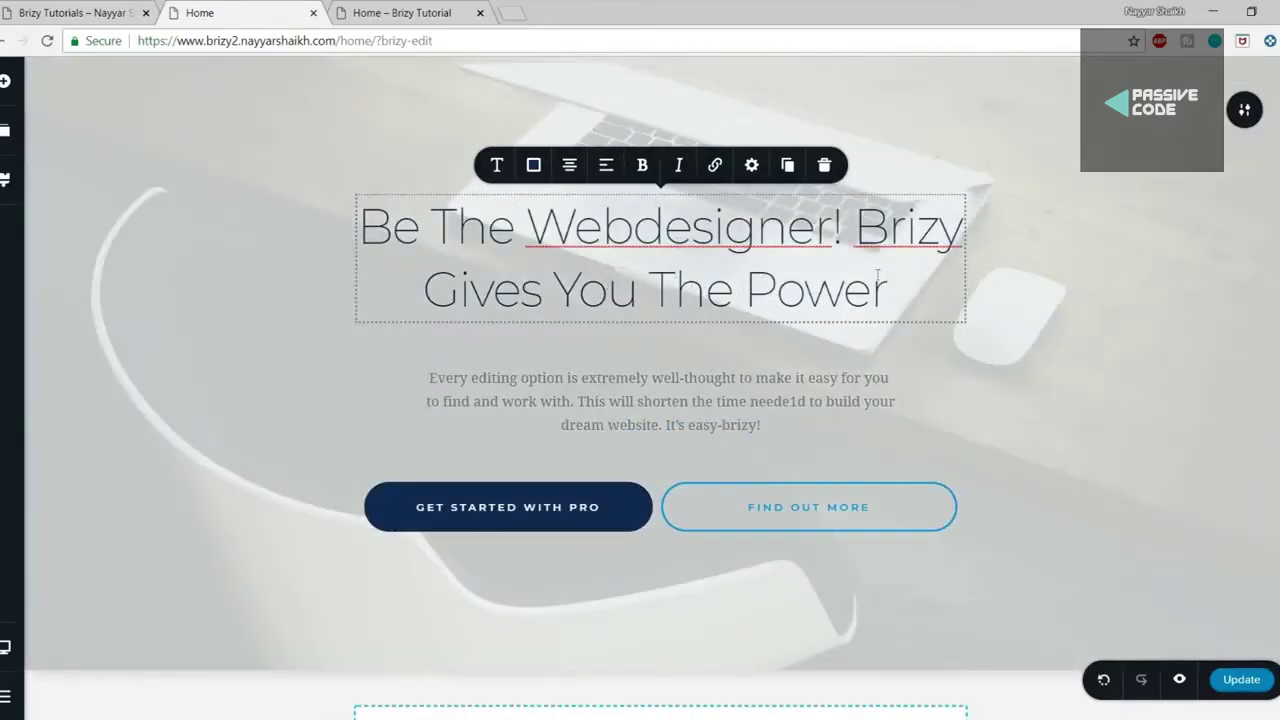
left_click_drag(905, 287, 370, 218)
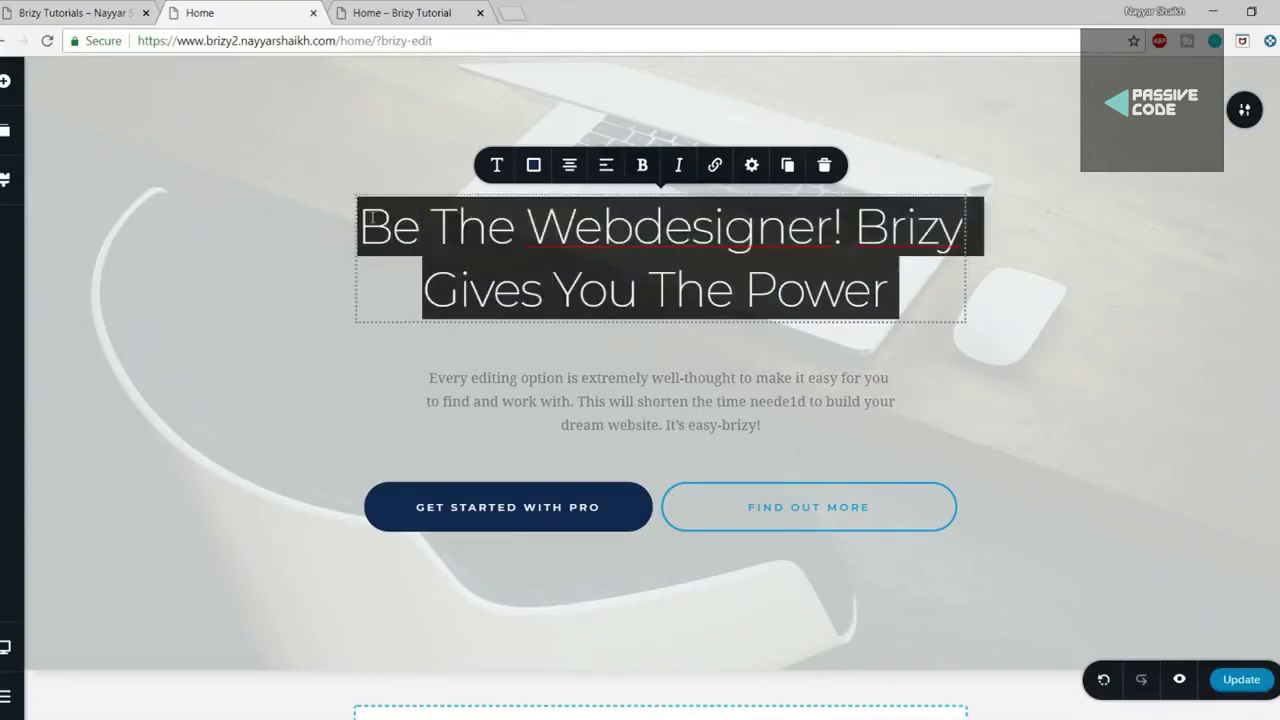
left_click(546, 259)
left_click_drag(909, 285, 392, 222)
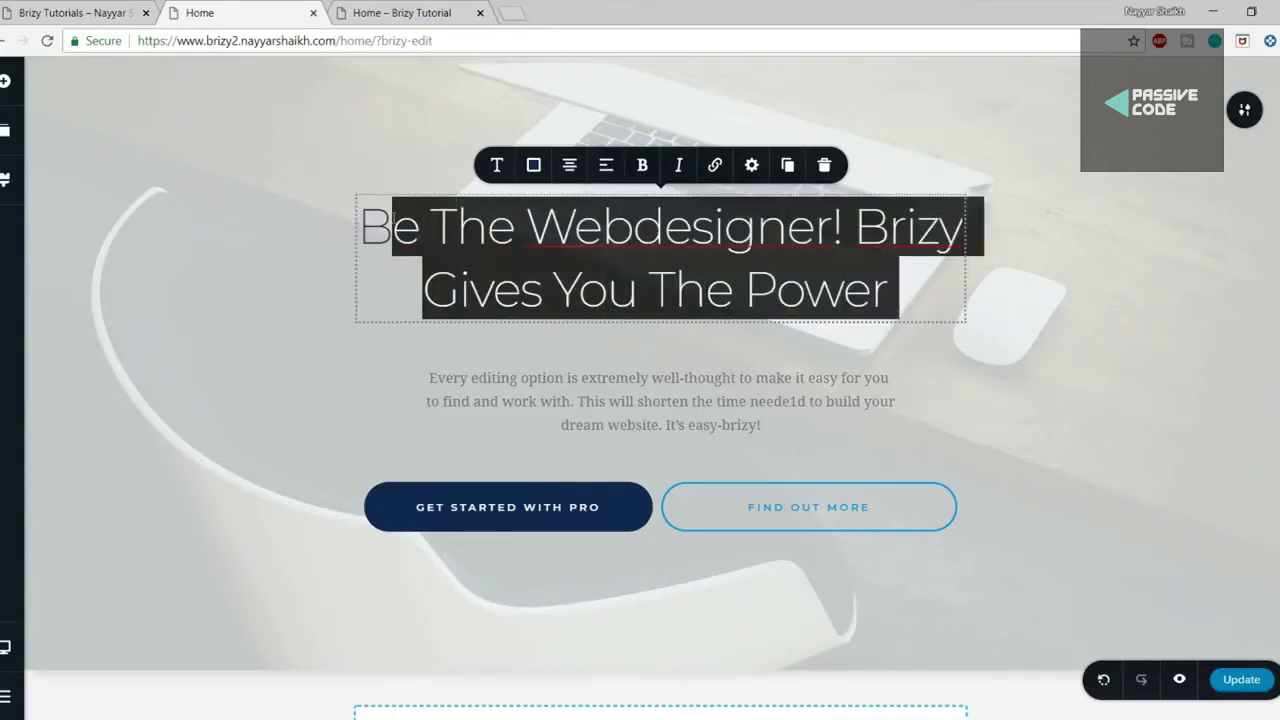
left_click(456, 232)
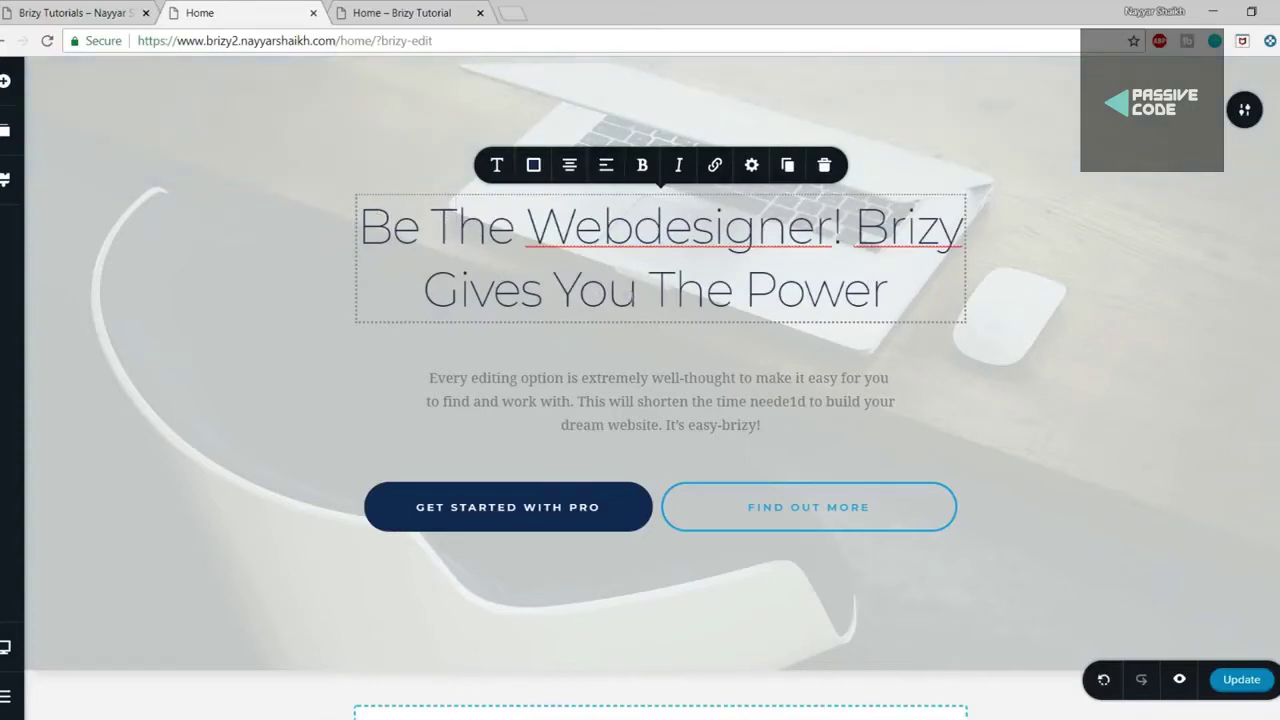
- Compare the fixed heading with the live Circle page's heading, then return to the editor
left_click(85, 13)
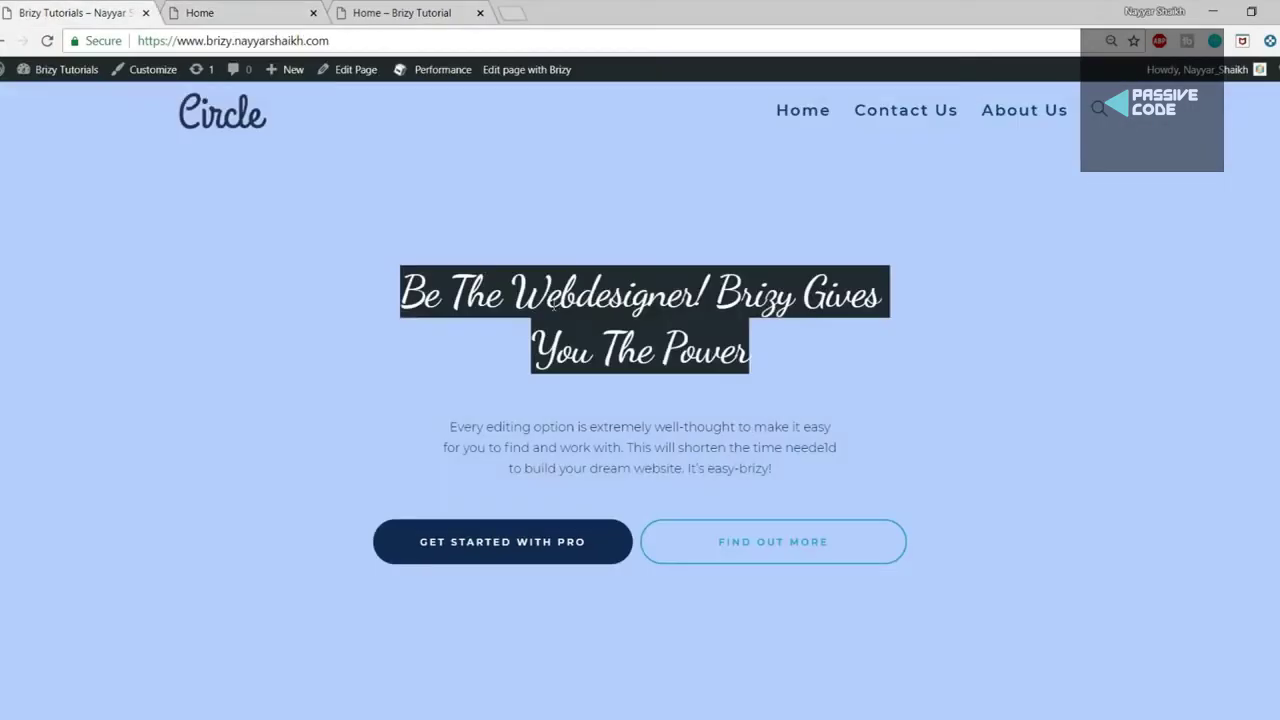
left_click_drag(398, 290, 786, 366)
left_click(784, 370)
left_click(195, 12)
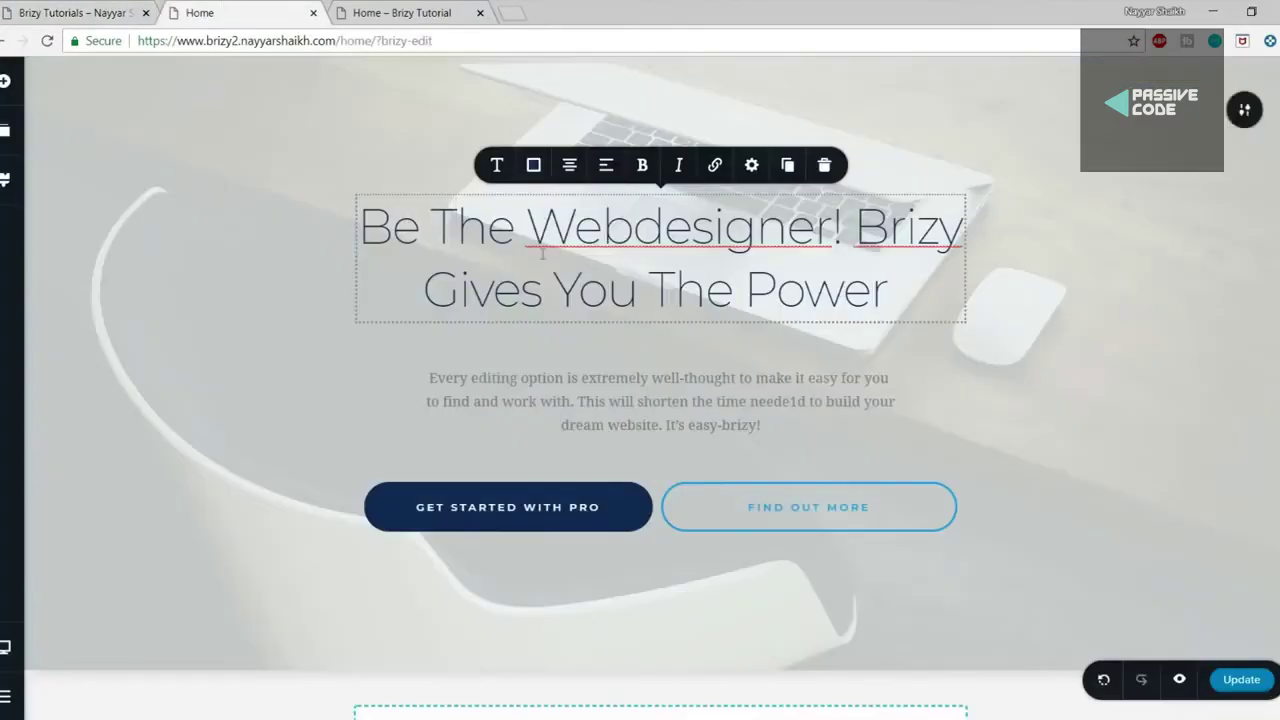
left_click(22, 10)
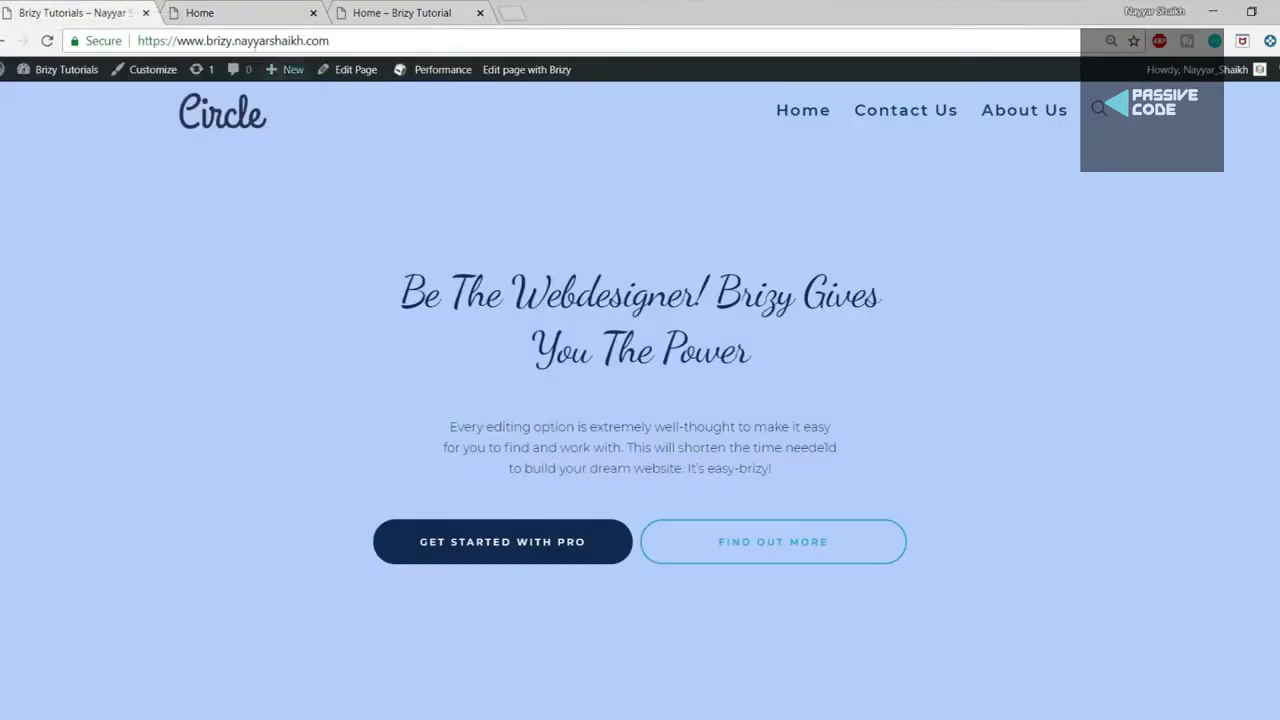
left_click(268, 14)
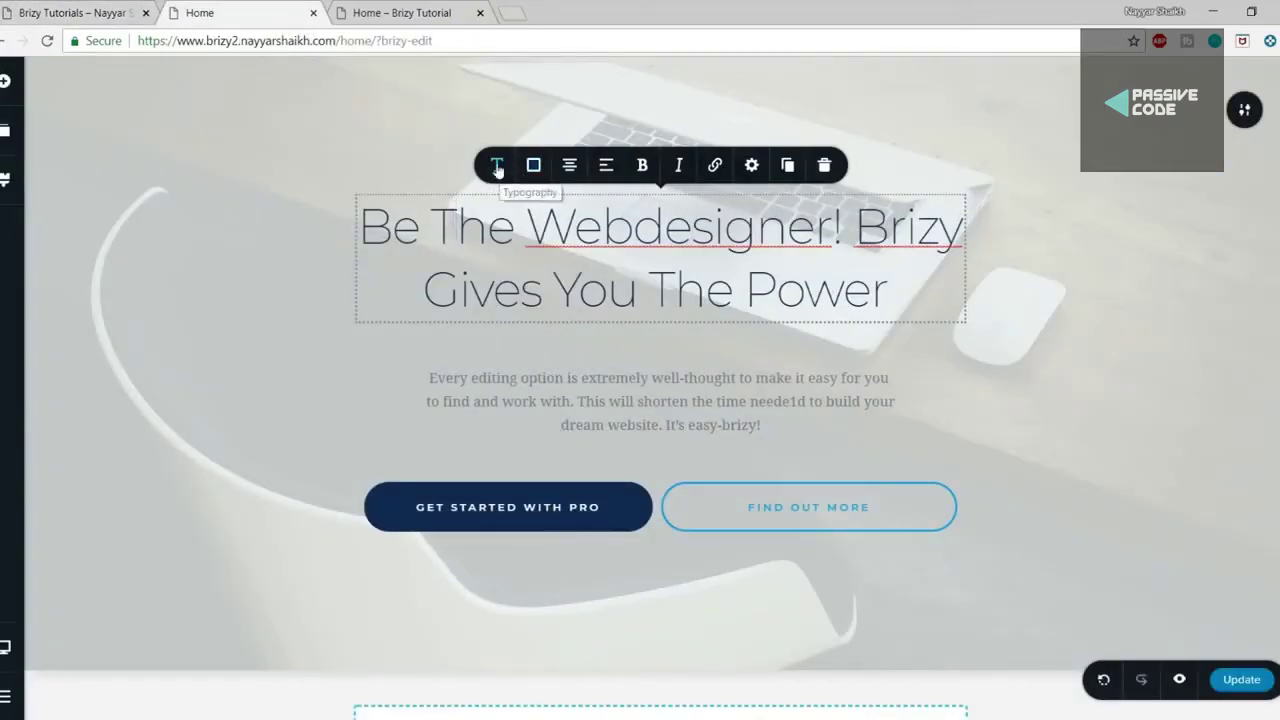
left_click(497, 166)
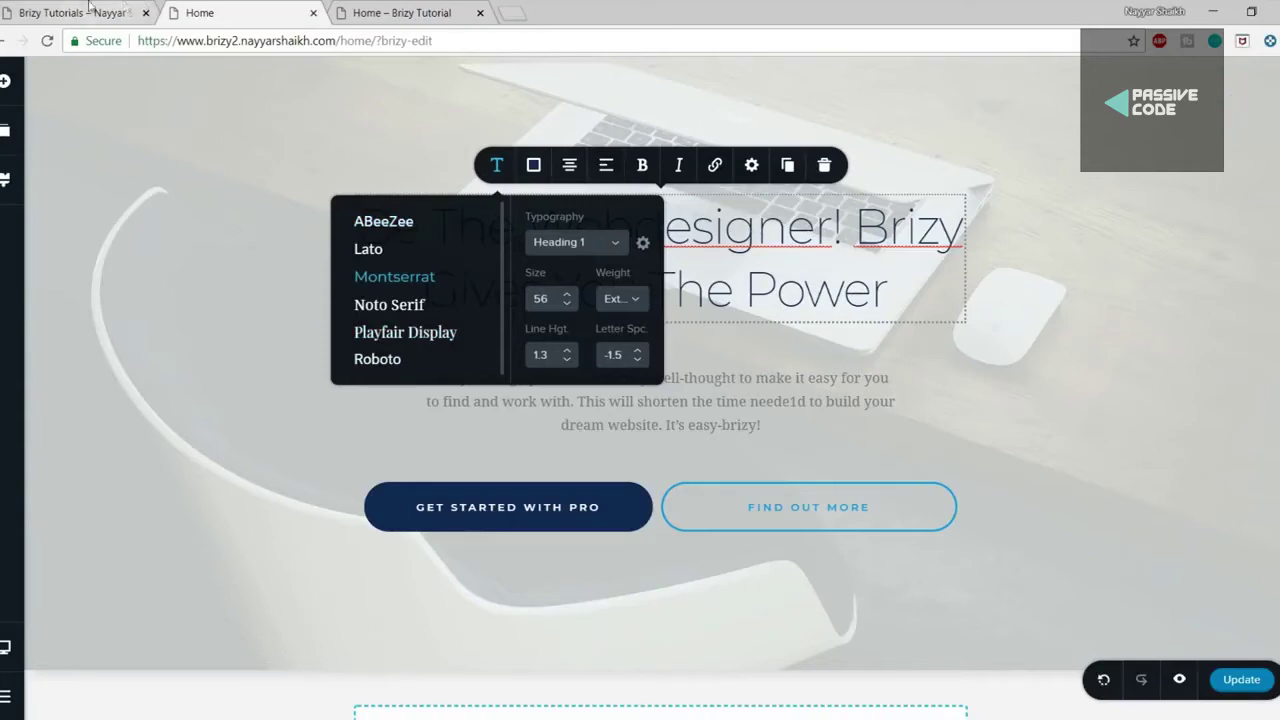
key("ctrl+shift+Tab")
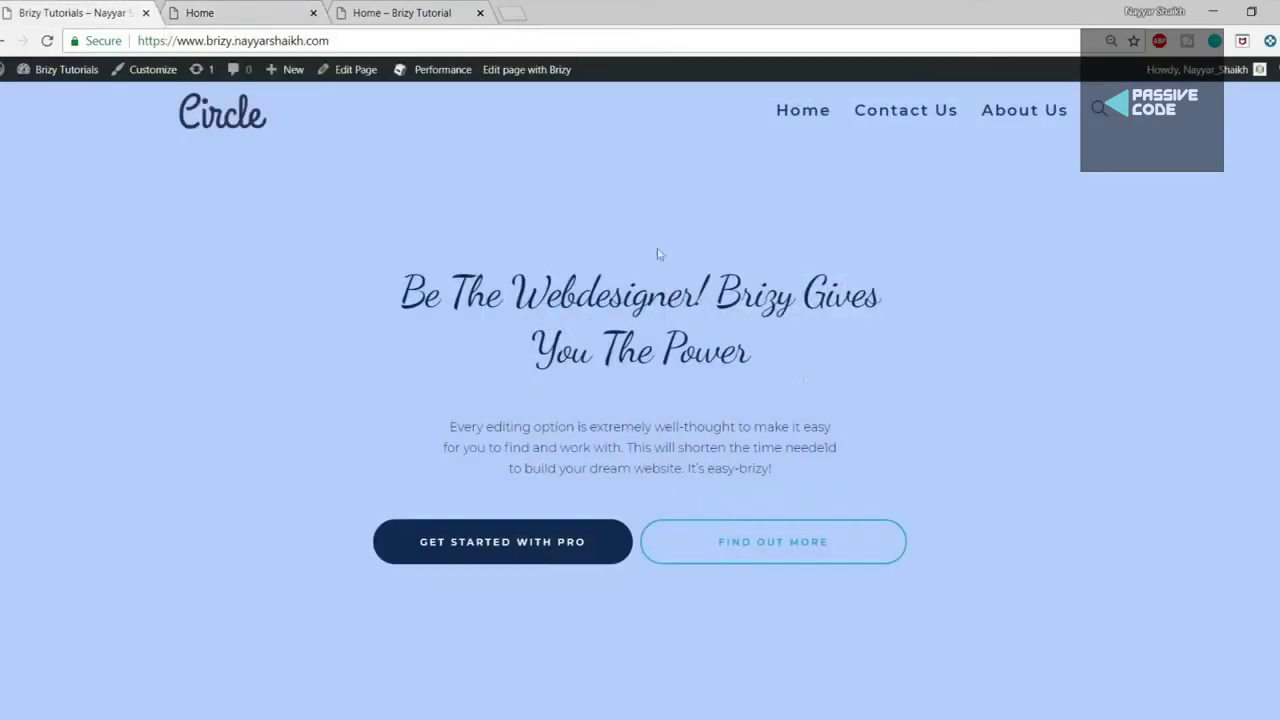
left_click(240, 12)
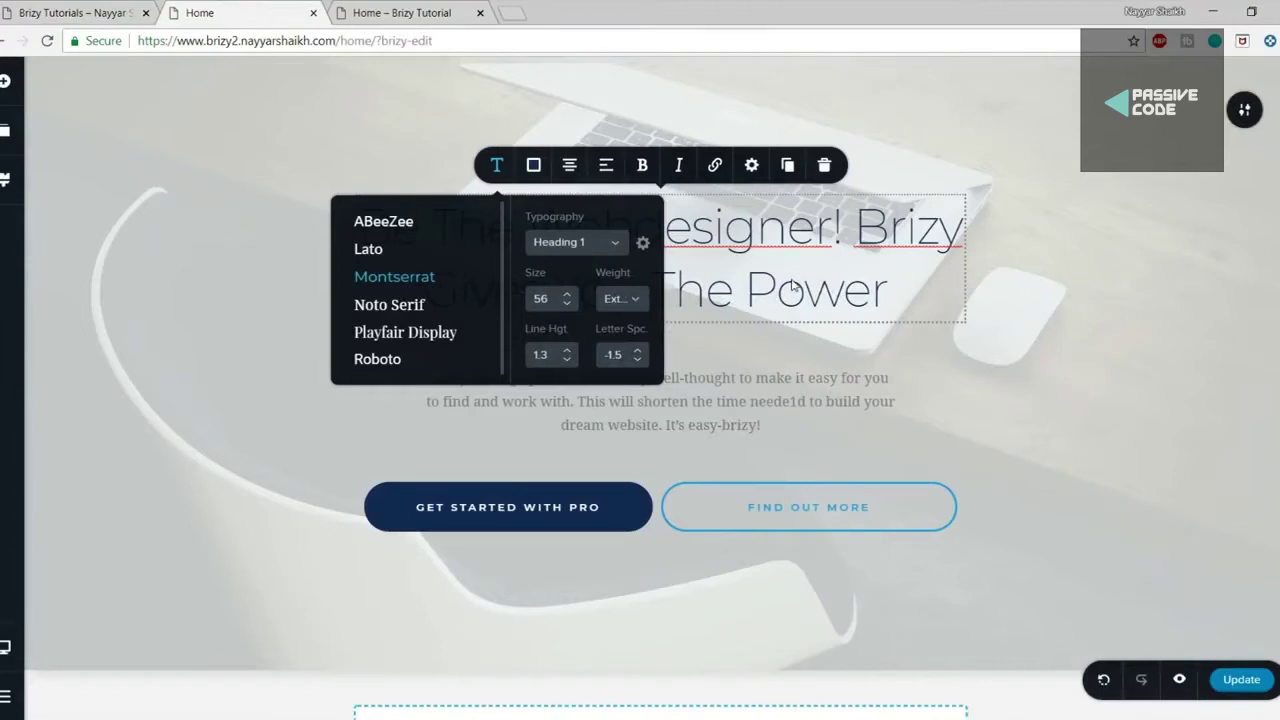
left_click(1046, 227)
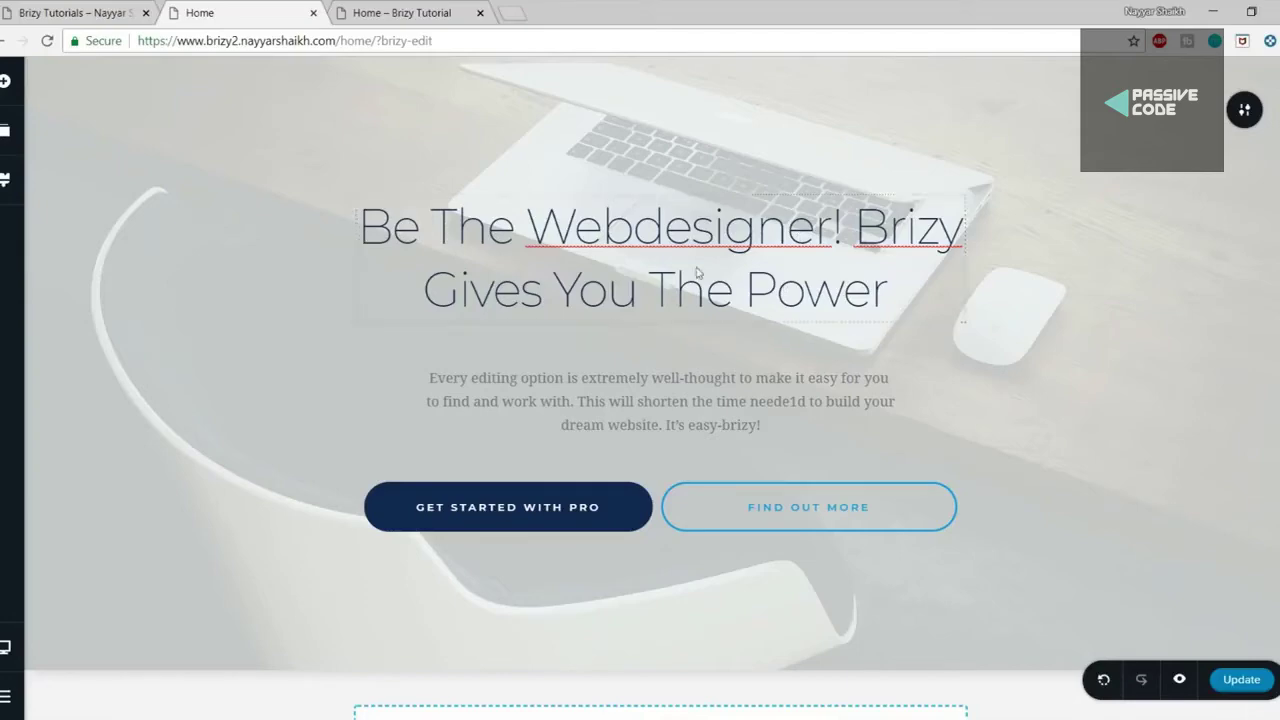
- Insert 'The best features in our modern software' block below the hero and scroll to review it
scroll(722, 284, "down", 2)
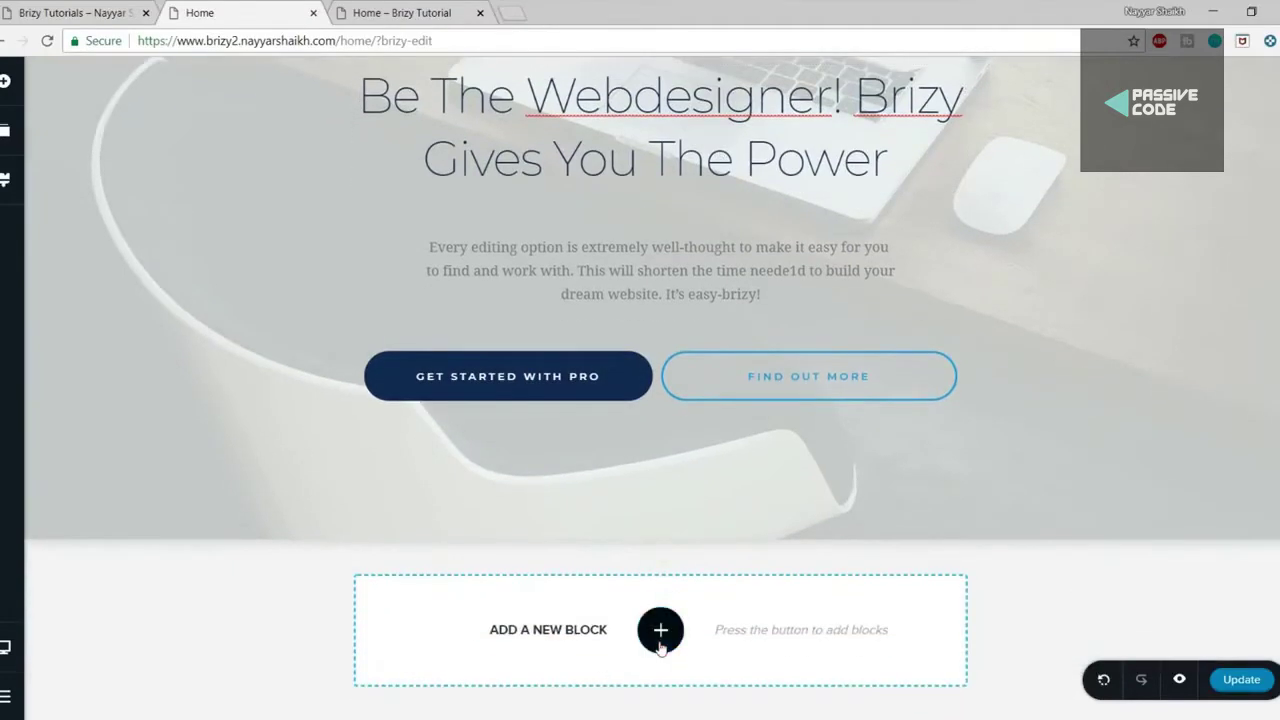
left_click(660, 547)
scroll(826, 572, "down", 3)
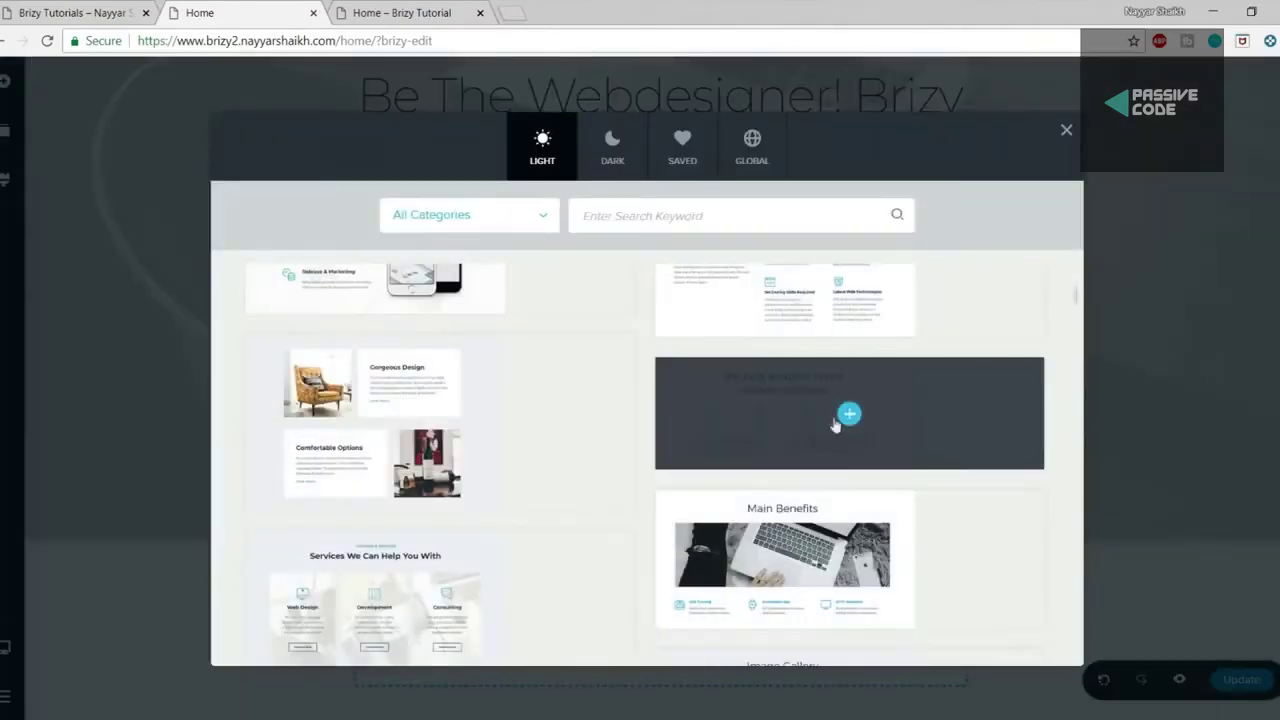
left_click(848, 416)
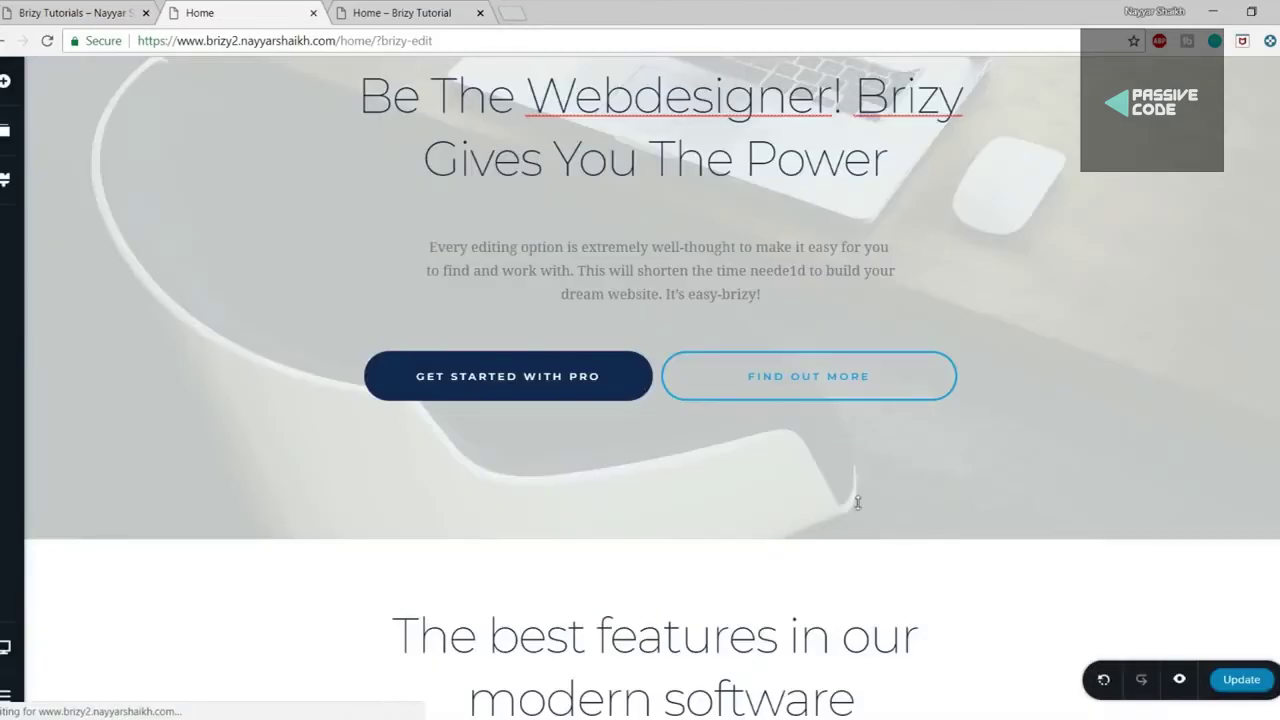
scroll(857, 502, "down", 4)
scroll(673, 370, "up", 1)
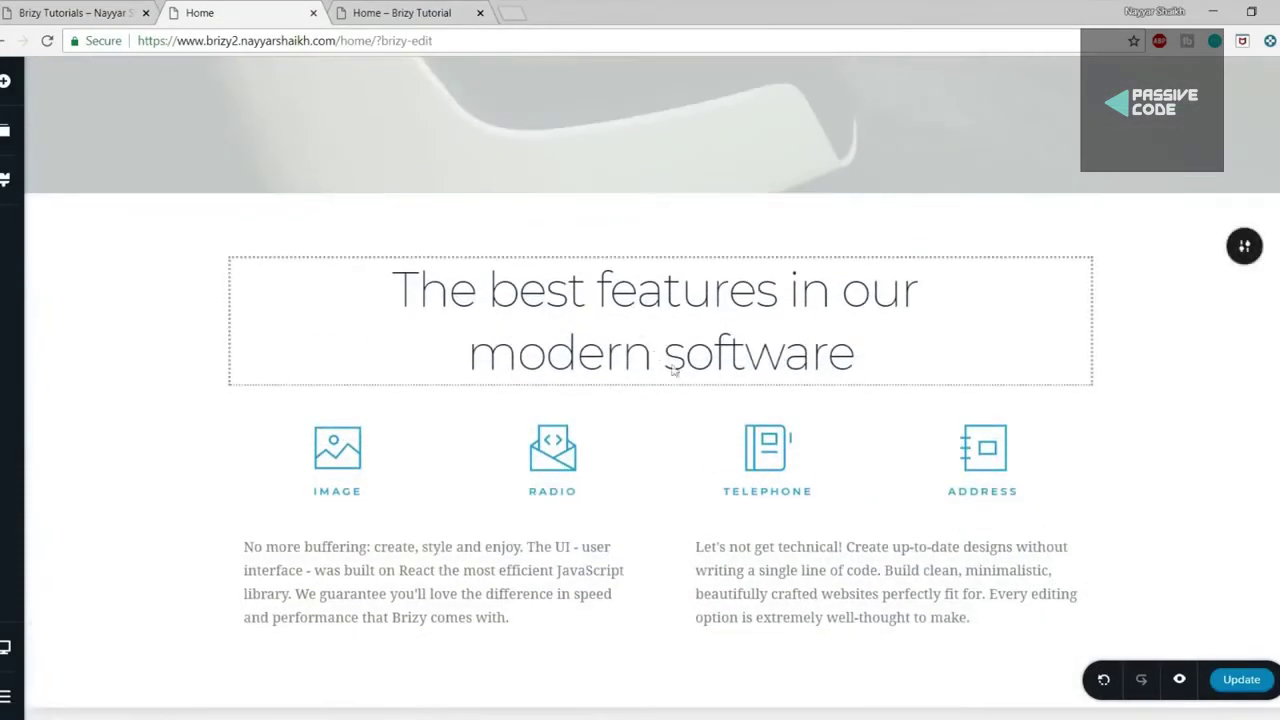
scroll(673, 370, "up", 5)
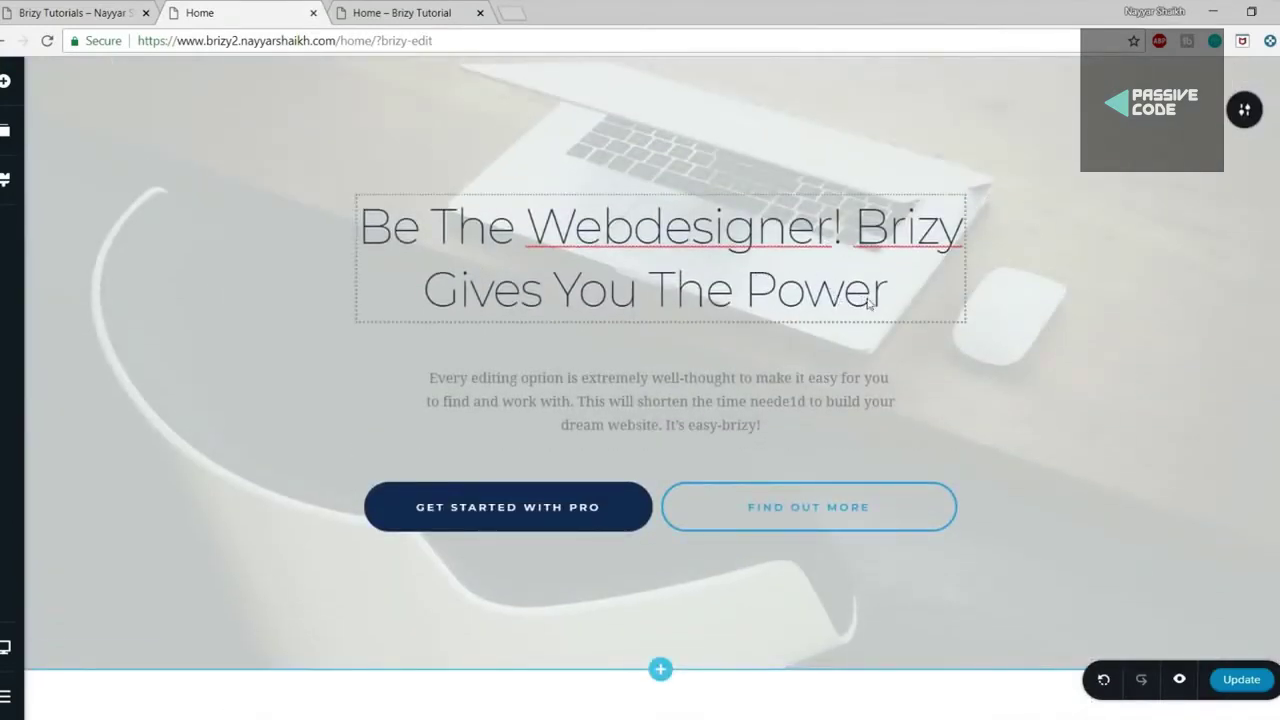
scroll(868, 303, "down", 1)
scroll(868, 303, "down", 3)
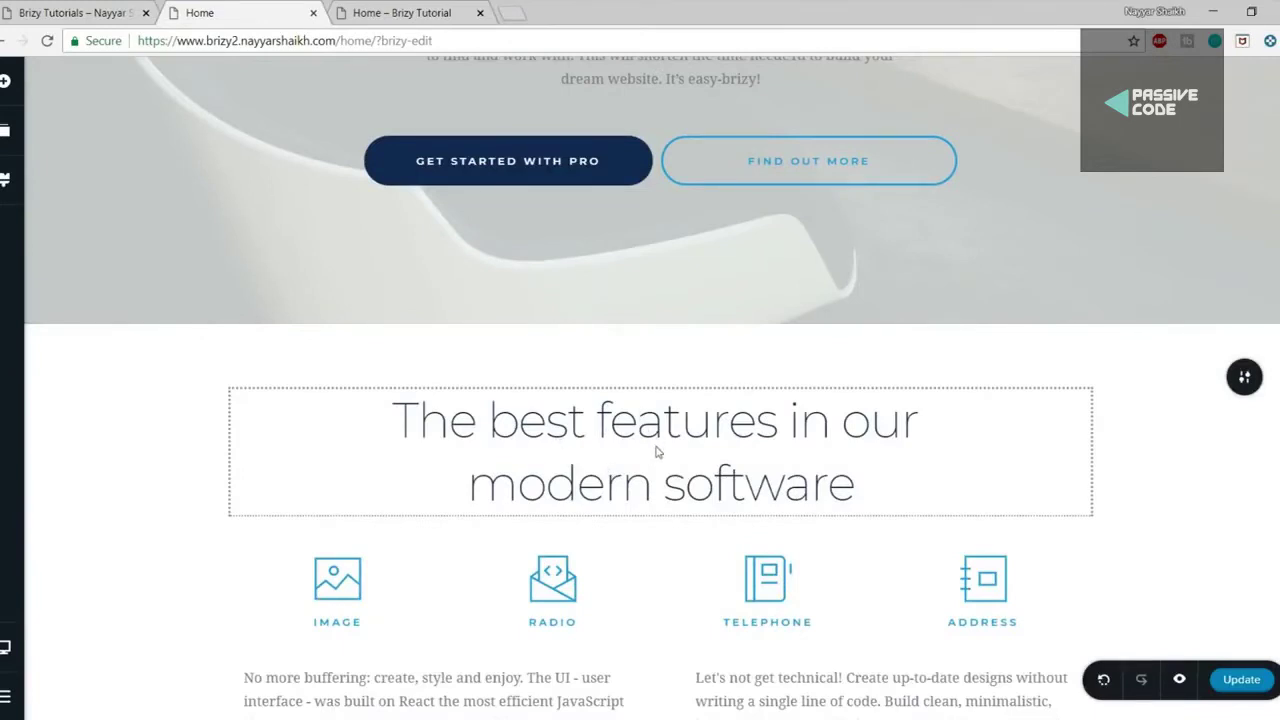
scroll(655, 452, "up", 4)
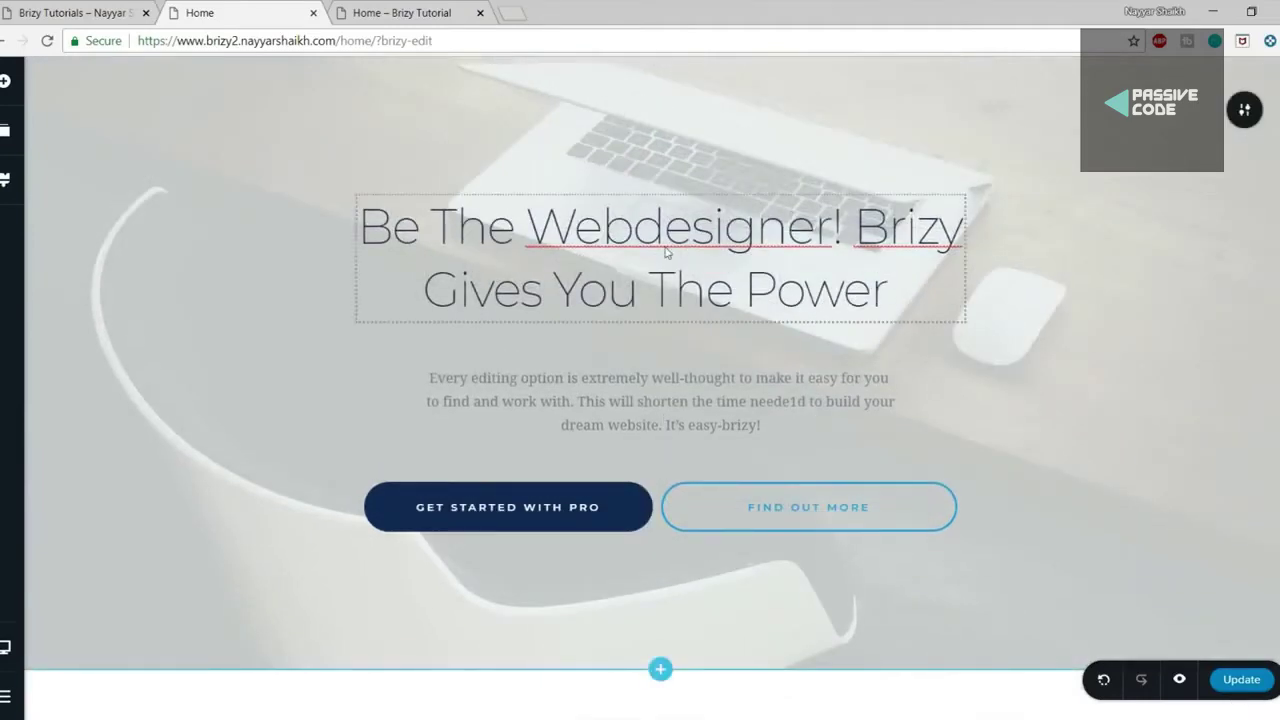
- Open Brizy's global Styling panel from the hero heading's Heading 1 typography settings, then begin adding a Google font
left_click(666, 253)
left_click(498, 167)
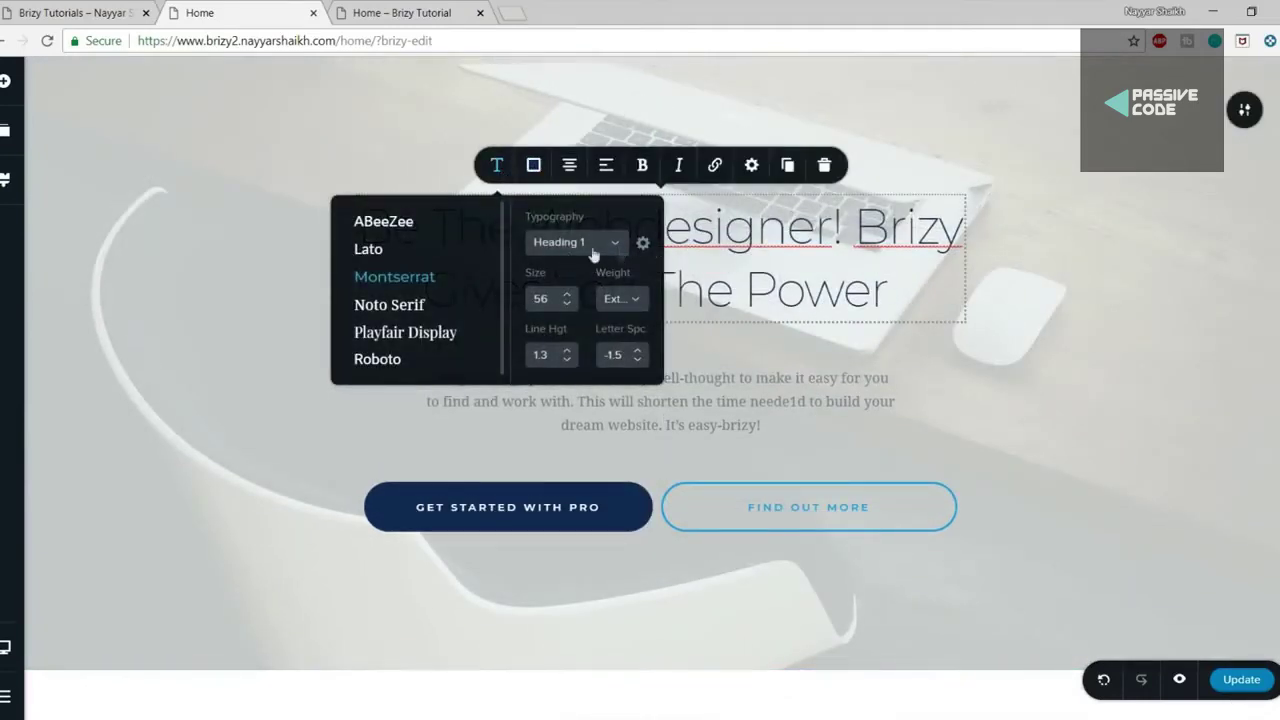
left_click(644, 249)
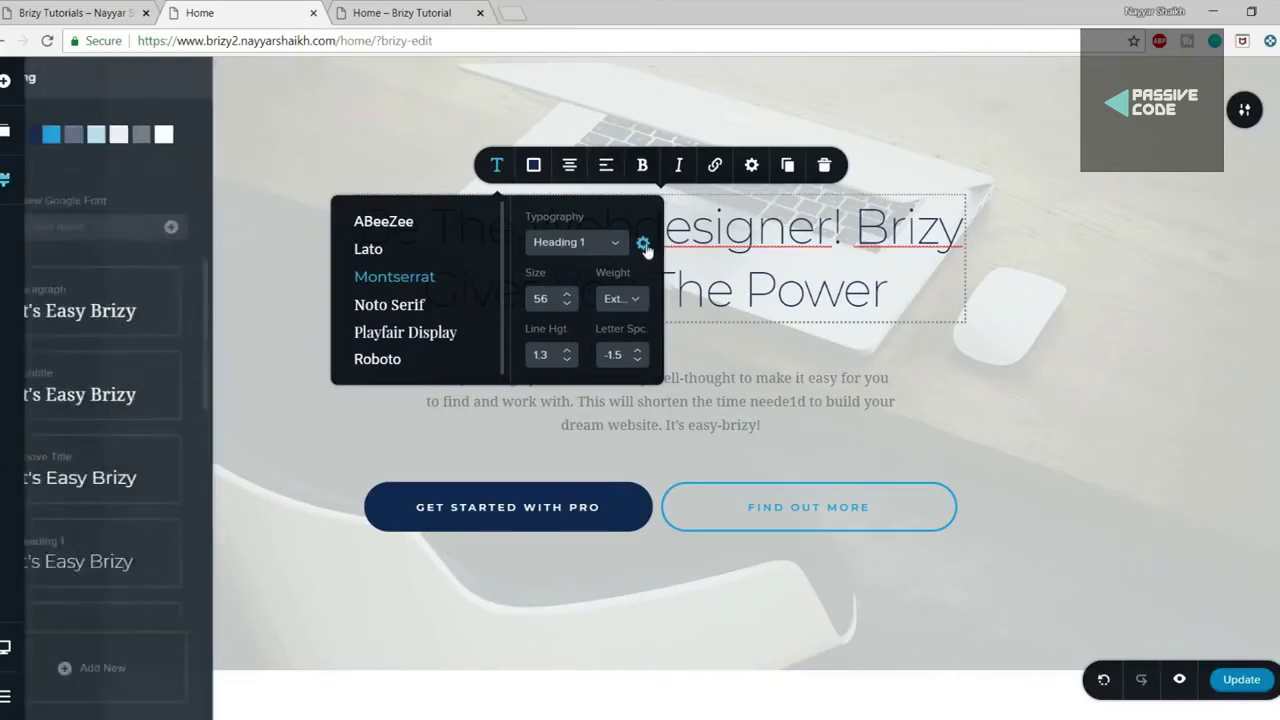
left_click(152, 224)
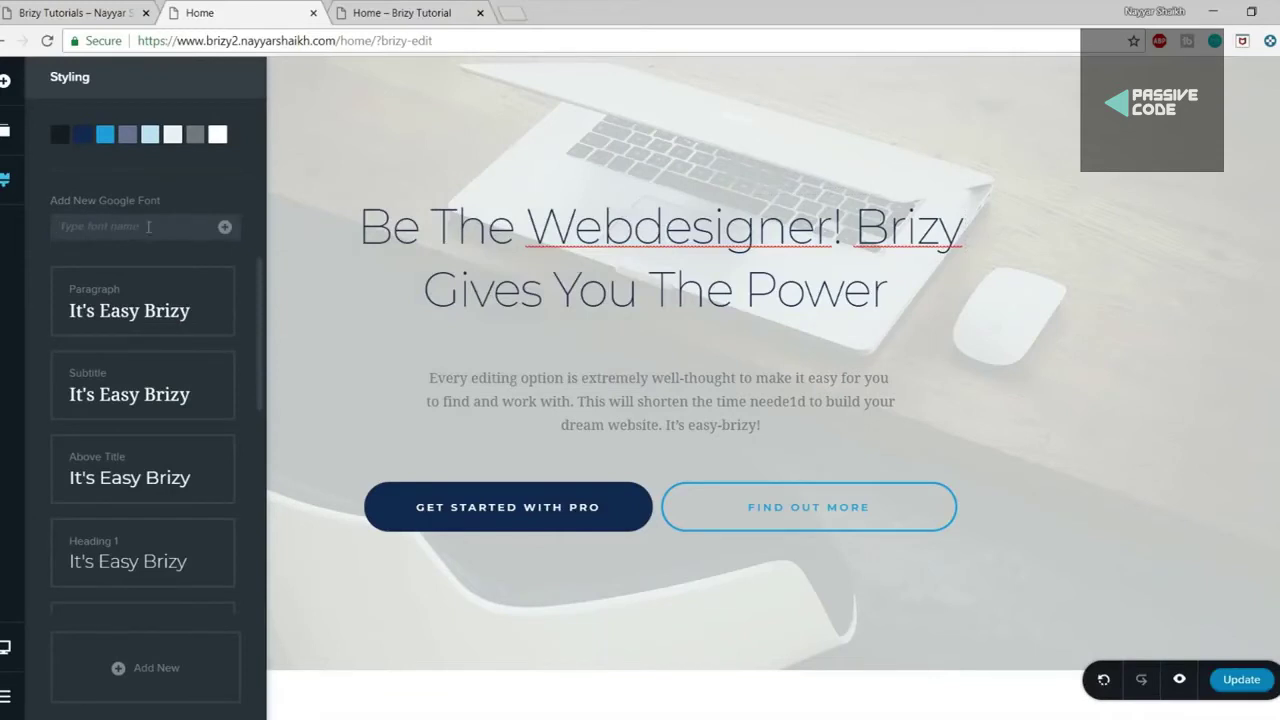
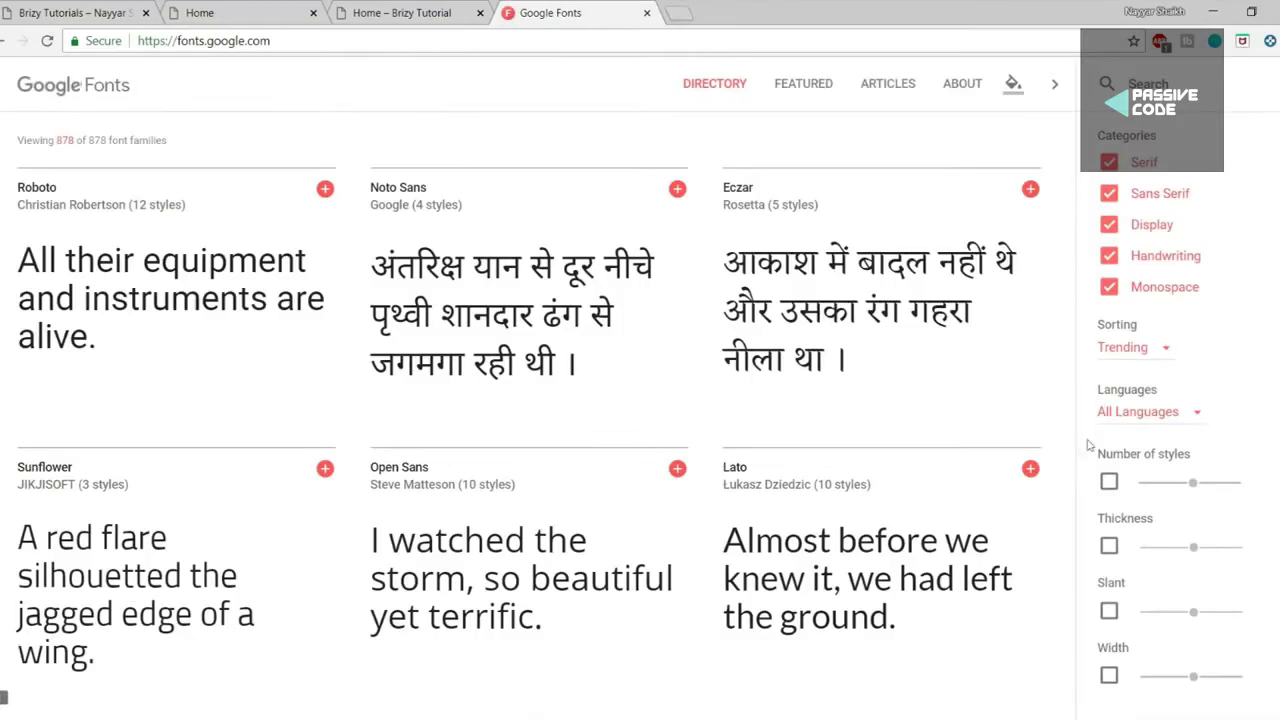
- Scroll through the Google Fonts directory
scroll(1075, 470, "down", 10)
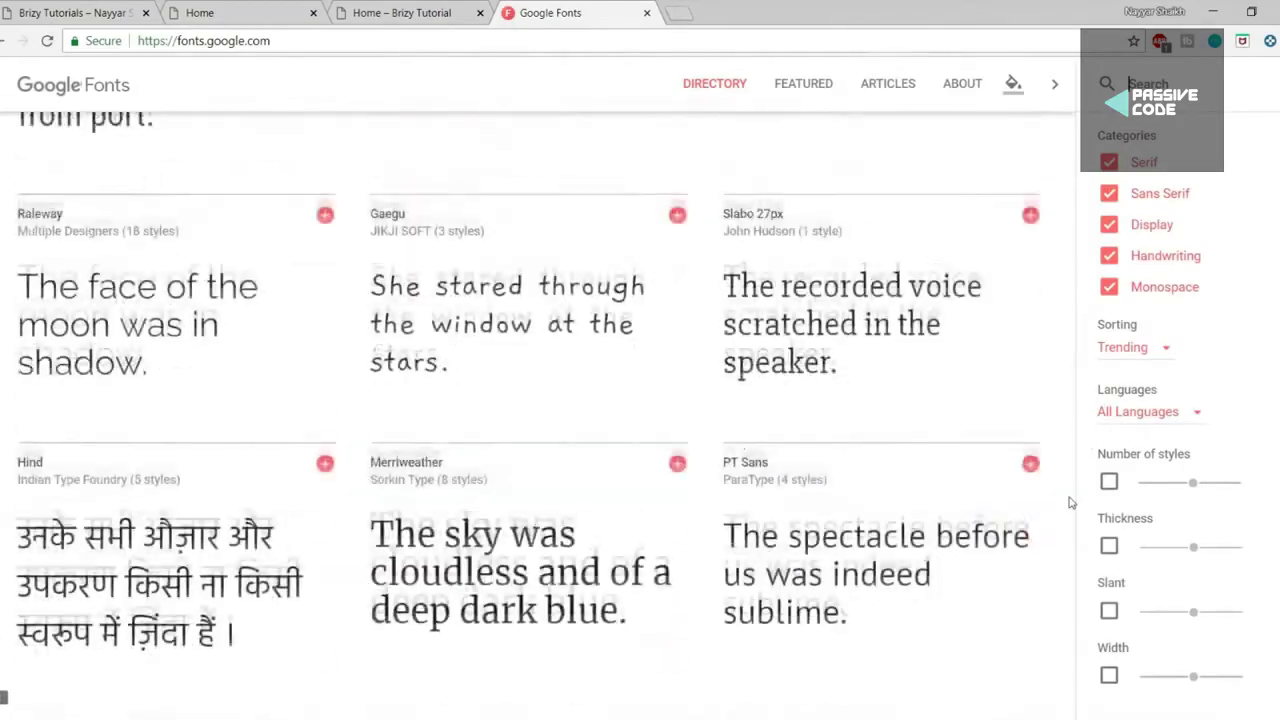
scroll(1068, 502, "down", 8)
scroll(1068, 528, "up", 4)
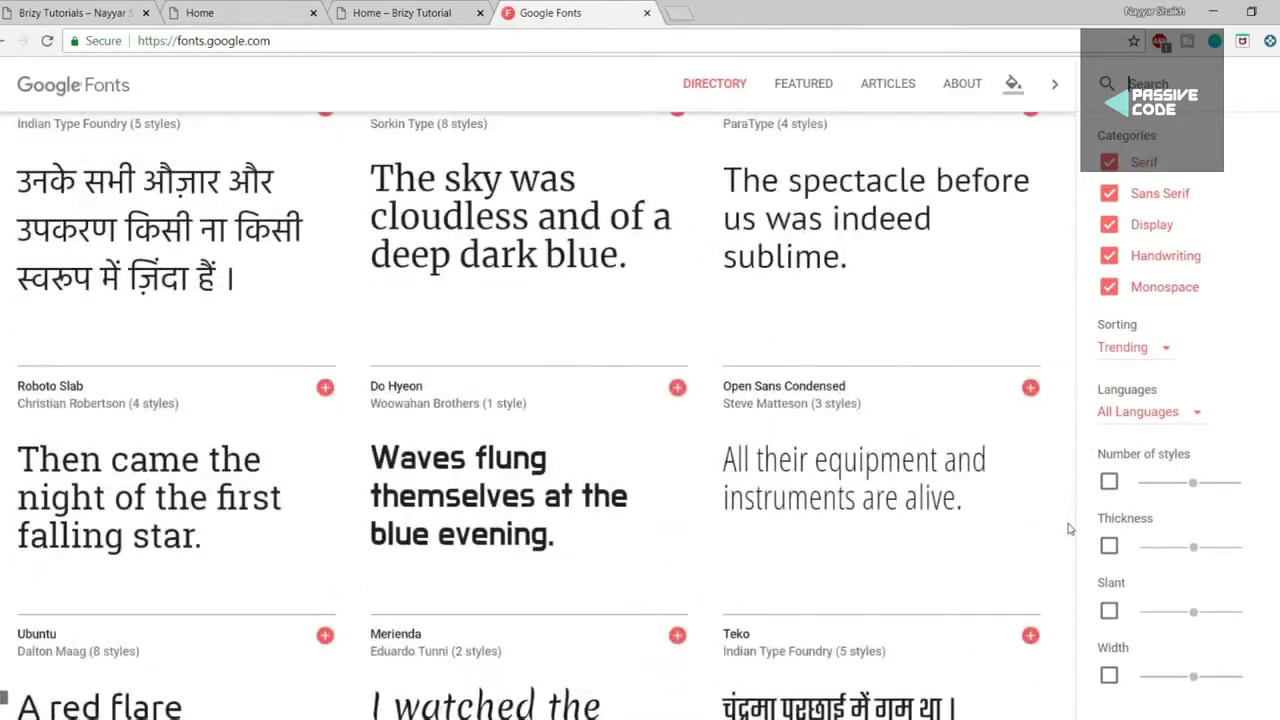
scroll(500, 500, "down", 8)
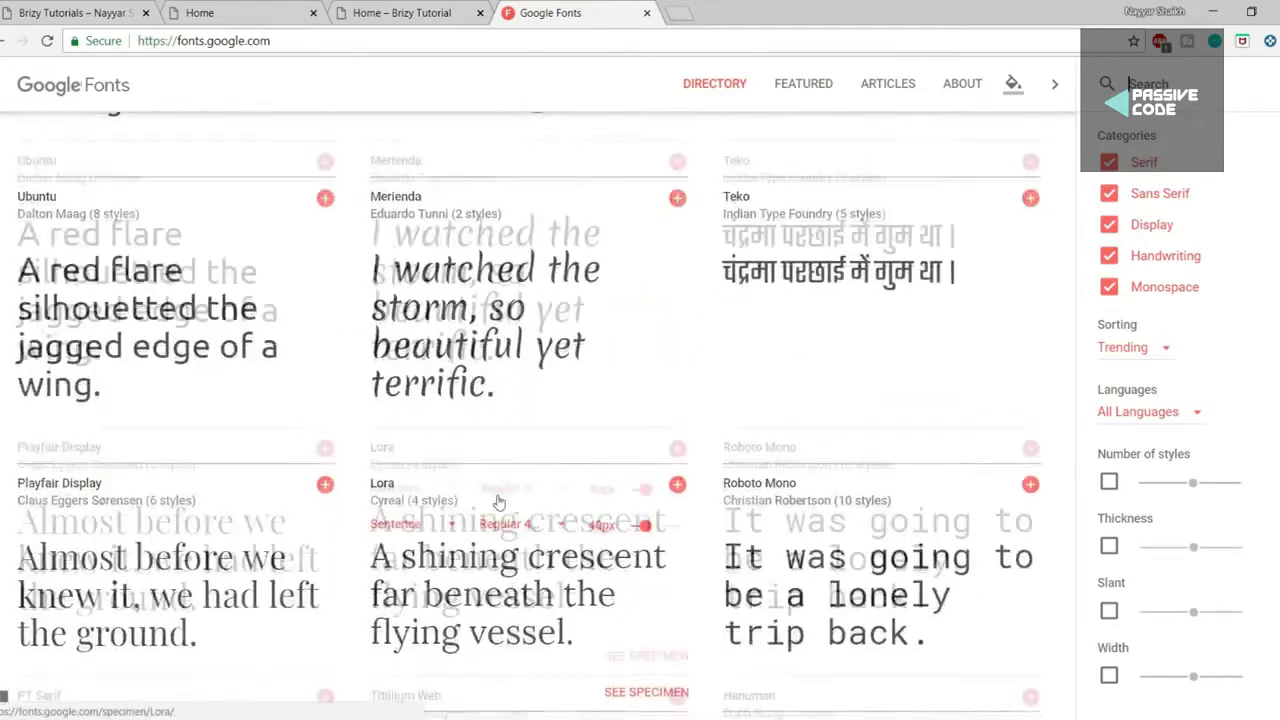
scroll(505, 508, "down", 12)
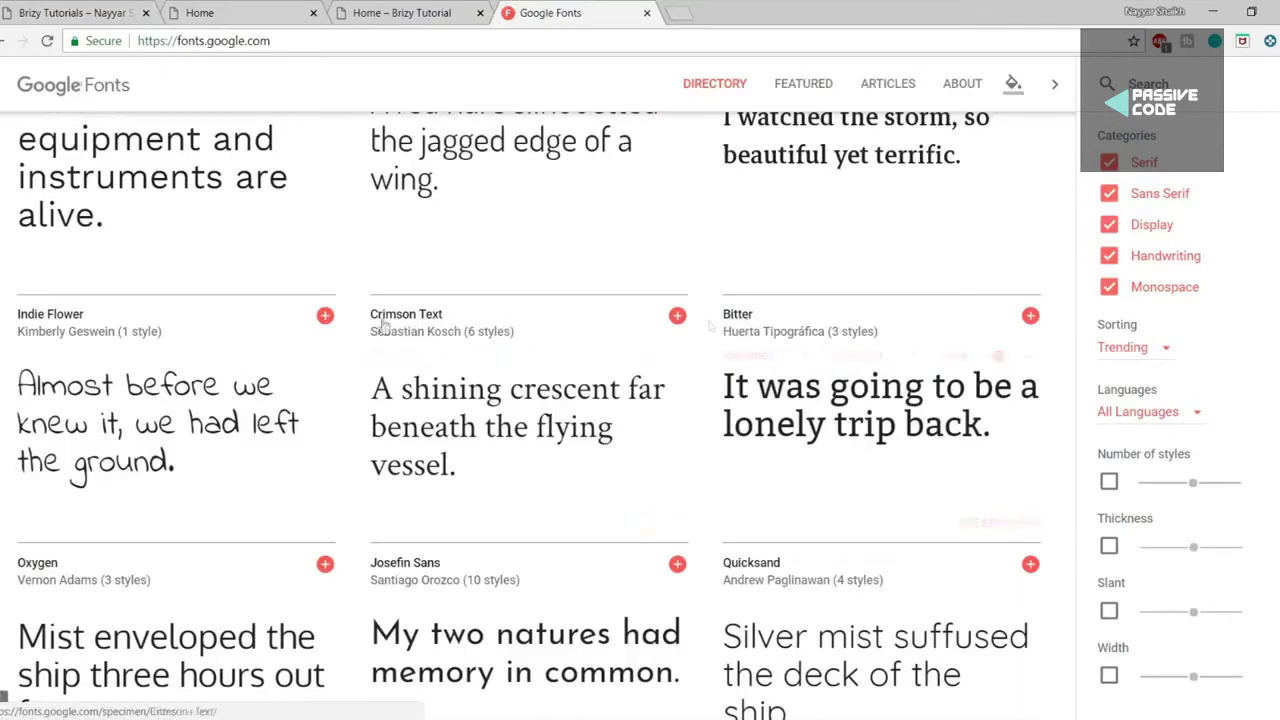
scroll(603, 563, "down", 3)
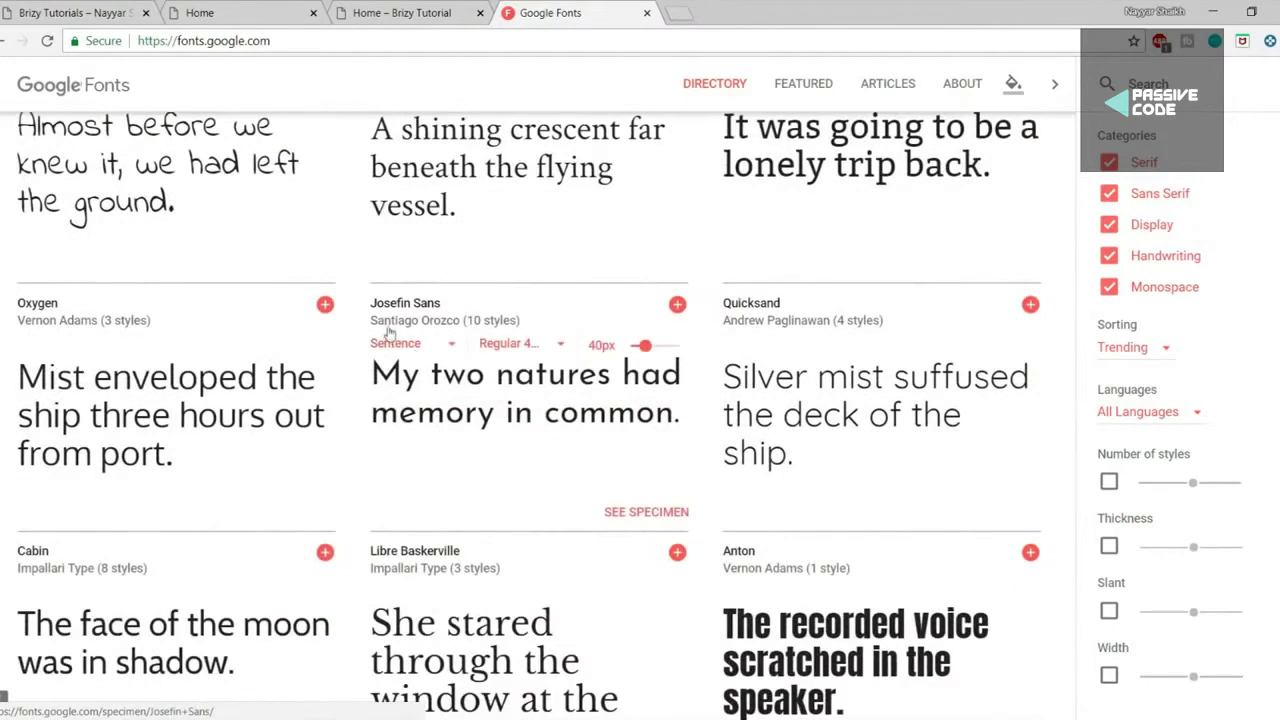
scroll(97, 338, "down", 3)
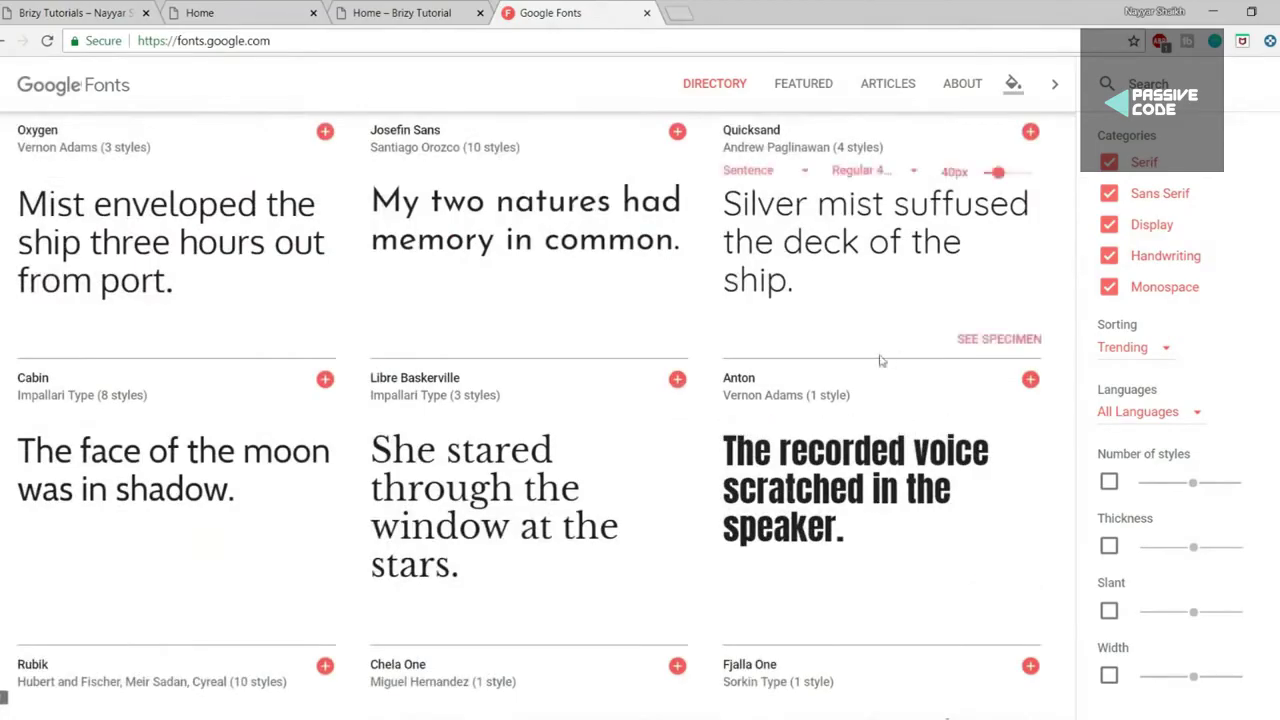
scroll(950, 605, "up", 5)
scroll(950, 605, "up", 10)
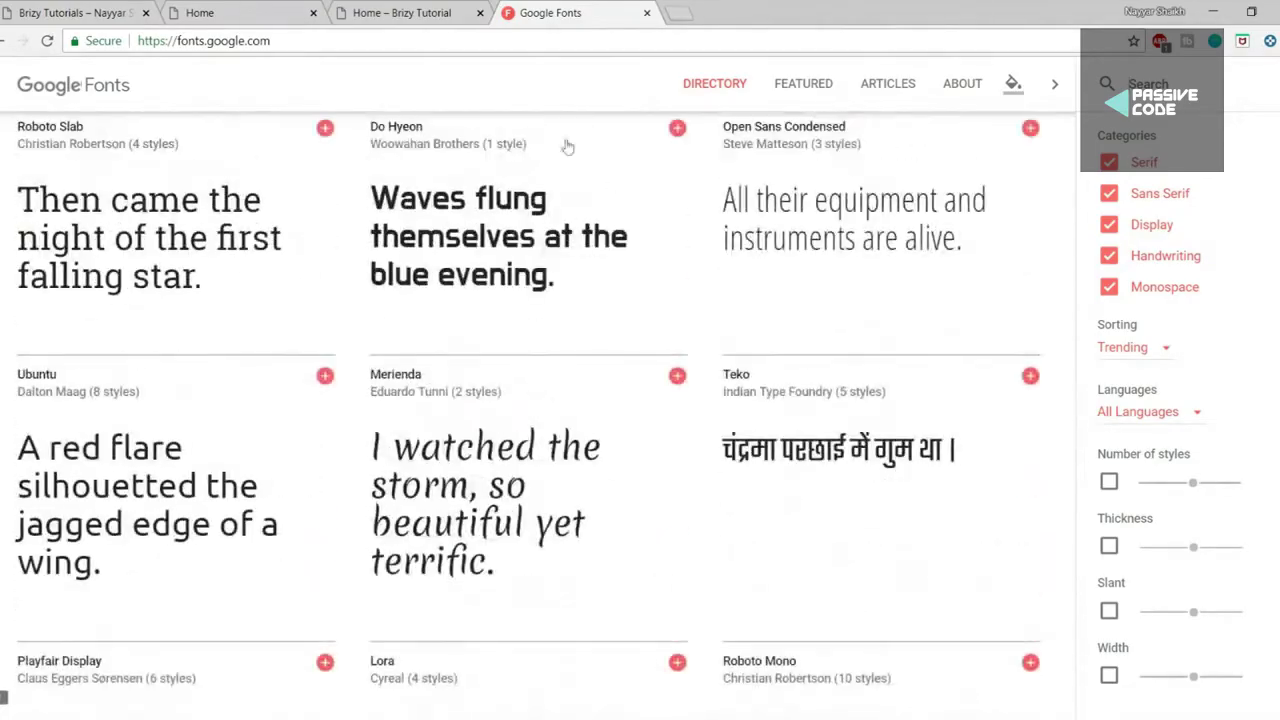
scroll(929, 371, "up", 10)
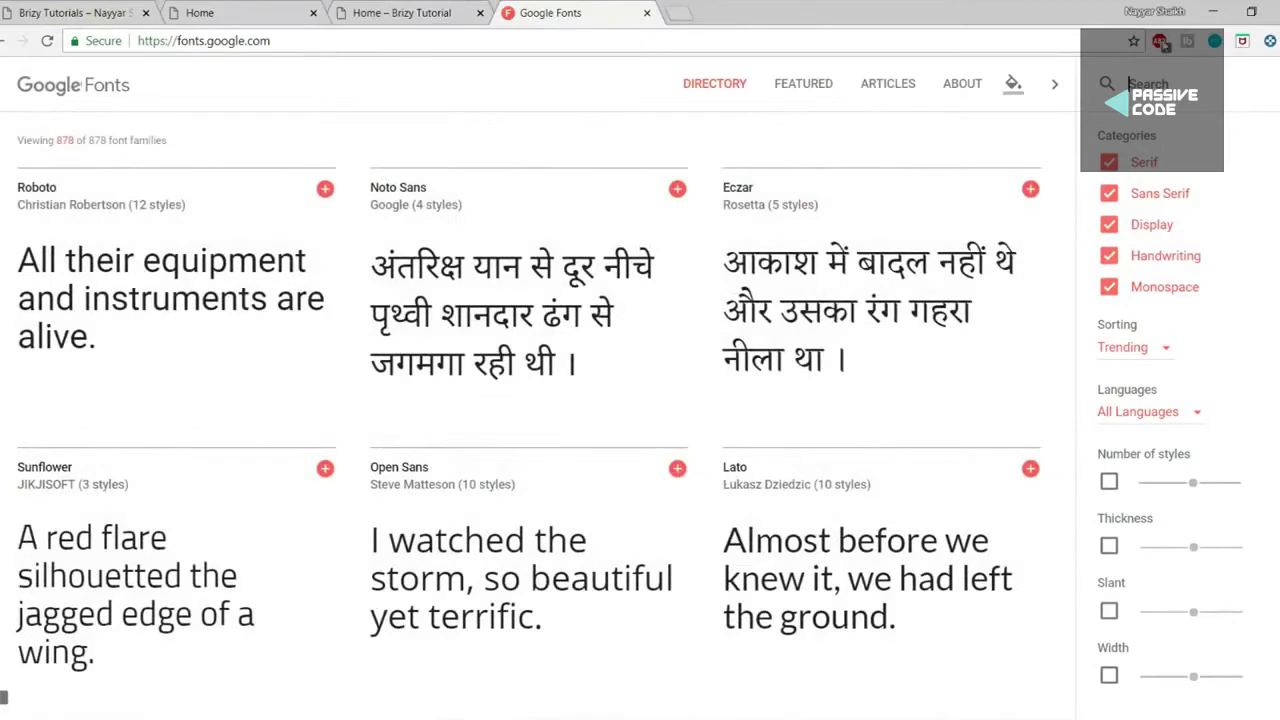
- Search Google Fonts for 'dancin' and select the Dancing Script title for copying
type("dani")
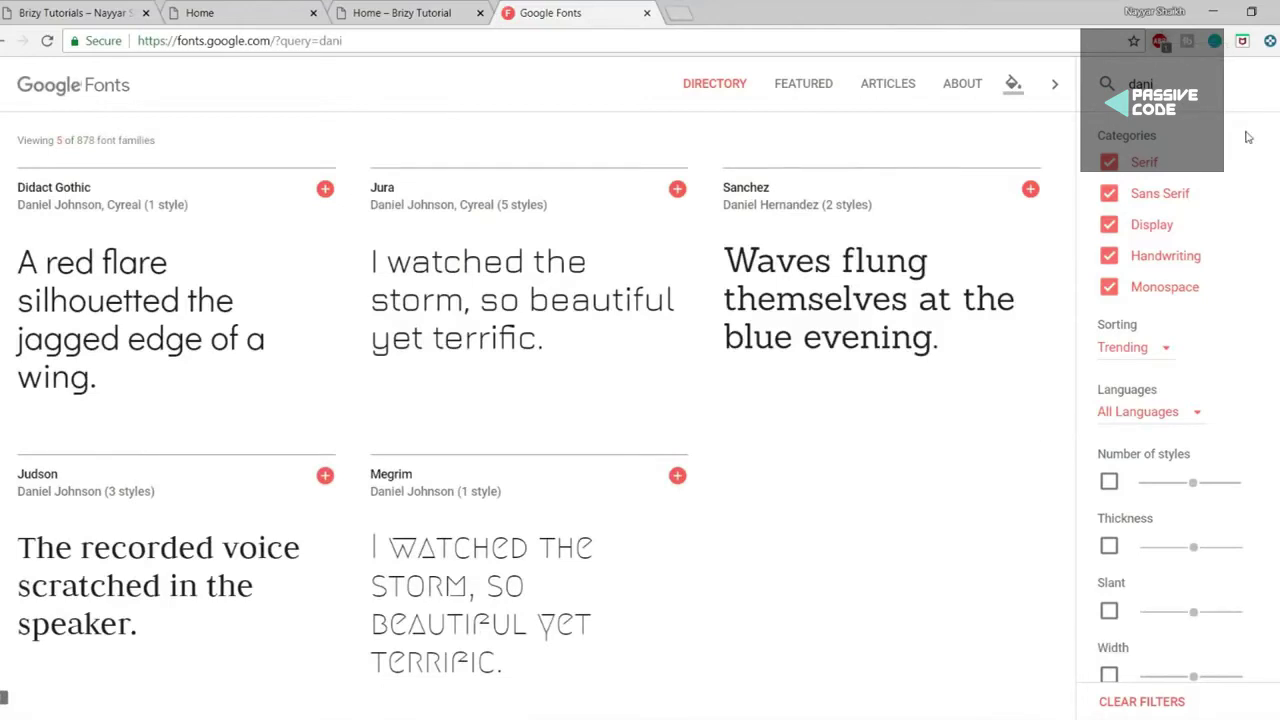
key("BackSpace")
type("cin")
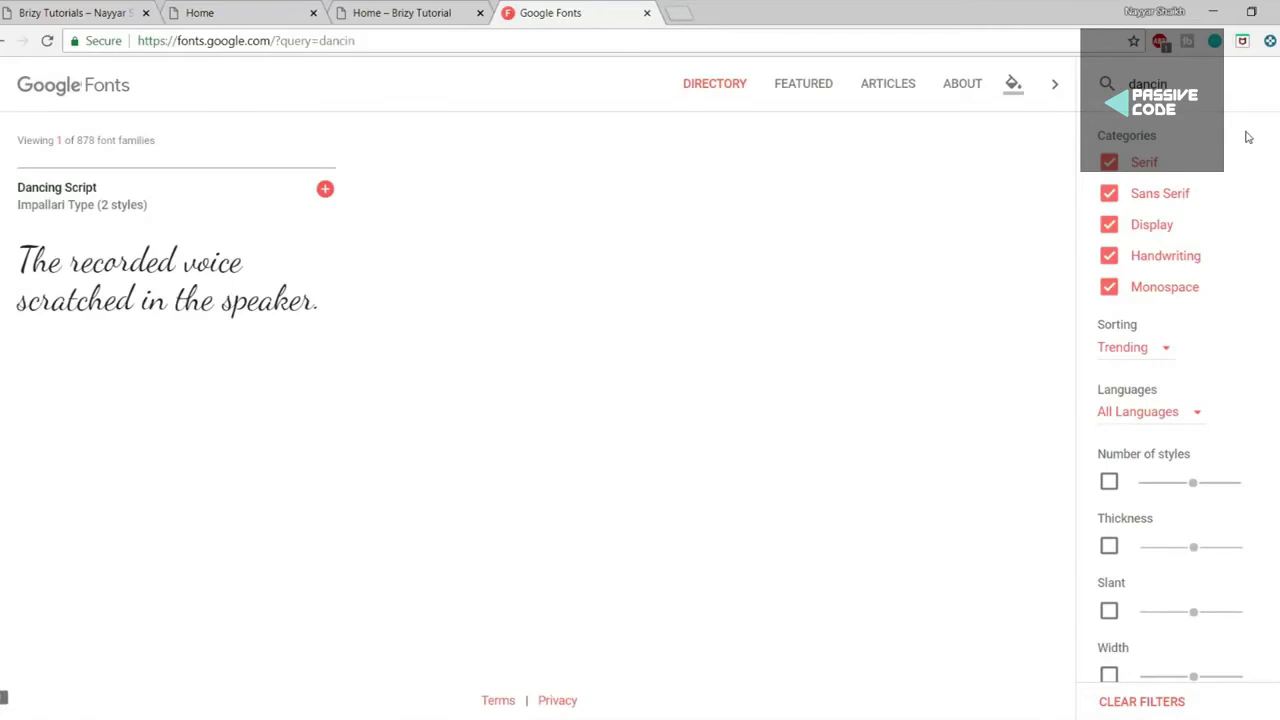
mouse_move(111, 194)
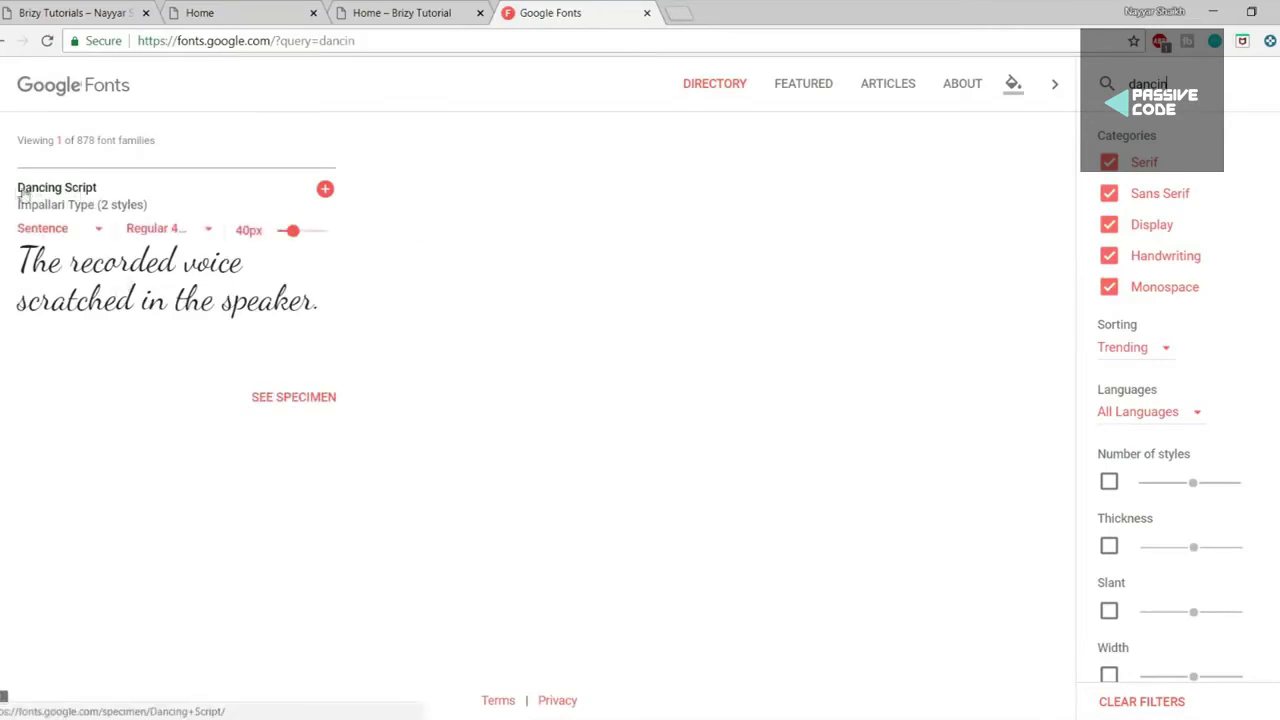
left_click_drag(17, 191, 119, 191)
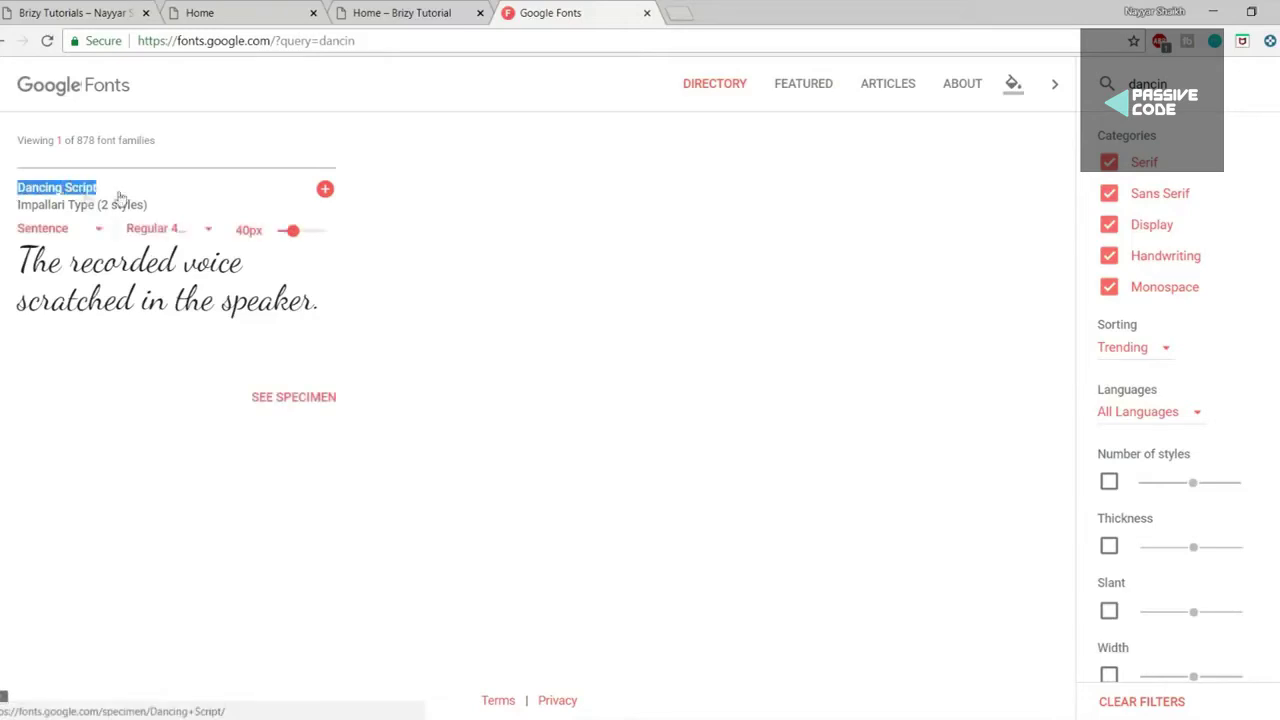
- Paste 'Dancing Script' into Brizy's Add New Google Font field and add it to the site fonts
left_click(235, 12)
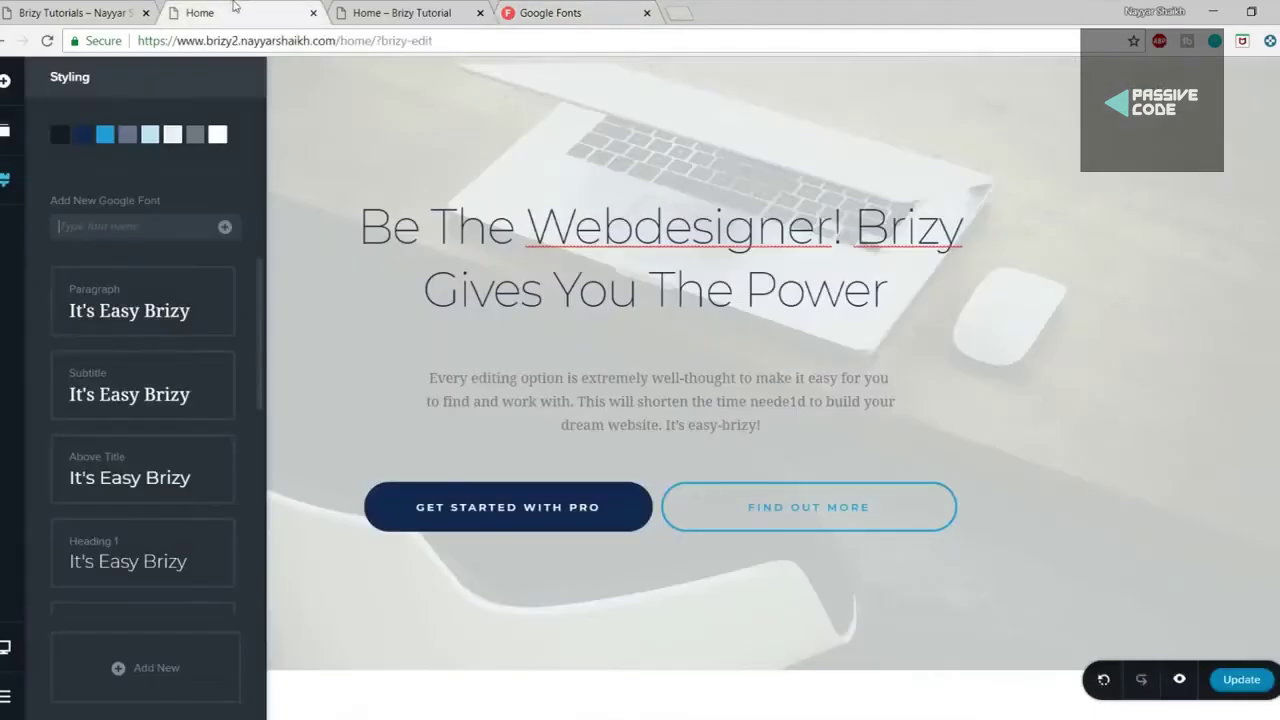
type("dancing Script")
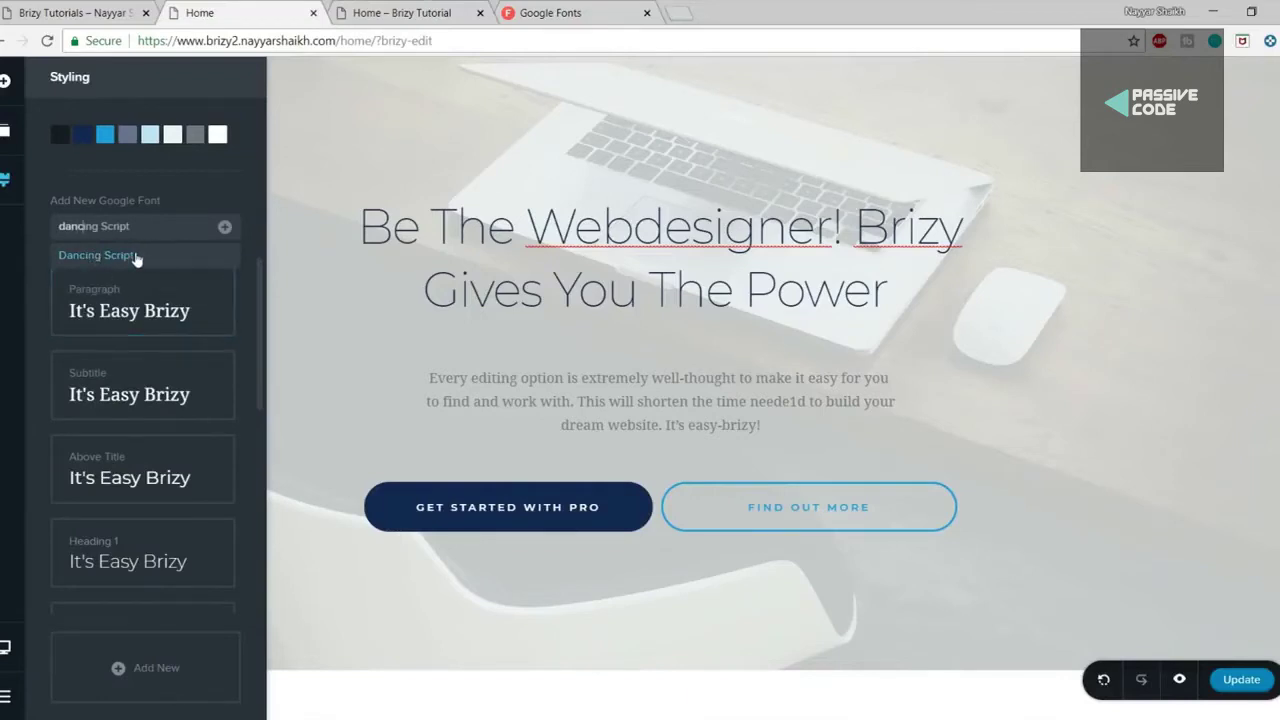
left_click(137, 257)
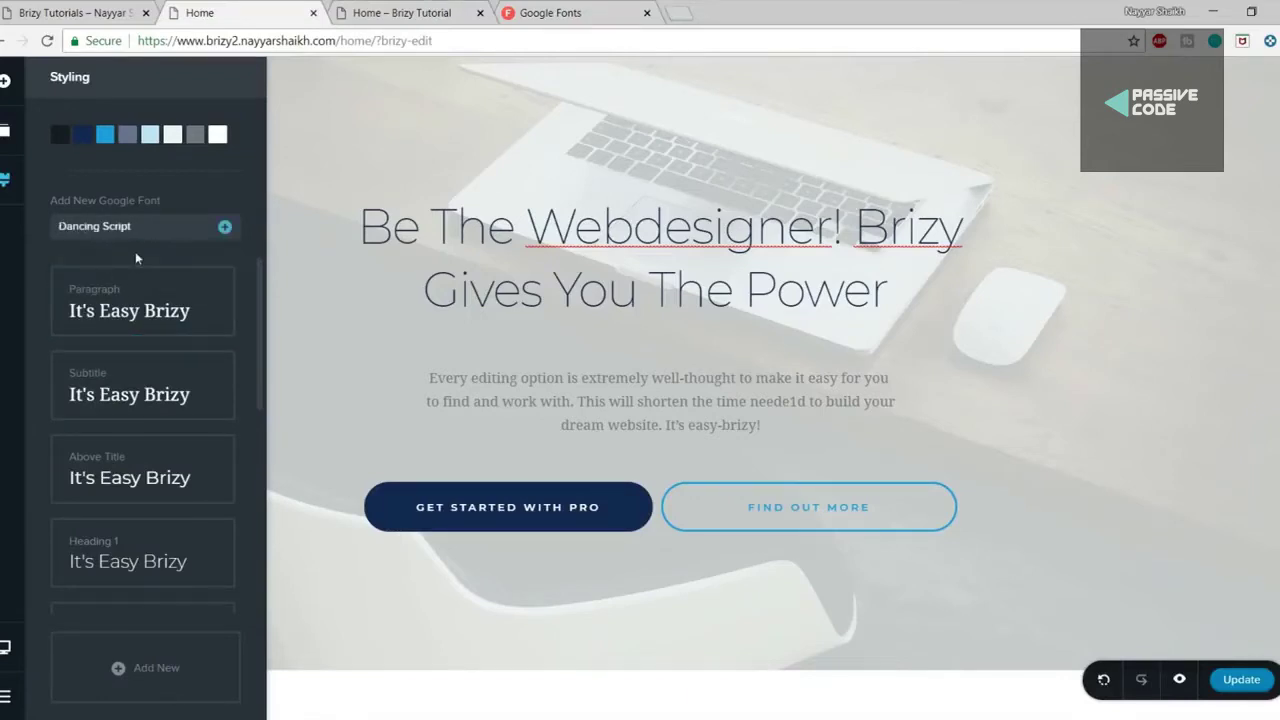
left_click(225, 229)
scroll(149, 443, "down", 3)
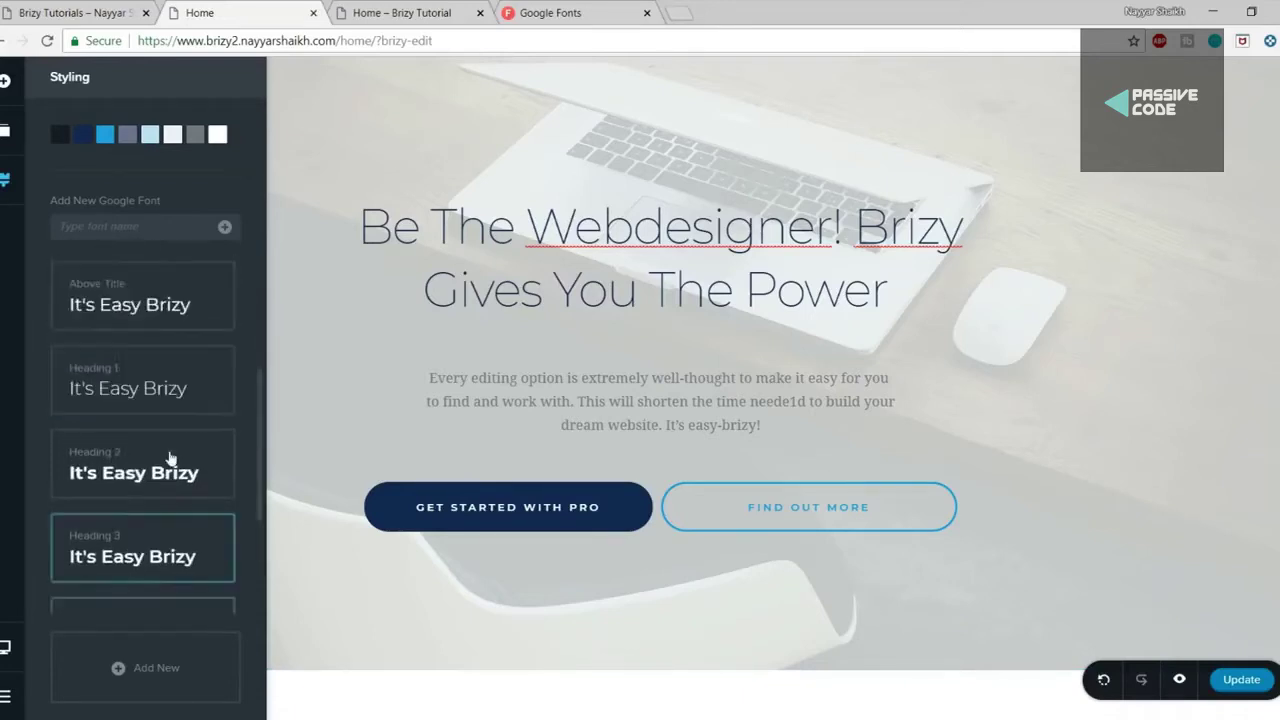
scroll(165, 455, "up", 3)
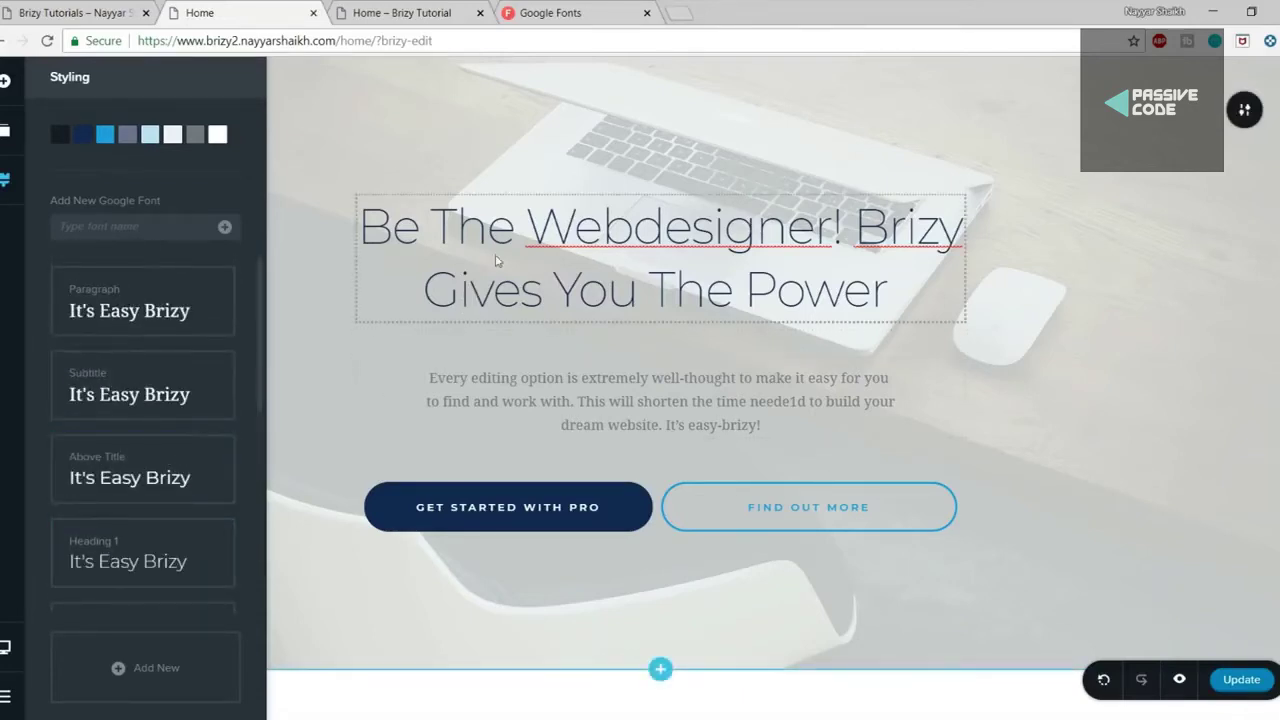
- Set the hero heading 'Be The Webdesigner! Brizy Gives You The Power' to Dancing Script
left_click(495, 260)
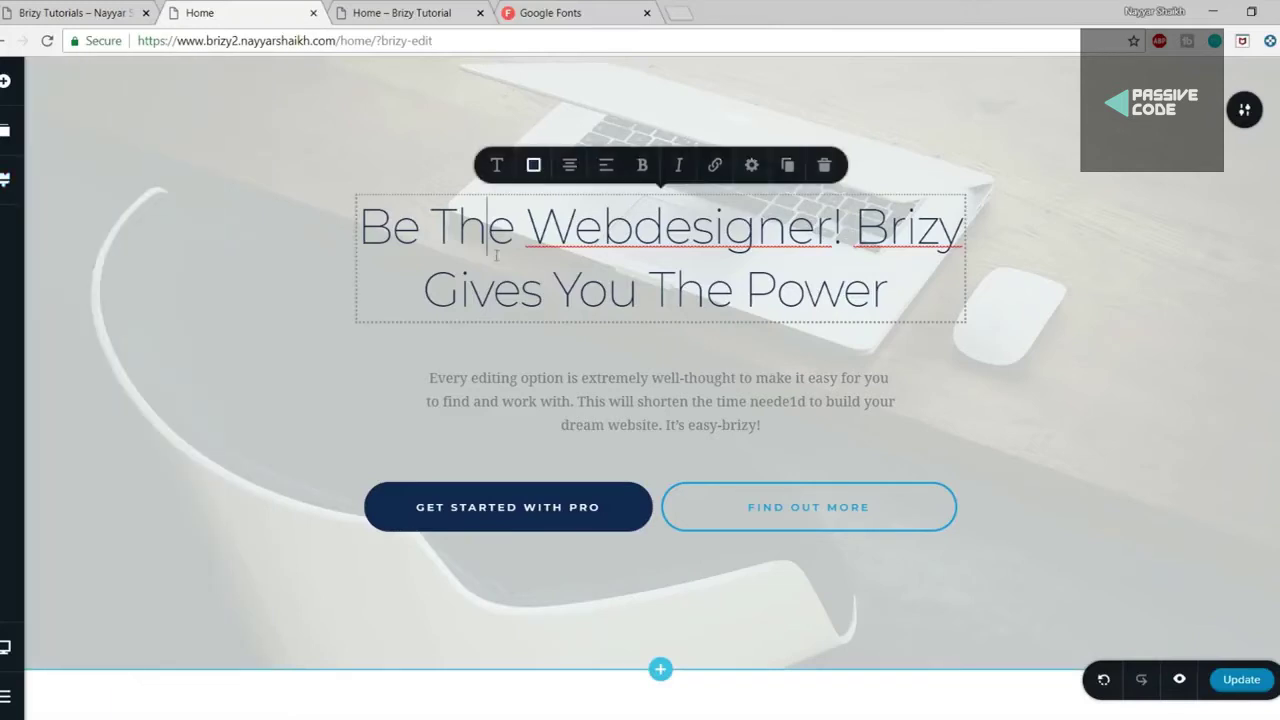
left_click(497, 167)
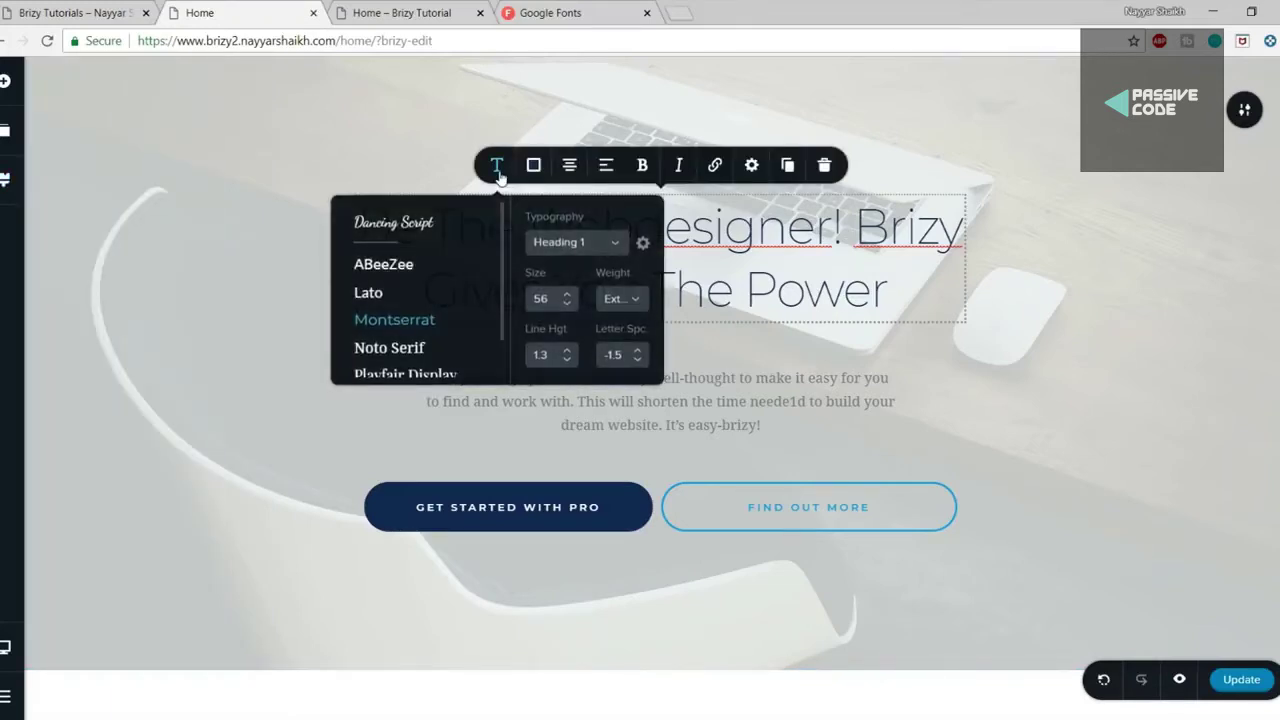
left_click(418, 228)
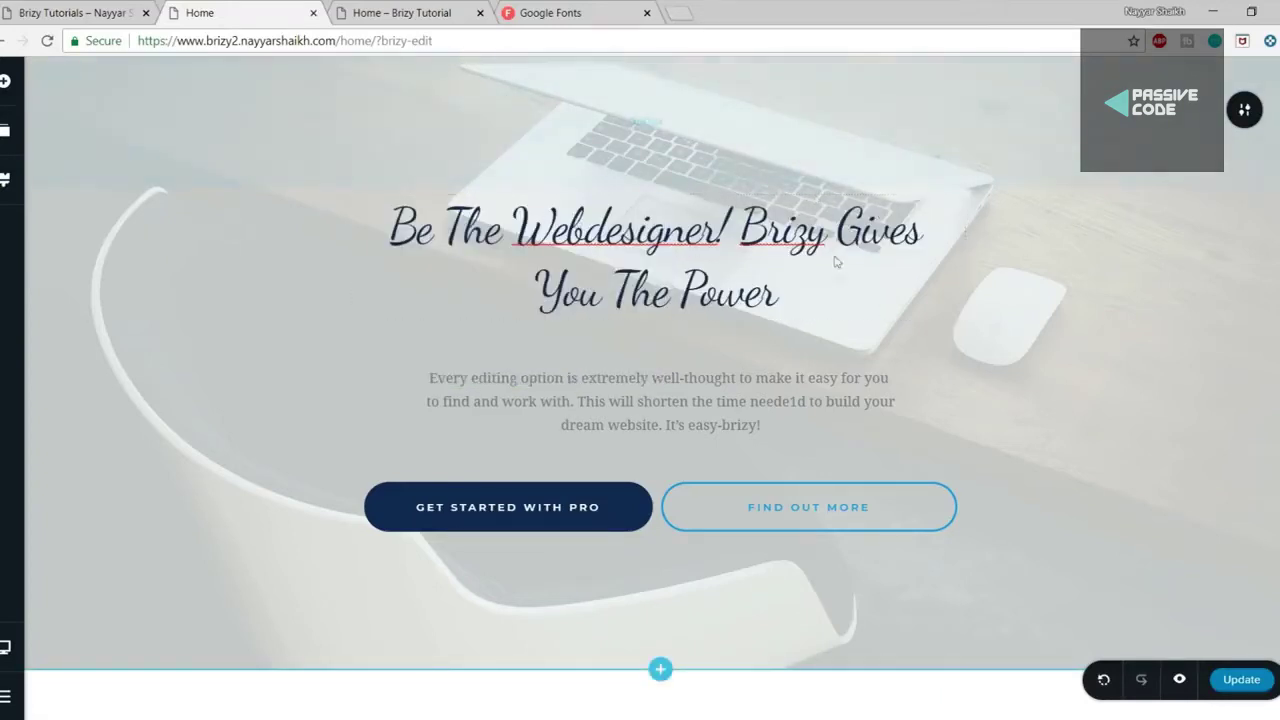
left_click(562, 248)
left_click(533, 165)
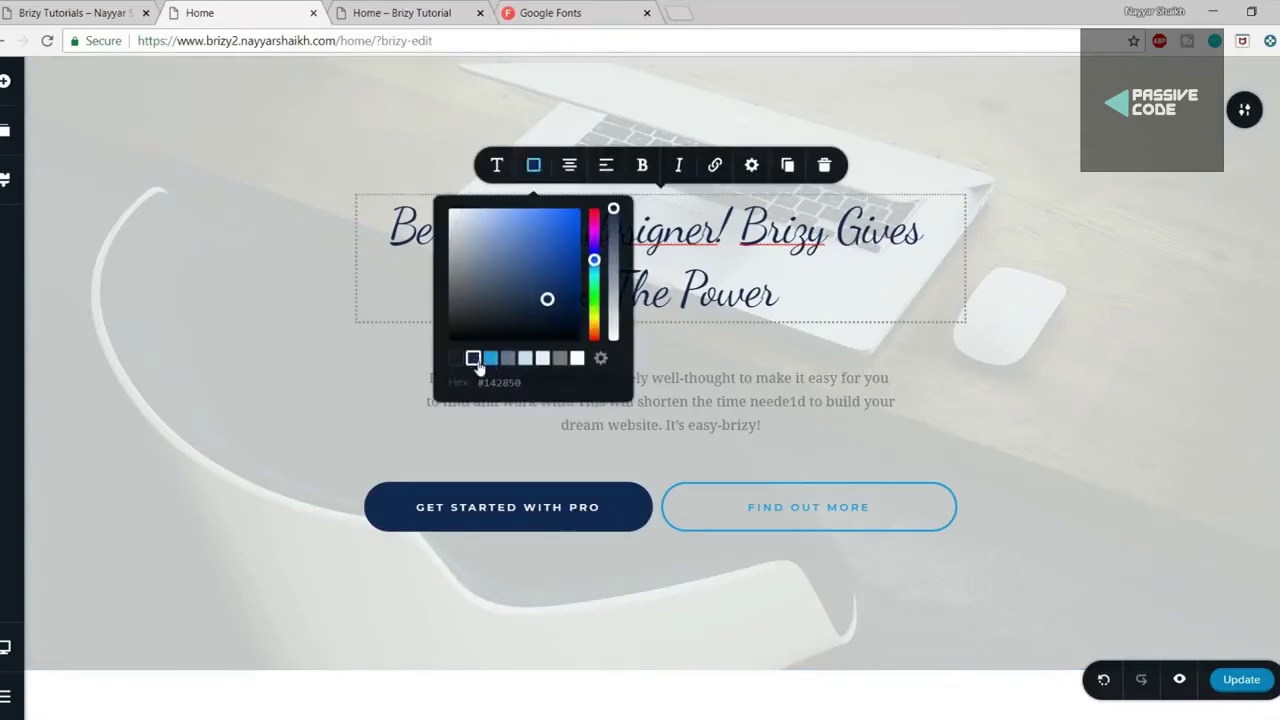
left_click(1037, 273)
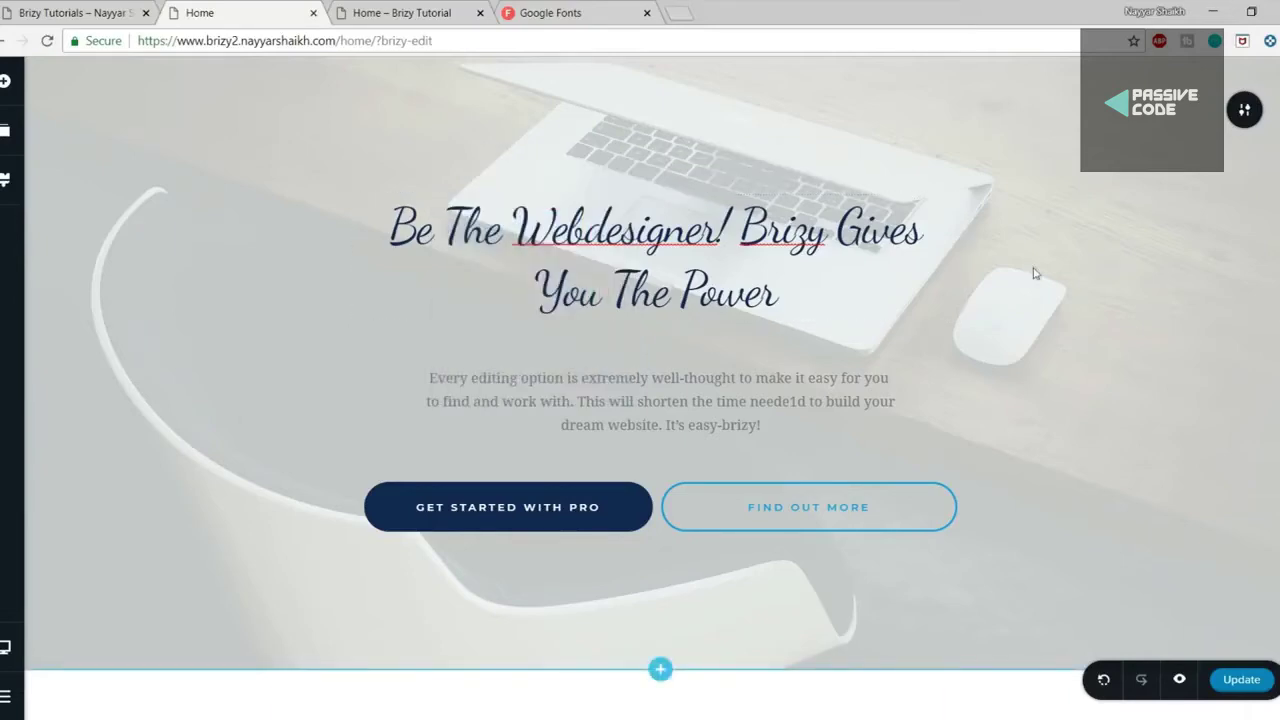
scroll(1066, 271, "down", 3)
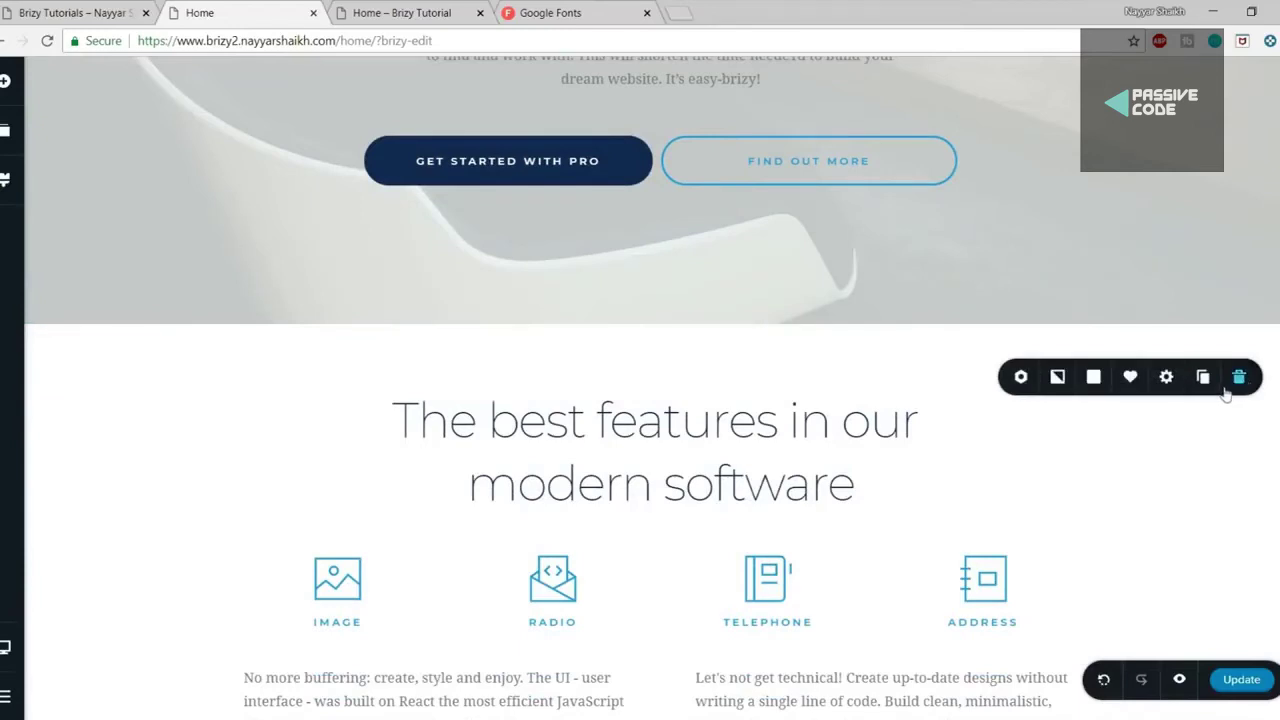
- Delete the features section below the hero
left_click(1222, 378)
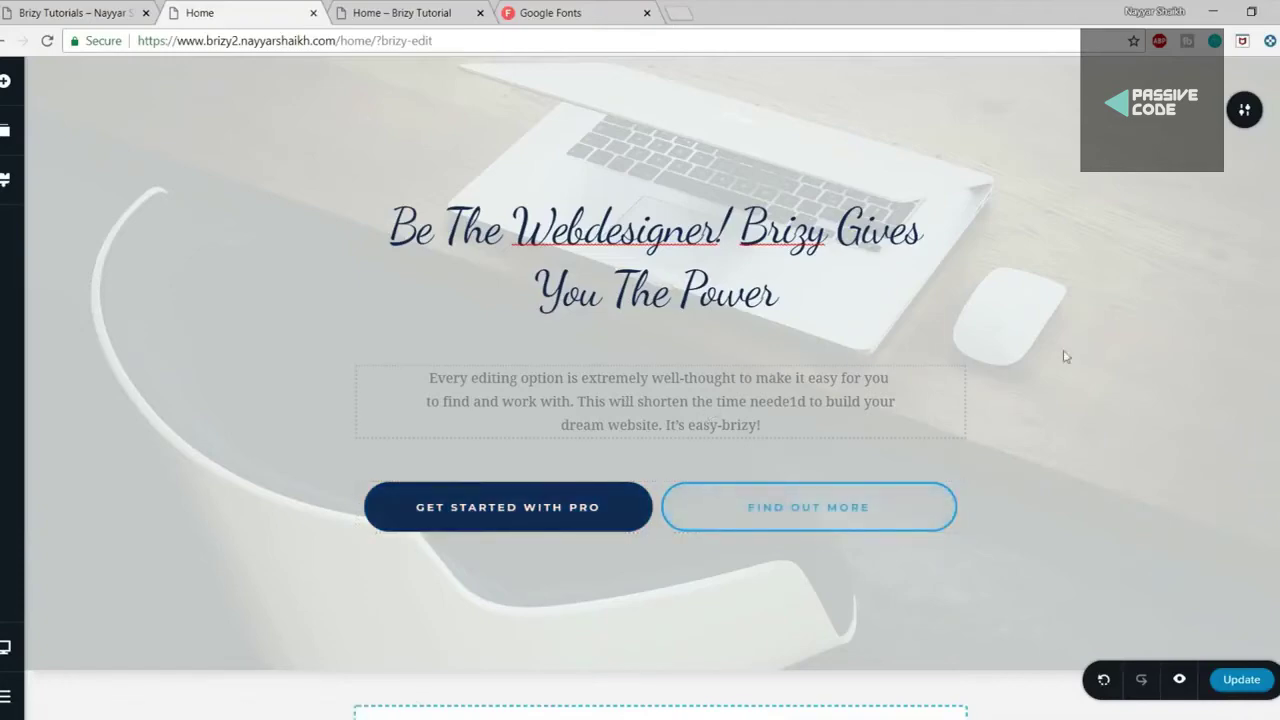
scroll(714, 371, "down", 1)
scroll(491, 448, "up", 1)
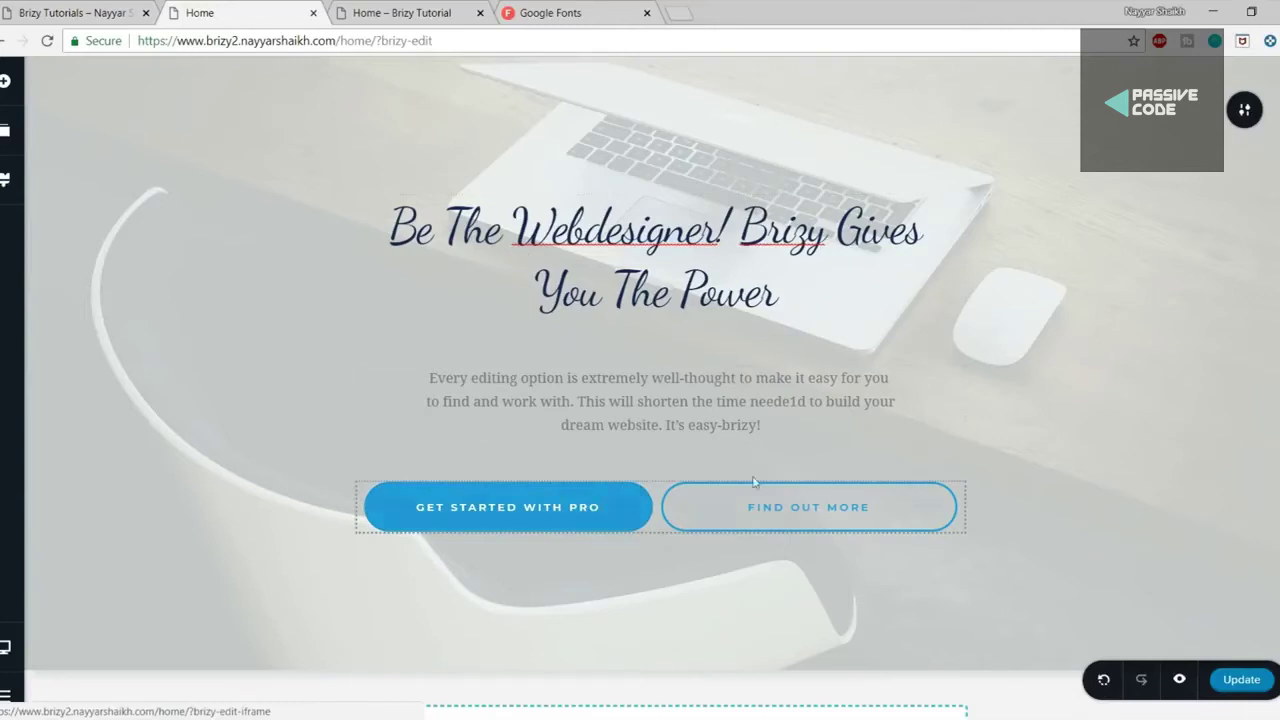
scroll(754, 482, "down", 2)
- Replace the first hero button's 'GET STARTED WITH PRO' label with 'LET'S CONNECT!'
left_click(540, 422)
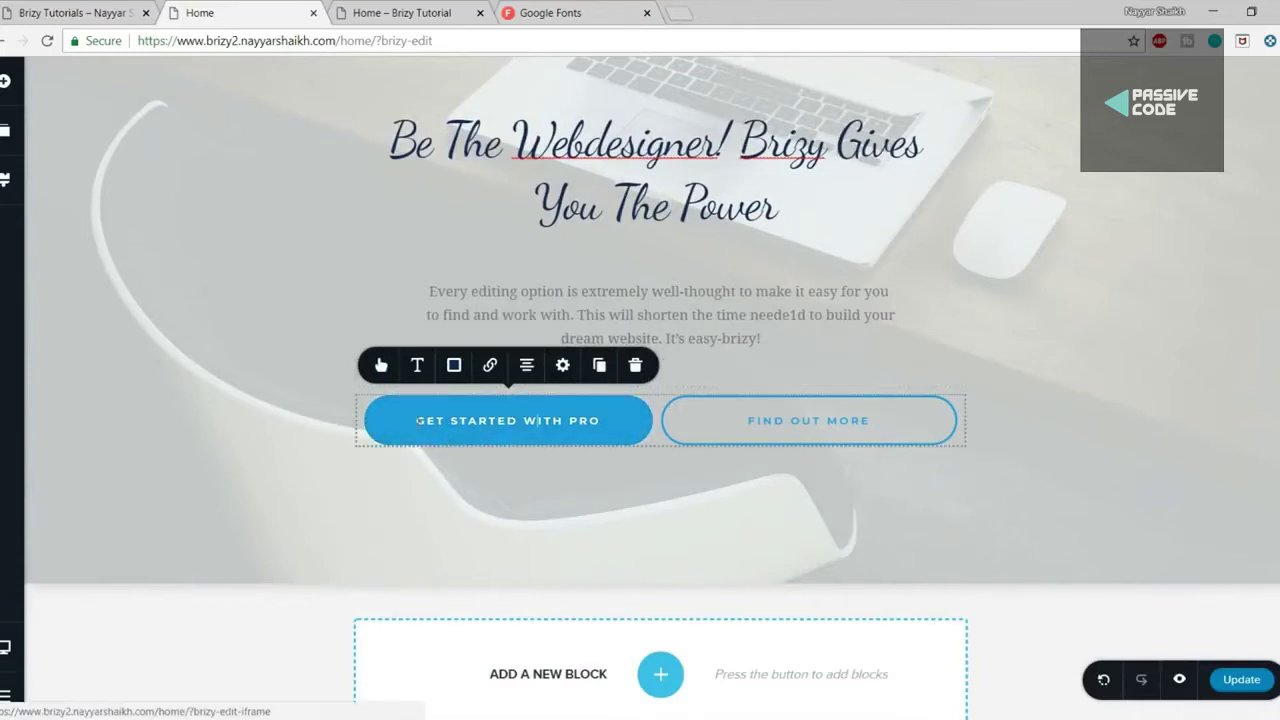
left_click_drag(418, 421, 632, 425)
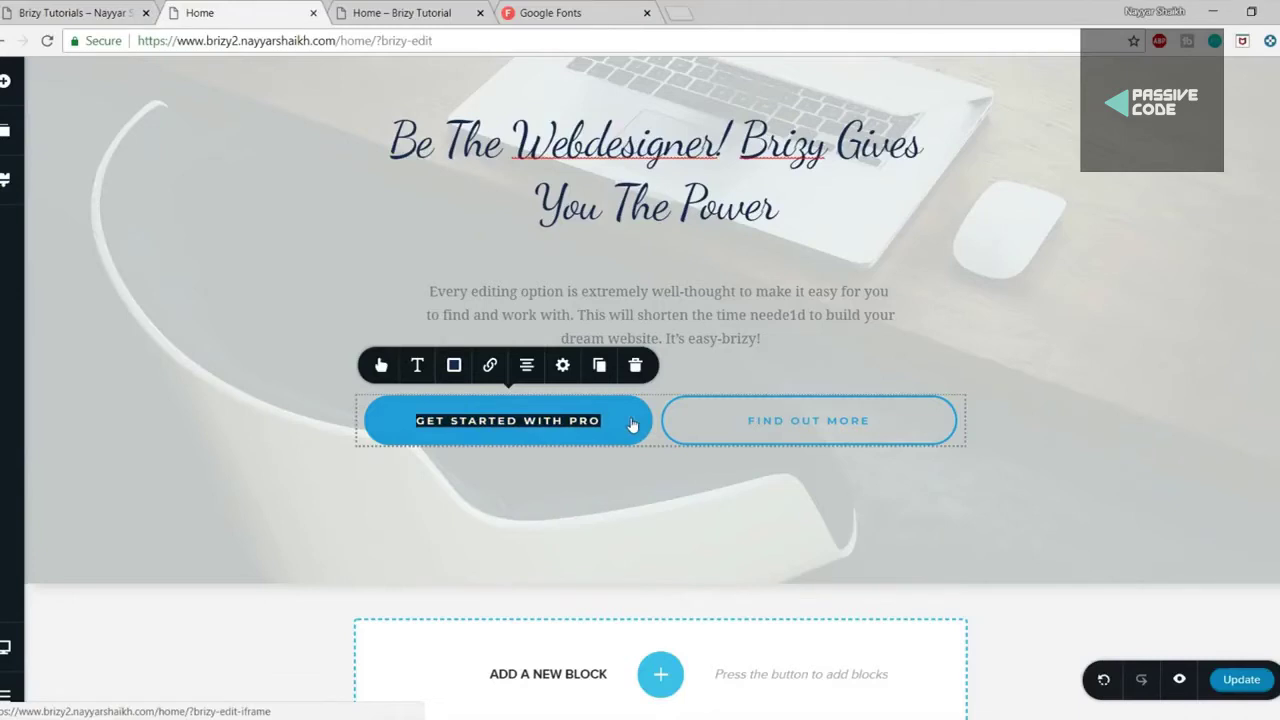
type("LE")
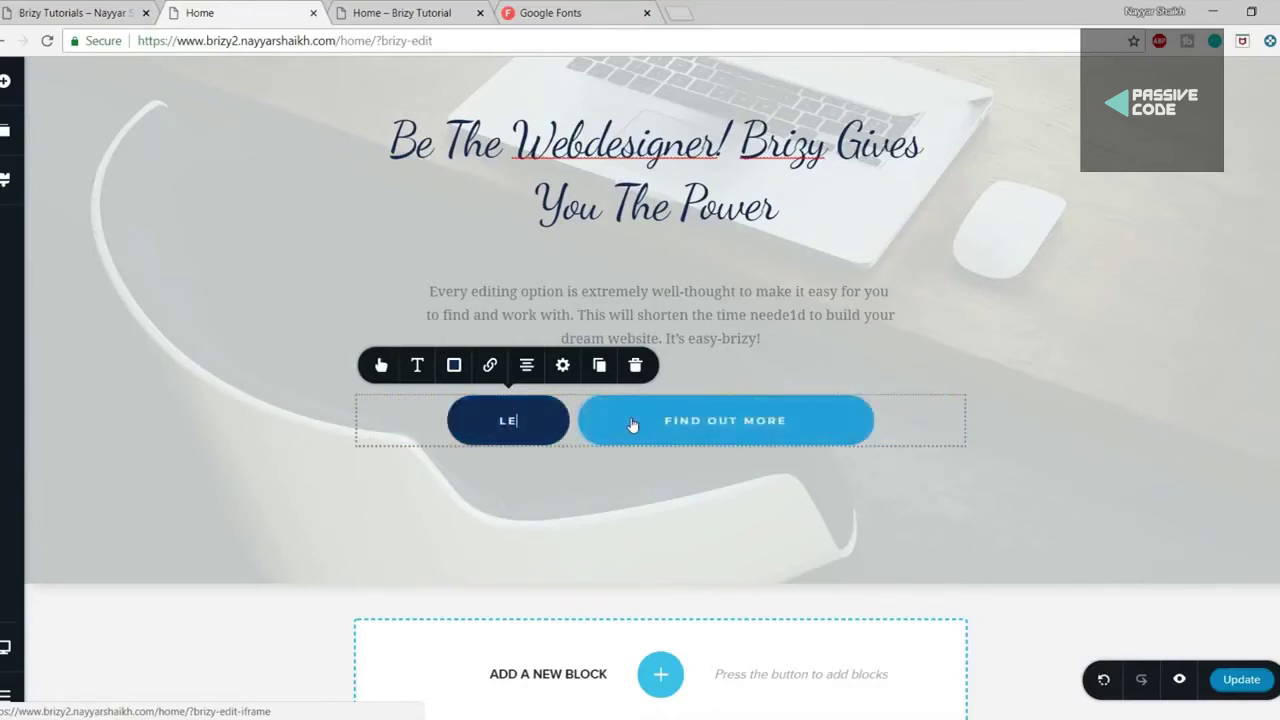
type("T'S")
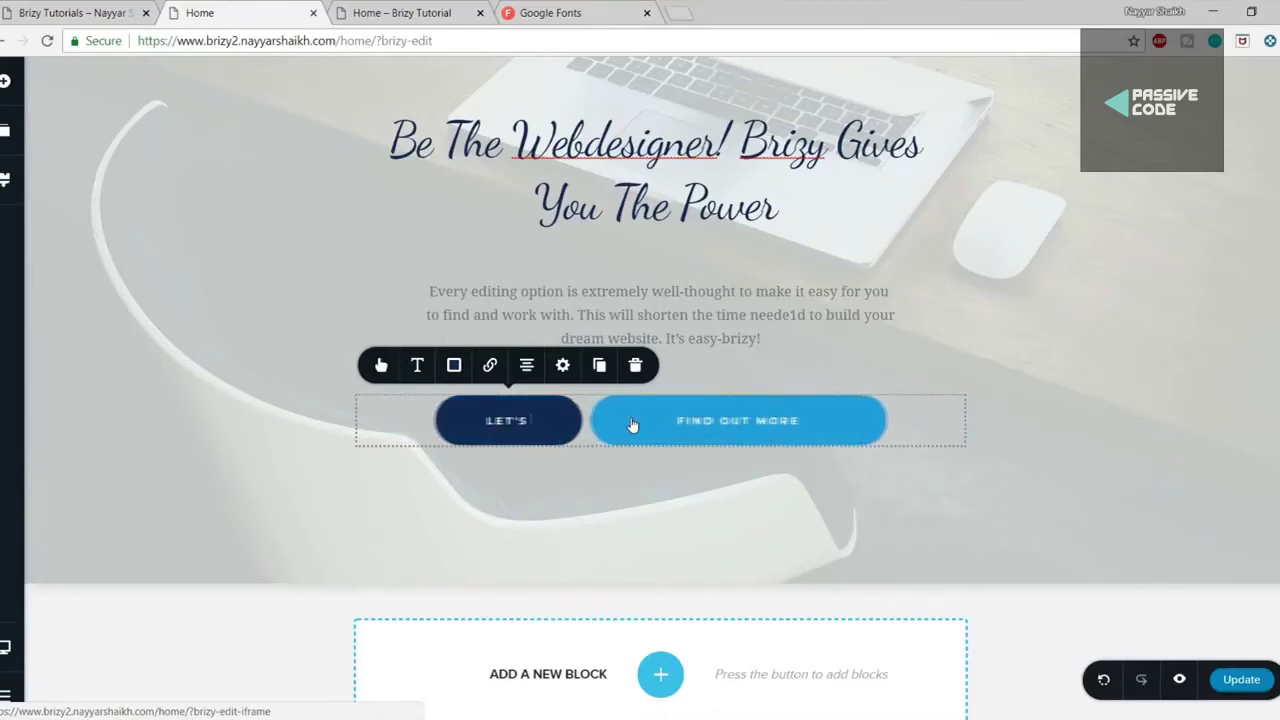
type(" CONNECT!")
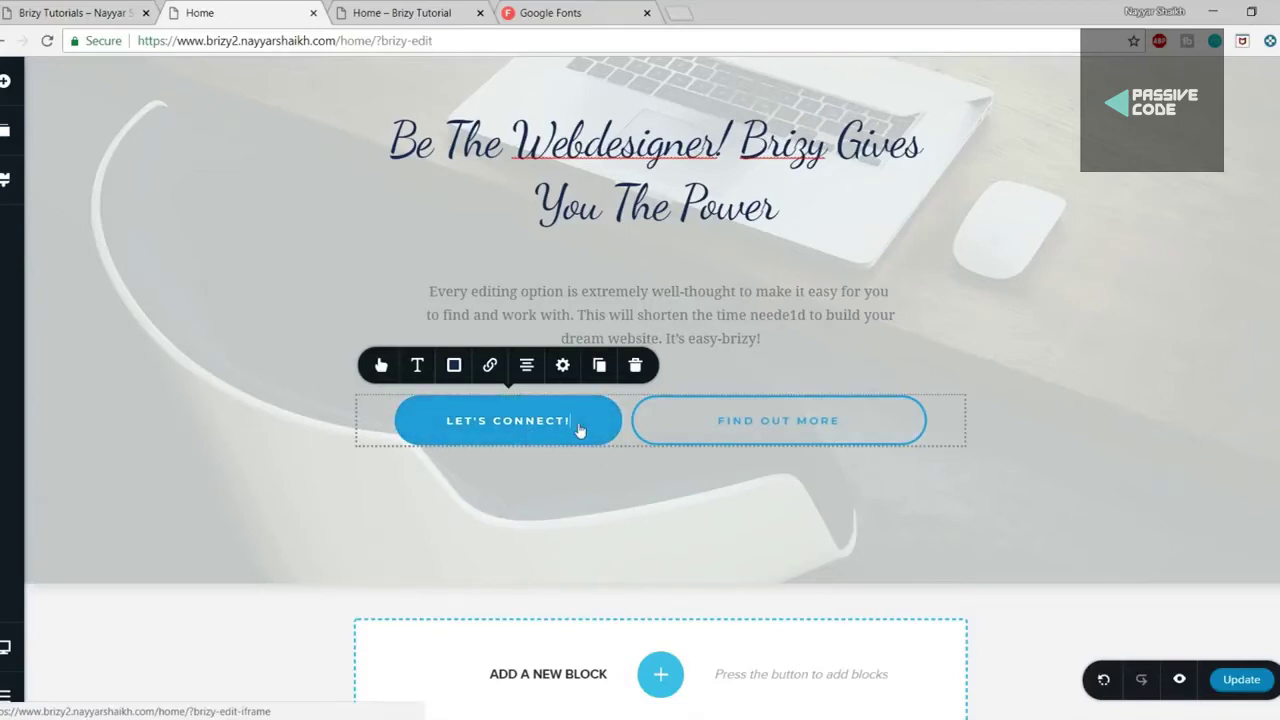
- Test the first hero button's Width slider and restore the original width
left_click(381, 368)
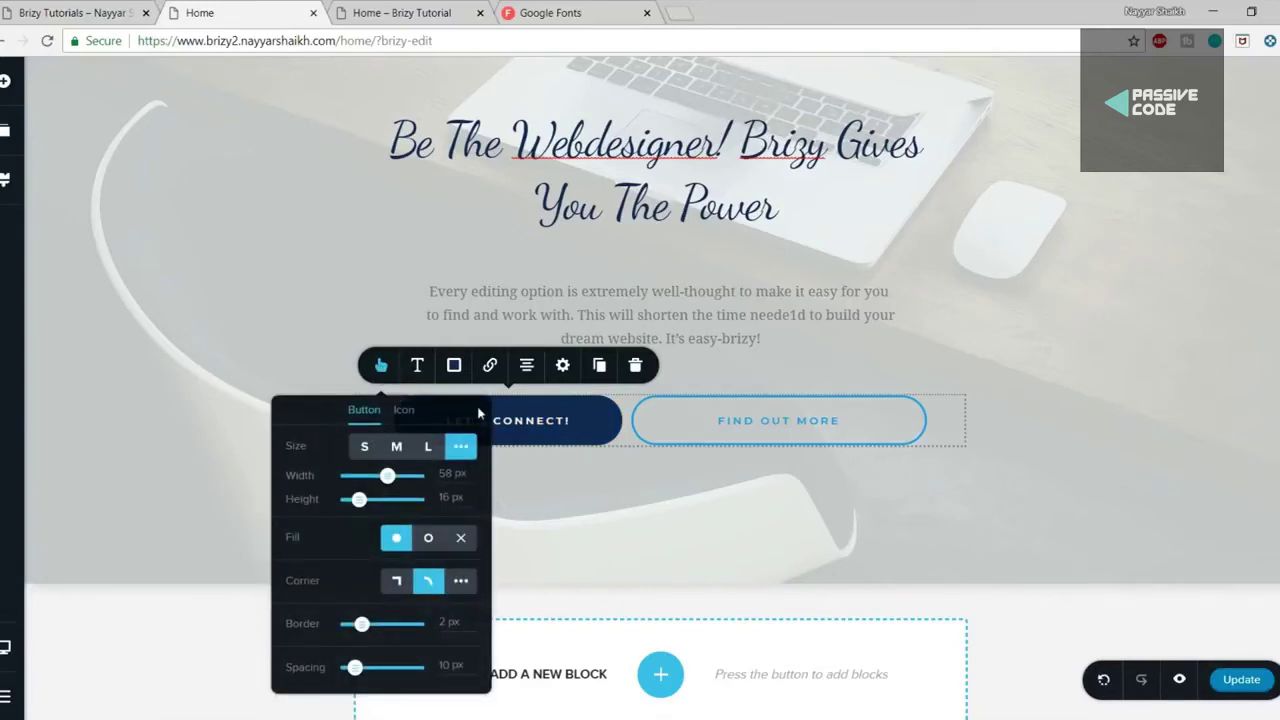
scroll(651, 490, "up", 1)
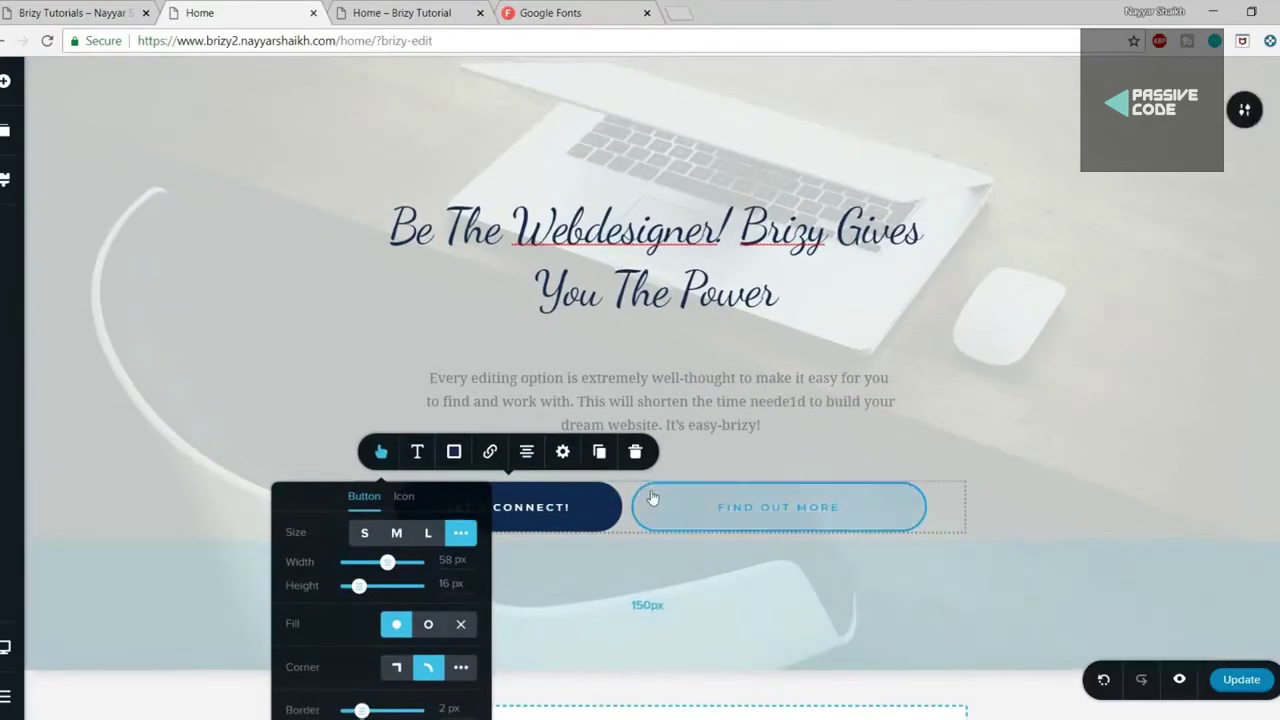
left_click(383, 452)
left_click(383, 453)
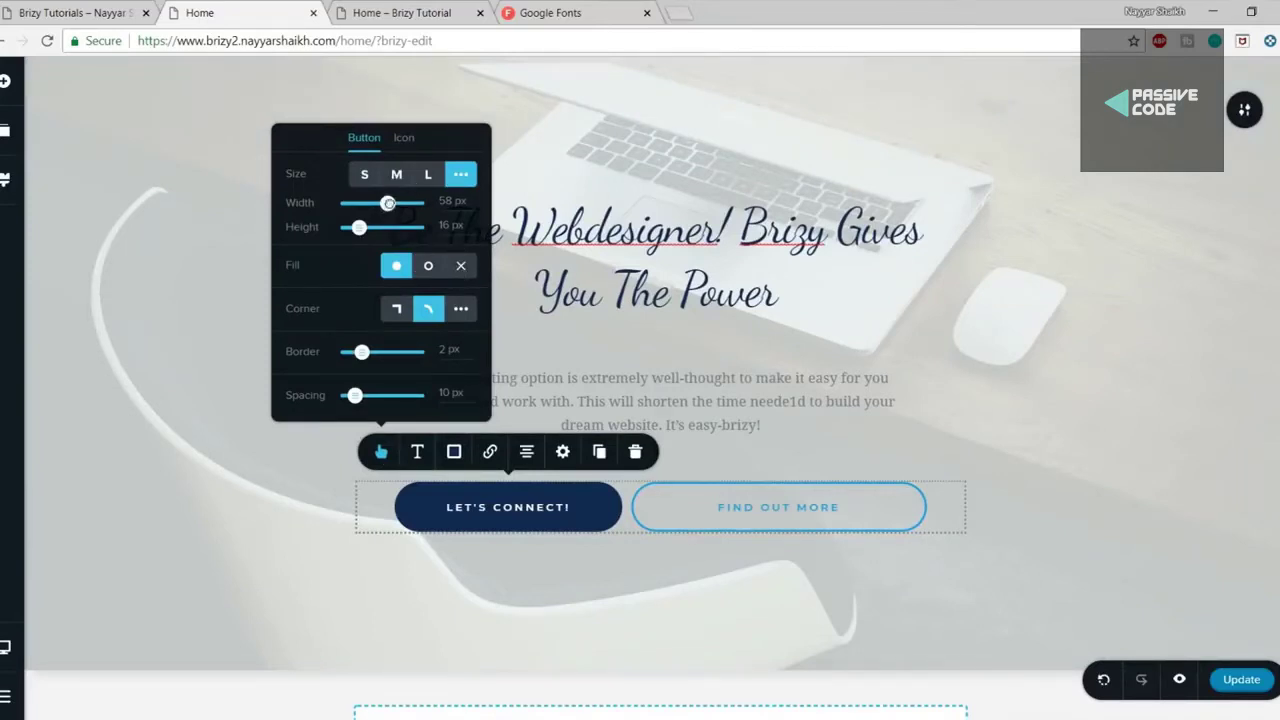
left_click_drag(388, 203, 362, 228)
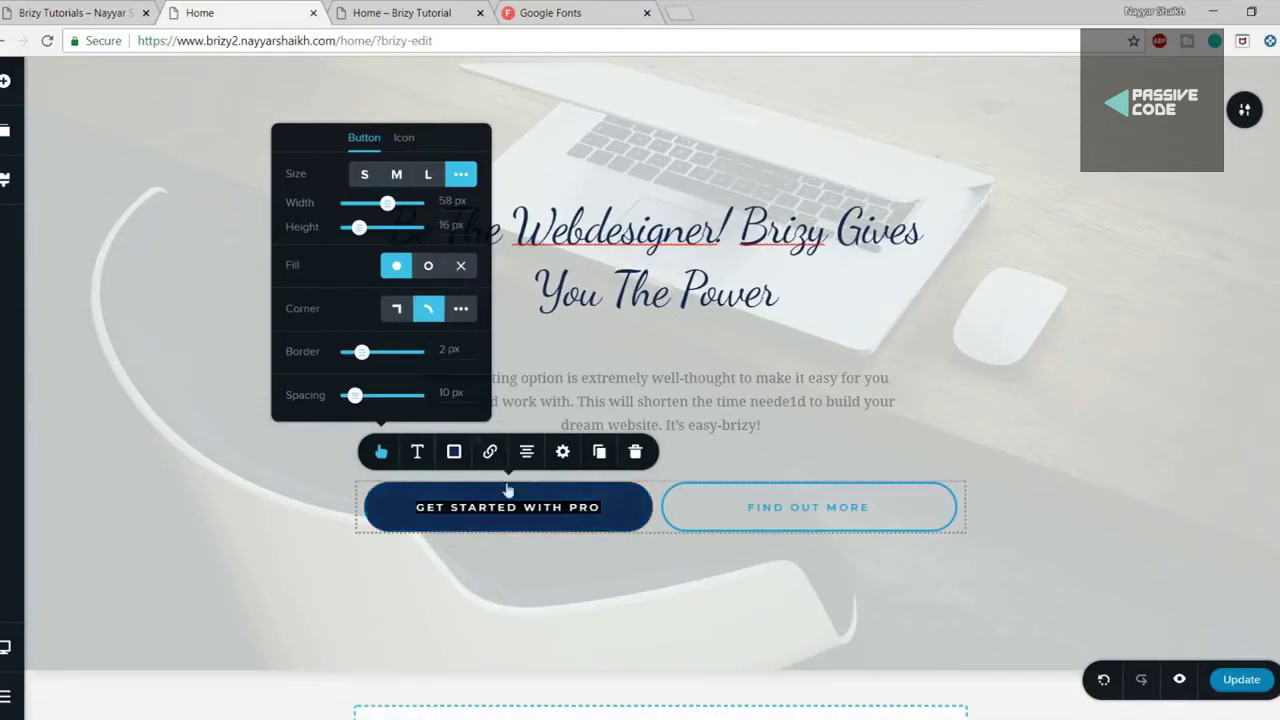
left_click(514, 551)
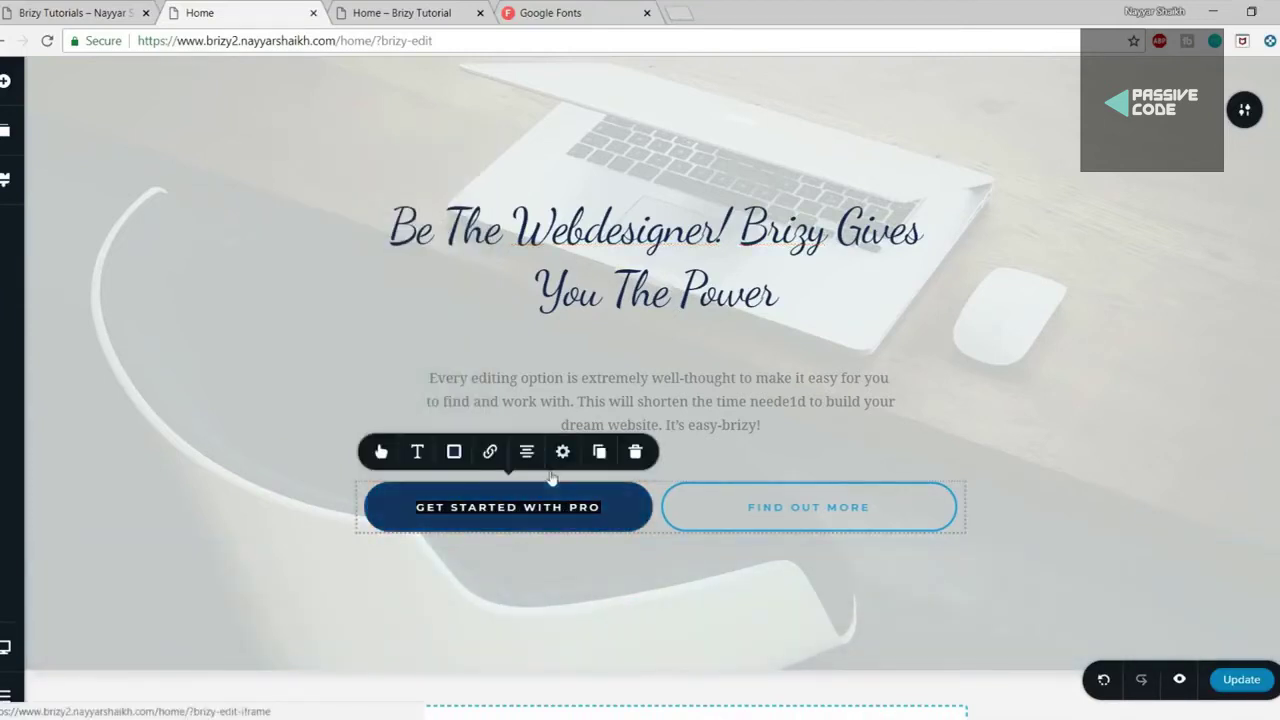
- Try outline fill and square 0 px corners, keeping the button solid-filled with fully rounded ends
left_click(382, 452)
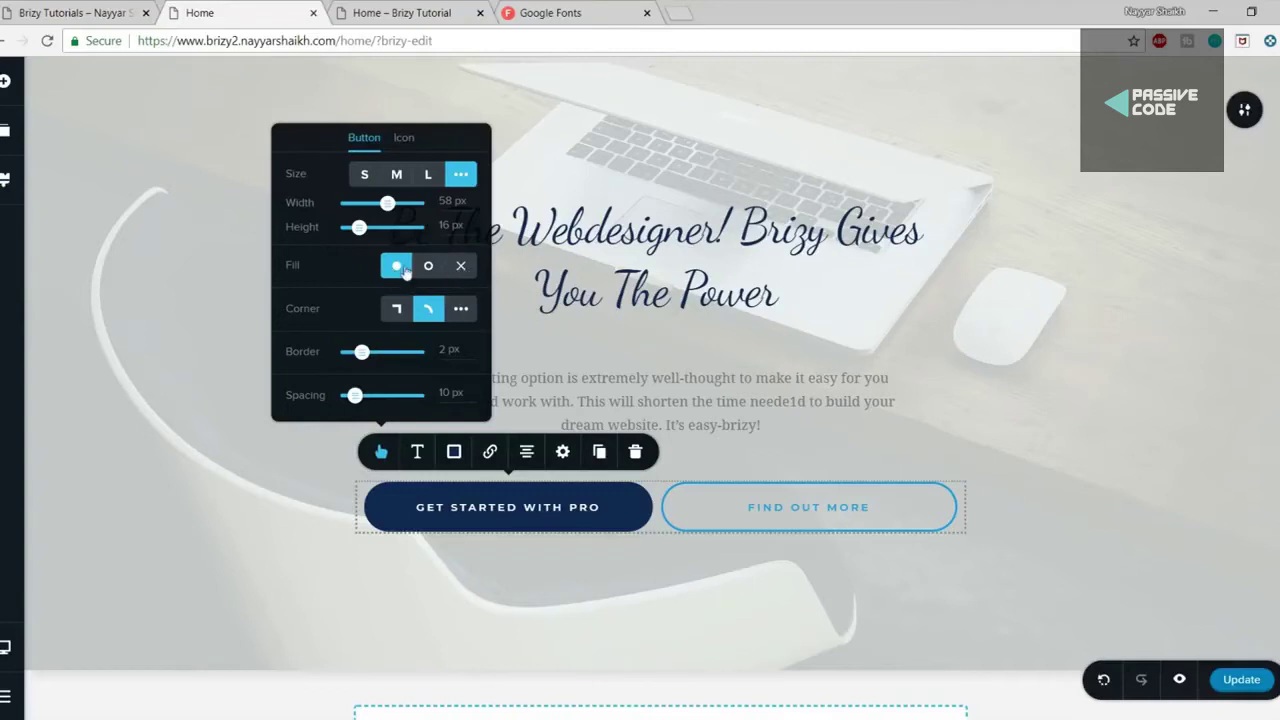
left_click(399, 277)
left_click(428, 270)
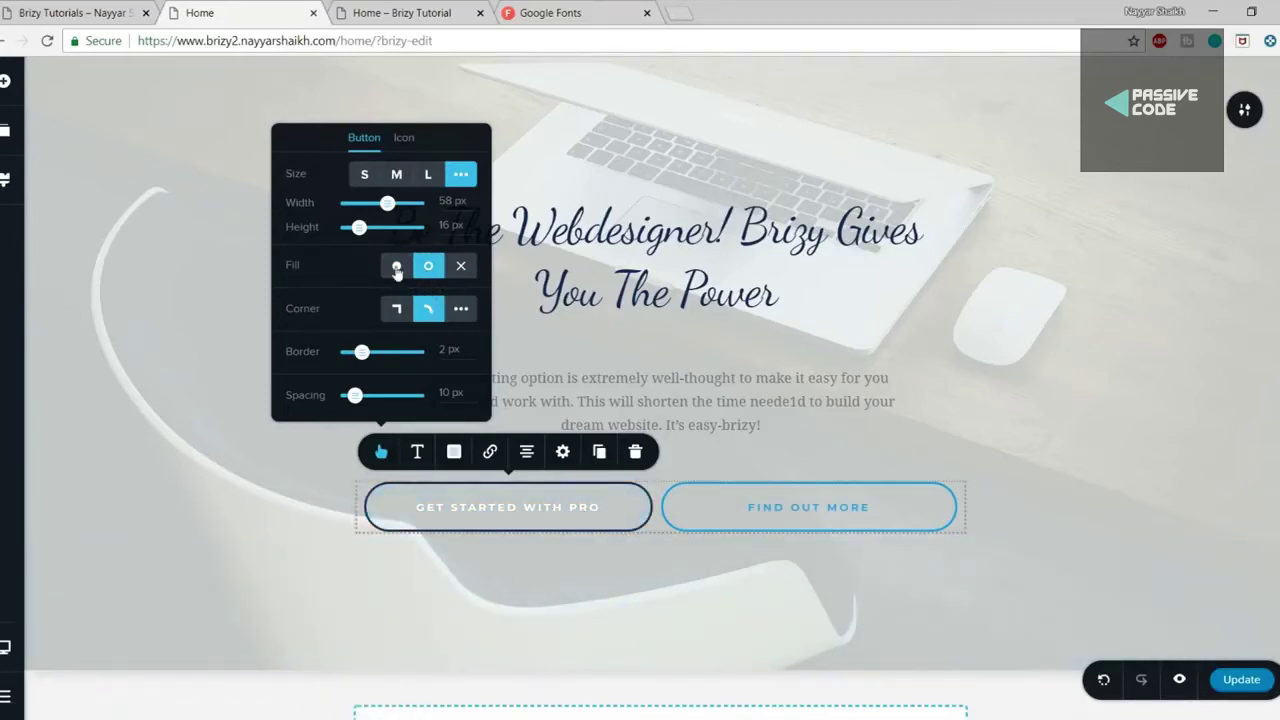
left_click(396, 267)
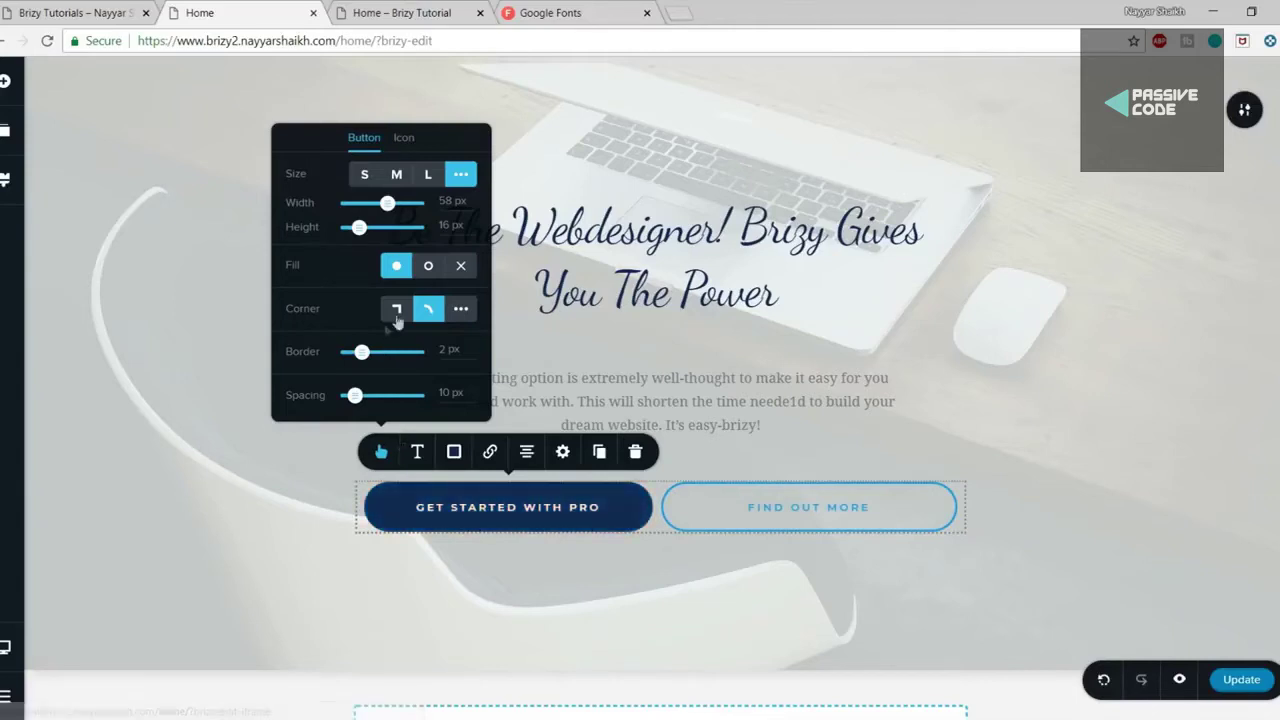
left_click(399, 313)
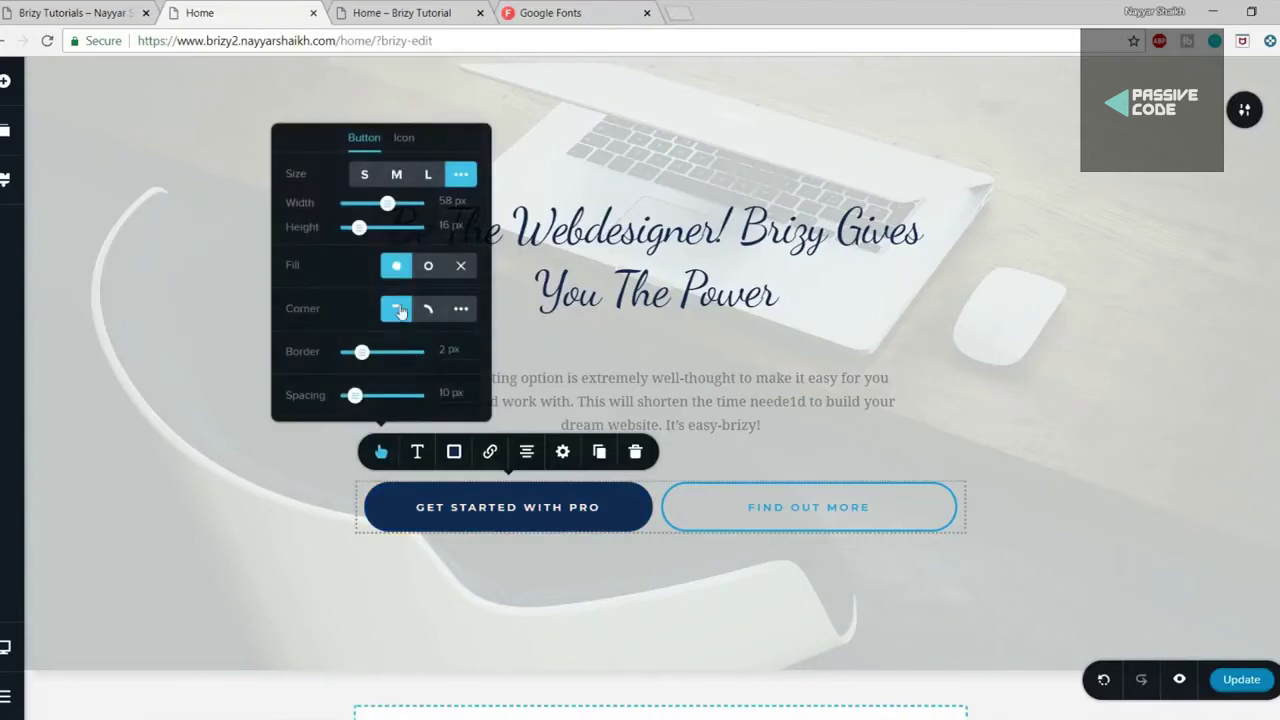
left_click(461, 309)
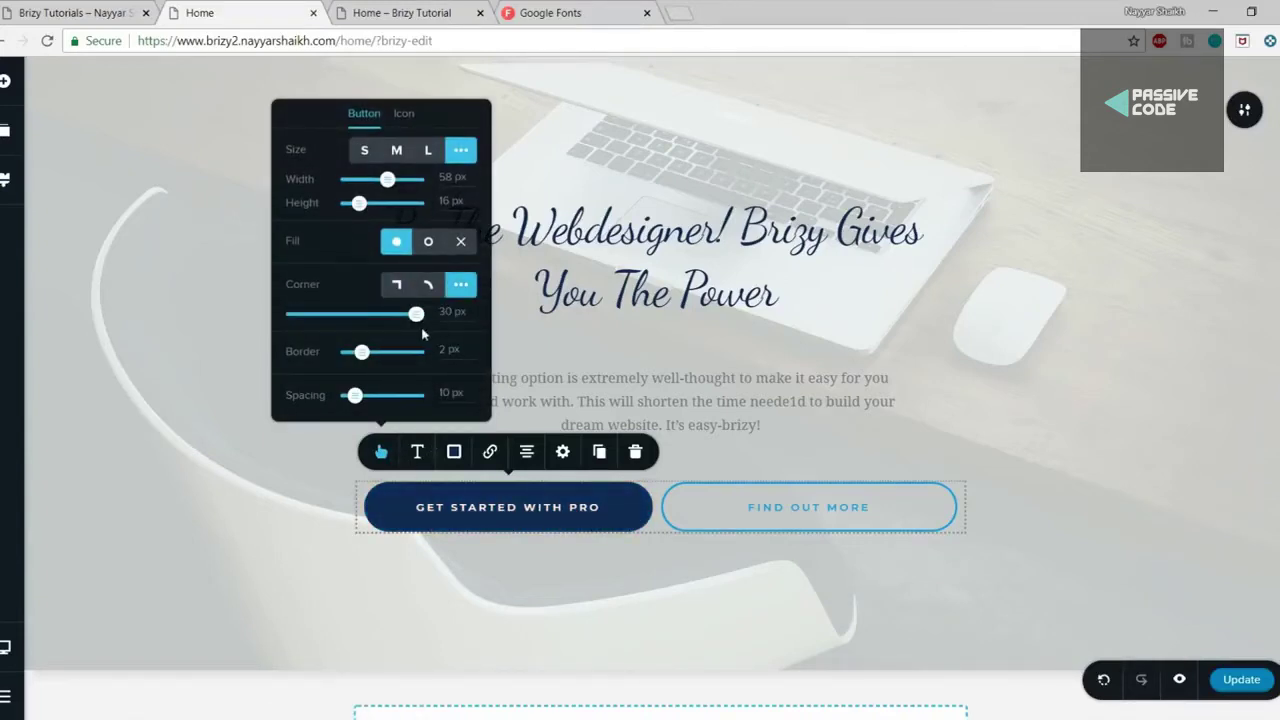
left_click_drag(416, 314, 292, 315)
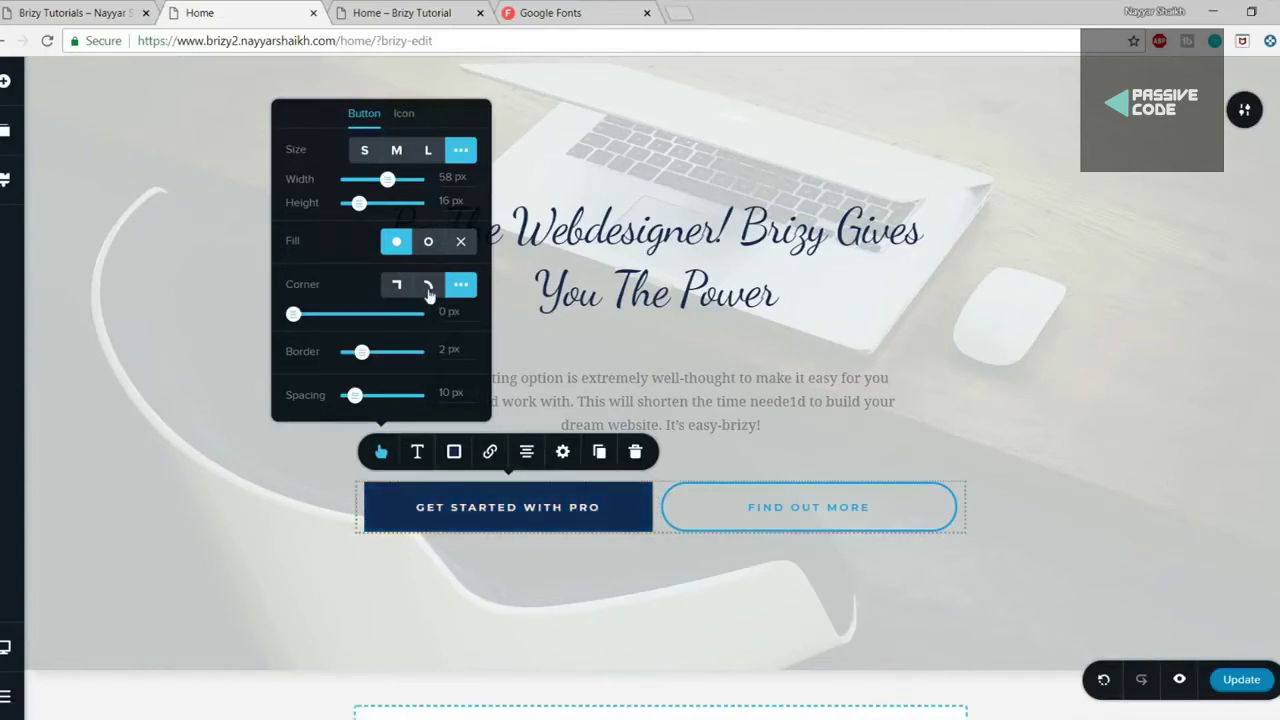
left_click(429, 291)
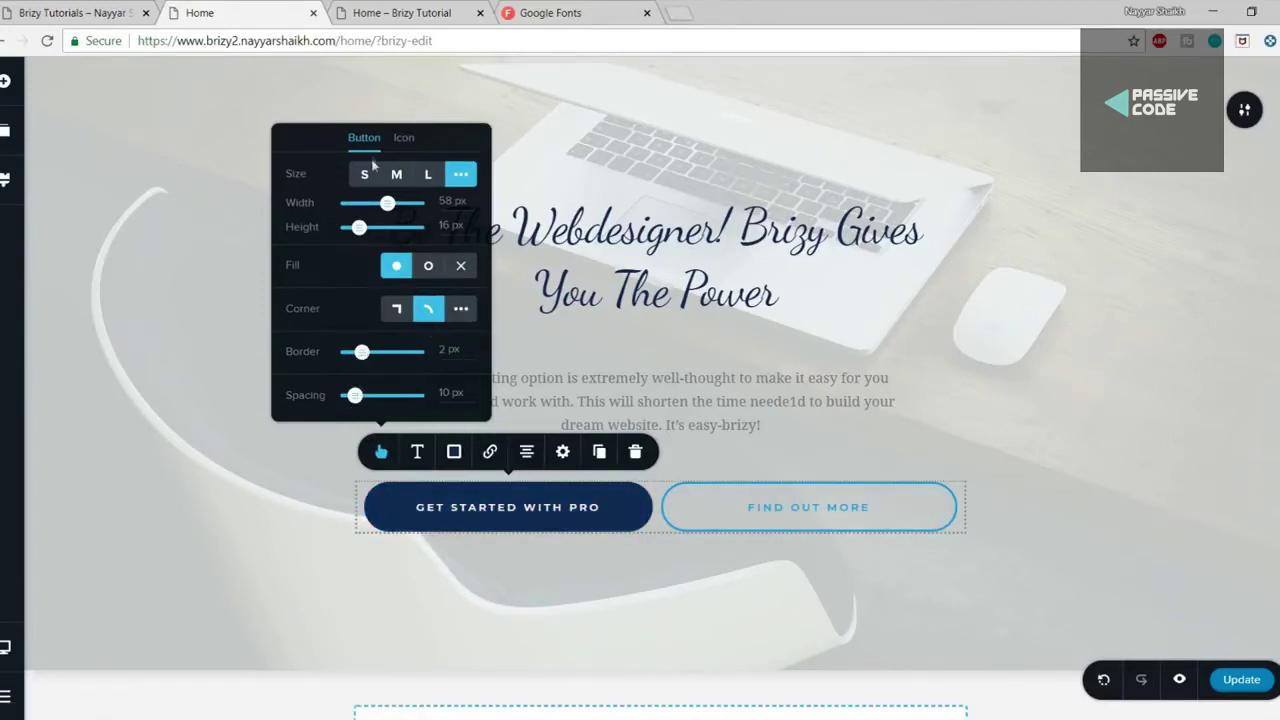
left_click(401, 143)
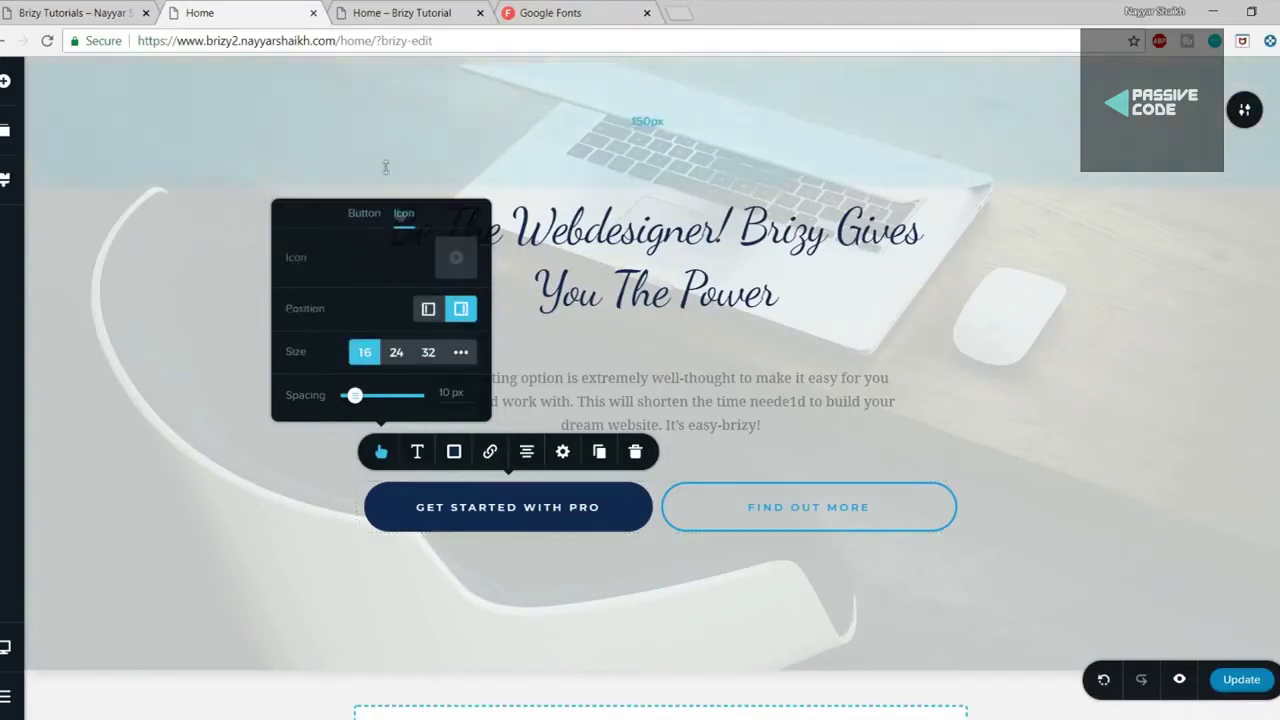
- Pick the smiley icon from the Outline icon library for the GET STARTED WITH PRO button
left_click(460, 258)
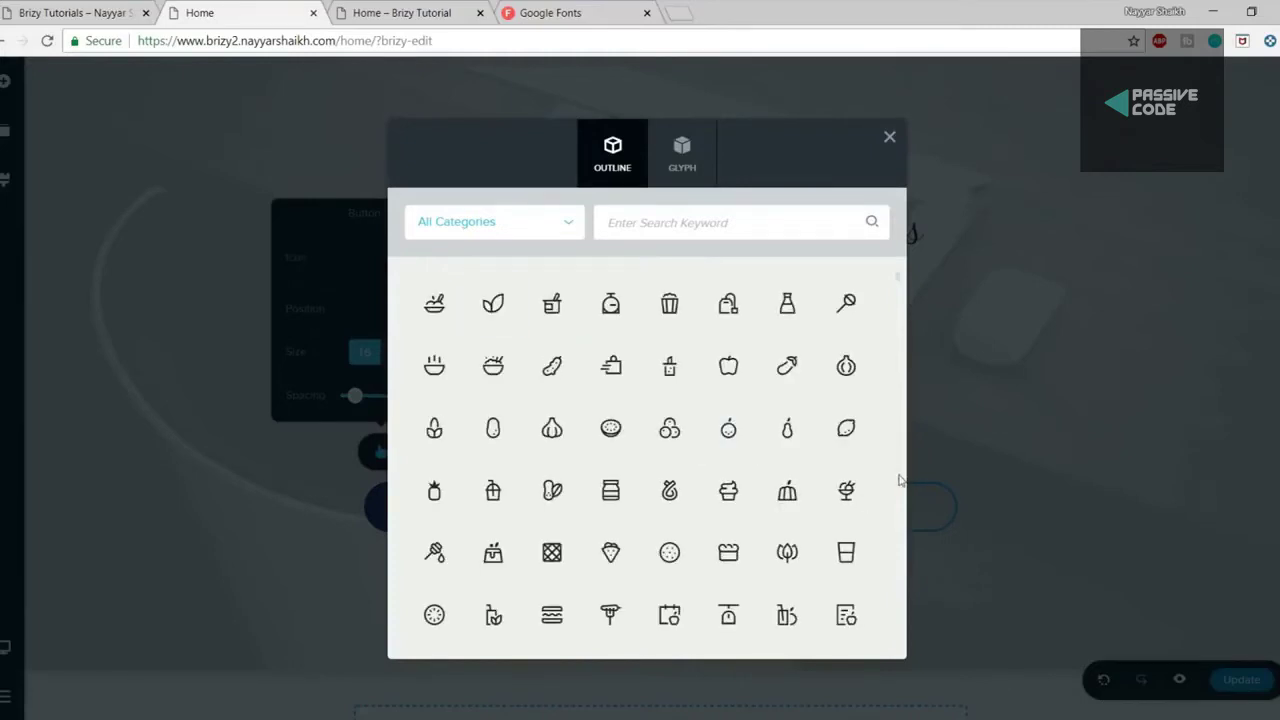
scroll(846, 503, "down", 4)
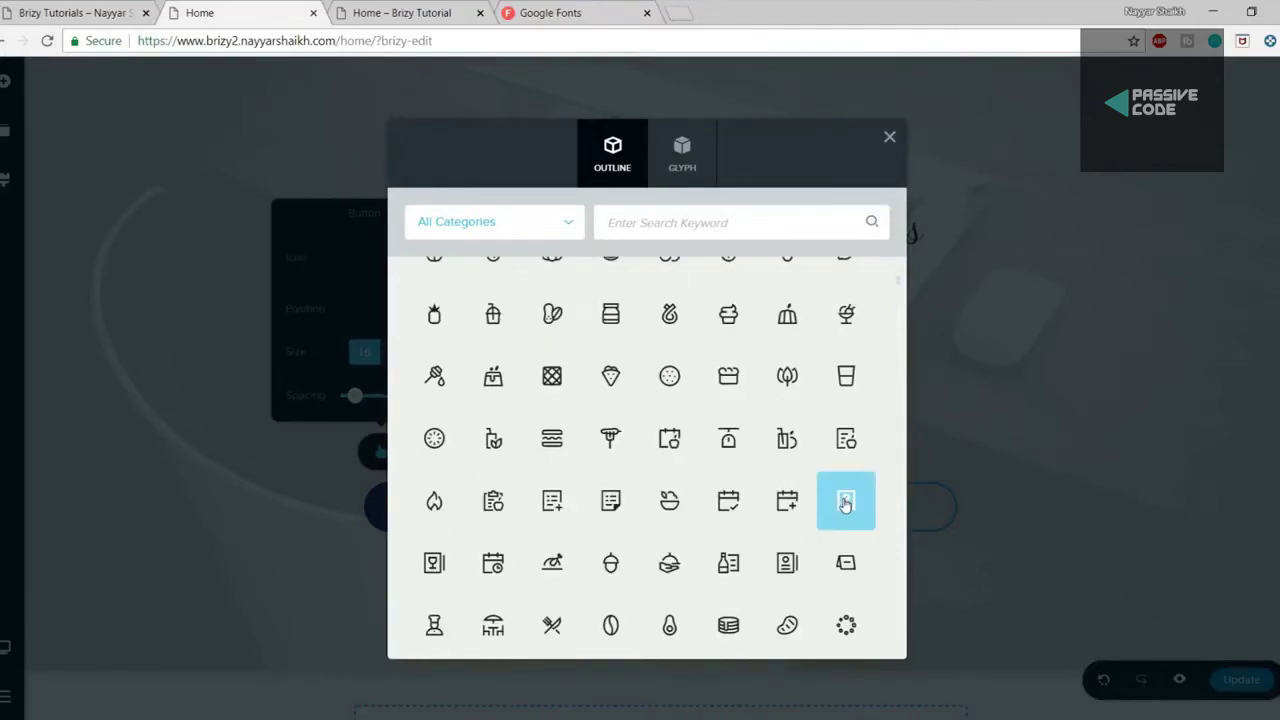
scroll(846, 505, "down", 3)
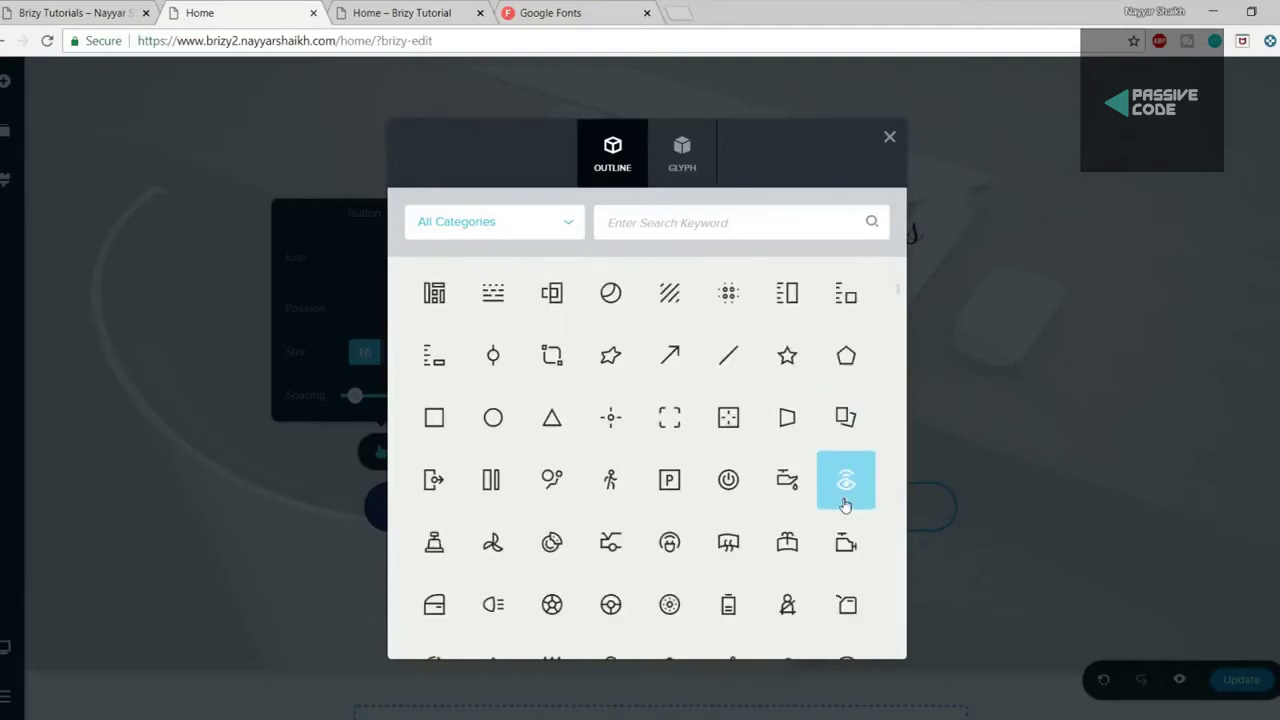
scroll(845, 505, "down", 8)
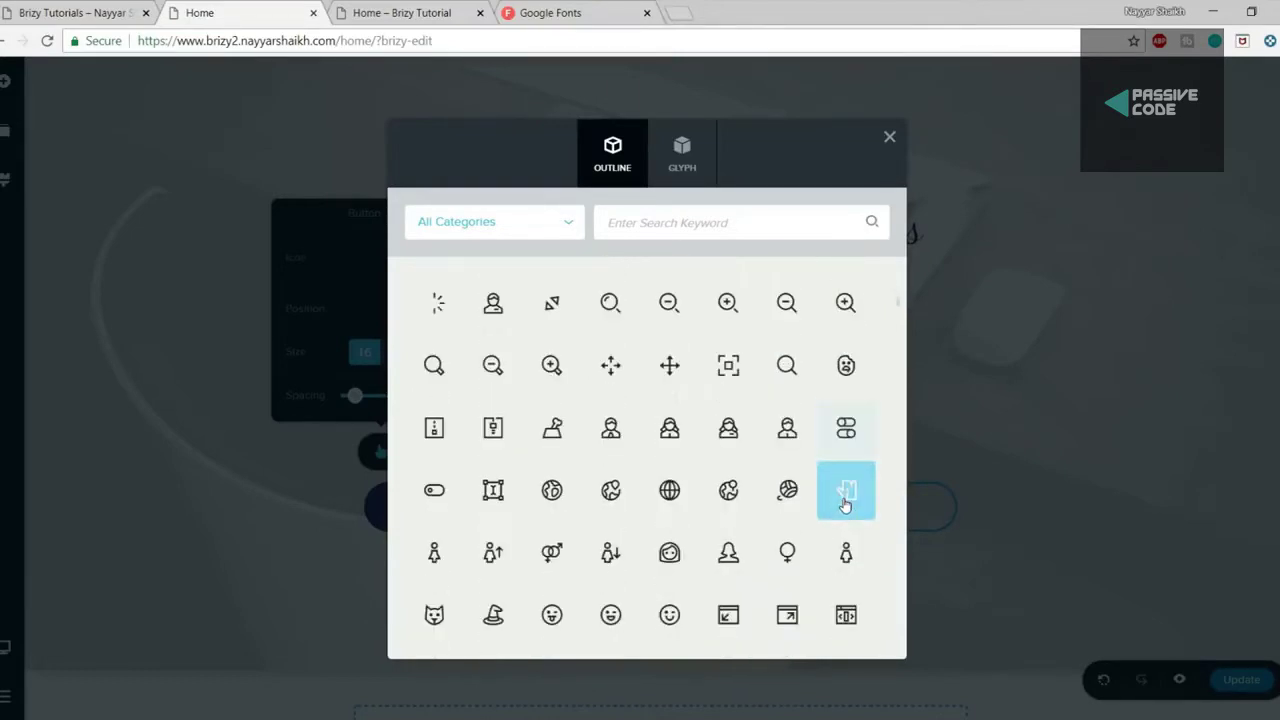
scroll(845, 503, "down", 2)
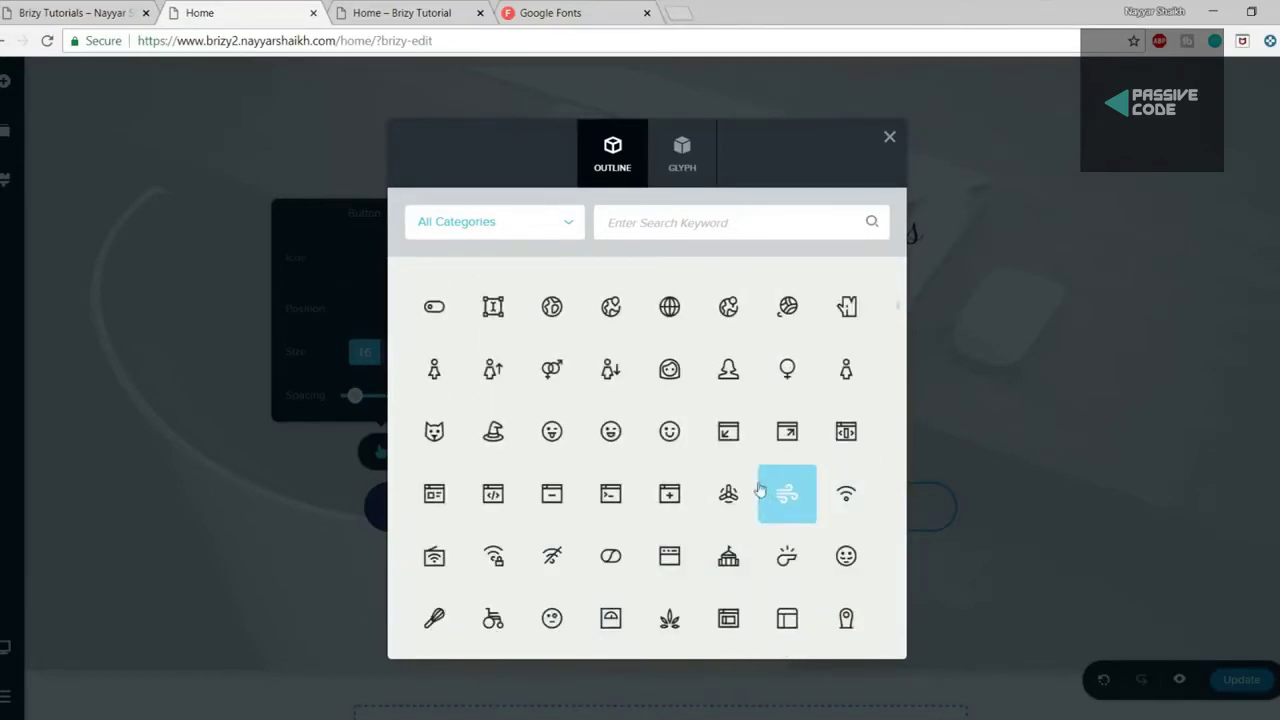
left_click(622, 438)
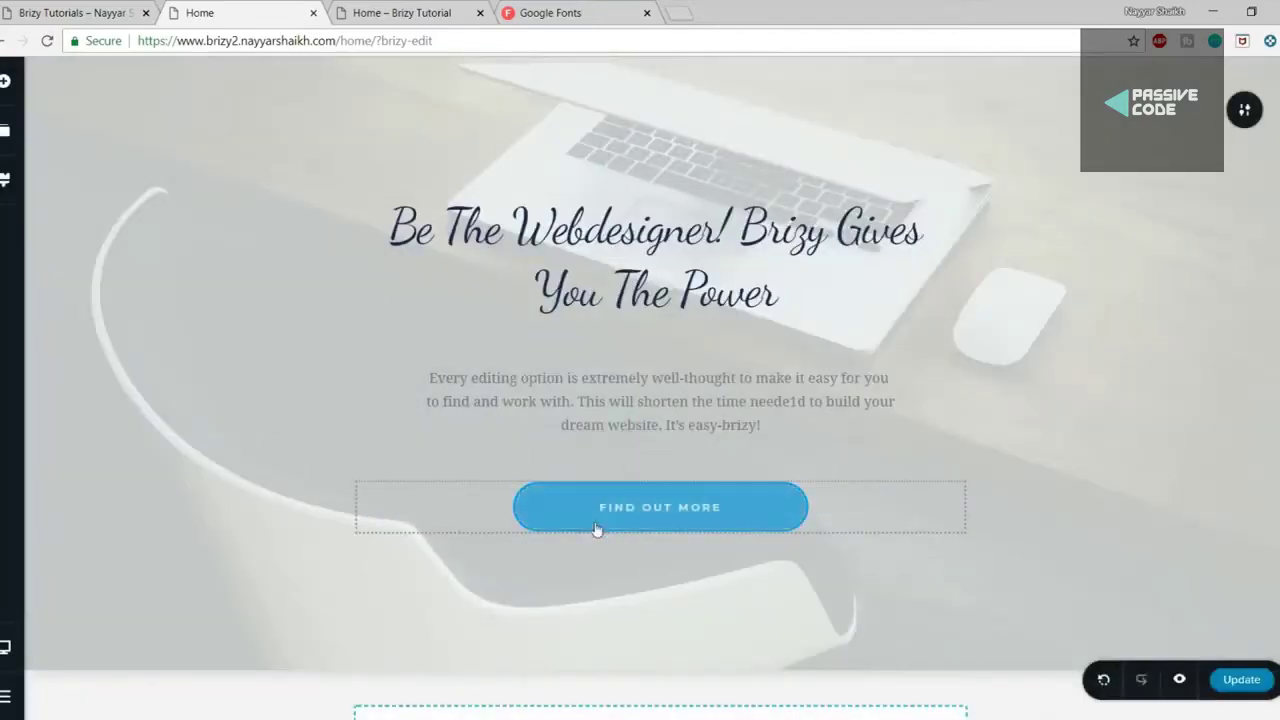
key("ctrl+z")
key("ctrl+z")
key("ctrl+z")
key("ctrl+z")
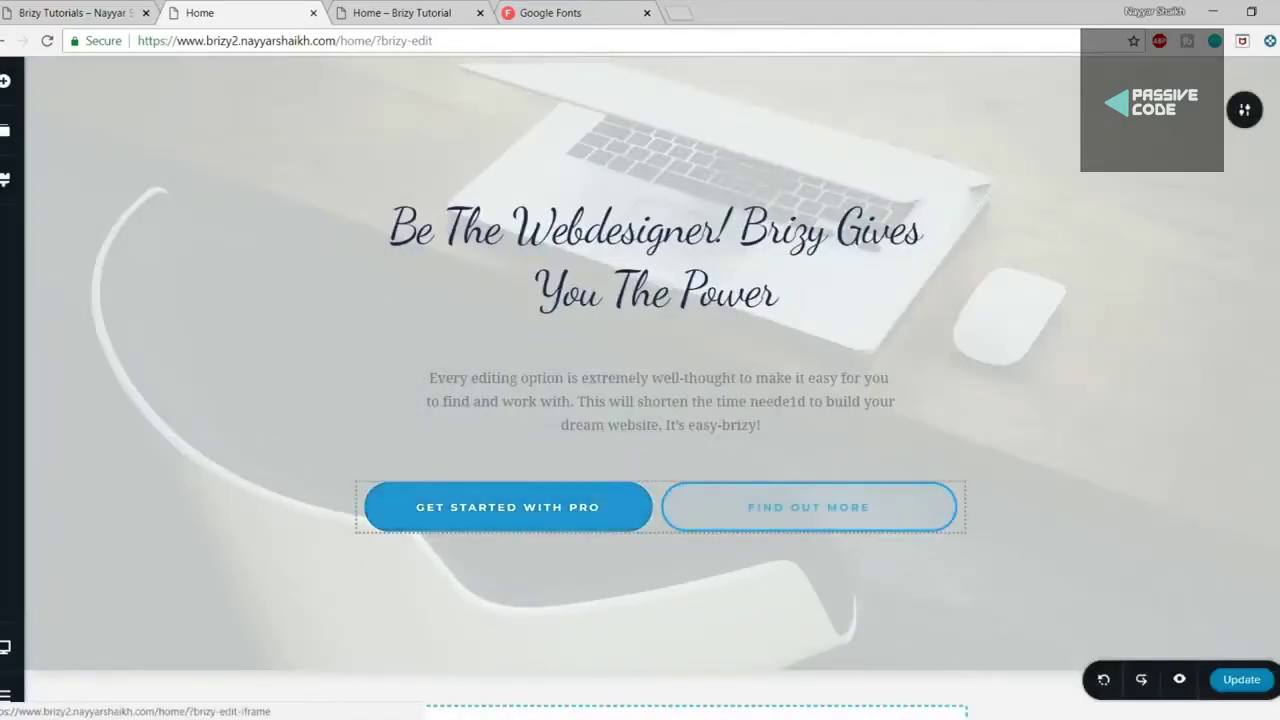
left_click(563, 491)
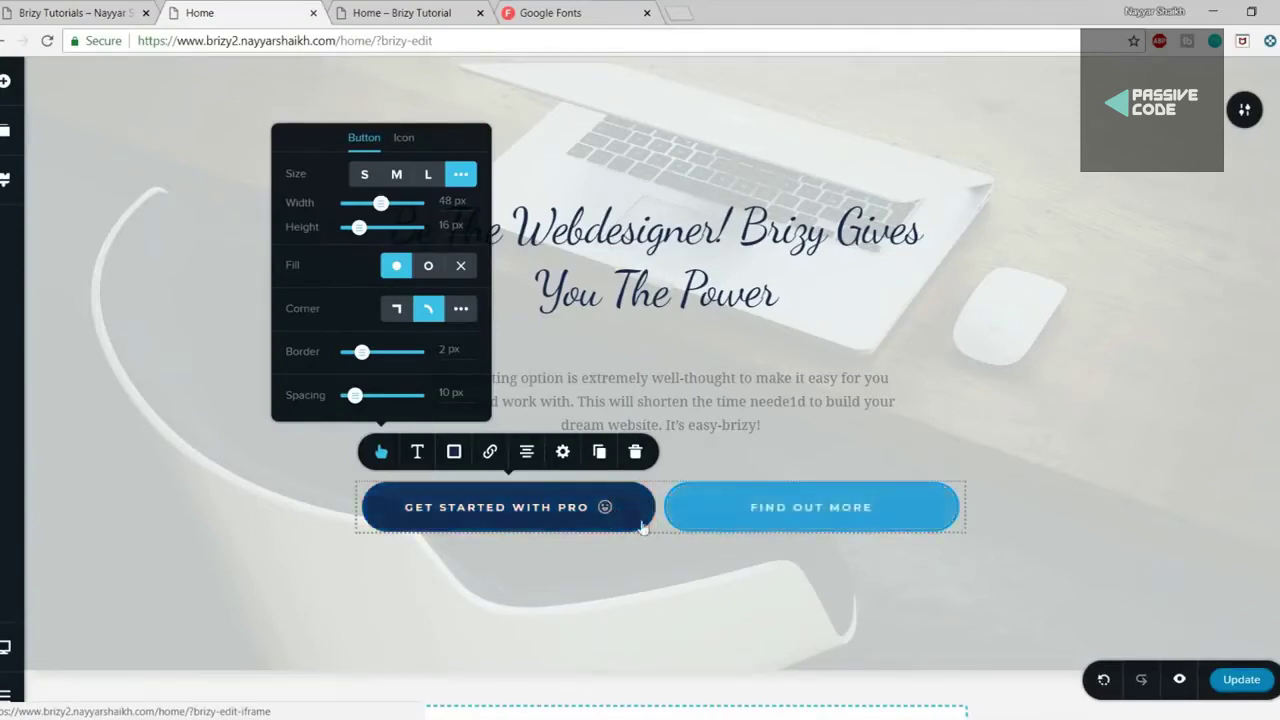
- Set the smiley icon size to 24 and keep it positioned after the button text
left_click(404, 137)
left_click(397, 354)
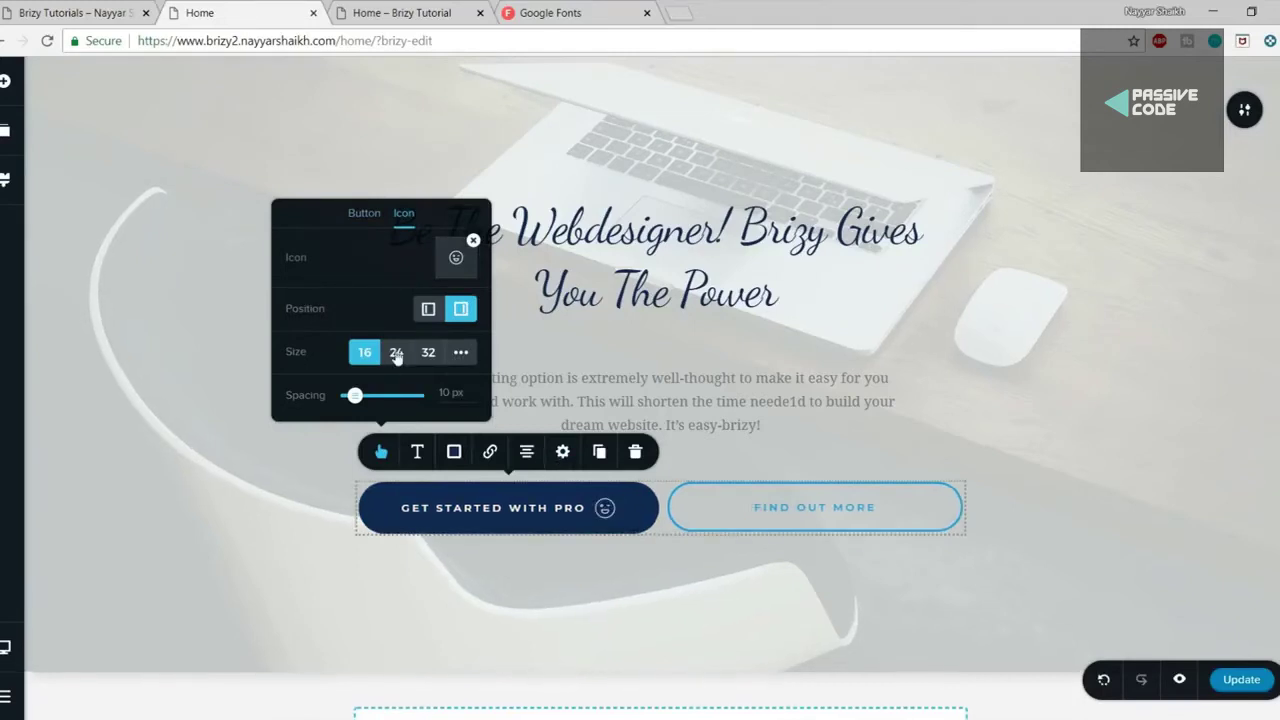
left_click(429, 354)
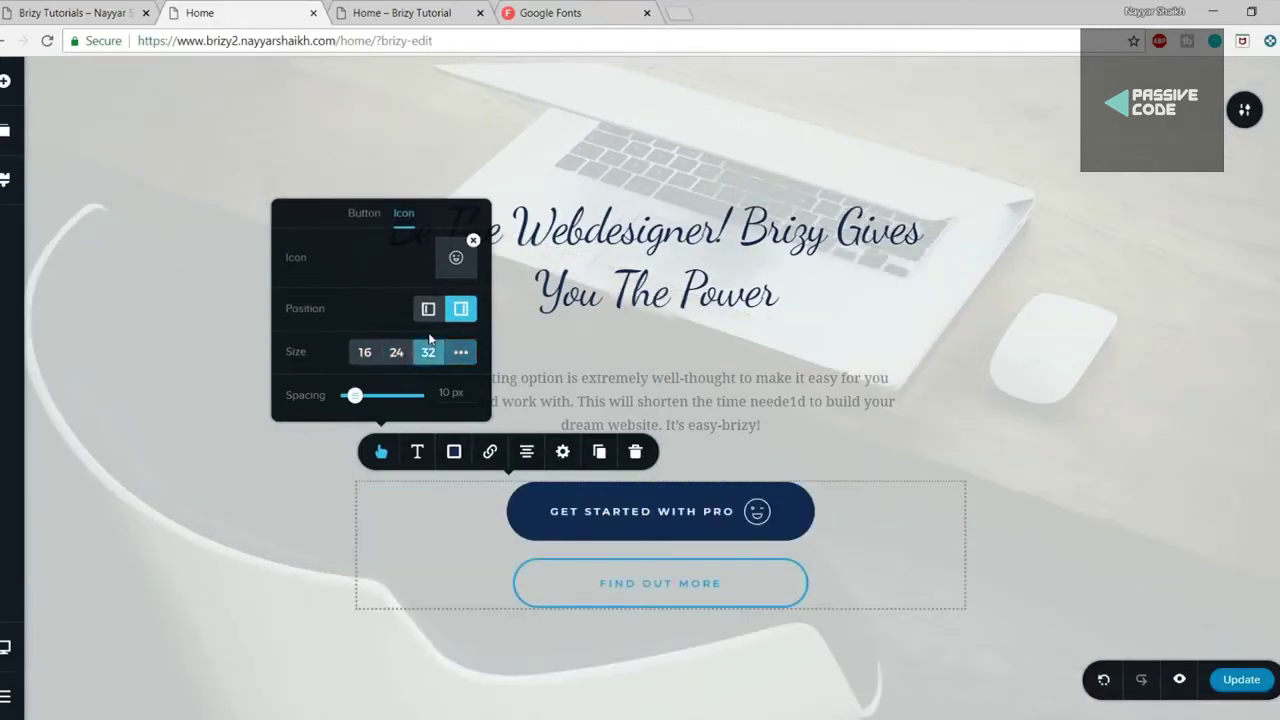
left_click(394, 356)
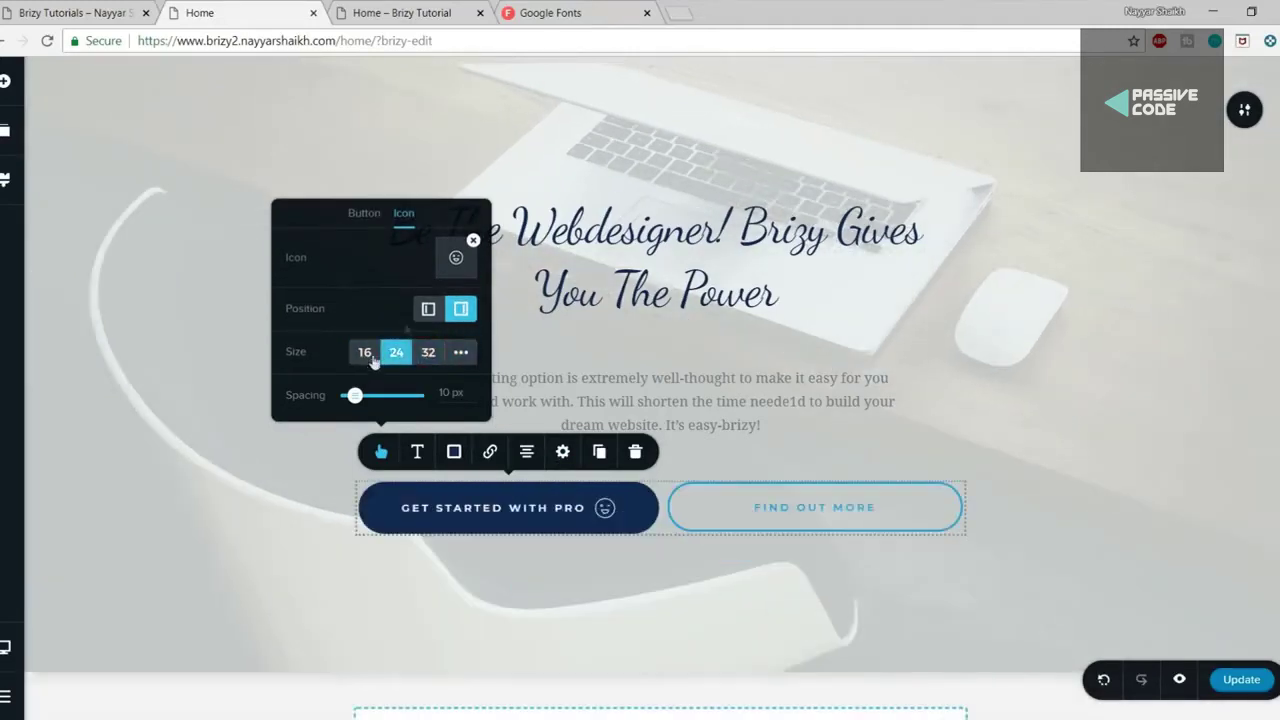
left_click(428, 309)
left_click(462, 311)
left_click(428, 309)
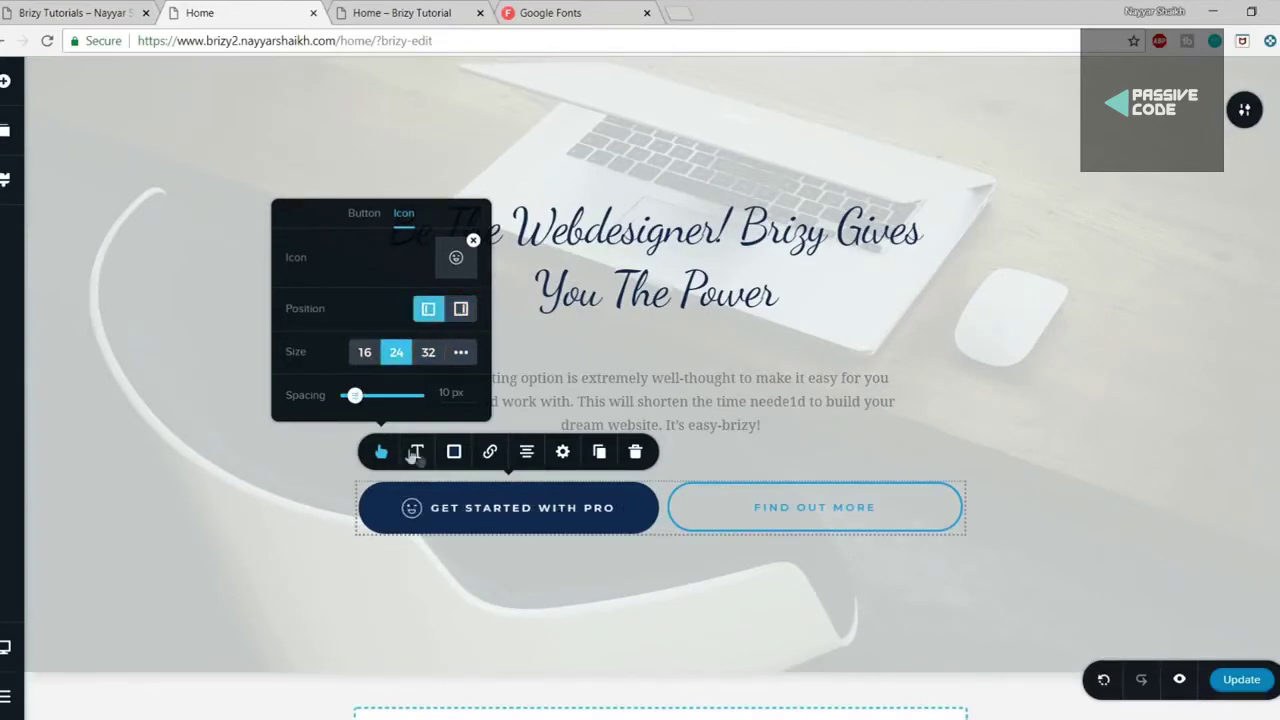
left_click(460, 311)
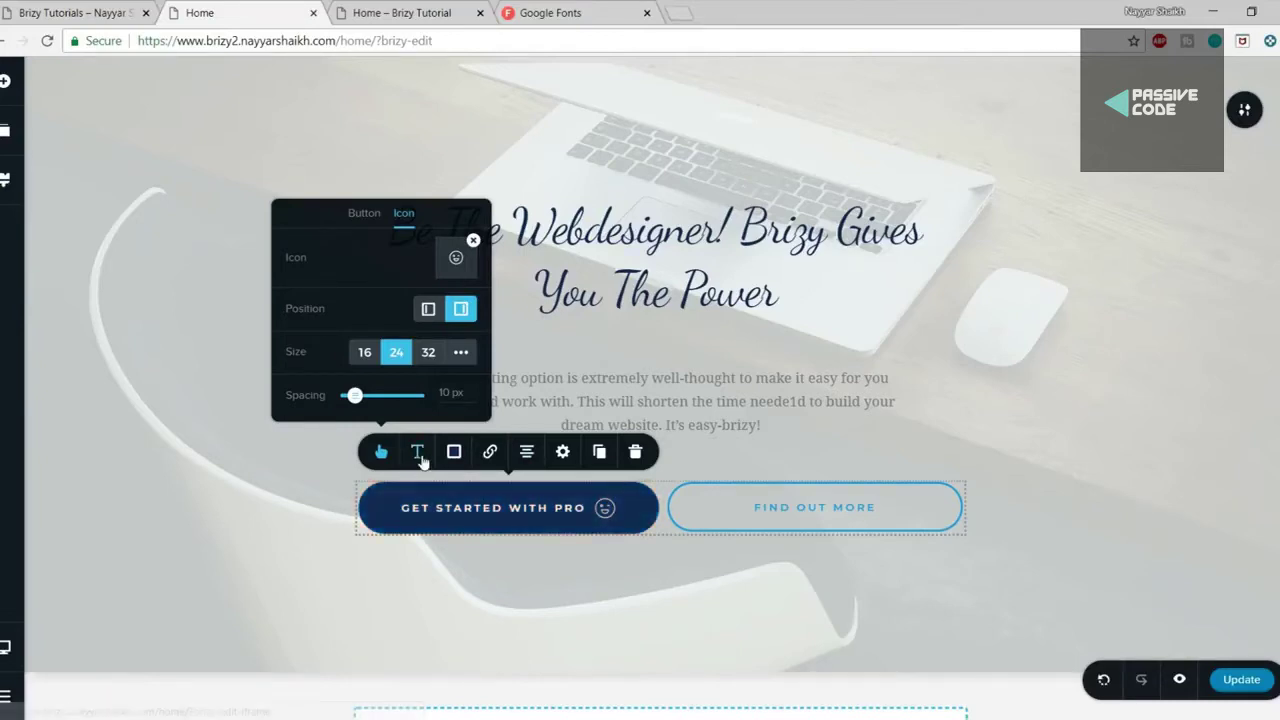
- Set the button label font to Montserrat after trying Dancing Script and ABeeZee
left_click(420, 455)
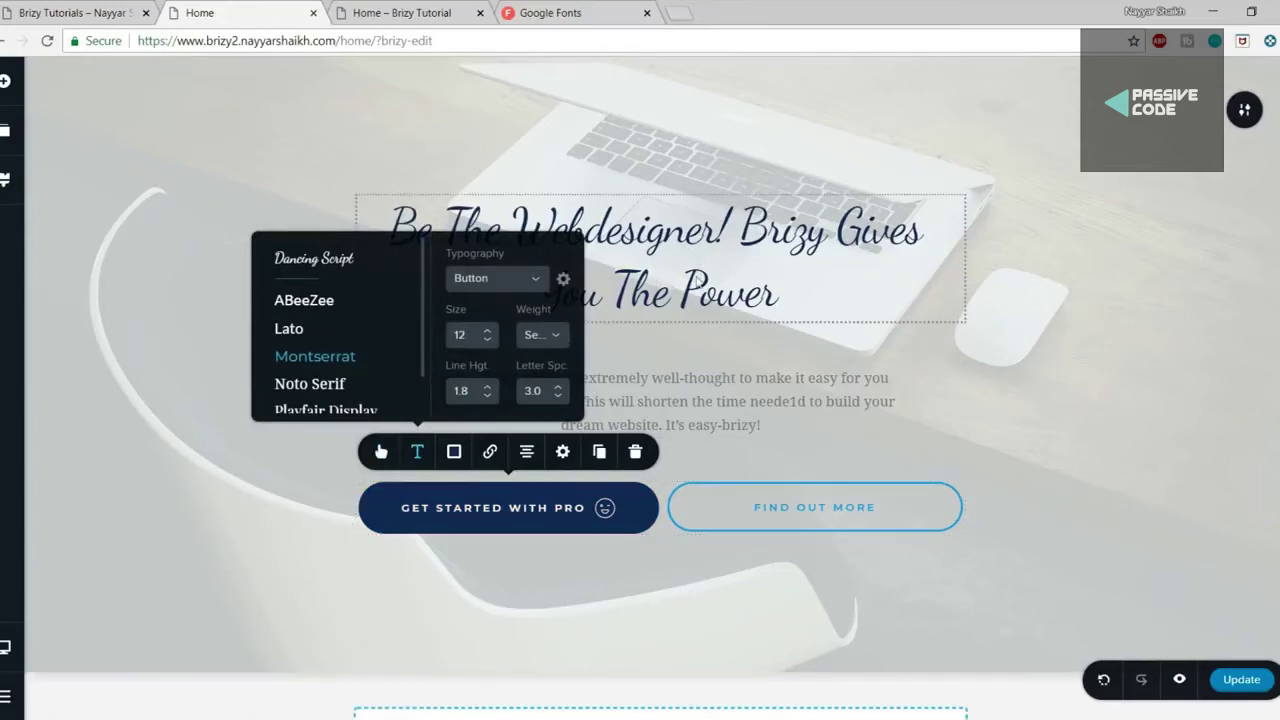
left_click(316, 270)
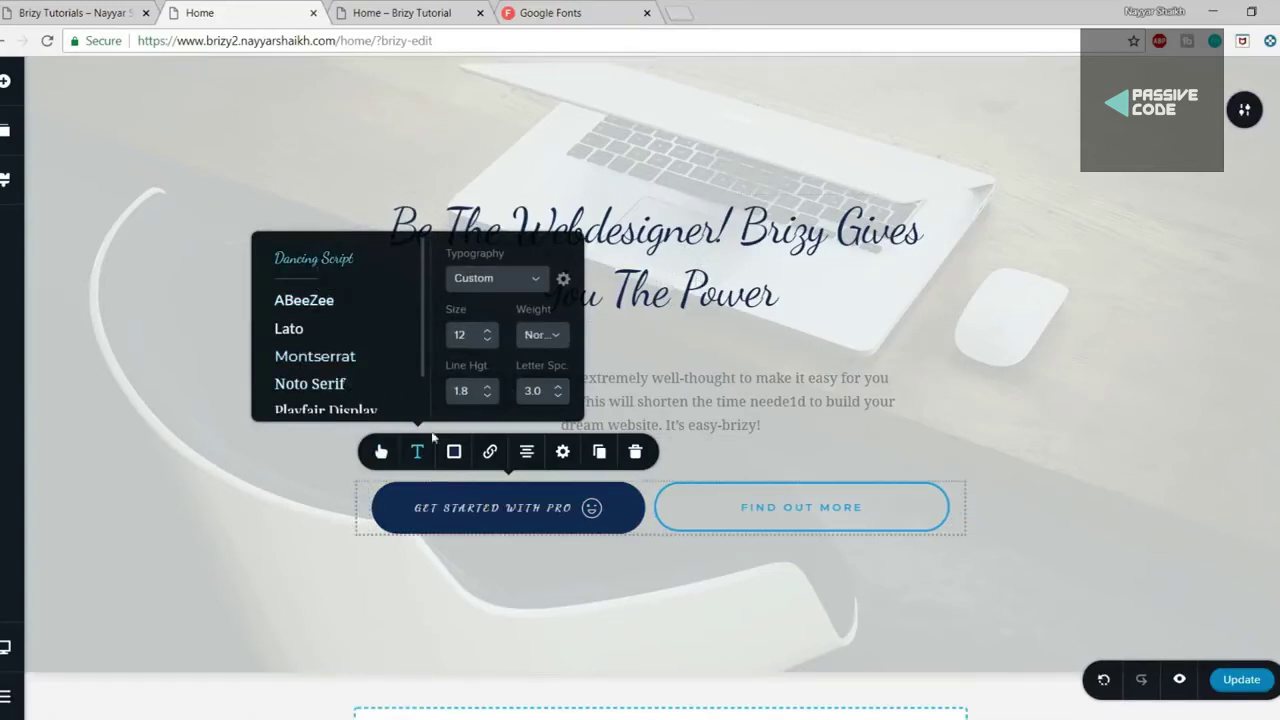
left_click(343, 302)
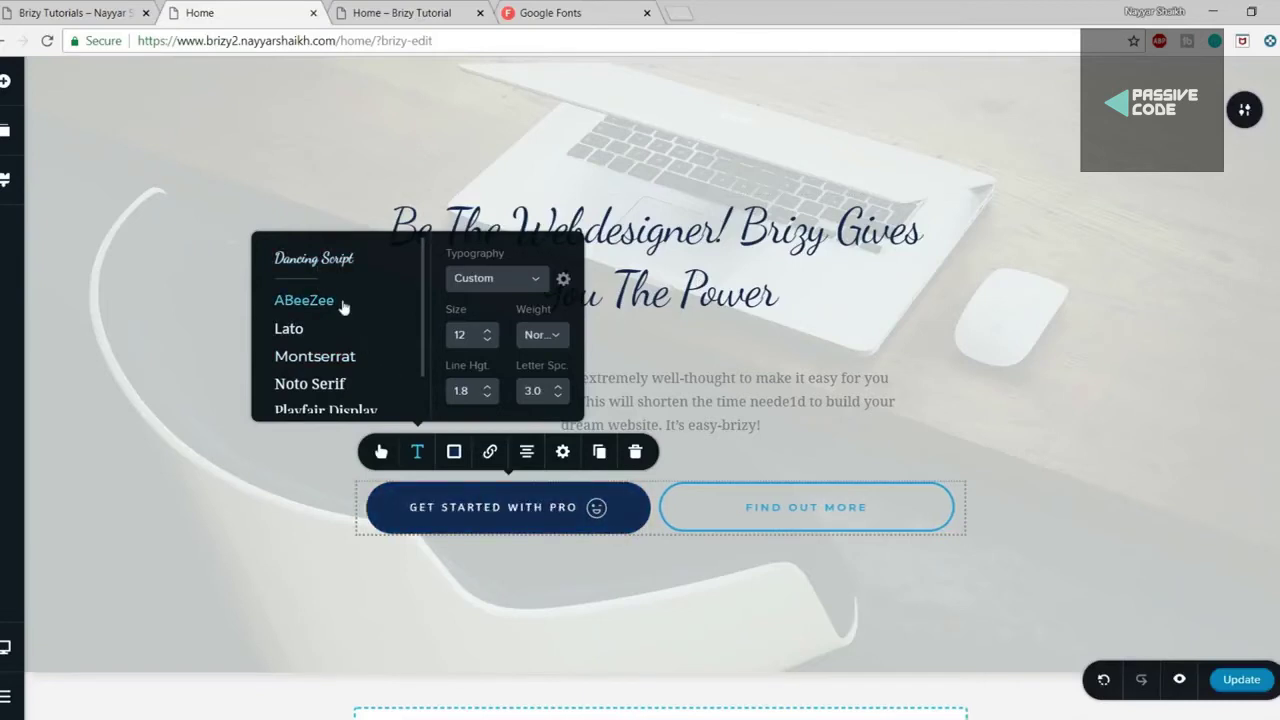
left_click(327, 357)
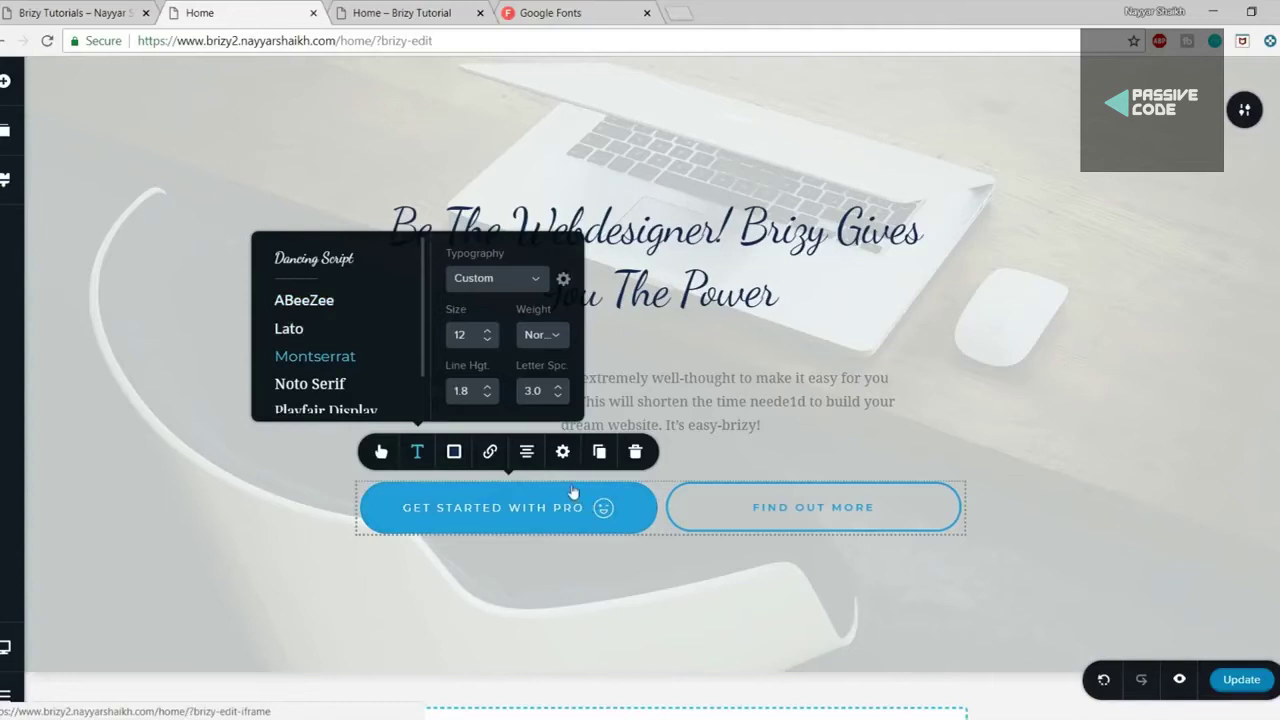
left_click(453, 451)
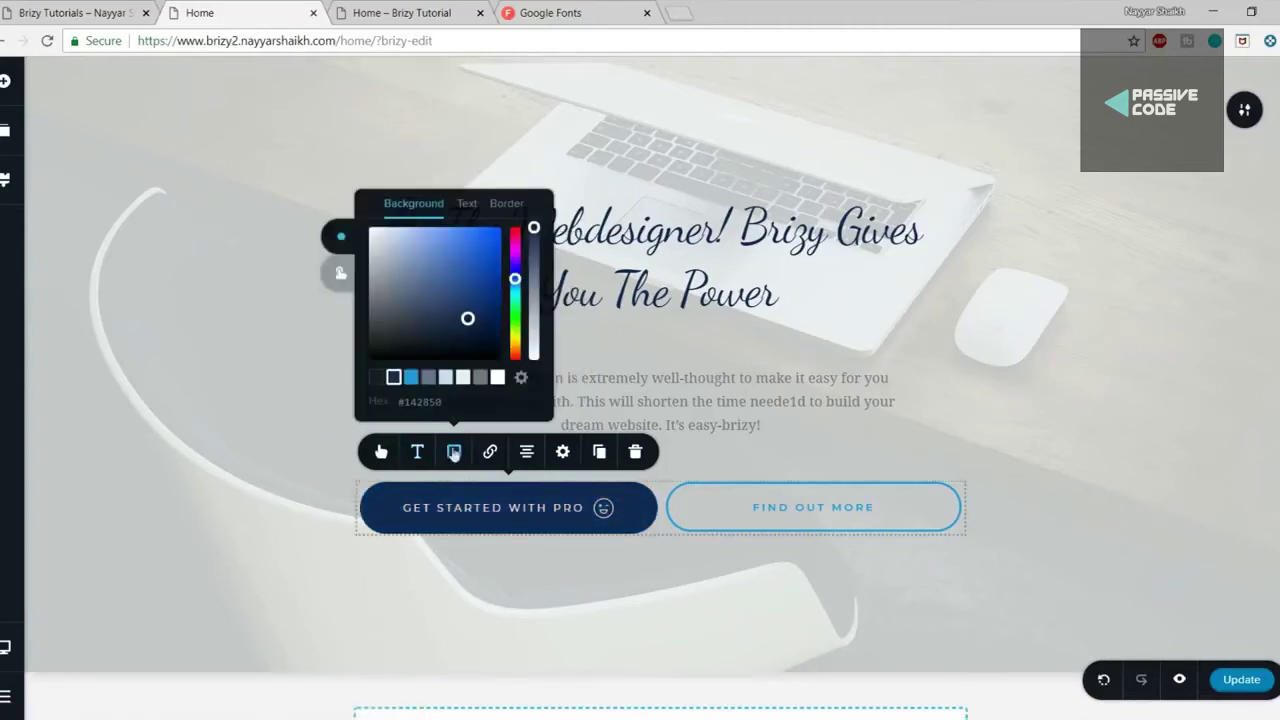
- Set the GET STARTED WITH PRO button's hover background to the darkest swatch
left_click(472, 207)
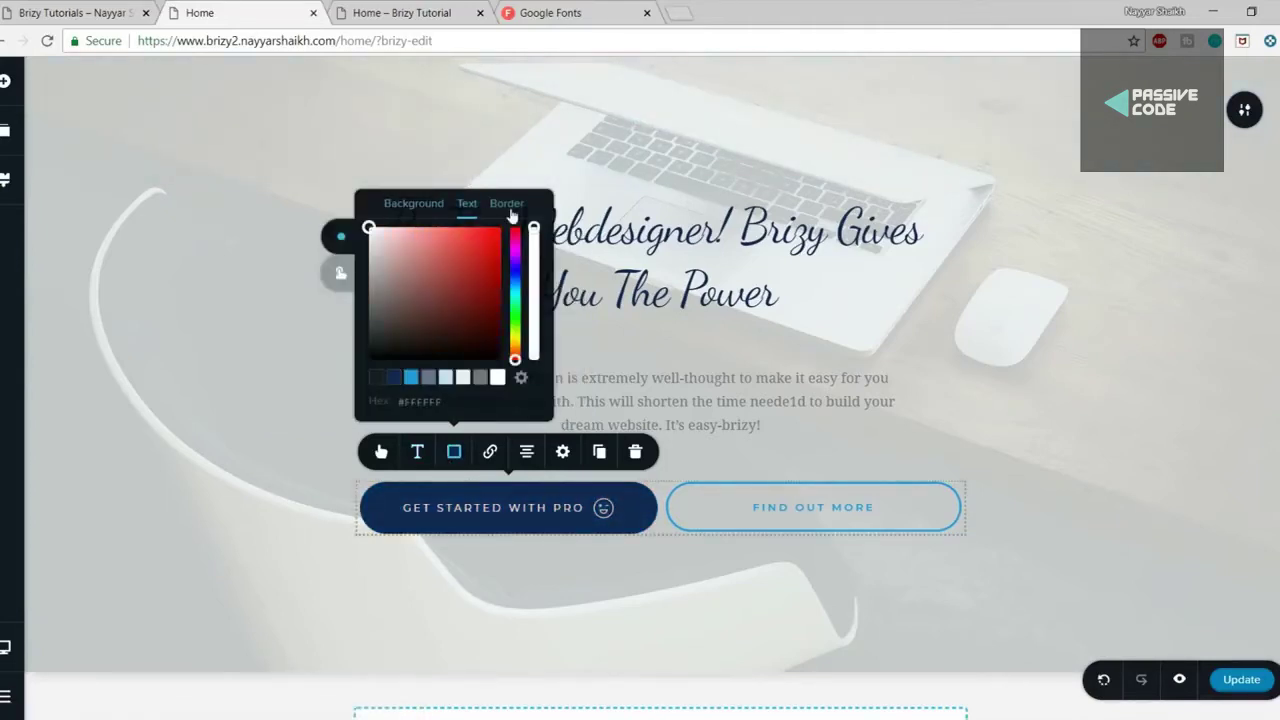
left_click(506, 204)
left_click(413, 204)
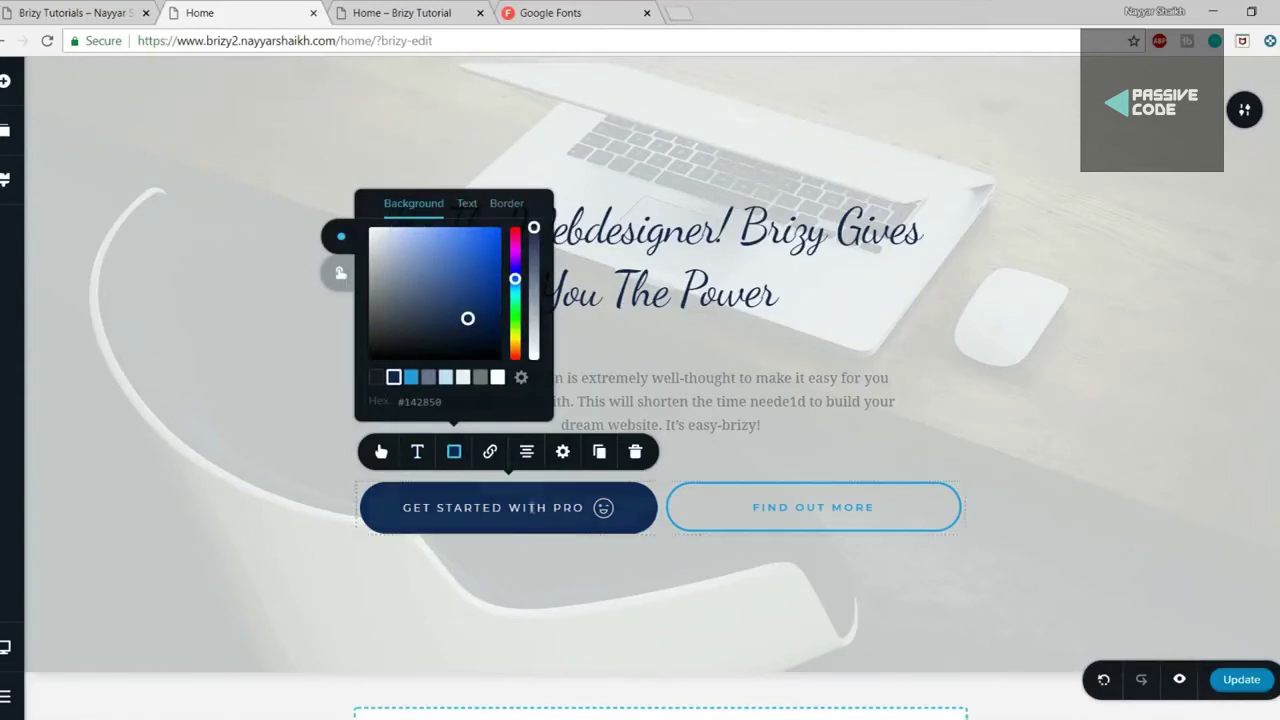
left_click(340, 275)
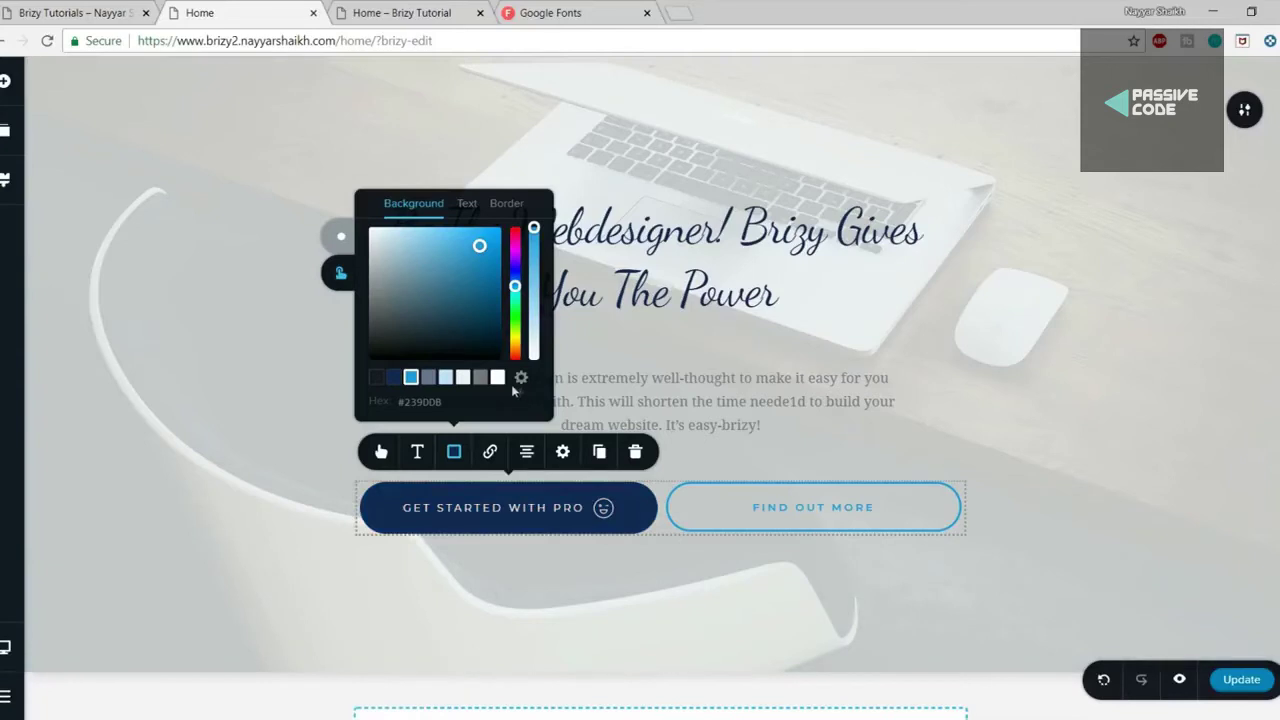
left_click(376, 379)
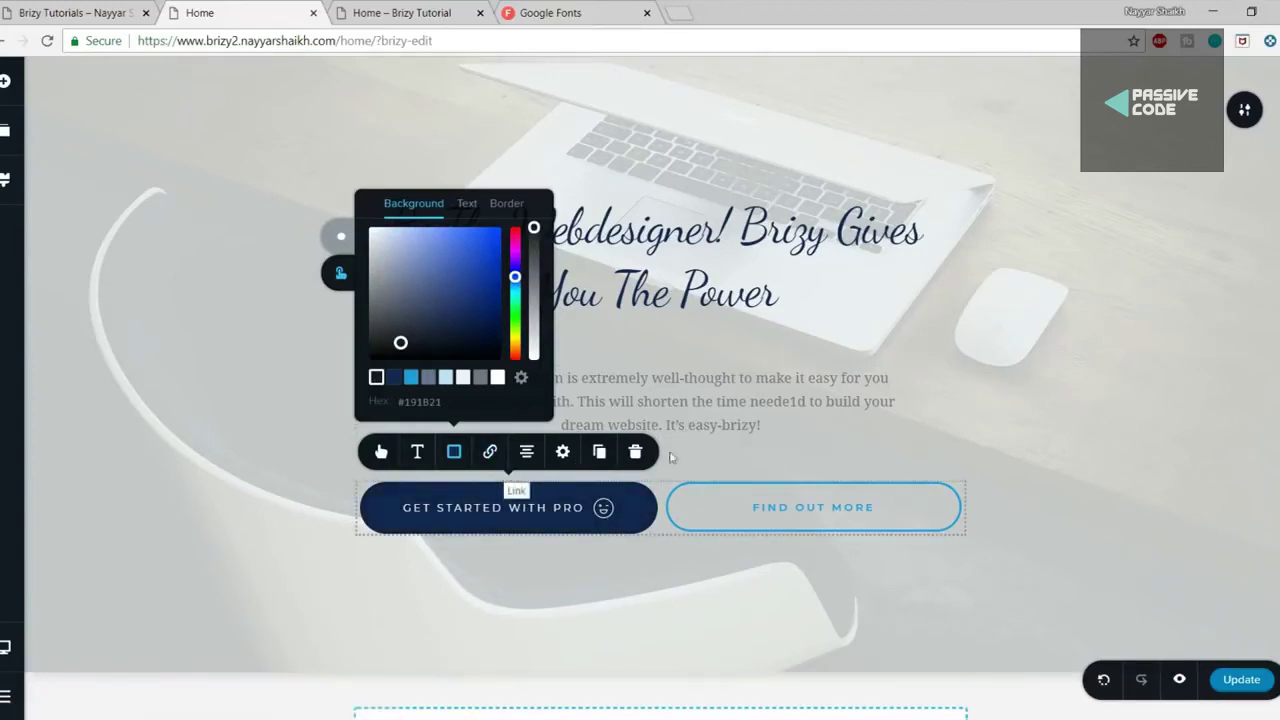
left_click(1175, 381)
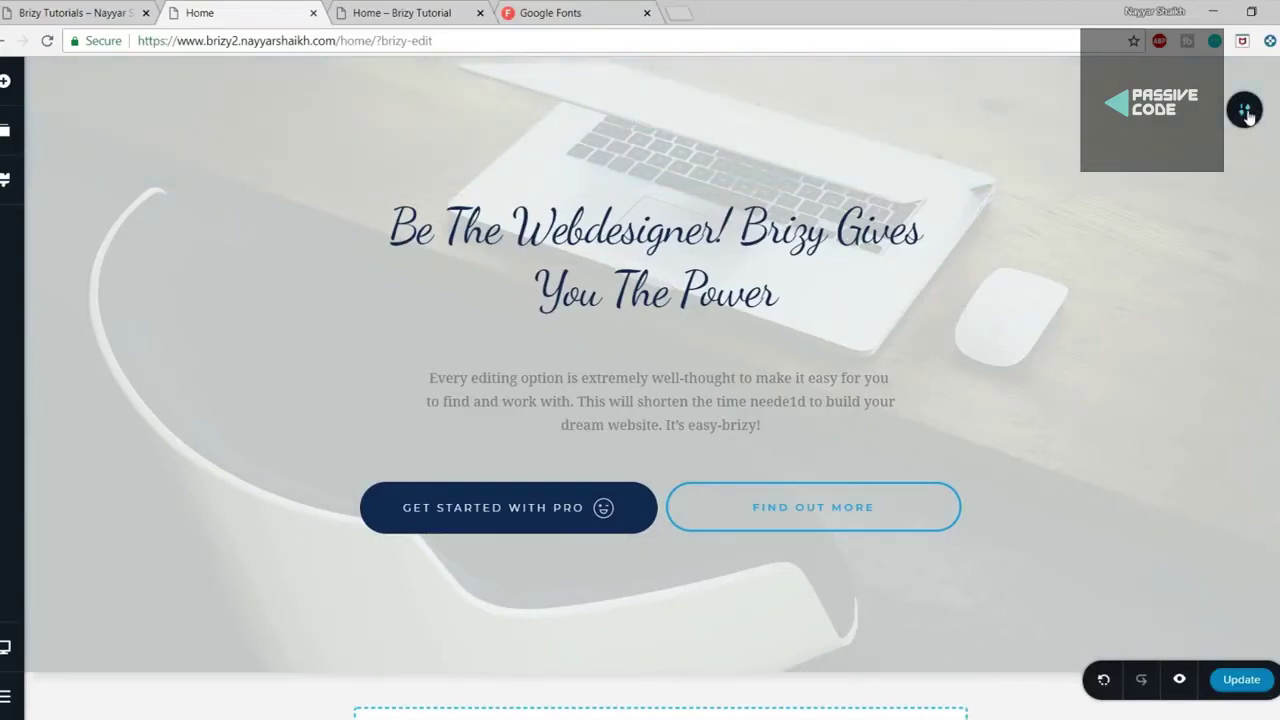
- Drag the hero laptop photo's background focal point upward, comparing against the live Circle site
left_click(1246, 112)
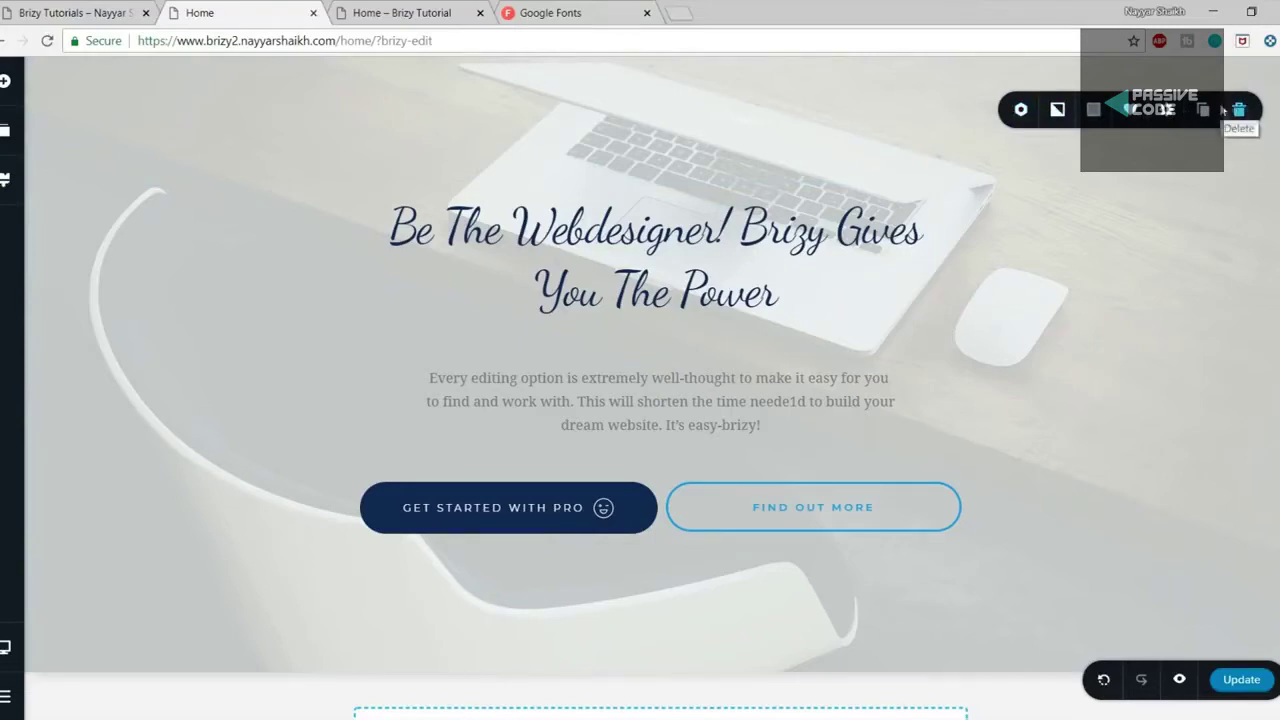
left_click(1060, 113)
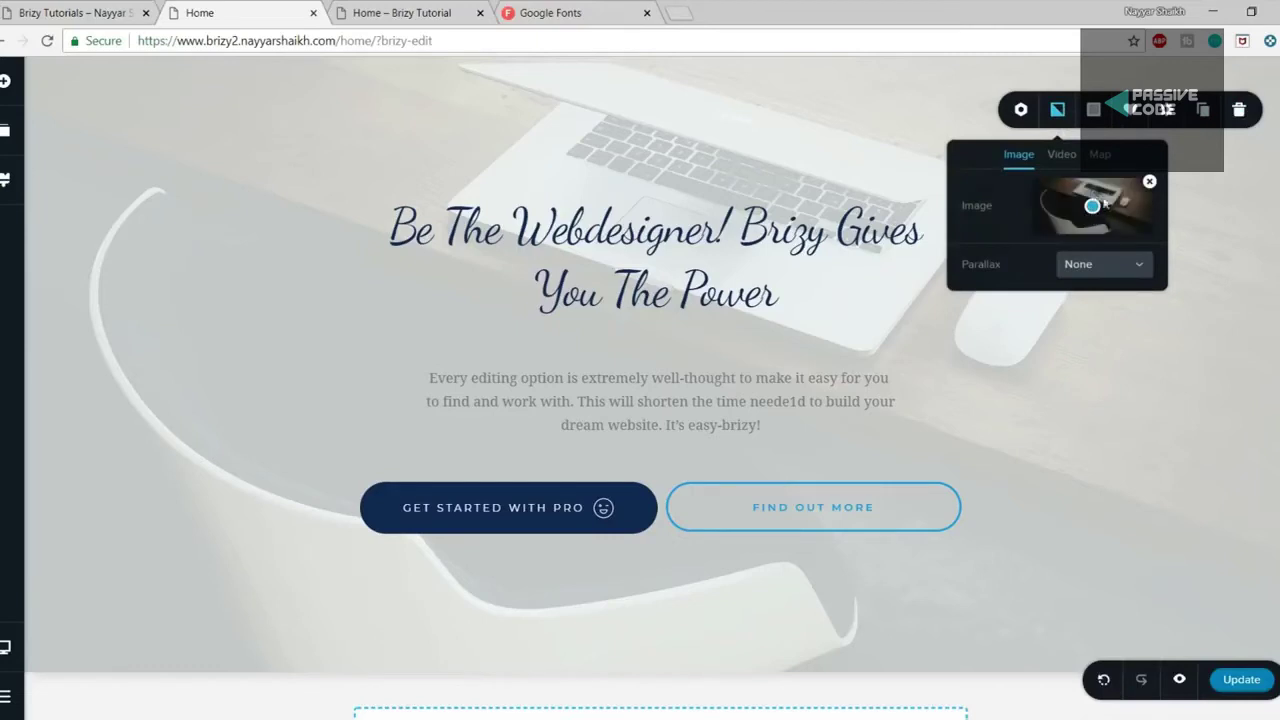
mouse_move(1092, 207)
left_mouse_down()
mouse_move(1080, 205)
mouse_move(1084, 185)
mouse_move(1096, 228)
mouse_move(1100, 173)
mouse_move(1100, 228)
mouse_move(1092, 194)
left_mouse_up()
left_click(28, 8)
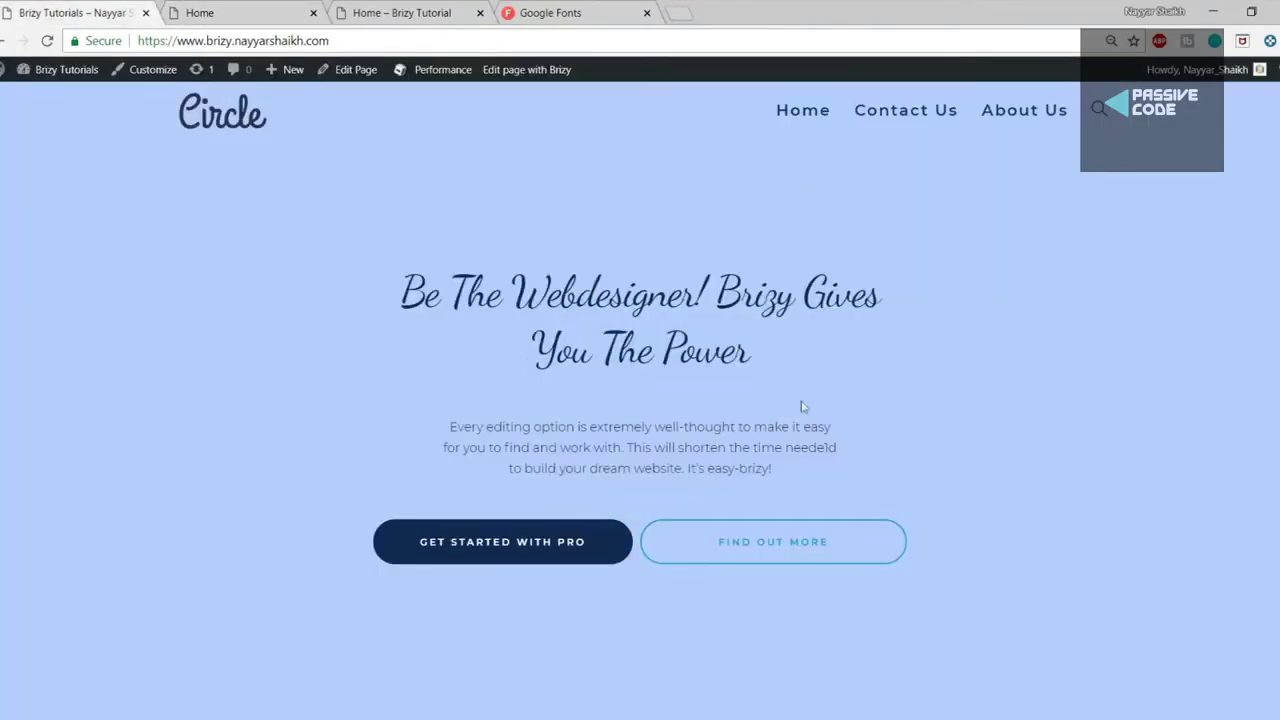
left_click(255, 11)
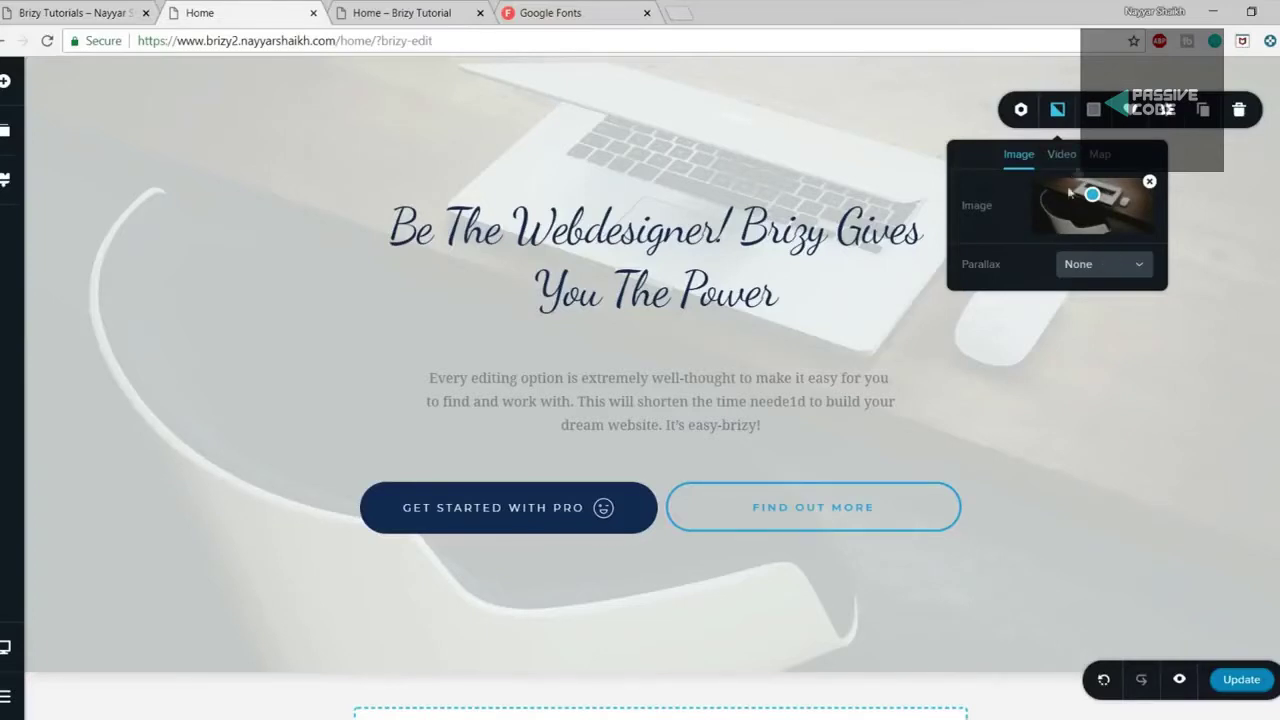
- Tint the hero section's overlay a light pink, #FFB5B6, over the laptop photo
left_click(1103, 117)
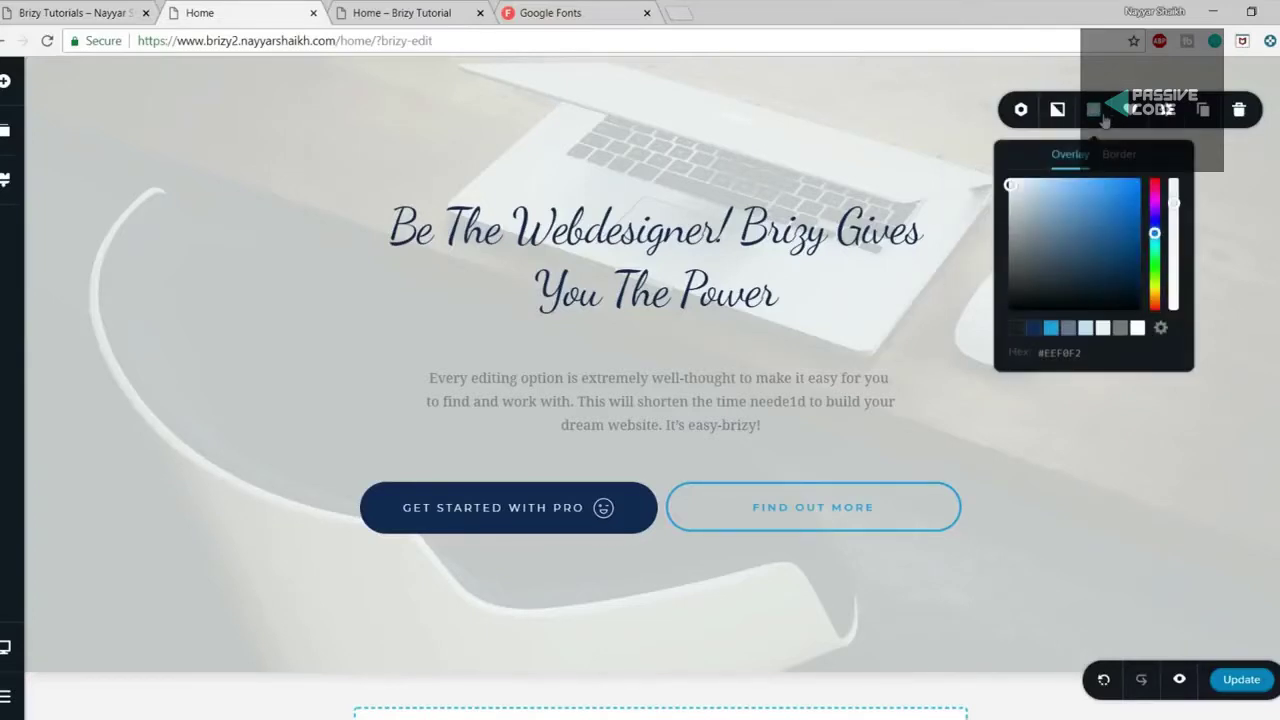
left_click(1051, 329)
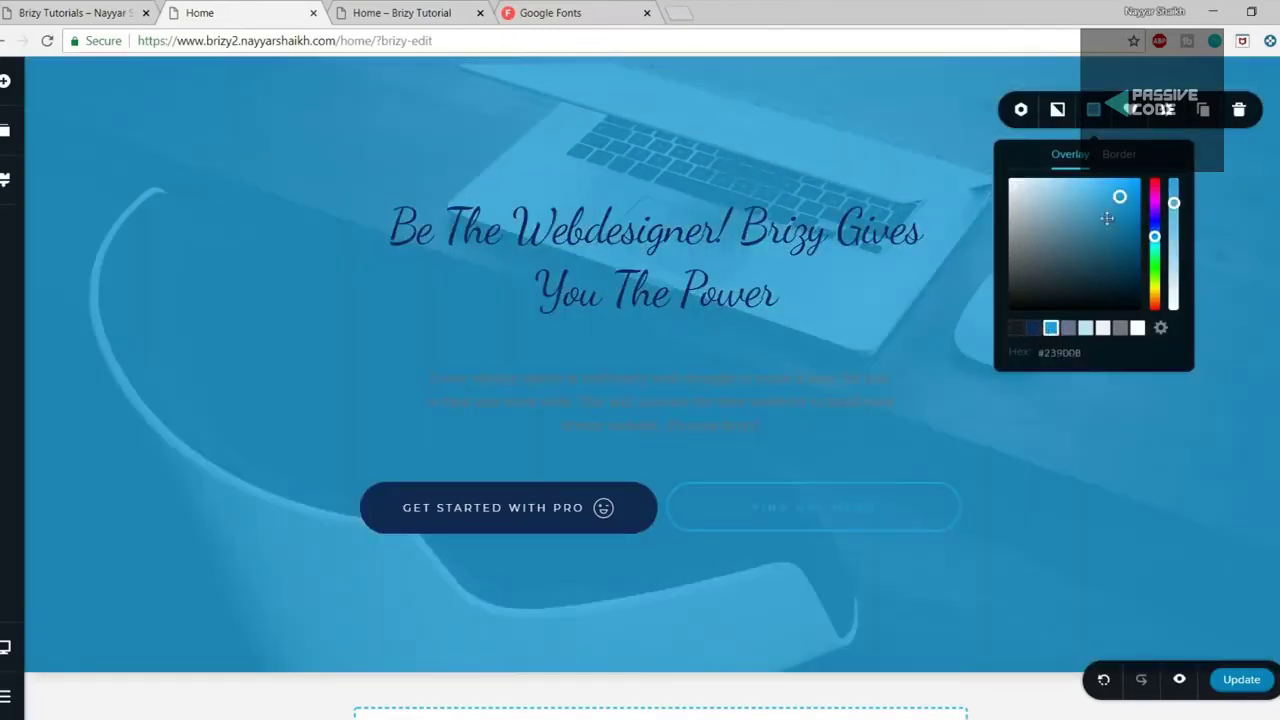
left_click(1052, 199)
left_click_drag(1053, 199, 1062, 199)
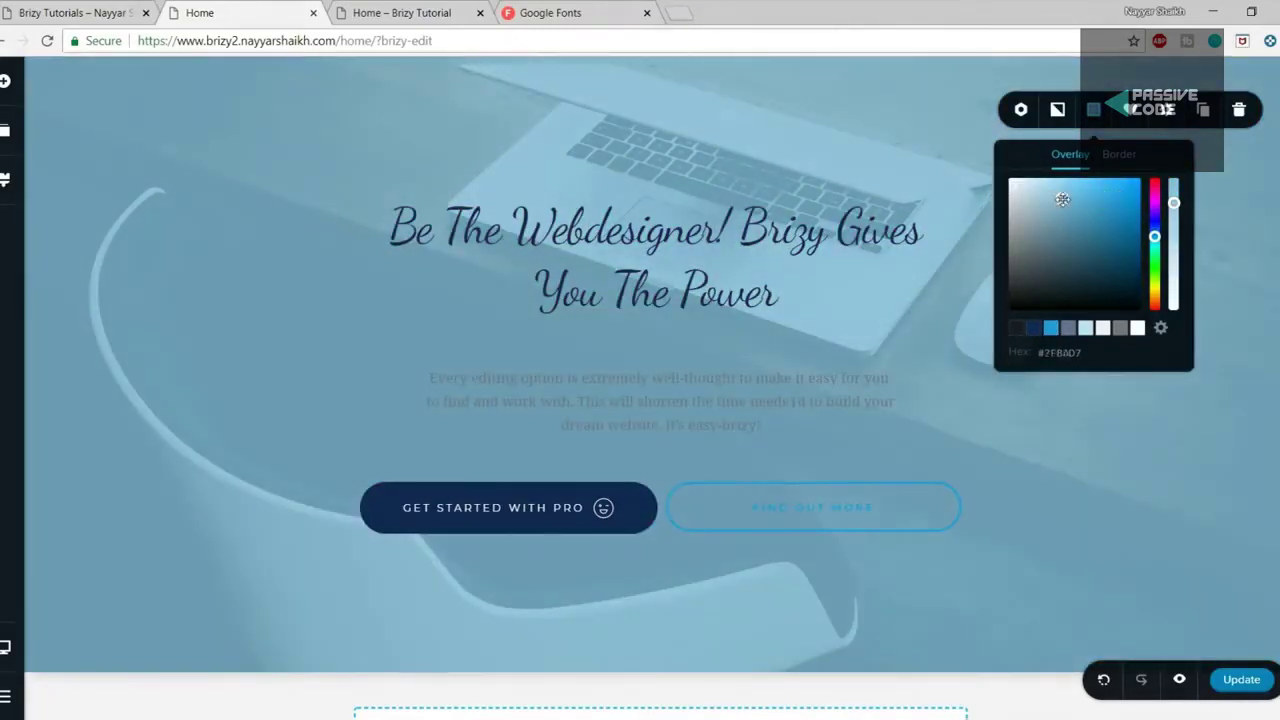
left_click_drag(1154, 235, 1154, 179)
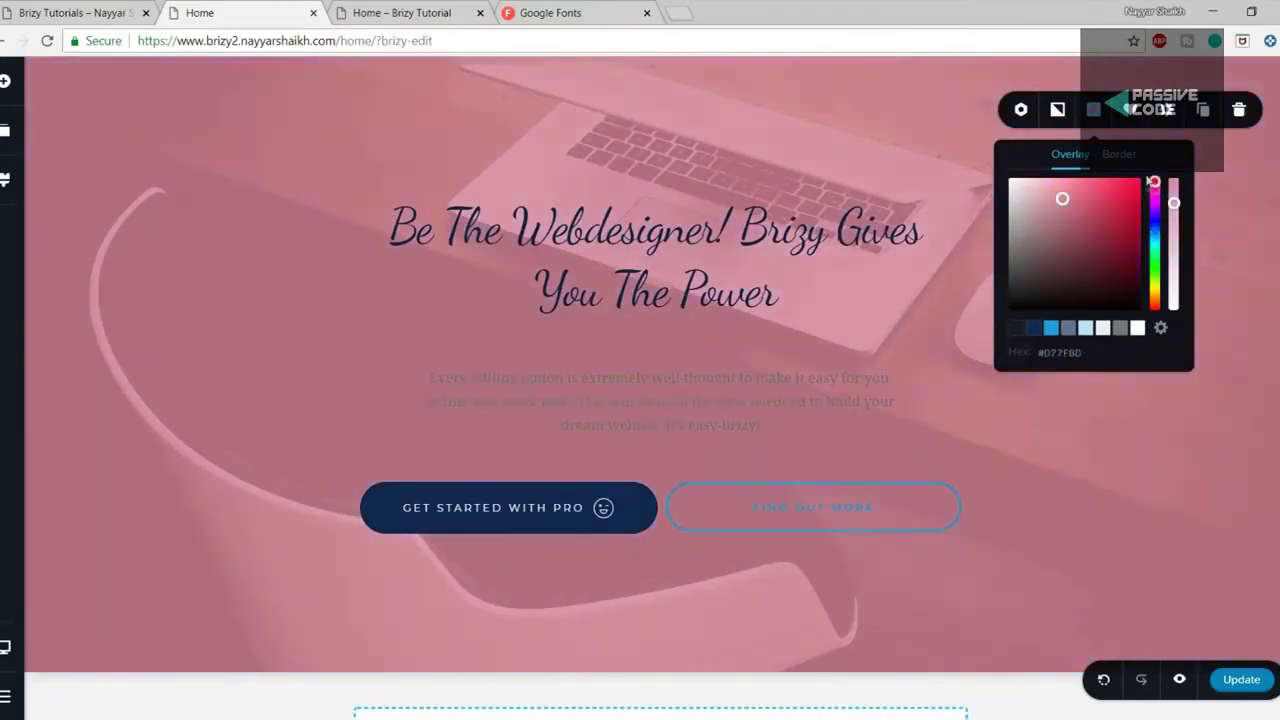
mouse_move(1065, 198)
left_mouse_down()
mouse_move(1049, 214)
mouse_move(1046, 175)
left_mouse_up()
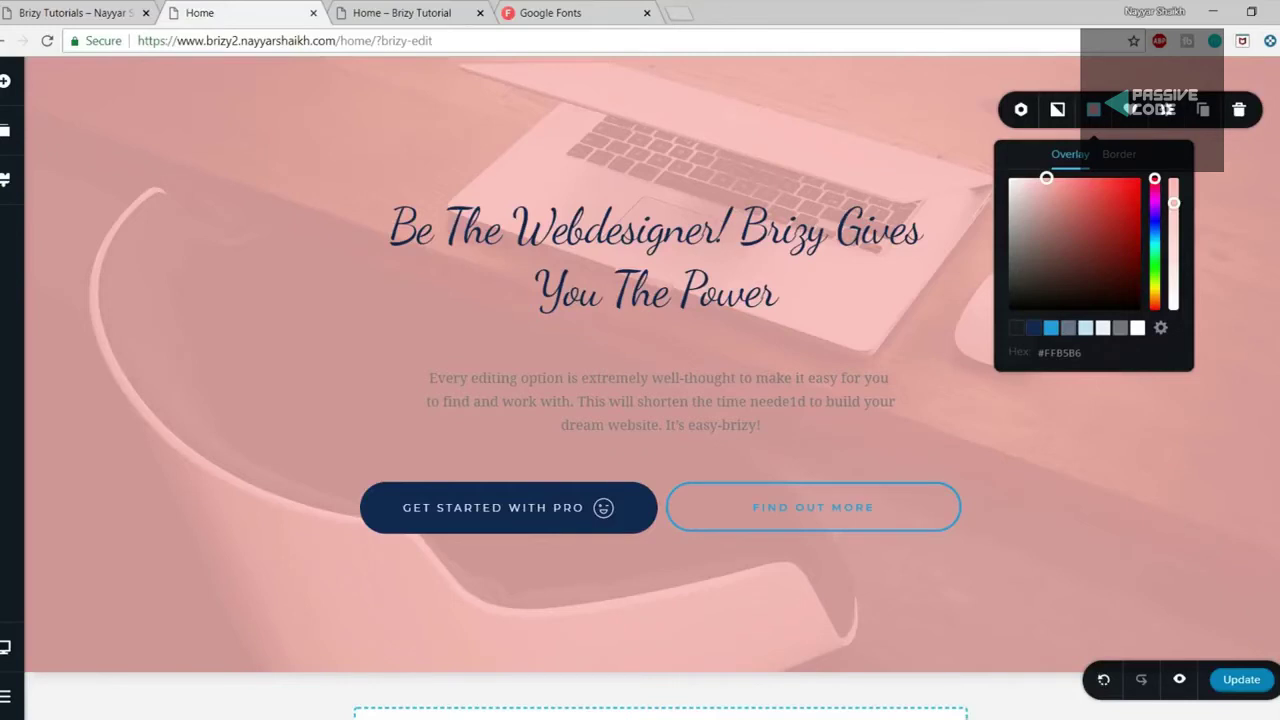
left_click(1057, 109)
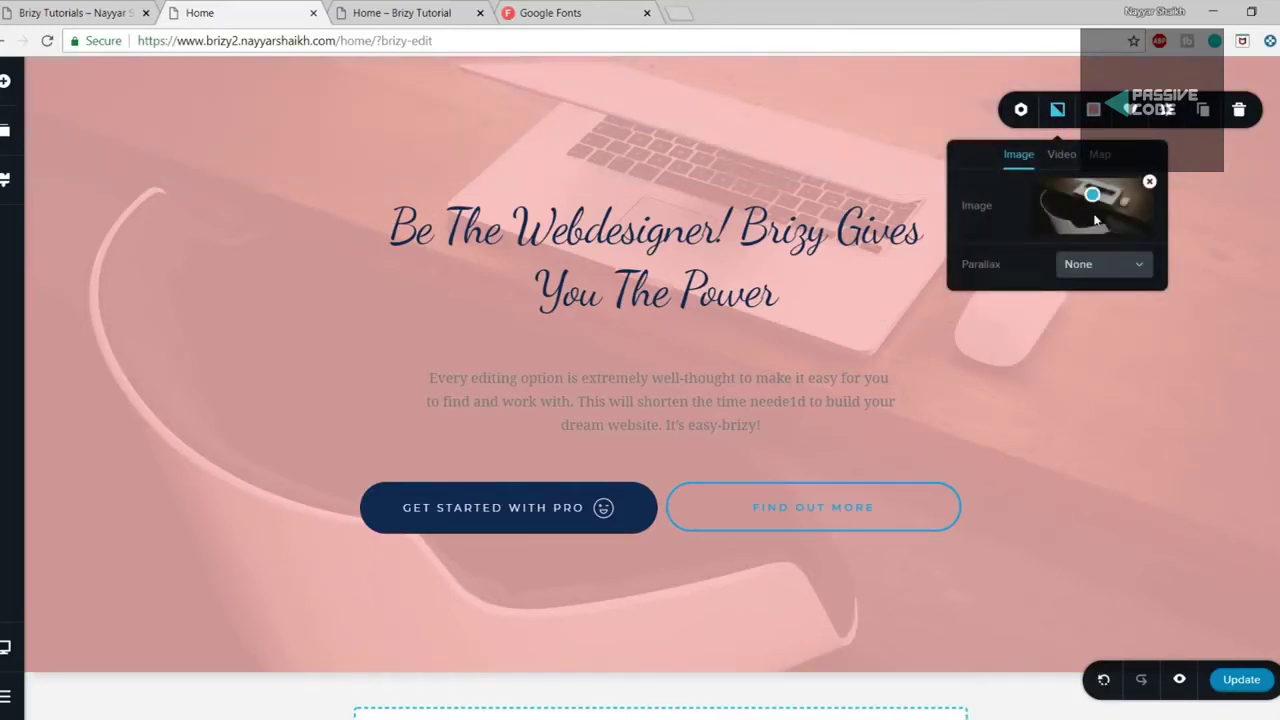
- Remove the laptop photo from the hero background, leaving the background type on Image
left_click(1150, 182)
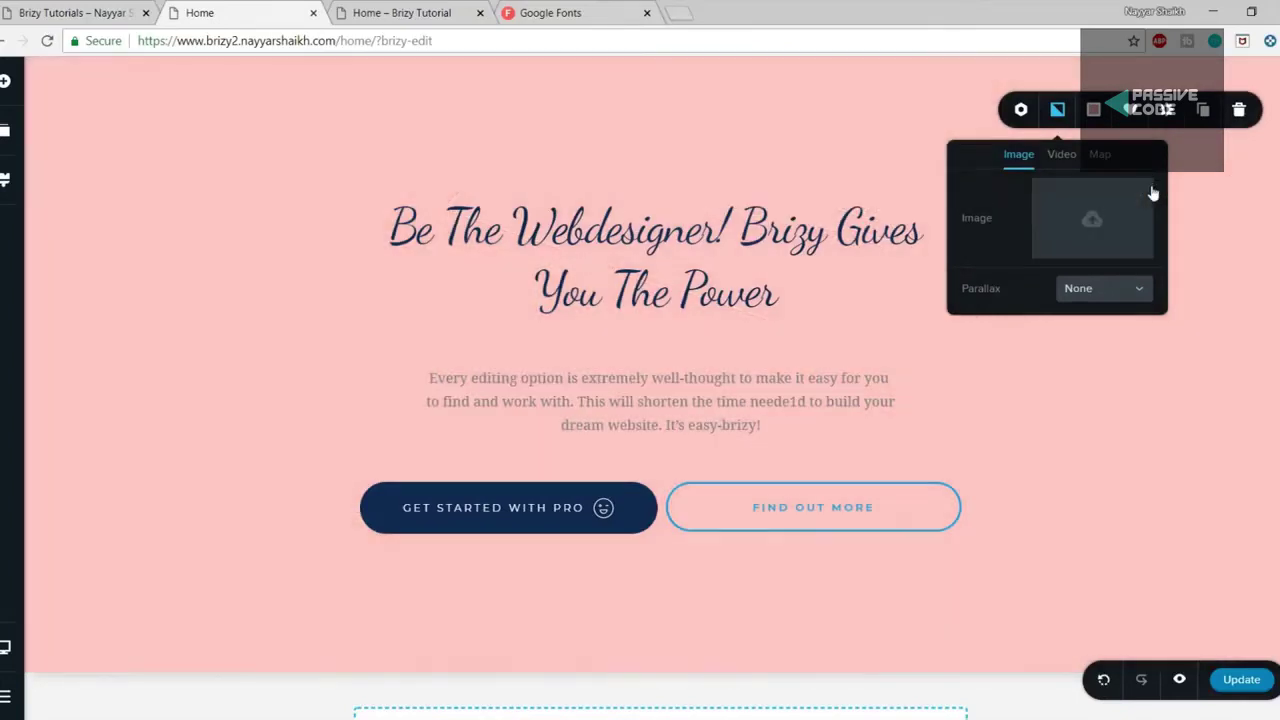
left_click(1062, 155)
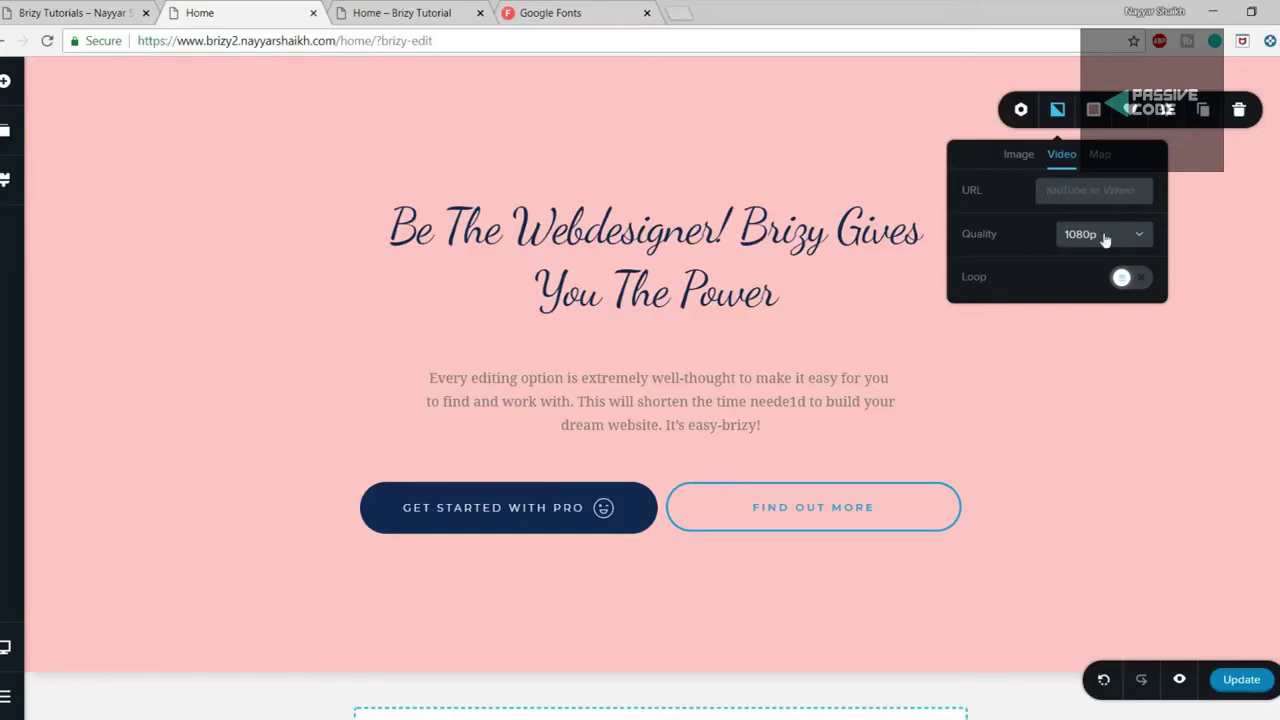
left_click(1104, 236)
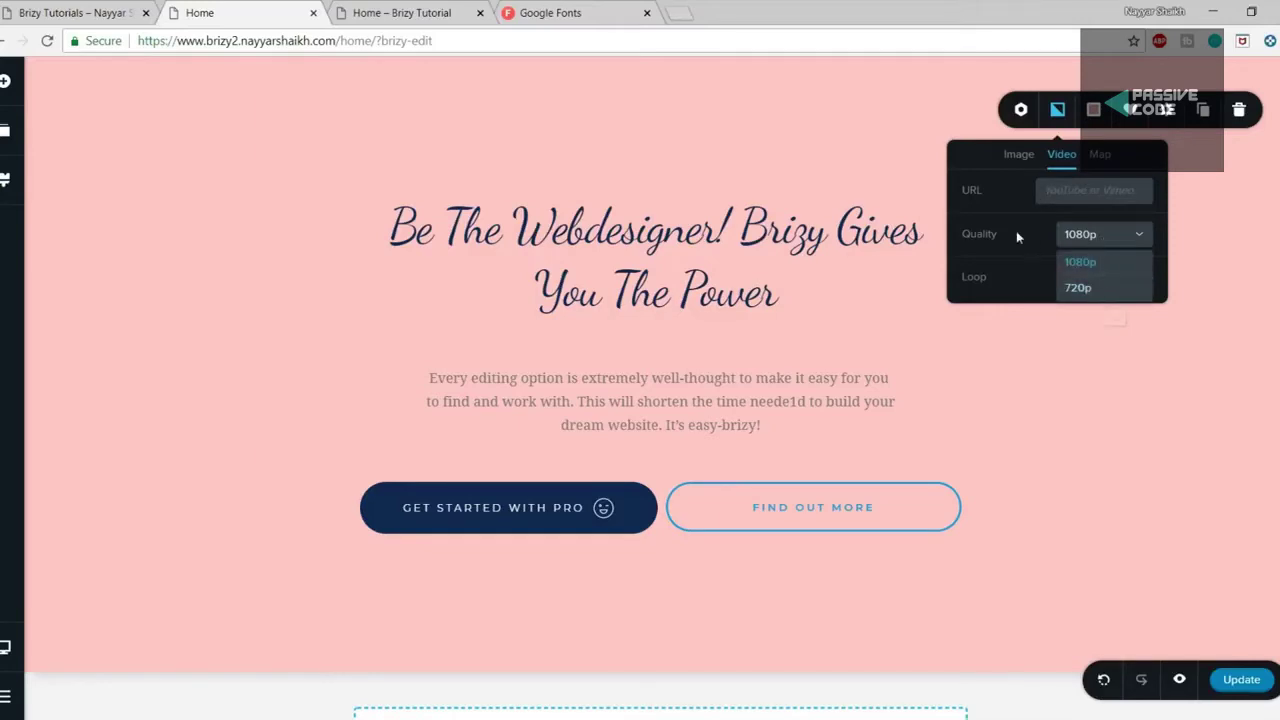
left_click(1045, 247)
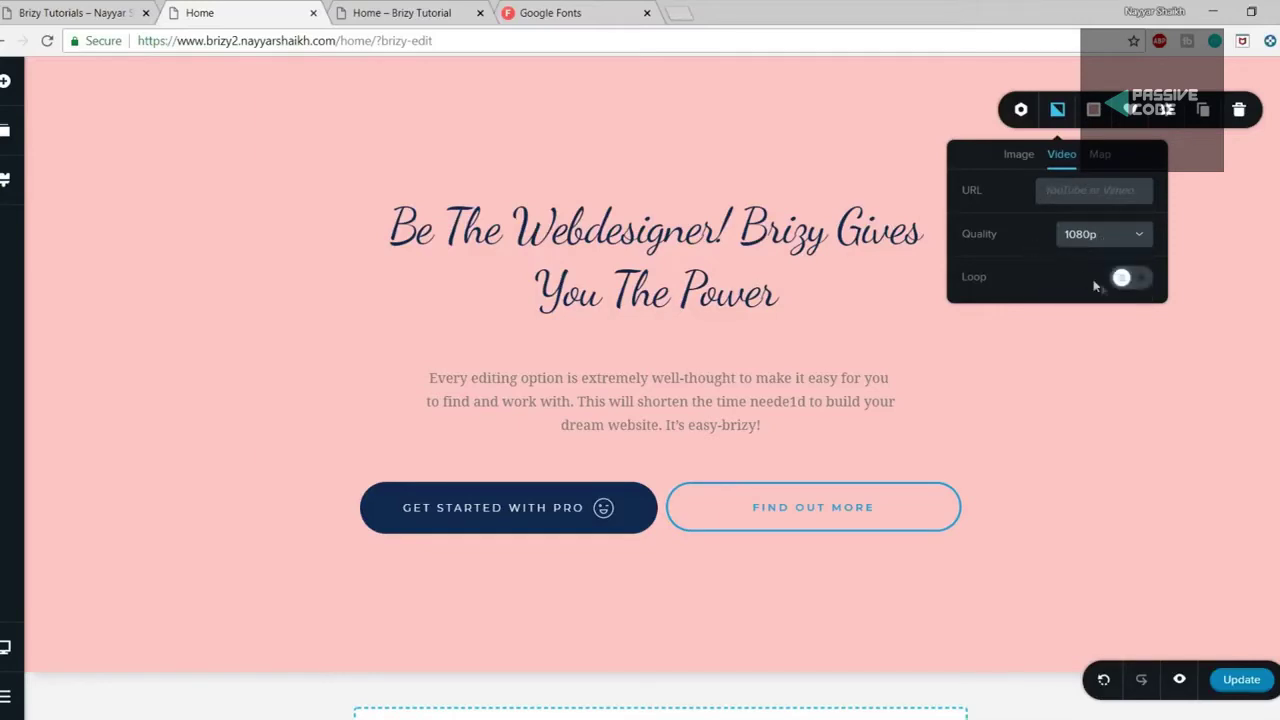
left_click(1094, 162)
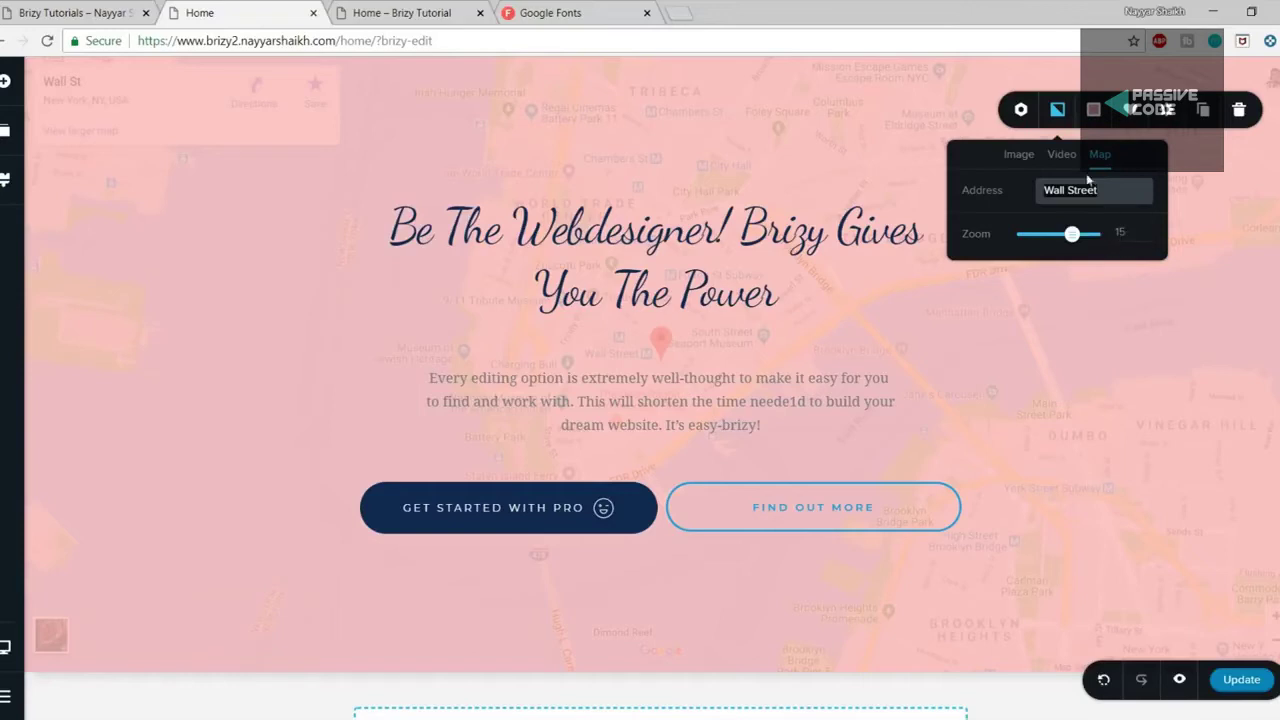
left_click(1018, 158)
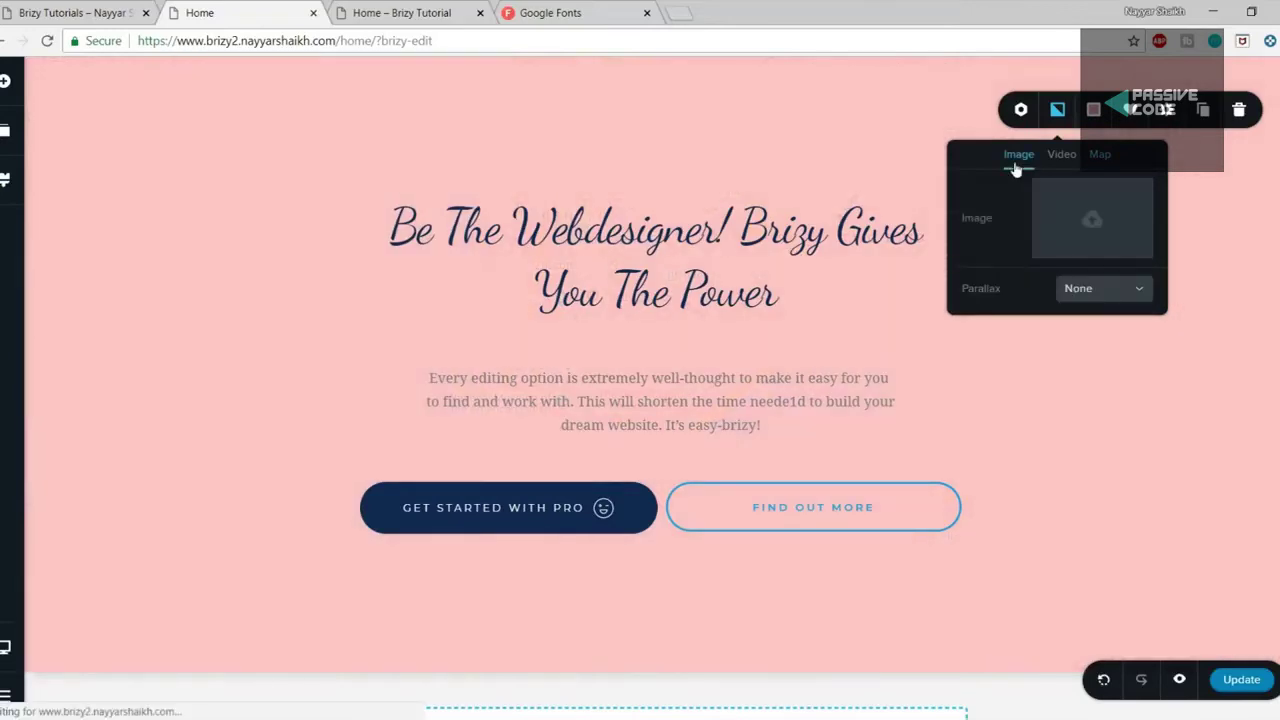
- Save the page changes and preview the page in a new tab
left_click(1092, 112)
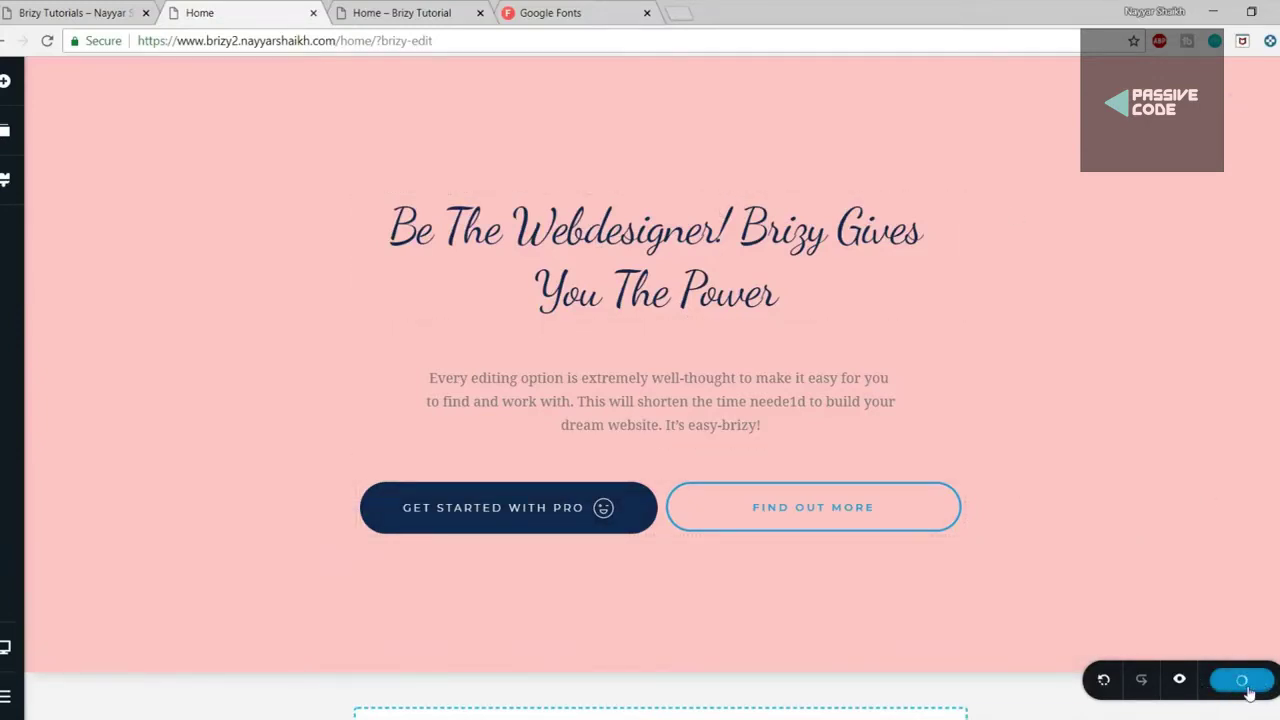
left_click(1228, 688)
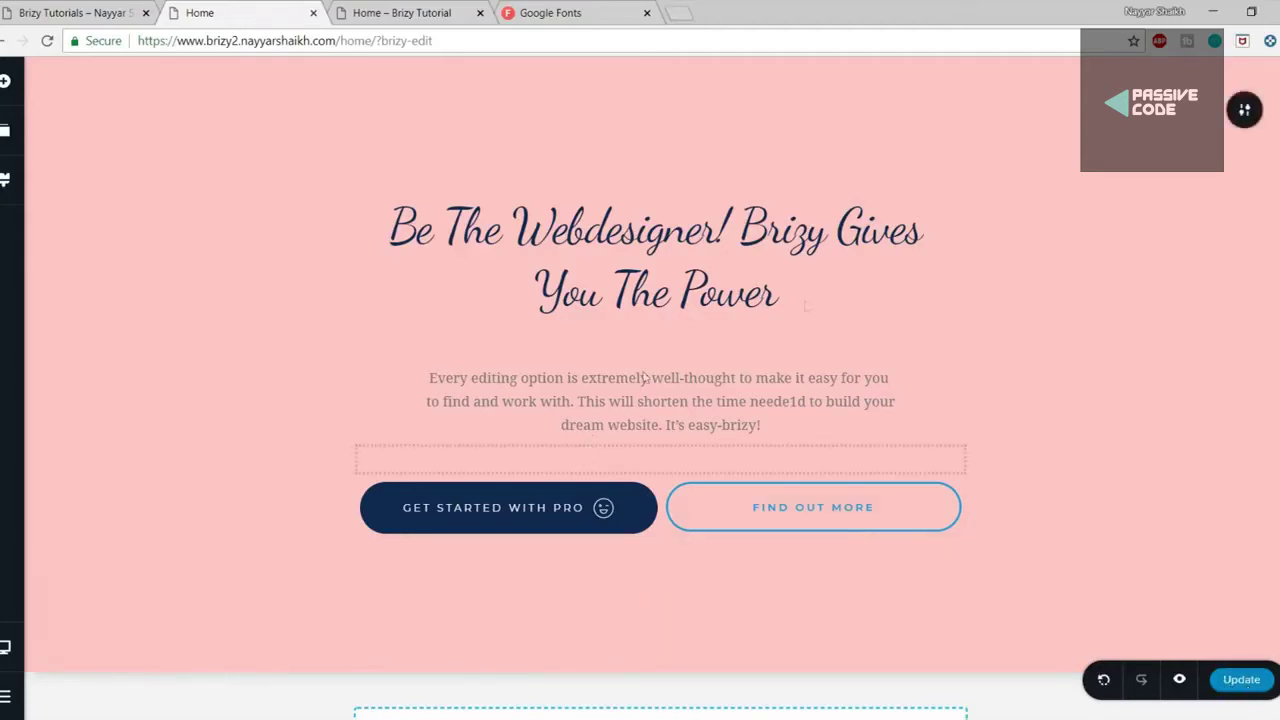
left_click(1180, 682)
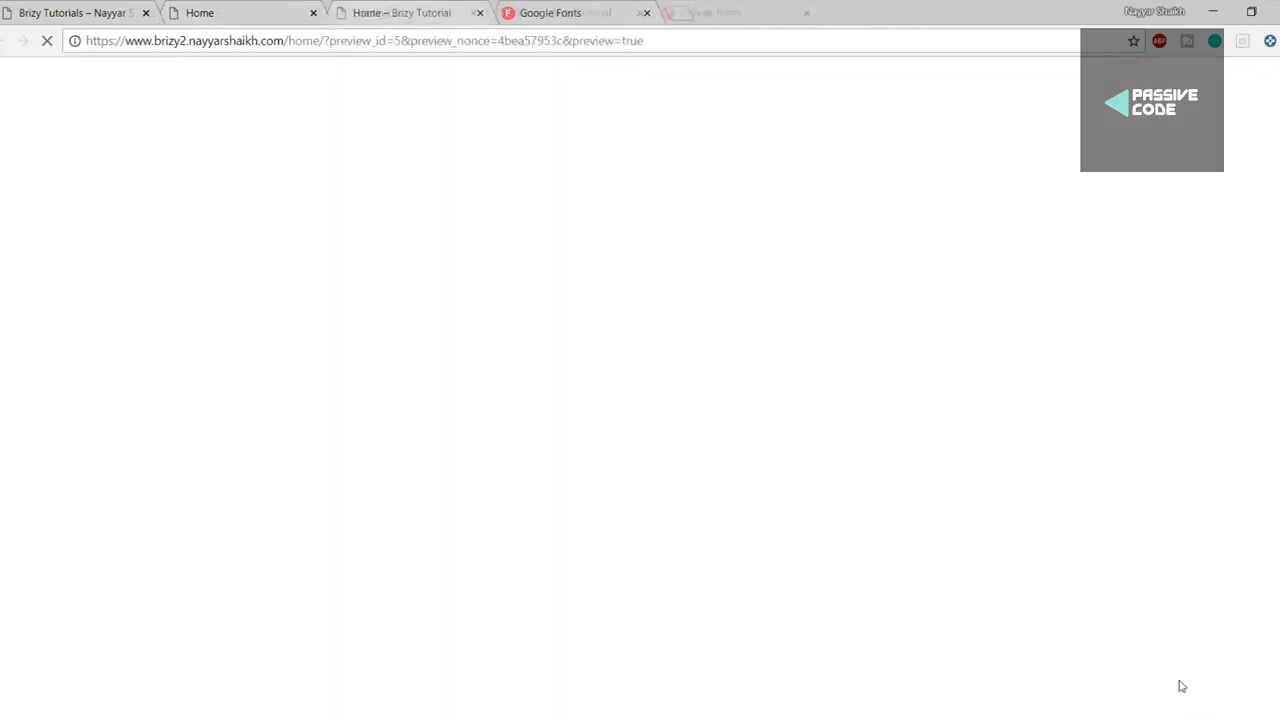
- Close the old Home – Brizy Tutorial and Google Fonts tabs and check the preview
left_click(647, 13)
left_click(643, 13)
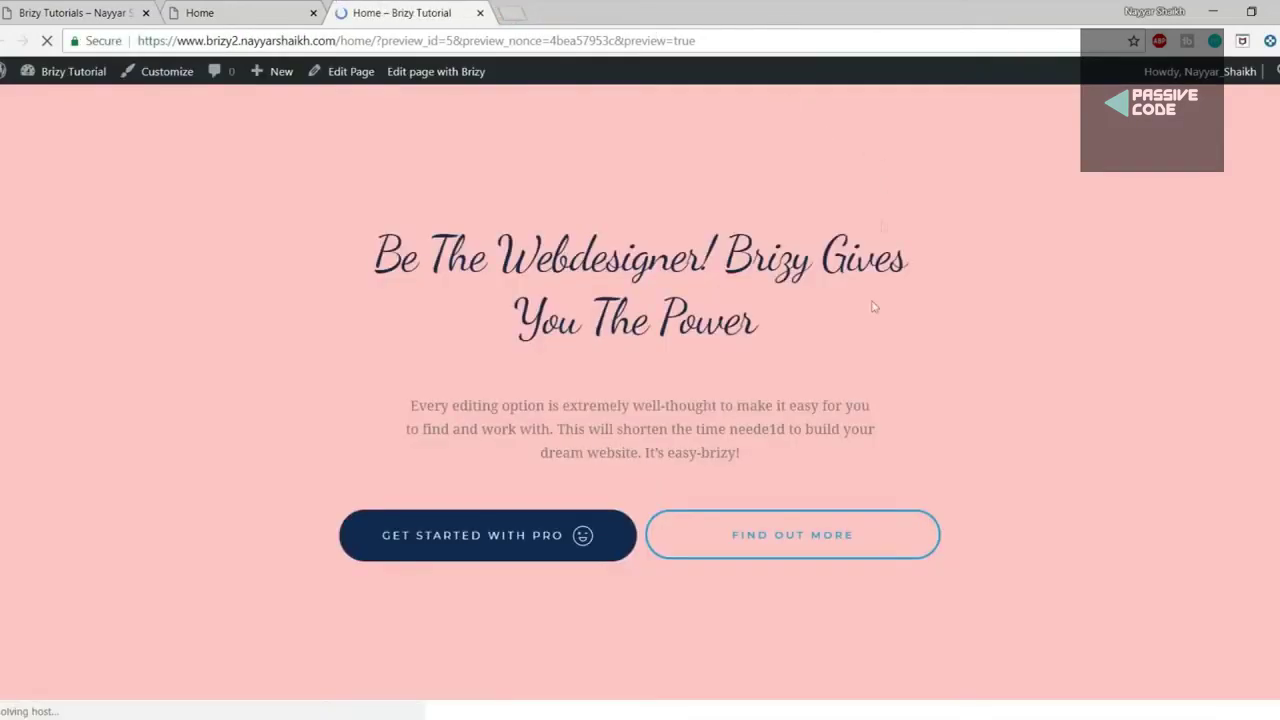
scroll(882, 450, "down", 5)
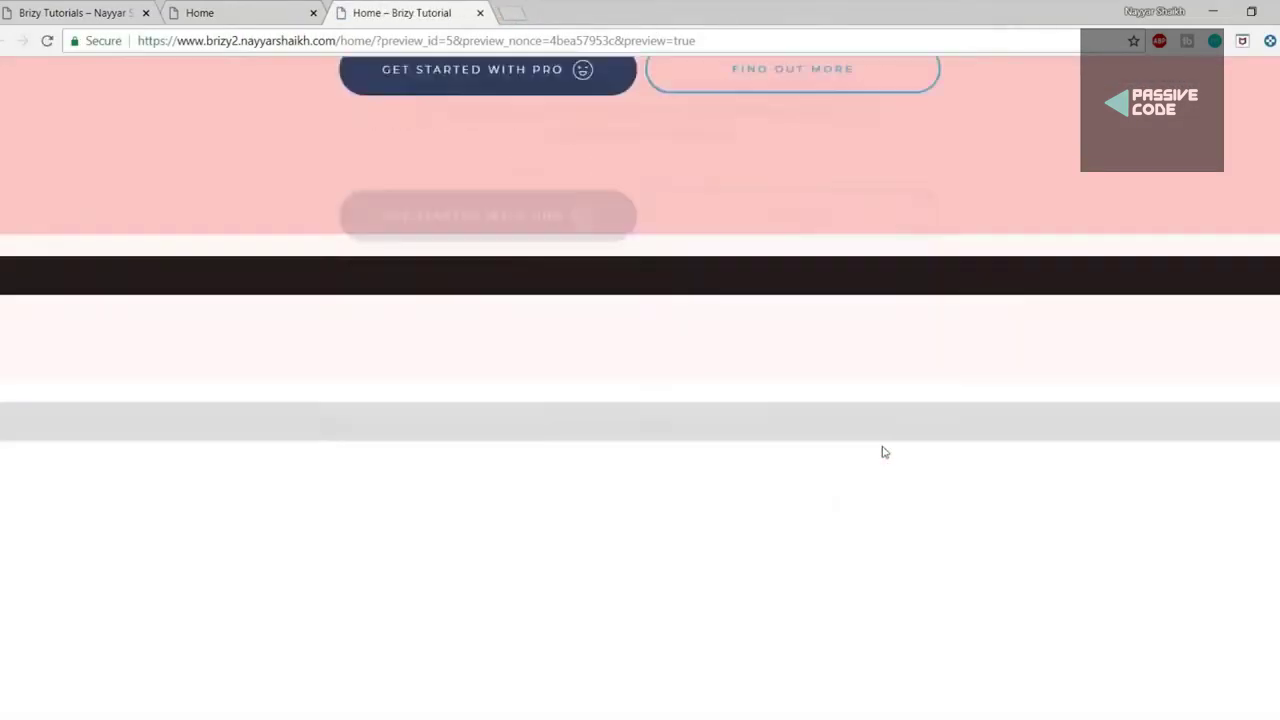
scroll(882, 452, "up", 5)
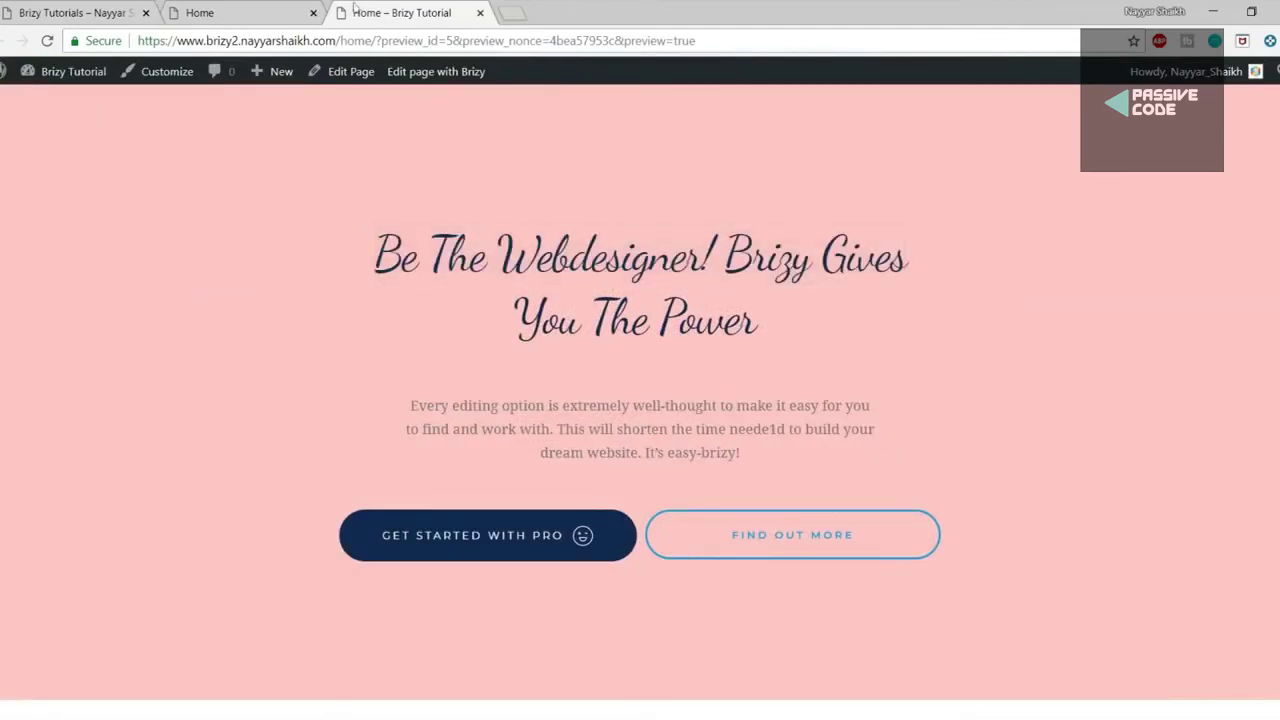
- Back in the editor, set the Page Template to Default
left_click(272, 8)
scroll(794, 314, "down", 2)
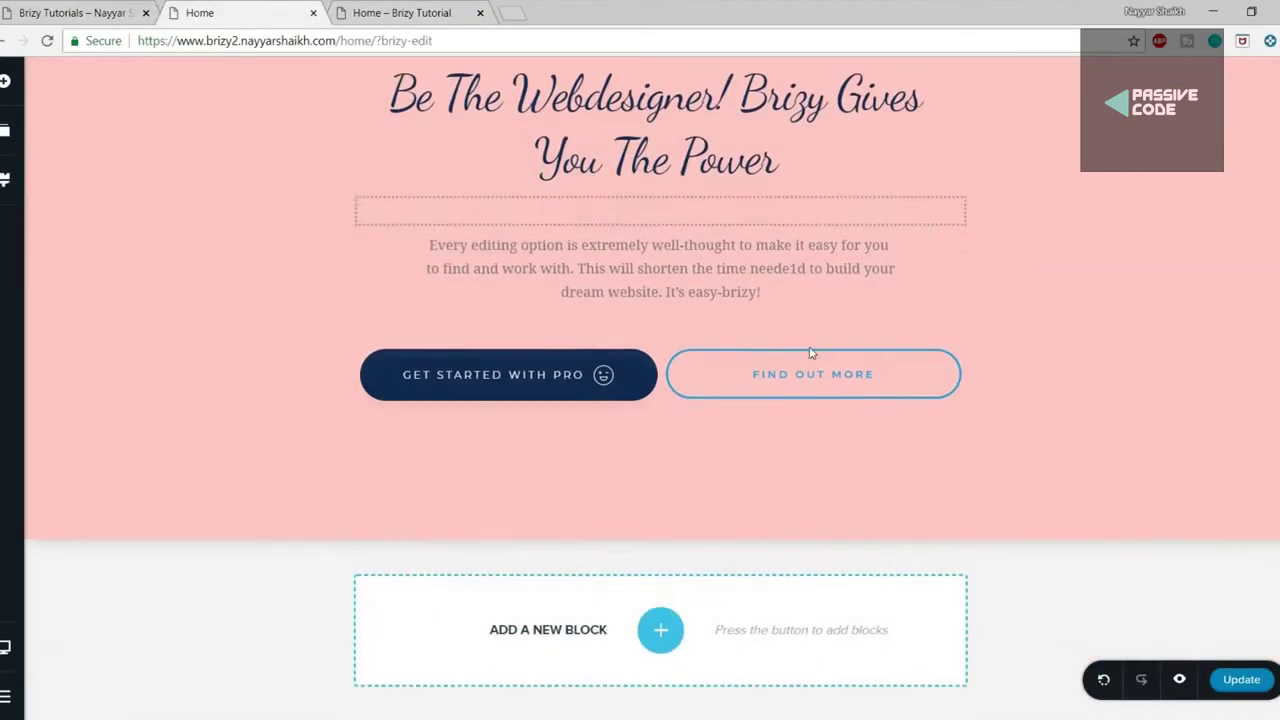
scroll(794, 314, "up", 2)
left_click(5, 692)
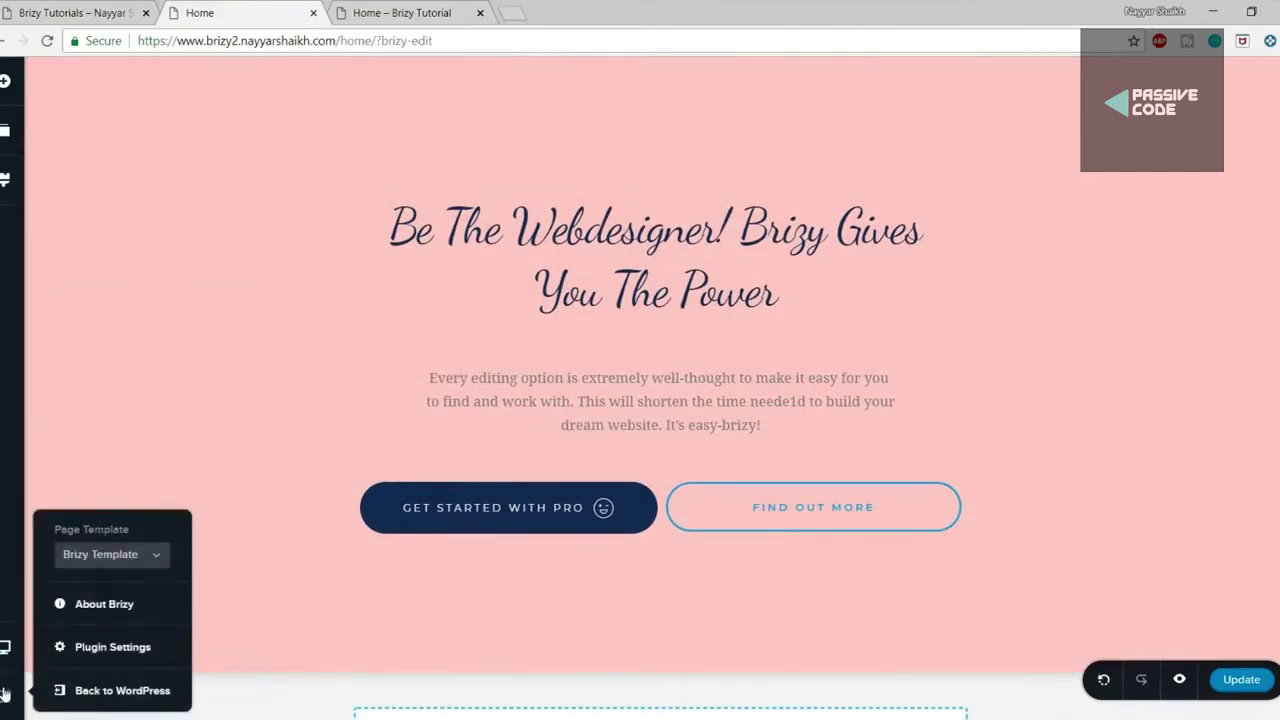
left_click(126, 564)
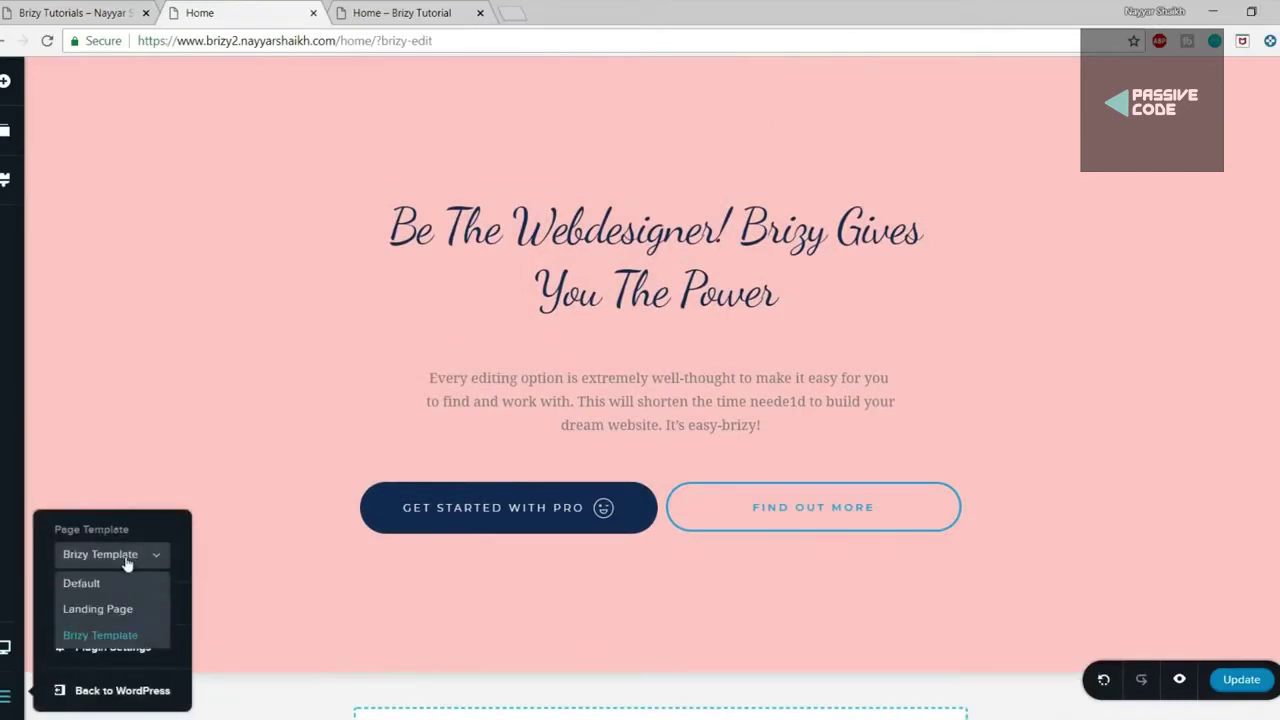
left_click(113, 593)
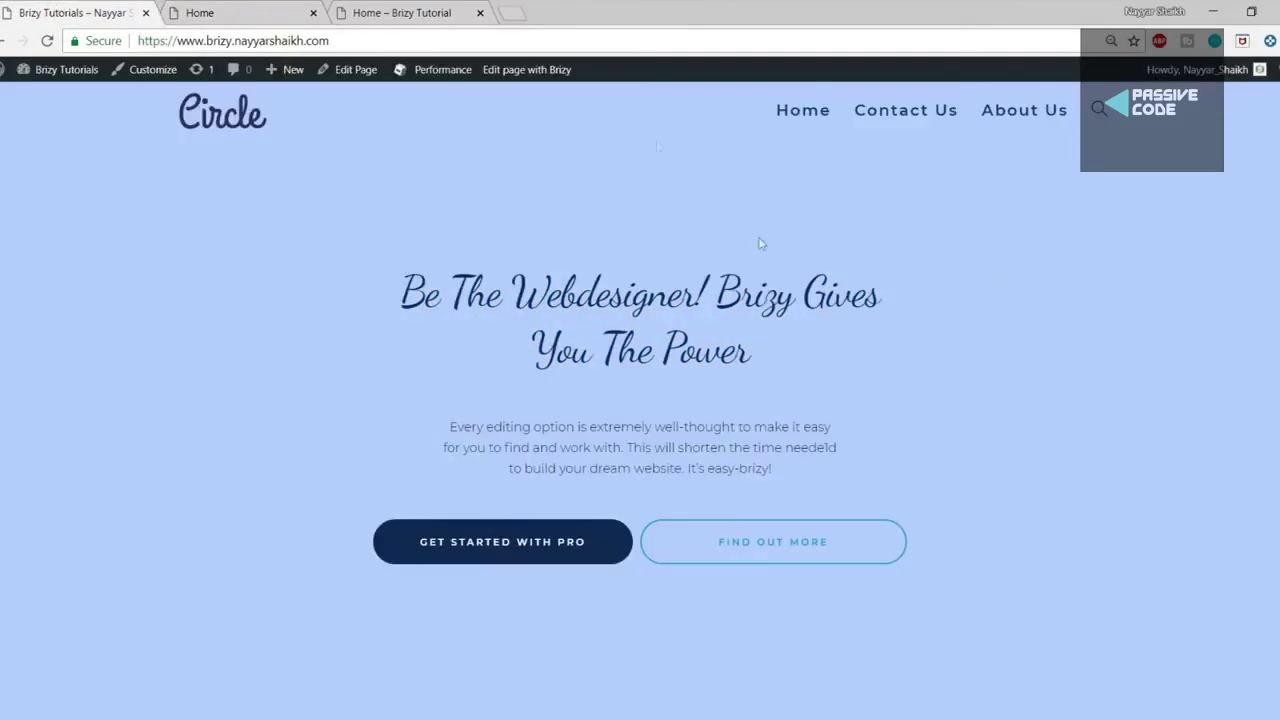
- Scroll the live Circle site to Our Services, then return to the Brizy editor
scroll(849, 465, "down", 5)
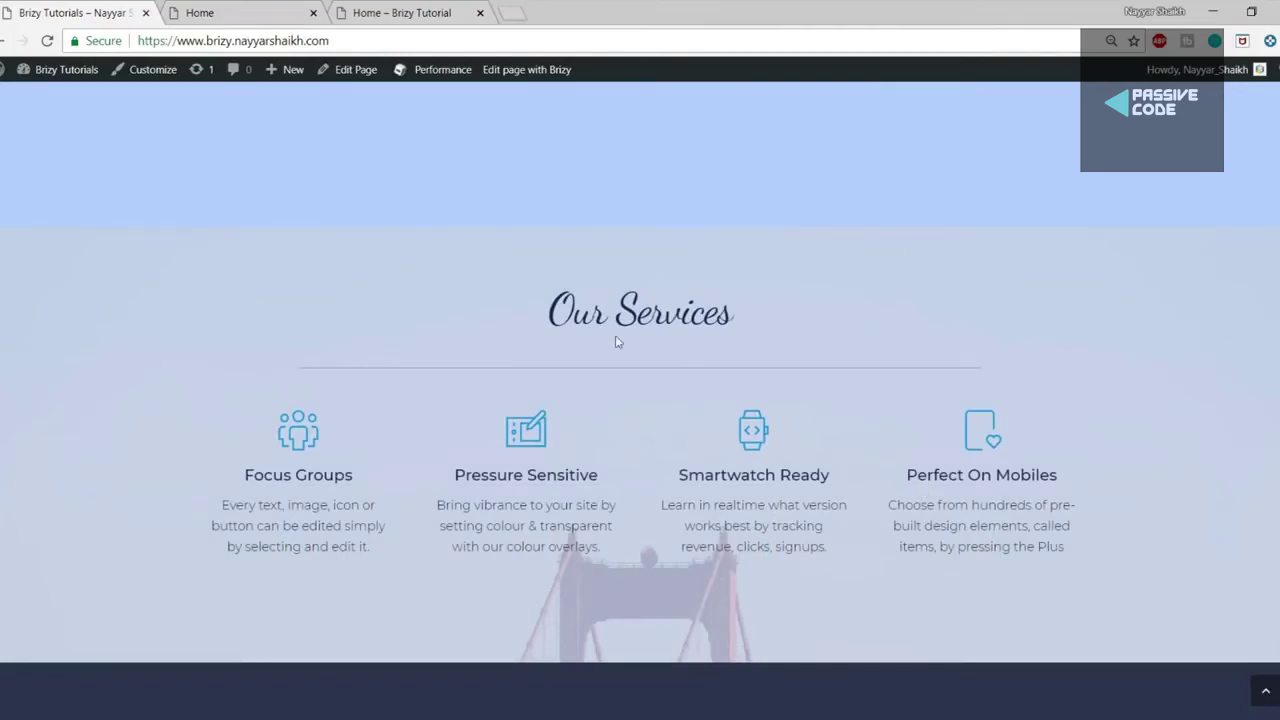
left_click(272, 12)
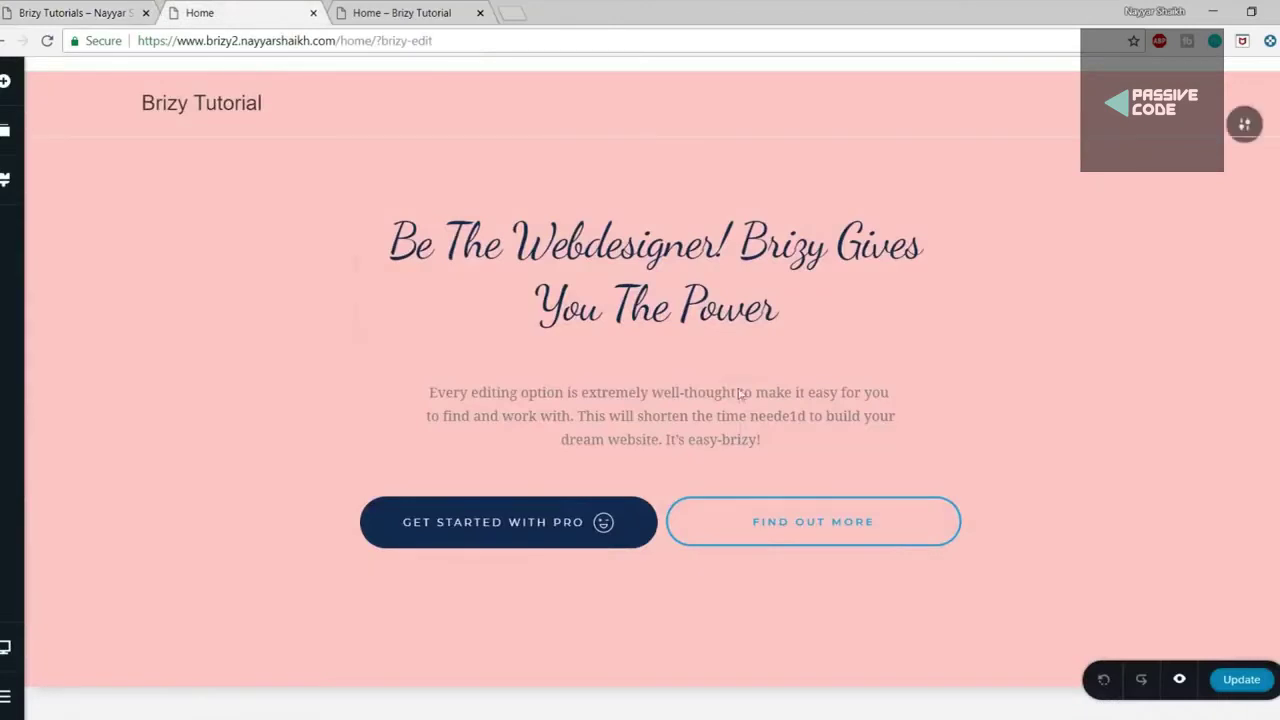
- Insert the 'Beautiful world' block from the Features category below the pink hero
scroll(740, 400, "down", 2)
left_click(660, 548)
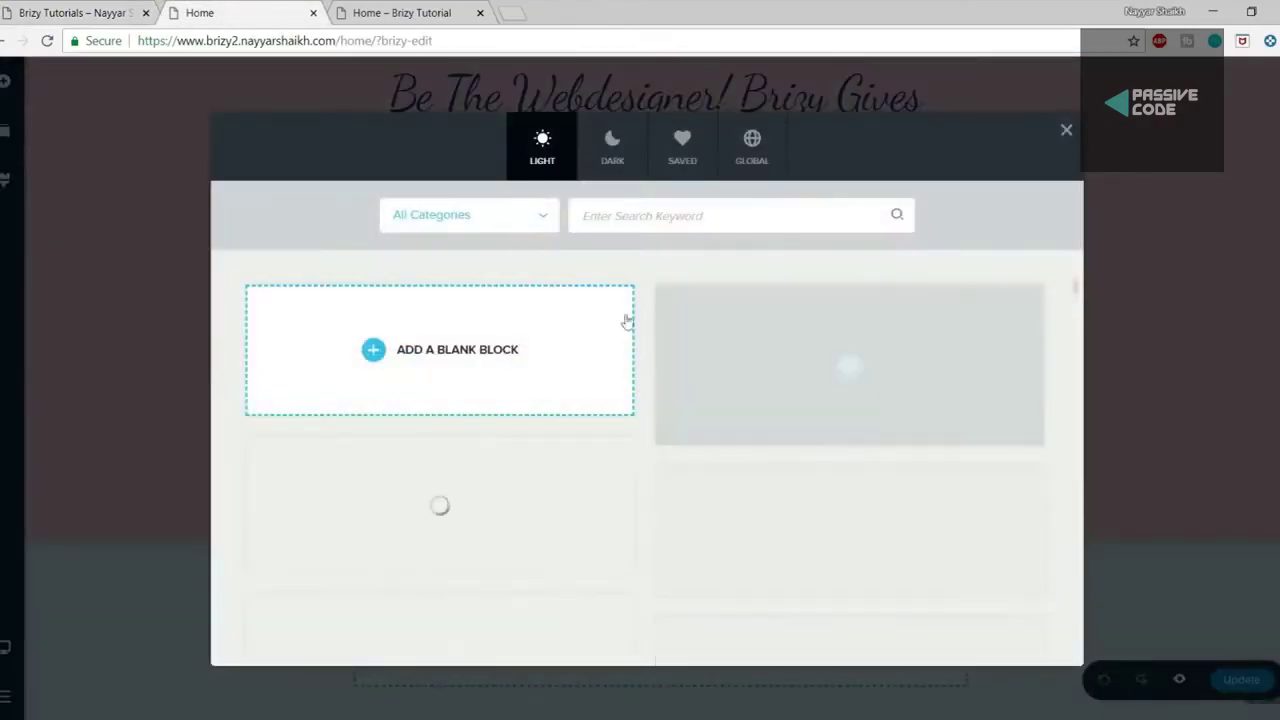
left_click(501, 220)
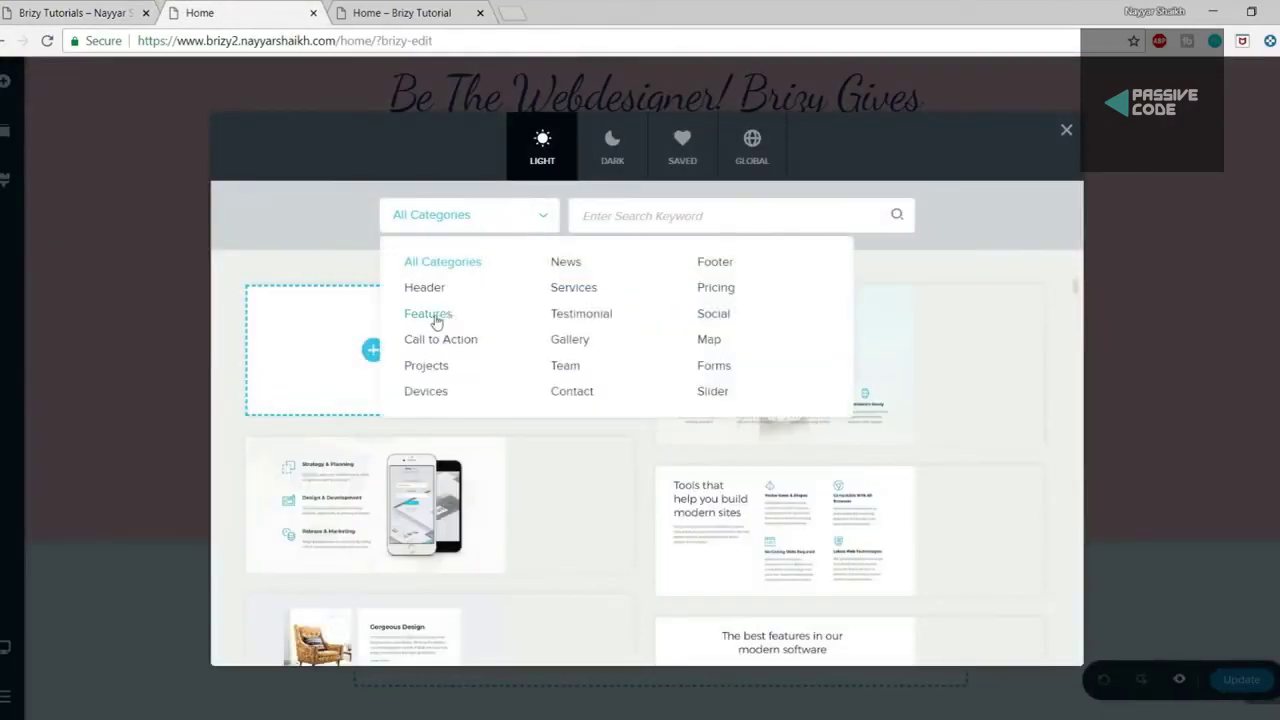
left_click(430, 314)
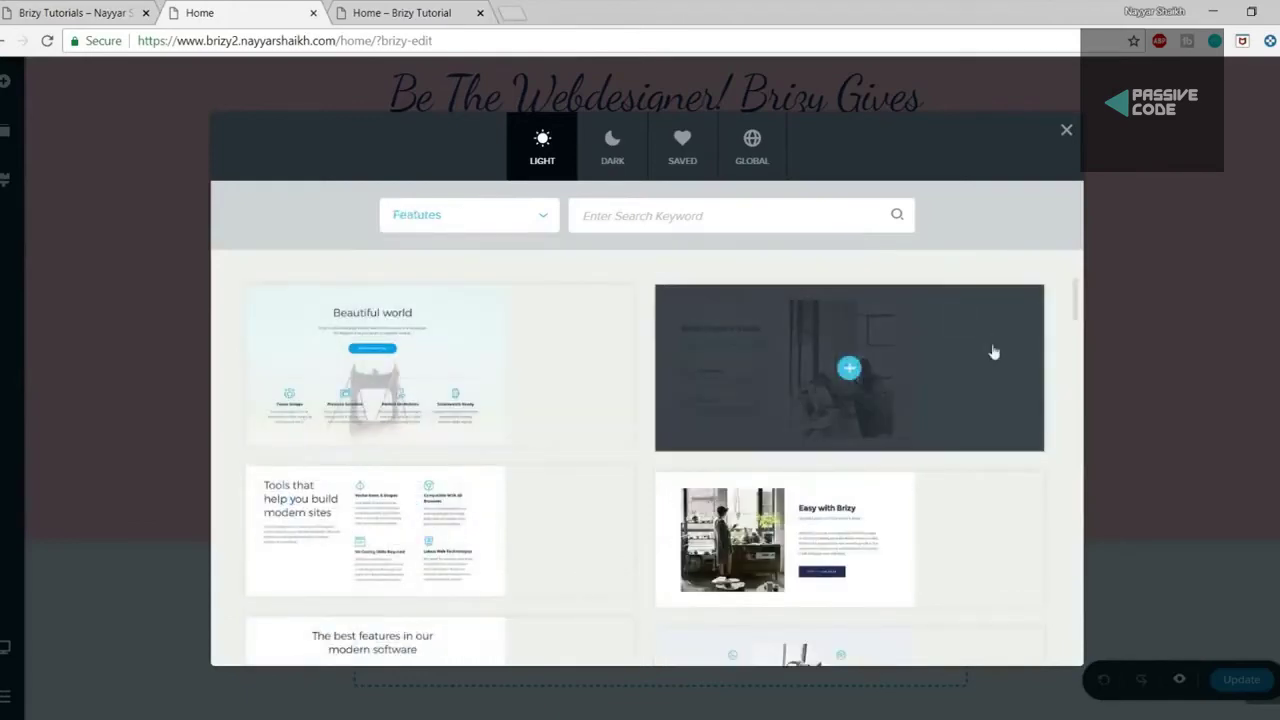
scroll(1000, 385, "down", 2)
scroll(1003, 389, "down", 2)
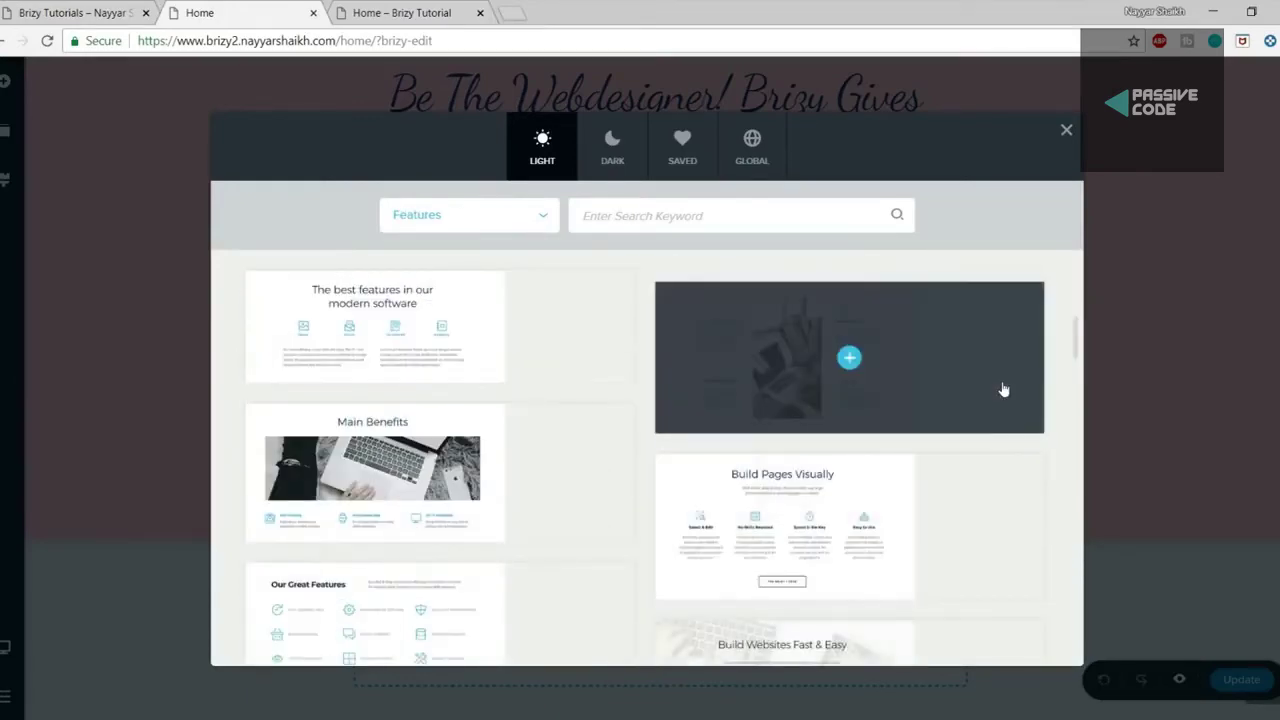
scroll(1003, 389, "down", 2)
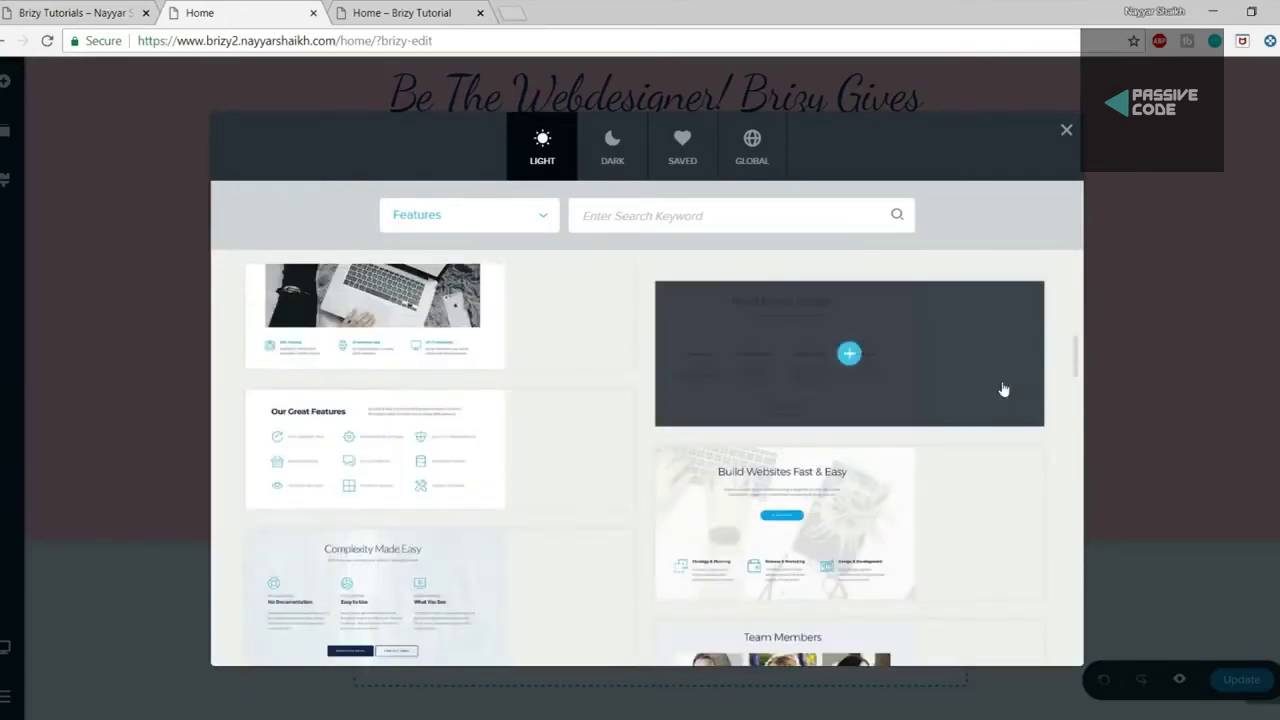
scroll(1000, 400, "down", 2)
scroll(998, 409, "down", 3)
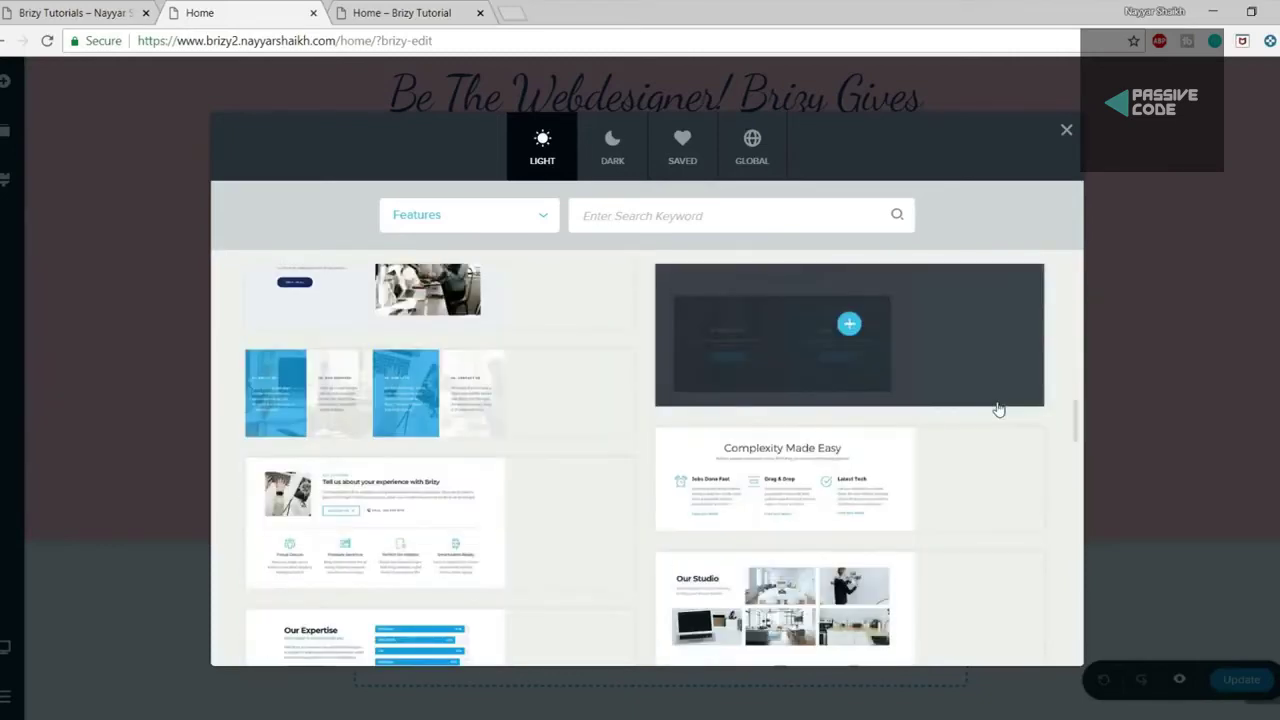
scroll(998, 409, "down", 5)
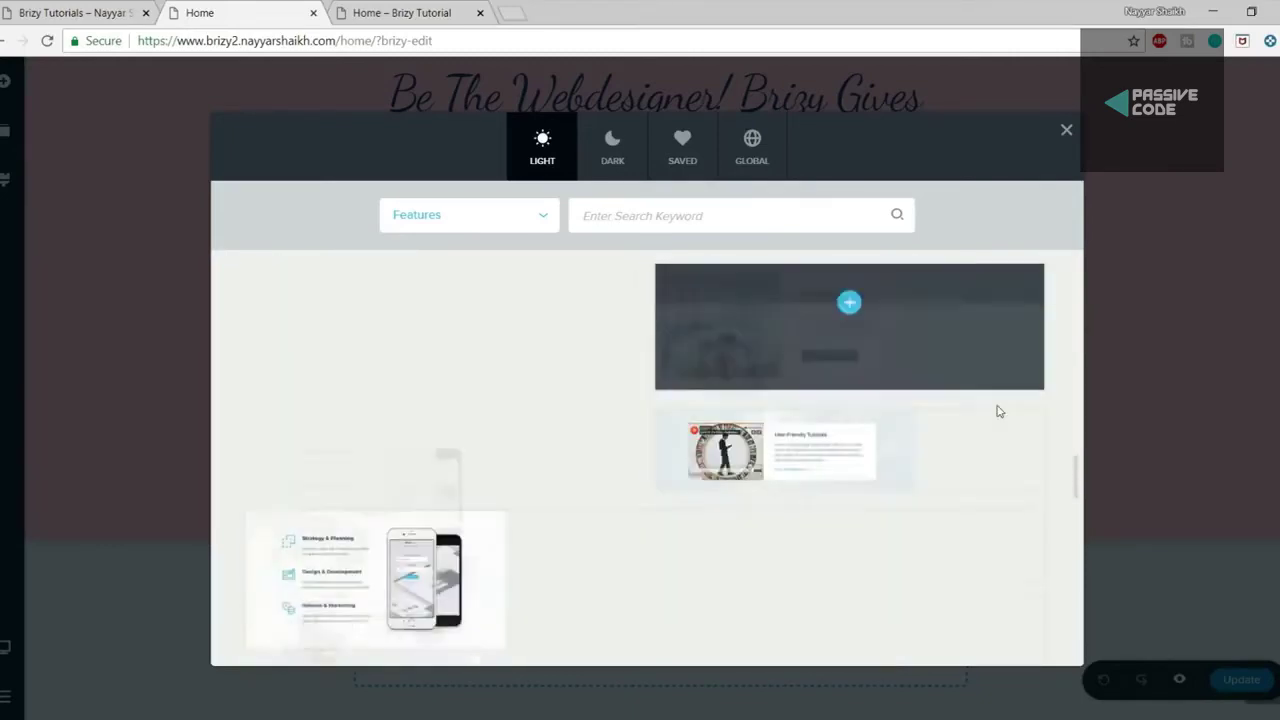
scroll(985, 488, "down", 10)
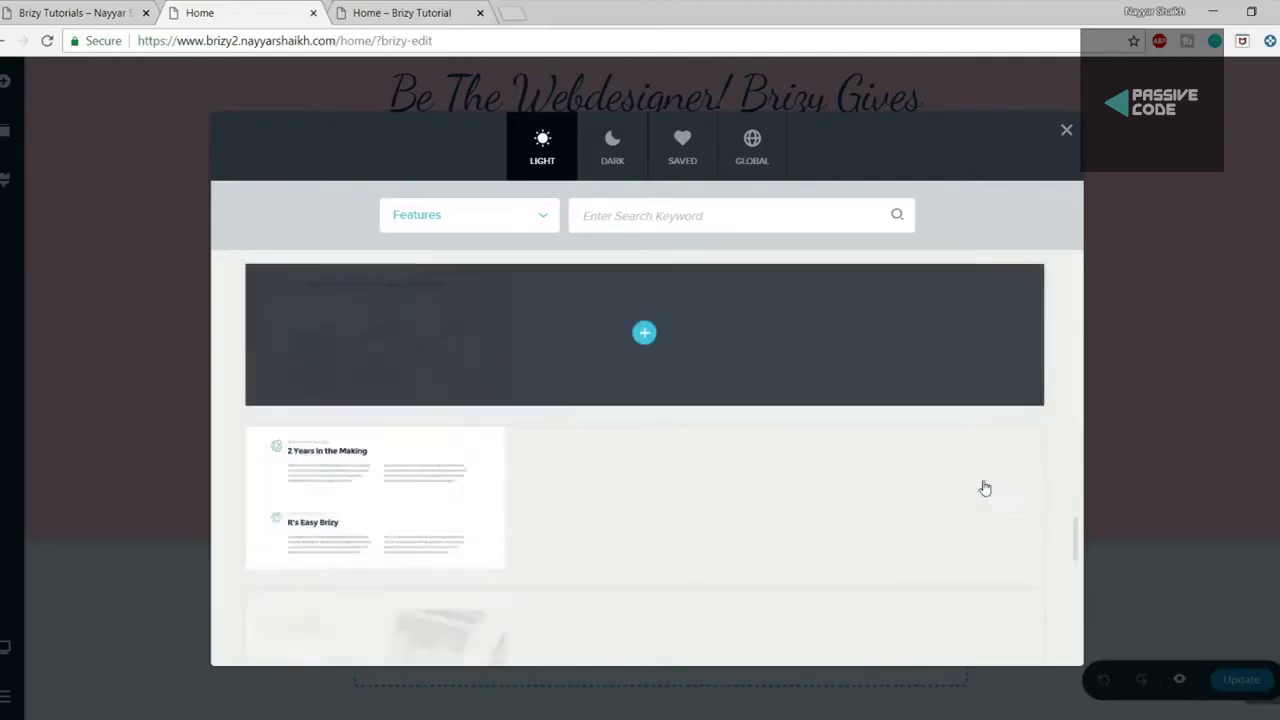
scroll(985, 488, "down", 4)
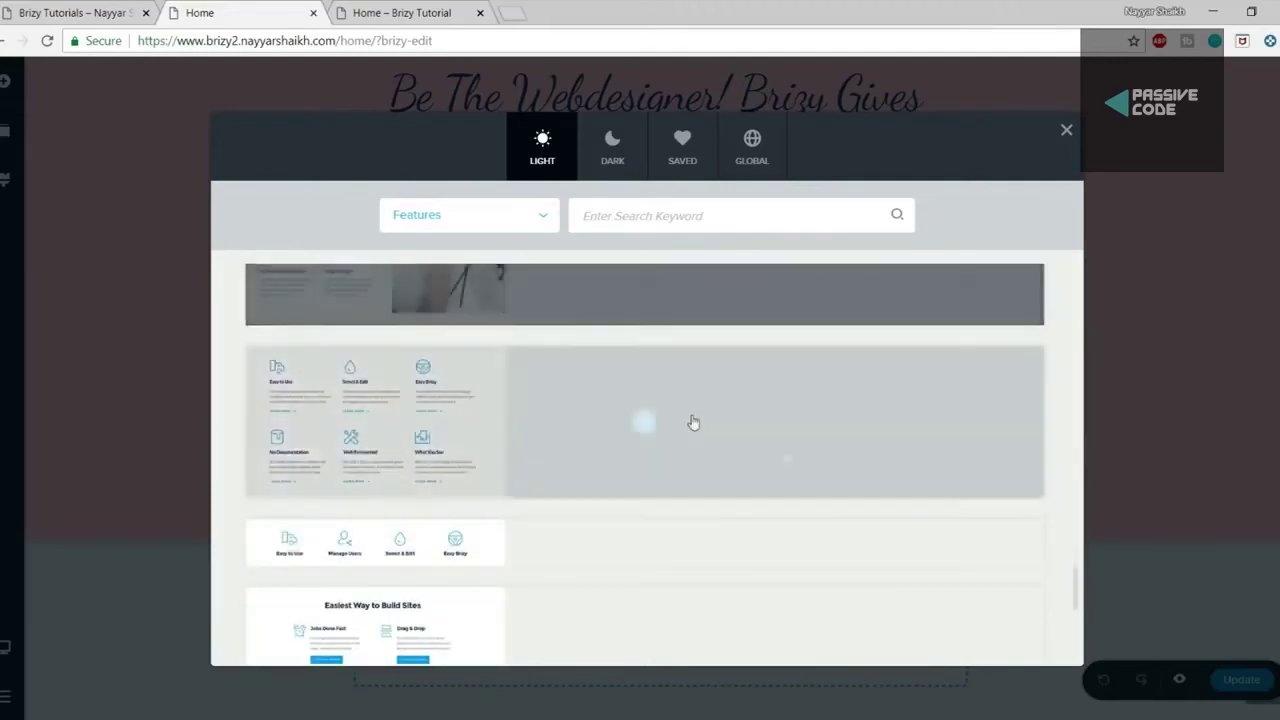
scroll(889, 526, "up", 8)
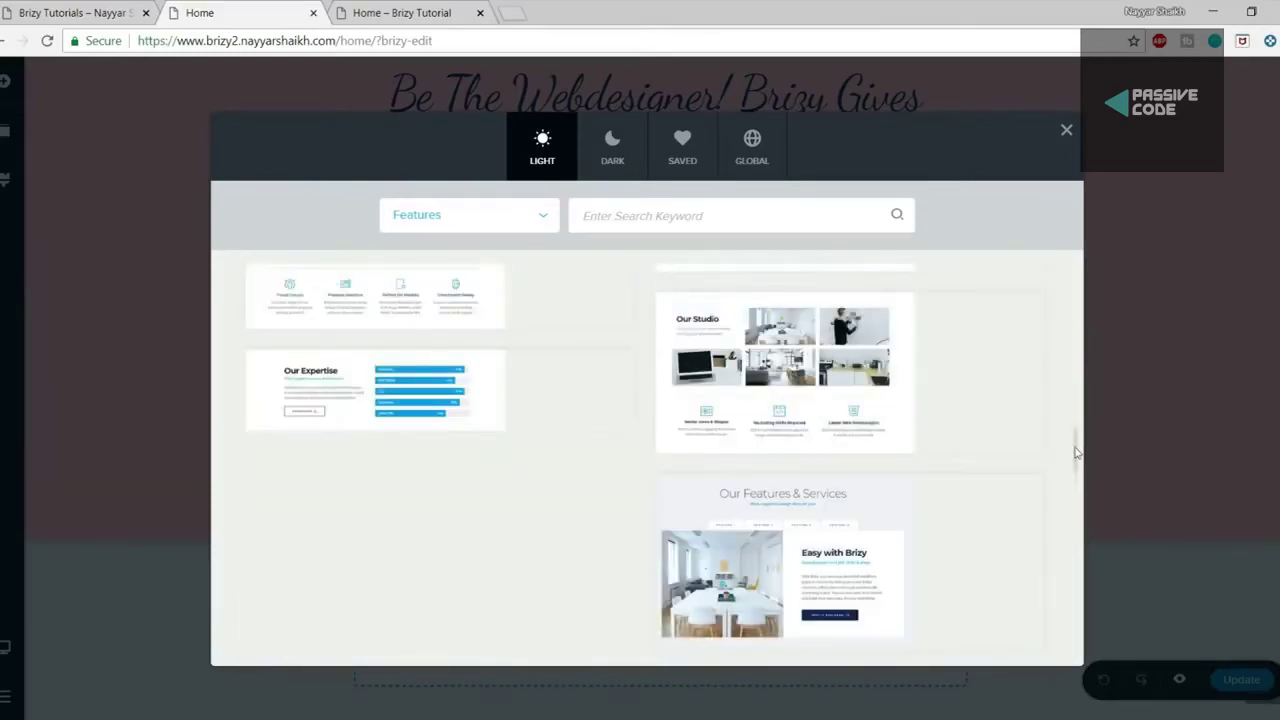
left_click_drag(1074, 443, 1066, 231)
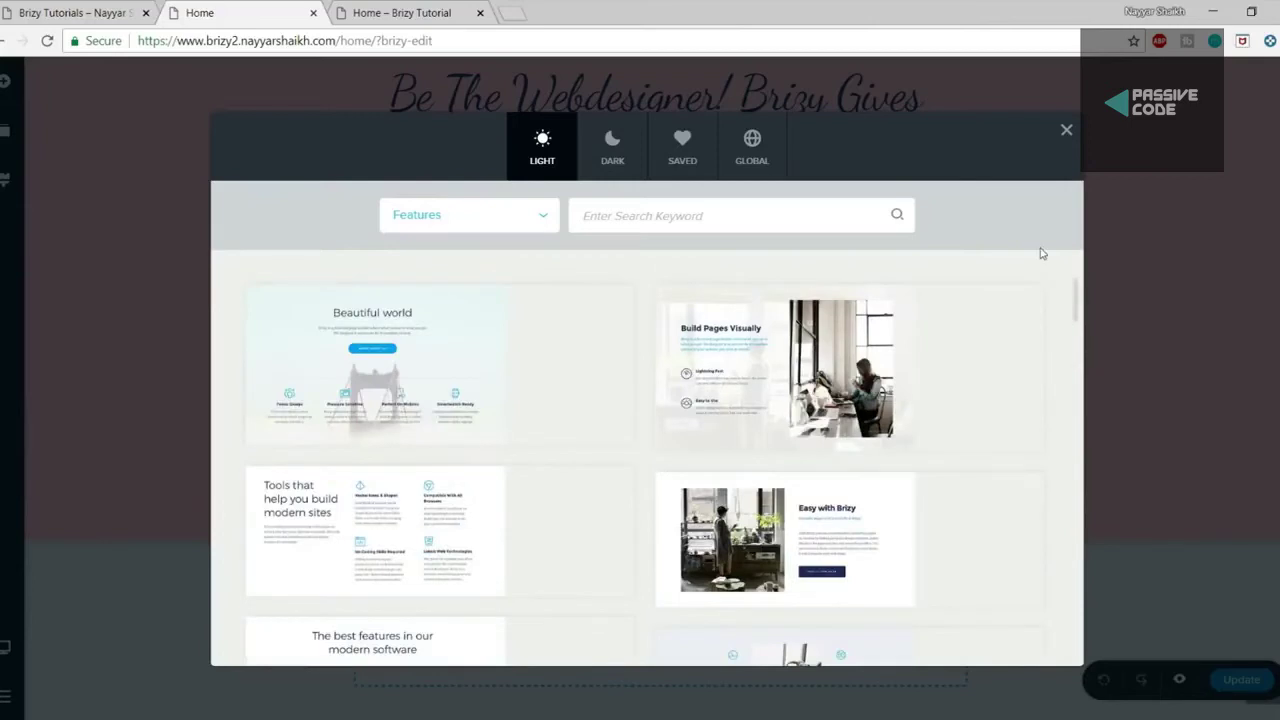
mouse_move(401, 371)
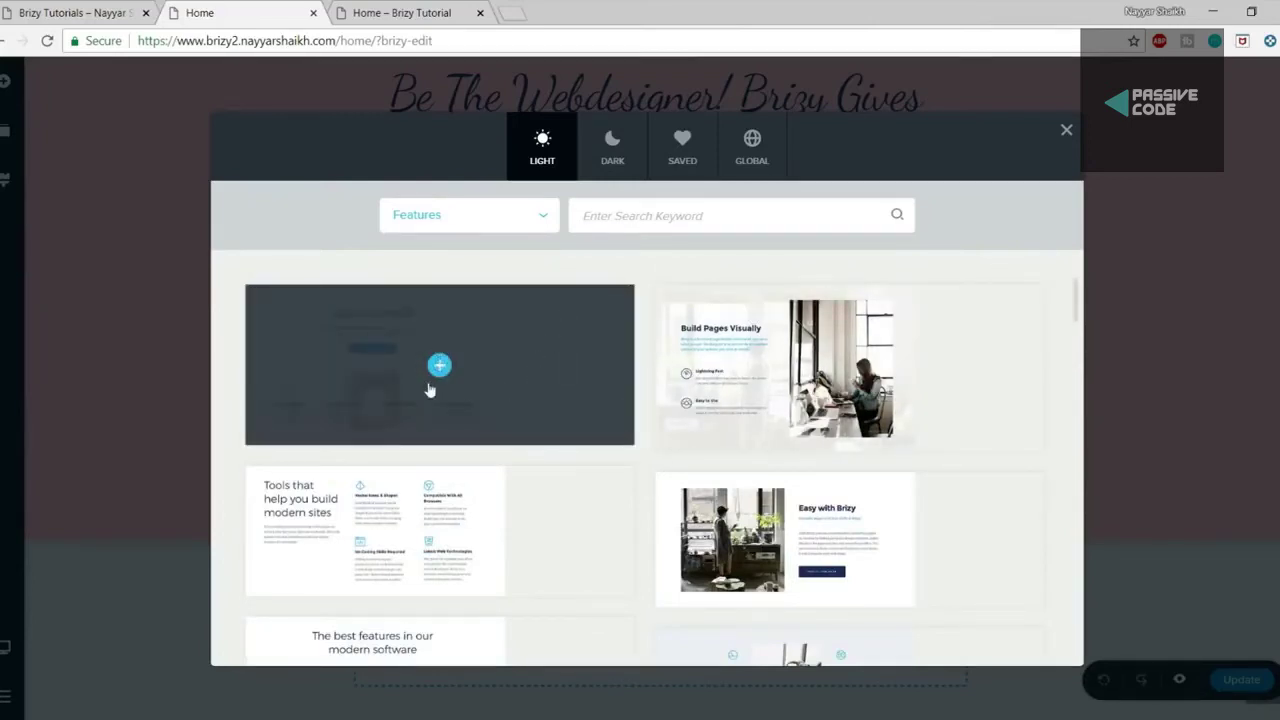
left_click(440, 367)
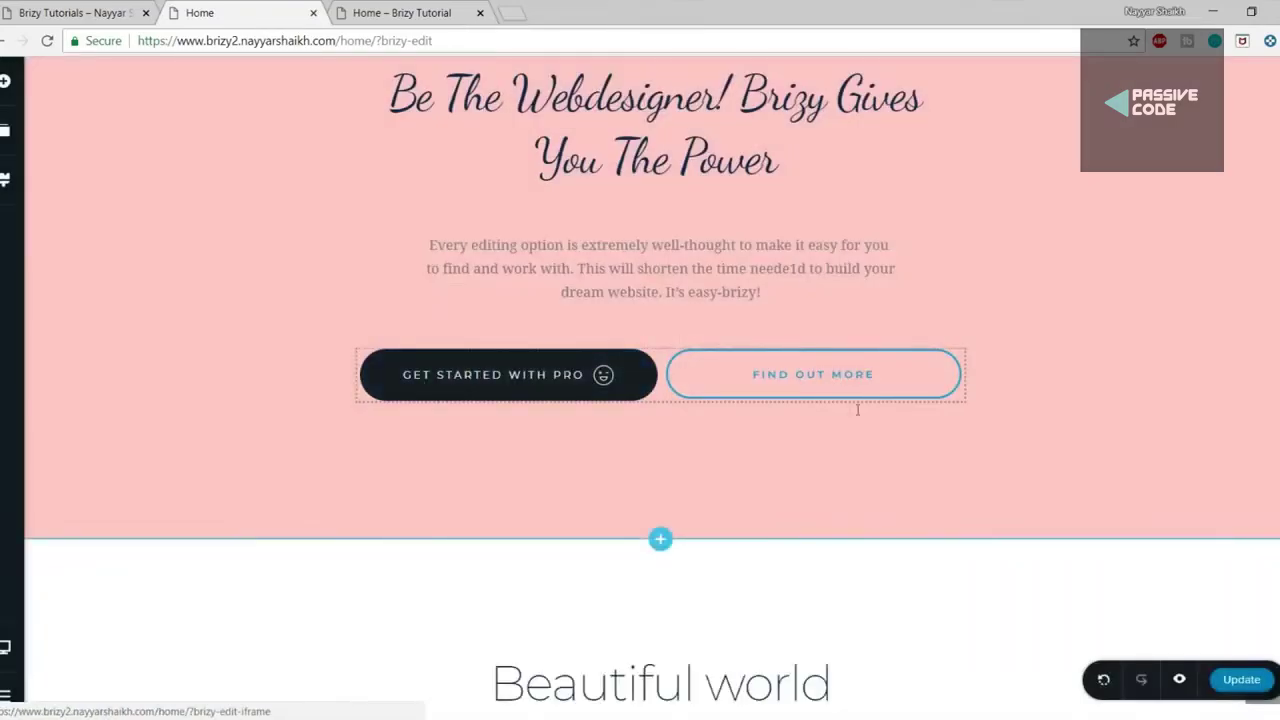
- Delete the More About Us button, its empty container and the subtitle paragraph
scroll(785, 544, "down", 3)
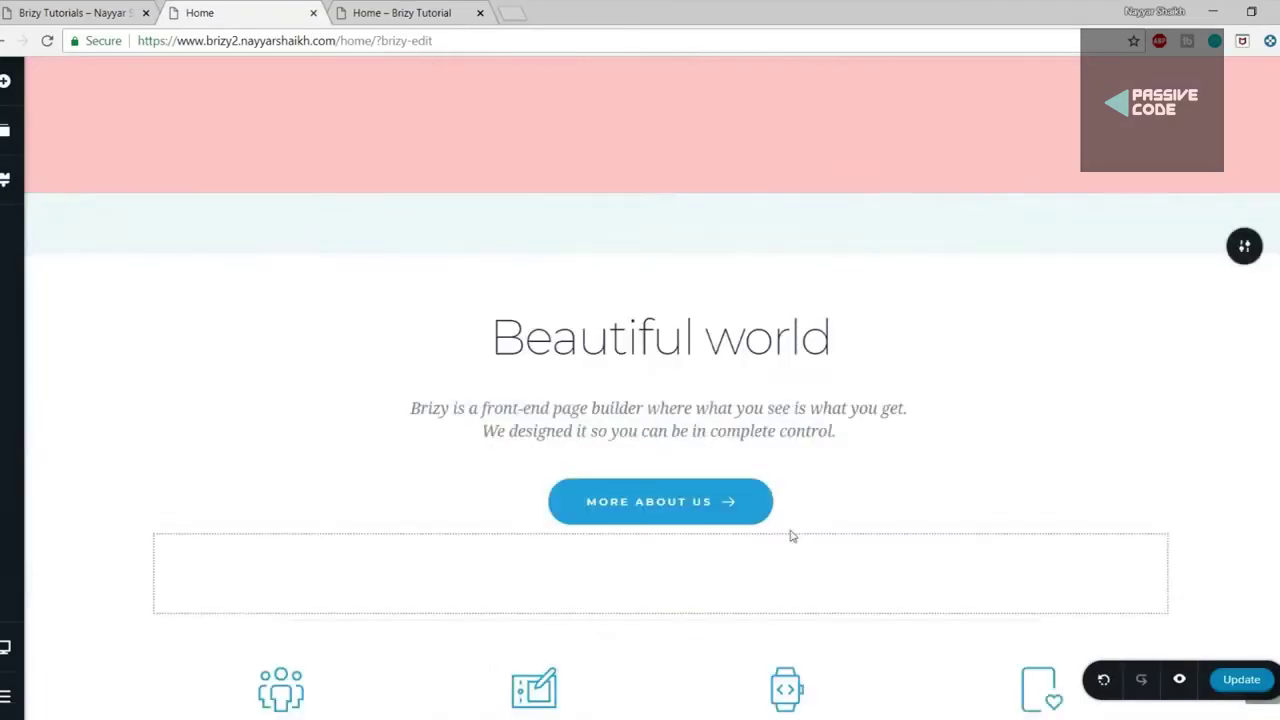
scroll(863, 449, "down", 2)
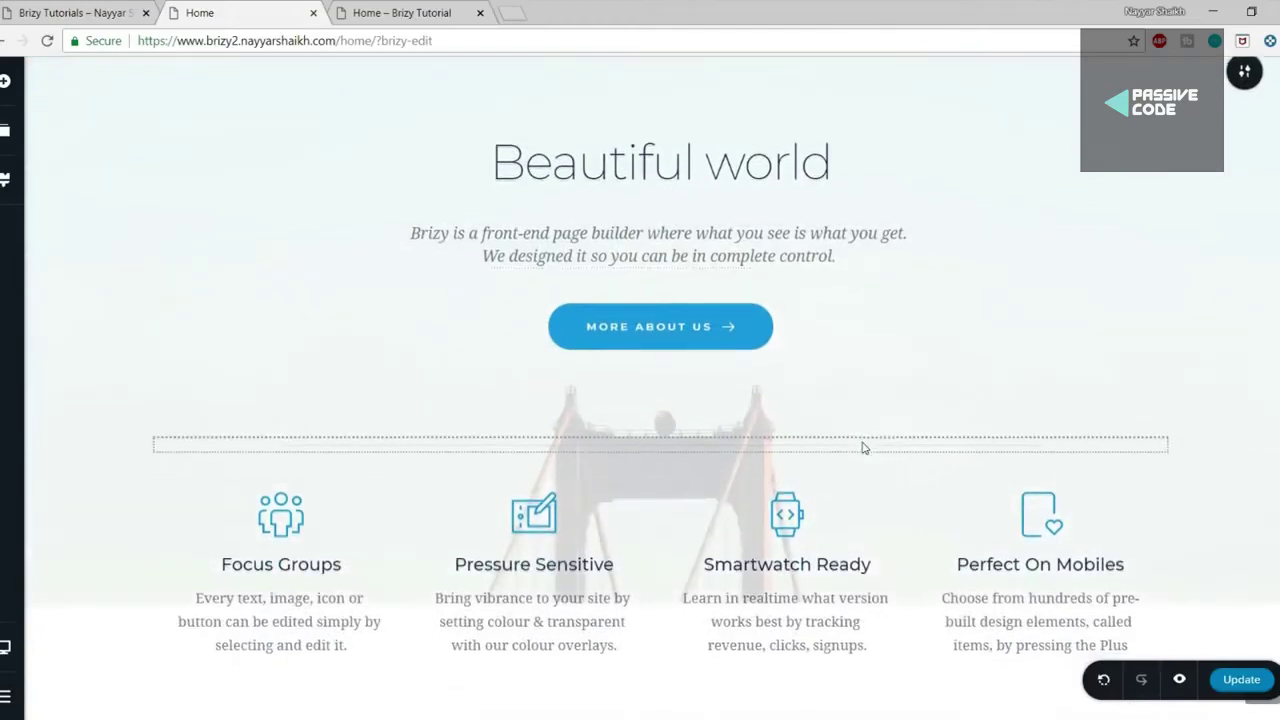
scroll(863, 446, "down", 1)
scroll(913, 438, "up", 1)
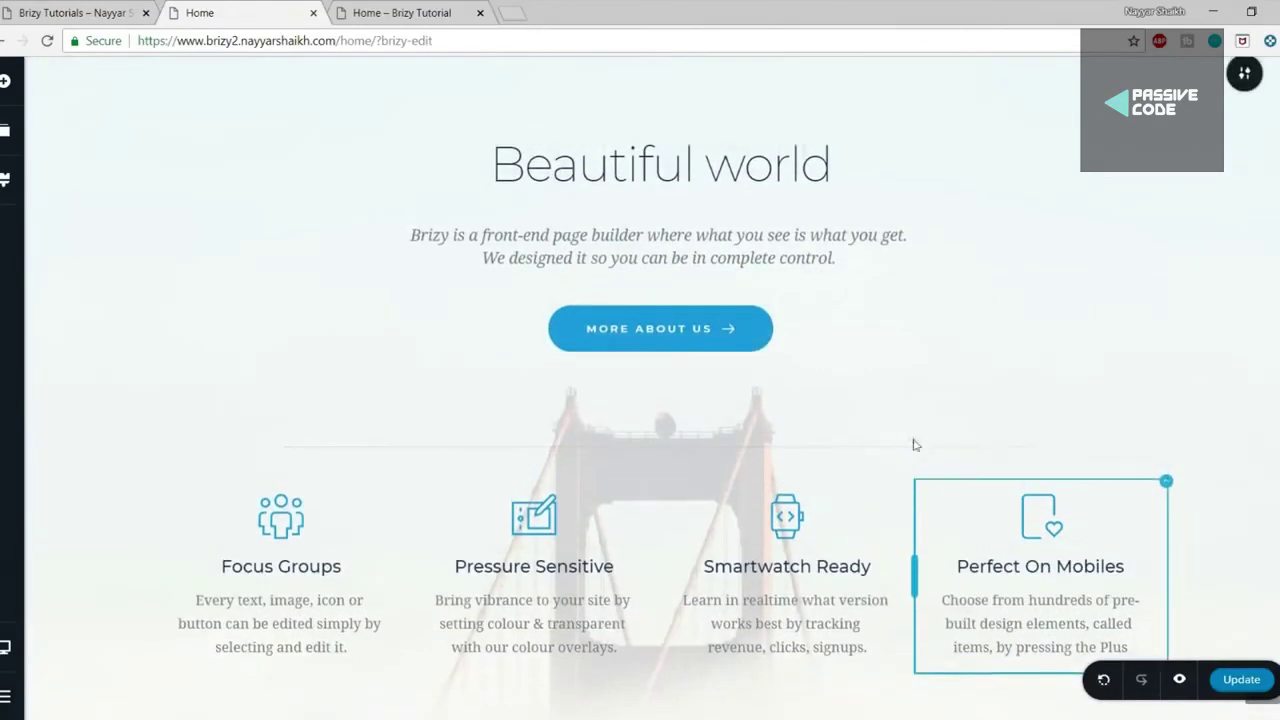
left_click(722, 336)
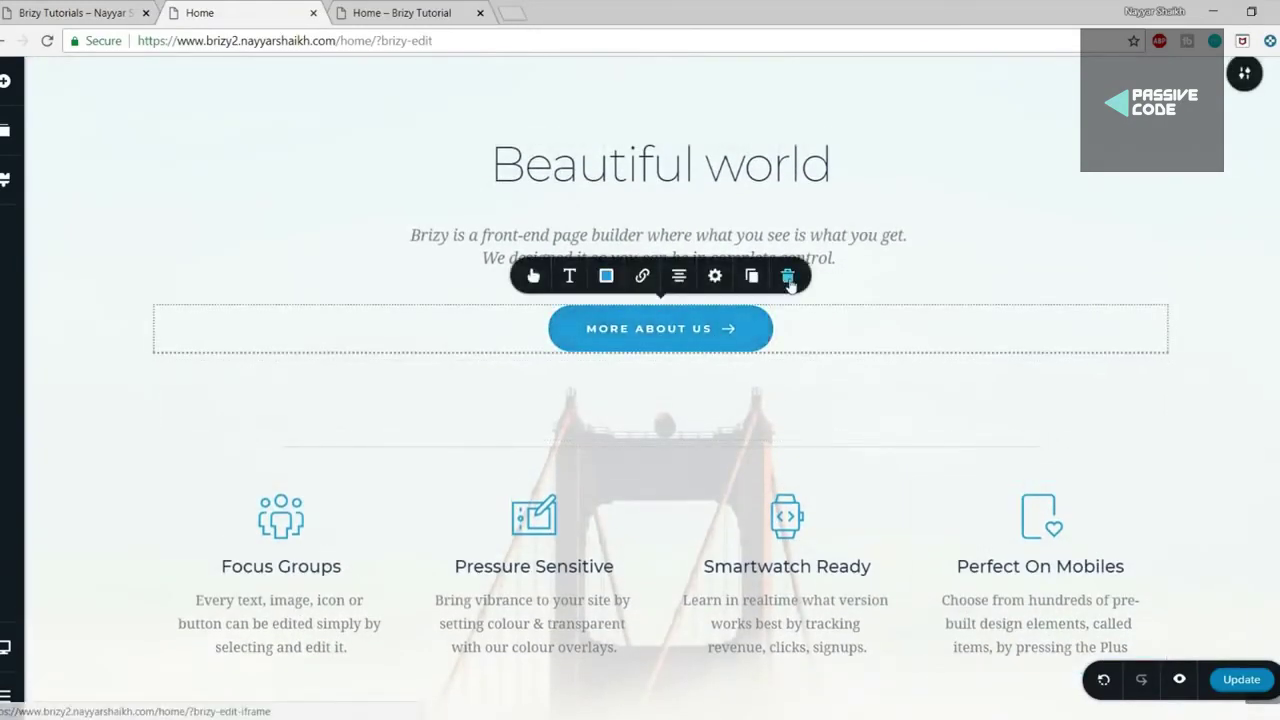
left_click(787, 277)
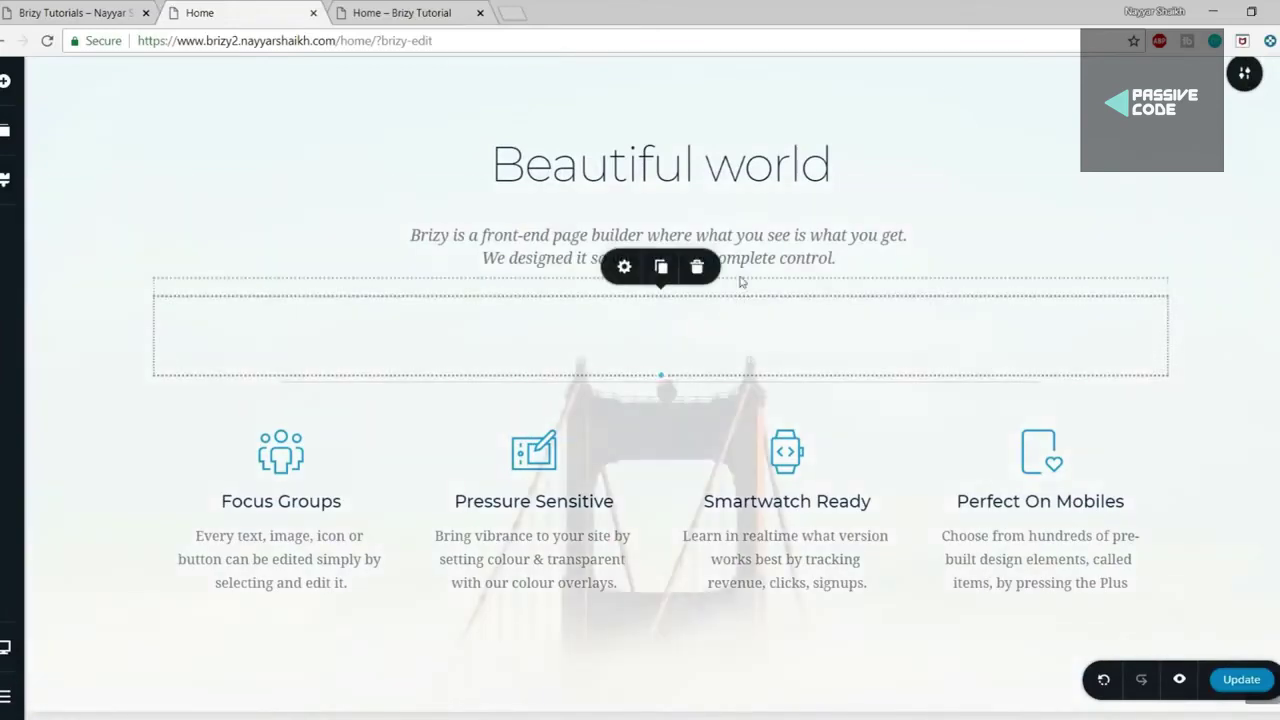
left_click(697, 266)
left_click(684, 268)
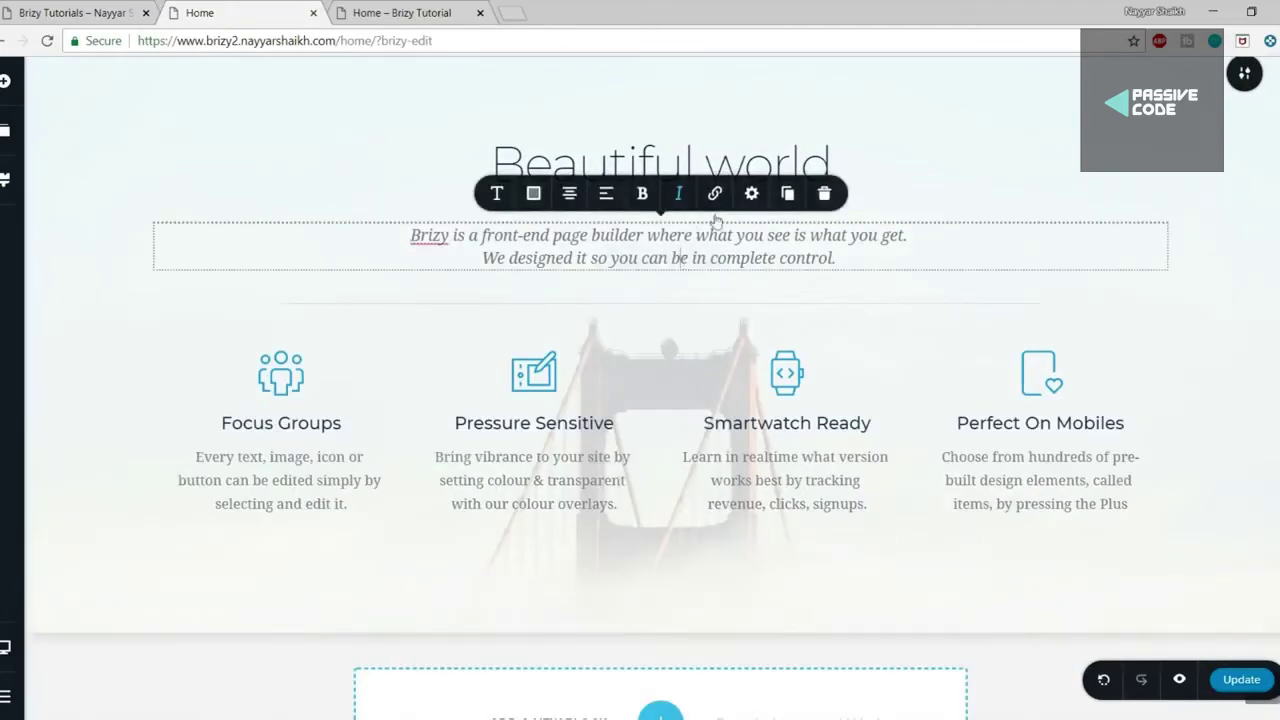
left_click(826, 191)
scroll(909, 475, "up", 4)
scroll(908, 478, "down", 2)
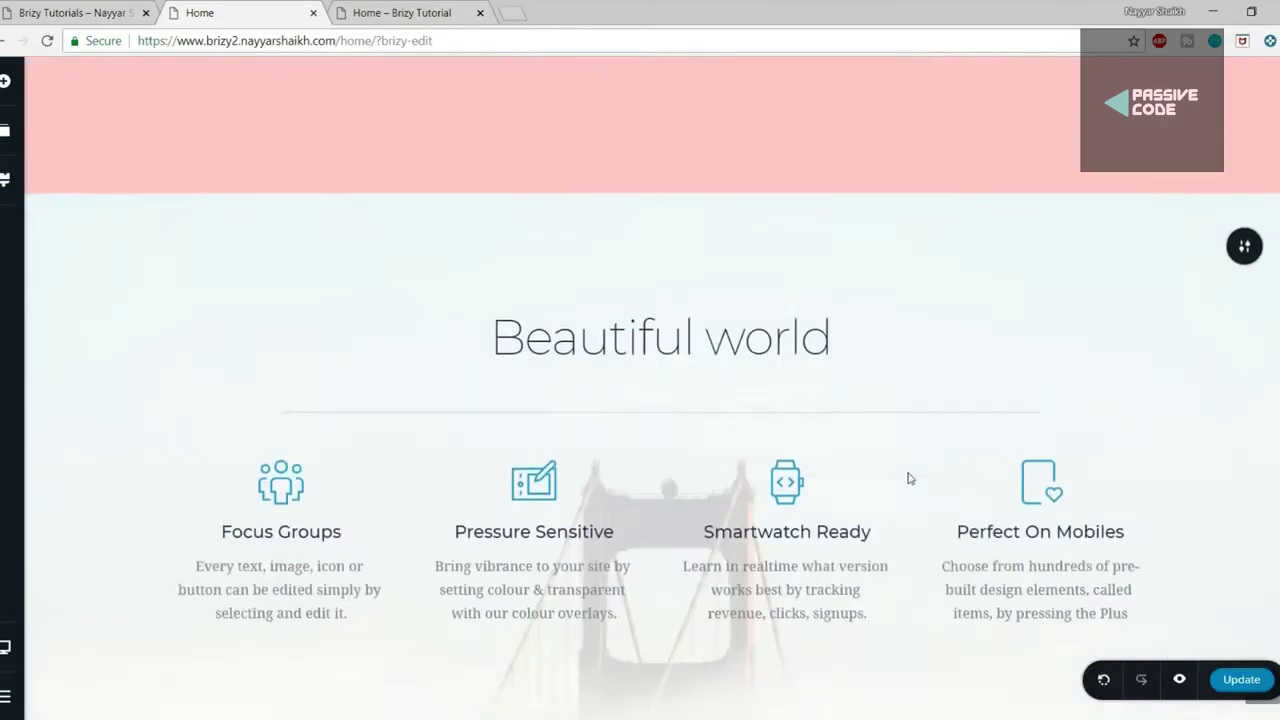
- Rename the 'Beautiful world' heading to 'Our Services'
left_click(635, 335)
triple_click(679, 341)
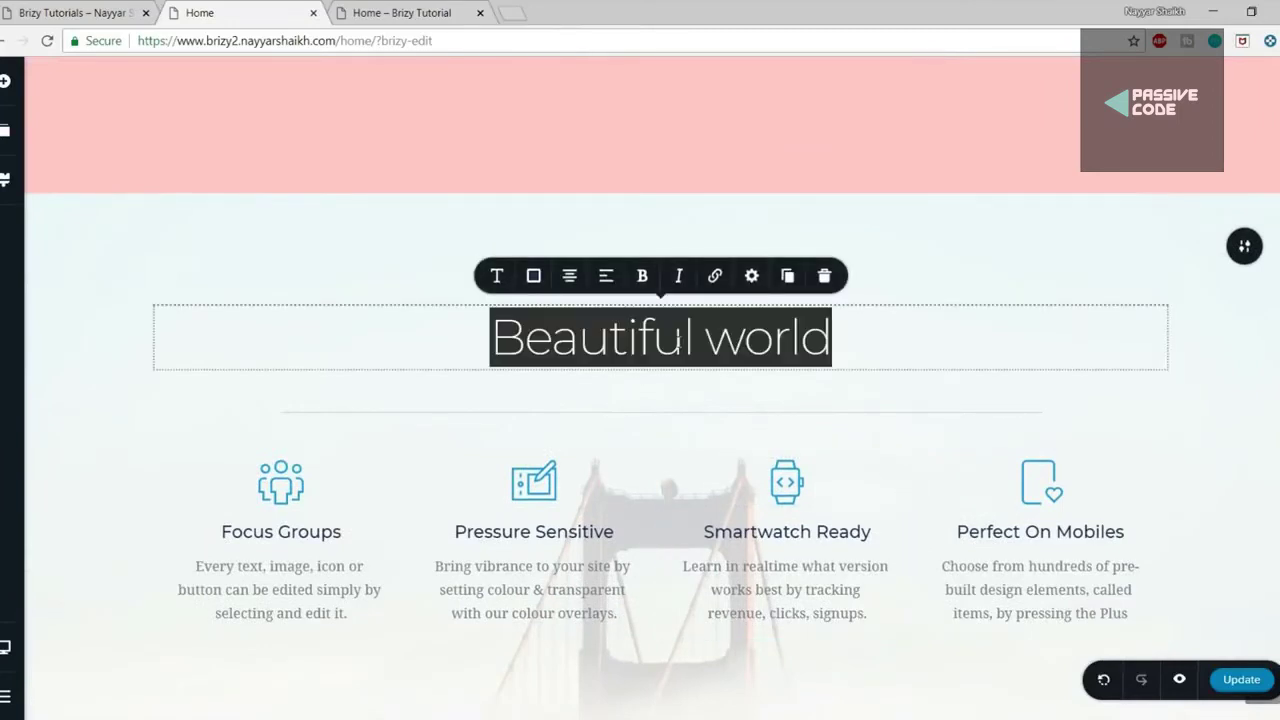
key("BackSpace")
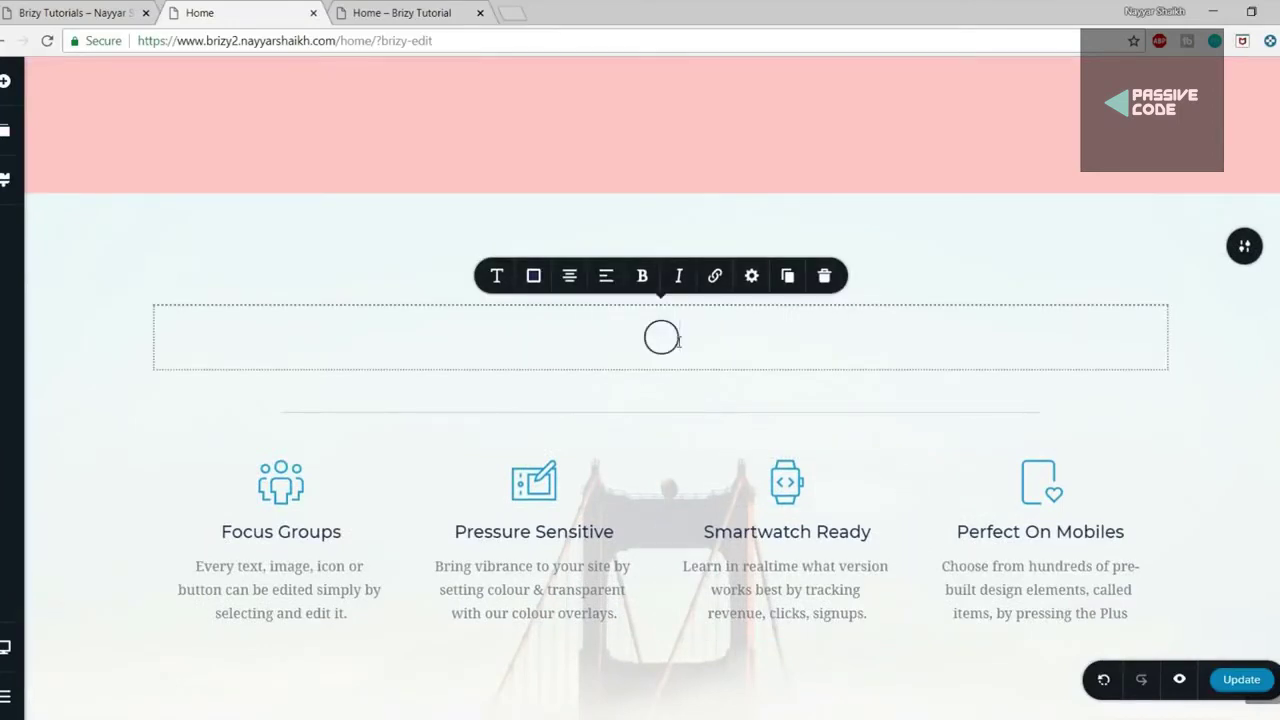
type("Our Servi")
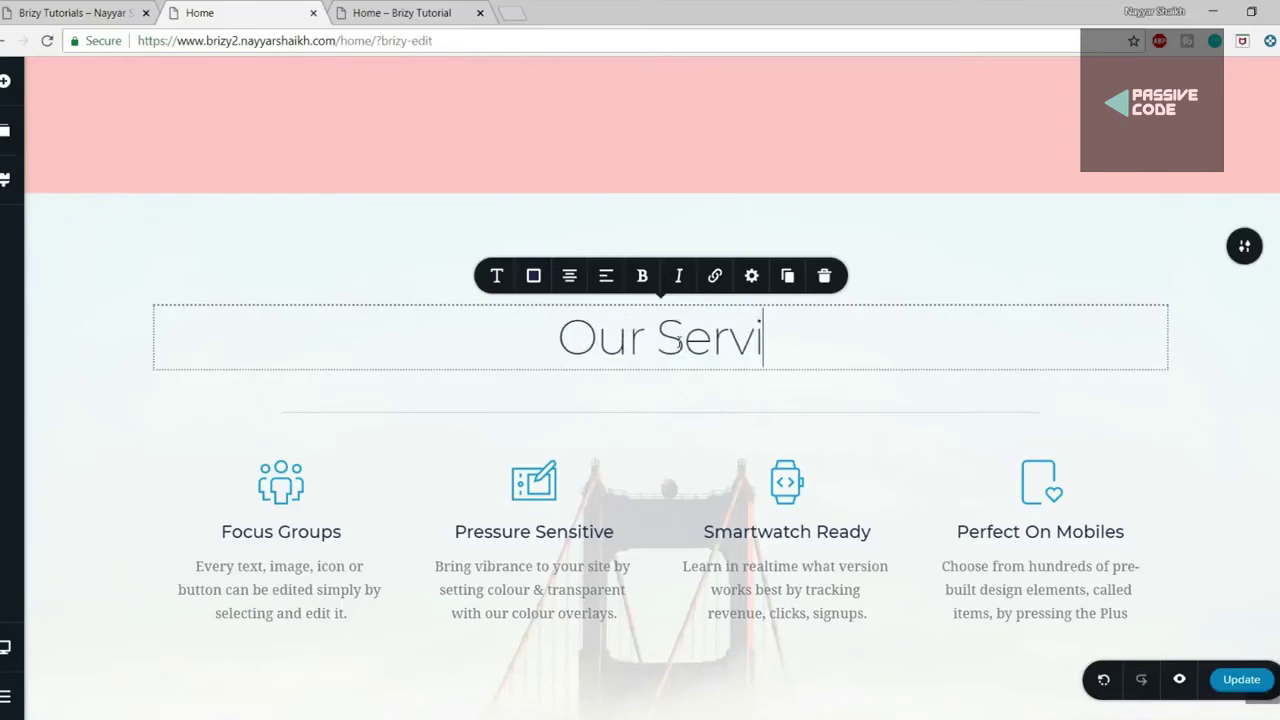
type("ces")
left_click(1046, 266)
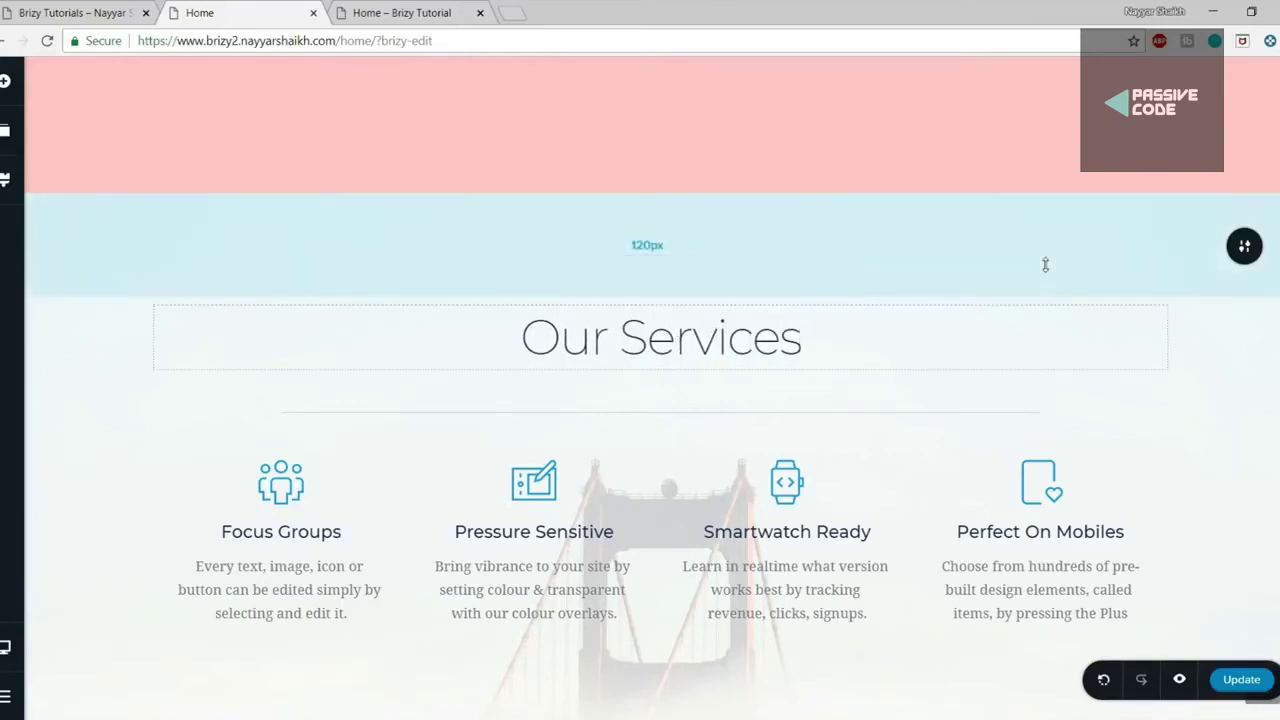
scroll(986, 420, "up", 5)
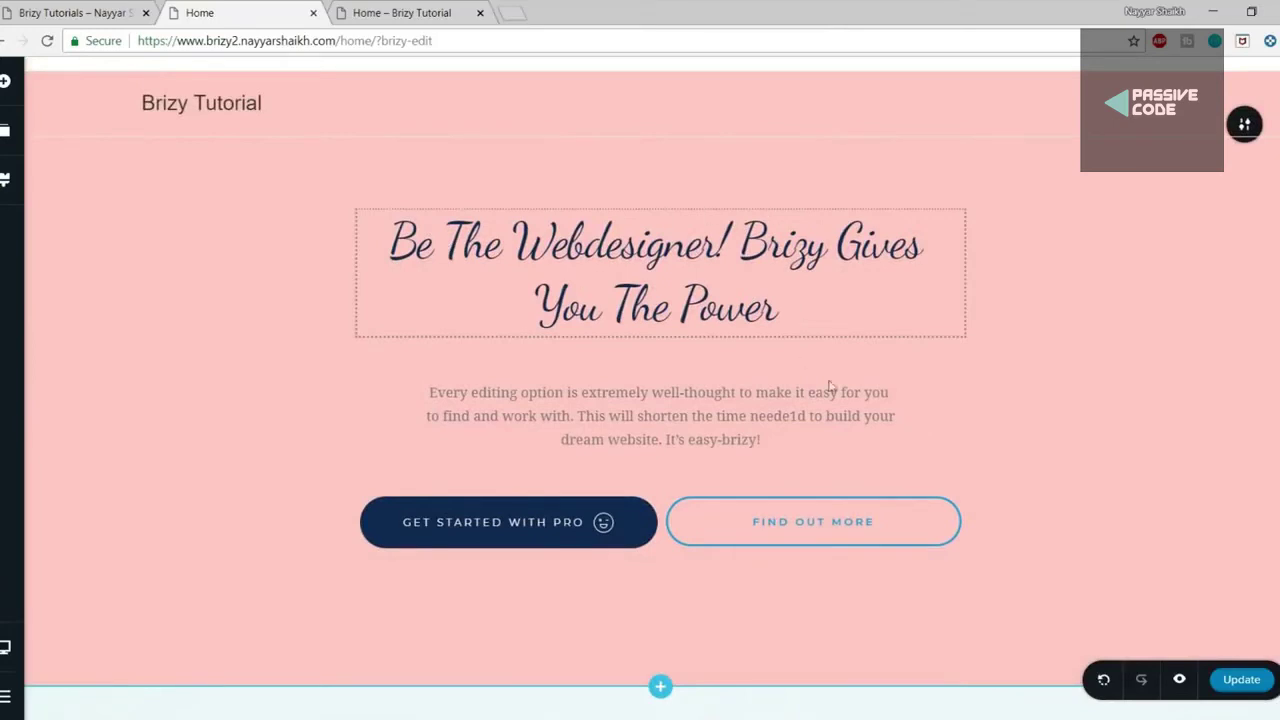
scroll(832, 388, "down", 4)
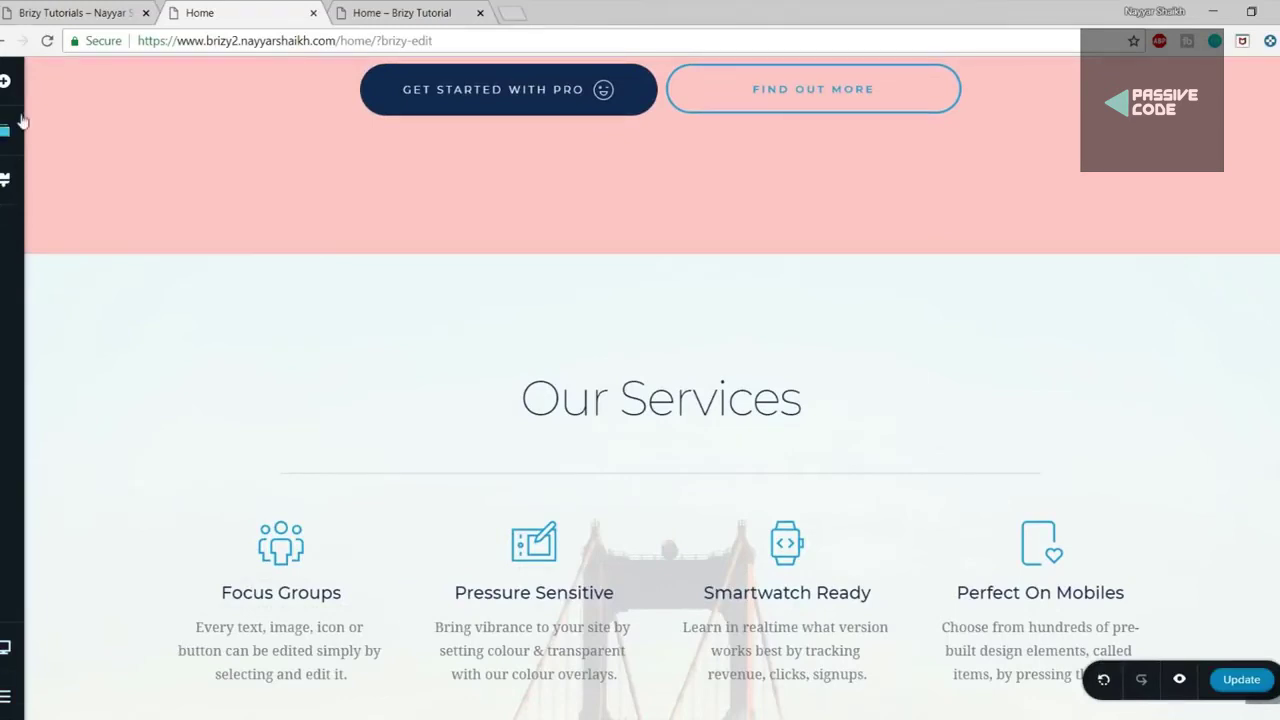
- Set the global Heading 1 style to Dancing Script Bold, then close the styling sidebar
left_click(4, 190)
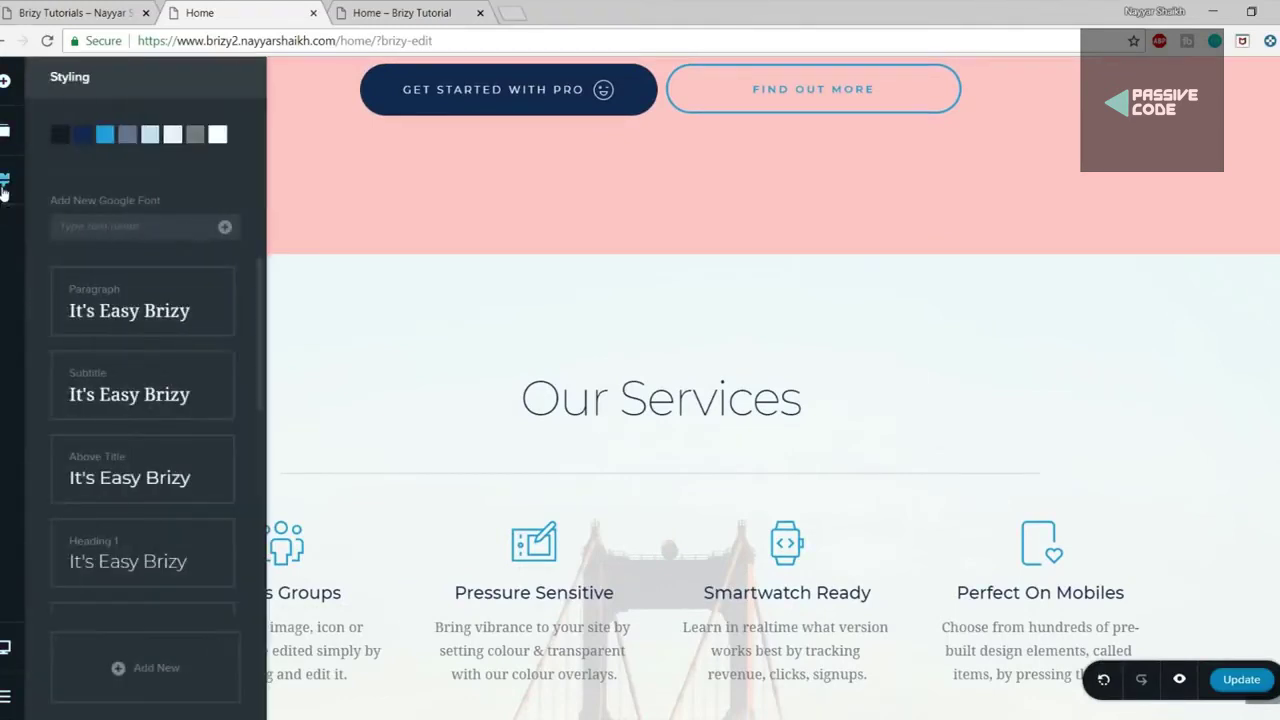
scroll(200, 400, "down", 2)
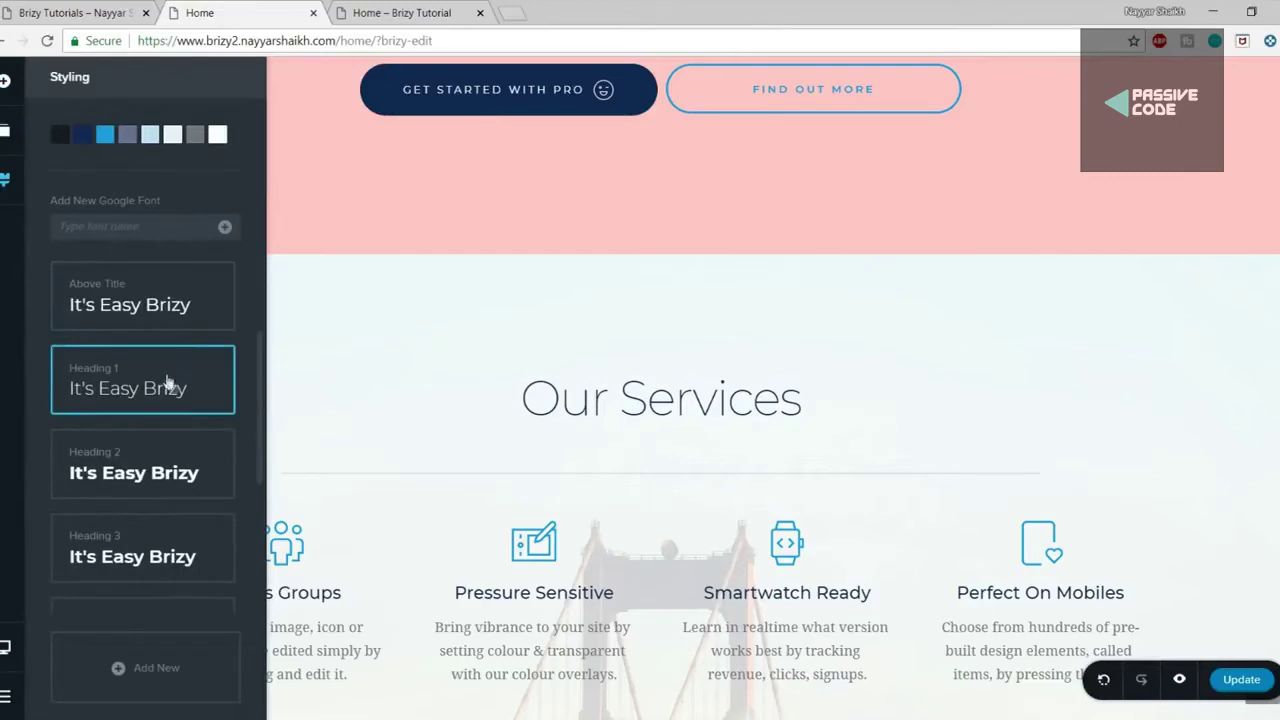
left_click(137, 400)
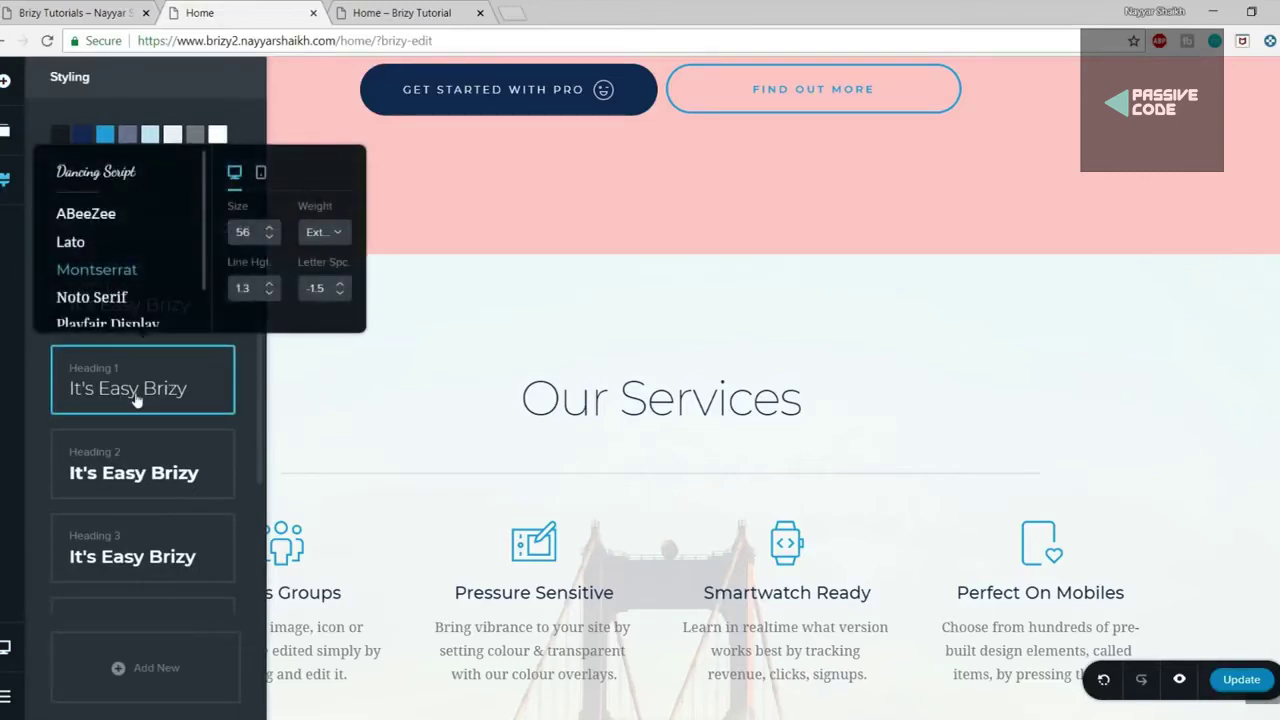
left_click(100, 173)
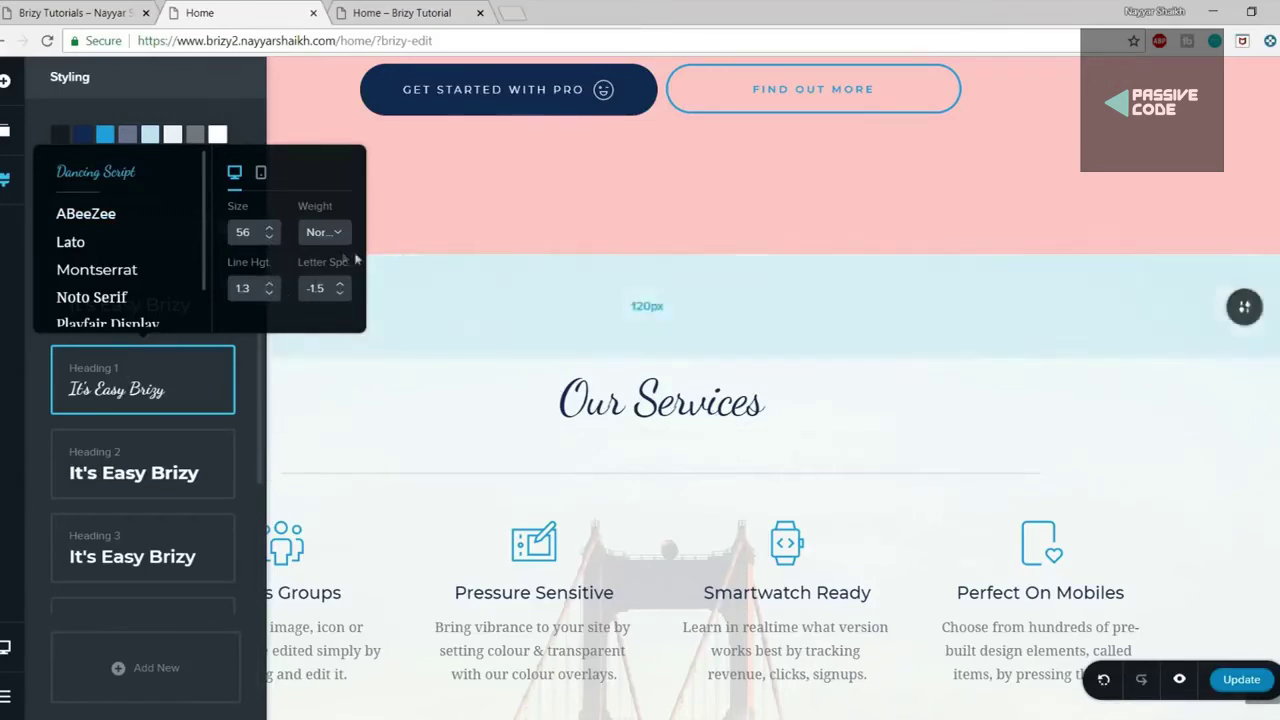
left_click(316, 234)
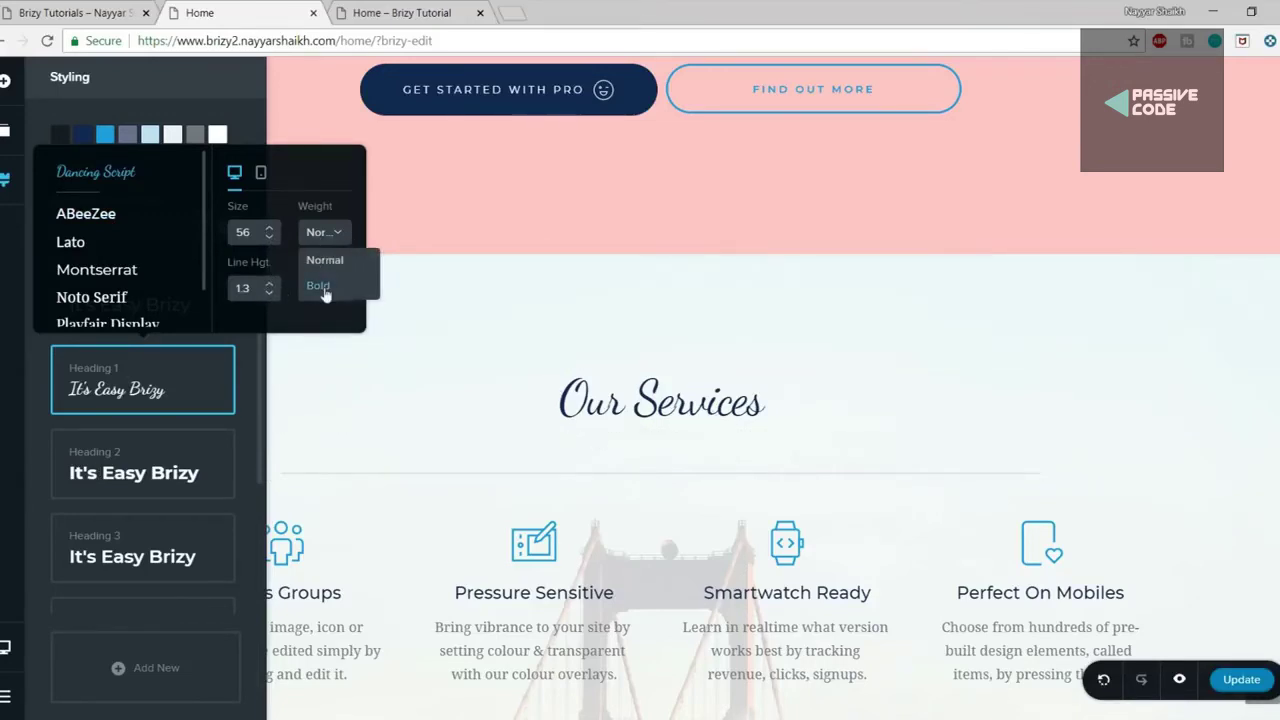
left_click(320, 286)
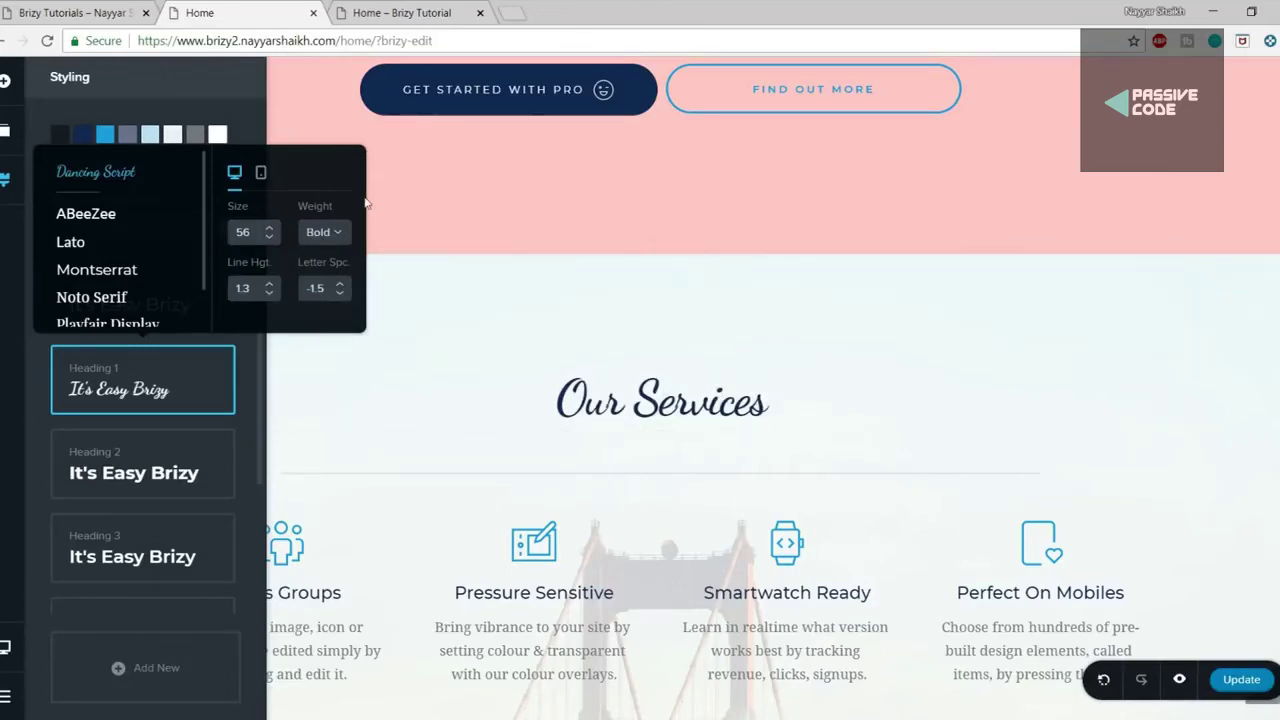
left_click(451, 371)
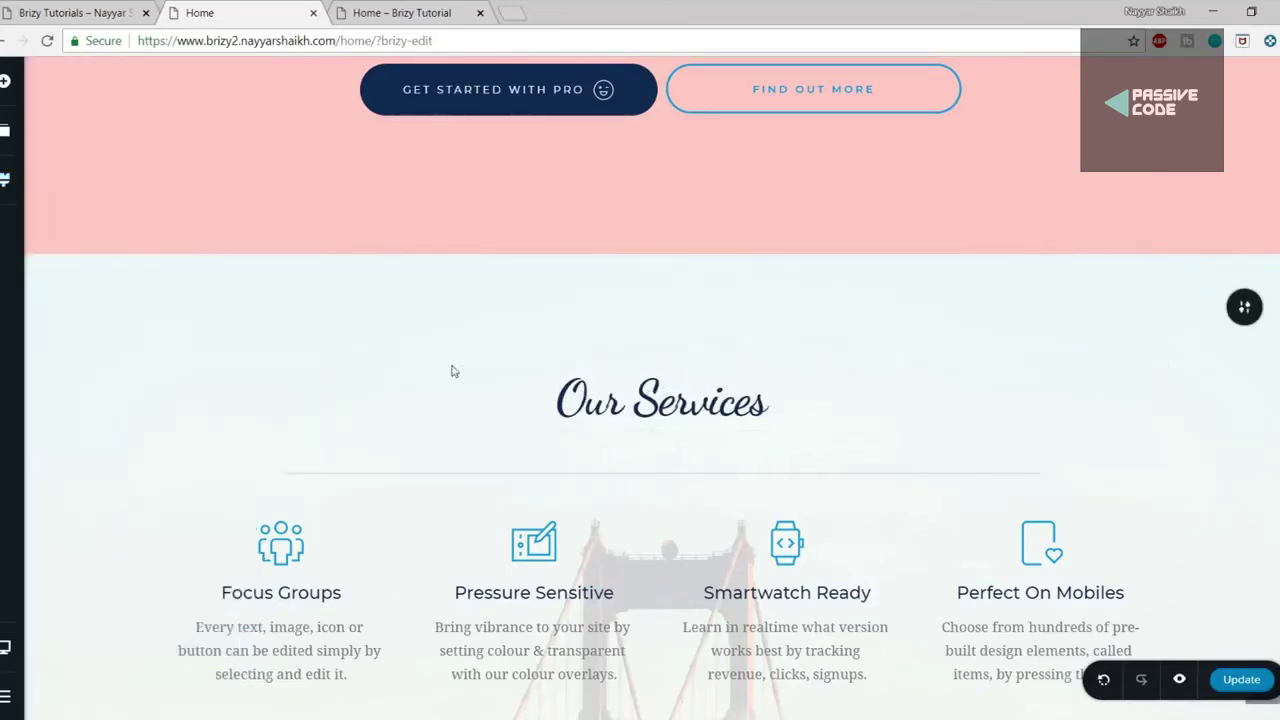
scroll(833, 483, "down", 2)
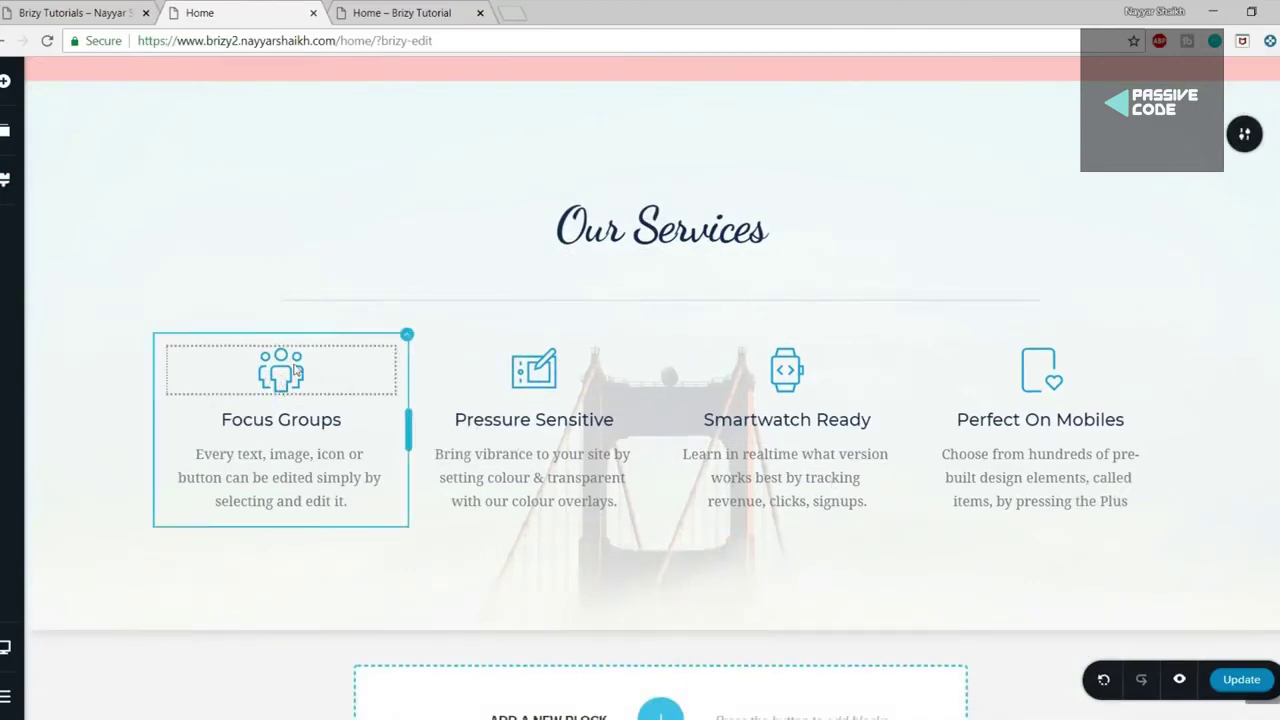
- Delete the Perfect On Mobiles column, leaving Focus Groups, Pressure Sensitive and Smartwatch Ready
left_click(295, 370)
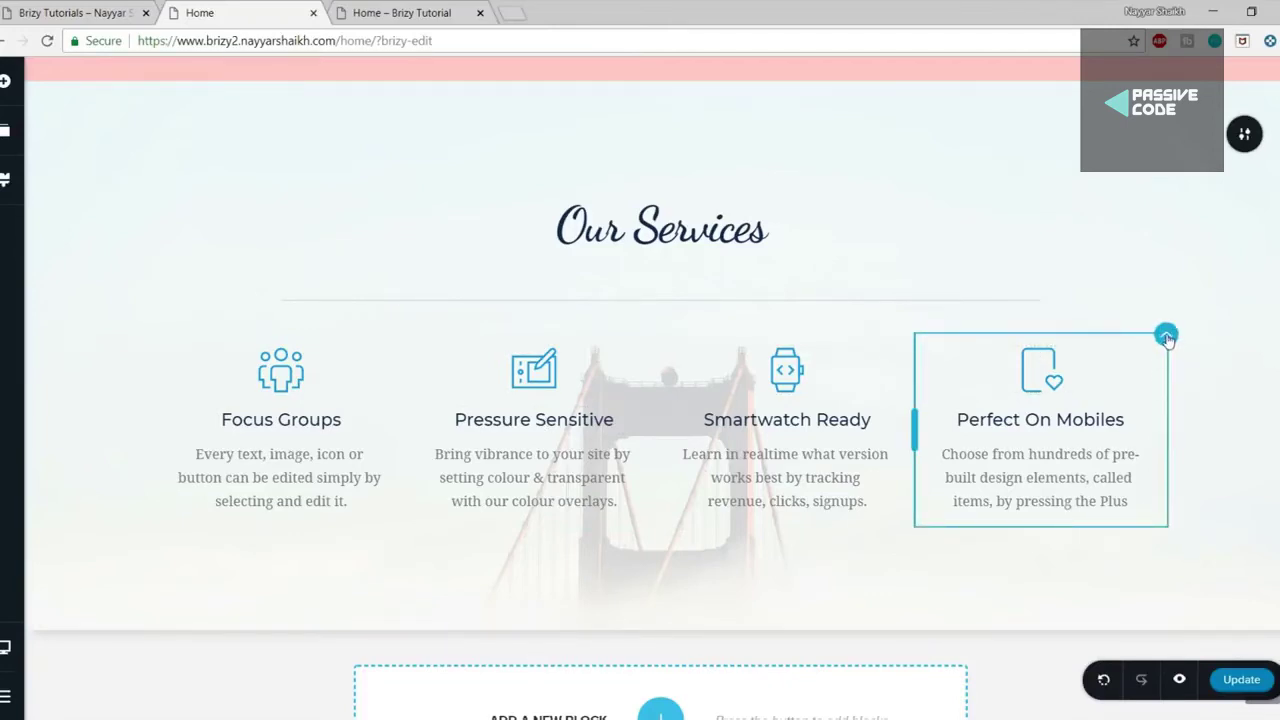
left_click(1166, 337)
left_click(1266, 303)
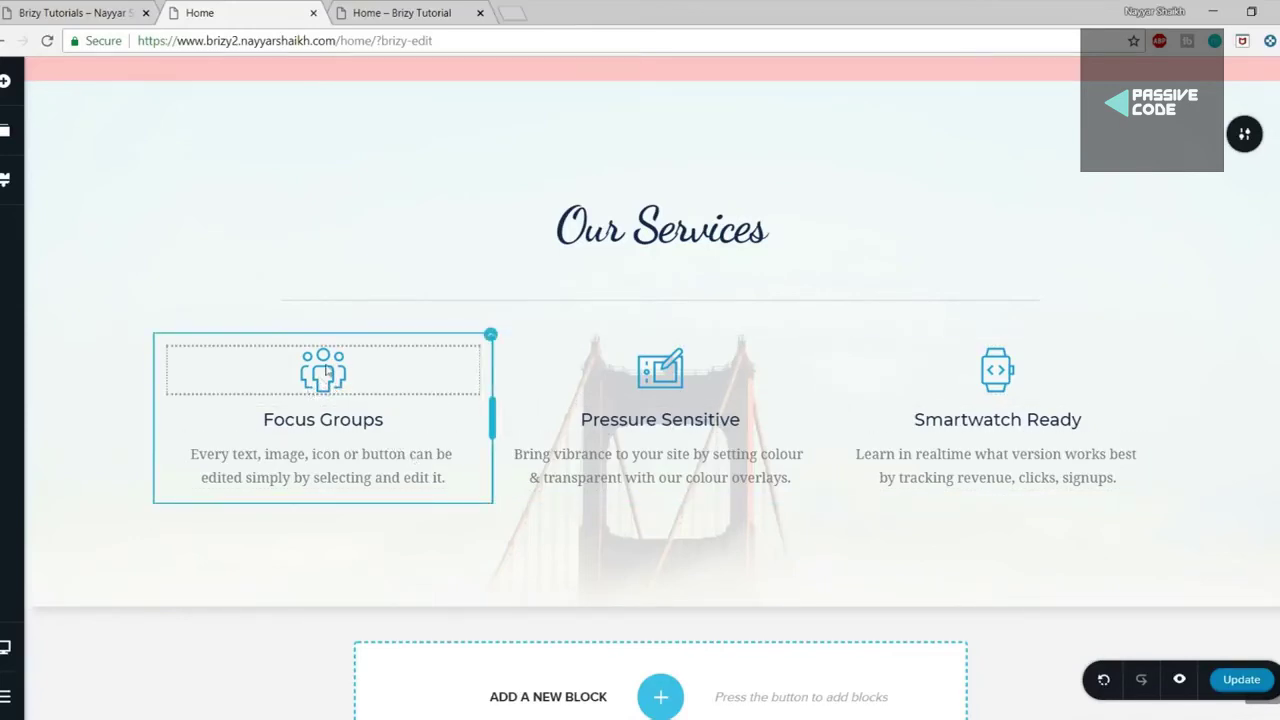
- Swap the Focus Groups people icon for the outline butterfly icon from the icon picker
left_click(328, 373)
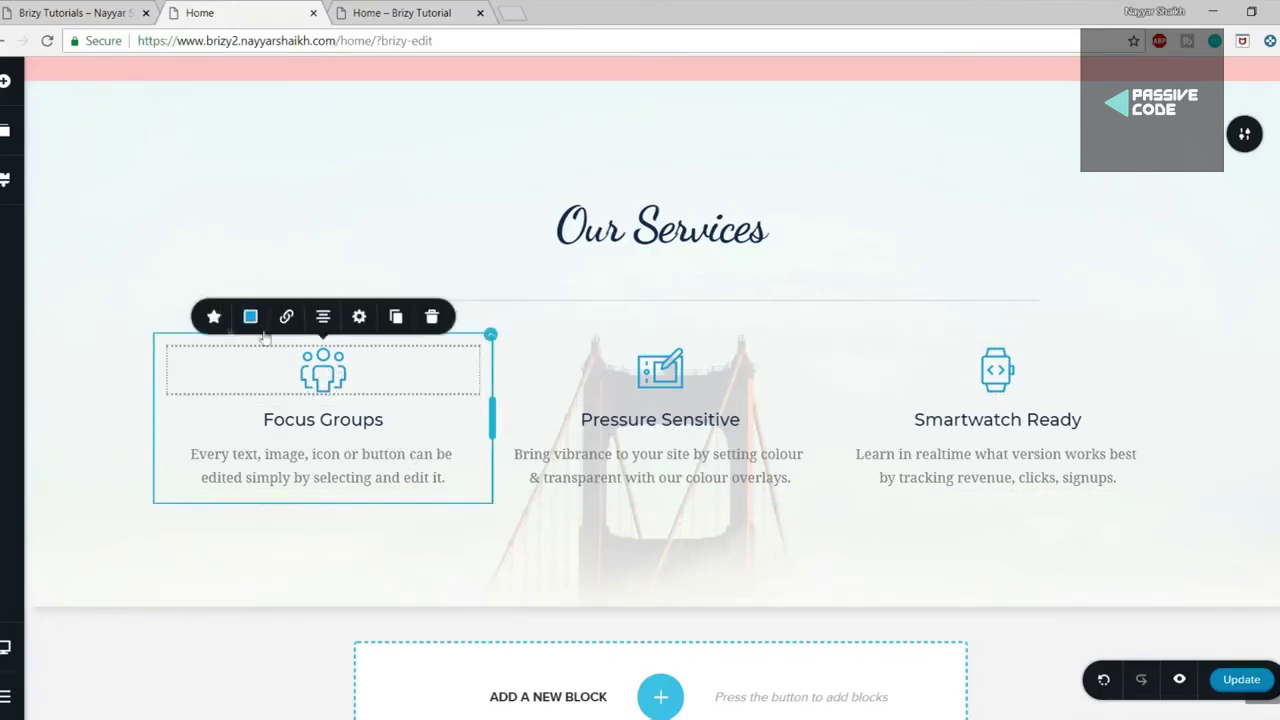
left_click(207, 323)
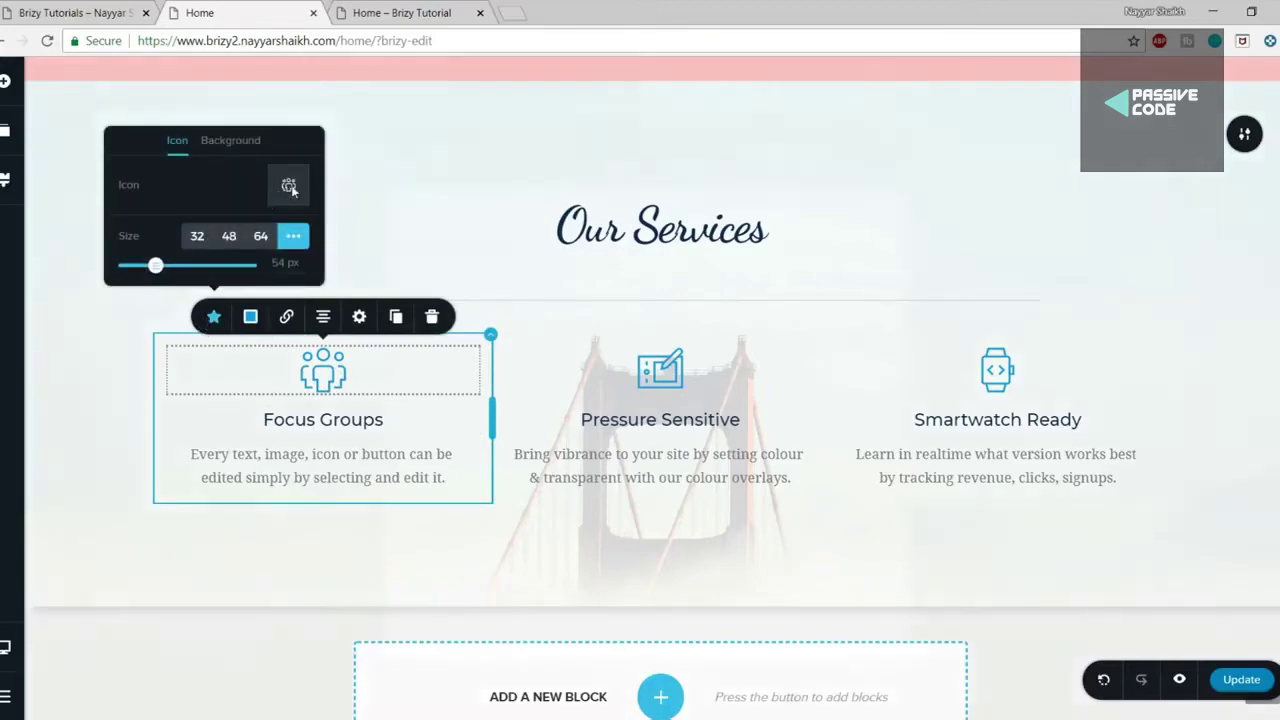
left_click(289, 187)
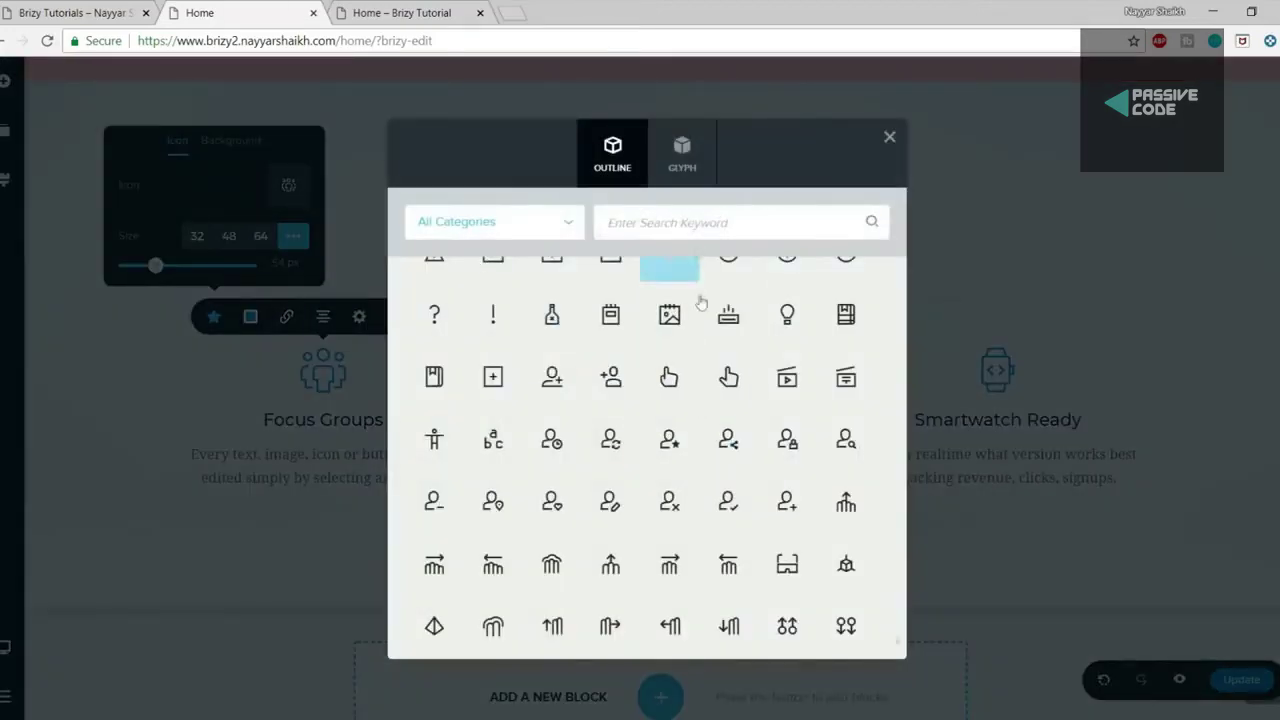
scroll(735, 540, "down", 15)
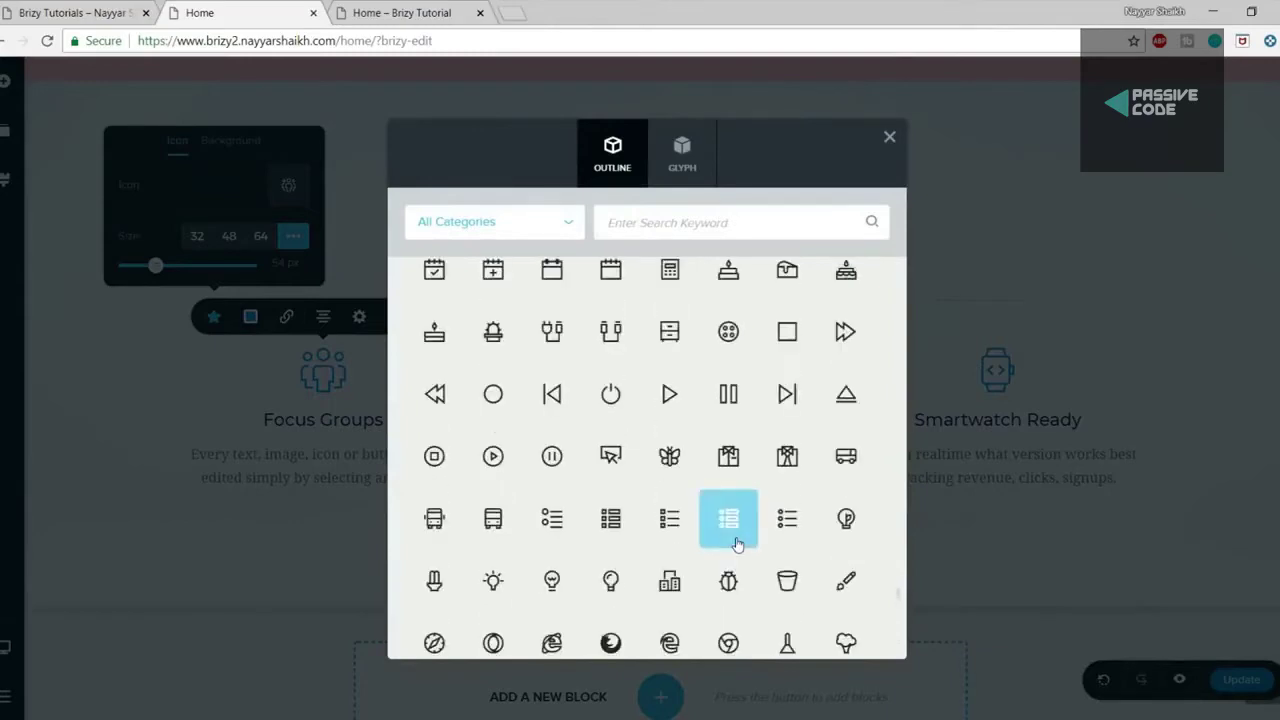
scroll(737, 543, "up", 10)
left_click(672, 174)
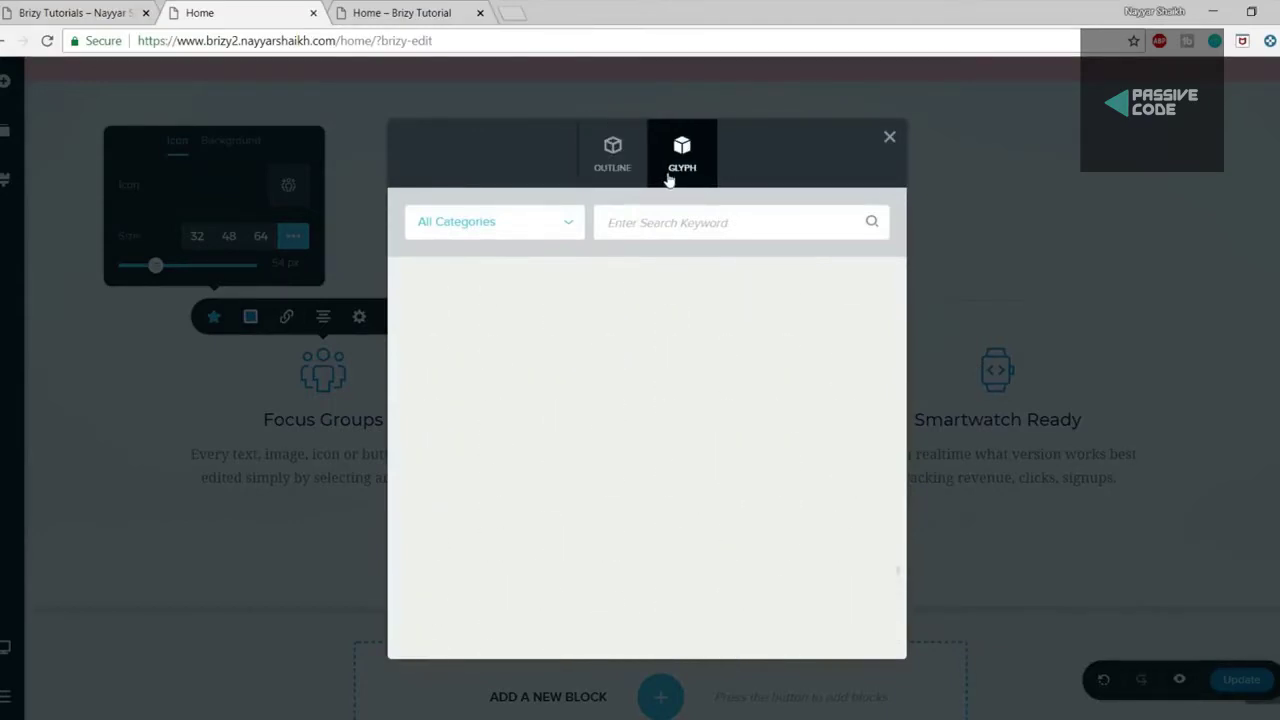
scroll(785, 455, "down", 6)
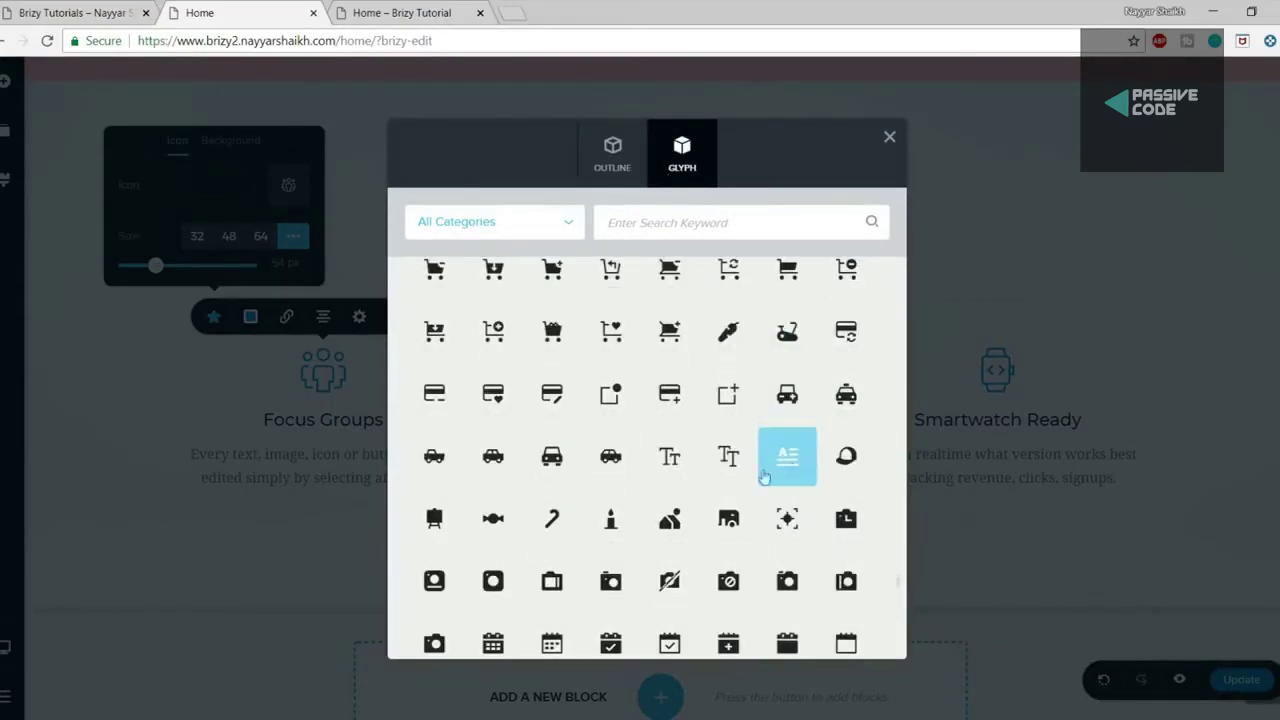
scroll(726, 420, "down", 4)
scroll(723, 455, "up", 4)
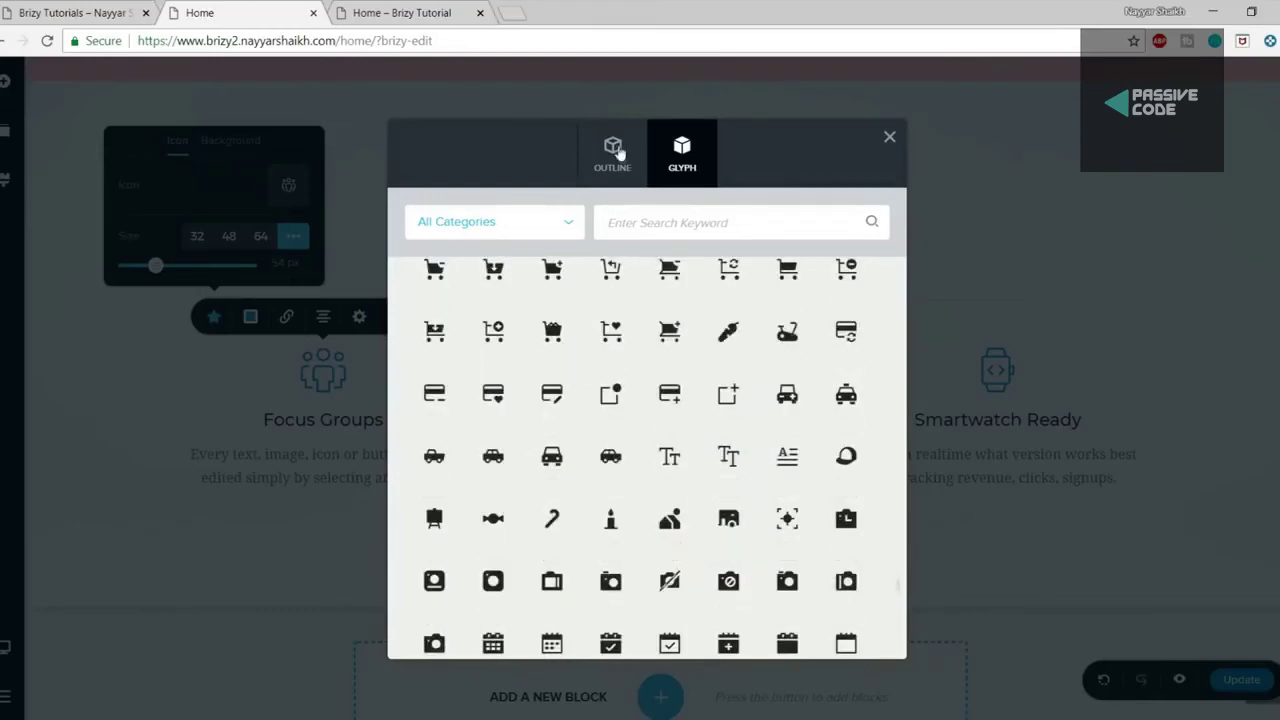
left_click(619, 150)
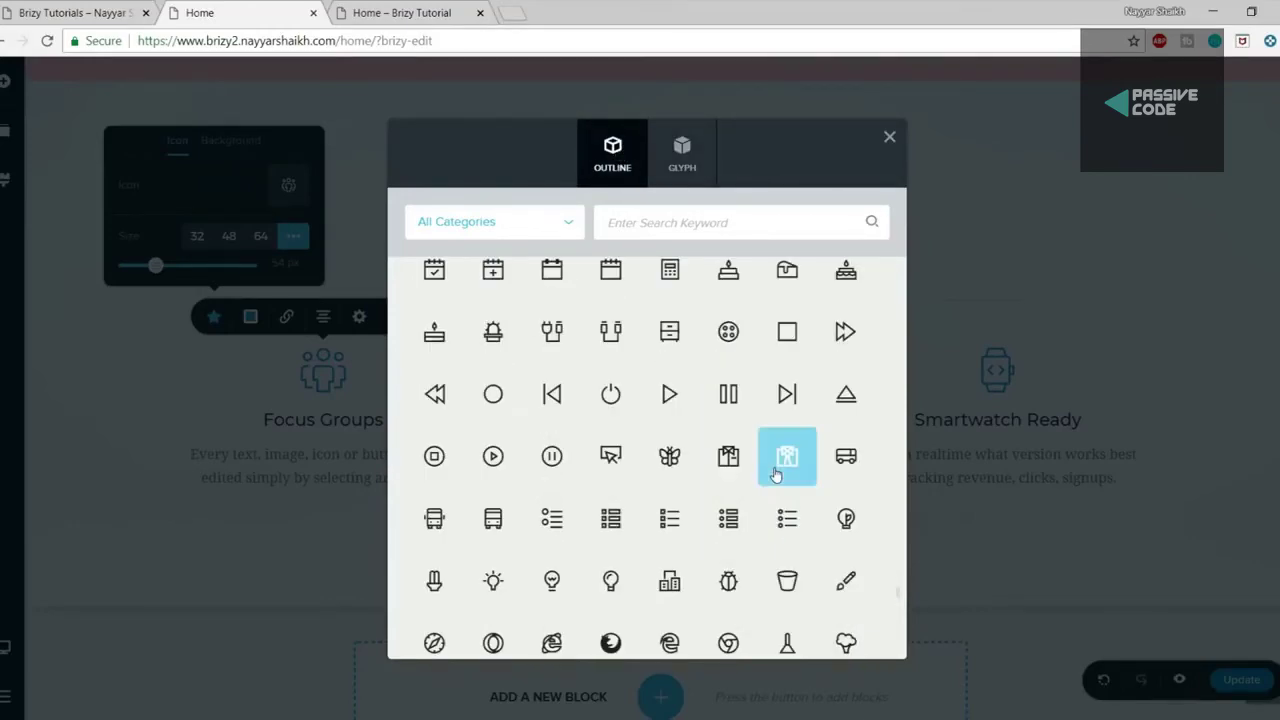
left_click(669, 457)
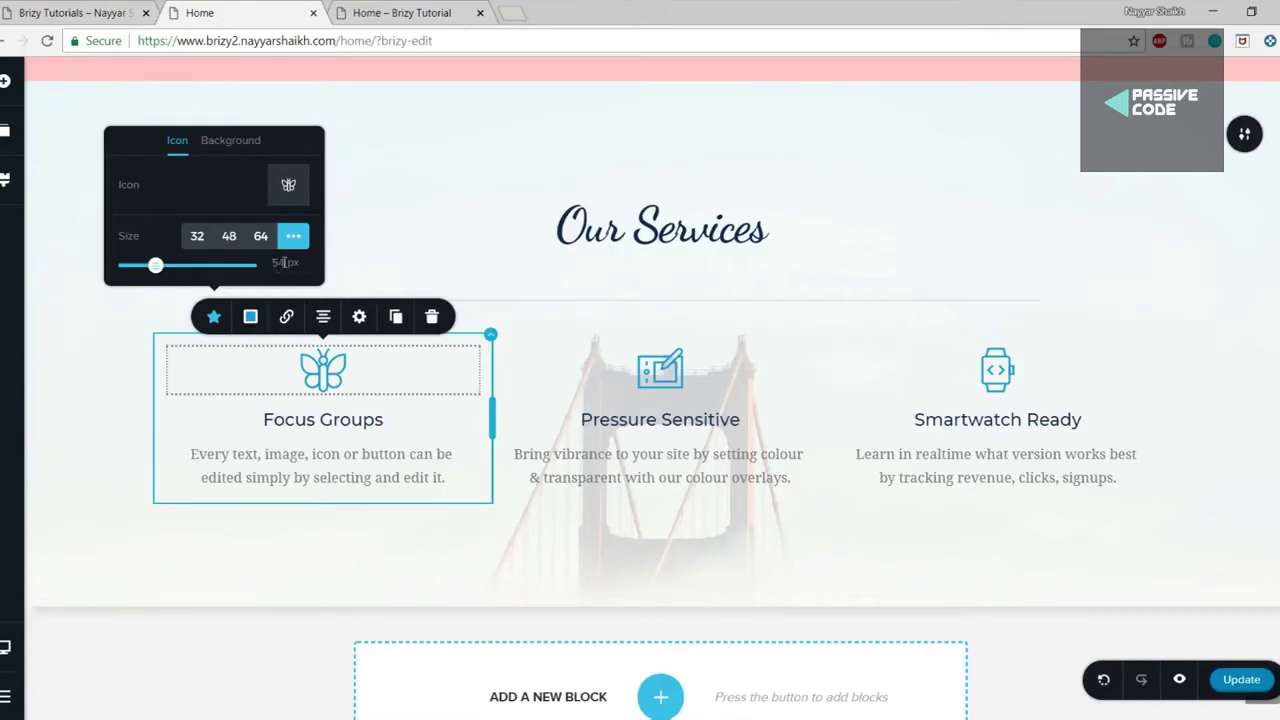
- Resize the Focus Groups butterfly icon to about 58 px after trying 64, 48 and 32
left_click(262, 244)
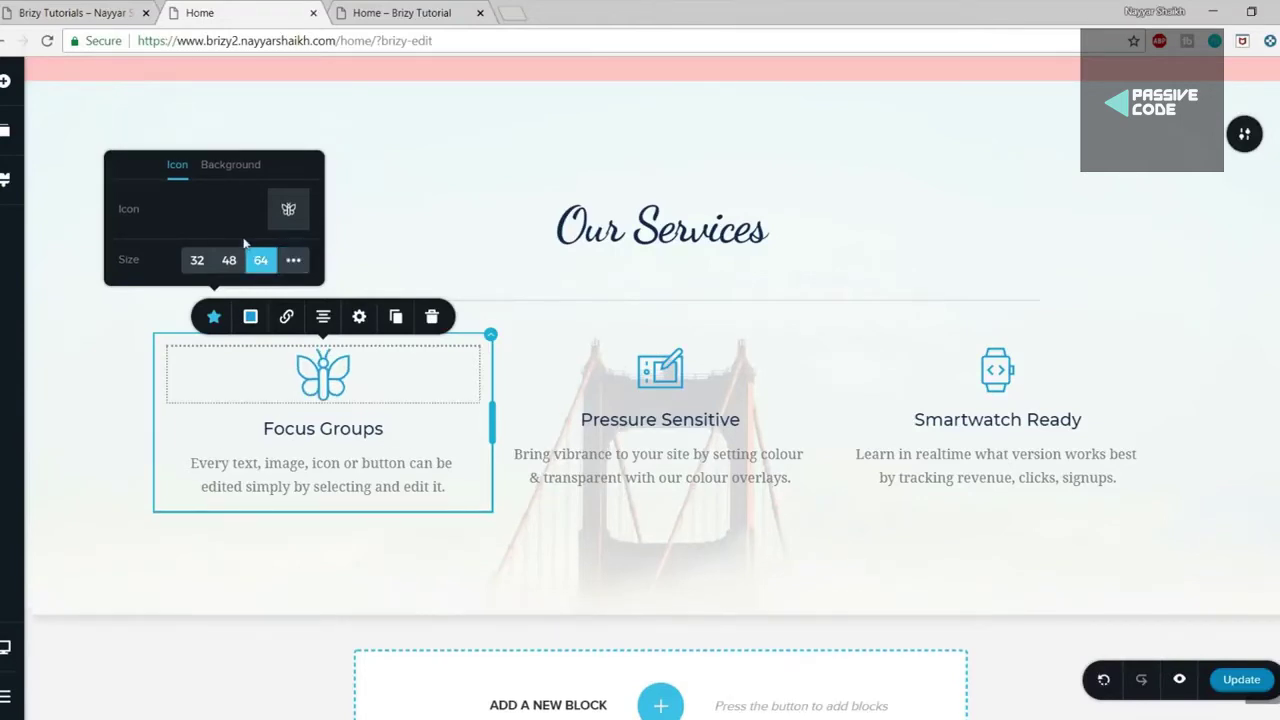
left_click(229, 262)
left_click(197, 260)
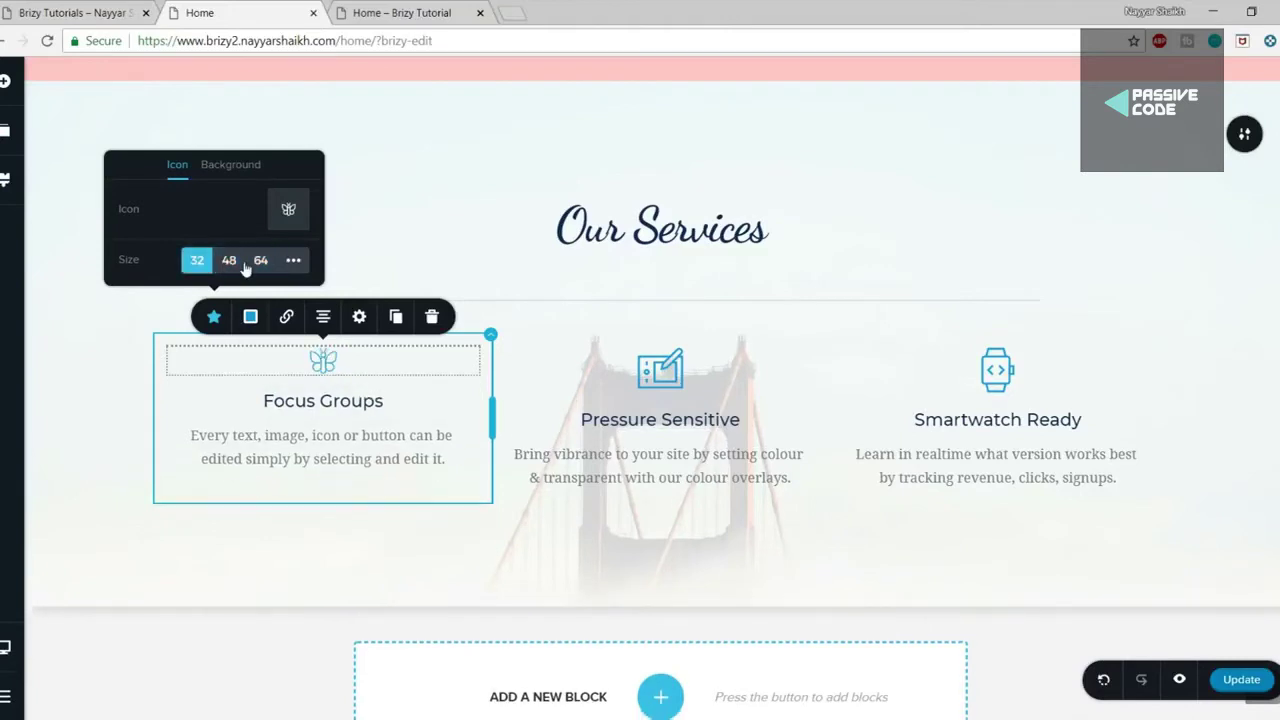
left_click(229, 262)
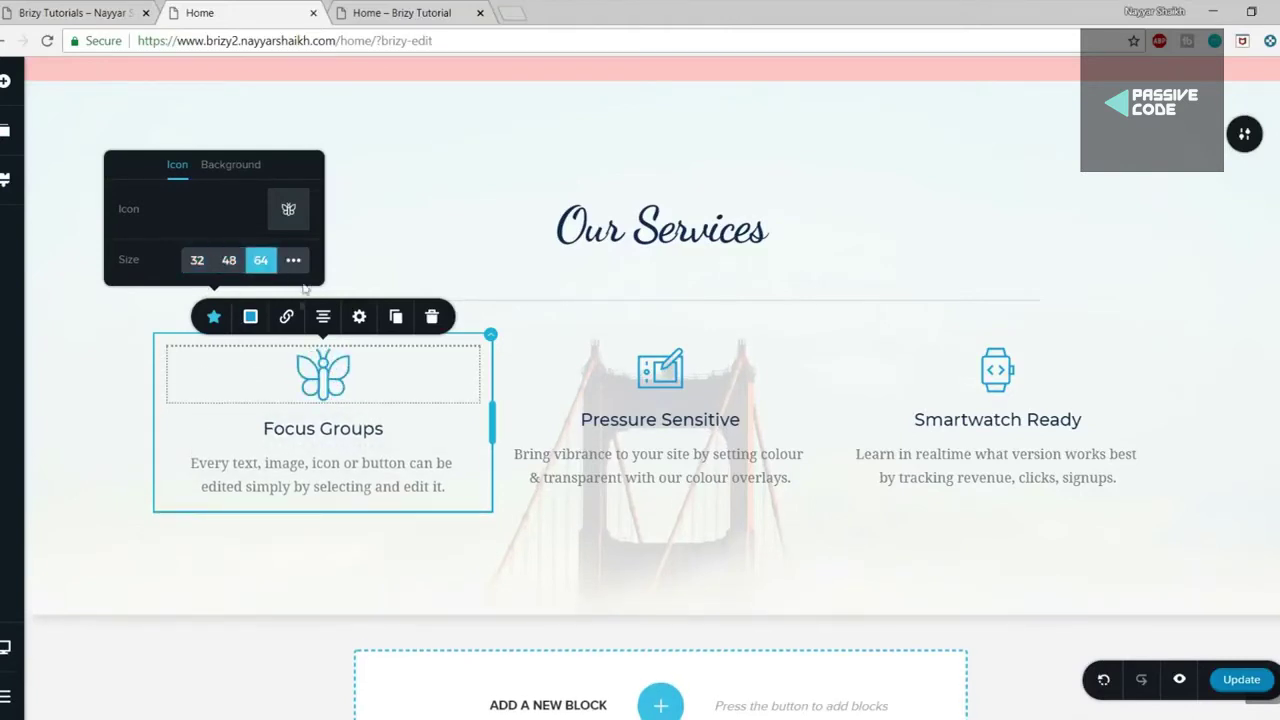
left_click(293, 260)
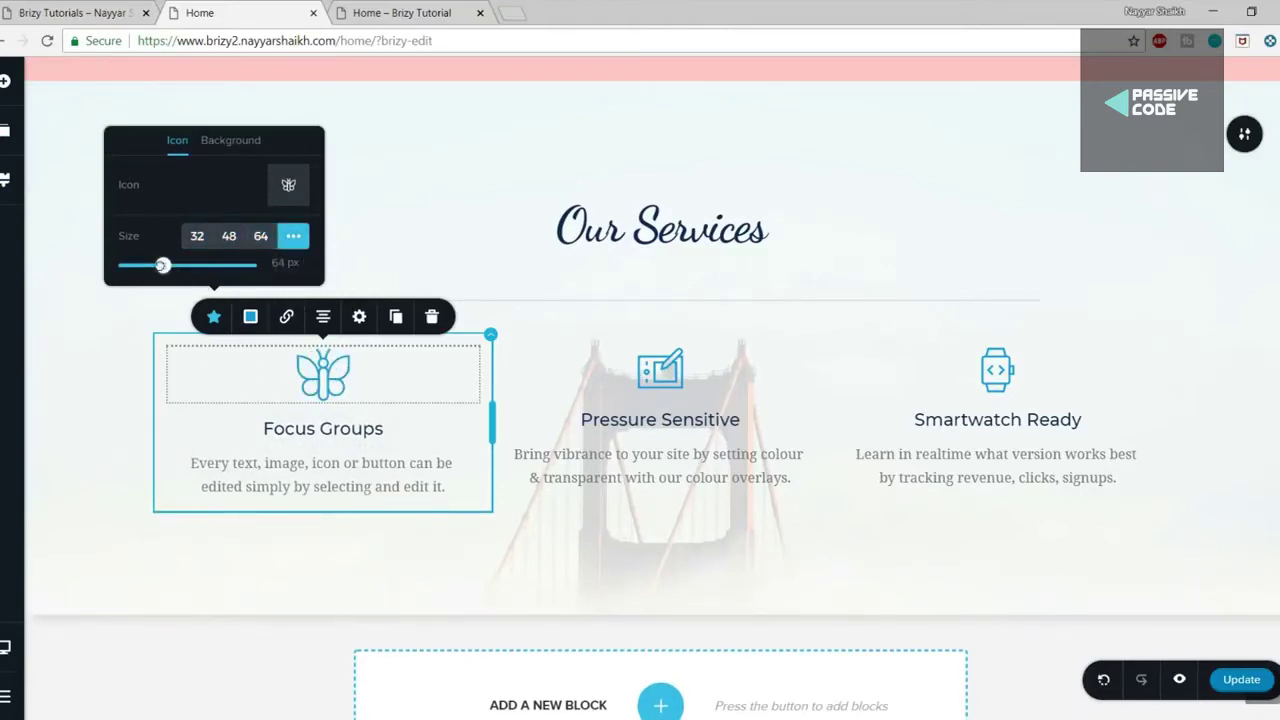
left_click_drag(162, 265, 157, 265)
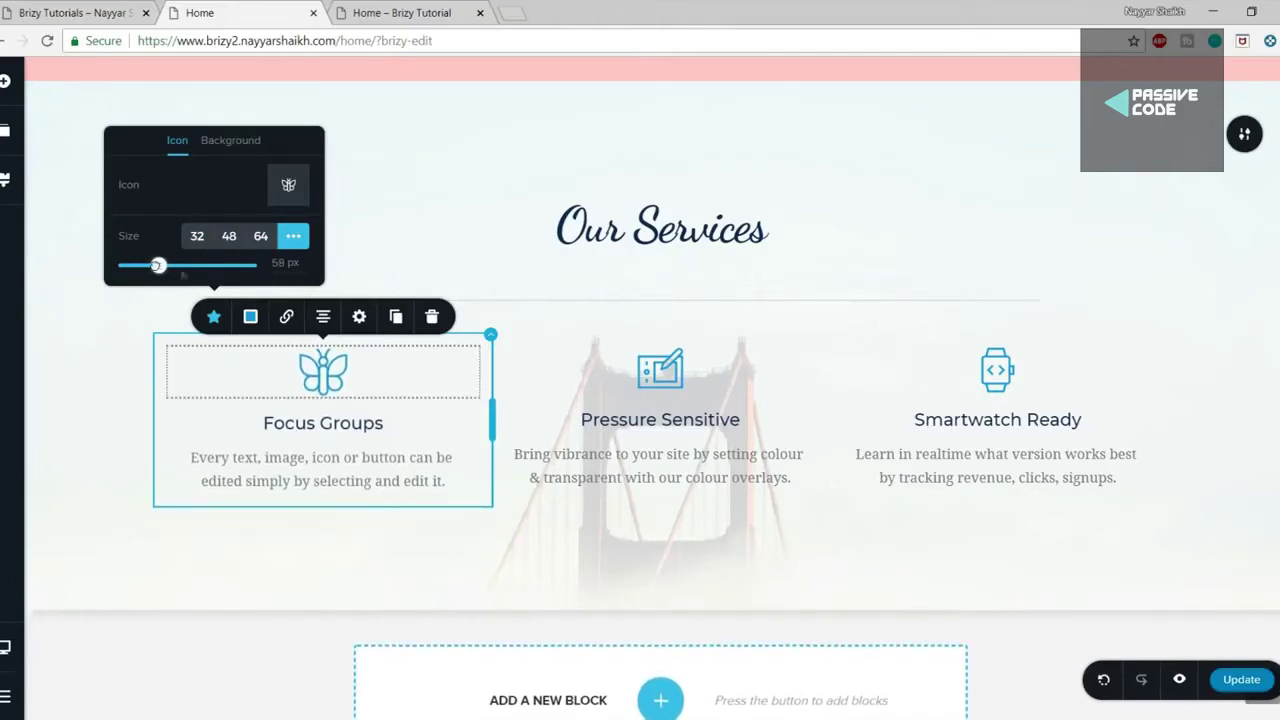
- Try filled and outlined round backgrounds, then set the icon's background fill to none
left_click(233, 140)
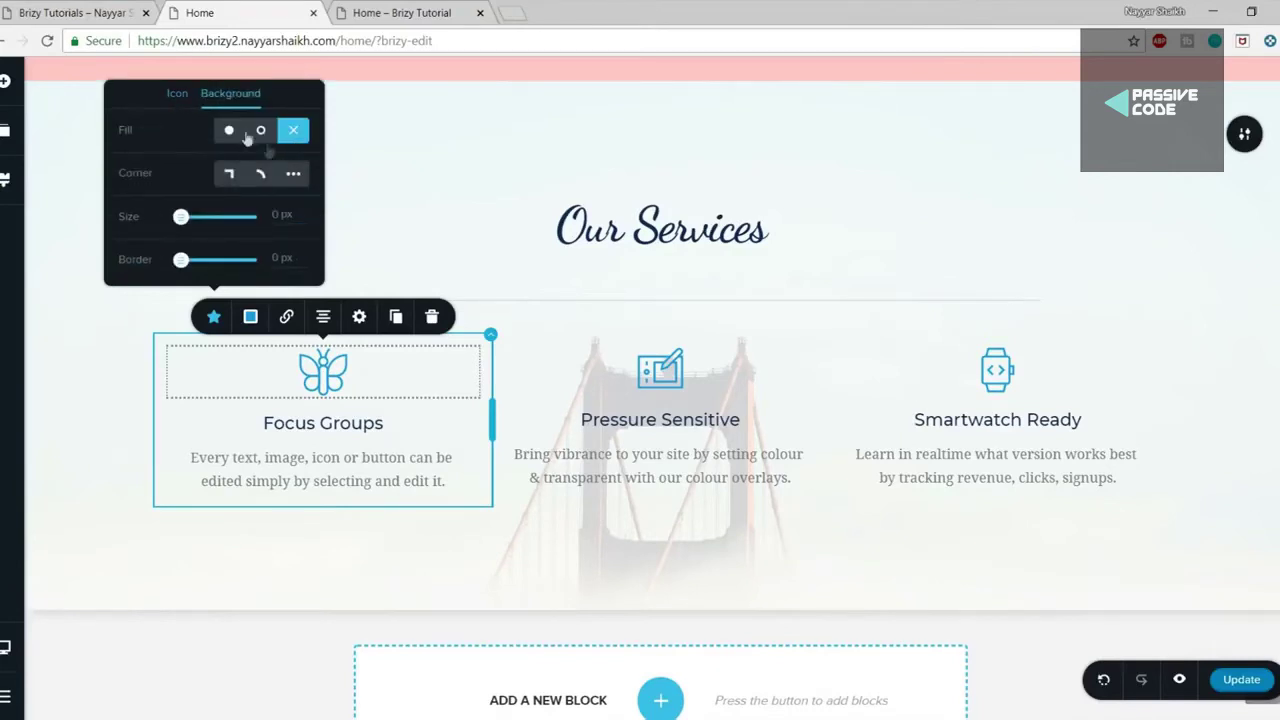
left_click(229, 138)
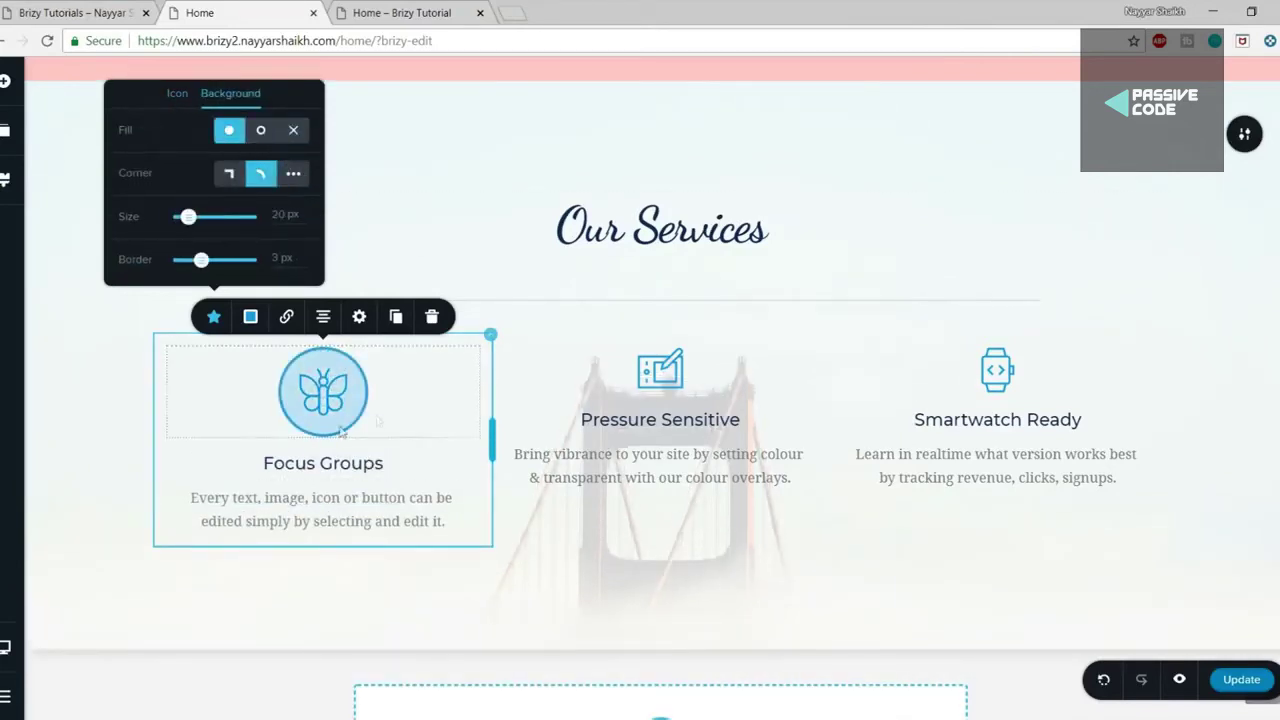
left_click(258, 129)
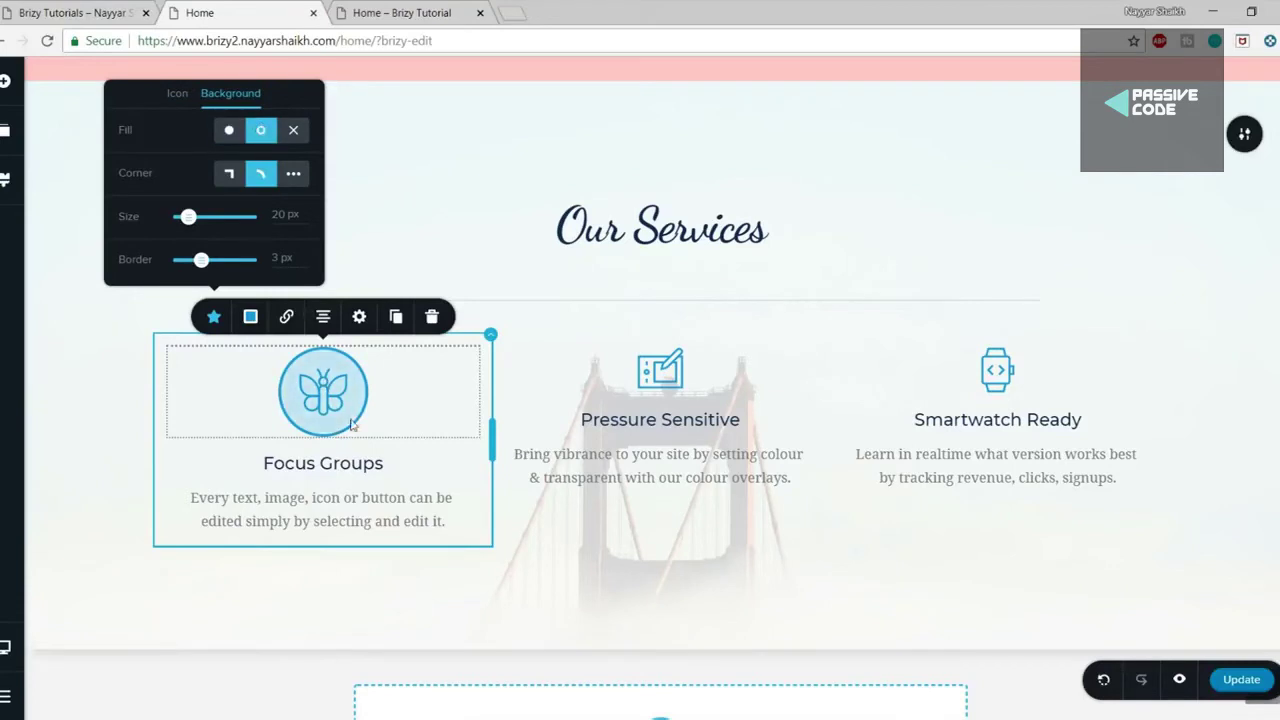
left_click(230, 130)
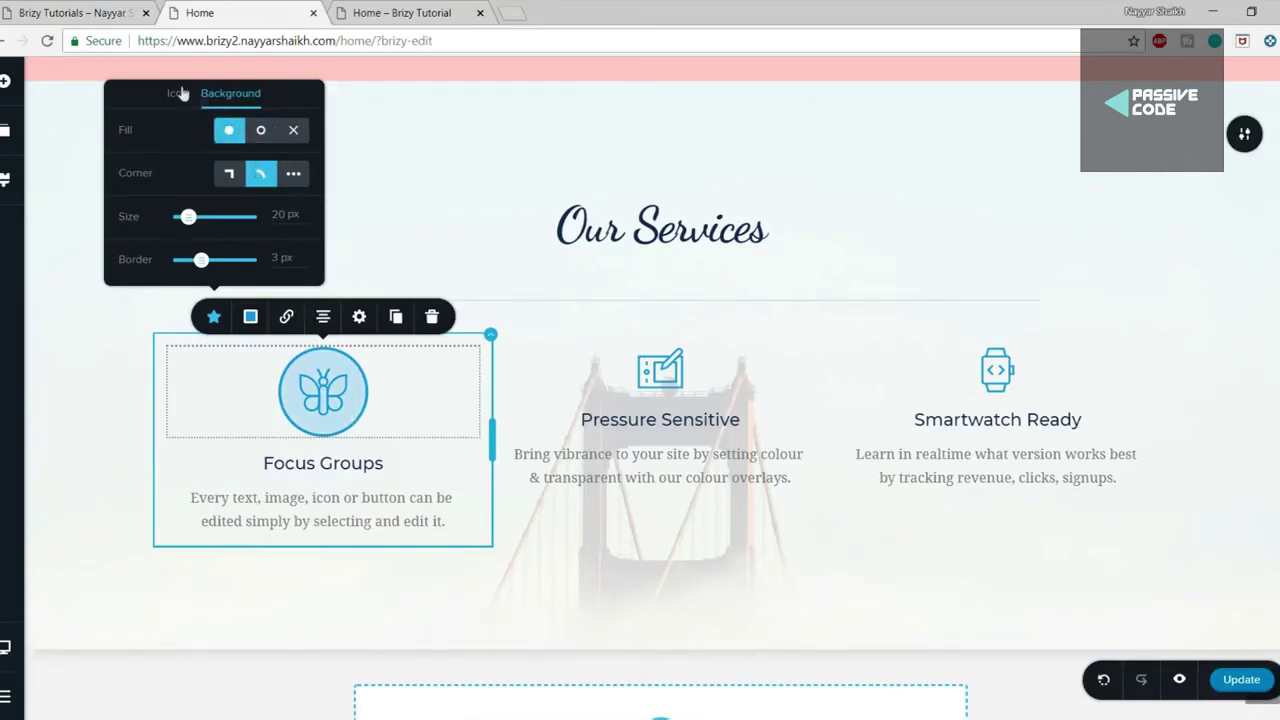
left_click(295, 131)
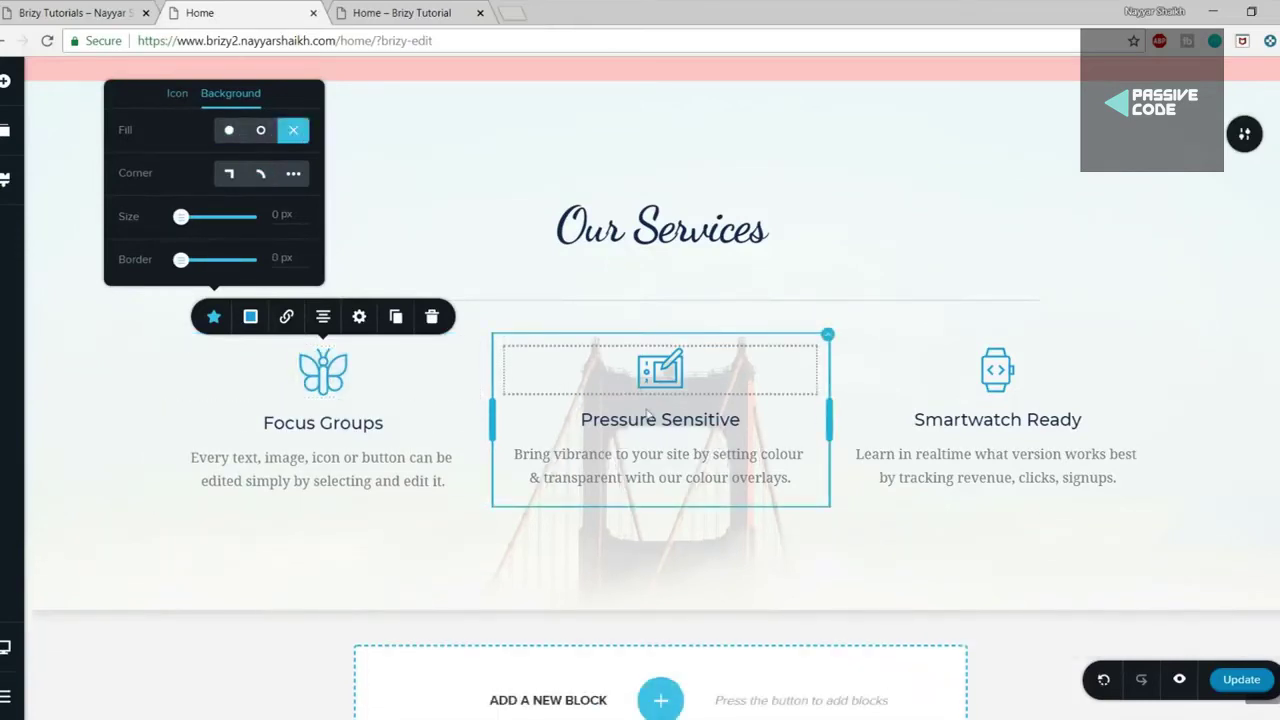
- Replace the Focus Groups heading text with the person's full name
double_click(341, 423)
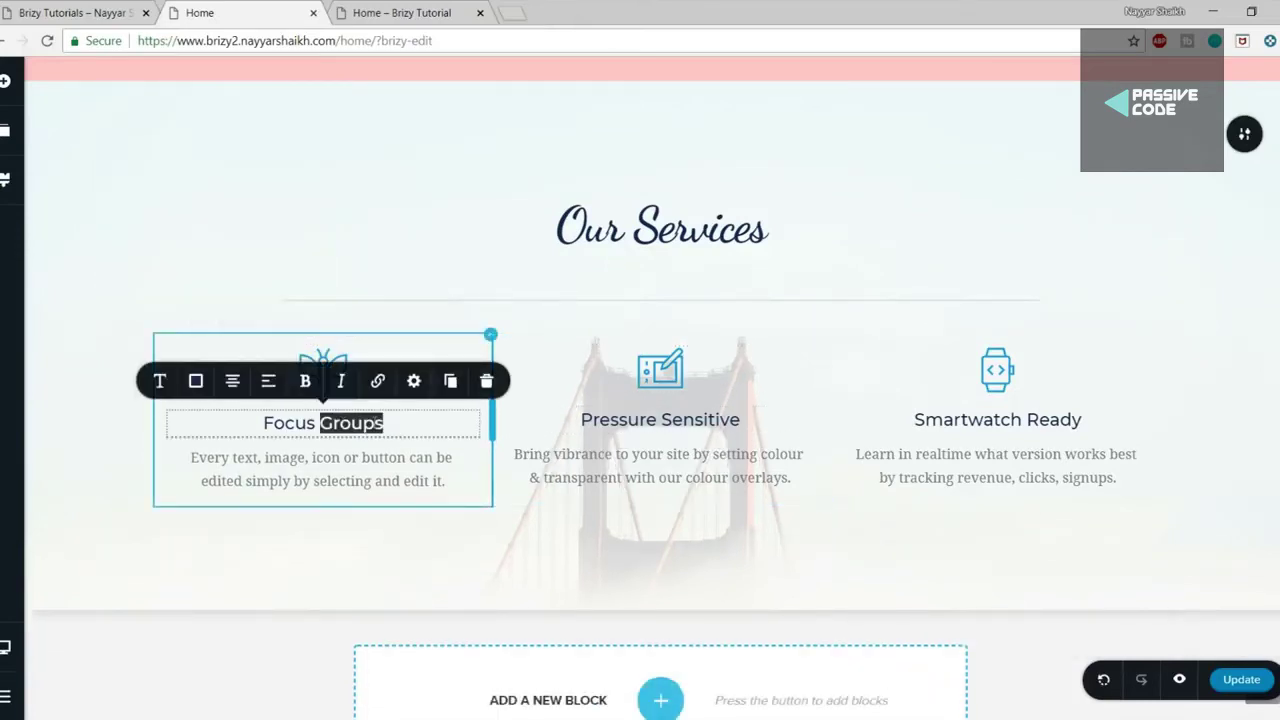
key("ctrl+a")
key("Left")
type("N")
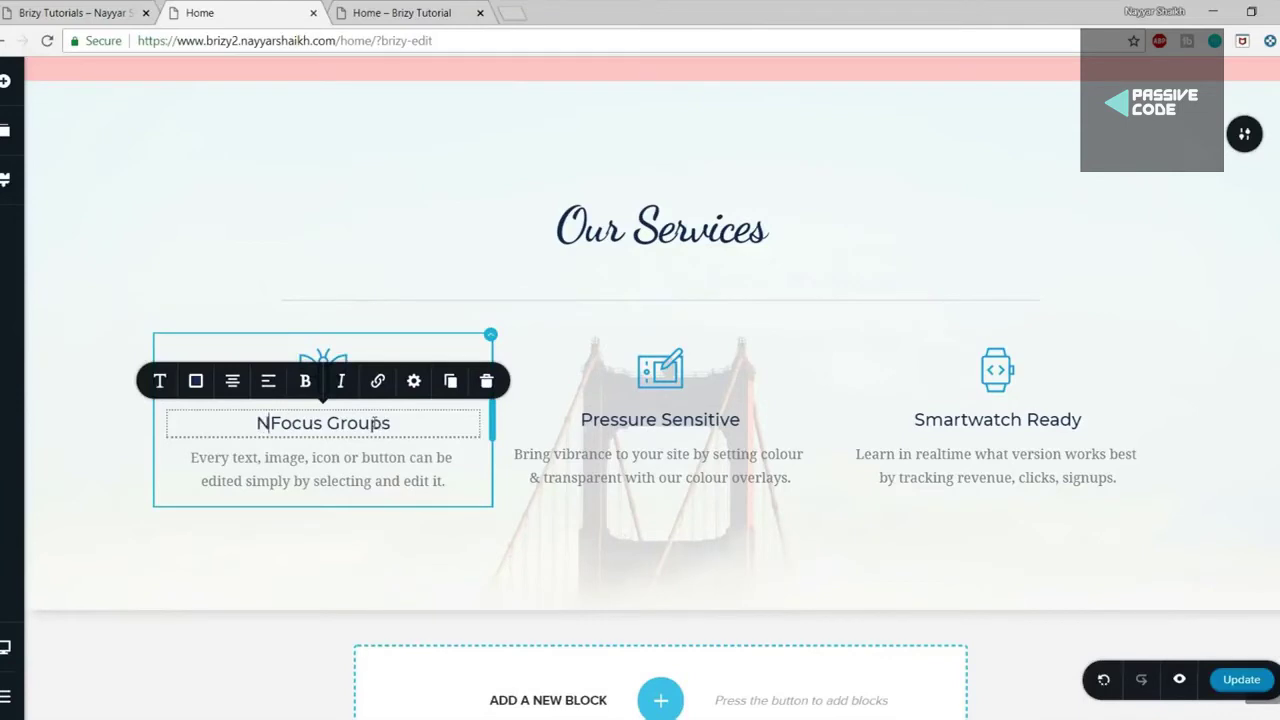
key("ctrl+a")
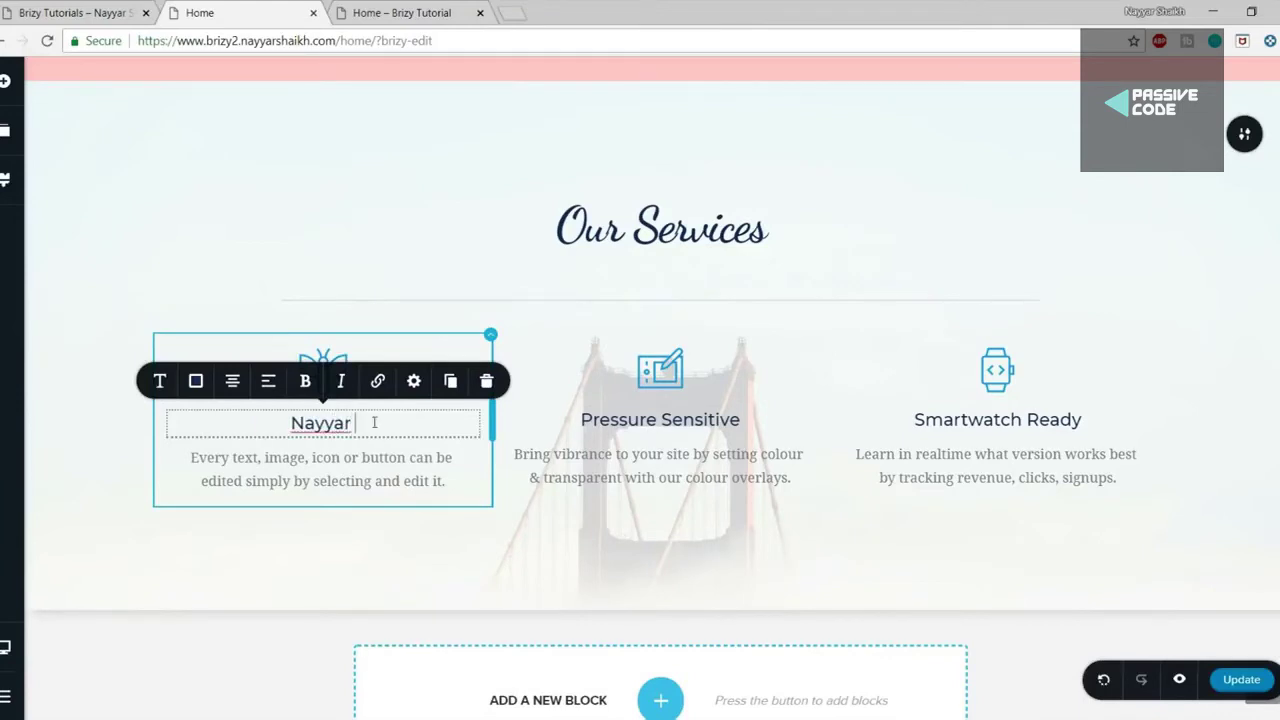
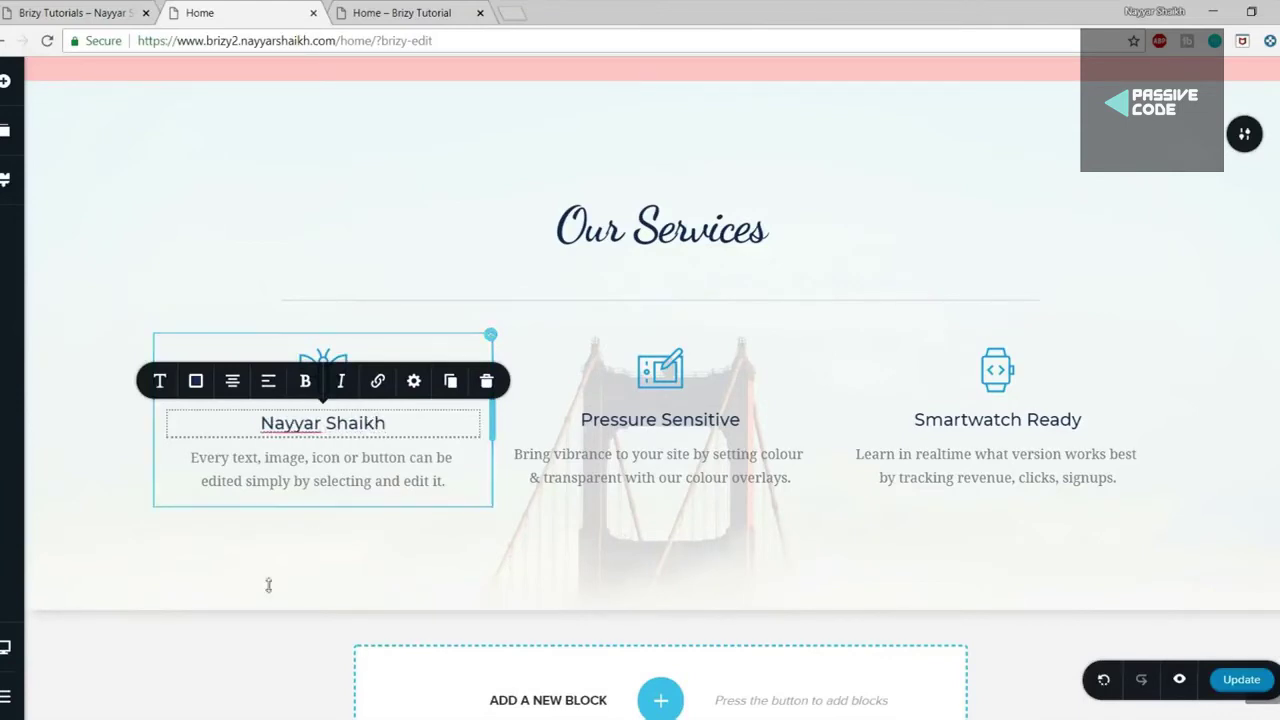
left_click(808, 481)
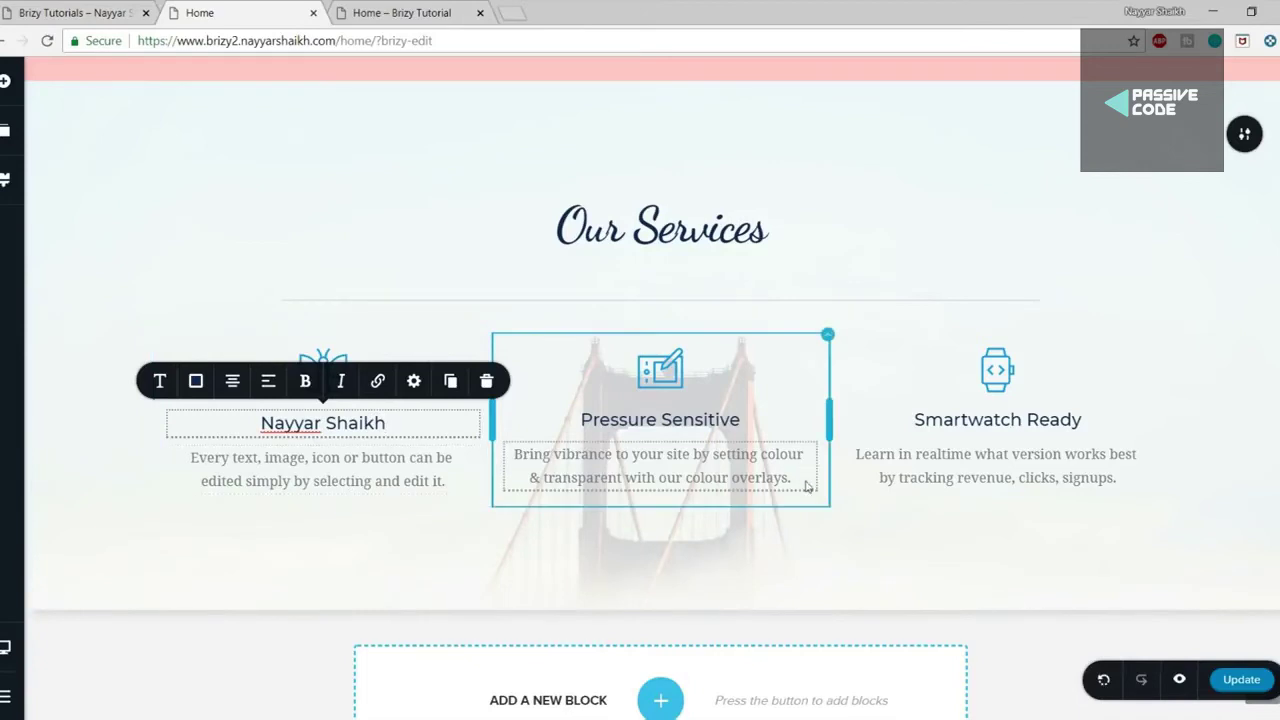
scroll(808, 486, "up", 1)
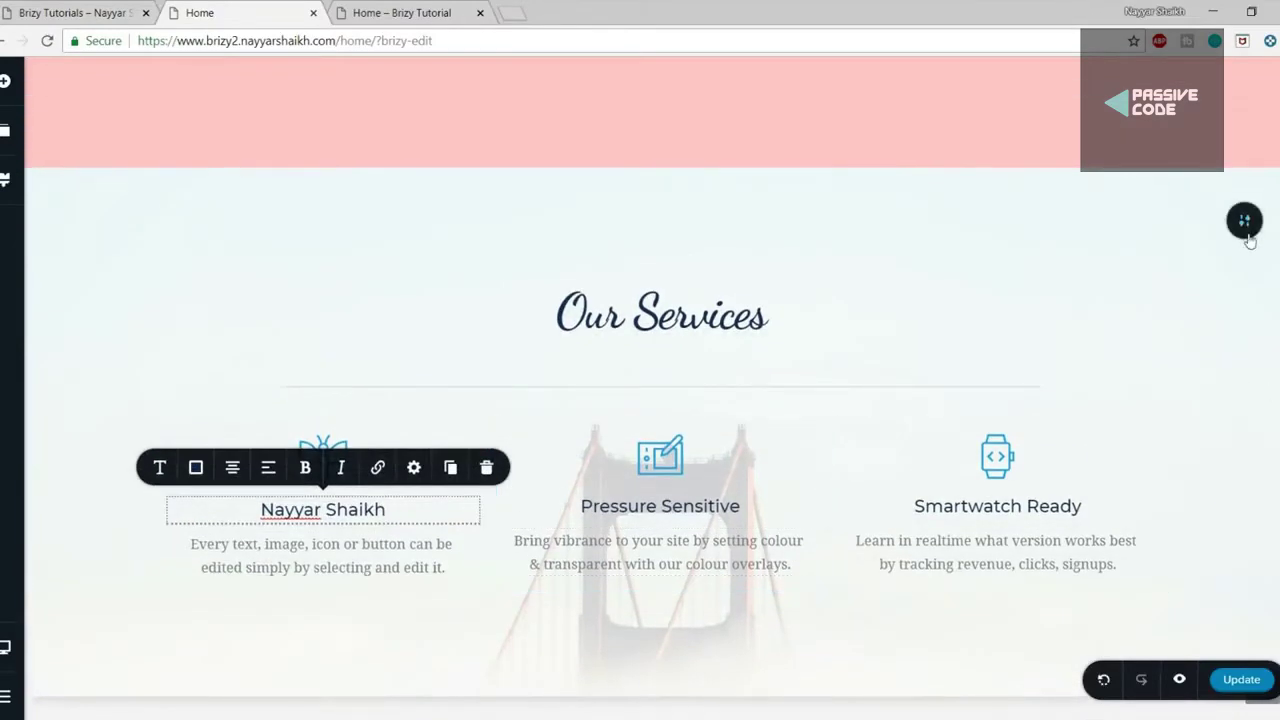
- Check the live site, then give the Our Services section a blue overlay preset
left_click(39, 8)
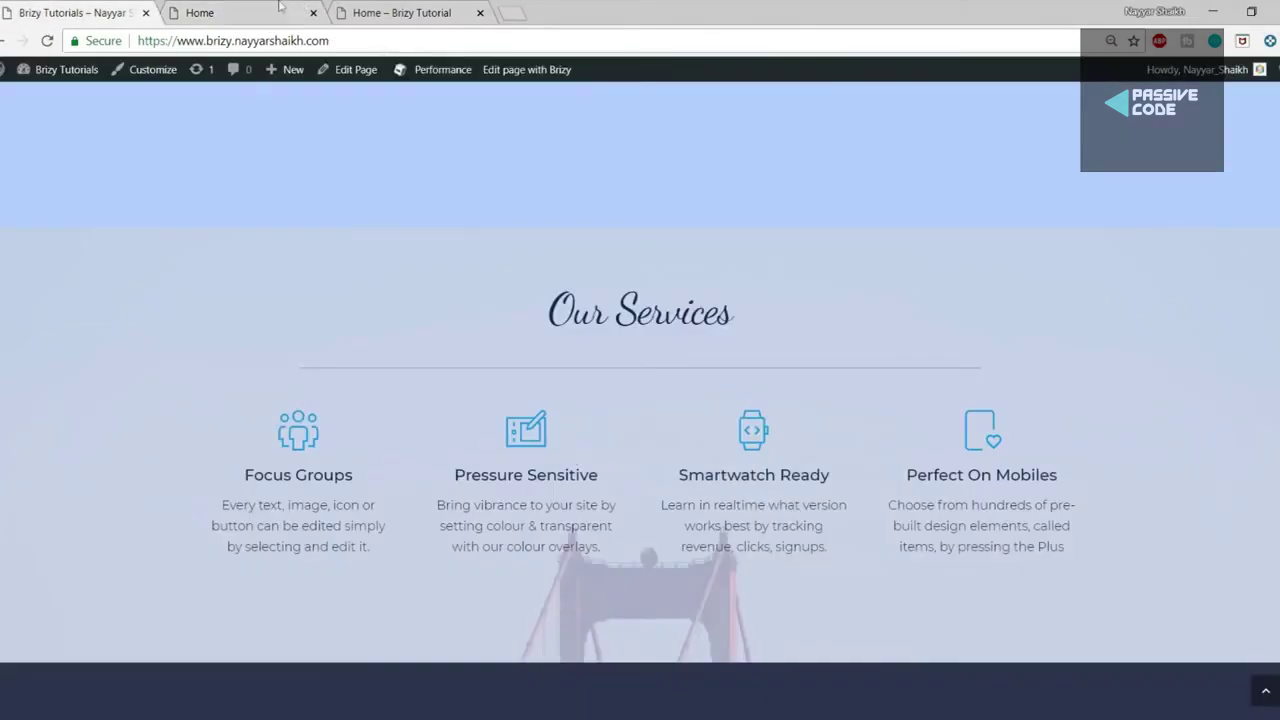
left_click(280, 8)
mouse_move(1231, 220)
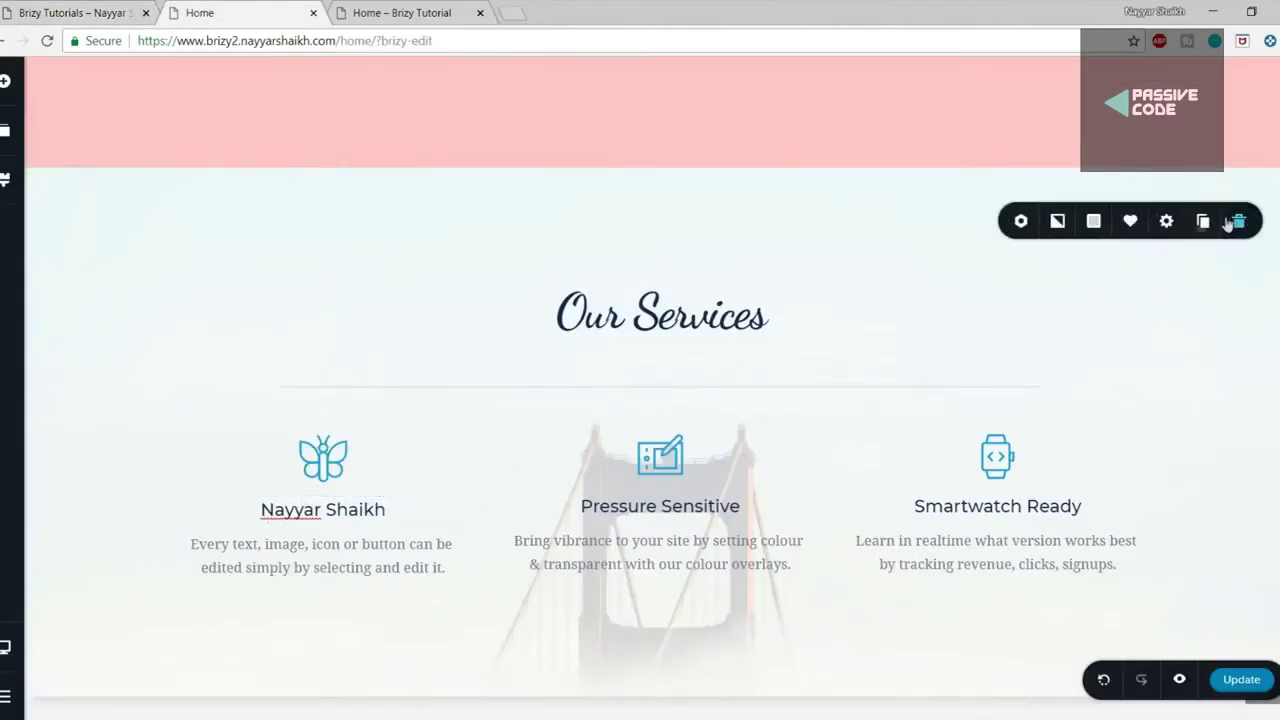
left_click(1093, 221)
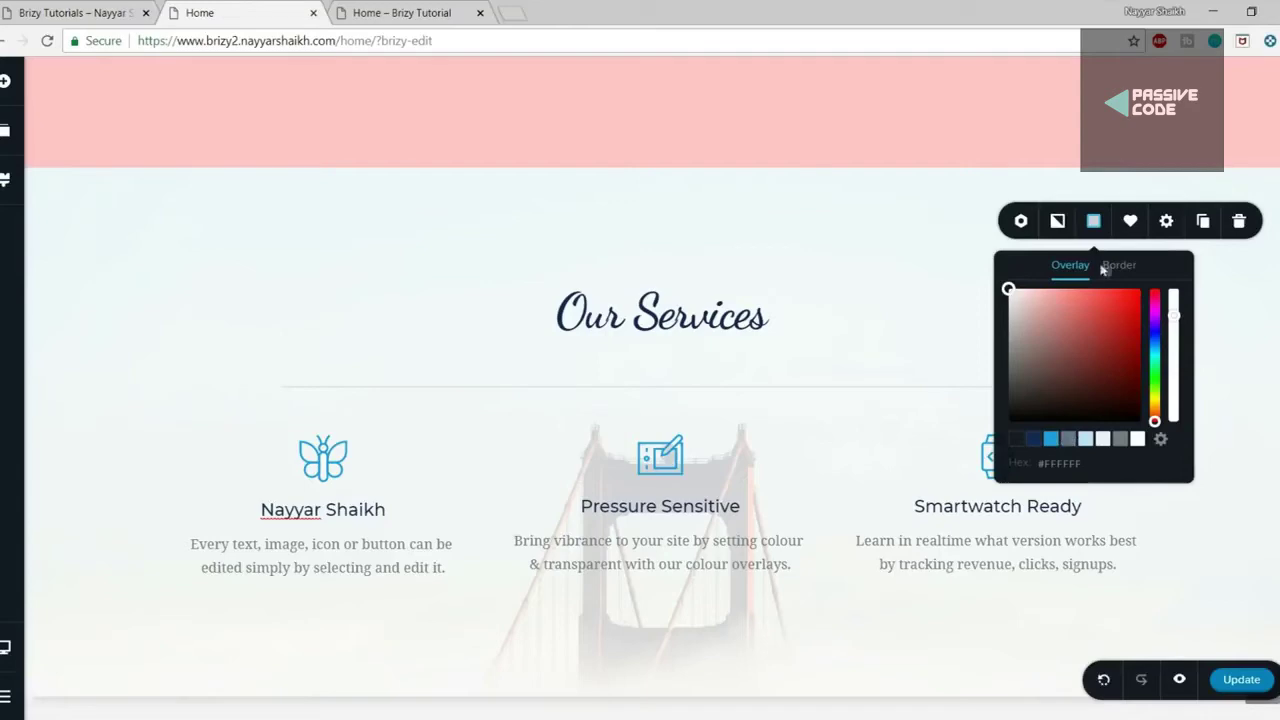
left_click(1050, 438)
left_click_drag(1043, 402, 1045, 288)
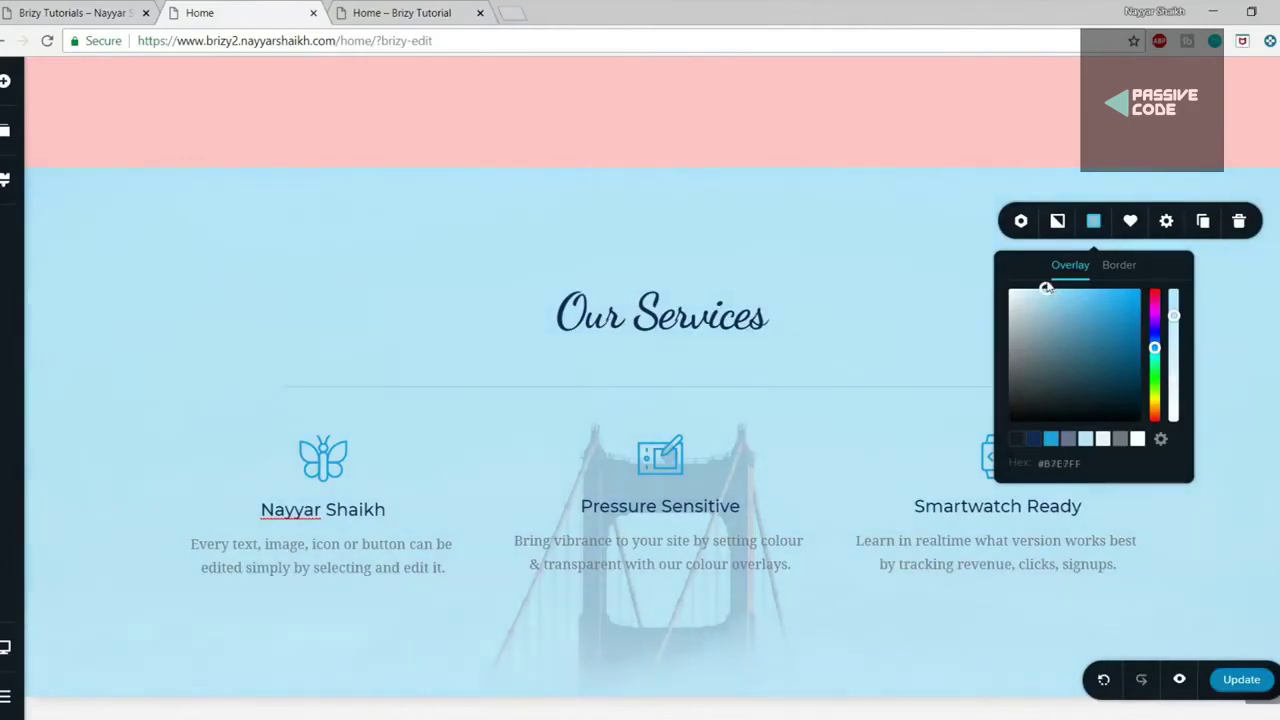
- Fine-tune the Services overlay to a lighter medium blue, #82D5FF
scroll(749, 557, "up", 5)
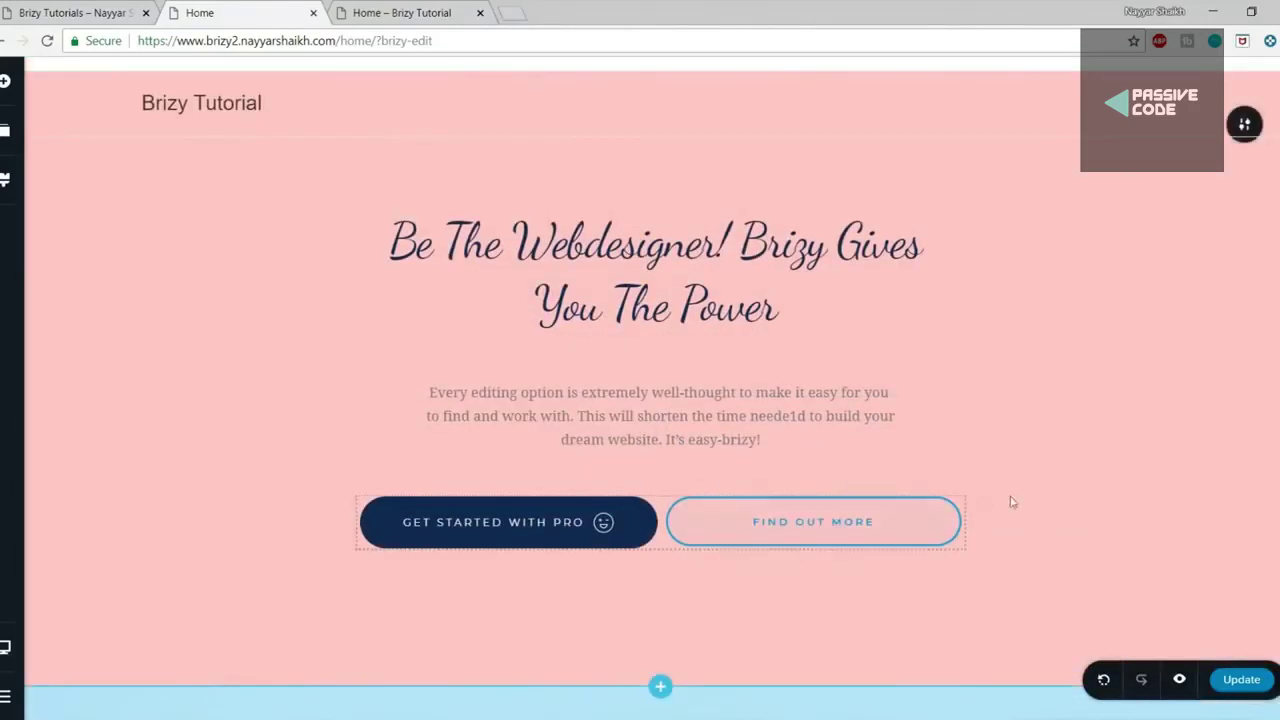
scroll(1249, 489, "down", 1)
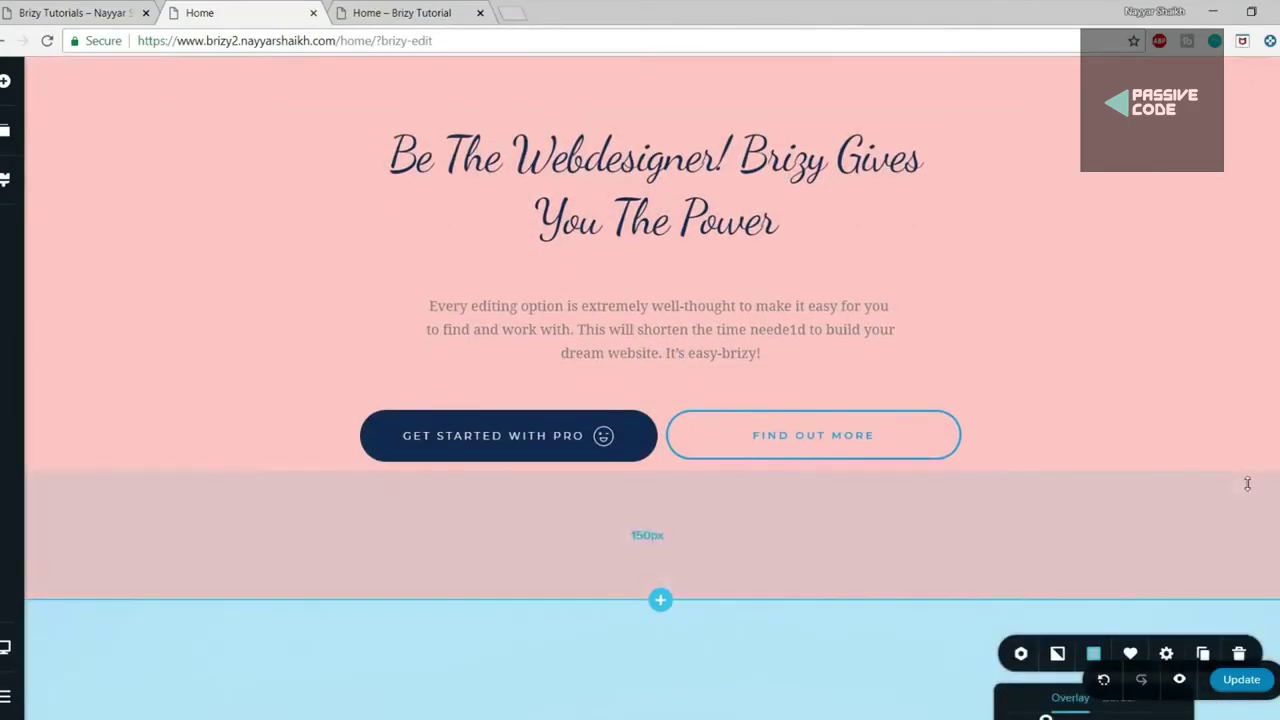
scroll(1207, 454, "up", 1)
scroll(1150, 450, "down", 4)
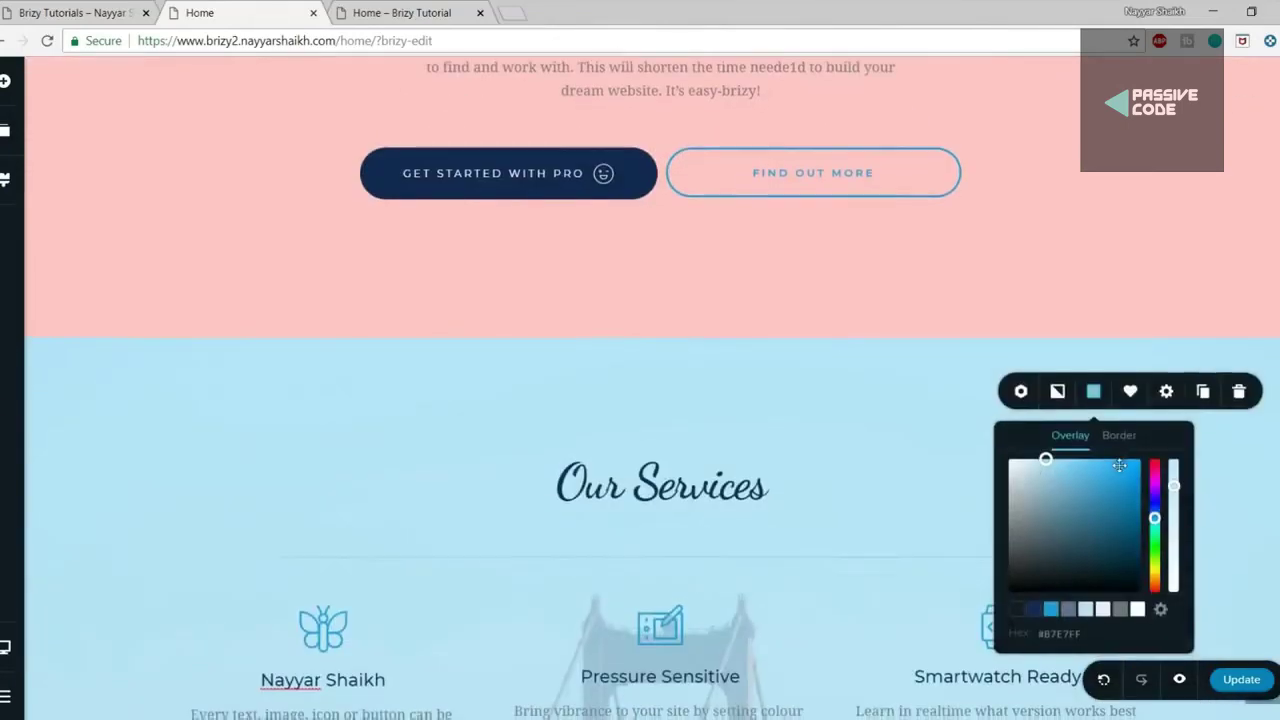
scroll(1123, 447, "down", 2)
left_click_drag(1046, 290, 1119, 378)
left_click(1051, 439)
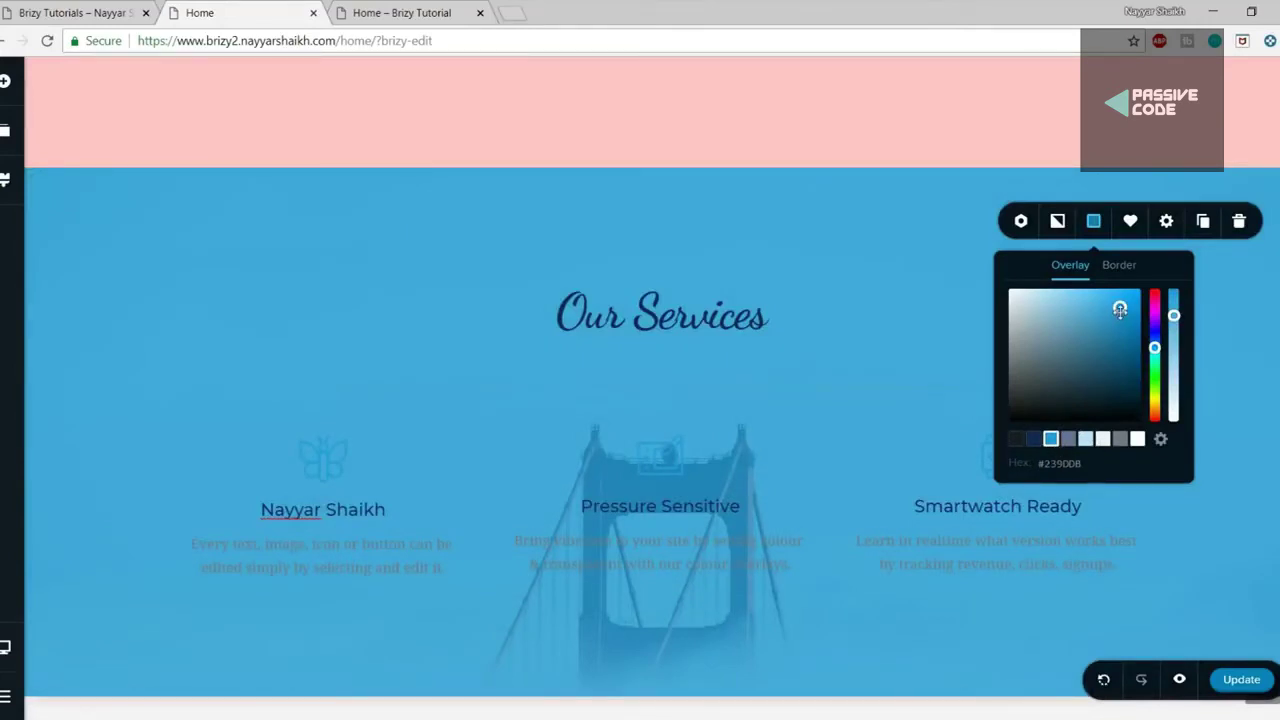
left_click_drag(1121, 313, 1071, 287)
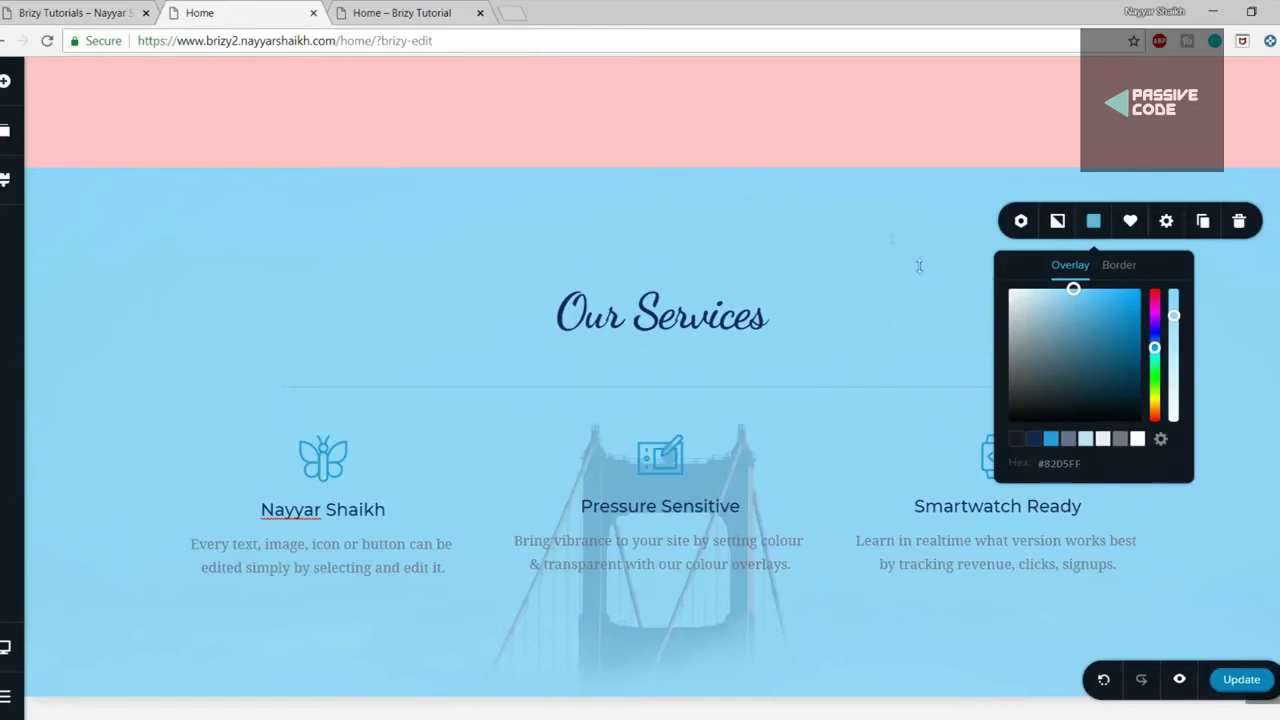
left_click(890, 240)
- Make the Smartwatch Ready icon dark navy #142850
scroll(993, 367, "down", 1)
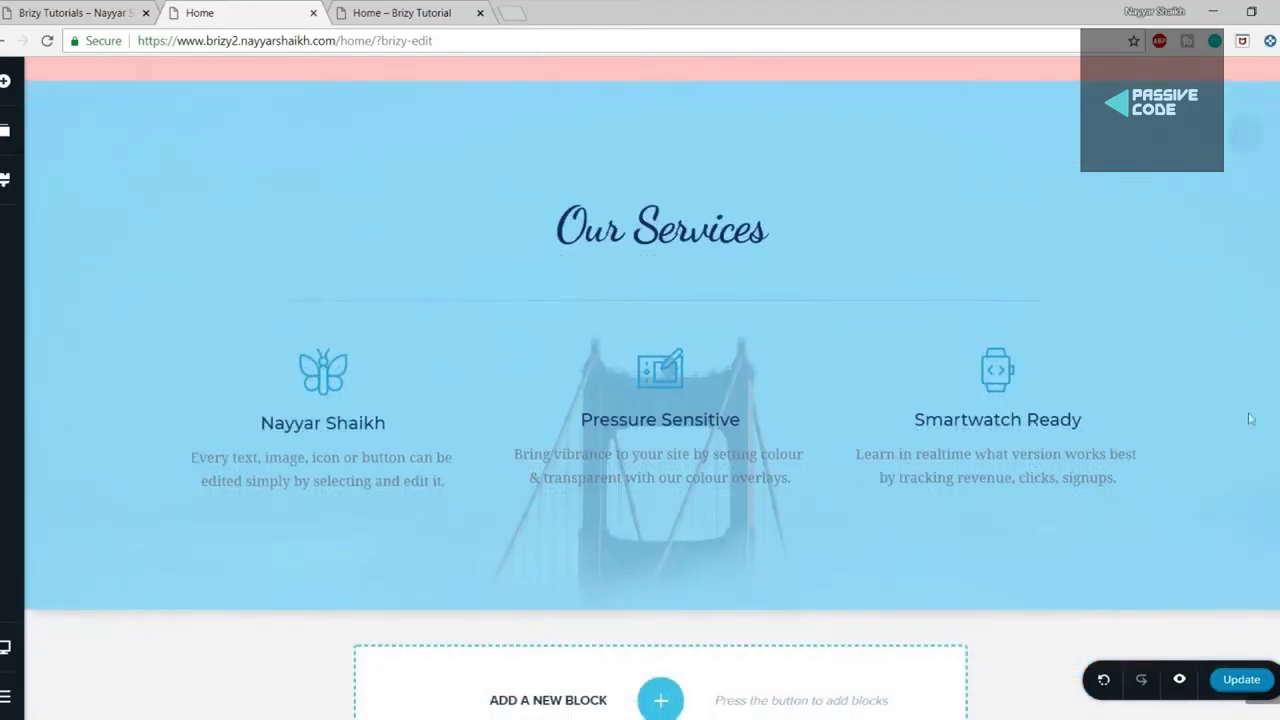
left_click(1000, 372)
left_click(924, 316)
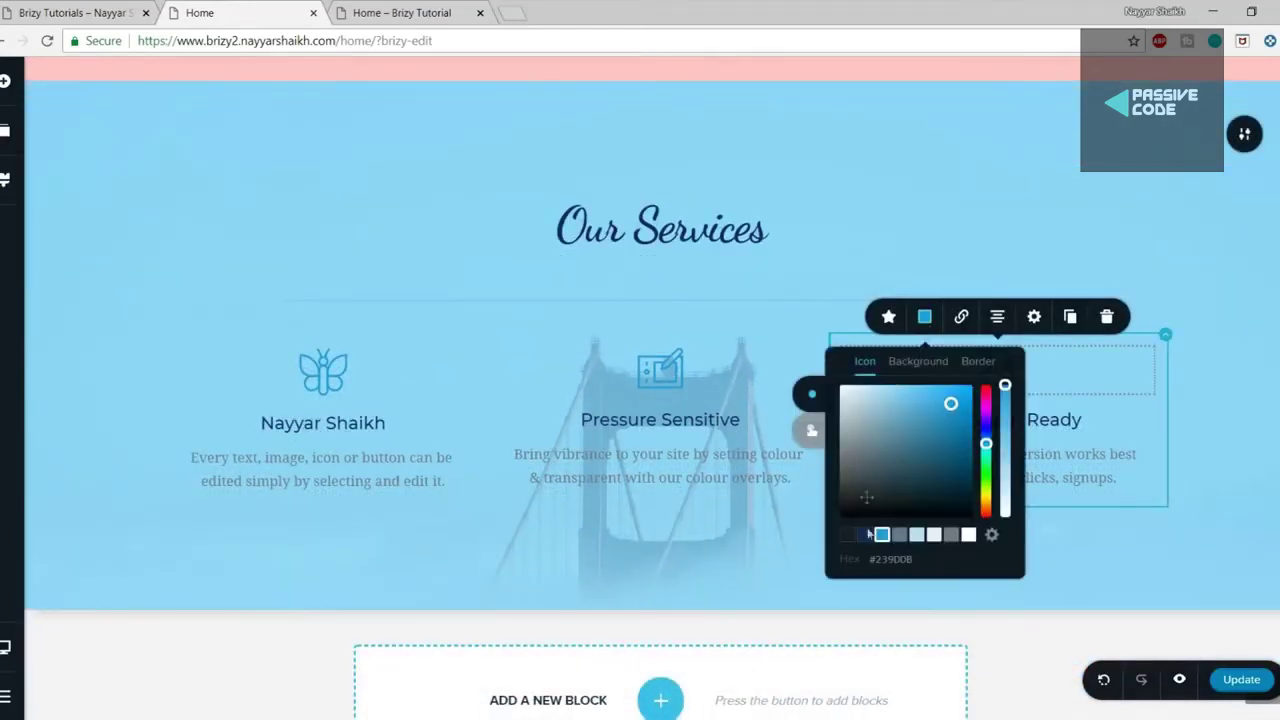
left_click(866, 535)
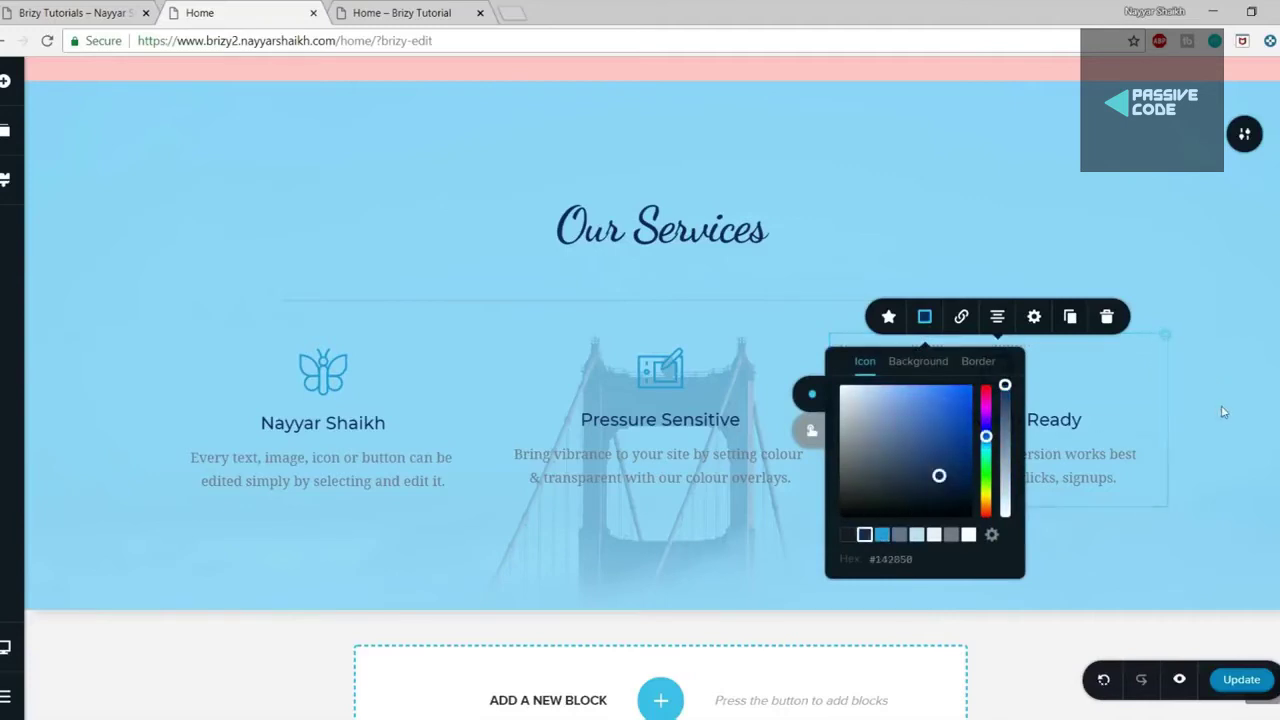
left_click(1223, 408)
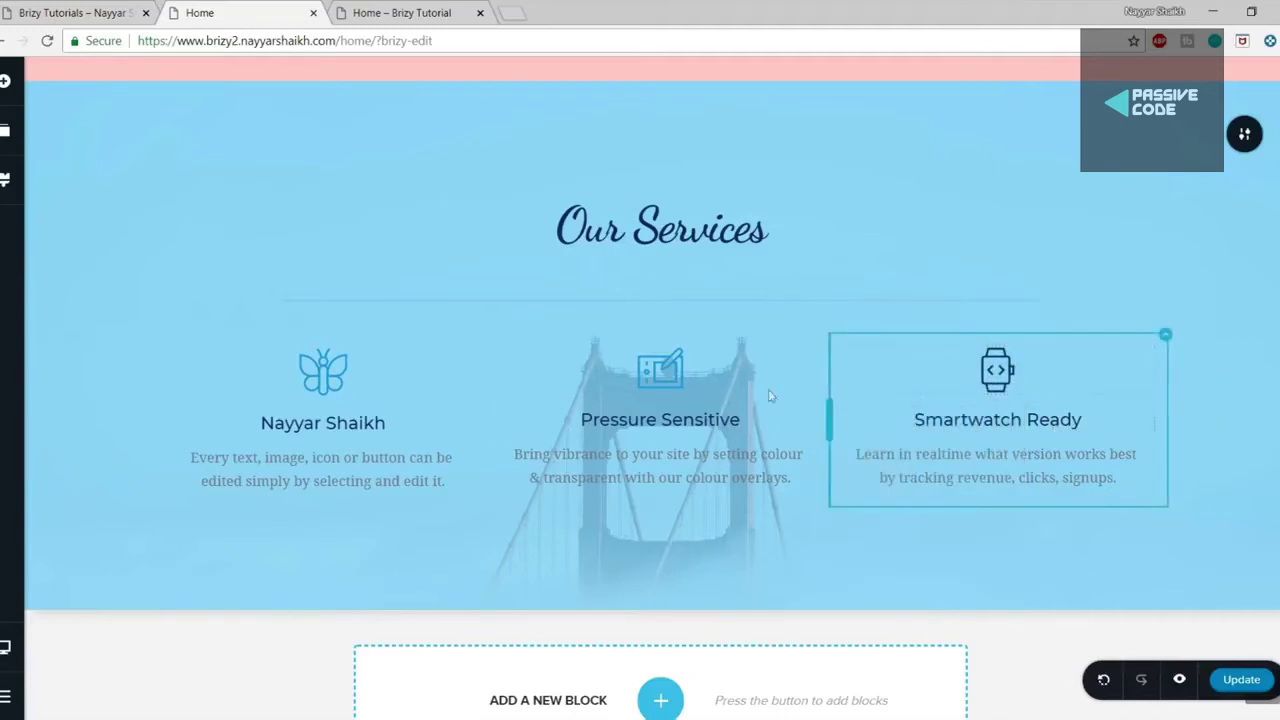
- Make the Pressure Sensitive icon dark navy too, and bring up the butterfly icon's colours
left_click(676, 377)
left_click(587, 316)
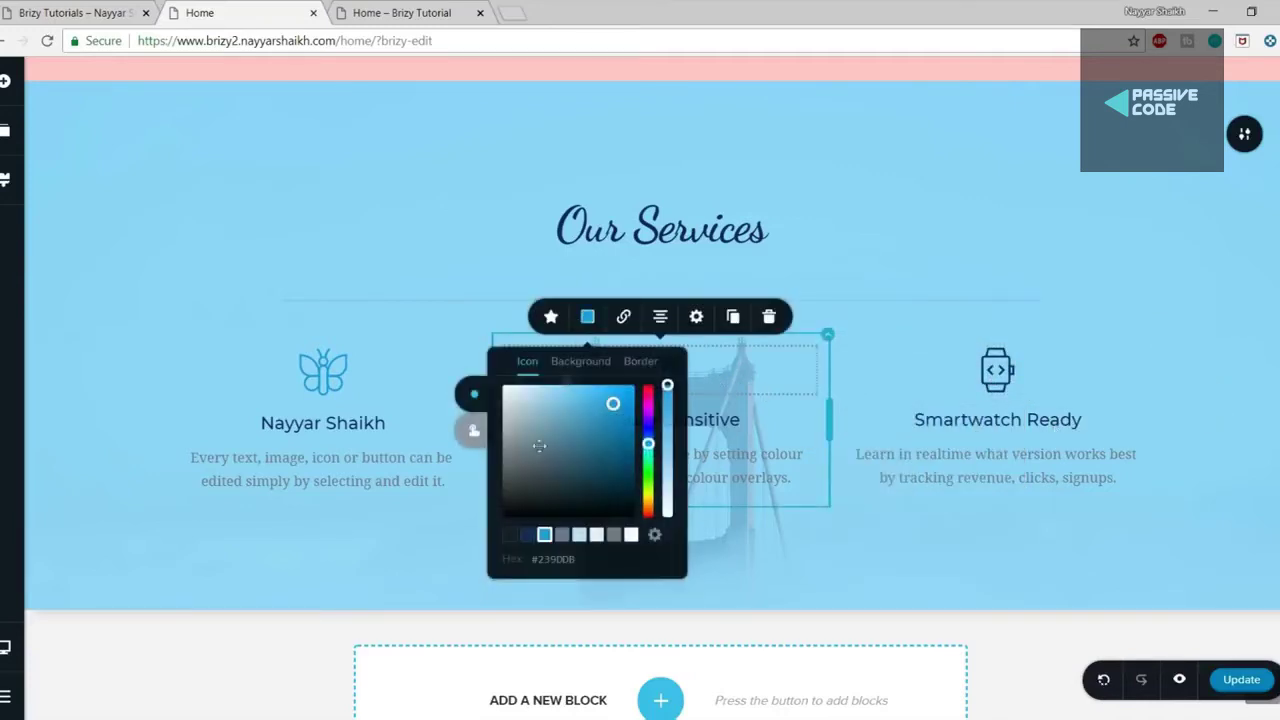
left_click(530, 536)
left_click(322, 372)
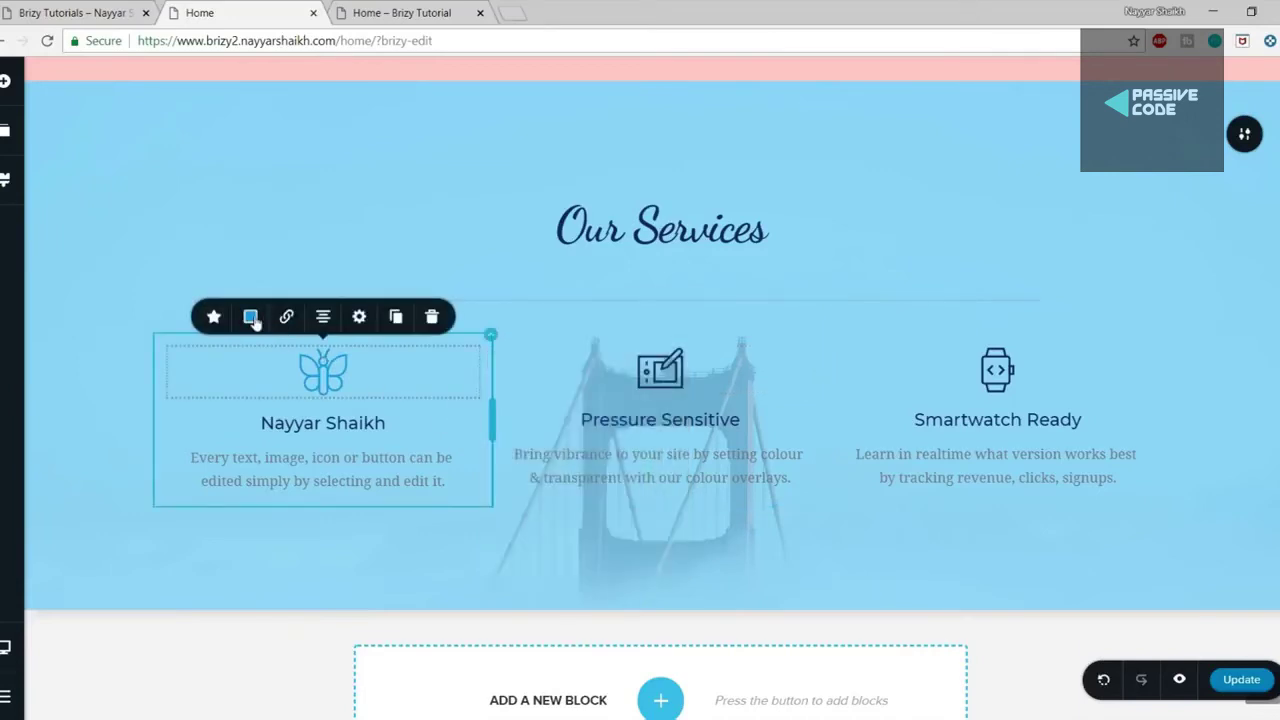
left_click(250, 316)
- Turn the butterfly icon dark navy and compare all three icons against the live site
left_click(791, 271)
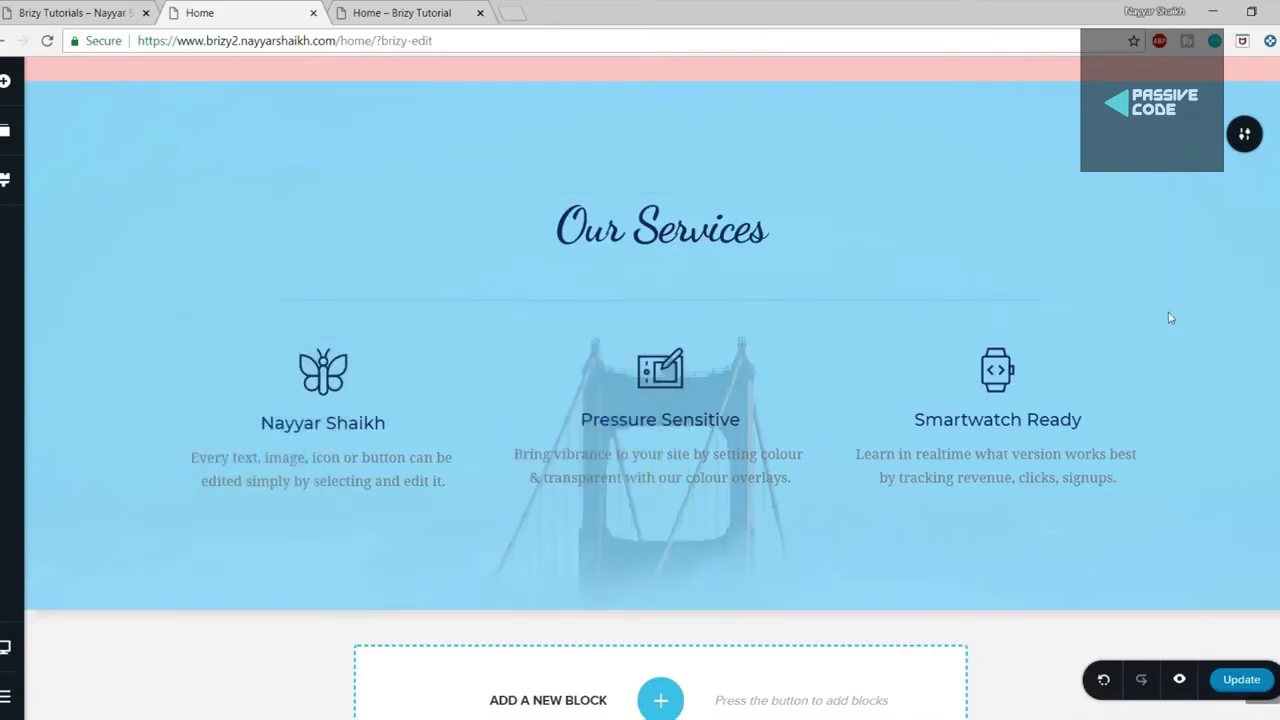
scroll(1045, 275, "up", 1)
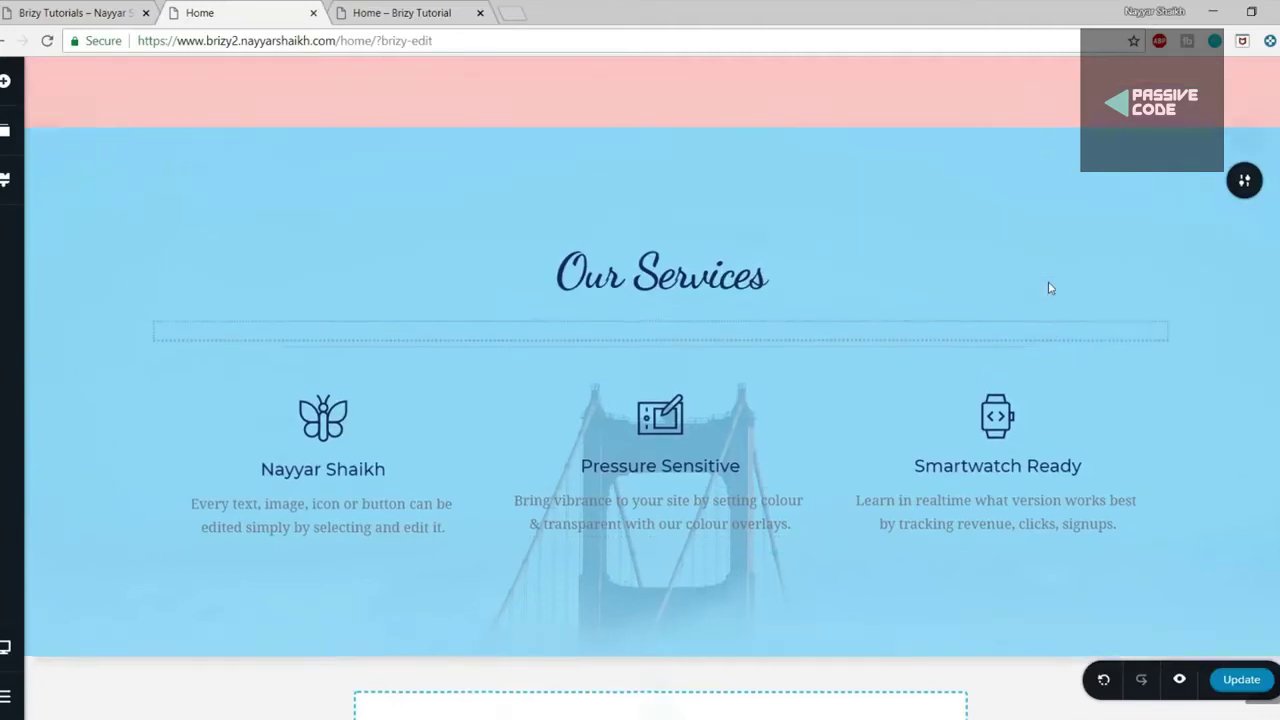
scroll(1049, 288, "up", 1)
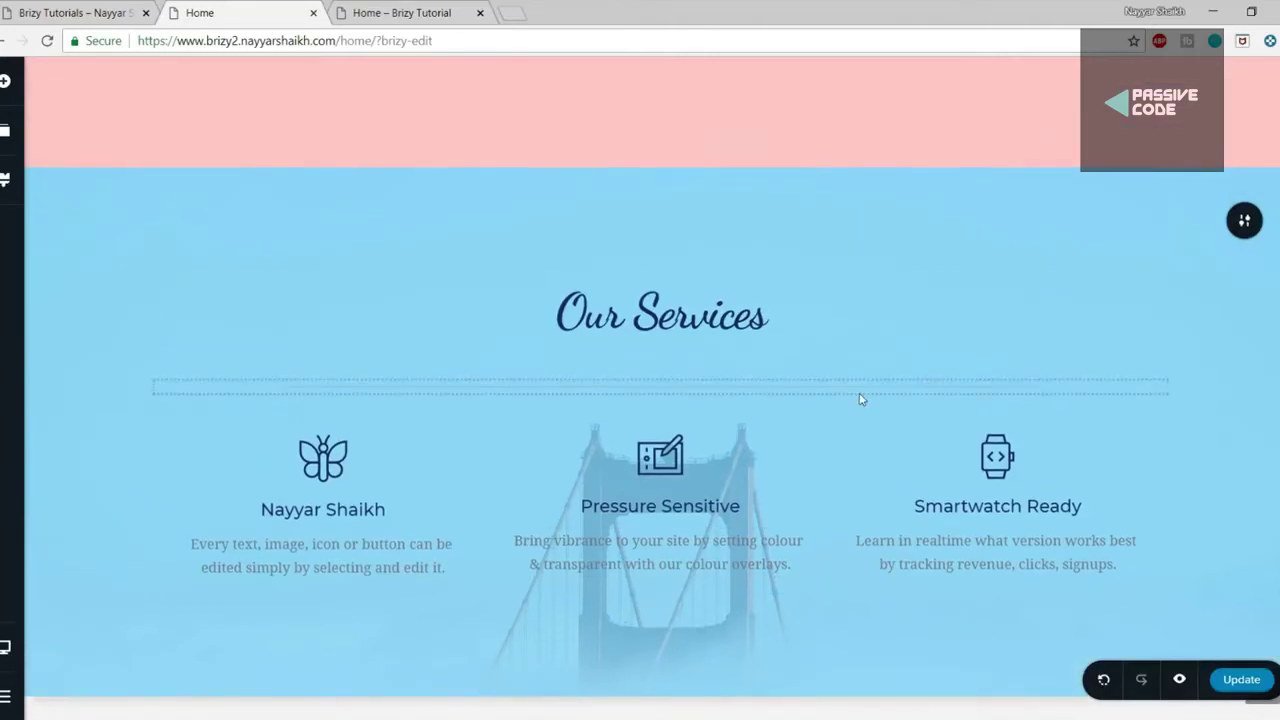
scroll(860, 397, "down", 2)
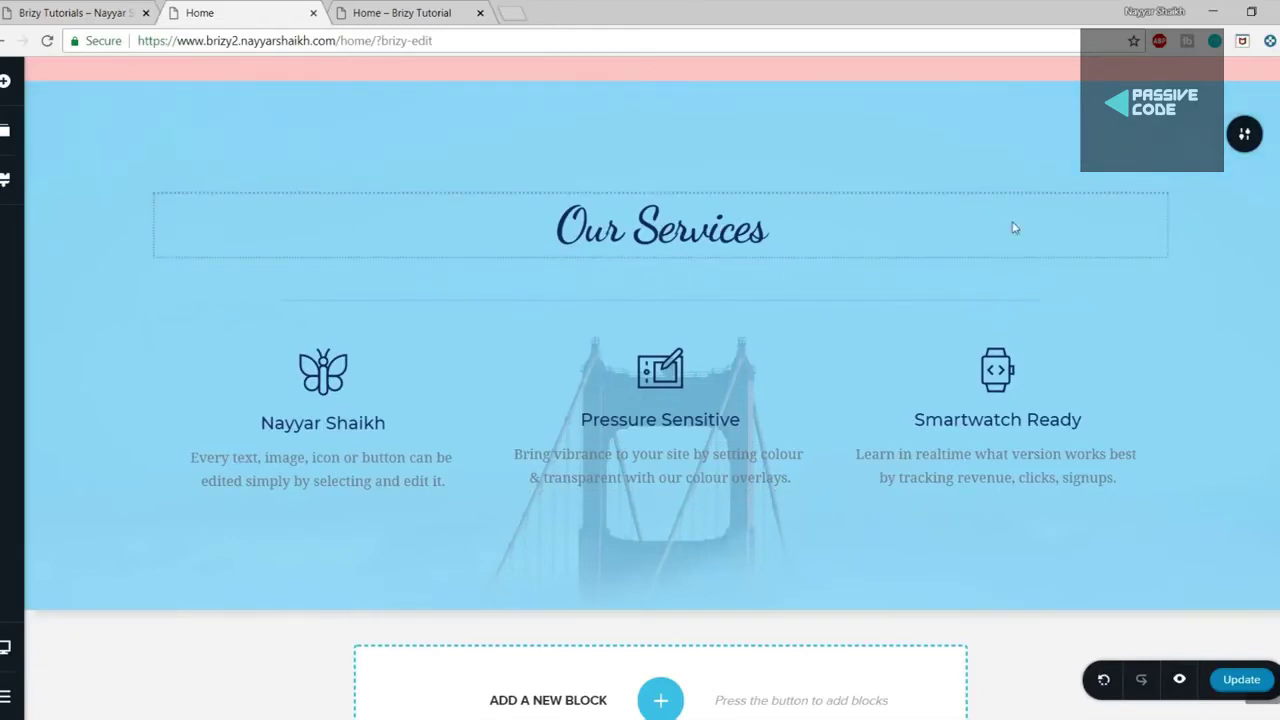
scroll(1143, 271, "up", 2)
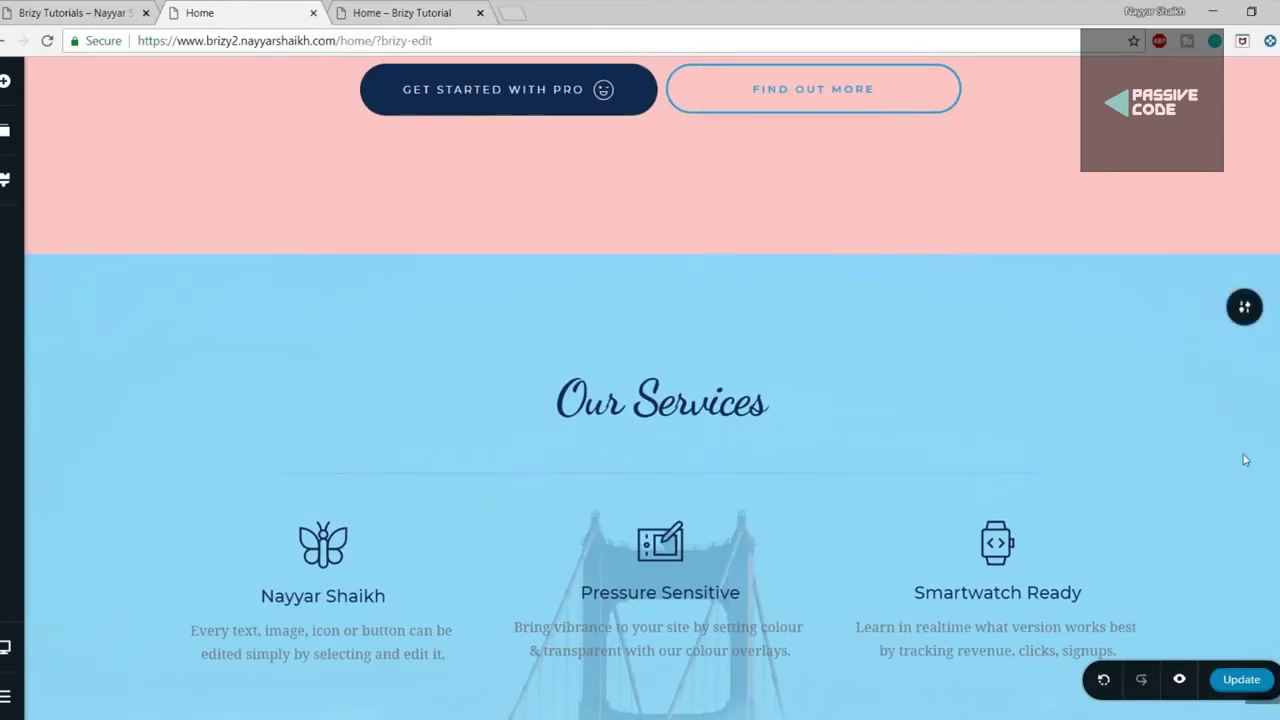
scroll(1245, 459, "down", 2)
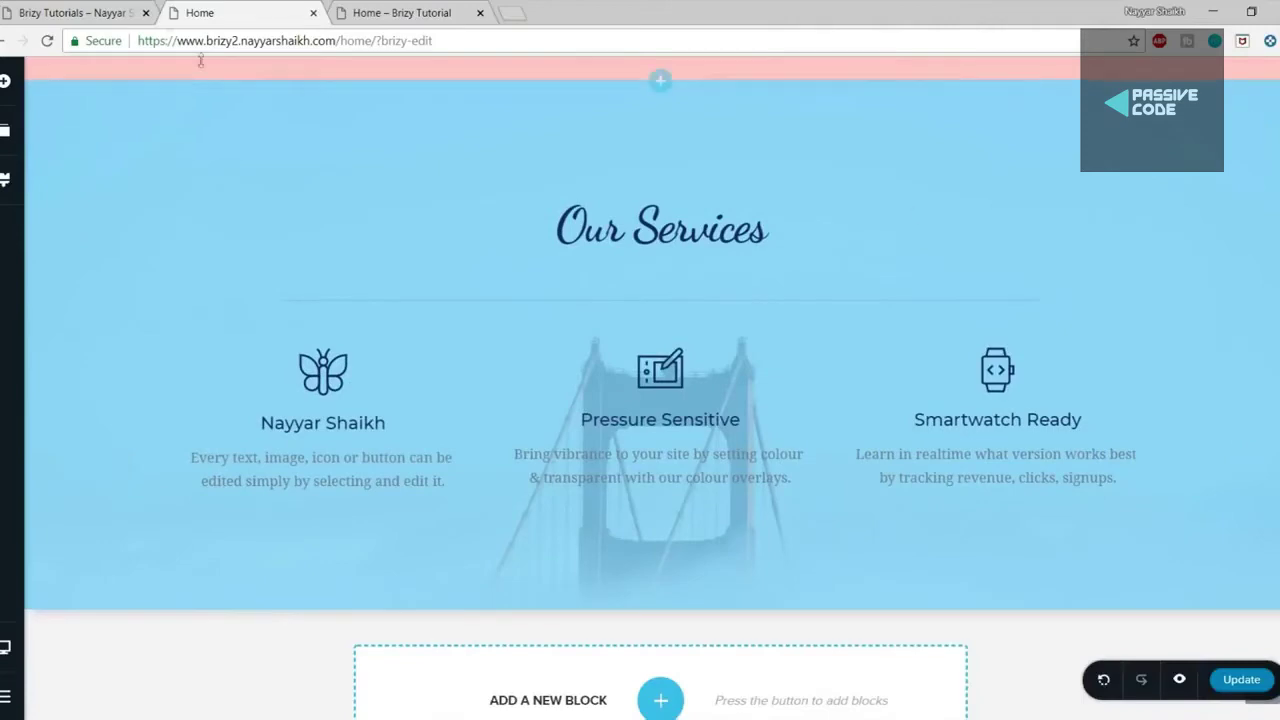
left_click(80, 5)
scroll(1256, 360, "down", 5)
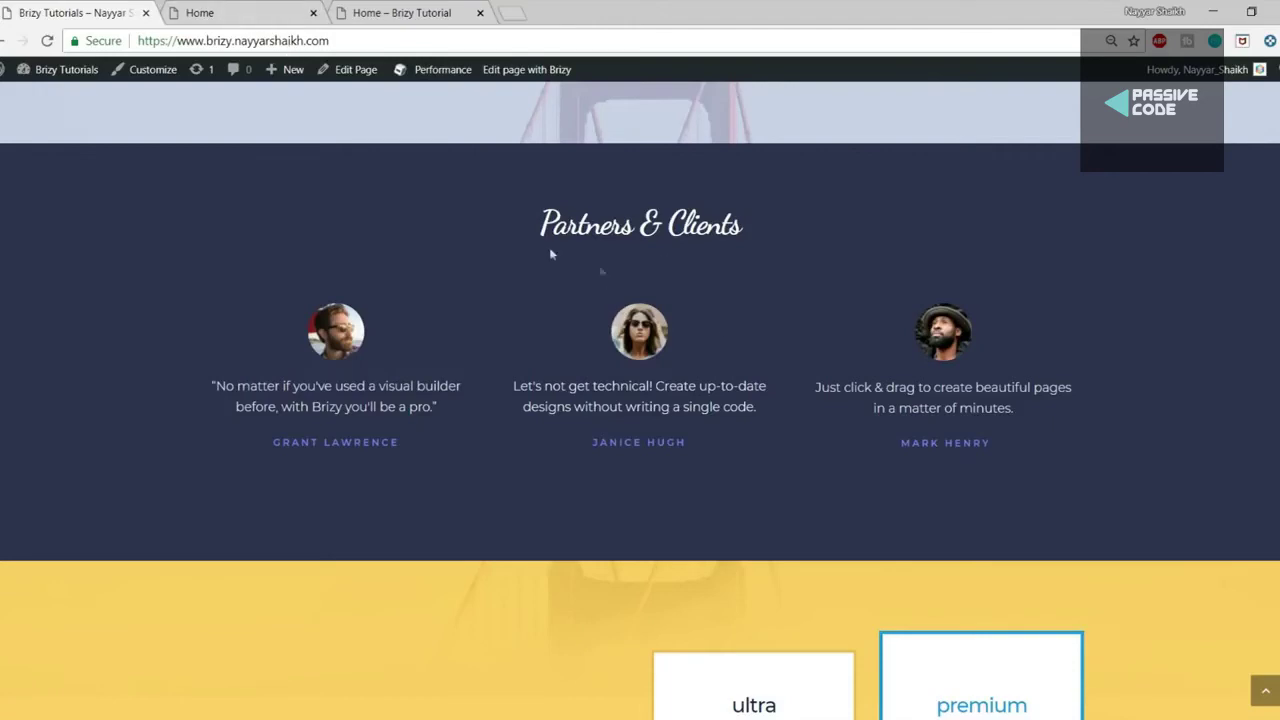
left_click(283, 12)
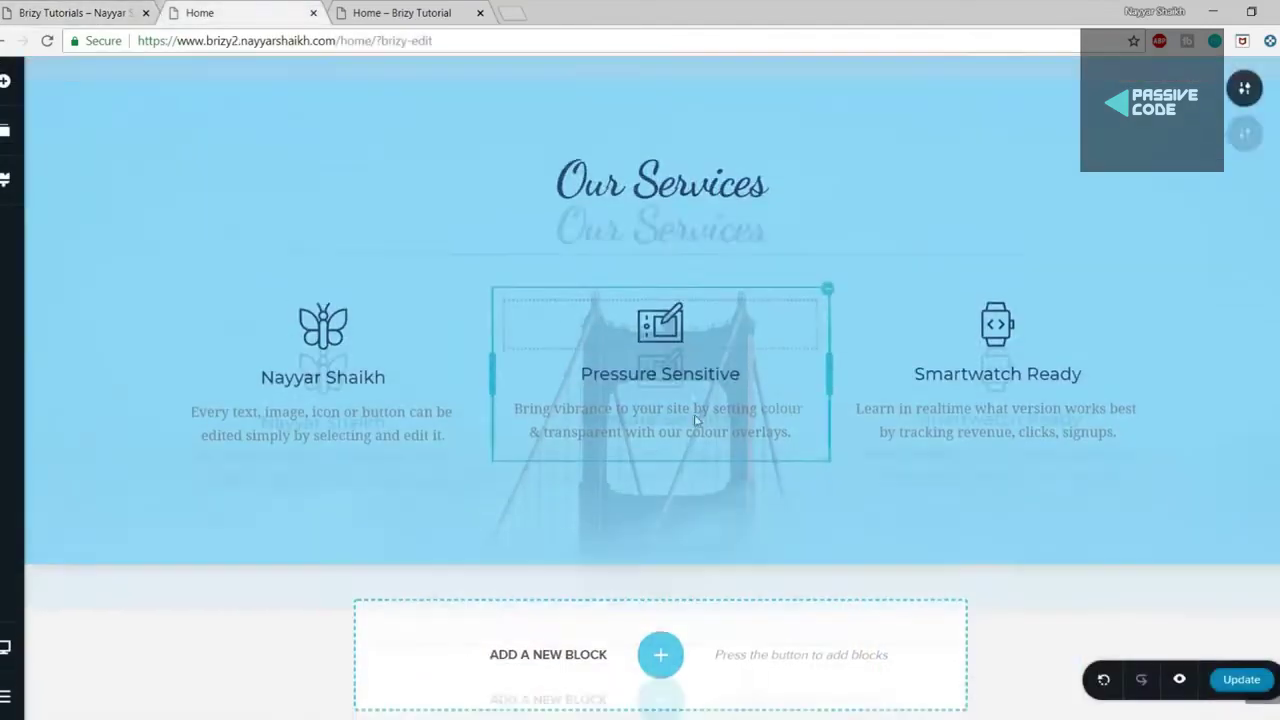
- Open the new-block library below Services and browse the Team and Testimonial categories
left_click(660, 630)
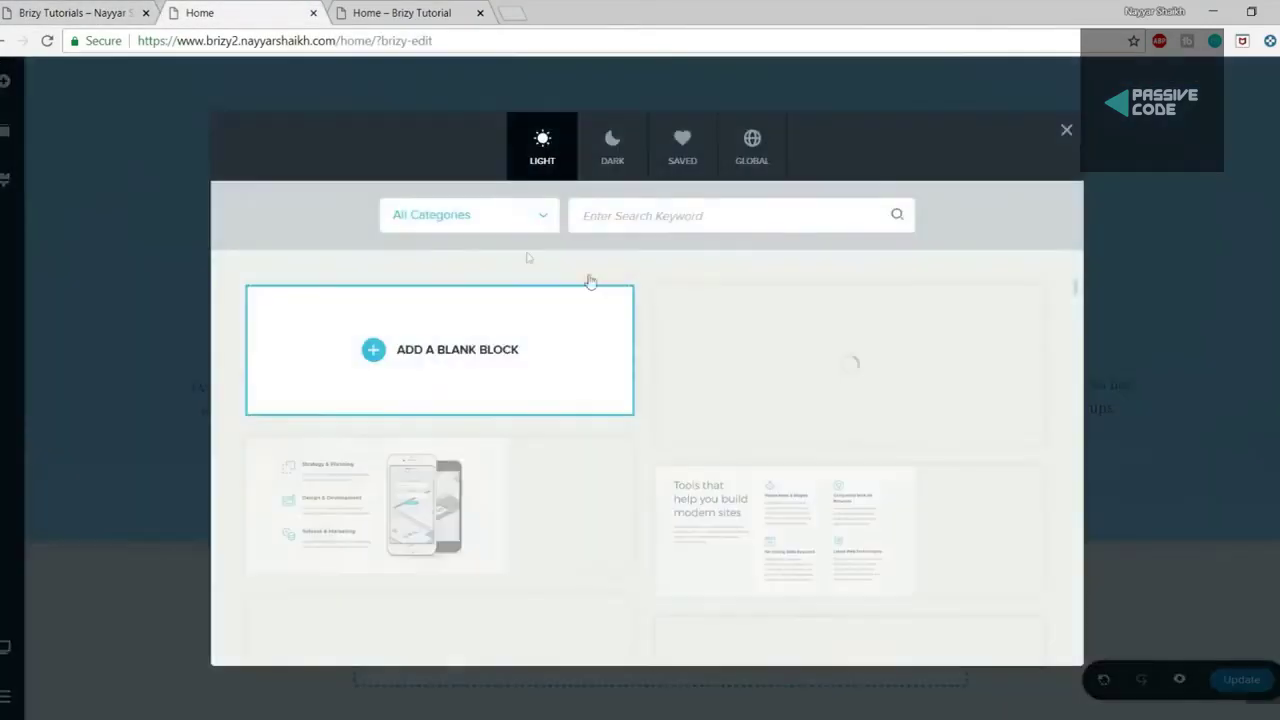
left_click(478, 213)
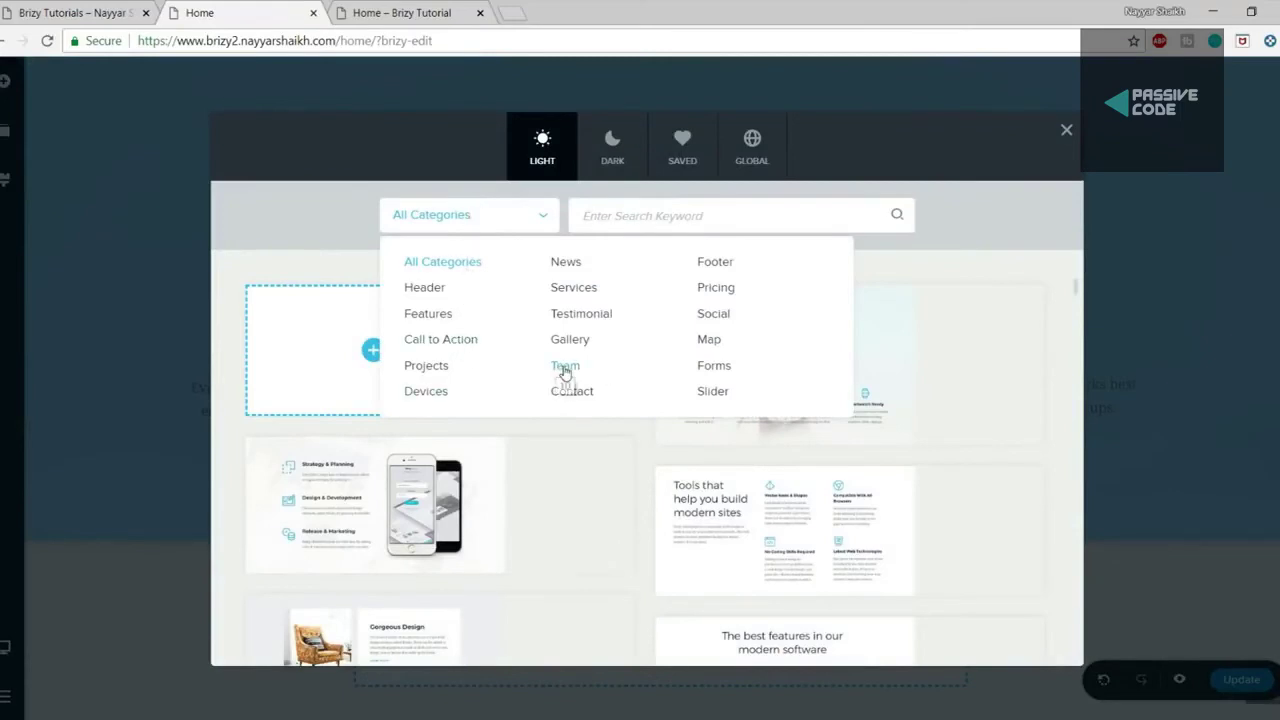
left_click(565, 365)
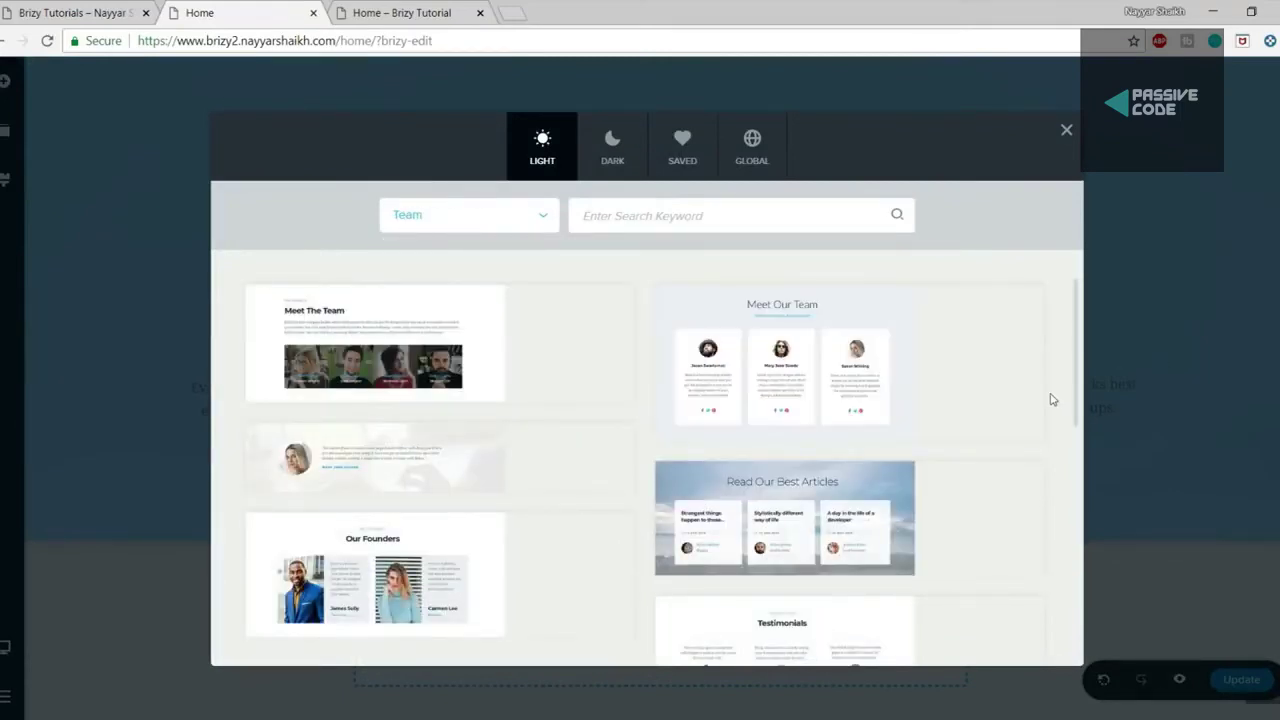
scroll(1051, 399, "down", 1)
scroll(1051, 399, "down", 1)
scroll(1051, 399, "down", 5)
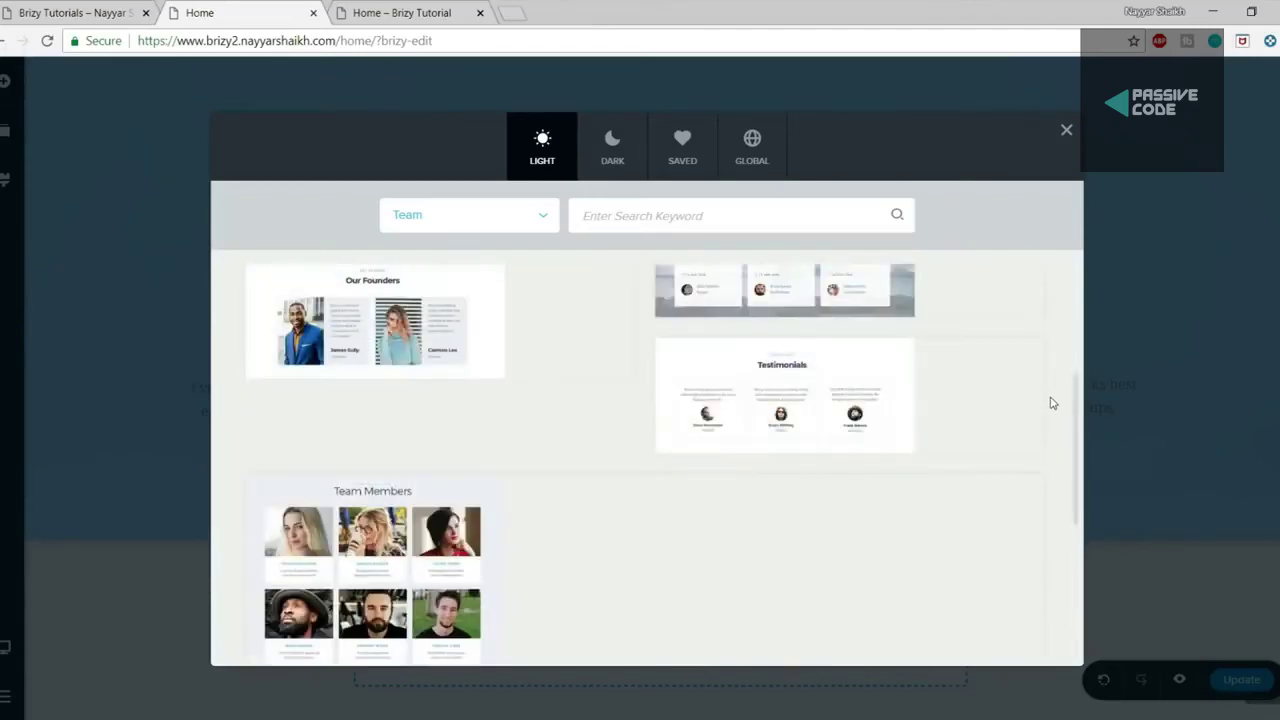
scroll(634, 540, "up", 5)
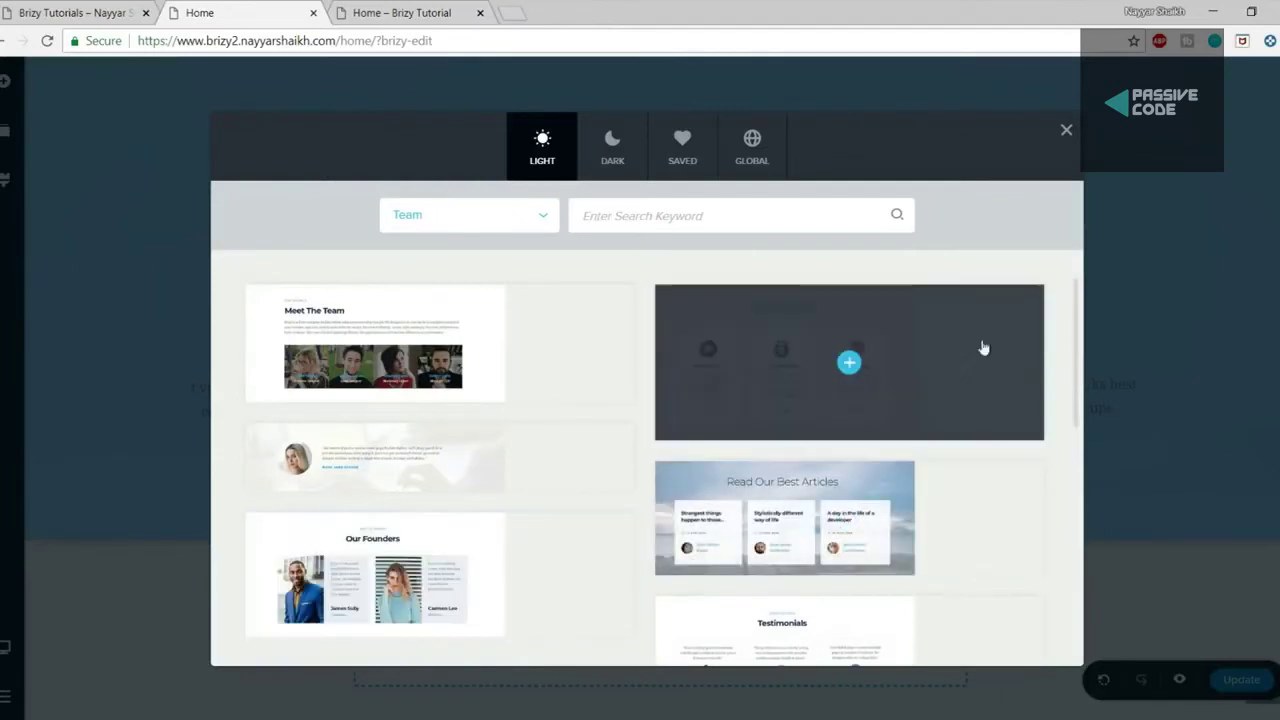
left_click(491, 226)
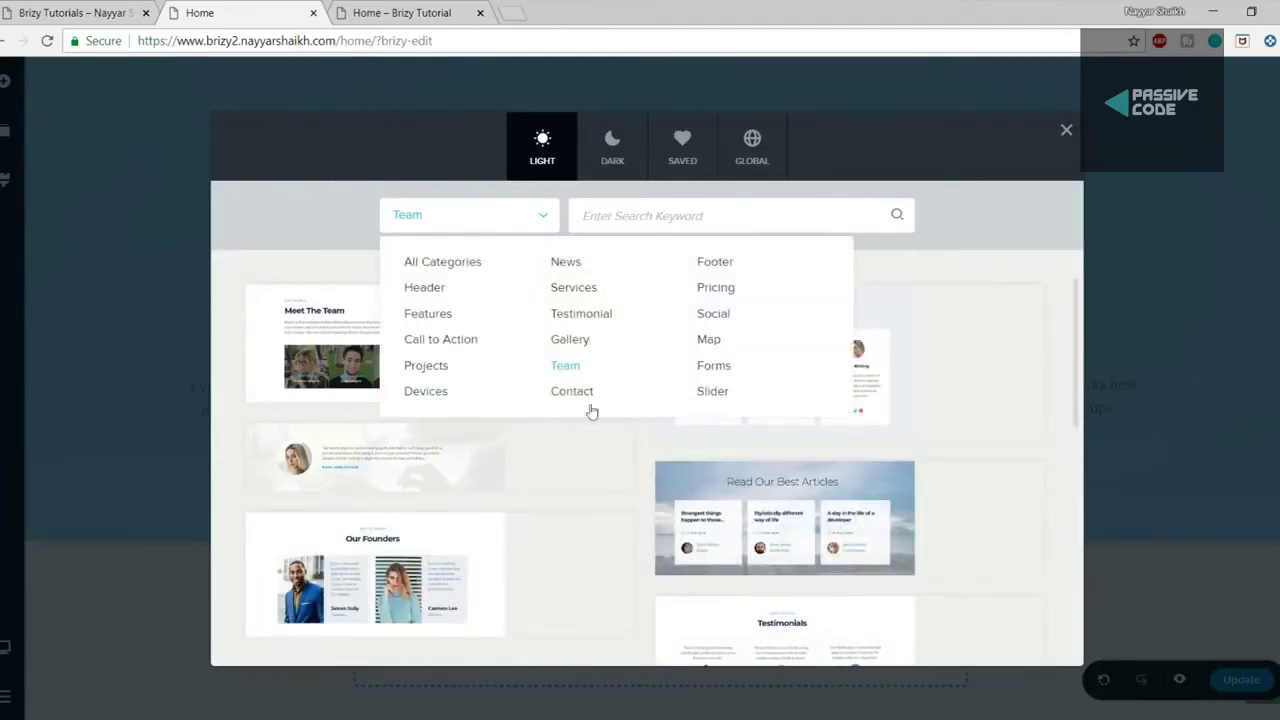
left_click(592, 319)
scroll(1014, 420, "down", 2)
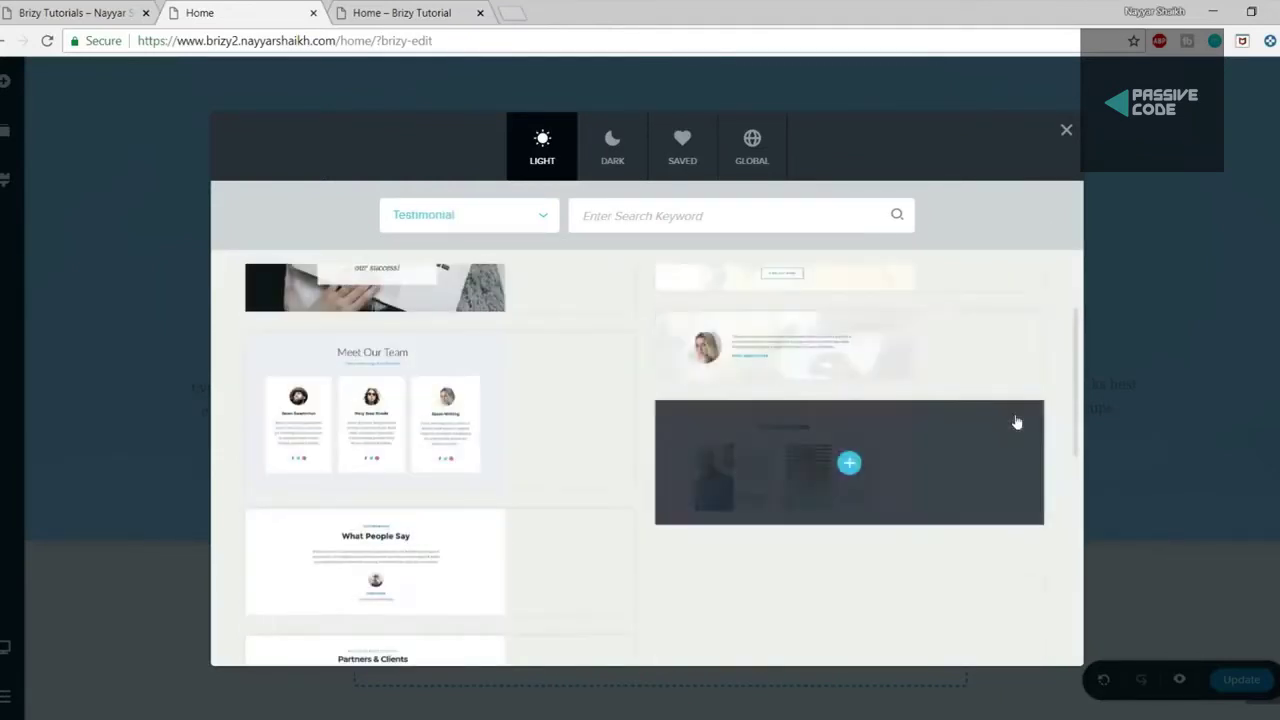
scroll(1014, 420, "up", 2)
- Return to Team blocks and insert the Partners & Clients block
left_click(487, 212)
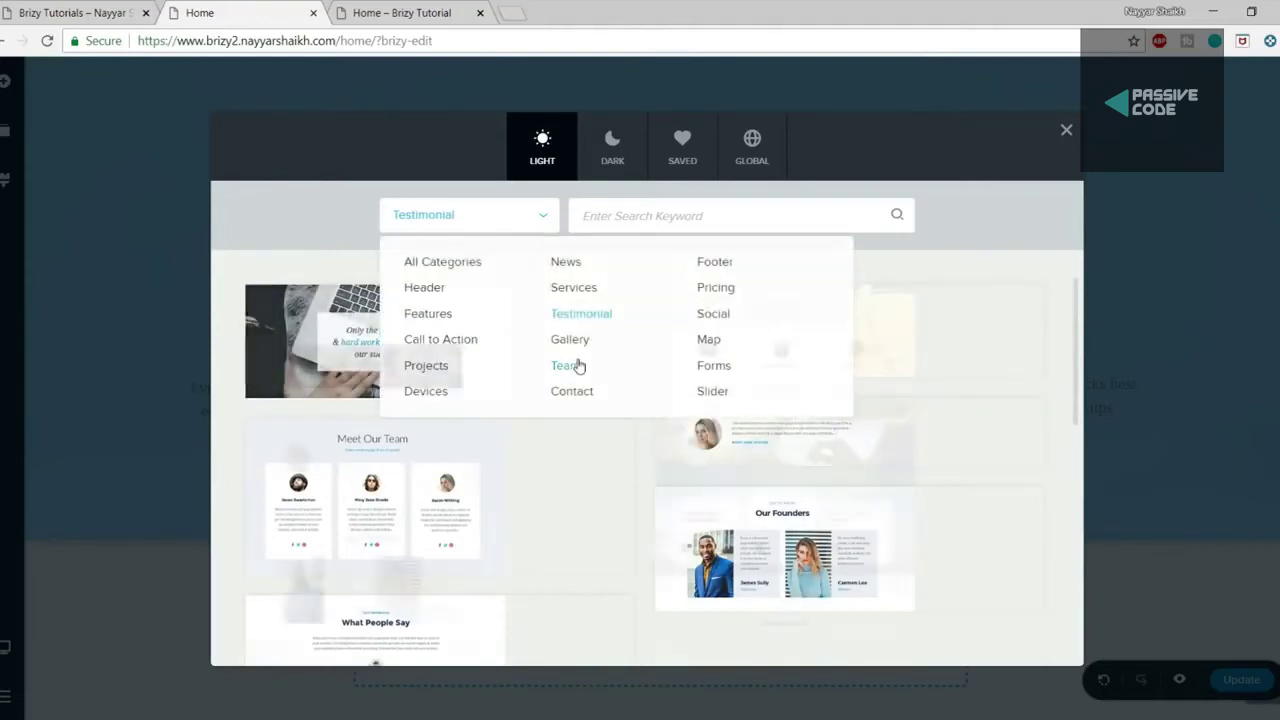
left_click(575, 365)
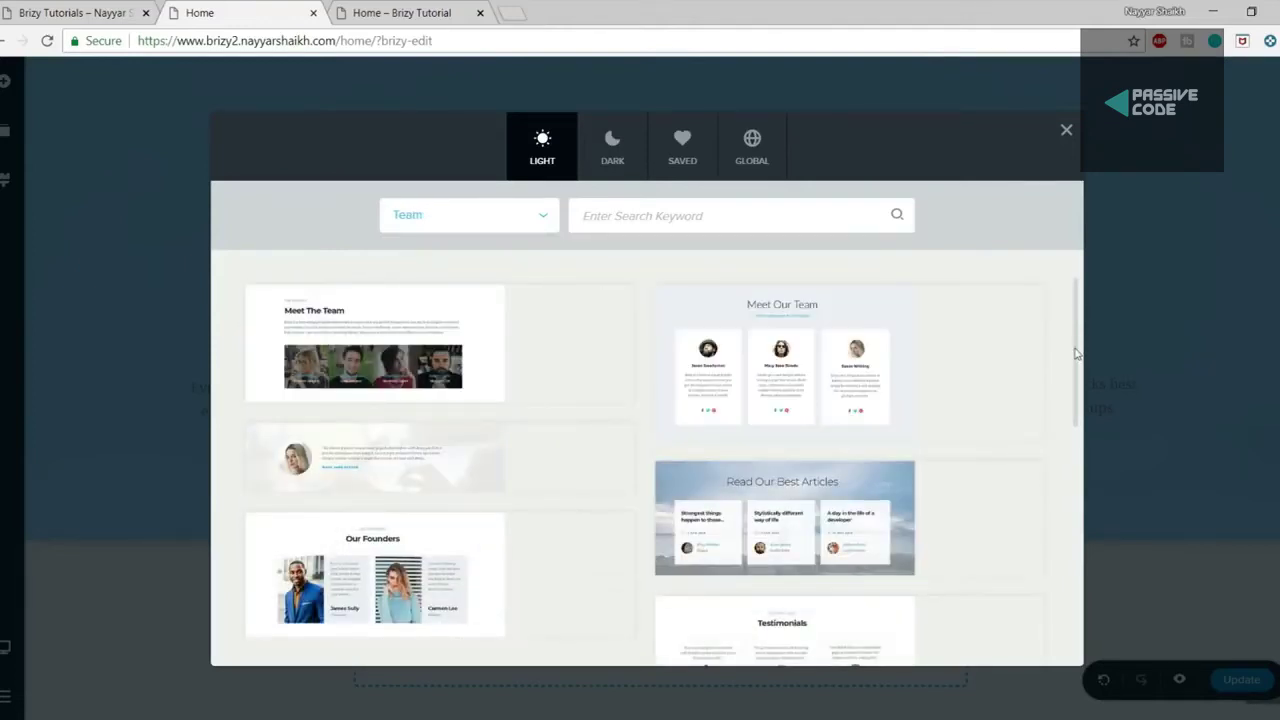
scroll(1070, 357, "down", 3)
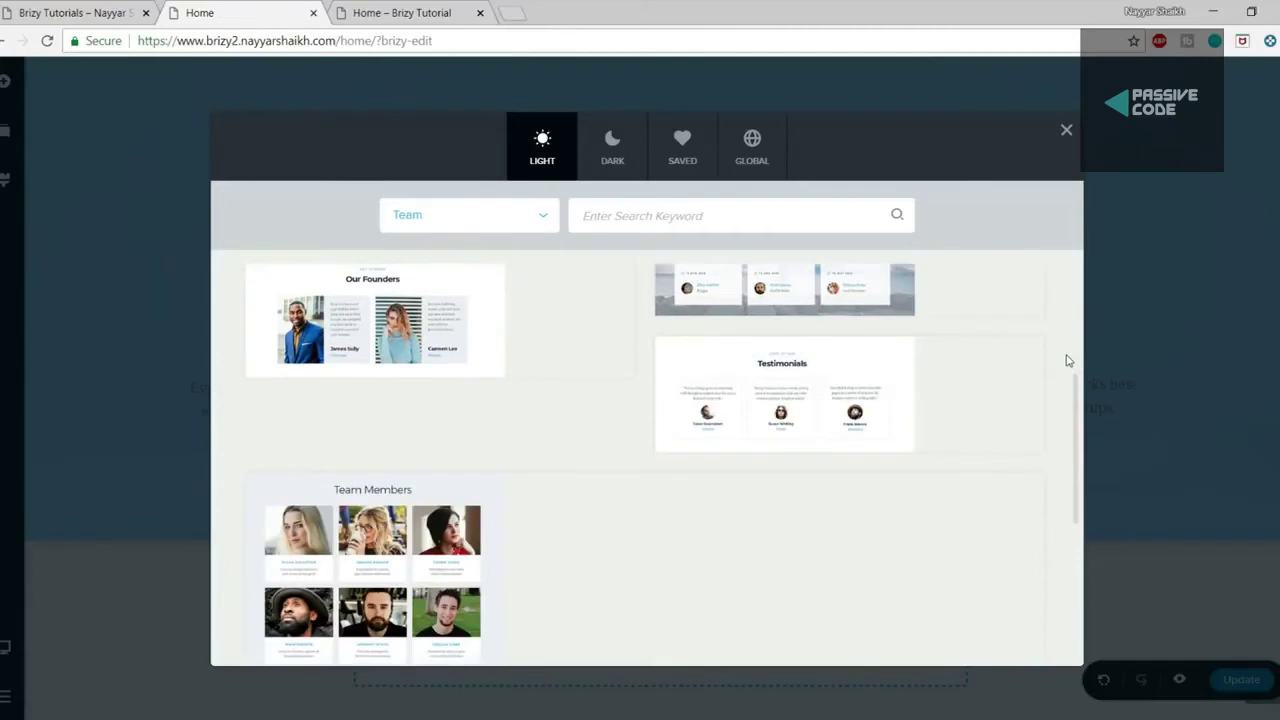
left_click(155, 10)
left_click(227, 10)
scroll(1018, 316, "down", 2)
scroll(1018, 316, "down", 2)
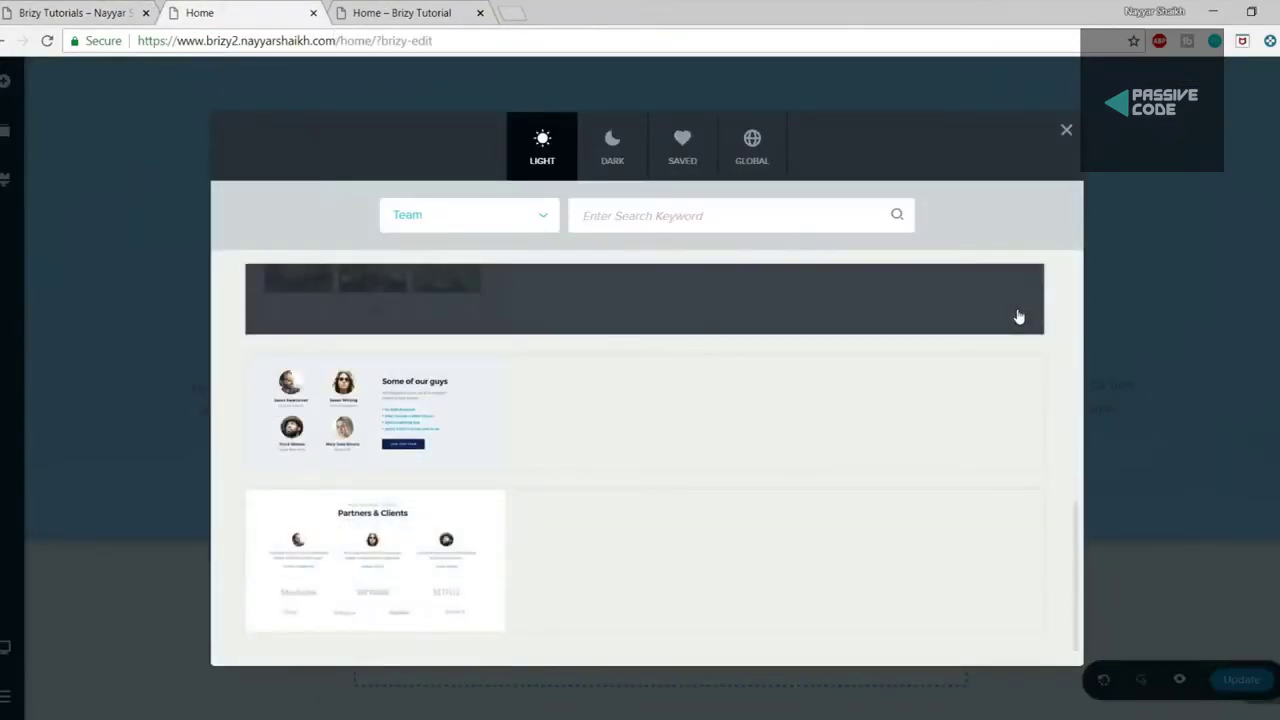
mouse_move(726, 560)
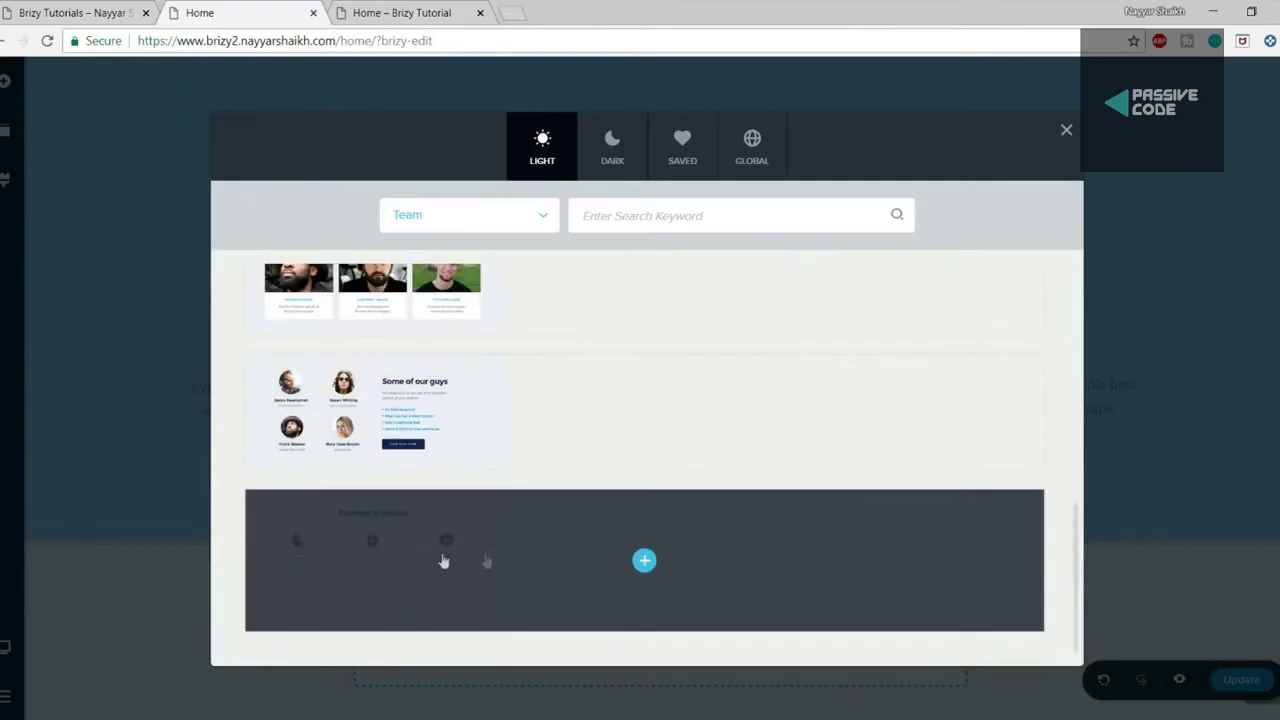
left_click(633, 563)
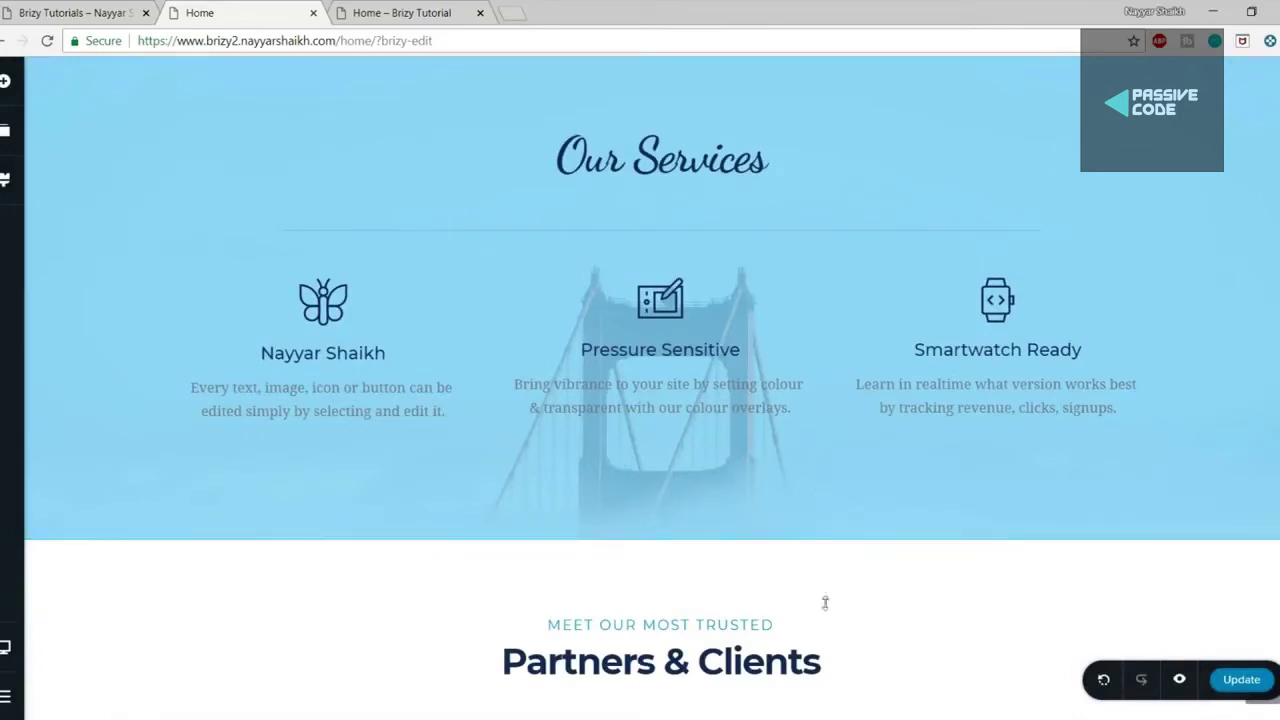
- Apply the Heading 1 preset (bold Dancing Script, size 56) to the Partners & Clients heading
scroll(900, 625, "down", 7)
scroll(903, 618, "up", 3)
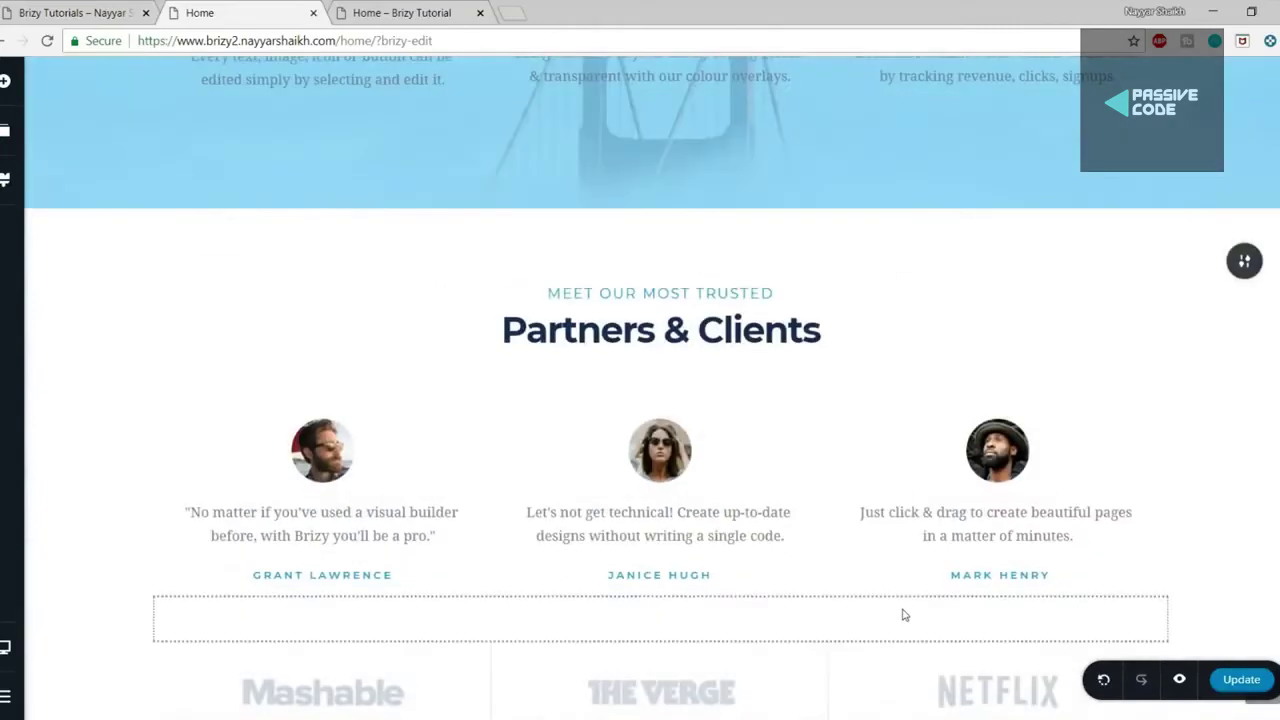
scroll(903, 615, "down", 1)
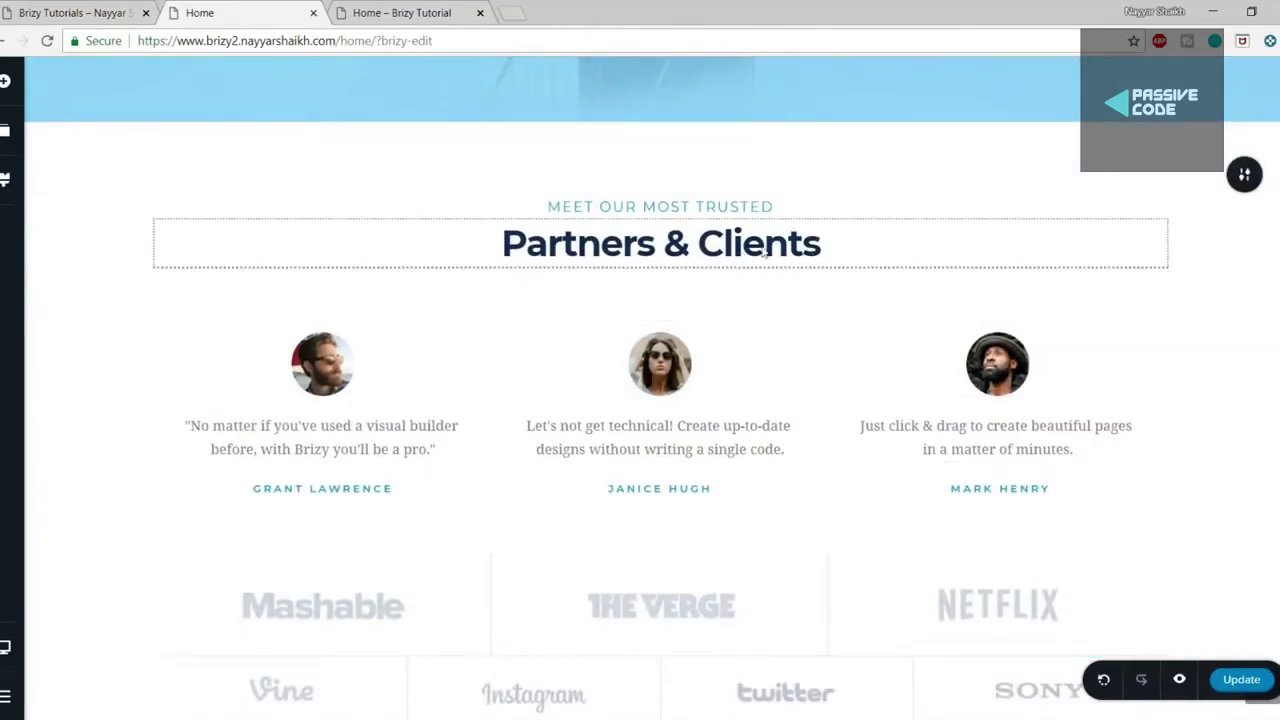
scroll(860, 440, "up", 5)
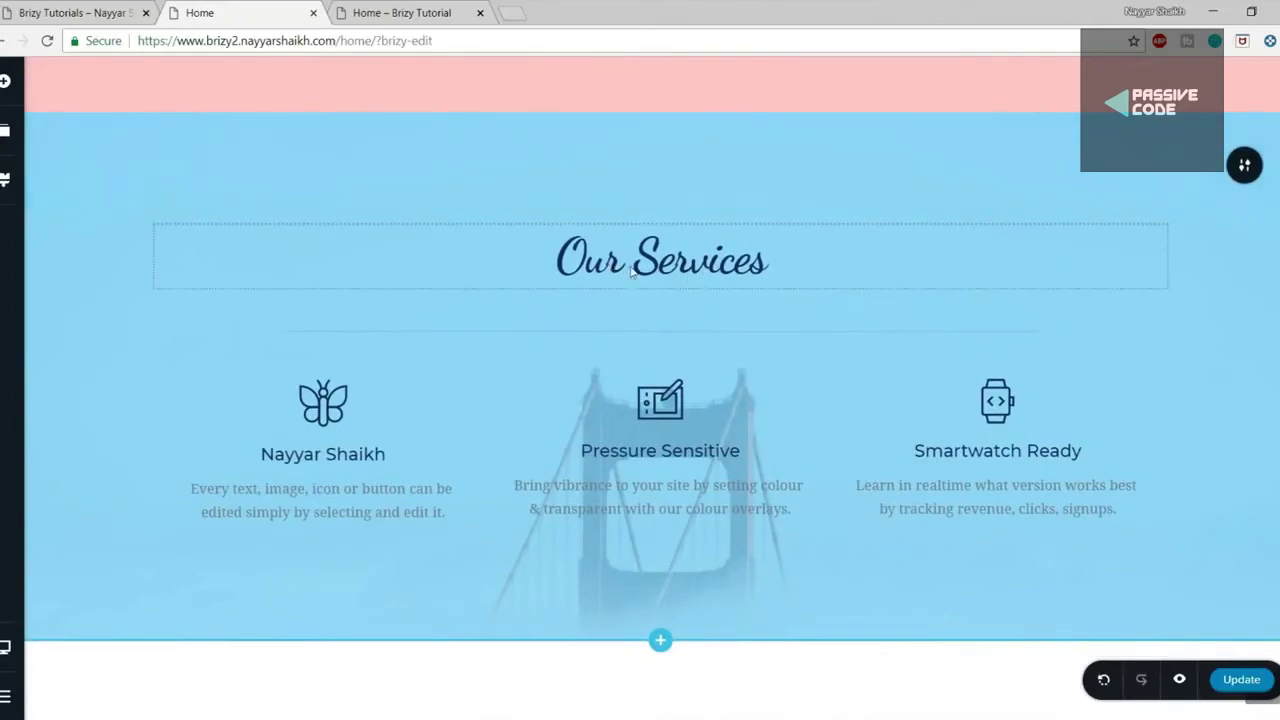
scroll(748, 265, "down", 4)
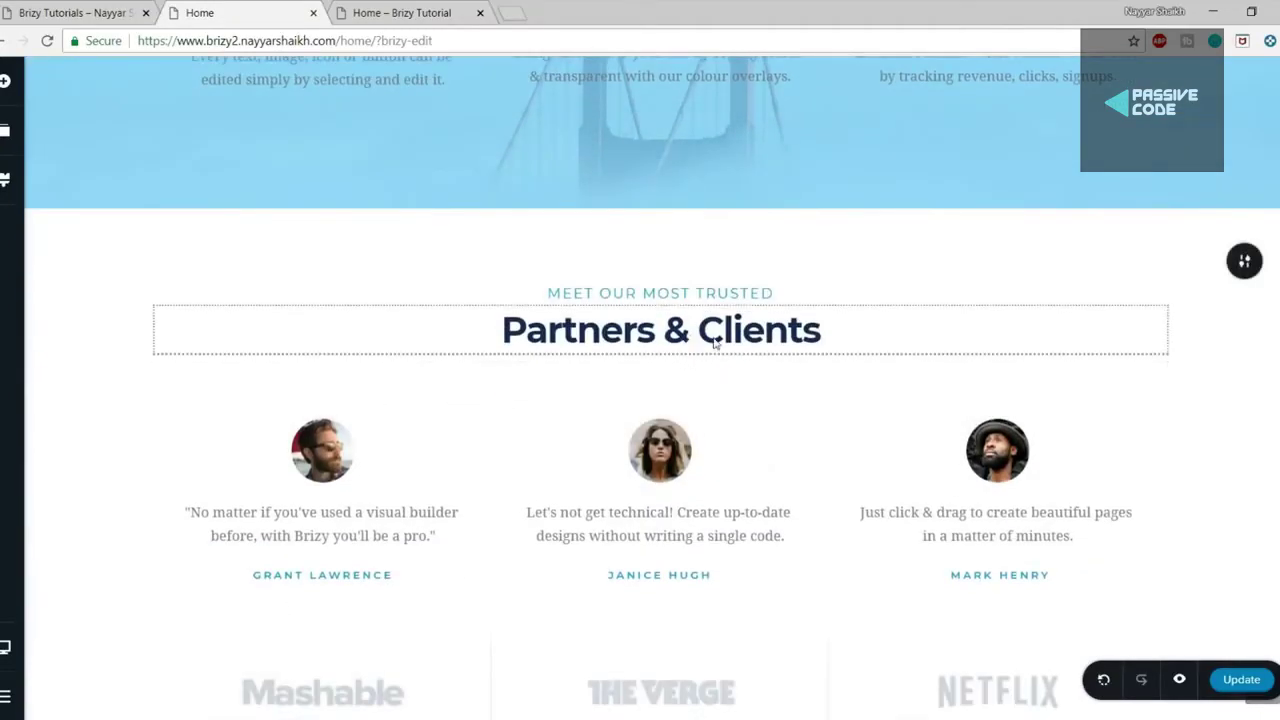
left_click(745, 339)
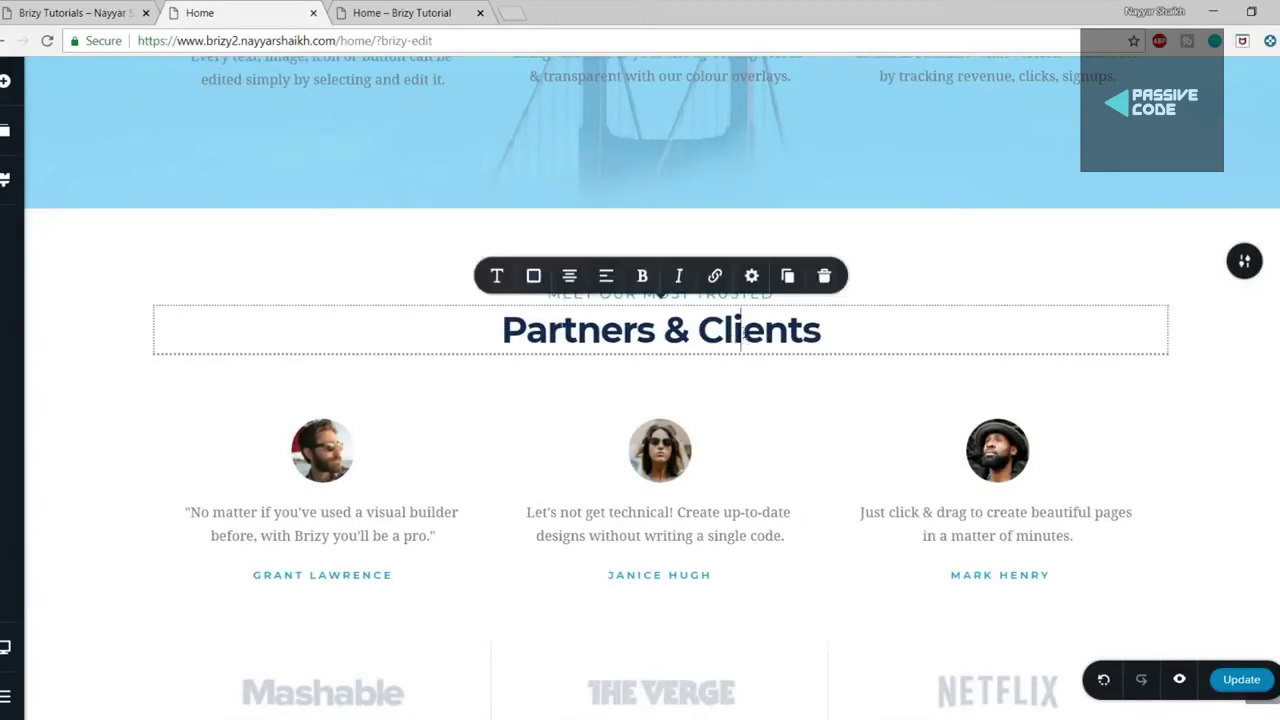
left_click(496, 277)
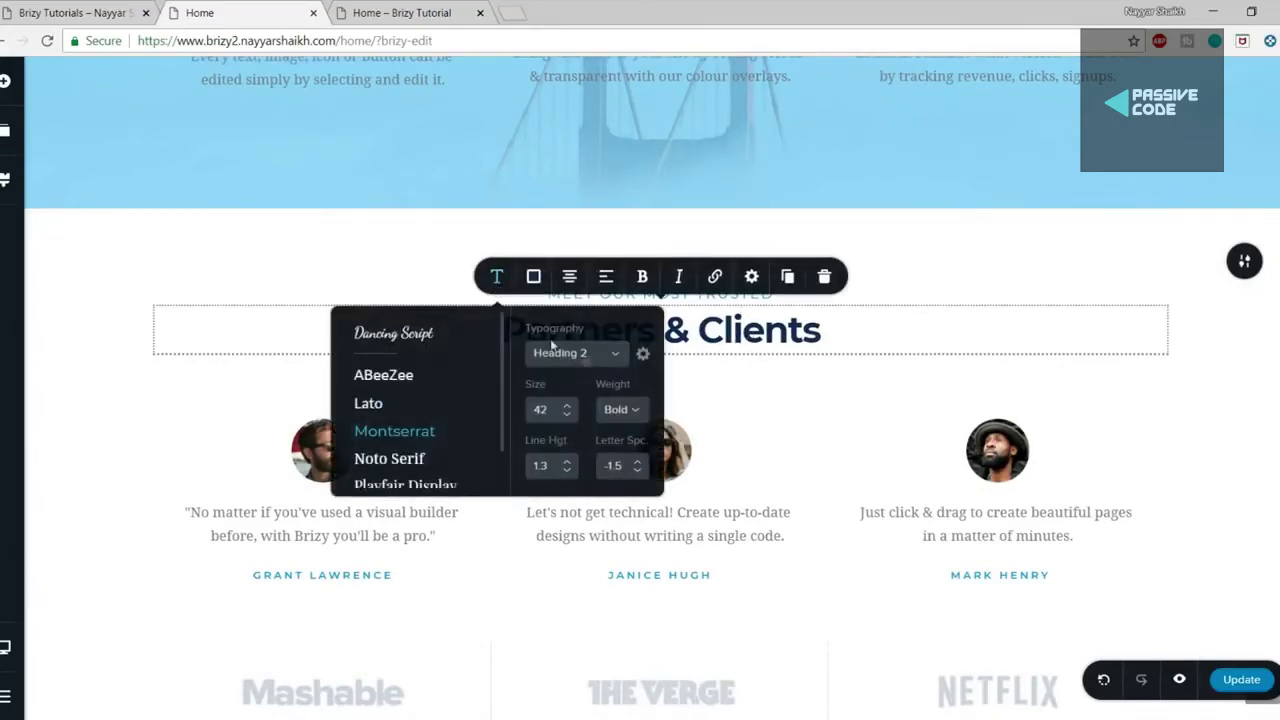
left_click(619, 355)
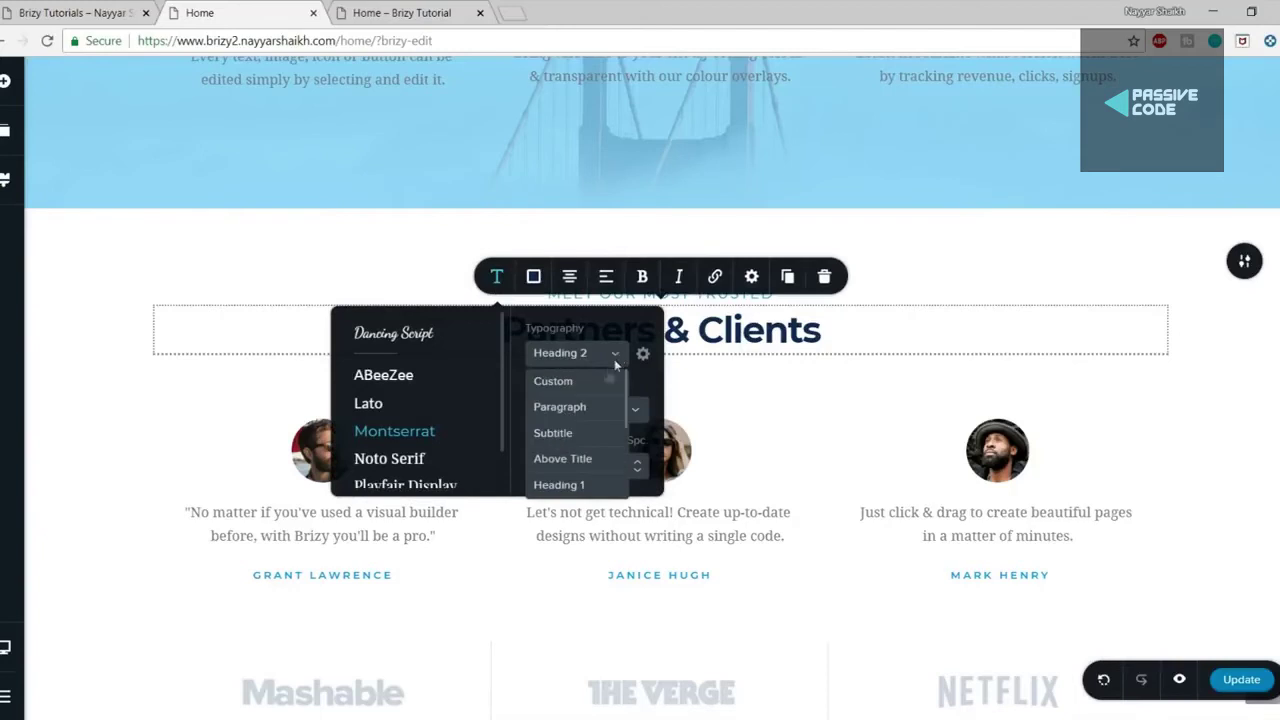
left_click(578, 485)
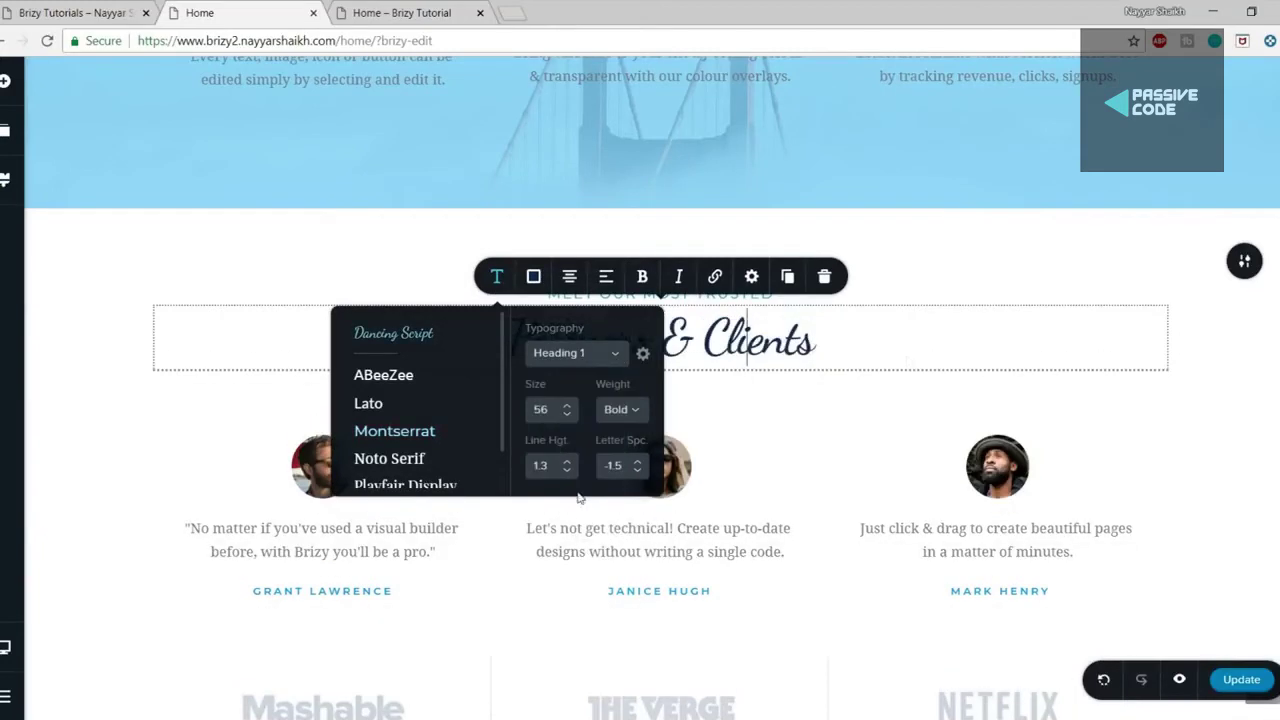
left_click(992, 251)
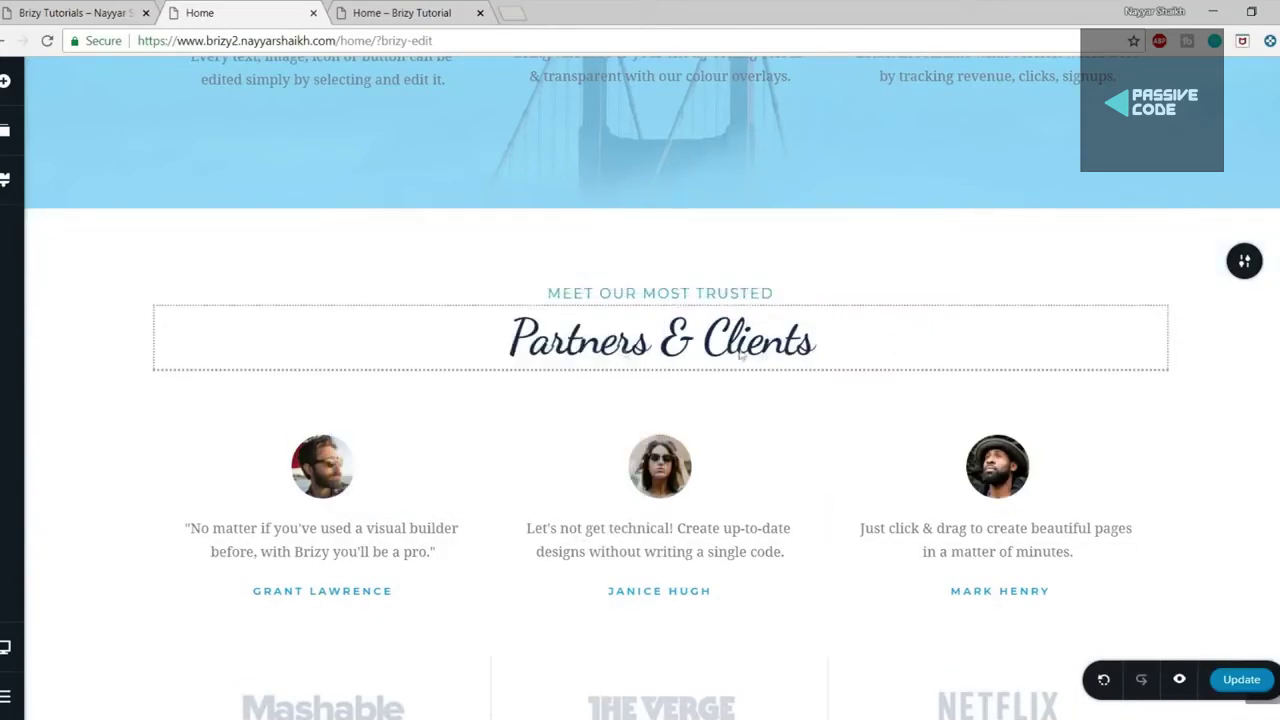
left_click(651, 294)
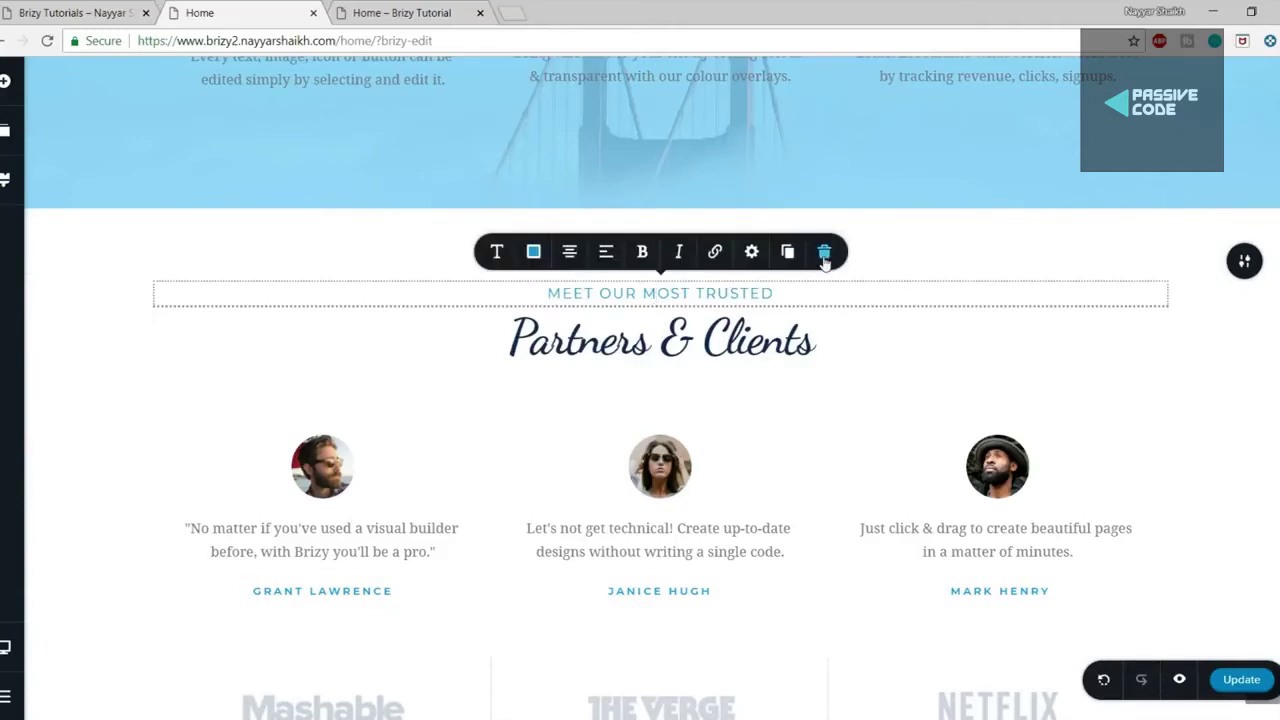
- Delete the MEET OUR MOST TRUSTED subtitle, the Mashable logo, its column and the logo rows
left_click(826, 252)
scroll(829, 262, "down", 3)
left_click(380, 435)
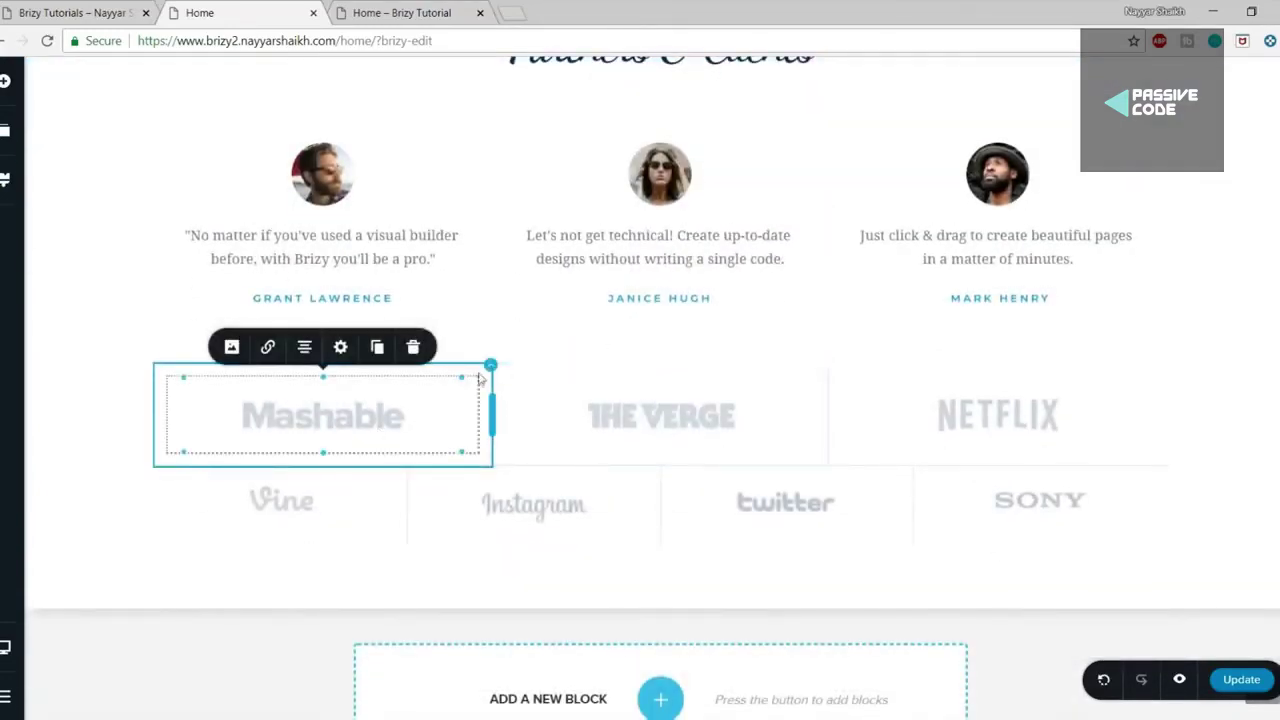
left_click(422, 355)
left_click(490, 366)
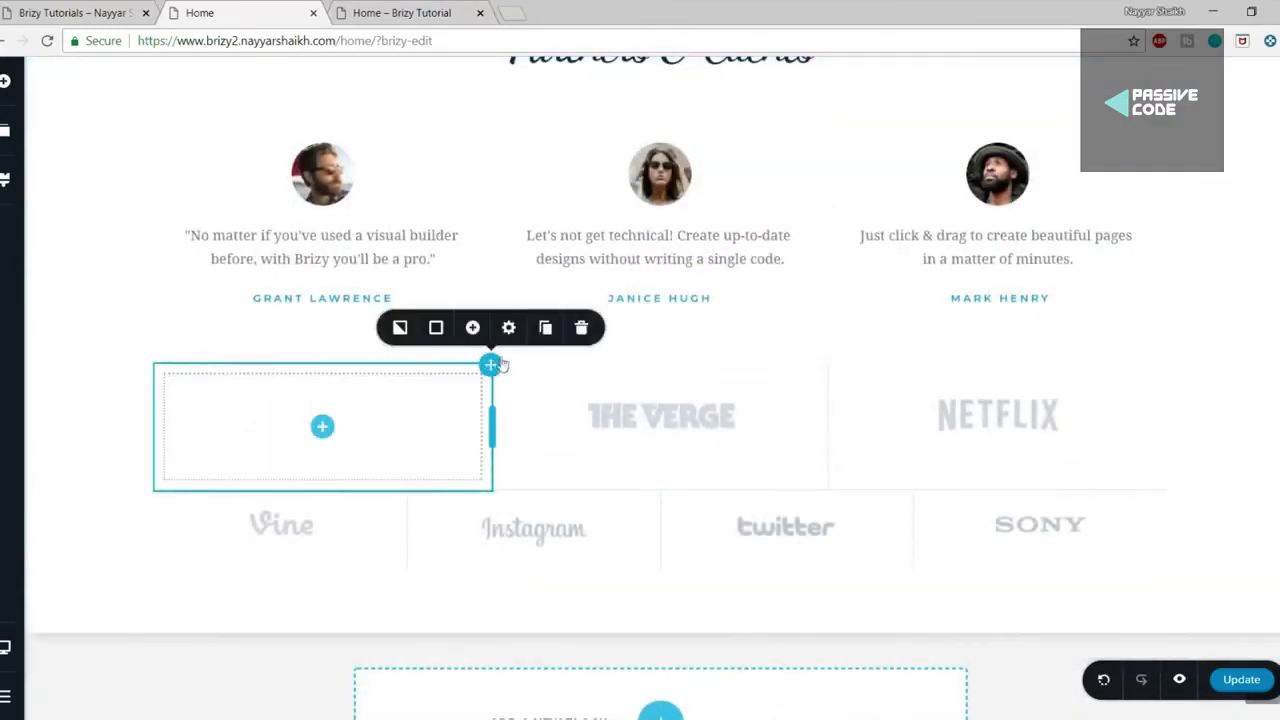
left_click(584, 330)
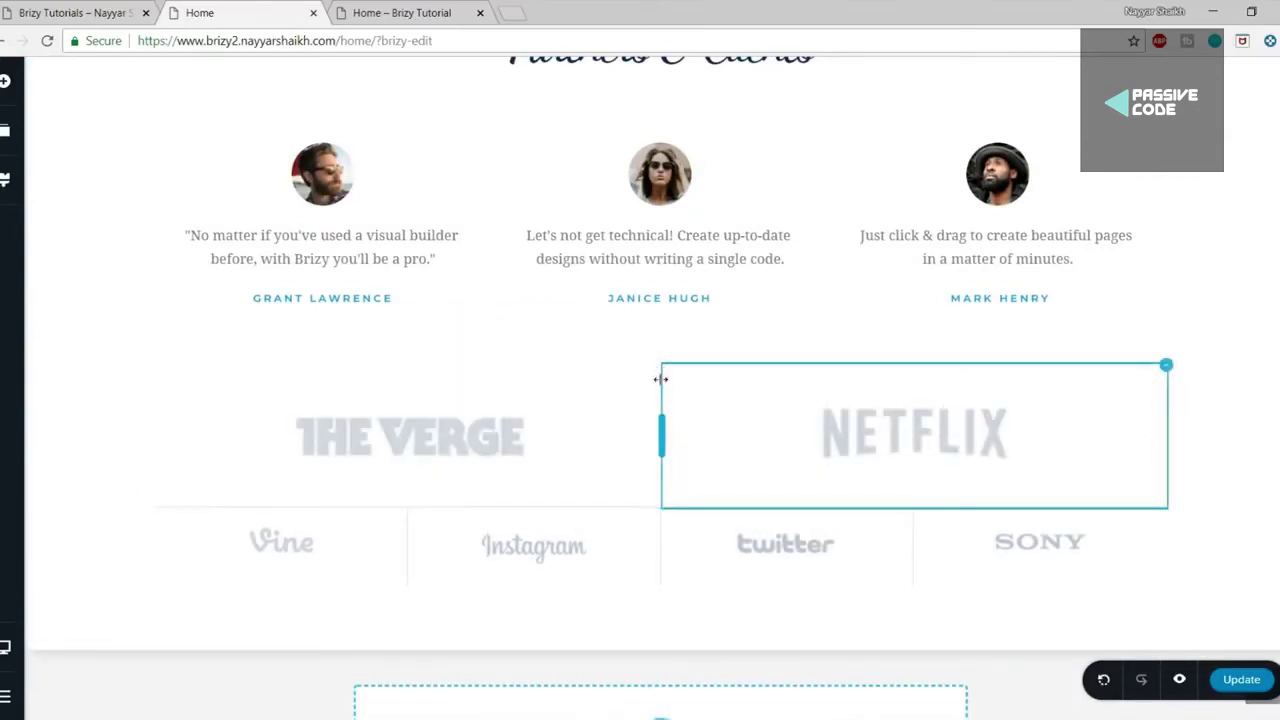
left_click(737, 363)
left_click(831, 323)
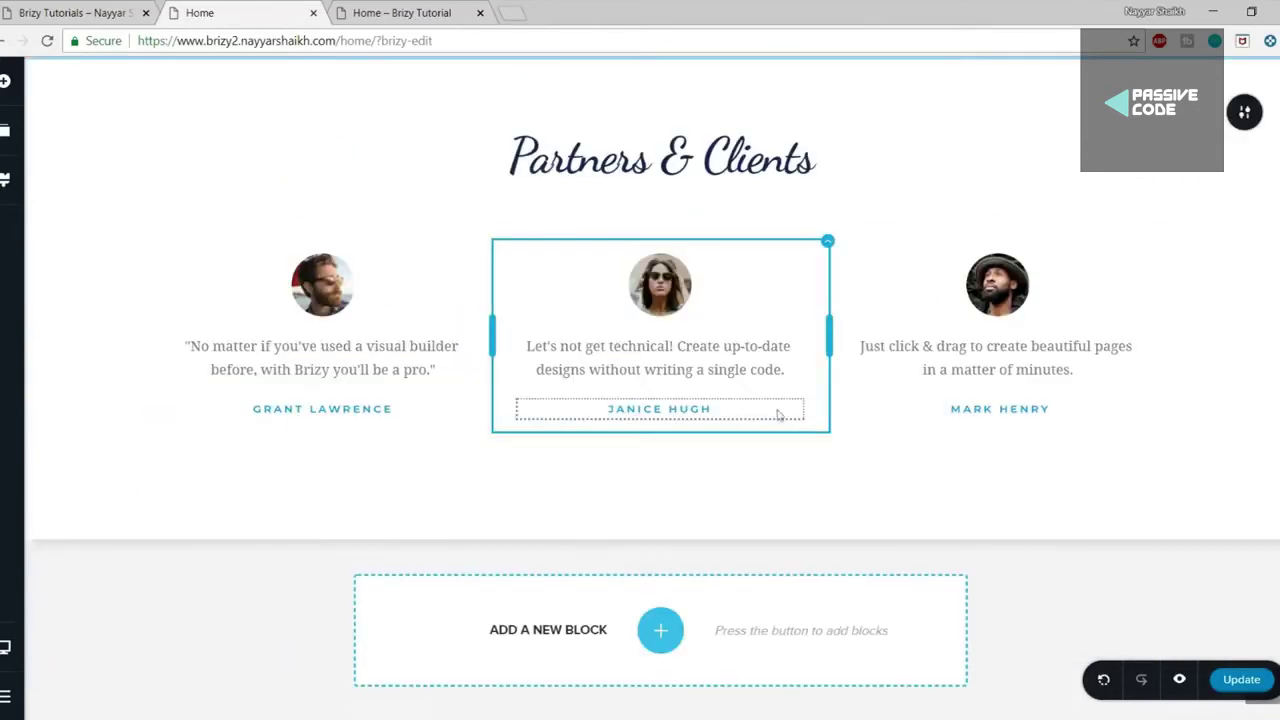
scroll(1206, 345, "up", 2)
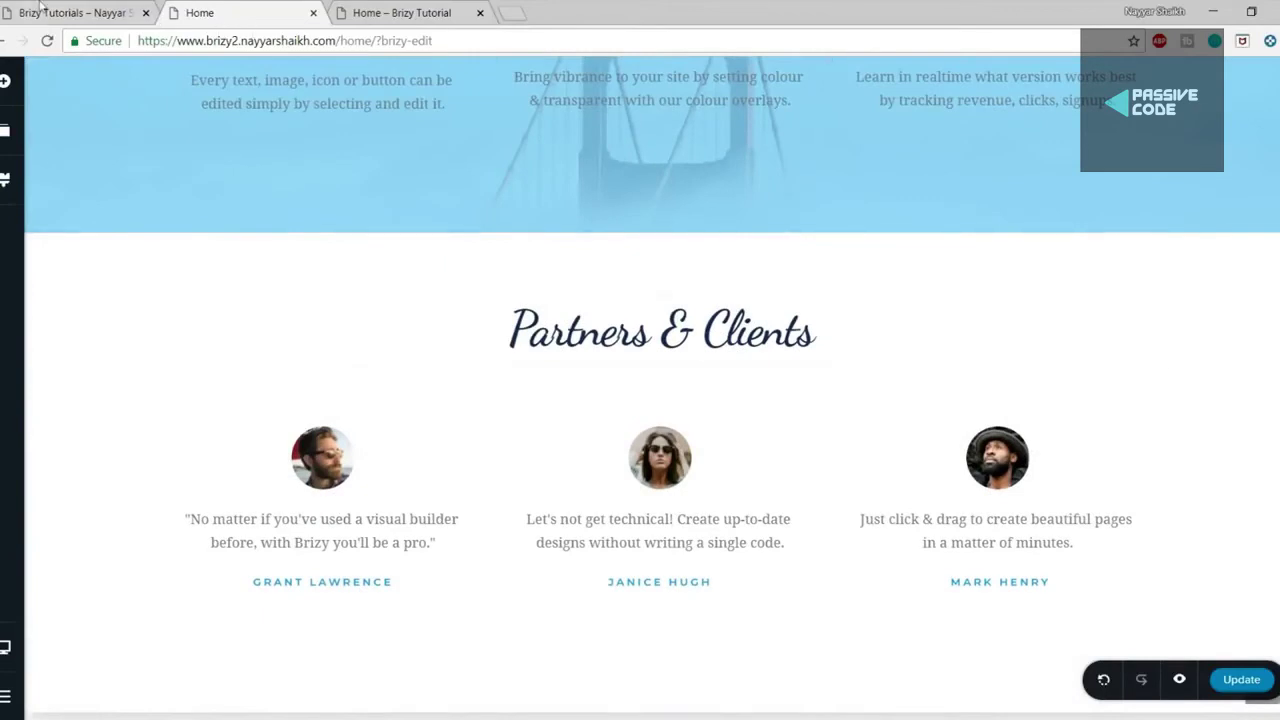
- Review the live site's dark navy Partners & Clients section with its three testimonial quotes
left_click(118, 6)
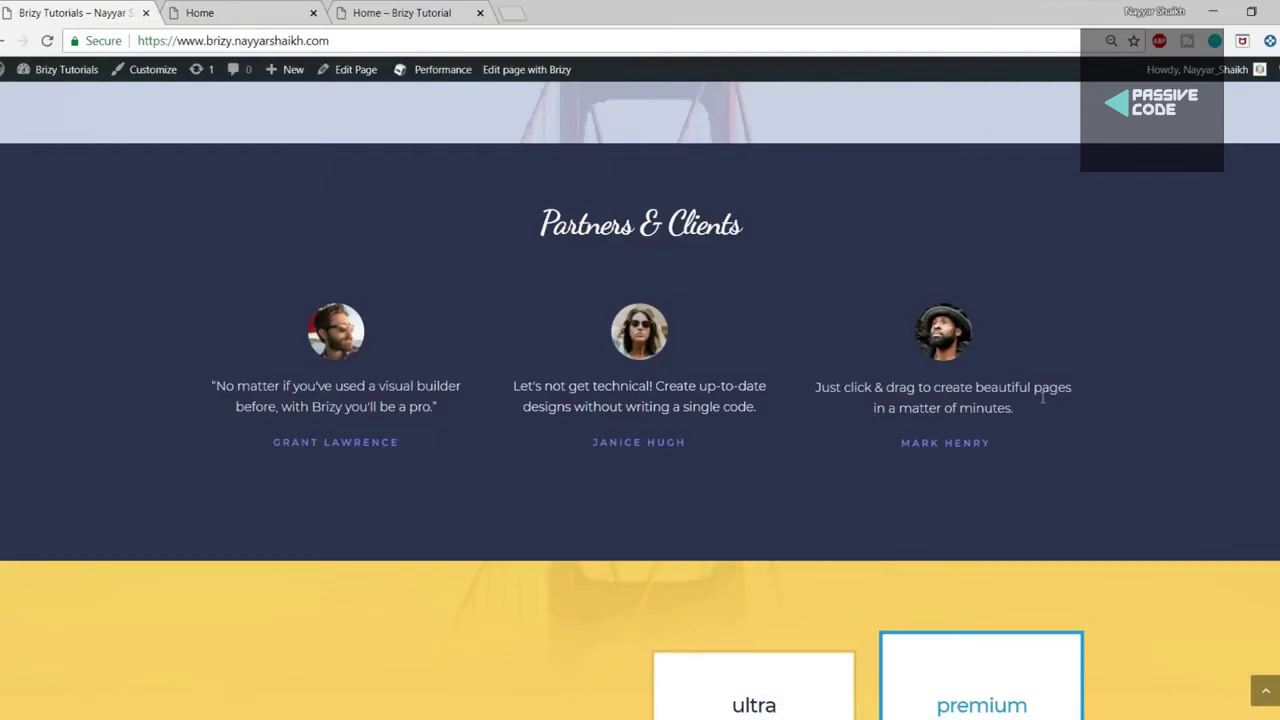
scroll(1043, 397, "up", 4)
scroll(760, 295, "down", 15)
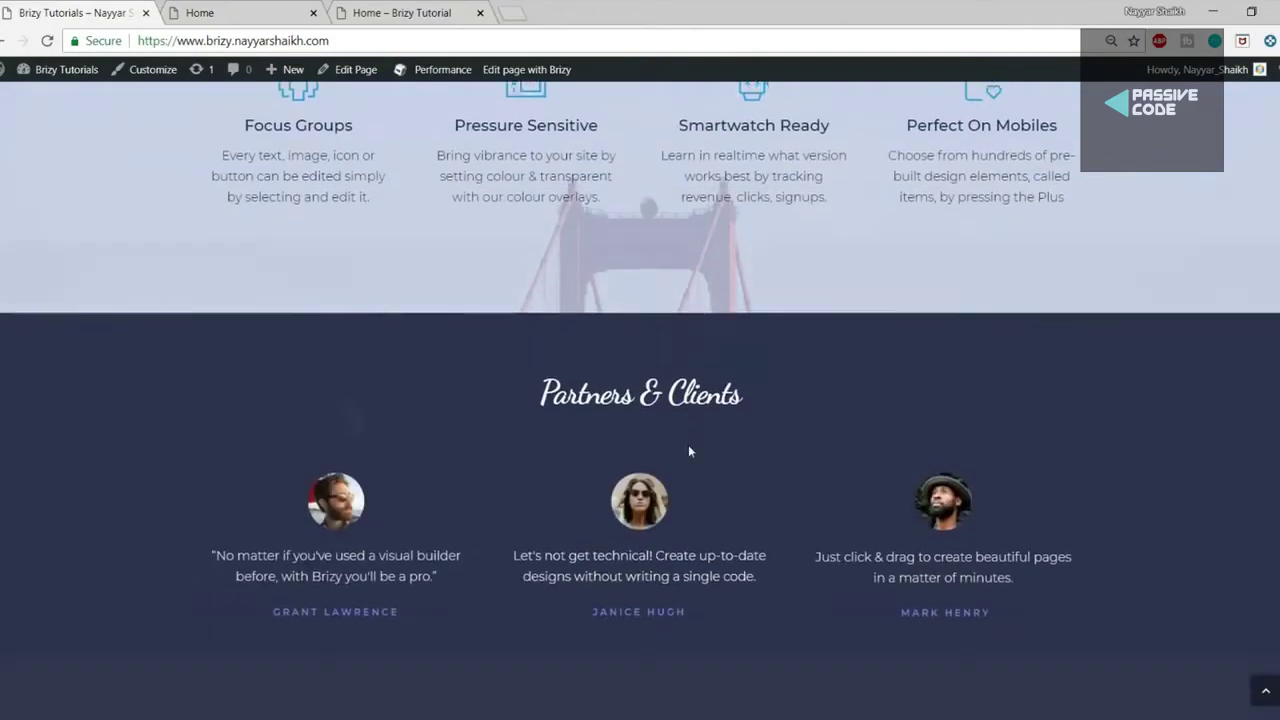
scroll(740, 437, "up", 12)
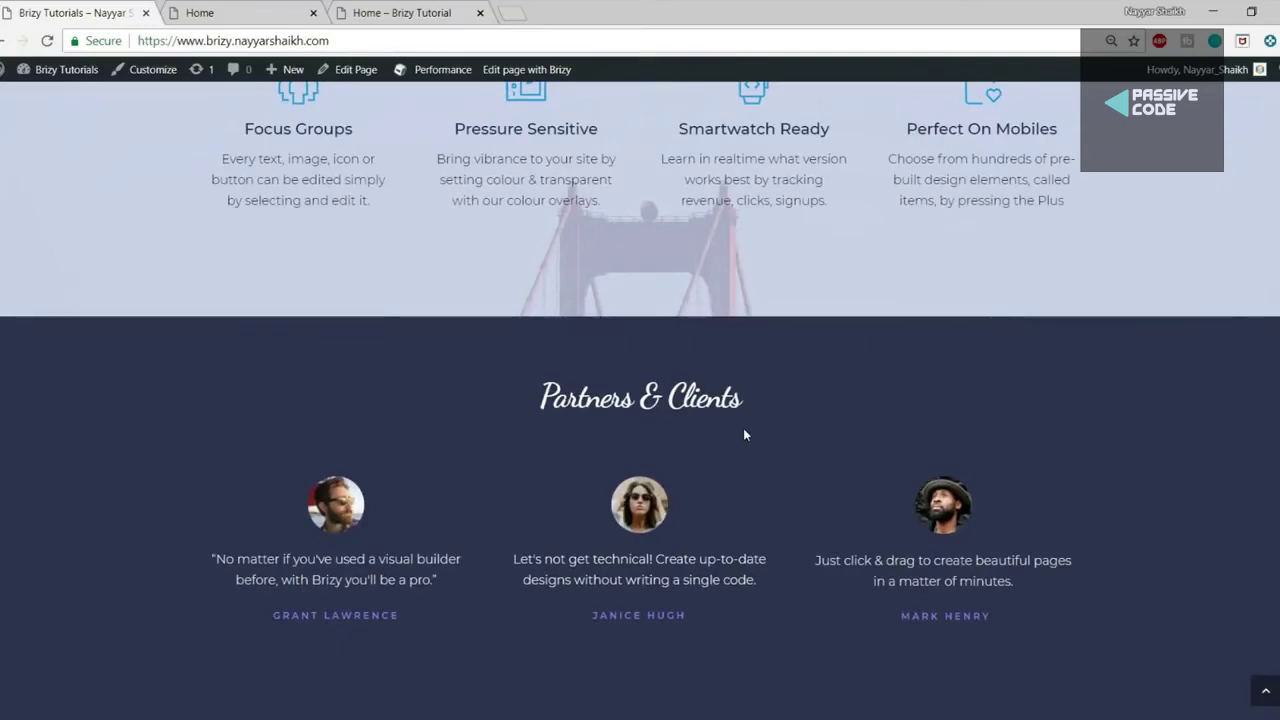
scroll(743, 434, "down", 3)
scroll(743, 434, "up", 1)
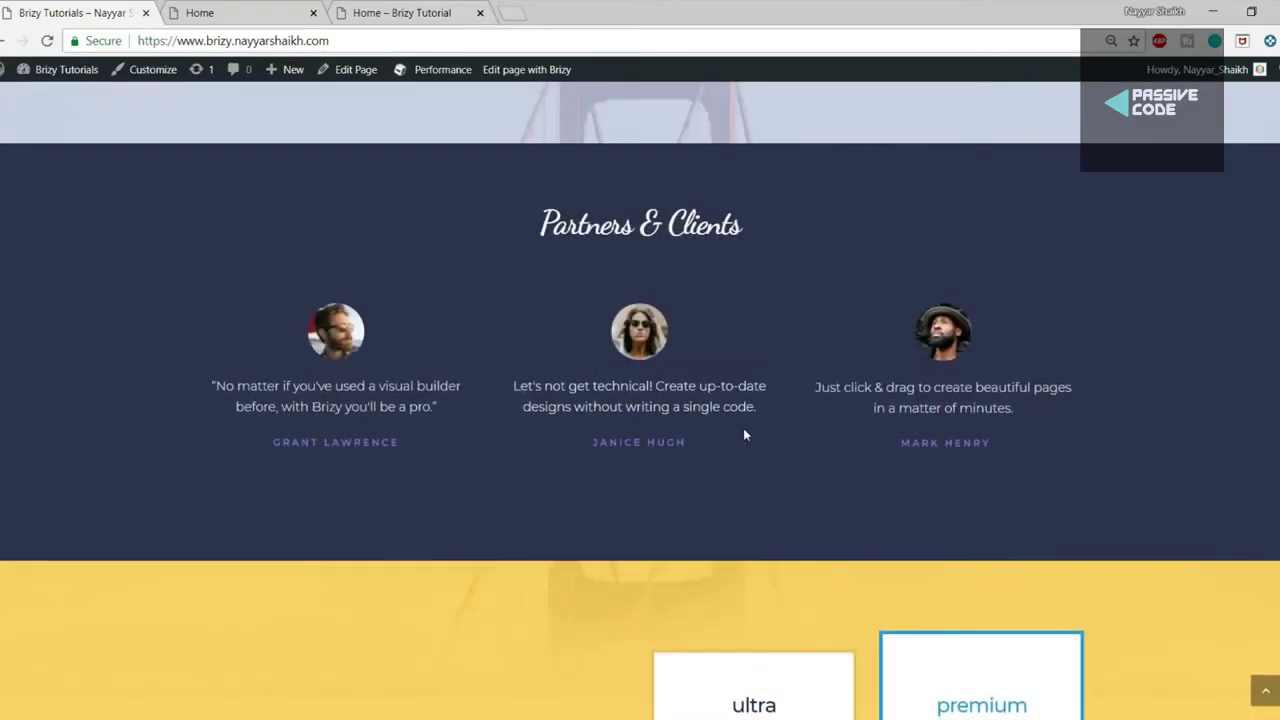
- Give the Partners & Clients section a dark navy #19346C overlay, then view the live site
left_click(222, 10)
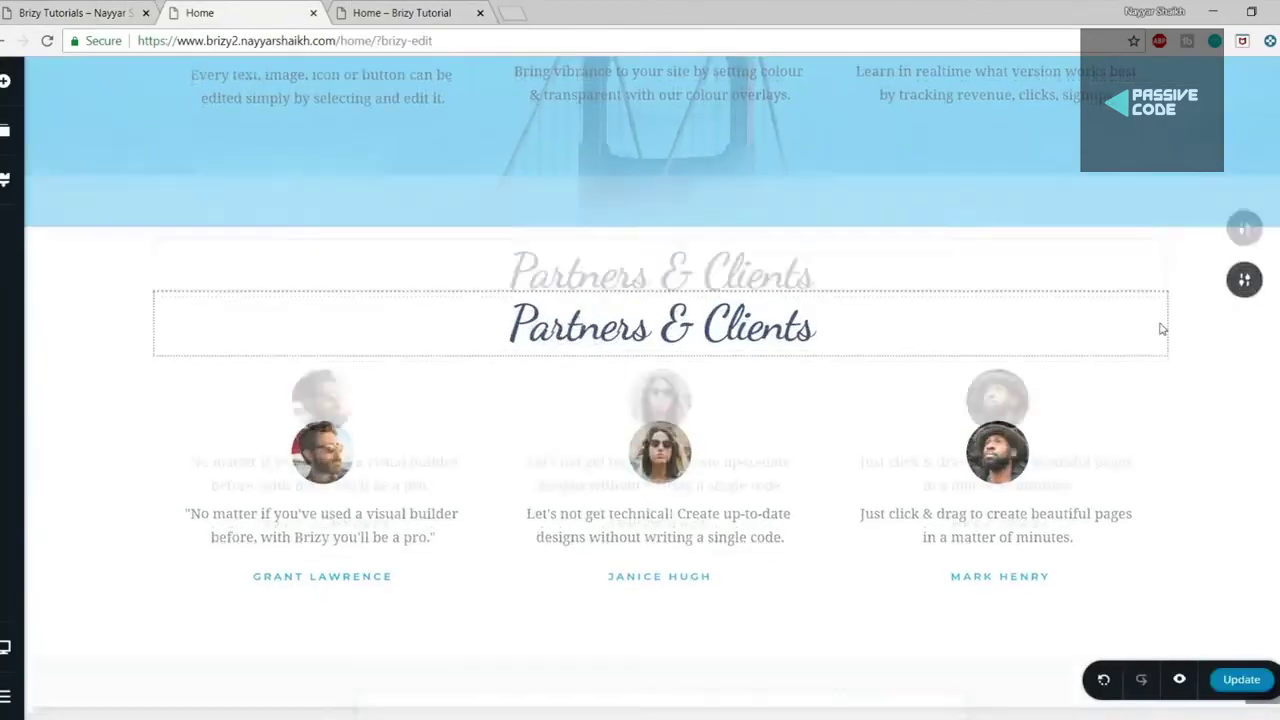
mouse_move(1248, 200)
left_click(1093, 199)
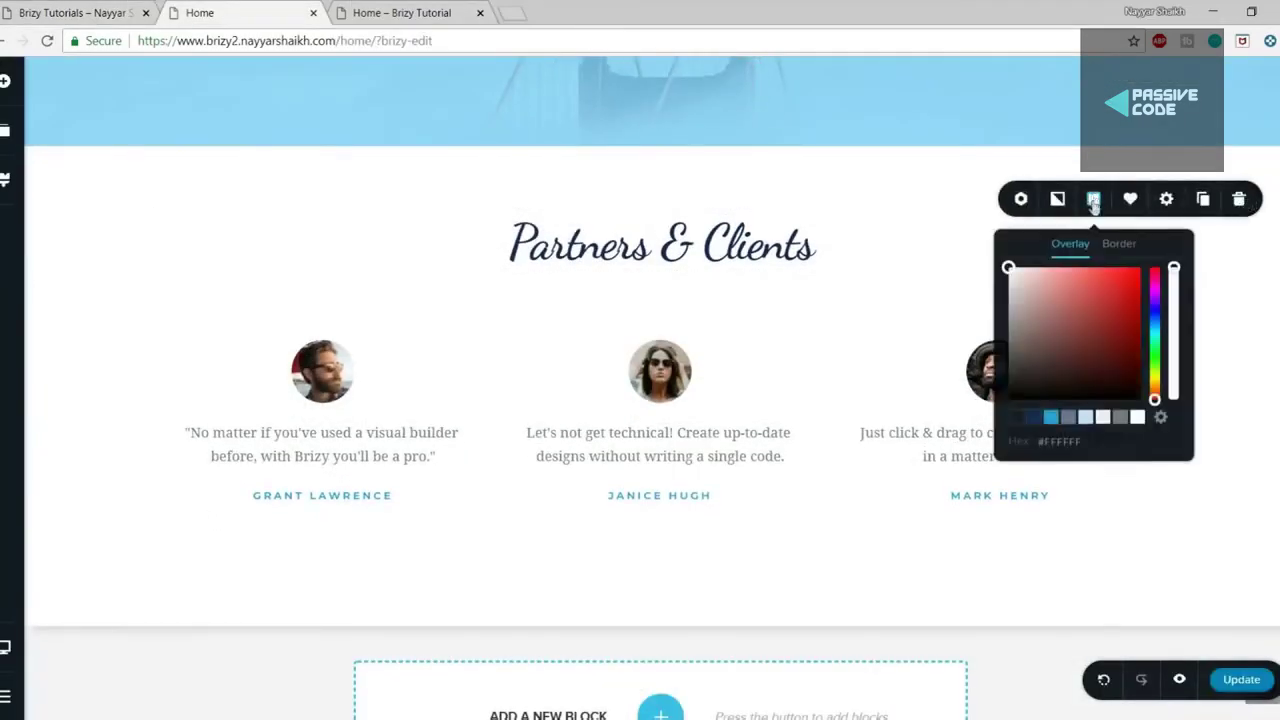
left_click(1034, 417)
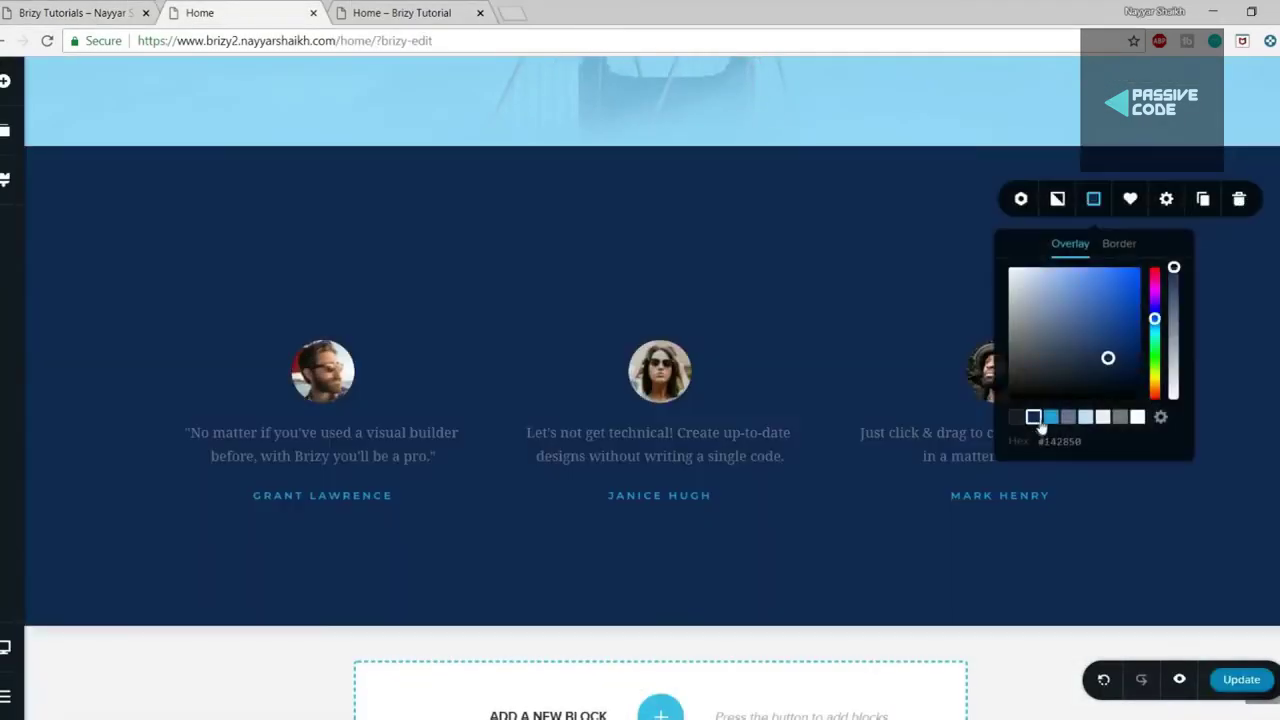
mouse_move(1109, 357)
left_mouse_down()
mouse_move(1111, 333)
mouse_move(1092, 344)
mouse_move(1126, 314)
mouse_move(1111, 343)
left_mouse_up()
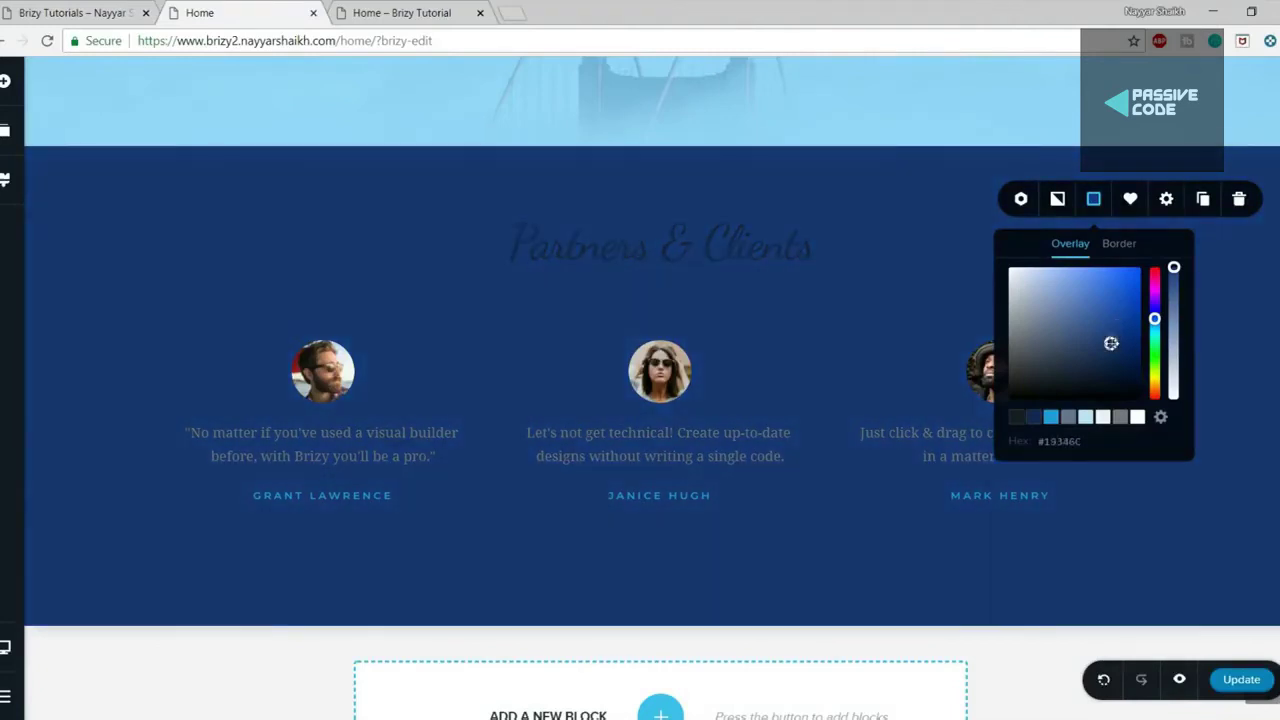
left_click(52, 8)
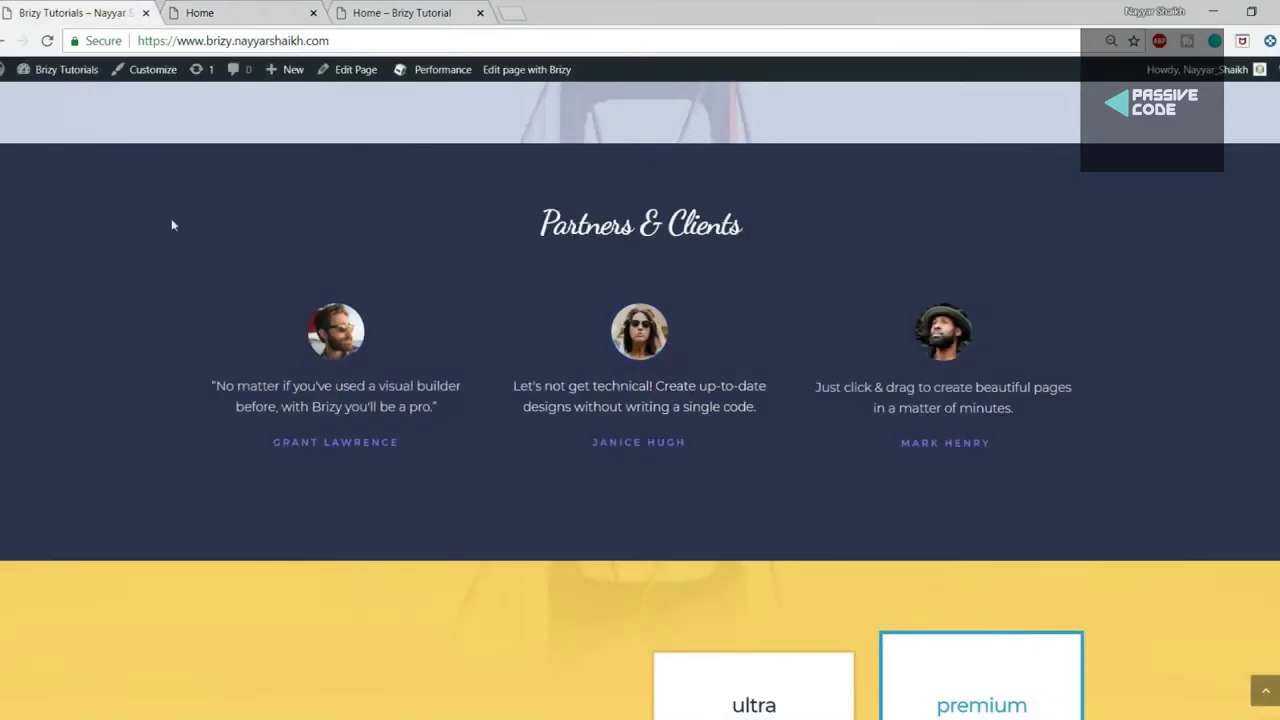
- Inspect the live Partners & Clients section's markup in Chrome DevTools
right_click(4, 202)
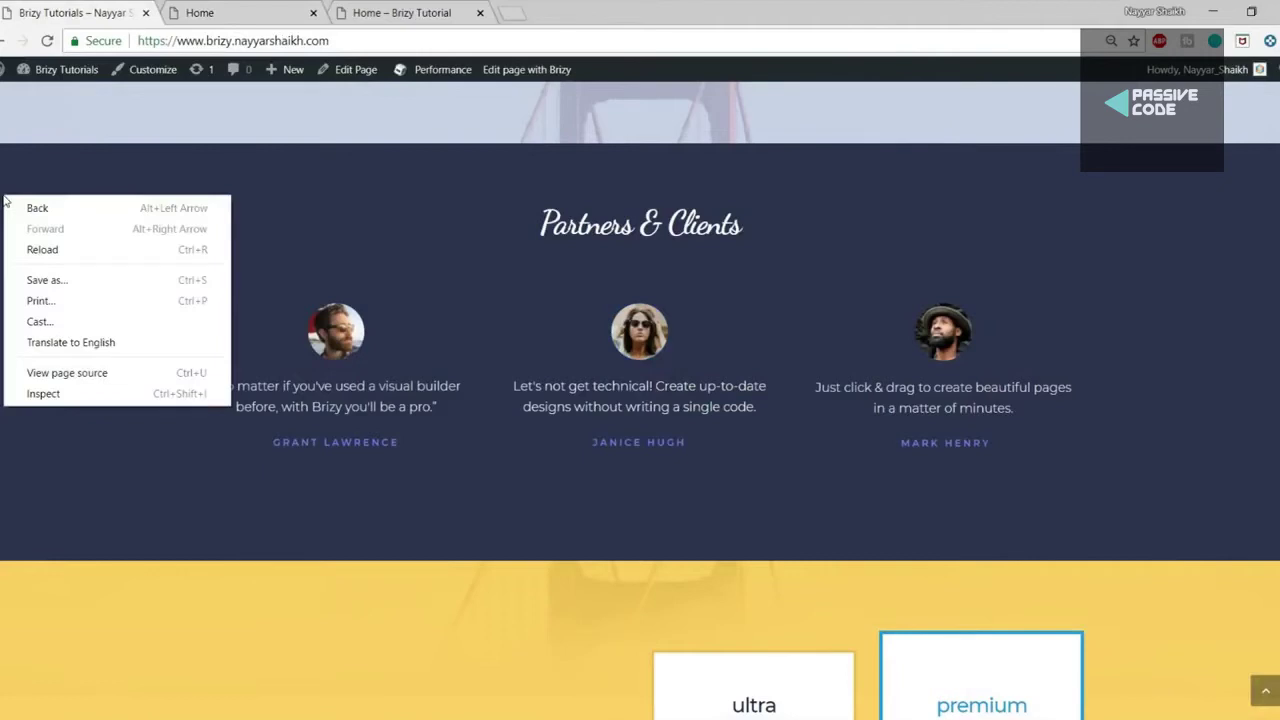
left_click(42, 395)
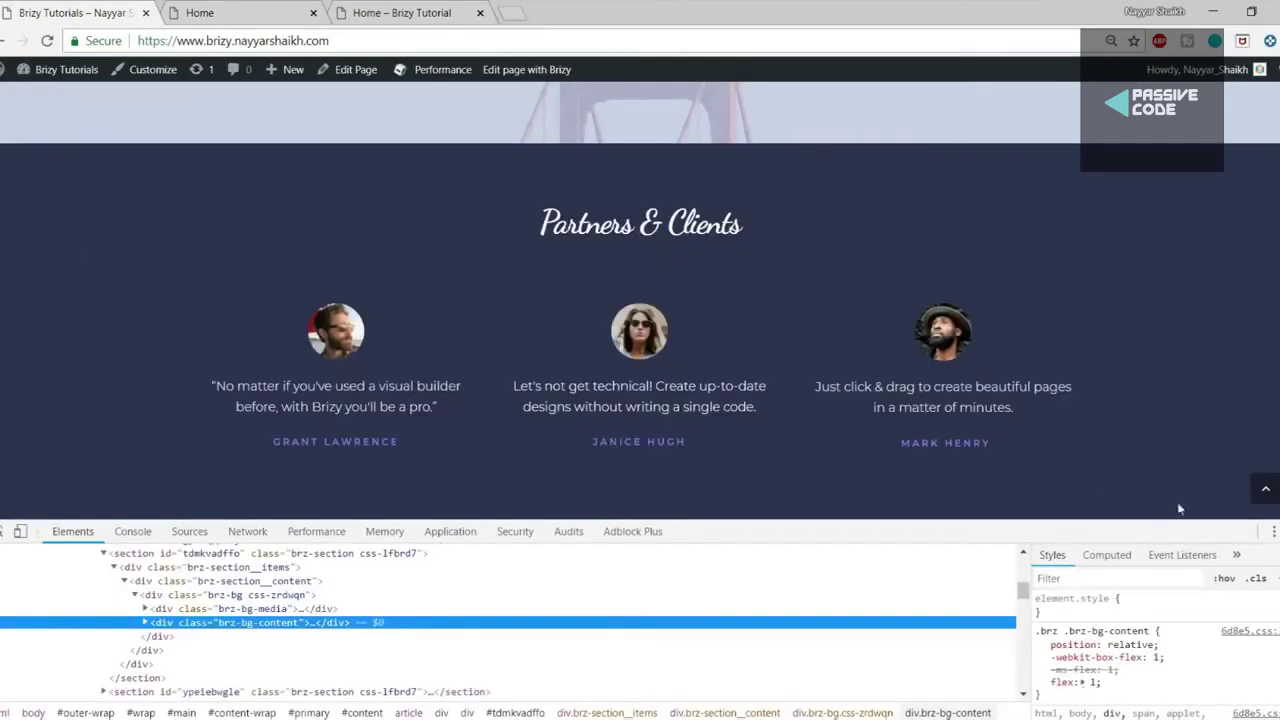
scroll(1167, 642, "down", 10)
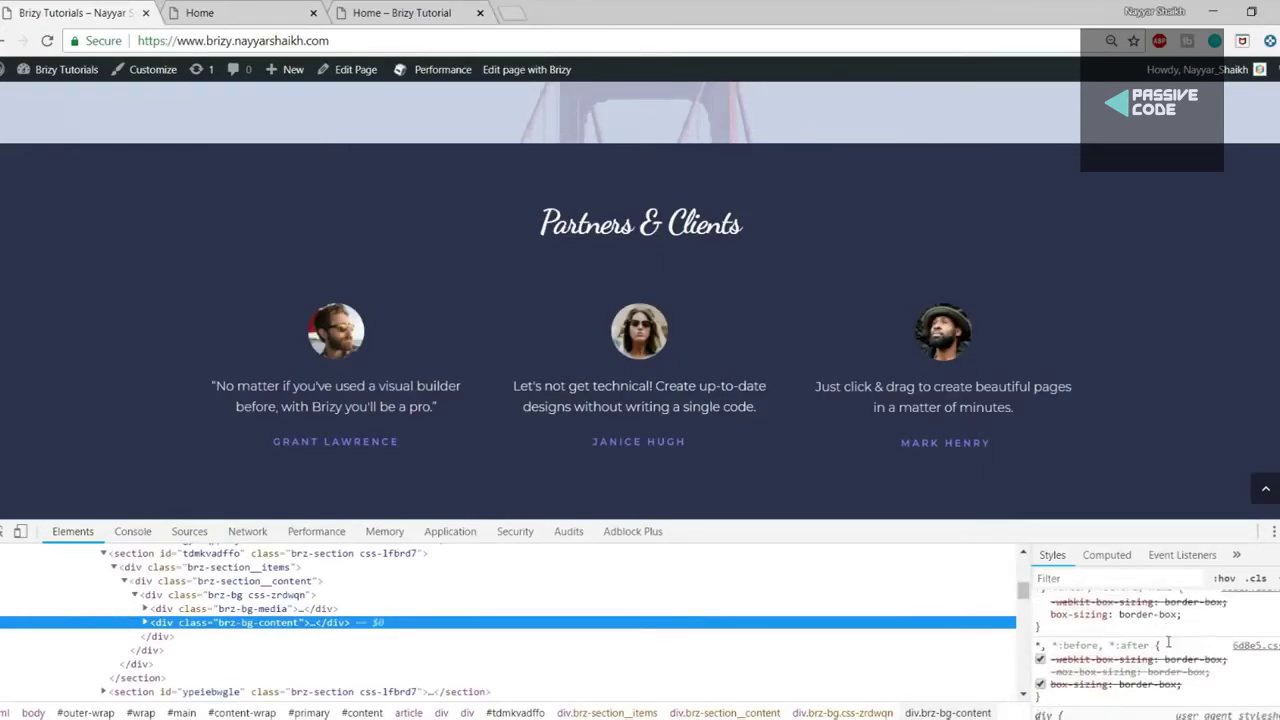
scroll(1167, 642, "down", 10)
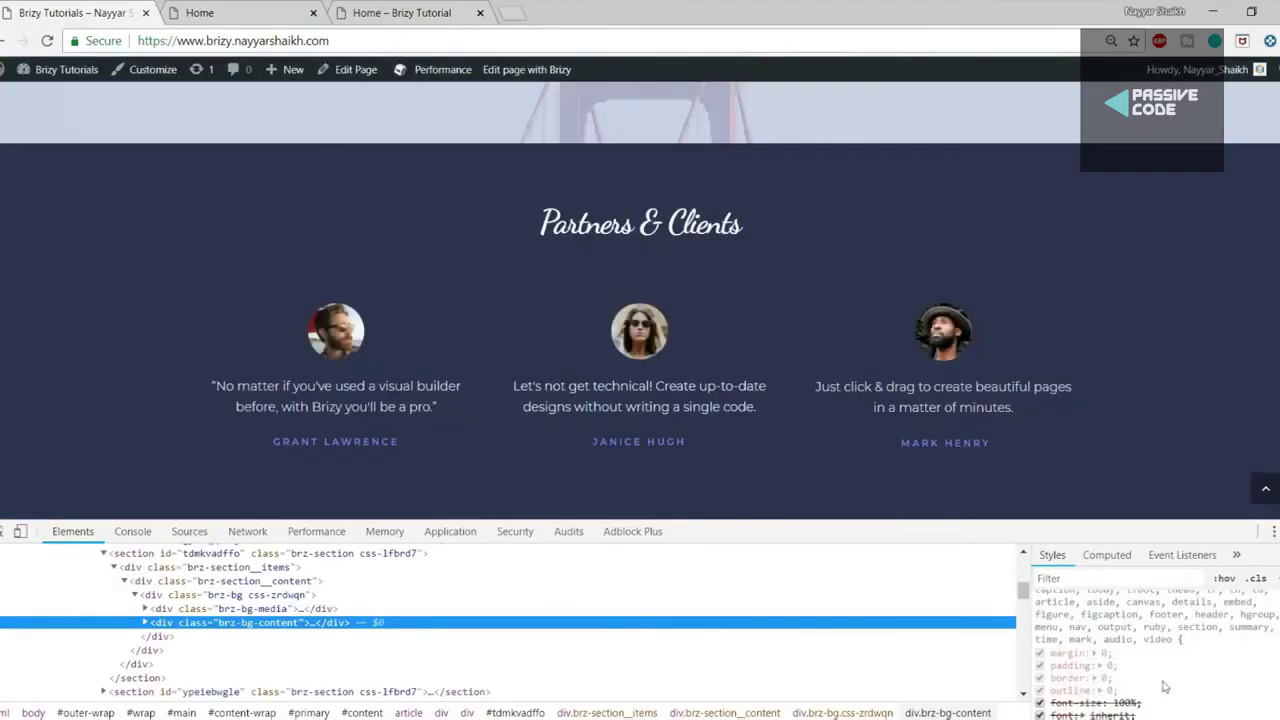
scroll(1164, 686, "up", 15)
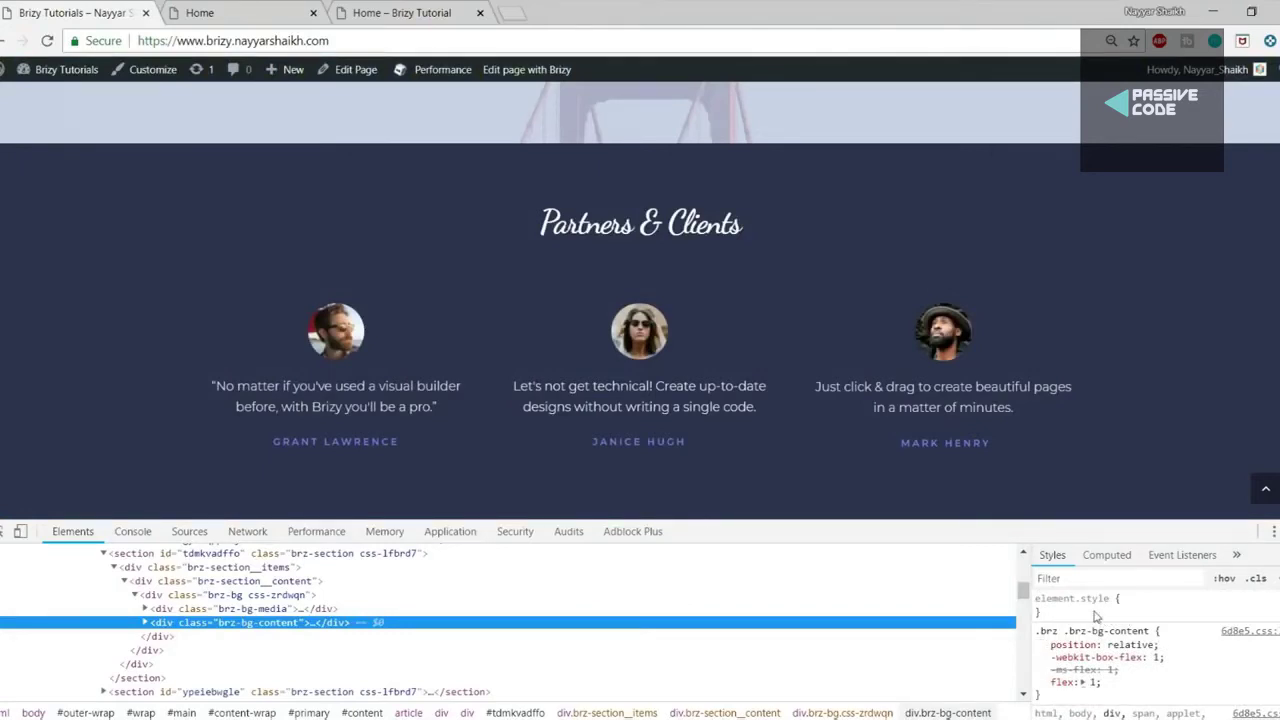
- Add a color: aqua property to the element's inline style
left_click(1080, 612)
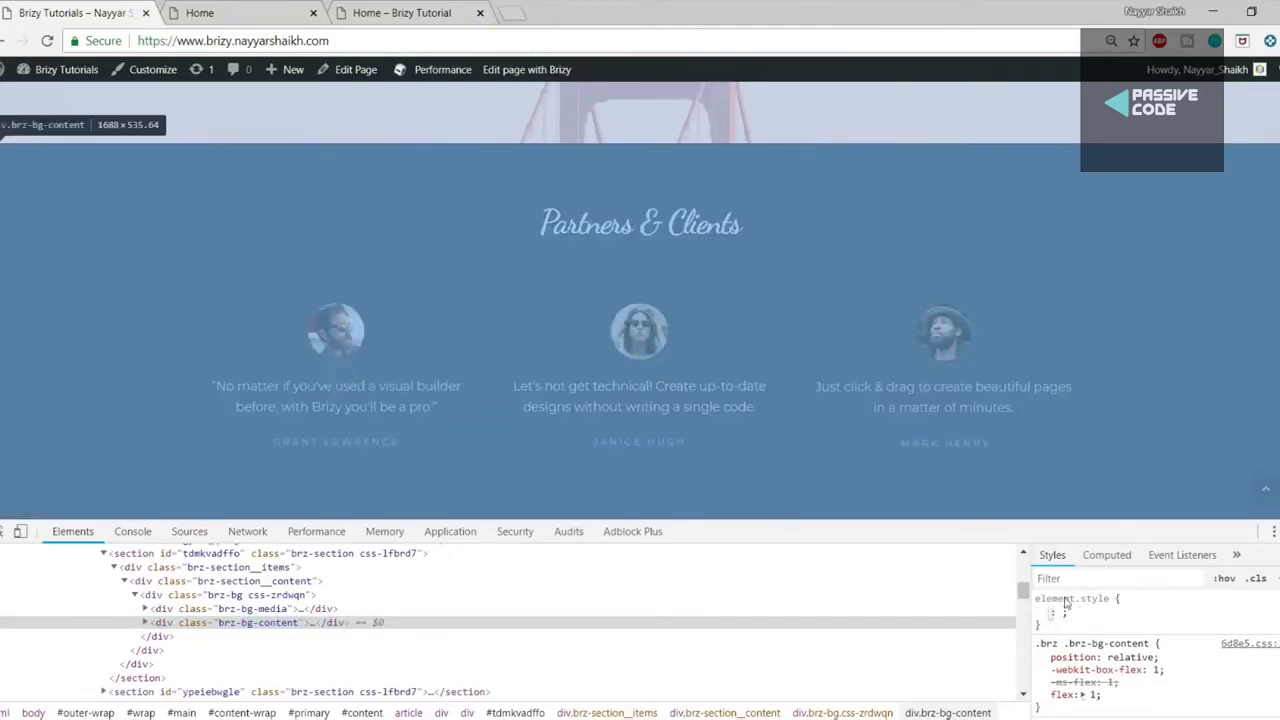
type("color")
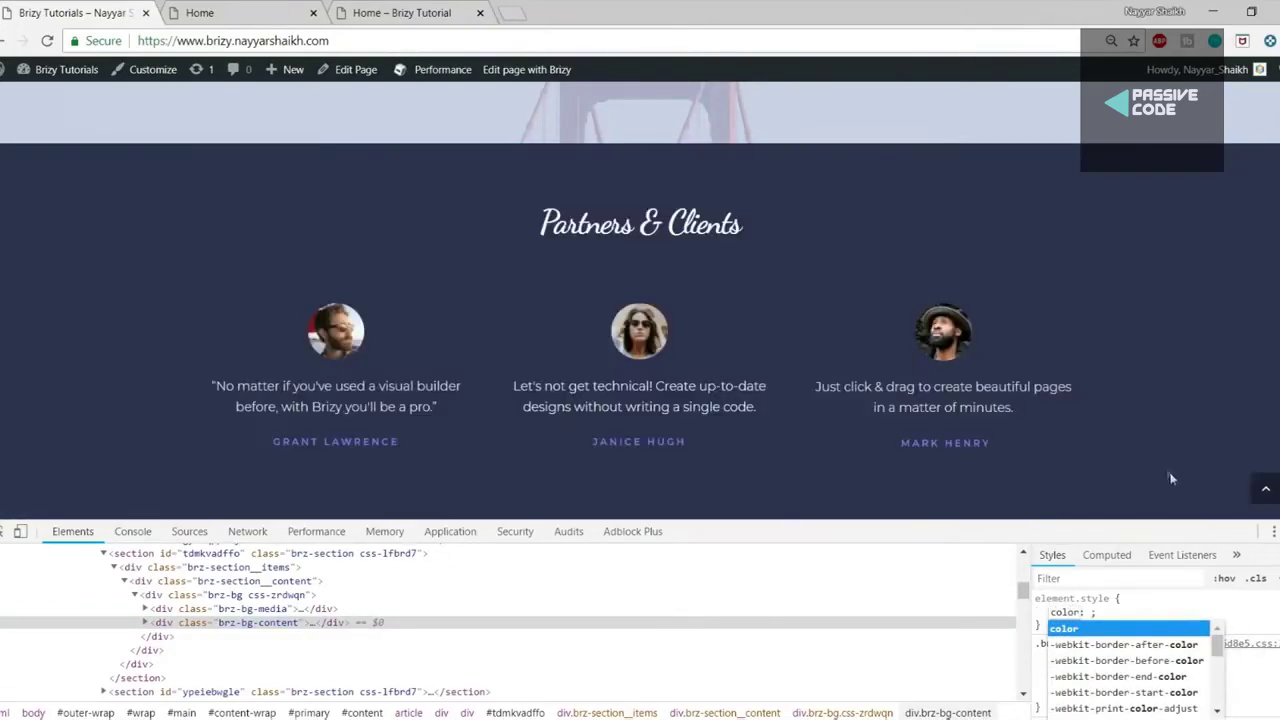
left_click(1091, 630)
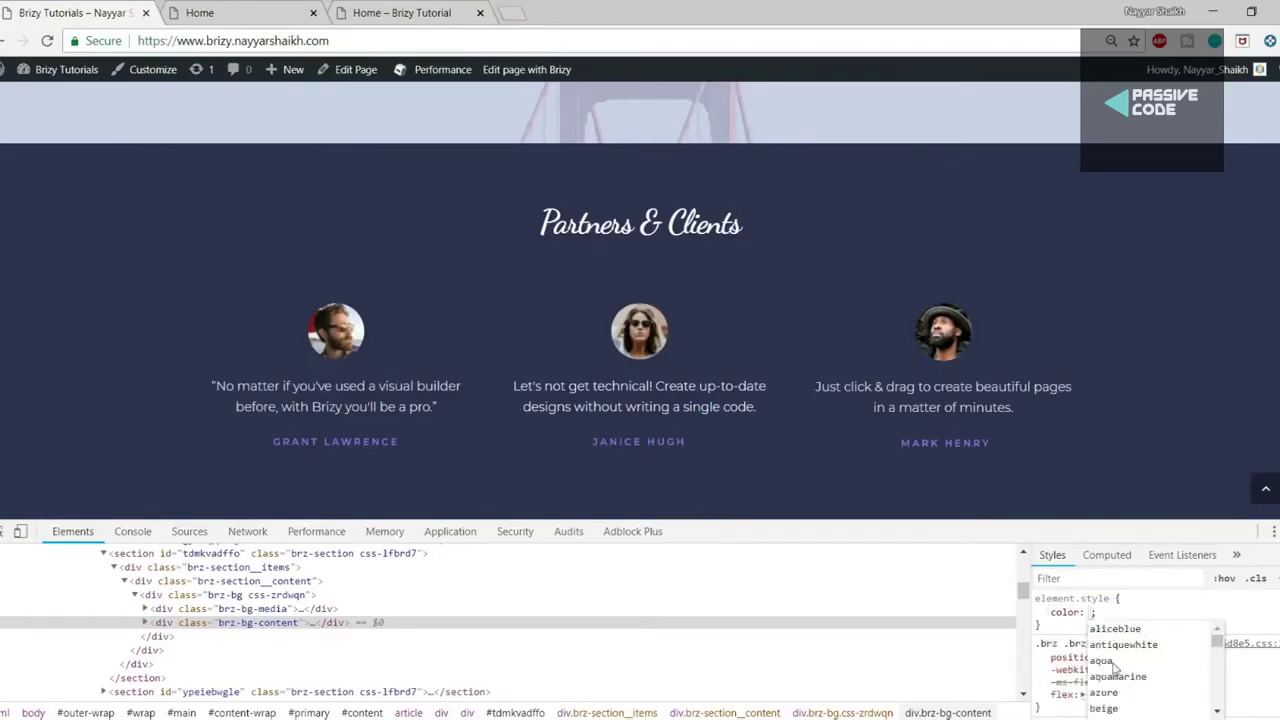
left_click(1106, 662)
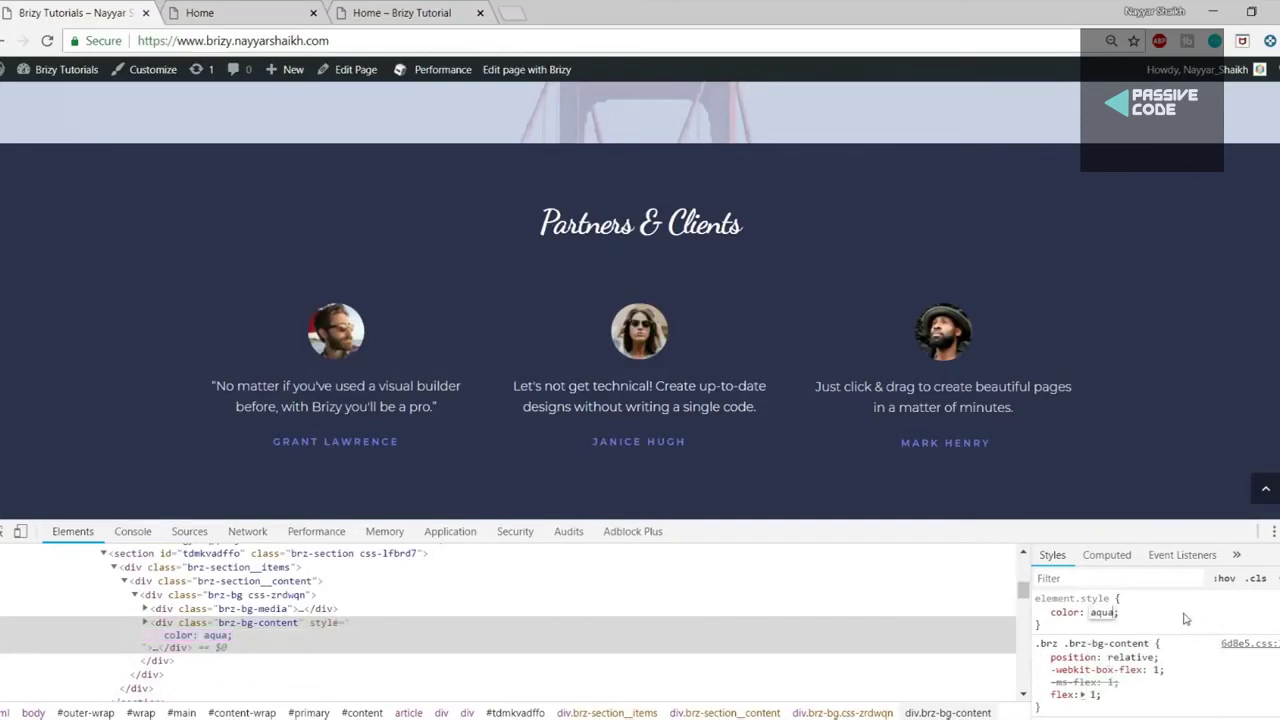
left_click(1184, 619)
- Eyedrop the navy section colour #2e304d, select its hex, and return to Brizy's overlay settings
left_click(1095, 613)
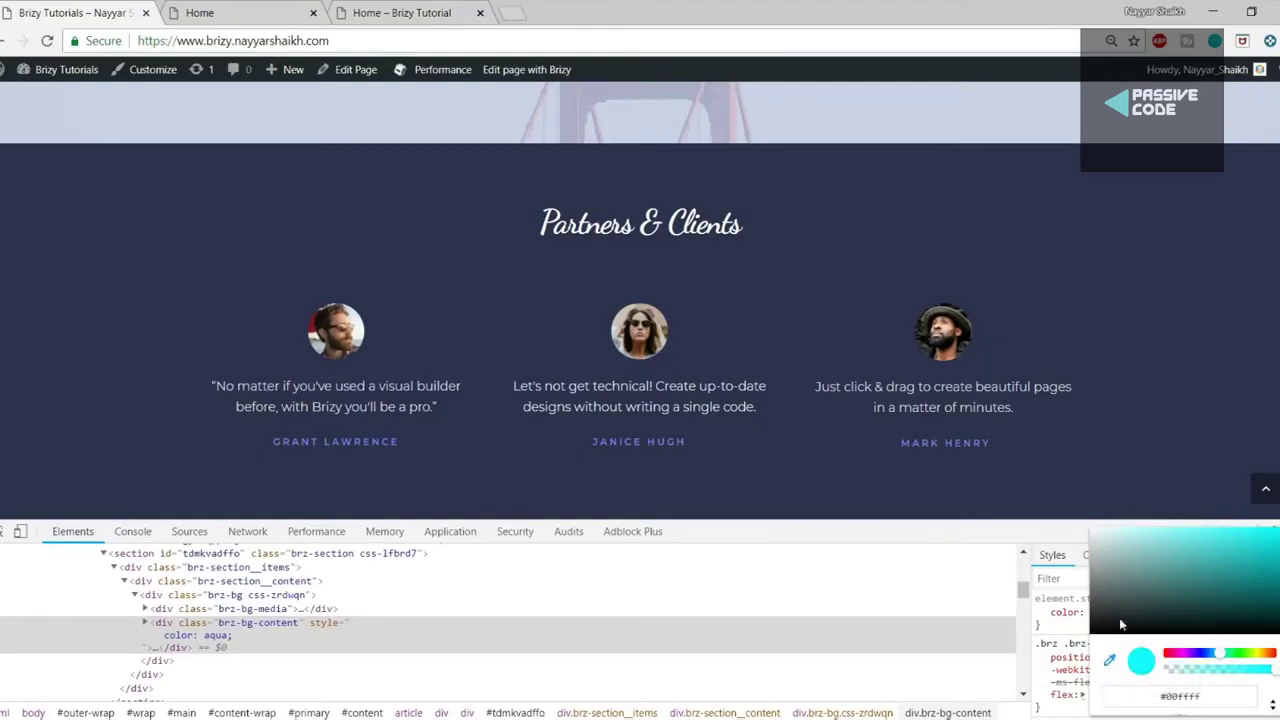
left_click(1107, 663)
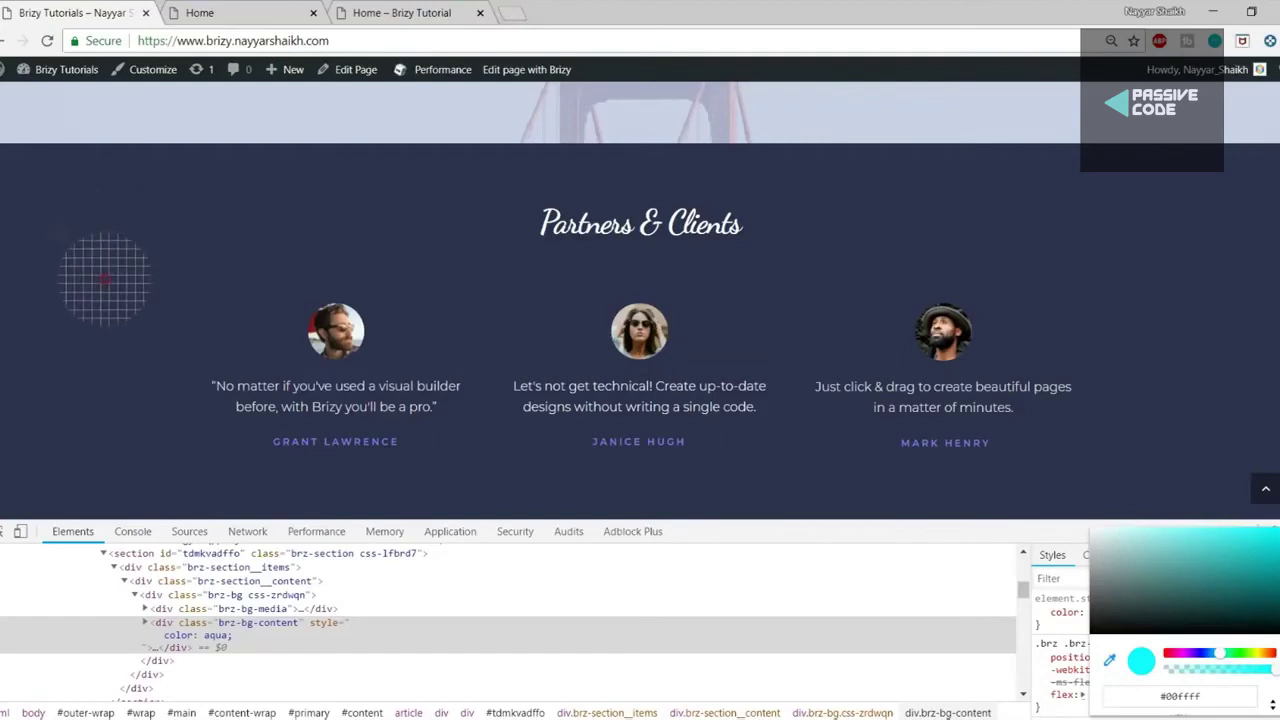
left_click(1141, 256)
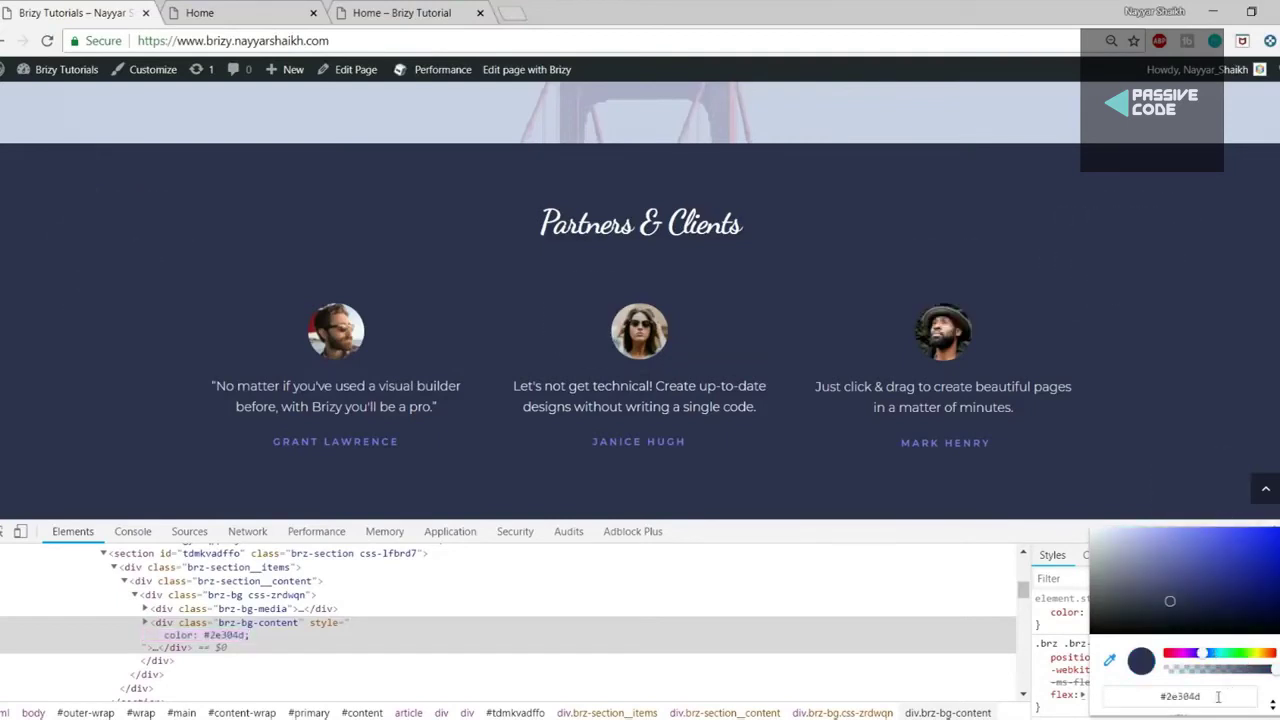
double_click(1165, 697)
triple_click(1155, 699)
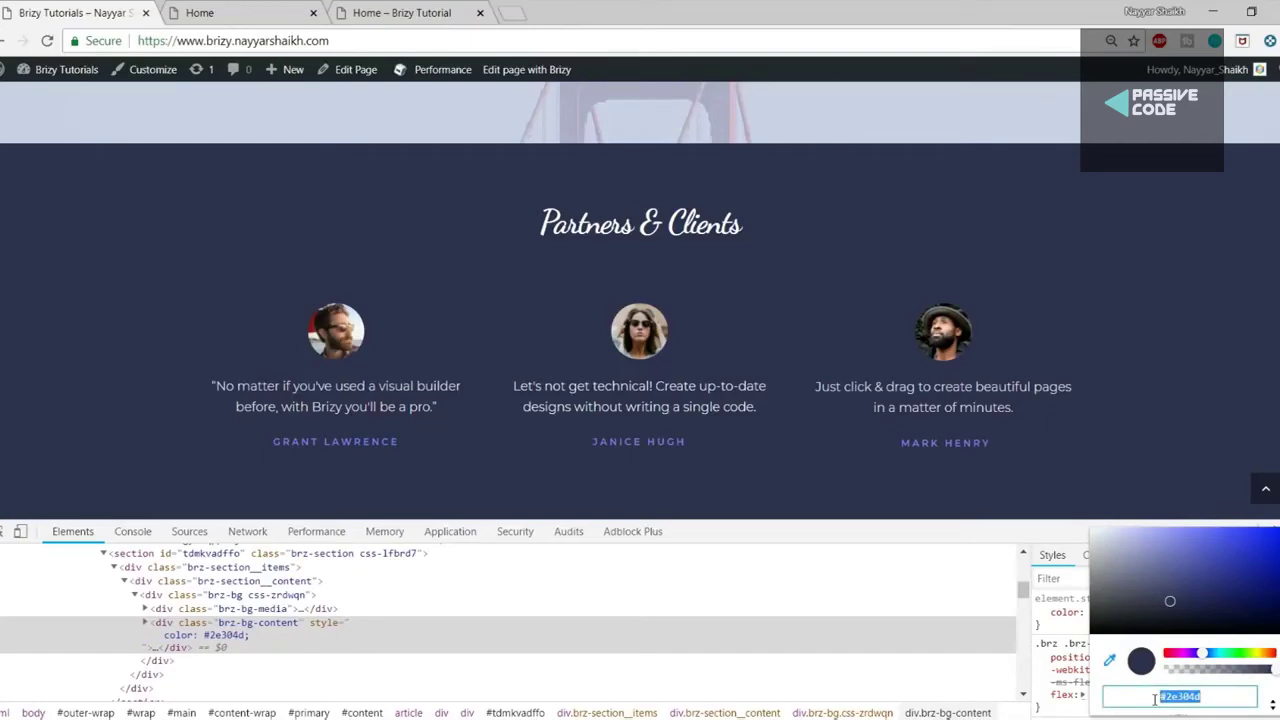
left_click(250, 12)
left_click(380, 8)
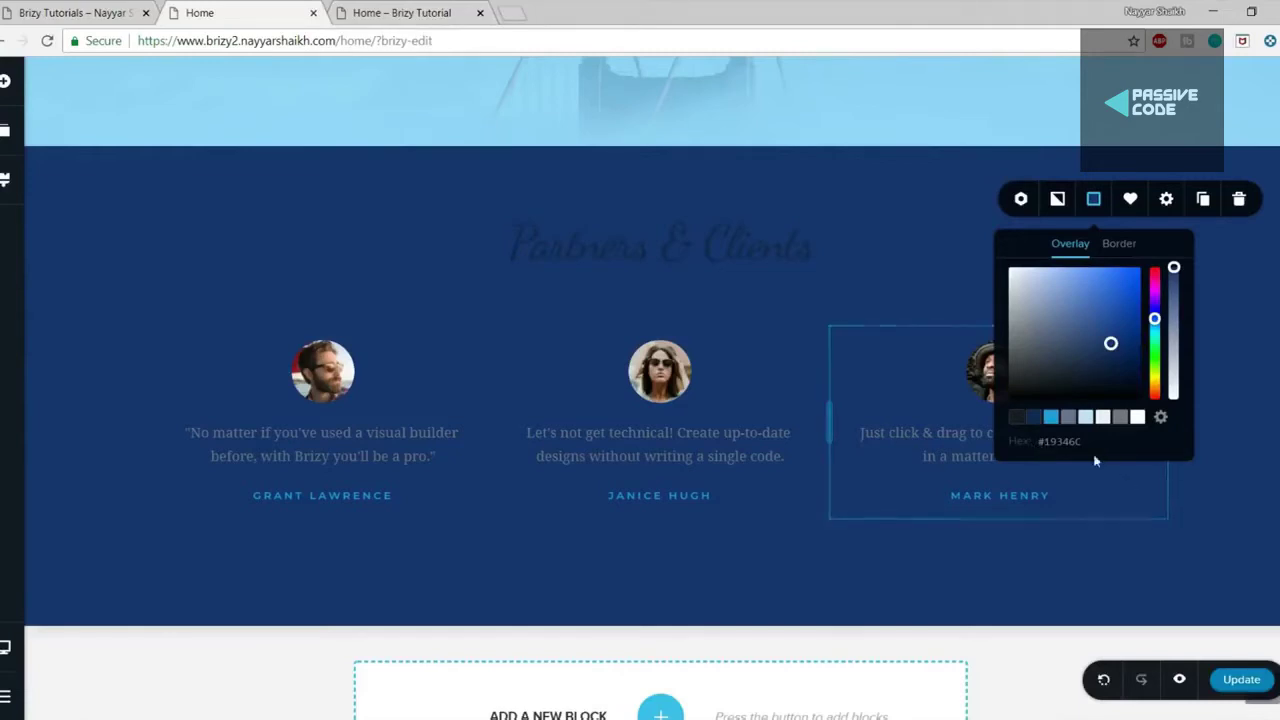
- Replace the overlay hex with pasted #2E304D, delete the extra #, and close the picker
double_click(1062, 441)
type("#2E3B4D")
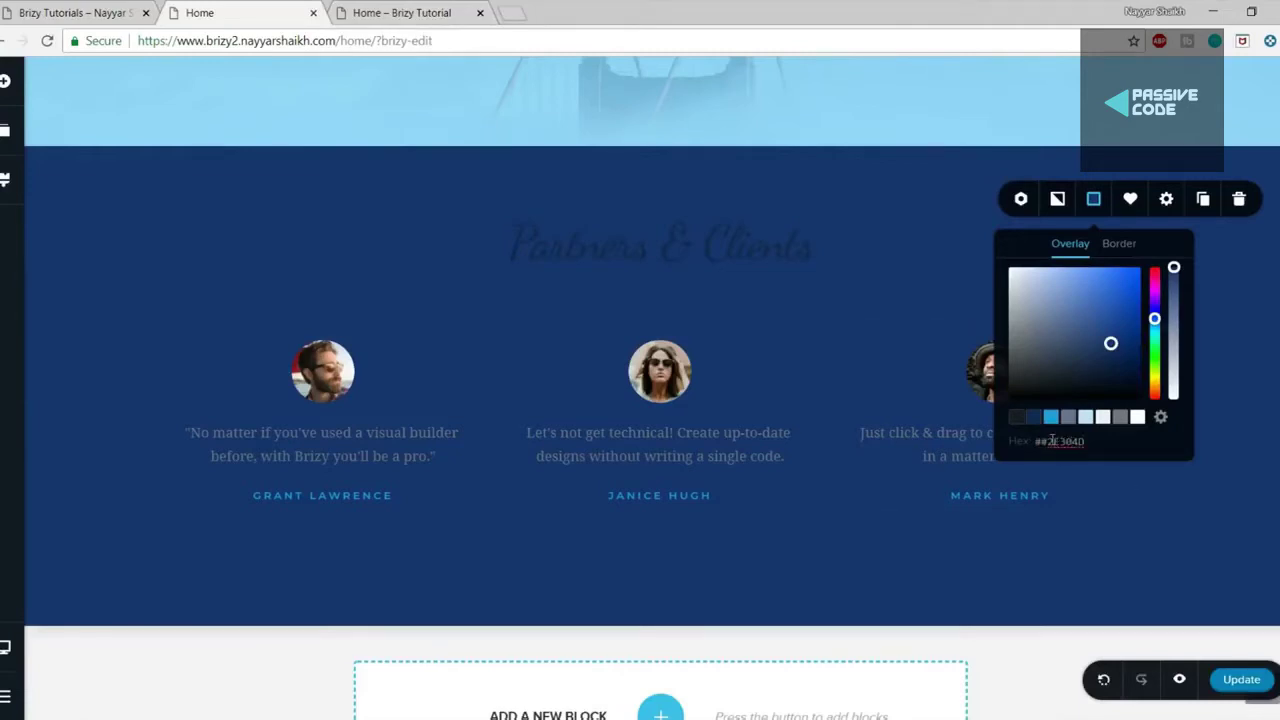
key("Home")
key("Delete")
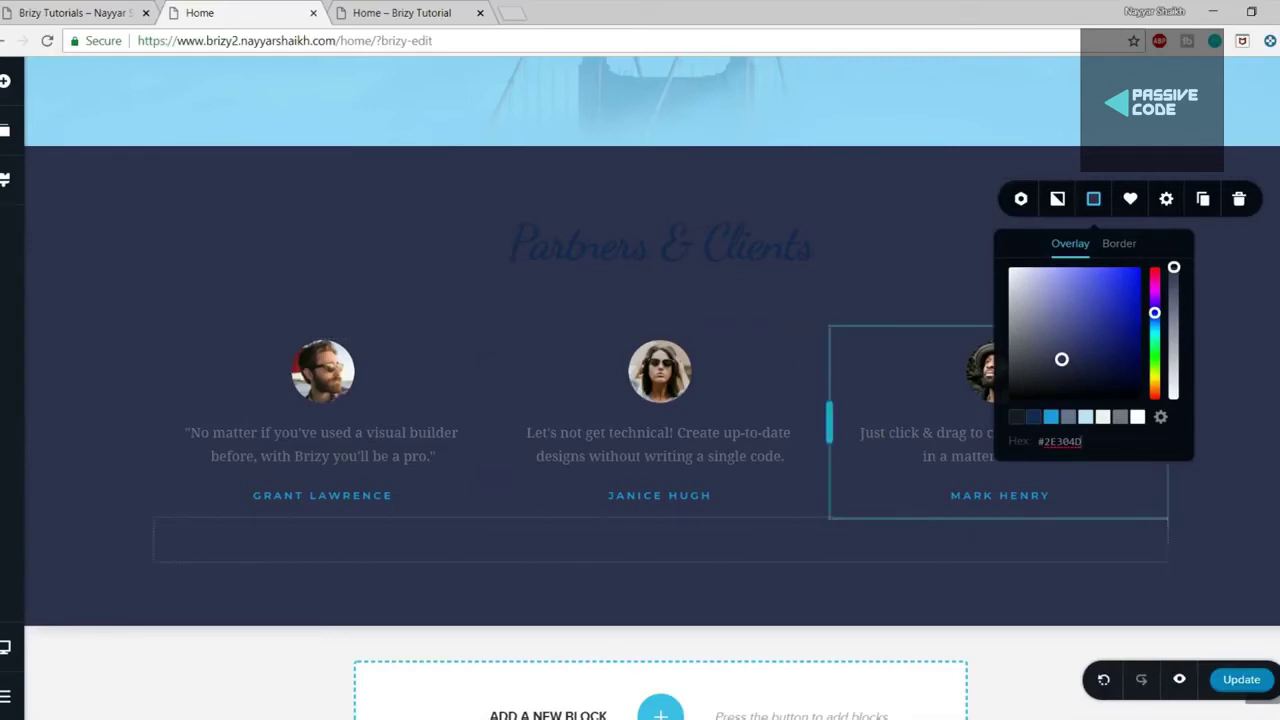
left_click(1260, 383)
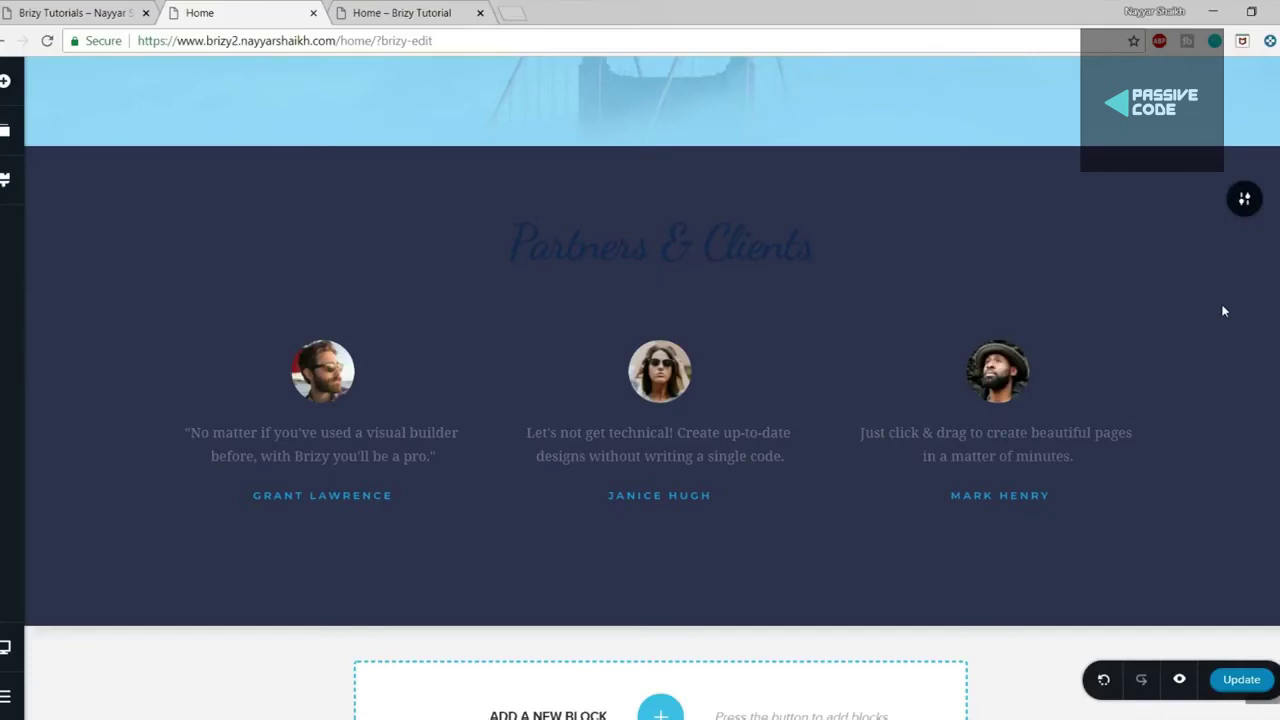
- Make the heading white and raise section padding to 111px top, 121px bottom
left_click(637, 256)
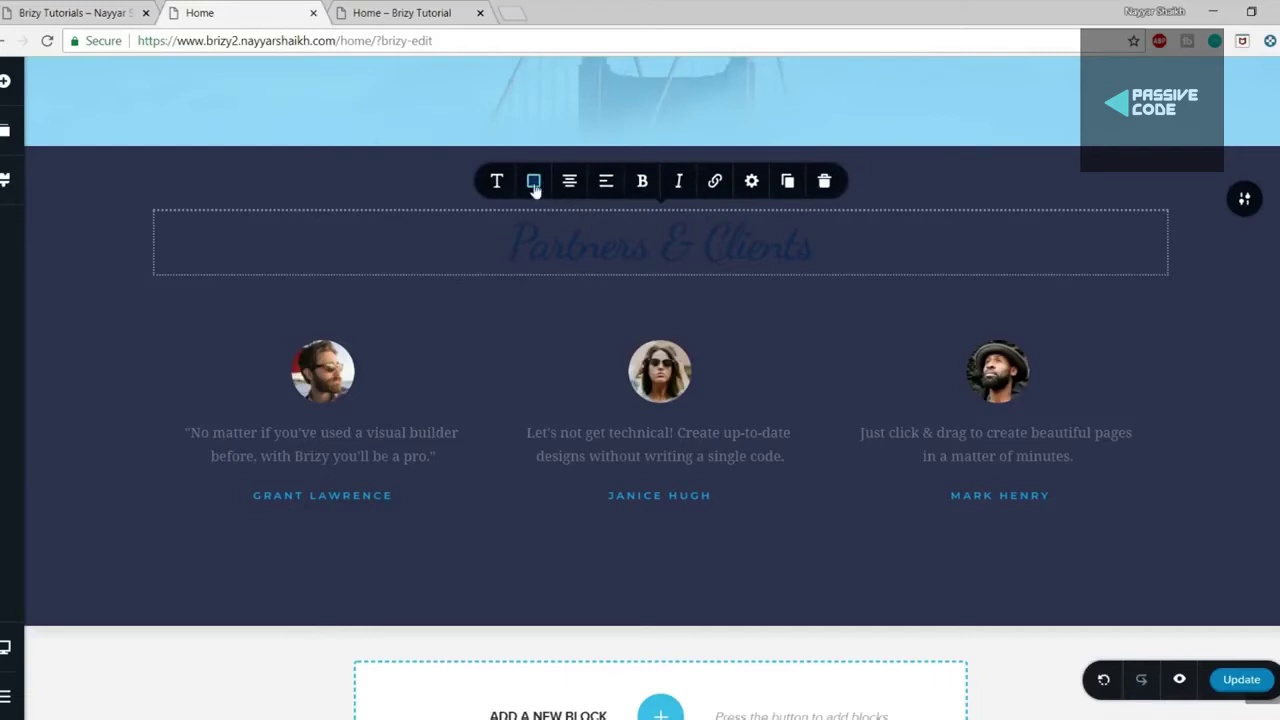
left_click(532, 183)
left_click(580, 377)
left_click(1214, 357)
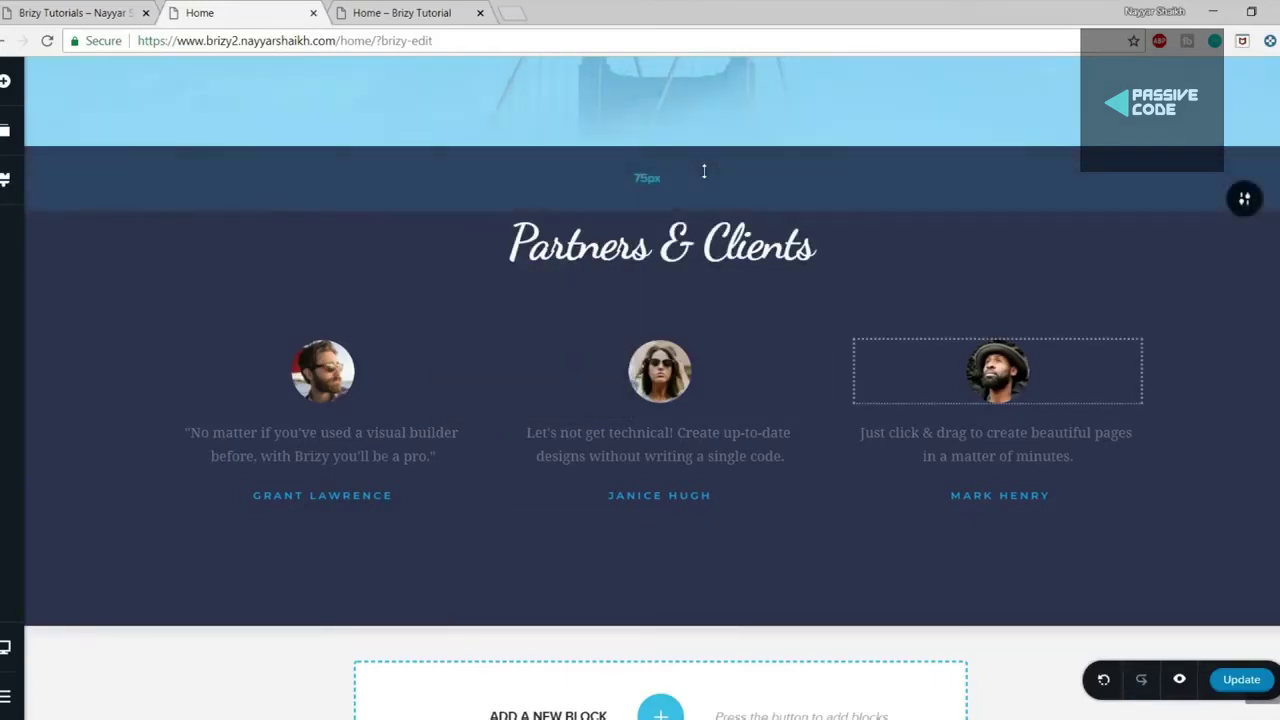
left_click_drag(703, 171, 716, 212)
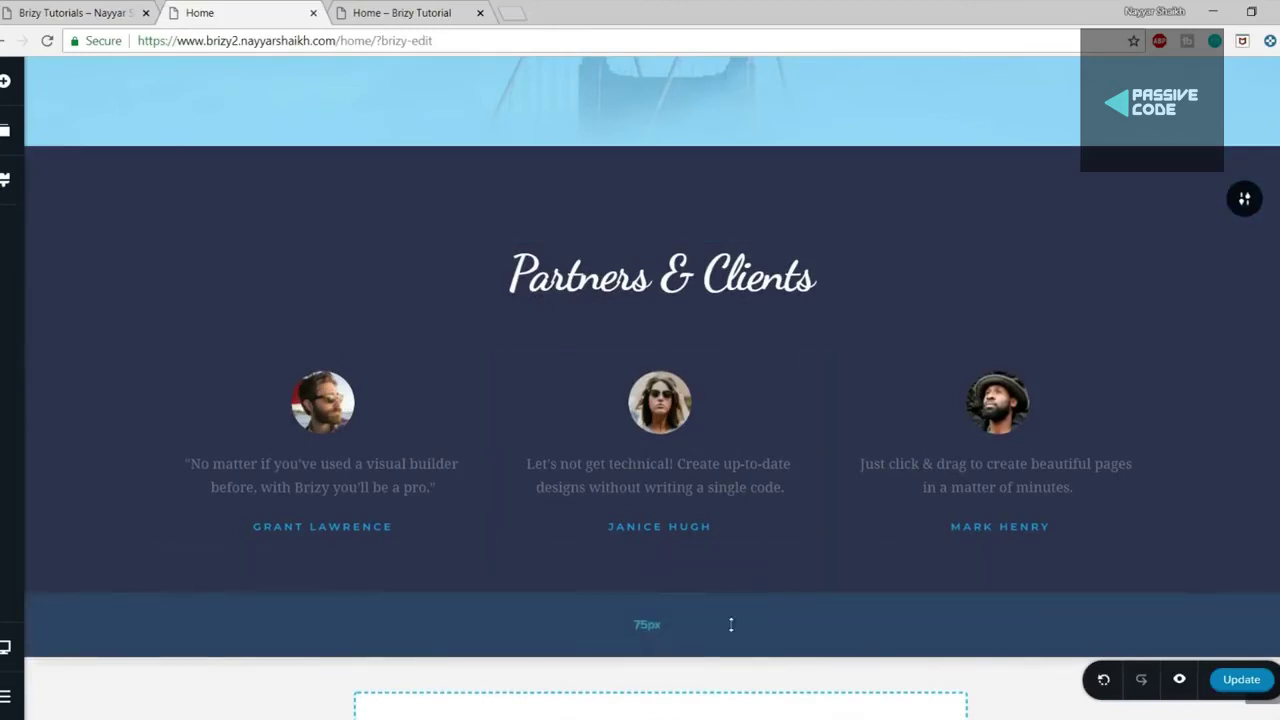
left_click_drag(731, 623, 740, 664)
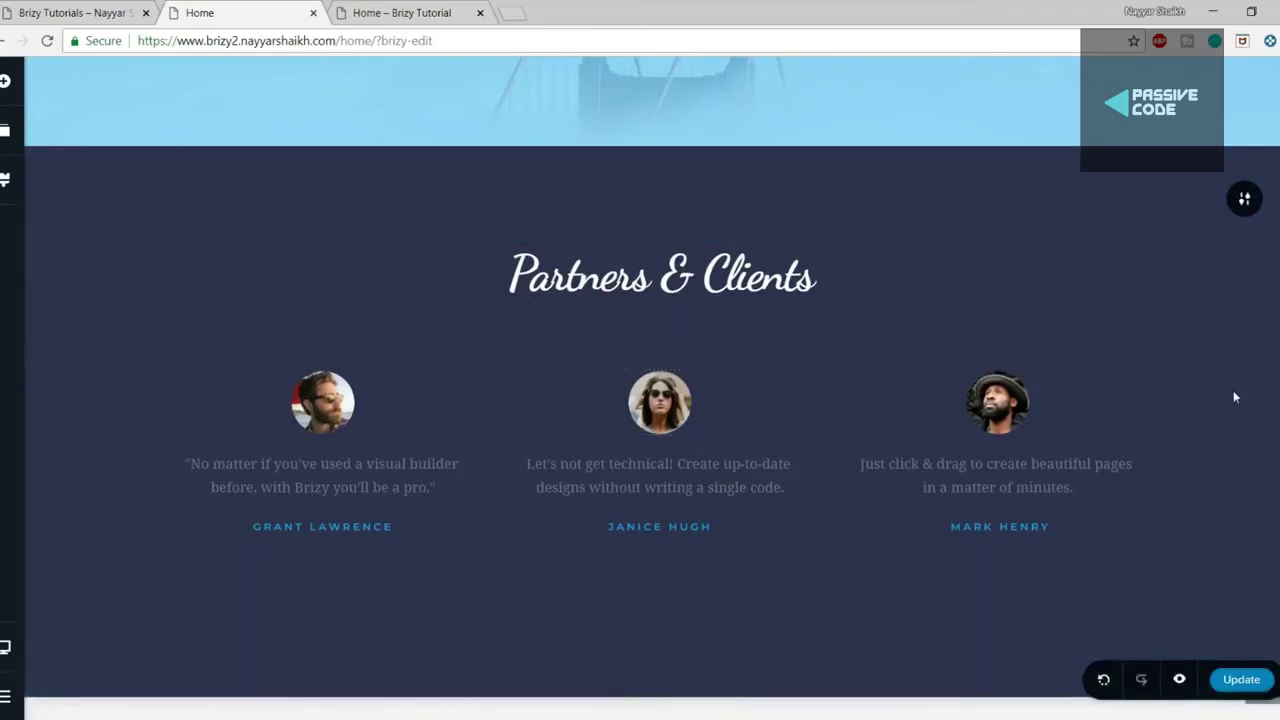
- Turn the middle, left and right testimonial texts white, then save the page
scroll(1223, 391, "down", 1)
left_click(669, 412)
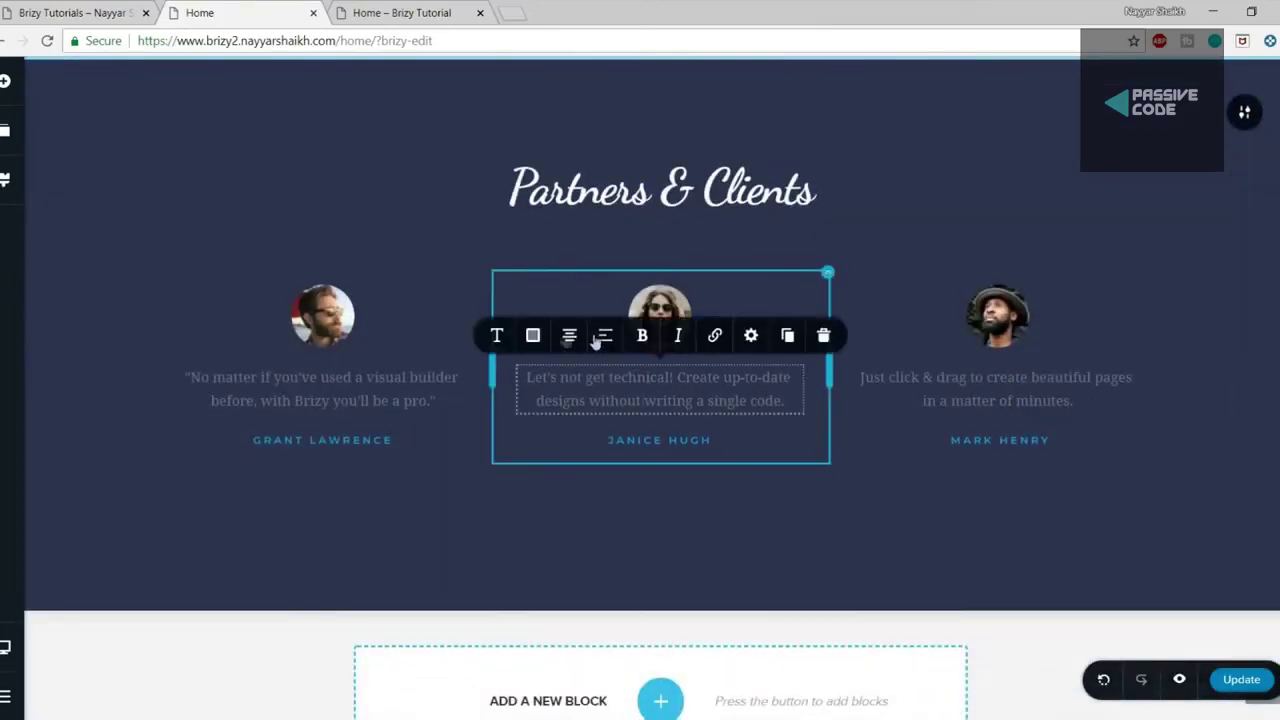
left_click(532, 336)
left_click(577, 261)
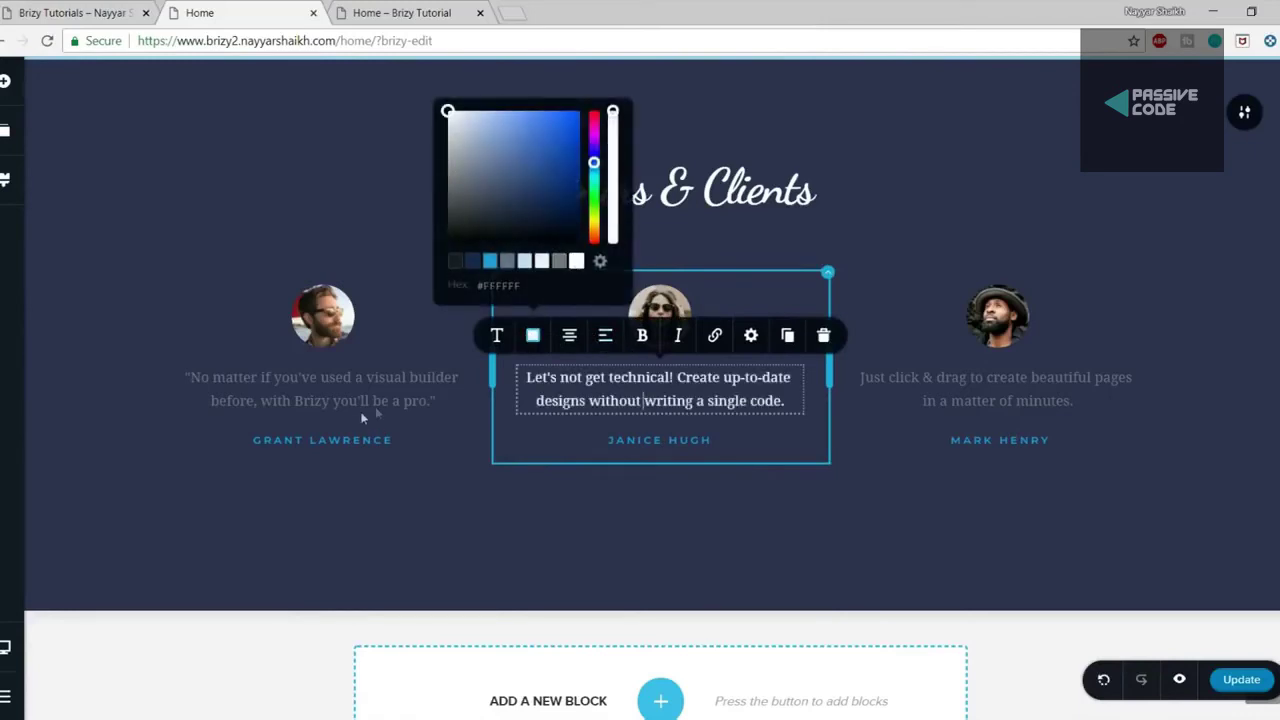
left_click(375, 404)
left_click(196, 335)
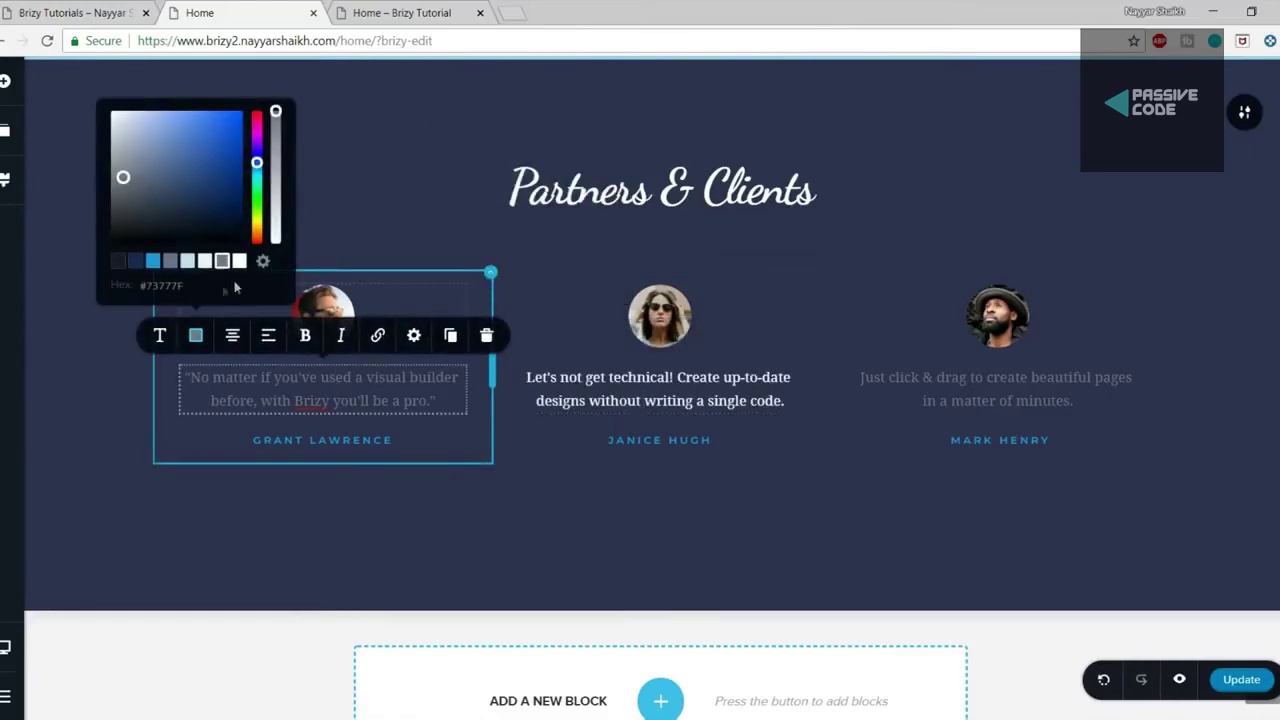
left_click(239, 261)
left_click(1041, 417)
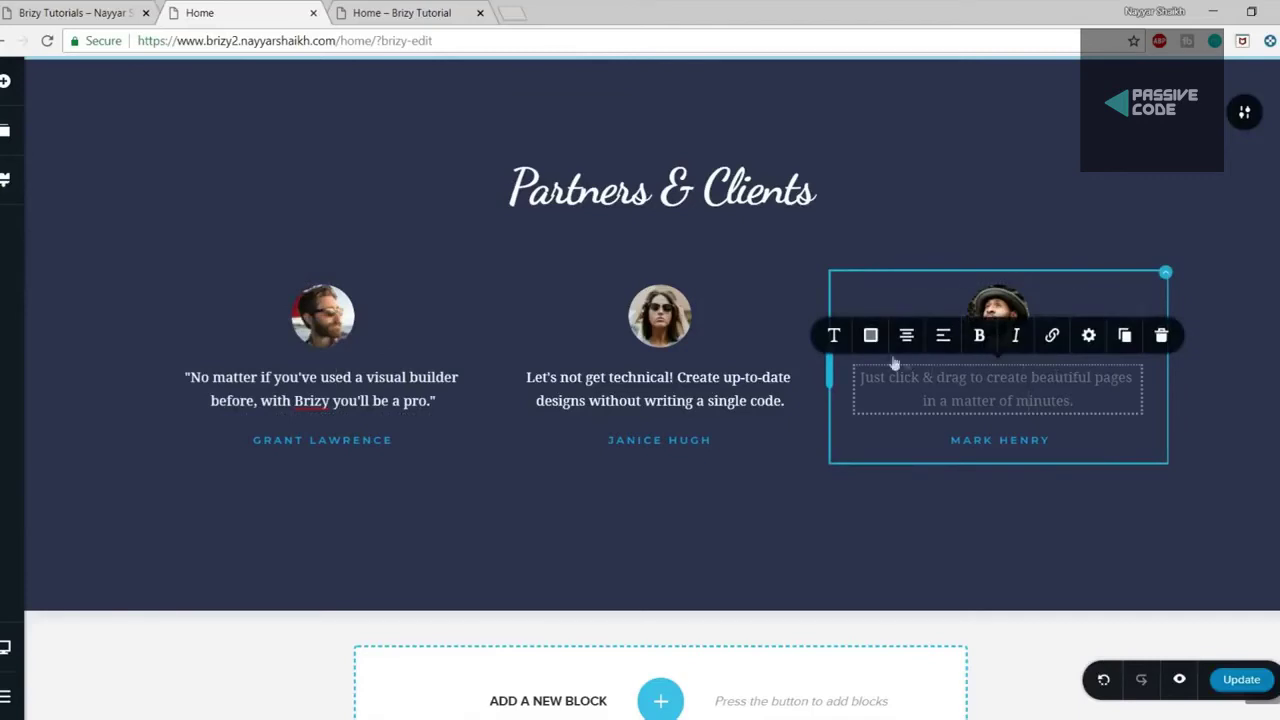
left_click(870, 335)
left_click(914, 261)
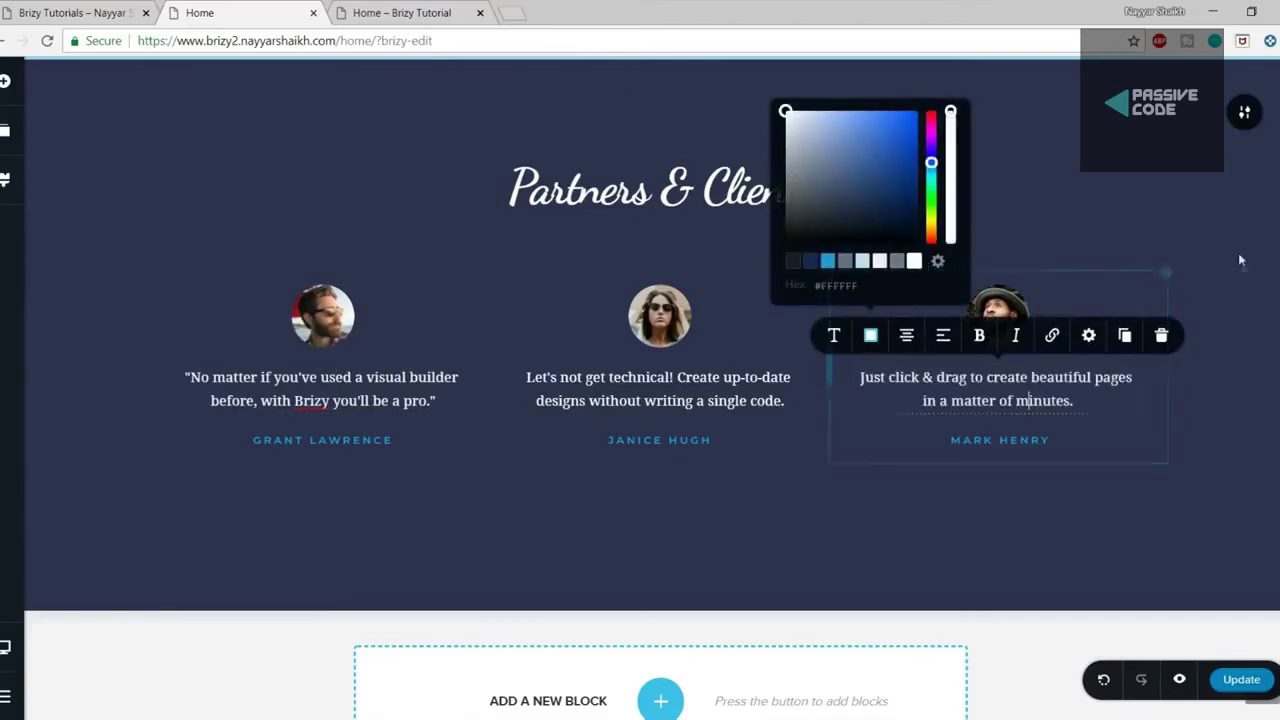
left_click(1238, 252)
left_click(1245, 686)
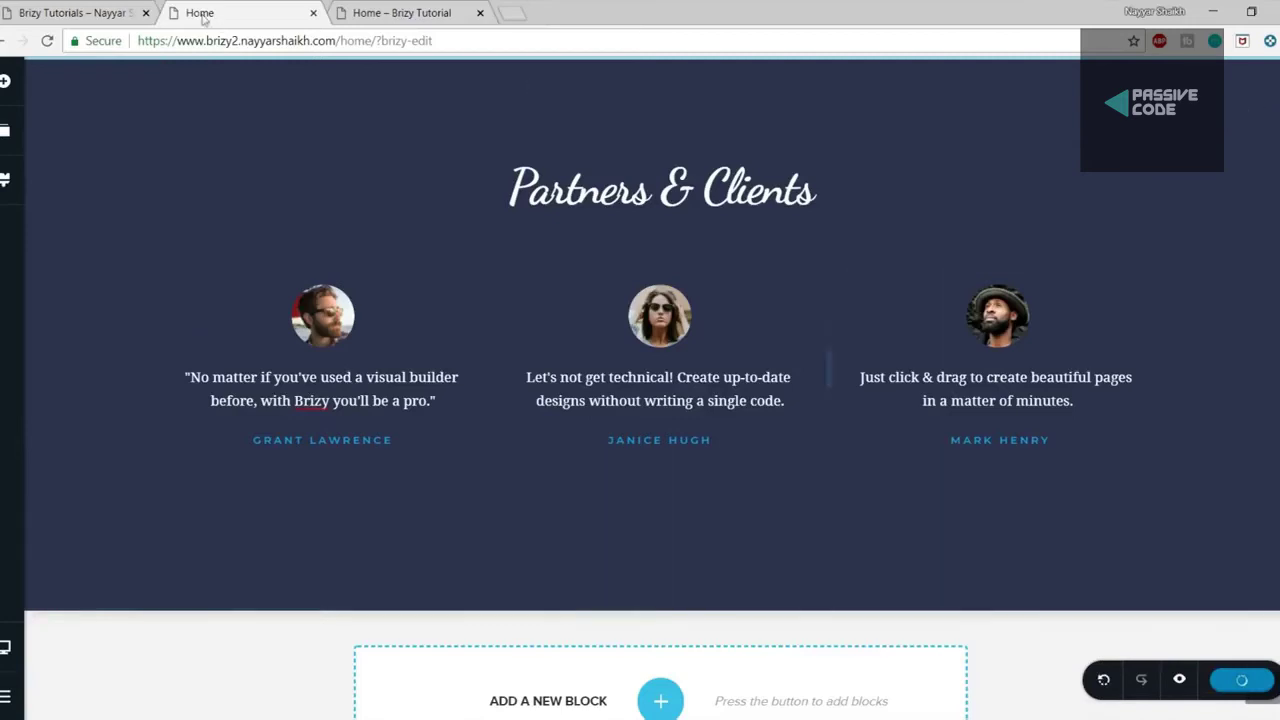
- View the live site's yellow Get it now pricing section, close DevTools, and return to Brizy
left_click(55, 8)
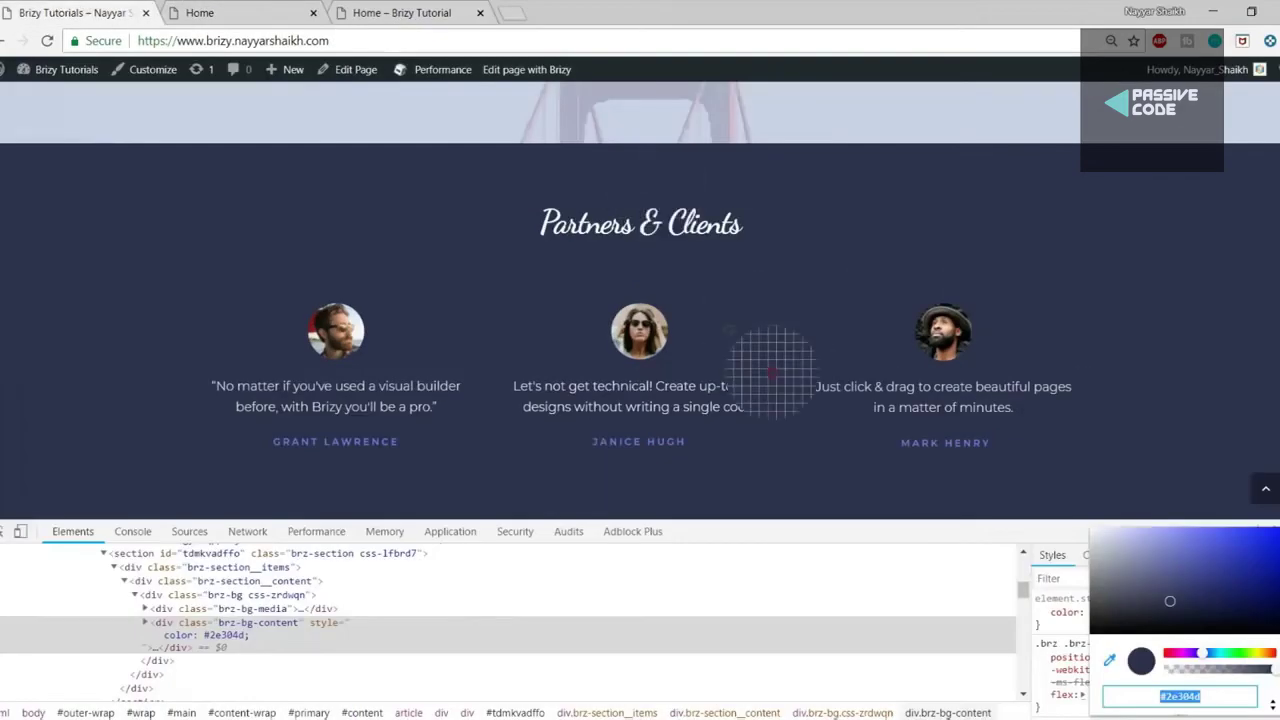
scroll(770, 368, "down", 2)
left_click(1270, 540)
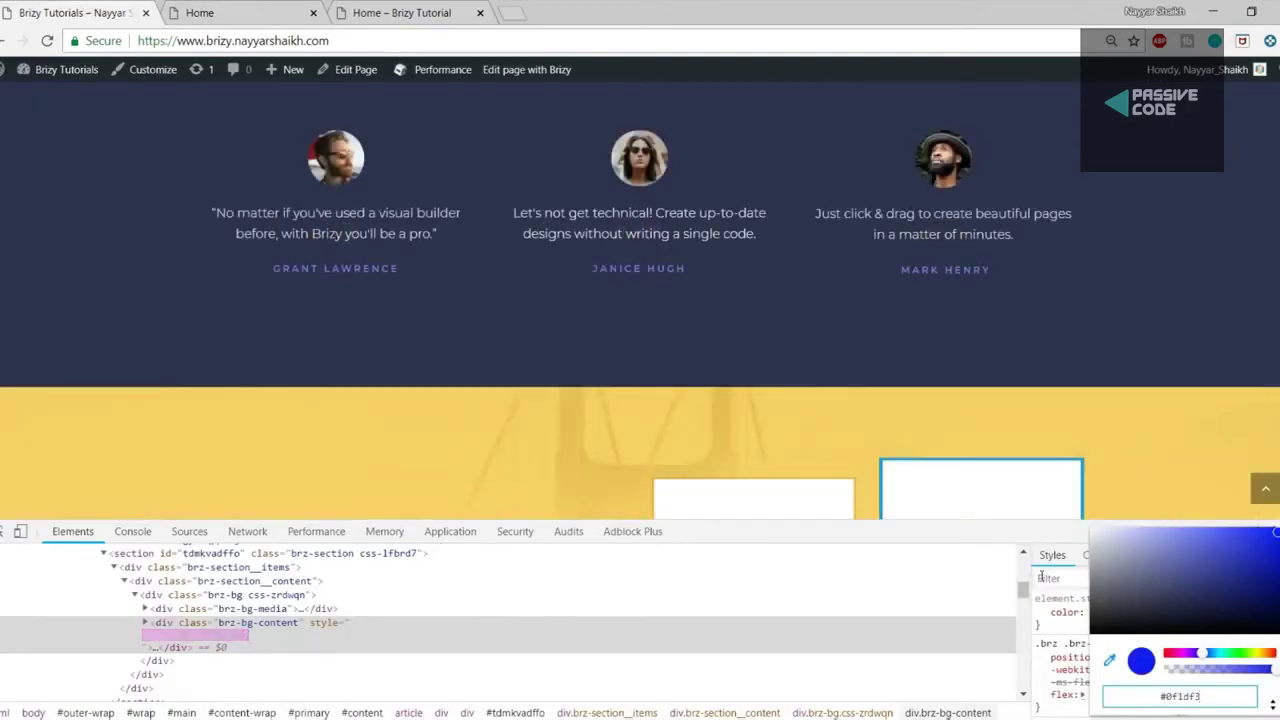
key("Escape")
key("F12")
scroll(1050, 481, "down", 3)
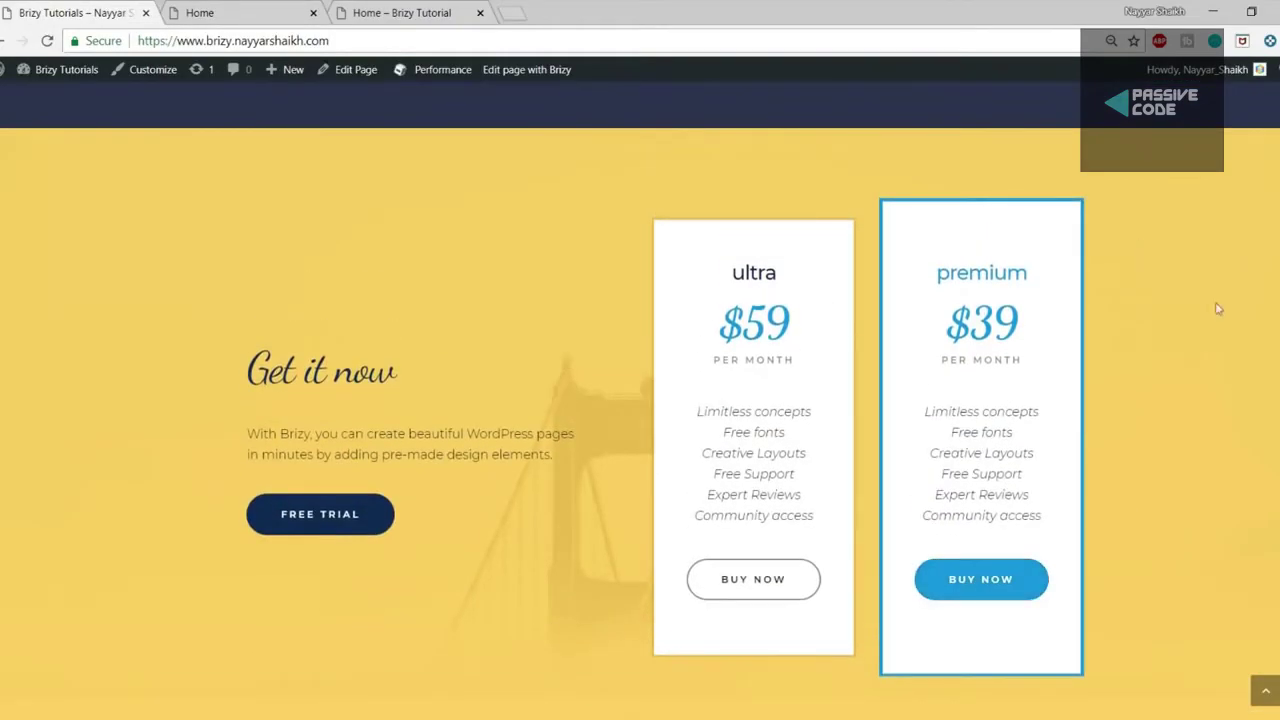
left_click(226, 10)
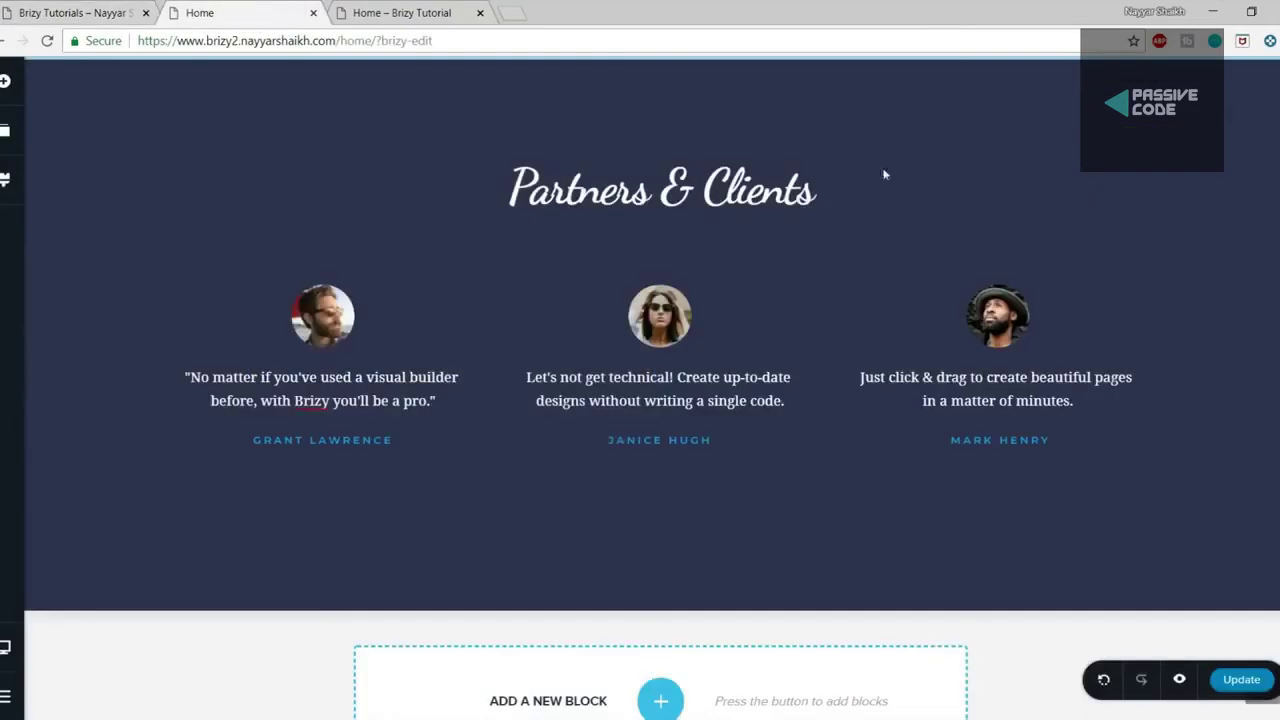
- Add a new block below the testimonials, filtered to Pricing, using the Get it now template
left_click(660, 630)
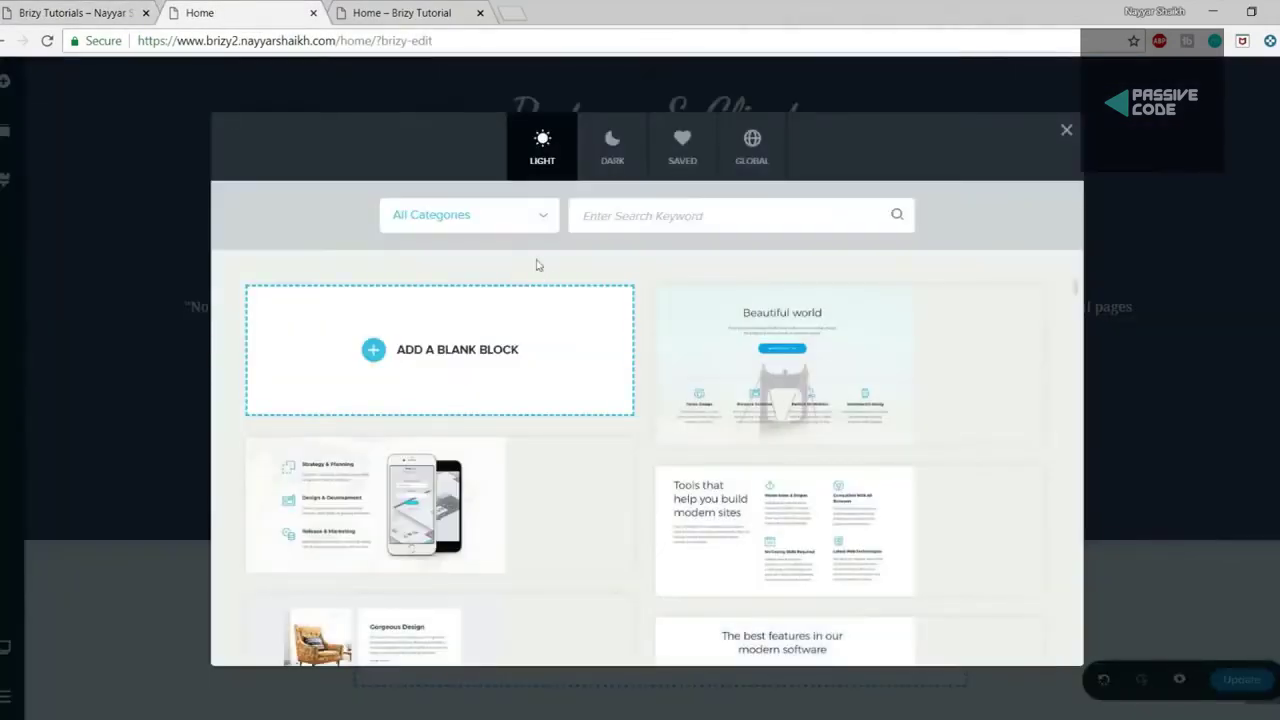
left_click(488, 215)
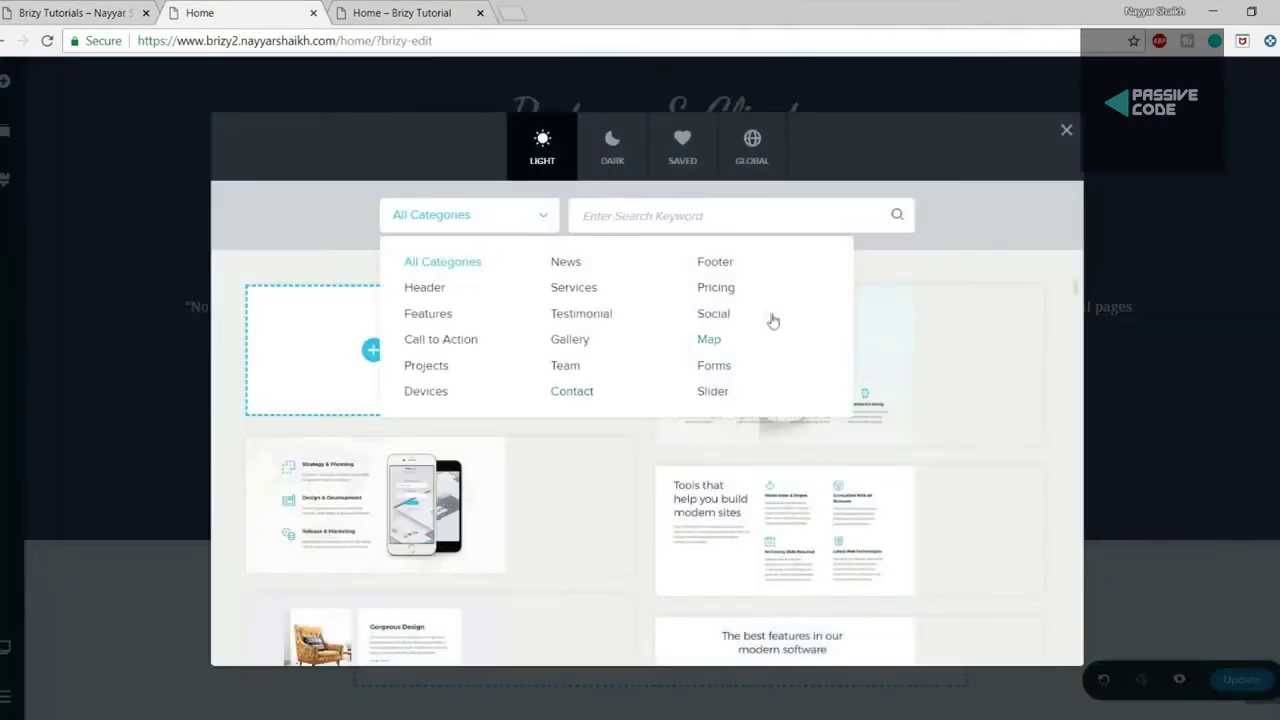
left_click(719, 290)
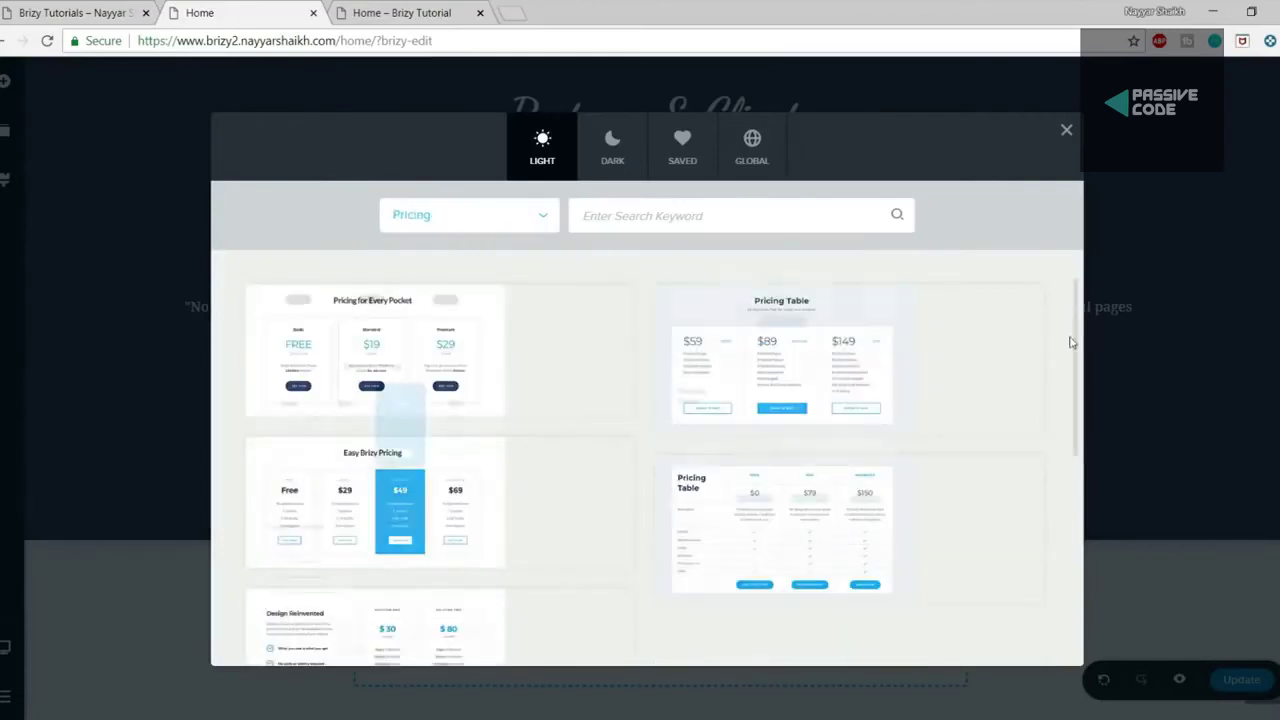
scroll(1071, 343, "down", 10)
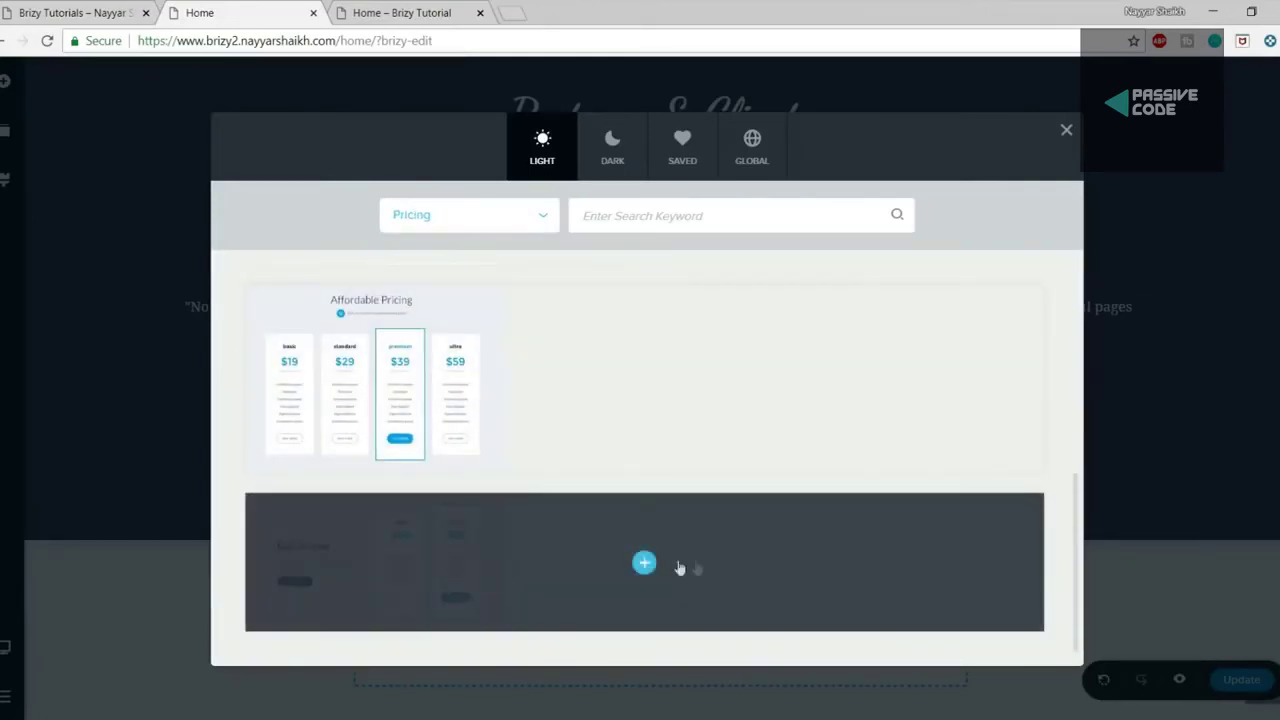
left_click(644, 563)
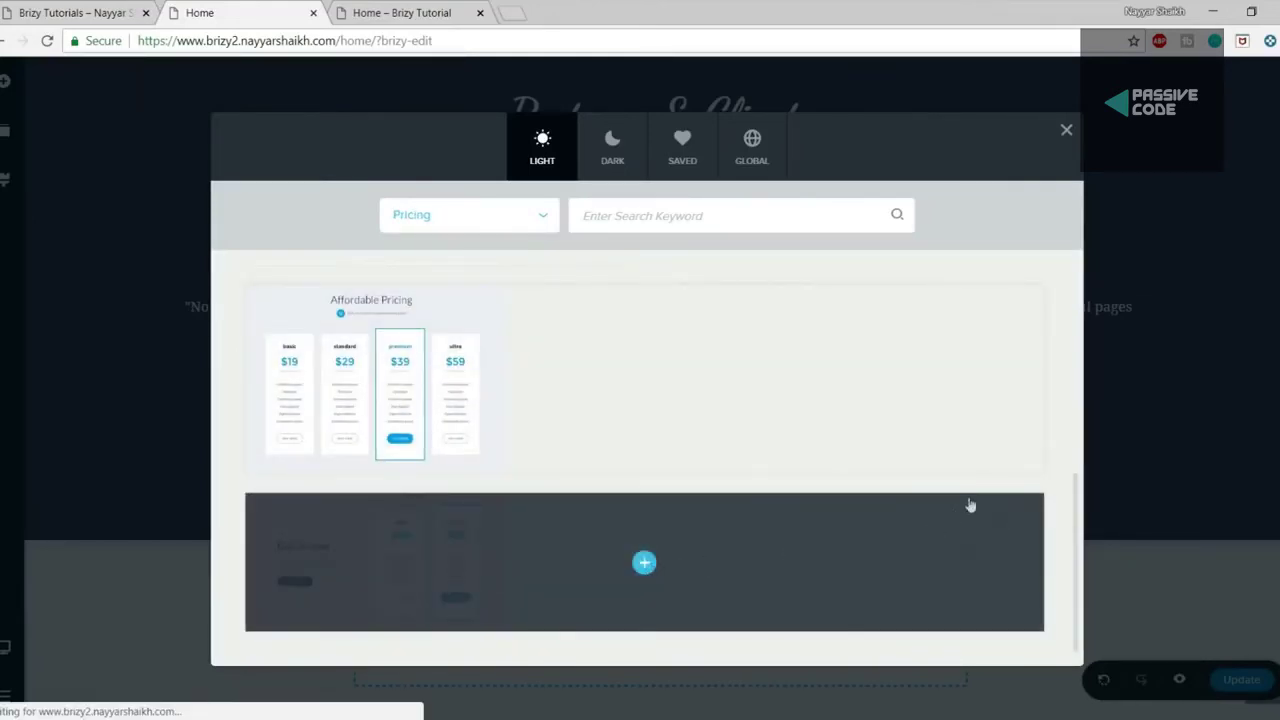
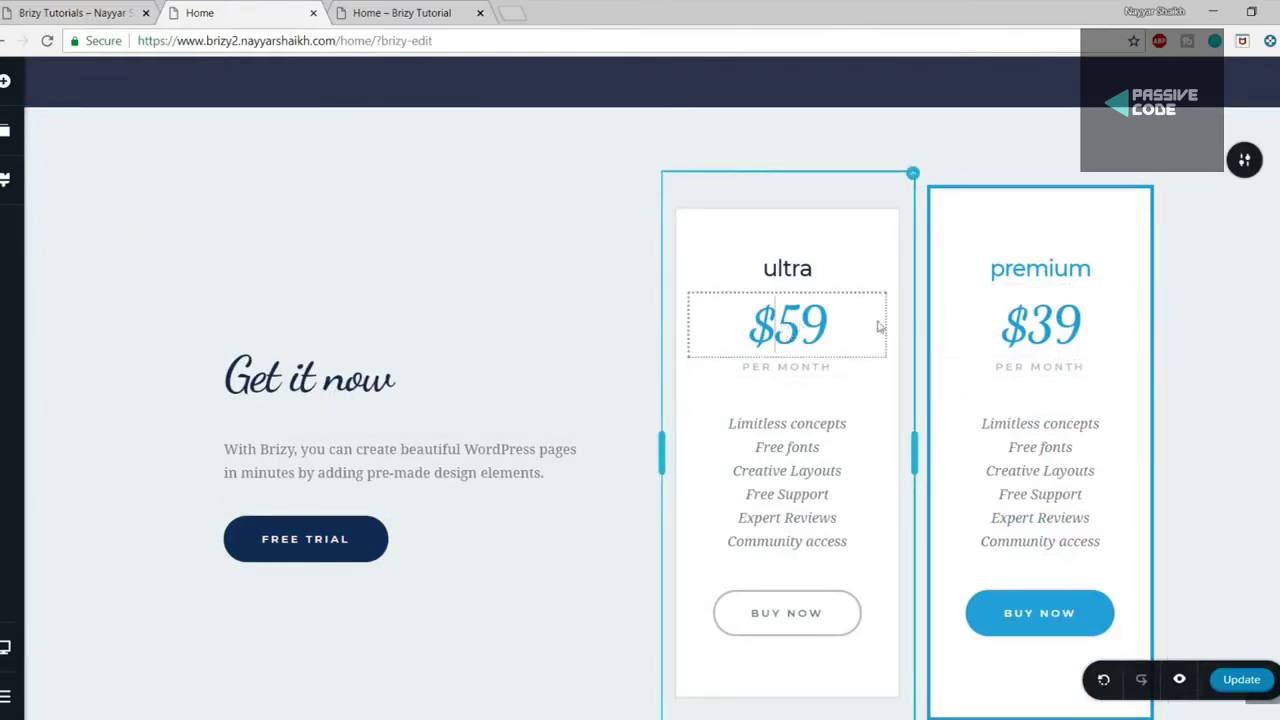
- Change the ultra plan price from 59 to 10 and the premium price from 39 to 20
double_click(792, 326)
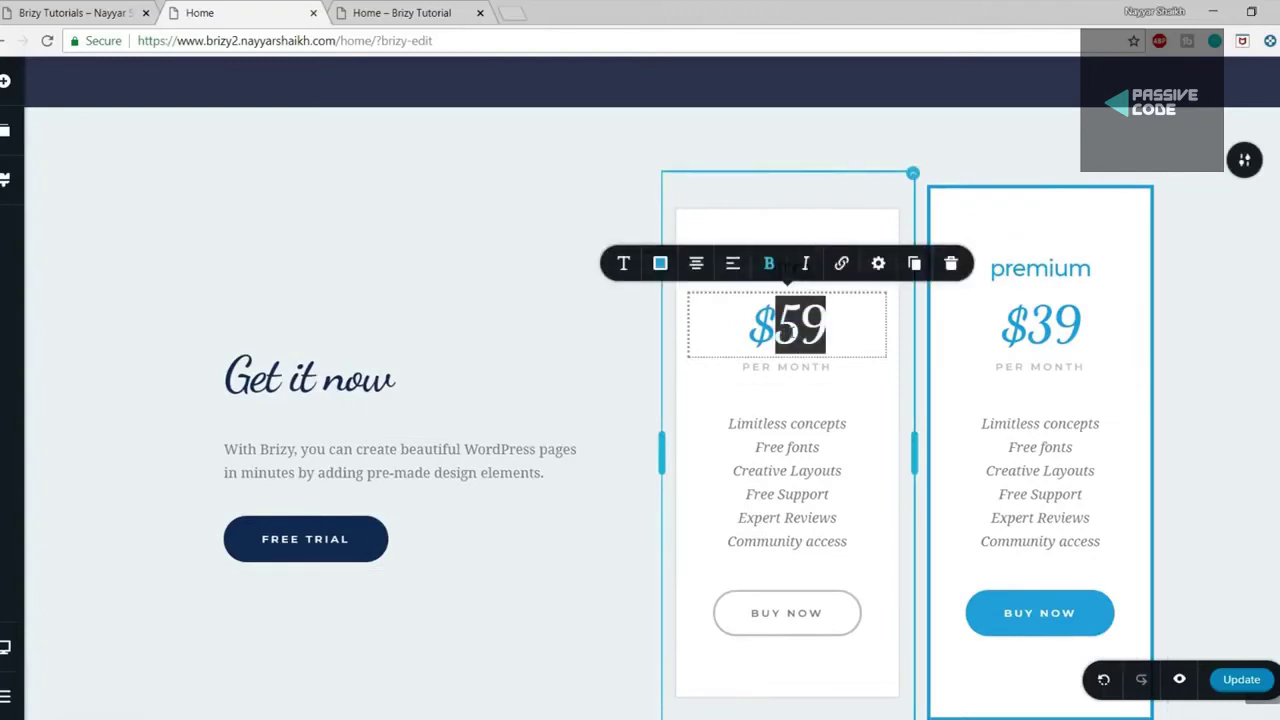
type("10")
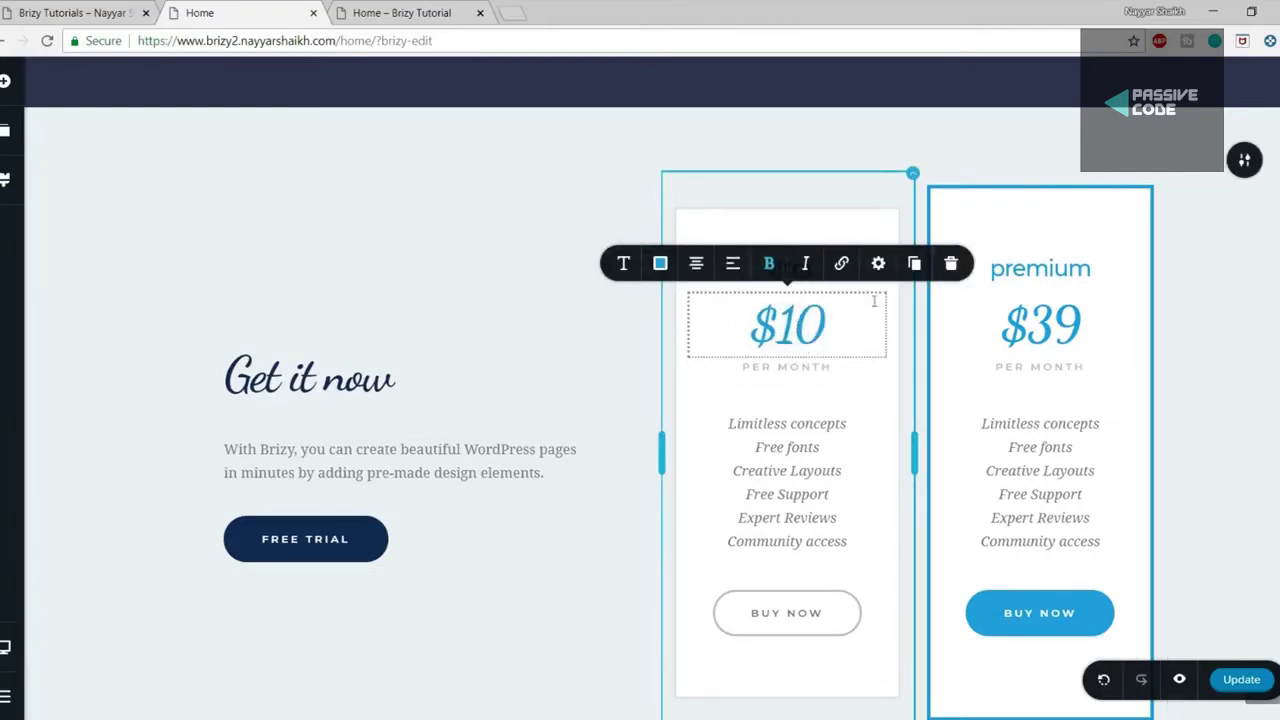
left_click(1040, 324)
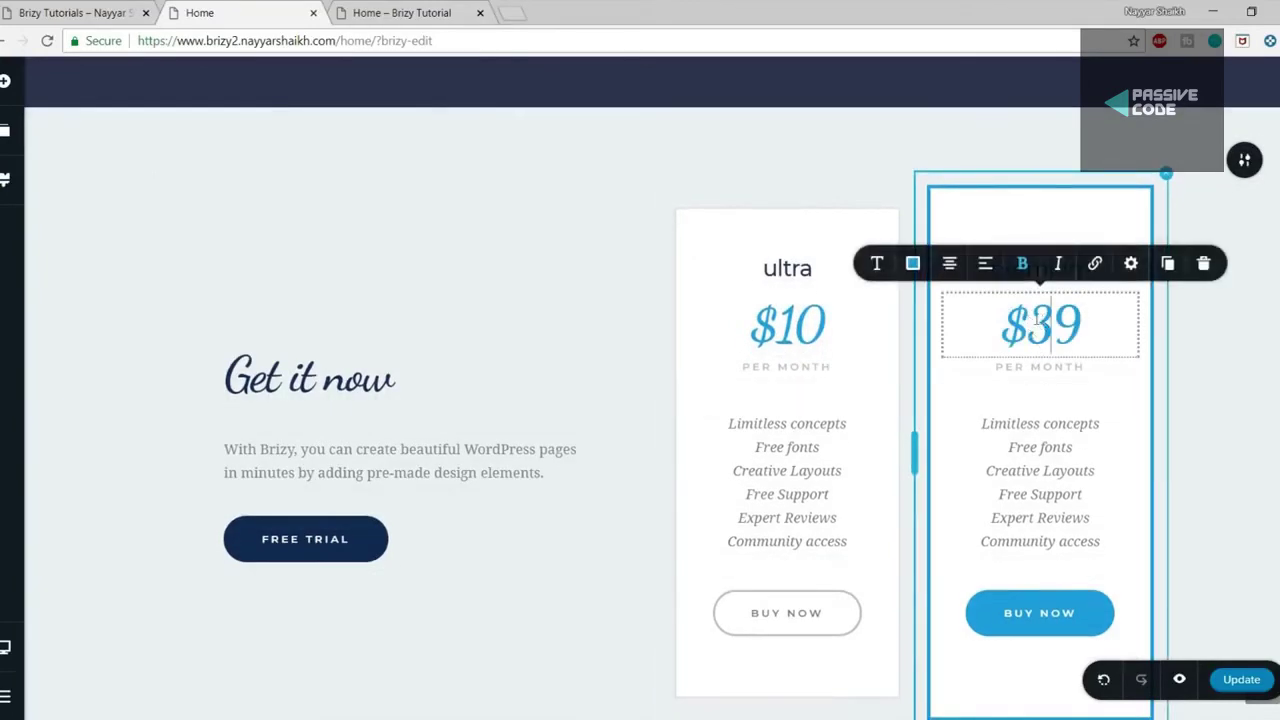
double_click(1053, 324)
type("20")
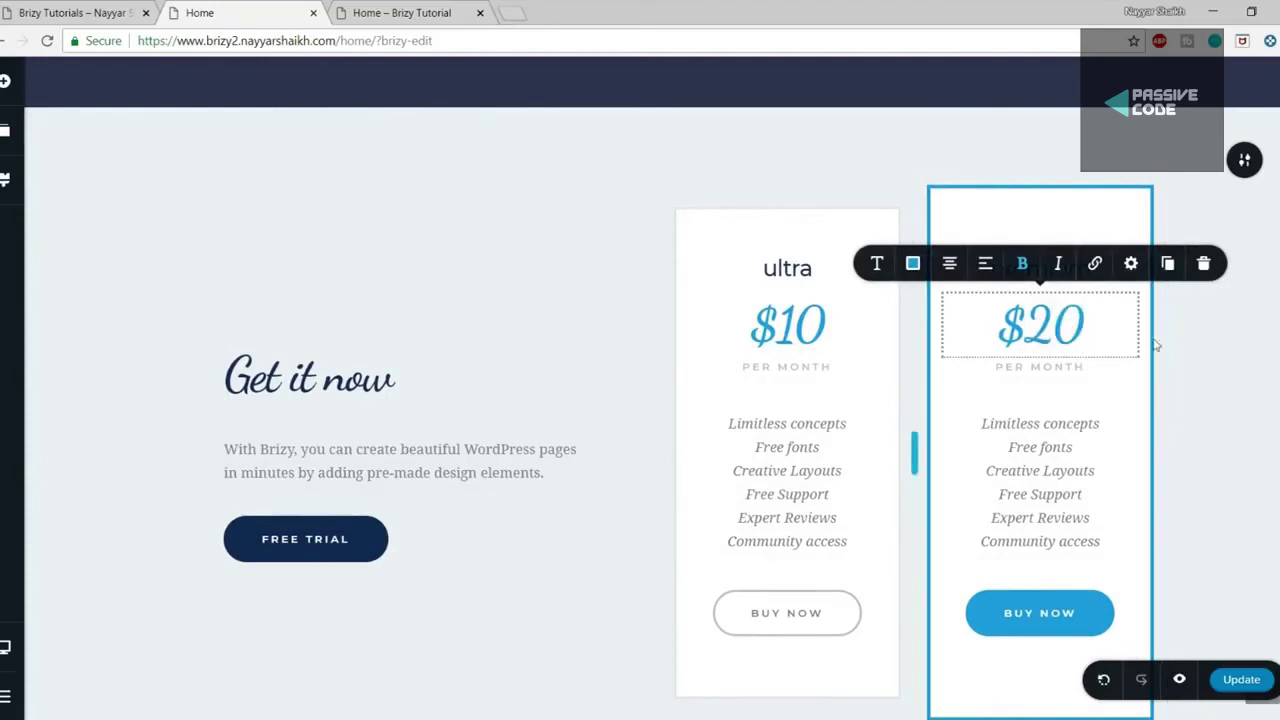
left_click(1114, 400)
- Check the feature list, FREE TRIAL link settings and BUY NOW buttons, leaving them unchanged
left_click(797, 446)
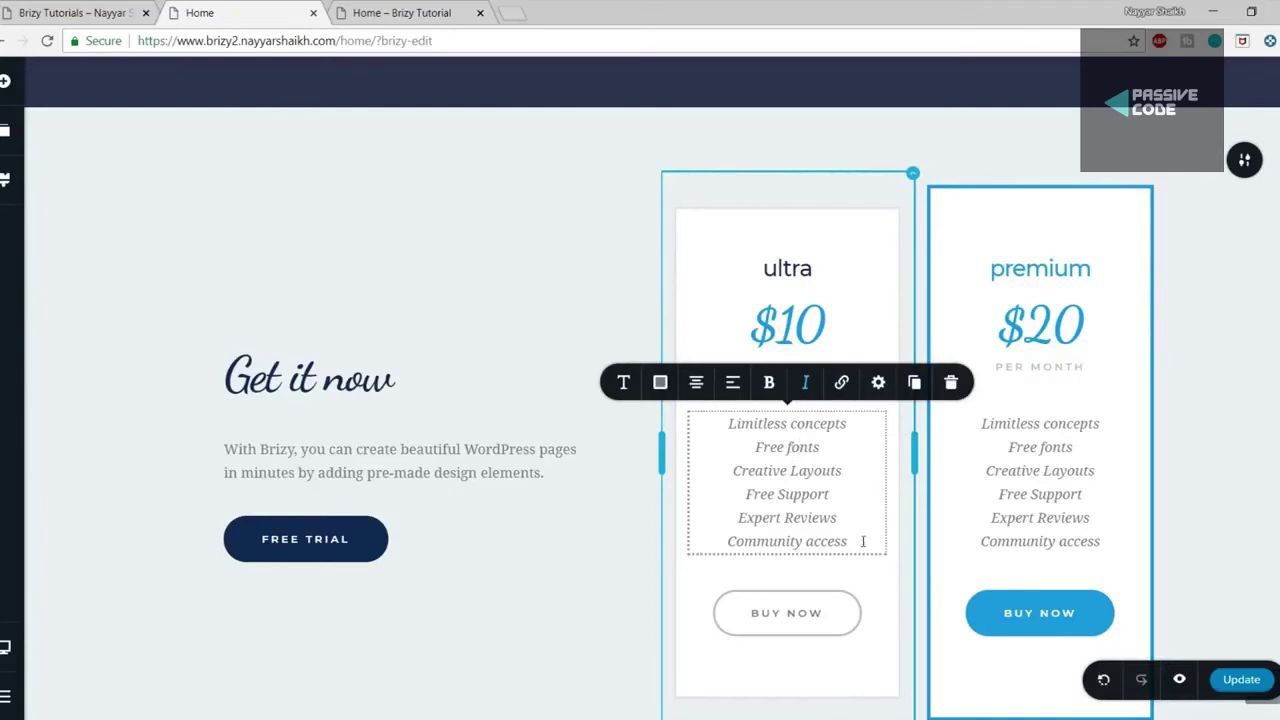
left_click_drag(851, 540, 728, 423)
left_click(800, 540)
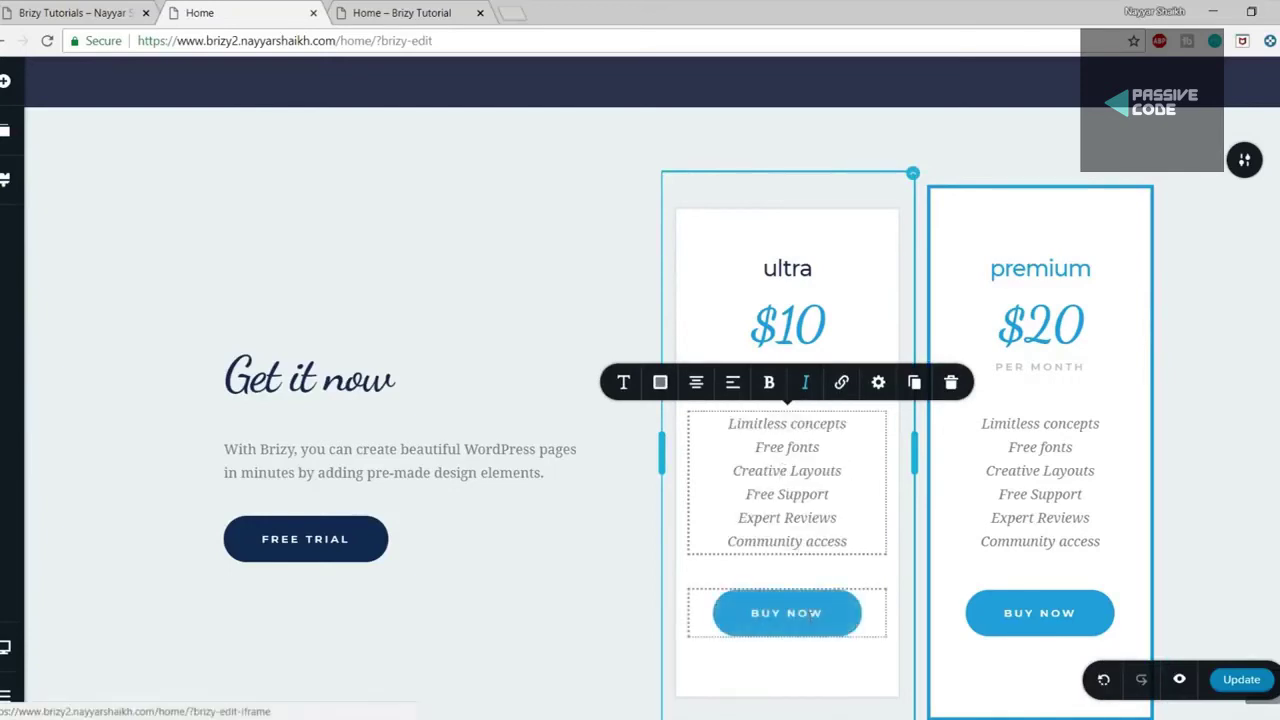
left_click(335, 542)
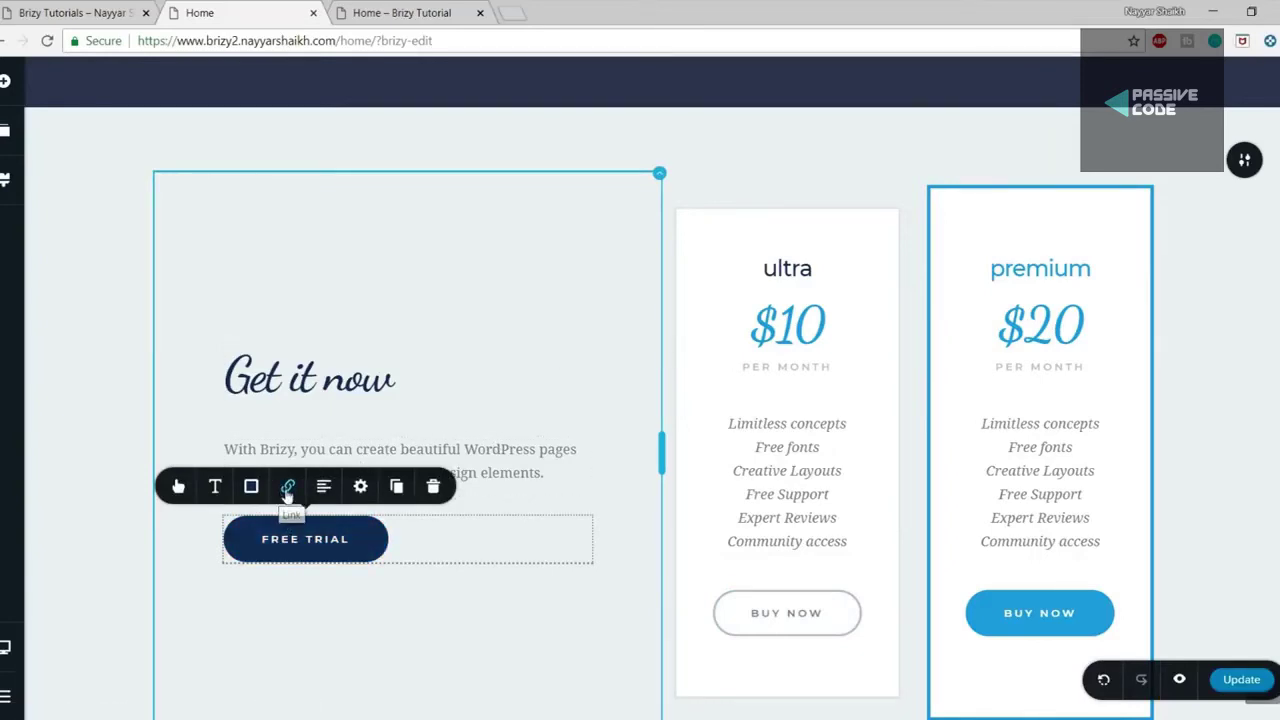
left_click(285, 490)
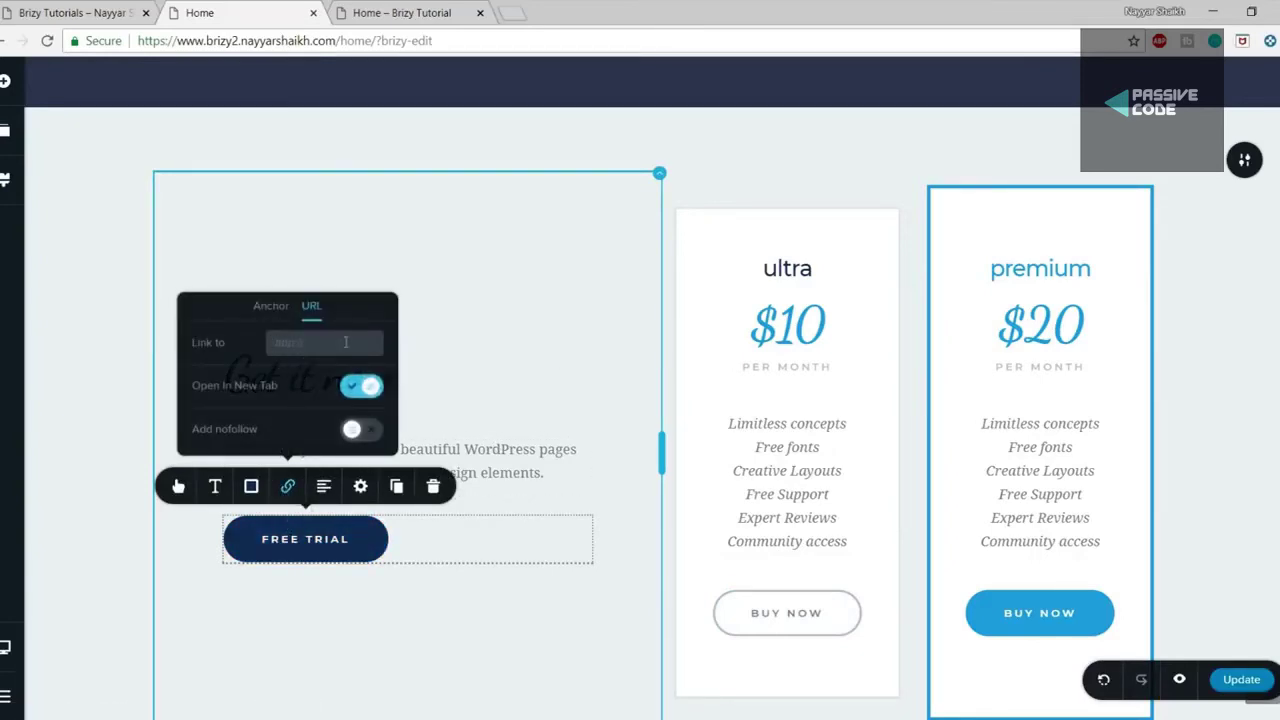
left_click(415, 417)
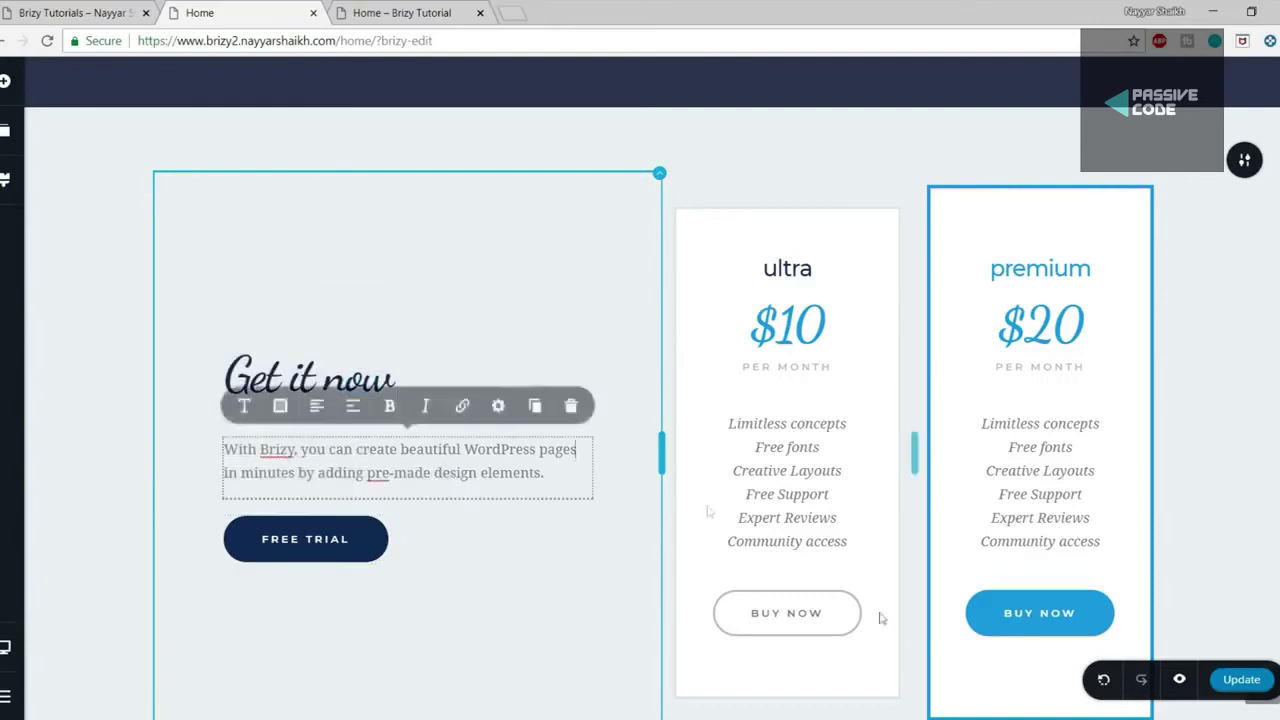
left_click(786, 613)
left_click(1040, 613)
left_click(1240, 397)
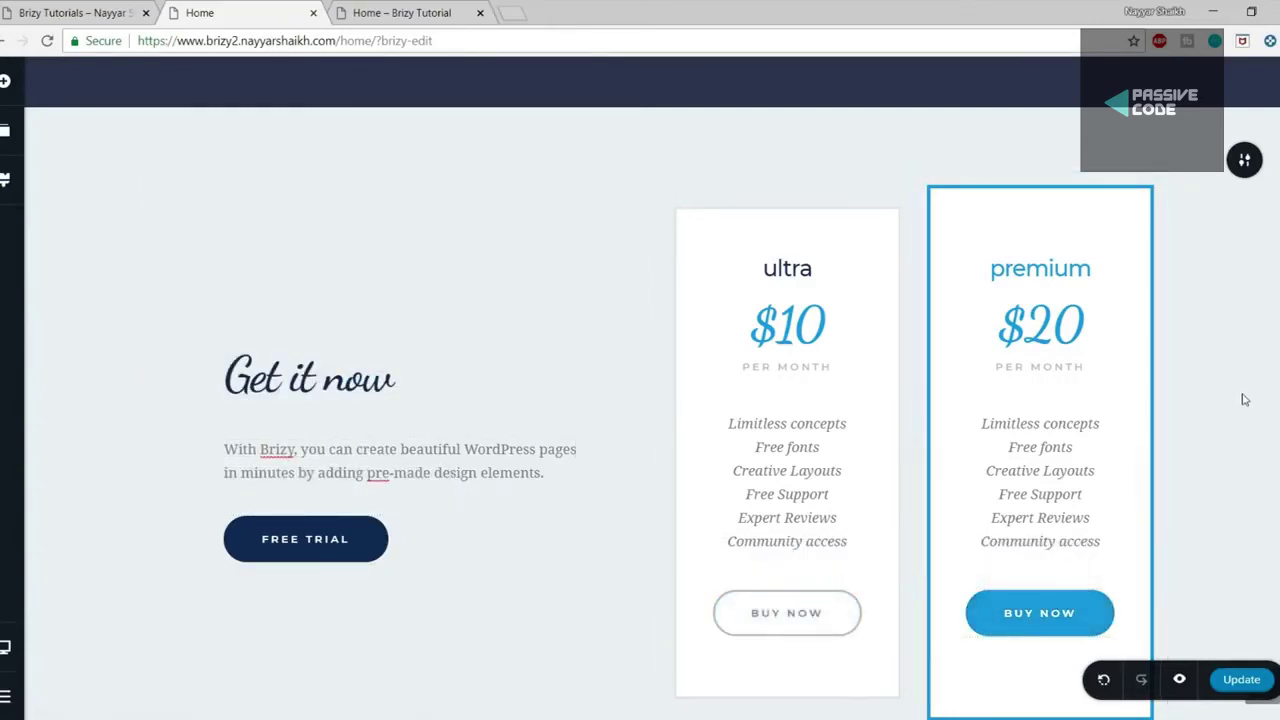
- Retitle the plan headings from 'ultra' to 'basic' and from 'premium' to 'pro'
scroll(1240, 400, "up", 1)
scroll(786, 400, "down", 2)
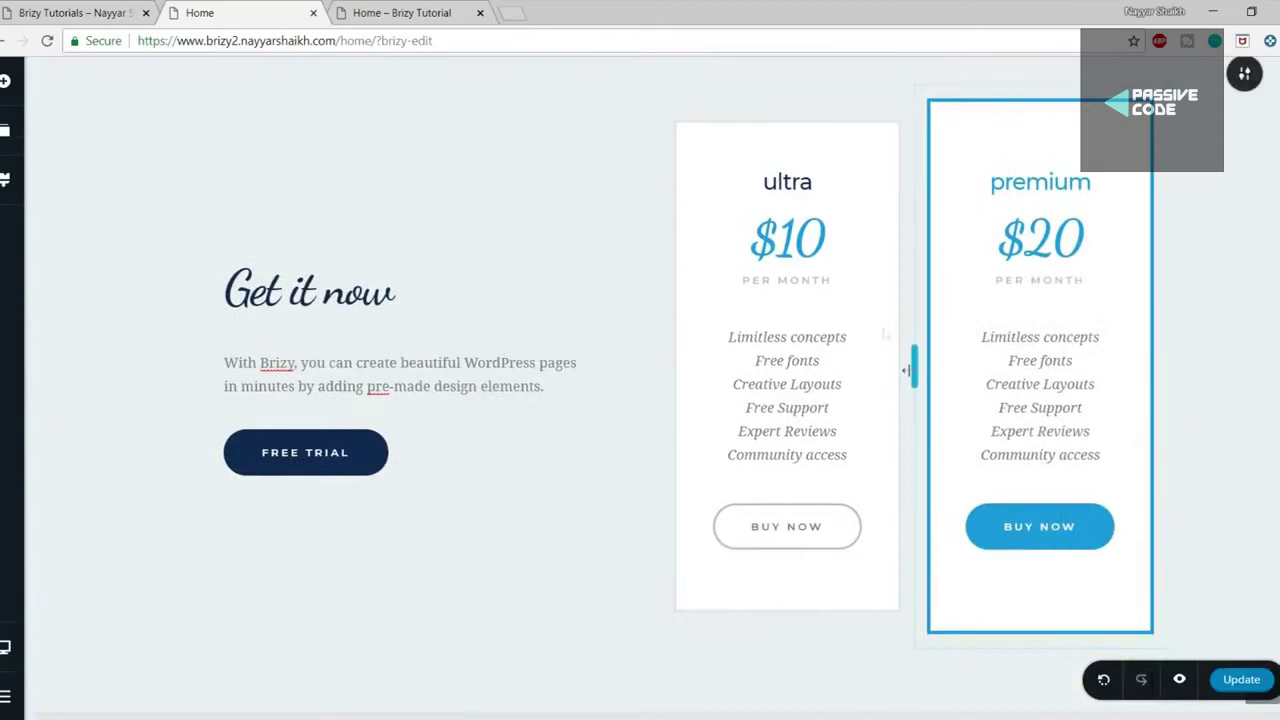
double_click(786, 186)
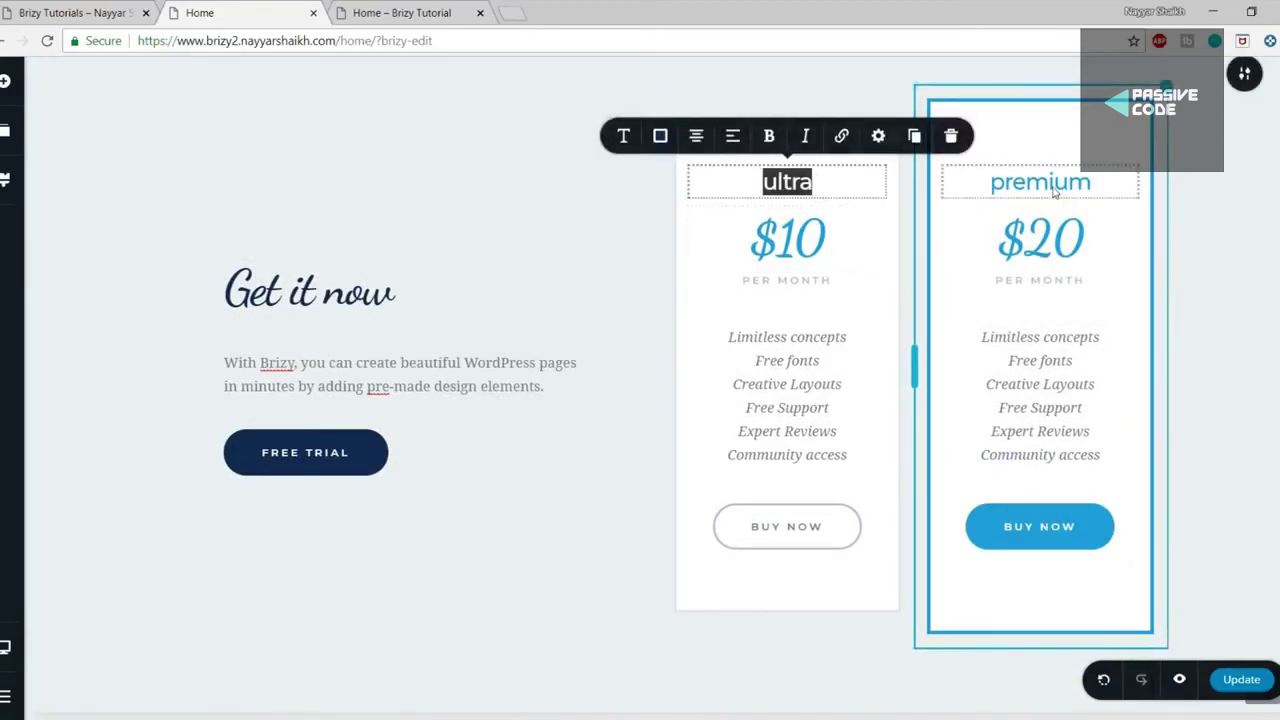
type("basic")
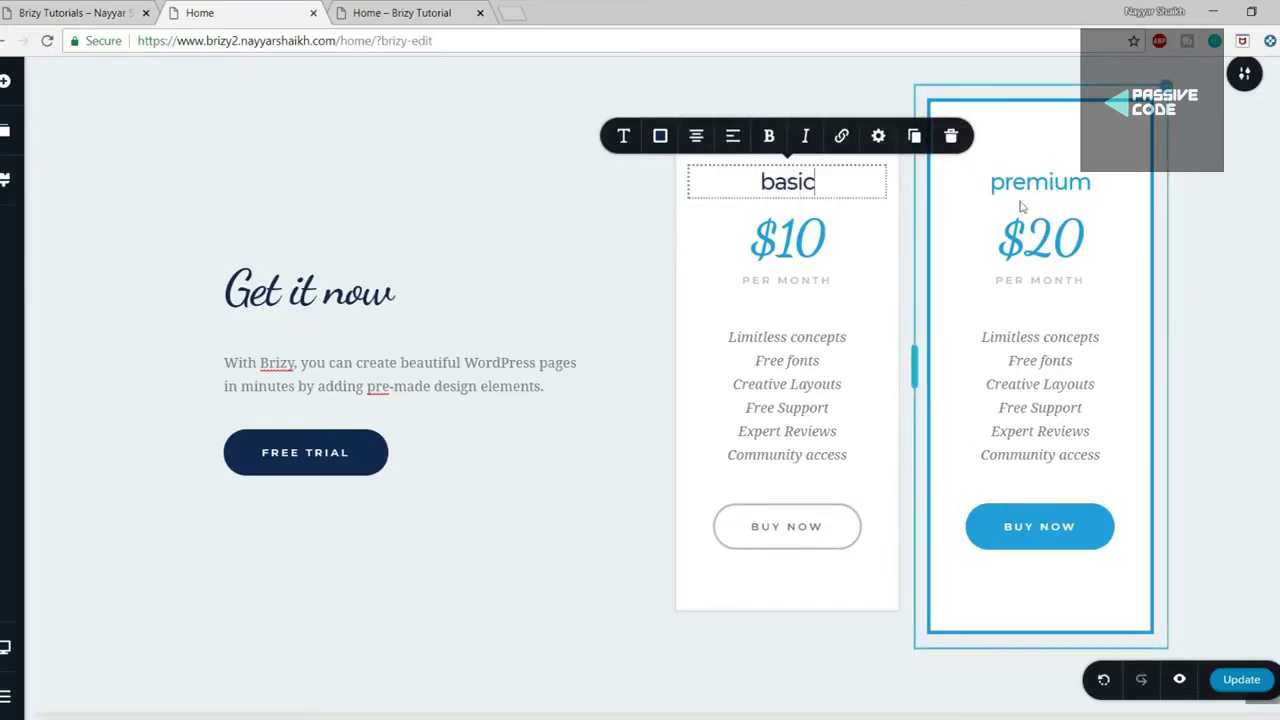
double_click(1030, 182)
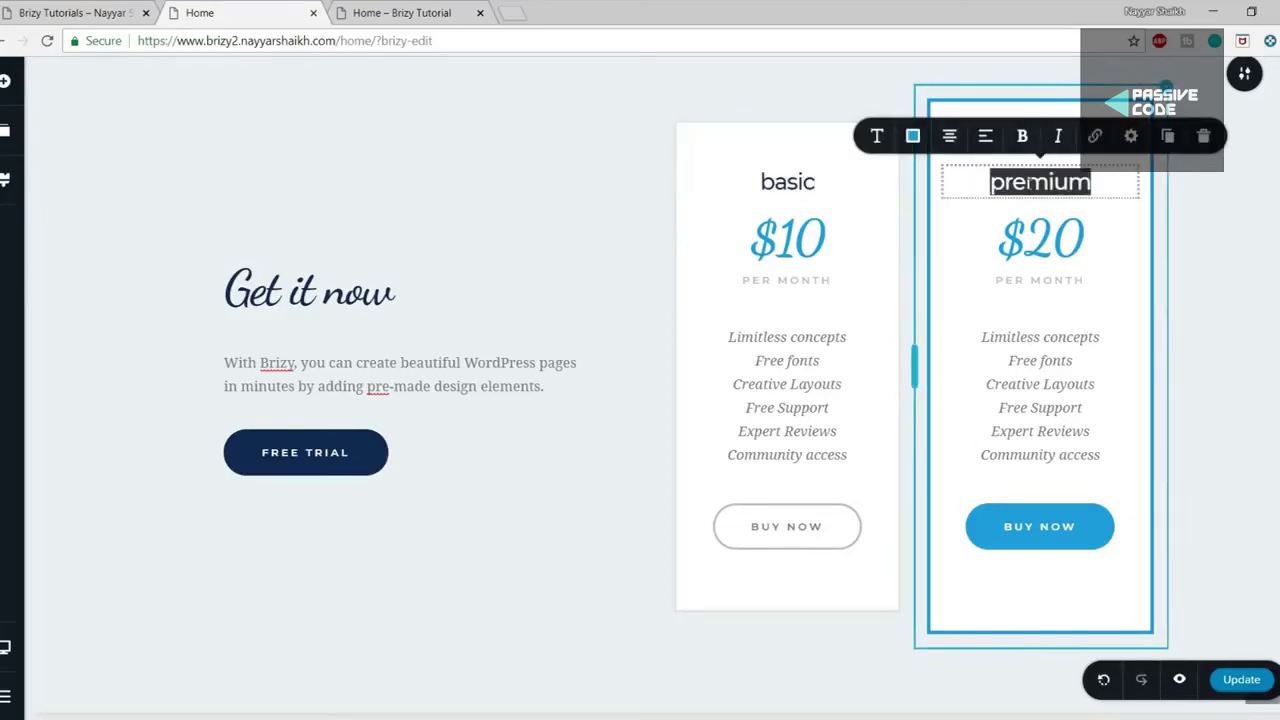
type("pro")
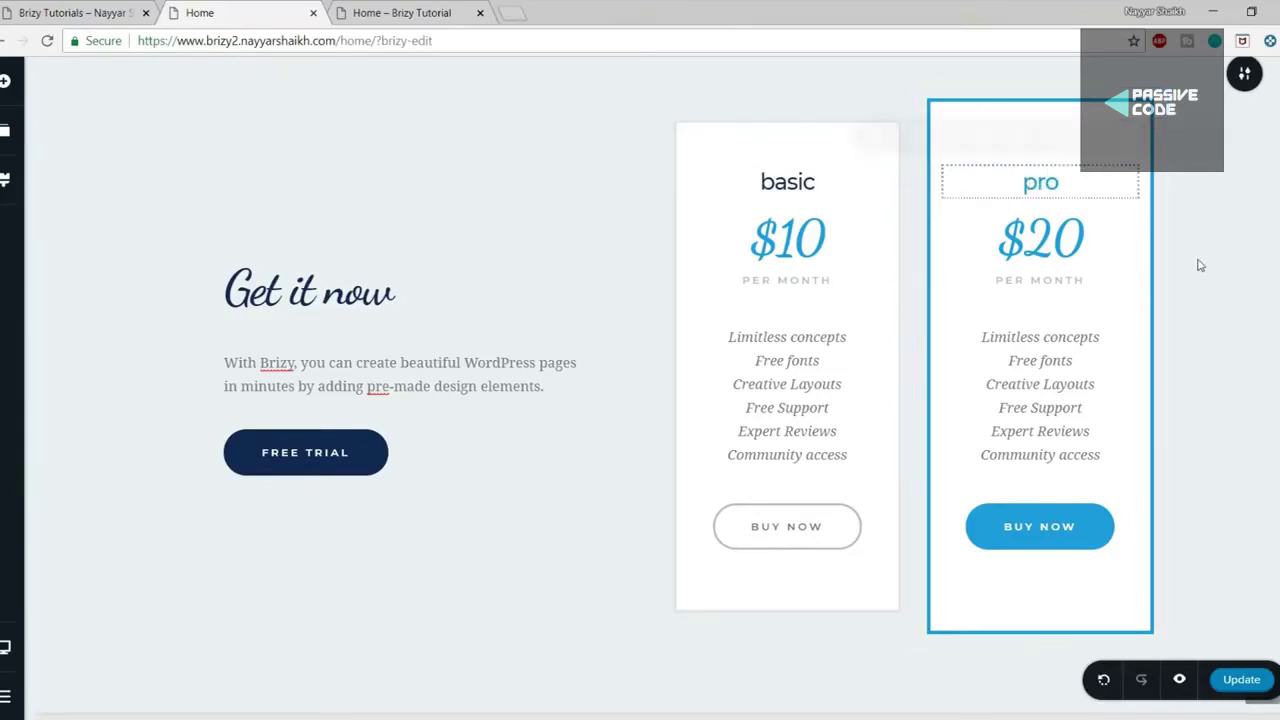
left_click(1190, 264)
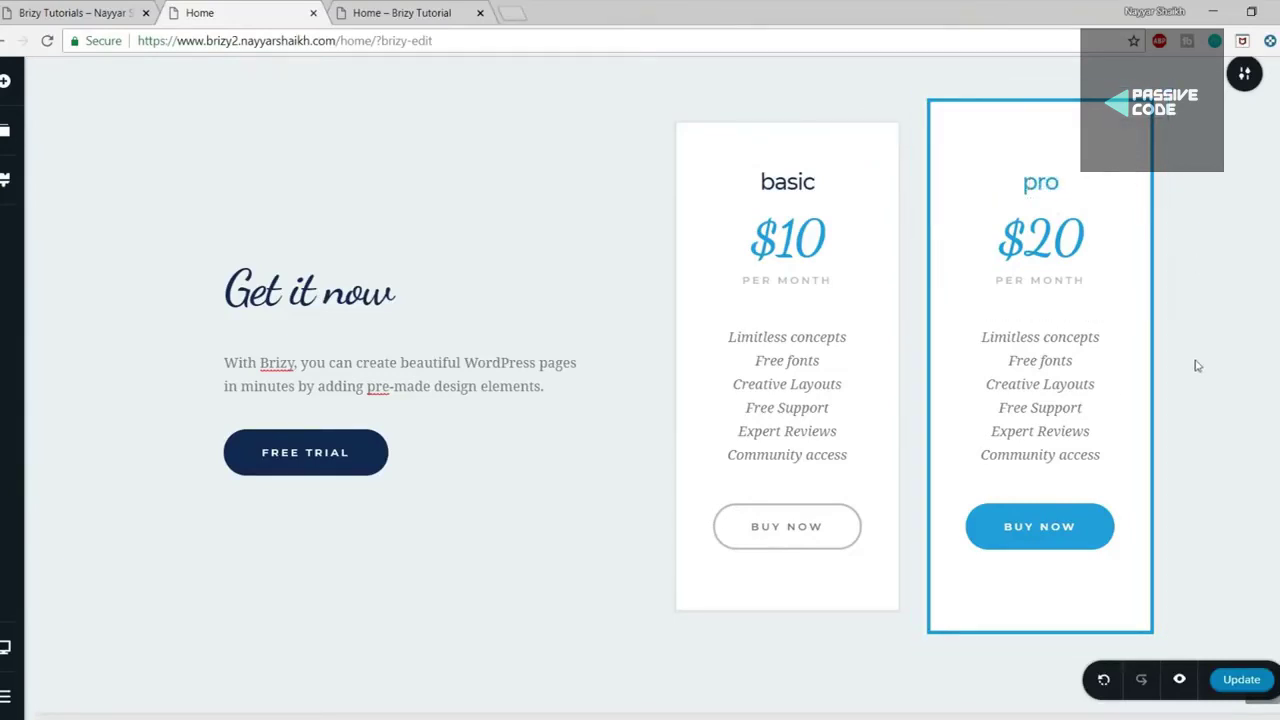
scroll(1150, 380, "up", 1)
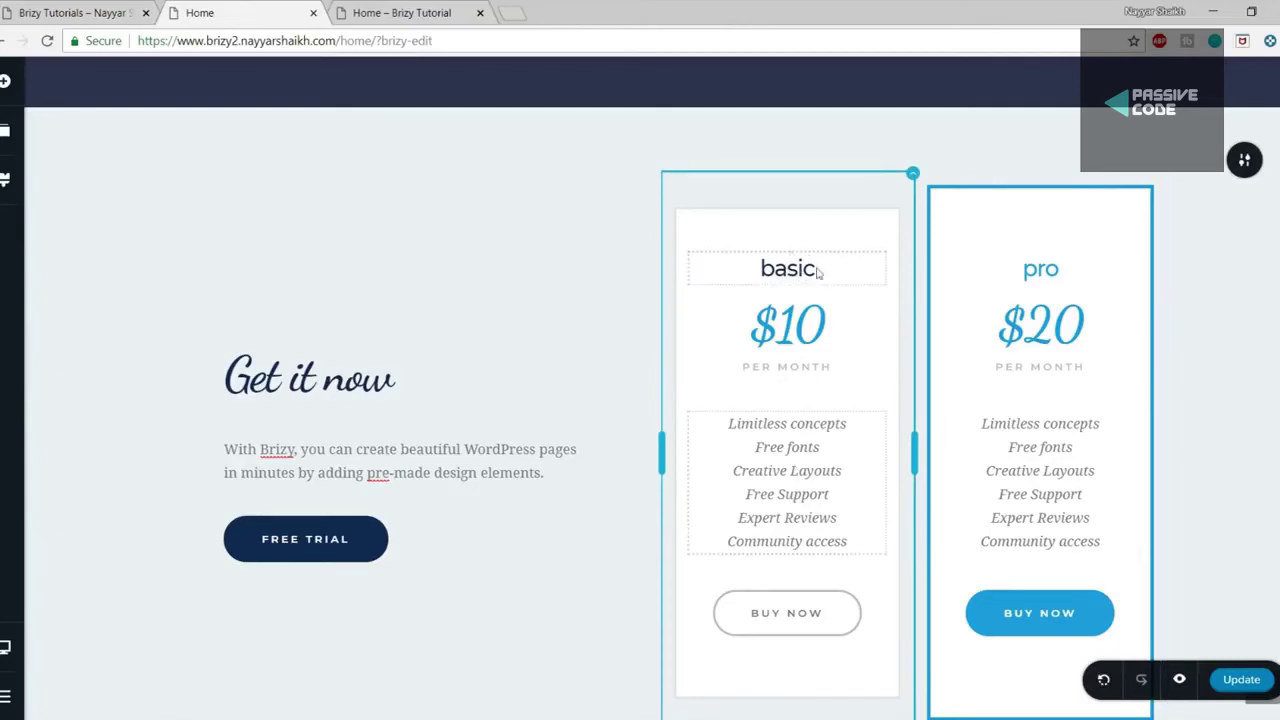
- Scroll through the live site's yellow pricing section, then show the Home – Brizy Tutorial preview tab
left_click(76, 6)
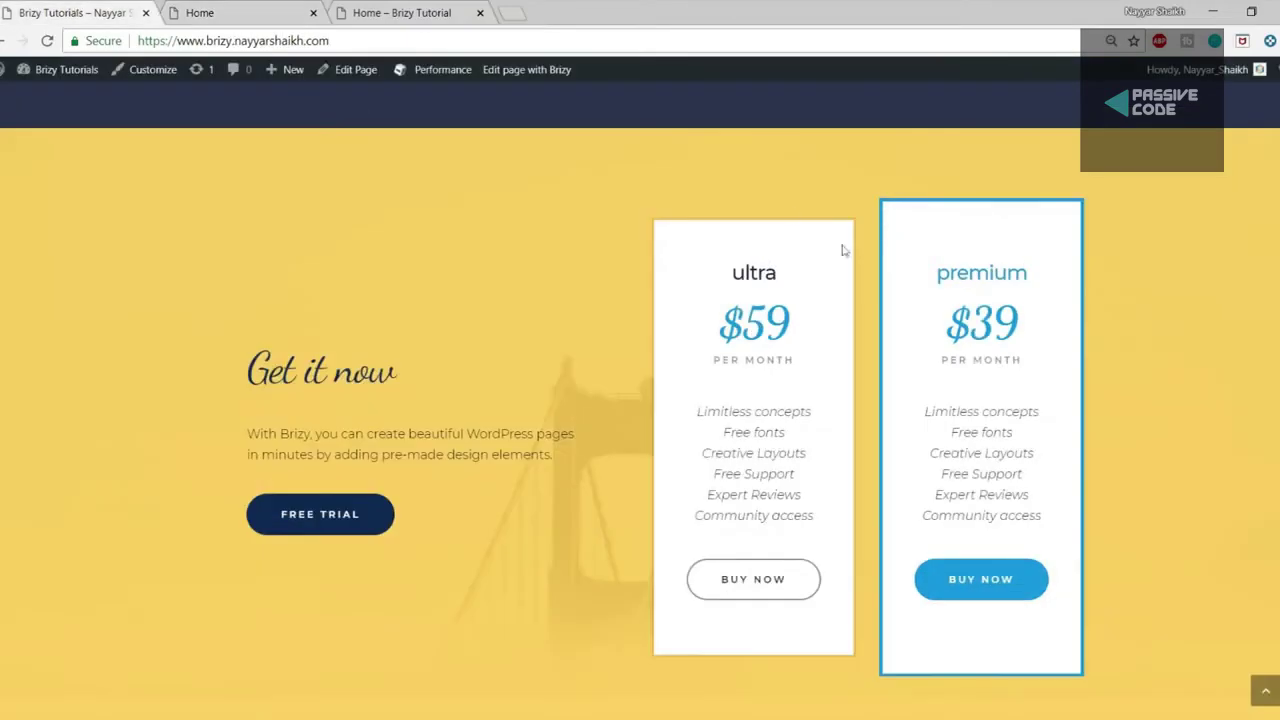
scroll(637, 351, "down", 3)
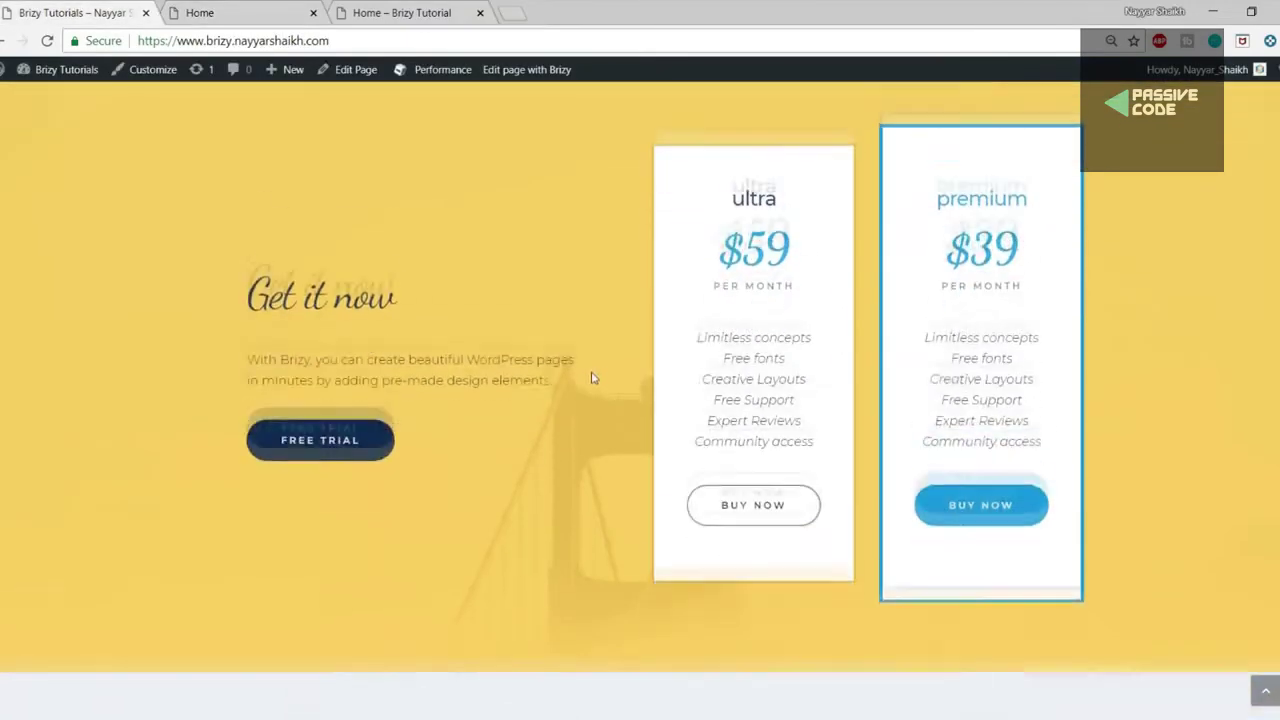
scroll(606, 428, "up", 4)
scroll(606, 428, "down", 3)
scroll(606, 426, "up", 3)
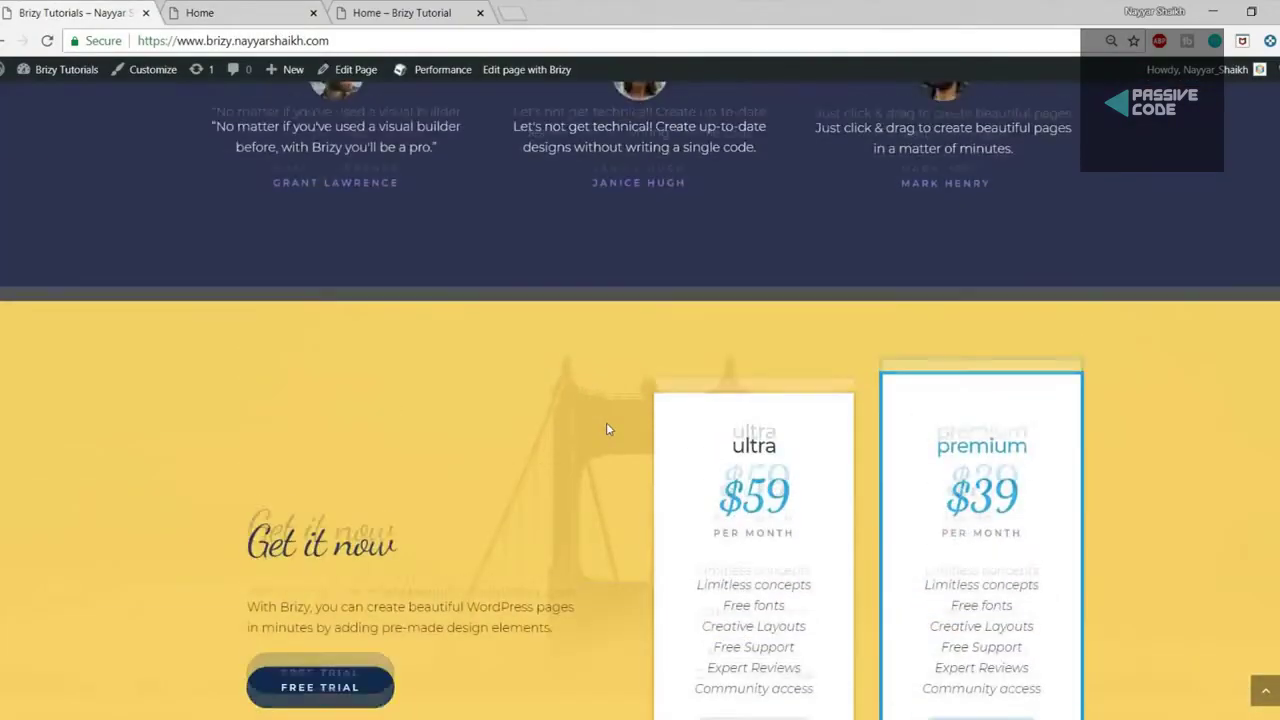
scroll(606, 426, "down", 4)
scroll(606, 426, "up", 4)
scroll(606, 426, "down", 3)
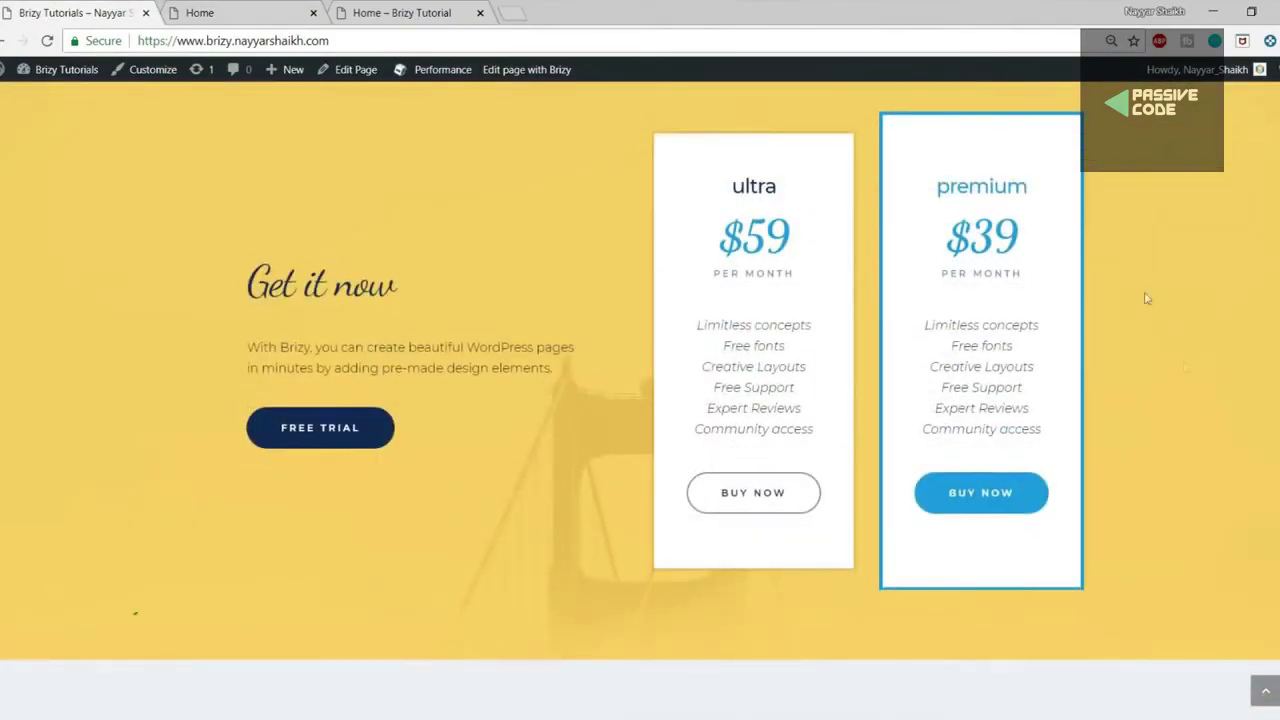
scroll(1183, 386, "up", 2)
scroll(1183, 386, "down", 2)
scroll(1183, 387, "down", 2)
scroll(1183, 387, "up", 2)
scroll(1183, 387, "down", 2)
scroll(1183, 387, "up", 2)
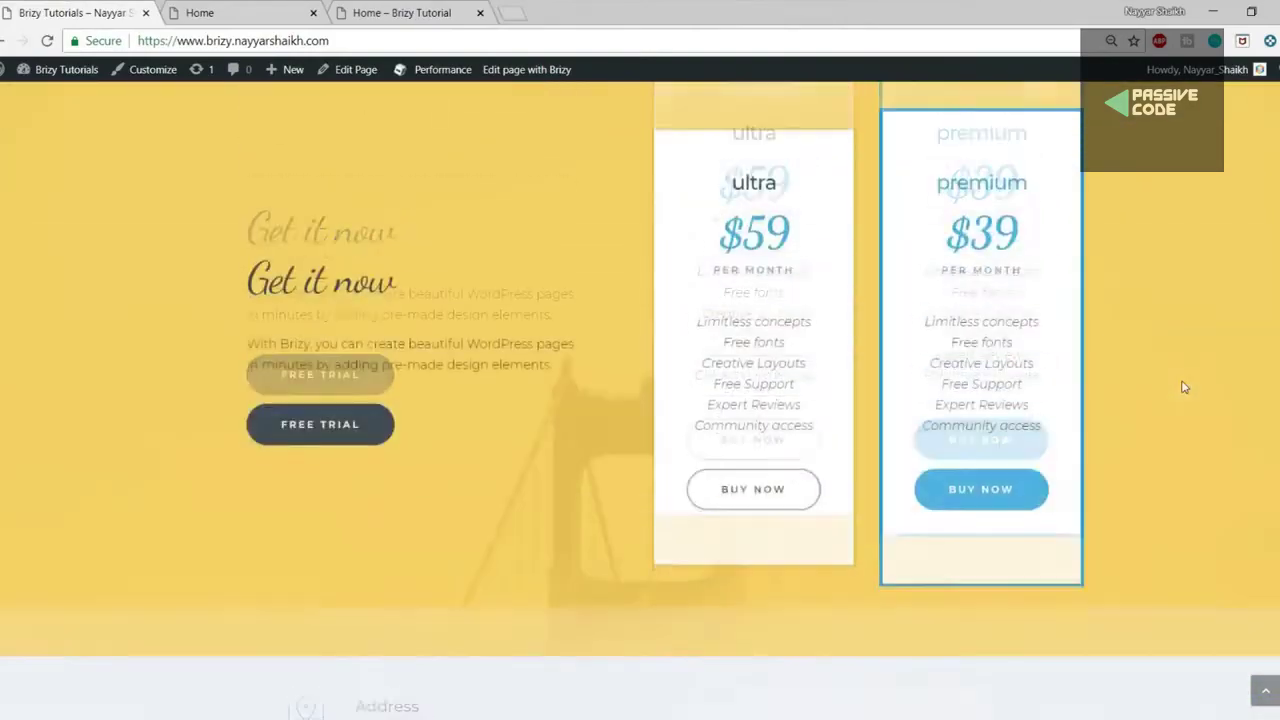
scroll(1183, 387, "down", 2)
scroll(1183, 382, "up", 3)
scroll(1183, 380, "down", 1)
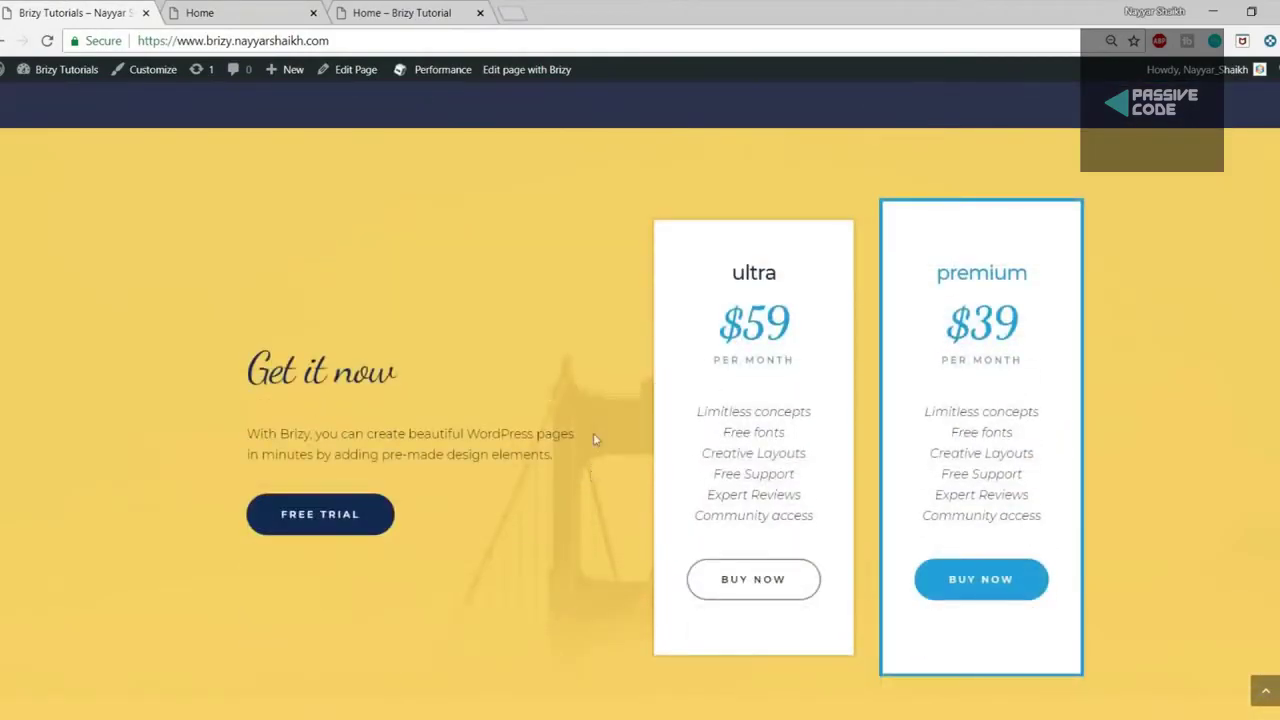
scroll(609, 442, "down", 1)
scroll(609, 442, "up", 1)
left_click(397, 10)
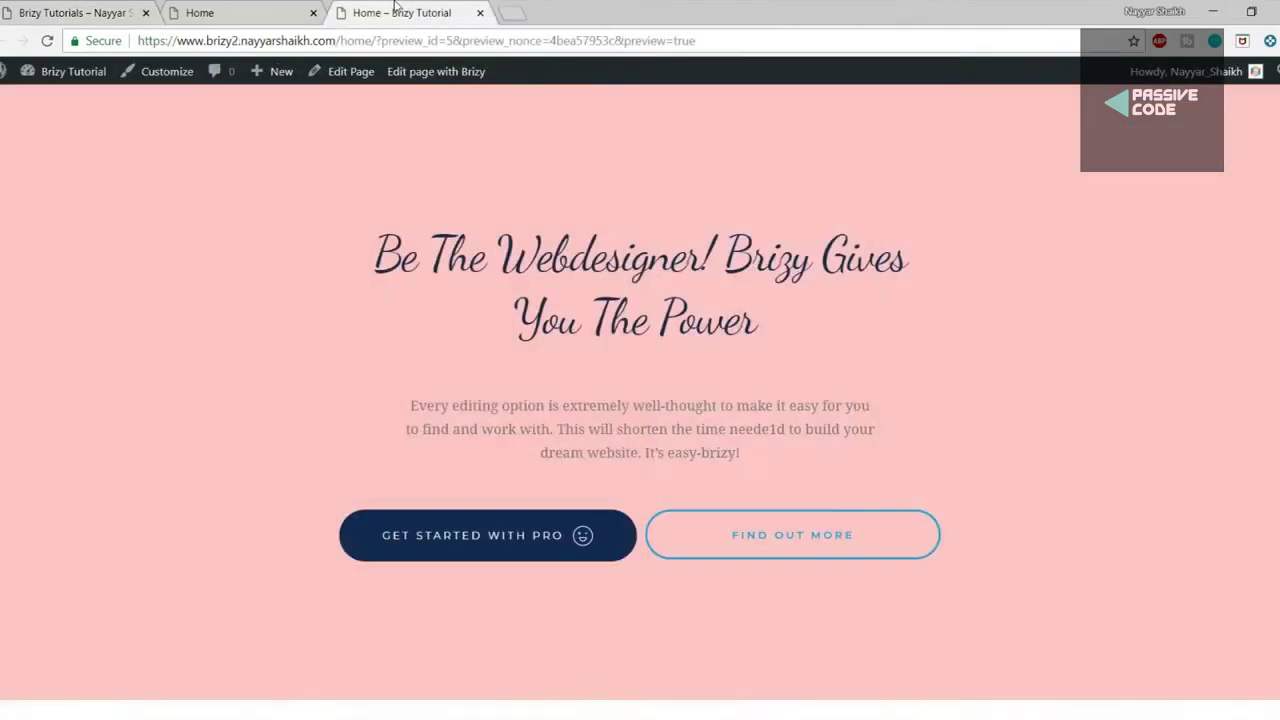
- Set the desk photo from the media library as the pricing section's background image
left_click(229, 8)
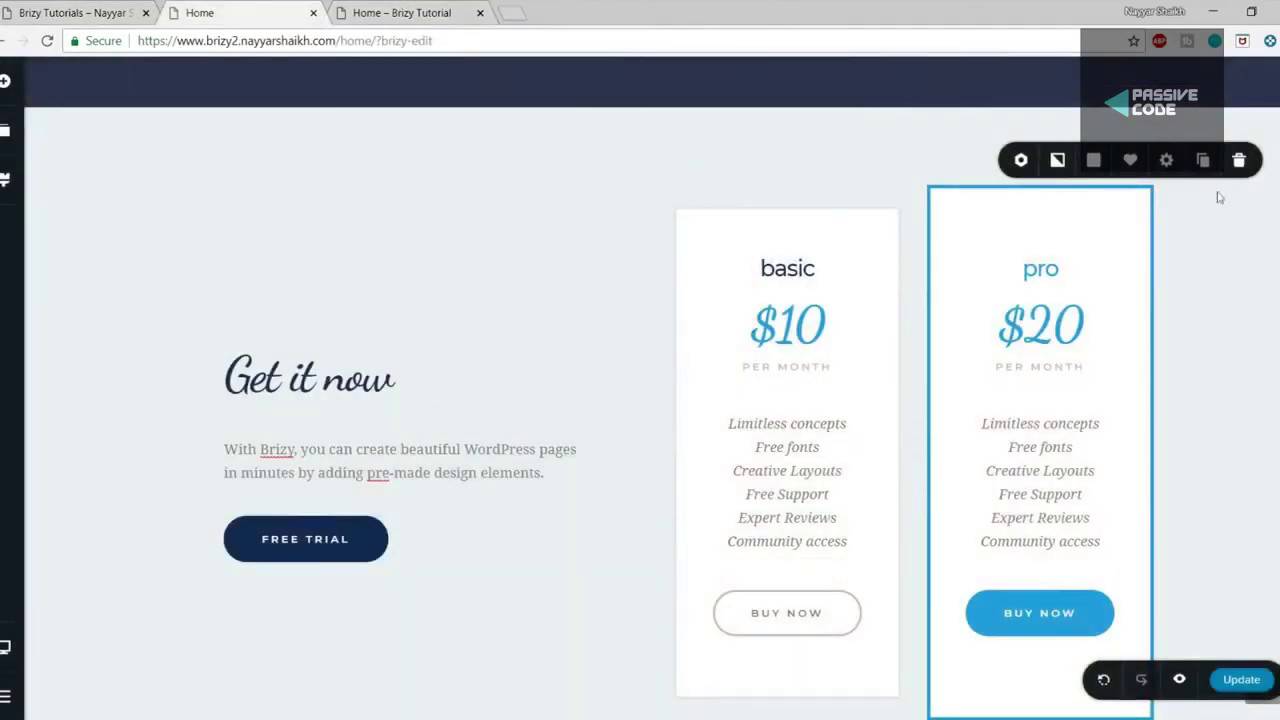
left_click(1057, 162)
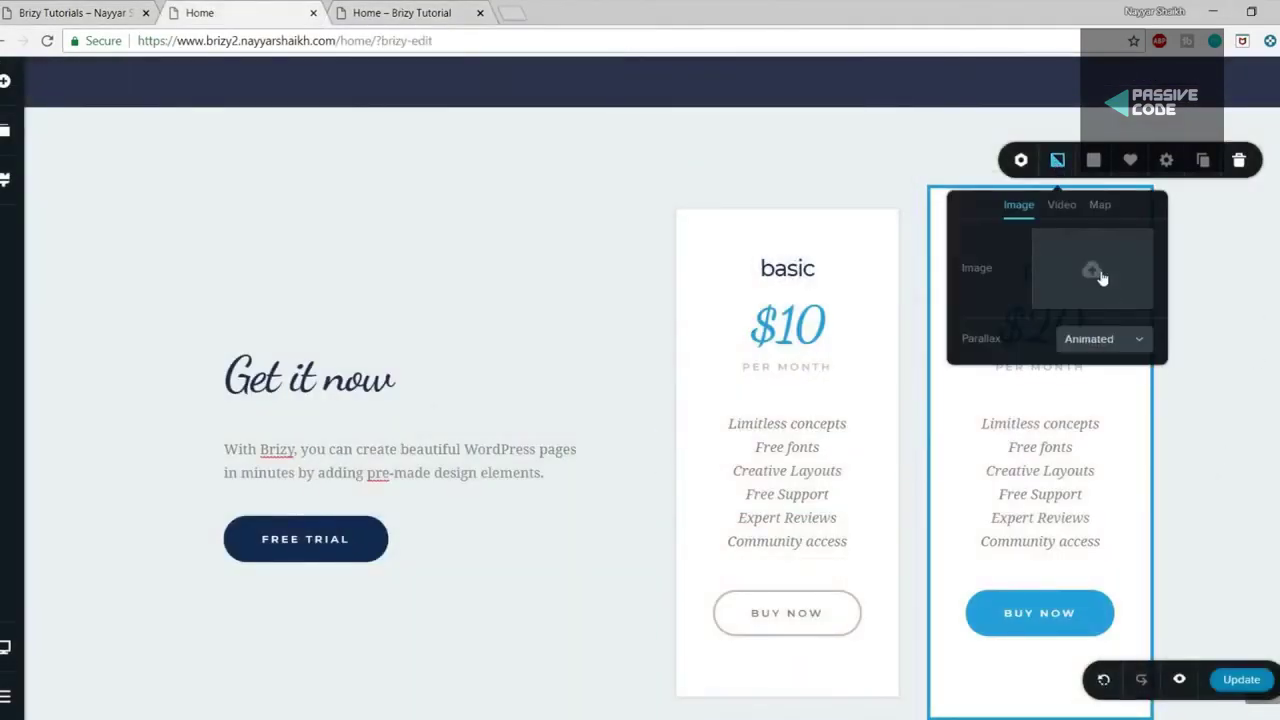
left_click(1095, 272)
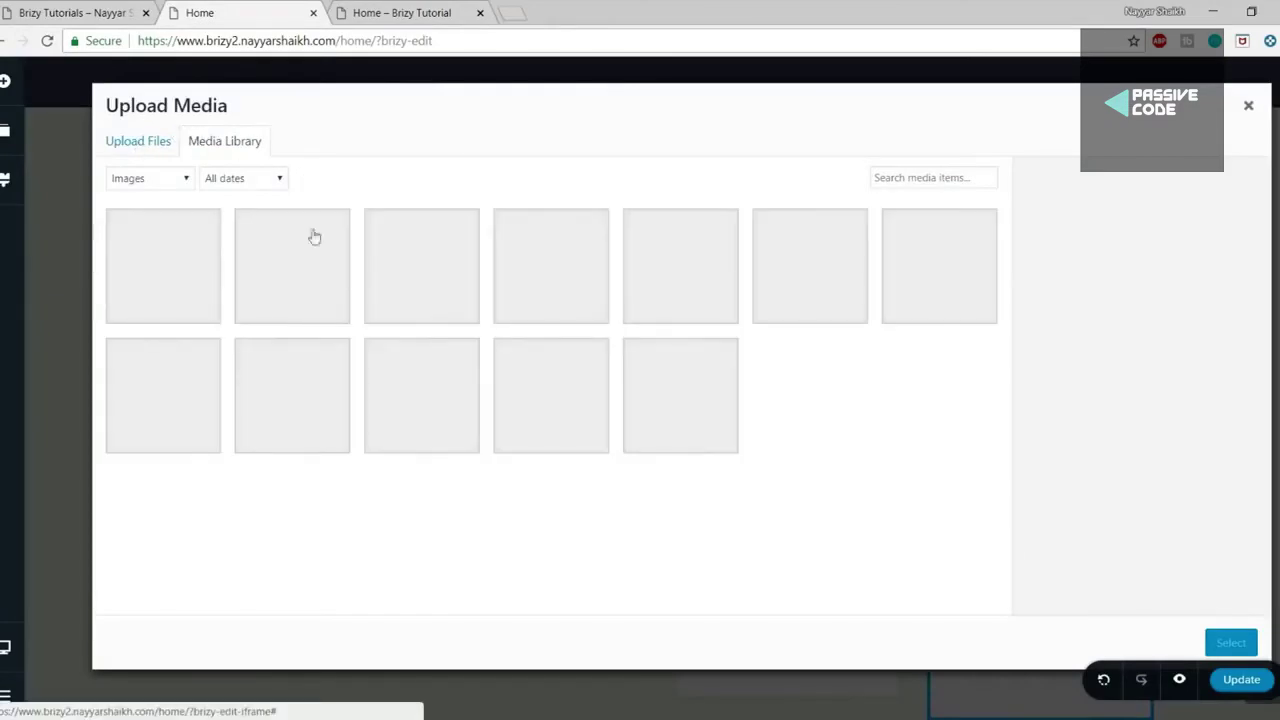
left_click(578, 416)
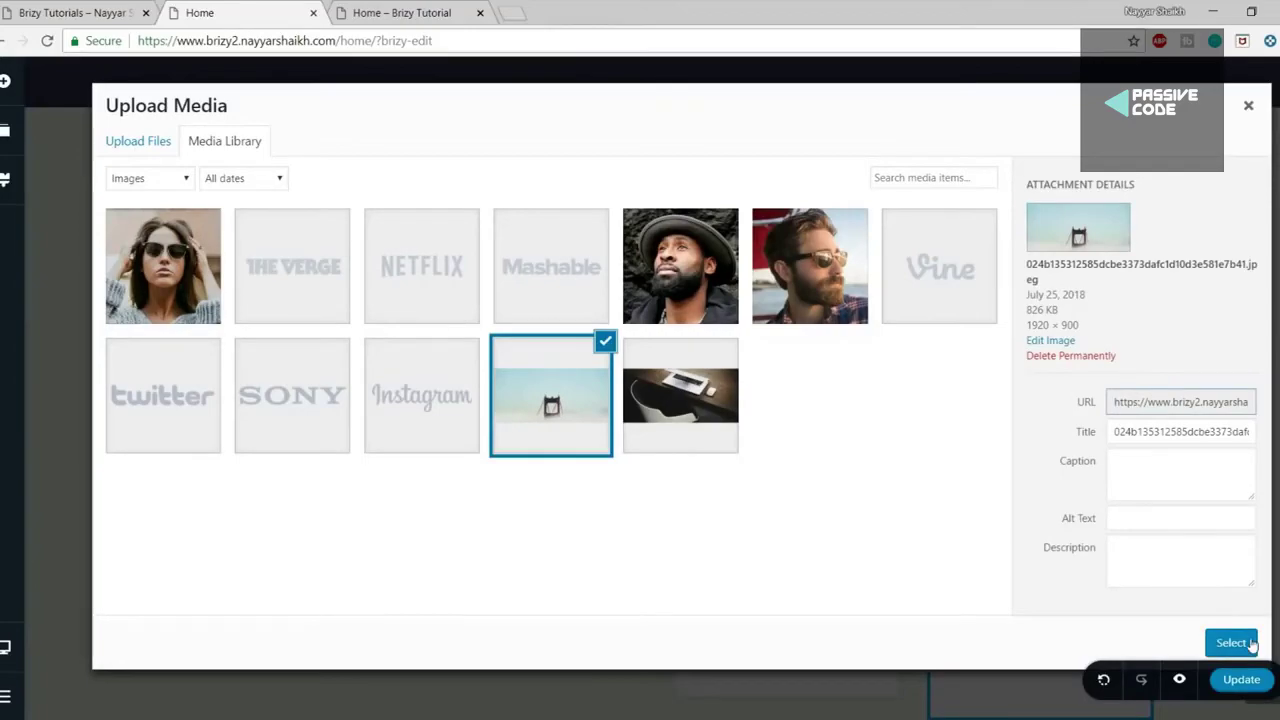
left_click(1232, 643)
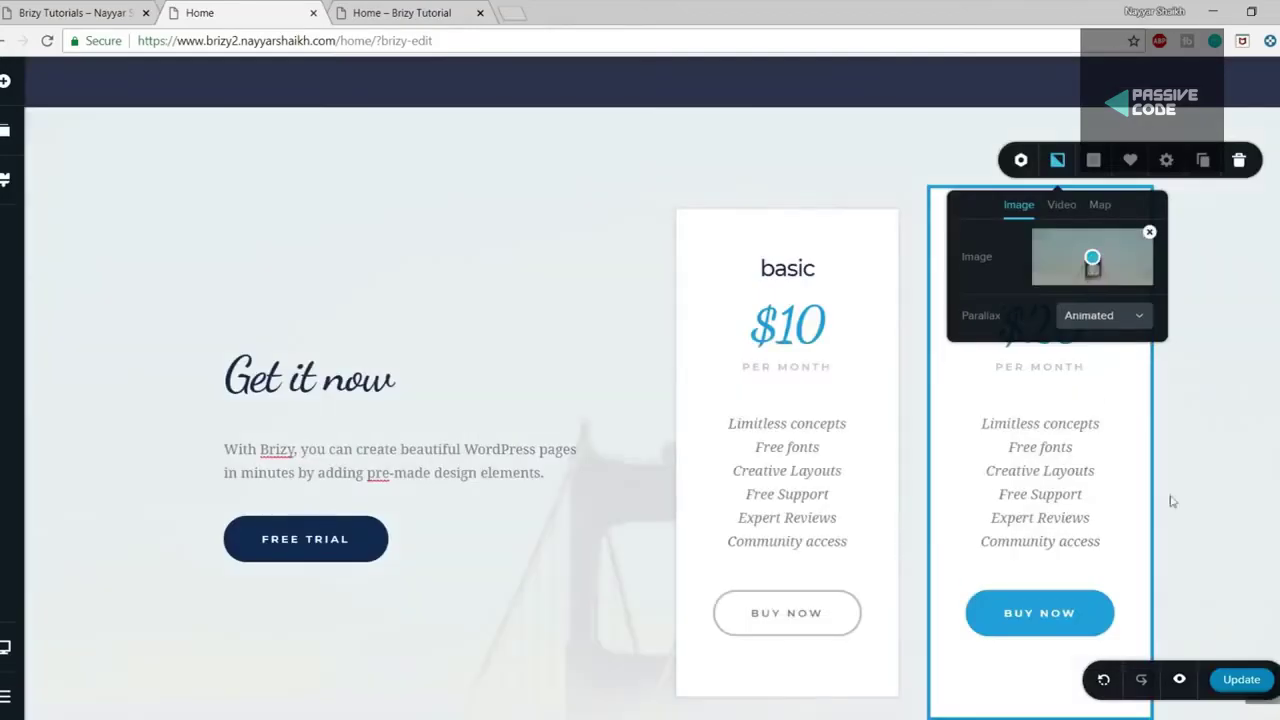
scroll(549, 506, "down", 3)
scroll(563, 511, "up", 5)
scroll(562, 511, "down", 4)
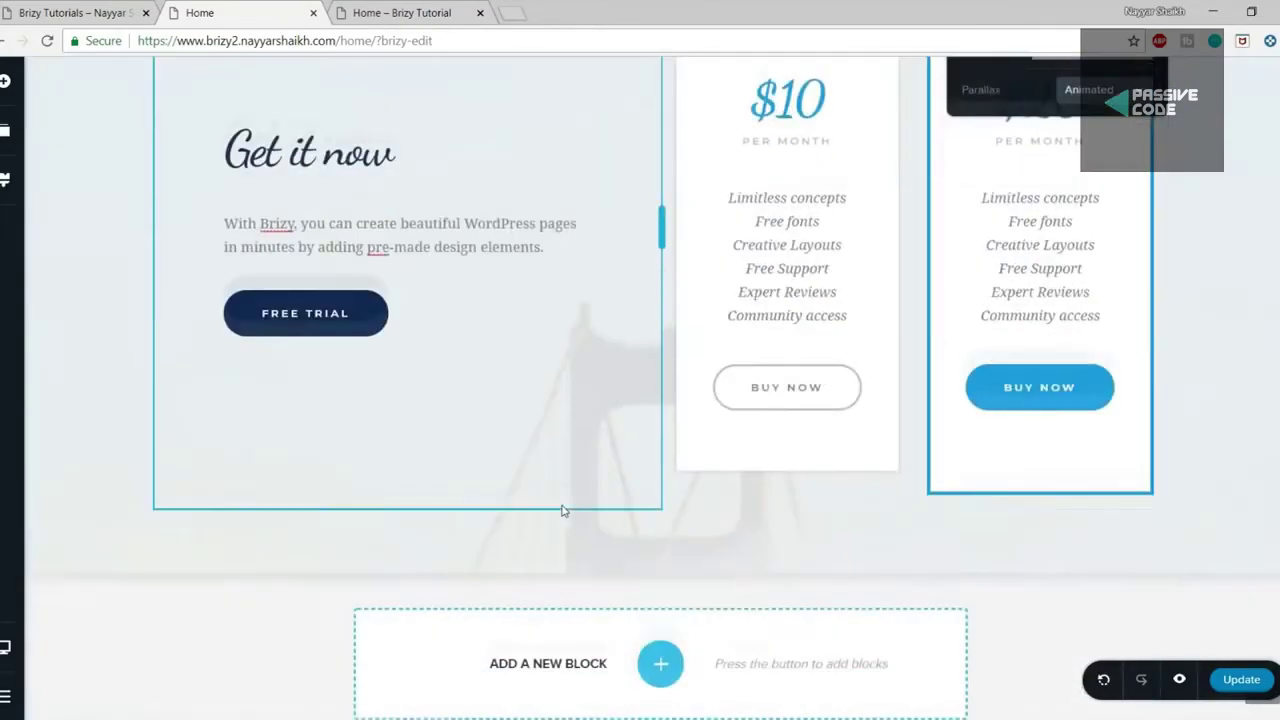
scroll(1128, 343, "up", 3)
- Set the section background's parallax option to Fixed
left_click(1134, 387)
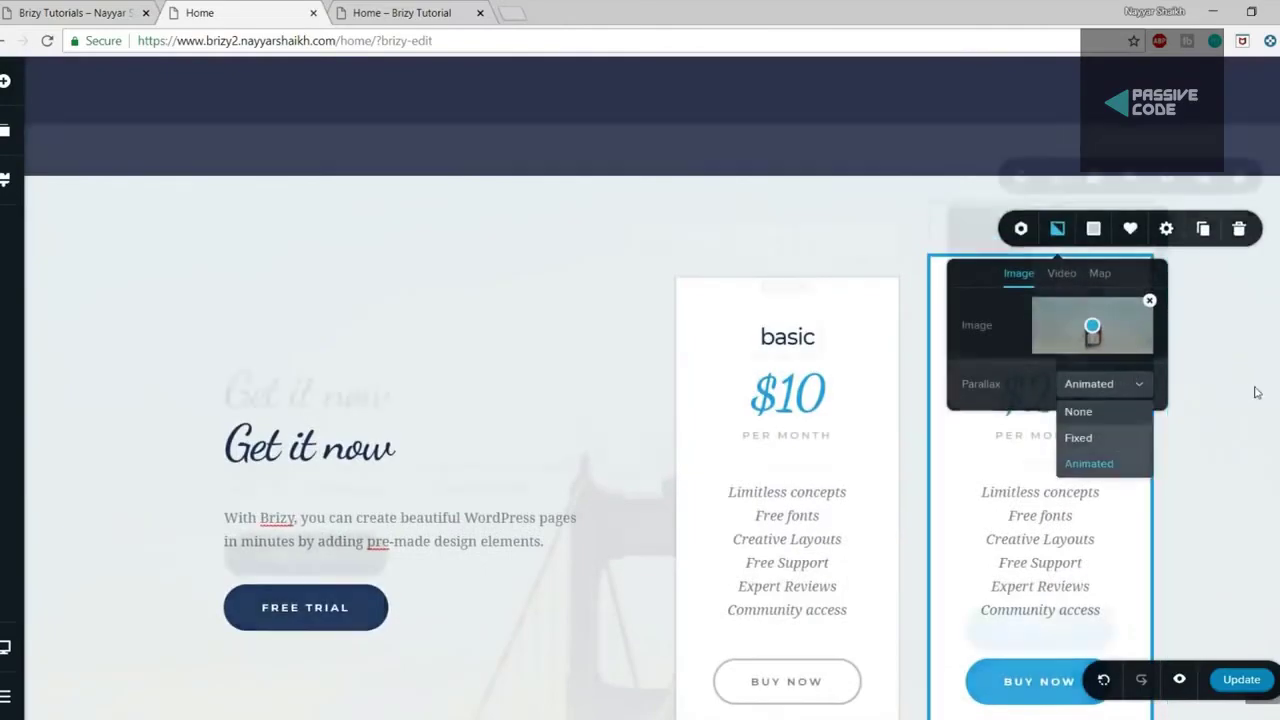
scroll(1257, 393, "down", 3)
scroll(1237, 363, "up", 3)
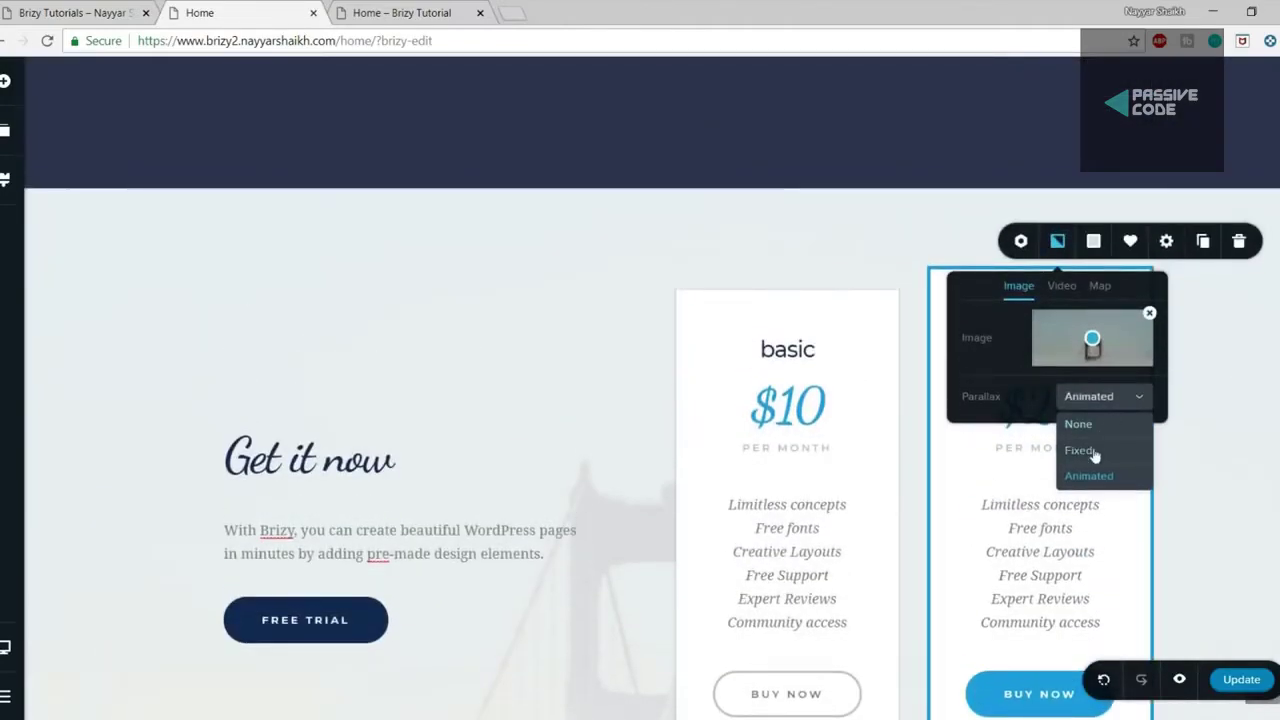
left_click(1095, 453)
scroll(1206, 445, "down", 2)
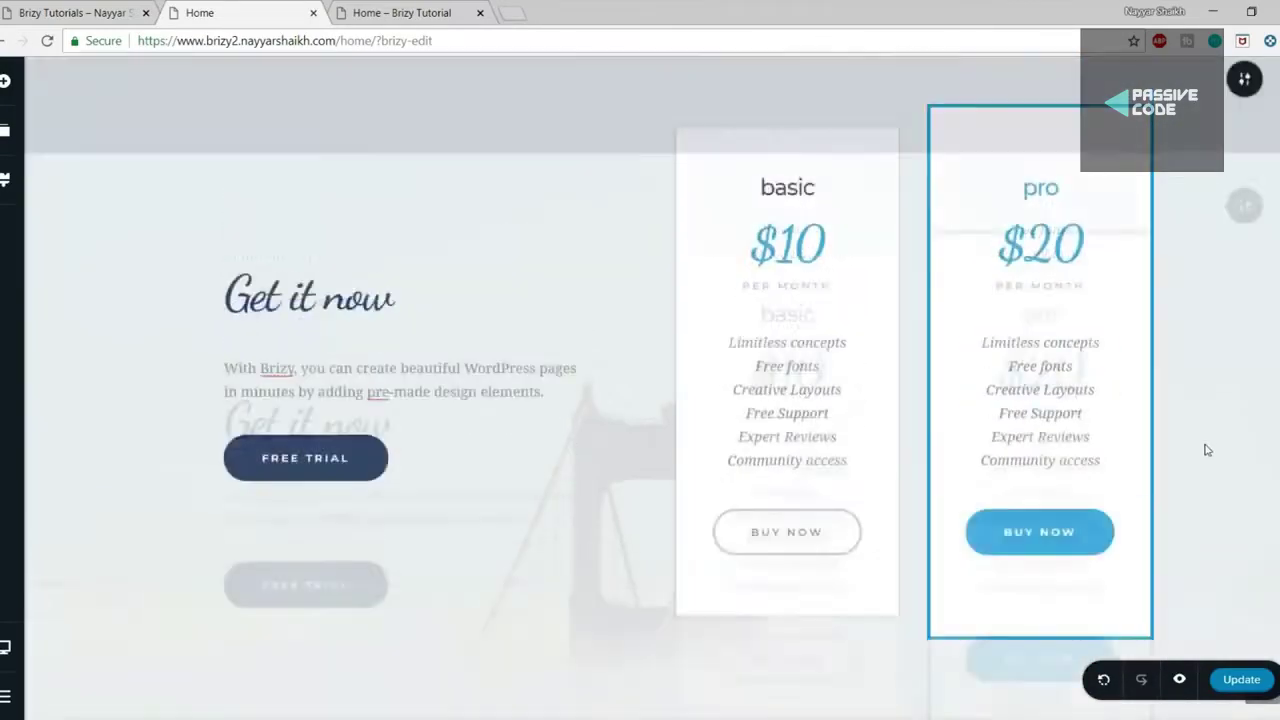
scroll(1206, 450, "up", 1)
scroll(1206, 450, "down", 3)
scroll(1206, 450, "up", 4)
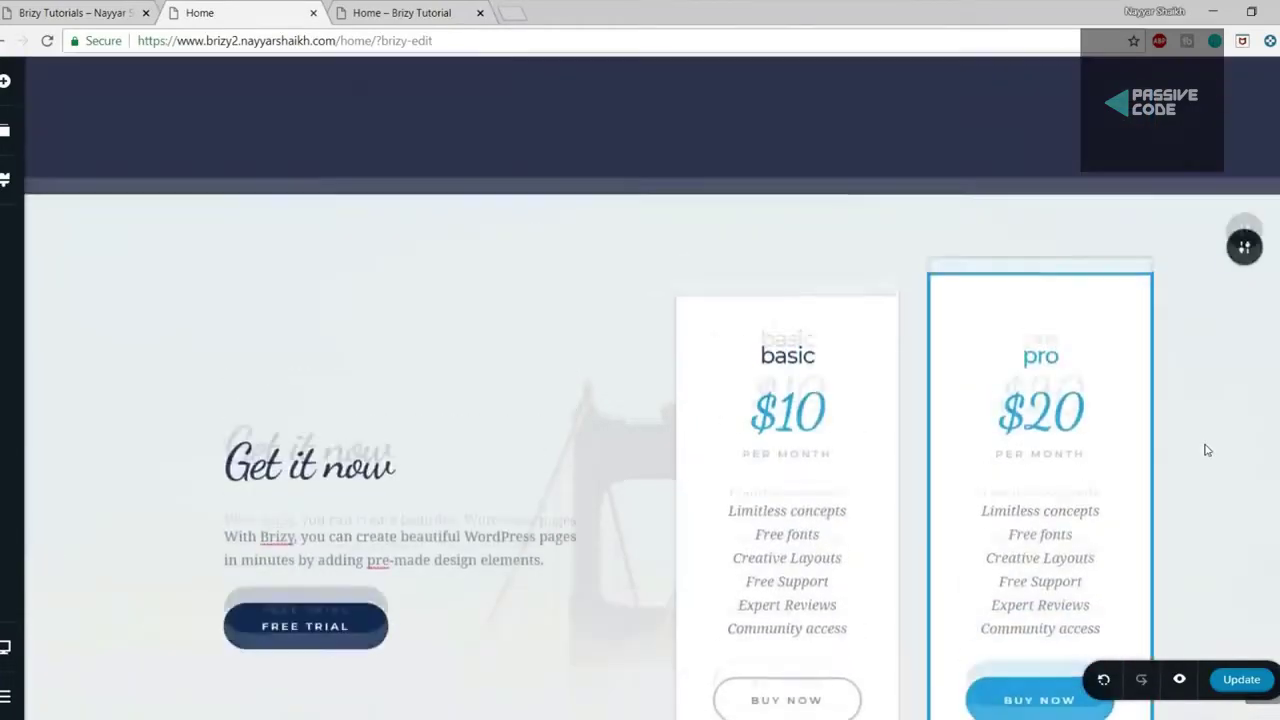
scroll(1206, 450, "down", 2)
scroll(594, 486, "up", 1)
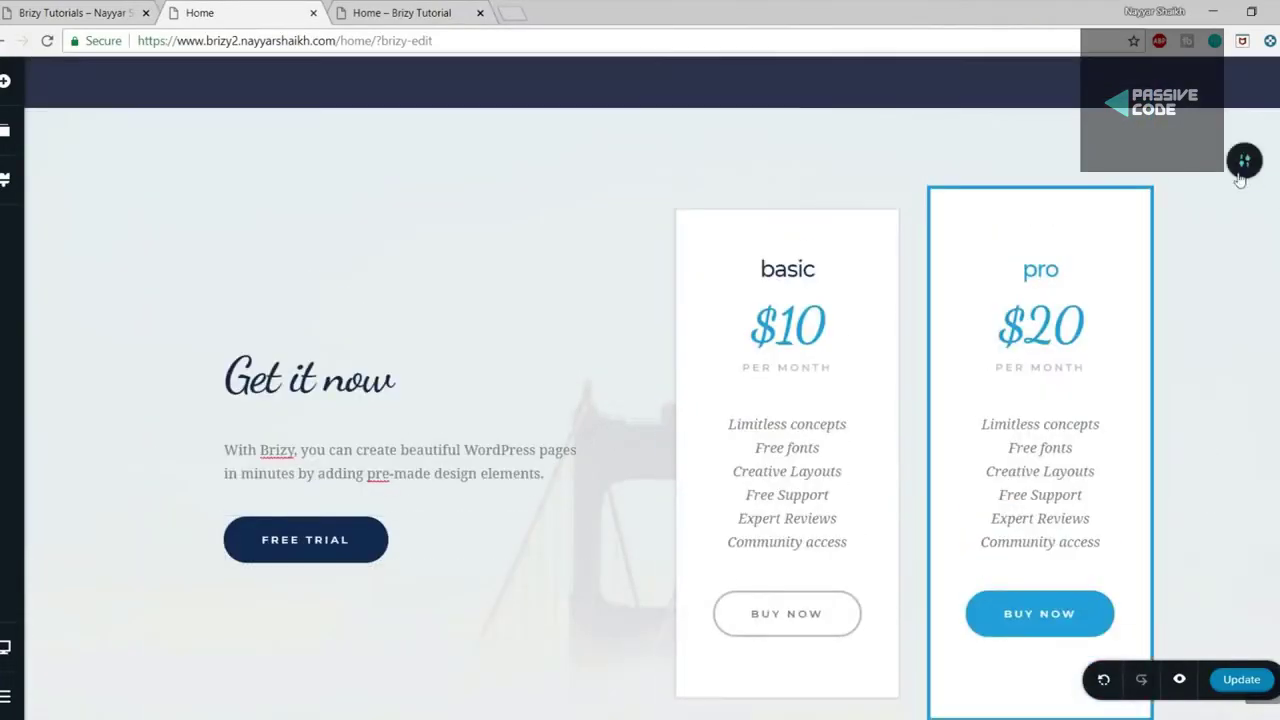
- Tint the pricing section's overlay a tan brown using the hue and shade pickers
left_click(1243, 163)
left_click(1093, 161)
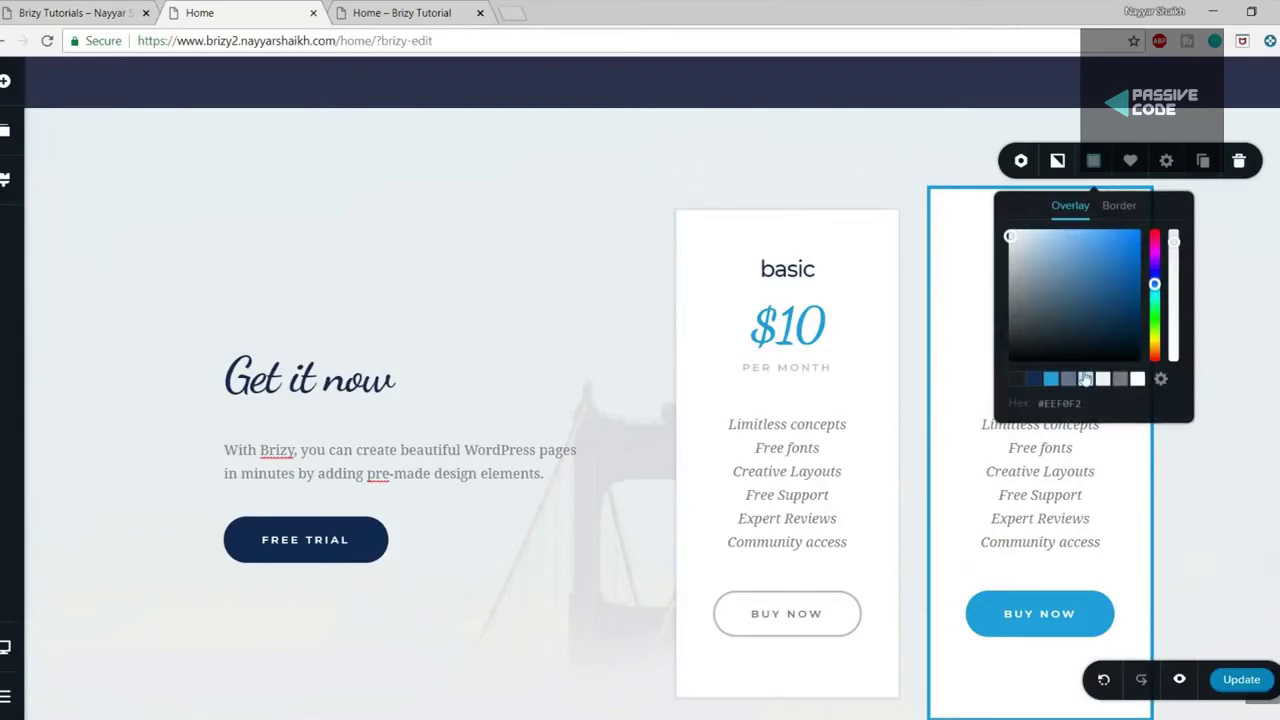
left_click_drag(1155, 285, 1155, 332)
left_click_drag(1088, 312, 1043, 230)
left_click_drag(1155, 342, 1156, 354)
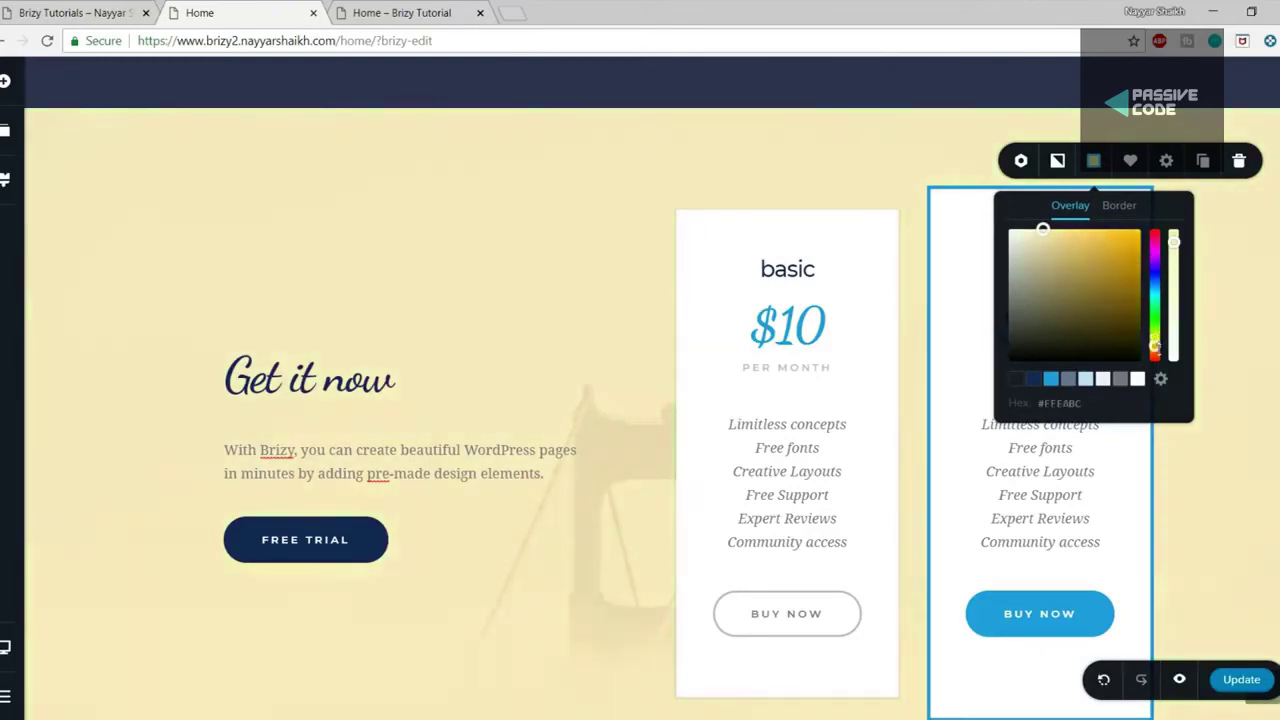
left_click_drag(1043, 252, 1051, 266)
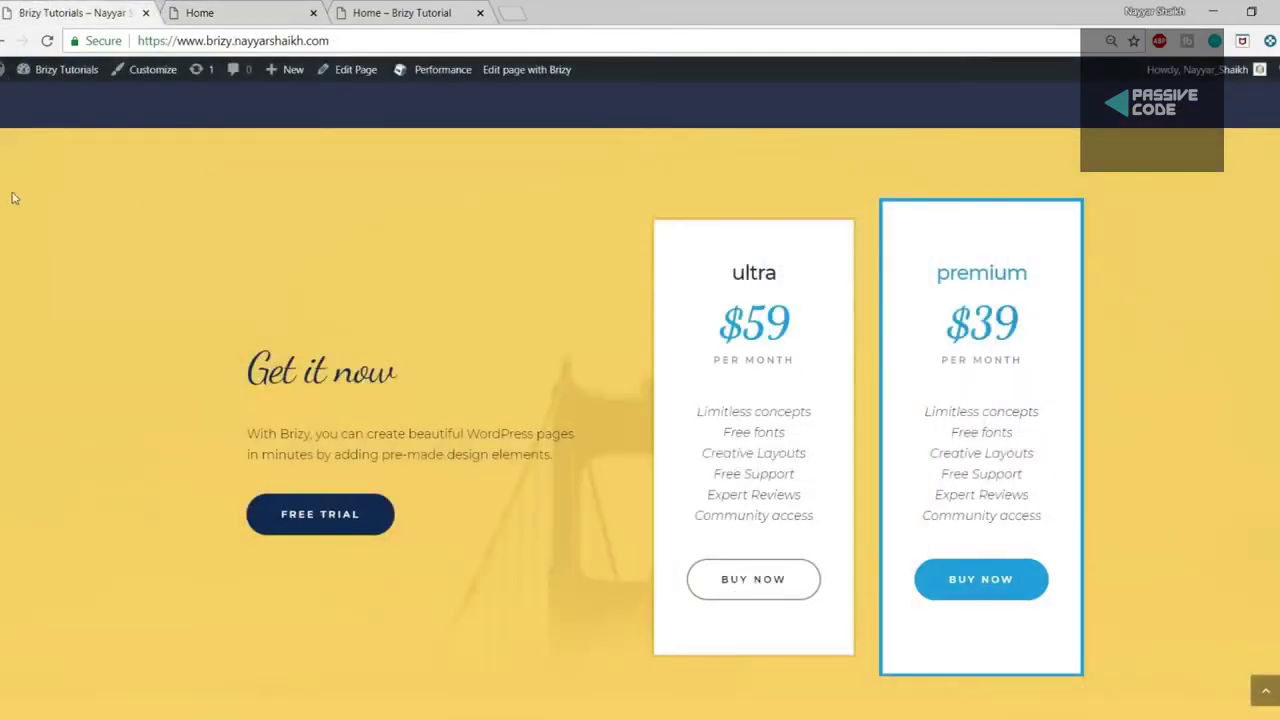
- Inspect the live pricing section and add a 'color' property to element.style
right_click(12, 198)
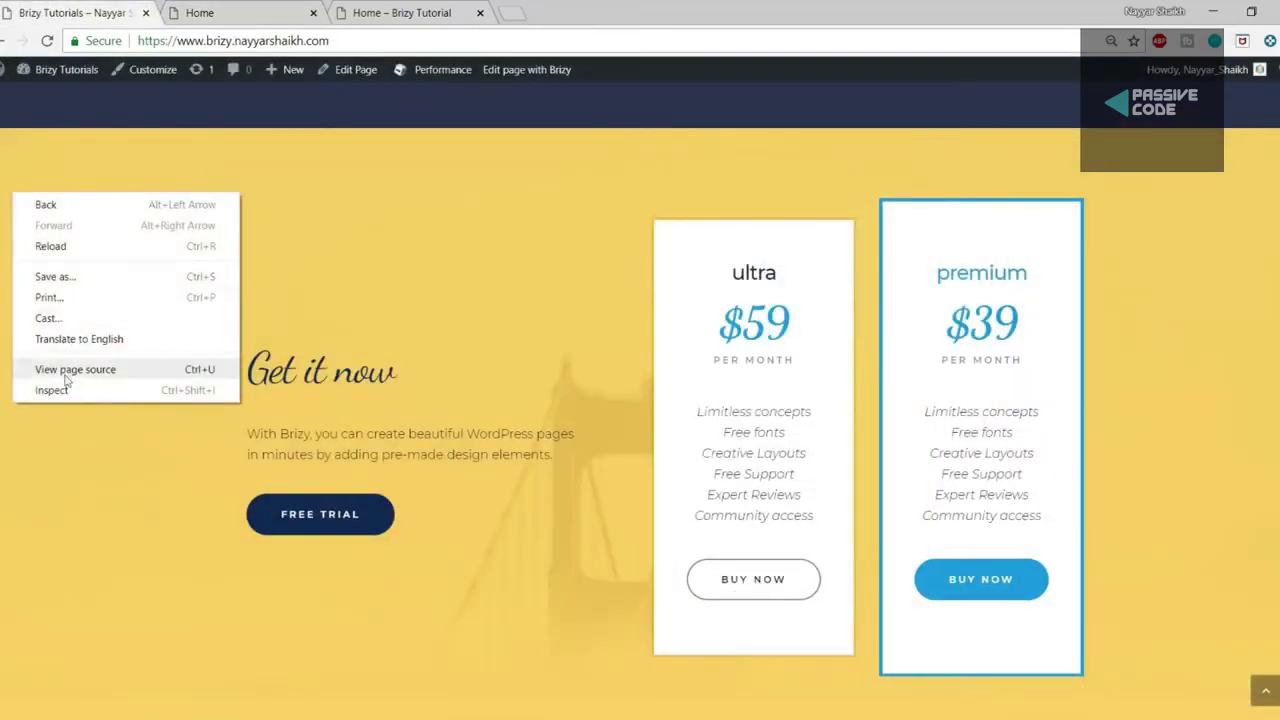
left_click(63, 389)
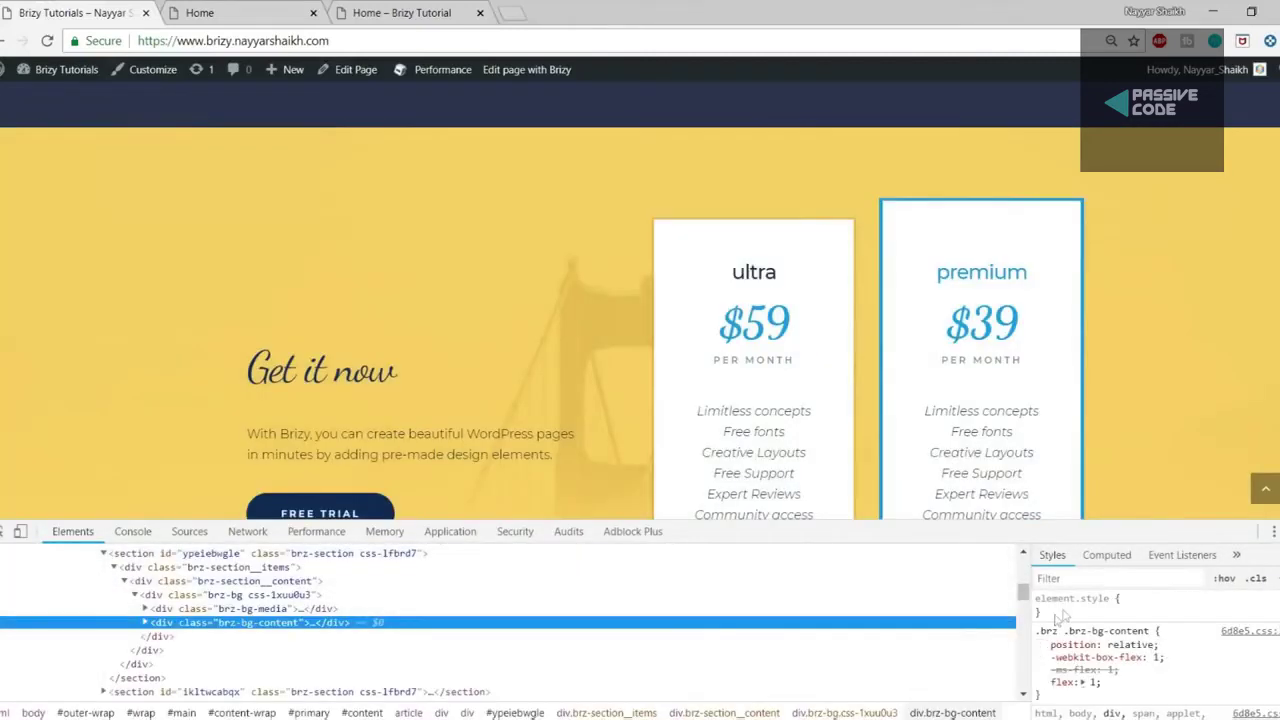
left_click(1062, 613)
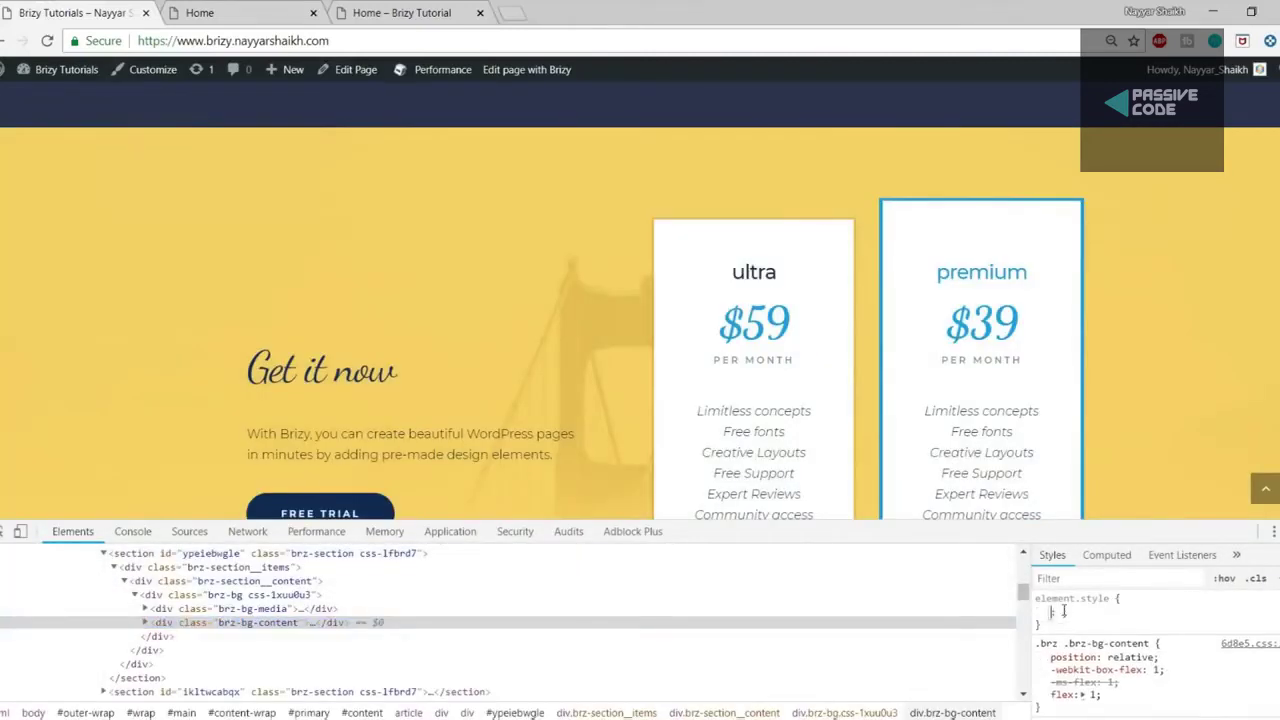
type("color: ;")
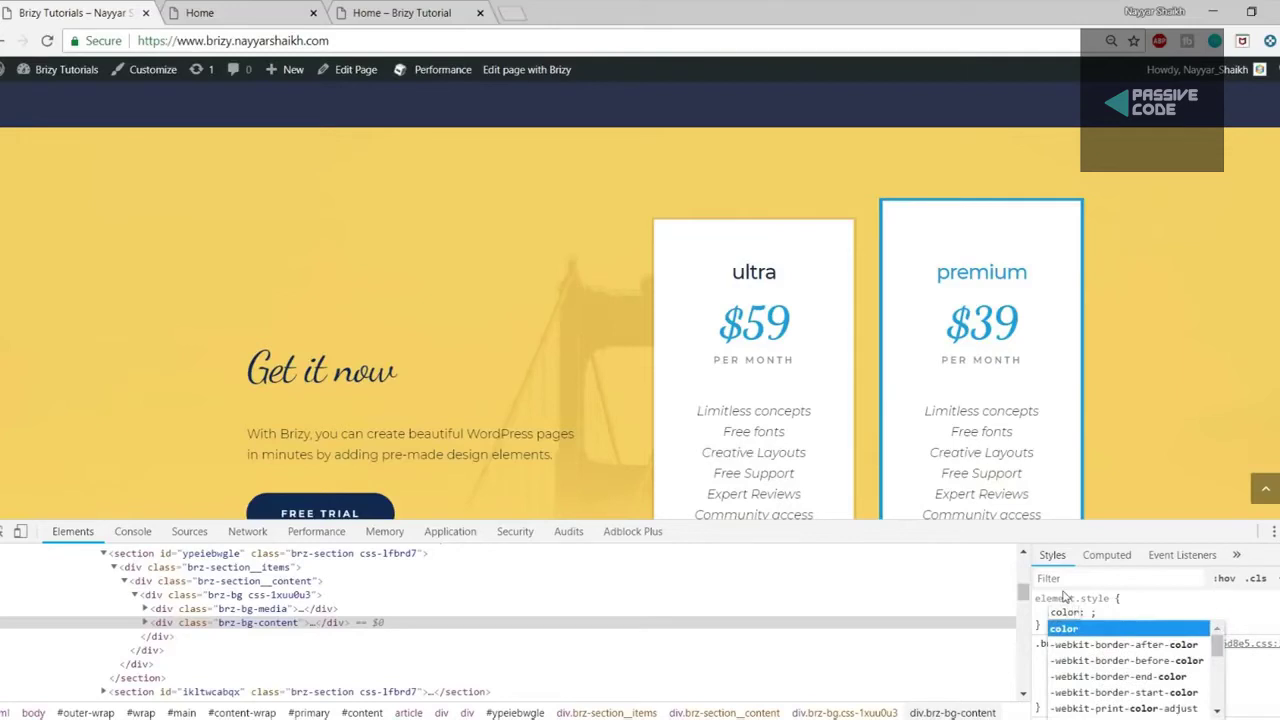
key("Tab")
- Eyedropper the yellow background into the color value and select its #f5cf65 hex
left_click(1133, 679)
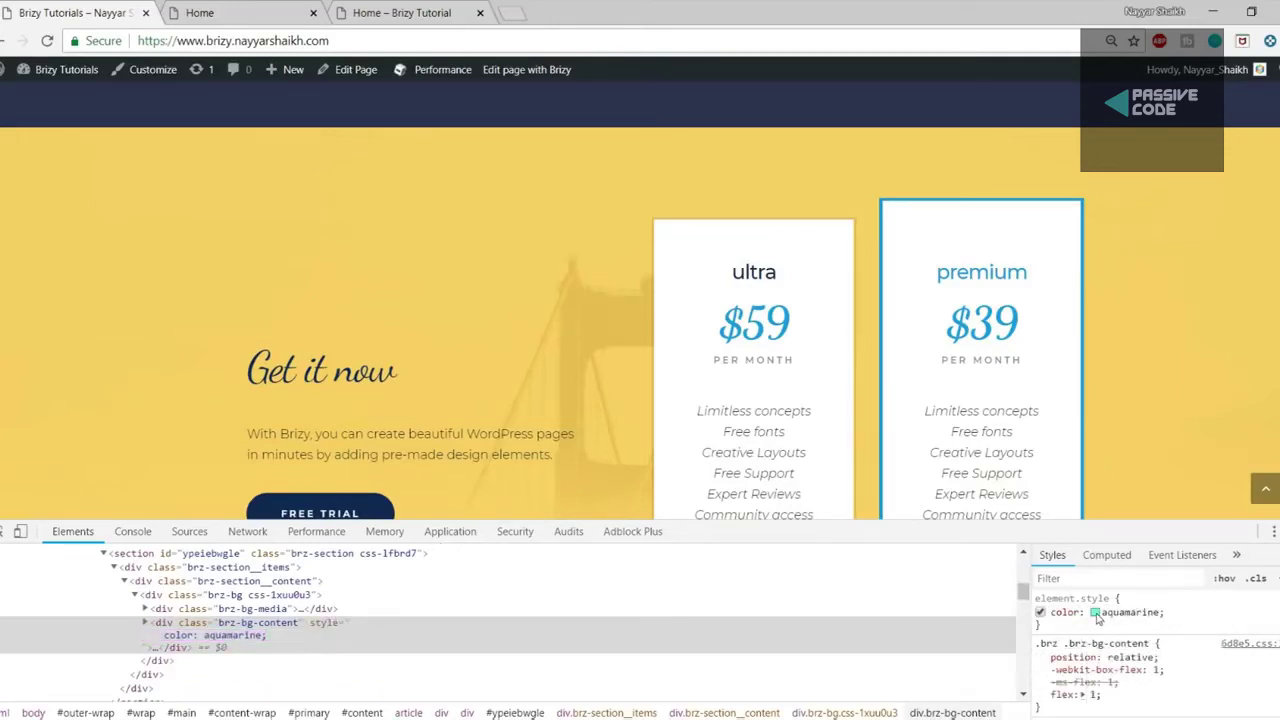
left_click(1095, 612)
left_click(109, 283)
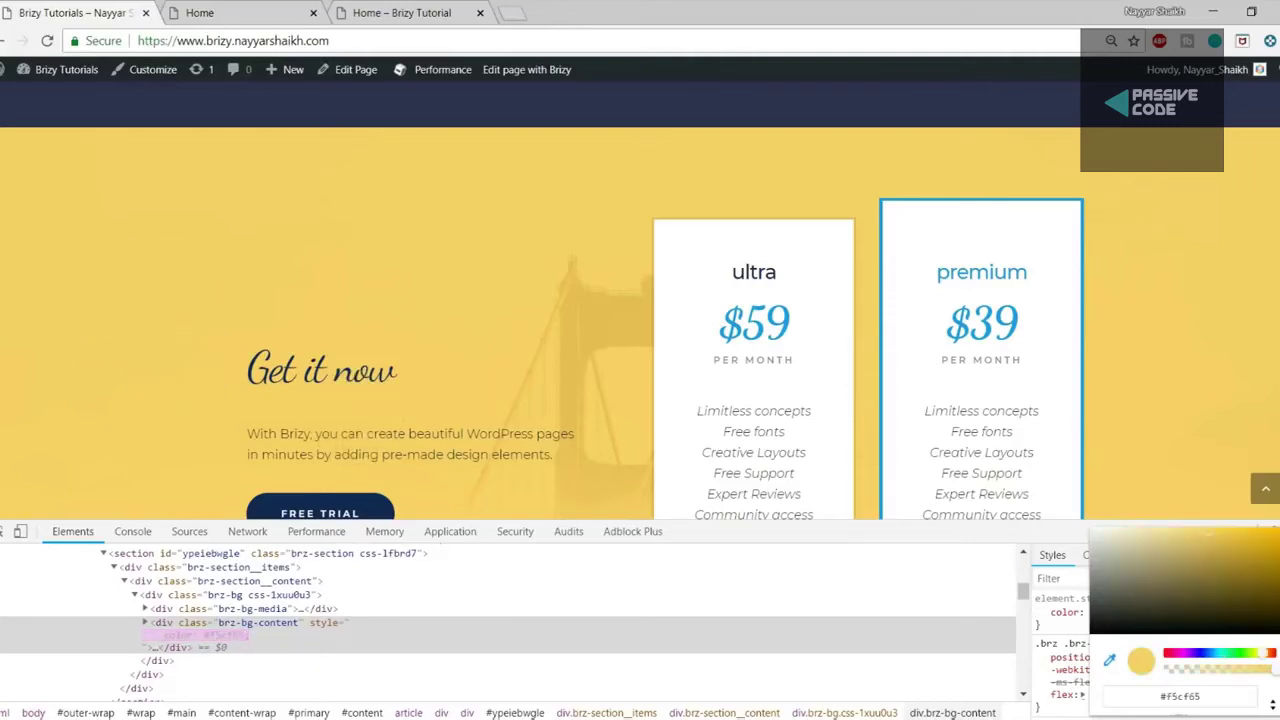
left_click_drag(1197, 697, 1103, 701)
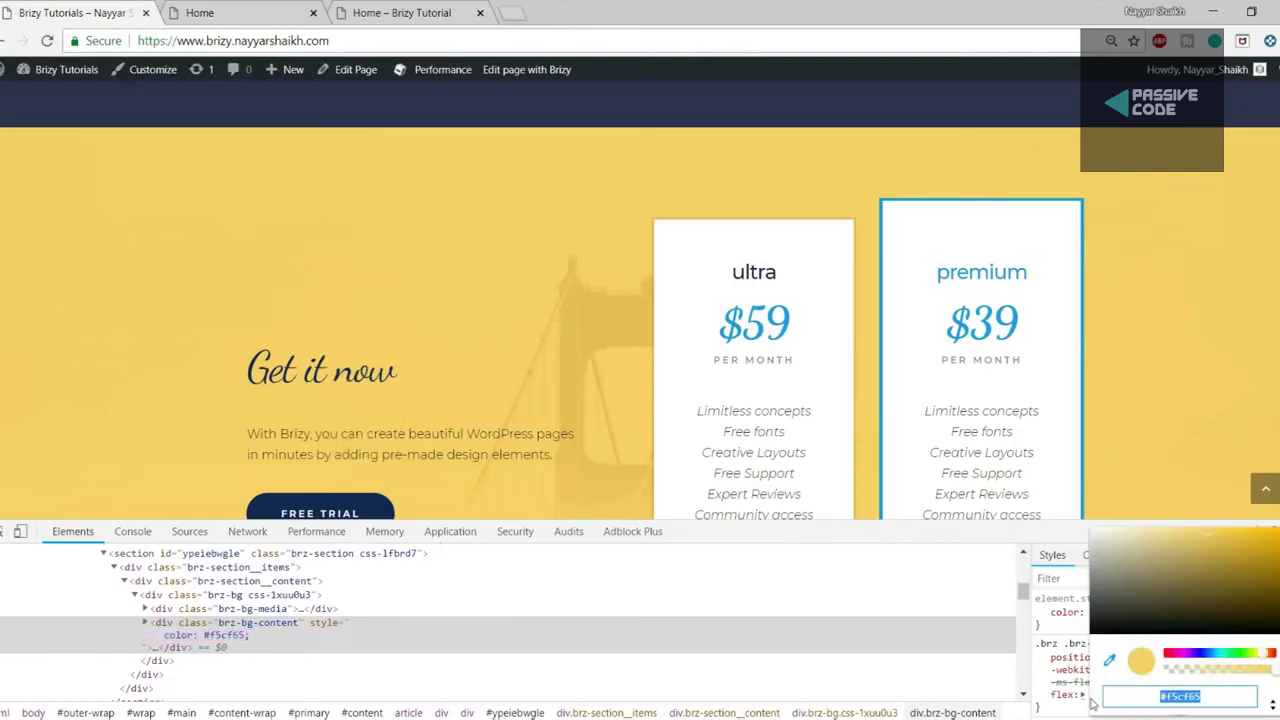
- Paste #F5CF65 as the pricing section overlay colour and save the page
left_click(240, 12)
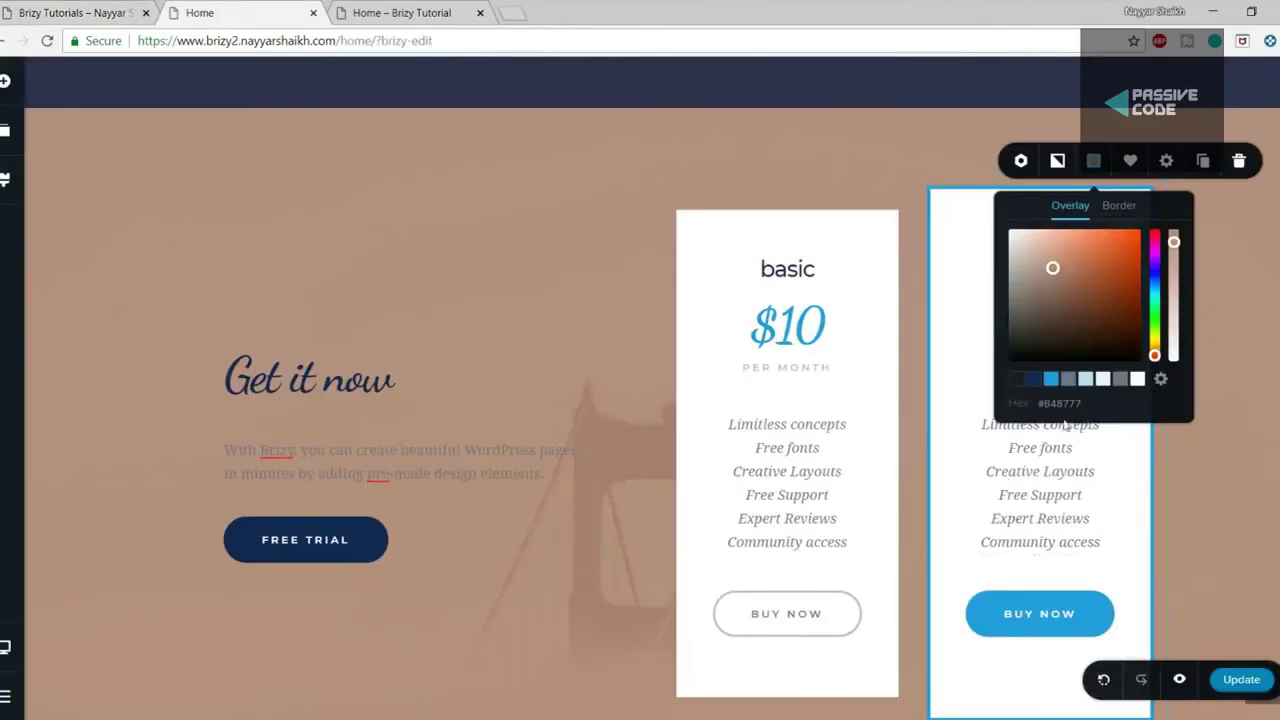
type("#F5CF65")
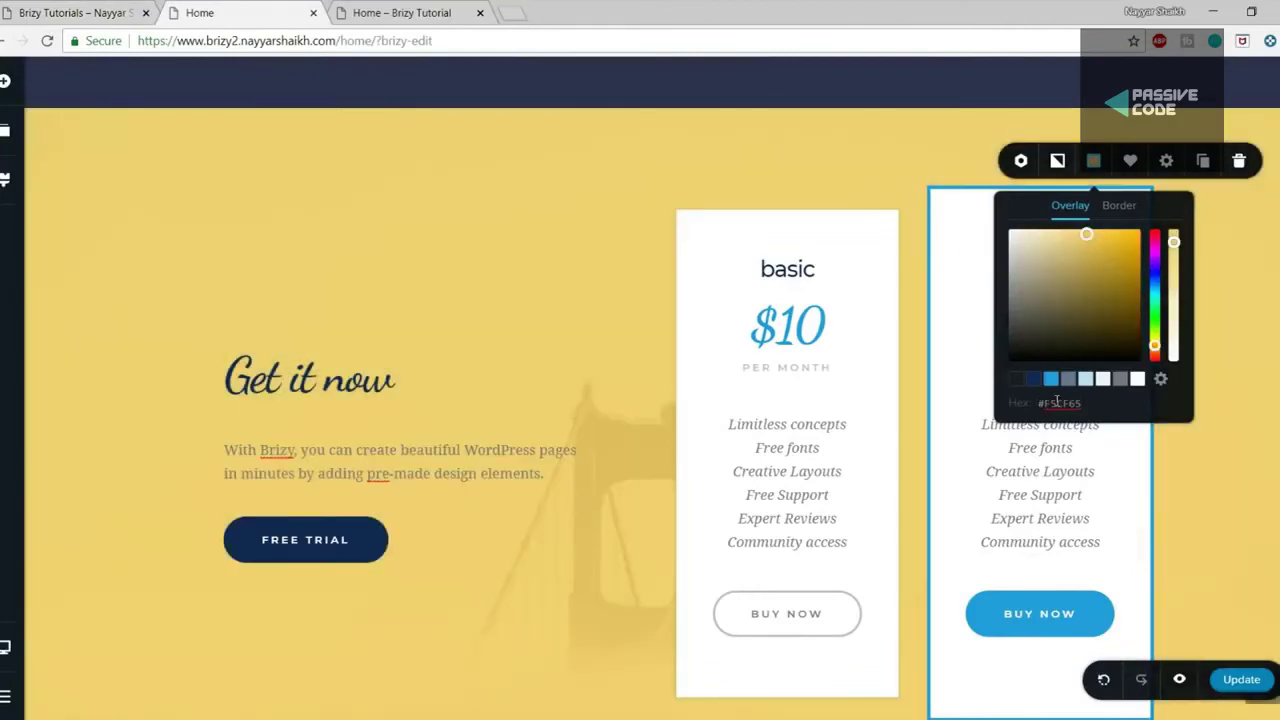
scroll(616, 512, "down", 1)
scroll(618, 514, "up", 2)
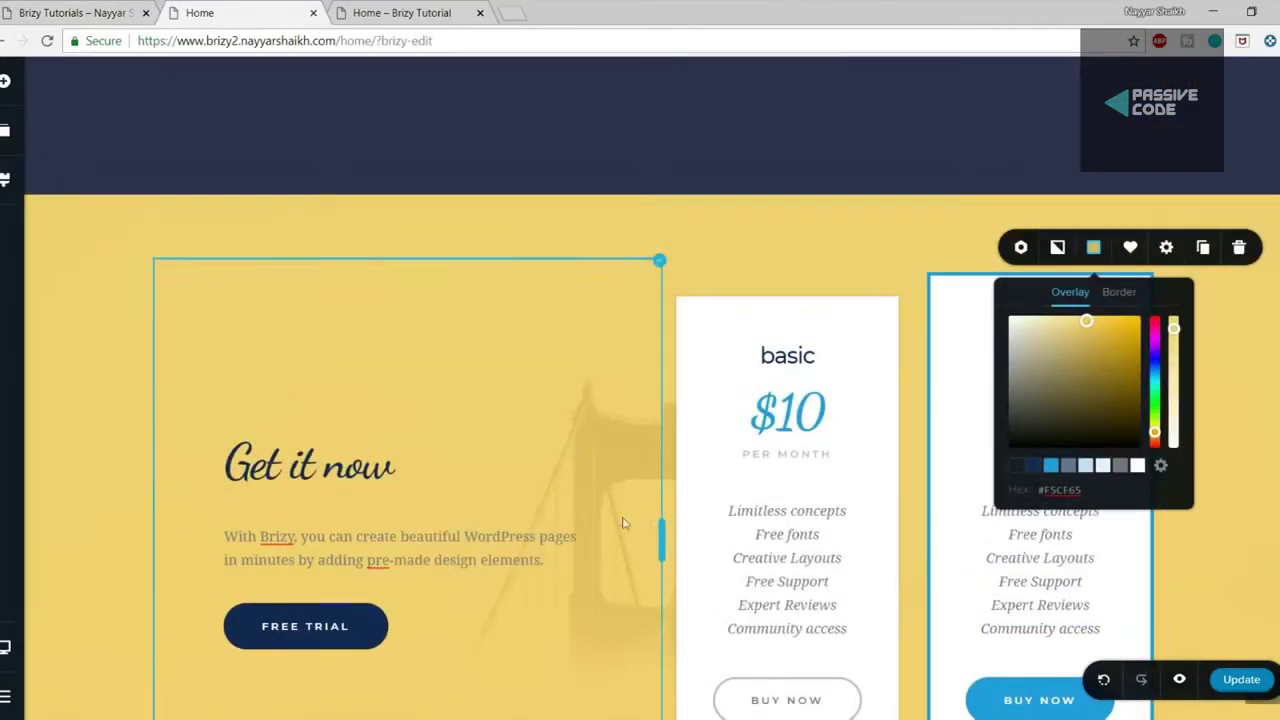
left_click(1262, 680)
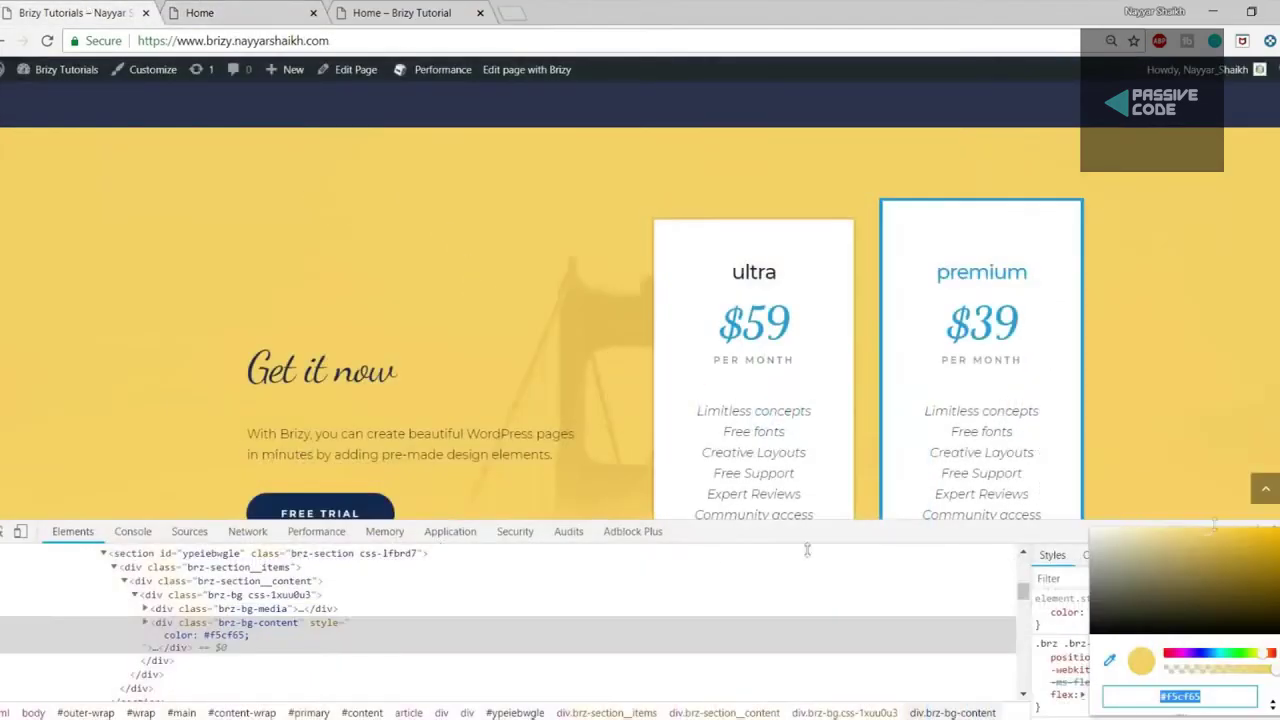
- Turn off colour sampling on the live site and return to the editor
left_click(270, 553)
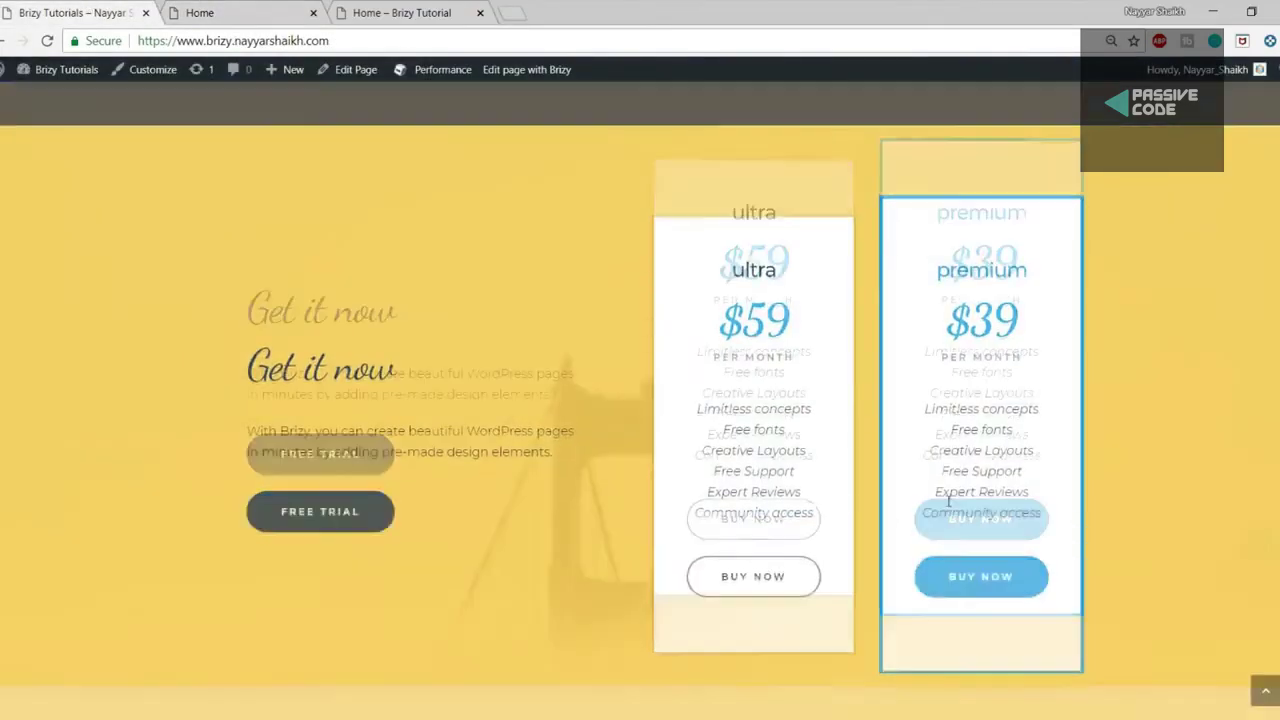
scroll(948, 500, "down", 5)
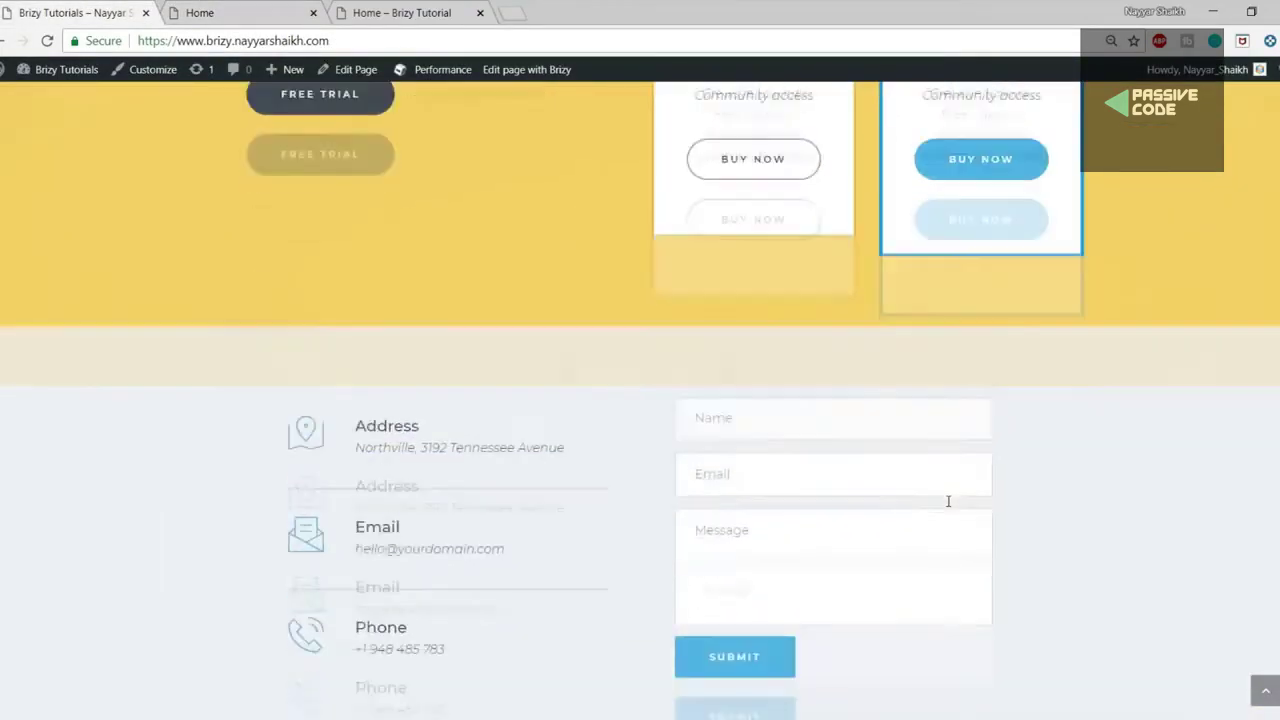
left_click(204, 11)
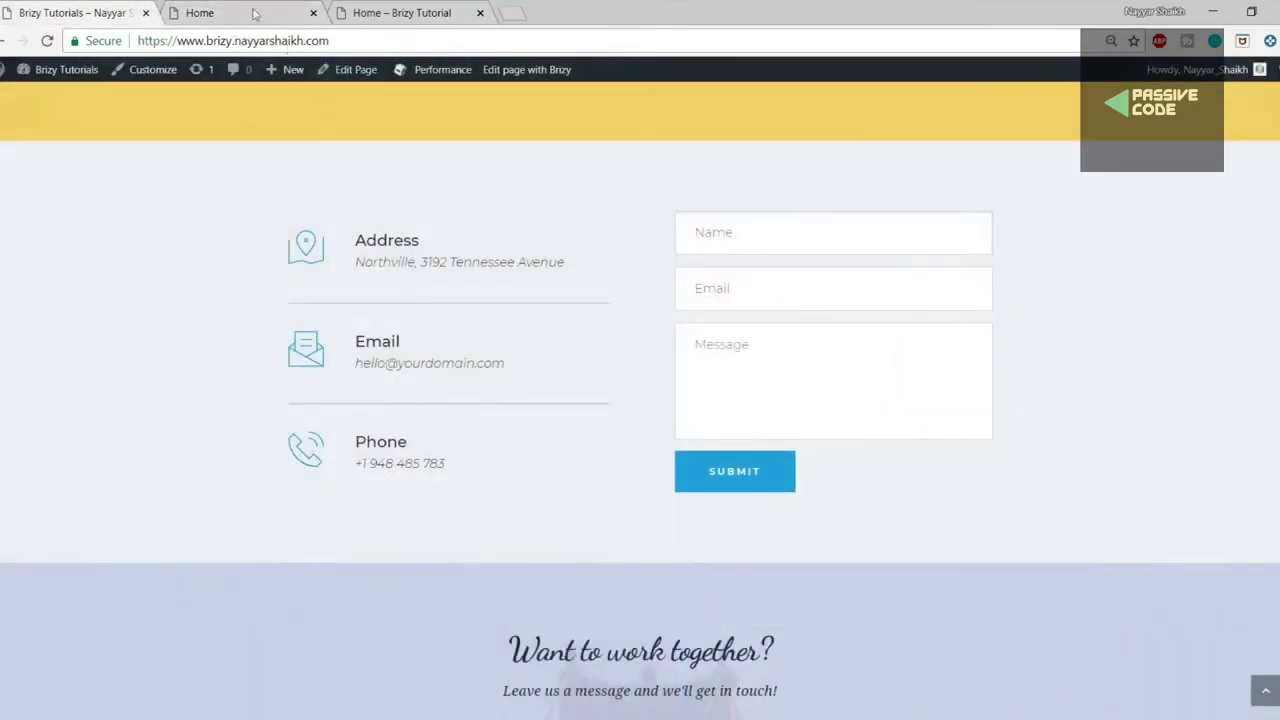
left_click(254, 13)
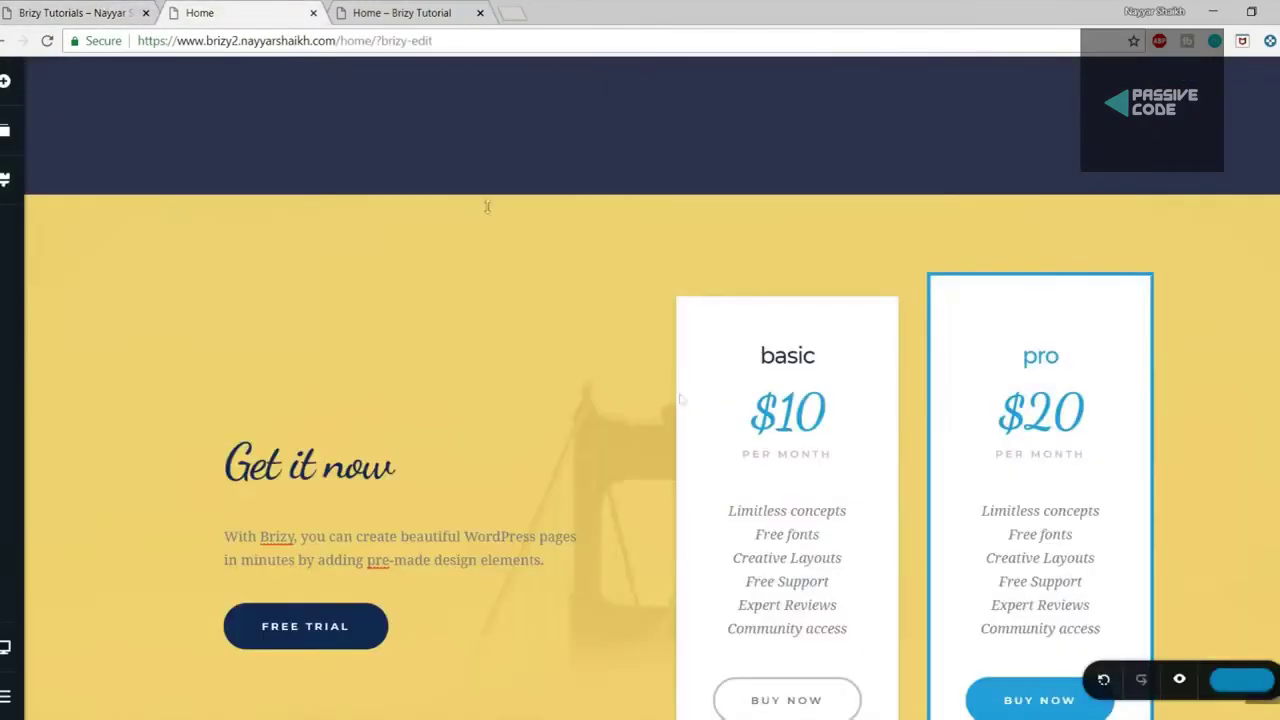
scroll(660, 628, "down", 4)
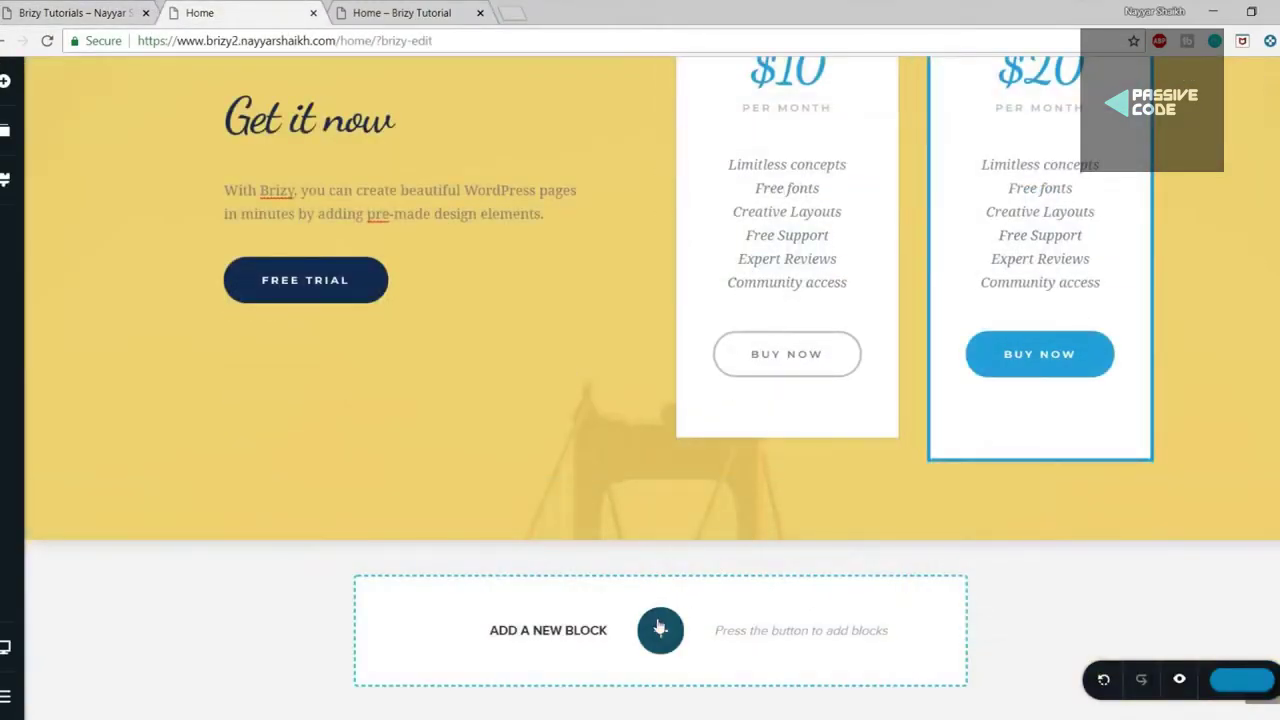
- Insert the contact details and form block from the Forms category
left_click(660, 628)
left_click(484, 224)
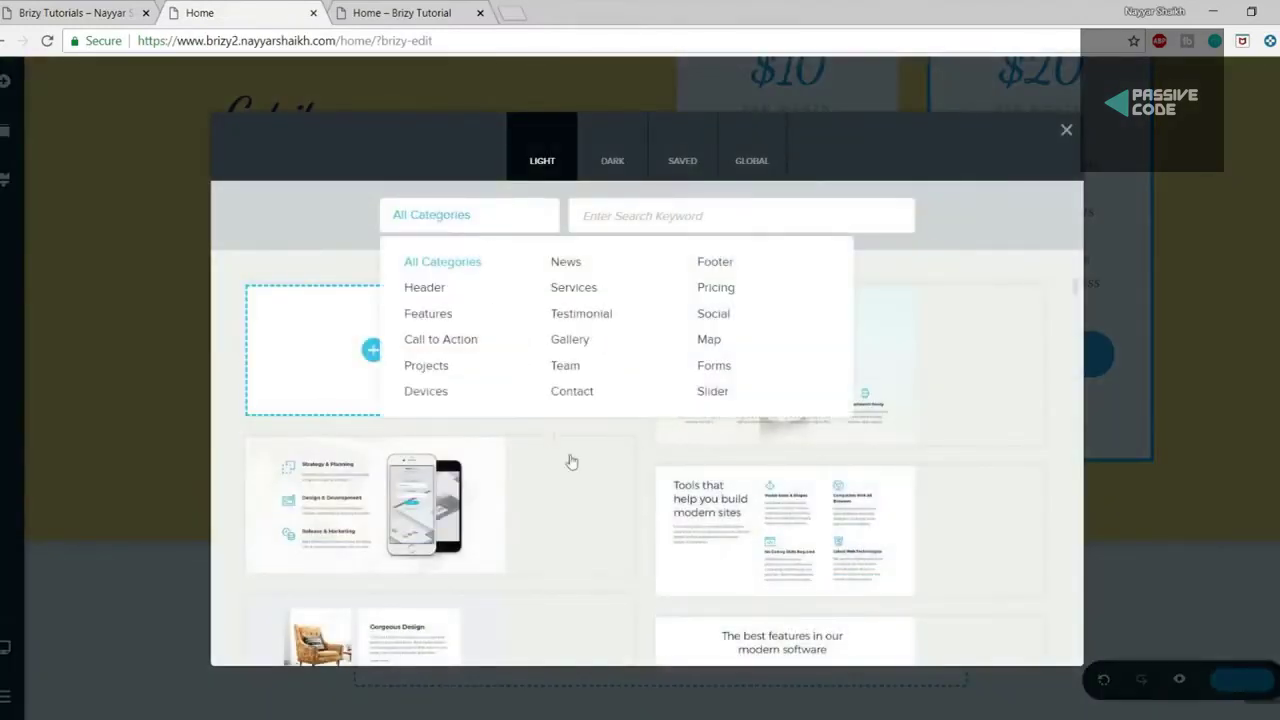
left_click(714, 366)
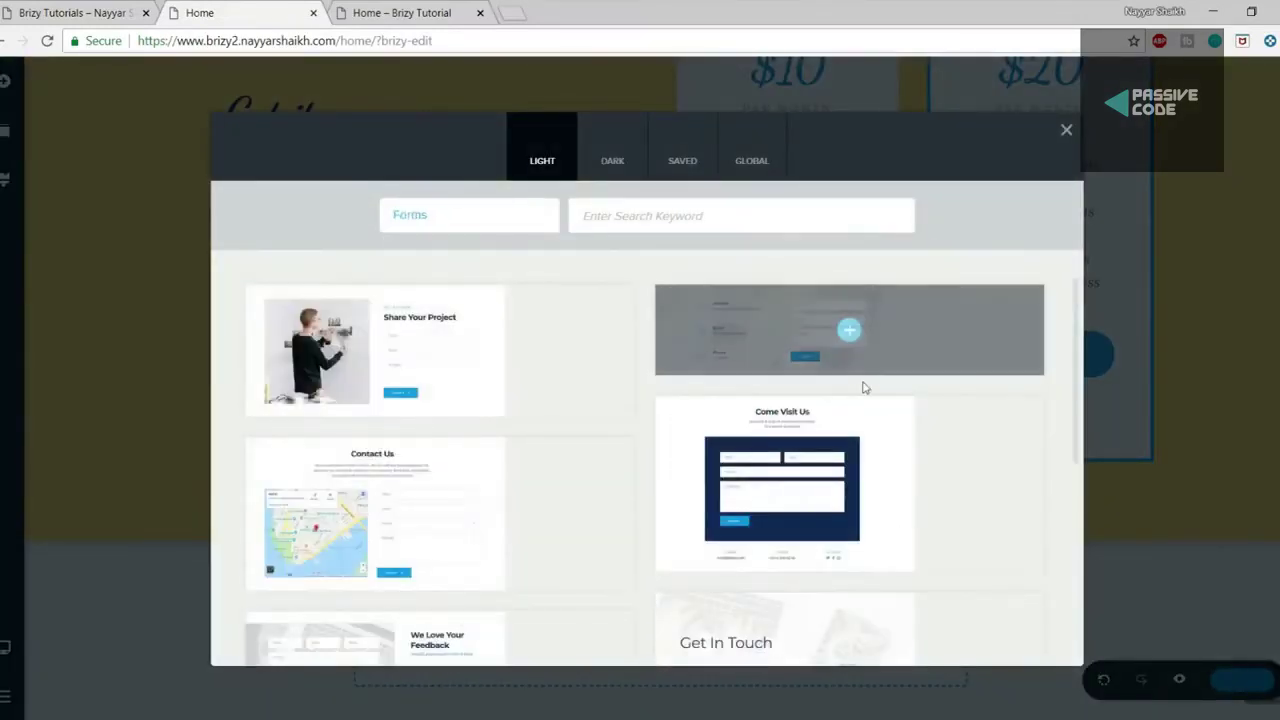
mouse_move(857, 340)
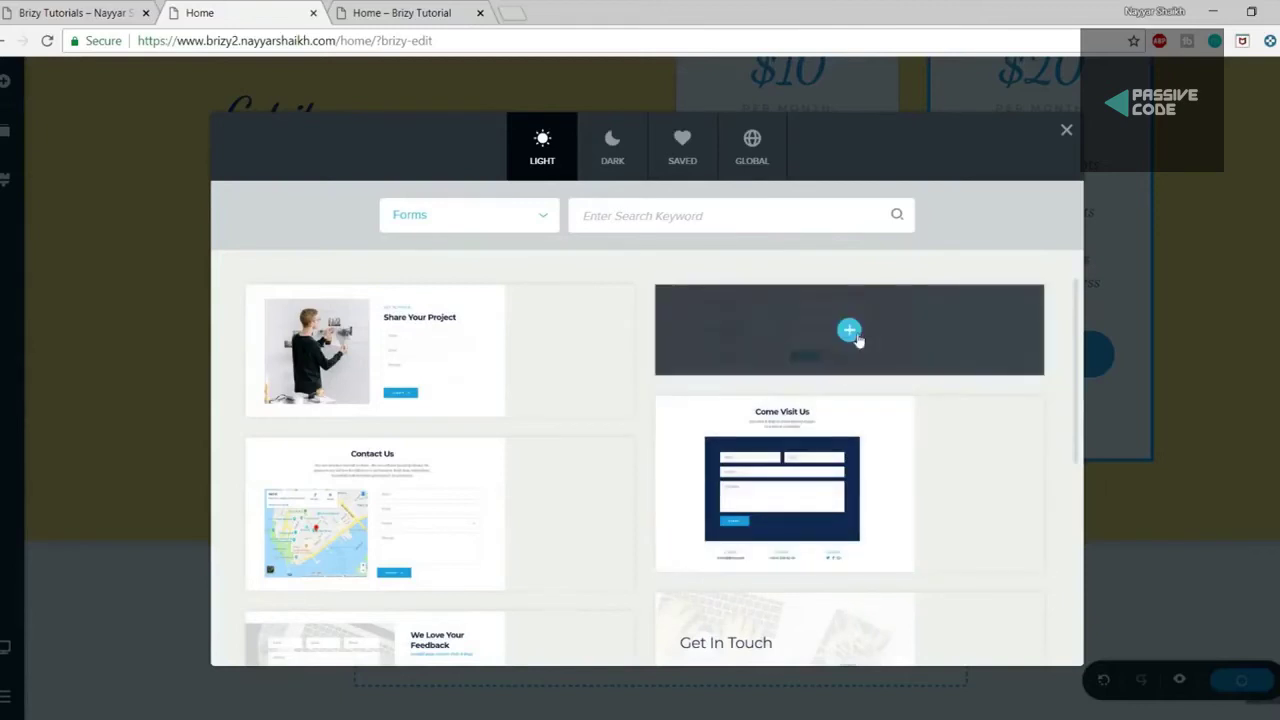
left_click(849, 331)
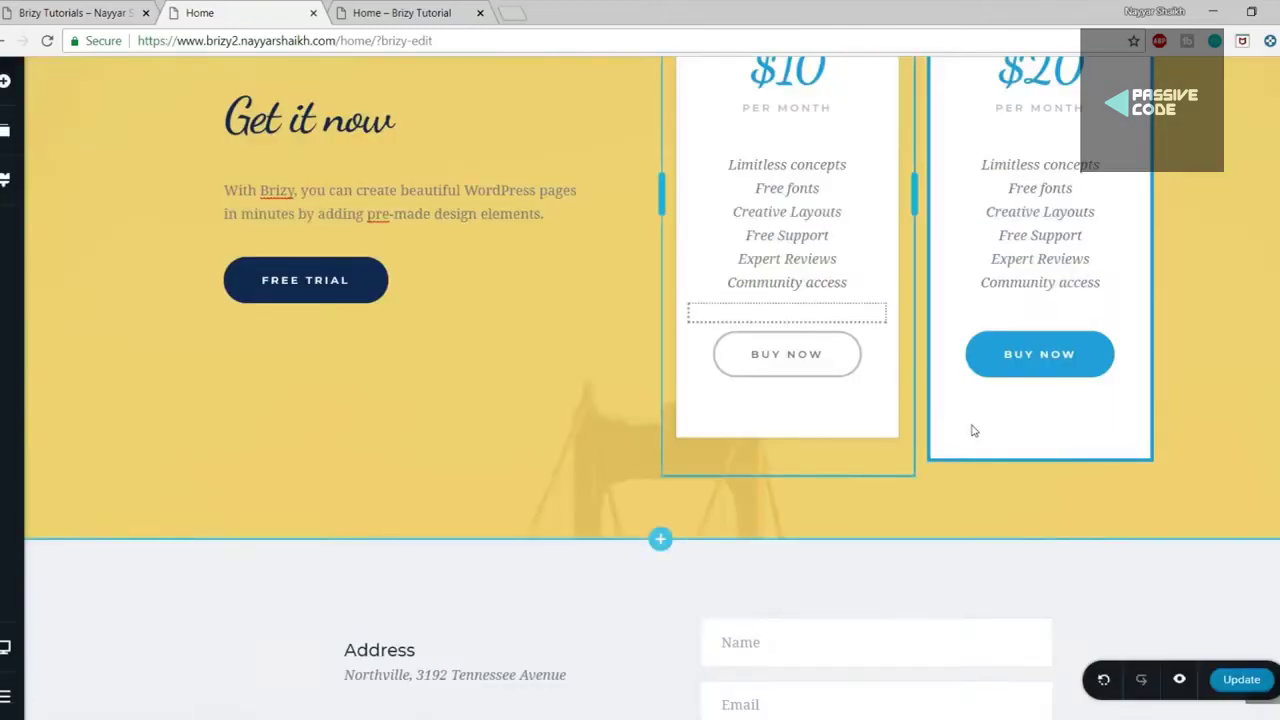
scroll(975, 432, "down", 3)
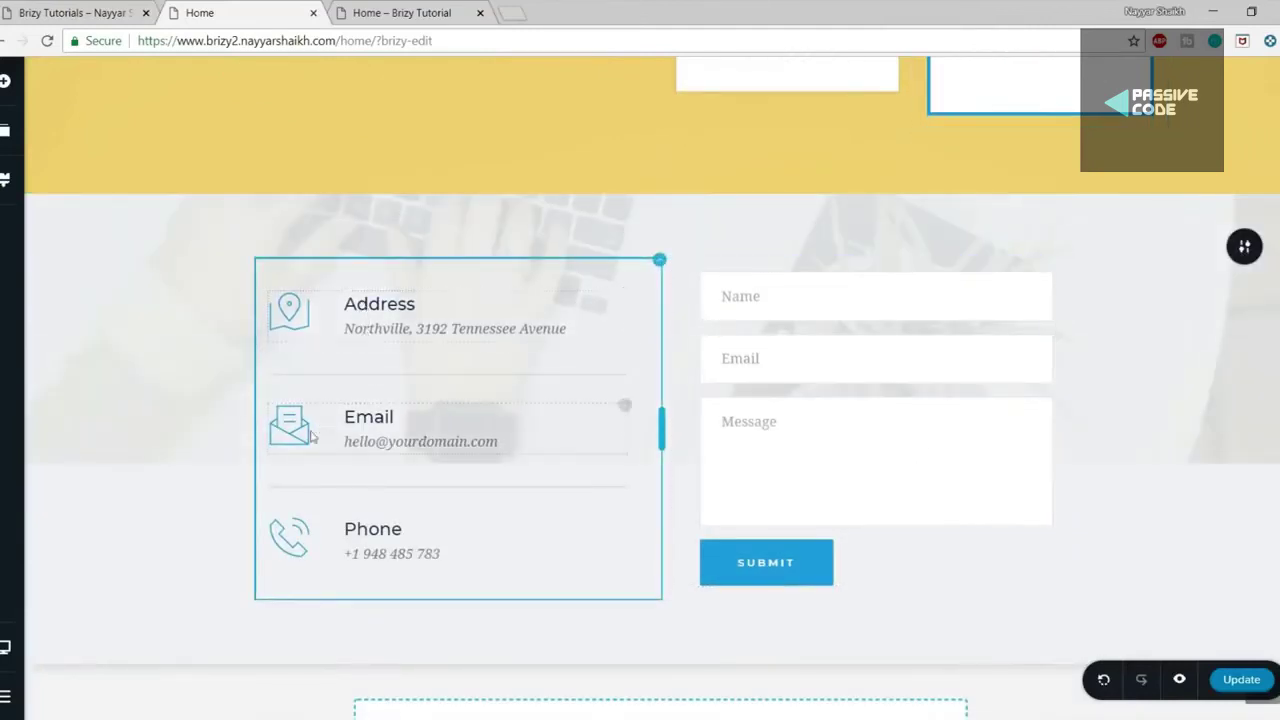
- Replace the placeholder address and e-mail lines with new text
triple_click(405, 333)
type("Mubai 400001")
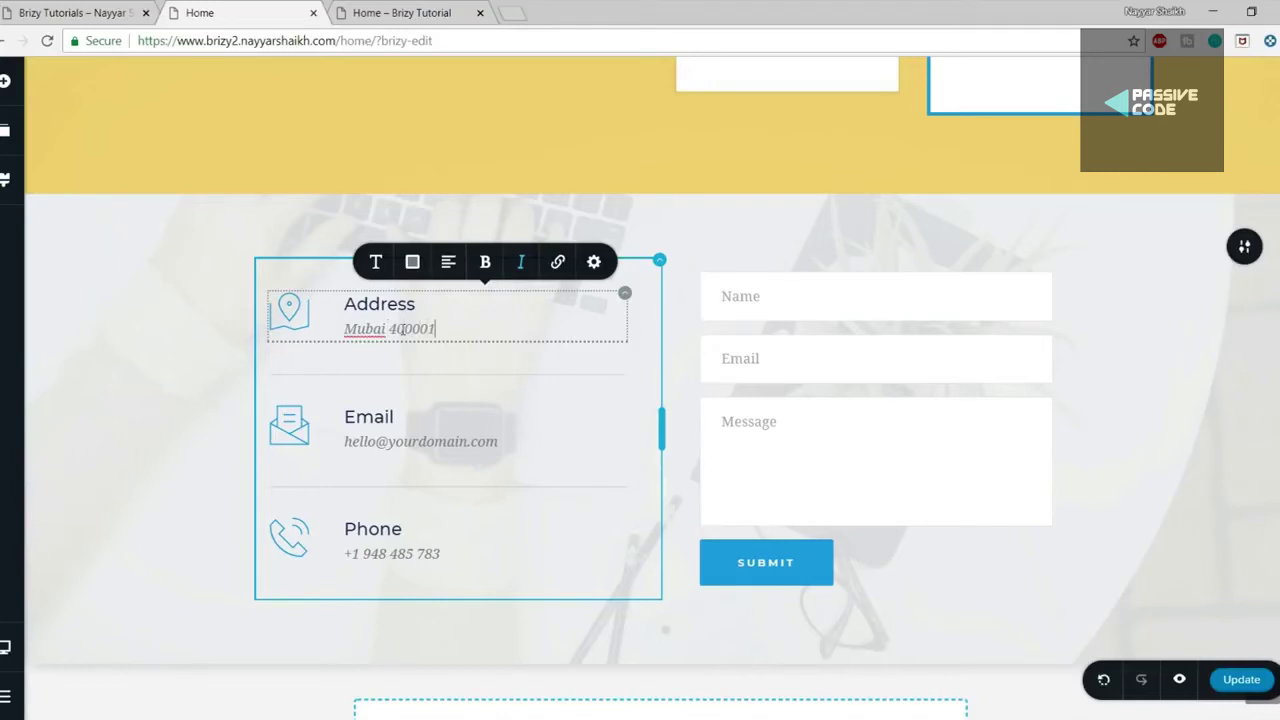
triple_click(373, 443)
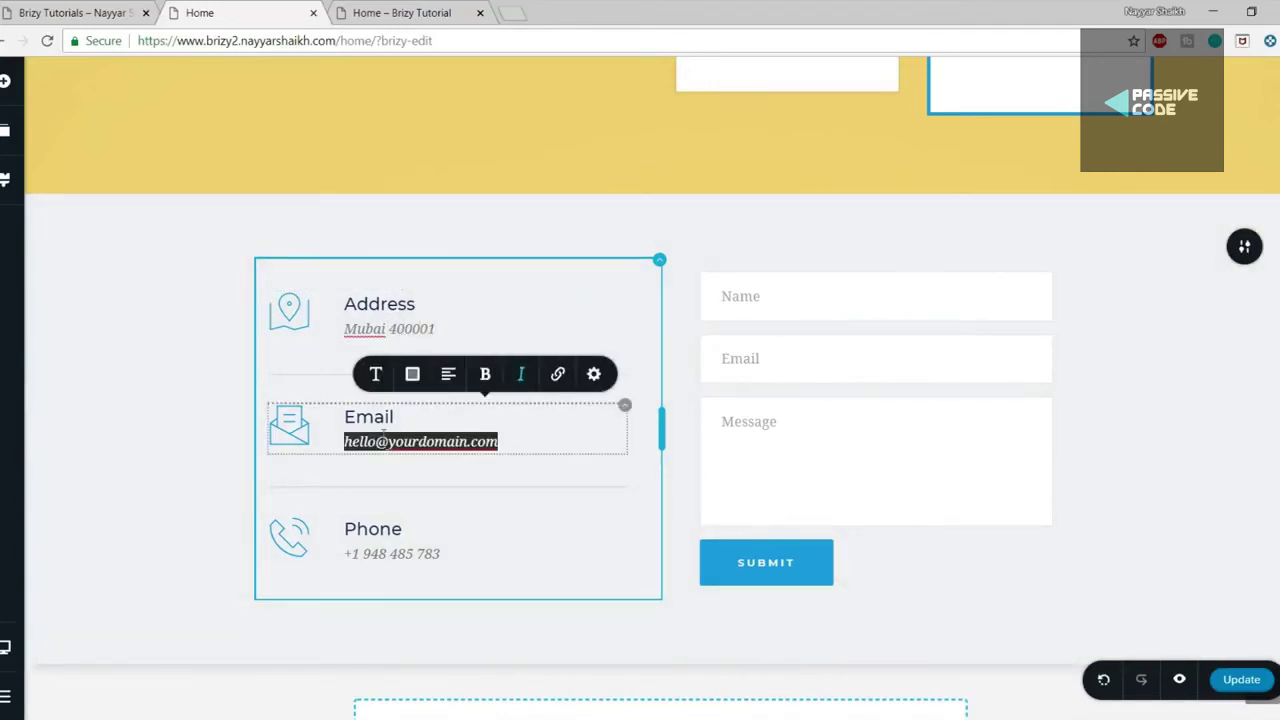
type("mail@mail")
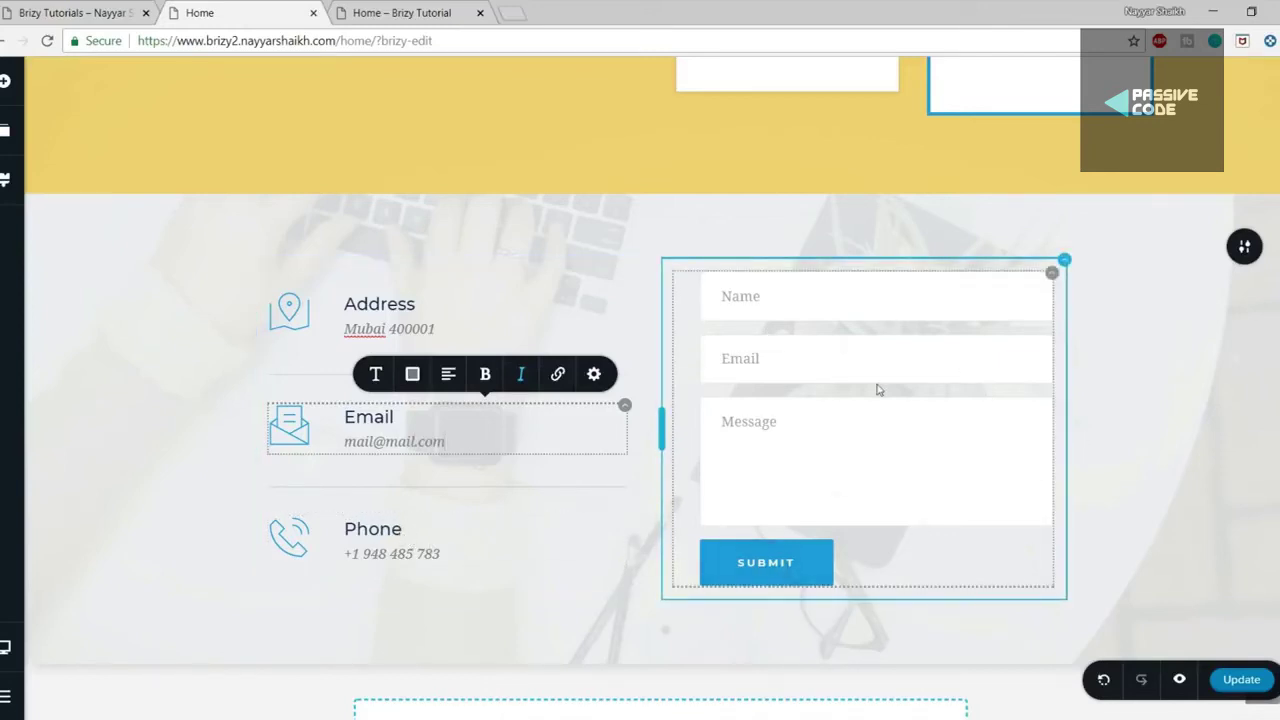
- Remove the contact section's background image
left_click(1244, 247)
left_click(1090, 249)
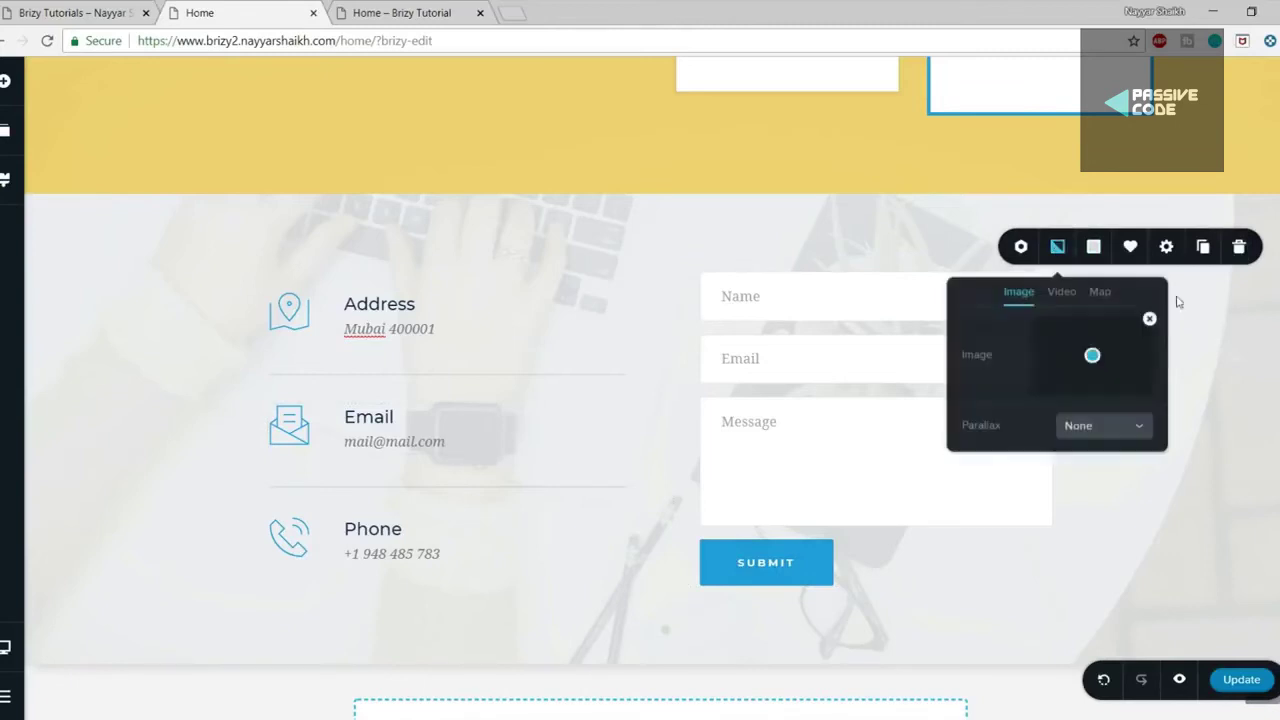
left_click(1146, 322)
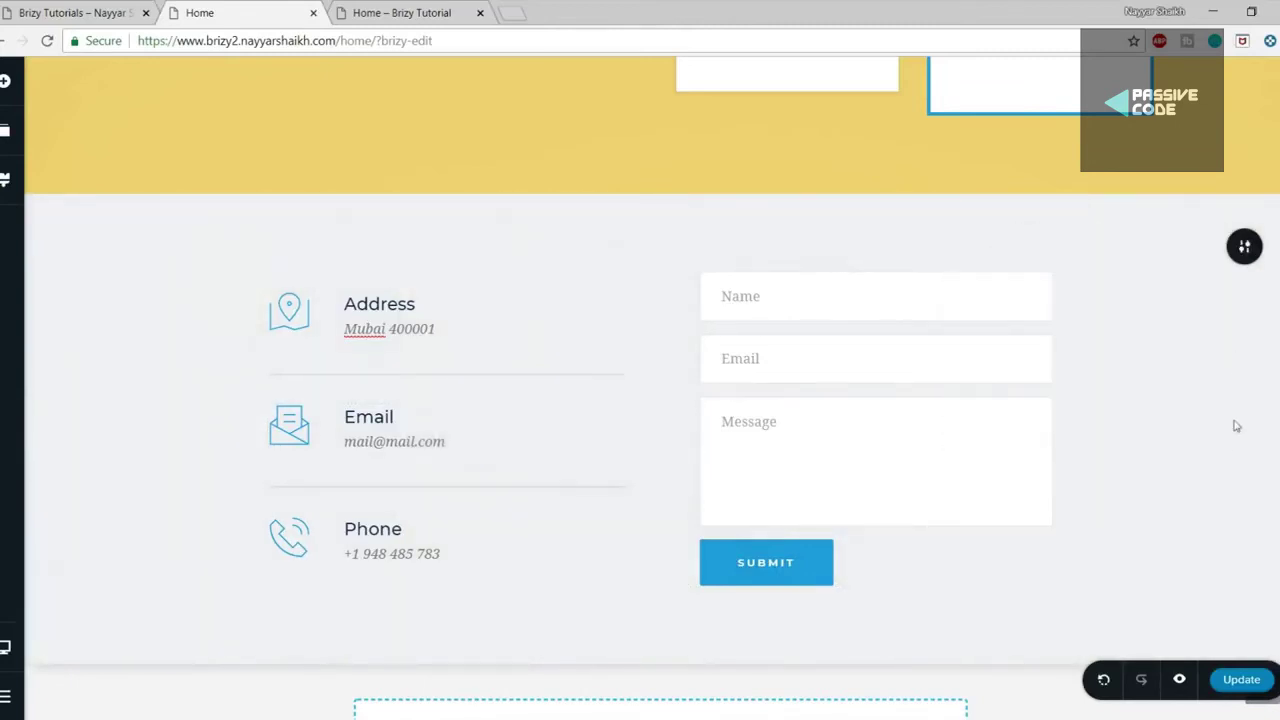
- Compare with the live site, then insert the Call to Action block 'Want to work together?'
scroll(1234, 426, "down", 1)
left_click(88, 10)
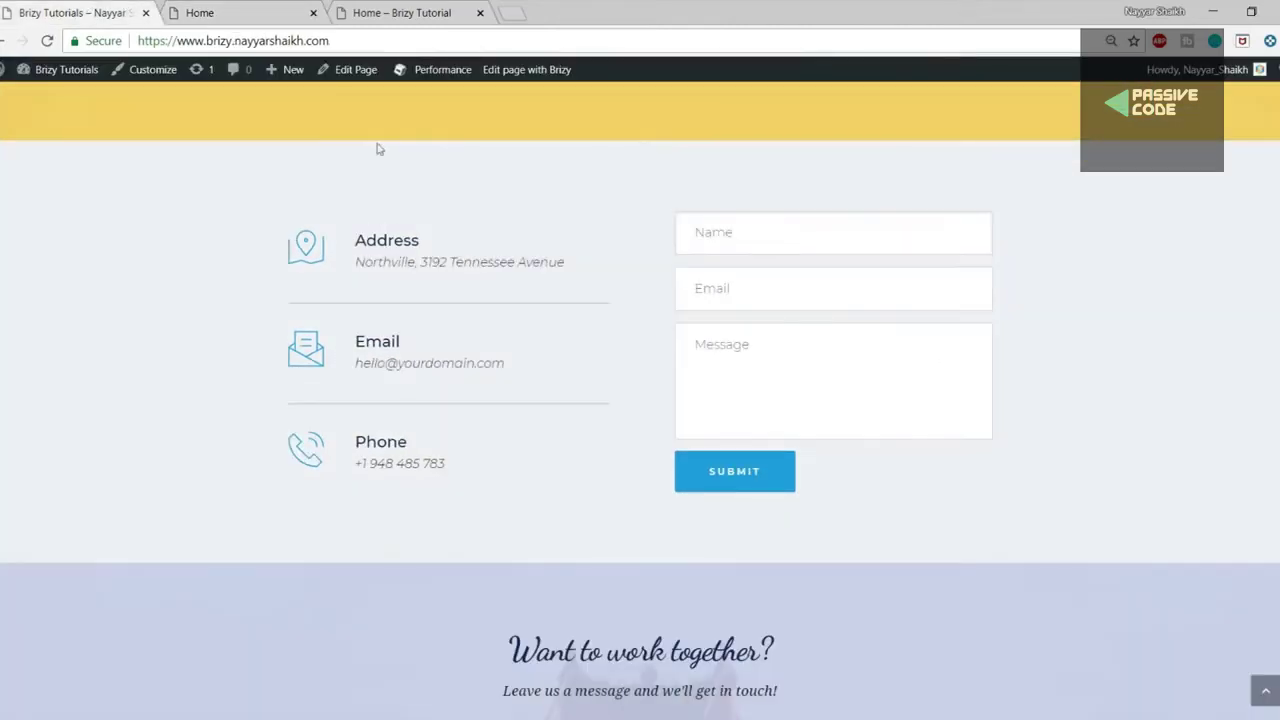
scroll(669, 449, "down", 4)
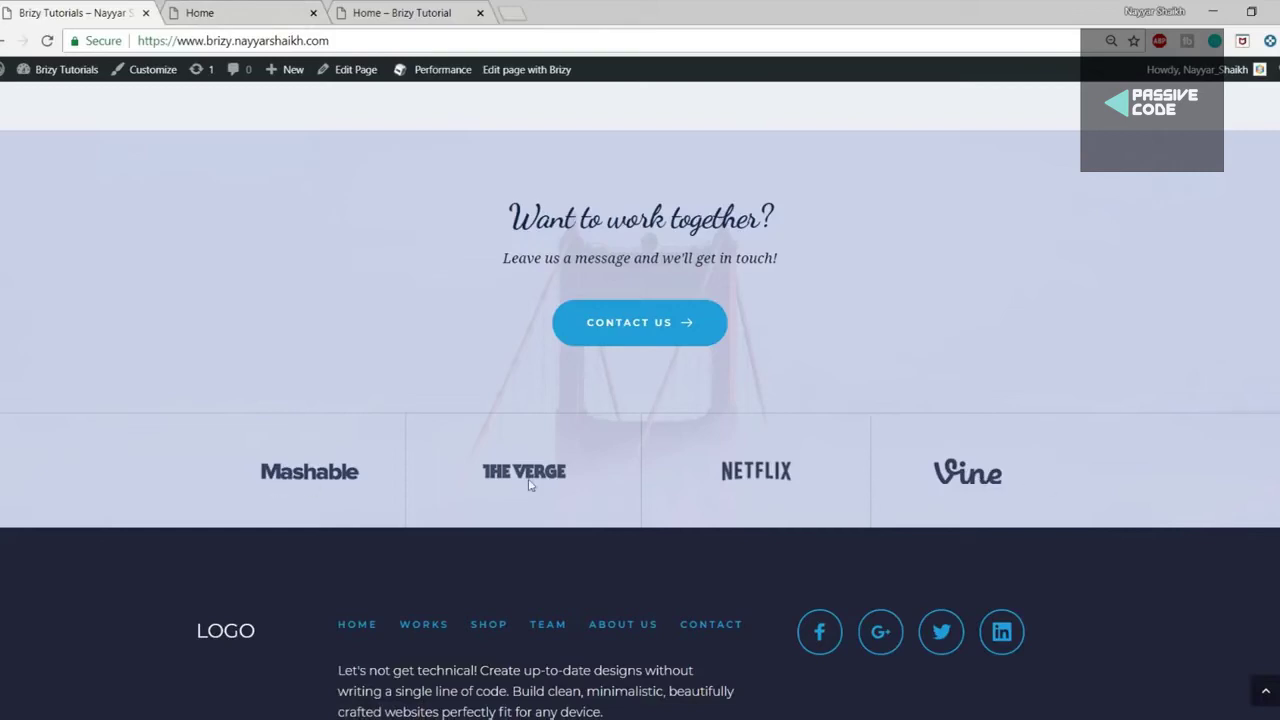
left_click_drag(558, 460, 292, 95)
left_click(225, 6)
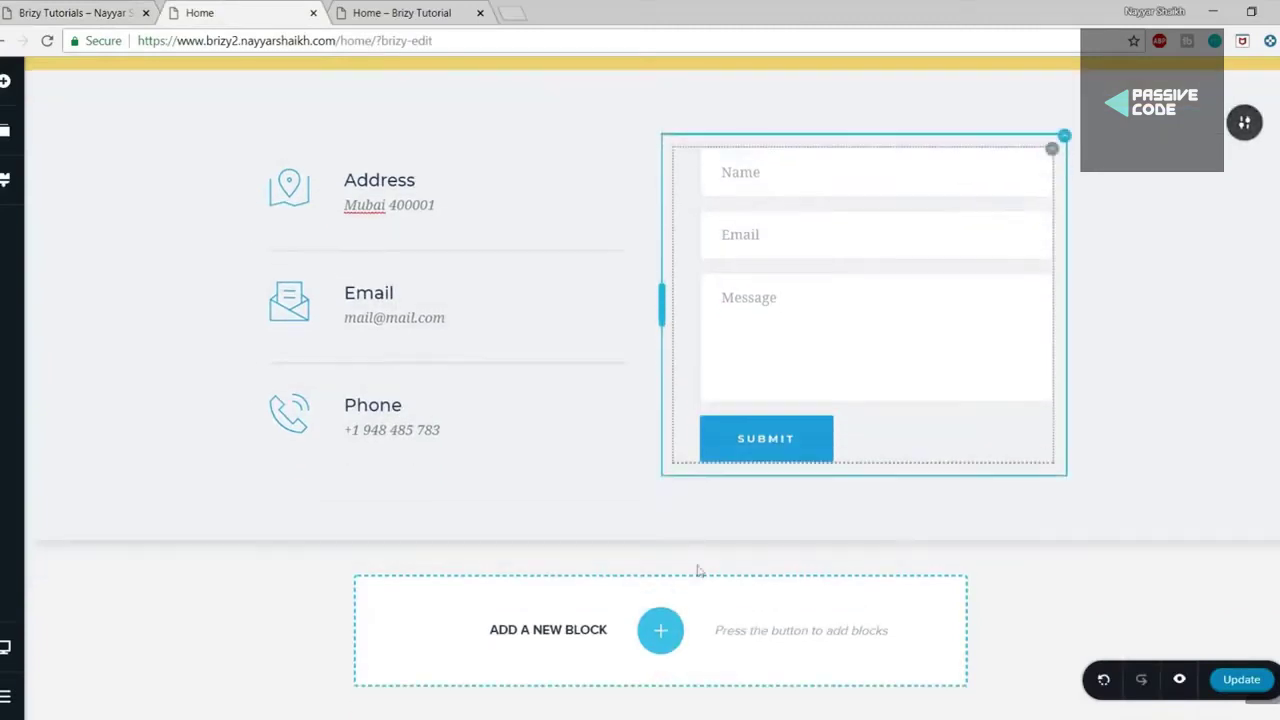
left_click(660, 626)
left_click(471, 214)
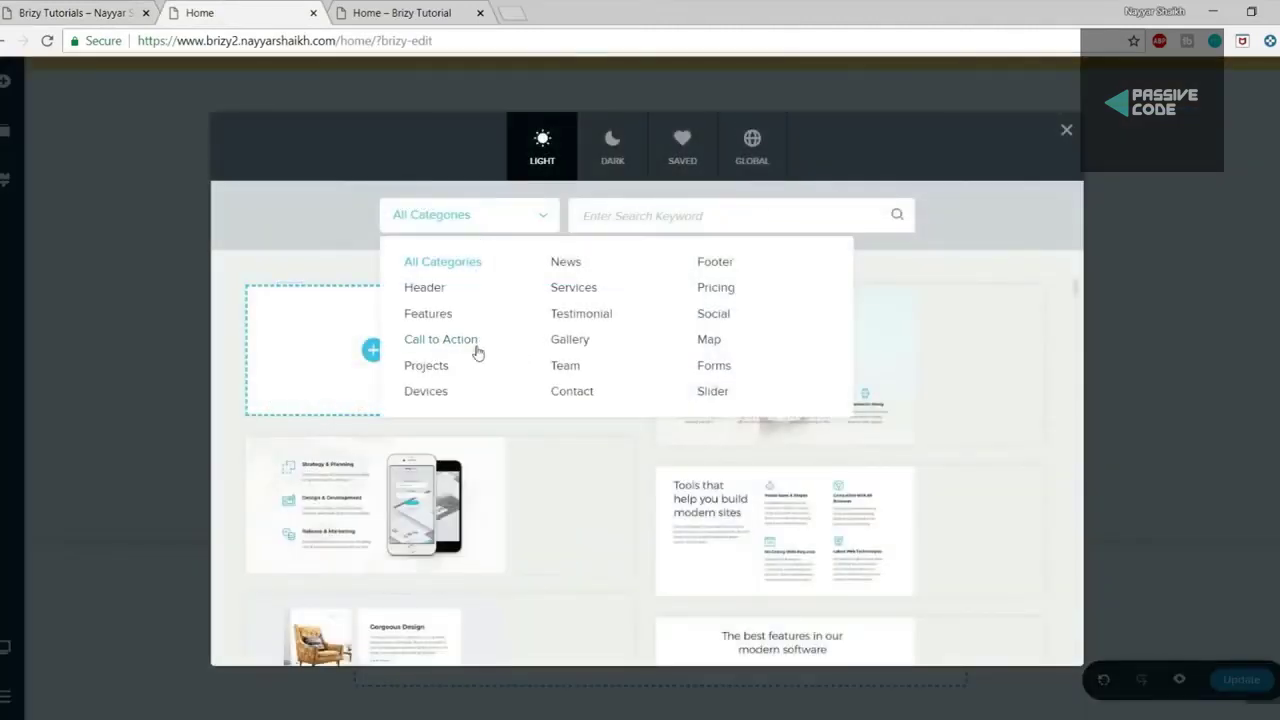
left_click(472, 345)
scroll(914, 431, "down", 10)
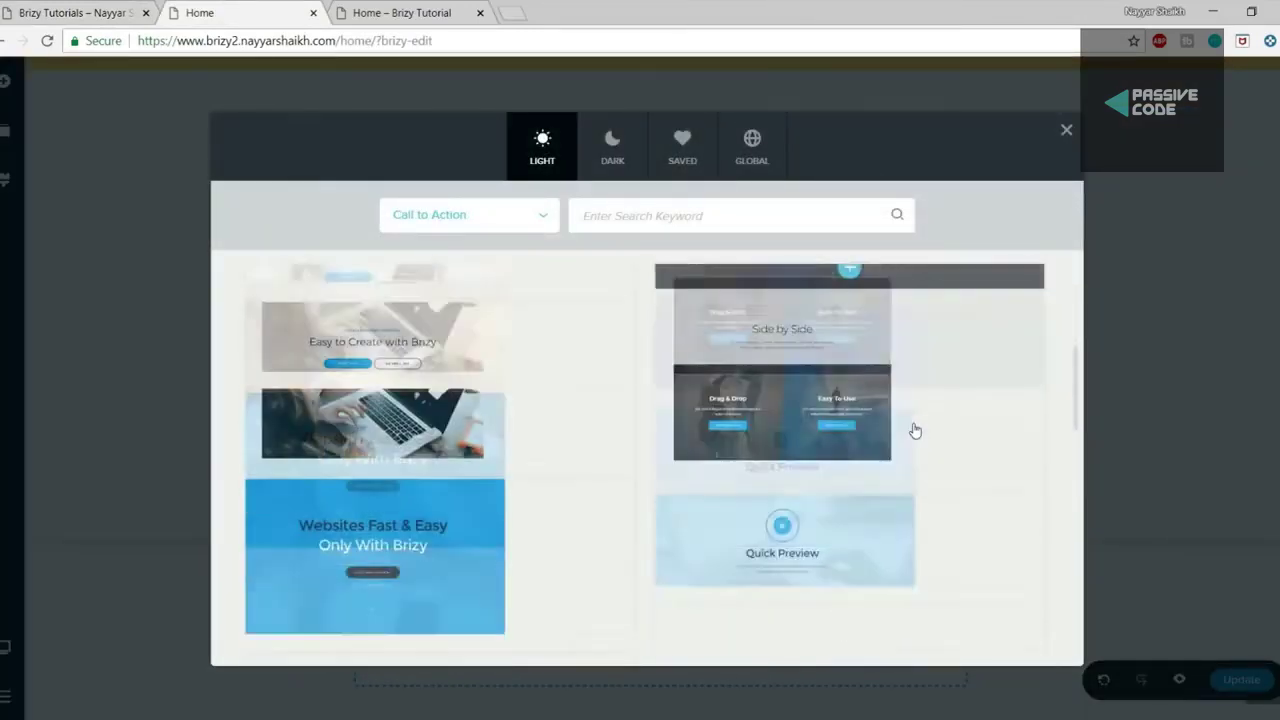
scroll(1024, 398, "down", 3)
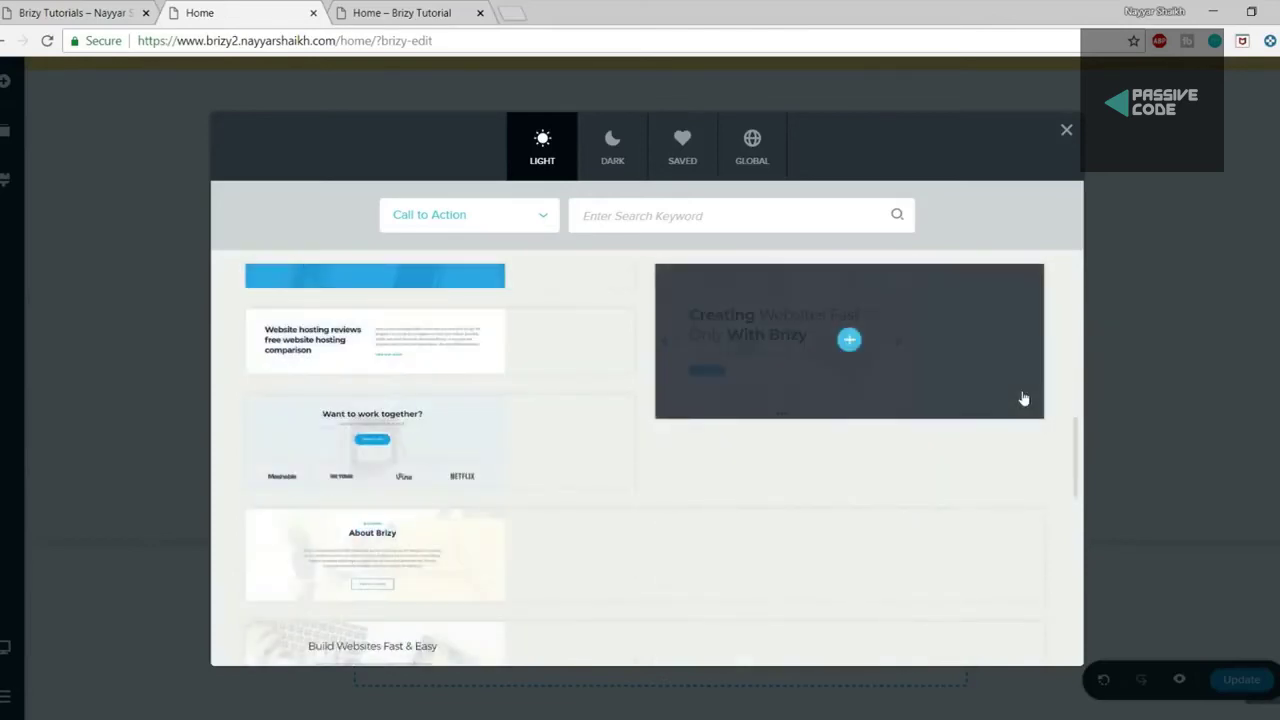
left_click(439, 443)
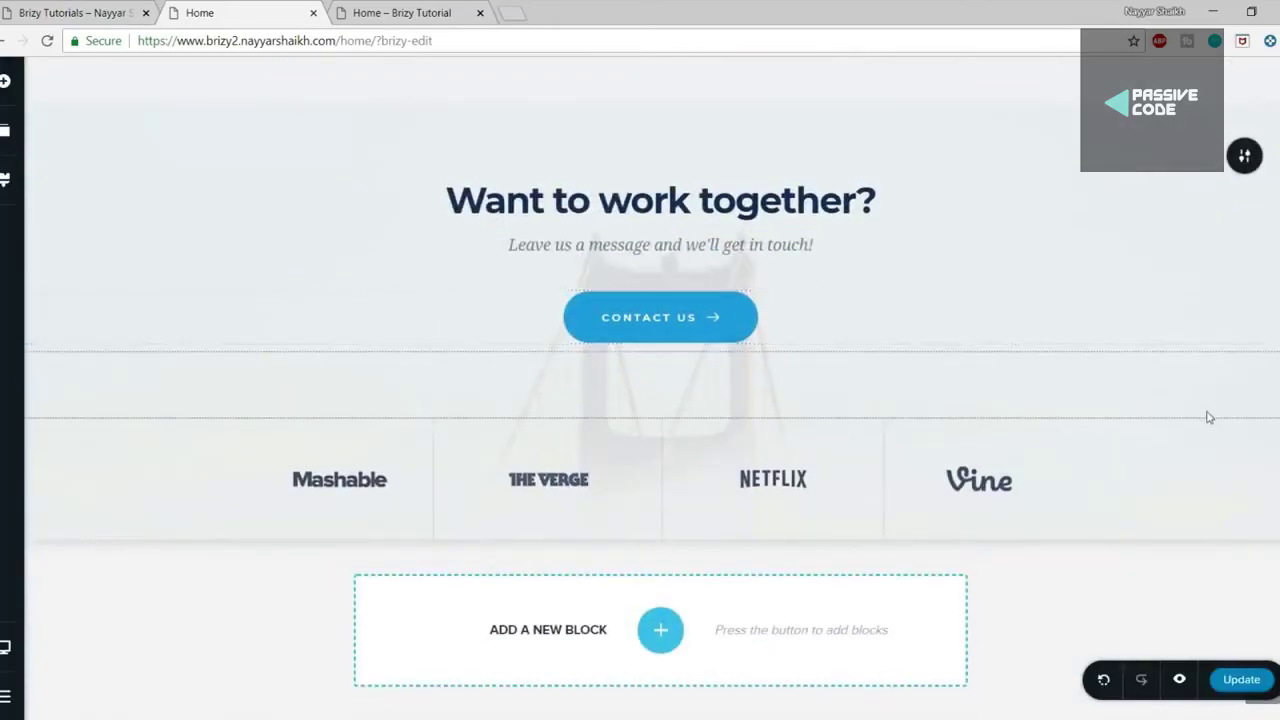
- Give the new section a light blue #A2CBDF overlay, checking it against the live page
left_click(66, 8)
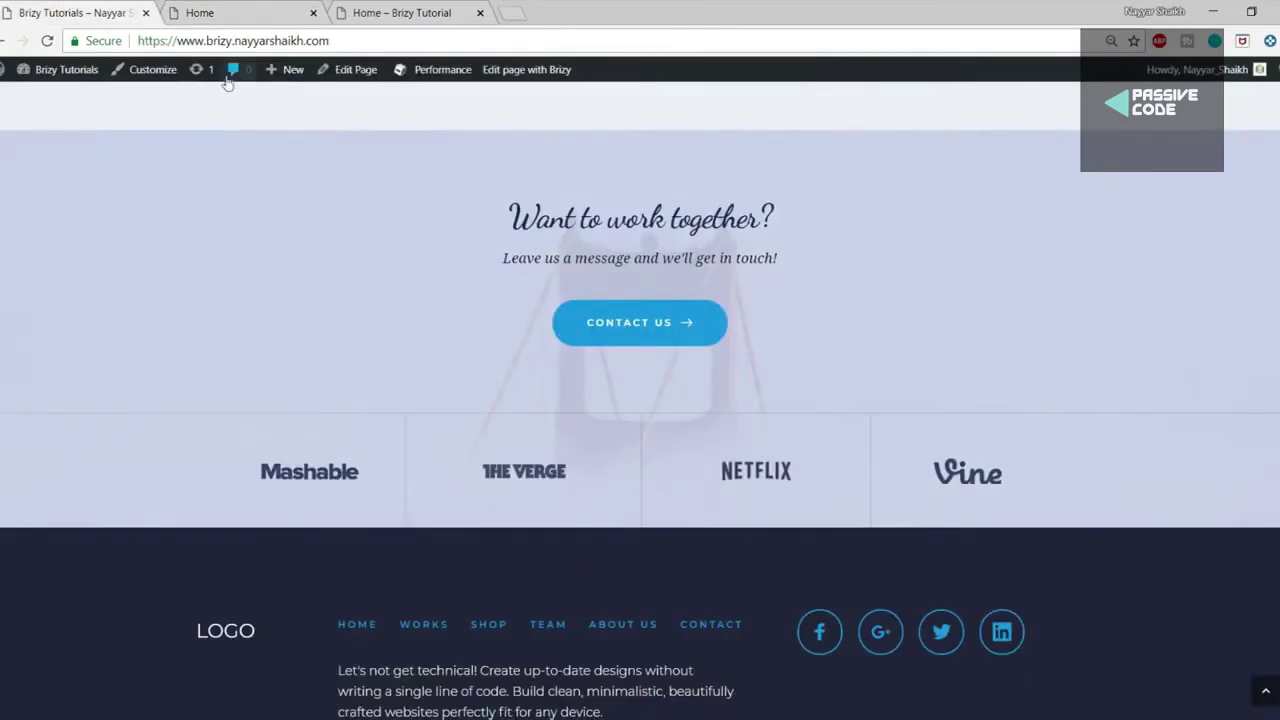
left_click(205, 13)
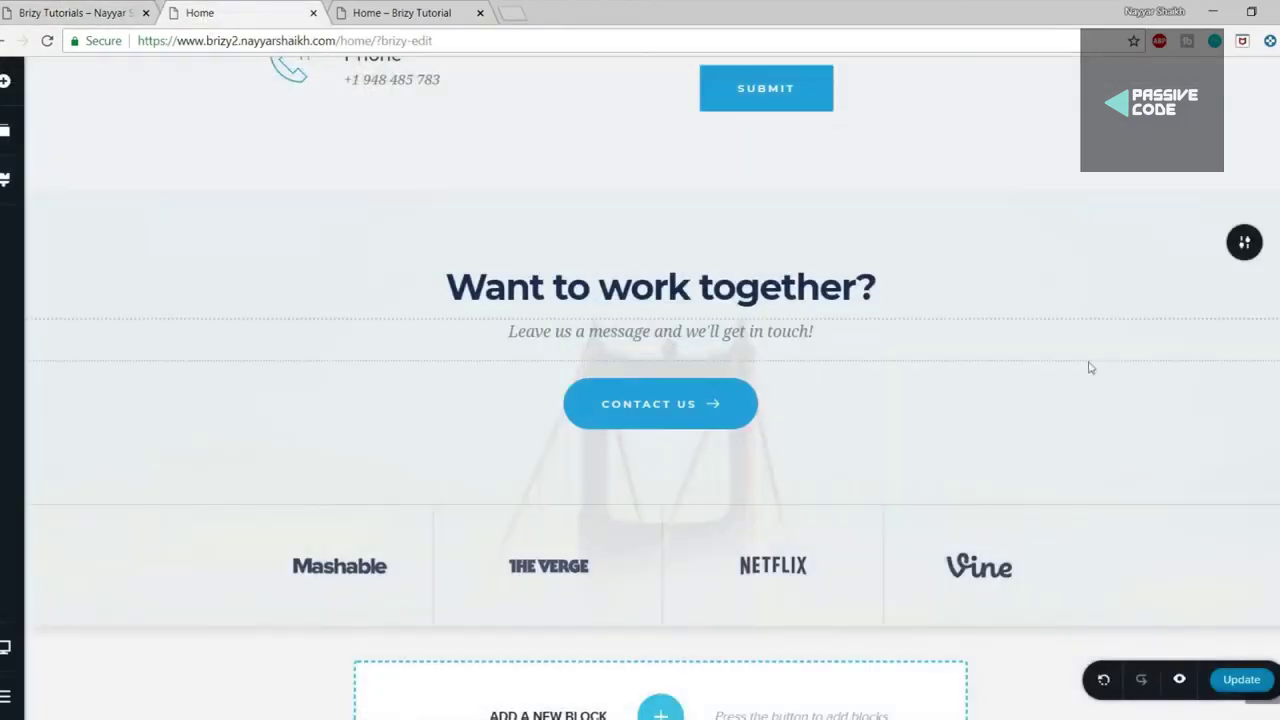
left_click(1244, 241)
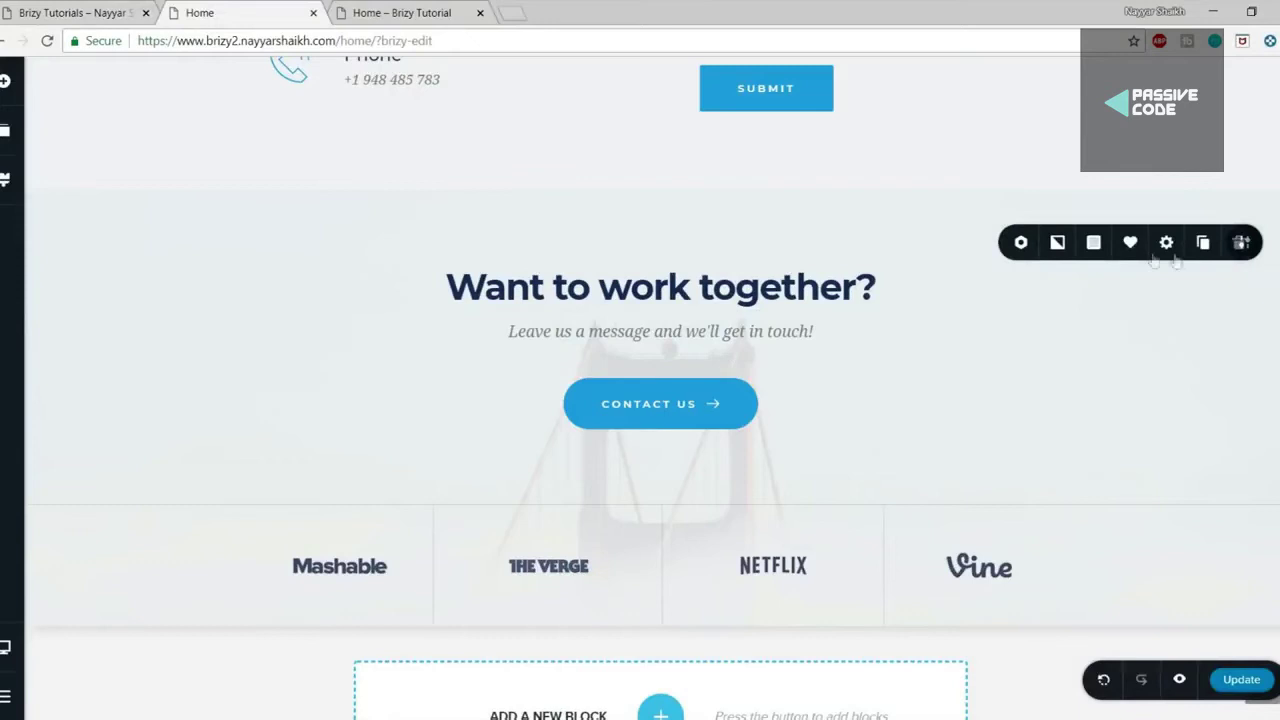
left_click(1092, 243)
left_click(1045, 327)
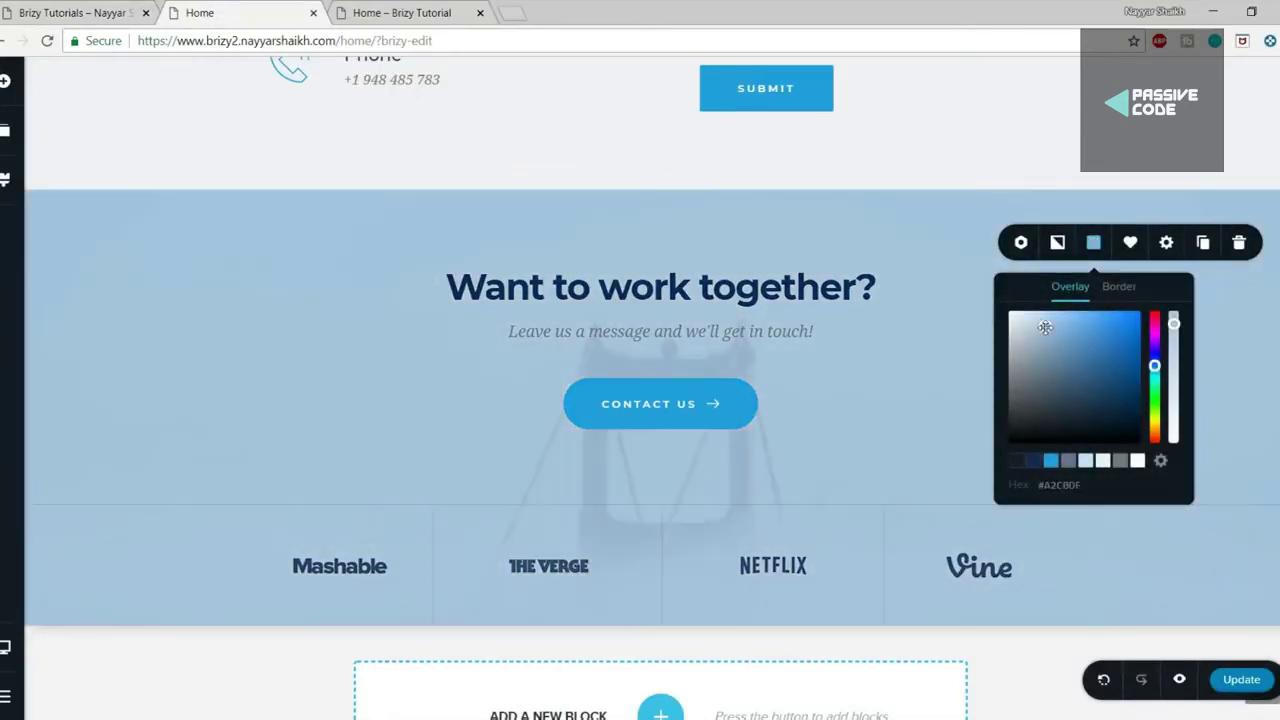
left_click(831, 341)
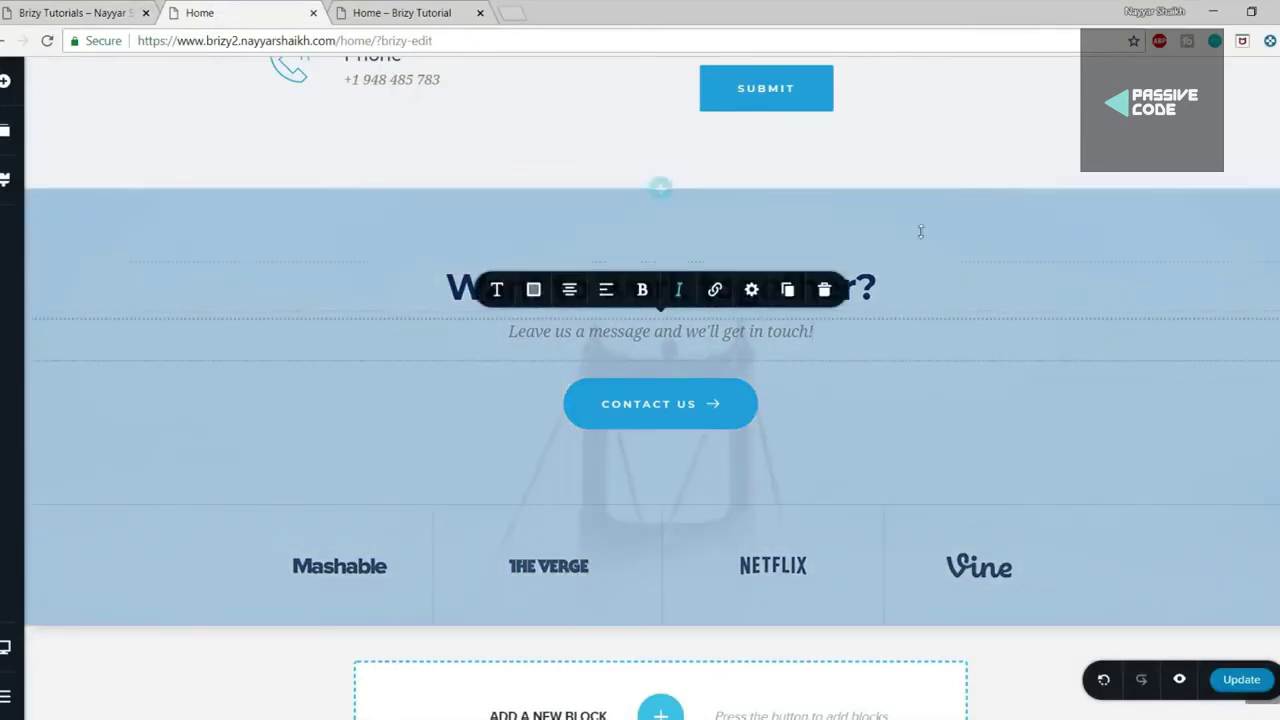
left_click(100, 12)
scroll(923, 403, "down", 1)
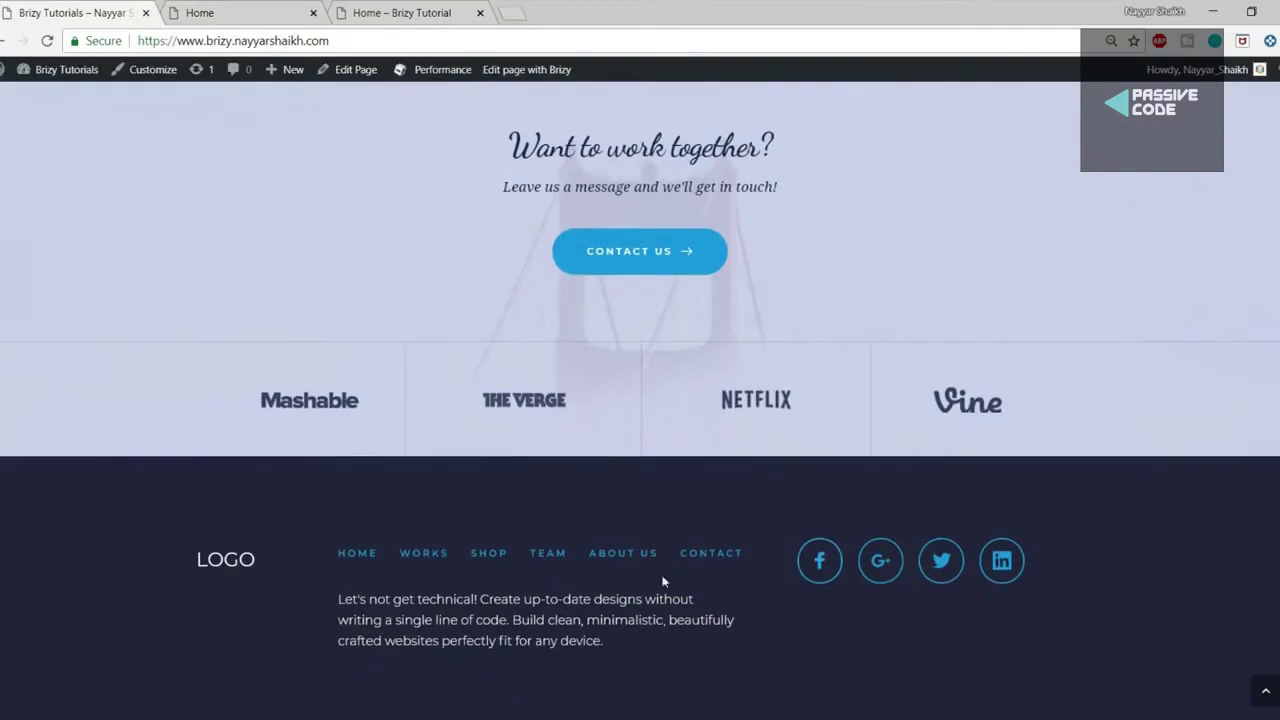
left_click(255, 8)
scroll(894, 370, "down", 1)
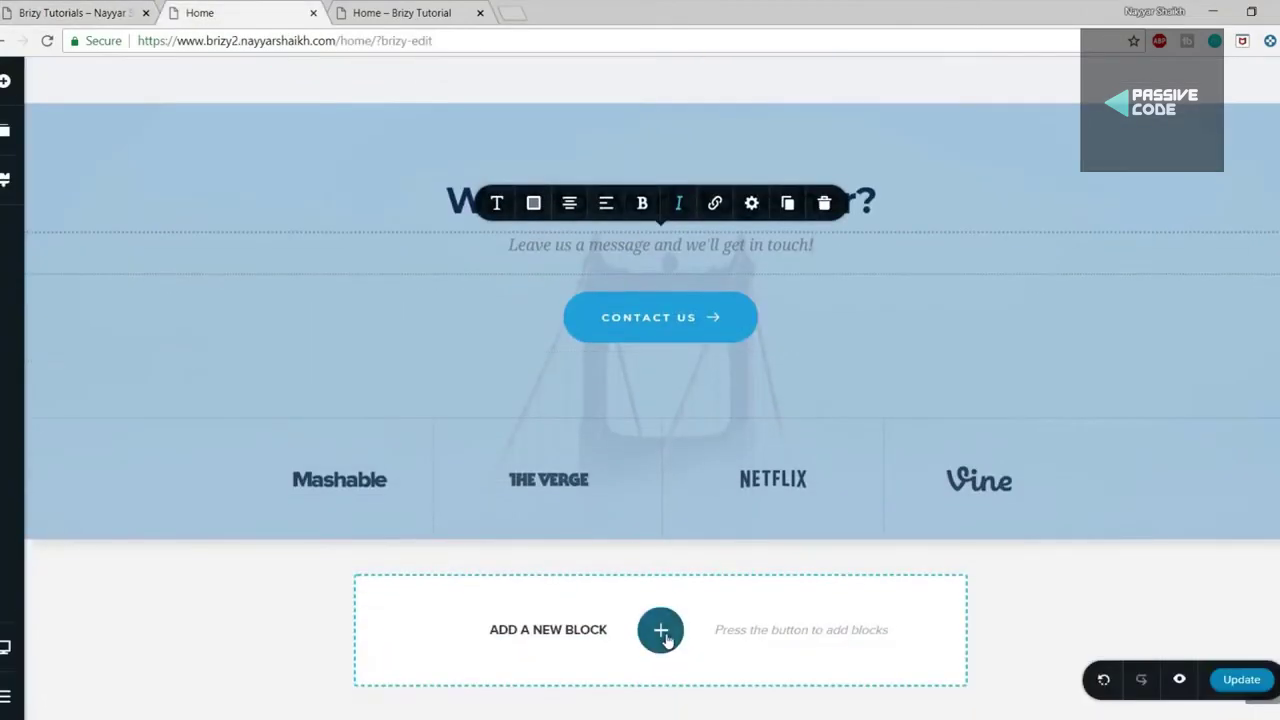
- Insert the third Footer design and compare it with the live site's footer
left_click(662, 630)
left_click(468, 215)
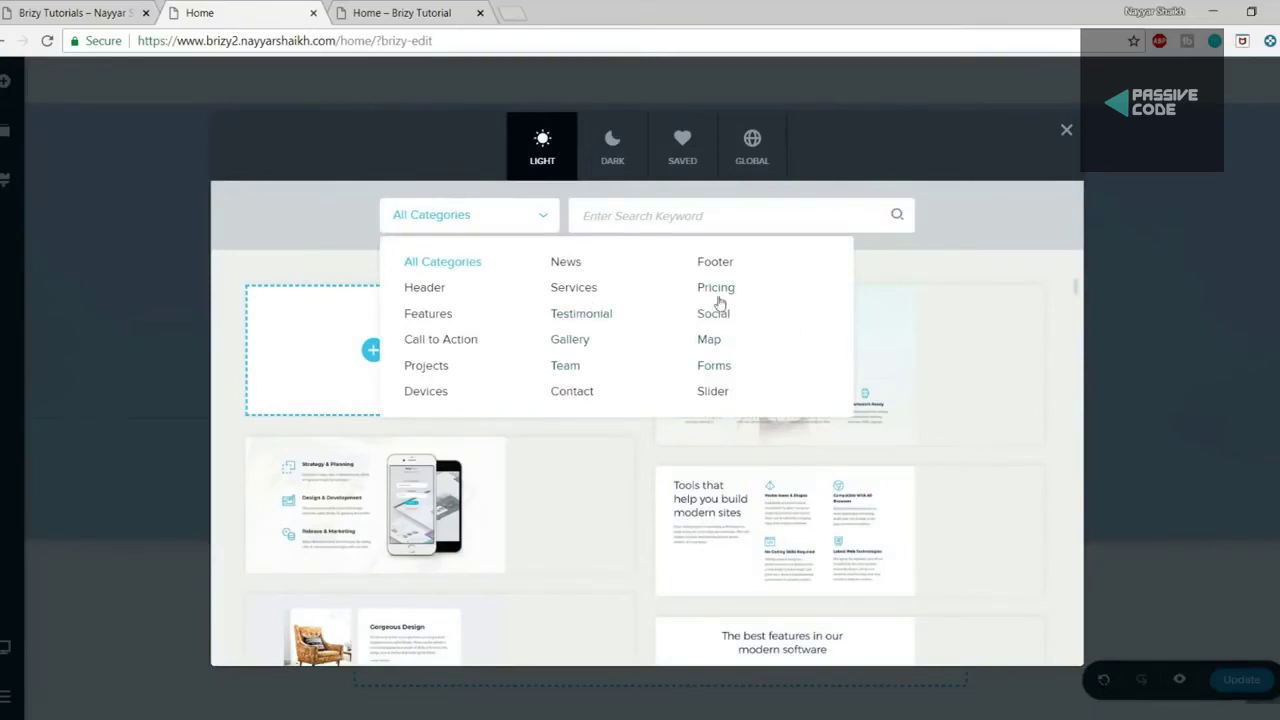
left_click(712, 262)
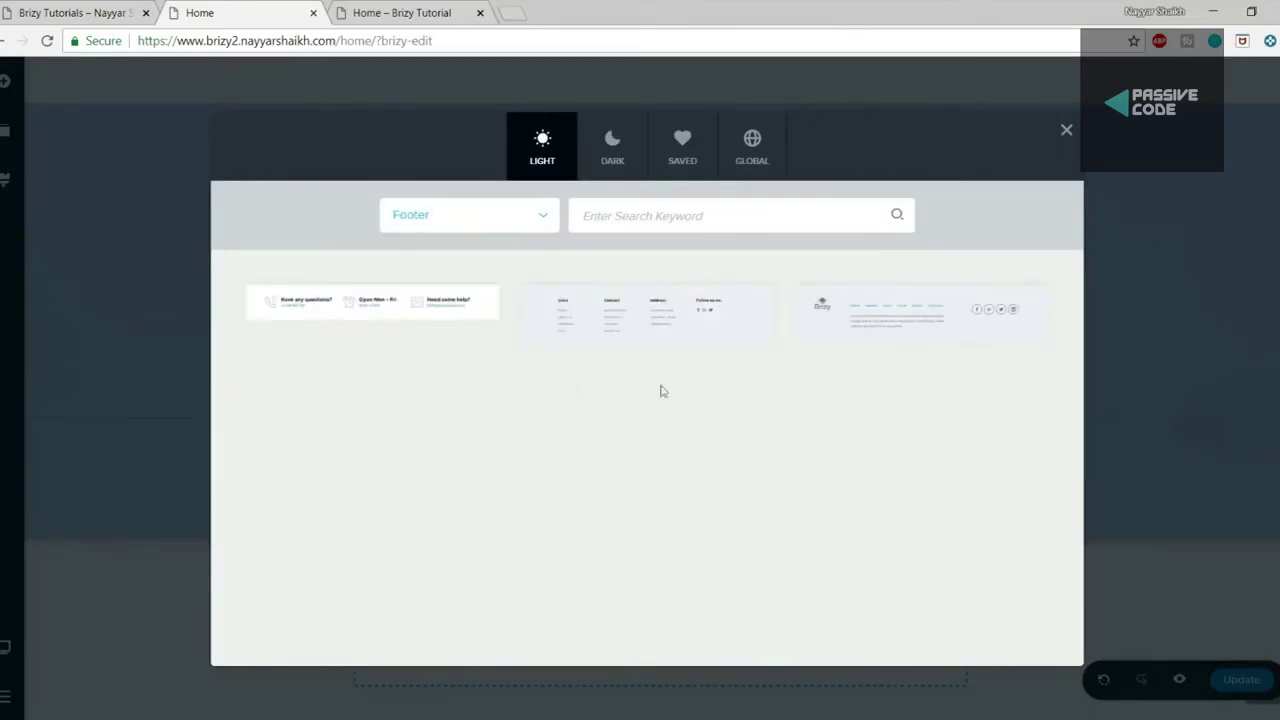
left_click(922, 314)
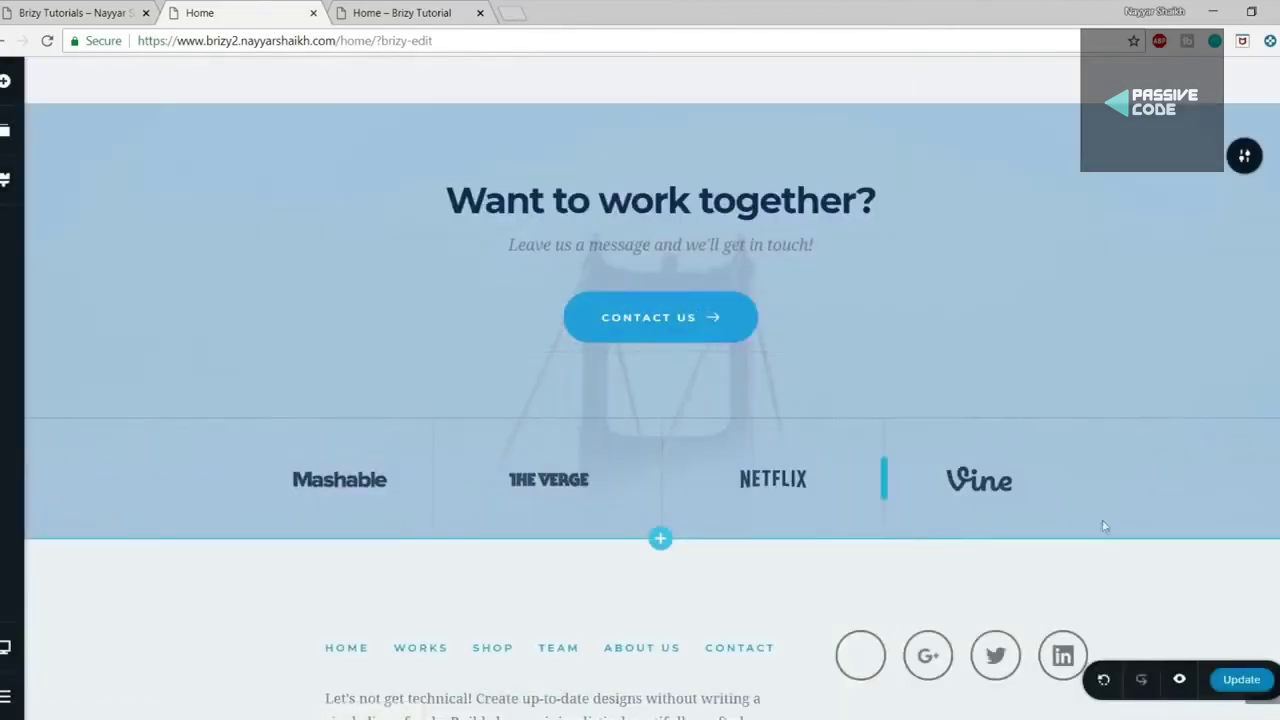
scroll(1103, 526, "down", 3)
mouse_move(1027, 505)
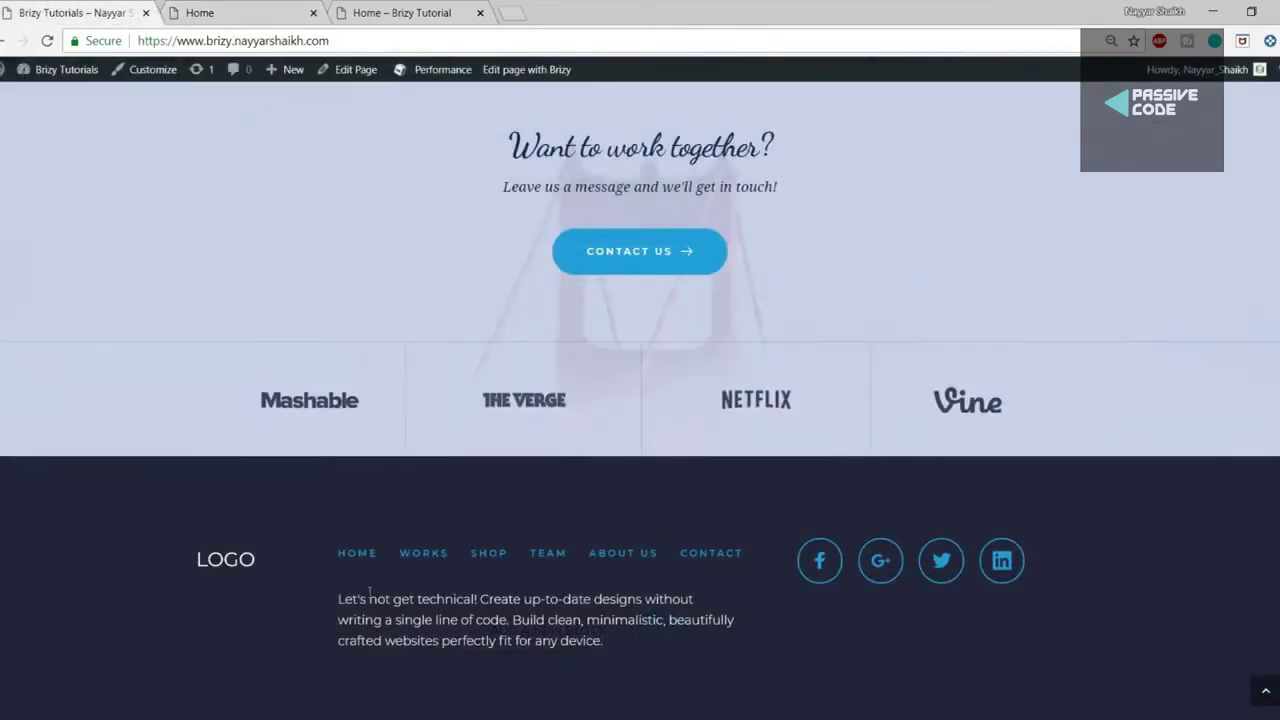
left_click_drag(336, 612, 604, 645)
left_click(606, 648)
- Set the footer's overlay colour to dark navy #0B1C3E
left_click(215, 12)
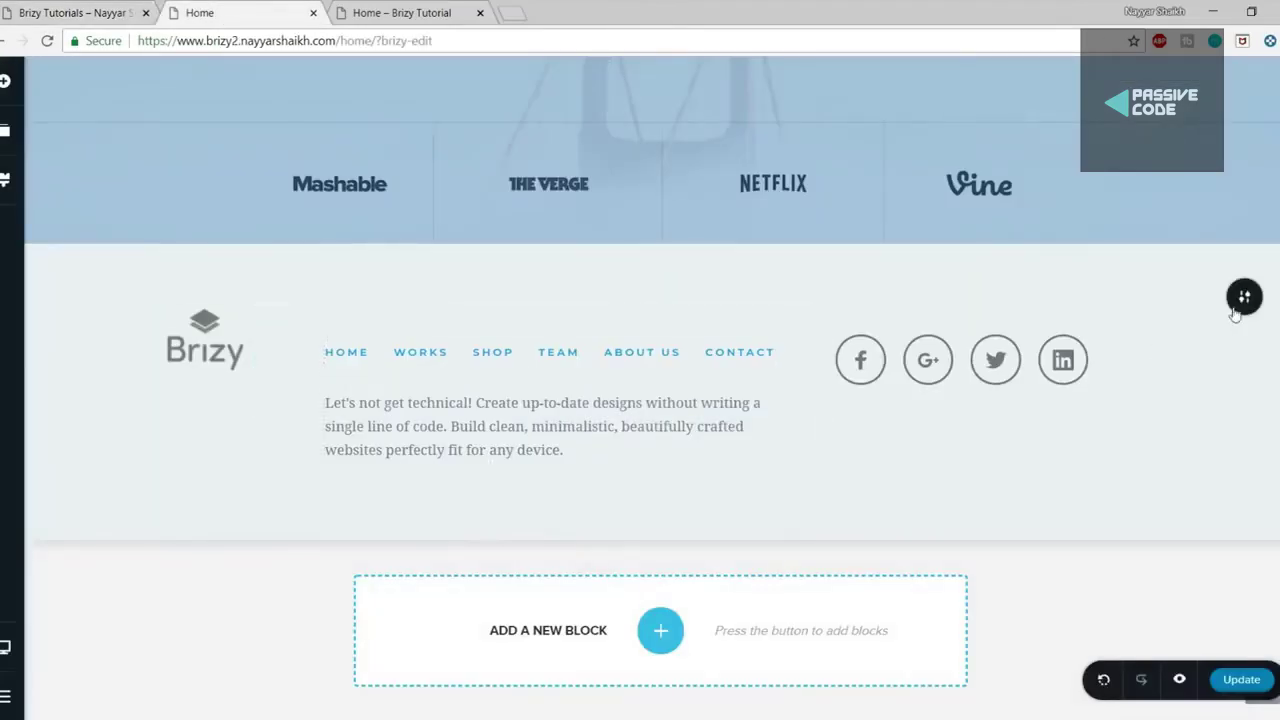
mouse_move(1245, 302)
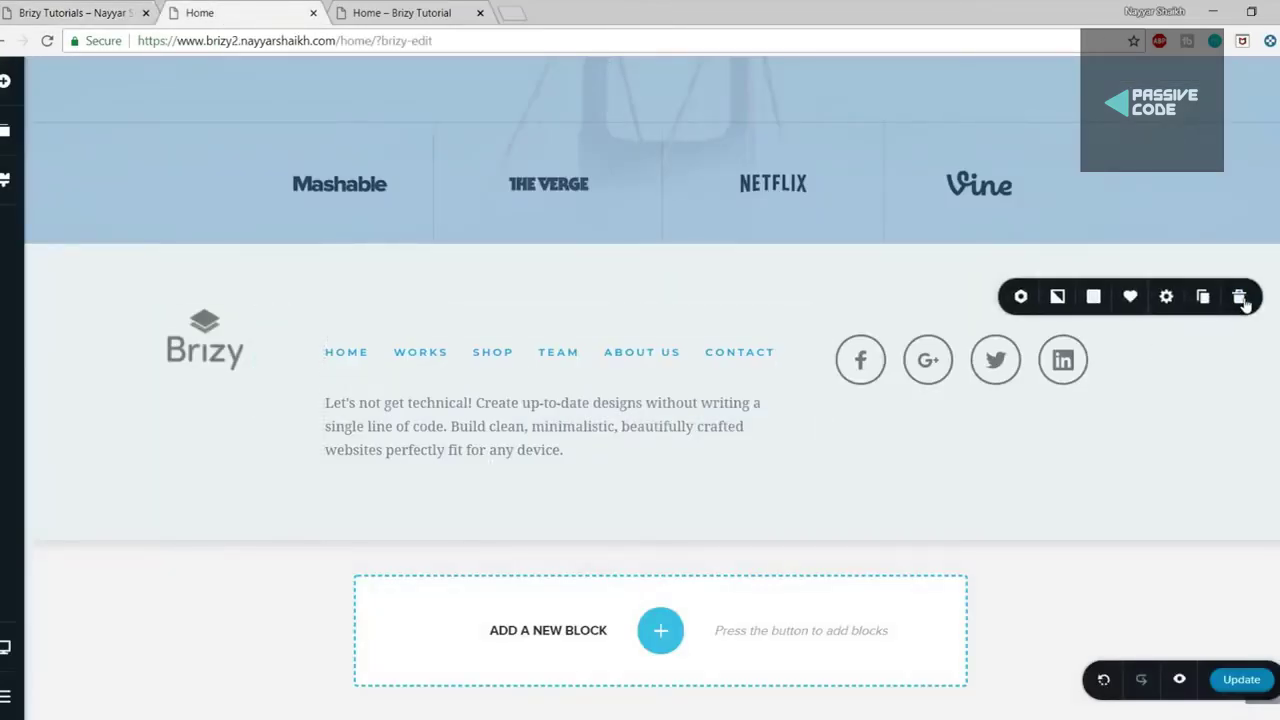
left_click(1092, 297)
left_click(1034, 515)
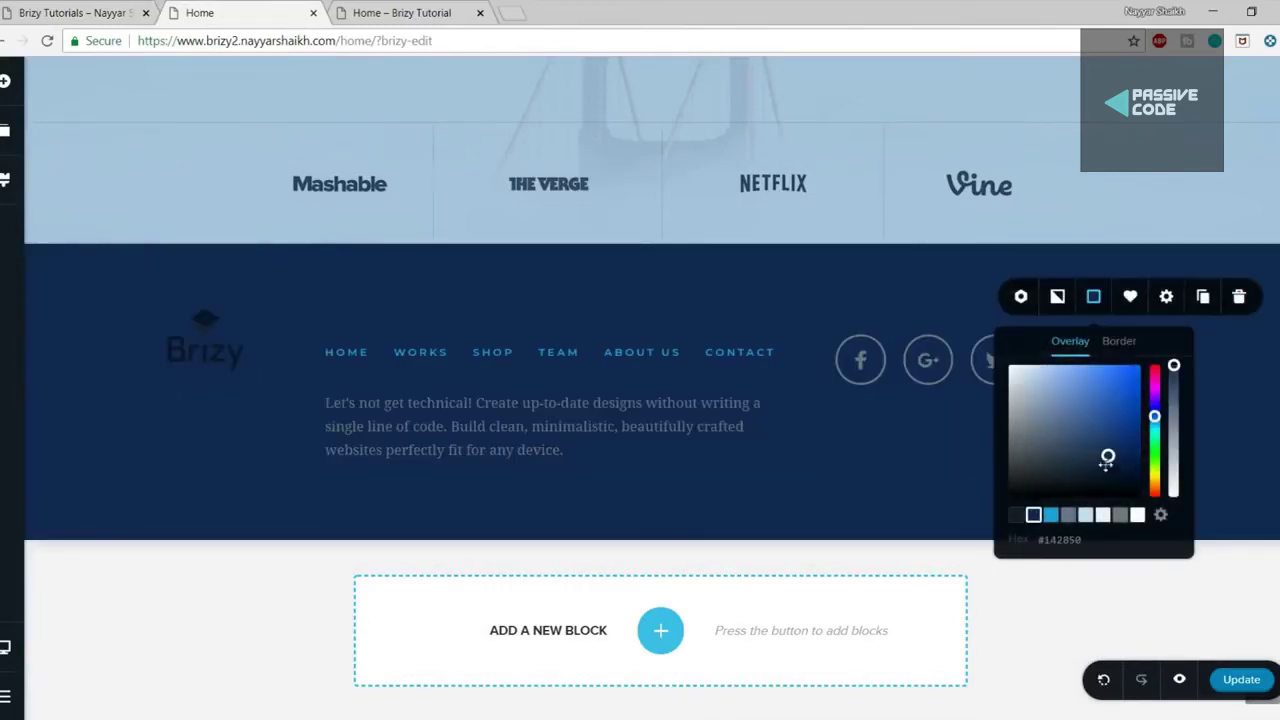
left_click_drag(1111, 456, 1118, 463)
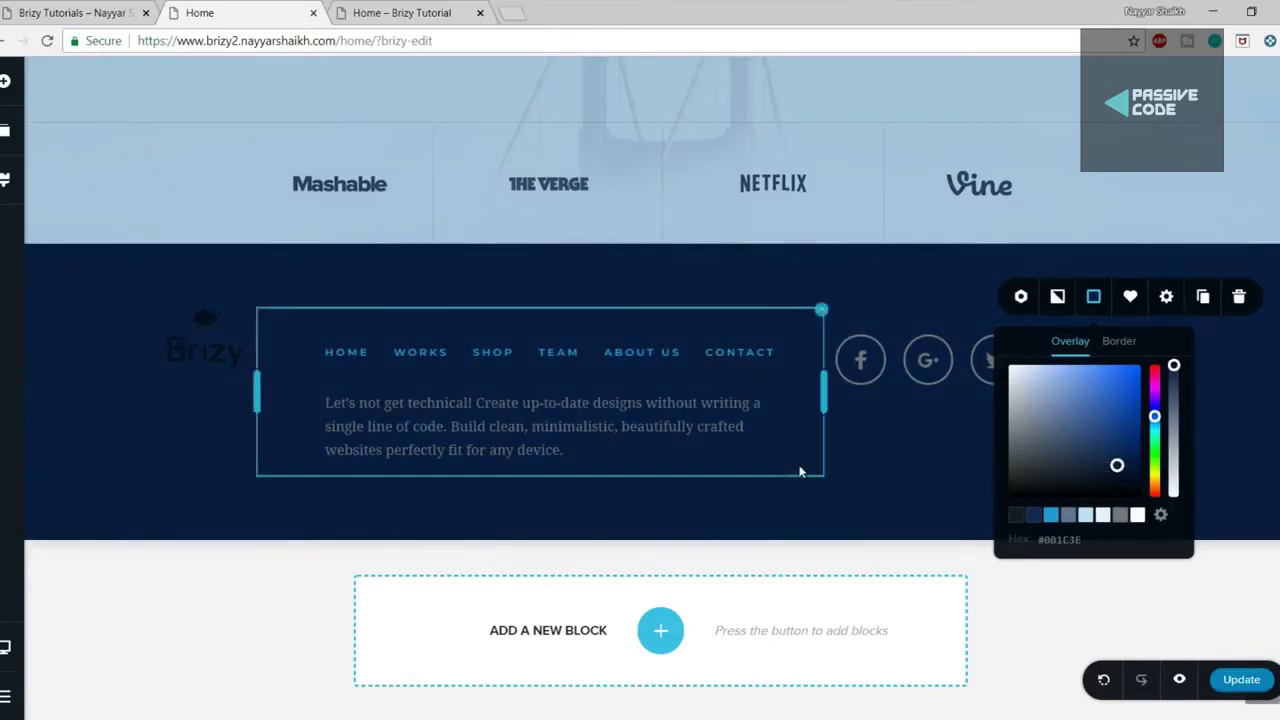
left_click(879, 452)
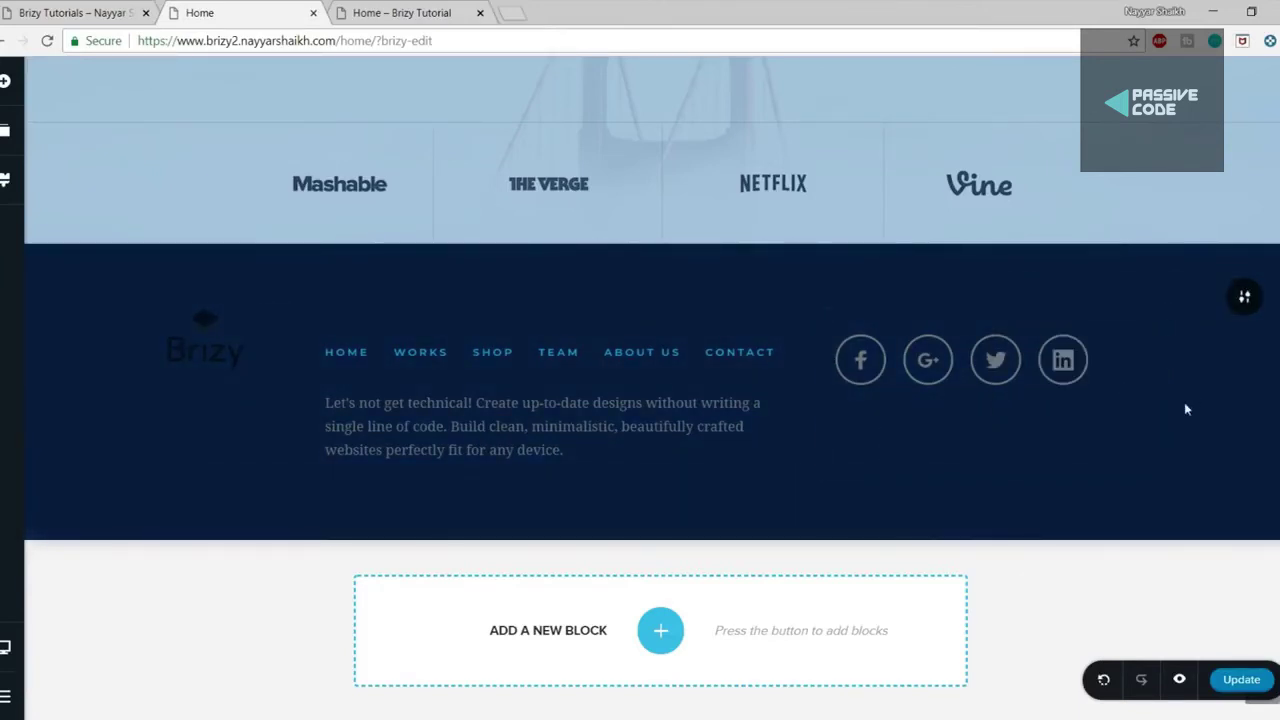
- Delete the Brizy logo from the footer and make the footer paragraph text white
left_click(221, 344)
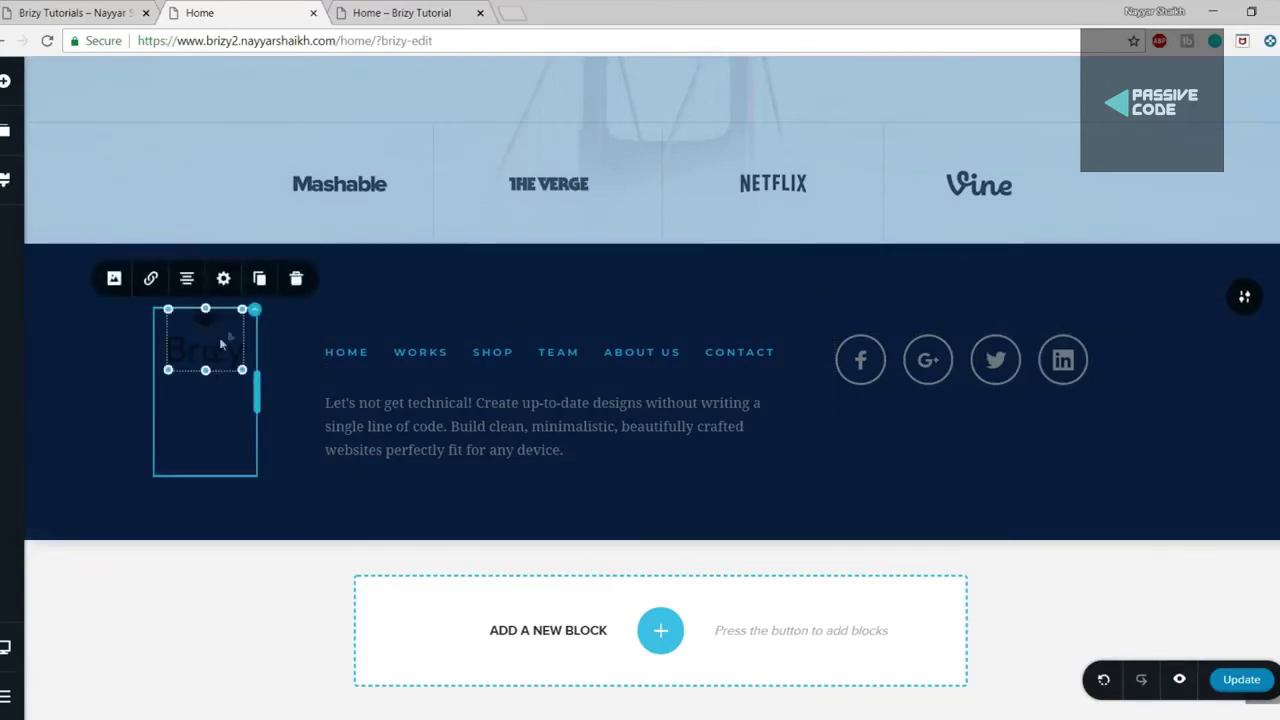
left_click(295, 282)
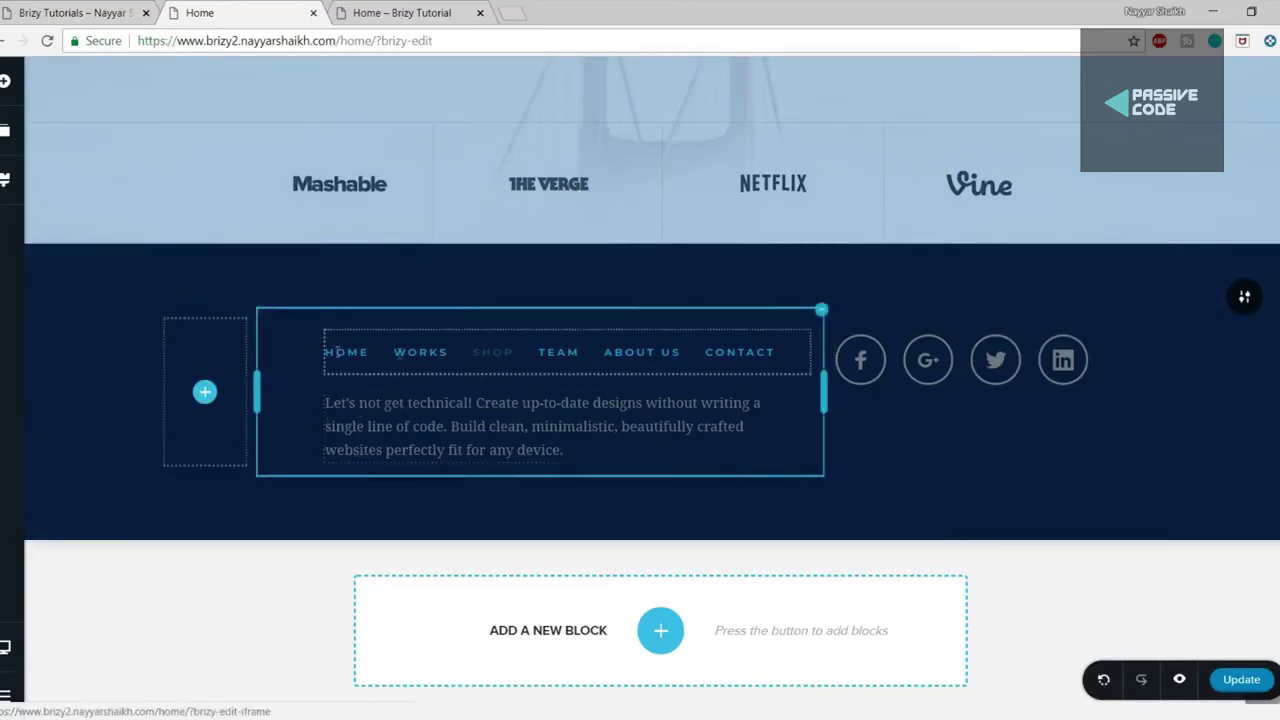
left_click(526, 428)
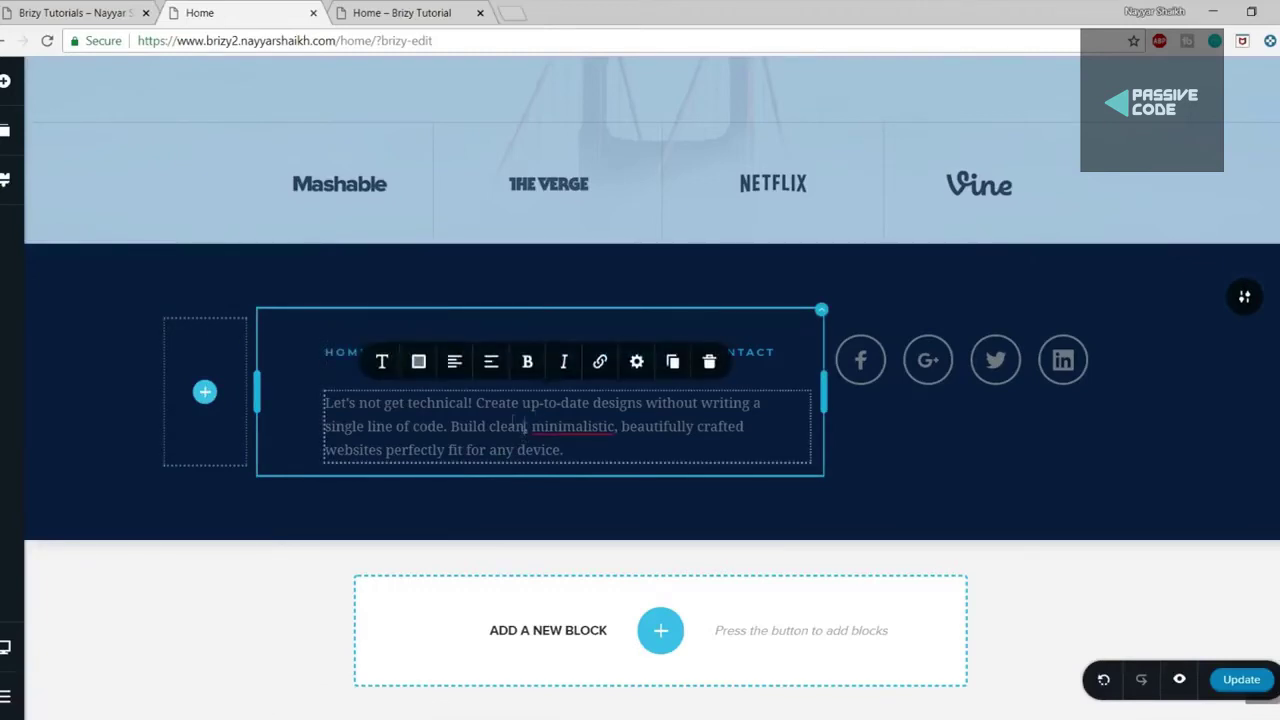
left_click(419, 363)
left_click(462, 288)
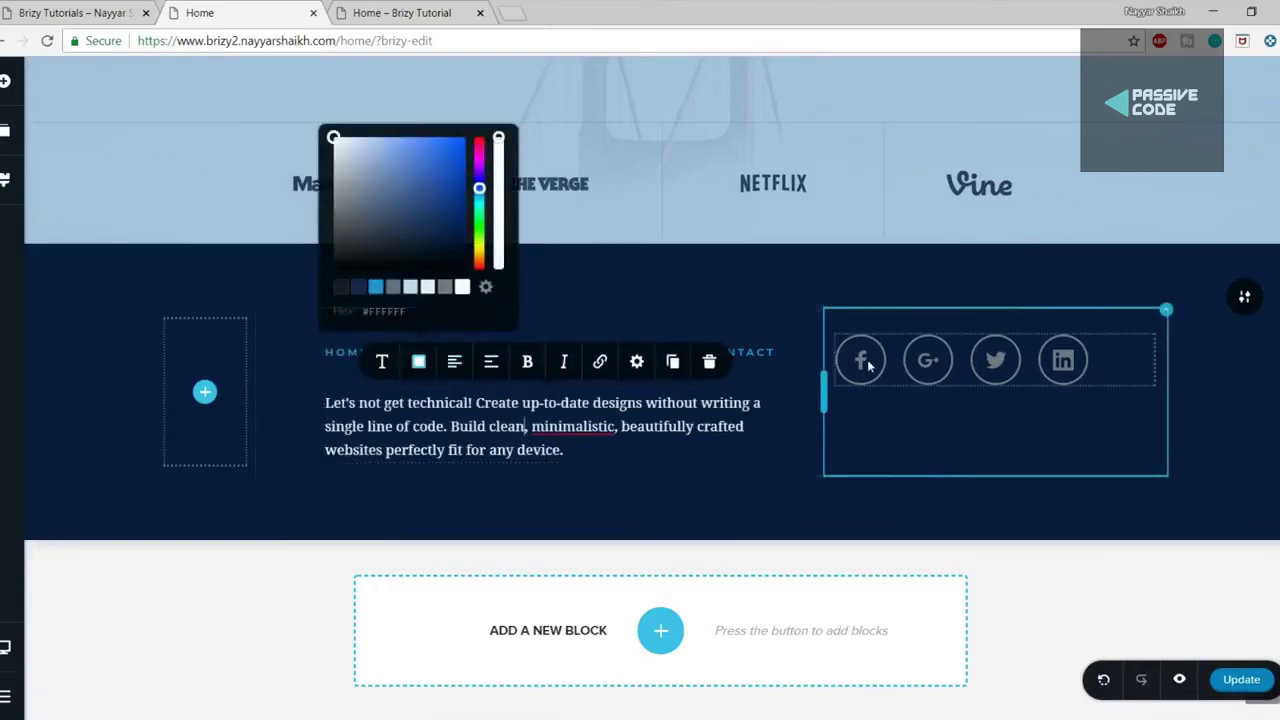
left_click(960, 375)
- Set the footer social icons' colour to white
left_click(861, 365)
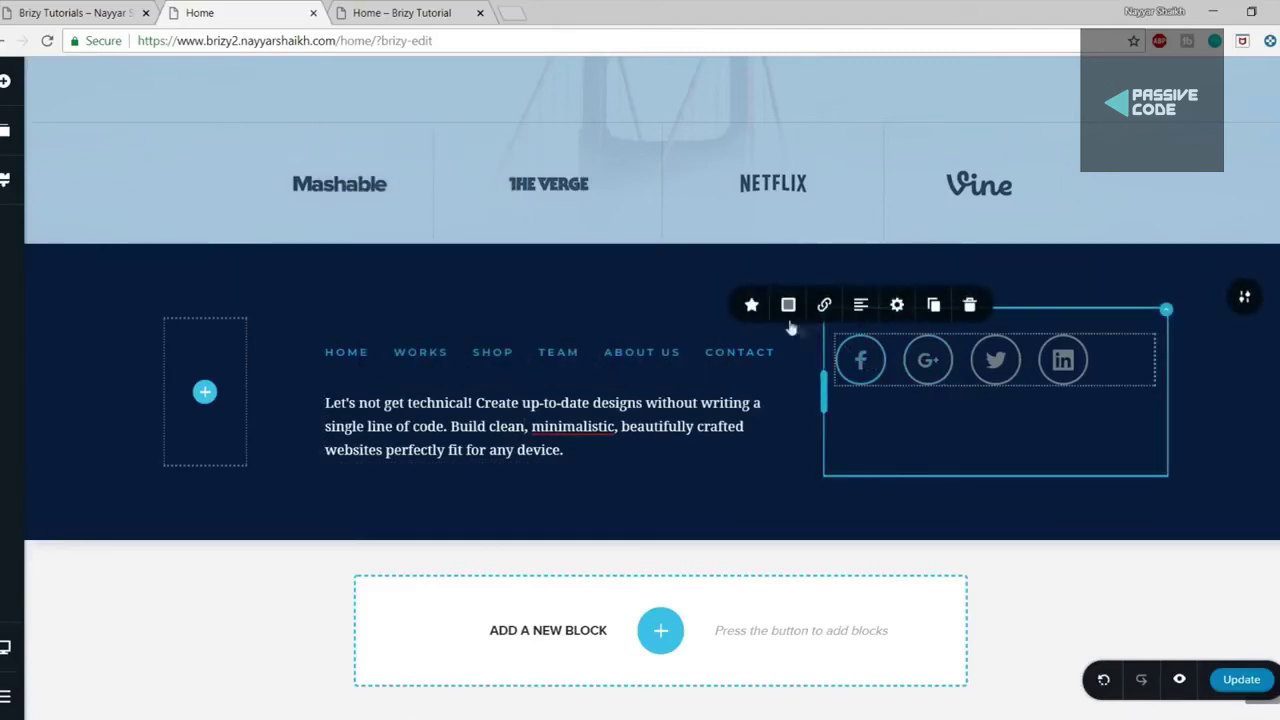
left_click(789, 306)
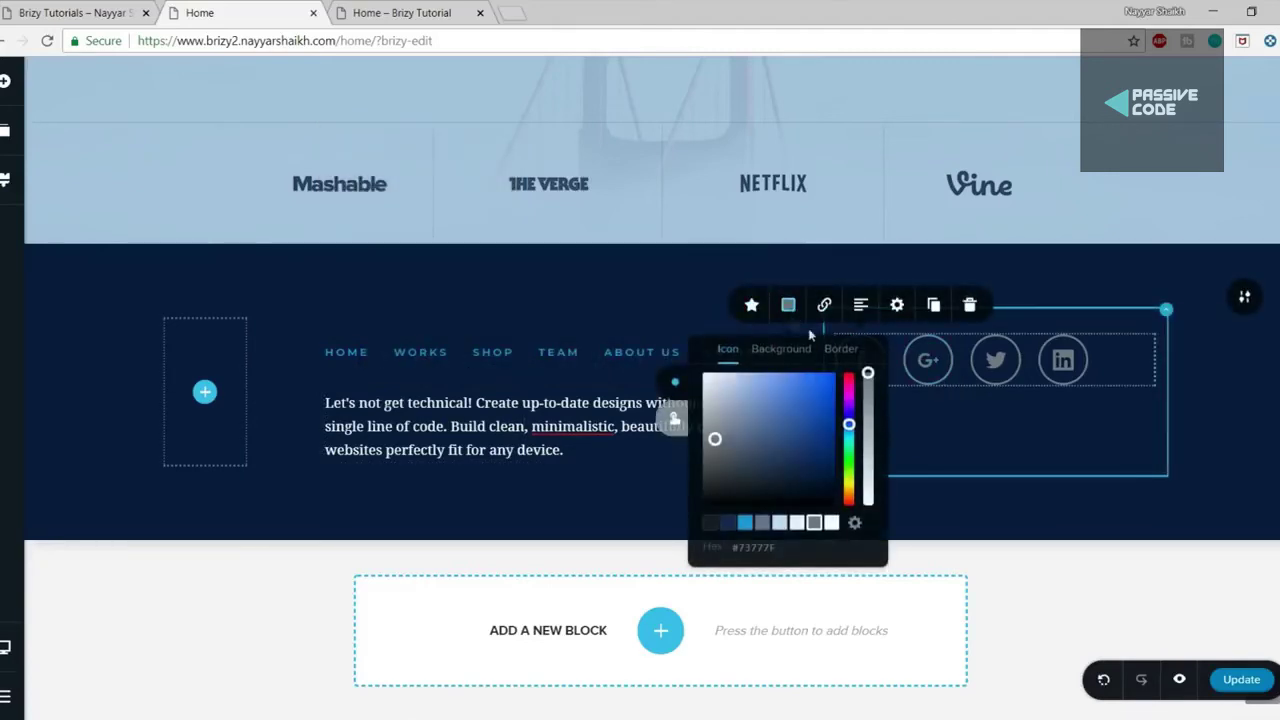
left_click(831, 522)
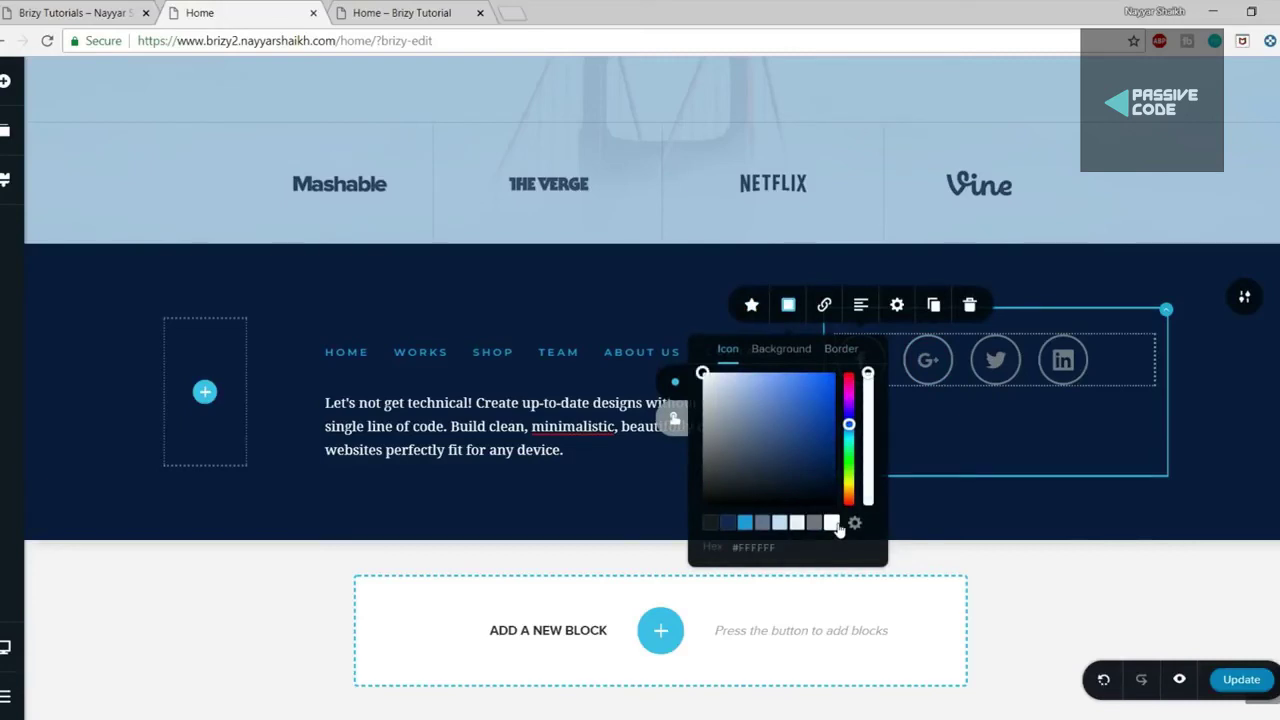
left_click(995, 455)
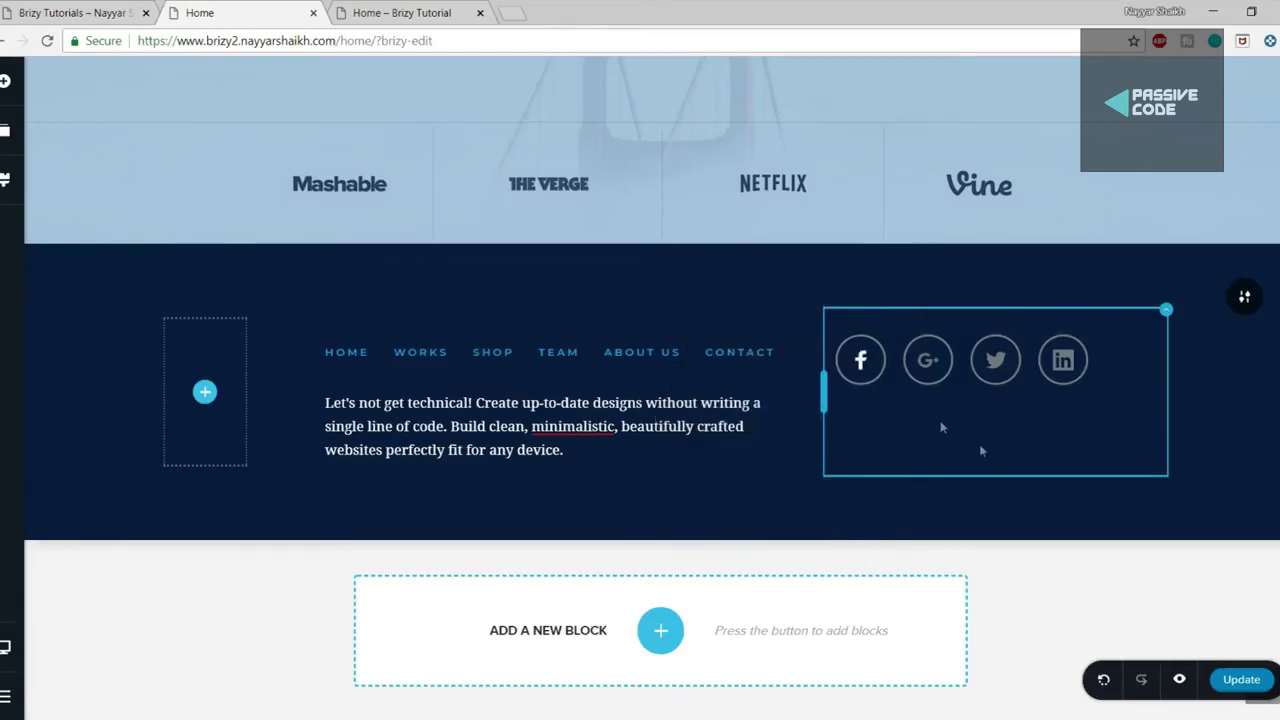
- Make the Facebook icon's border white as well
left_click(866, 365)
left_click(785, 305)
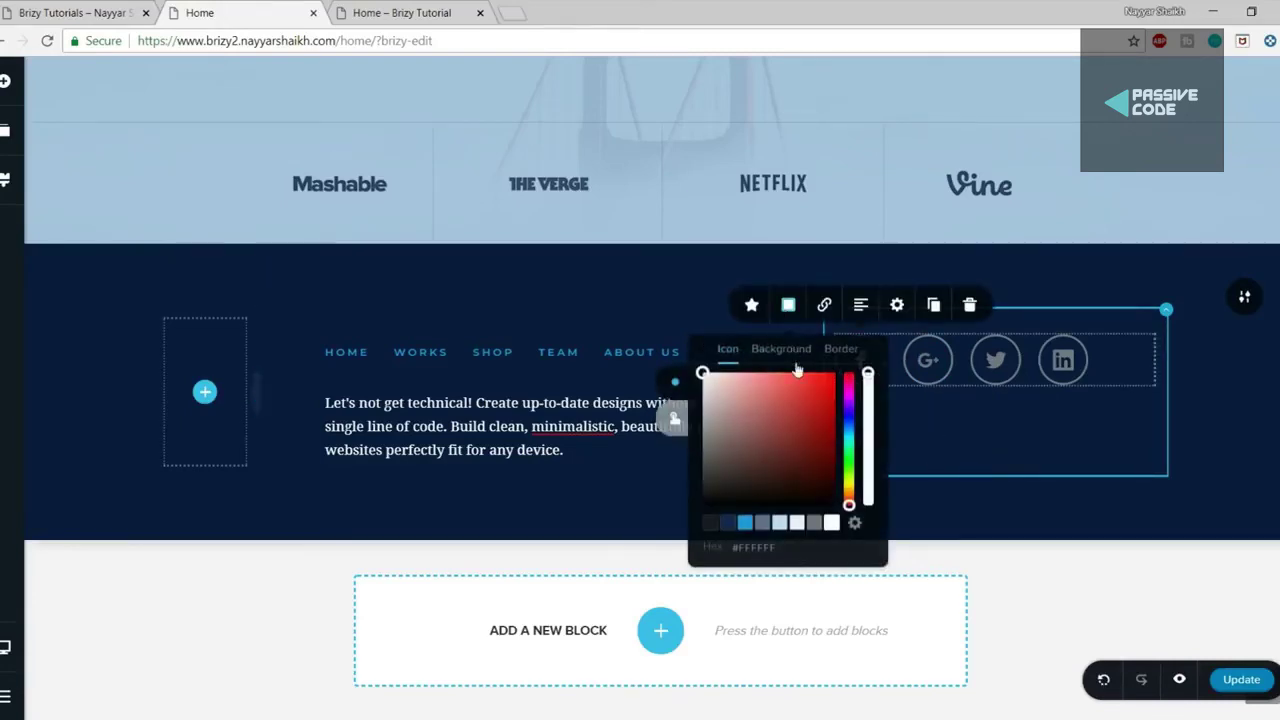
left_click(783, 350)
left_click(836, 350)
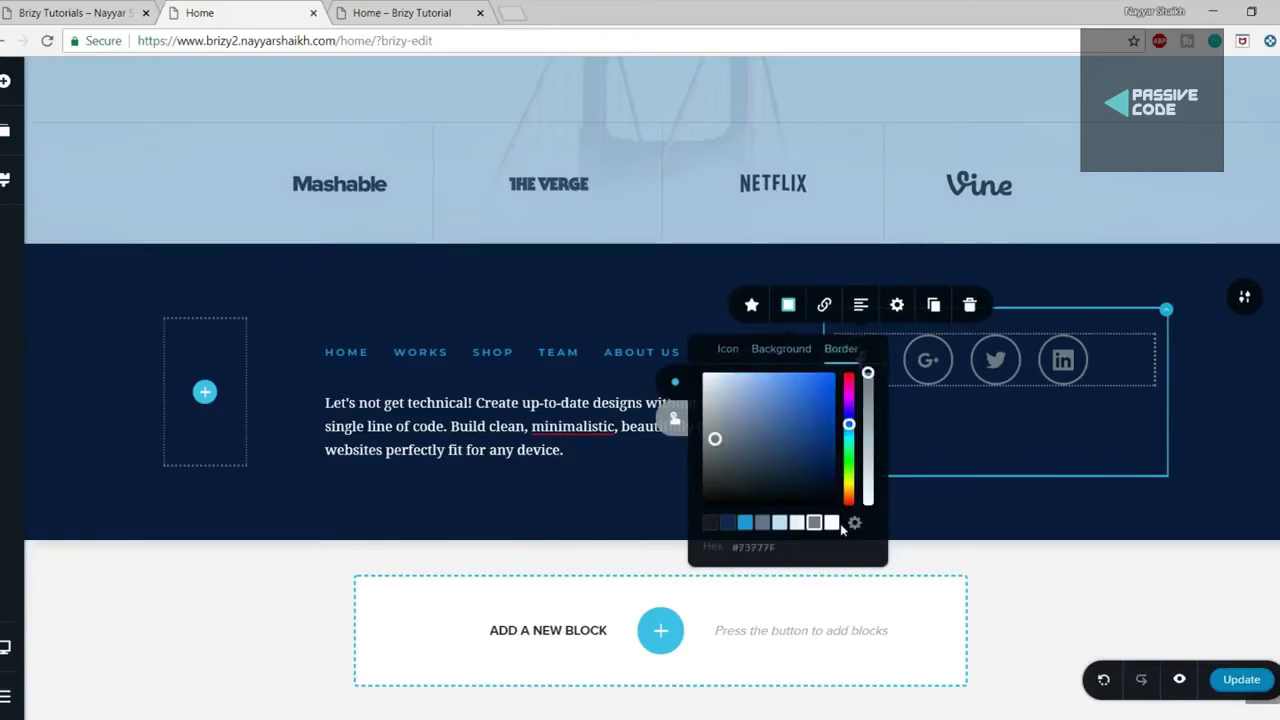
left_click(834, 523)
left_click(873, 378)
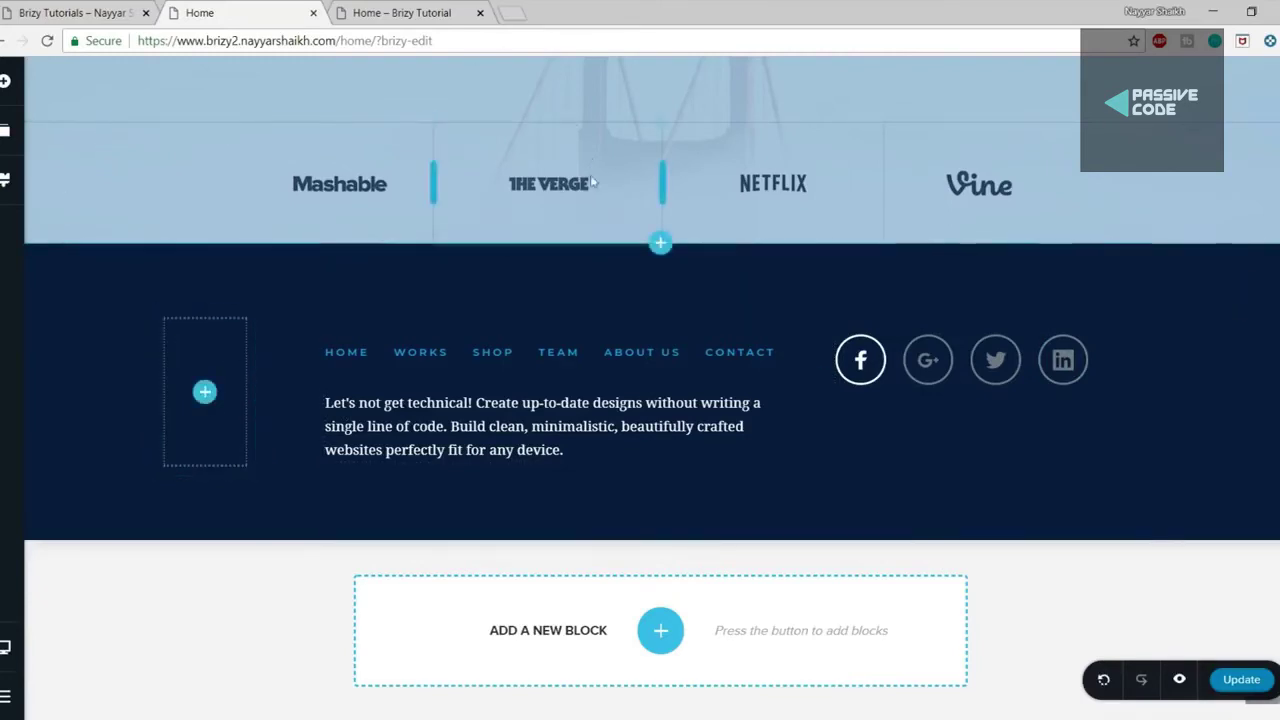
left_click(512, 10)
- Load logomakr.com and dismiss the intro video popup and guided tour
type("log")
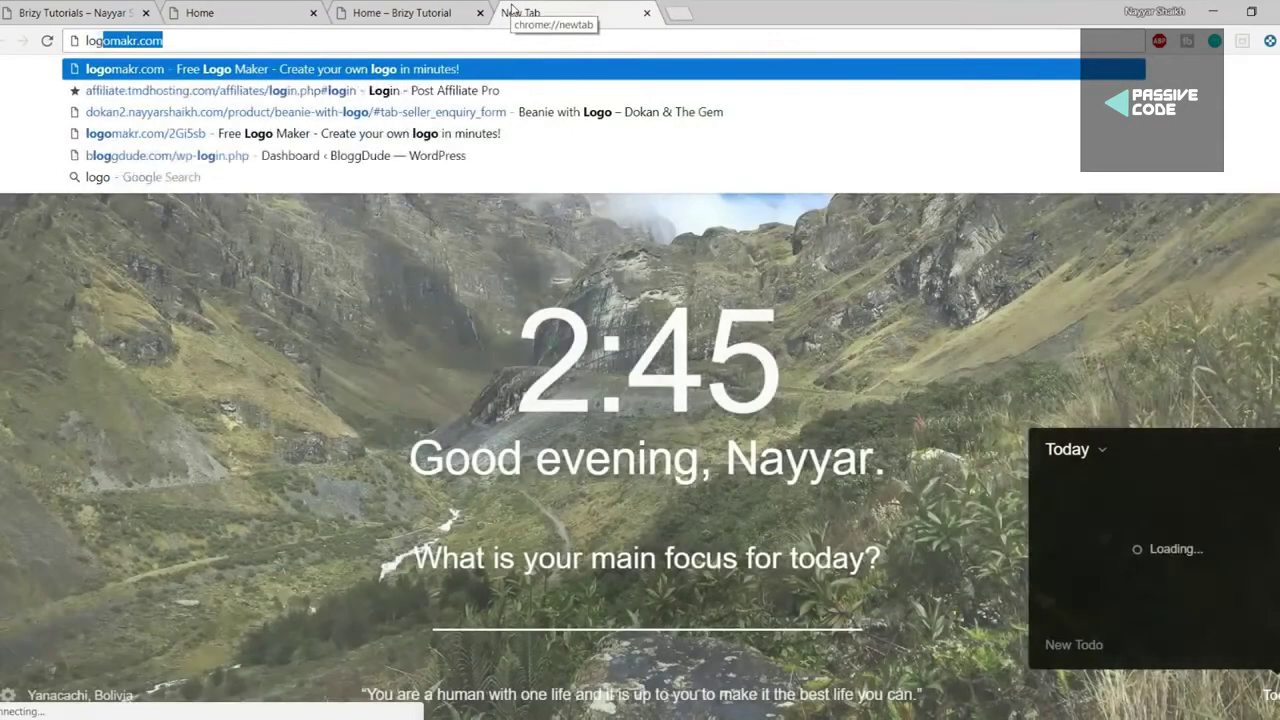
type("o")
key("Return")
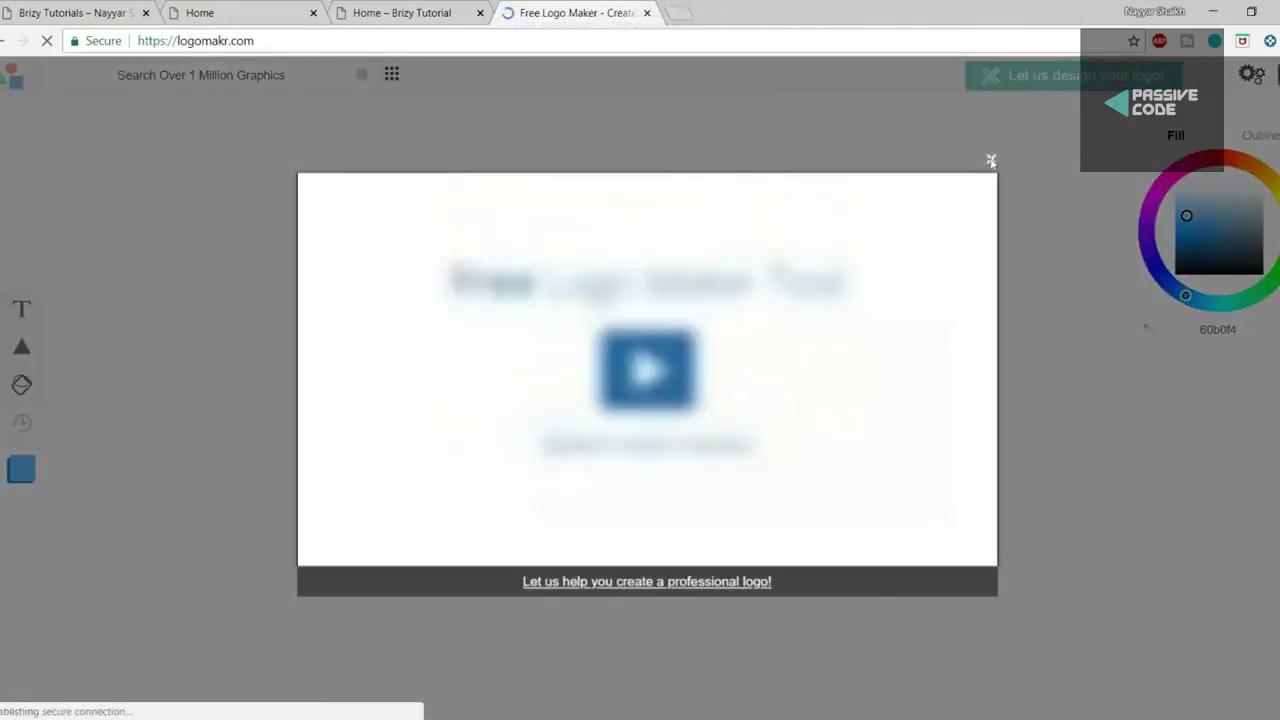
left_click(991, 161)
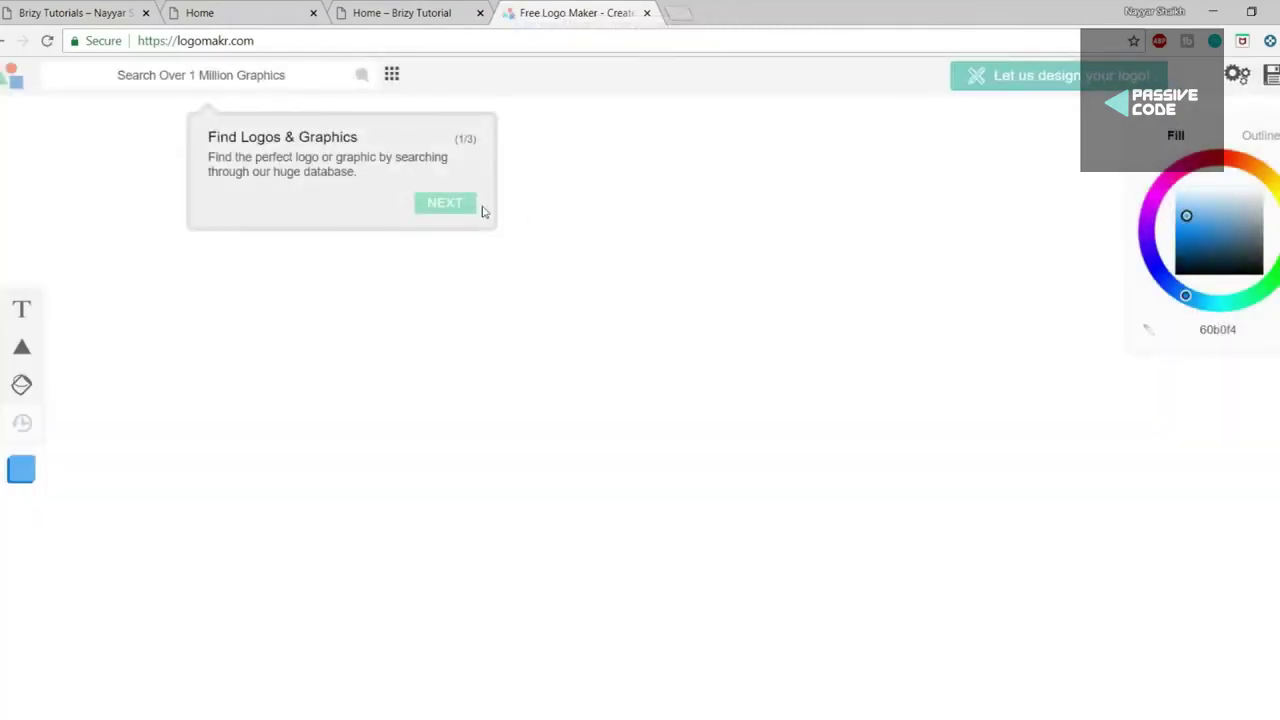
left_click(484, 208)
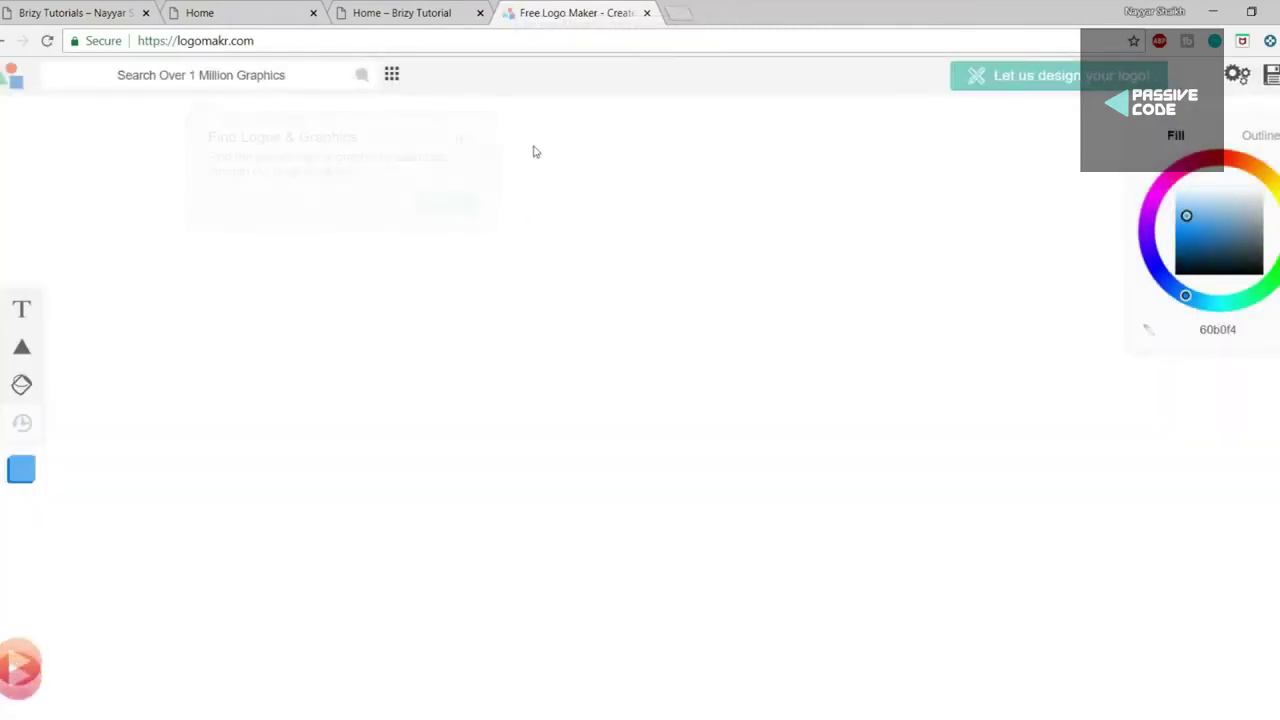
- Add a text element to the canvas reading 'Circle'
left_click(20, 311)
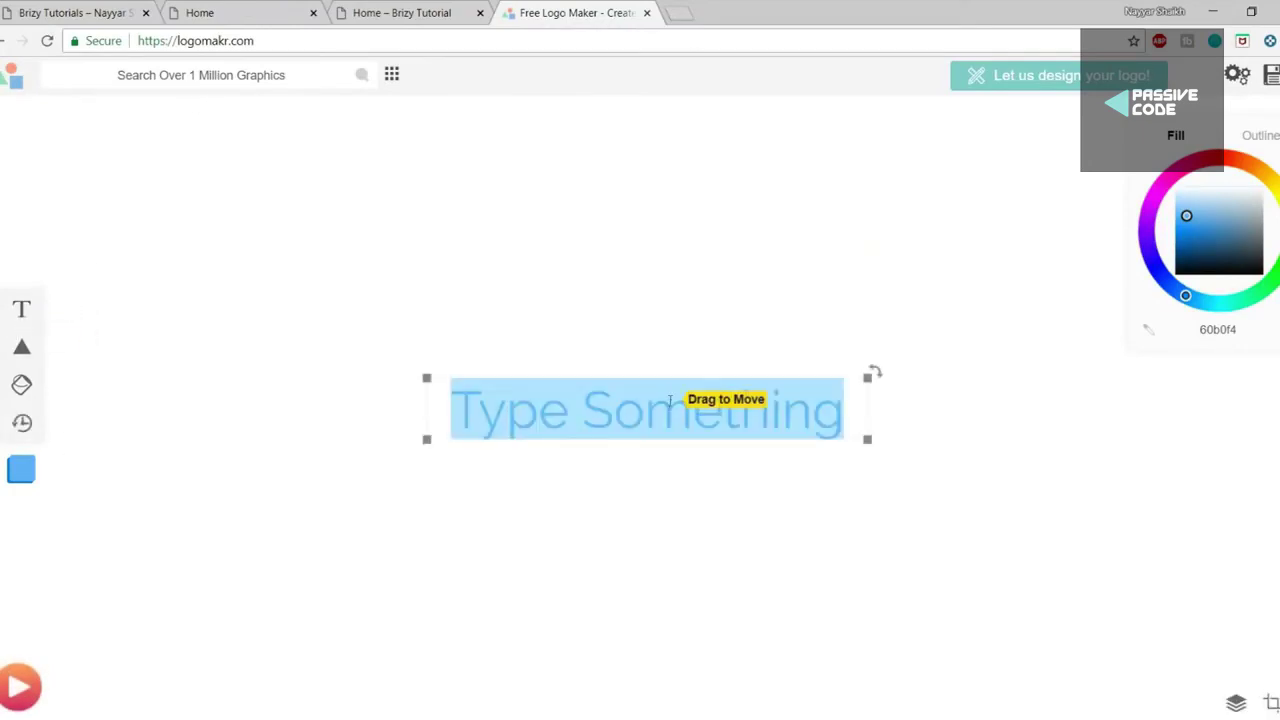
type("Logo")
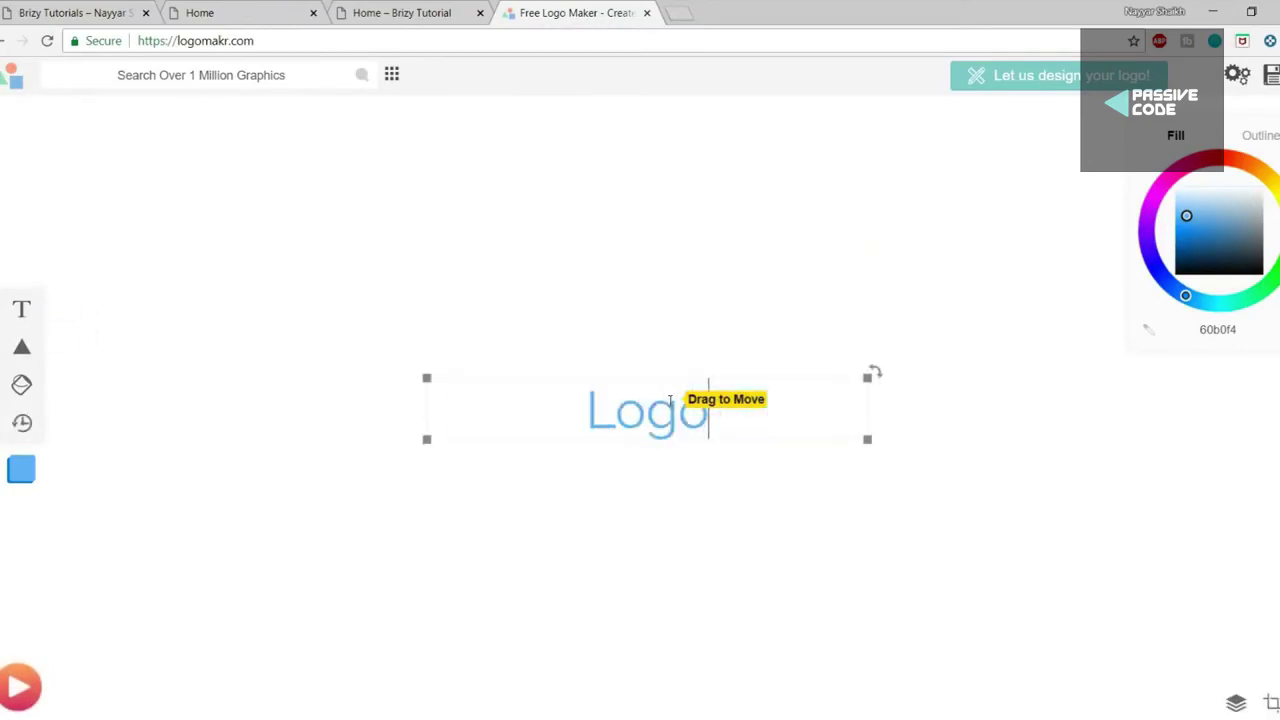
double_click(670, 401)
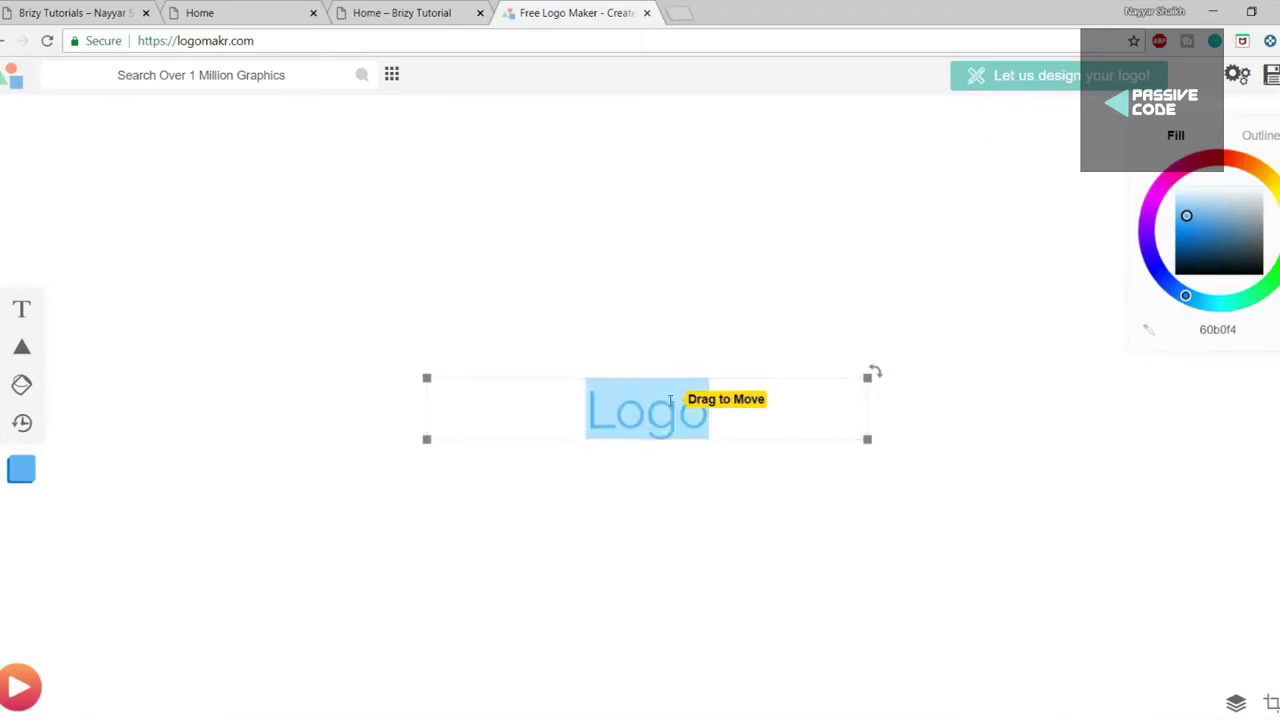
type("Circc")
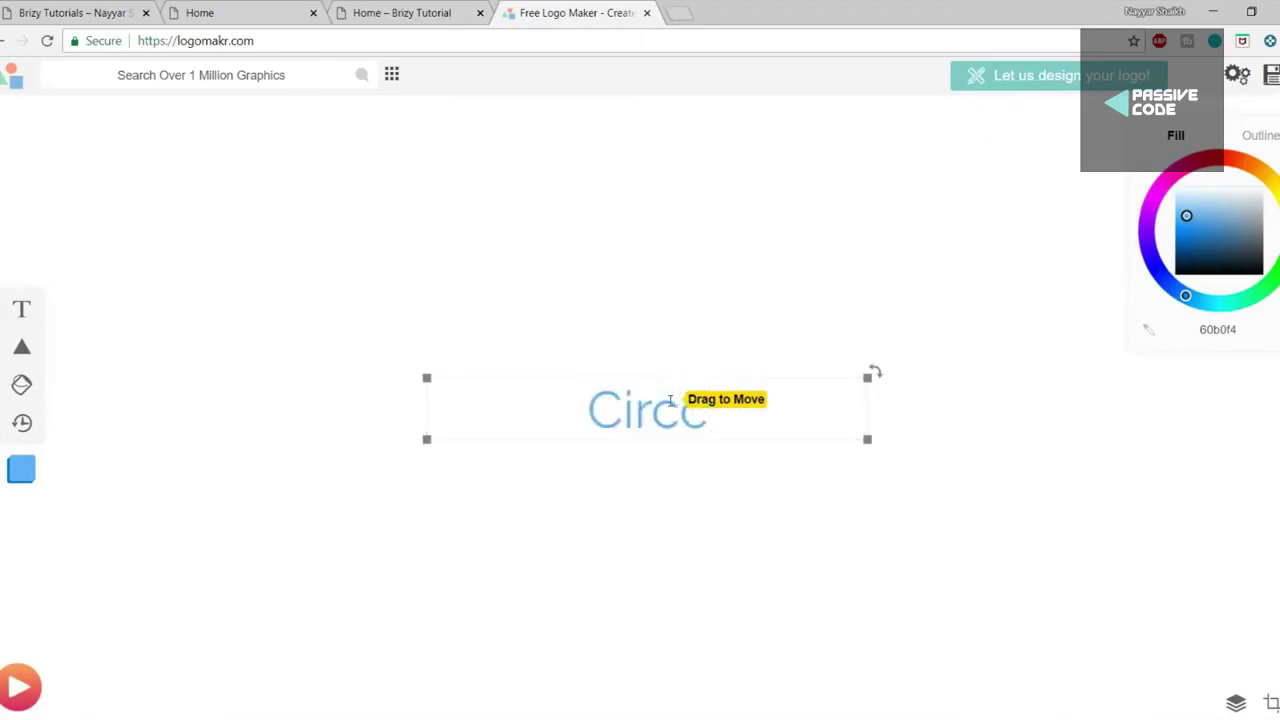
key("BackSpace")
type("le")
left_click(500, 189)
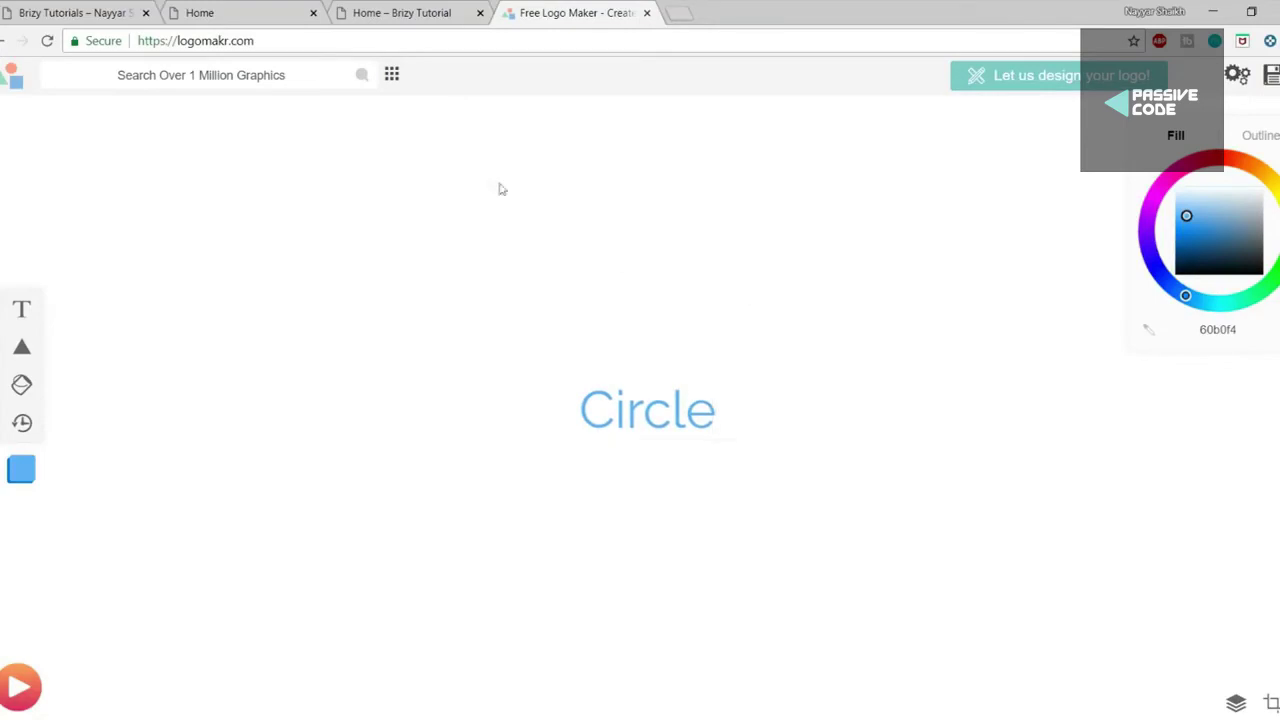
- Set the Circle text font to Grand Hotel from the Fancy & Cursive category
left_click(675, 418)
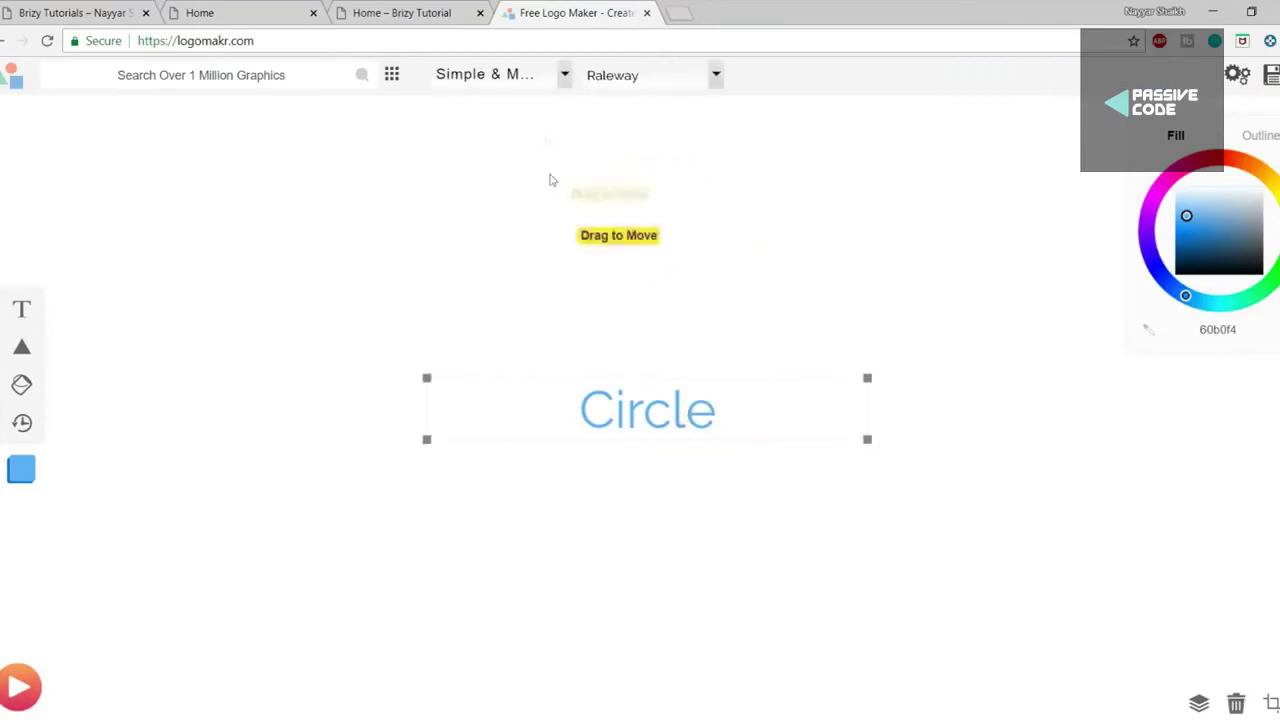
left_click(490, 75)
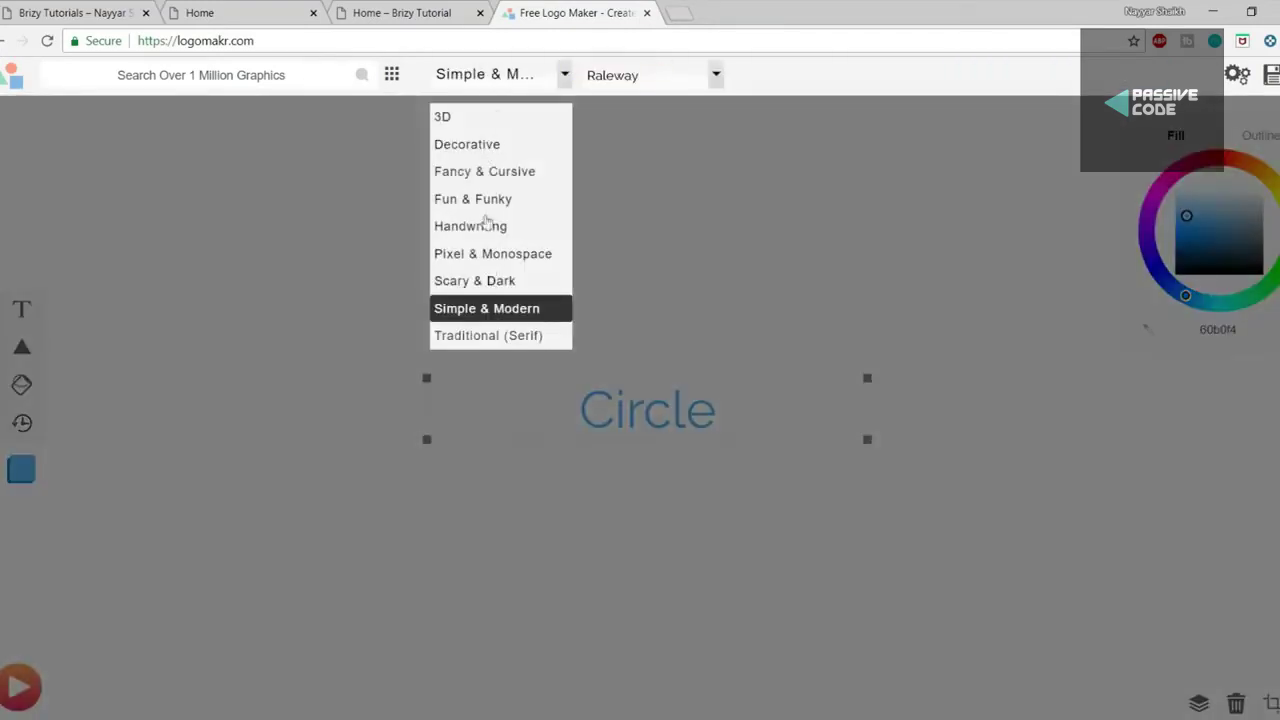
left_click(484, 172)
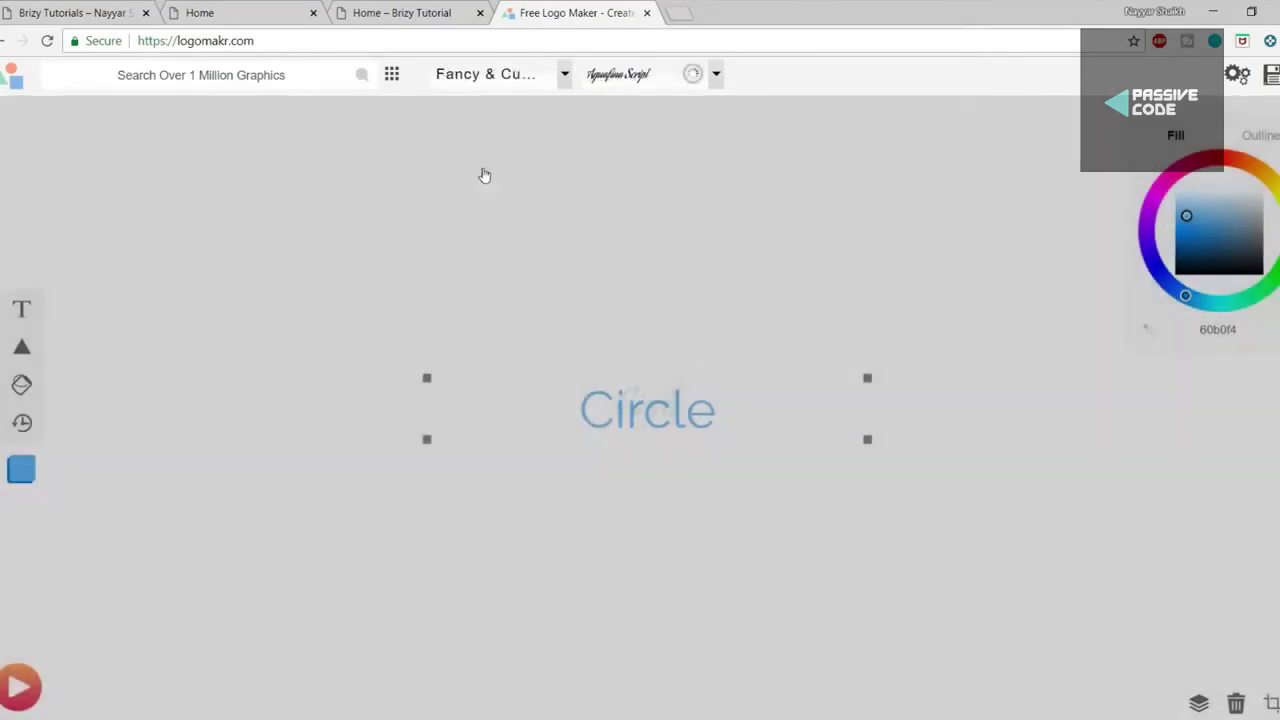
left_click(622, 78)
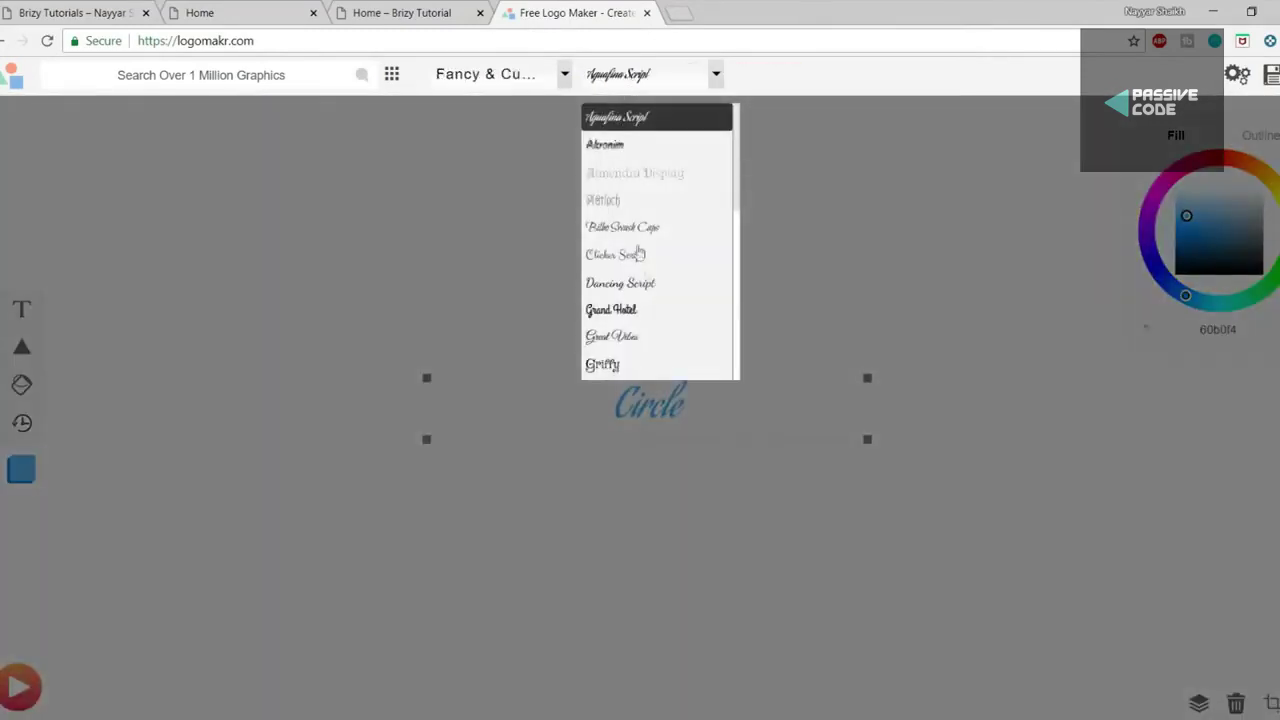
scroll(648, 290, "down", 1)
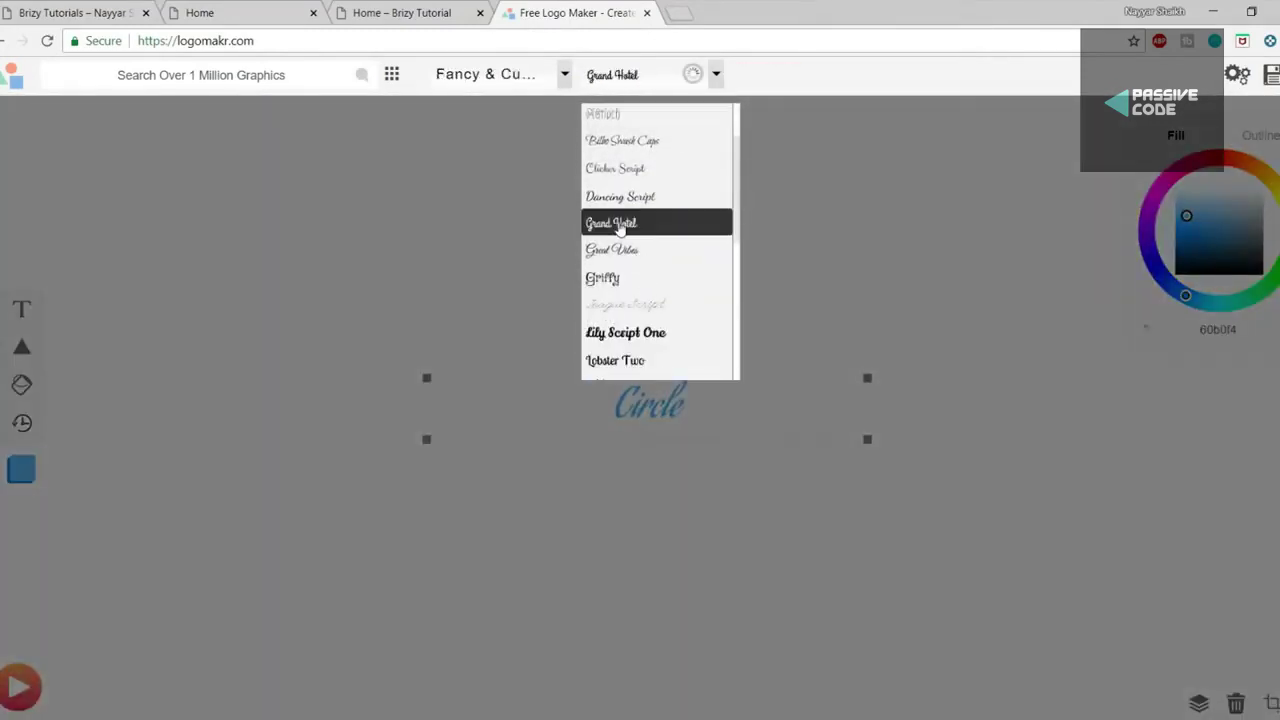
left_click(618, 224)
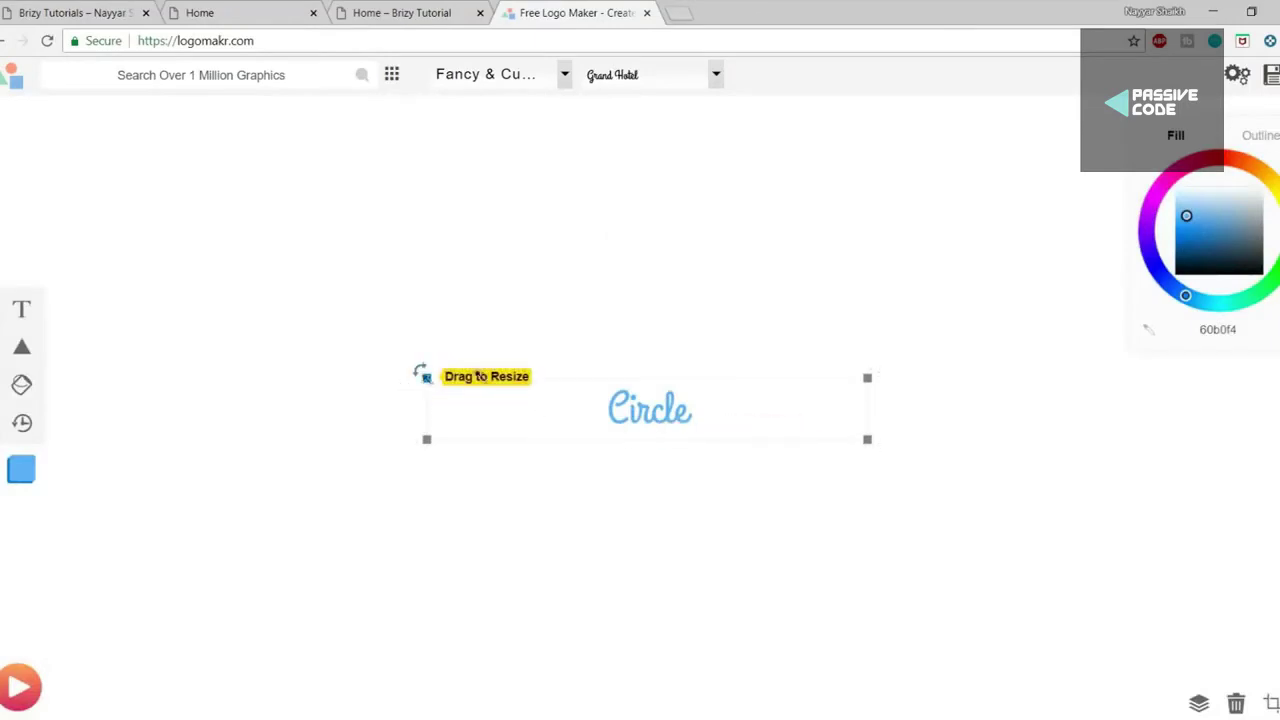
- Try navy 002d54 and white text colours for Circle, comparing against the Brizy site
left_click_drag(1185, 215, 1172, 260)
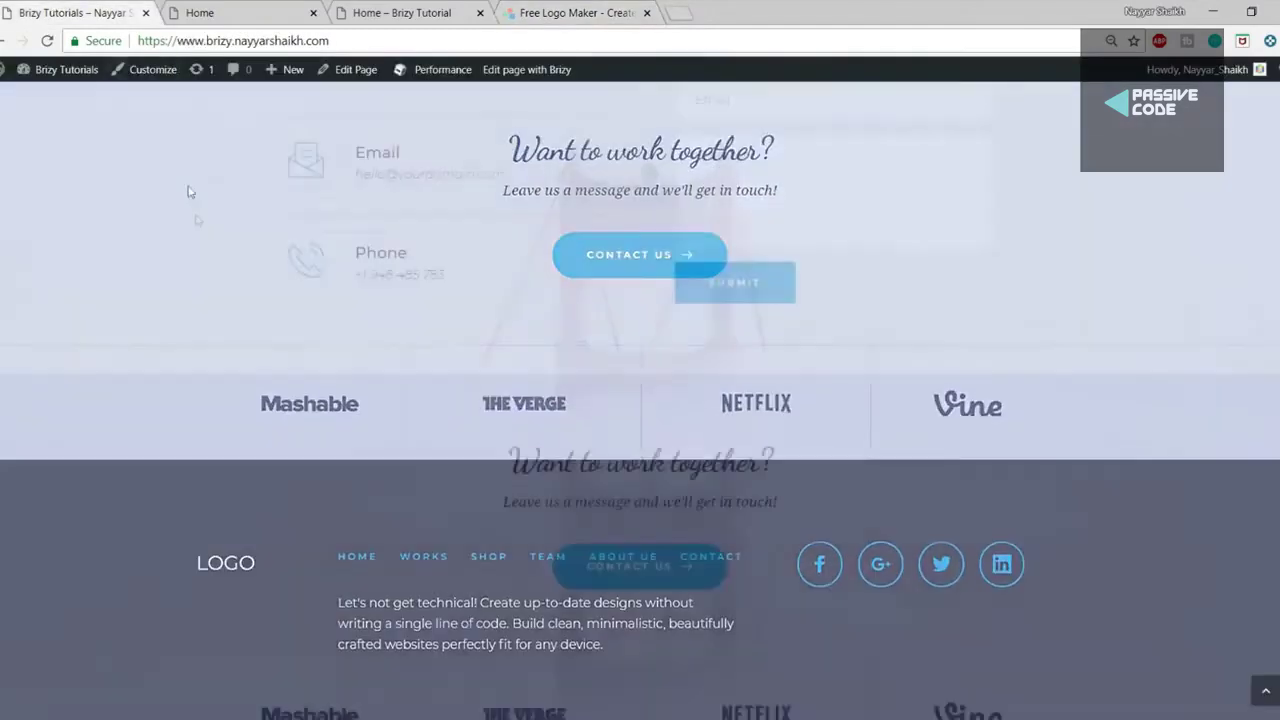
scroll(187, 192, "up", 20)
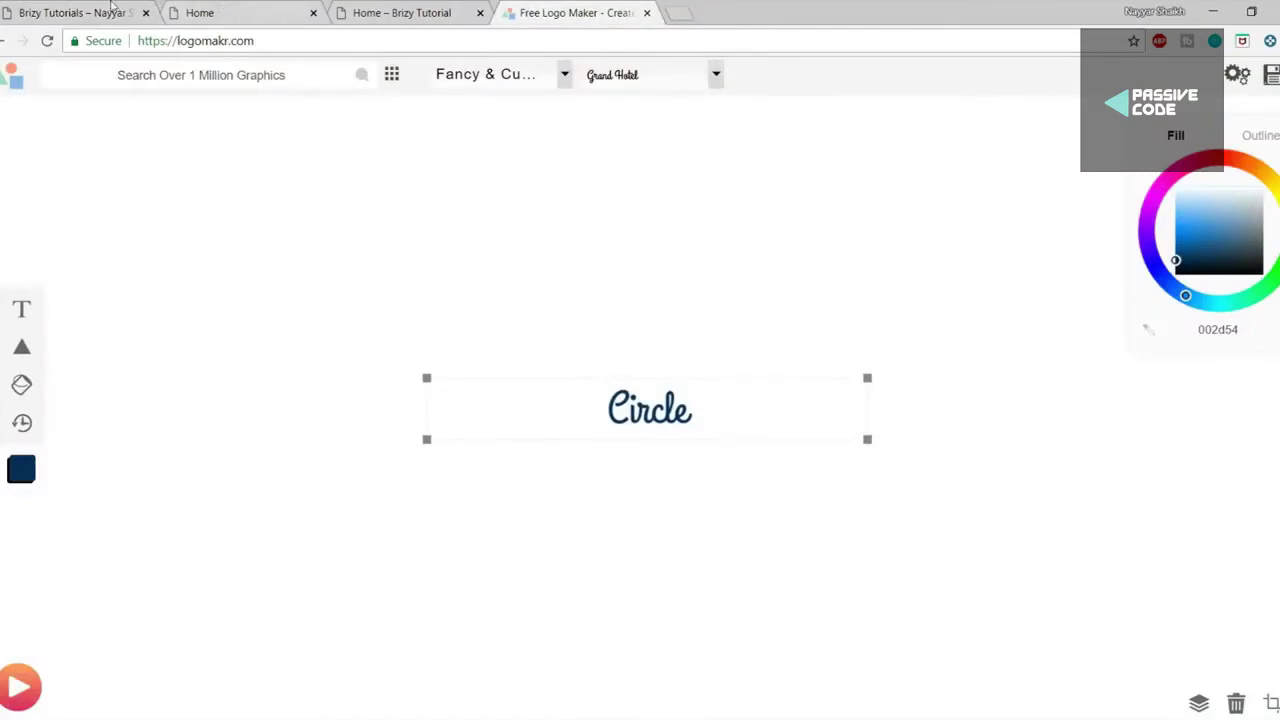
left_click(60, 12)
scroll(86, 500, "down", 4)
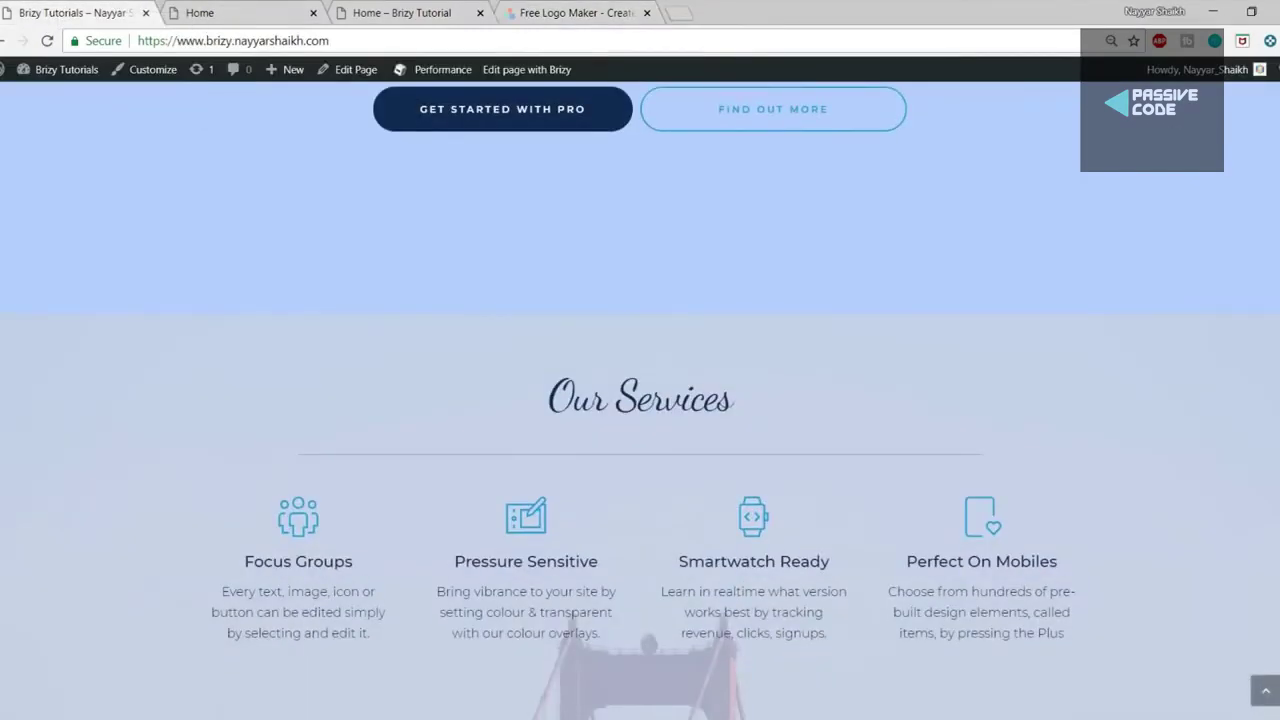
scroll(640, 400, "down", 10)
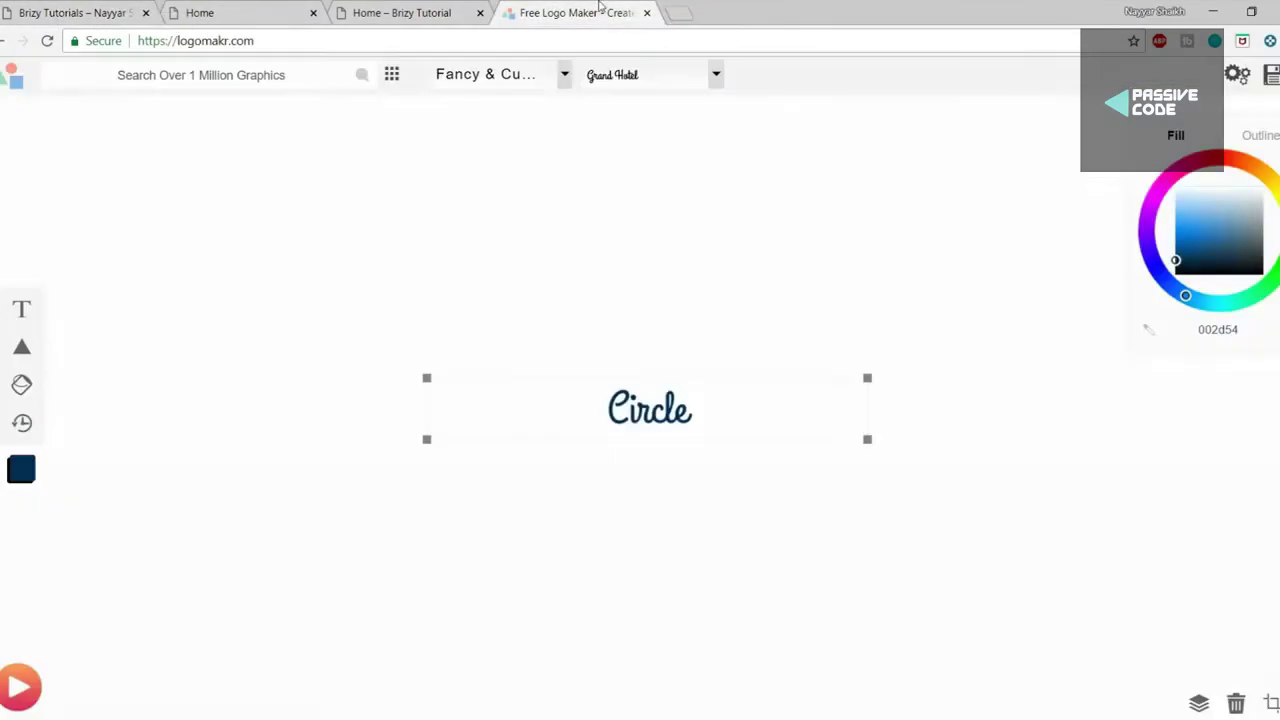
left_click_drag(1175, 258, 1263, 185)
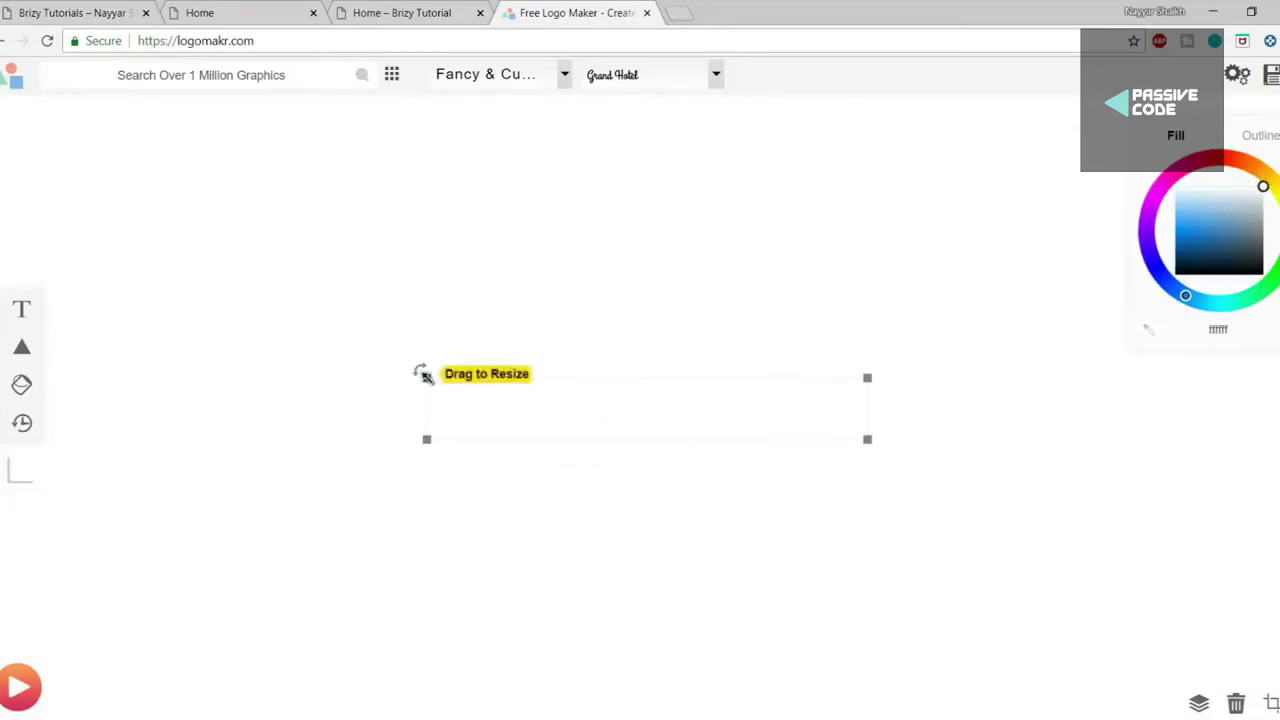
- Narrow and reposition the text box, set the fill to 010d17, and enlarge the text
left_click_drag(426, 376, 574, 361)
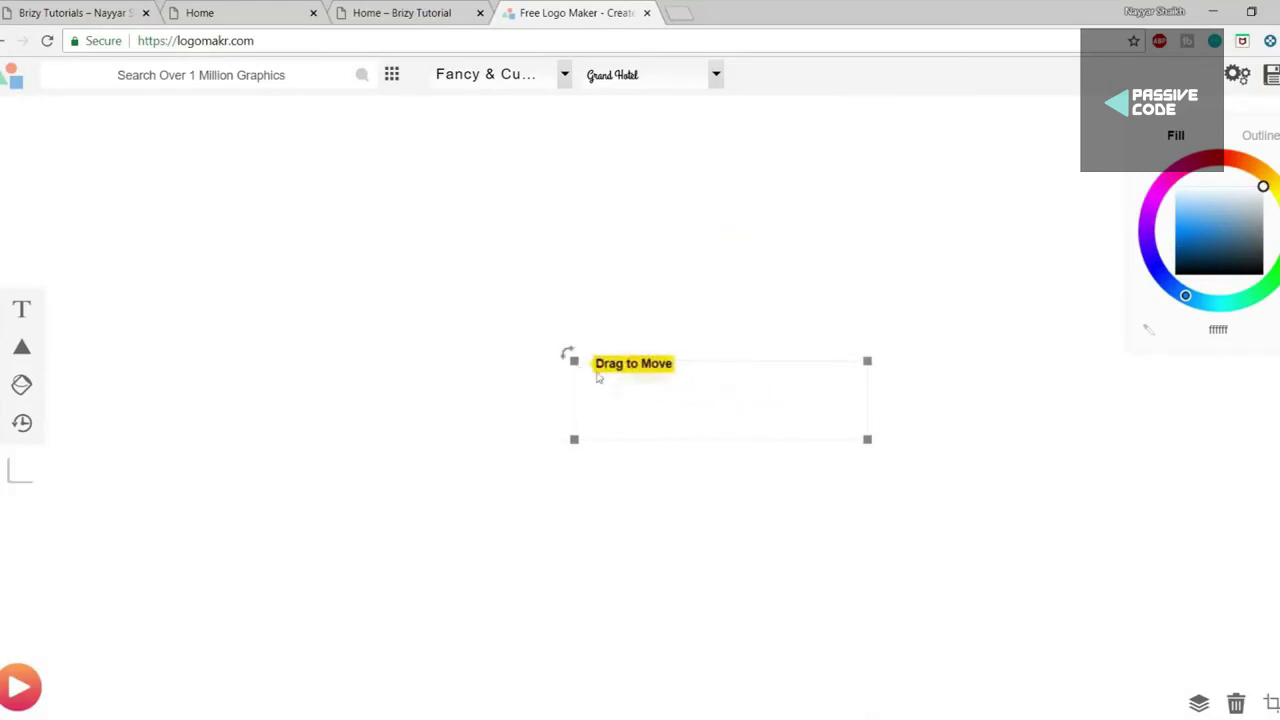
left_click_drag(597, 374, 489, 346)
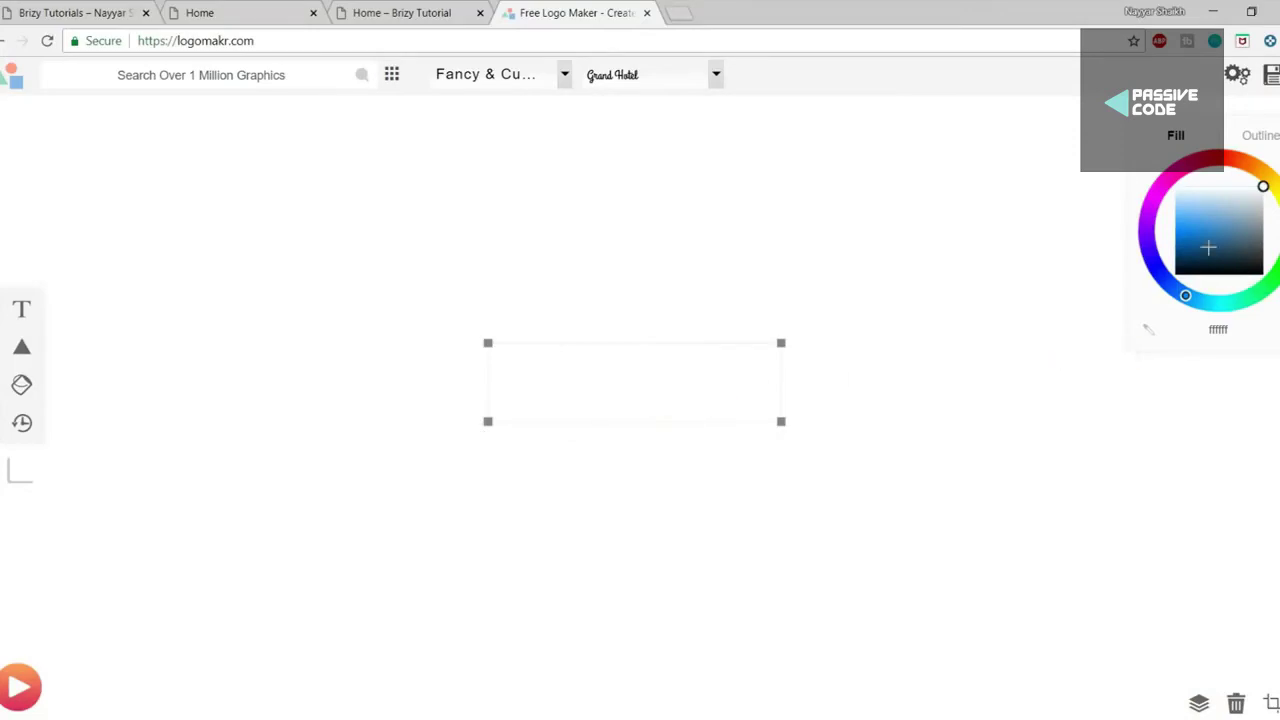
left_click_drag(1203, 249, 1181, 271)
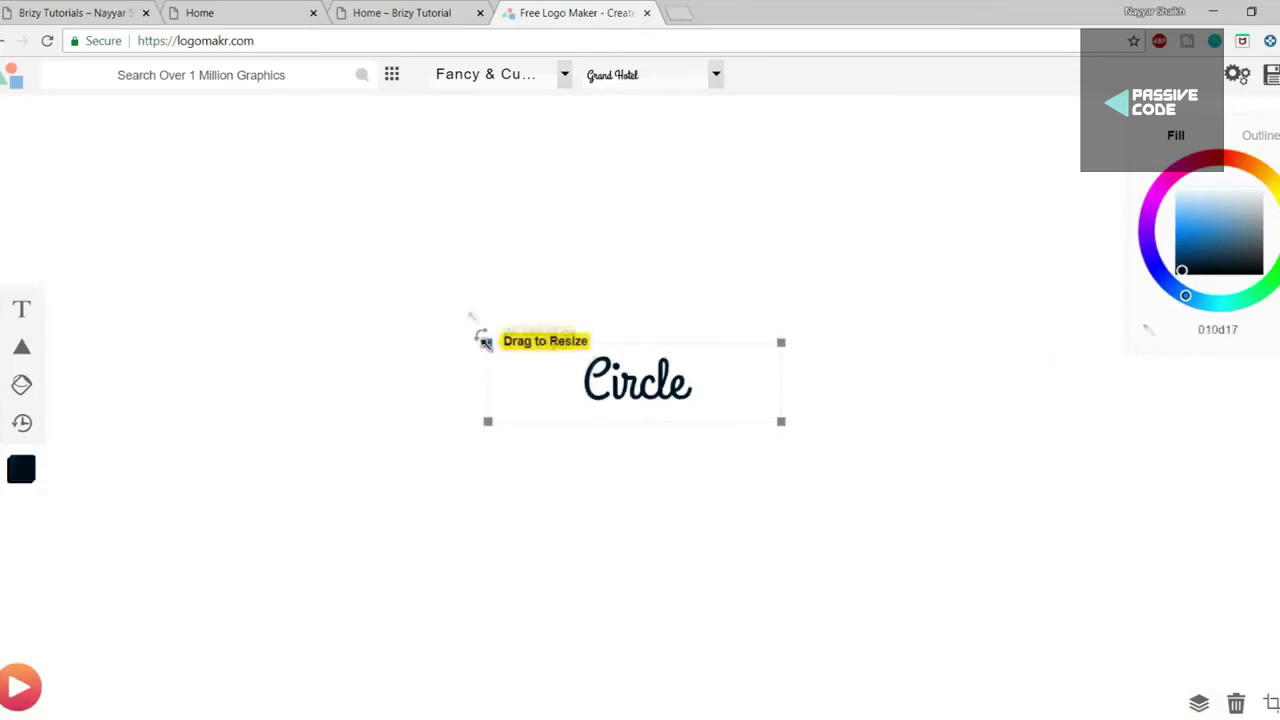
left_click_drag(484, 340, 463, 292)
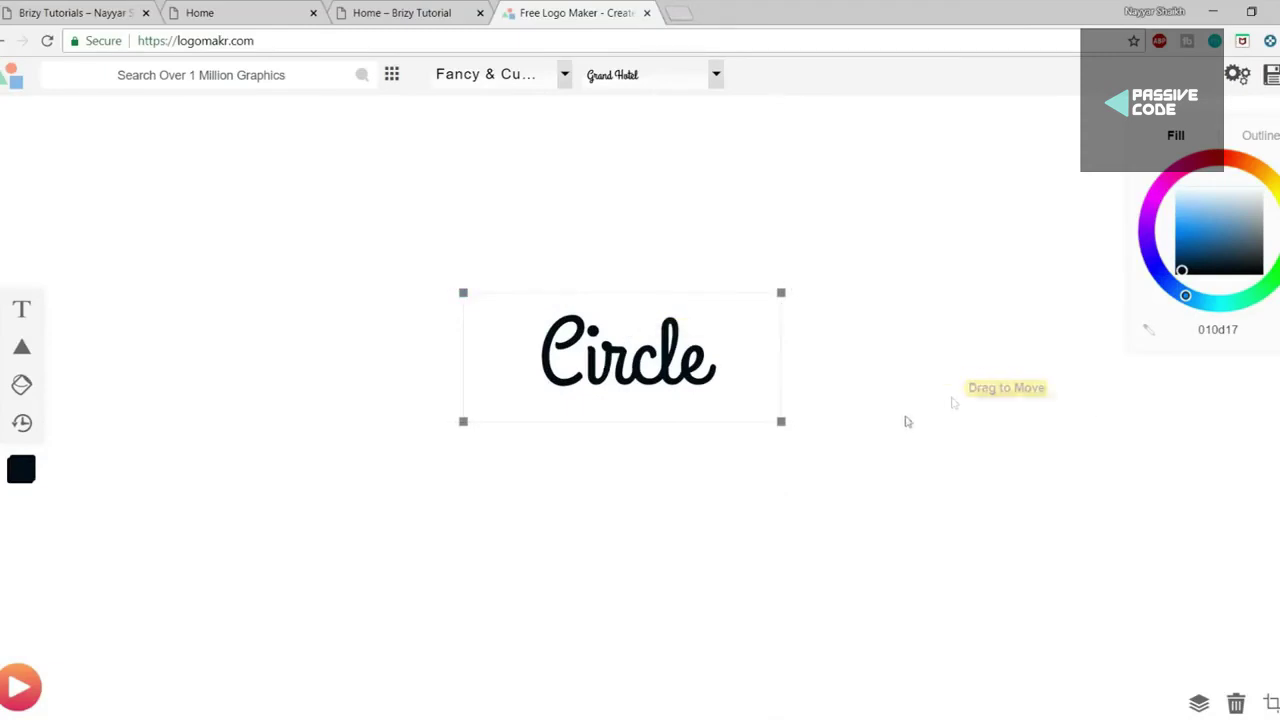
- Crop the canvas tightly around the Circle text, trimming the corner, bottom, top and right edges
left_click(1271, 703)
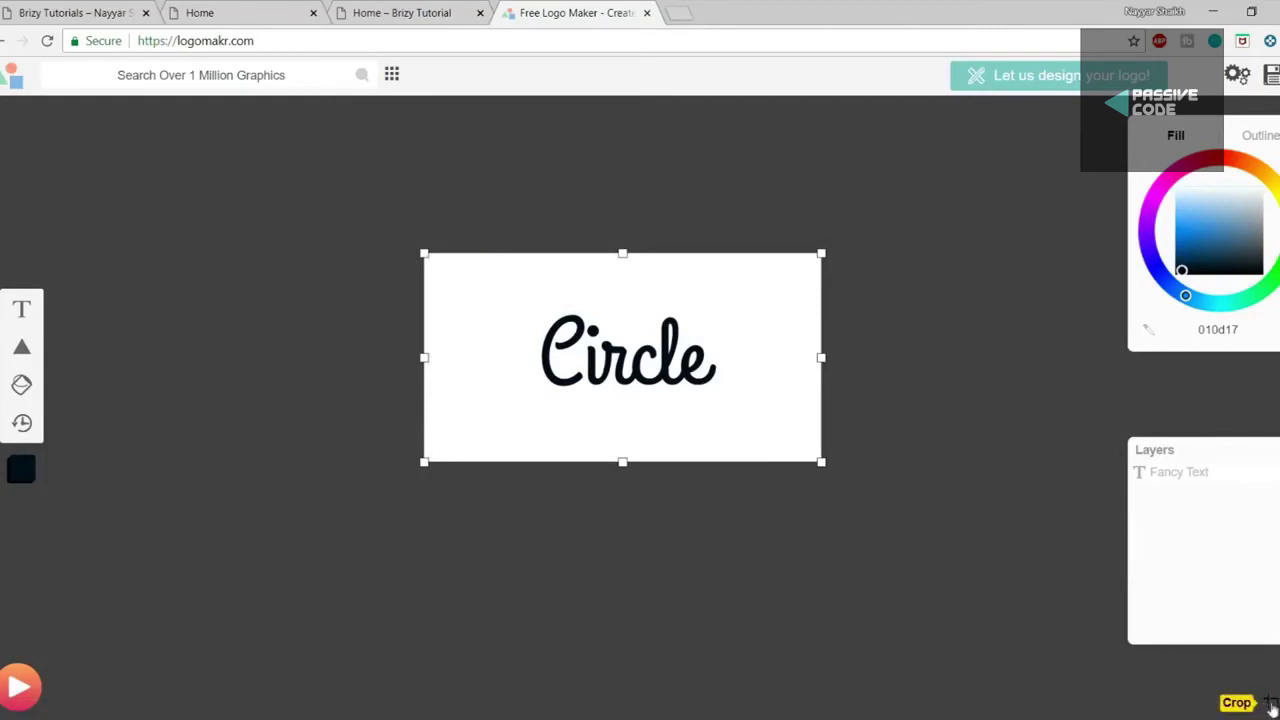
left_click_drag(424, 253, 530, 296)
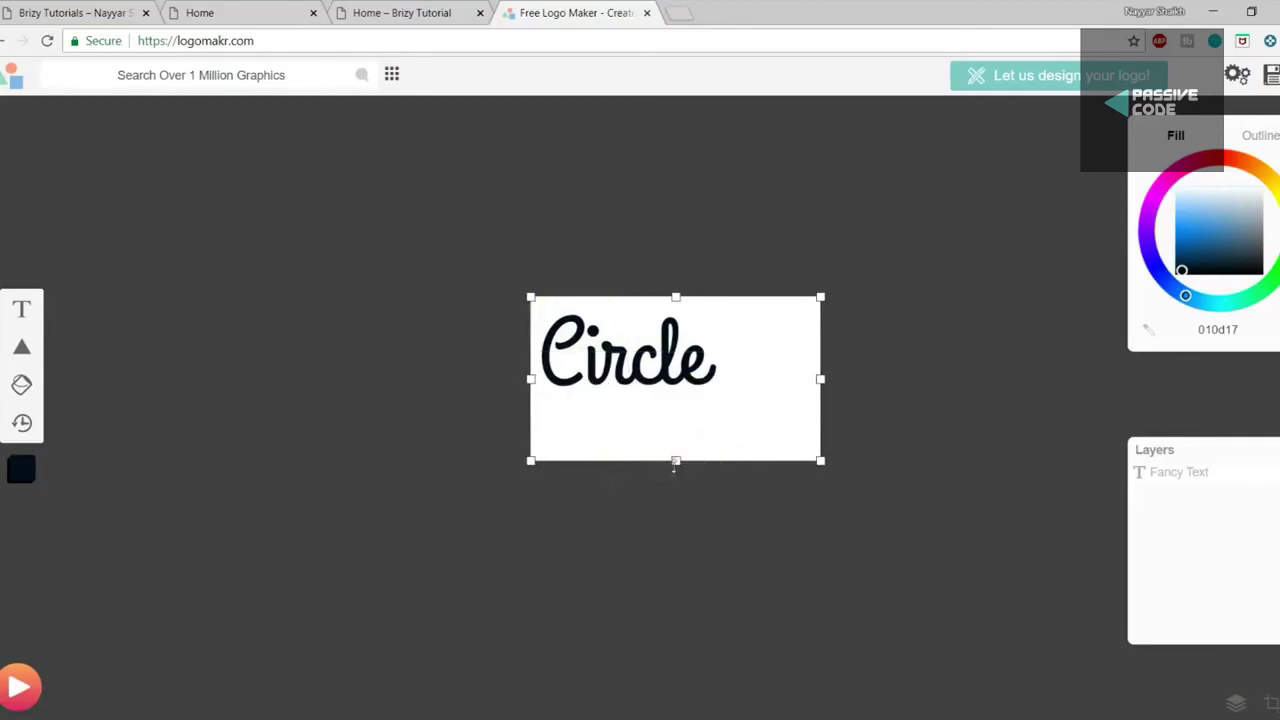
left_click_drag(677, 460, 676, 405)
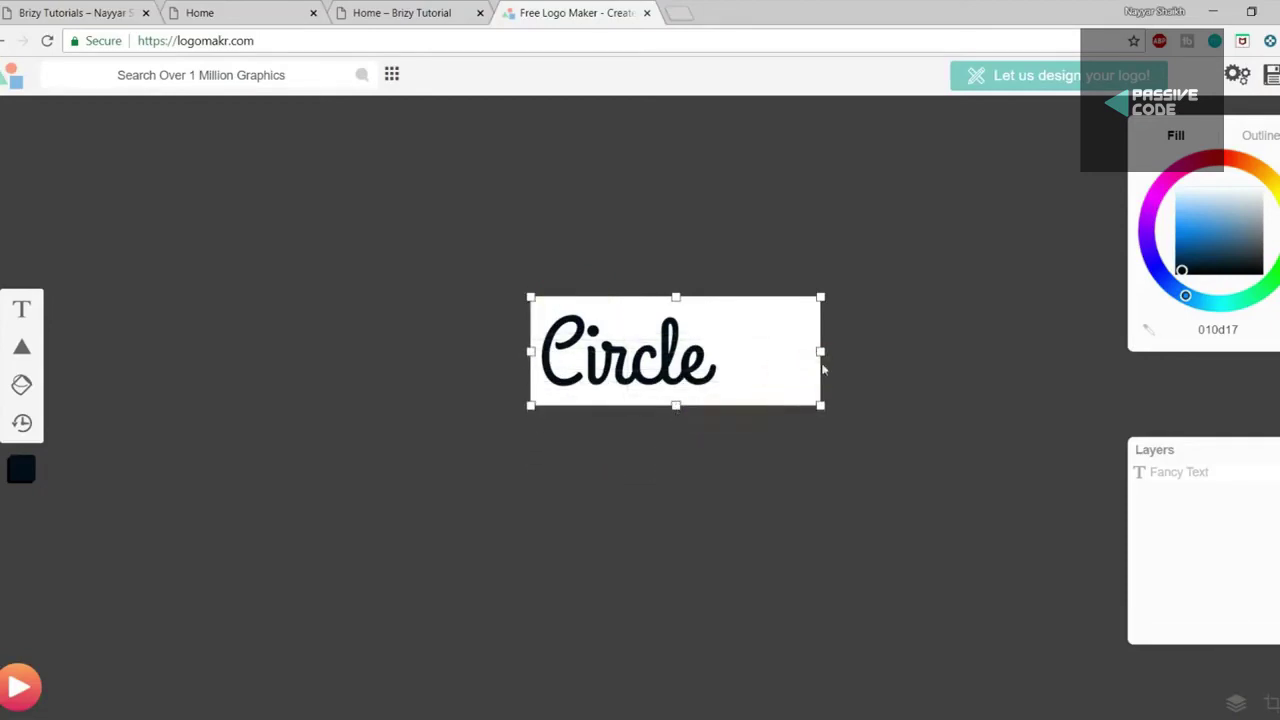
left_click_drag(817, 352, 796, 352)
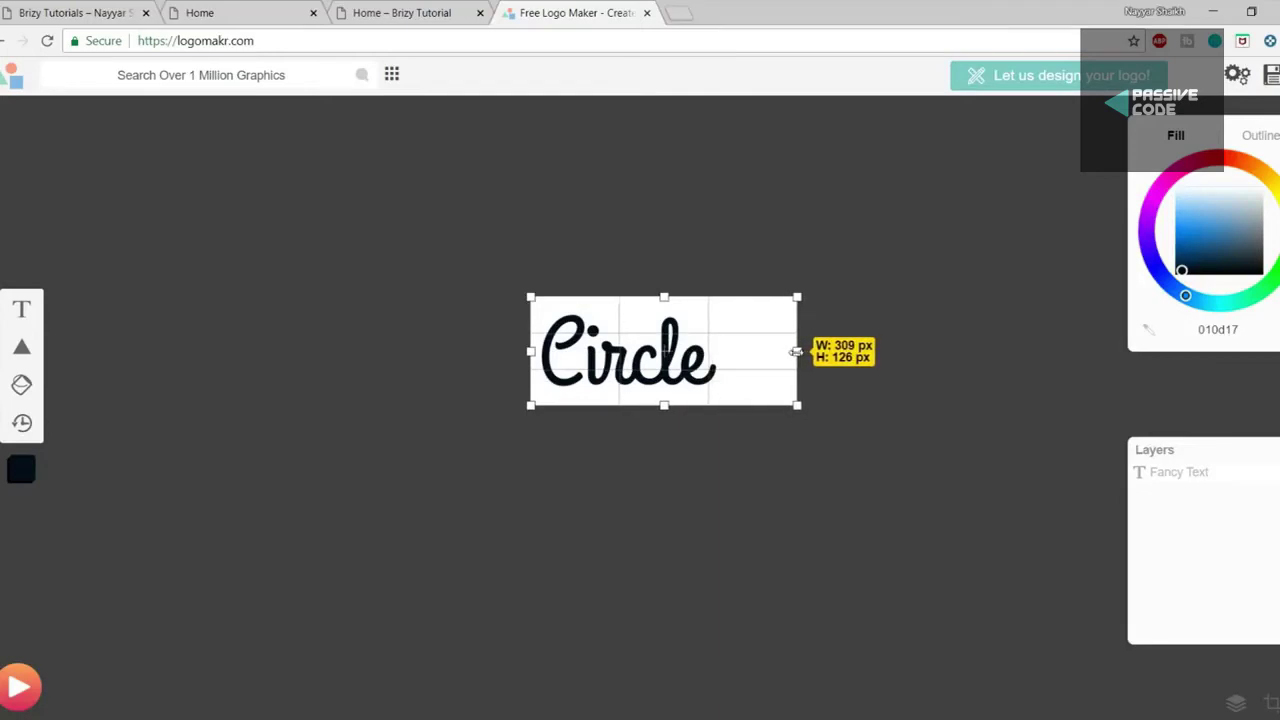
left_click_drag(792, 351, 792, 351)
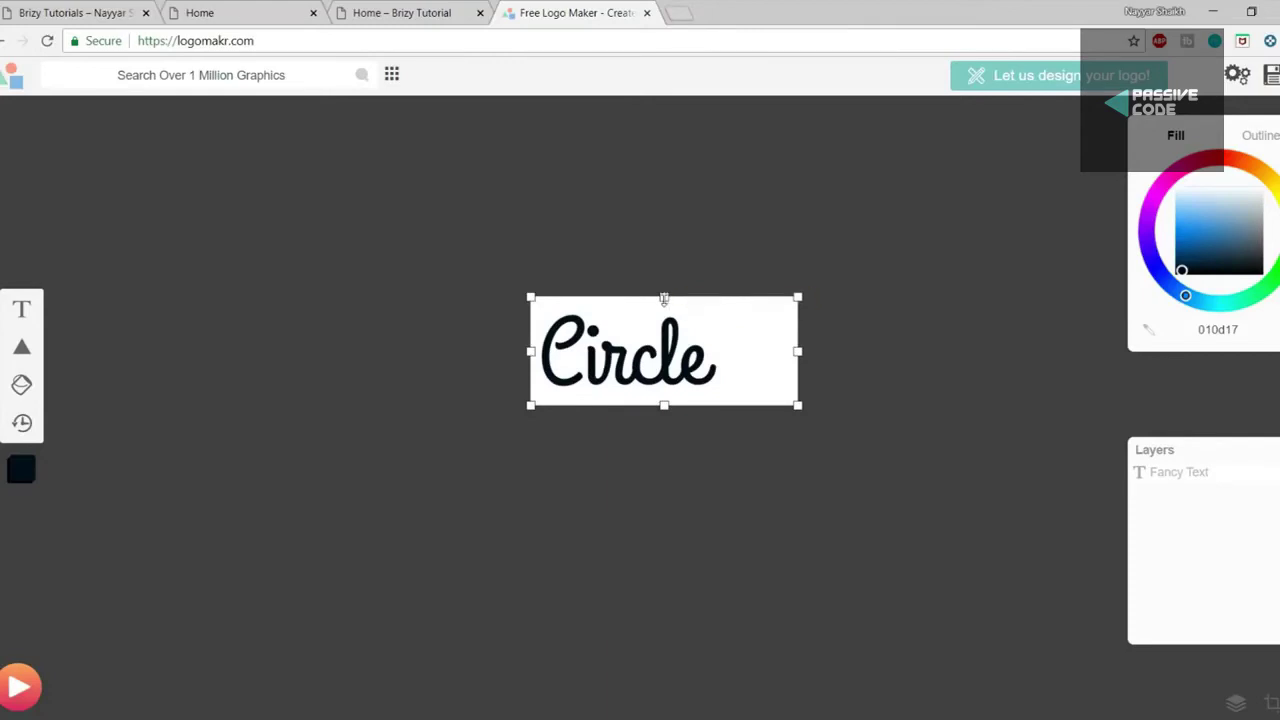
left_click_drag(664, 297, 664, 311)
left_click_drag(685, 392, 685, 385)
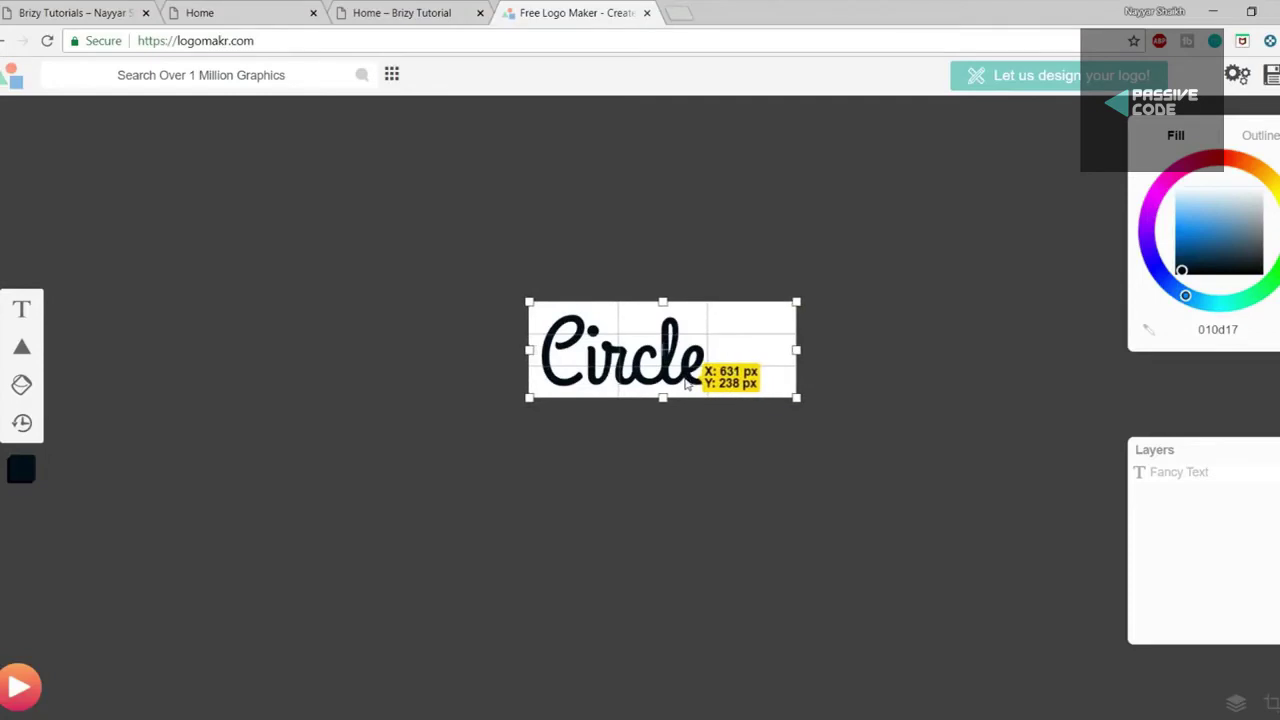
left_click_drag(795, 349, 789, 350)
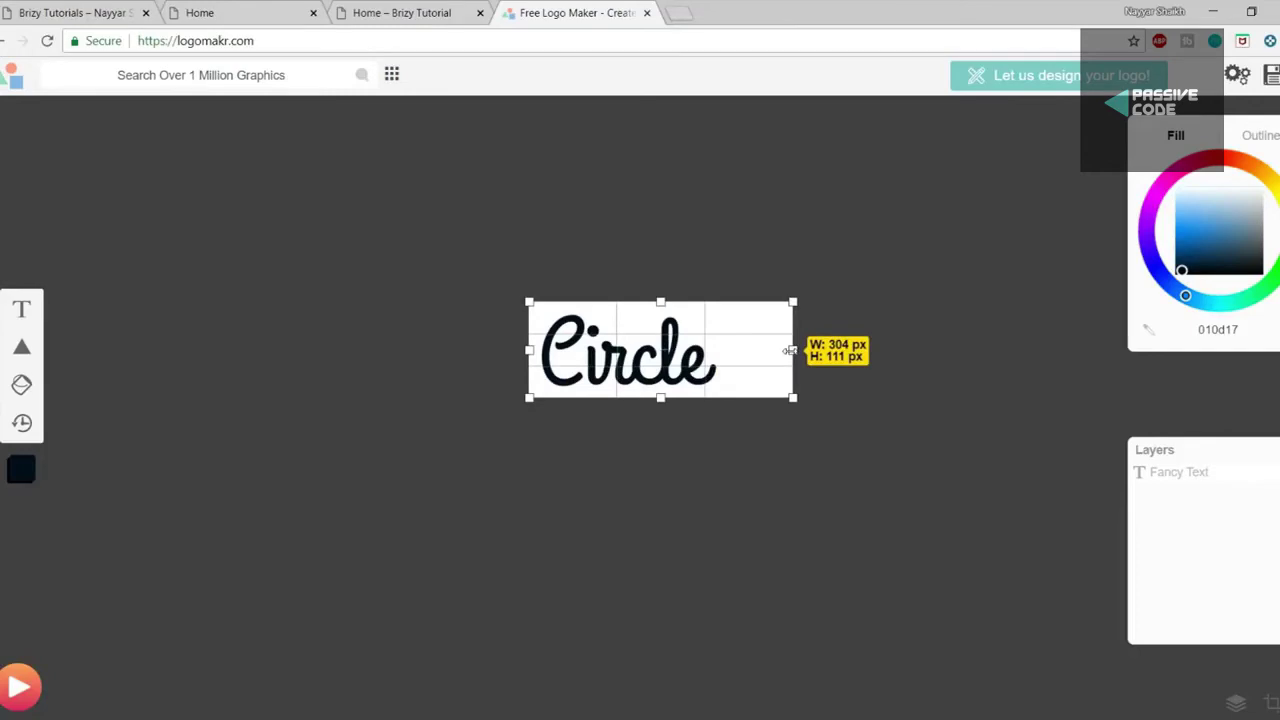
left_click_drag(789, 350, 790, 350)
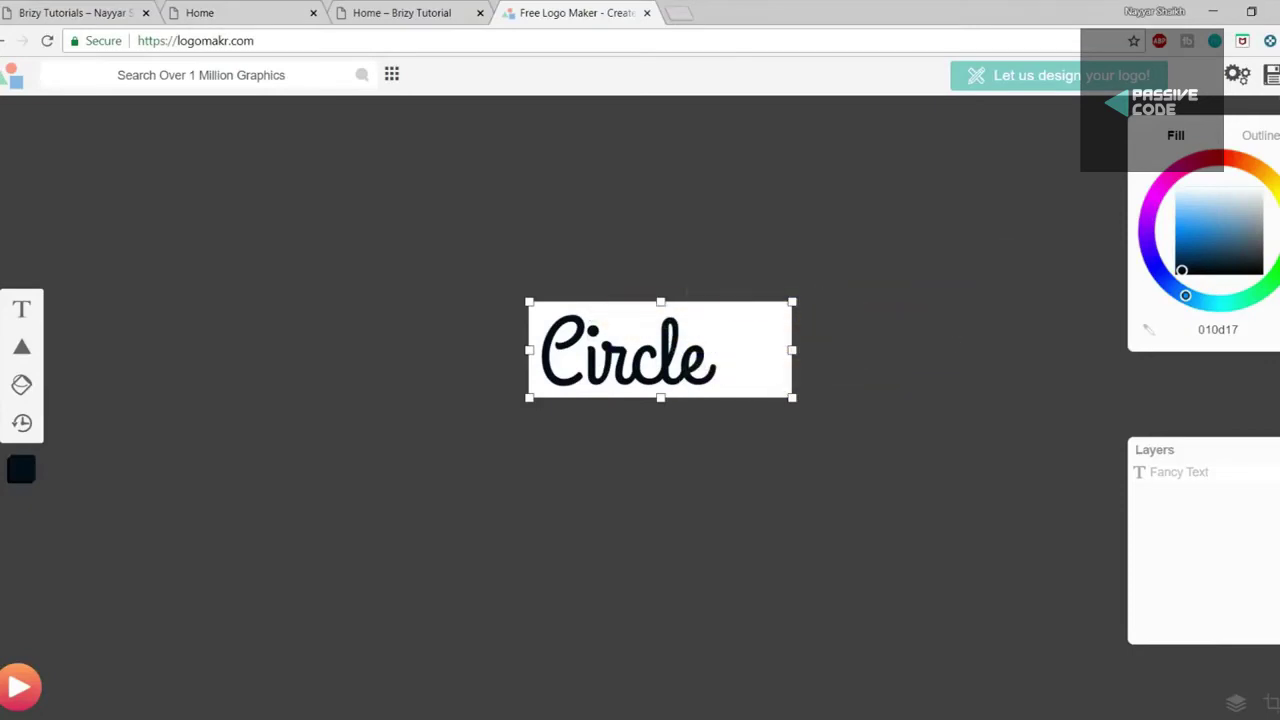
- Download the black Circle logo as the free version with credit
left_click(1272, 78)
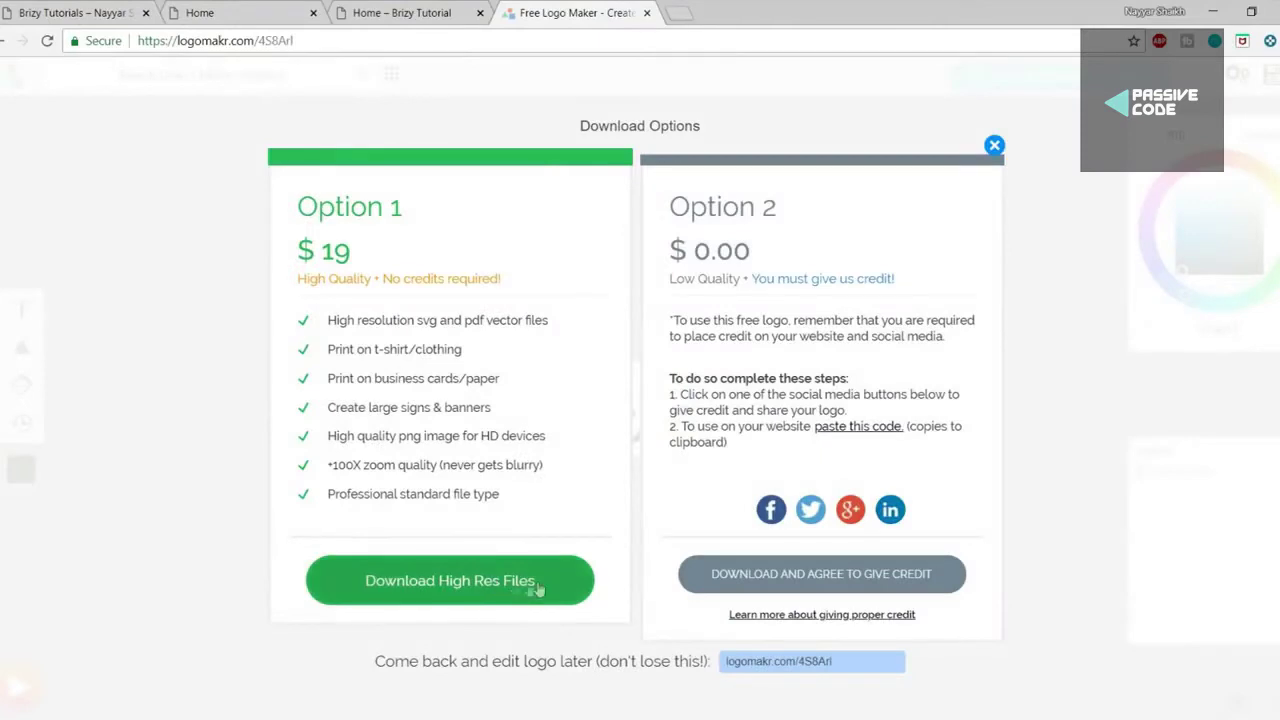
left_click(537, 590)
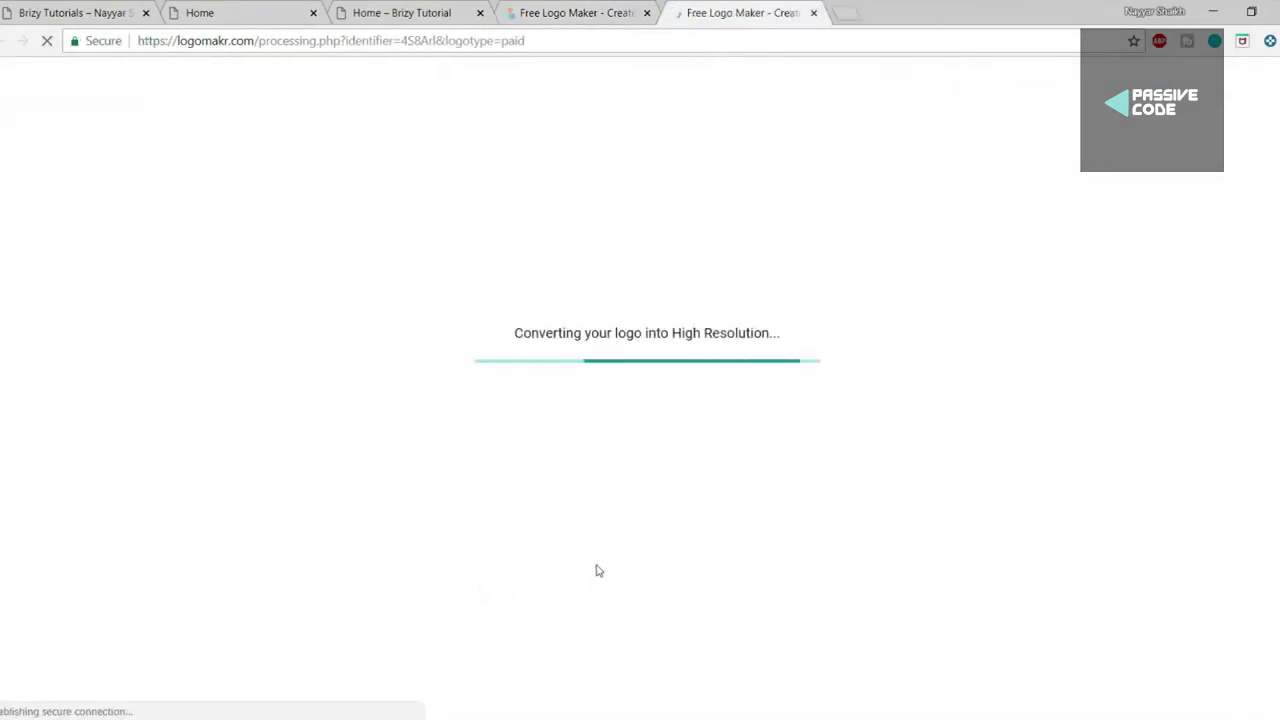
left_click(813, 13)
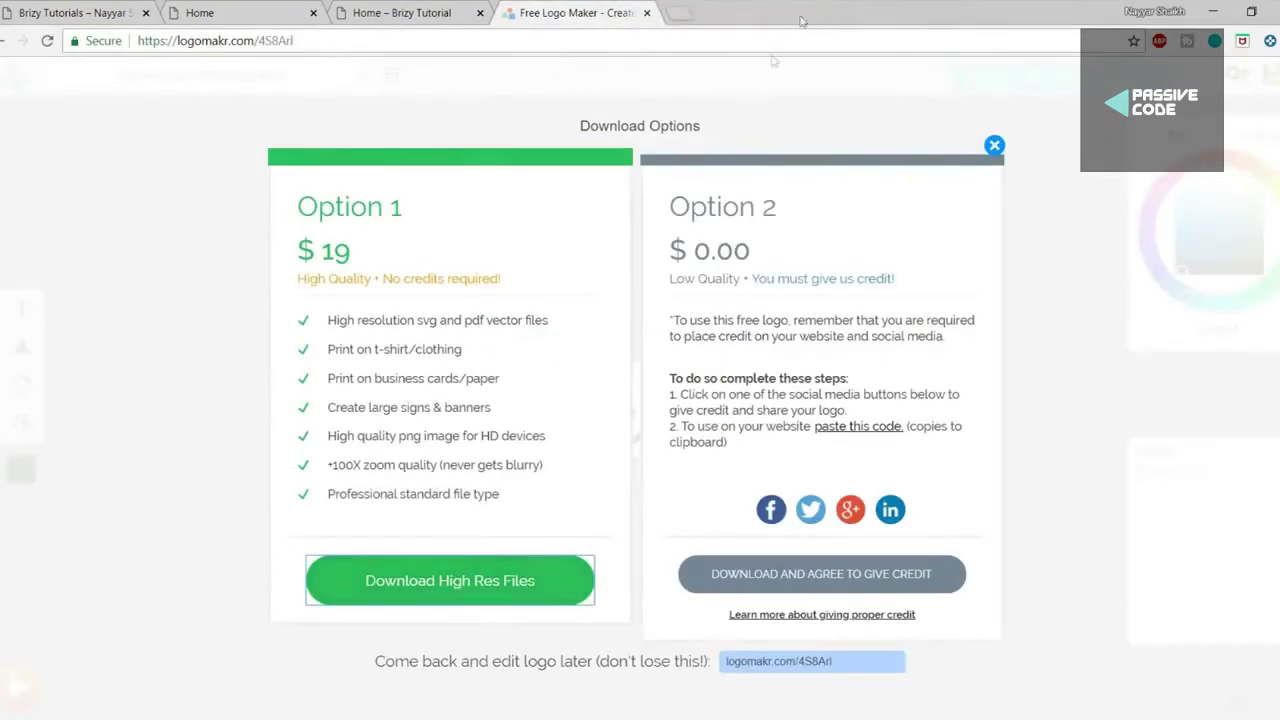
left_click(812, 578)
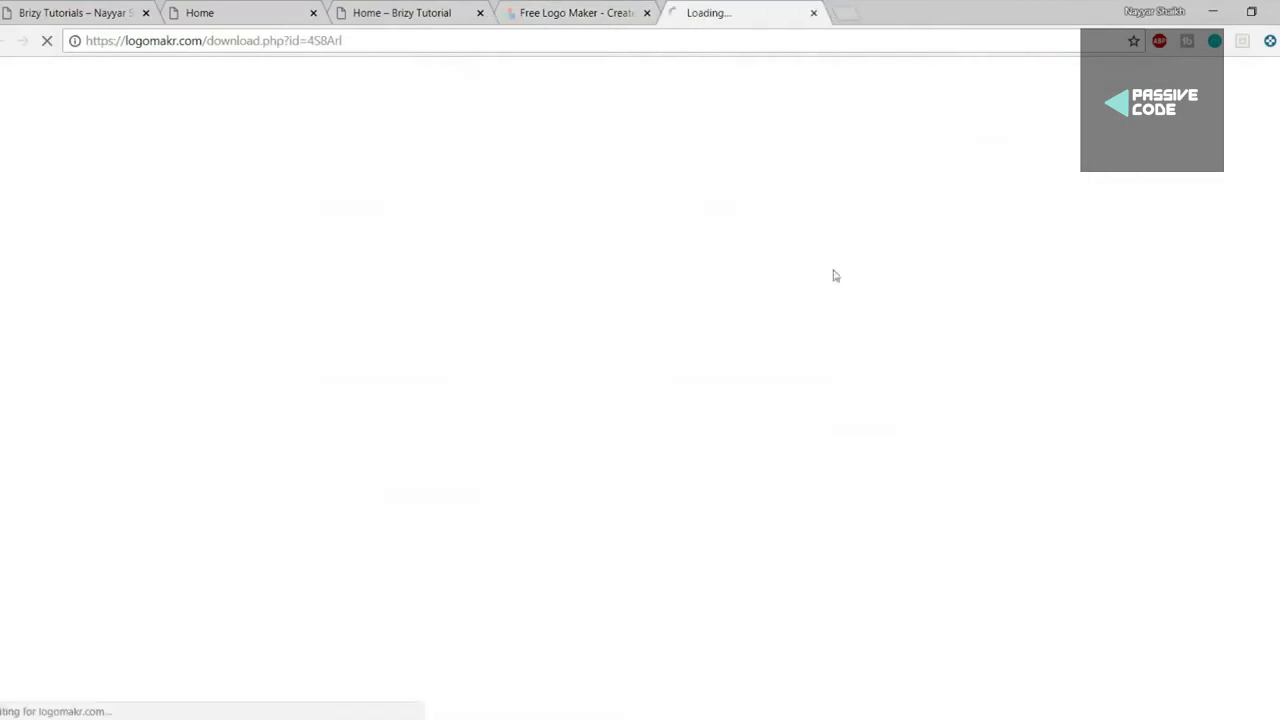
left_click(813, 13)
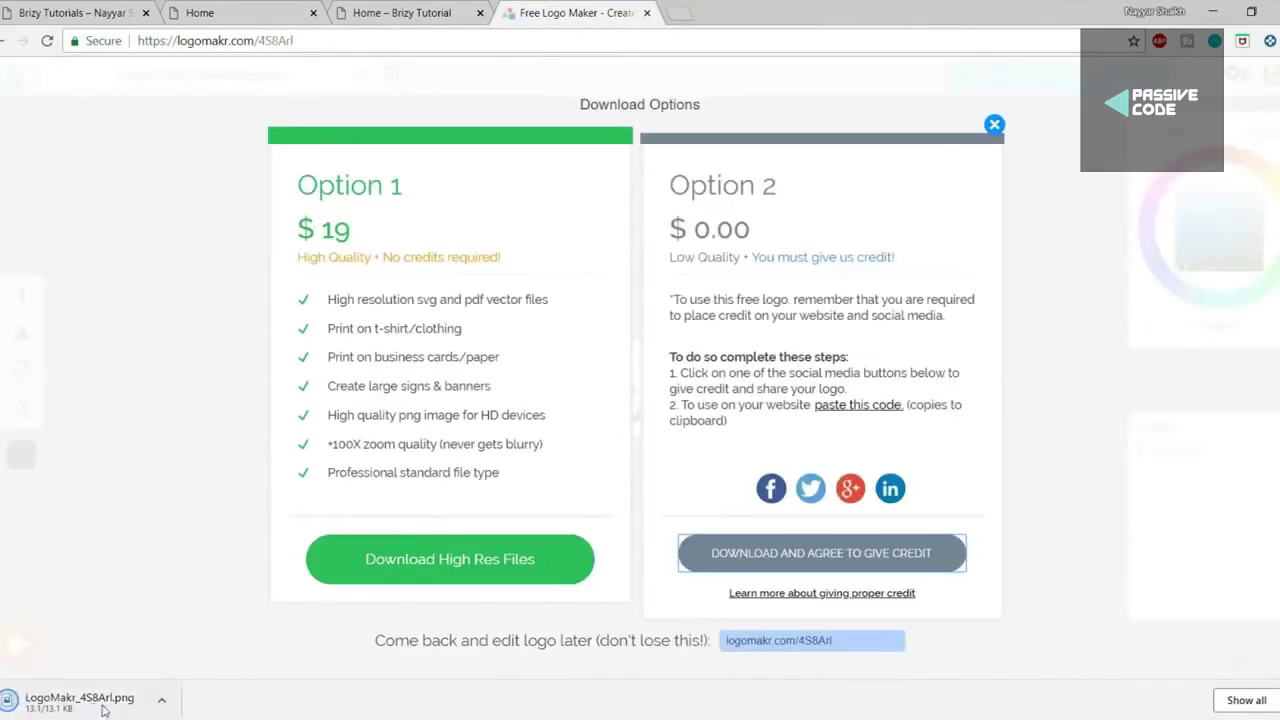
left_click(995, 125)
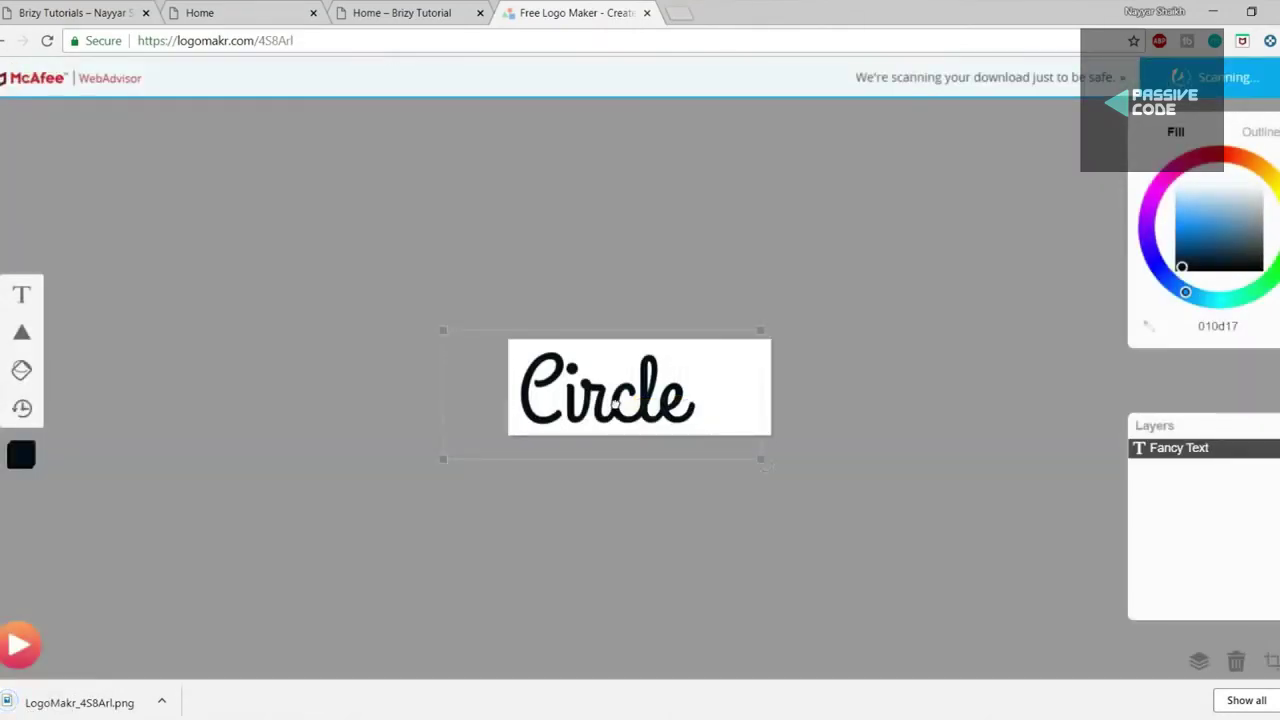
- Turn the lettering white (ffffff), download that version too, and return to Brizy
double_click(616, 402)
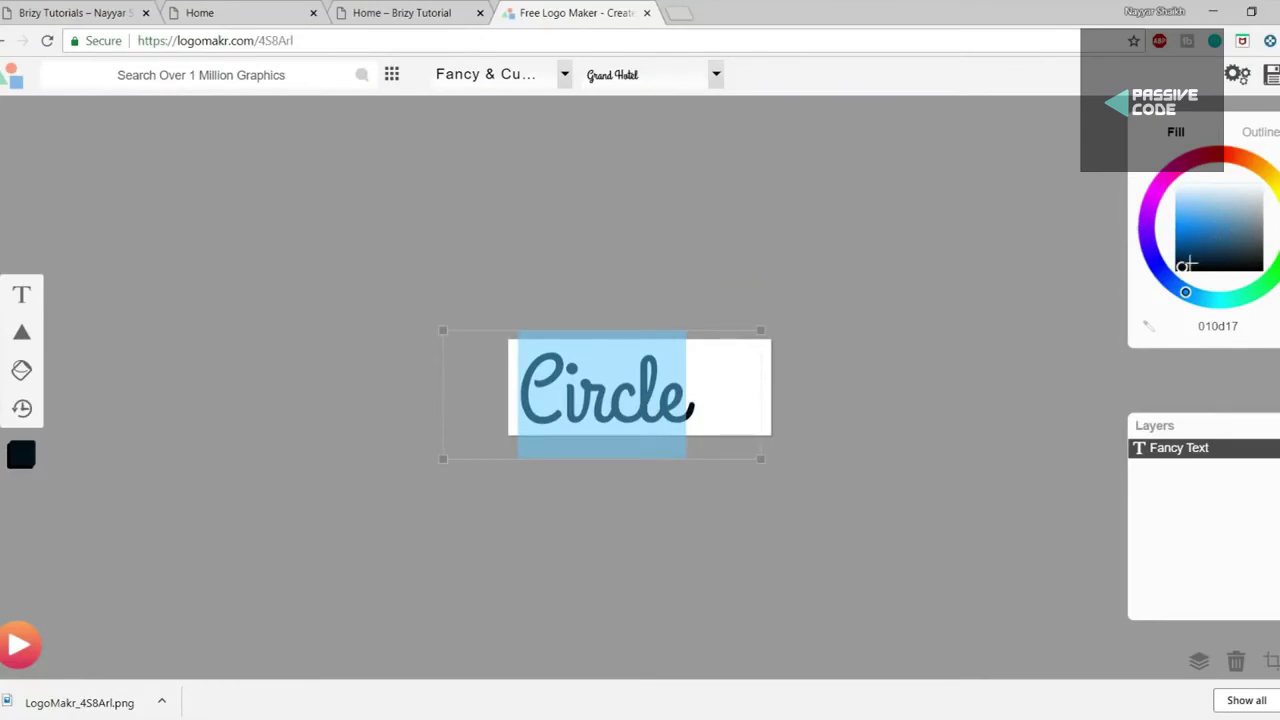
left_click_drag(1186, 264, 1263, 158)
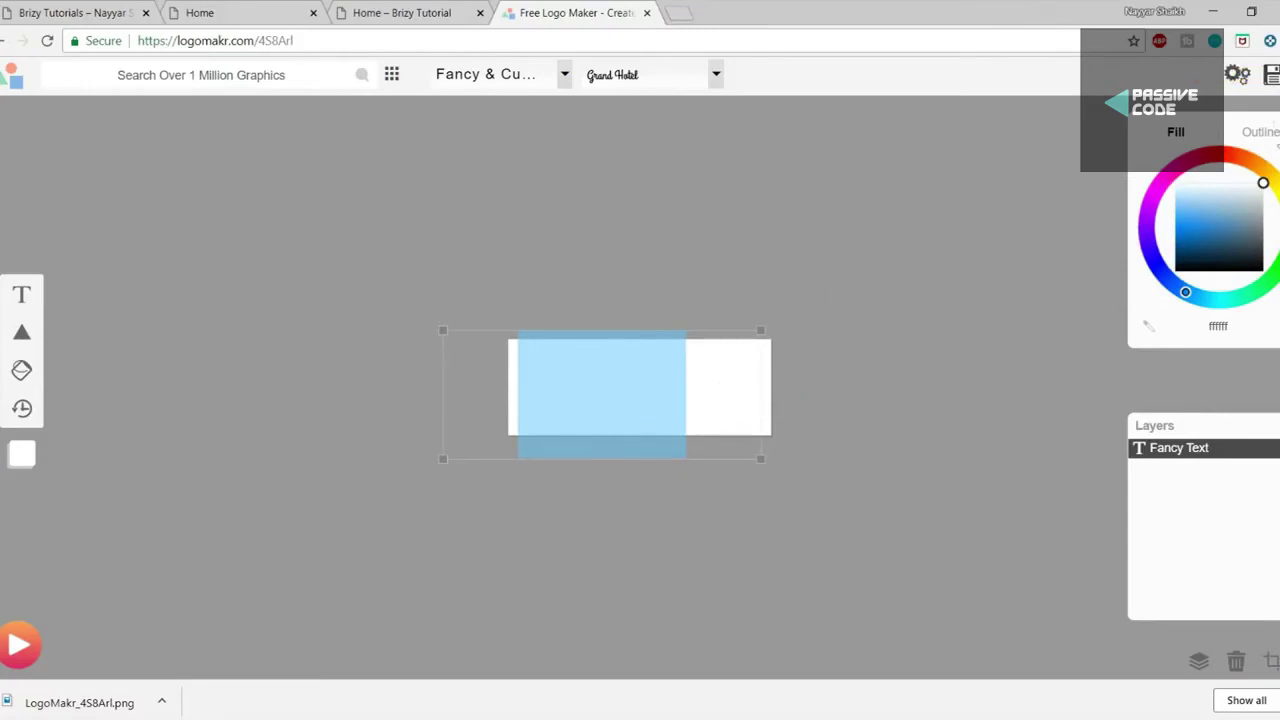
left_click(1266, 75)
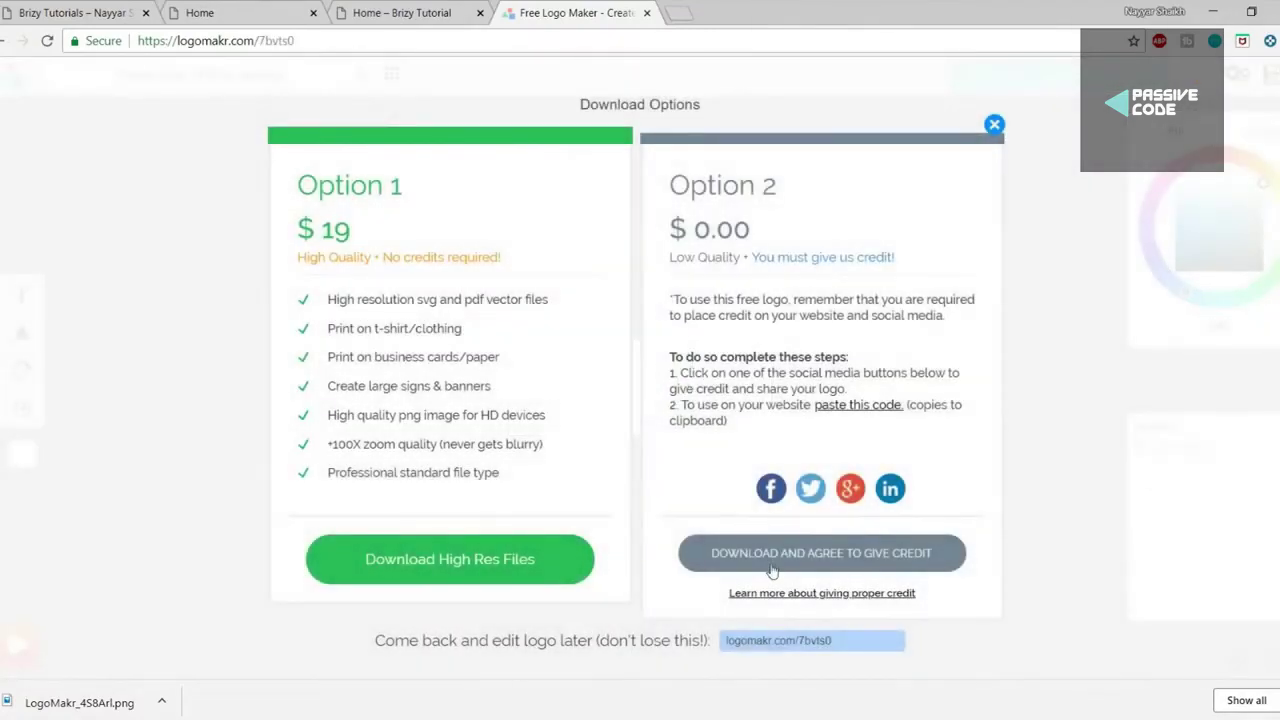
left_click(772, 568)
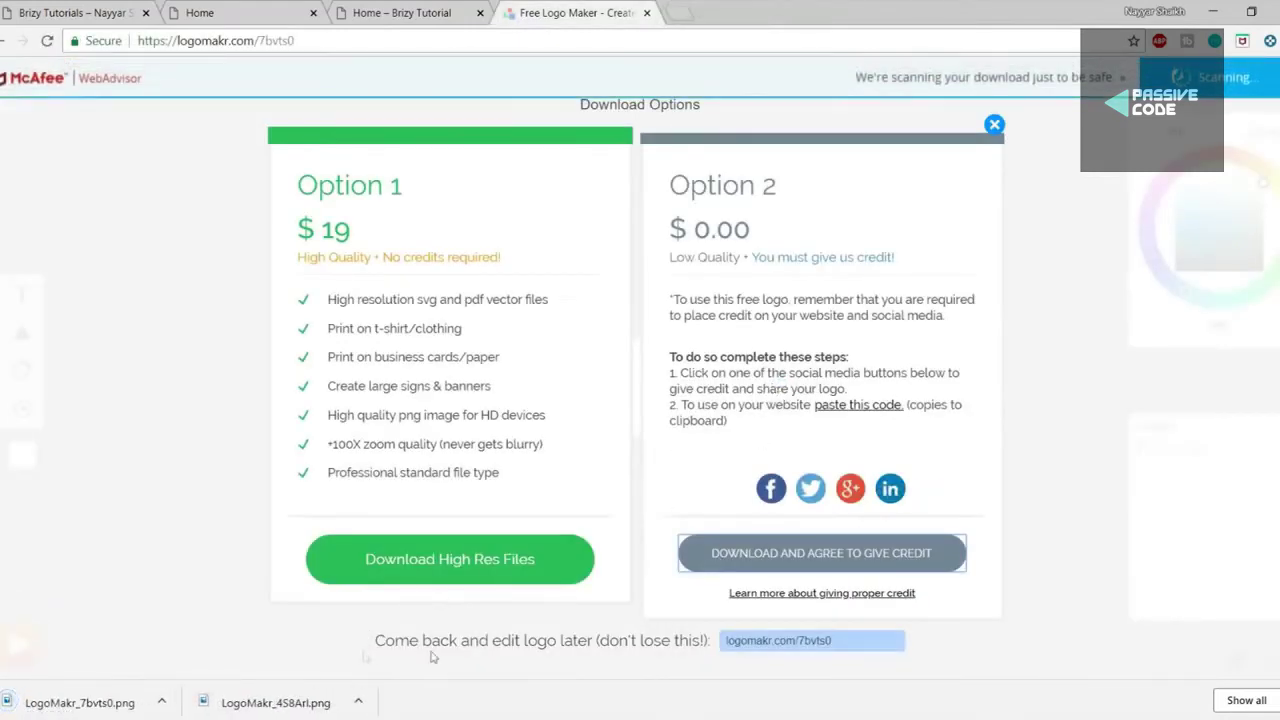
left_click(375, 12)
left_click(280, 12)
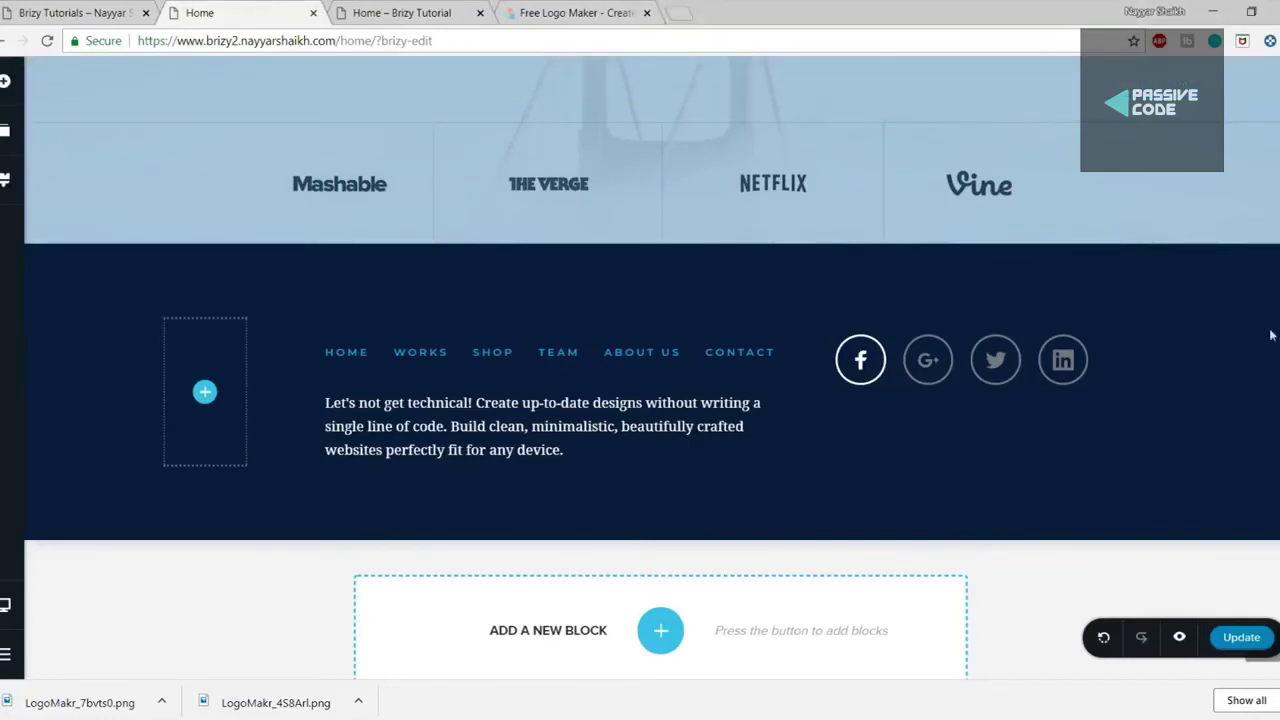
- Add an Image element into the footer's empty left column
left_click(205, 350)
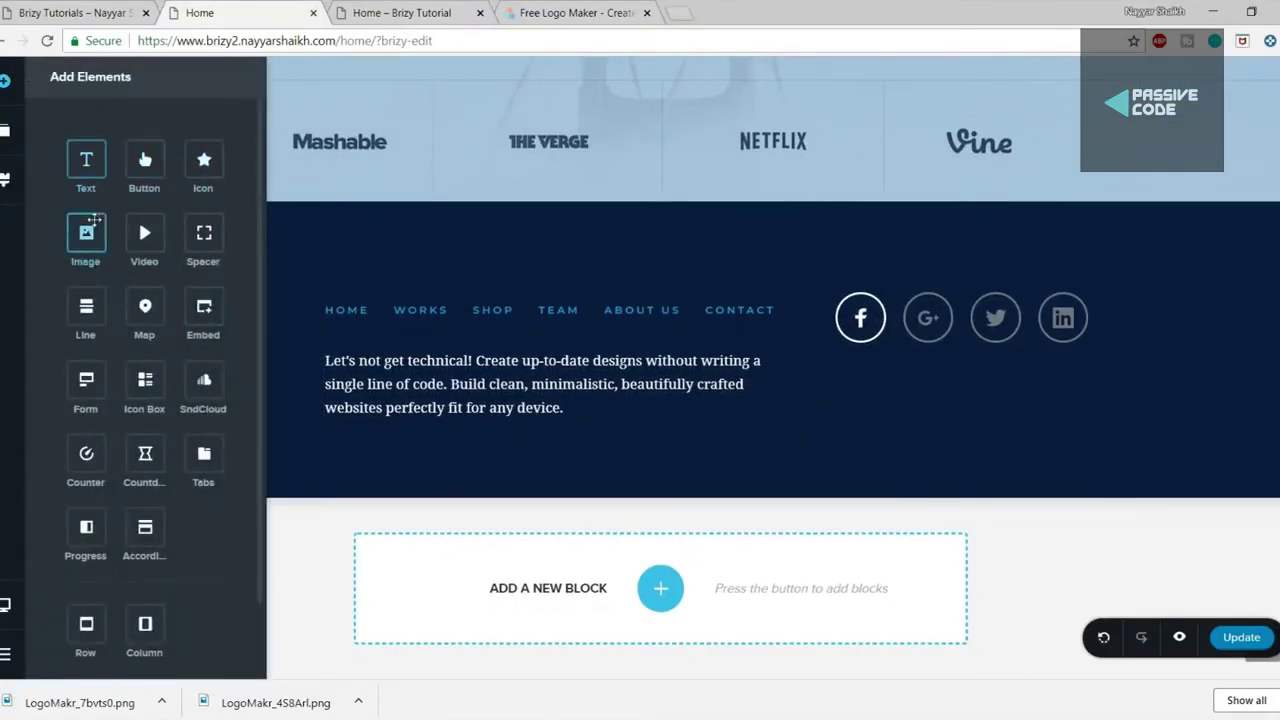
left_click_drag(86, 232, 352, 298)
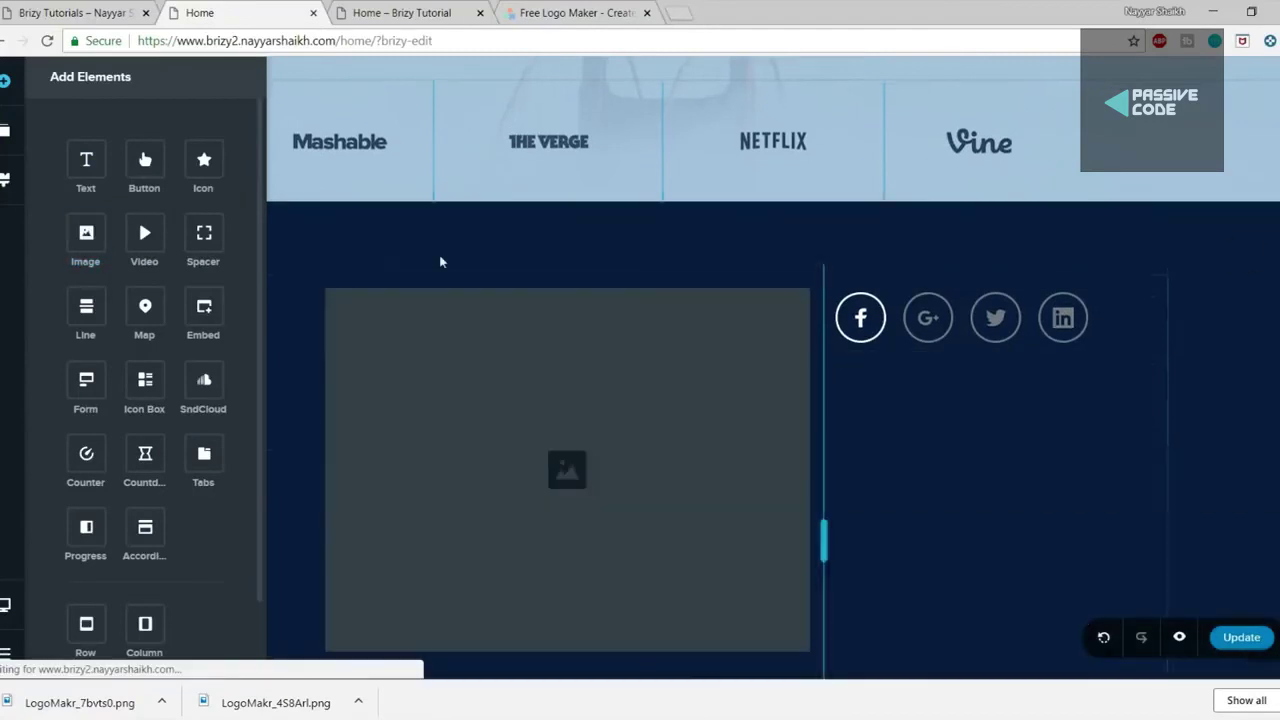
left_click(338, 331)
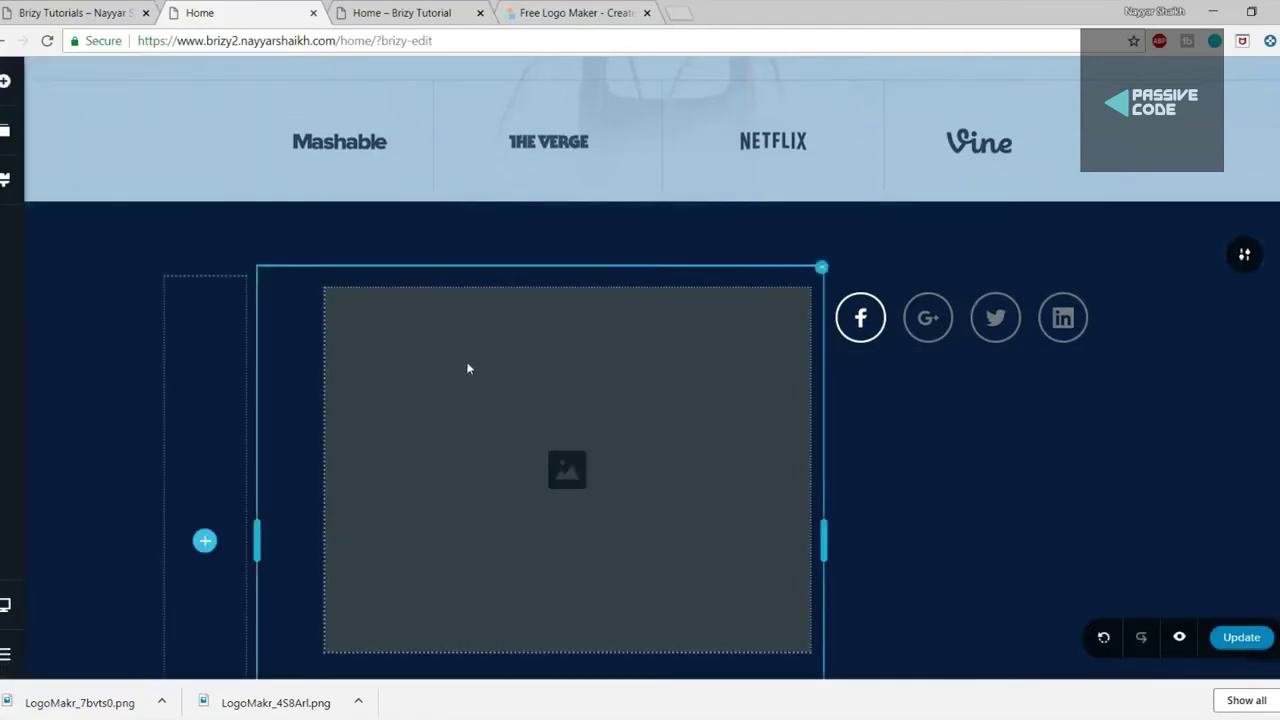
left_click_drag(469, 366, 201, 552)
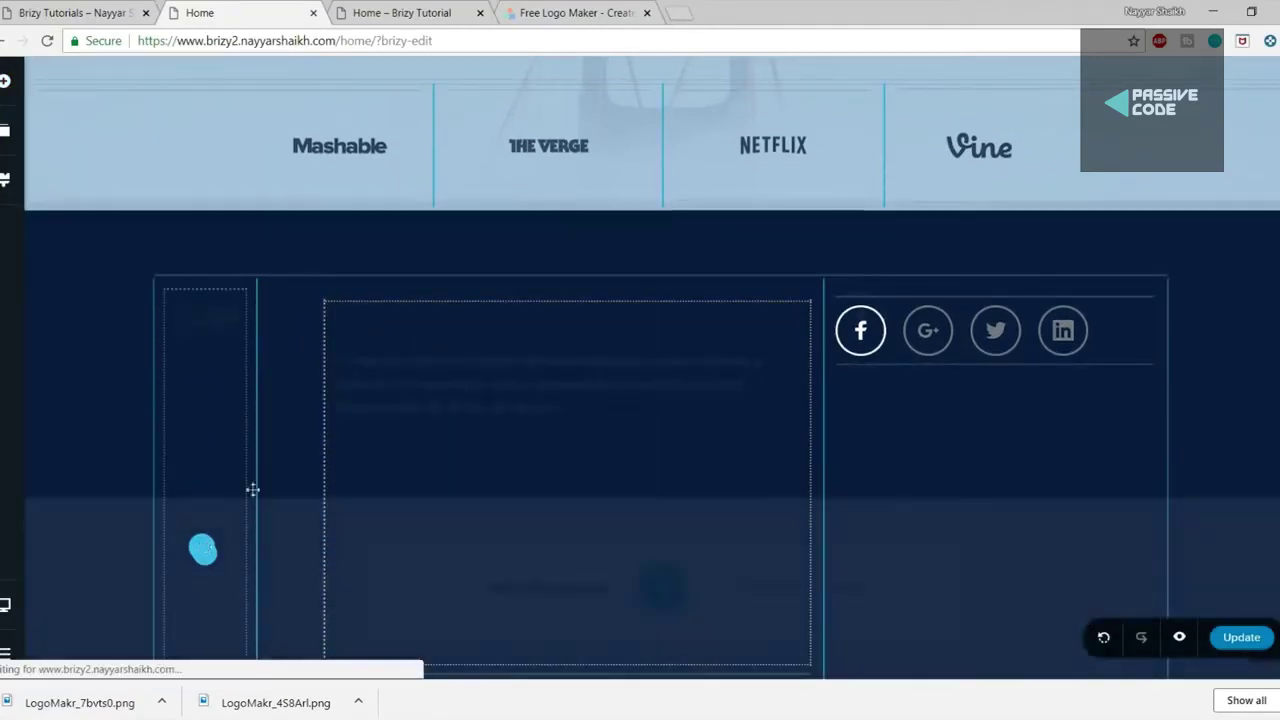
left_click(209, 305)
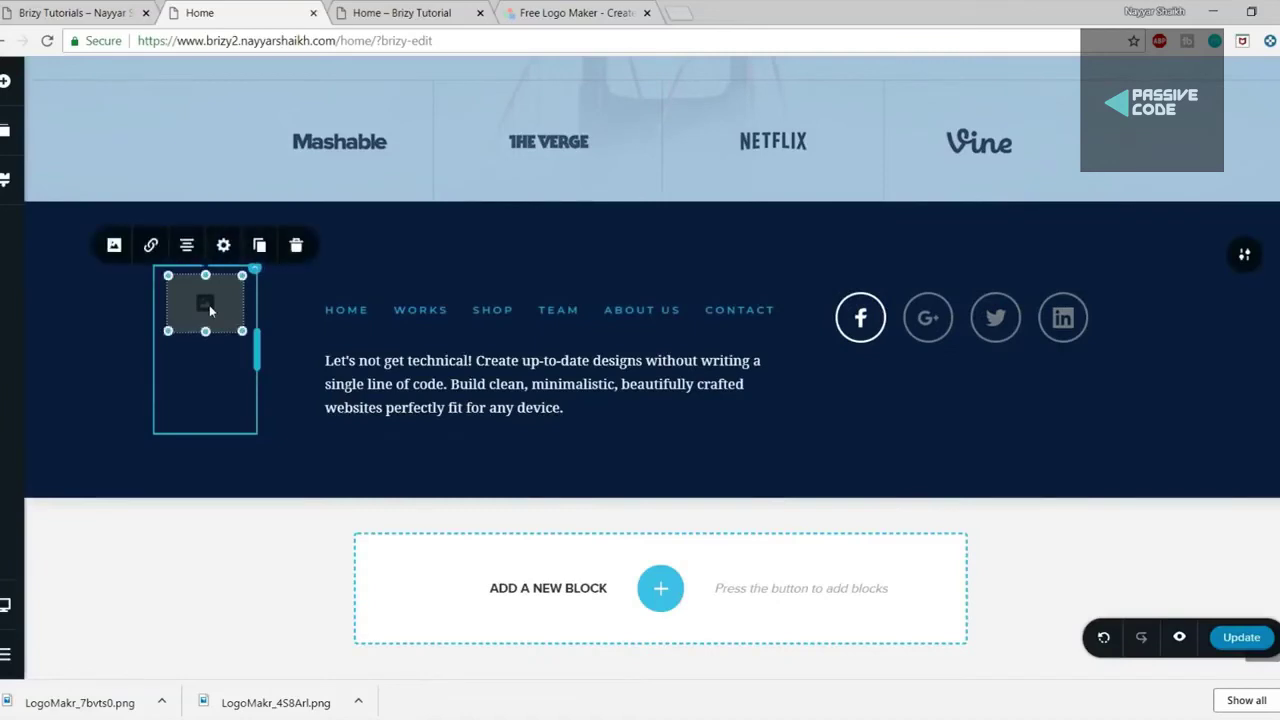
- Upload the white logo LogoMakr_7bvts0.png and insert it into the image
left_click(116, 250)
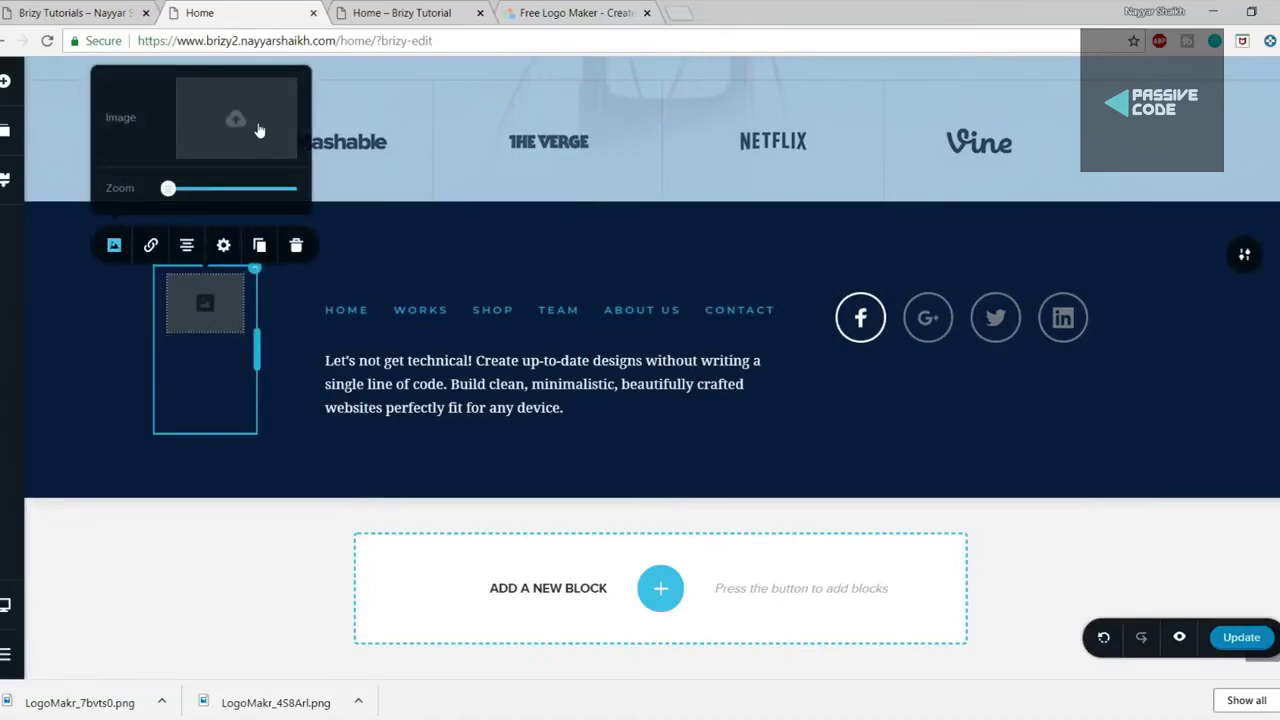
left_click(258, 130)
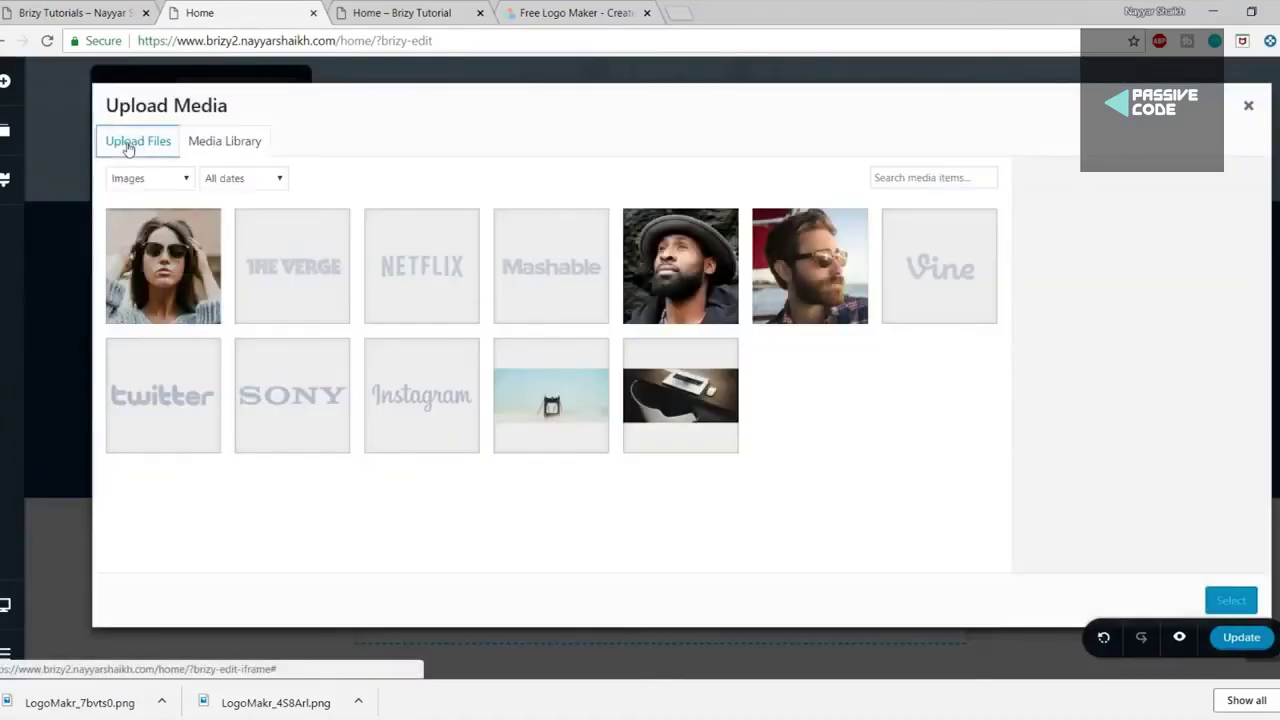
left_click(130, 142)
left_click(679, 374)
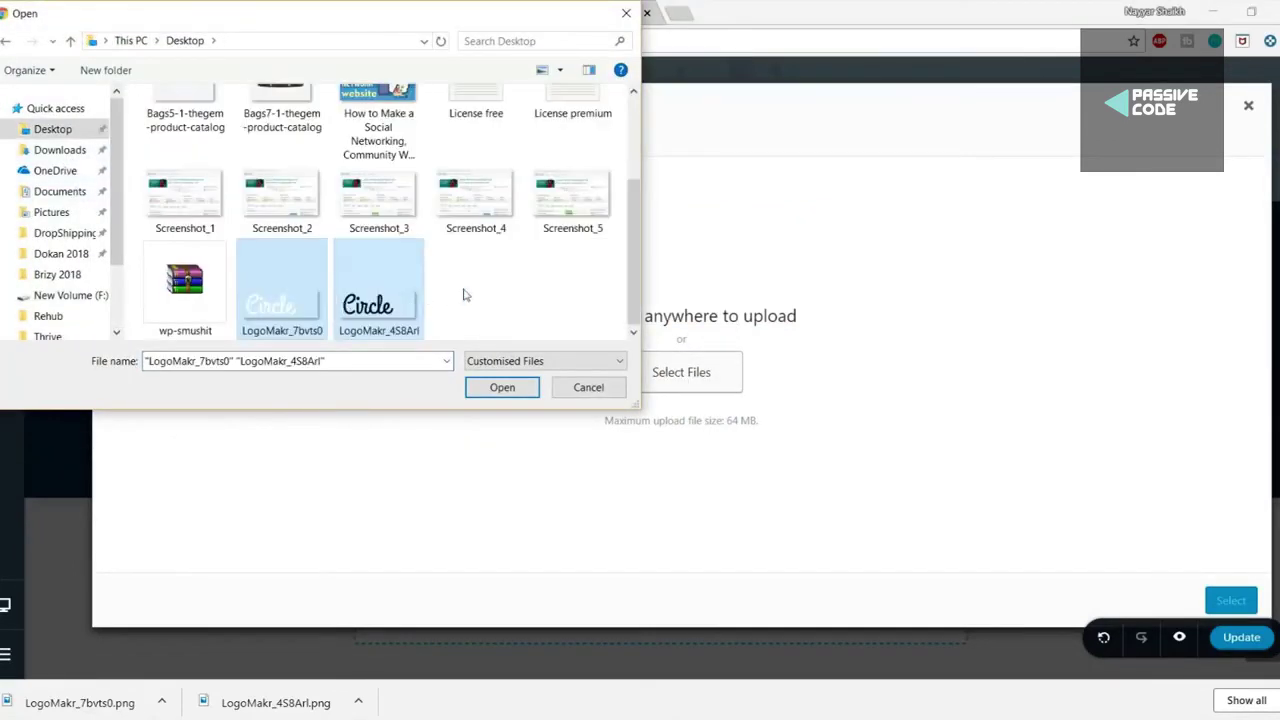
left_click(287, 302)
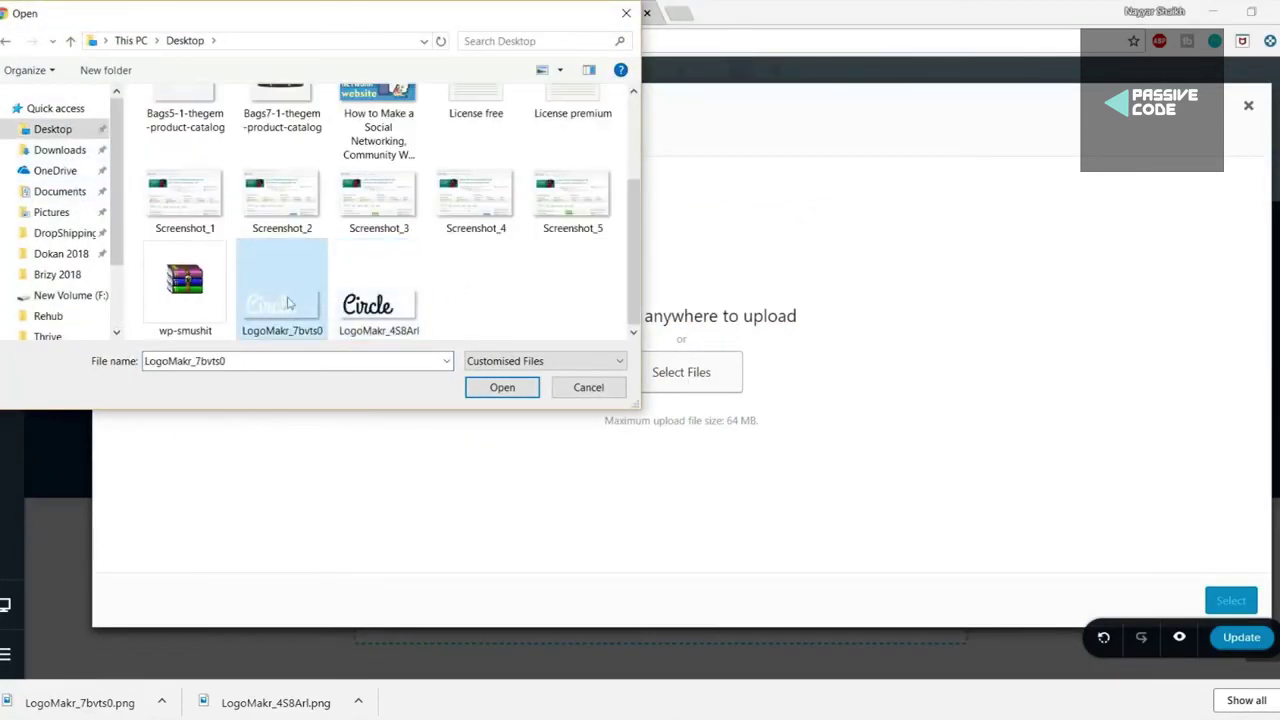
left_click(502, 386)
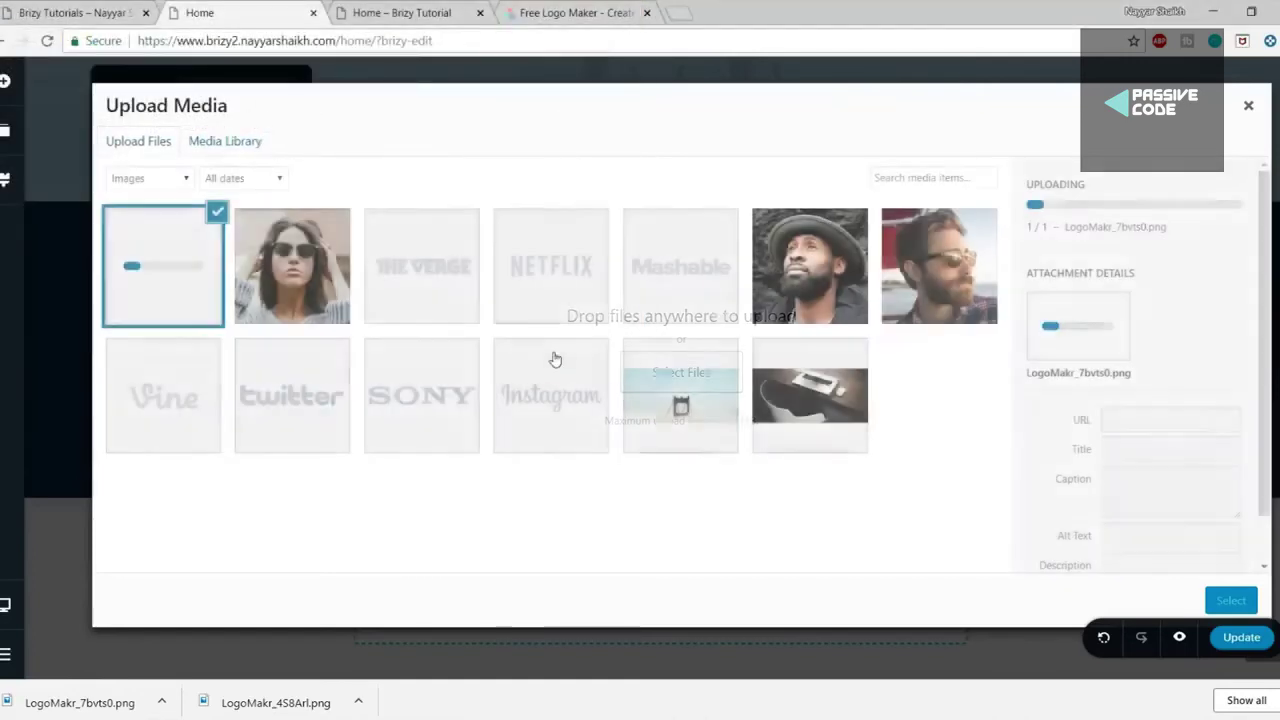
left_click(1231, 600)
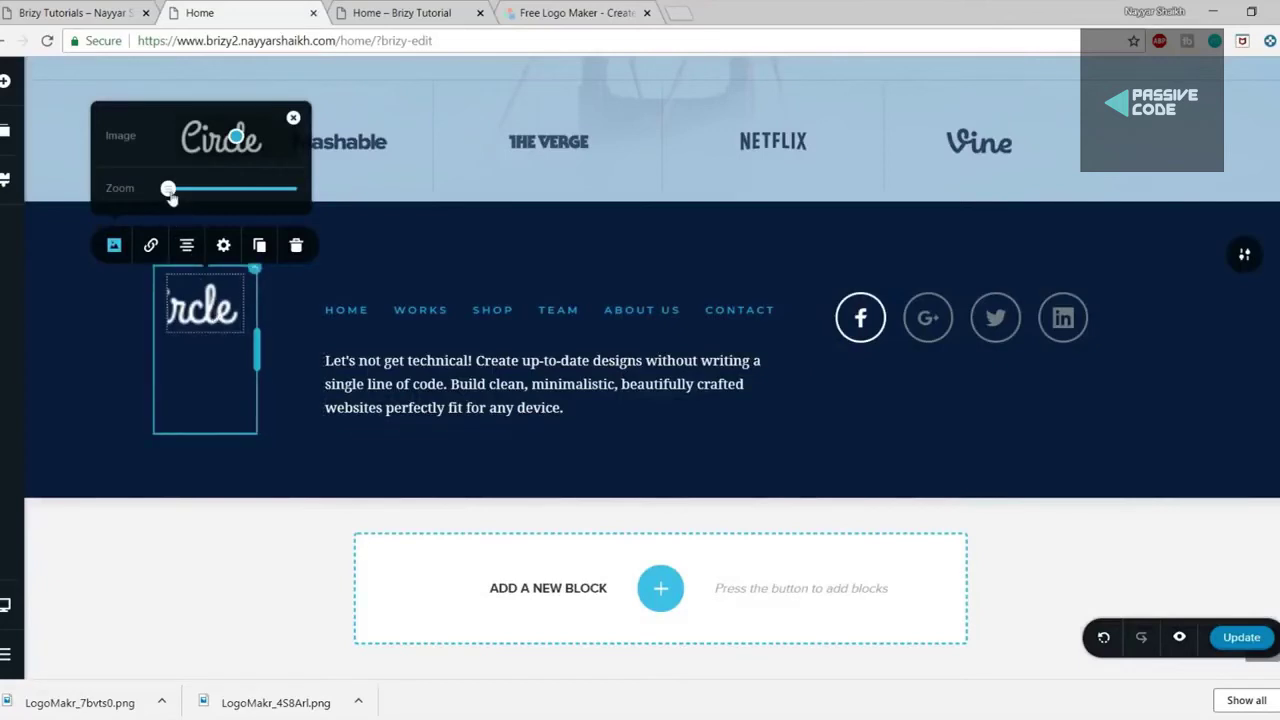
- Set the footer logo image to 100% size and 106% height so the full lettering shows
left_click_drag(171, 197, 143, 193)
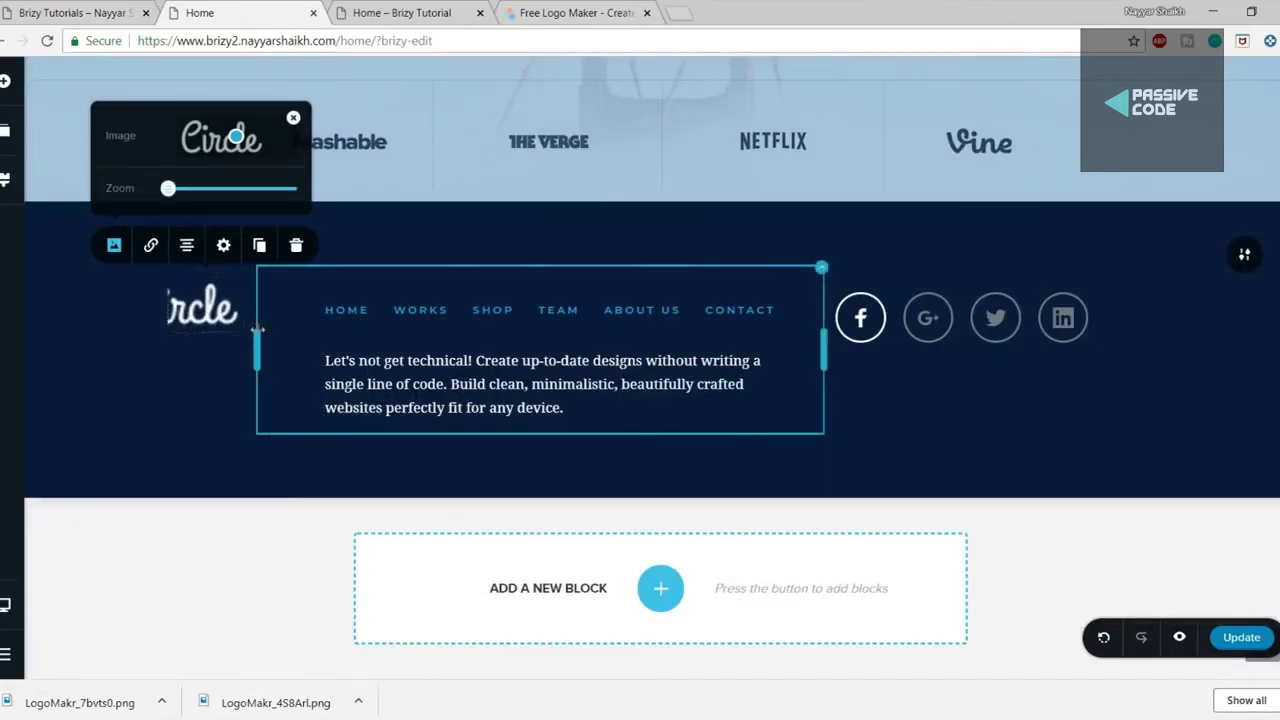
mouse_move(258, 328)
left_mouse_down()
mouse_move(283, 328)
mouse_move(252, 322)
left_mouse_up()
left_click(168, 310)
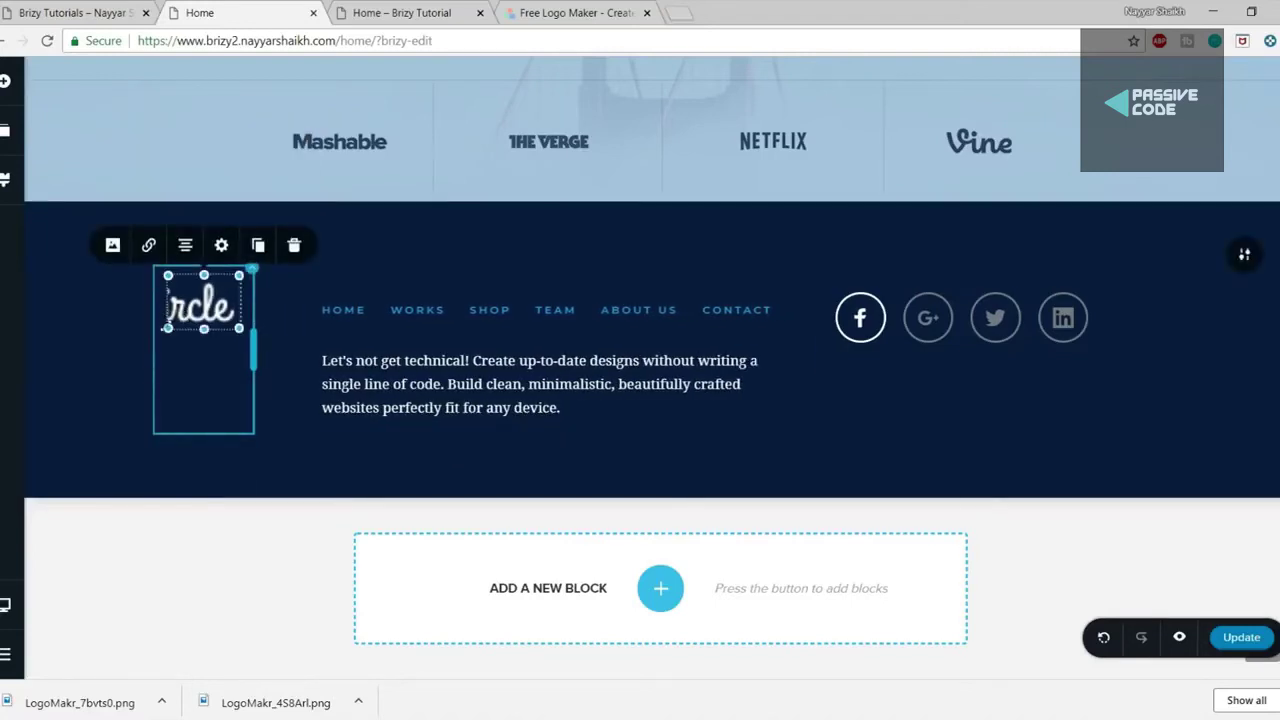
left_click(196, 312)
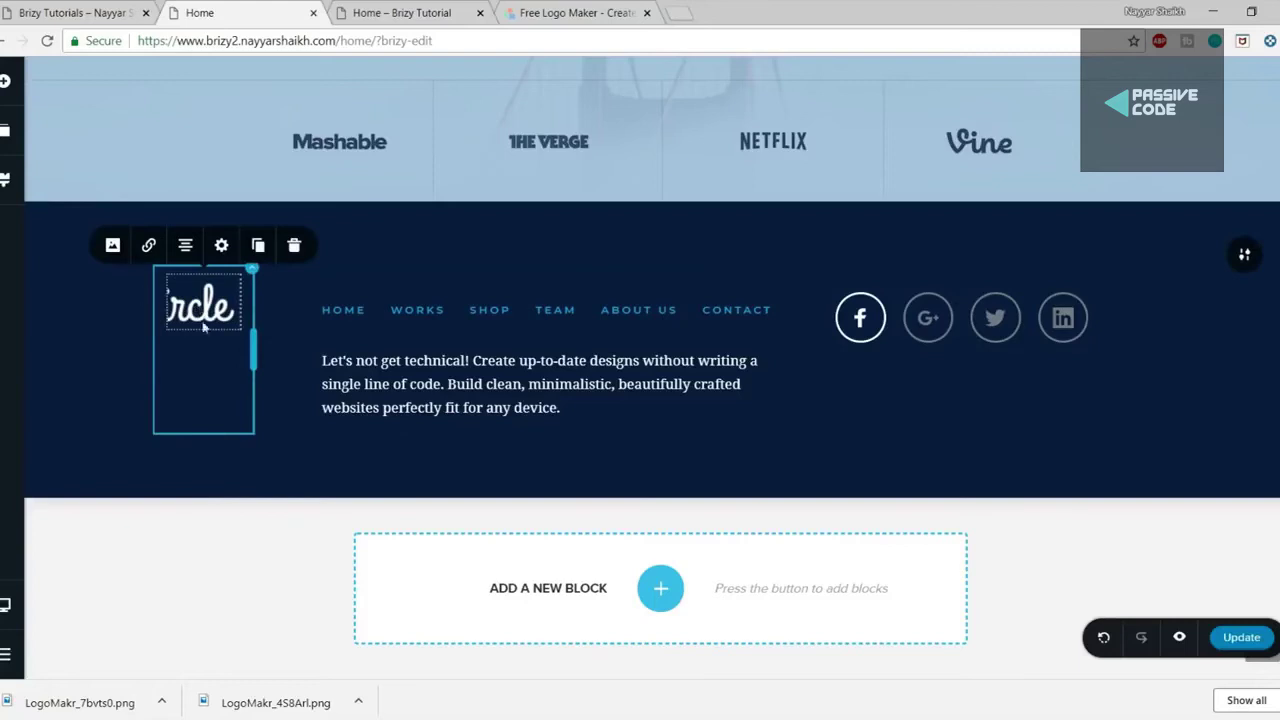
left_click(222, 246)
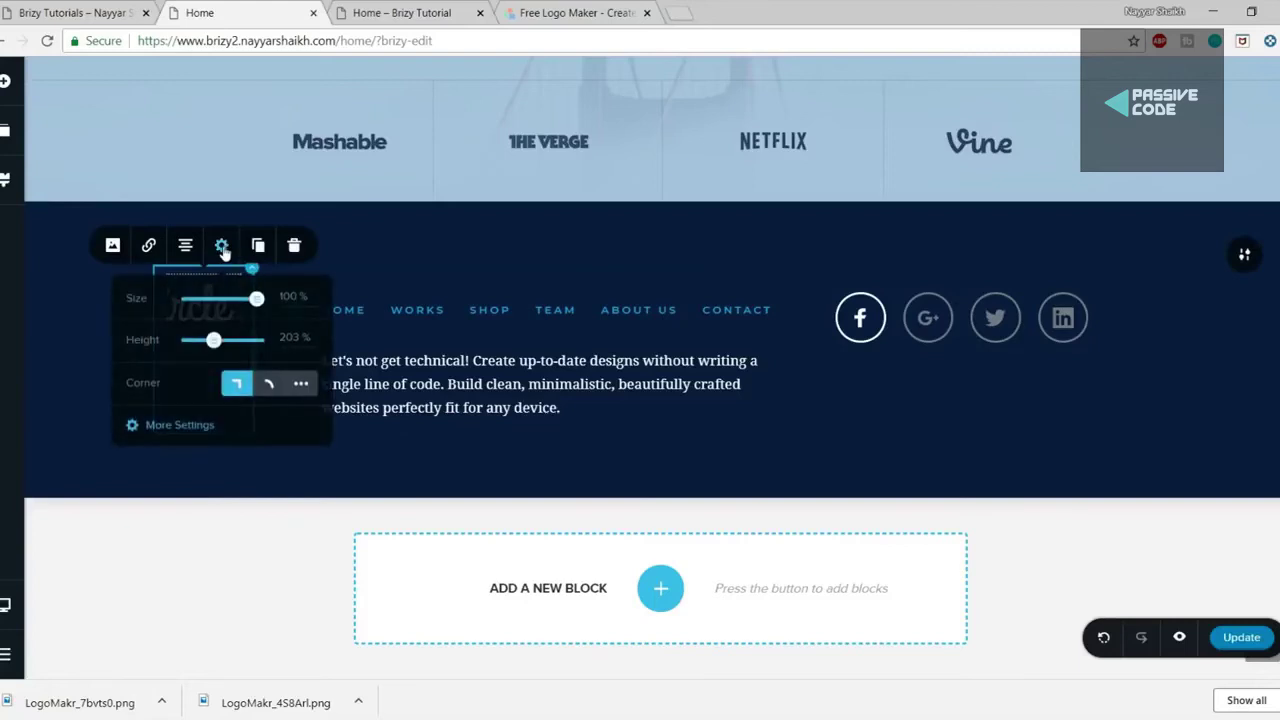
scroll(360, 463, "up", 2)
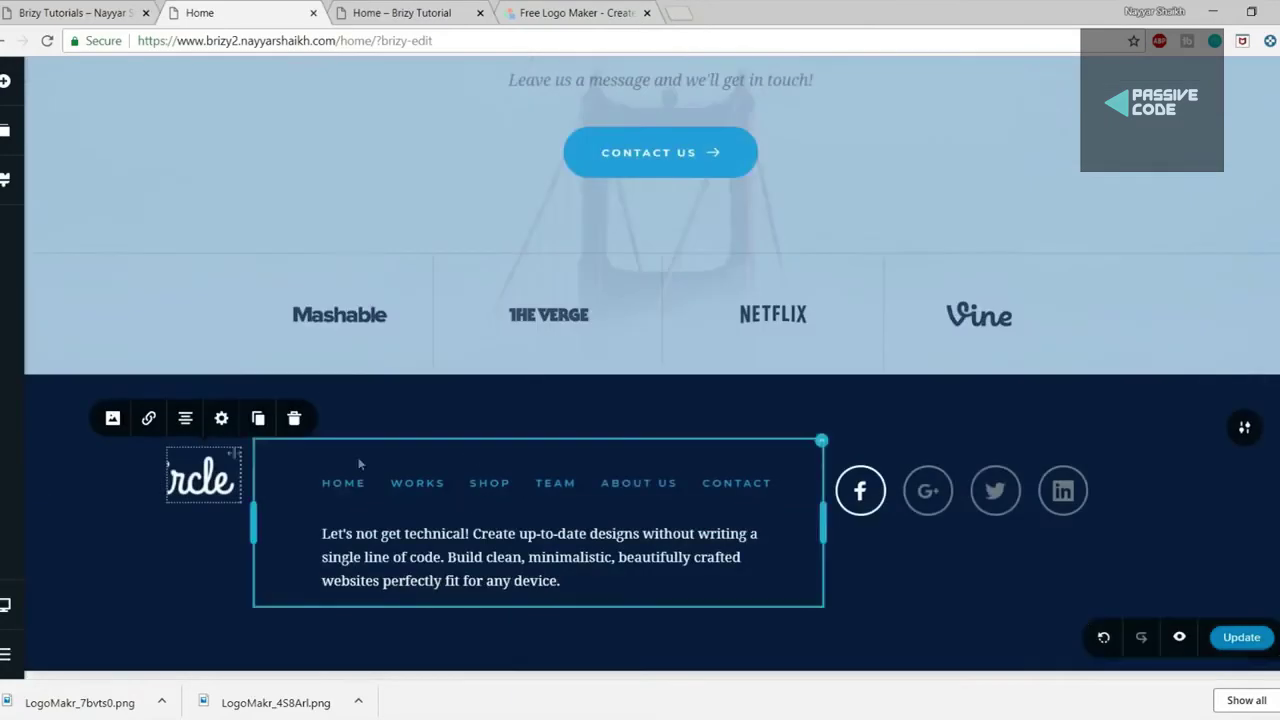
left_click(222, 418)
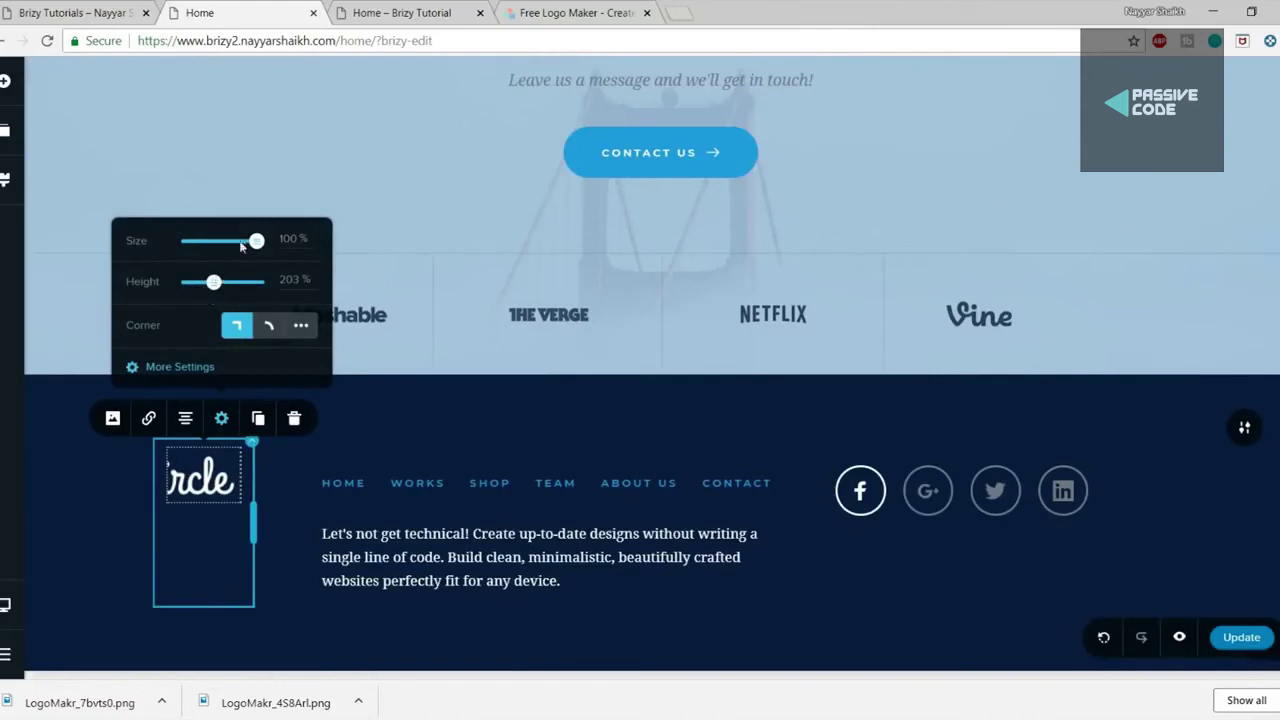
left_click_drag(214, 284, 197, 282)
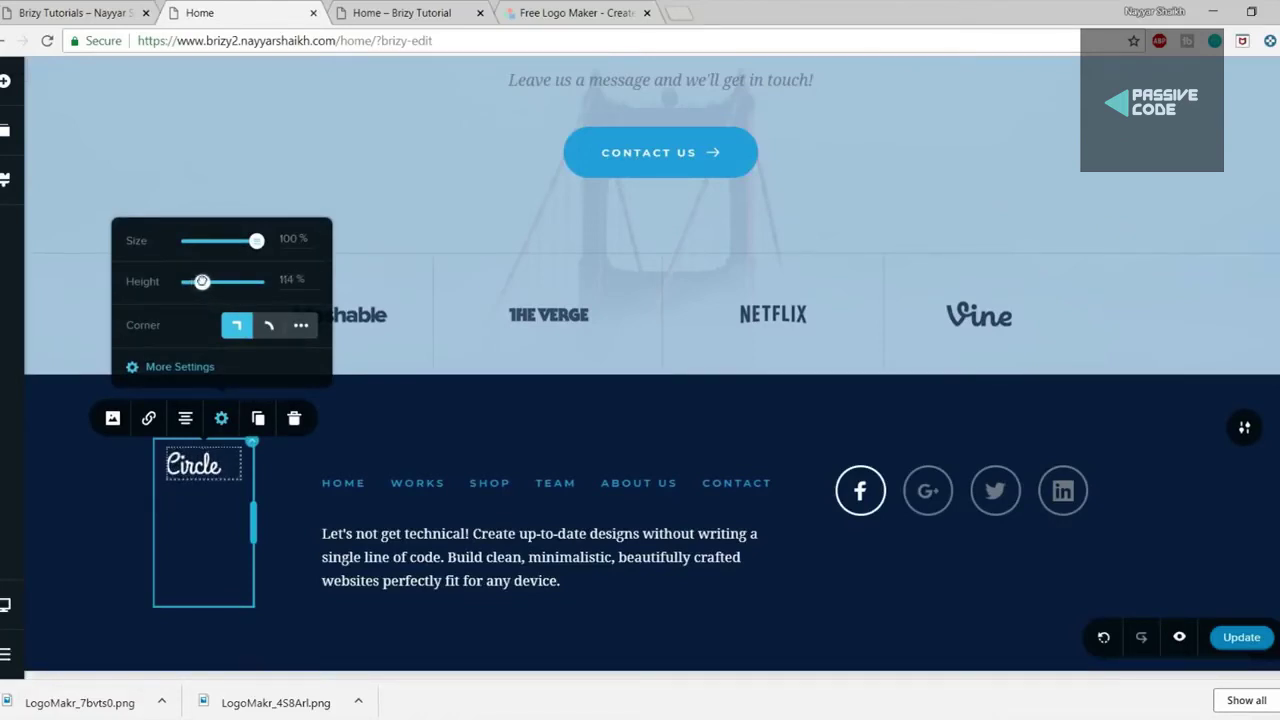
left_click(246, 243)
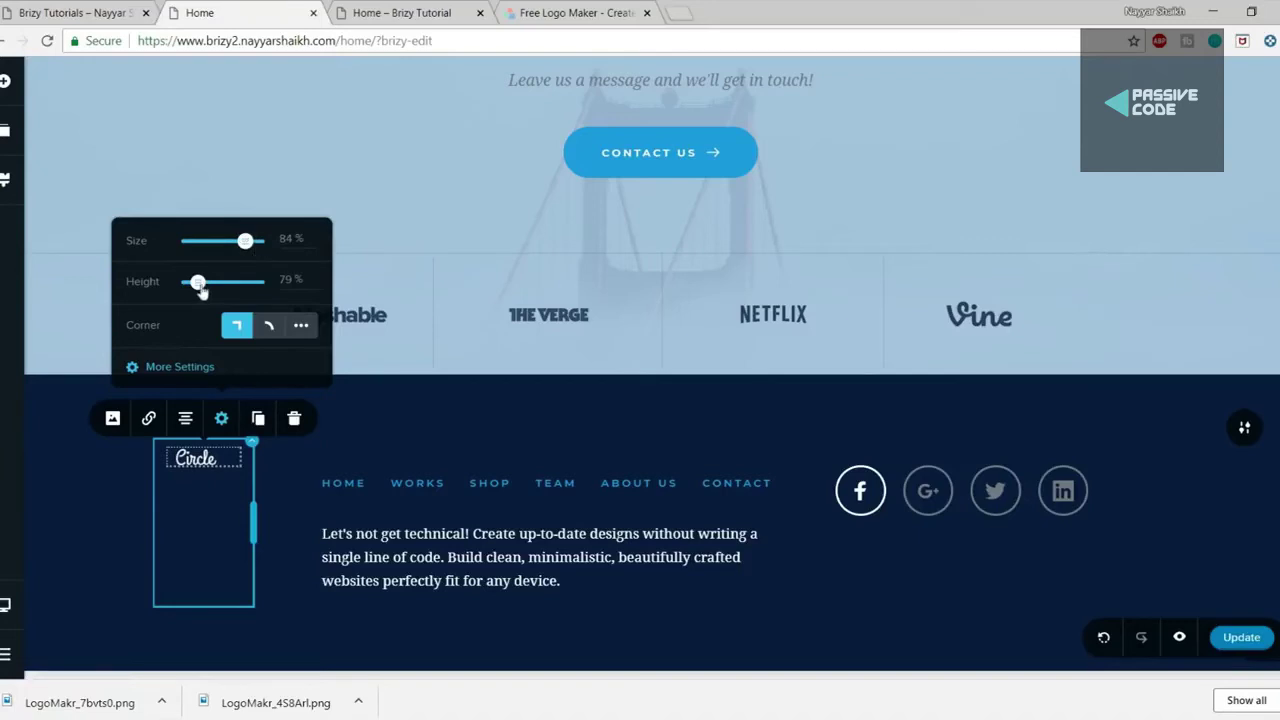
mouse_move(201, 288)
left_mouse_down()
mouse_move(214, 281)
mouse_move(202, 282)
left_mouse_up()
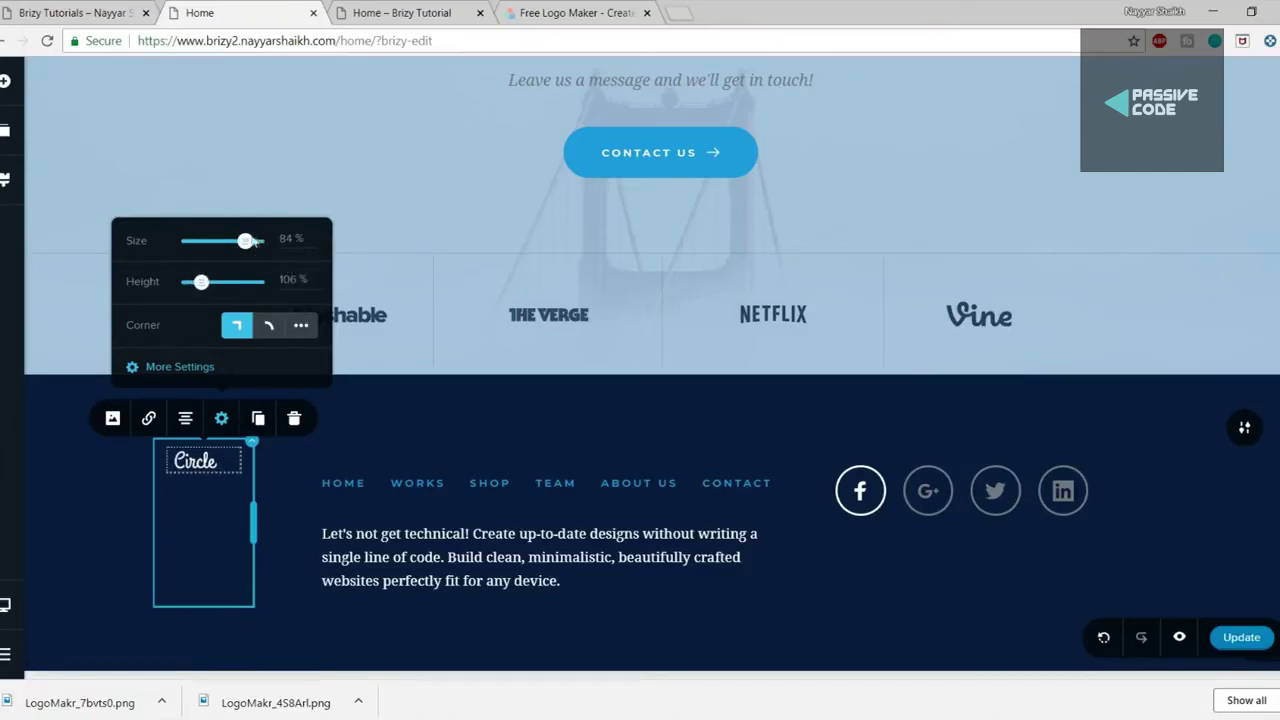
left_click_drag(246, 241, 256, 240)
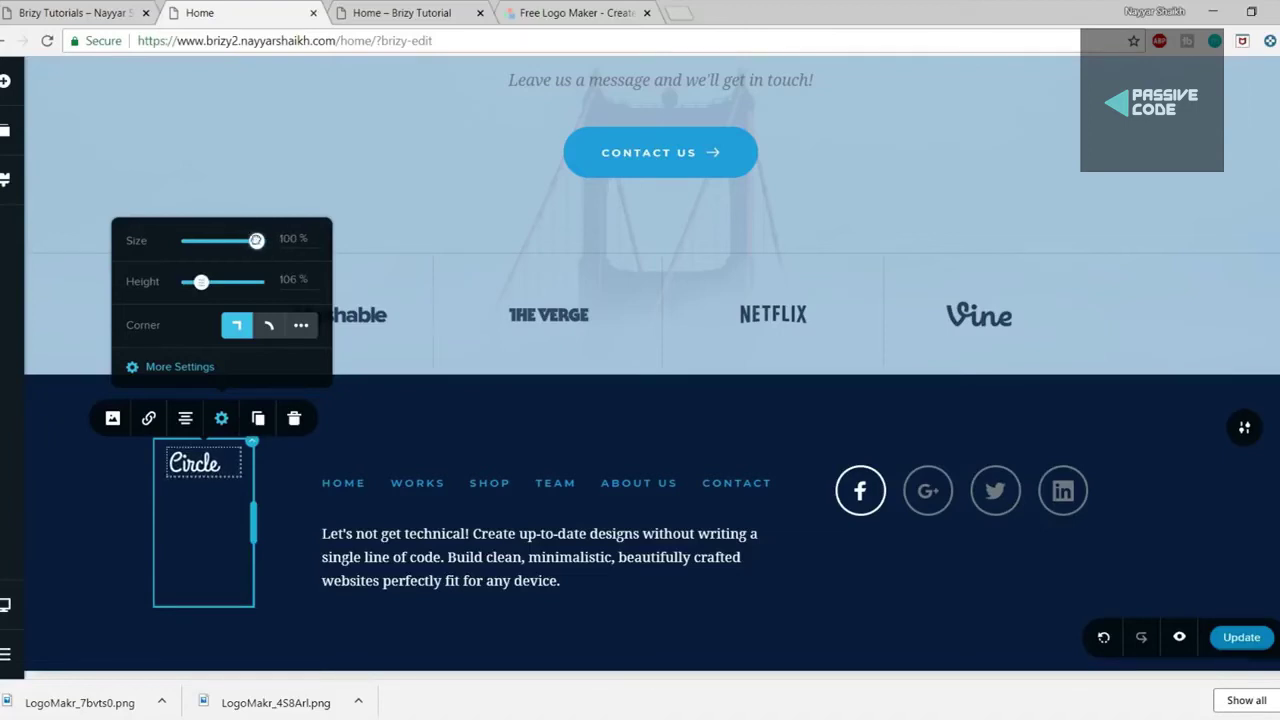
left_click(283, 580)
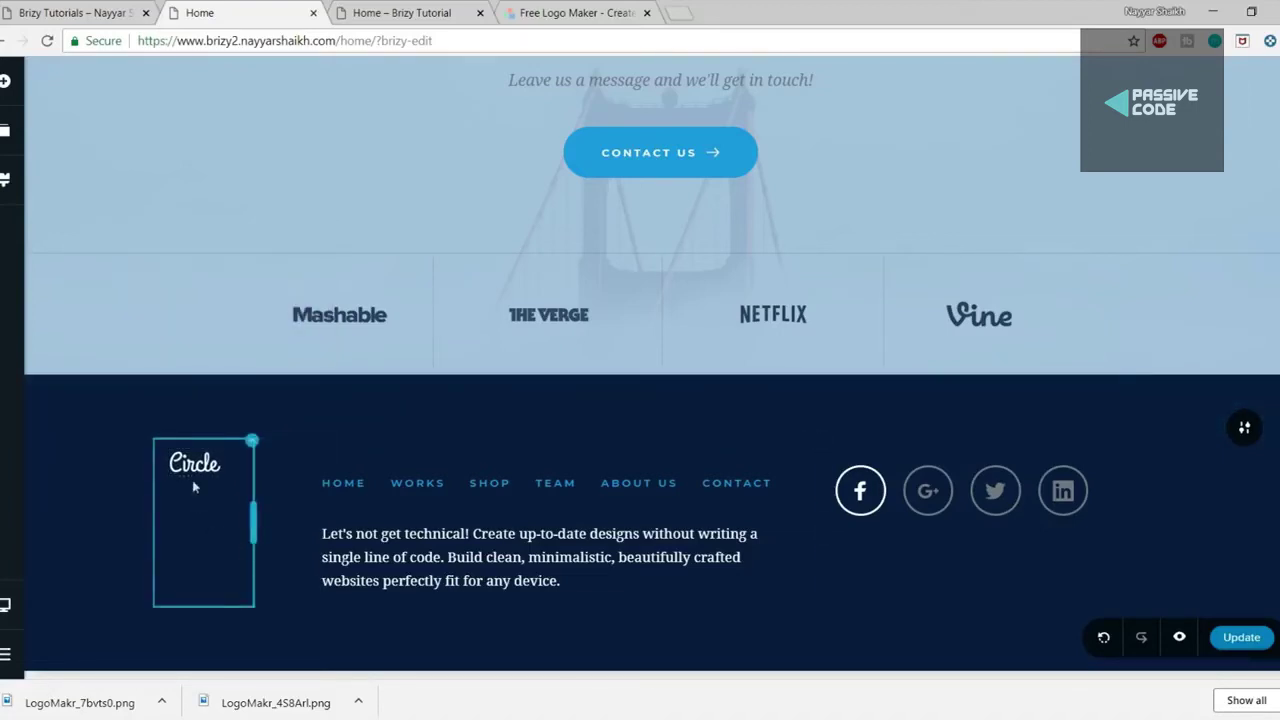
- Save the page changes with Update
scroll(935, 569, "down", 2)
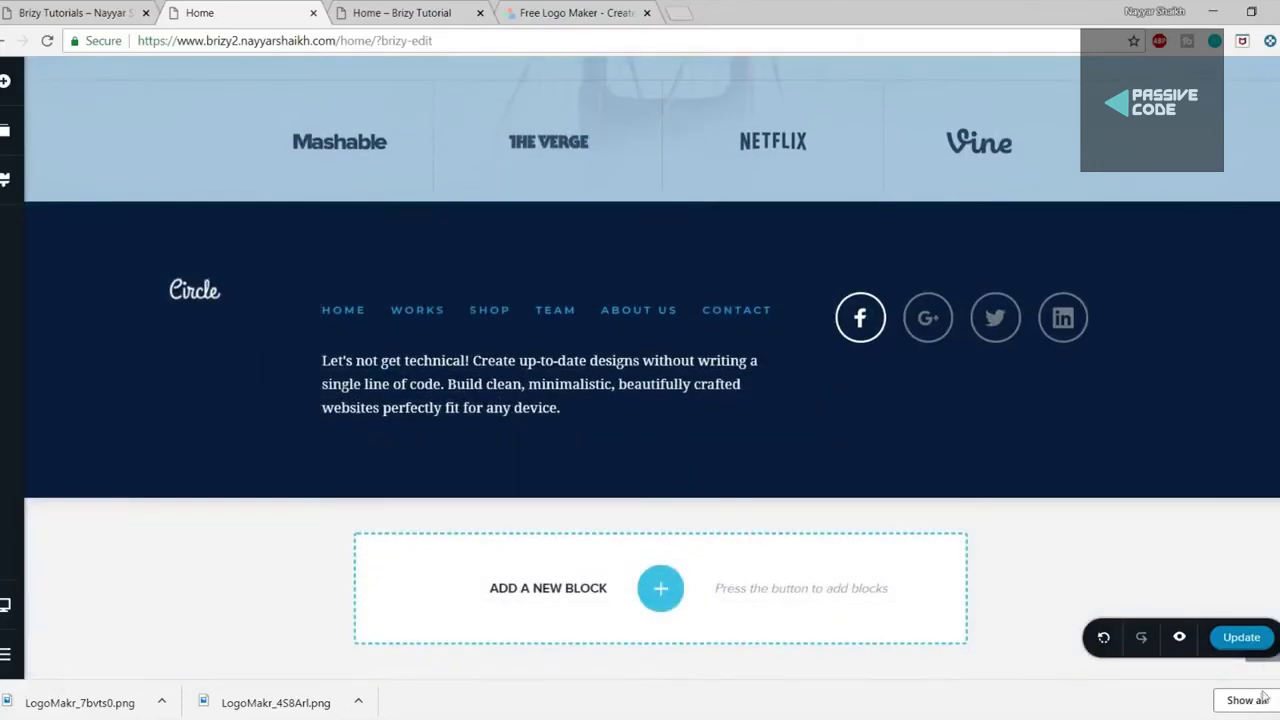
left_click(1254, 640)
scroll(640, 386, "up", 15)
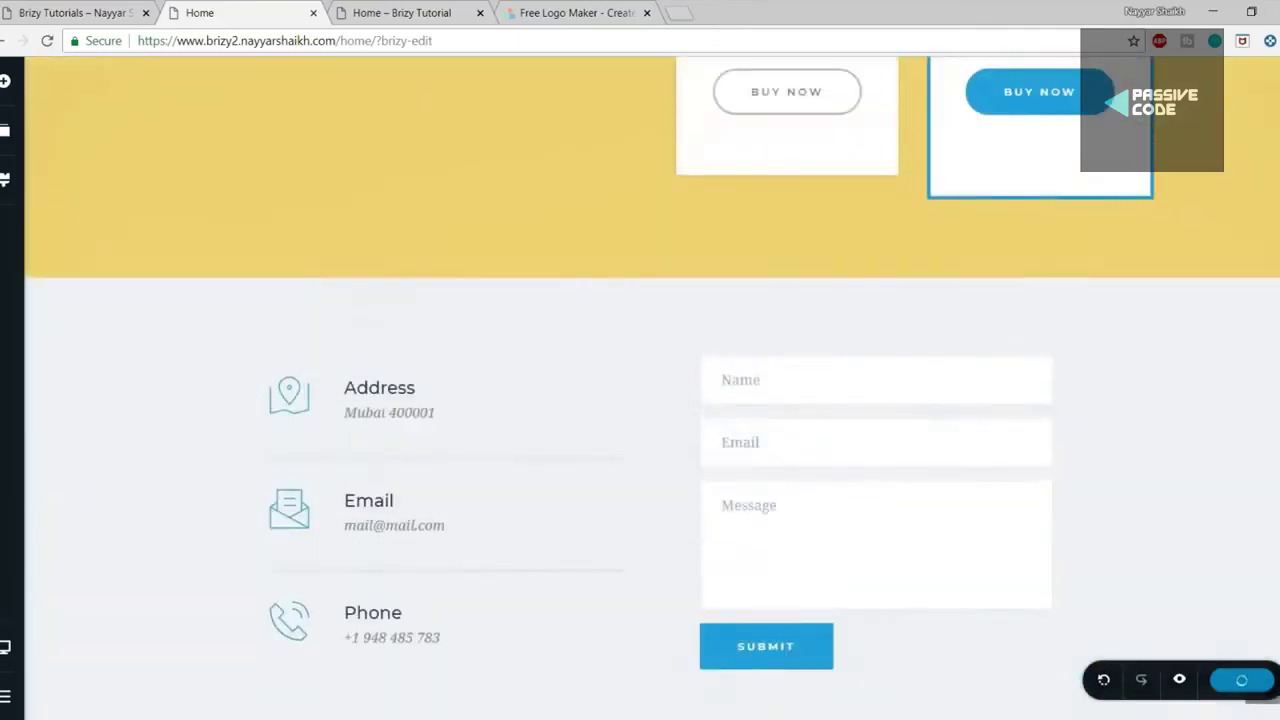
scroll(640, 386, "up", 10)
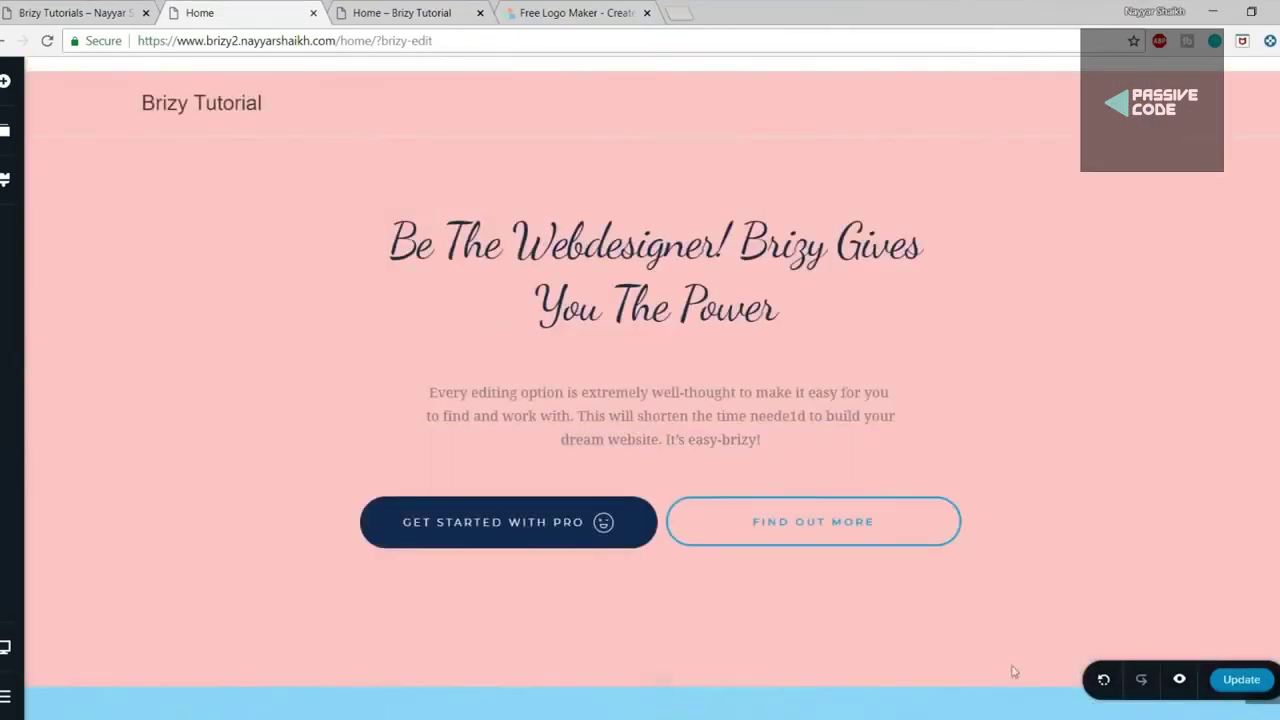
- Reorder blocks, moving the hero below Beautiful world and then back to first place
left_click(4, 650)
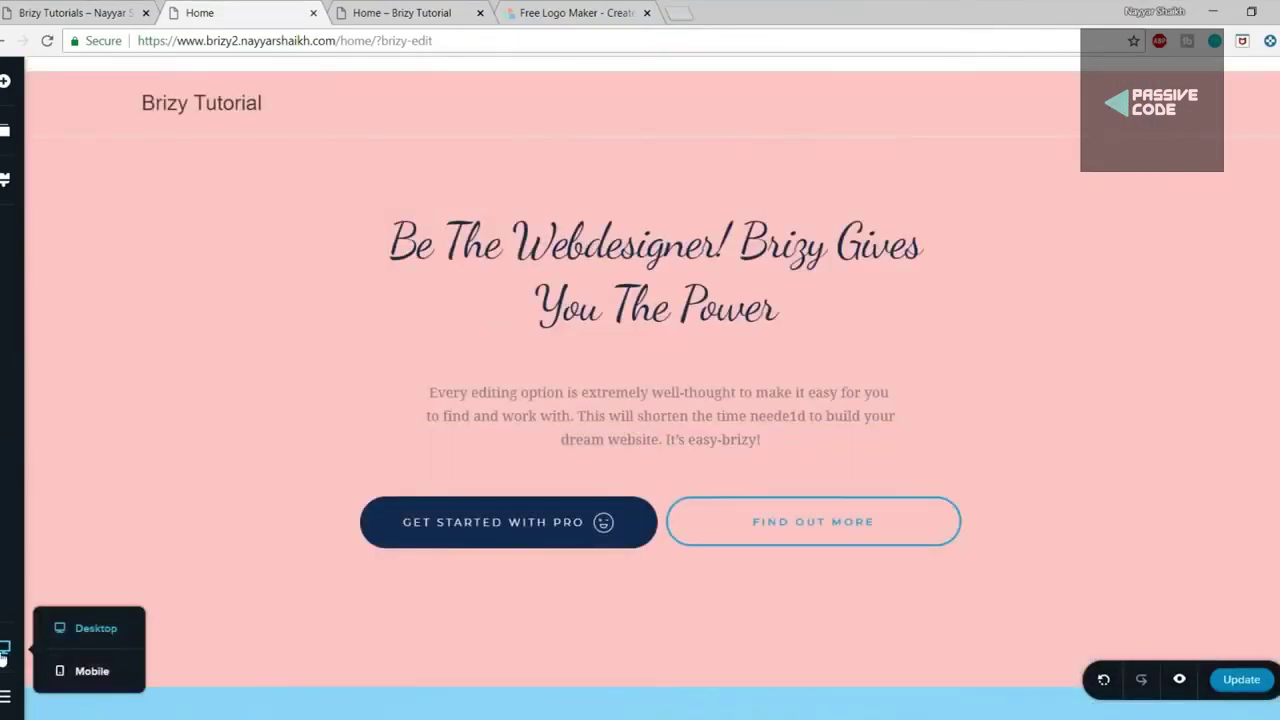
left_click(4, 131)
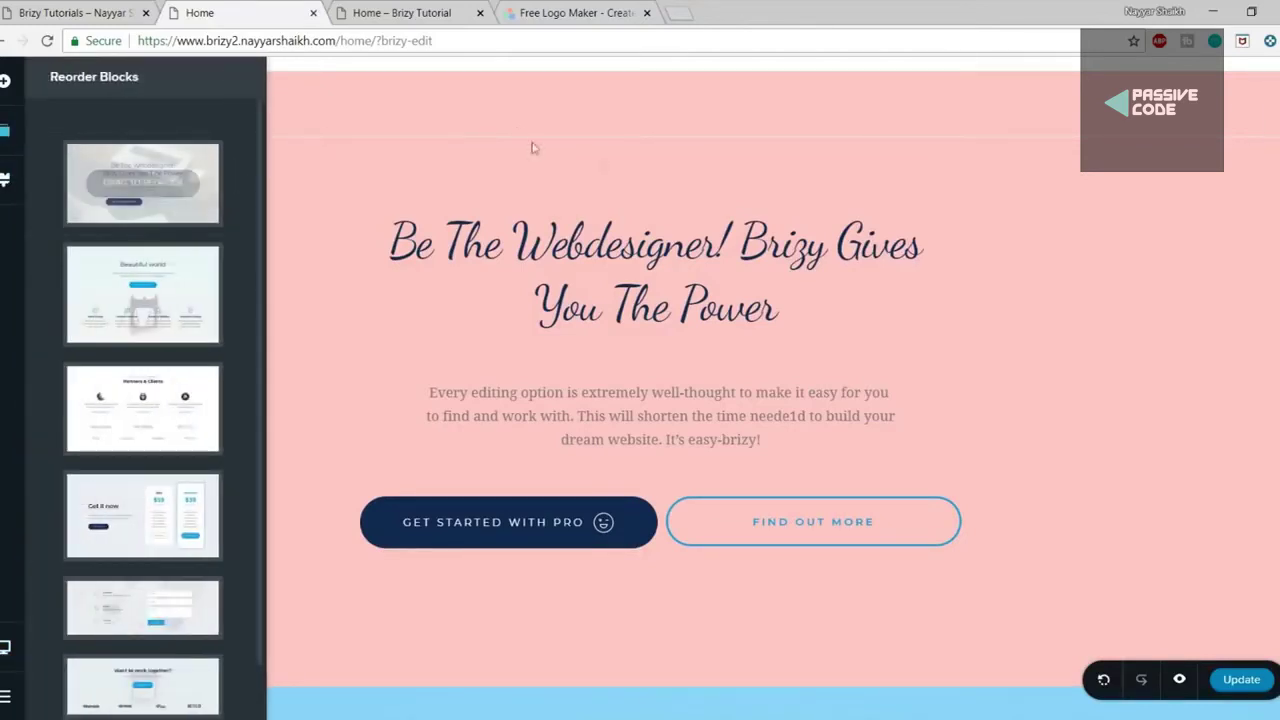
left_click_drag(142, 200, 142, 320)
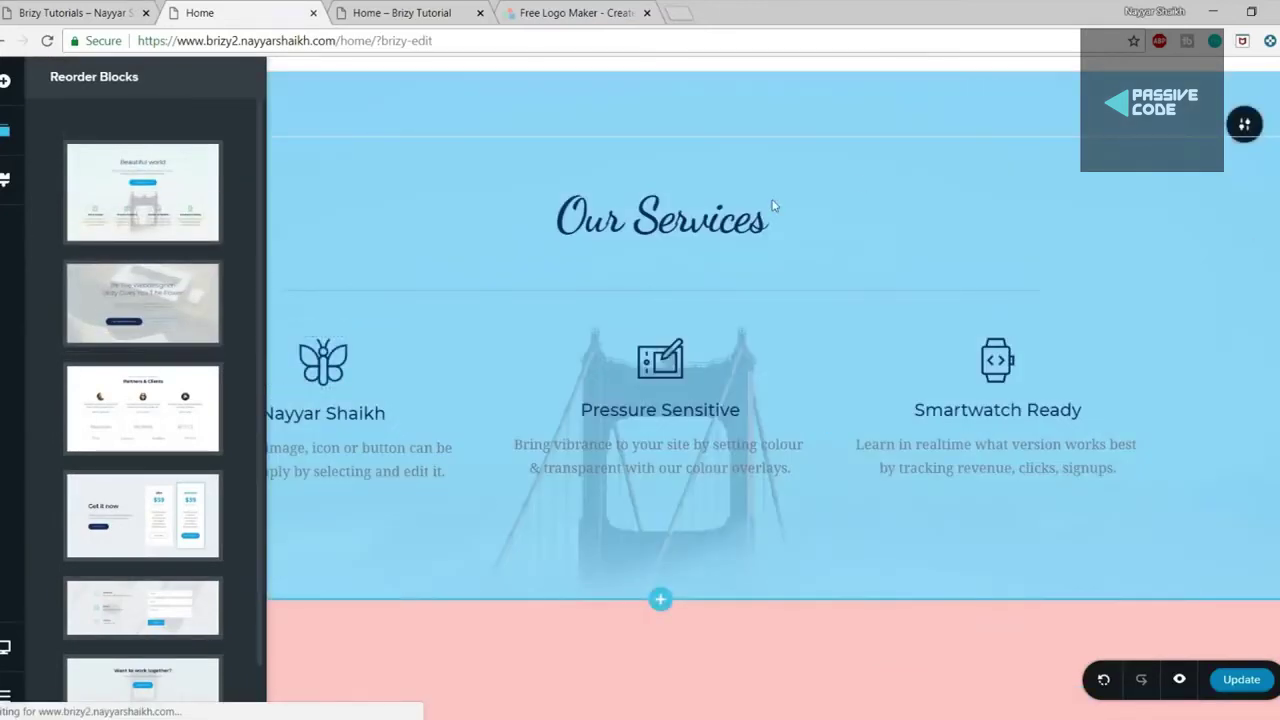
scroll(881, 473, "down", 3)
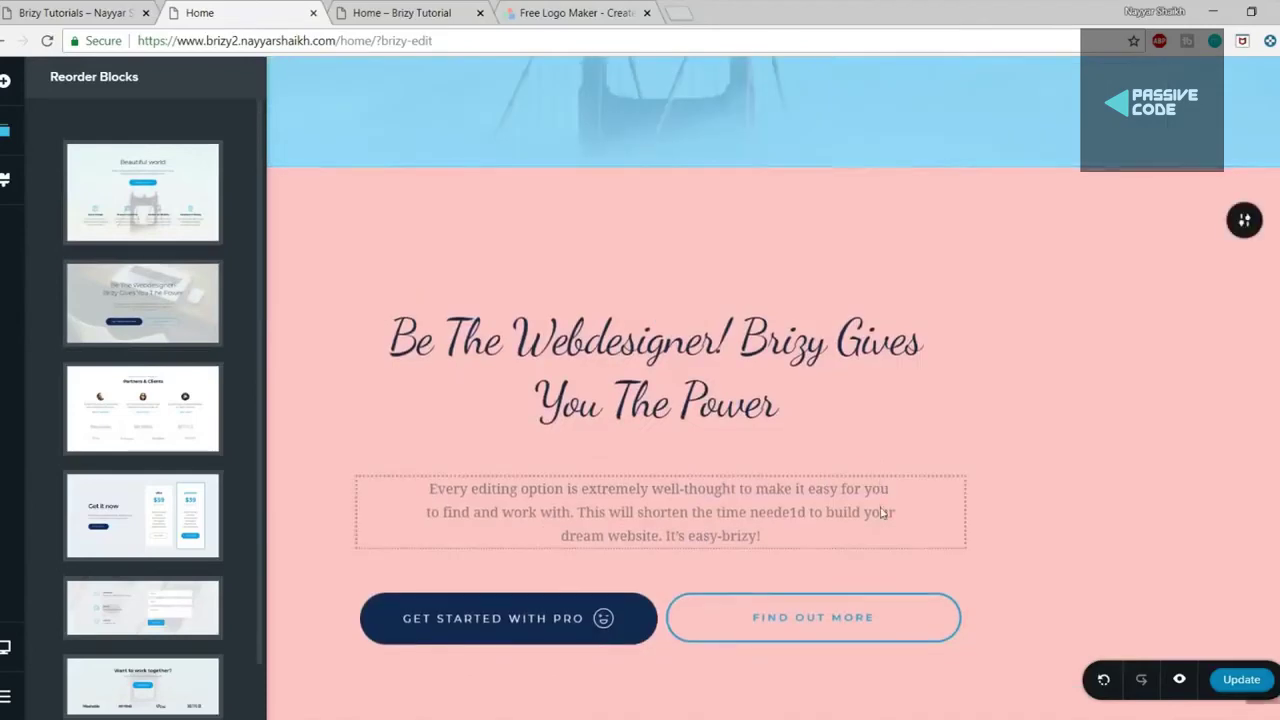
scroll(880, 500, "up", 3)
left_click_drag(163, 332, 179, 180)
left_click_drag(422, 177, 397, 195)
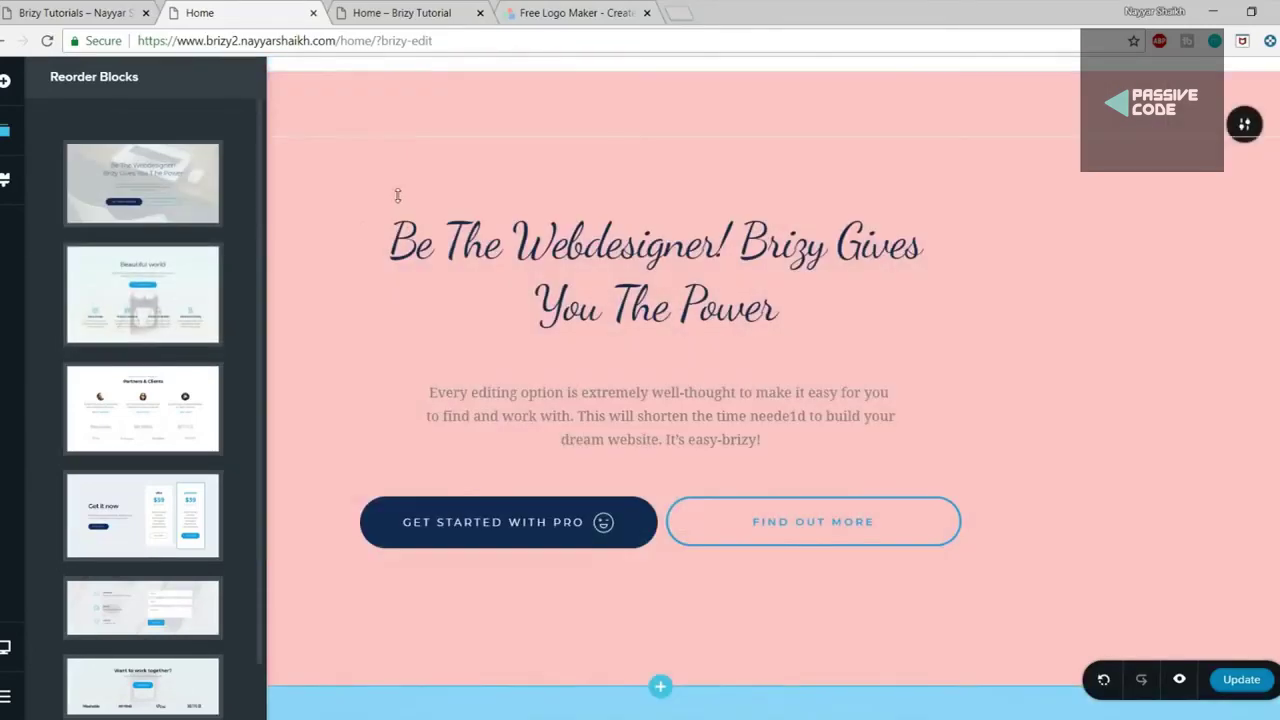
left_click(4, 652)
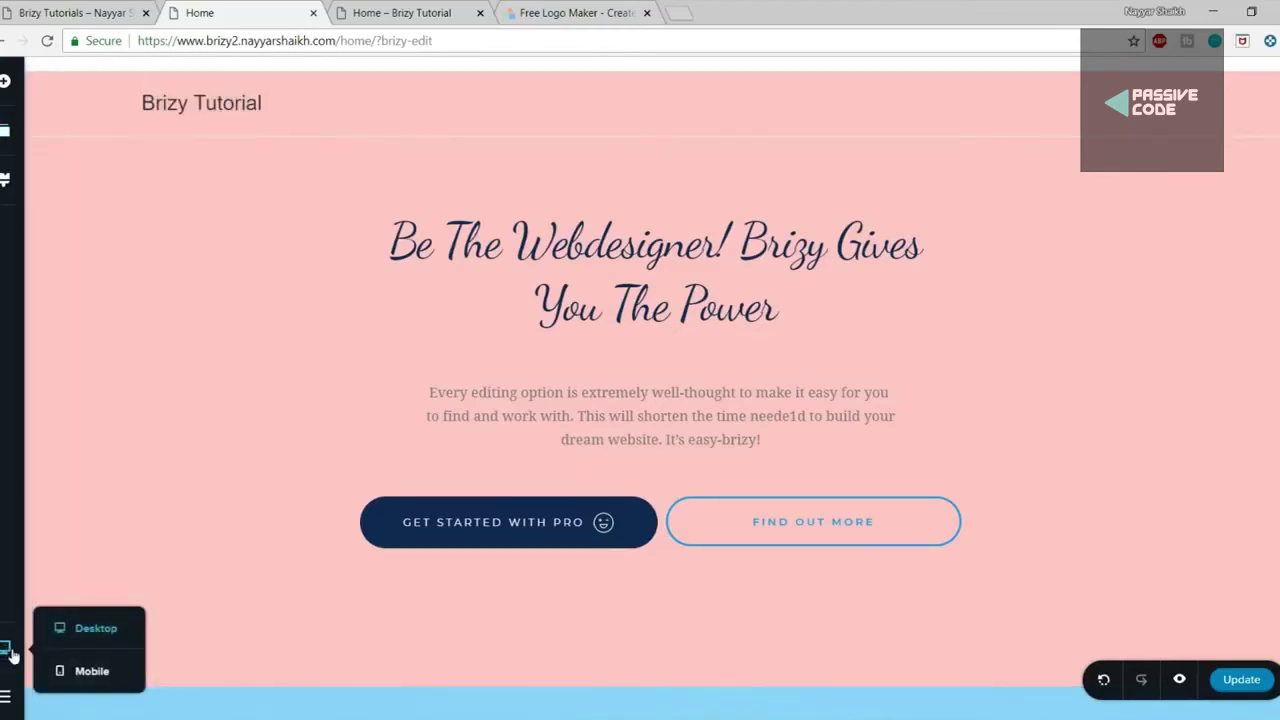
- In the mobile layout, give the hero section 150px top padding
left_click(72, 674)
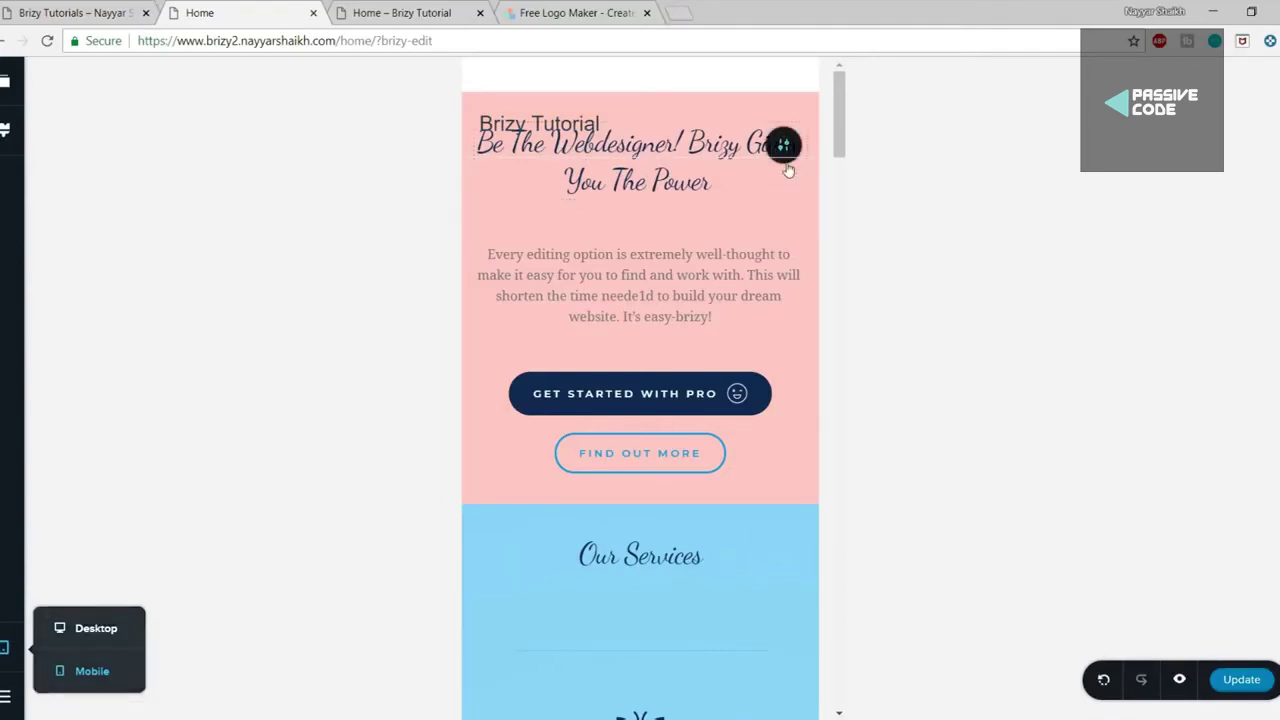
left_click(789, 172)
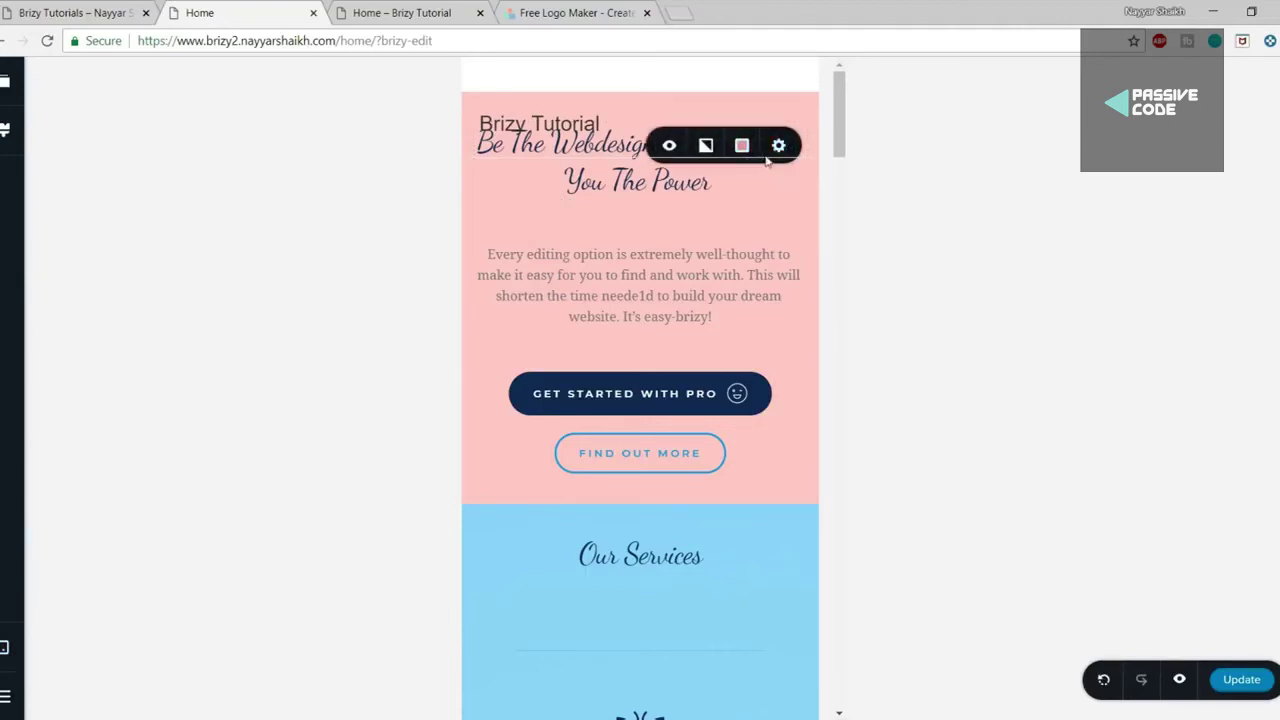
left_click(777, 161)
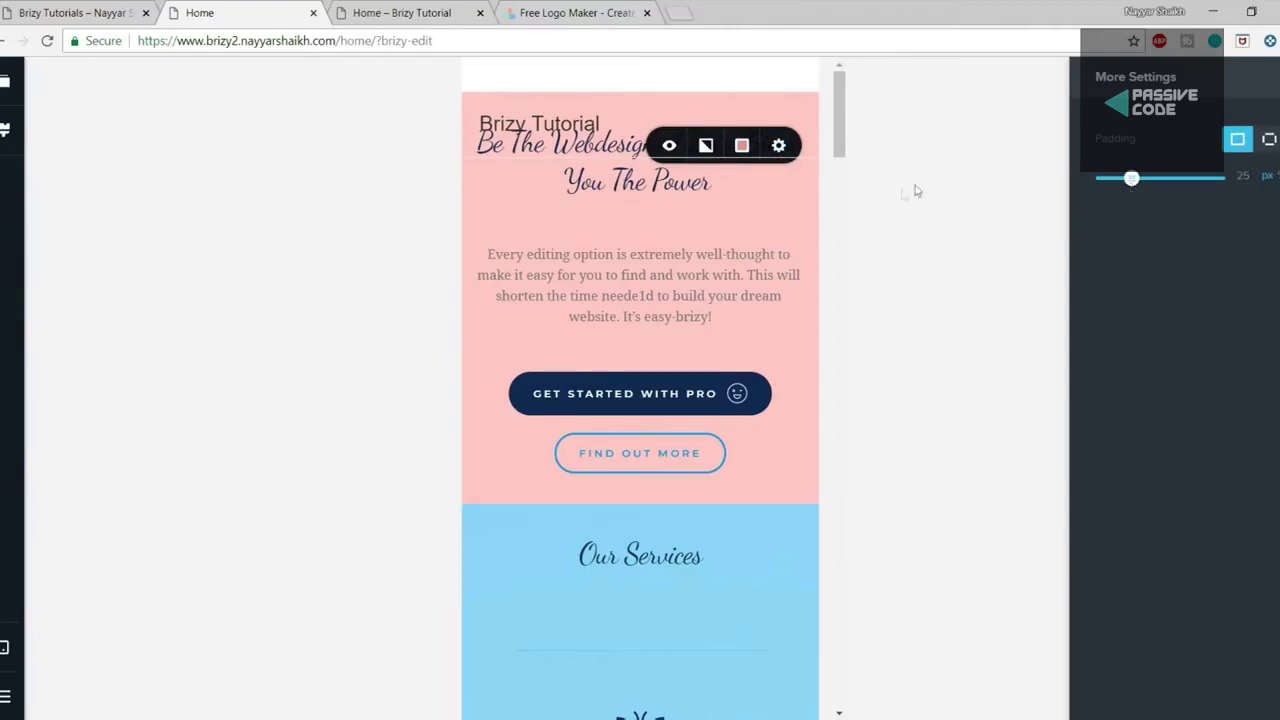
left_click(1269, 140)
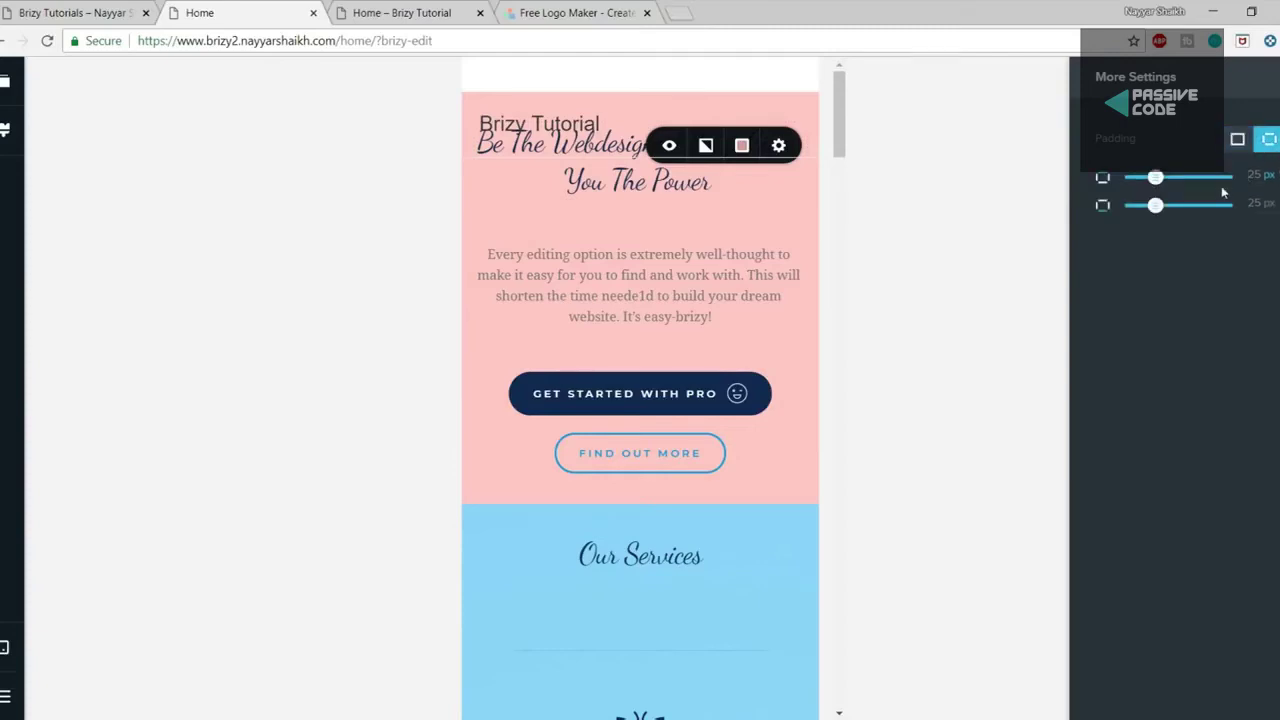
left_click_drag(1156, 177, 1225, 177)
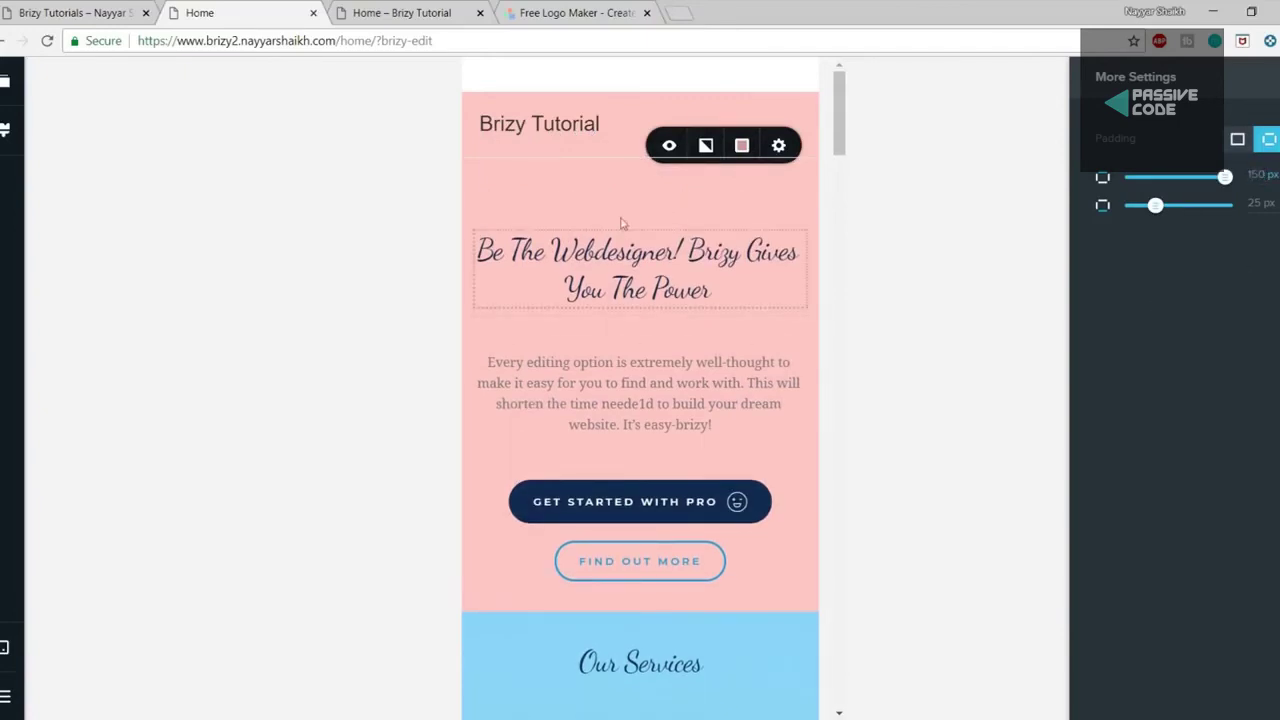
- Centre the Circle logo in the mobile footer
scroll(794, 332, "down", 5)
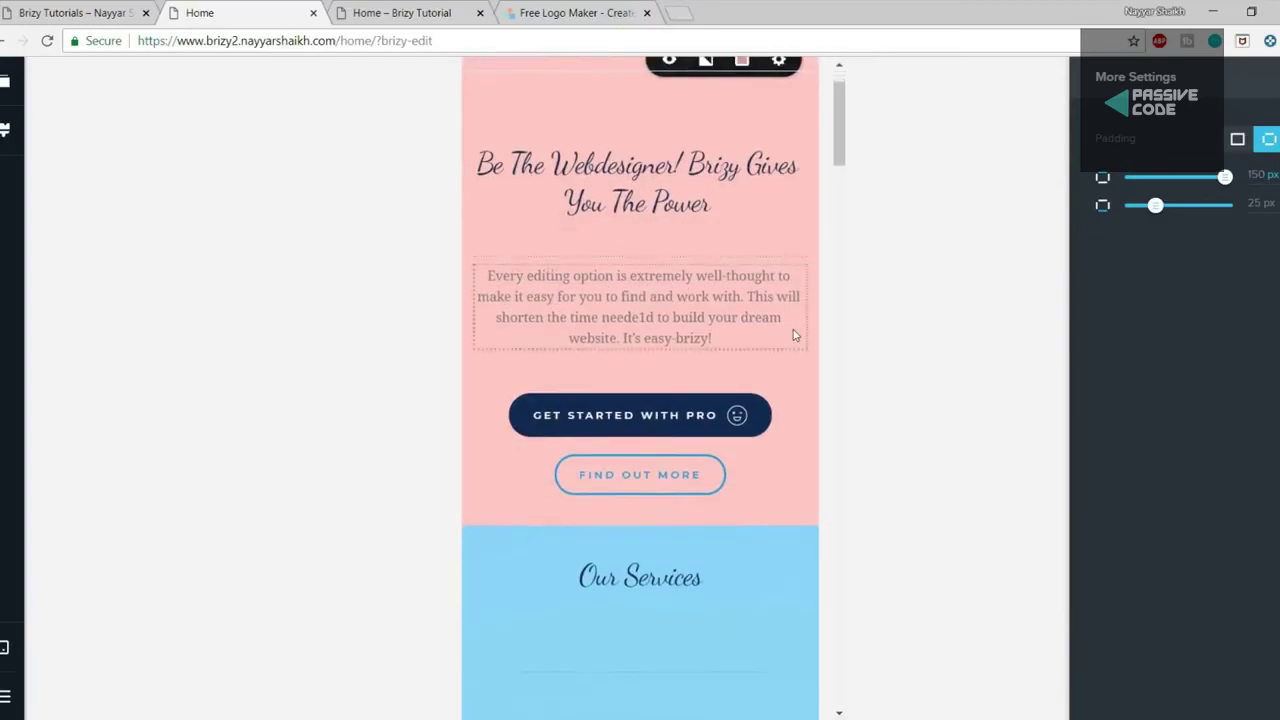
scroll(759, 379, "down", 10)
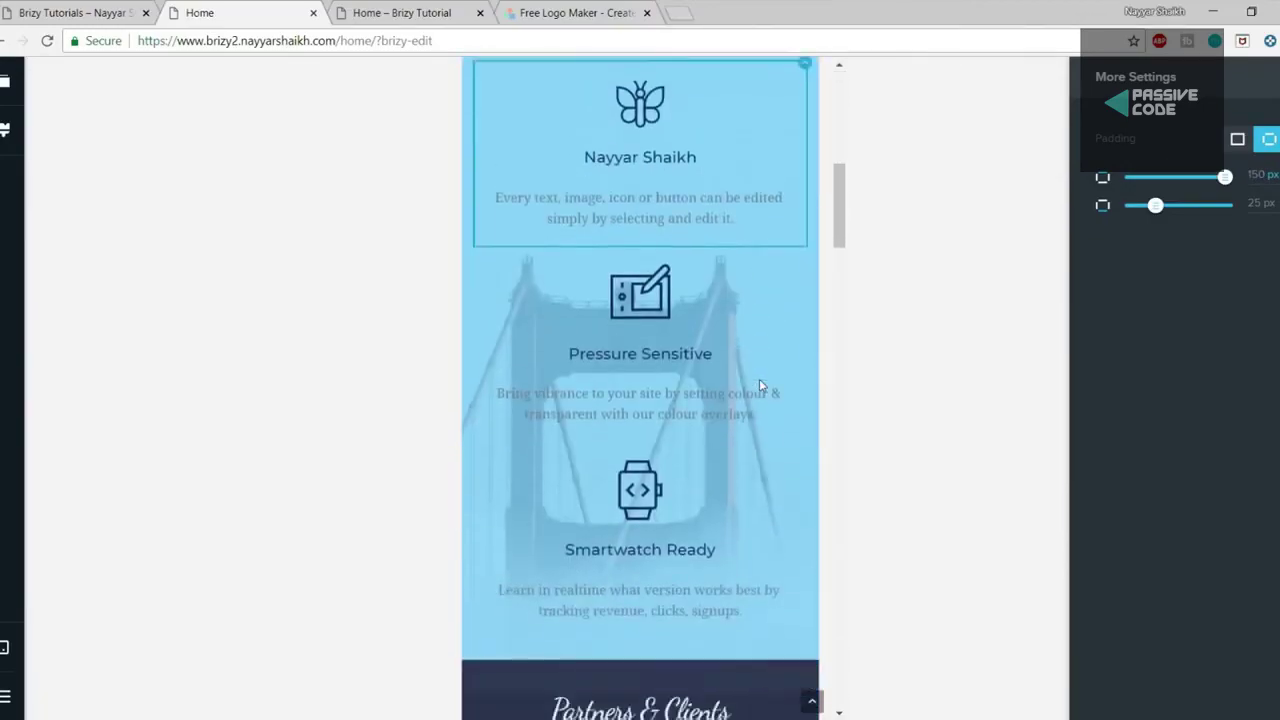
scroll(760, 385, "down", 10)
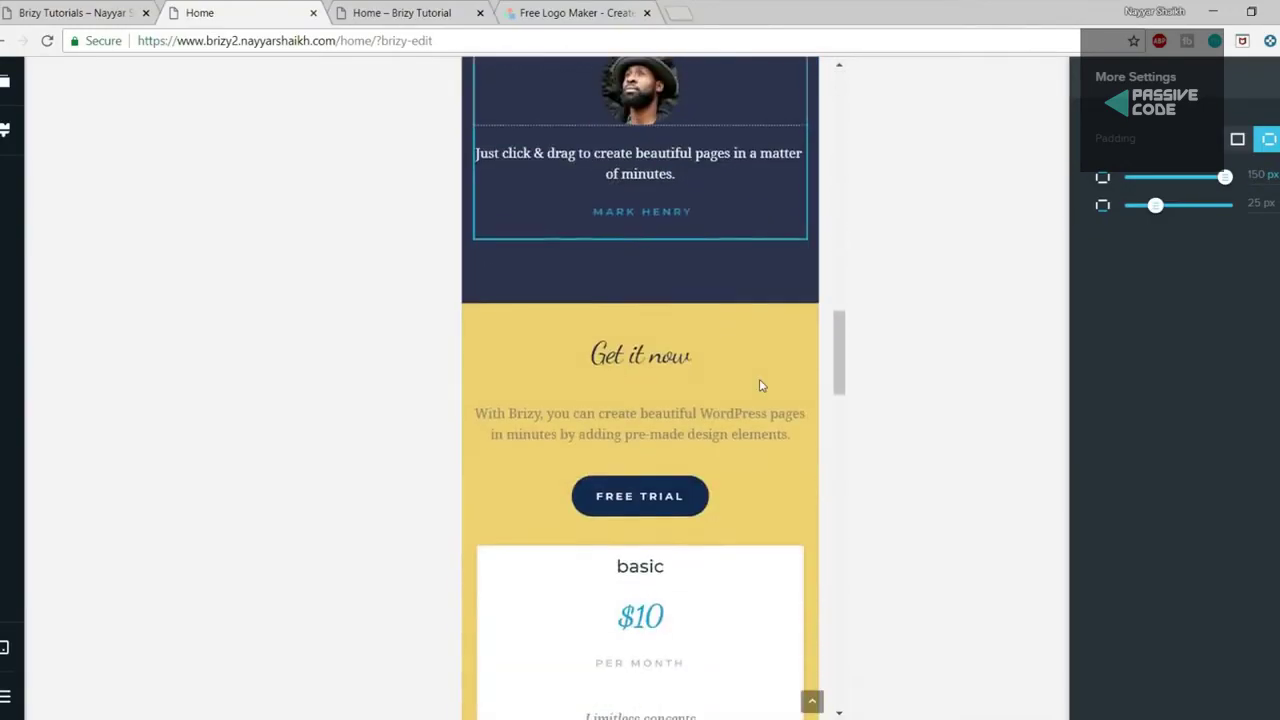
scroll(760, 385, "down", 10)
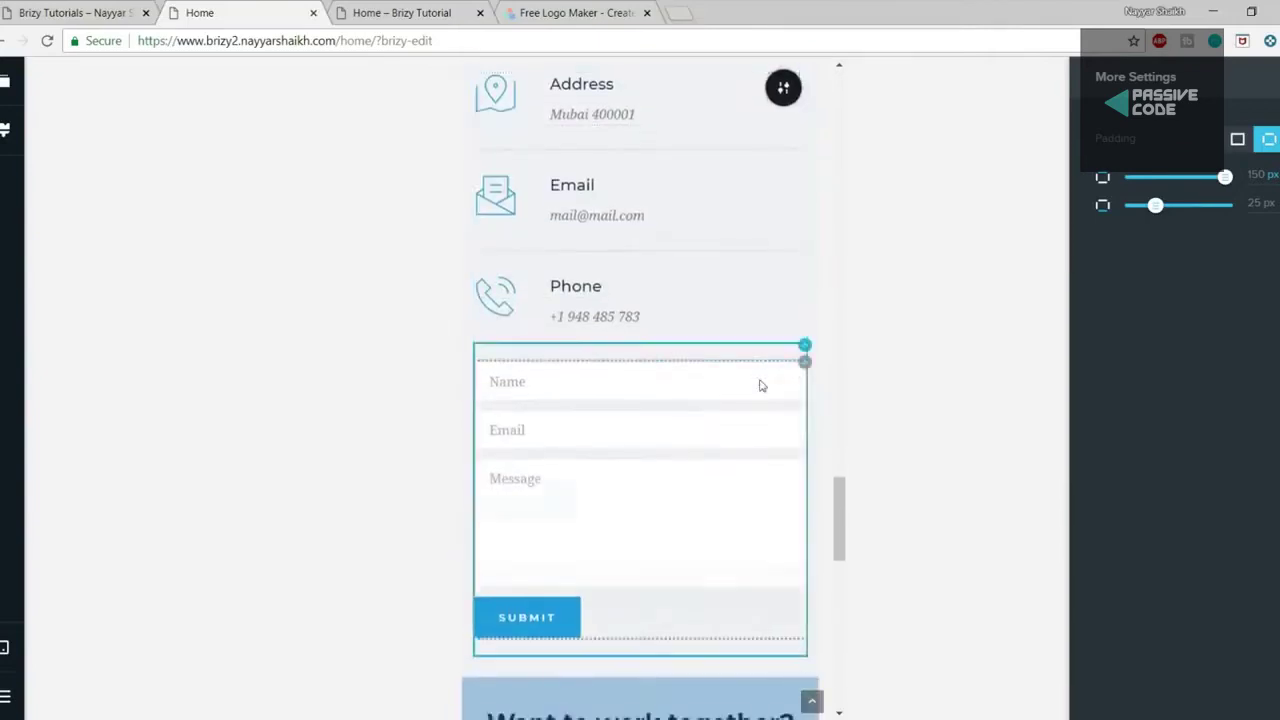
scroll(760, 385, "down", 4)
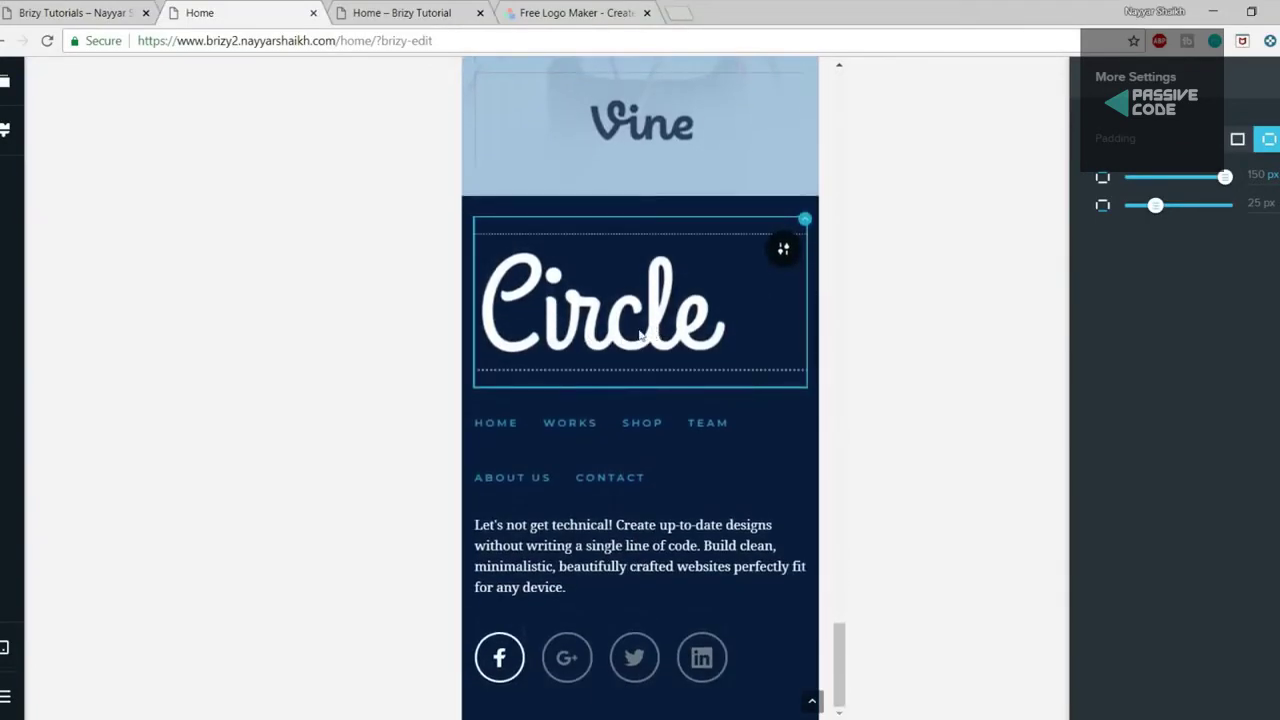
left_click(610, 300)
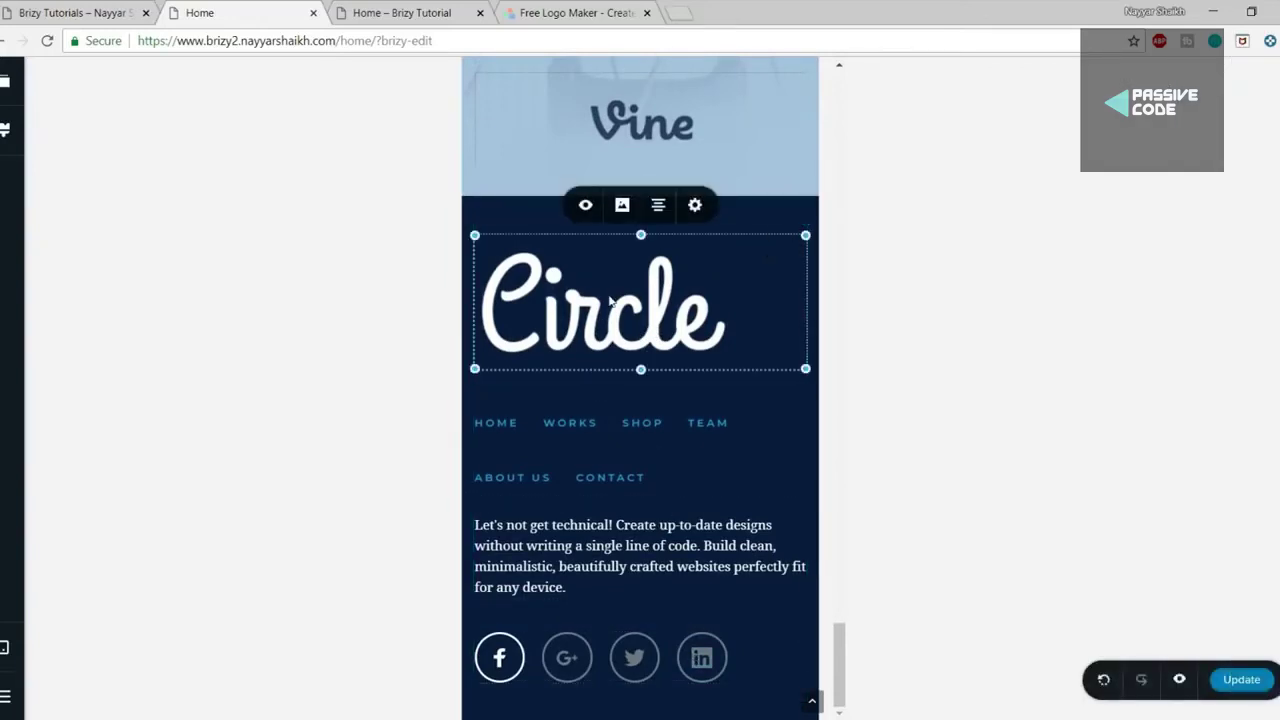
left_click(658, 205)
left_click(658, 206)
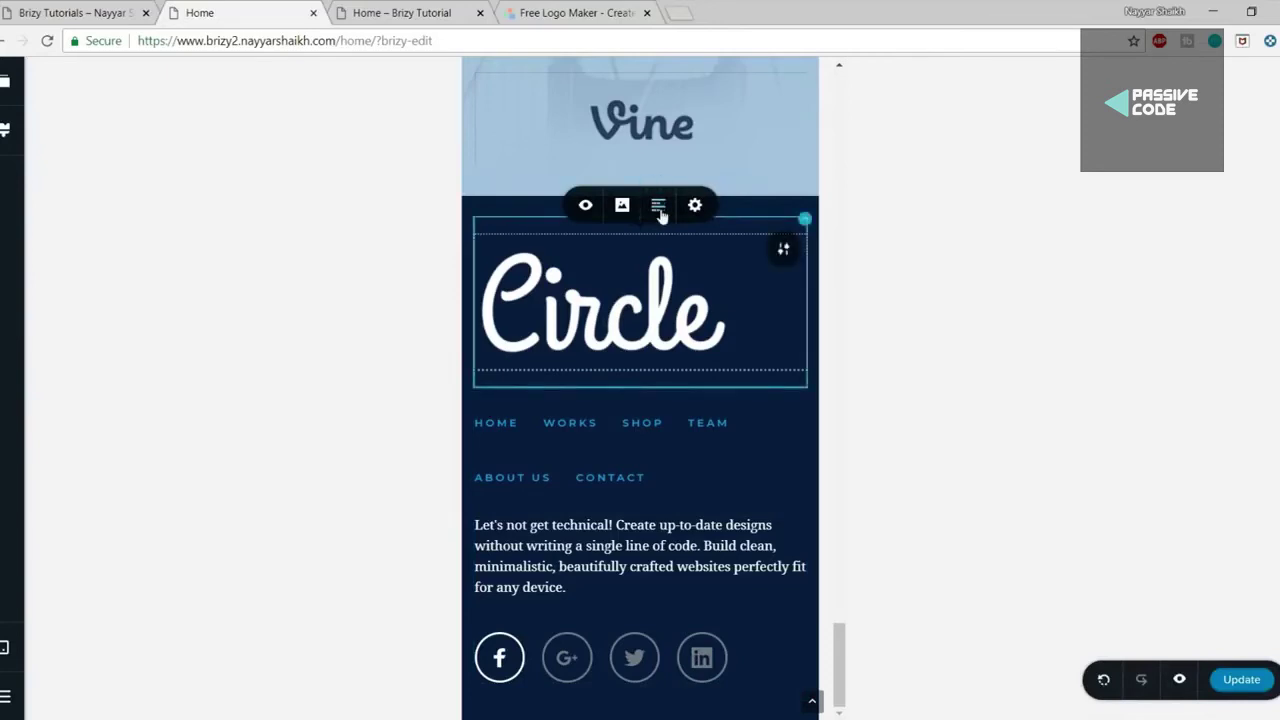
left_click(659, 210)
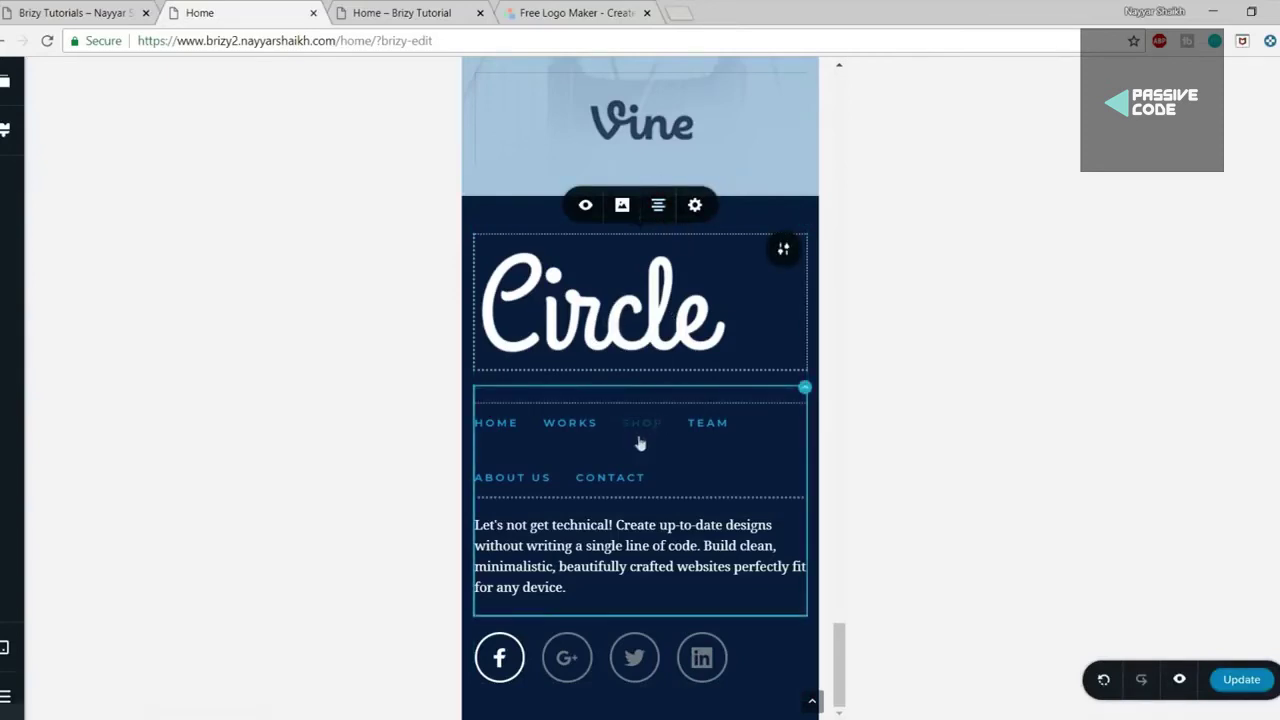
- Centre the footer social icons and save with Update
left_click(635, 670)
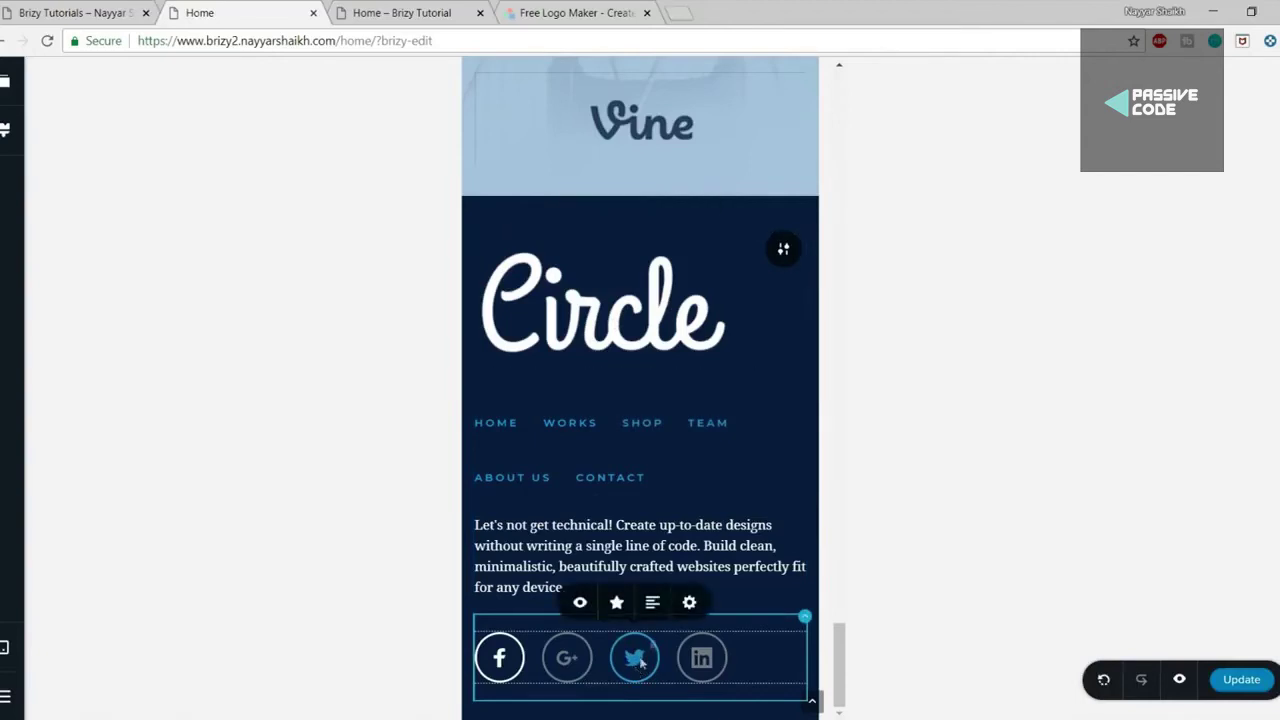
left_click(652, 602)
left_click(941, 543)
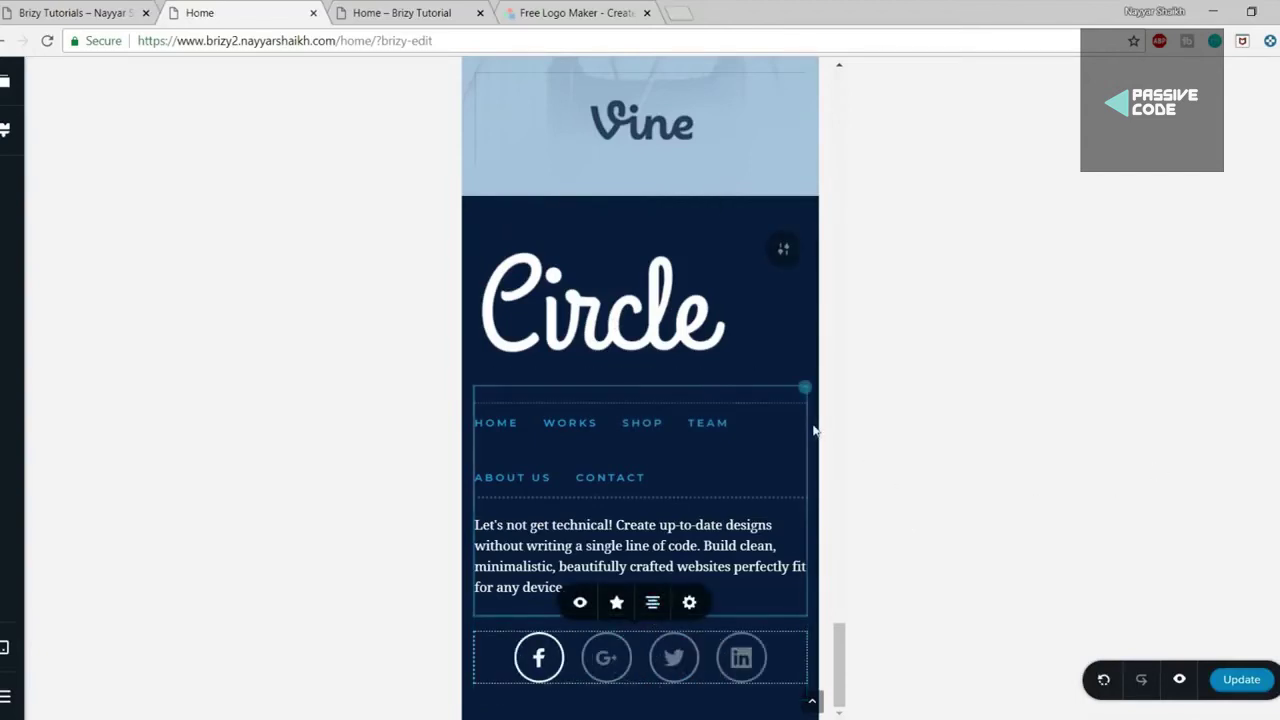
left_click(1237, 690)
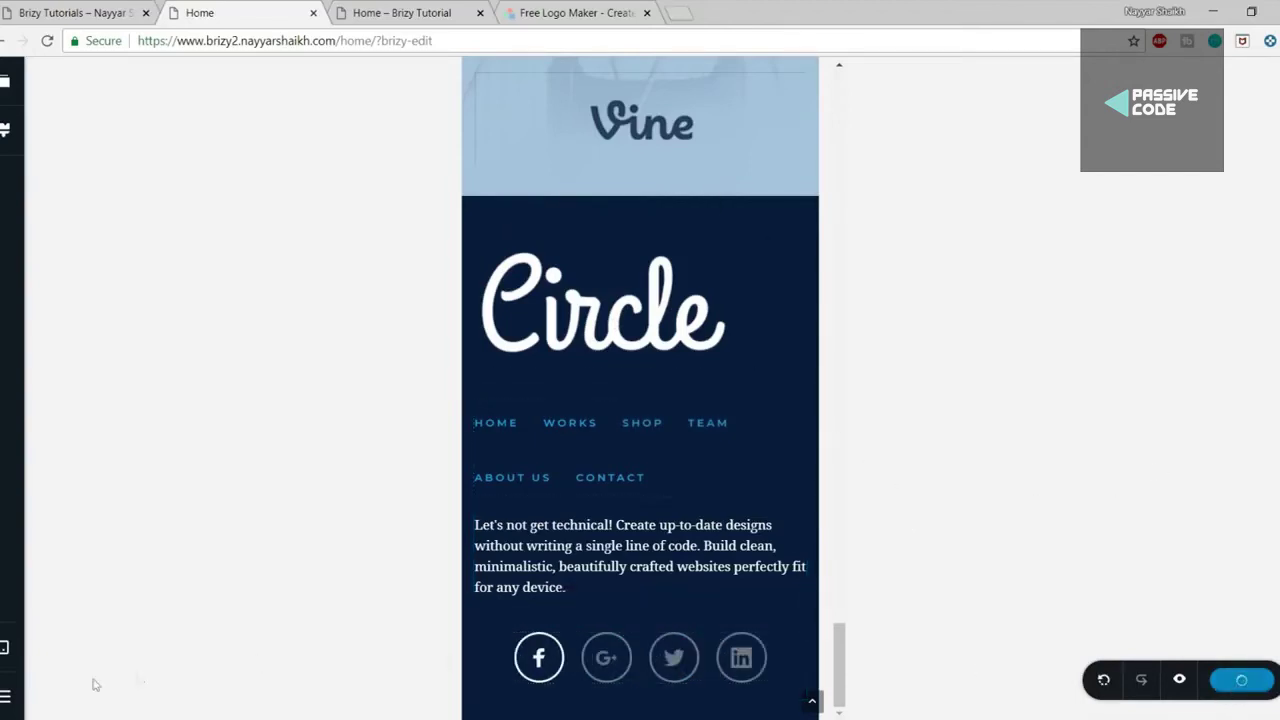
- Switch back to the desktop layout and save the footer as a reusable block
mouse_move(12, 668)
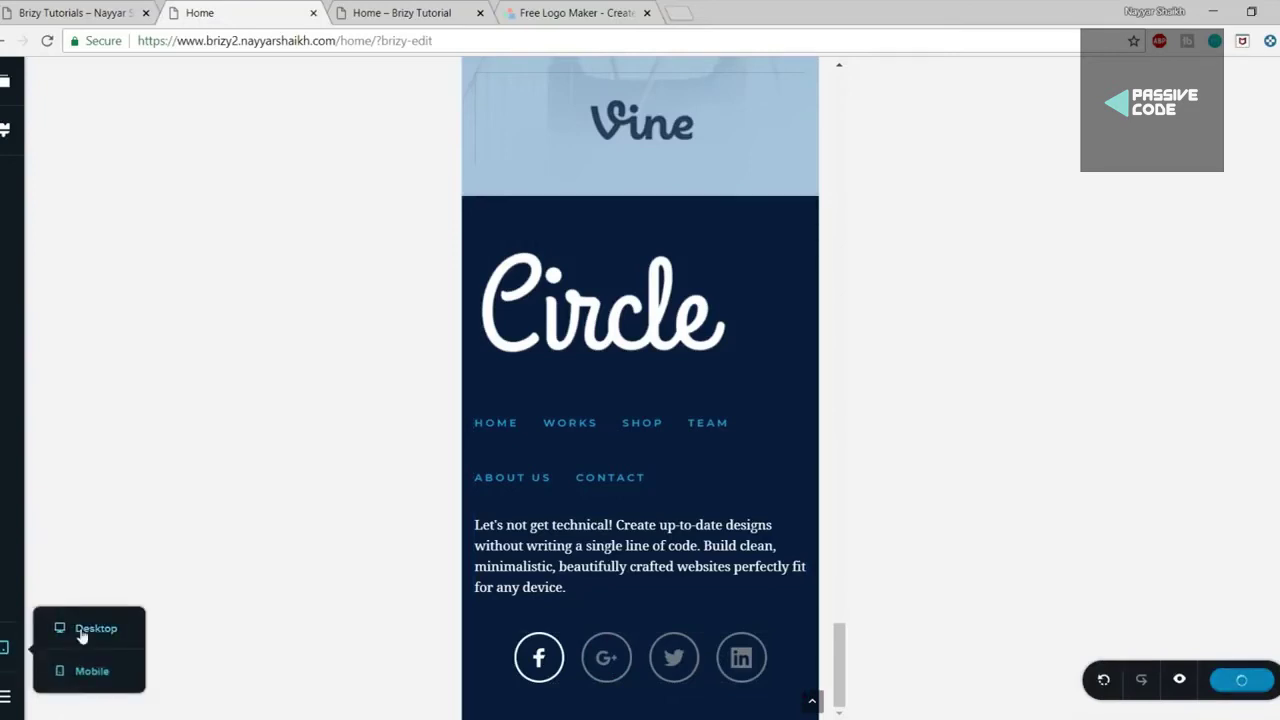
left_click(82, 630)
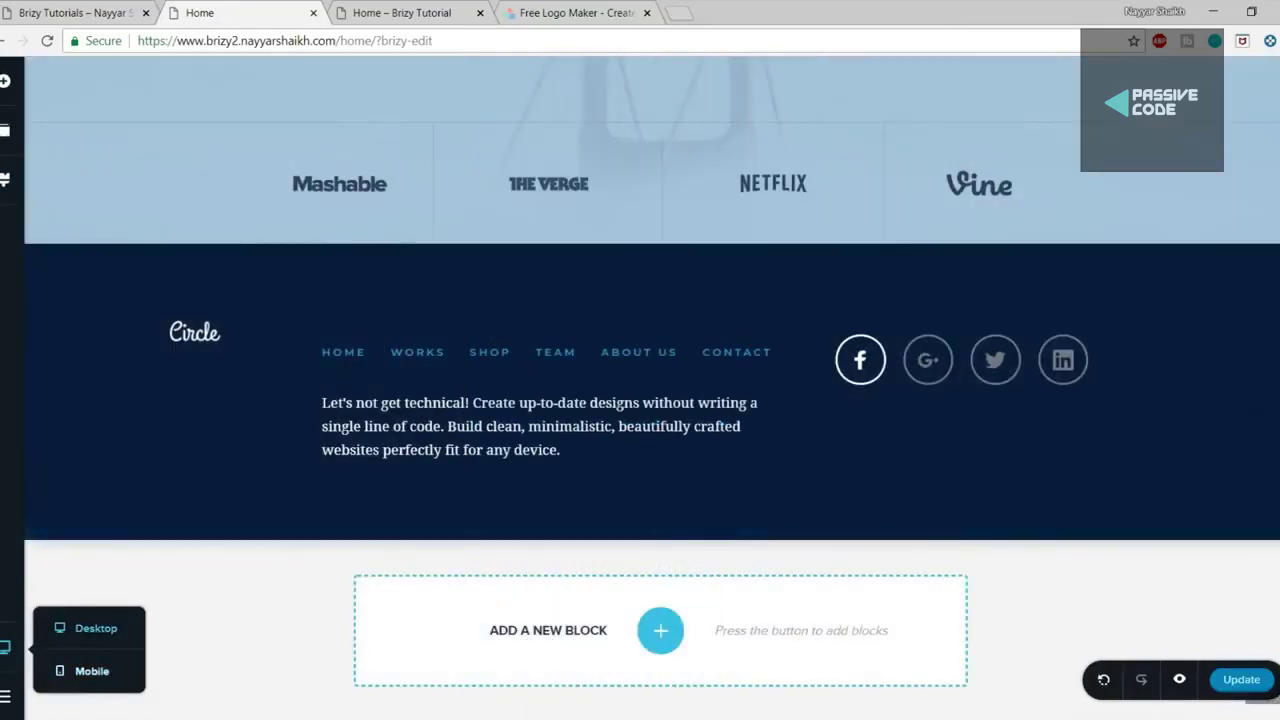
mouse_move(1244, 296)
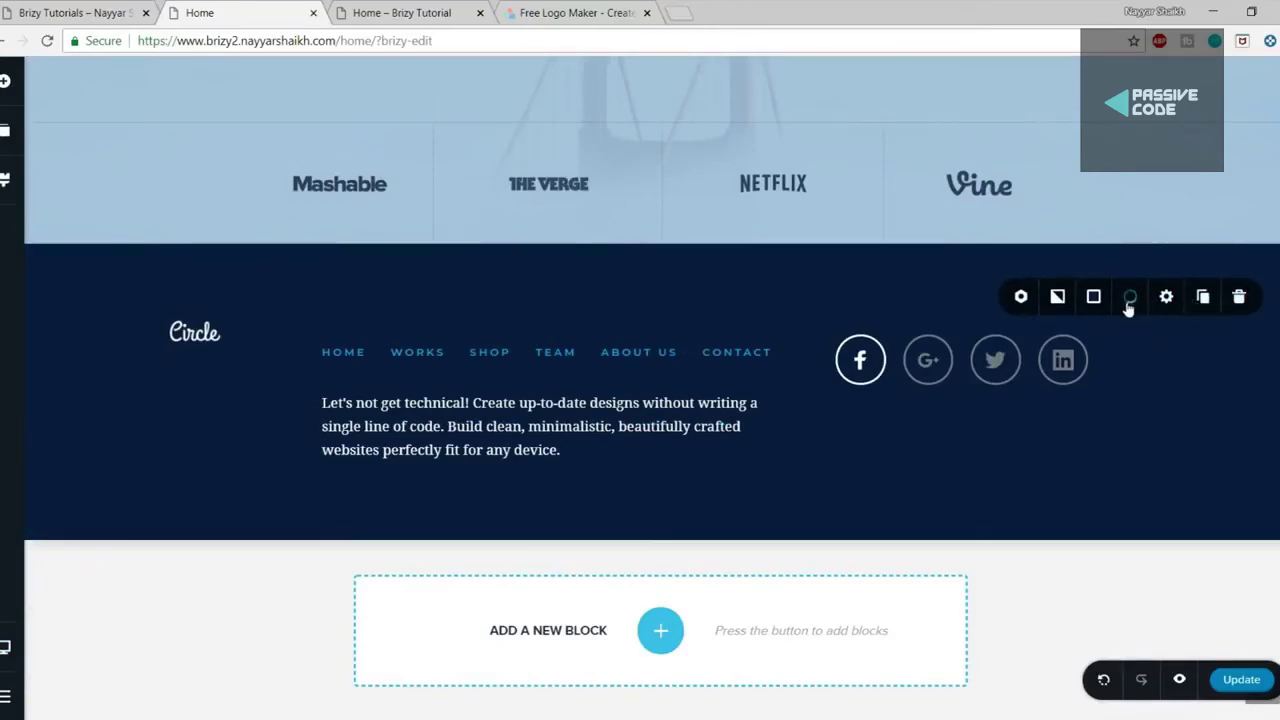
left_click(1129, 298)
- Remove ?brizy-edit from the URL to load the live page
scroll(590, 504, "up", 2)
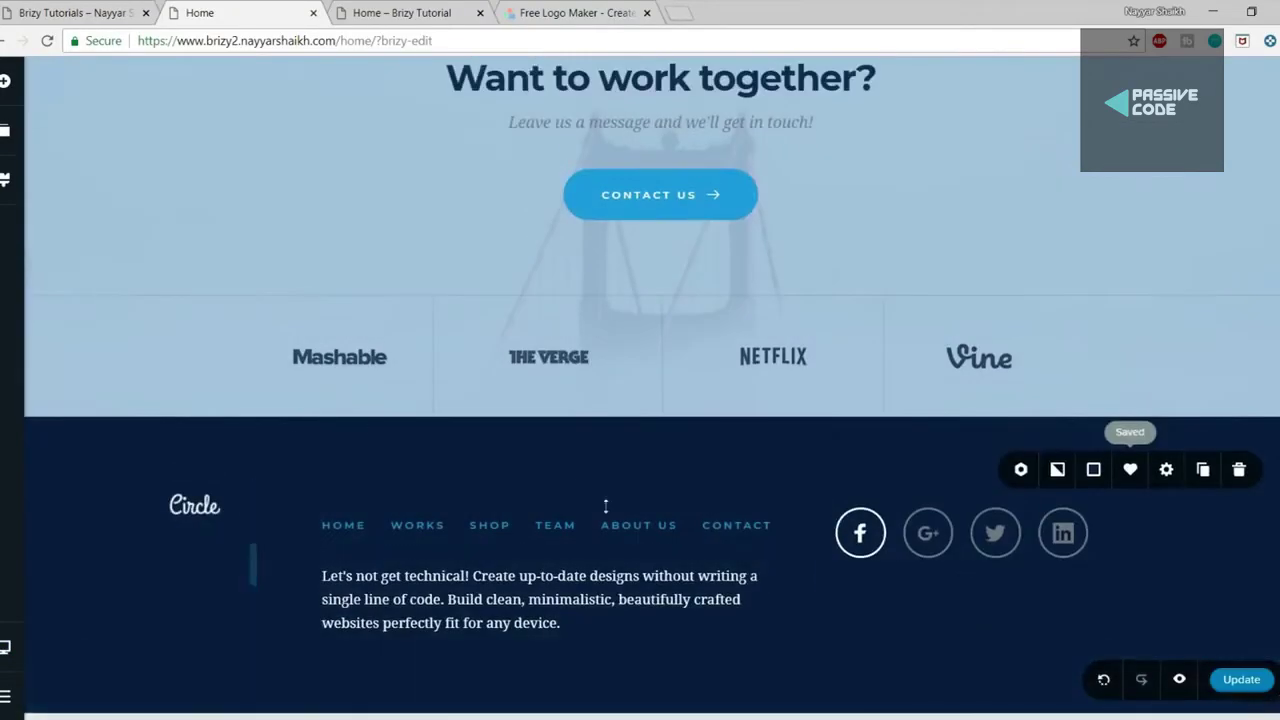
scroll(605, 506, "up", 15)
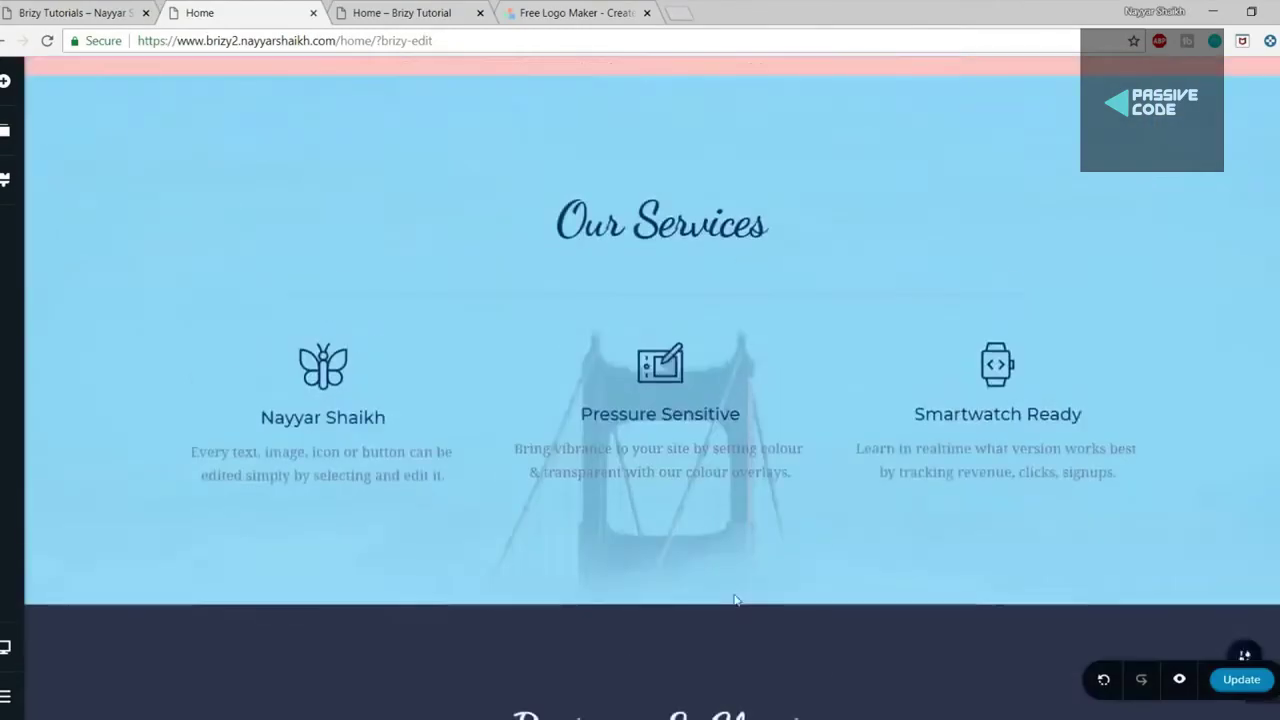
scroll(735, 600, "up", 5)
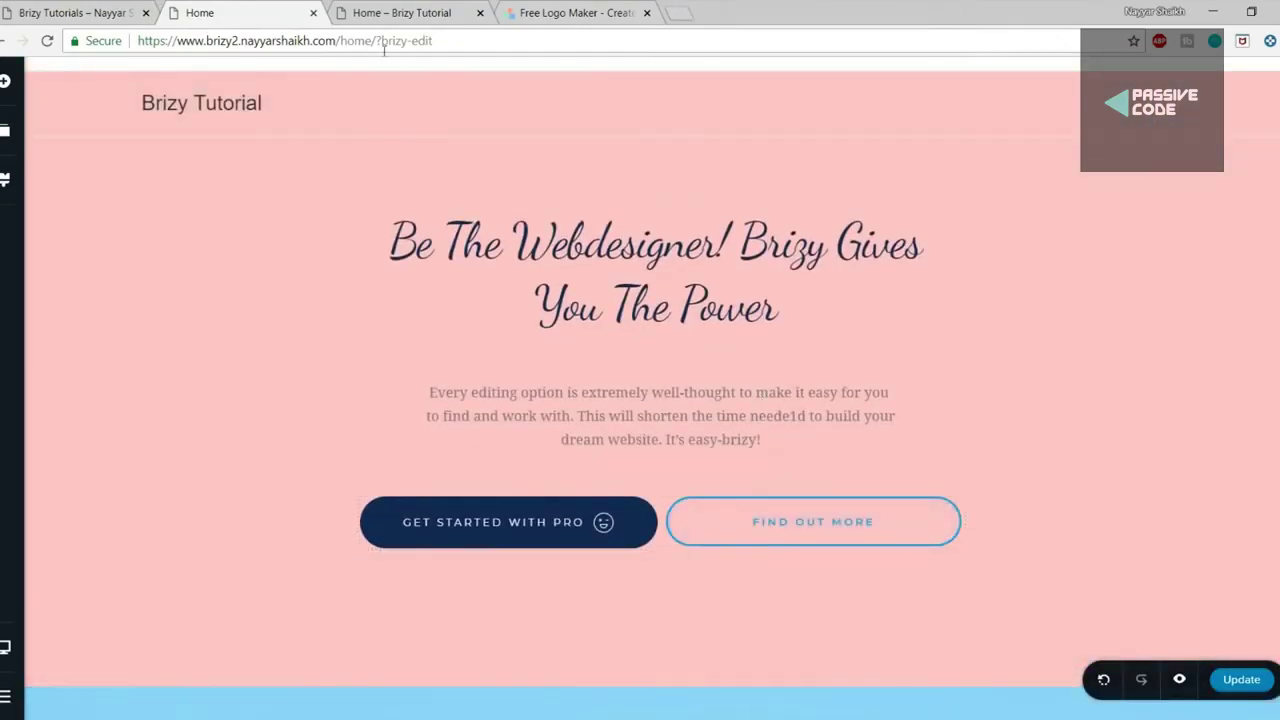
left_click_drag(376, 40, 648, 40)
key("BackSpace")
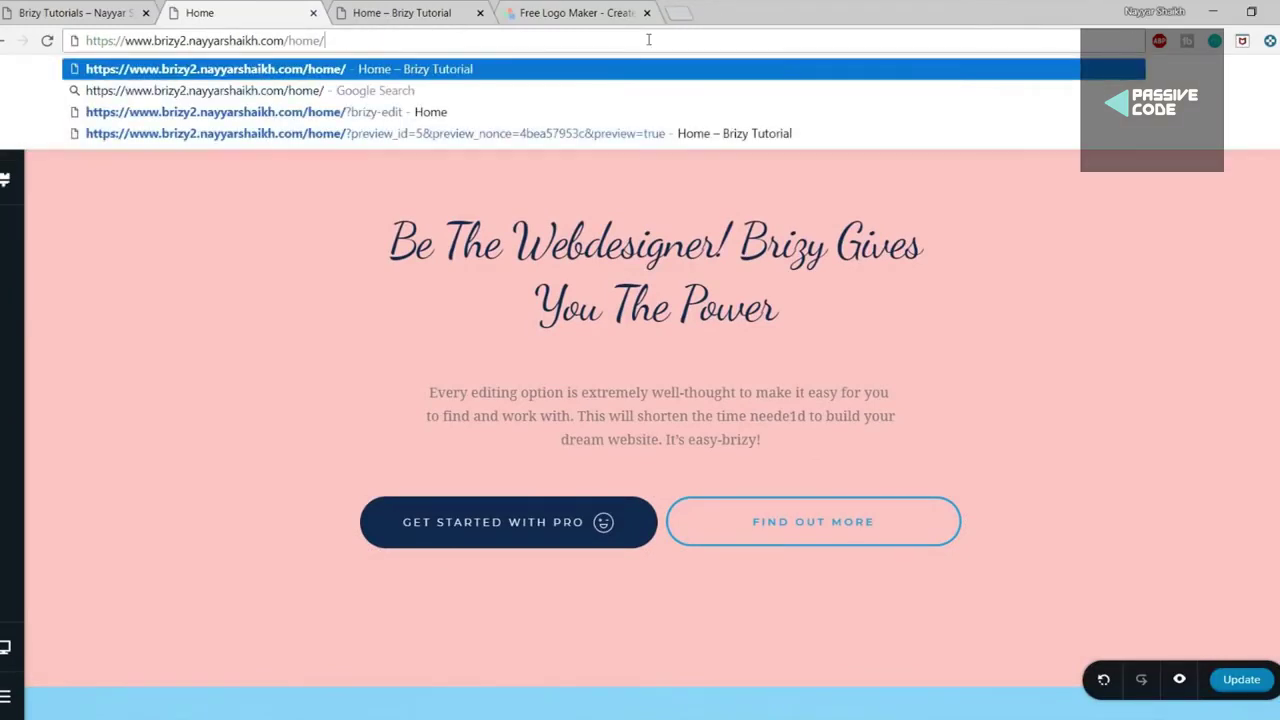
key("Return")
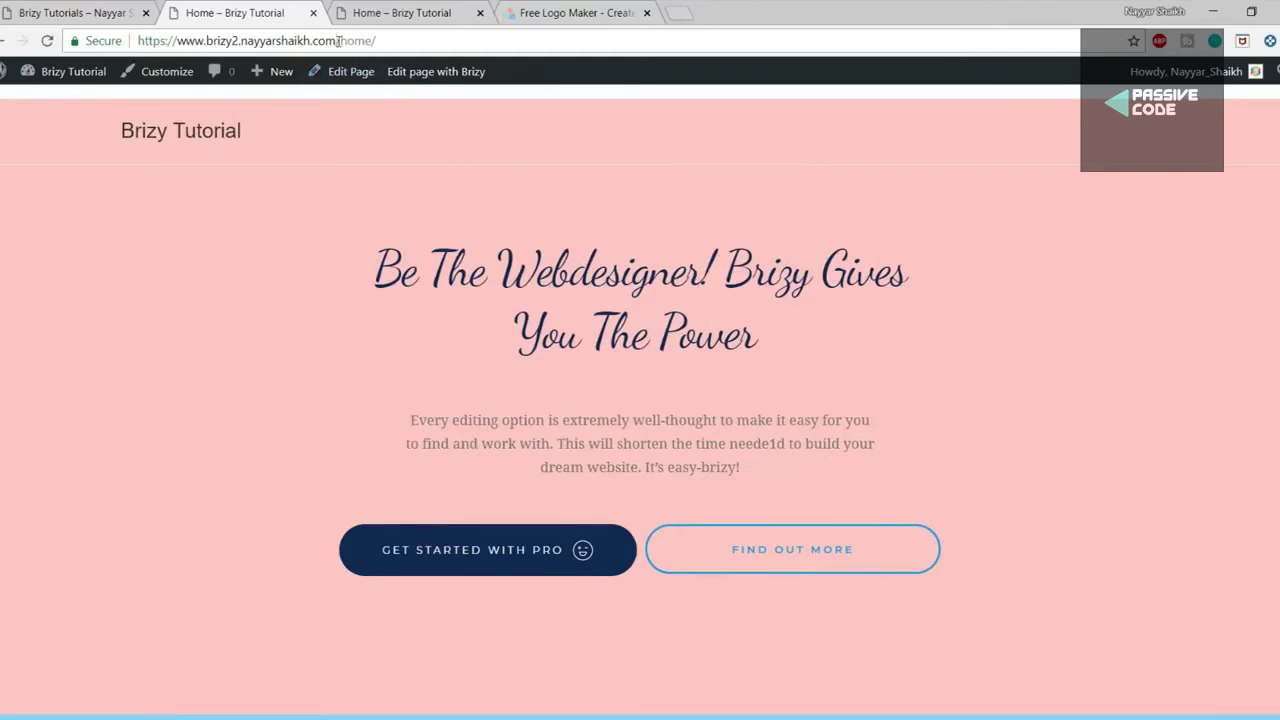
- Glance at the reference Circle site, then load the Brizy Tutorial front page listing the latest posts
left_click_drag(338, 41, 461, 47)
left_click(251, 300)
right_click(60, 8)
left_click(60, 12)
left_click(1265, 690)
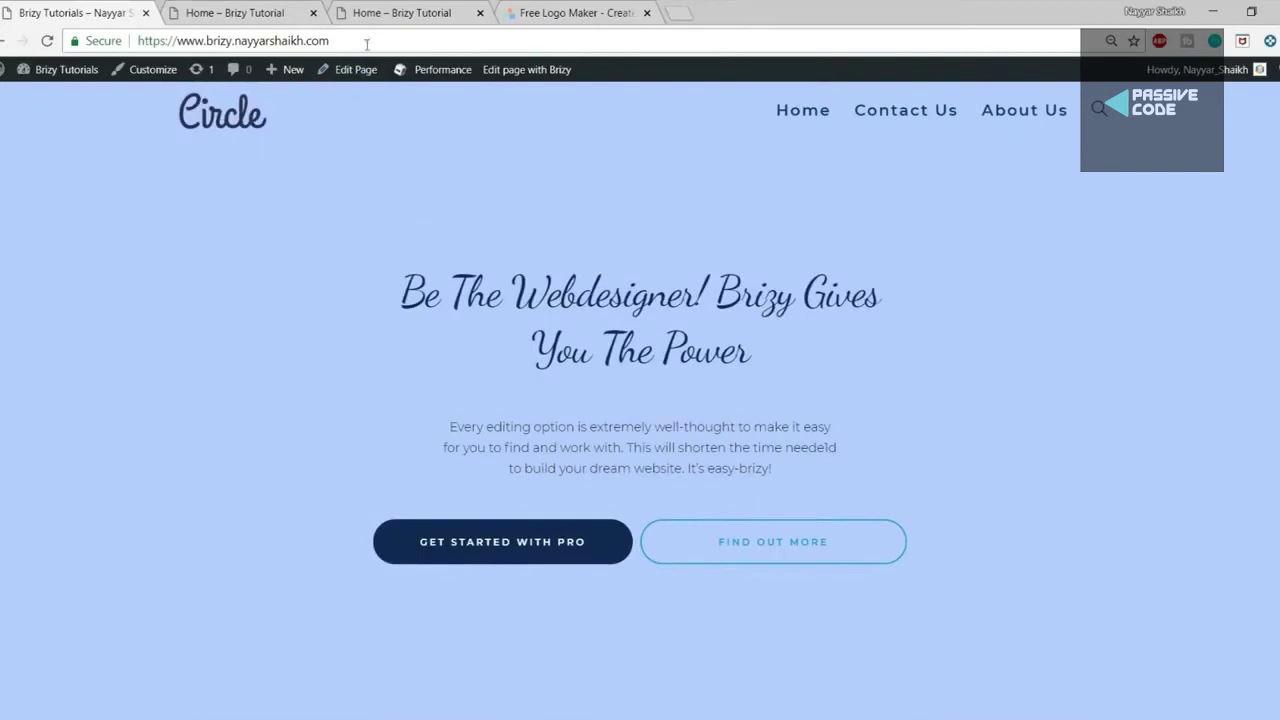
left_click(262, 10)
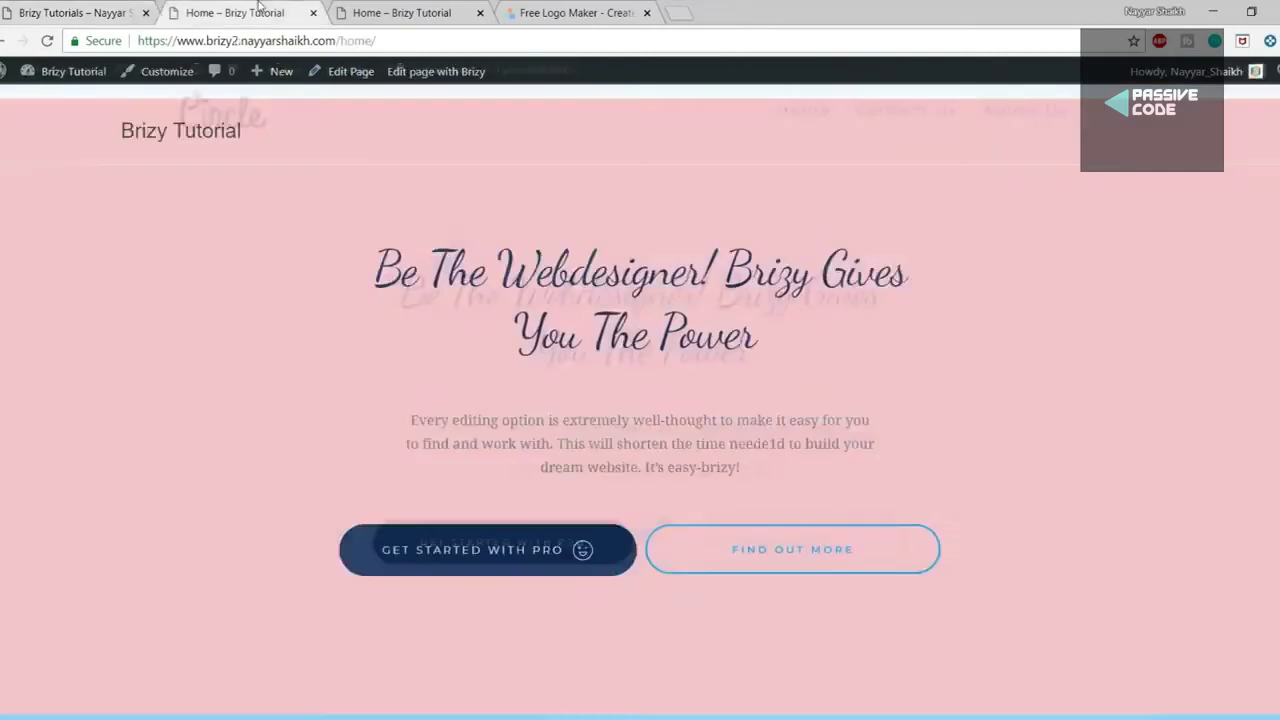
left_click(185, 138)
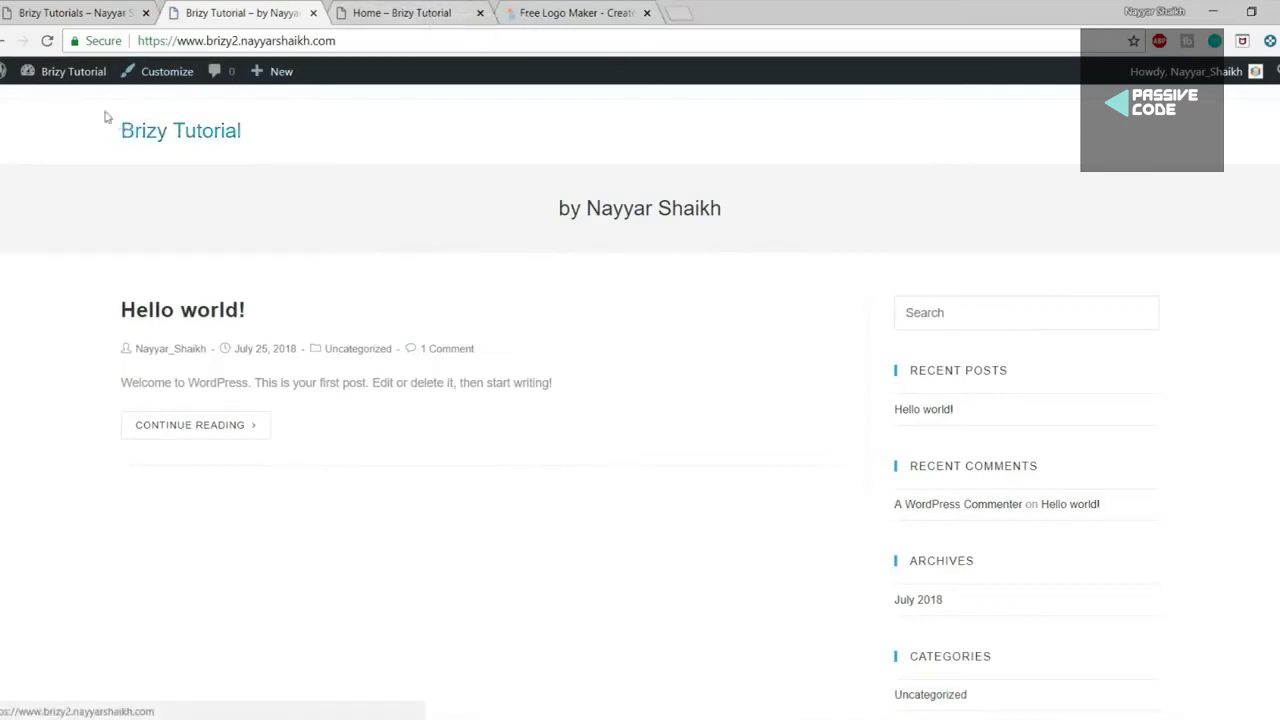
- In Reading settings, set the homepage to a static page, Home, and save
left_click(50, 102)
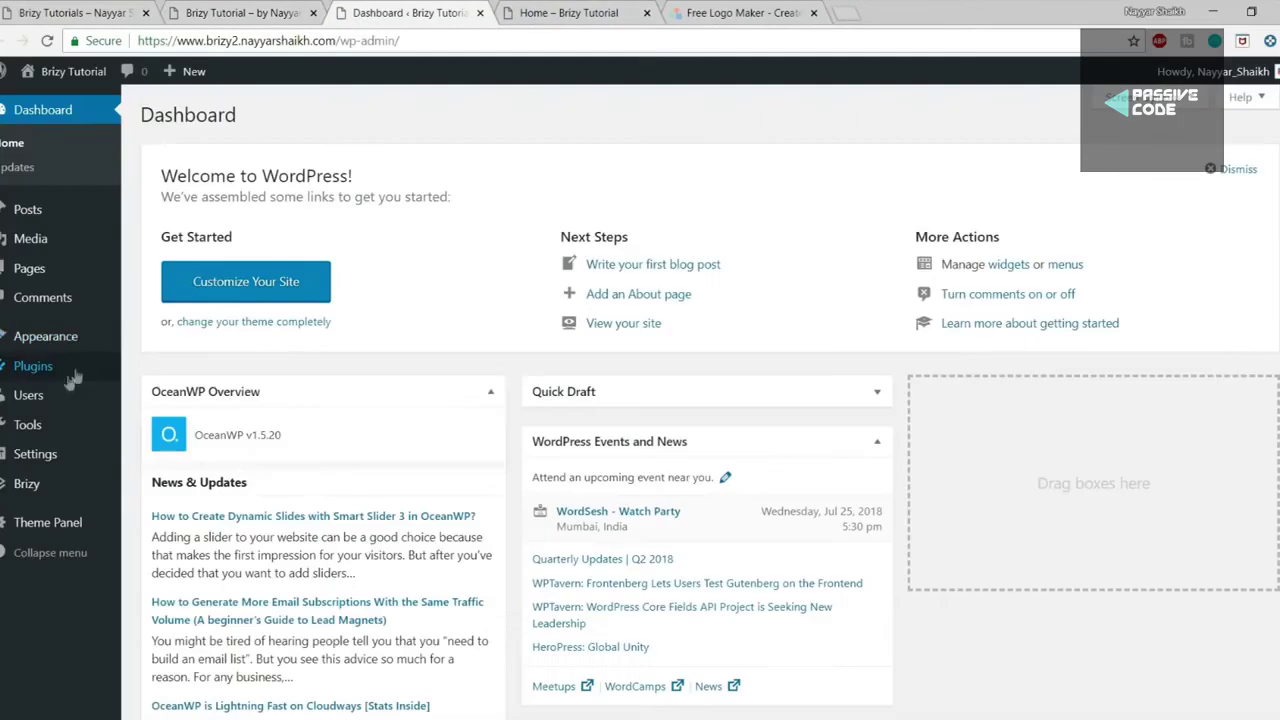
mouse_move(53, 465)
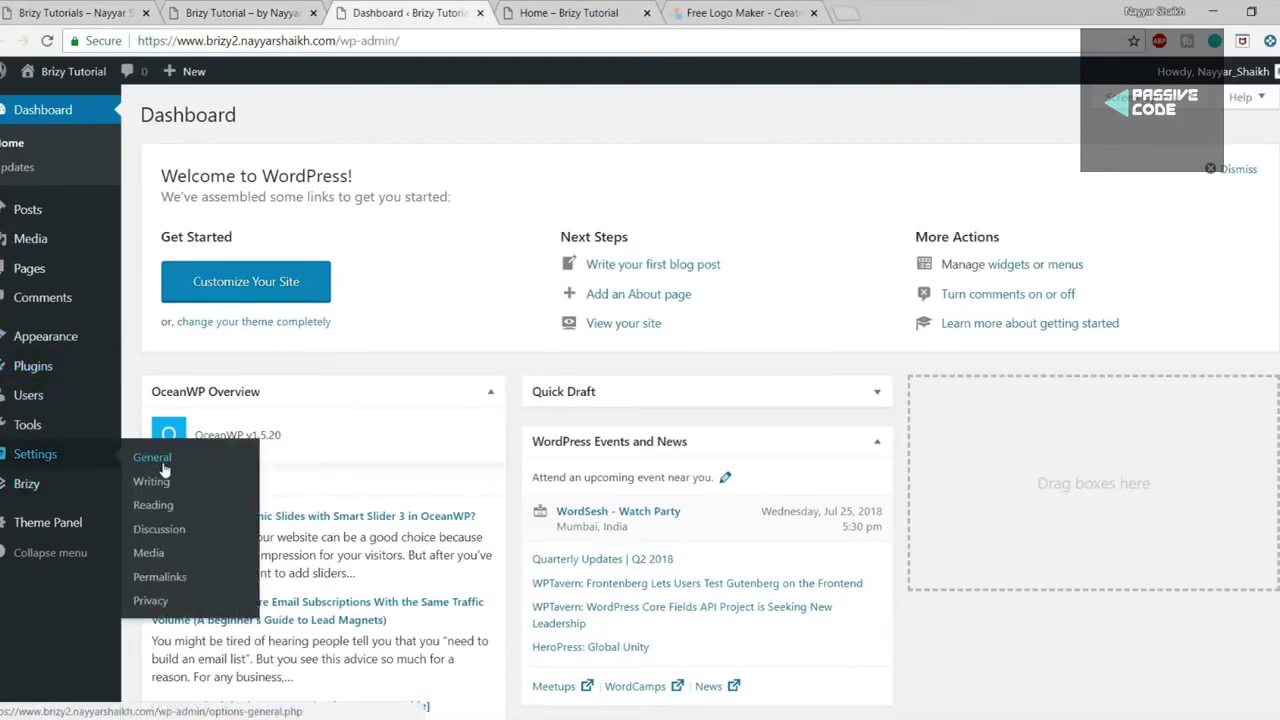
left_click(156, 506)
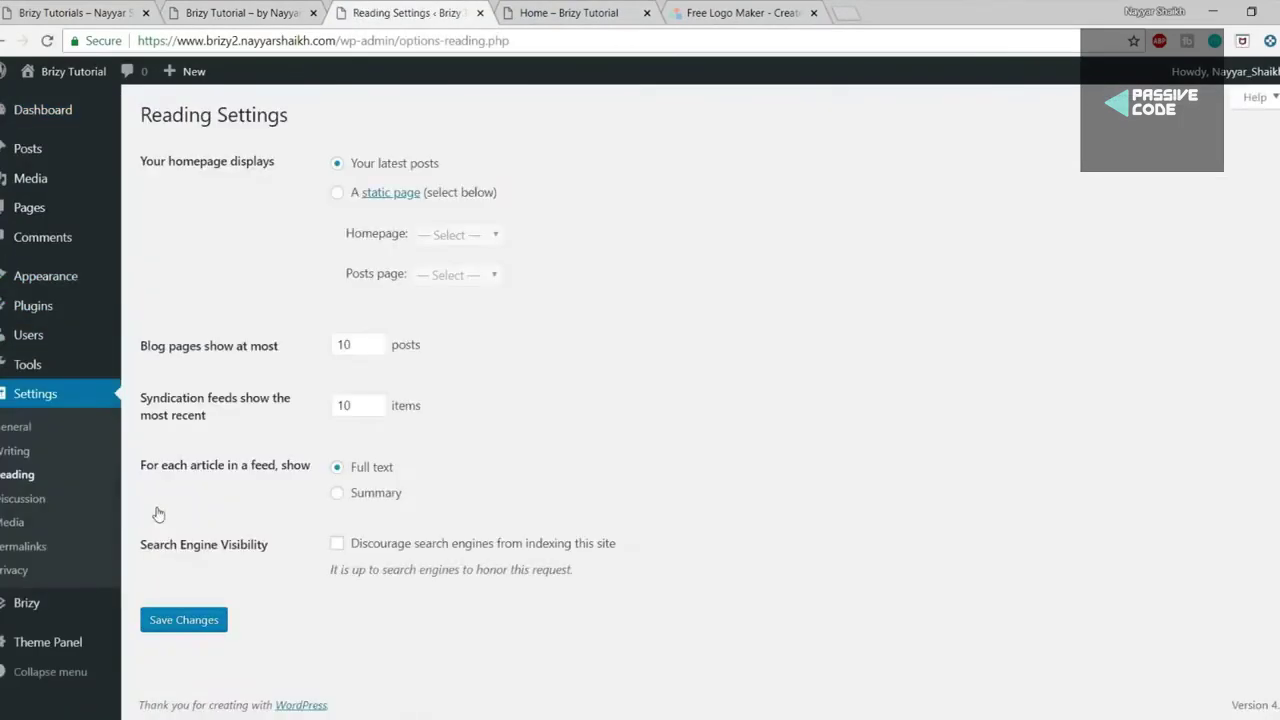
left_click_drag(436, 169, 356, 170)
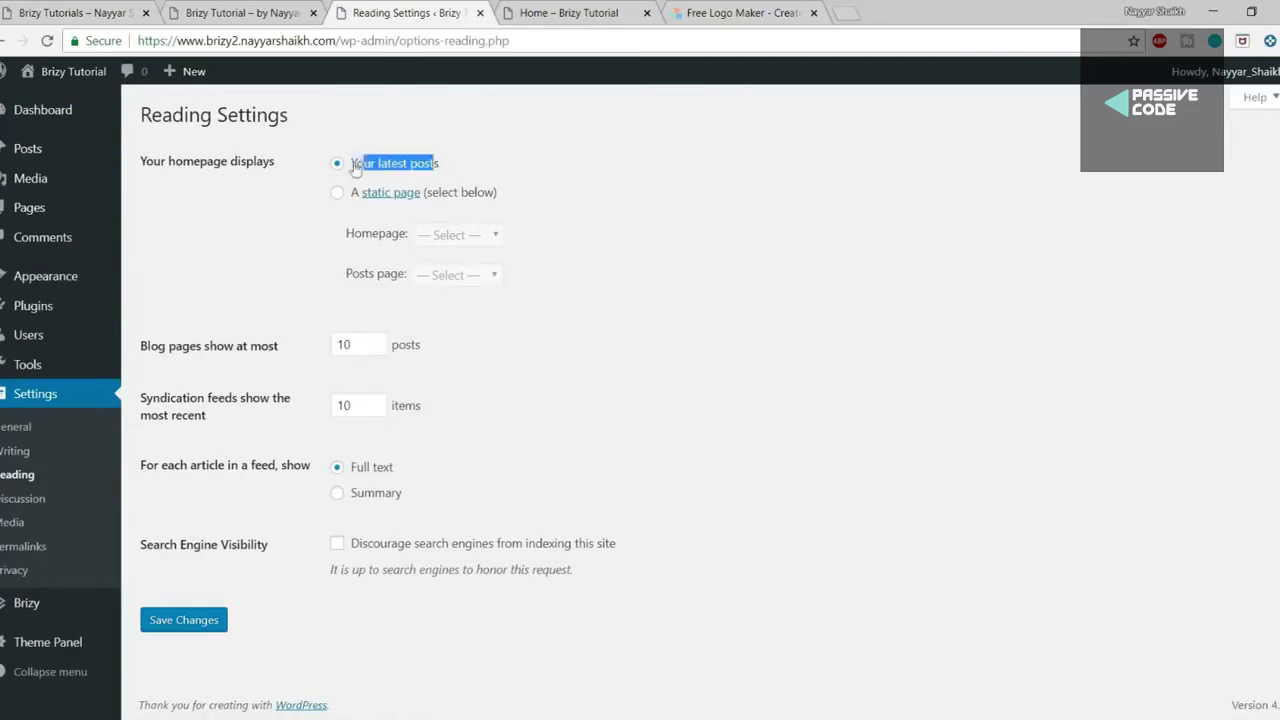
left_click(337, 193)
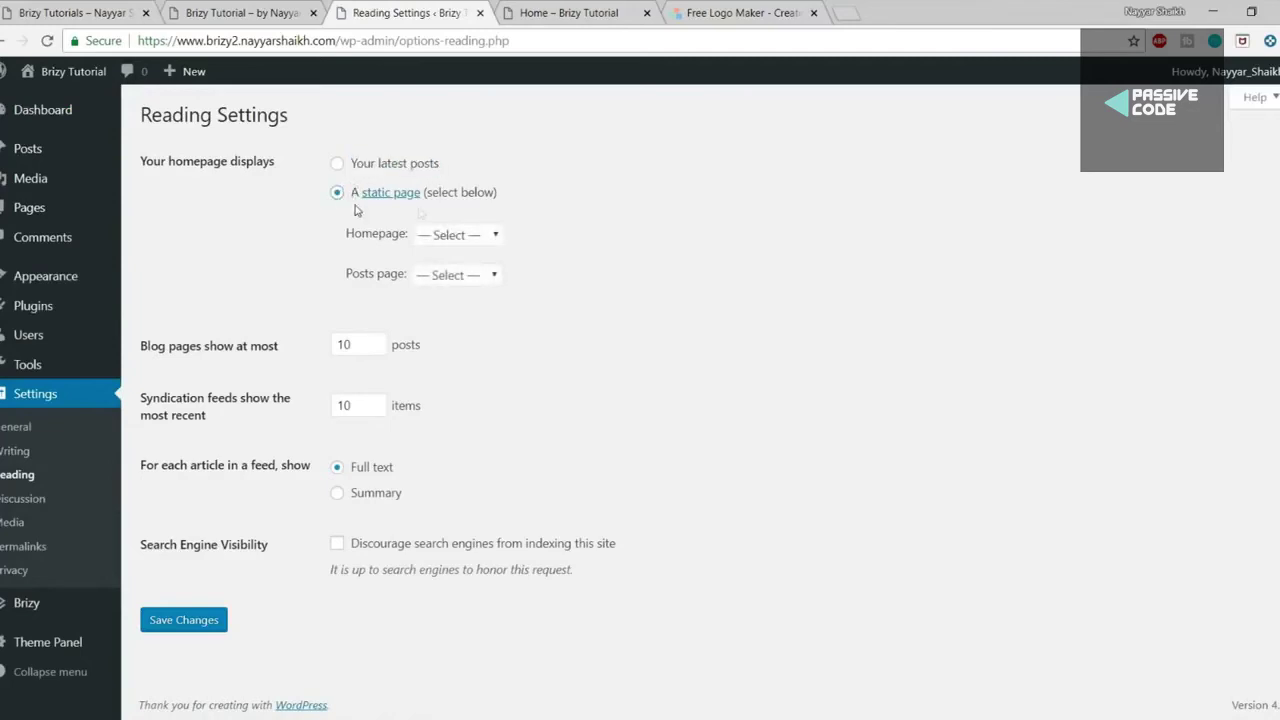
left_click(467, 245)
left_click(459, 274)
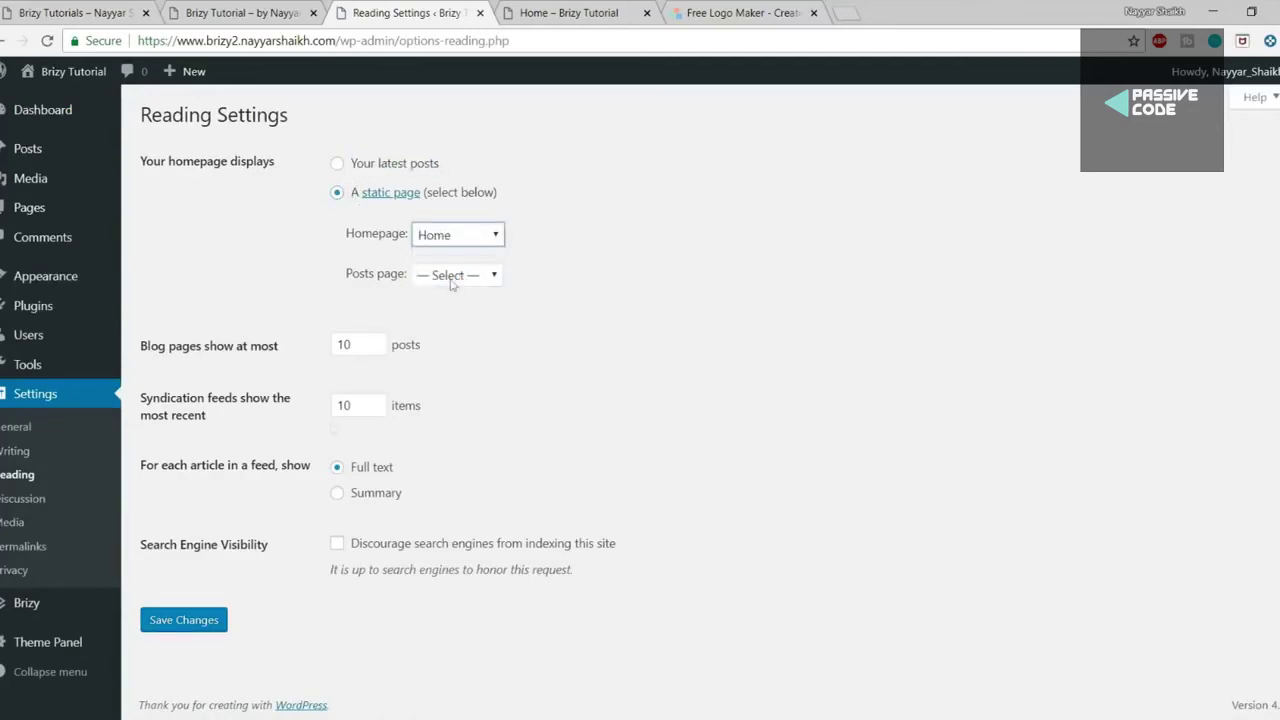
left_click(184, 620)
- Reload the site's front page to confirm it now shows the pink Home page
left_click(230, 13)
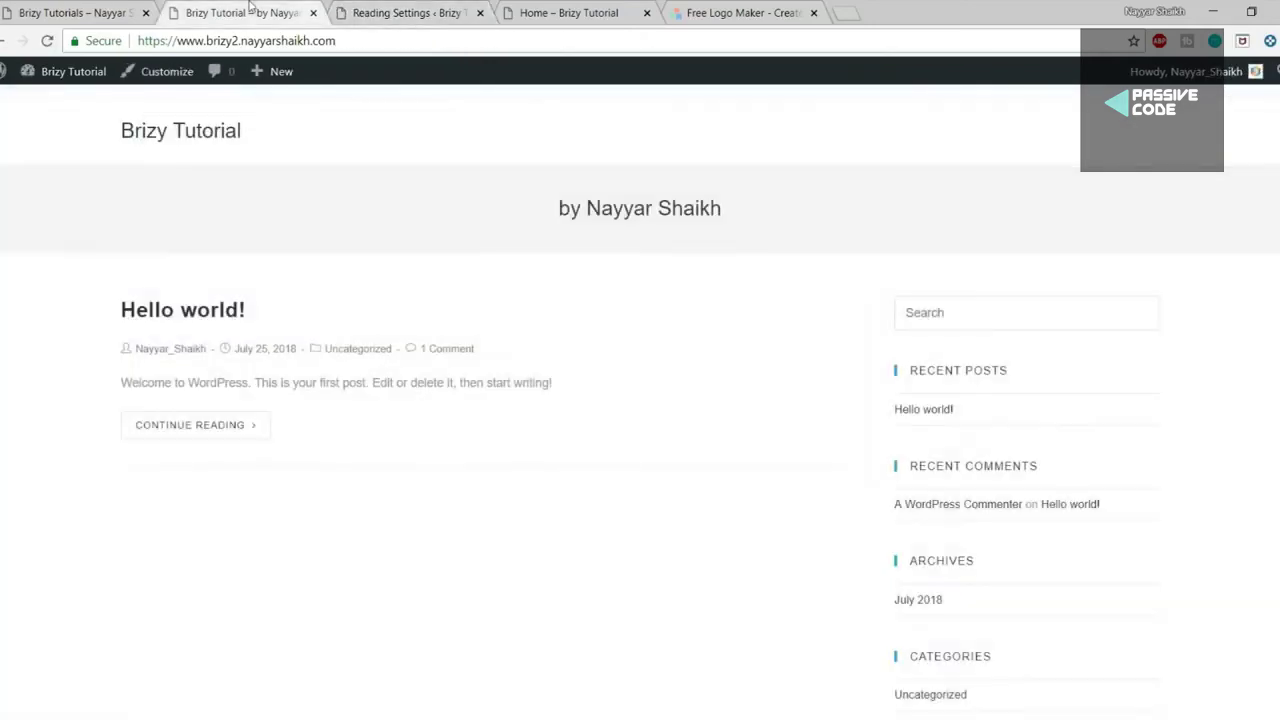
left_click(213, 146)
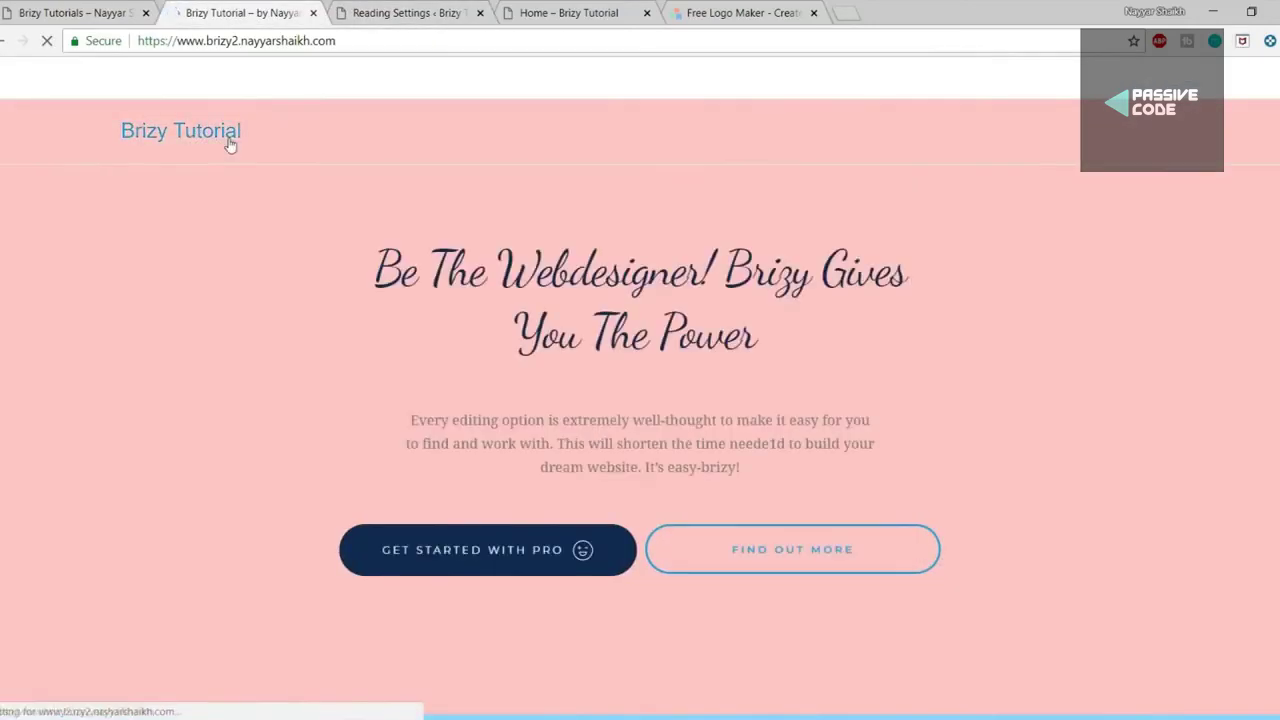
scroll(668, 296, "down", 4)
scroll(668, 296, "up", 4)
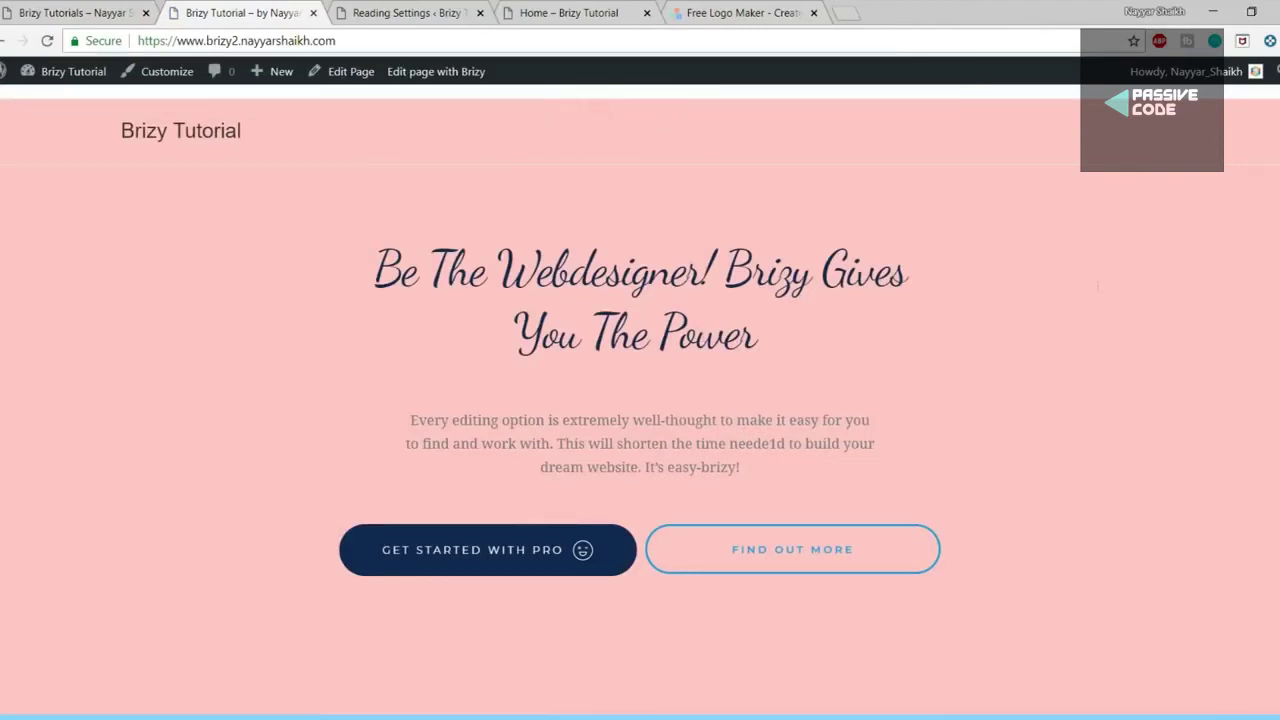
- Open the reference Contact Us page and close the Reading Settings, old Home and logo maker tabs
left_click(29, 8)
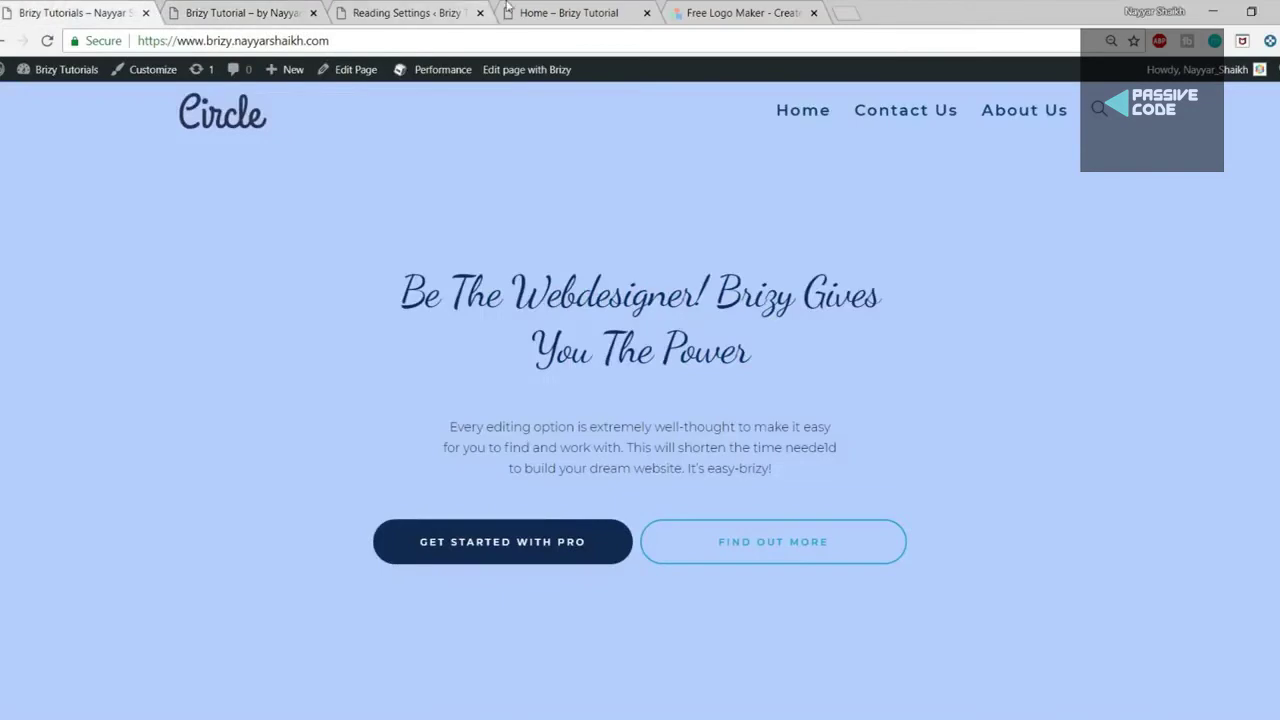
left_click(905, 112)
left_click(474, 12)
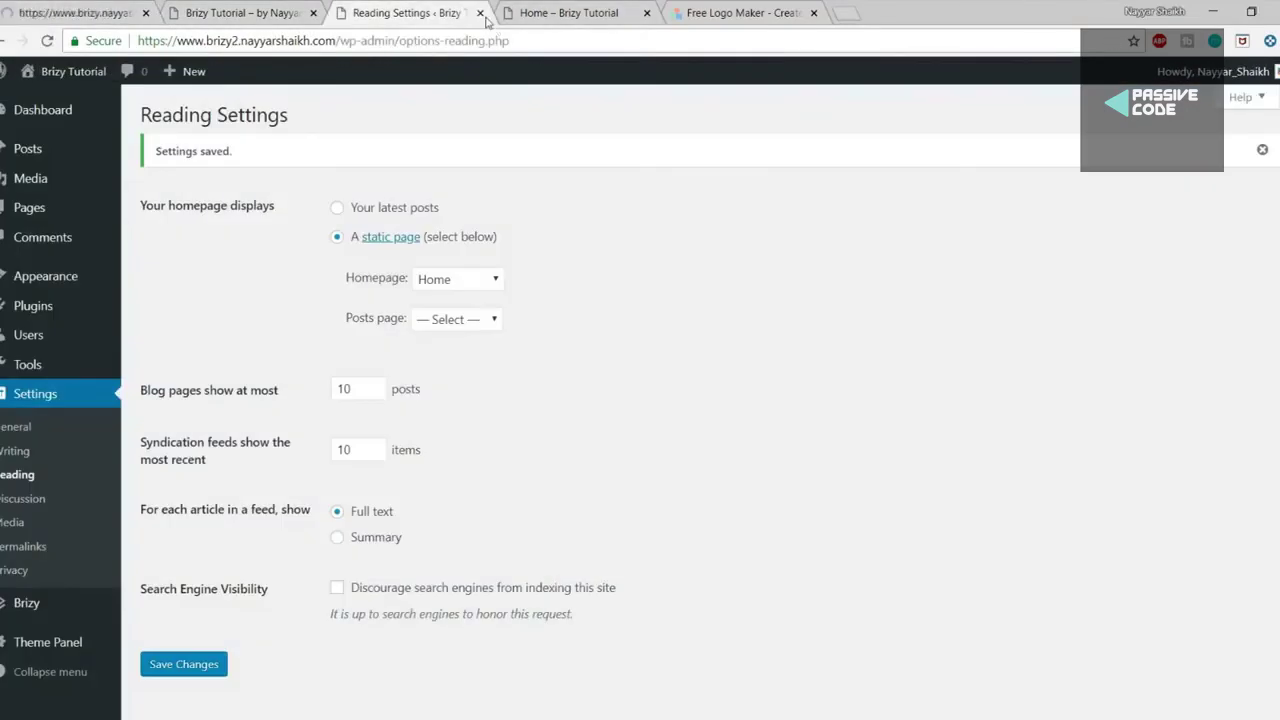
left_click(479, 13)
left_click(480, 13)
left_click(480, 13)
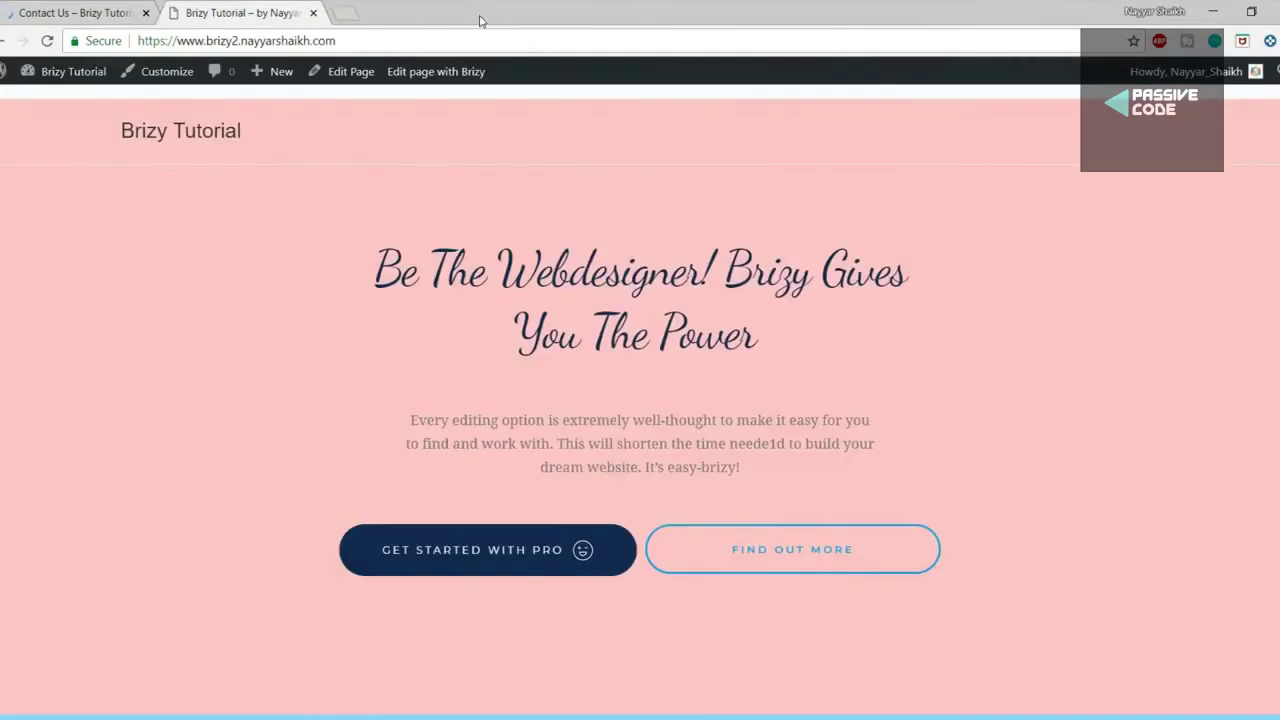
- After reviewing the reference Contact Us page, start a new WordPress page titled Contact
left_click(47, 9)
scroll(1071, 397, "down", 2)
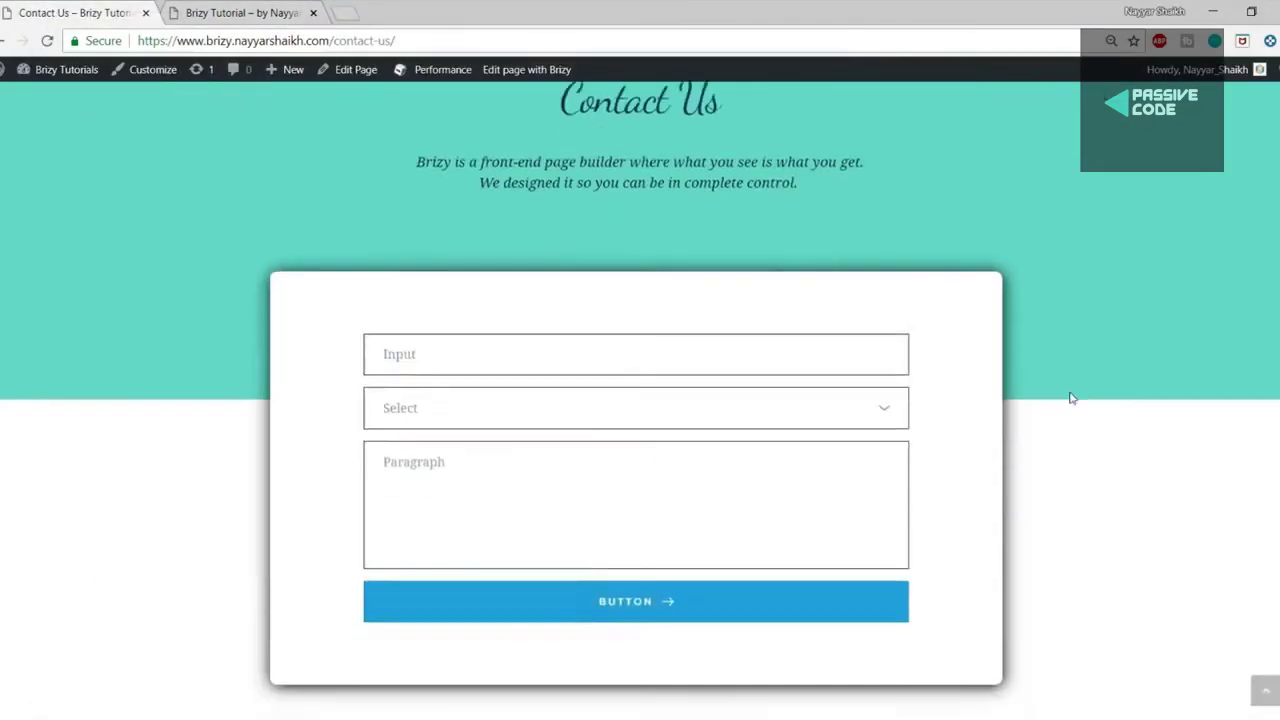
scroll(1062, 457, "up", 2)
left_click(205, 12)
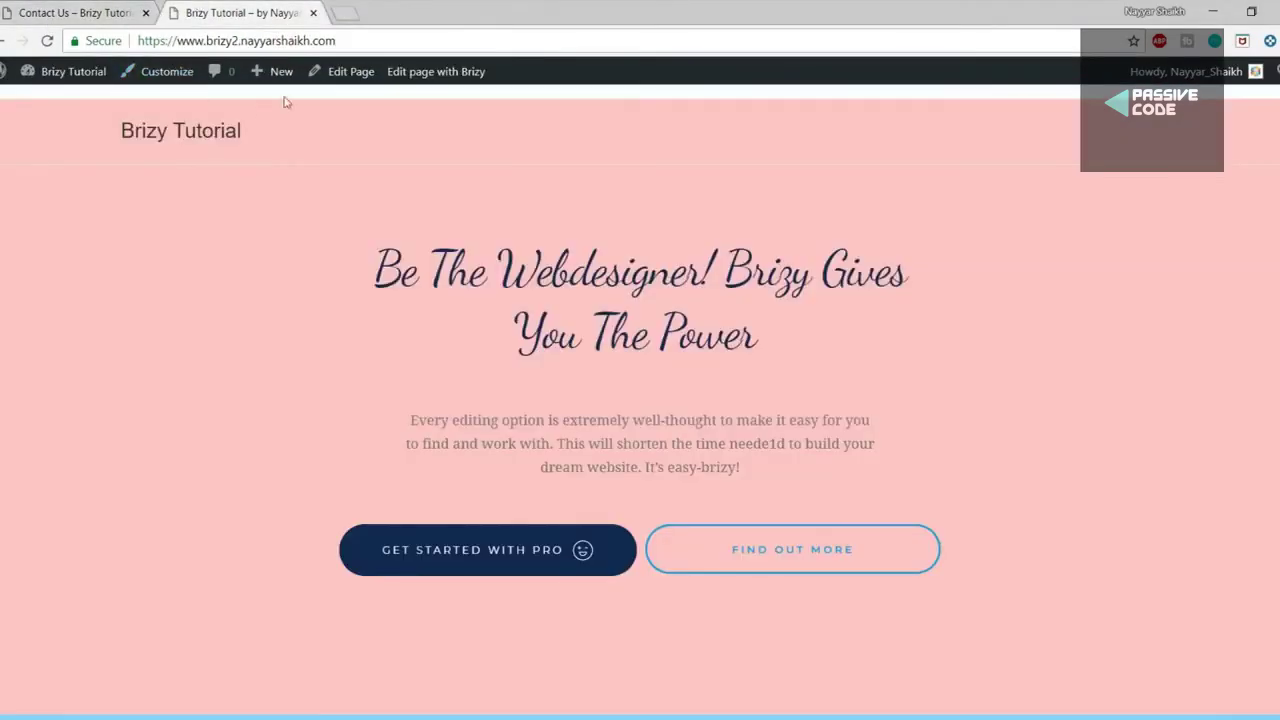
mouse_move(281, 82)
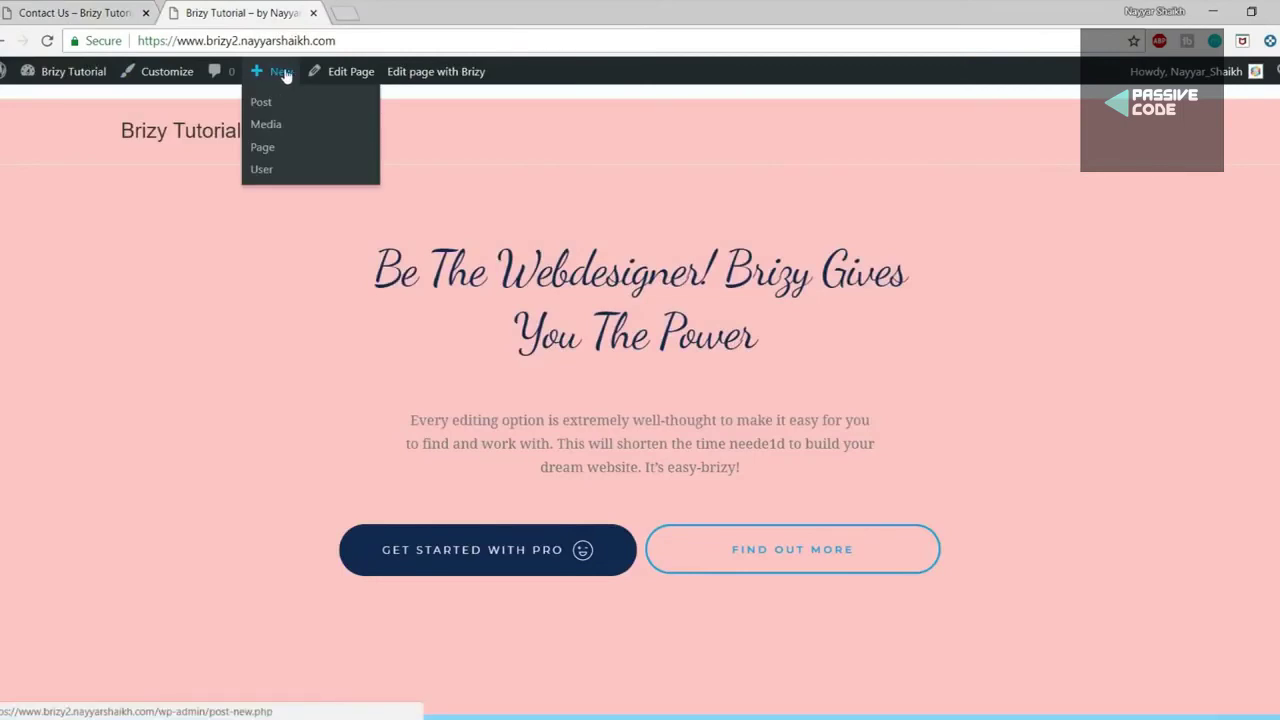
left_click(262, 148)
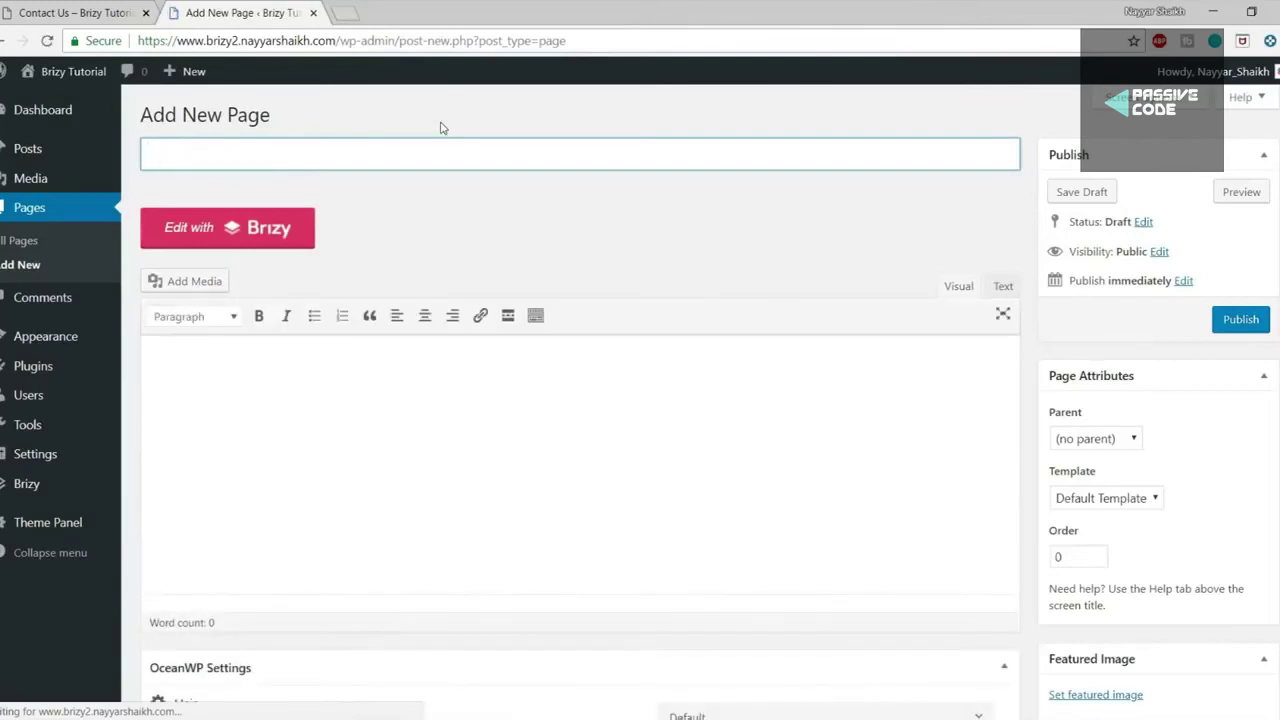
type("Contact")
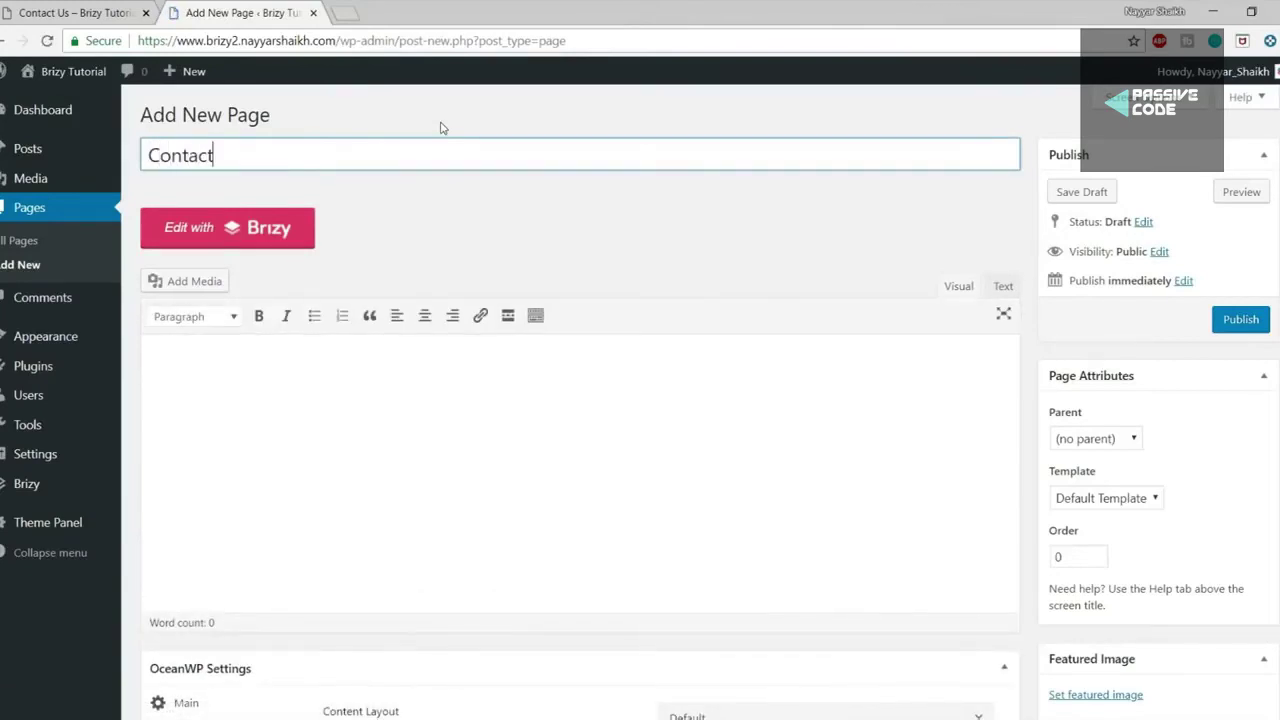
- Set OceanWP options: 100% Full Width, Transparent header, no page title, no footer widgets or copyright
scroll(740, 314, "down", 3)
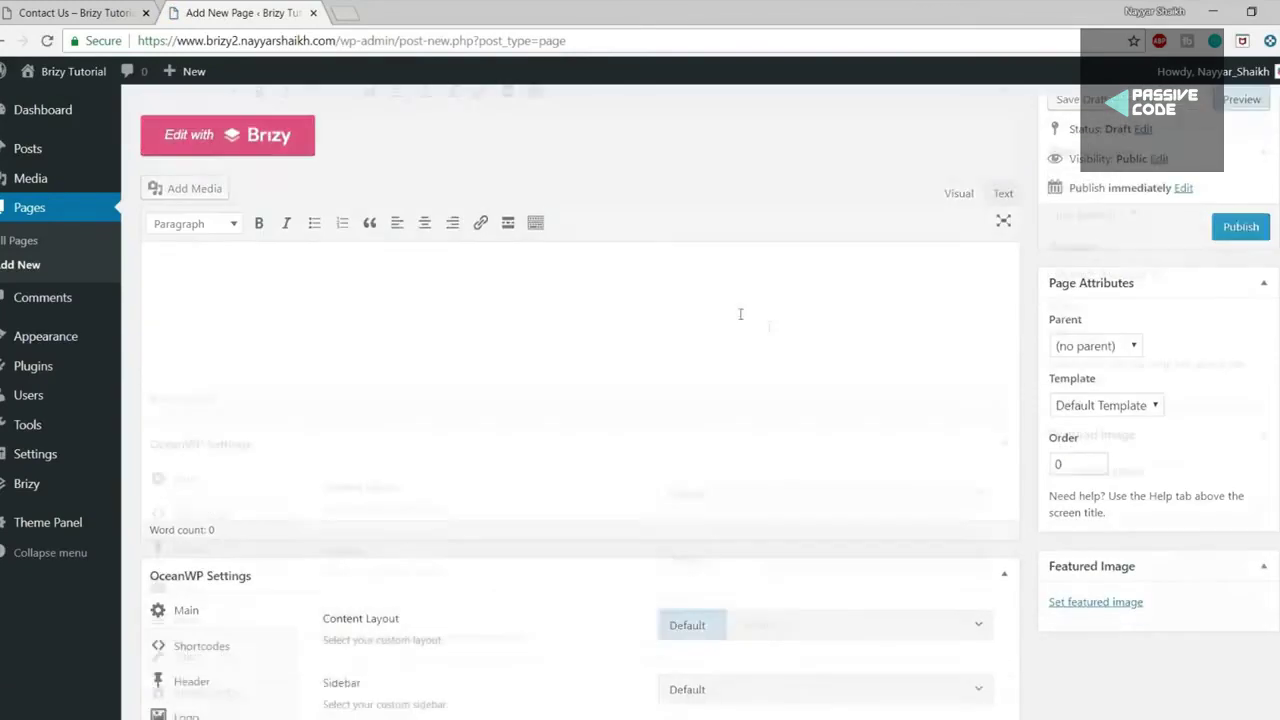
left_click(775, 392)
left_click(740, 556)
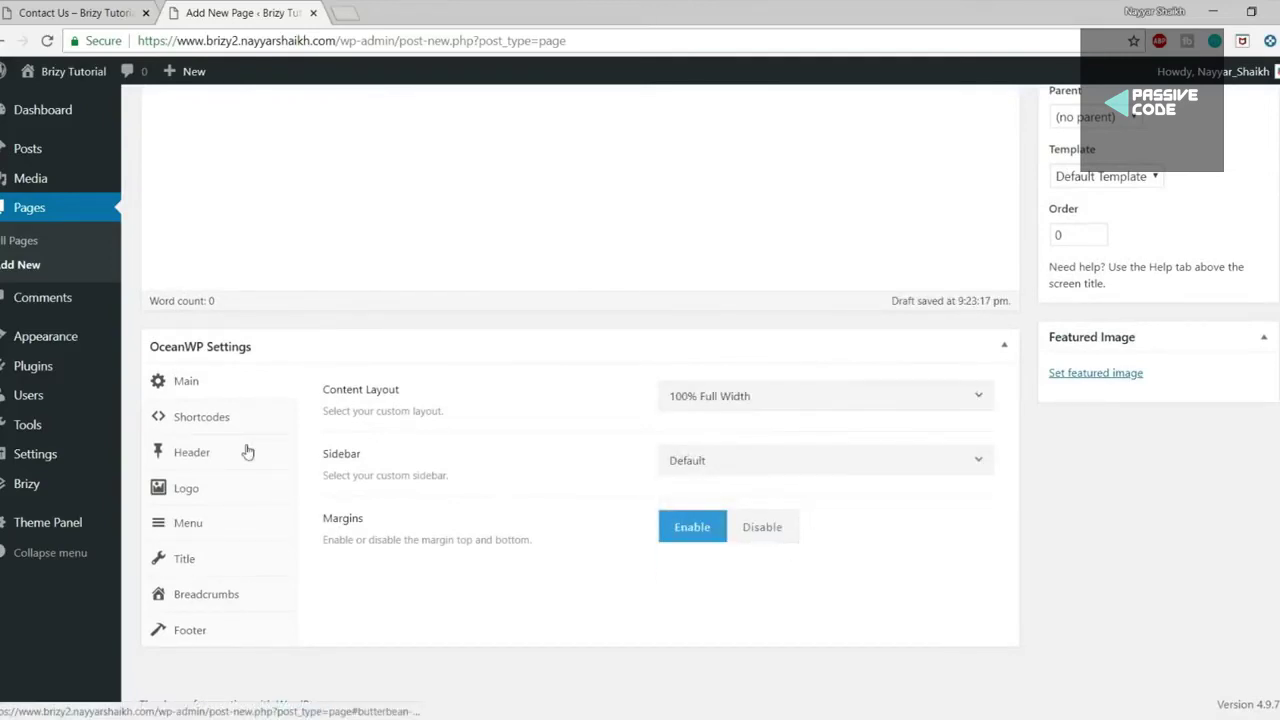
left_click(248, 452)
left_click(772, 530)
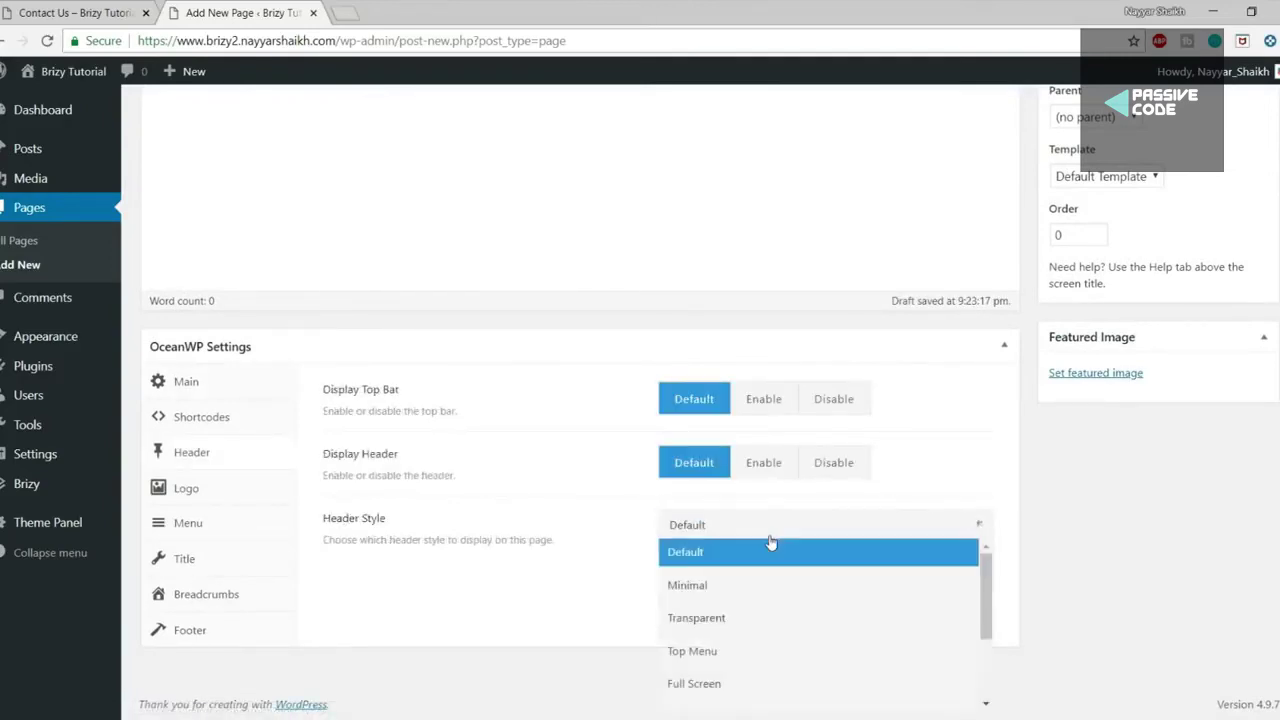
left_click(765, 630)
left_click(226, 565)
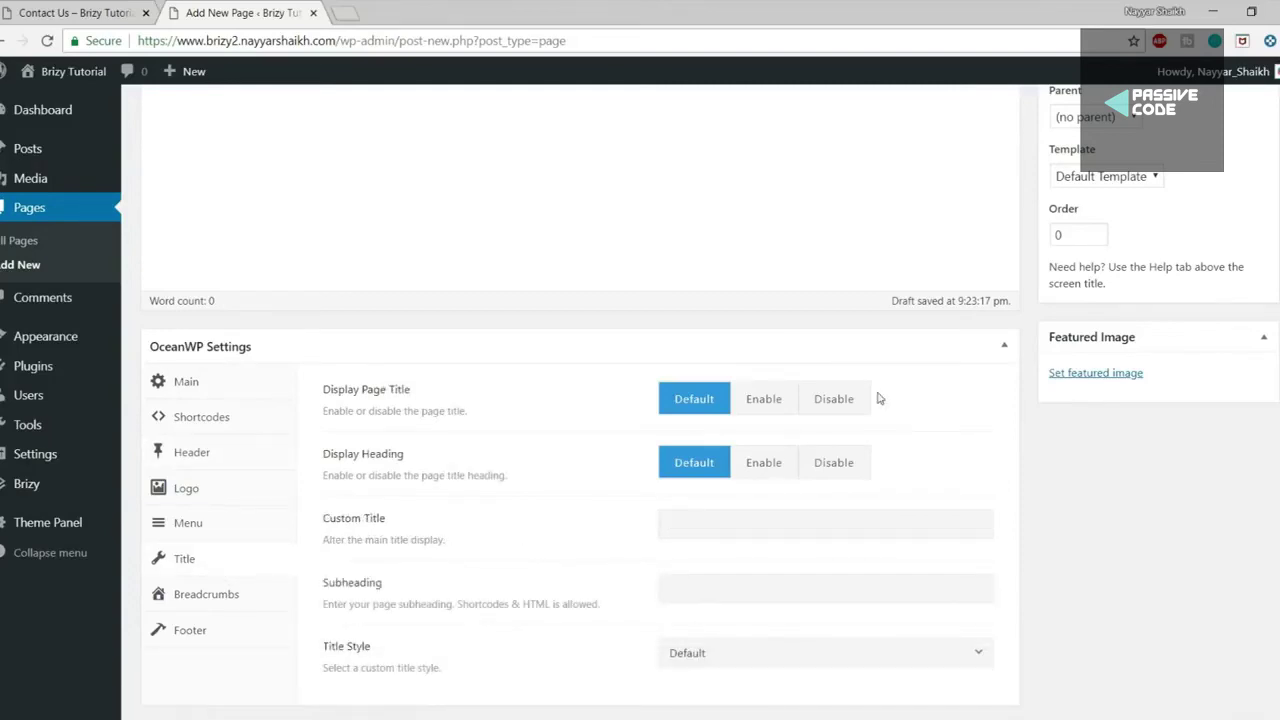
left_click(840, 402)
left_click(185, 630)
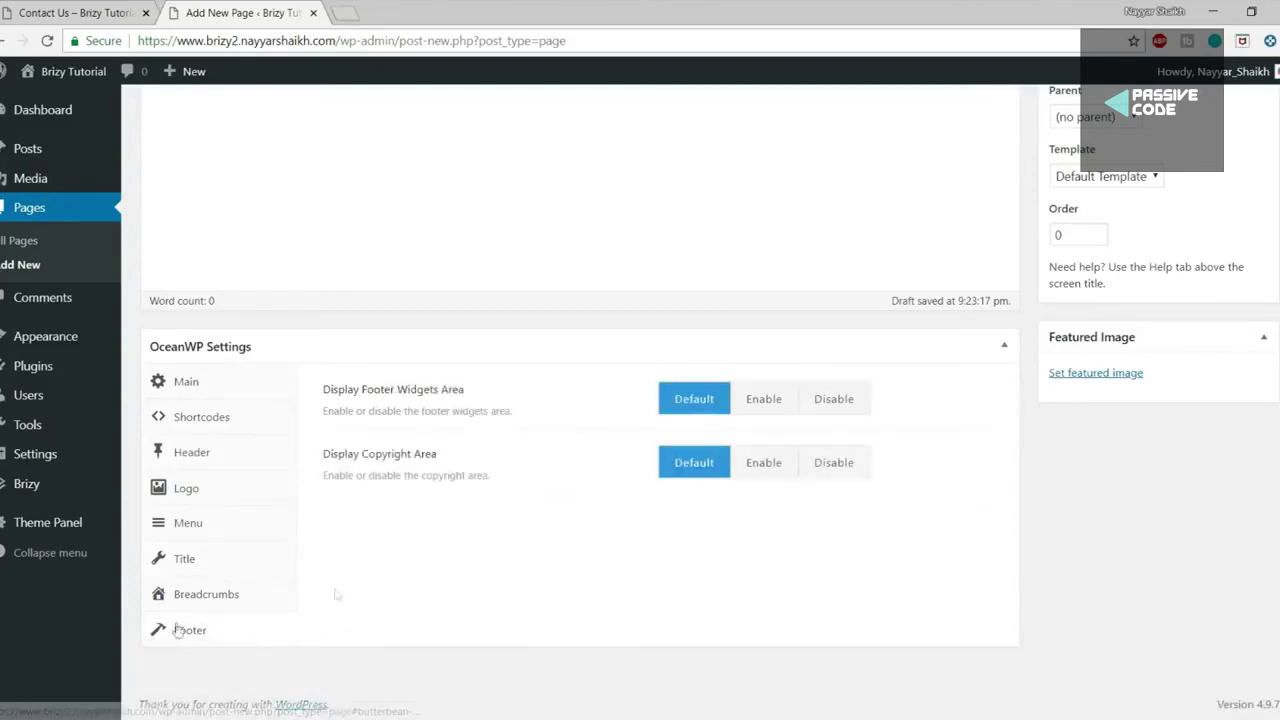
left_click(834, 400)
left_click(834, 464)
- Publish the Contact page and view it live in a new tab
scroll(927, 567, "up", 3)
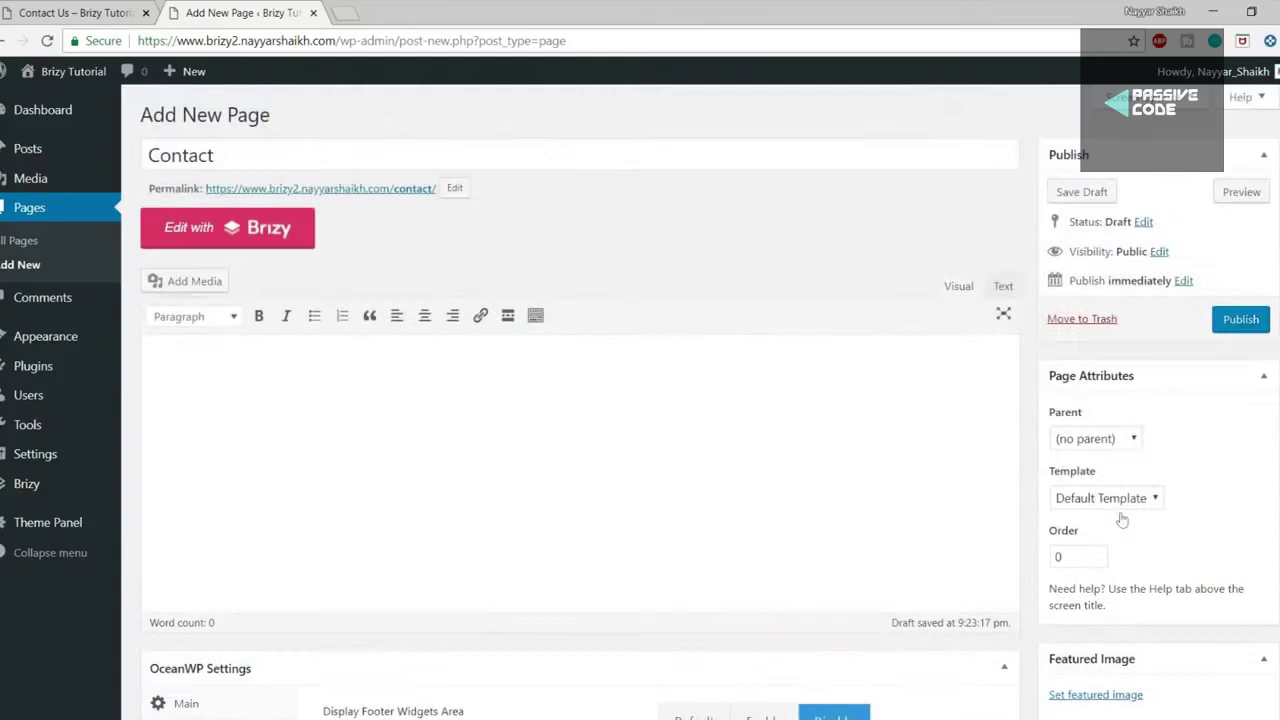
left_click(1266, 320)
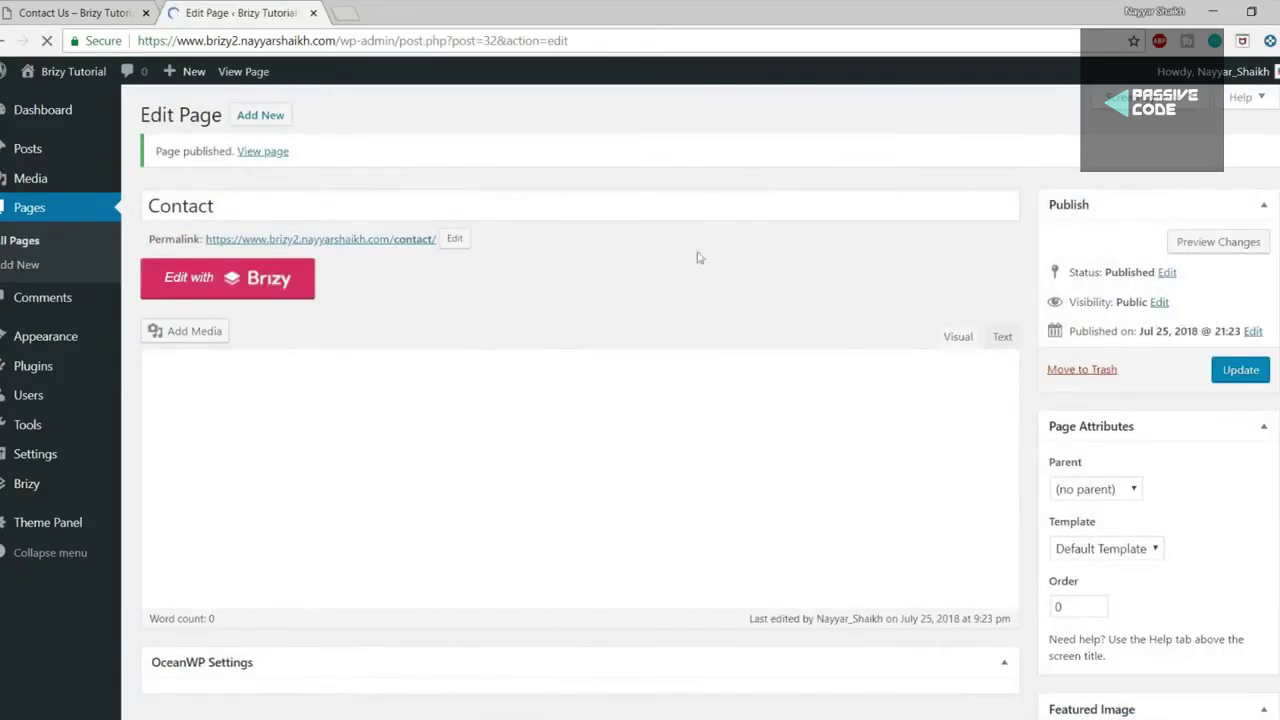
middle_click(262, 151)
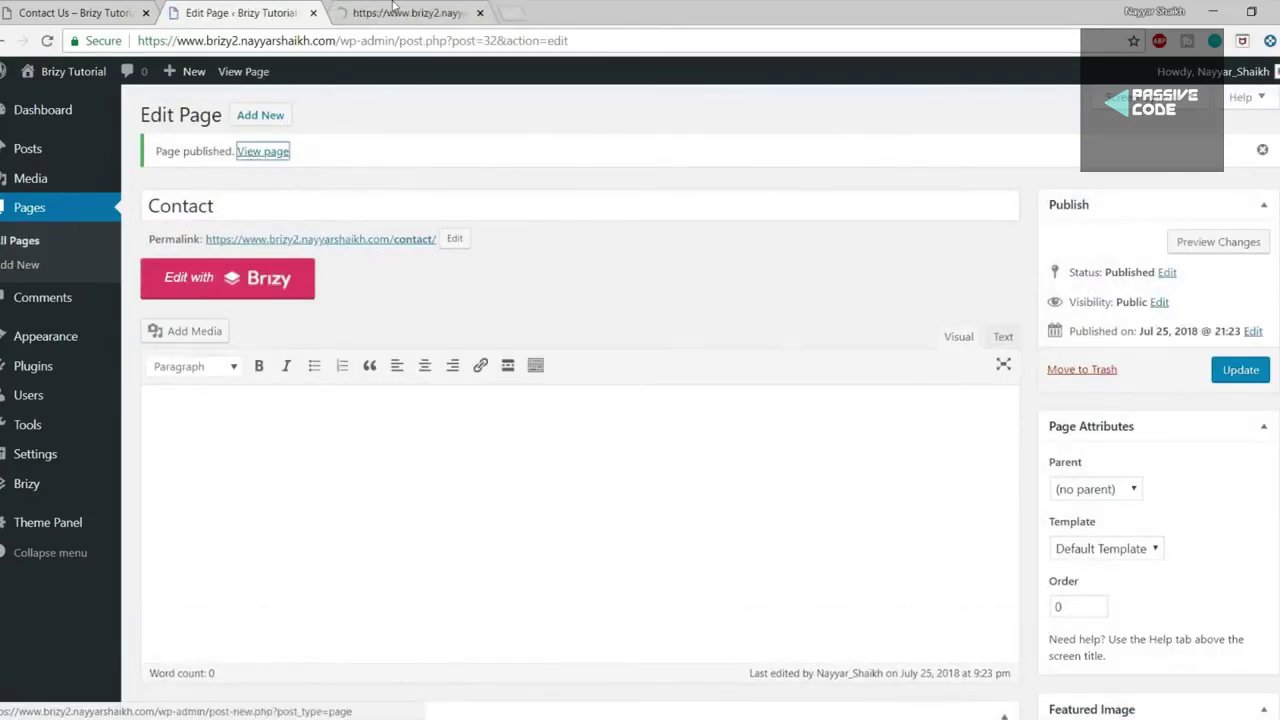
left_click(393, 8)
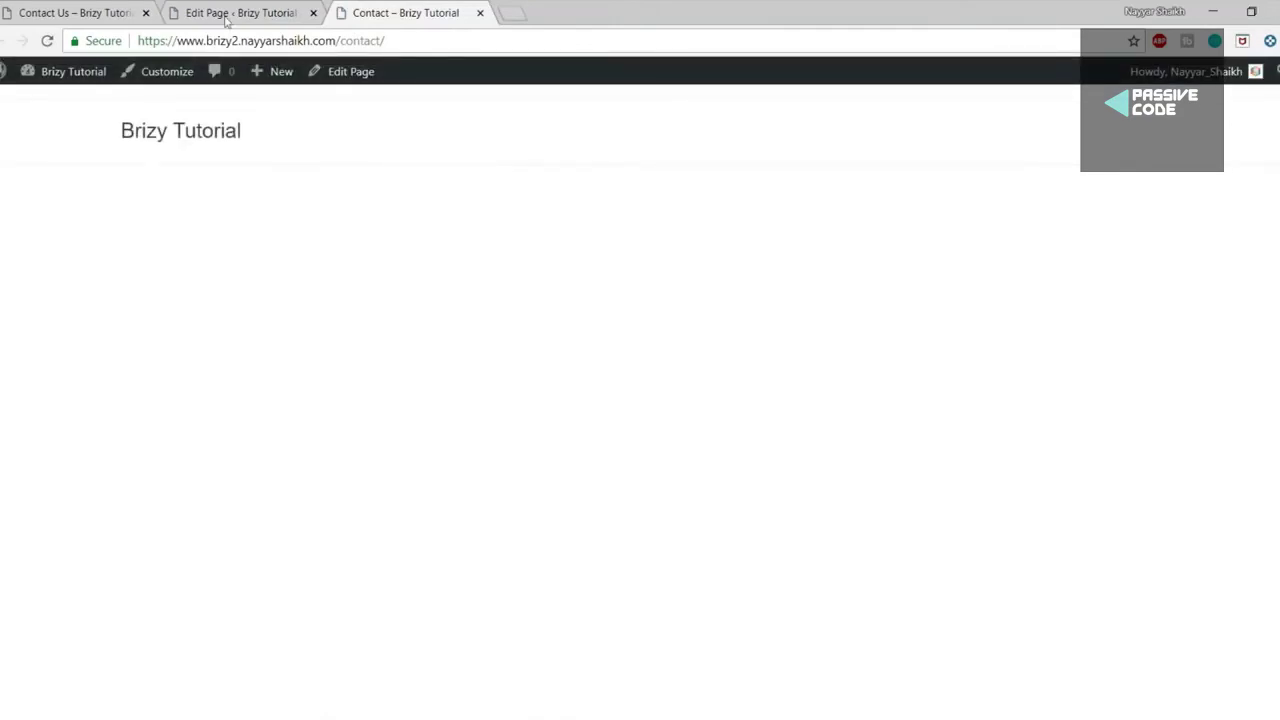
left_click(248, 10)
- Open the Contact page in Brizy and review the reference page's heading and intro text
left_click(208, 295)
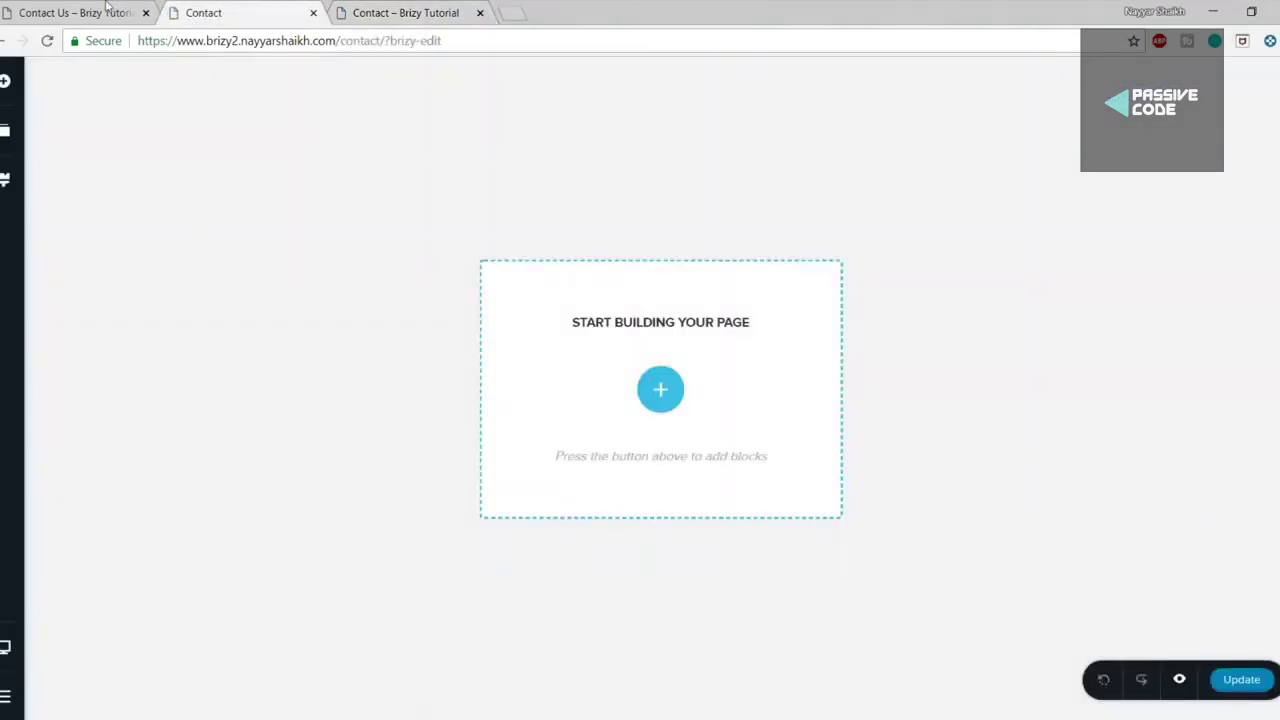
left_click(107, 8)
left_click_drag(567, 281, 770, 343)
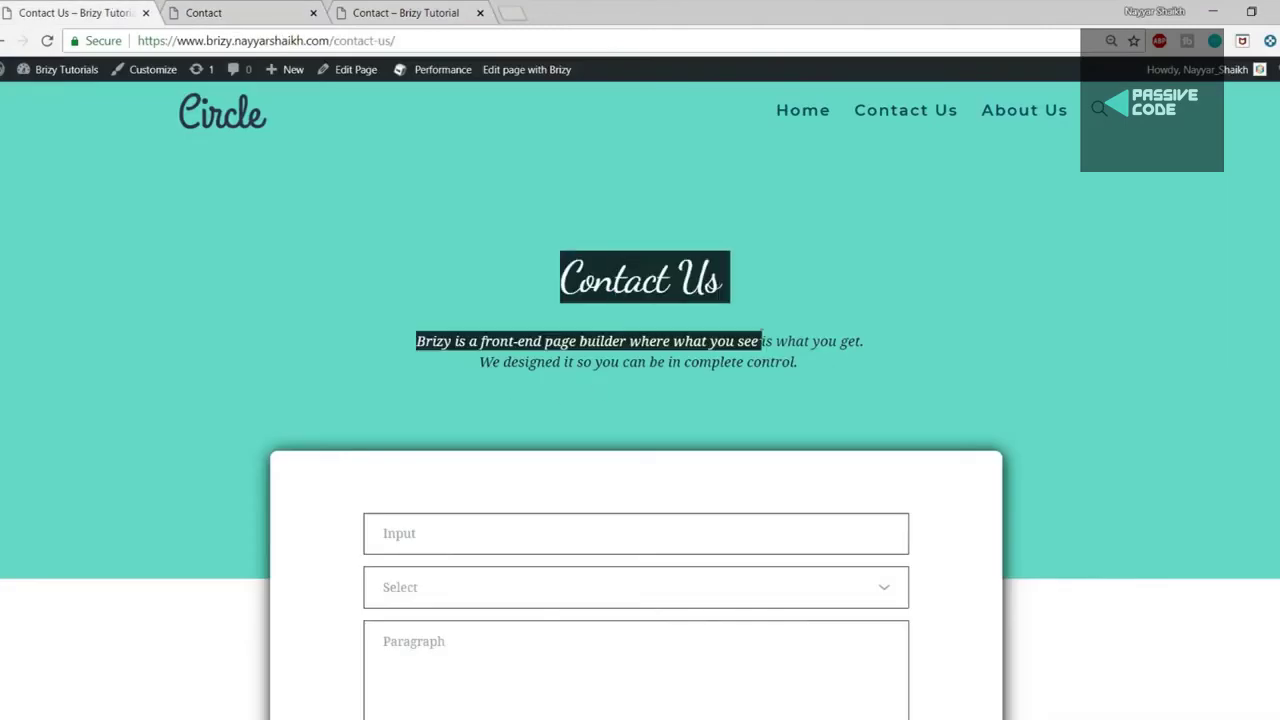
left_click(786, 391)
left_click(270, 6)
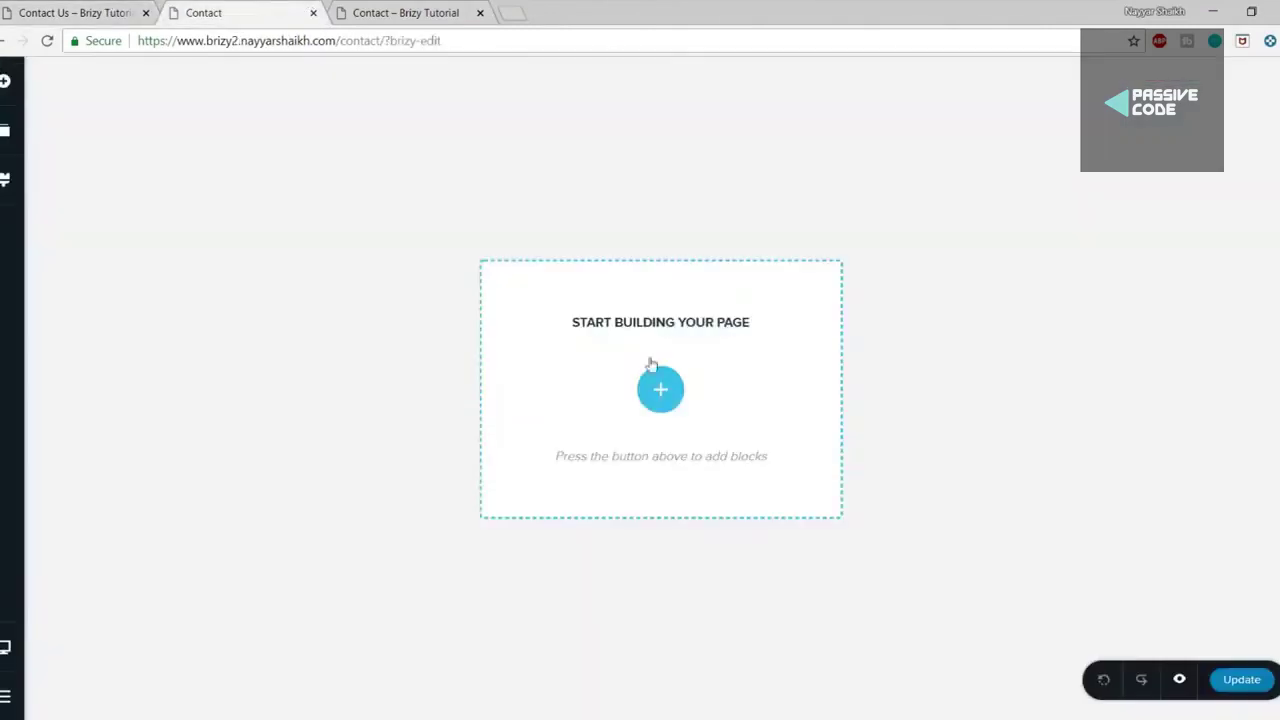
- Insert the 'Beautiful world' block from the Header category of the block library
left_click(657, 386)
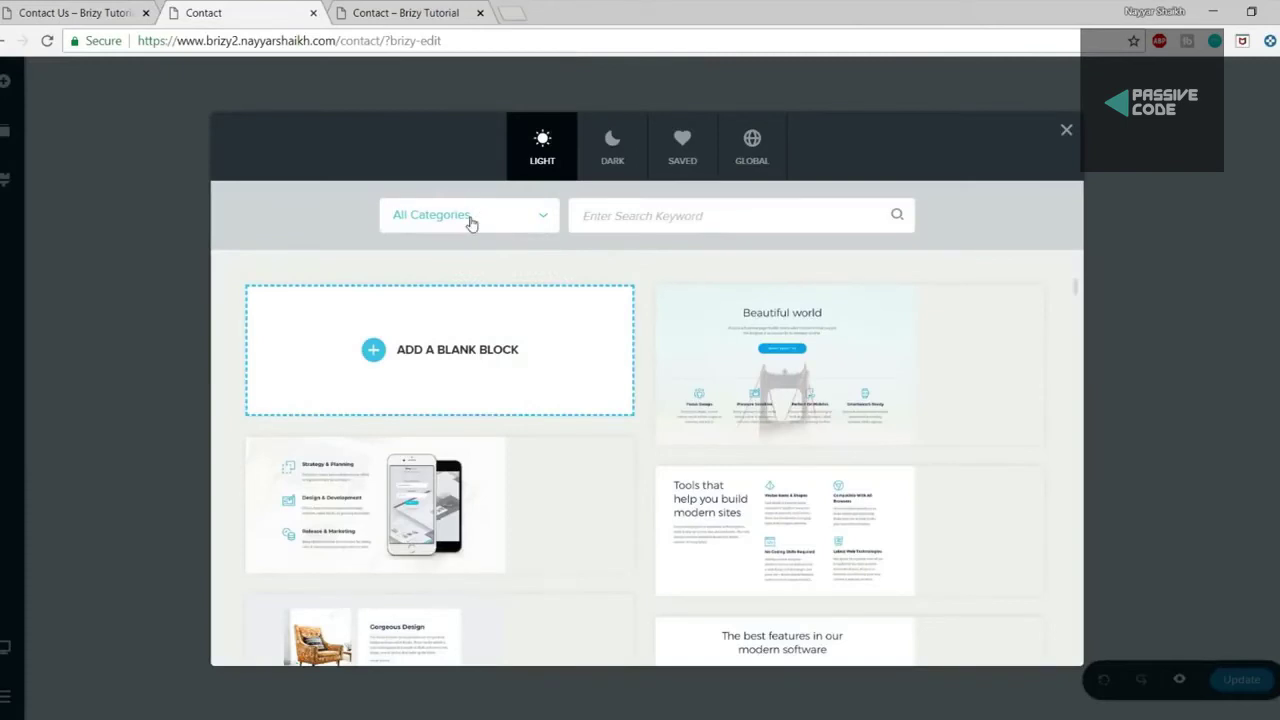
left_click(472, 224)
left_click(425, 288)
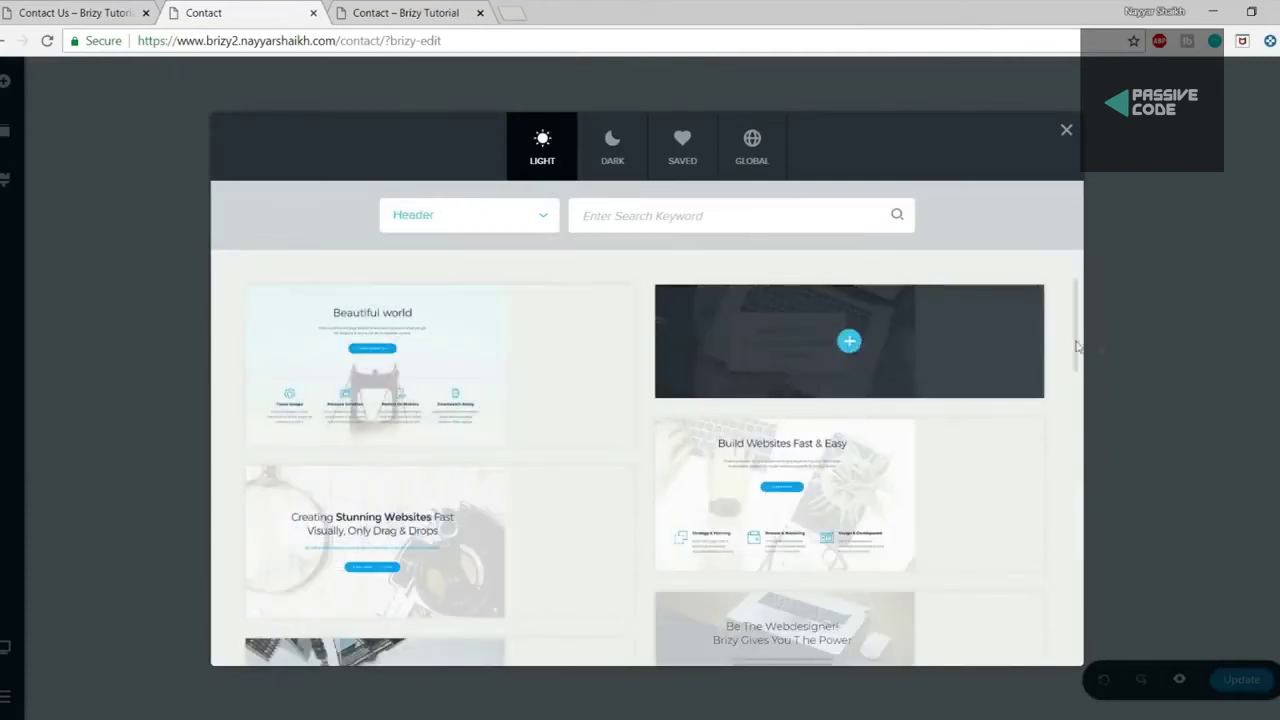
mouse_move(387, 385)
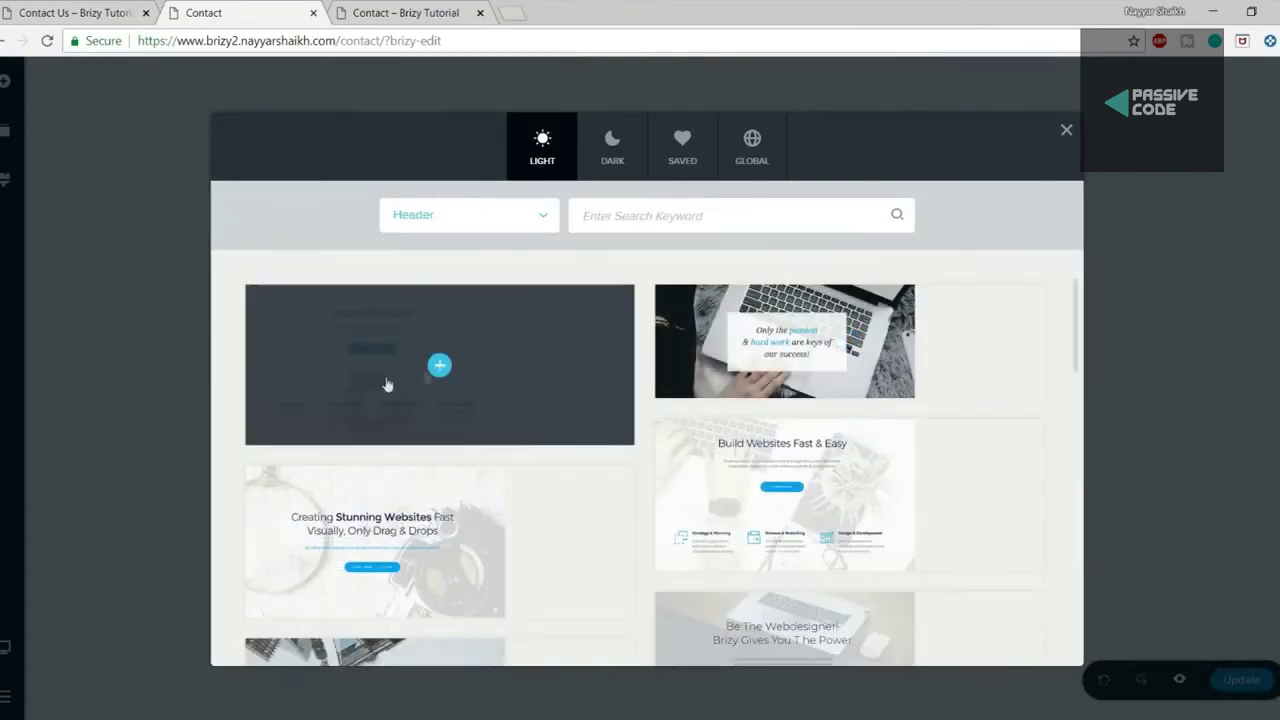
left_click(440, 368)
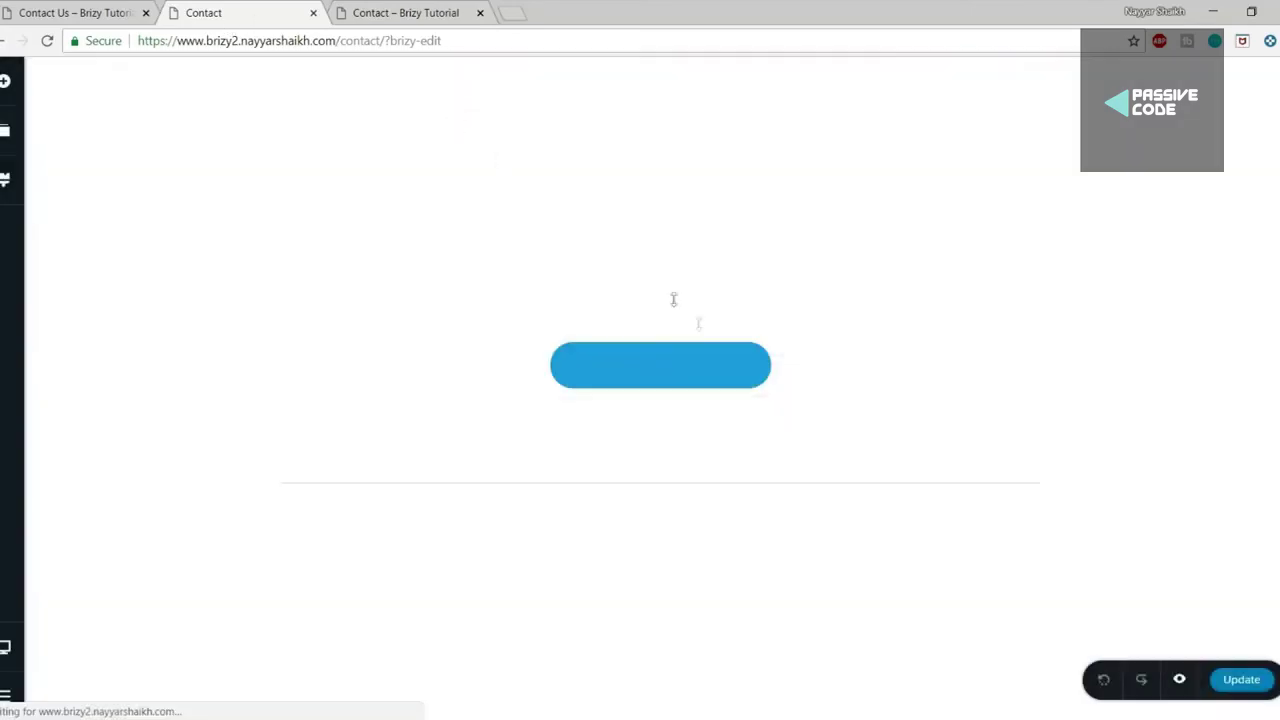
left_click(27, 8)
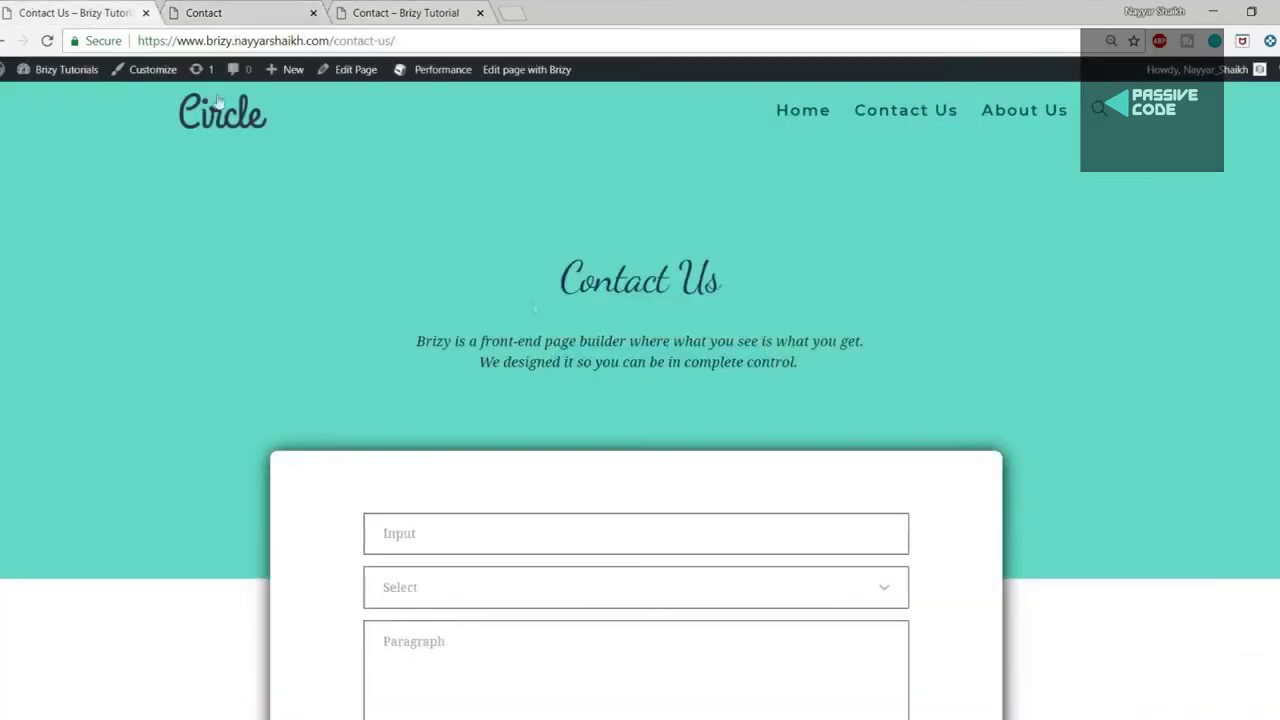
left_click(286, 7)
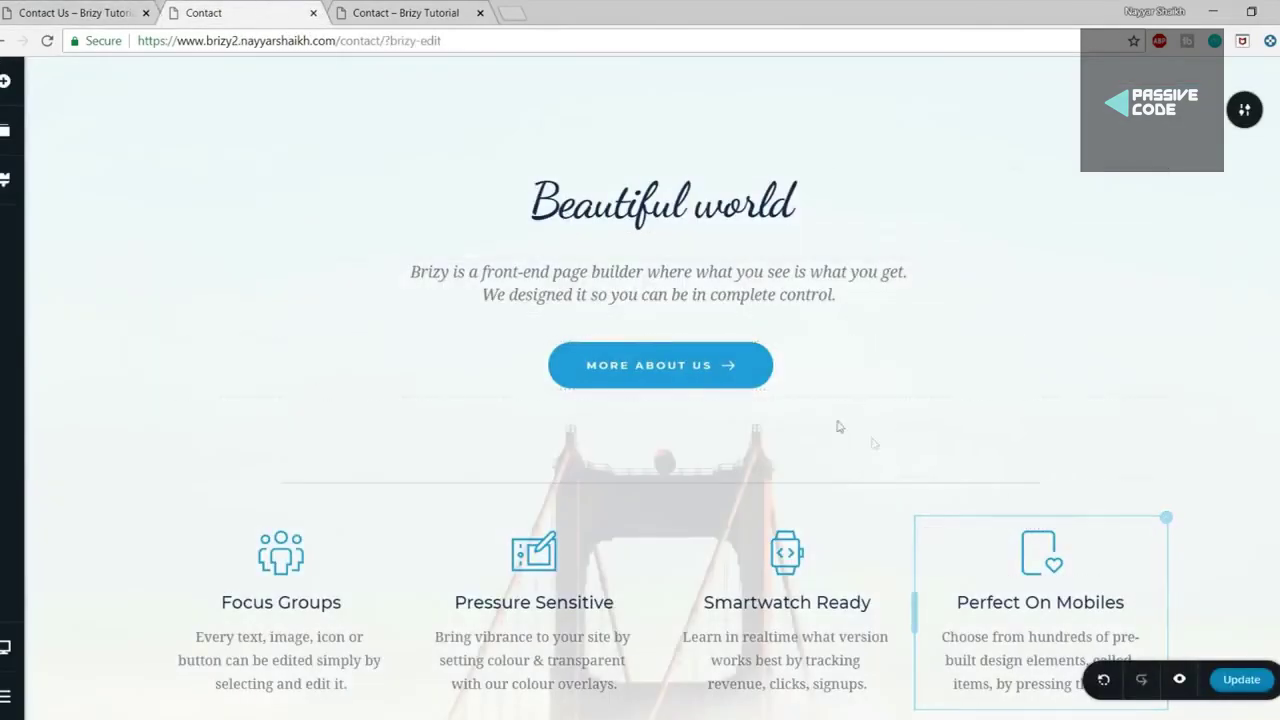
- Delete the MORE ABOUT US button, its row, and all four feature columns
left_click(765, 356)
left_click(789, 314)
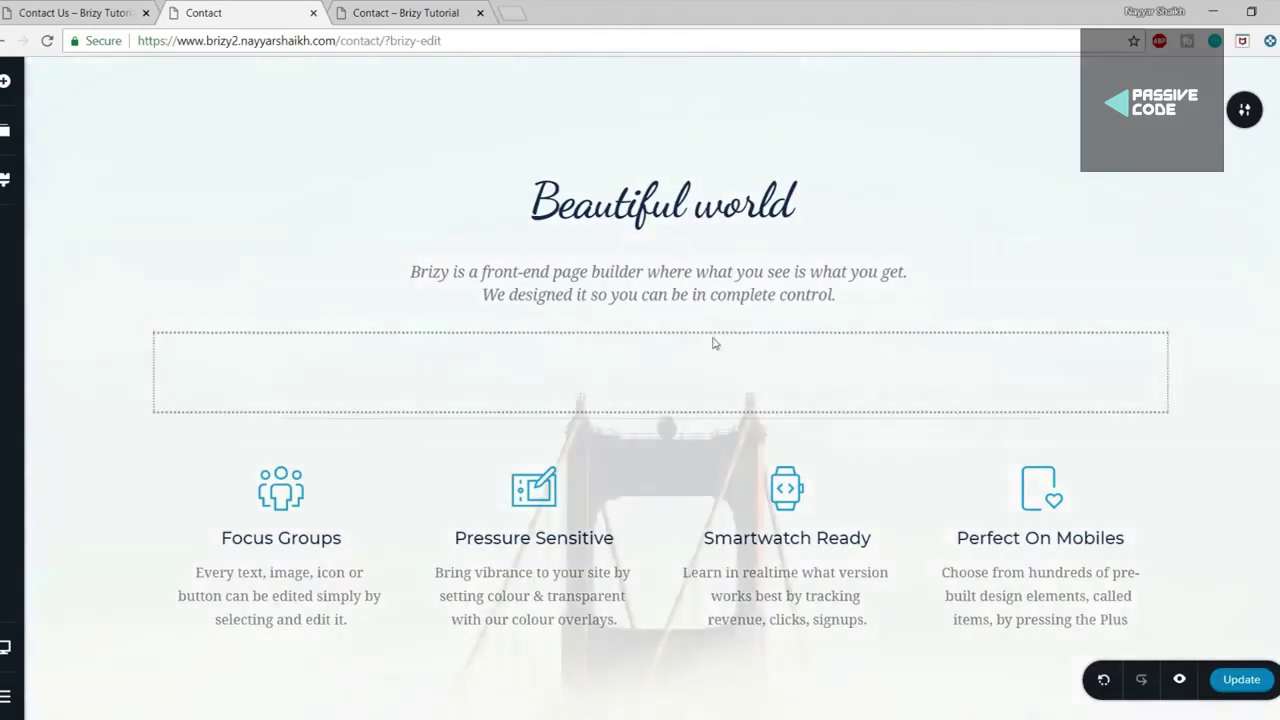
left_click(757, 346)
left_click(697, 301)
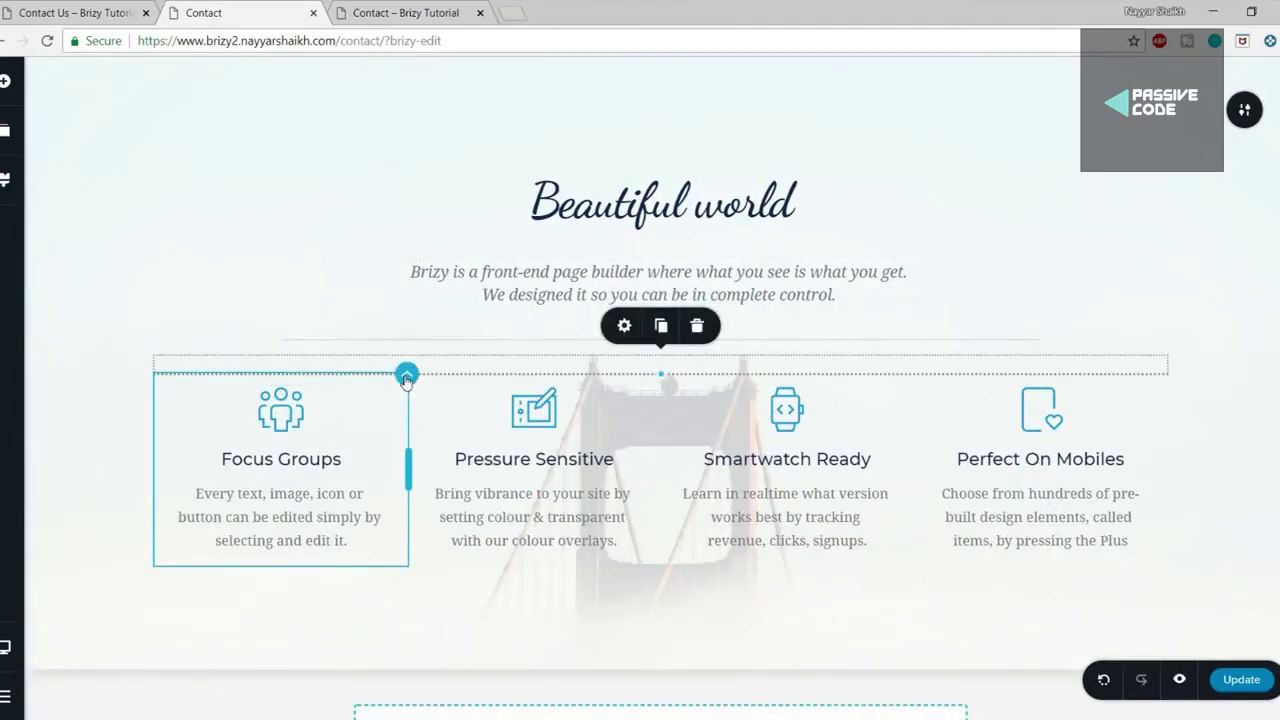
left_click(407, 374)
left_click(497, 337)
double_click(497, 337)
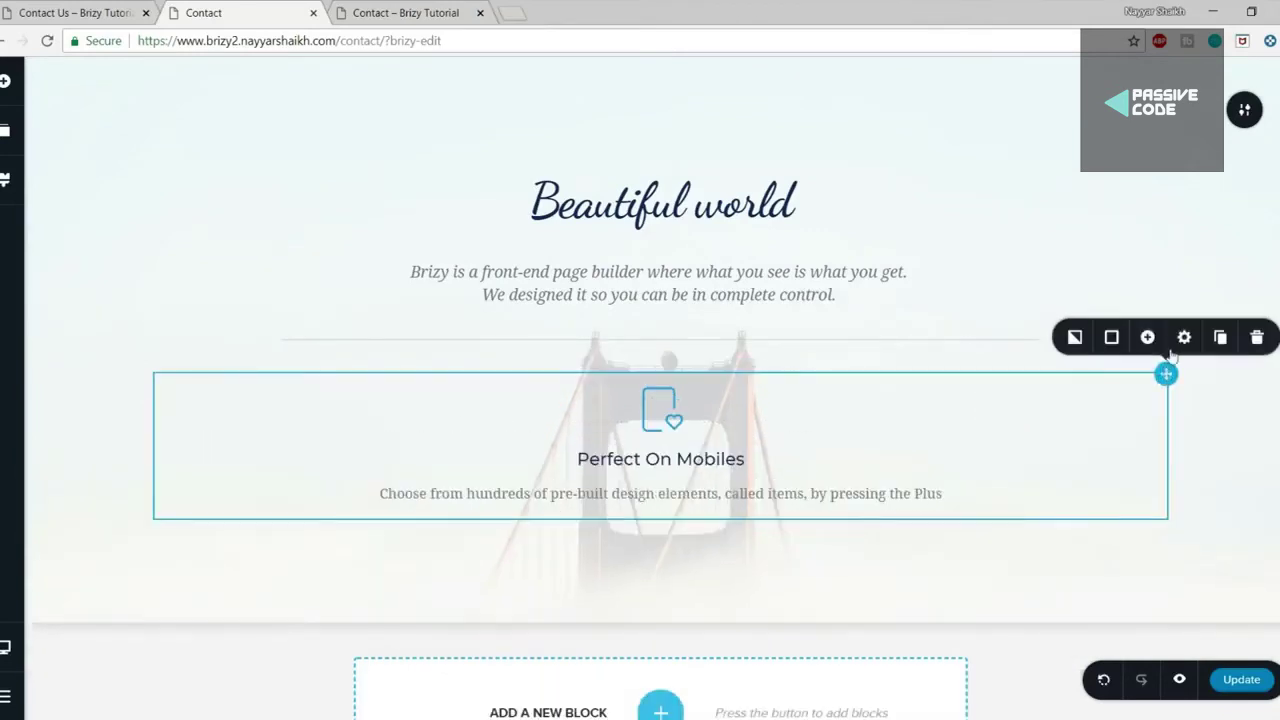
left_click(1257, 337)
left_click(100, 12)
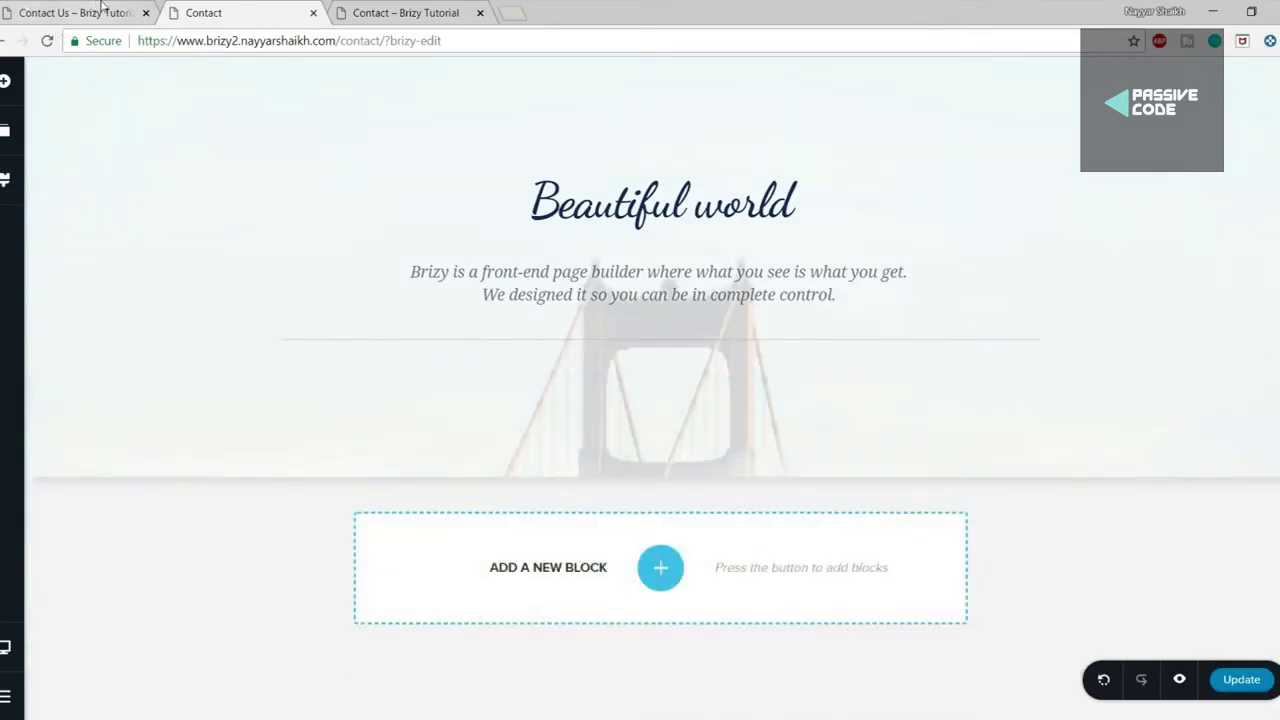
left_click(207, 12)
- Remove the bridge background image from the header section
mouse_move(1238, 115)
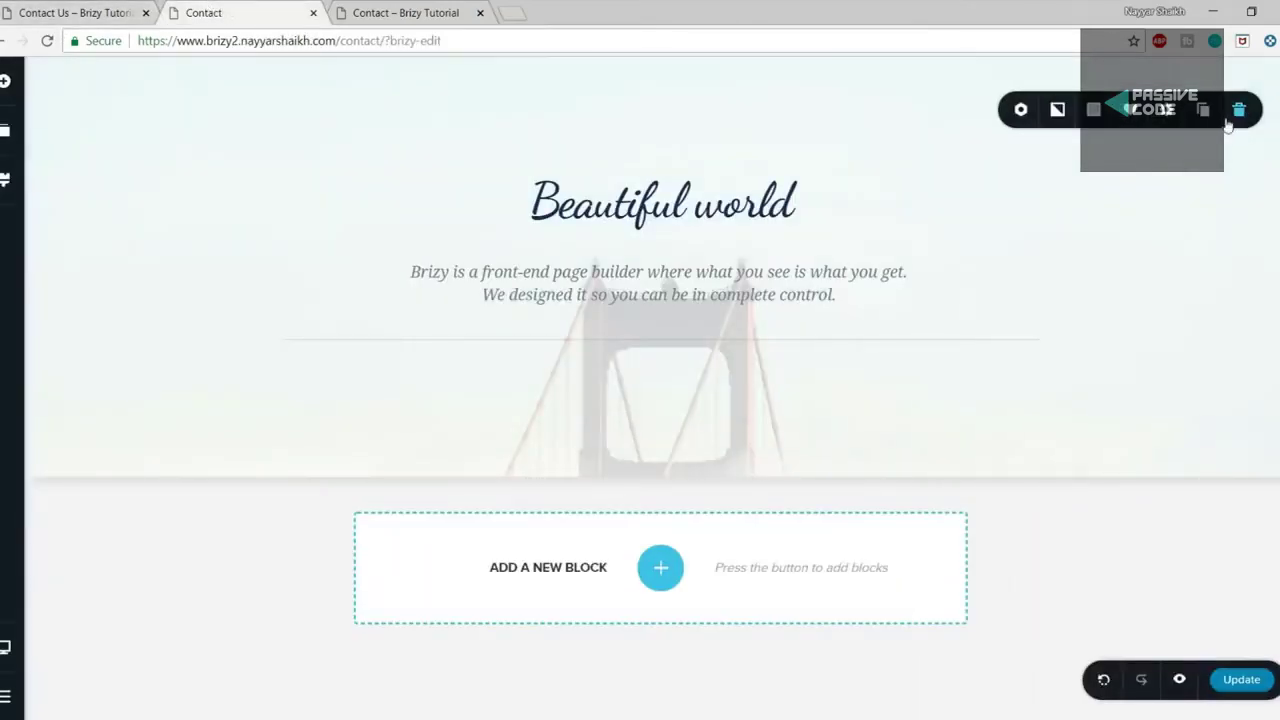
left_click(1057, 110)
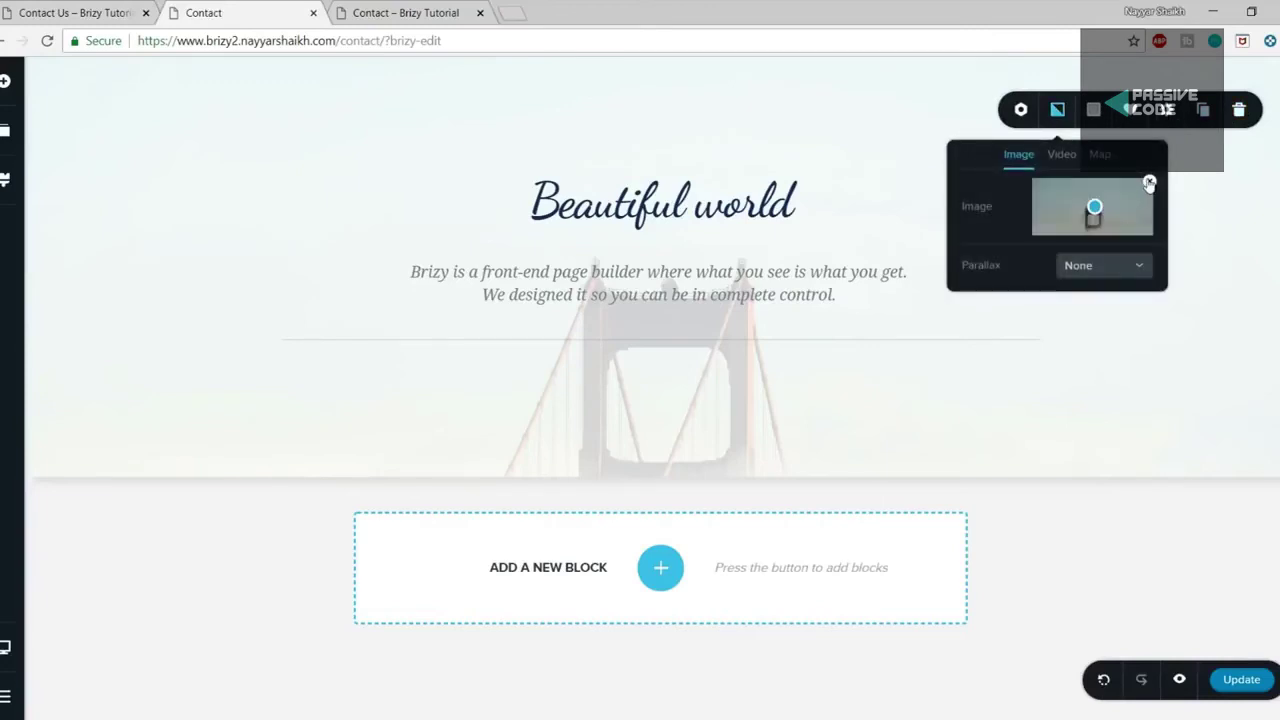
left_click(1149, 183)
left_click(1093, 110)
- Inspect the reference Contact Us hero in DevTools and start a new style property
right_click(5, 20)
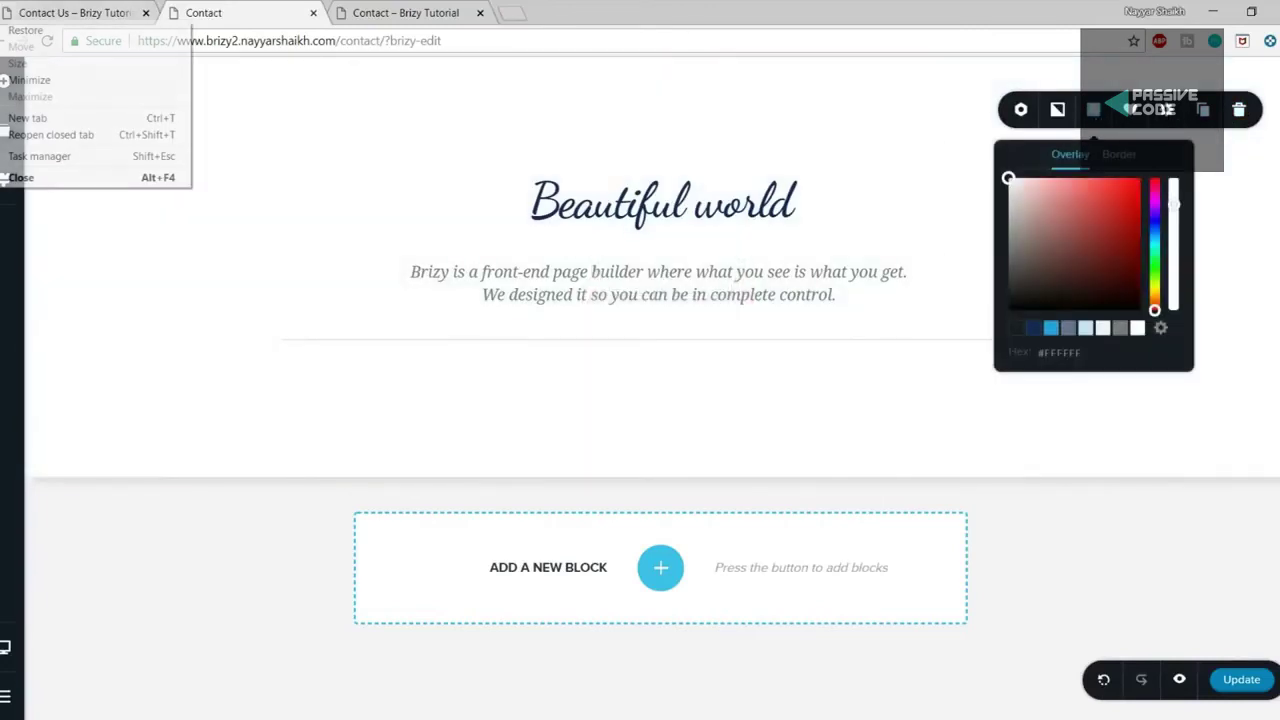
left_click(70, 12)
right_click(24, 163)
triple_click(68, 386)
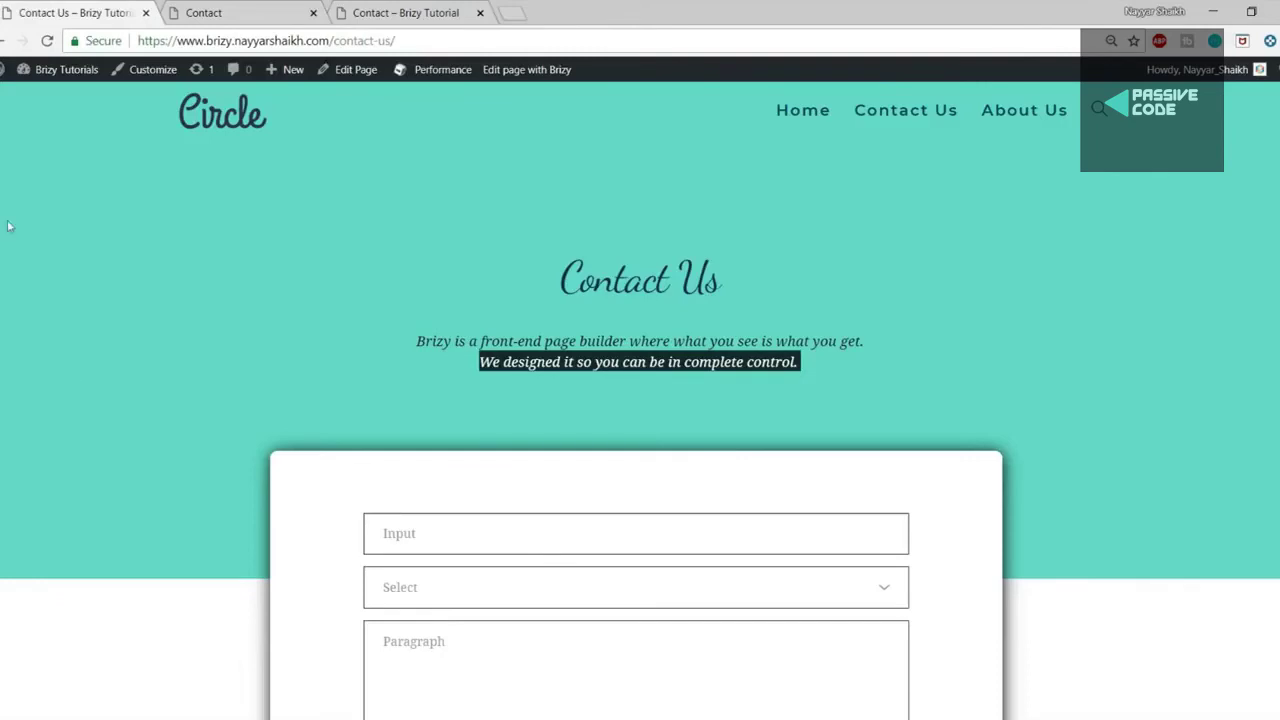
right_click(2, 173)
left_click(32, 371)
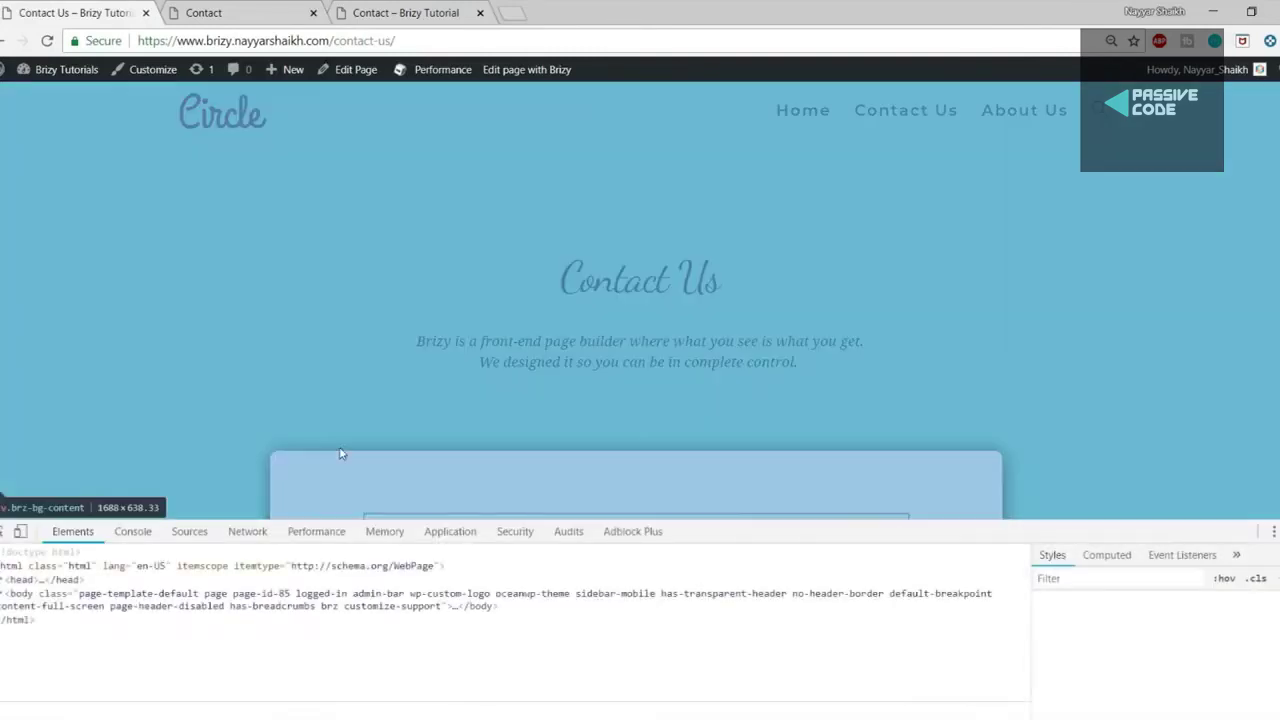
left_click(1113, 609)
- Add a temporary color property and eyedrop the reference teal, selecting its hex #64d9c6
type("c")
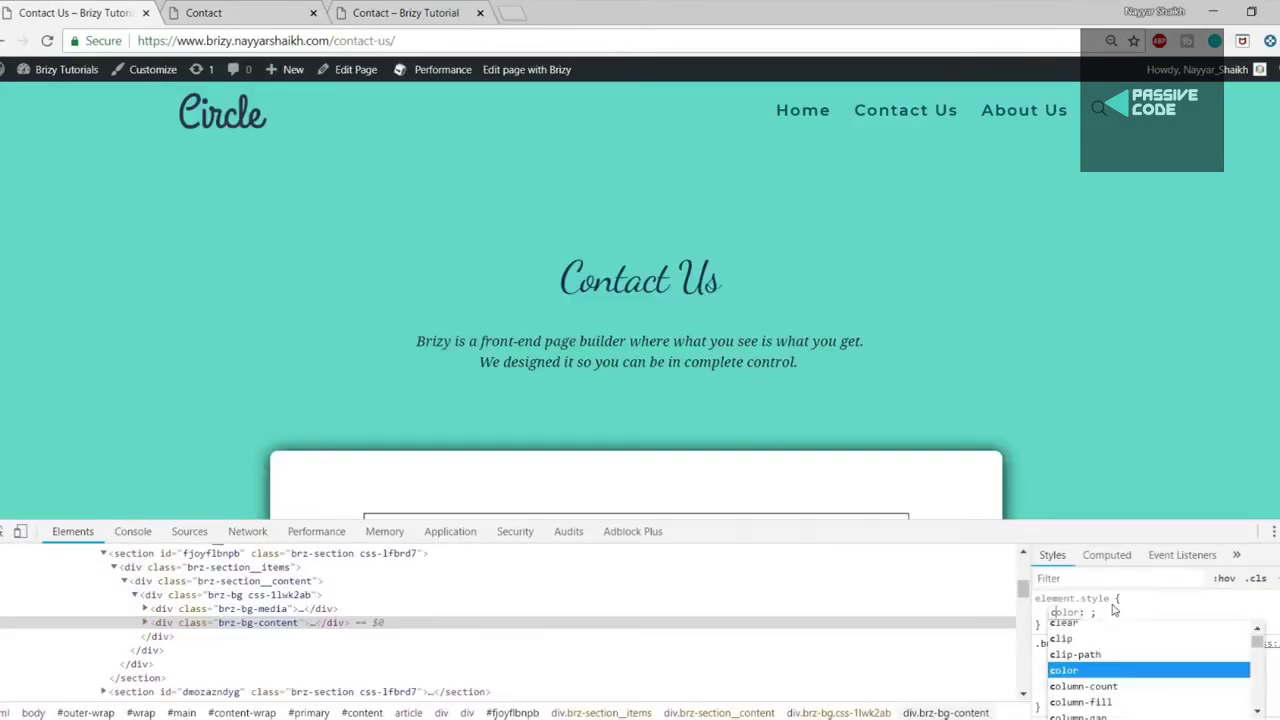
key("Tab")
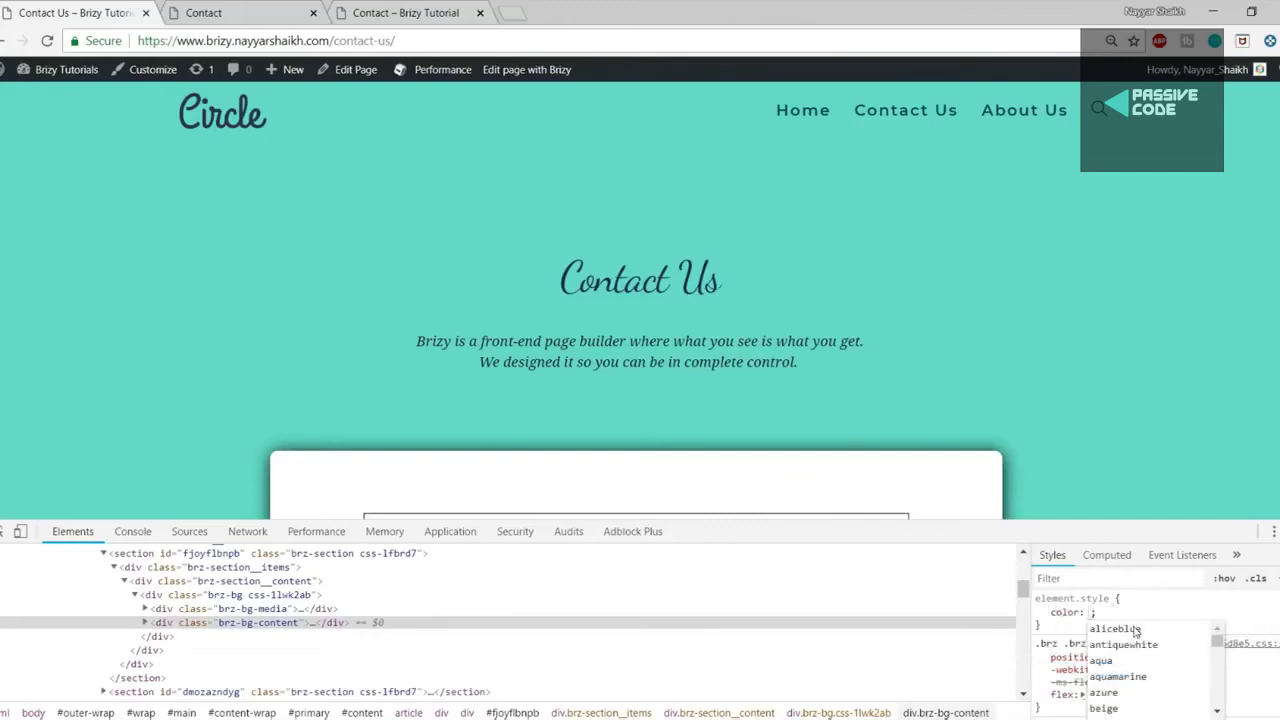
left_click(1135, 630)
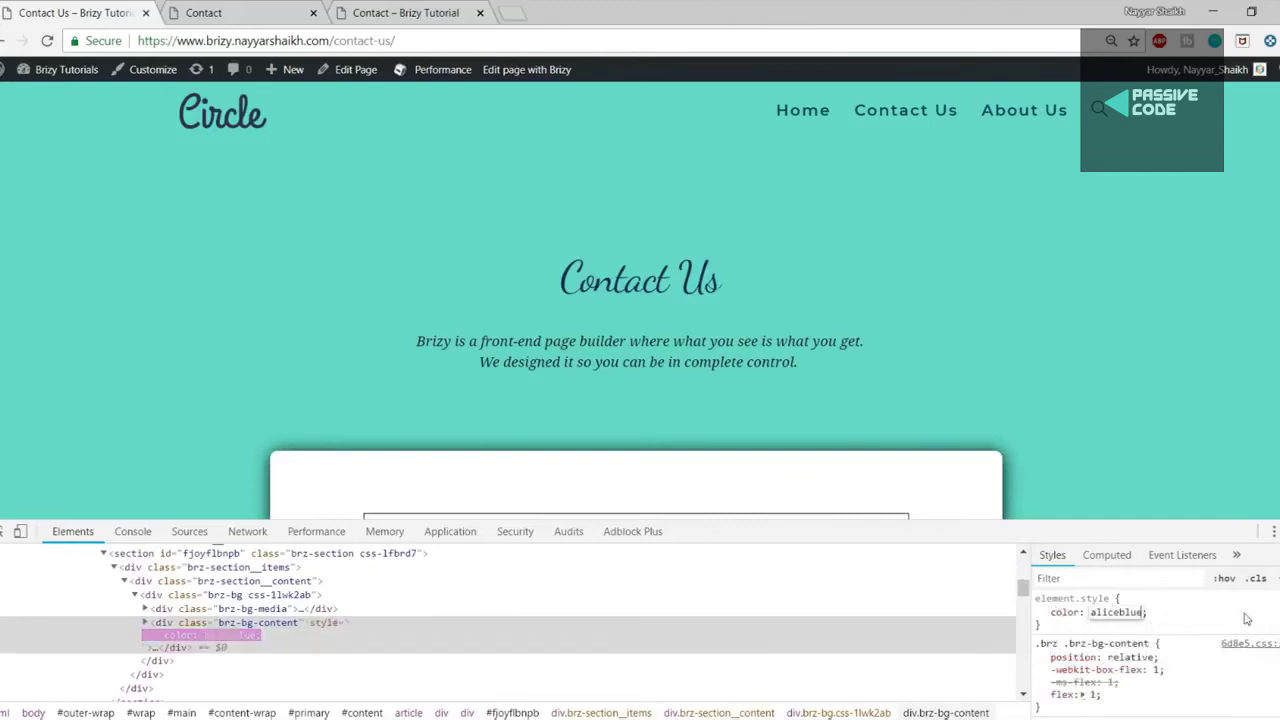
left_click(1096, 613)
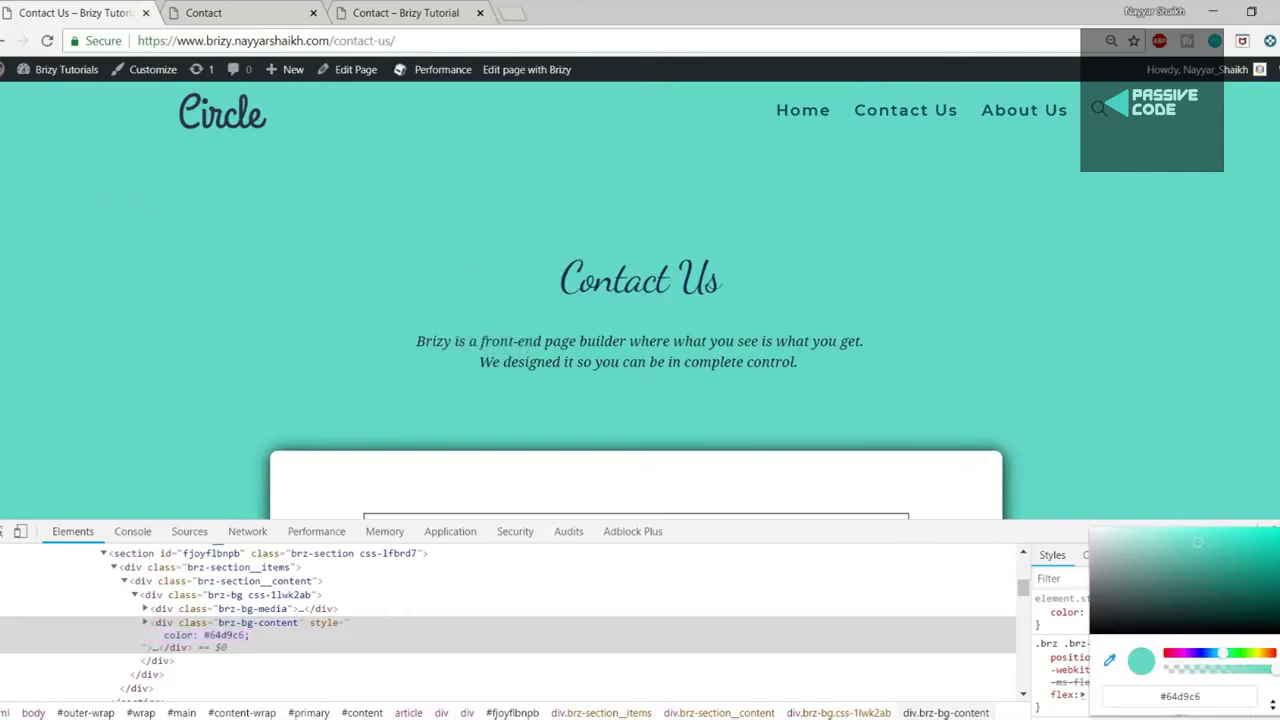
double_click(1190, 697)
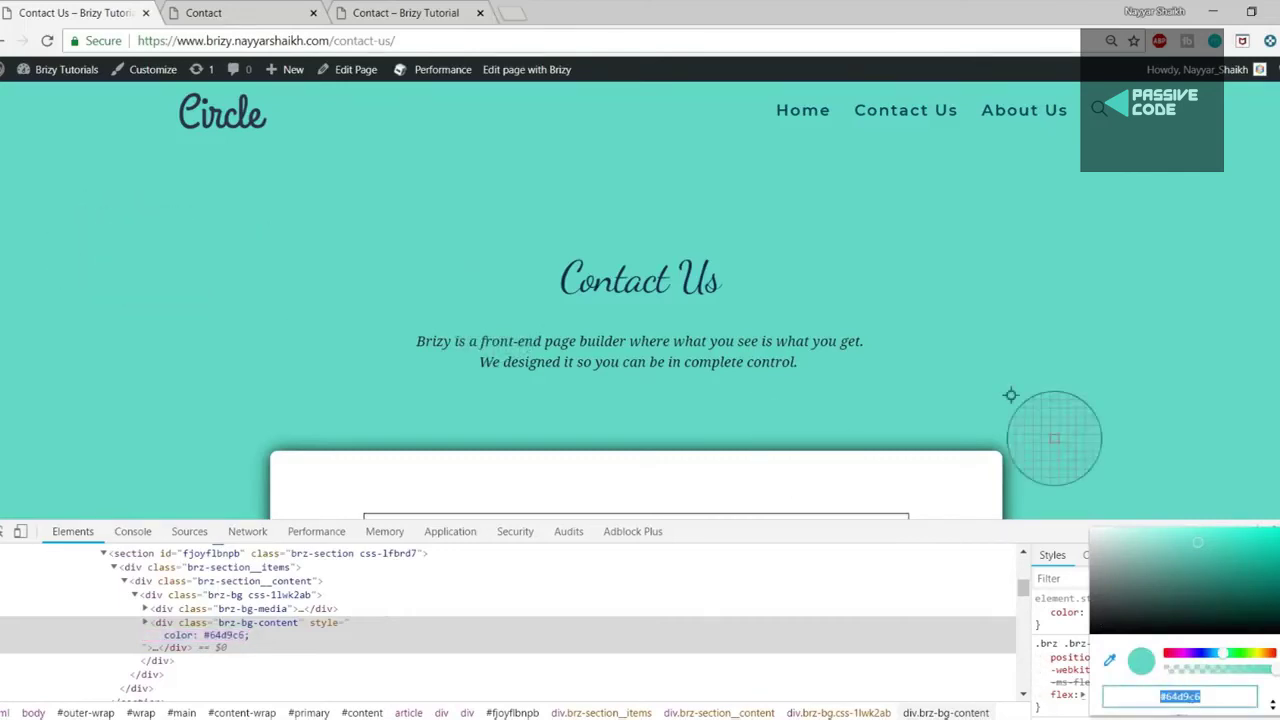
left_click(271, 16)
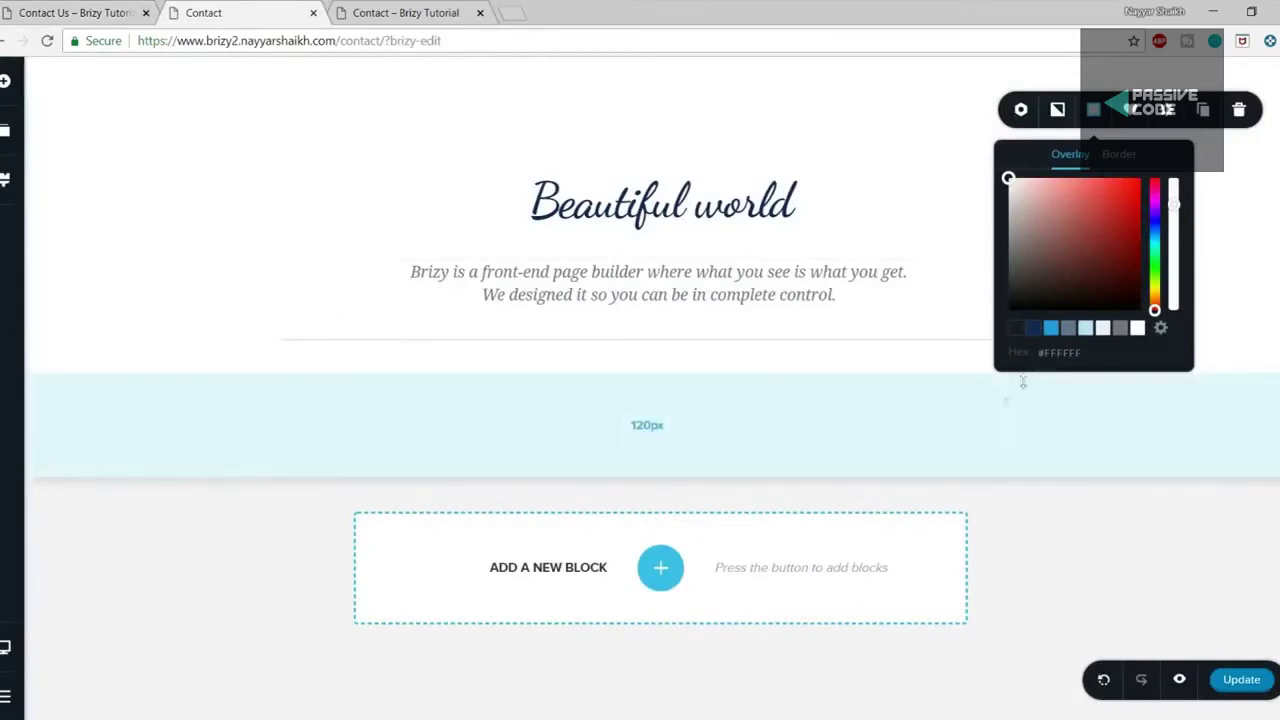
- Make the header overlay fully opaque teal #64D9C6 and change the heading to 'About Us'
type("#64D9C6")
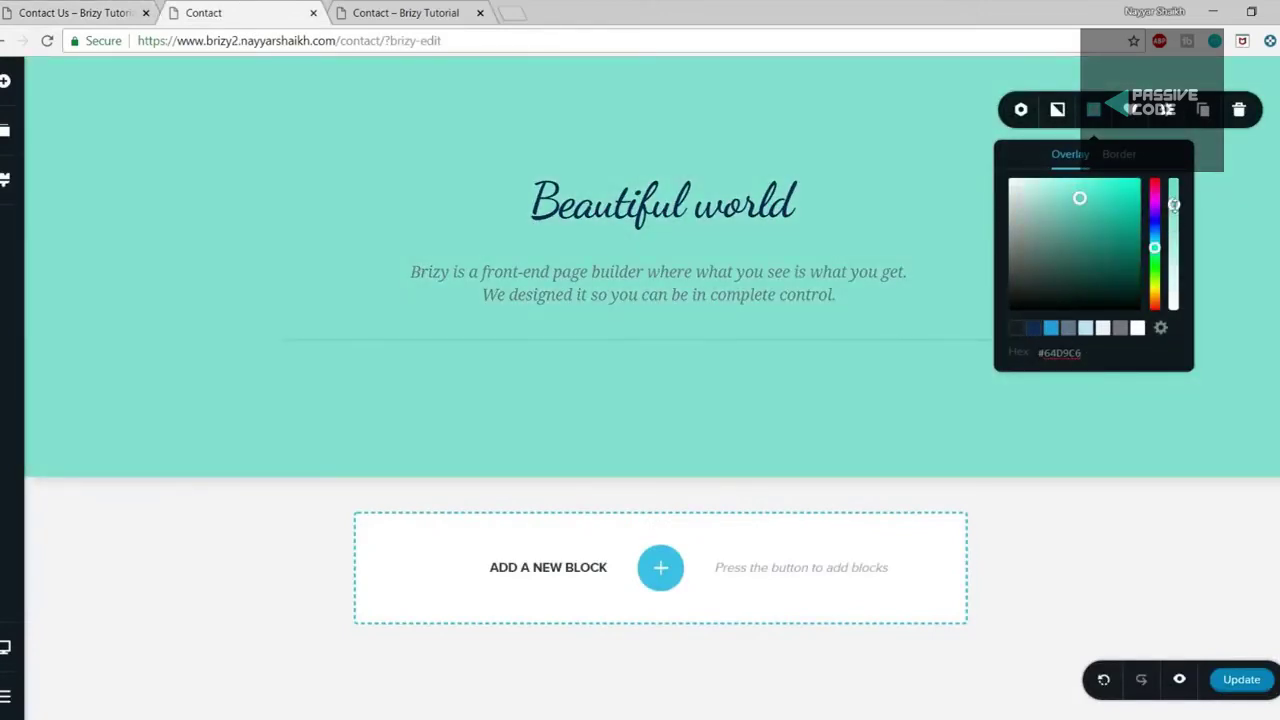
left_click_drag(1174, 200, 1174, 182)
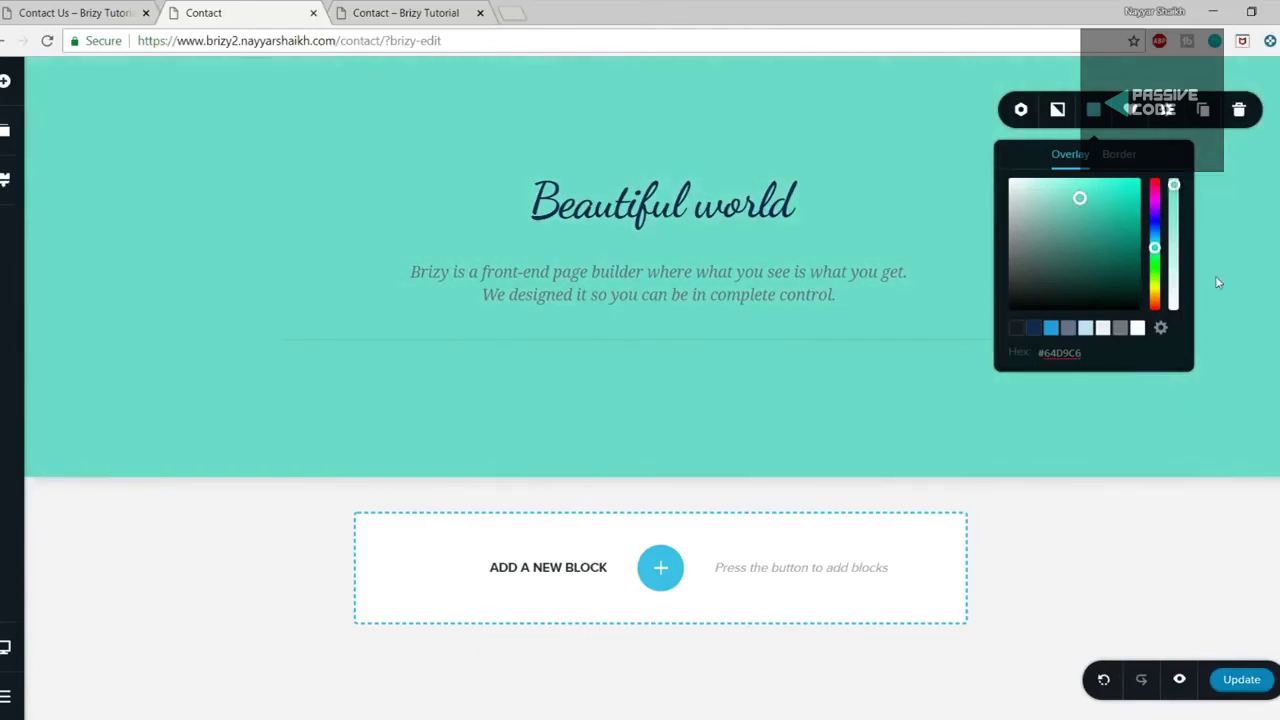
triple_click(604, 207)
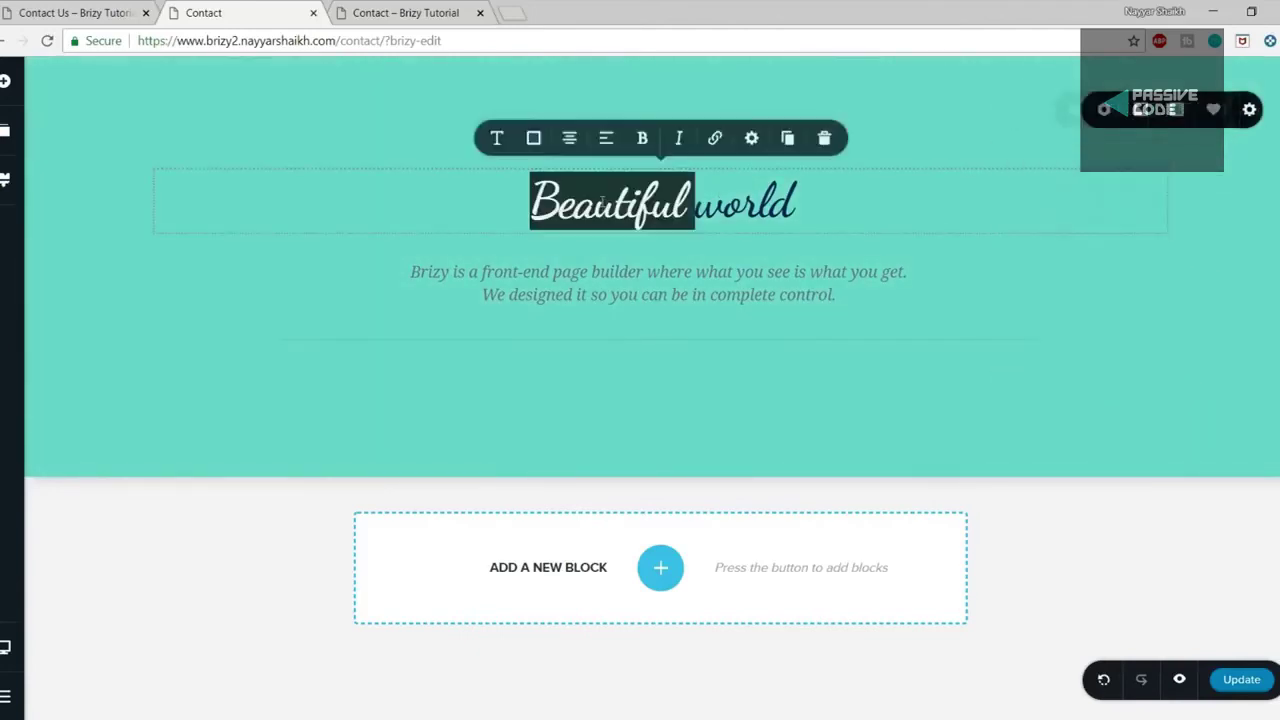
type("Abo")
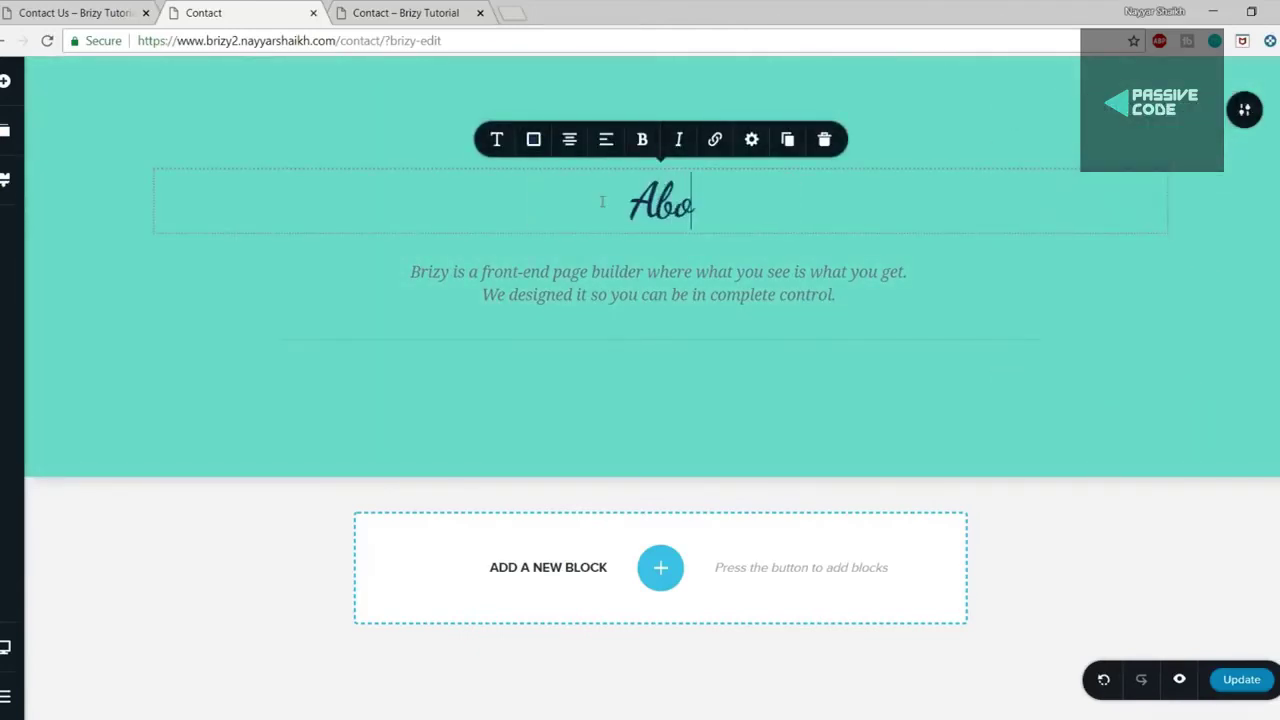
type("ut Us")
key("BackSpace")
key("BackSpace")
key("BackSpace")
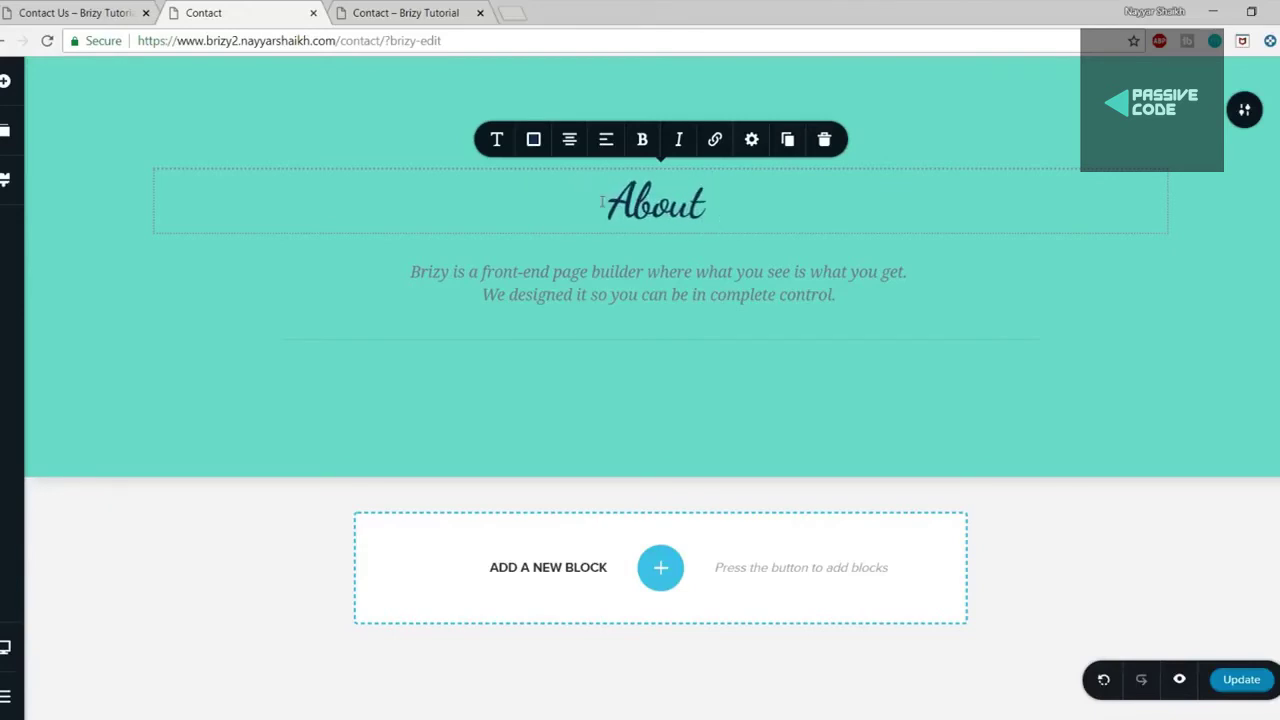
type("Us")
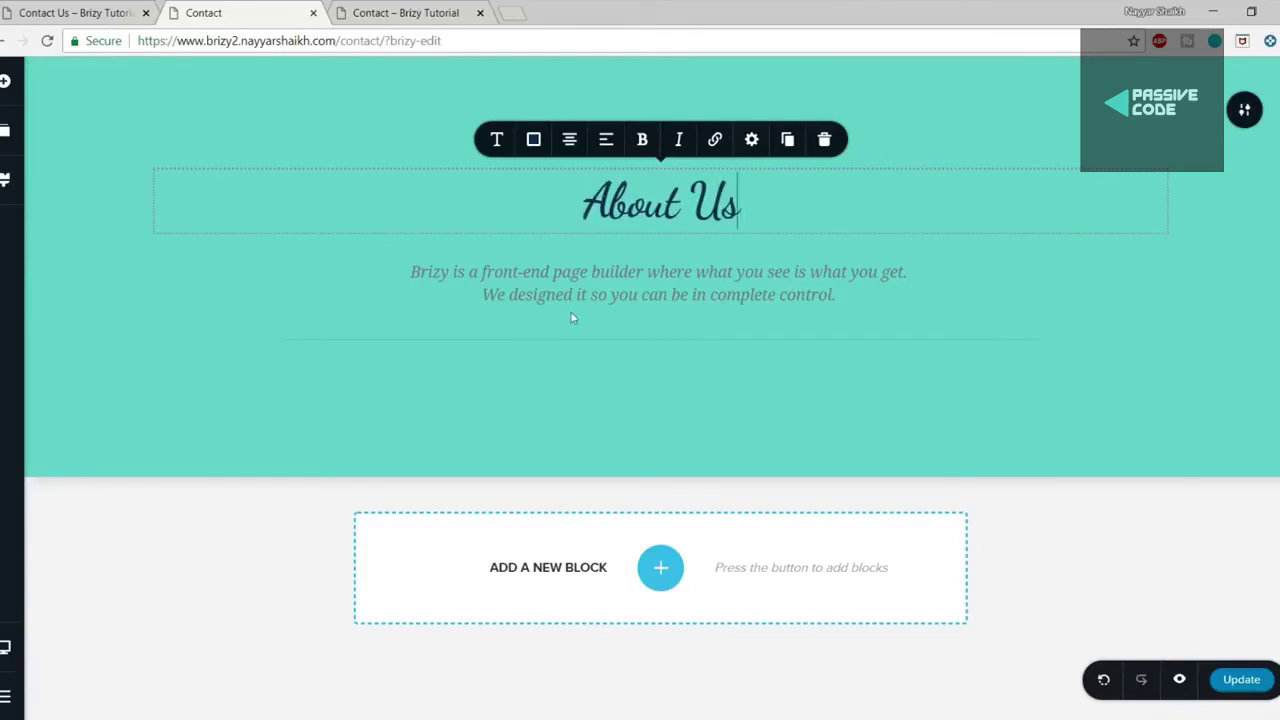
- Change the intro paragraph's text colour to the dark swatch, then compare with the reference
left_click(597, 297)
left_click(535, 231)
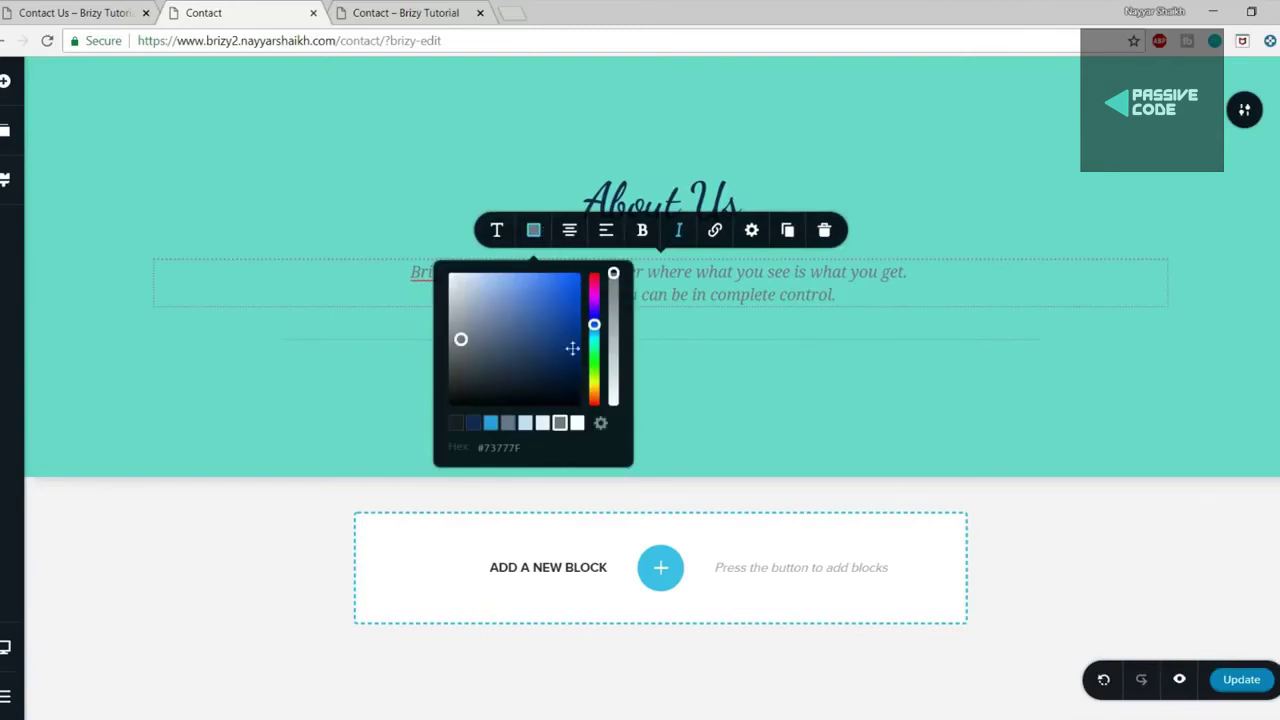
left_click(577, 423)
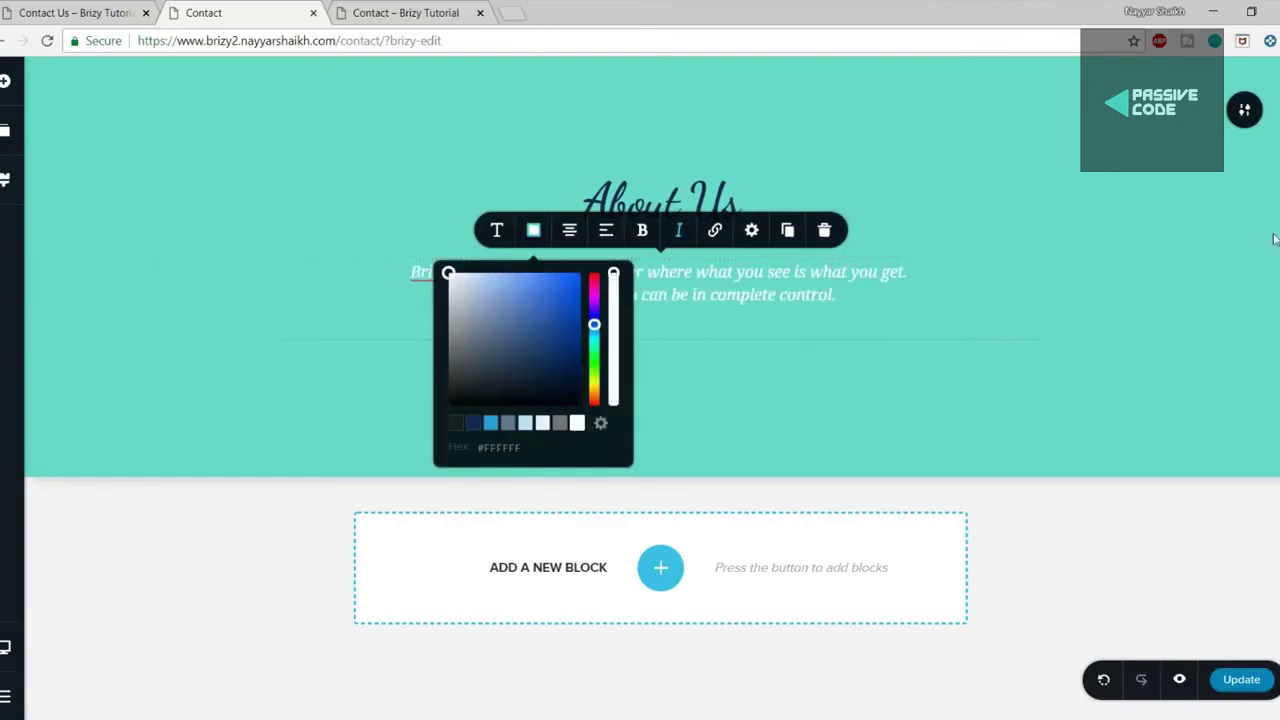
left_click(456, 424)
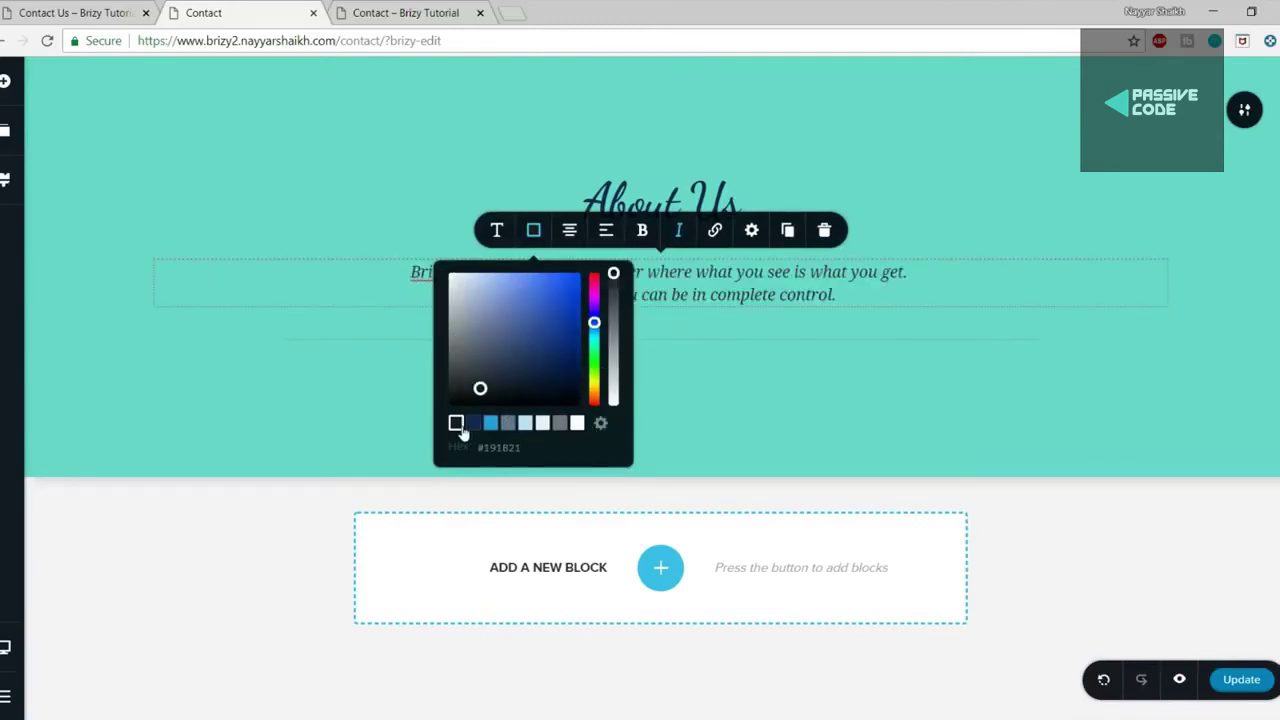
left_click(1048, 205)
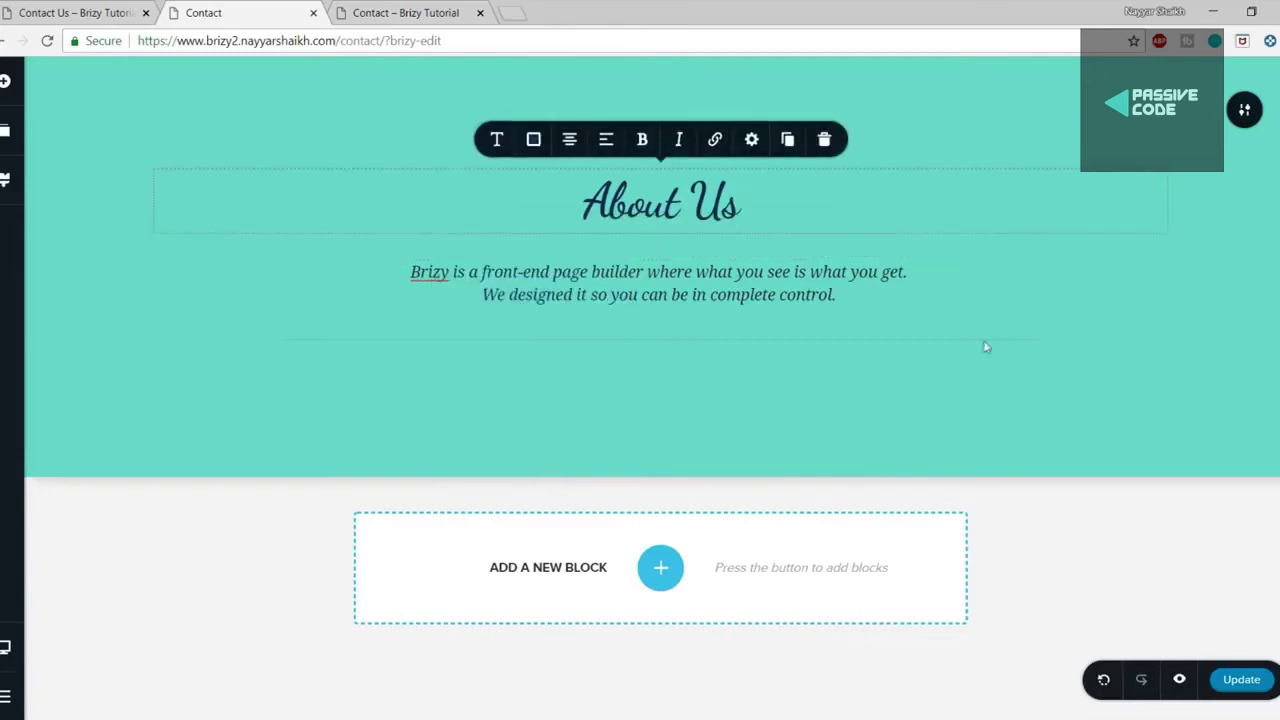
left_click(87, 8)
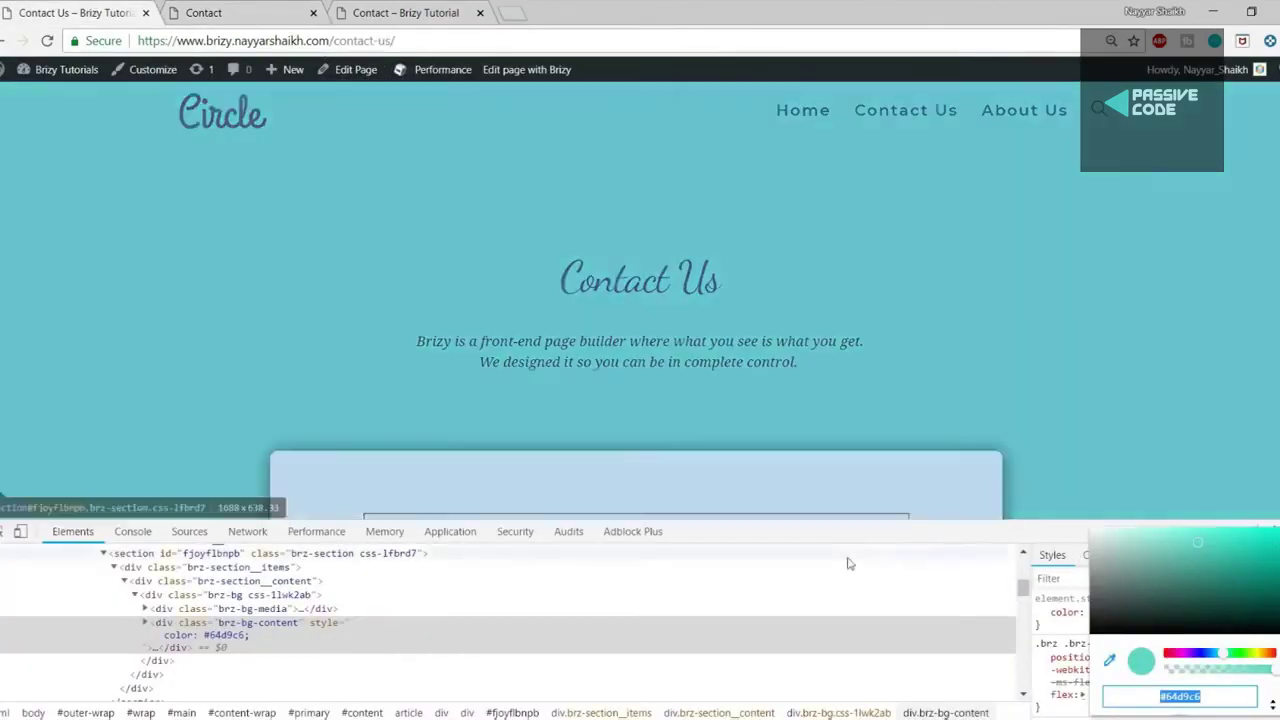
- Raise the hero's top padding to about 181px and bottom padding to about 241px
left_click(848, 563)
left_click(1268, 531)
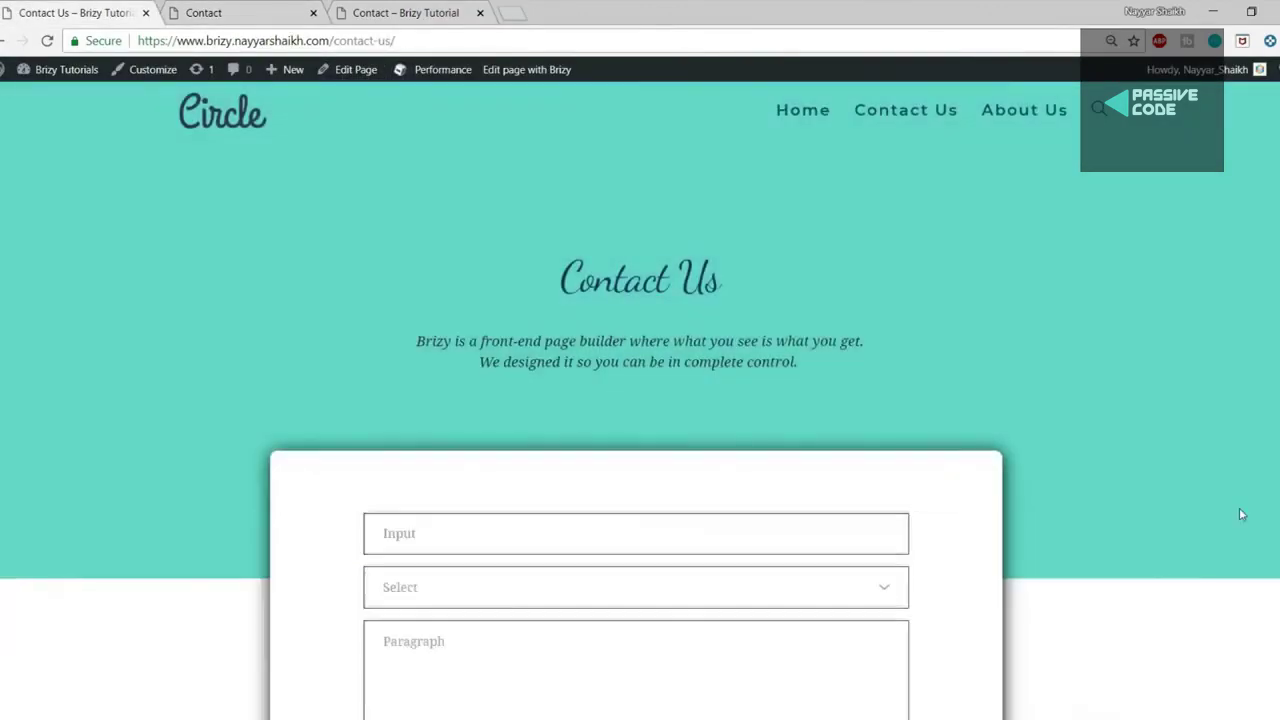
scroll(818, 391, "down", 1)
scroll(818, 391, "up", 1)
left_click(203, 12)
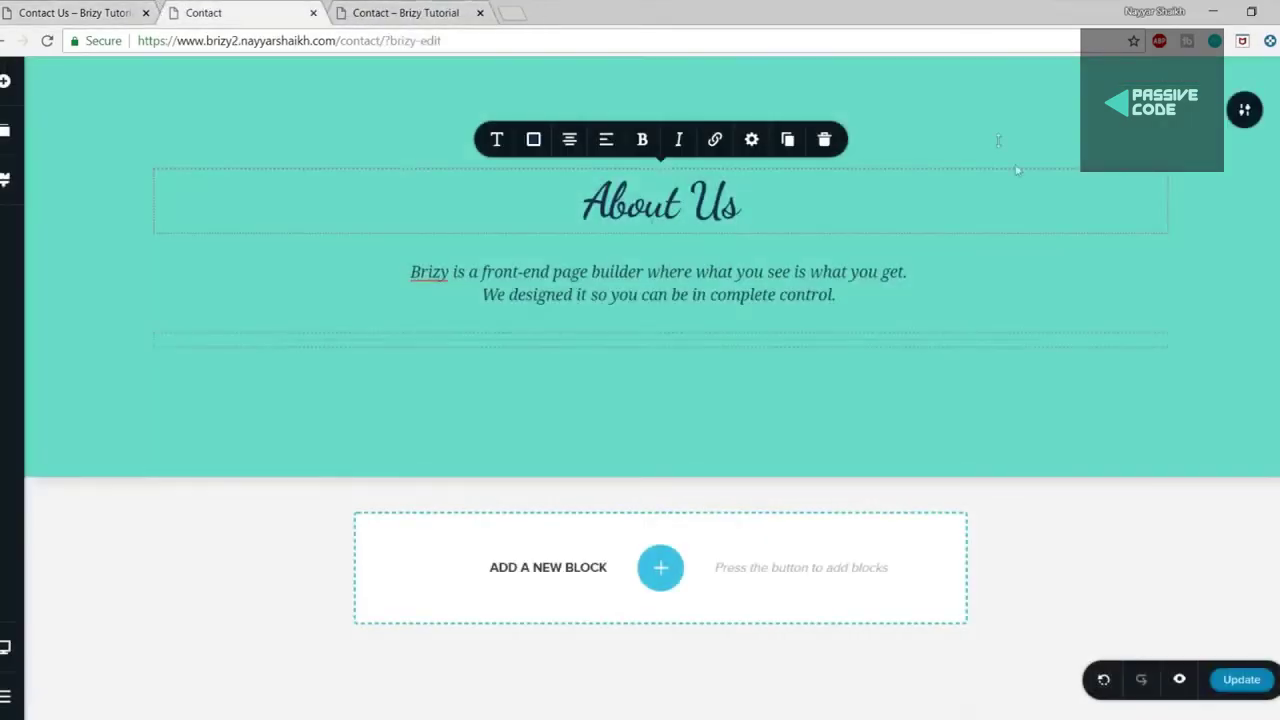
left_click(998, 140)
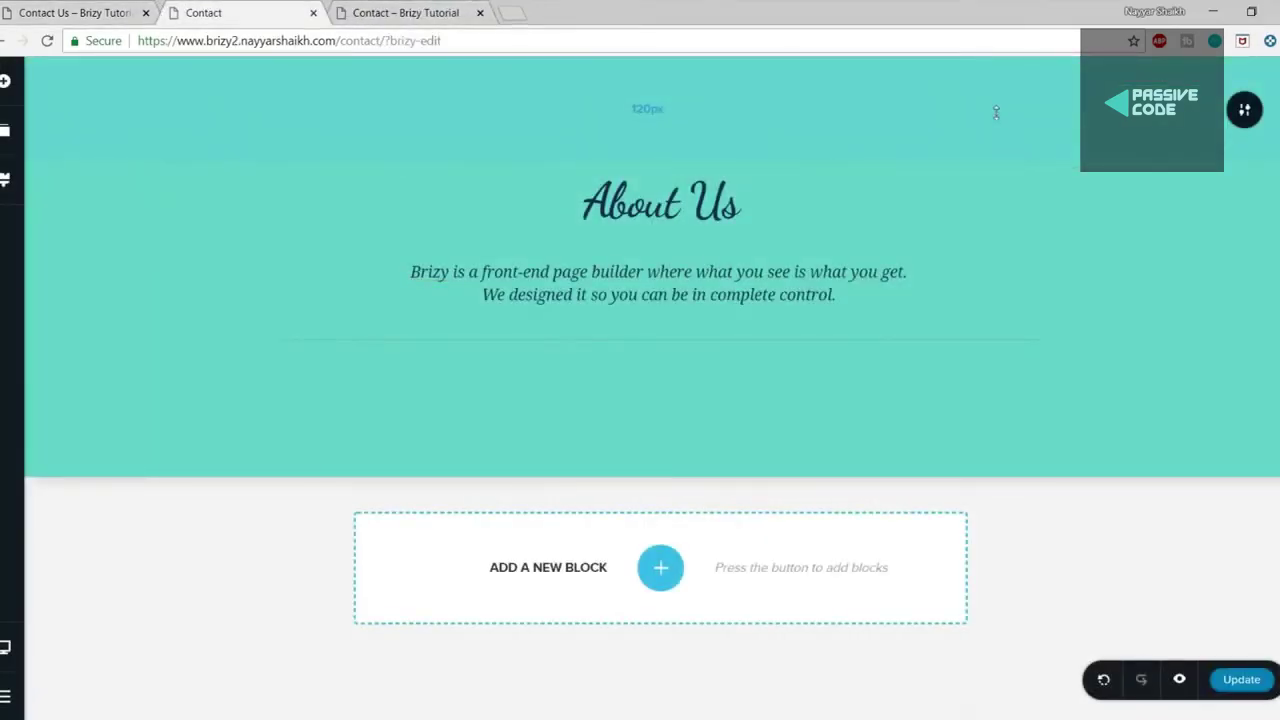
left_click_drag(996, 113, 1005, 161)
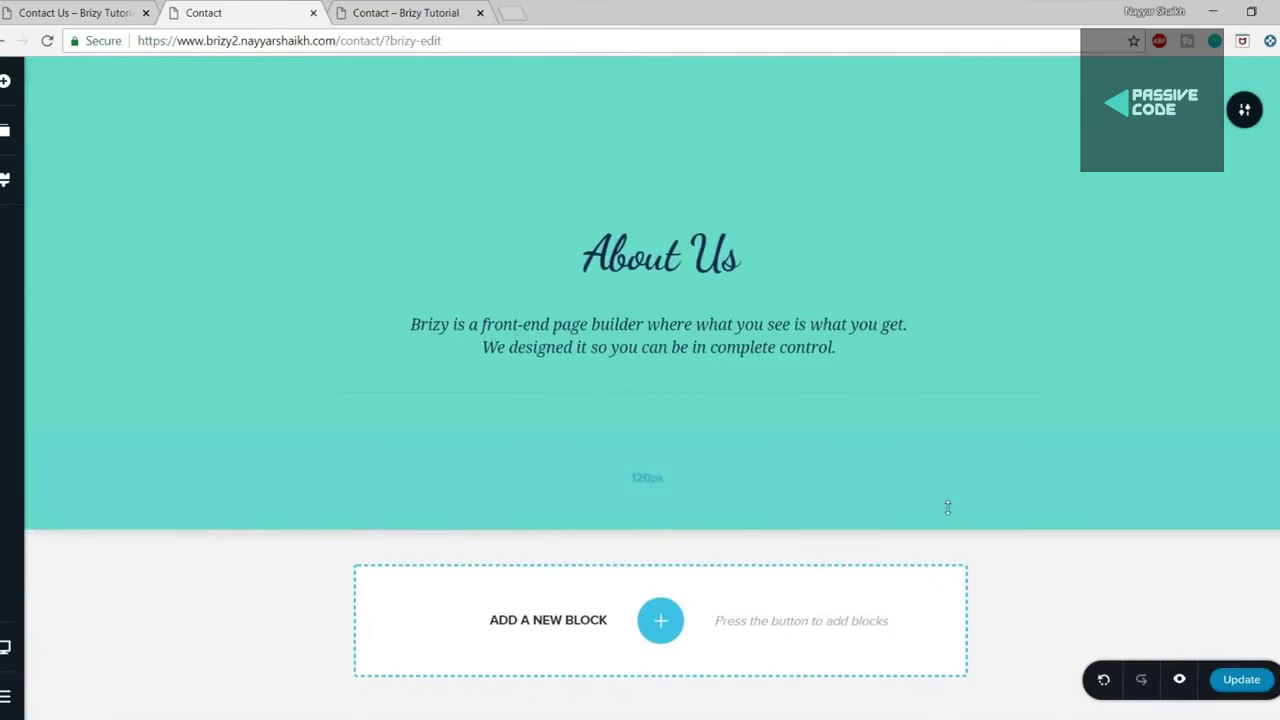
left_click_drag(949, 506, 736, 506)
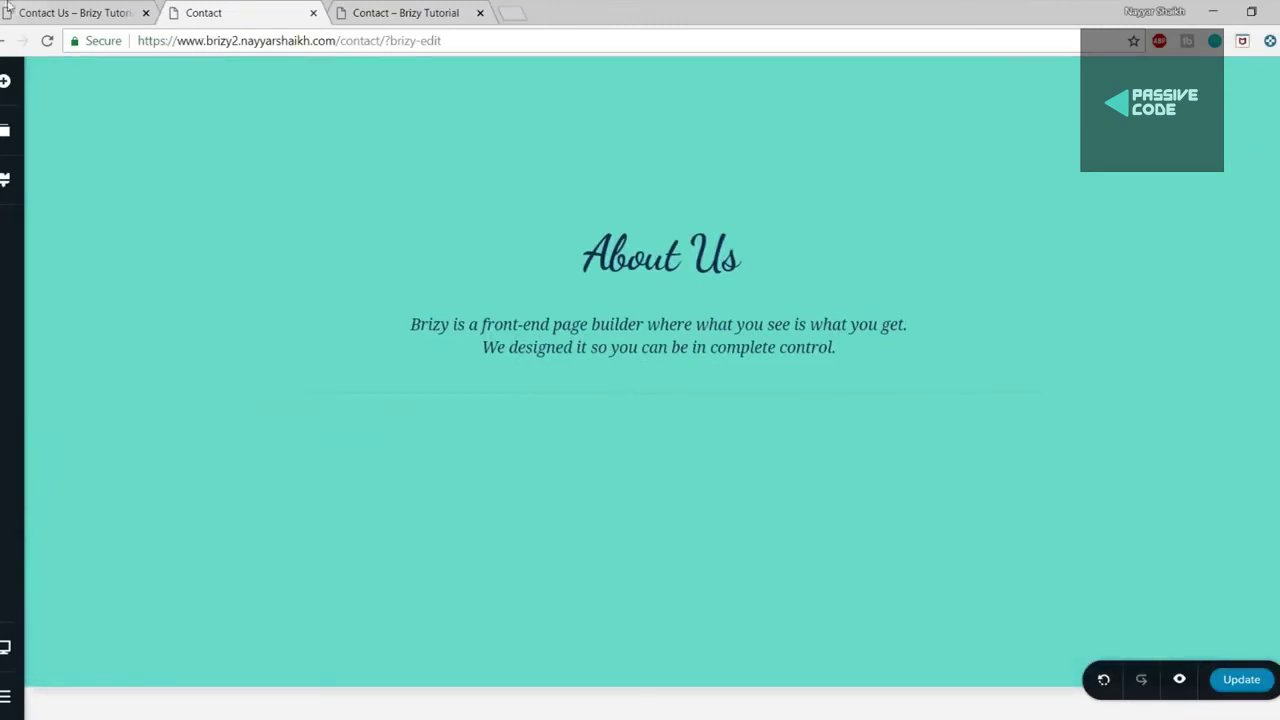
- Compare the taller hero against the reference Contact Us page, then return to the editor
left_click(75, 12)
scroll(1086, 329, "down", 4)
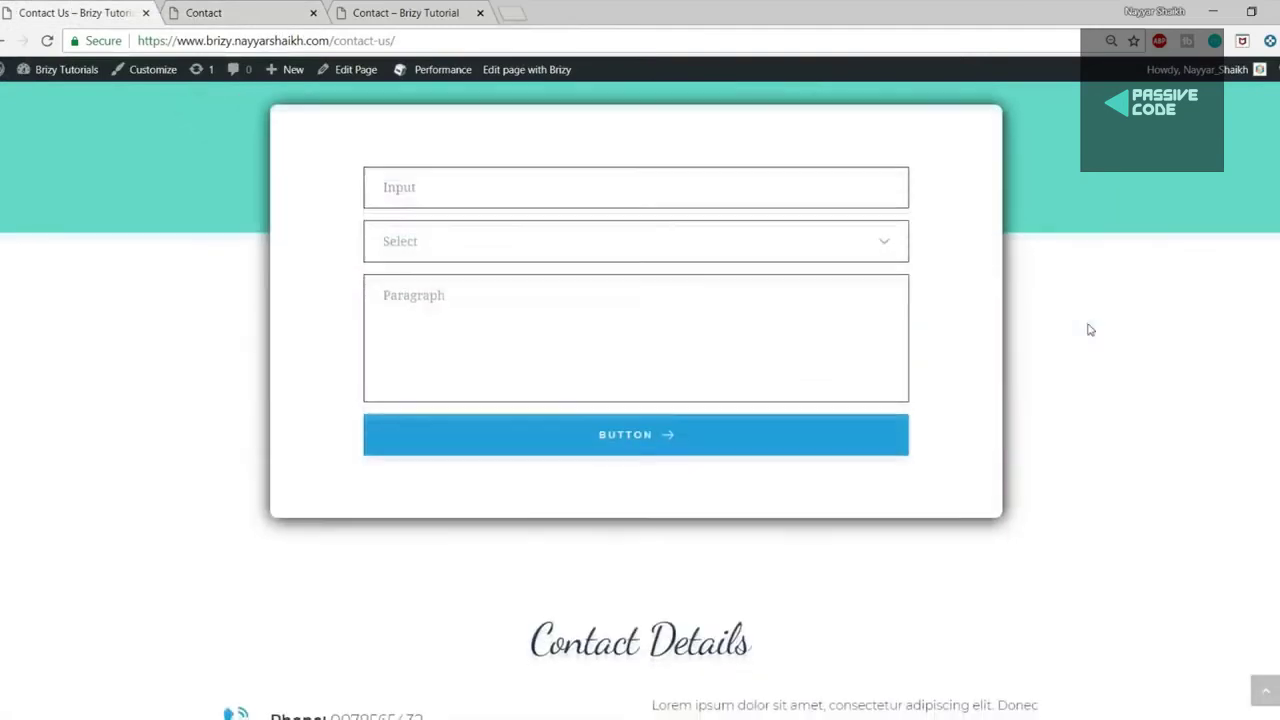
scroll(1086, 329, "up", 2)
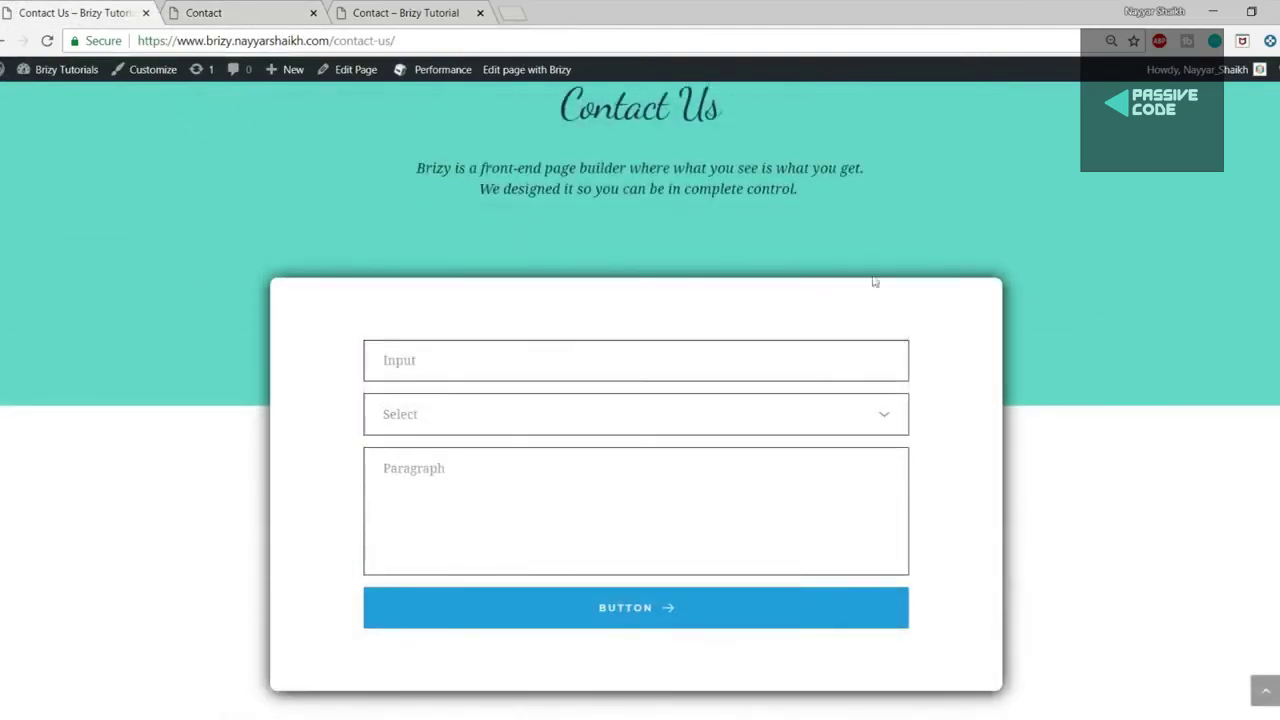
scroll(362, 360, "up", 1)
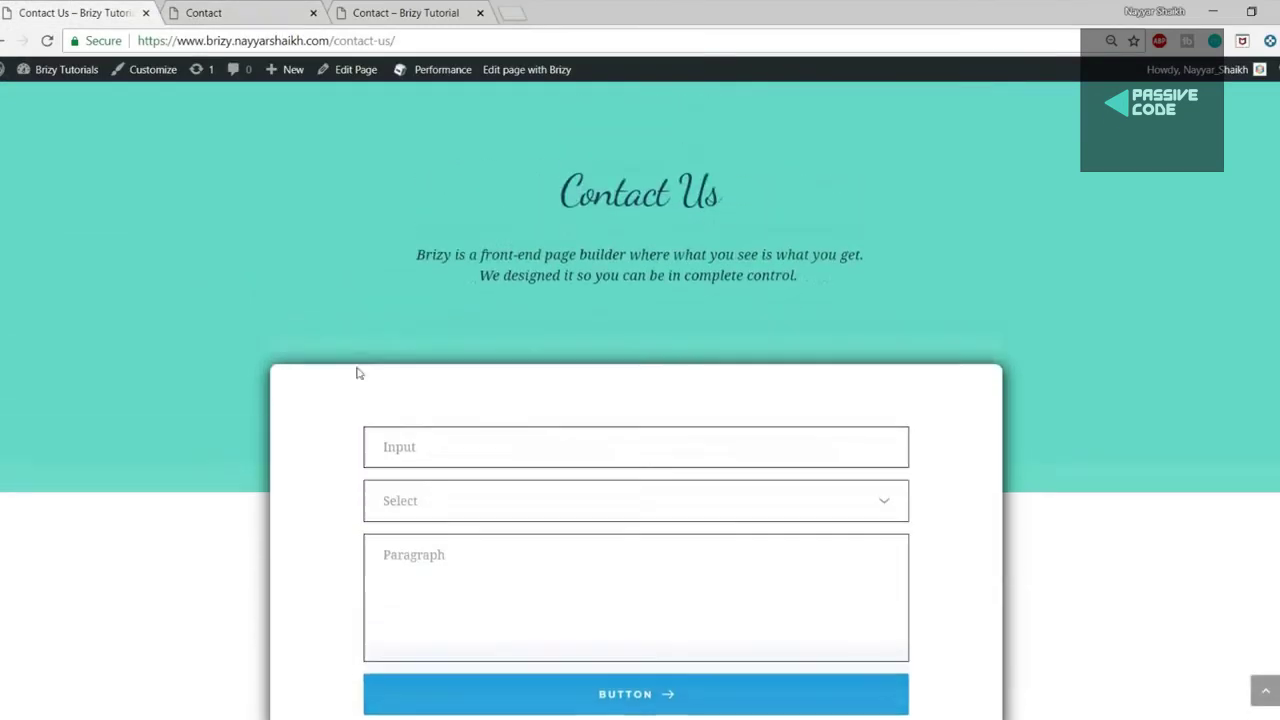
scroll(1080, 406, "down", 2)
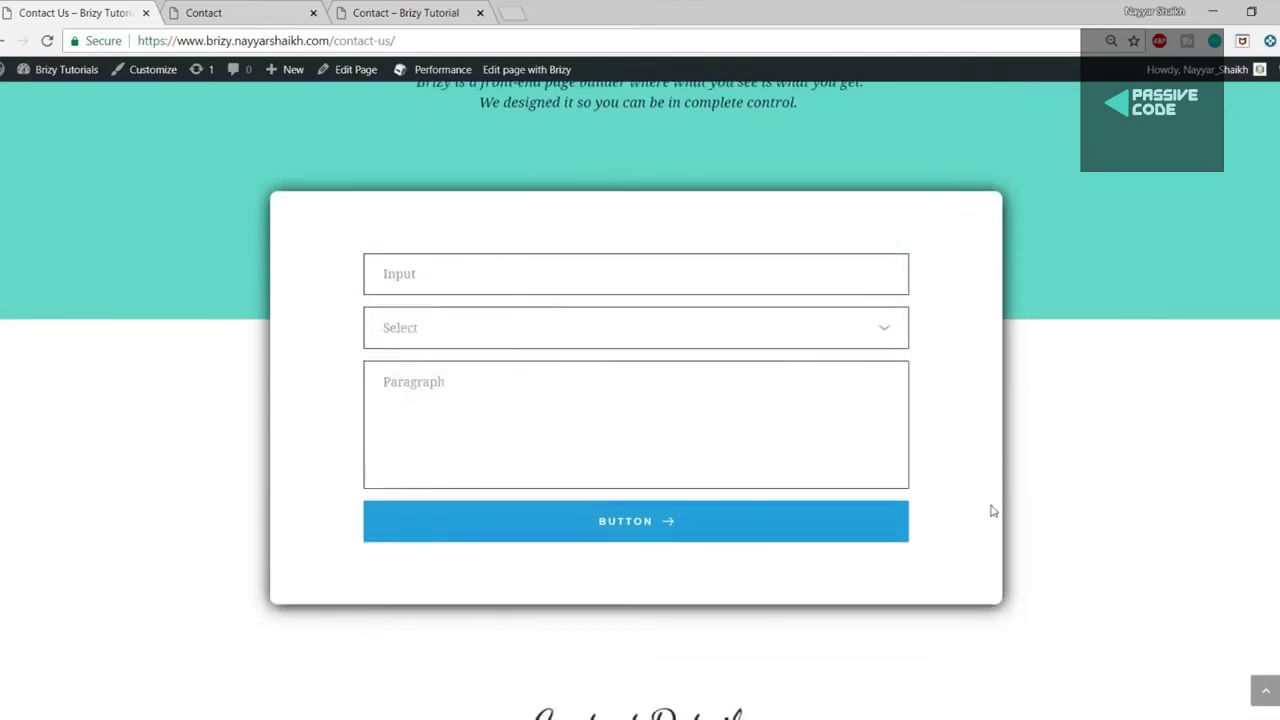
scroll(989, 507, "down", 3)
scroll(989, 505, "up", 2)
scroll(989, 505, "up", 1)
scroll(369, 365, "up", 2)
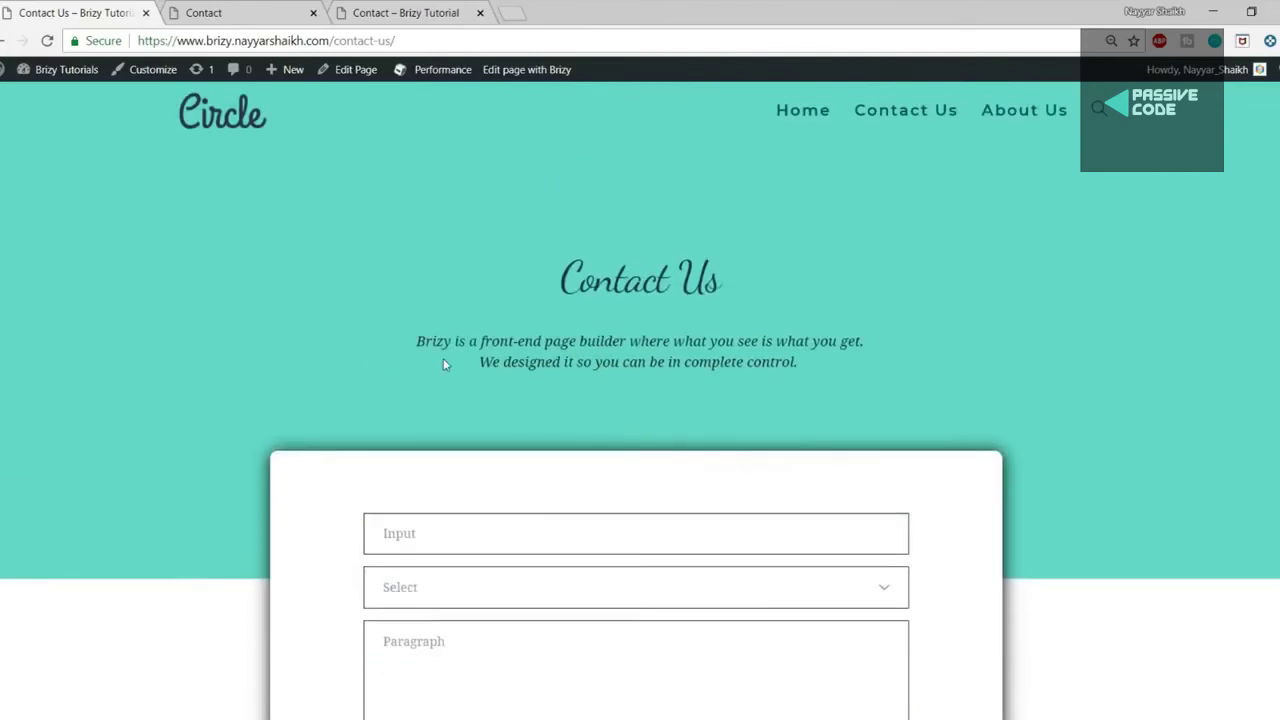
left_click(268, 8)
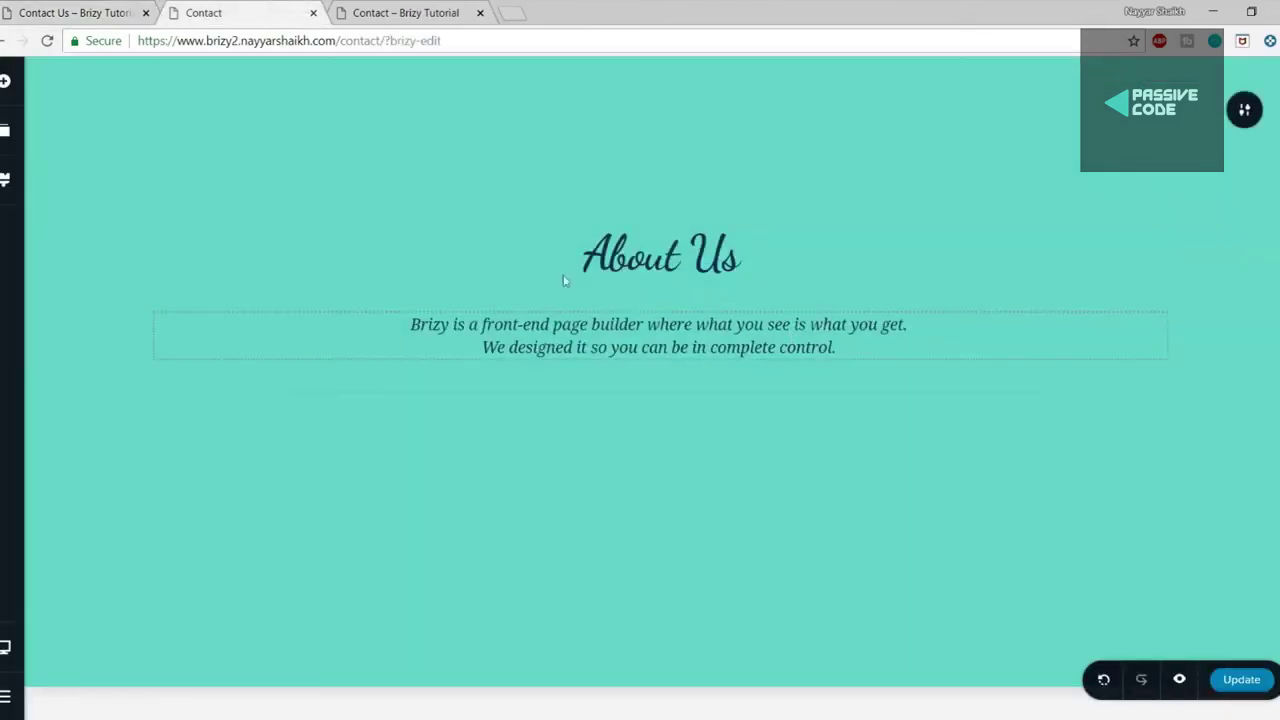
scroll(1045, 414, "down", 2)
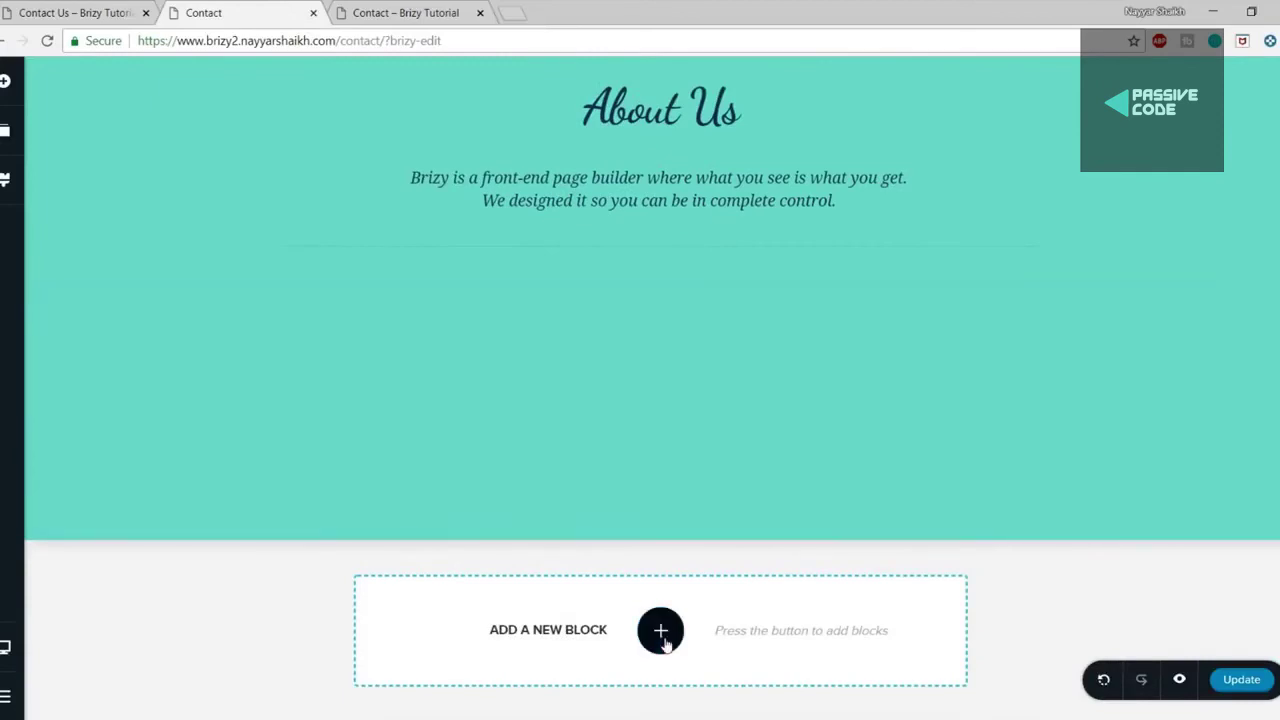
- Add a blank block below the hero and delete its right column, leaving one column
left_click(665, 637)
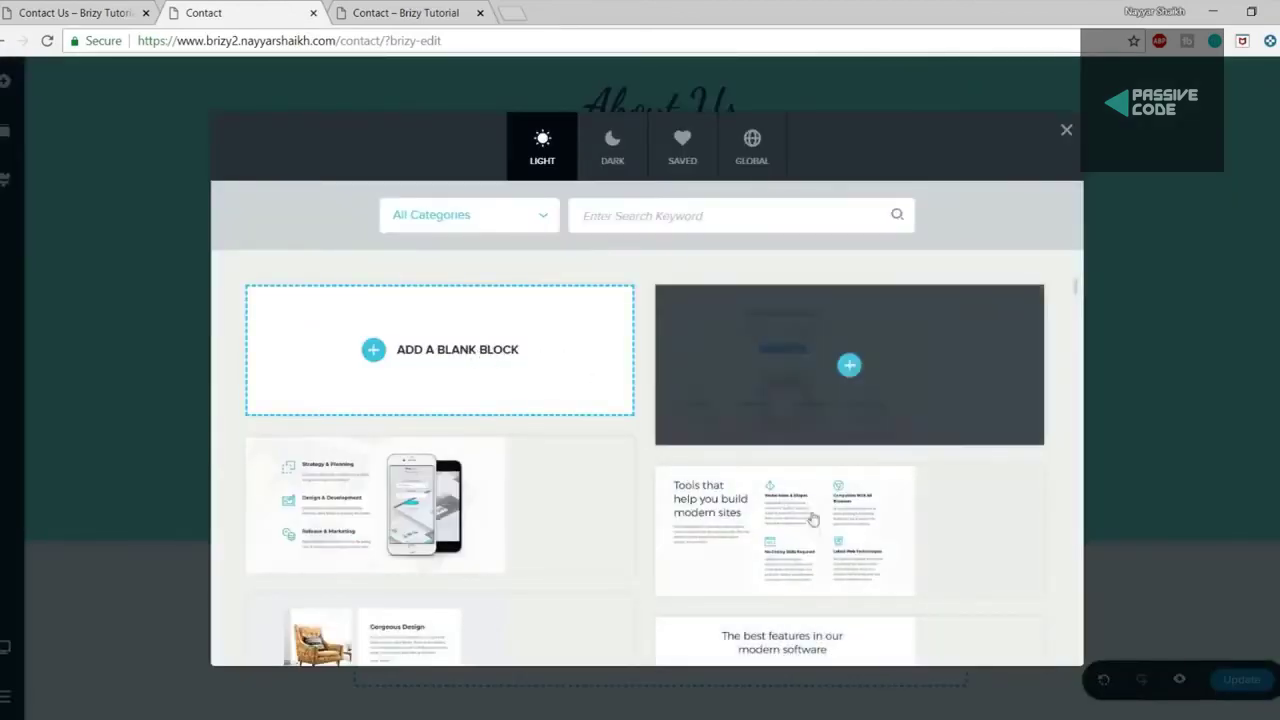
scroll(810, 525, "down", 10)
scroll(470, 550, "up", 10)
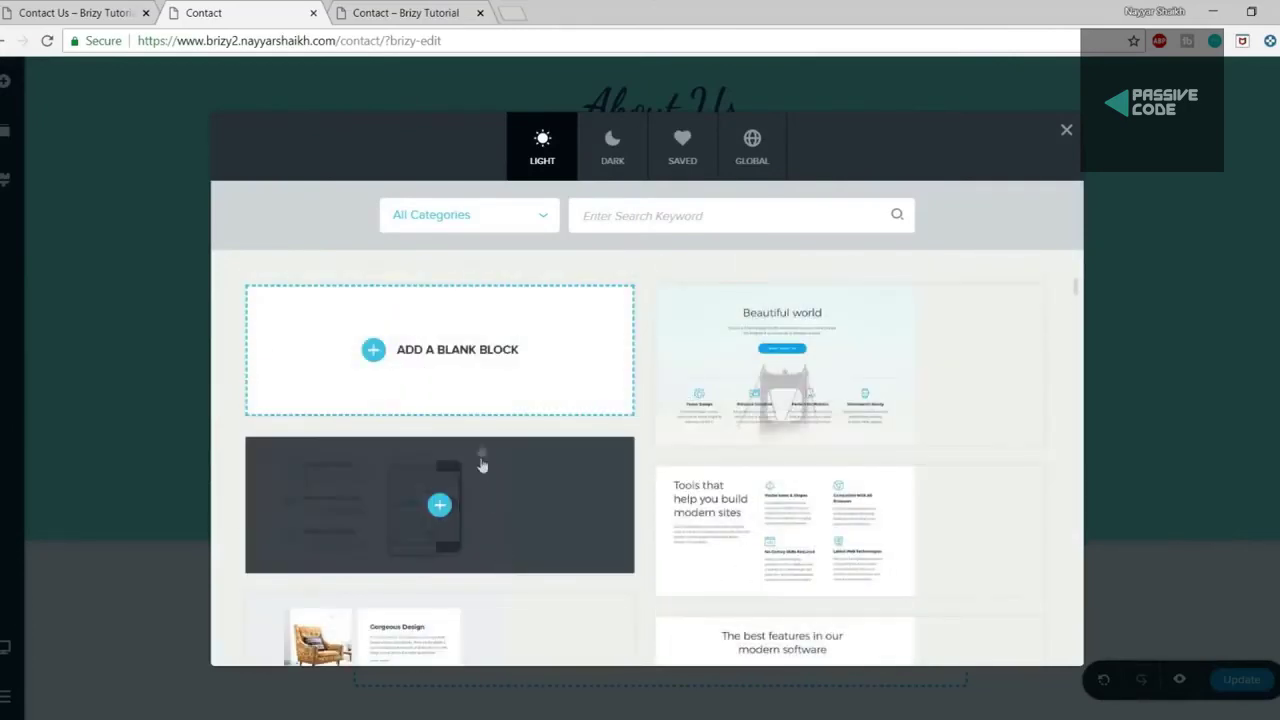
left_click(459, 360)
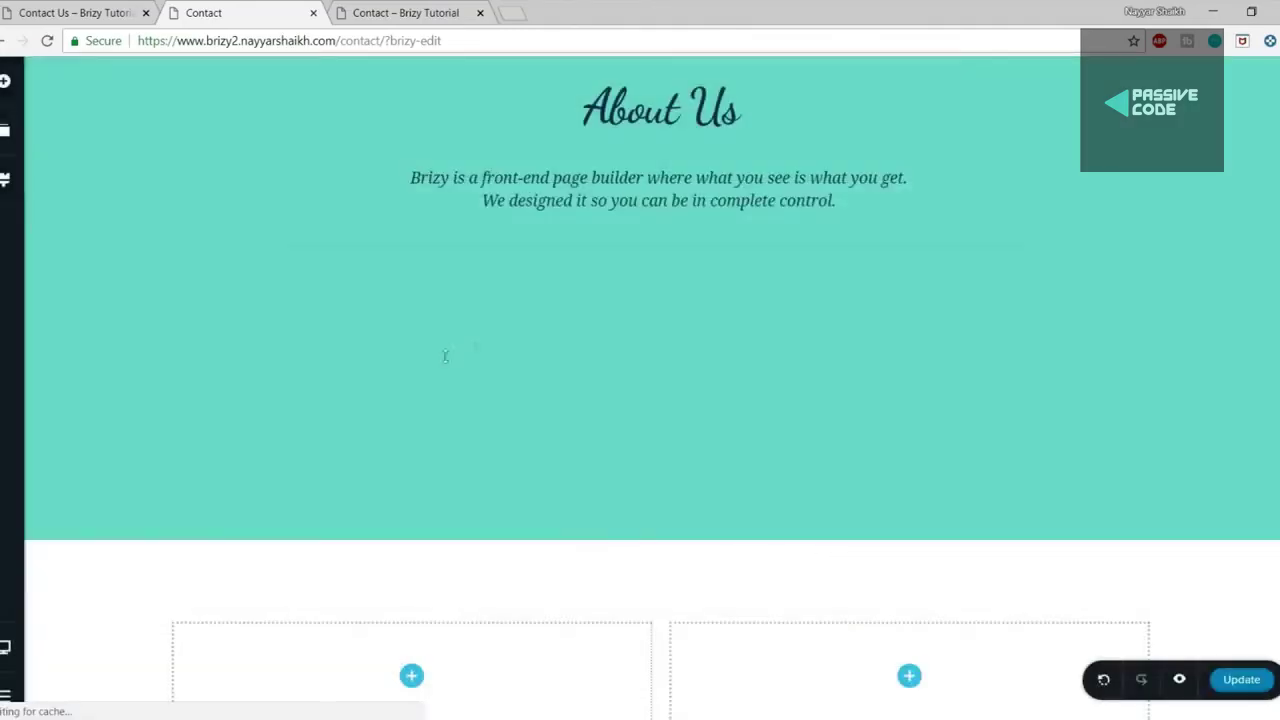
scroll(1079, 392, "down", 3)
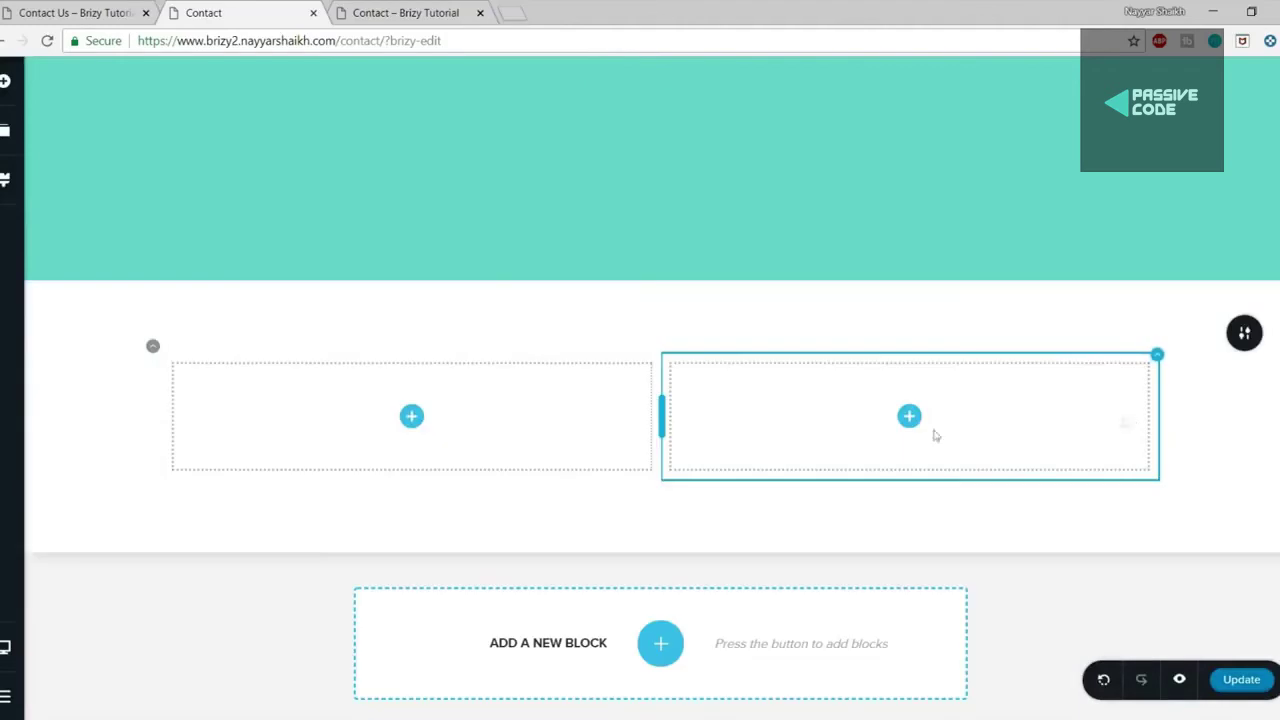
left_click(1157, 355)
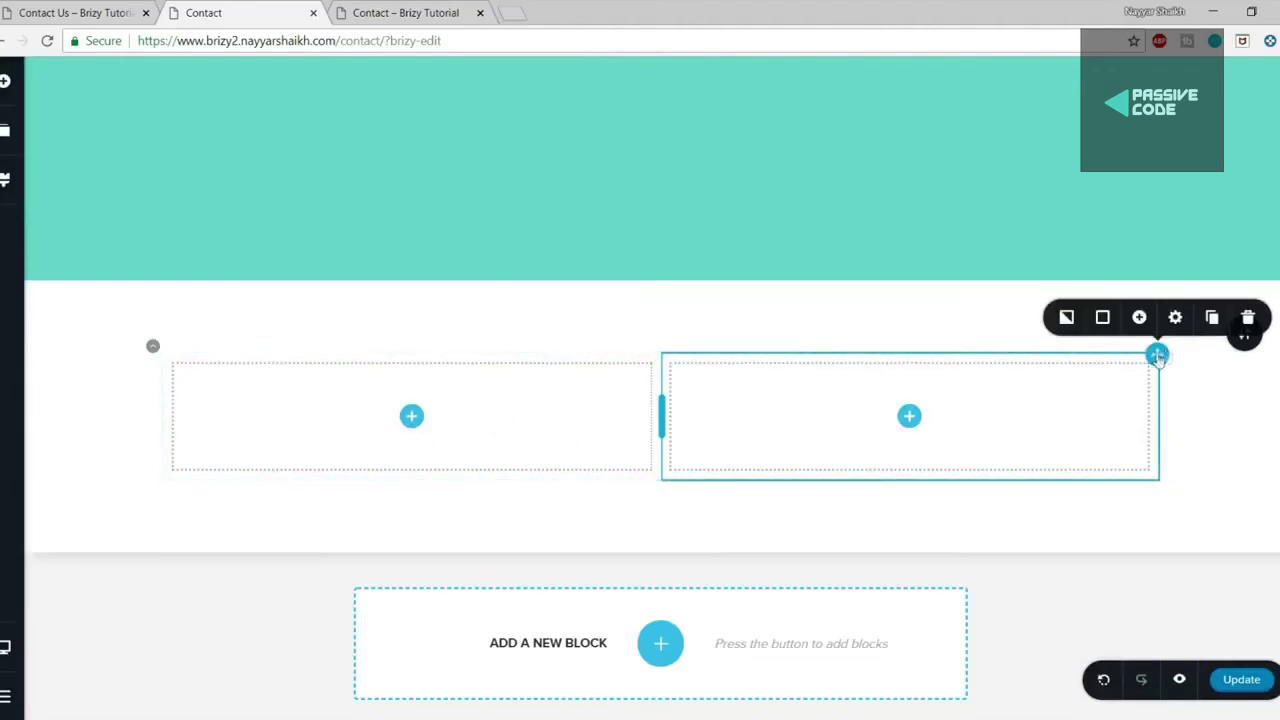
left_click(1256, 318)
- Drag a Form element into the single column and check the reference form
scroll(1093, 453, "up", 1)
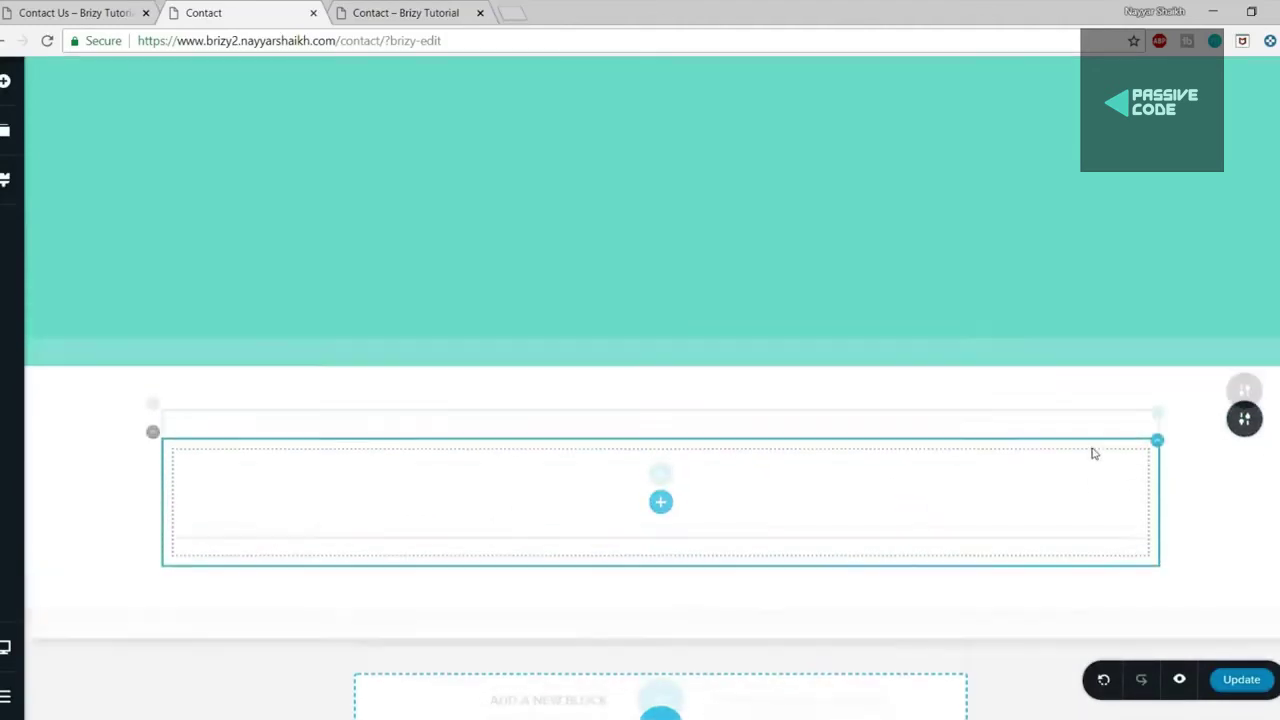
left_click(6, 88)
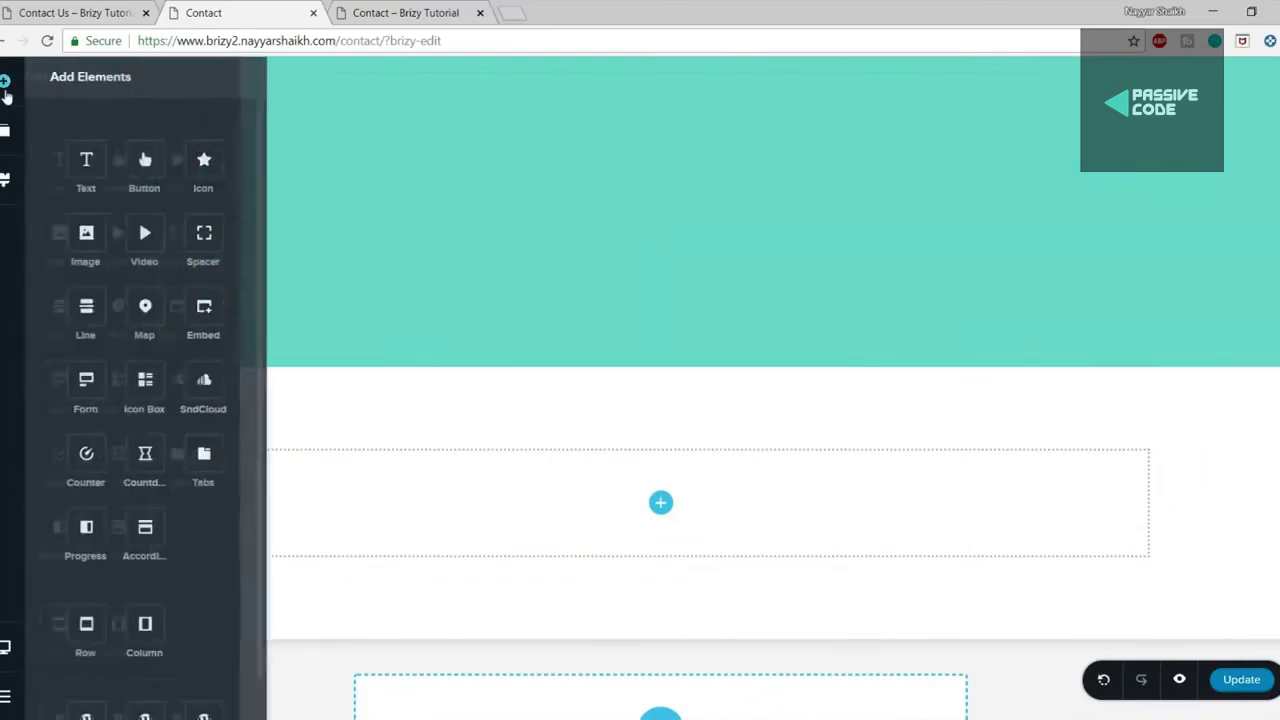
left_click_drag(66, 391, 665, 515)
scroll(766, 377, "down", 3)
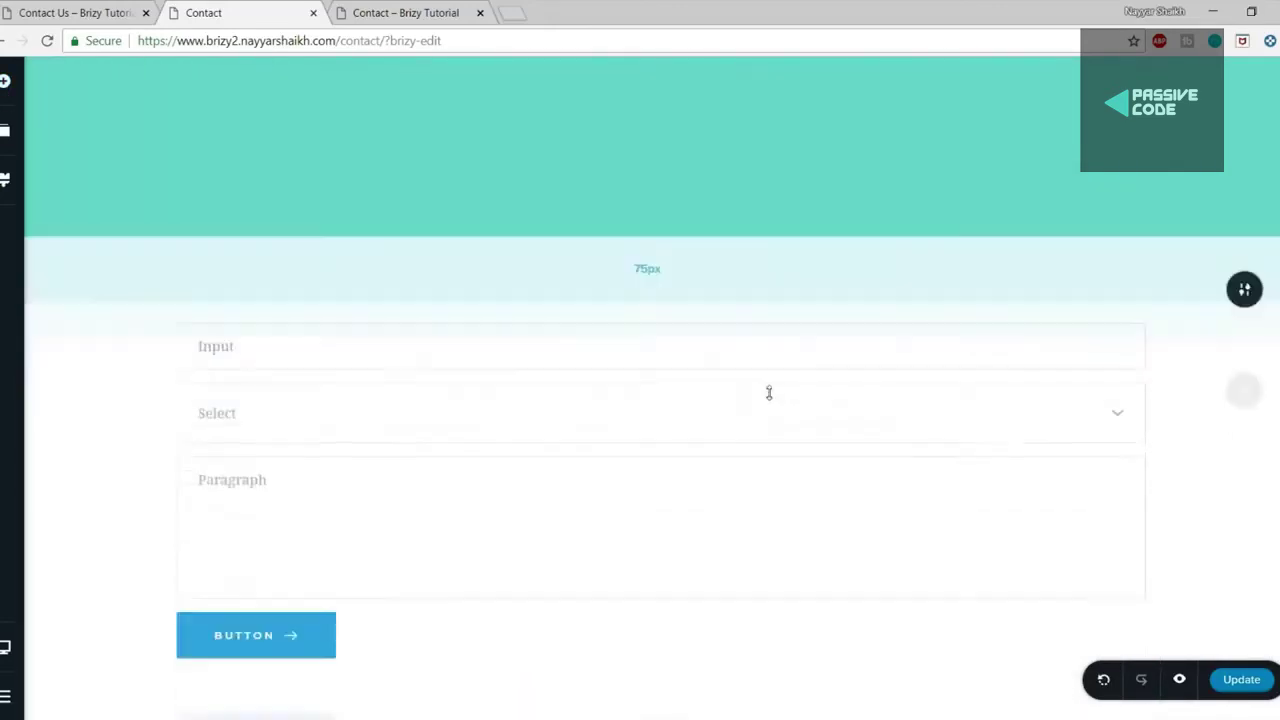
left_click(66, 8)
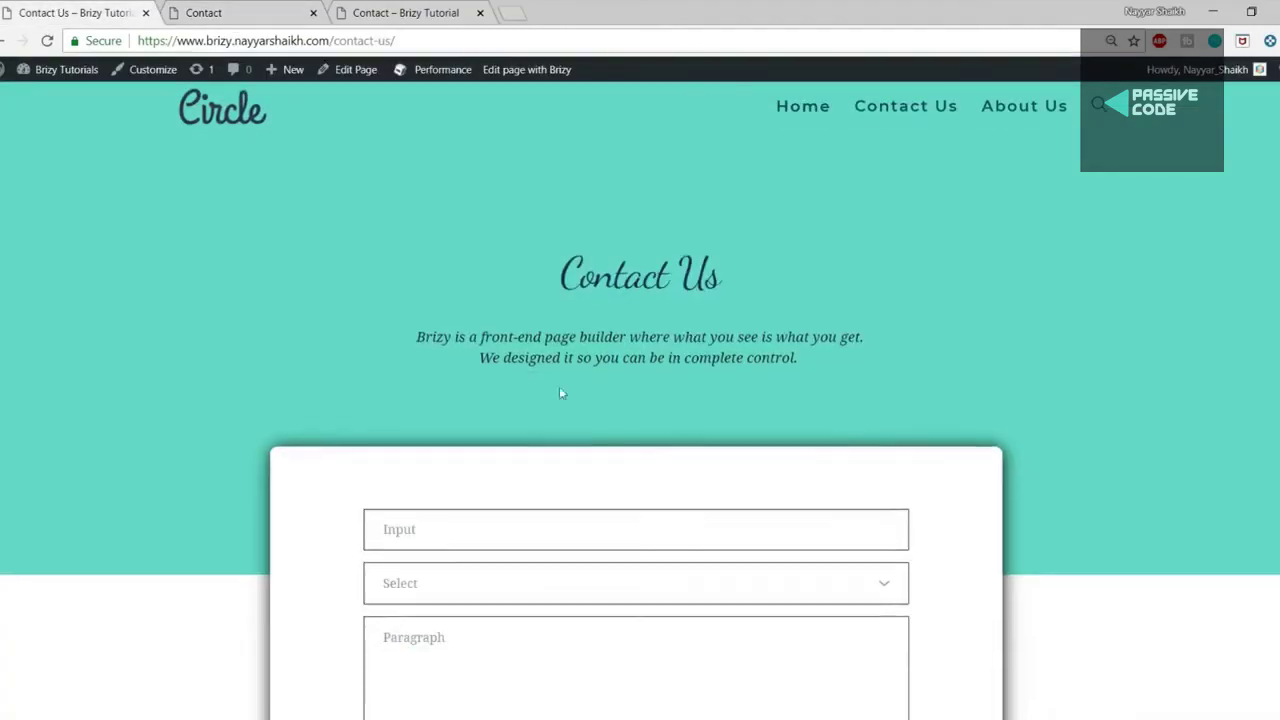
scroll(555, 380, "down", 3)
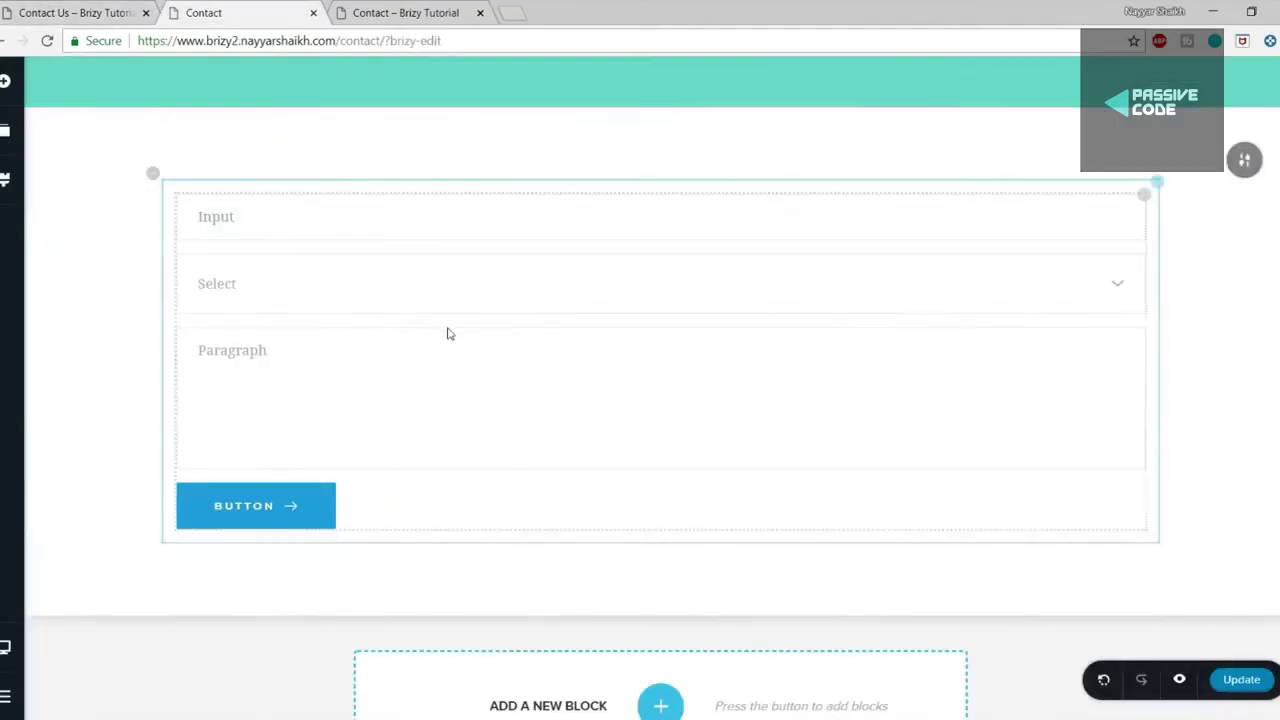
- Set the form fields' border colour to black, then compare with the reference page
left_click(449, 333)
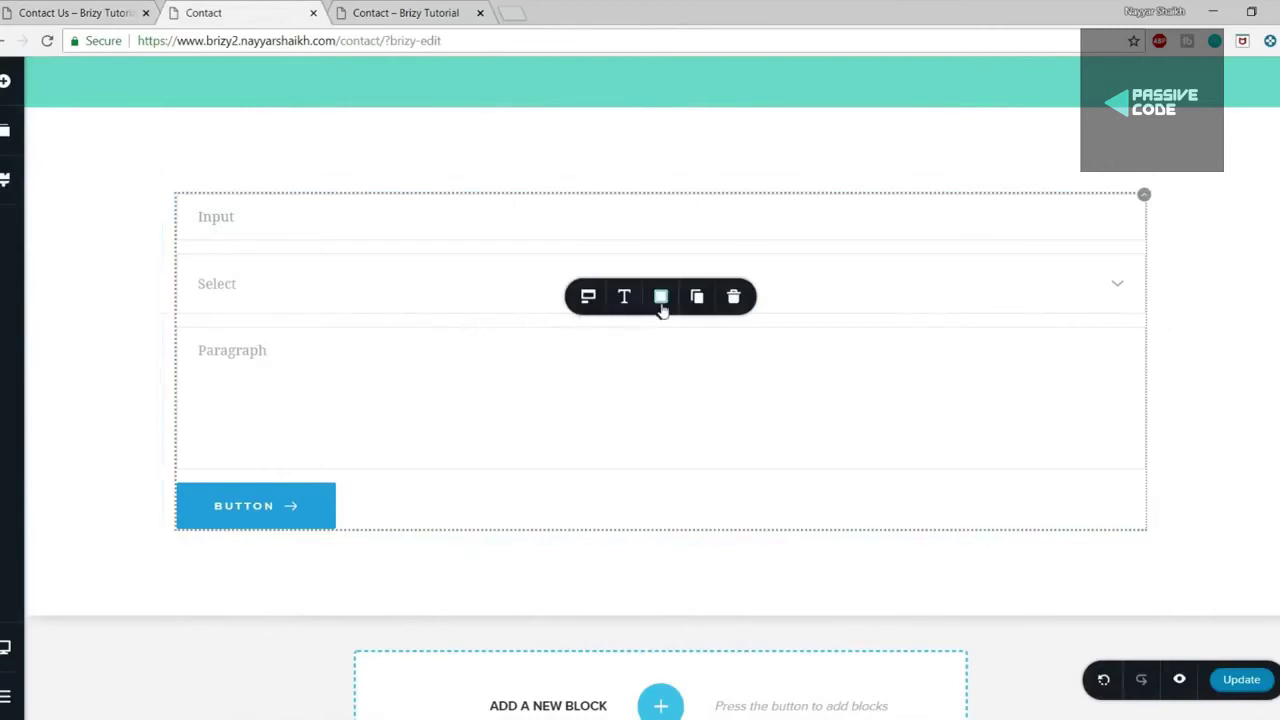
left_click(620, 302)
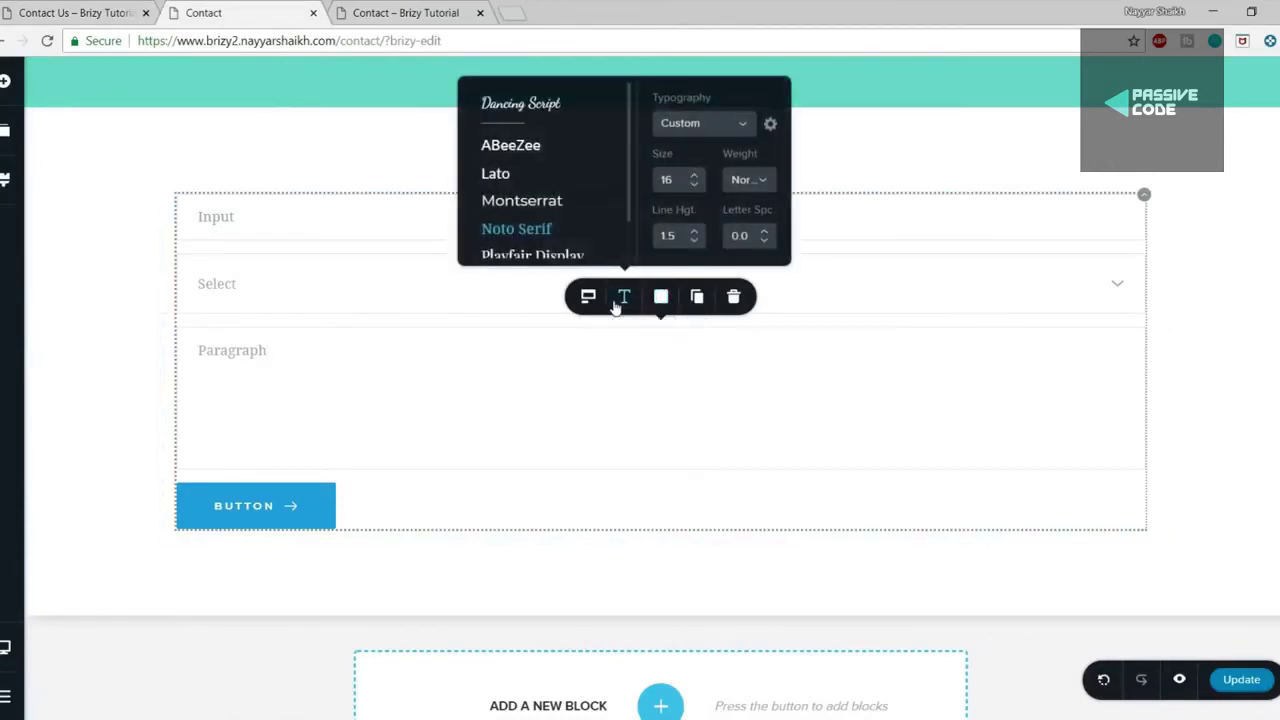
left_click(660, 297)
left_click(712, 345)
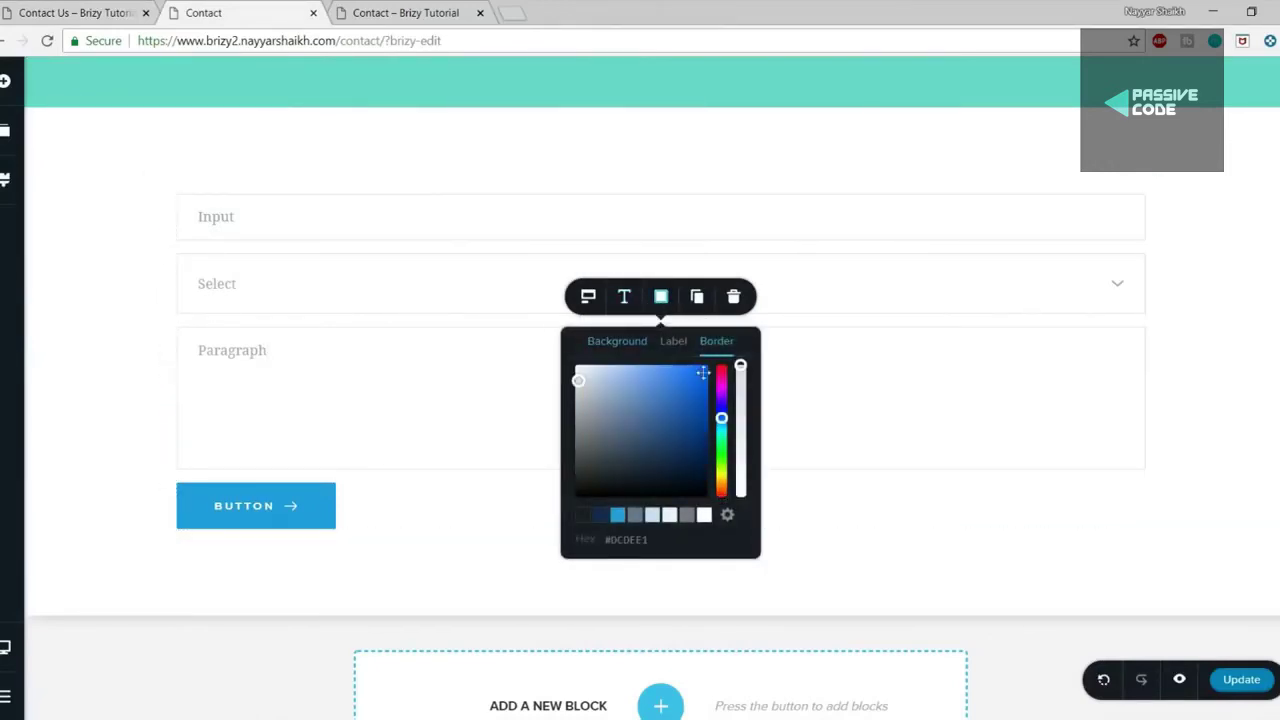
left_click(581, 516)
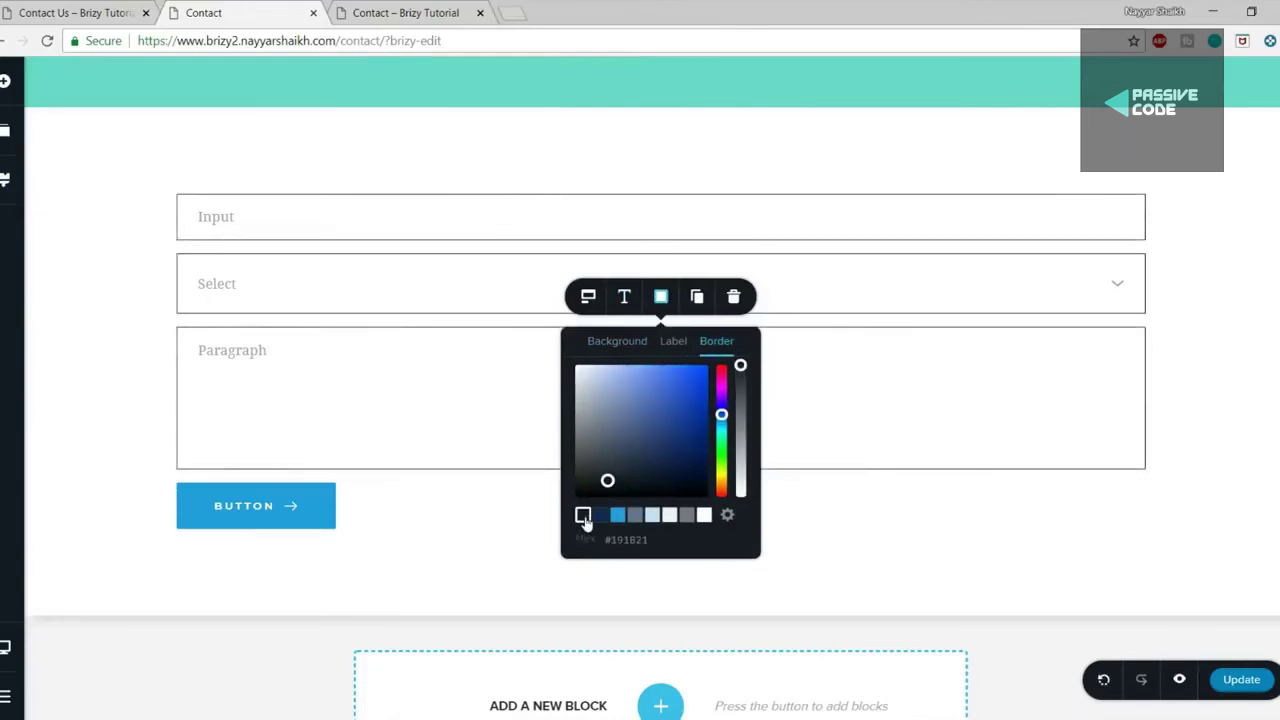
left_click(310, 522)
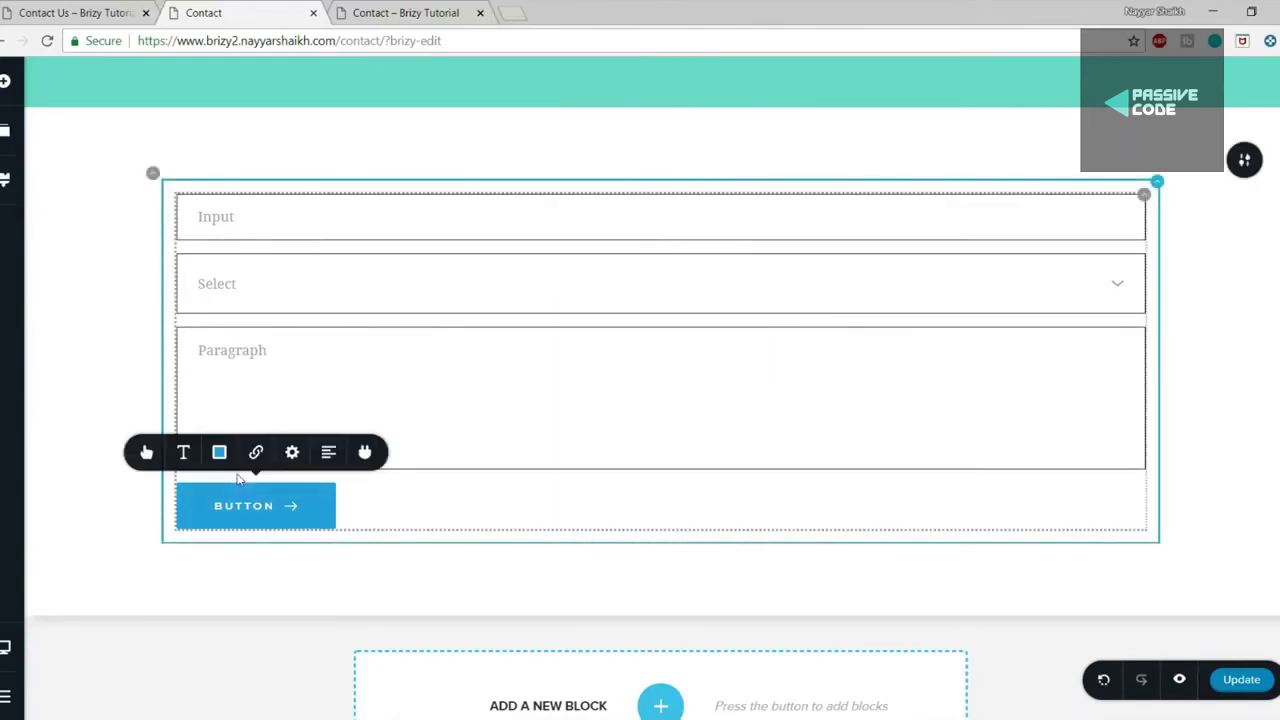
left_click(91, 9)
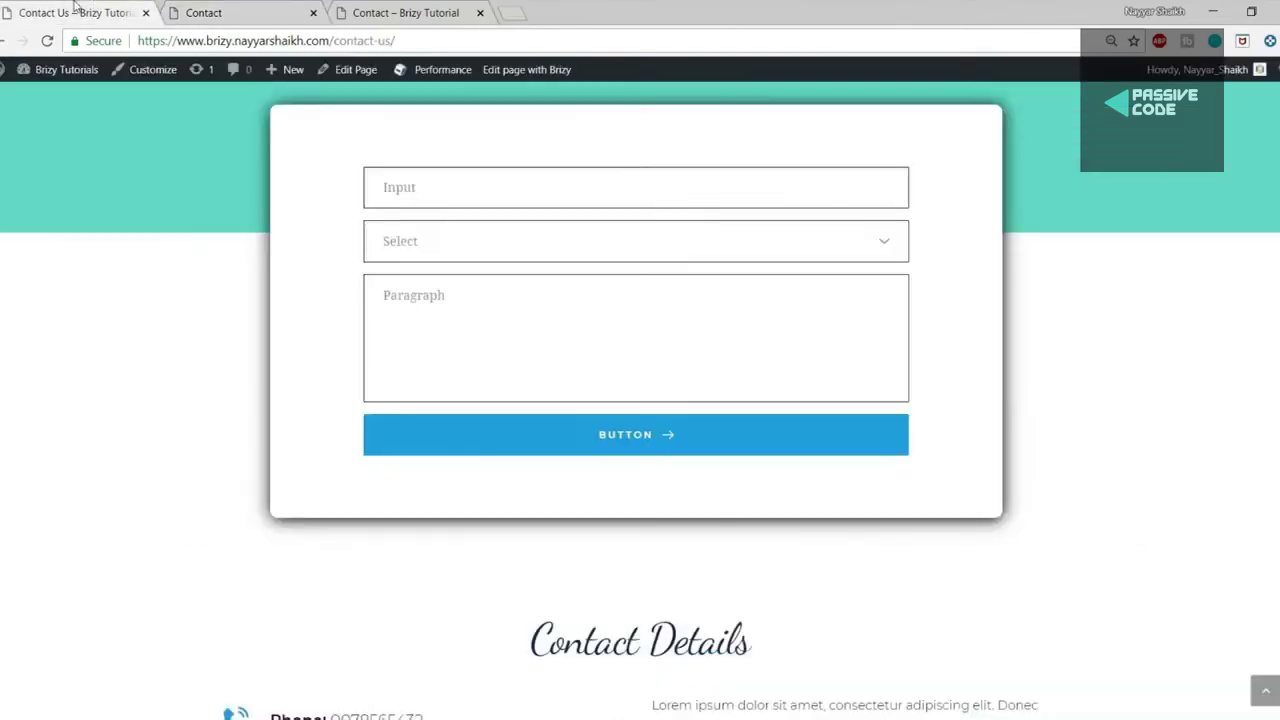
scroll(386, 240, "up", 1)
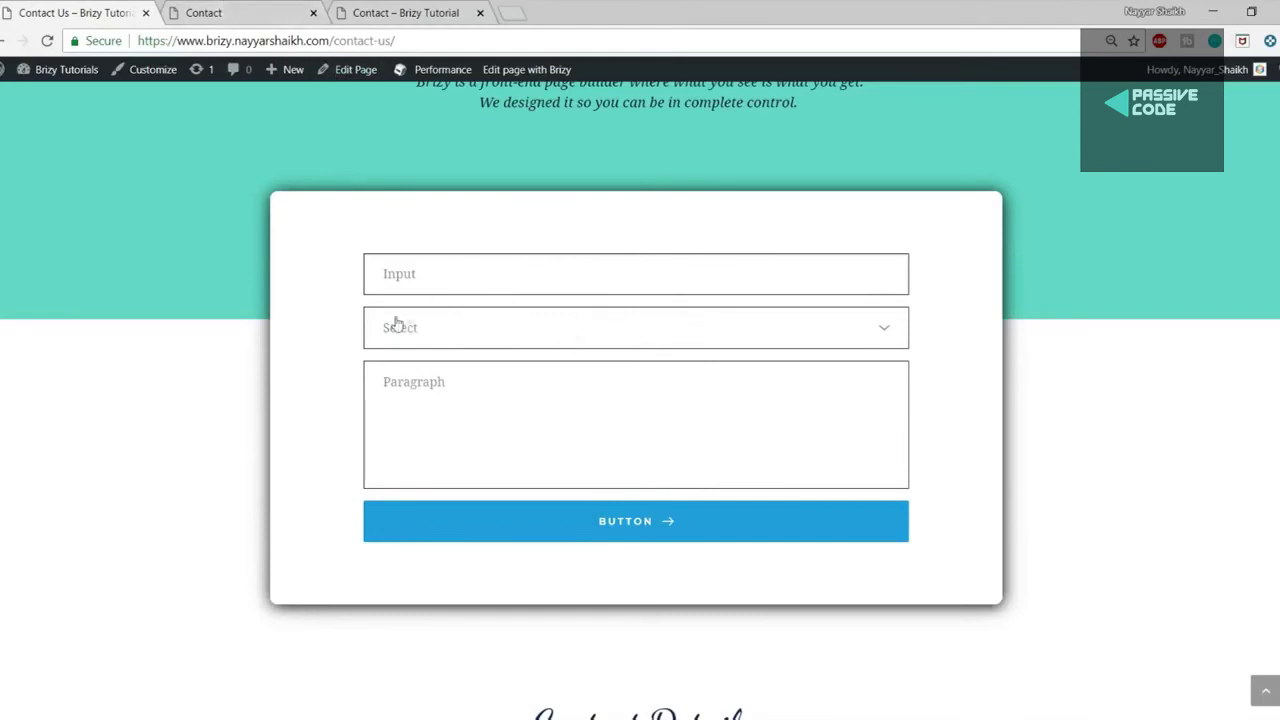
- Select the contact form and set its right and left margins to 100 px each
left_click(249, 8)
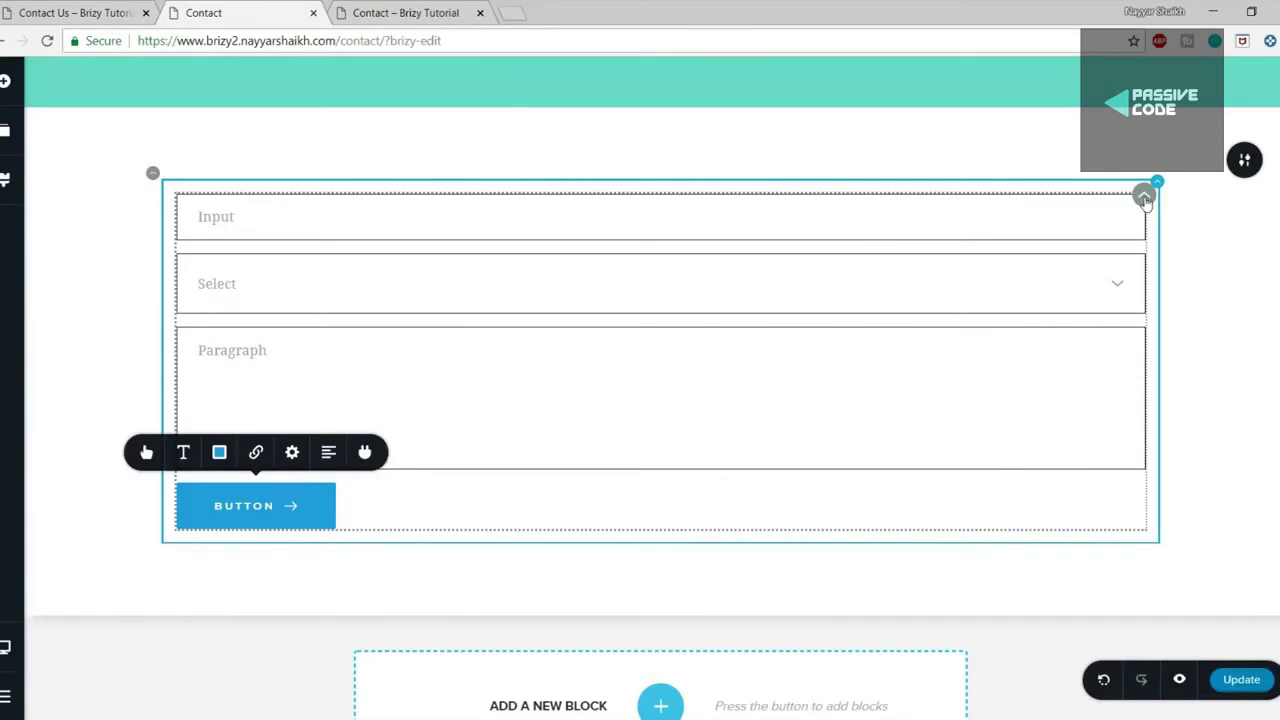
left_click(1145, 200)
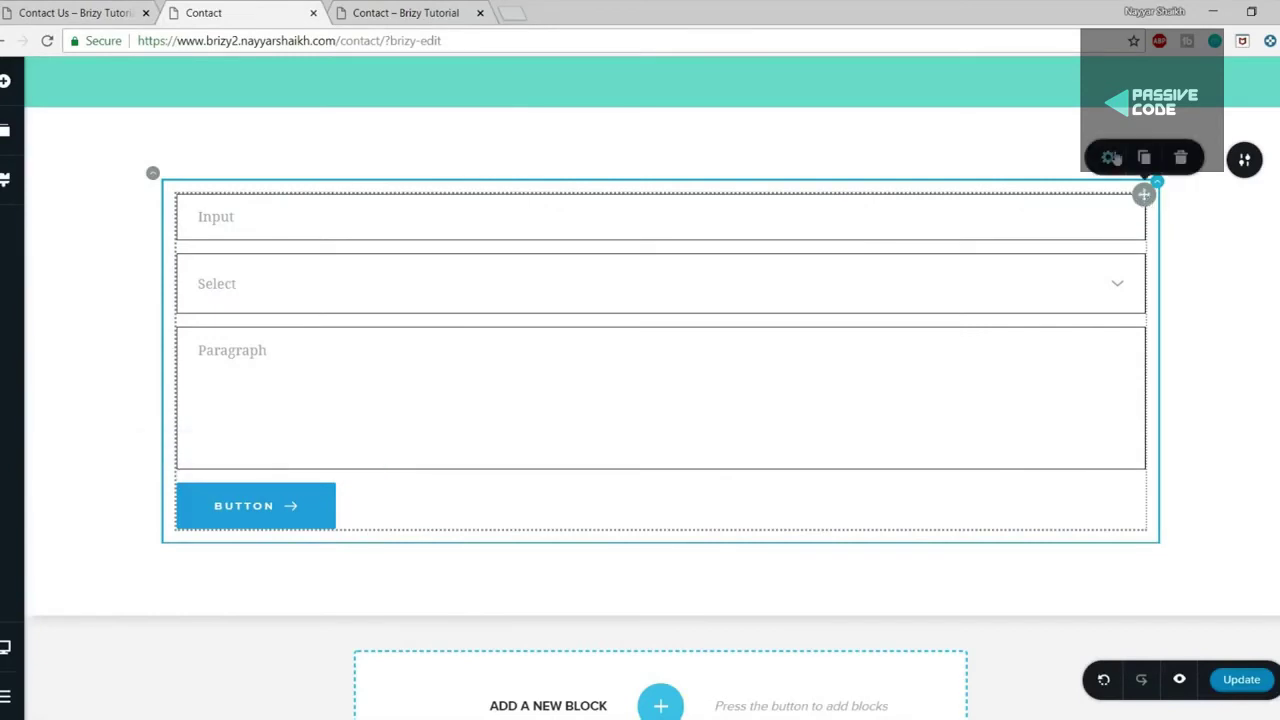
left_click(1111, 158)
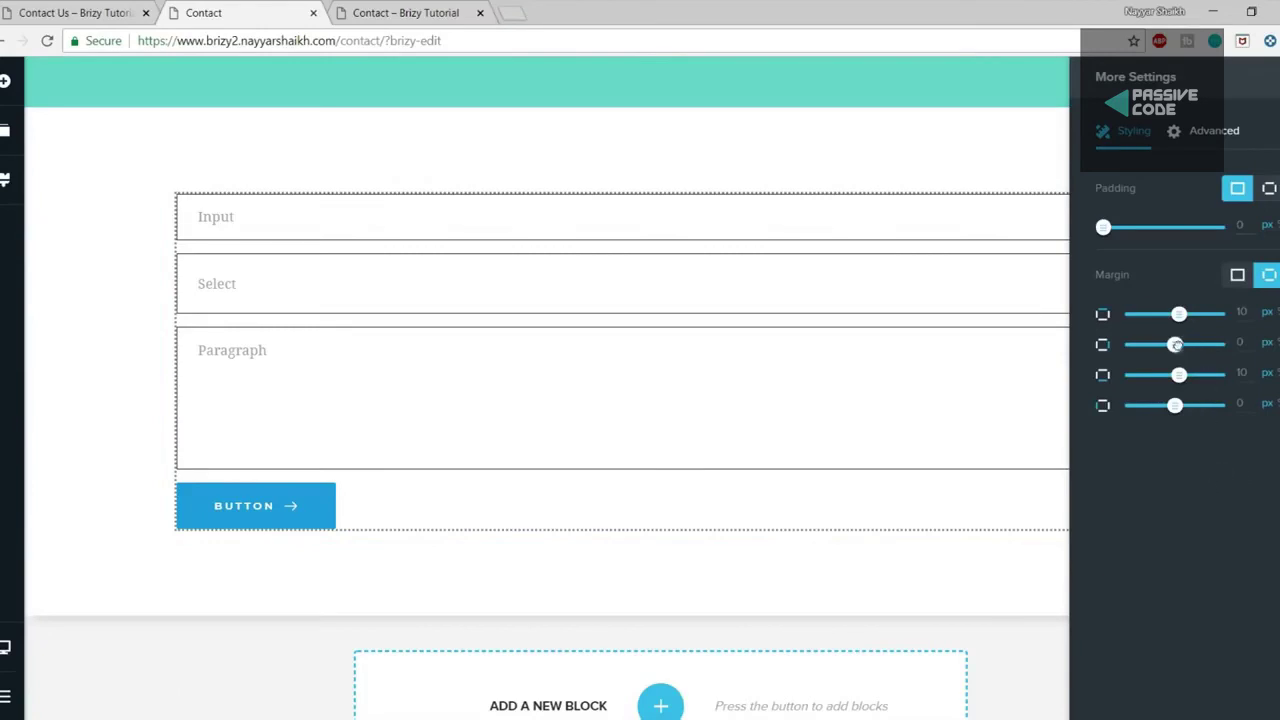
left_click_drag(1175, 344, 1217, 344)
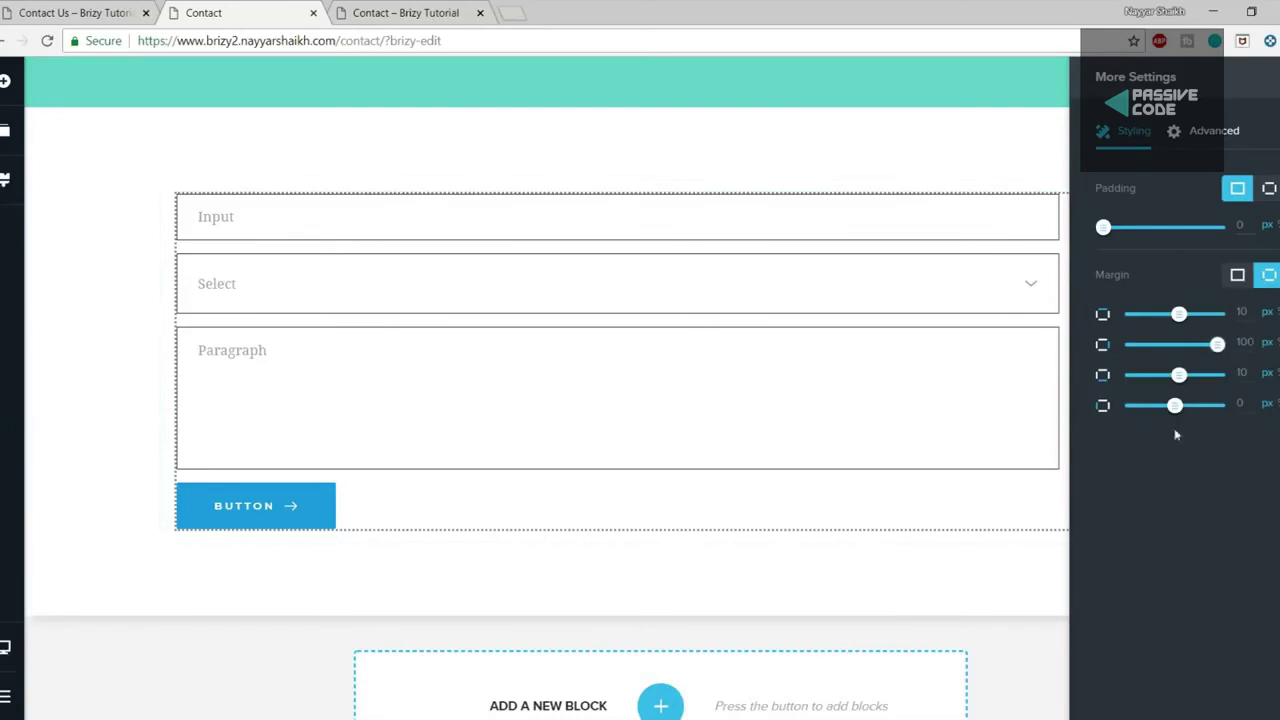
left_click_drag(1175, 404, 1230, 405)
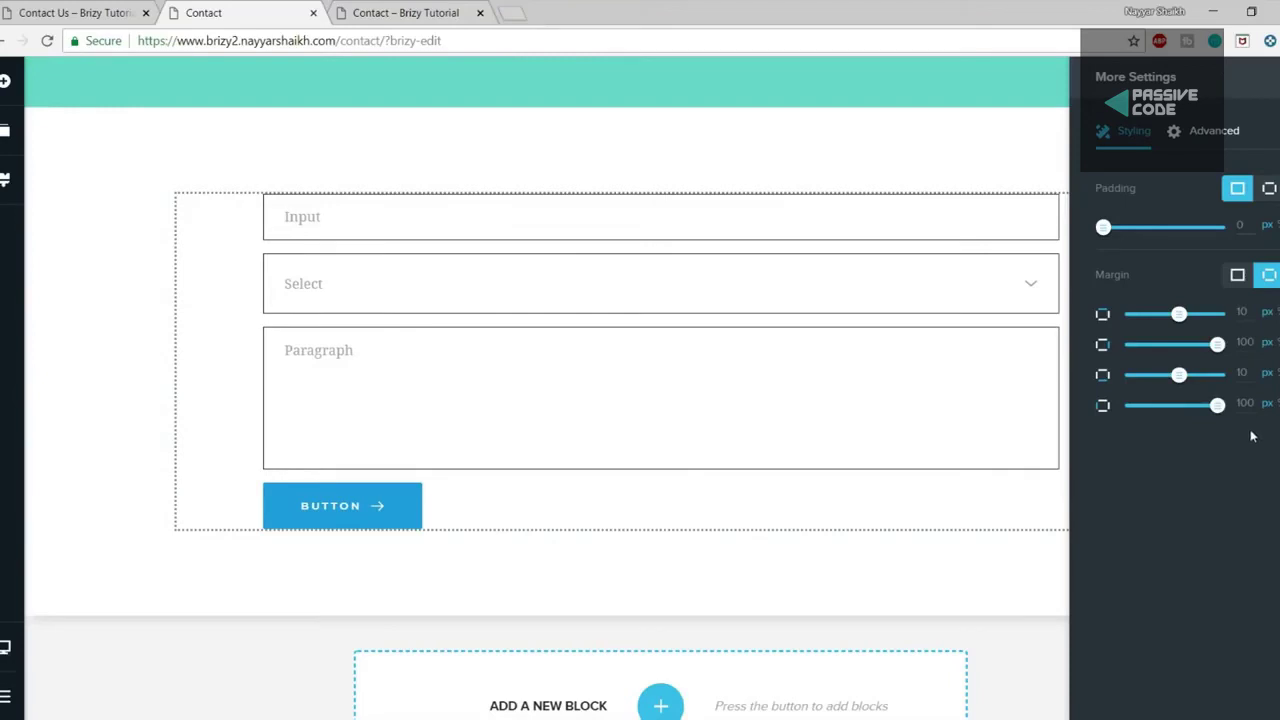
- Switch the form column's margin to per-side and set its top margin to -250 px
left_click(869, 334)
scroll(1275, 423, "up", 1)
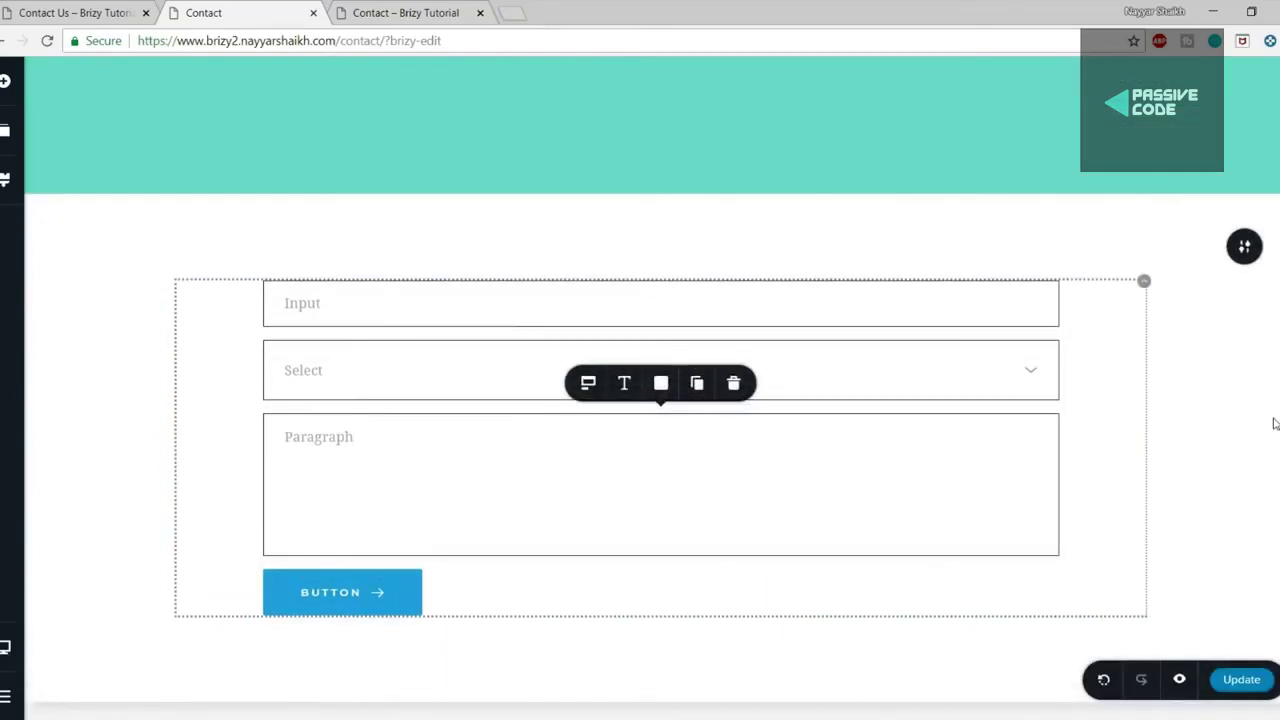
scroll(1140, 410, "up", 2)
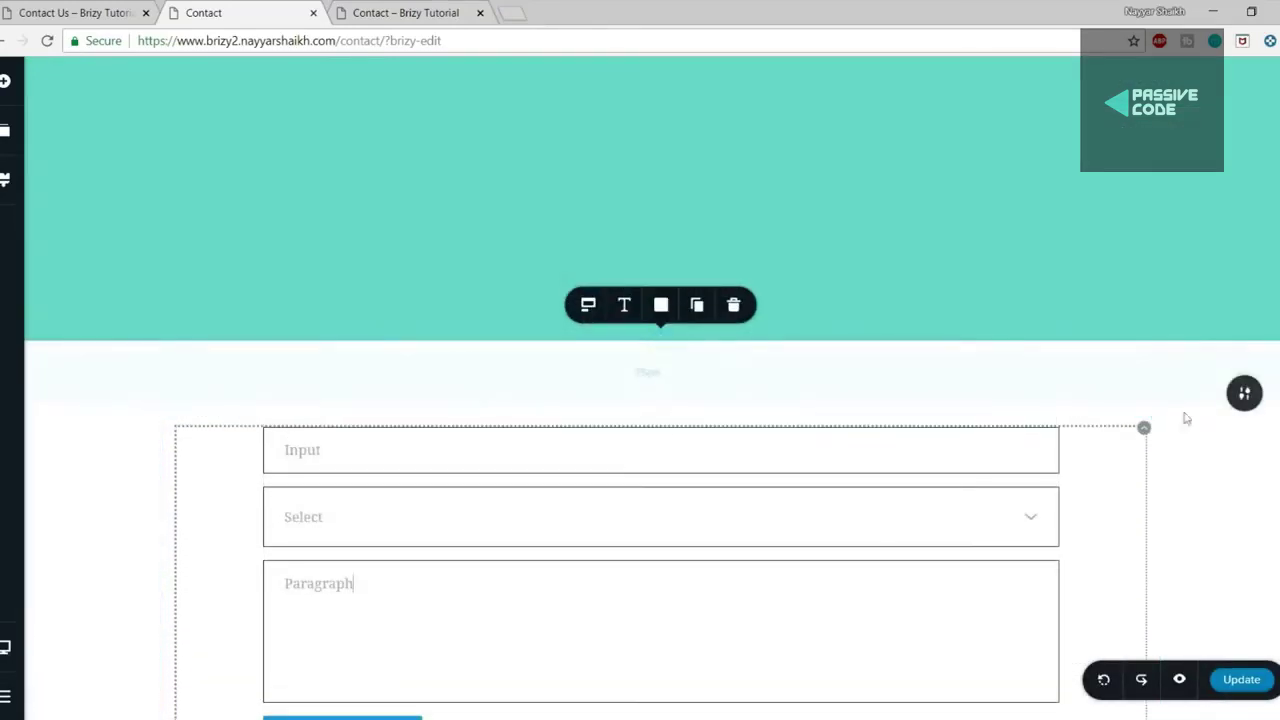
mouse_move(1160, 418)
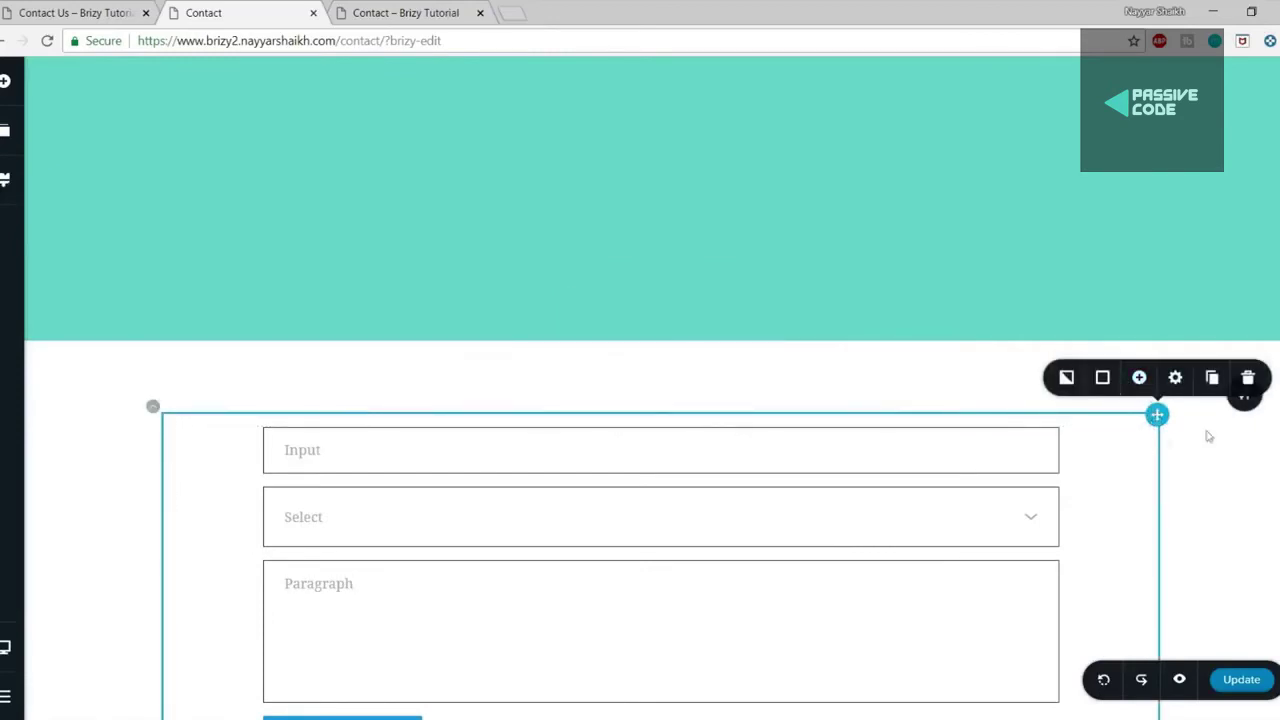
left_click(1174, 378)
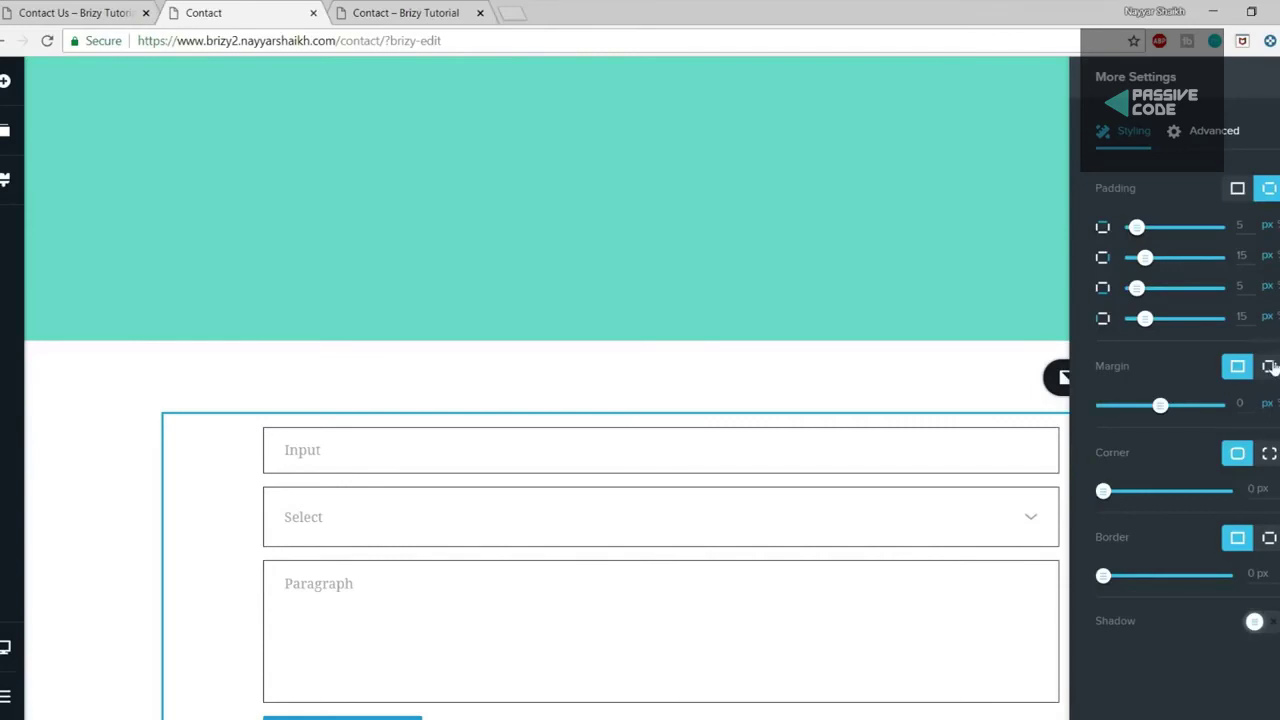
left_click(1269, 367)
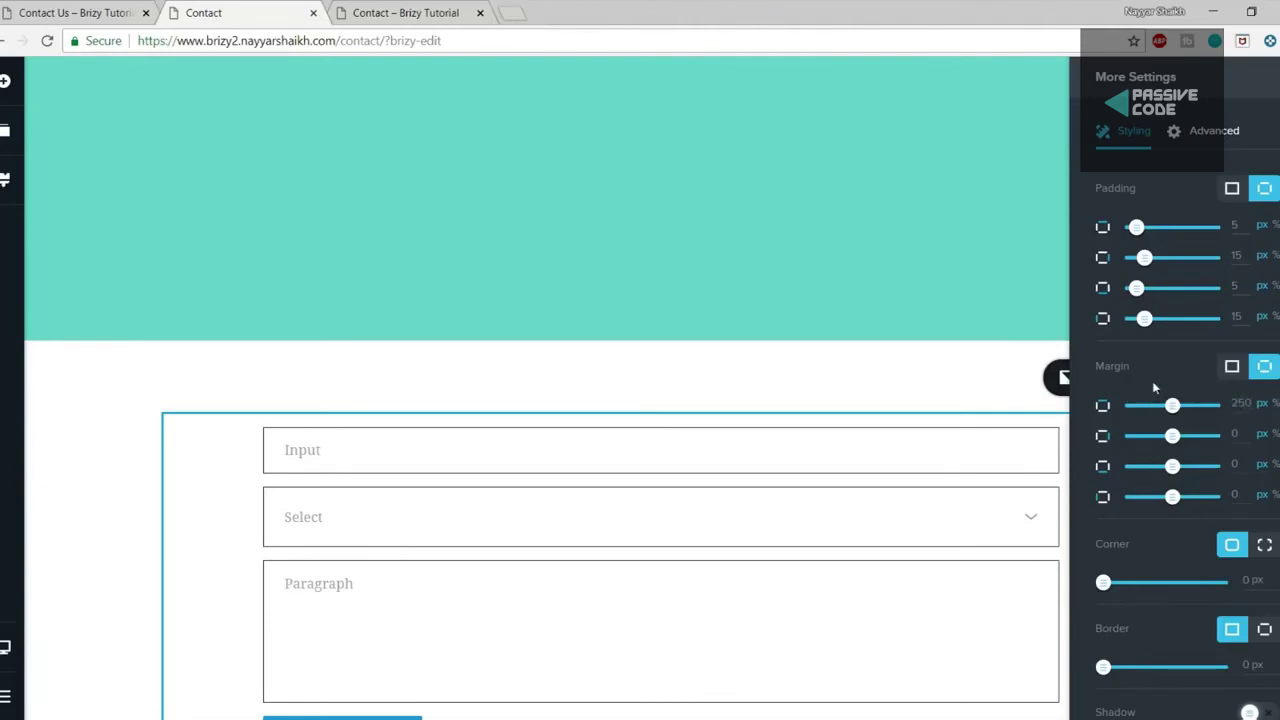
scroll(950, 456, "down", 2)
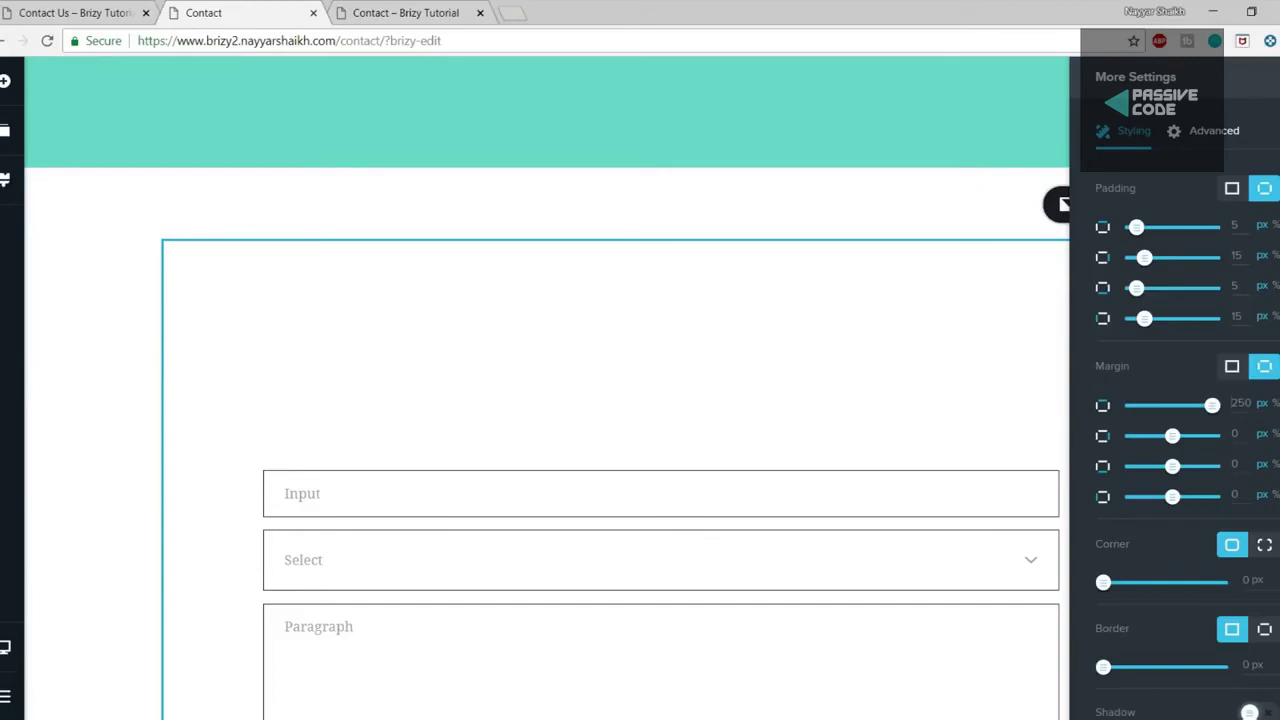
type("-")
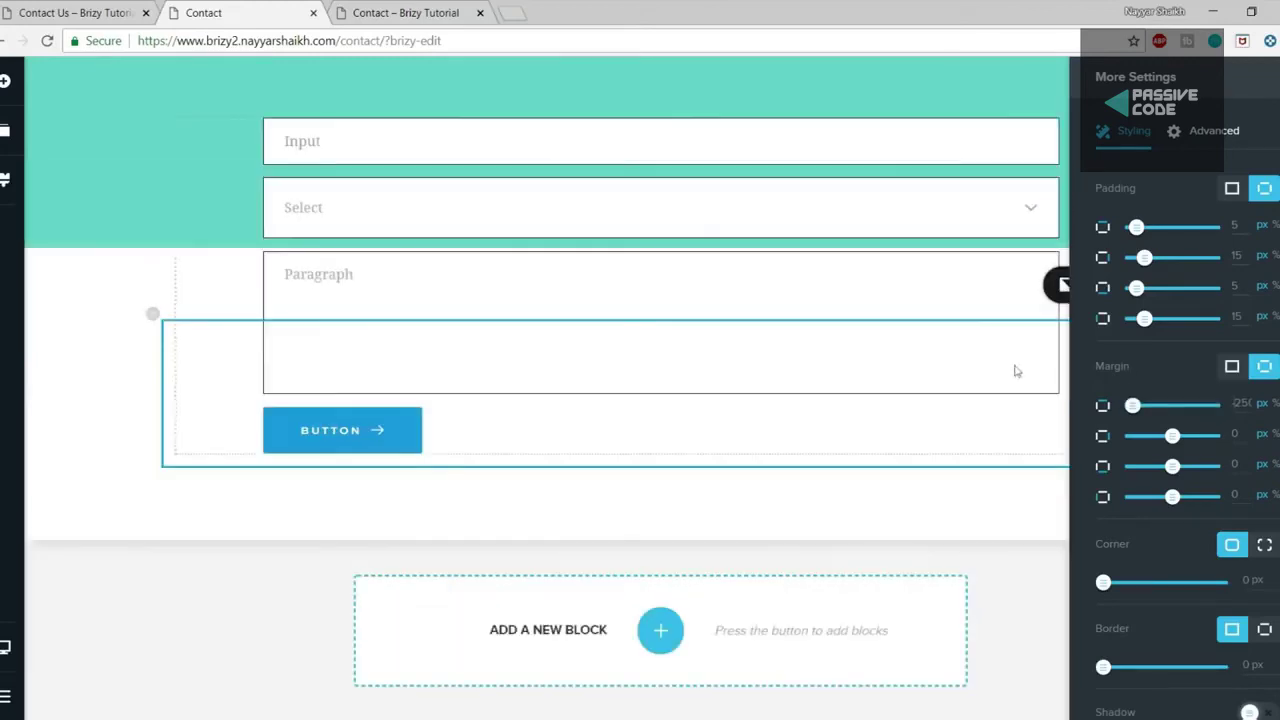
scroll(837, 469, "up", 2)
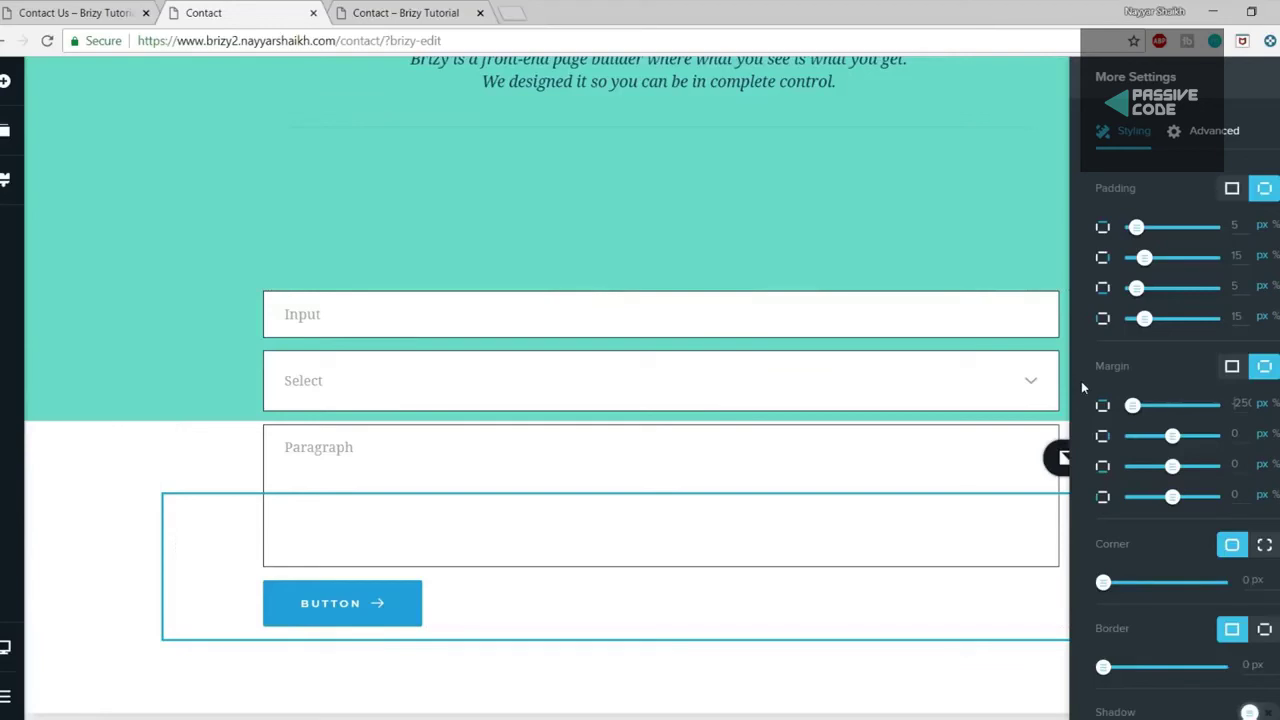
- Give the form's row a white background and bring up its More Settings panel
left_click(971, 251)
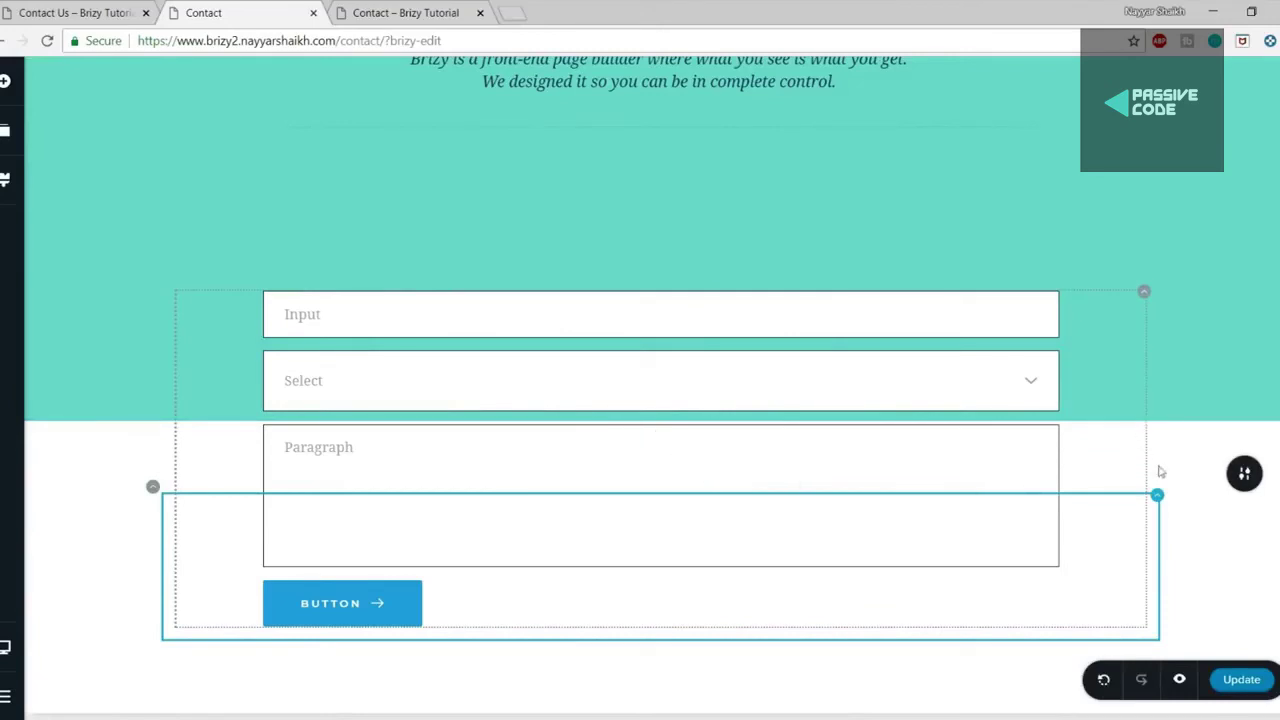
left_click(1157, 497)
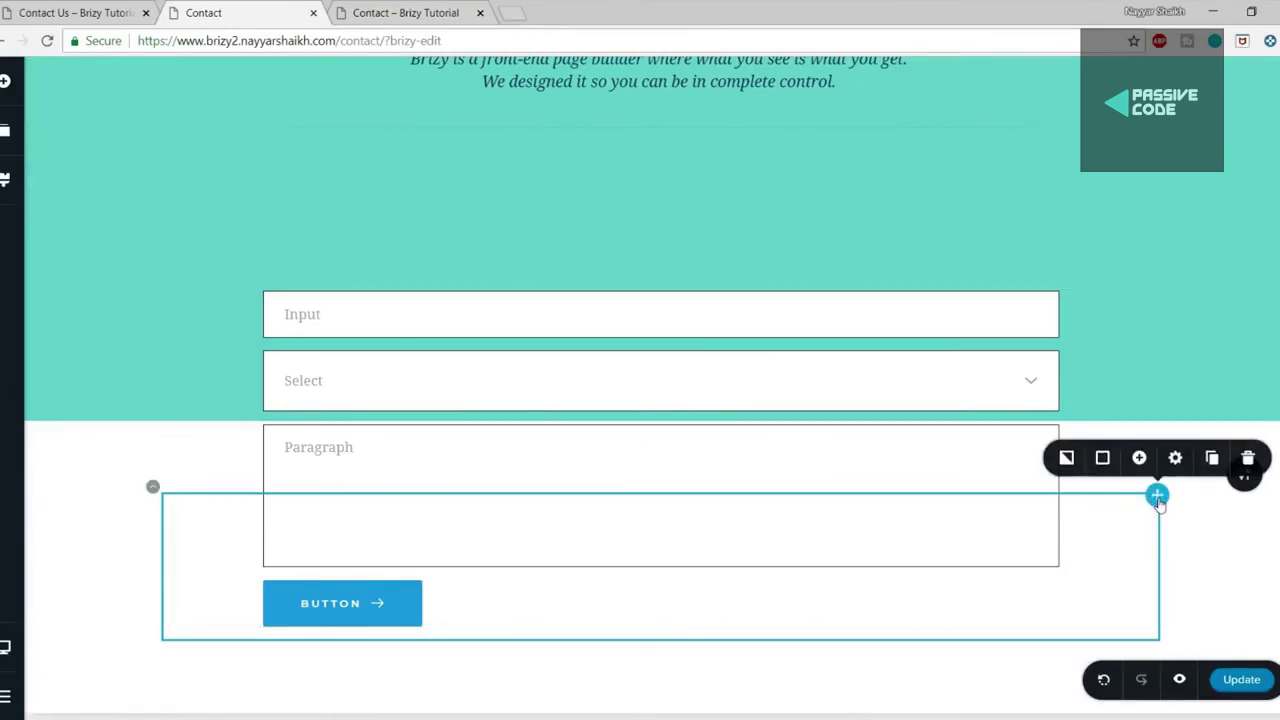
left_click(1103, 459)
left_click(1146, 384)
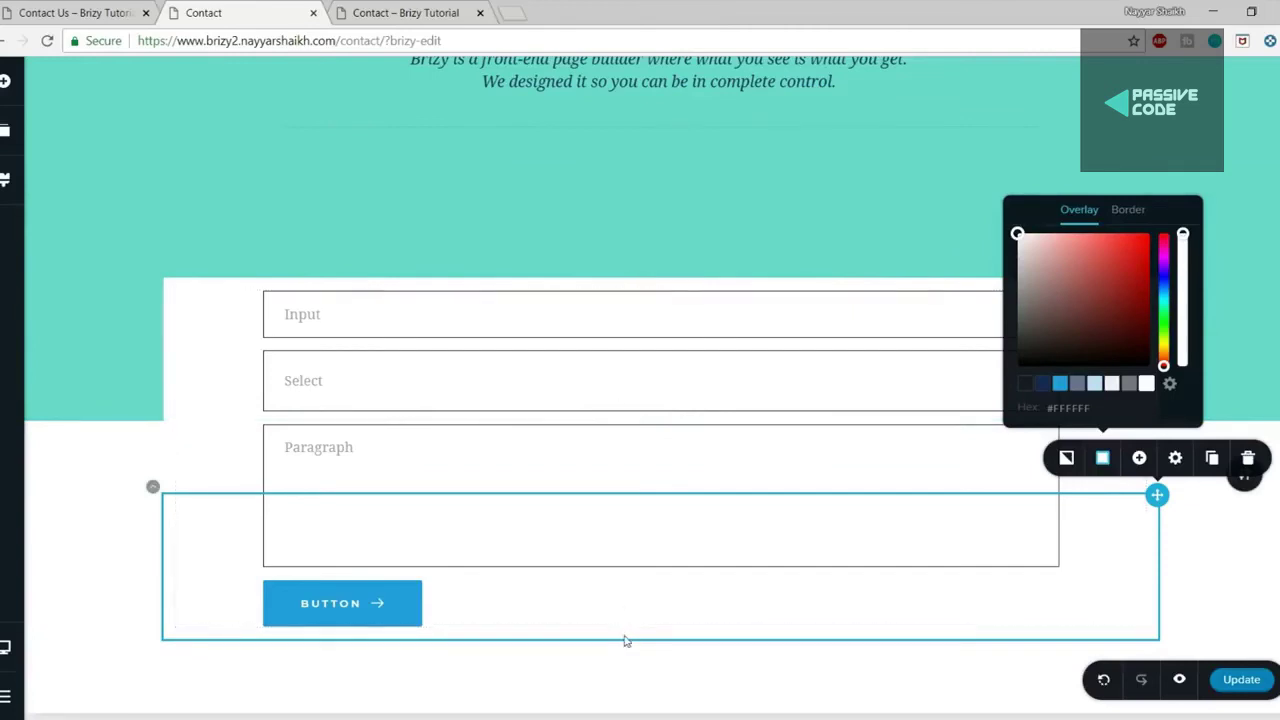
left_click(1175, 460)
left_click(1133, 407)
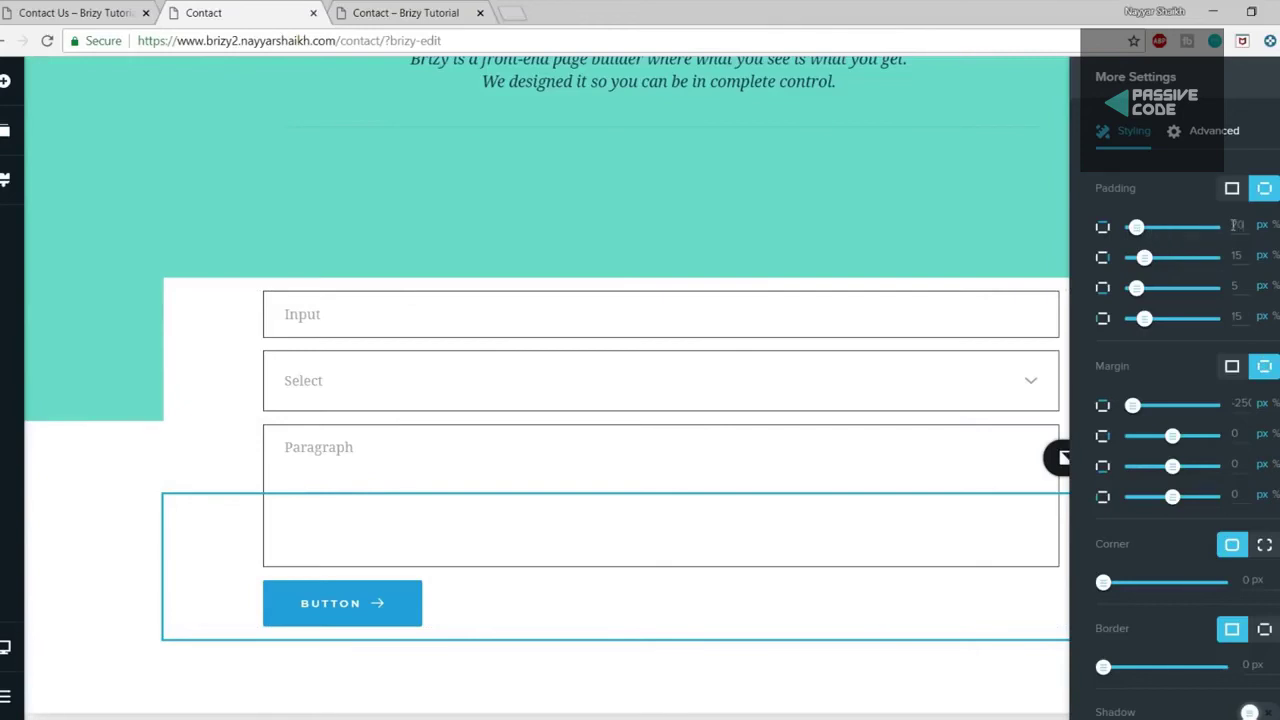
- Set the white row's top and bottom padding to 70 px
key("Tab")
key("Tab")
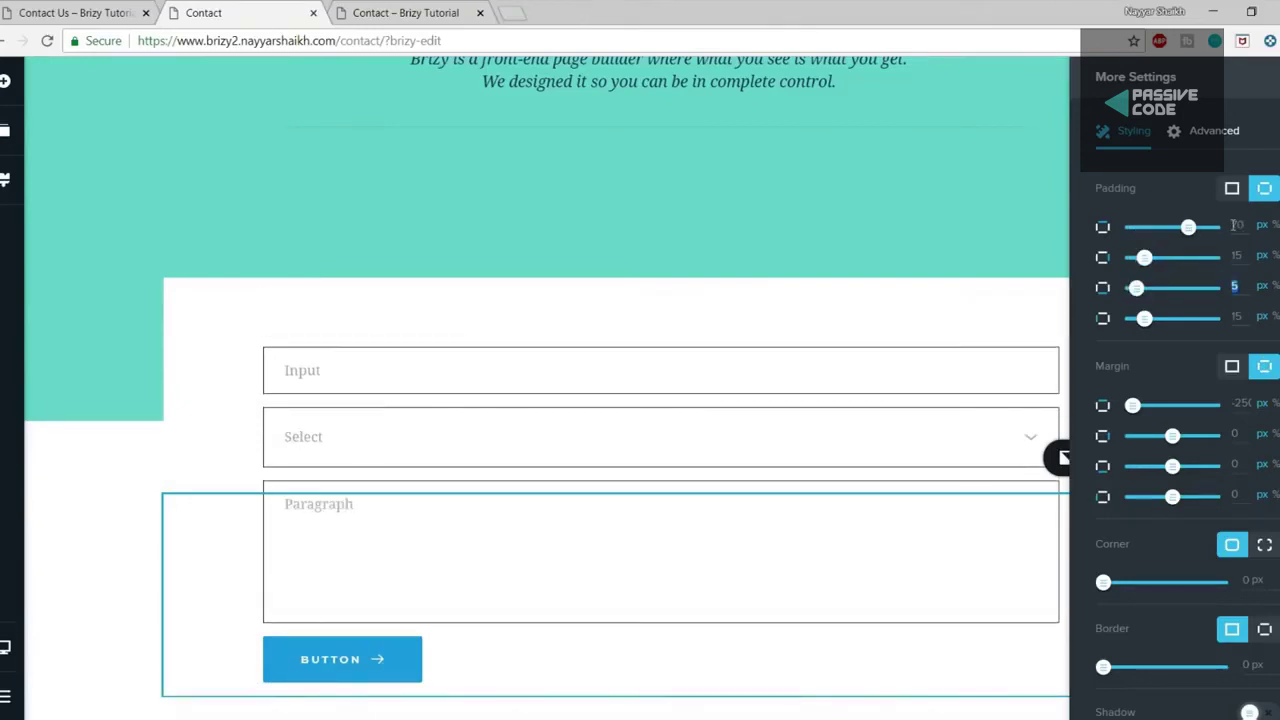
key("Tab")
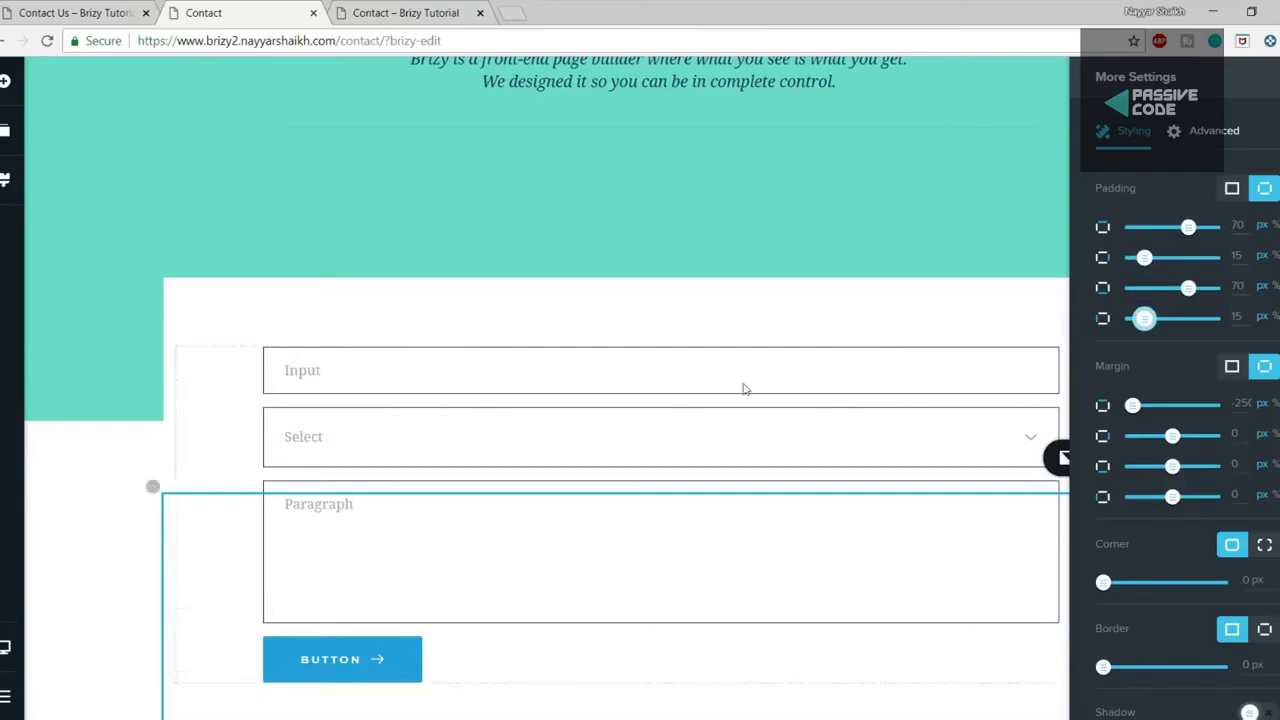
scroll(700, 320, "down", 1)
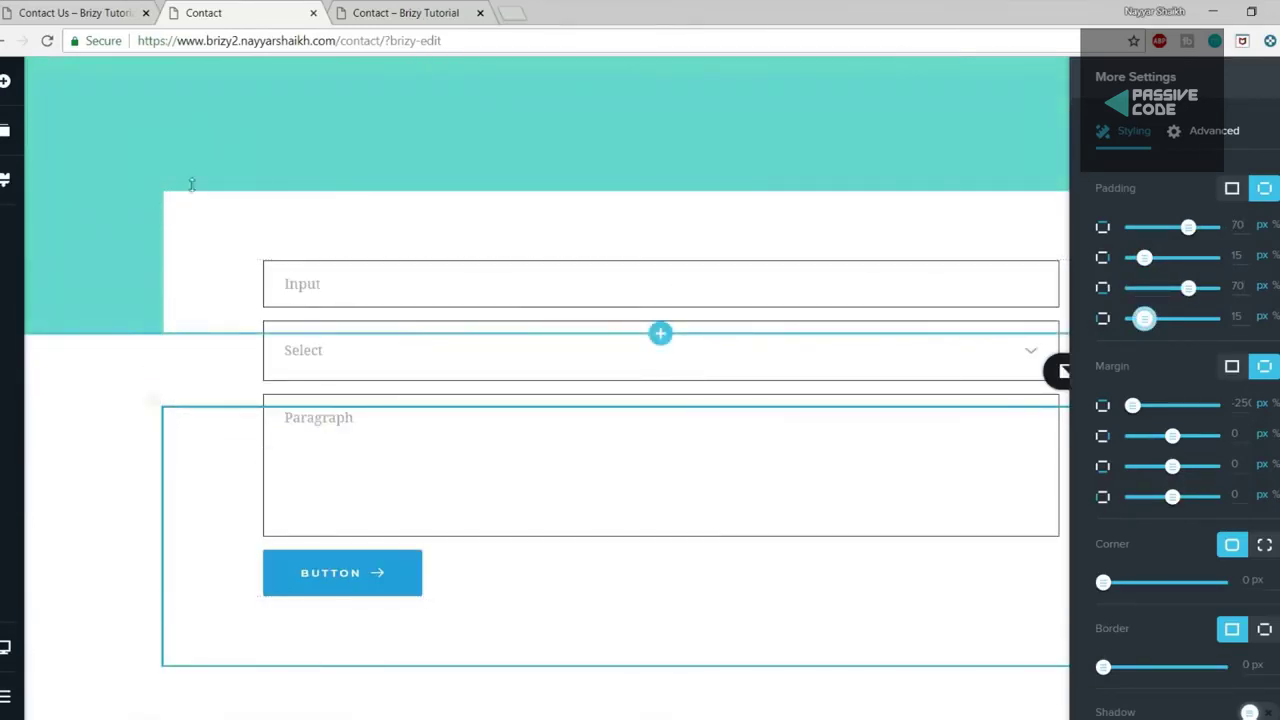
key("ctrl+shift+Tab")
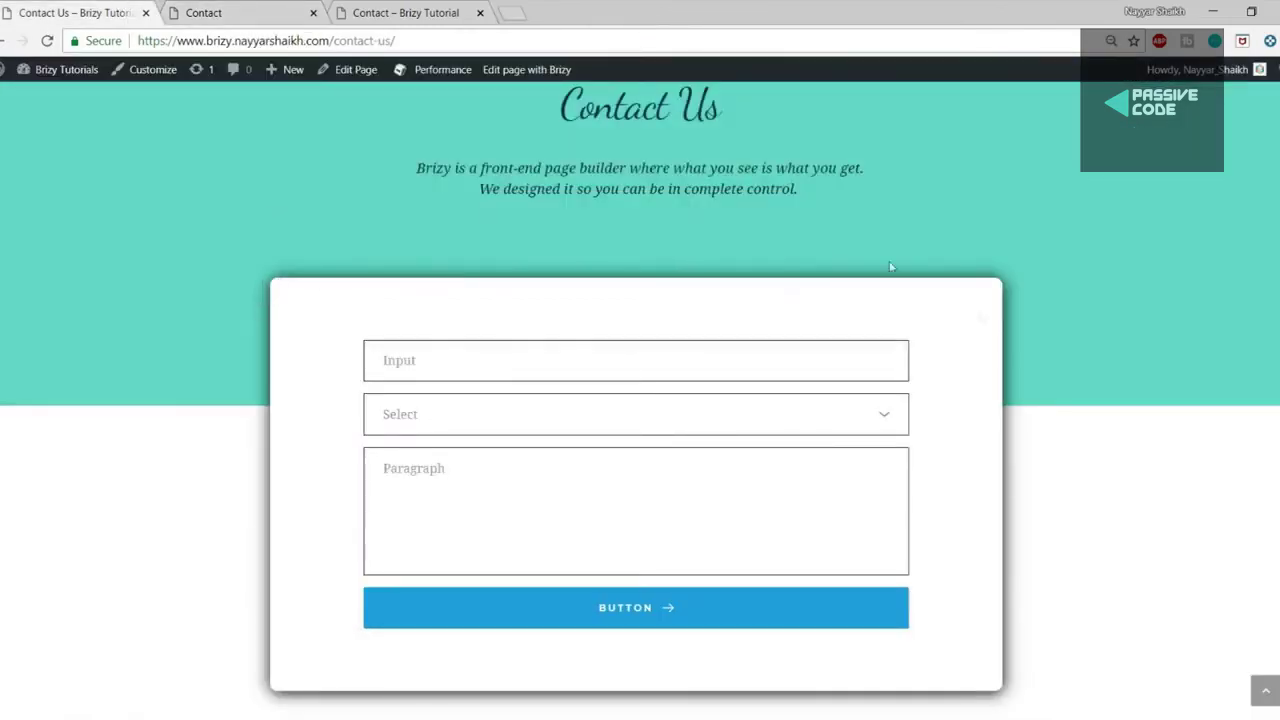
left_click(227, 16)
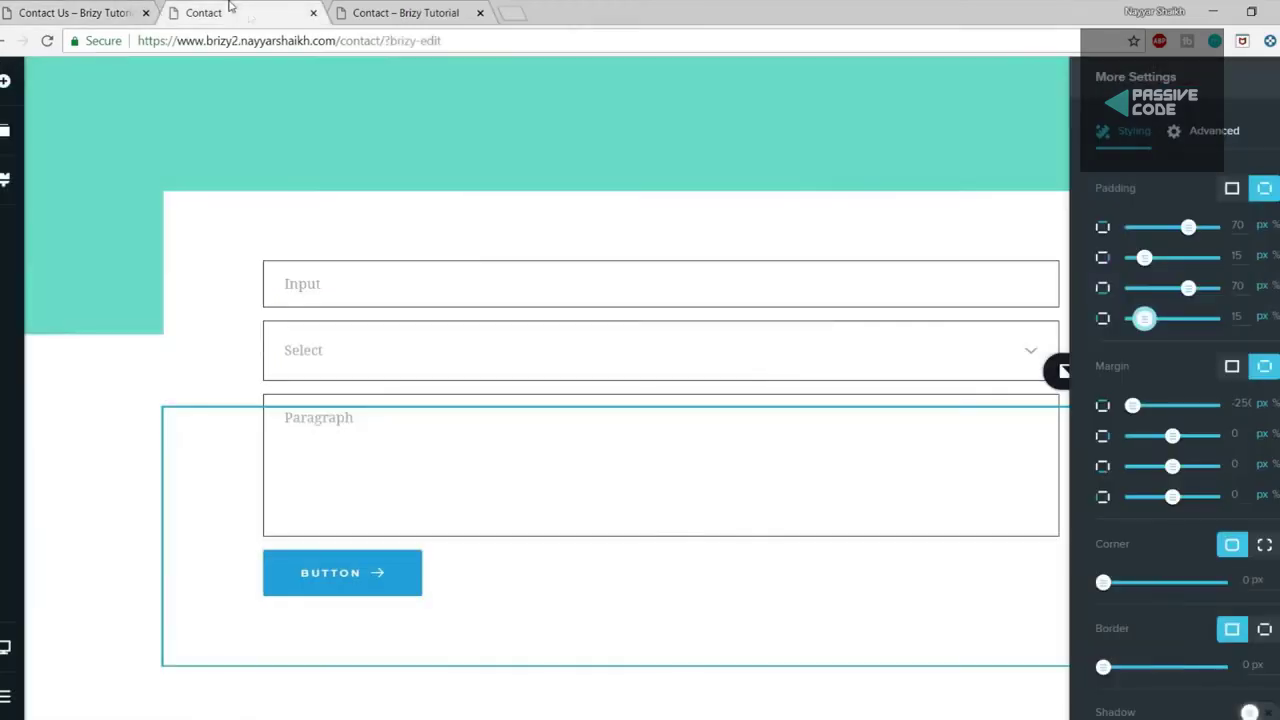
scroll(1063, 370, "down", 1)
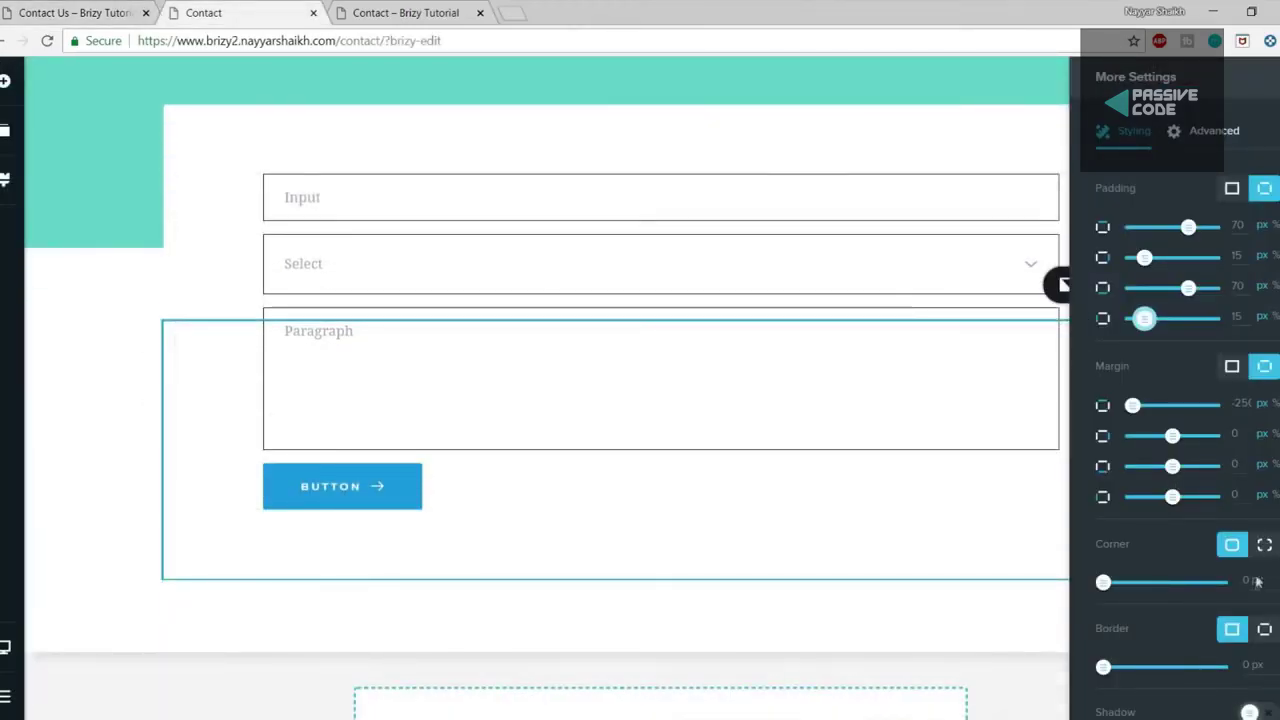
- Round the card's corners to 20 px and add a larger, softer shadow
left_click(1249, 582)
type("20")
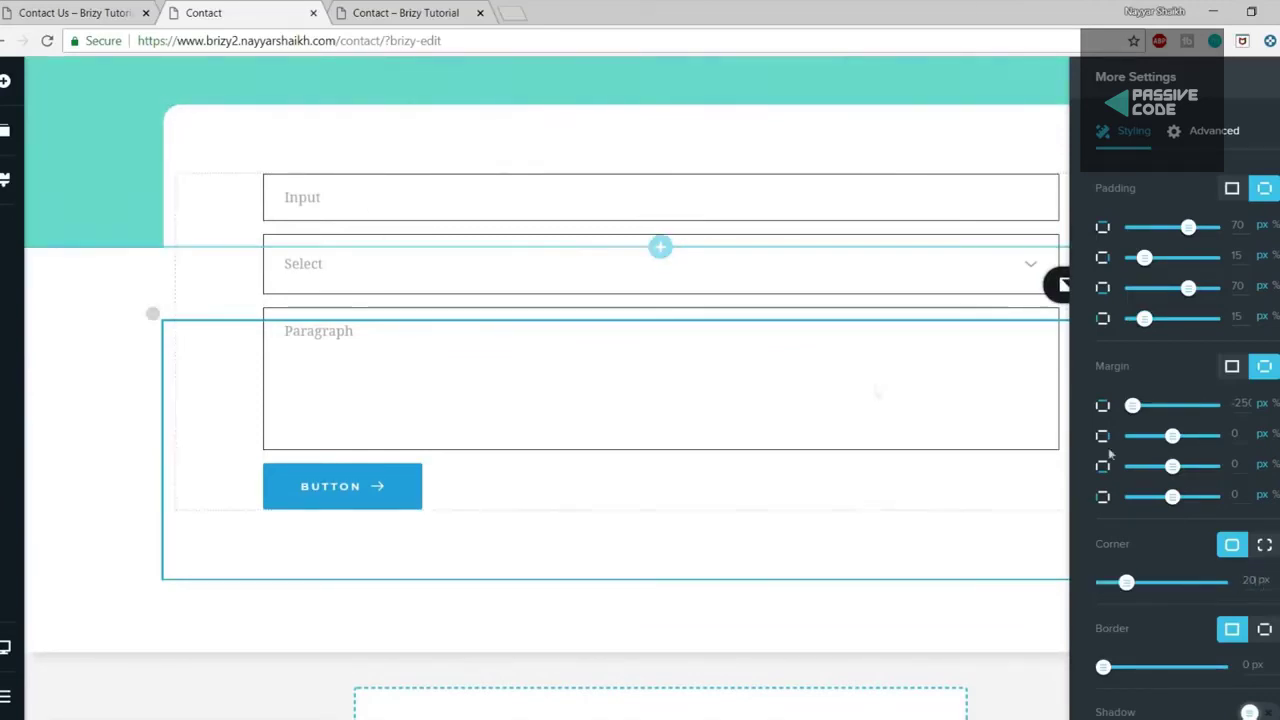
scroll(1174, 618, "down", 1)
left_click(1266, 676)
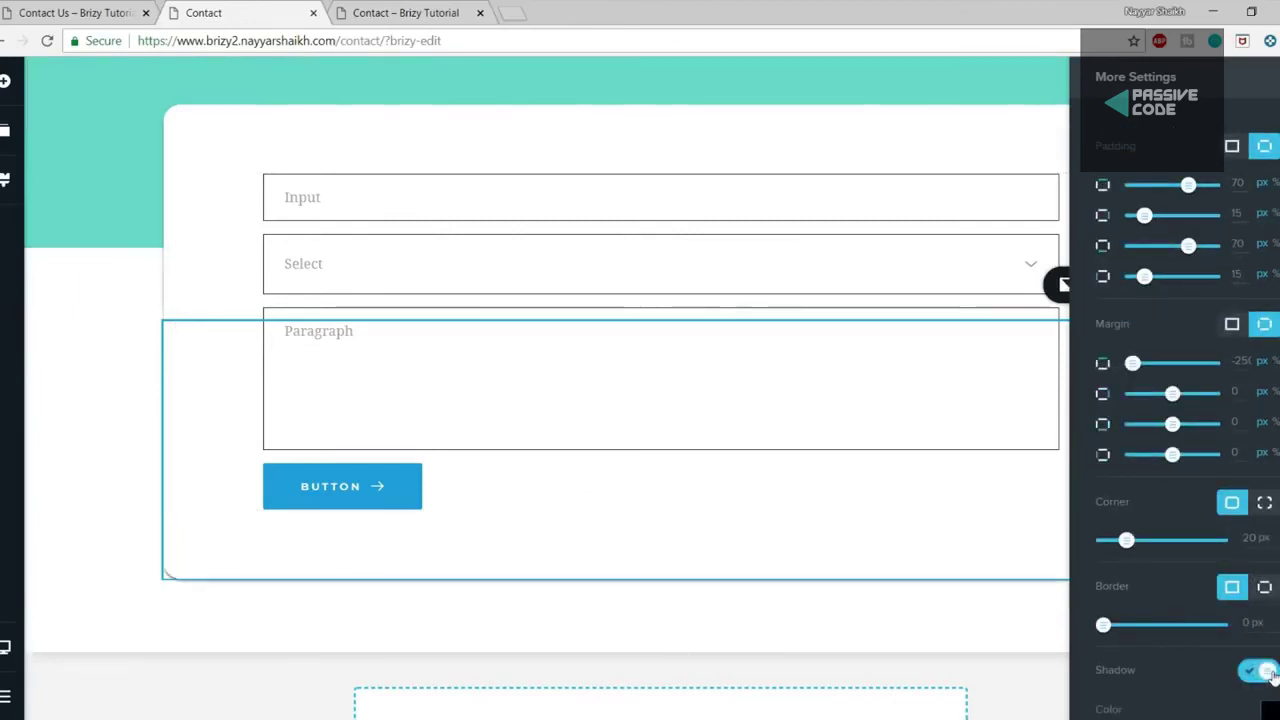
scroll(1270, 676, "down", 3)
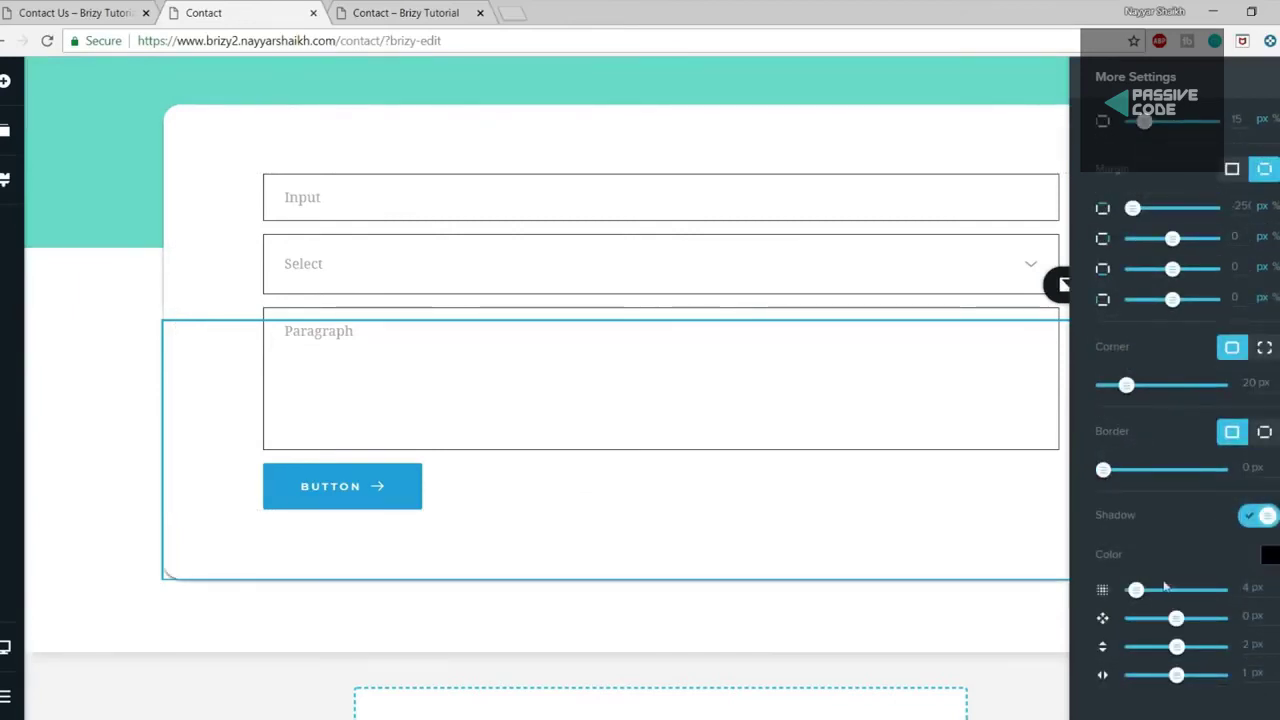
left_click_drag(1135, 590, 1166, 590)
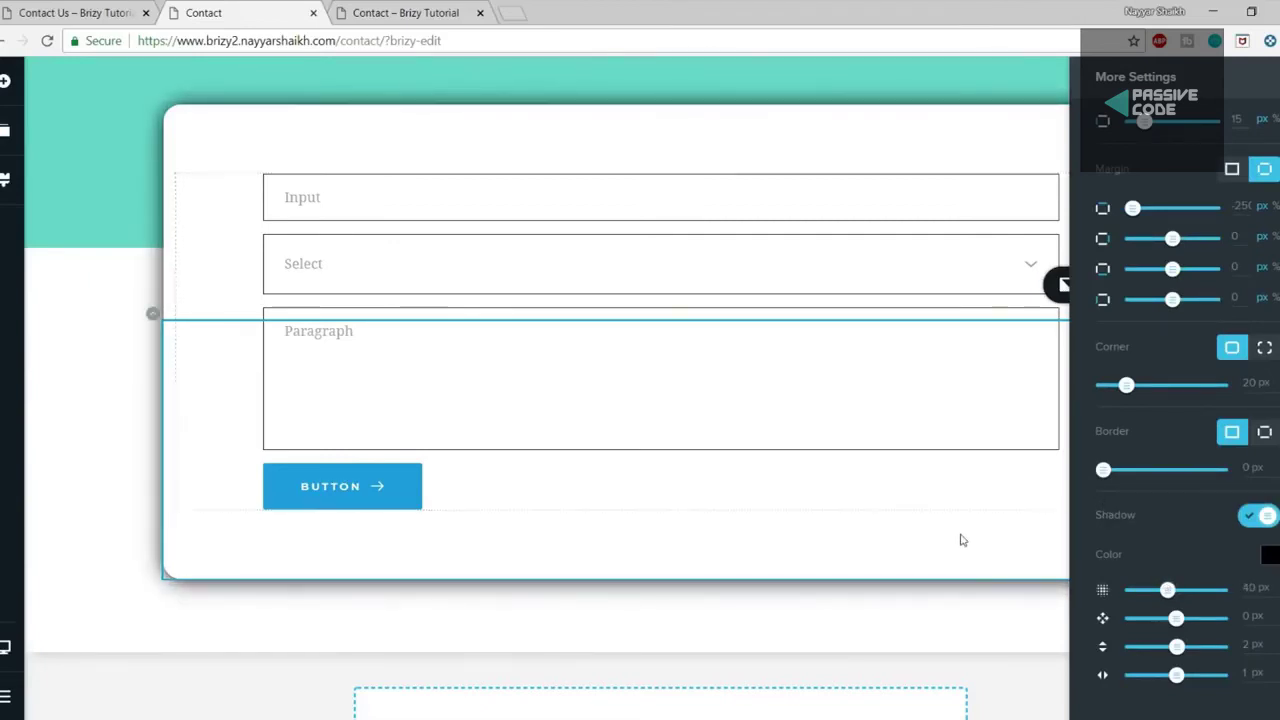
left_click(1074, 563)
scroll(1074, 565, "up", 2)
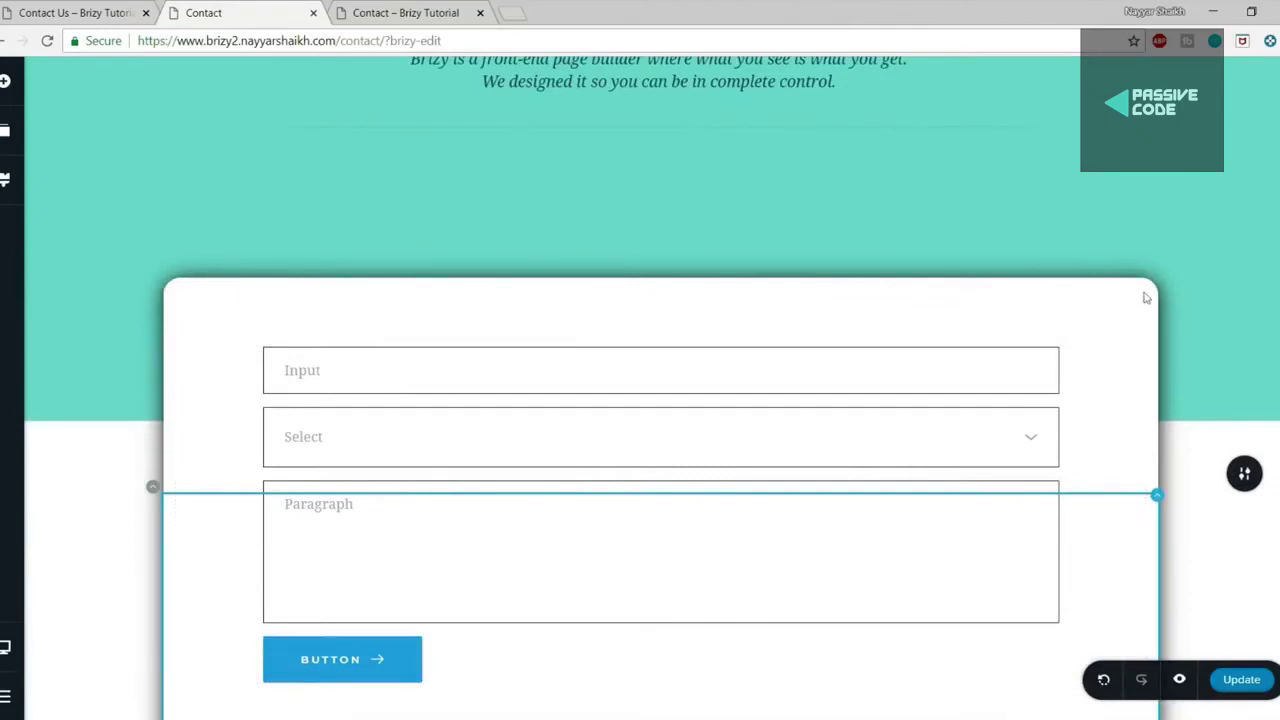
- Set the form row's second margin field to 150 to narrow the card, then view the live Contact Us page
left_click(1158, 498)
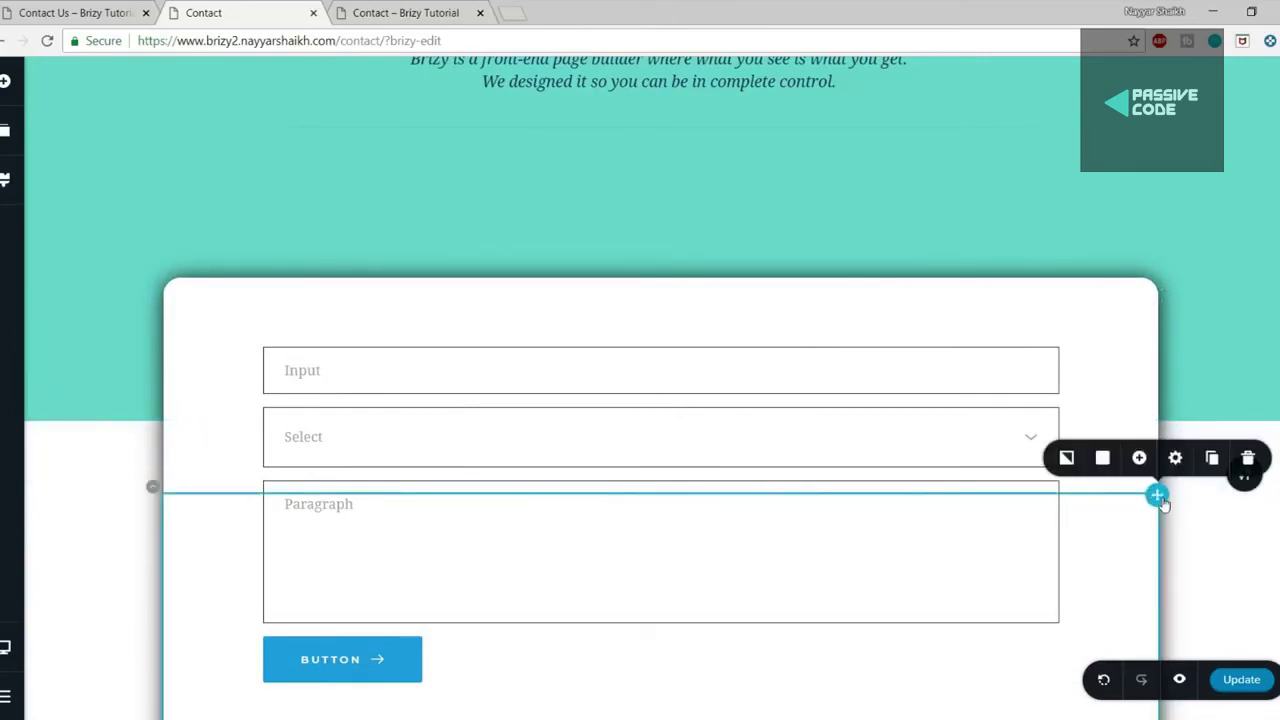
left_click(1175, 457)
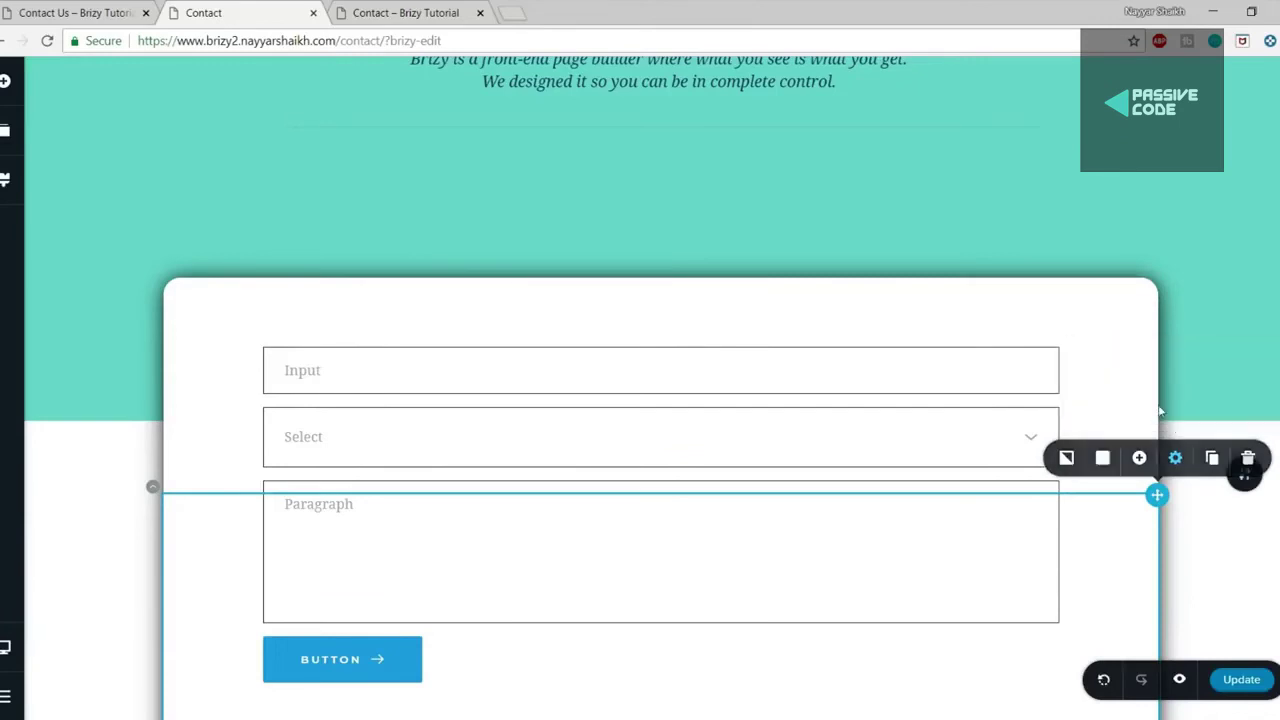
left_click(1158, 460)
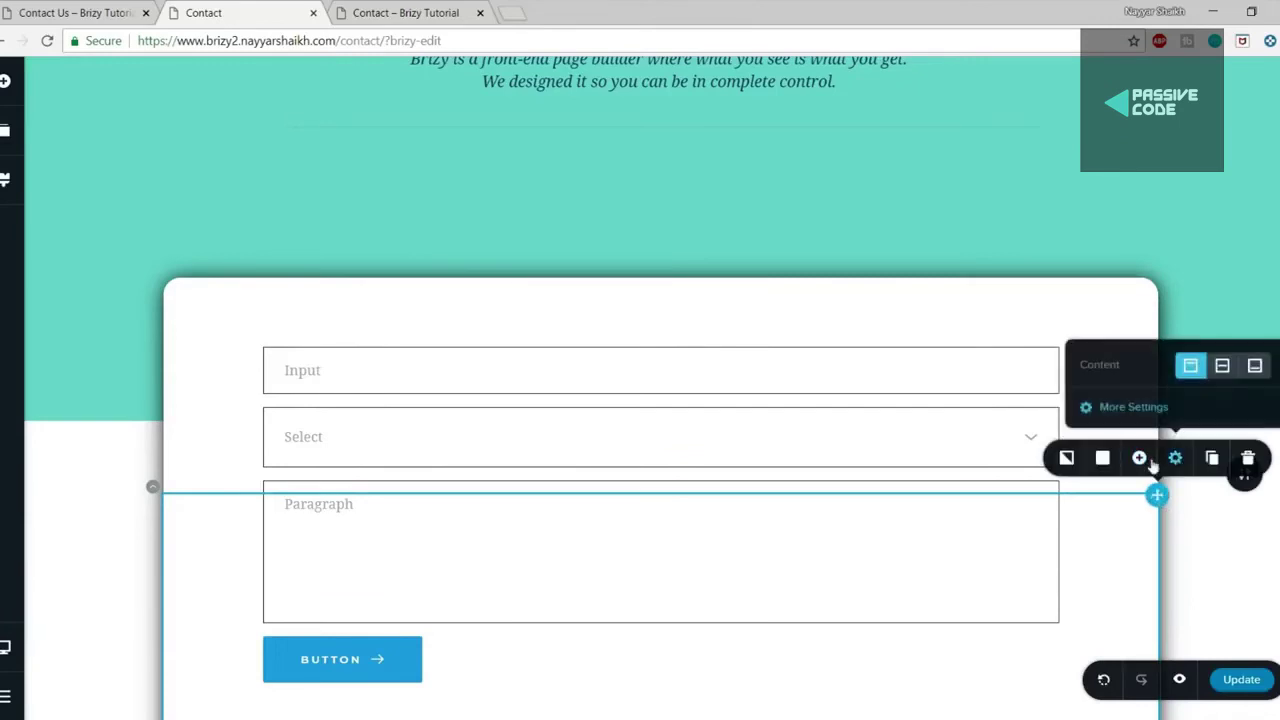
left_click(1135, 409)
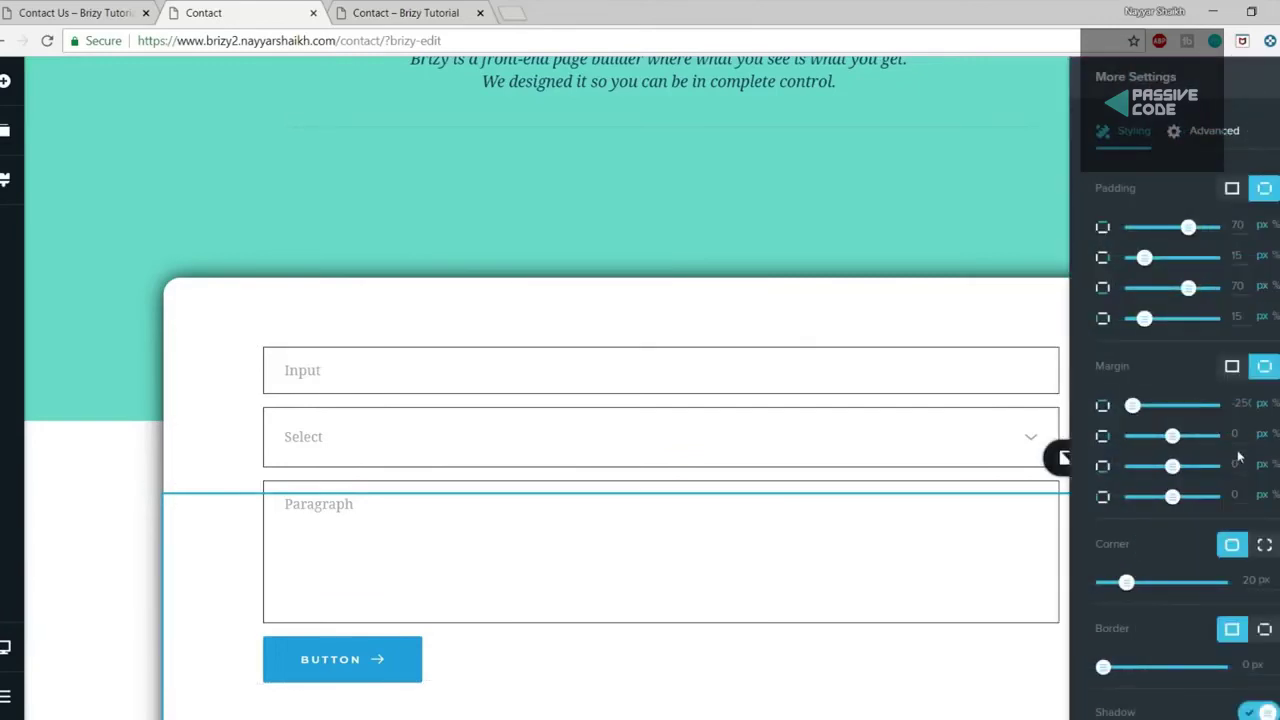
double_click(1236, 435)
type("150")
key("Tab")
key("Tab")
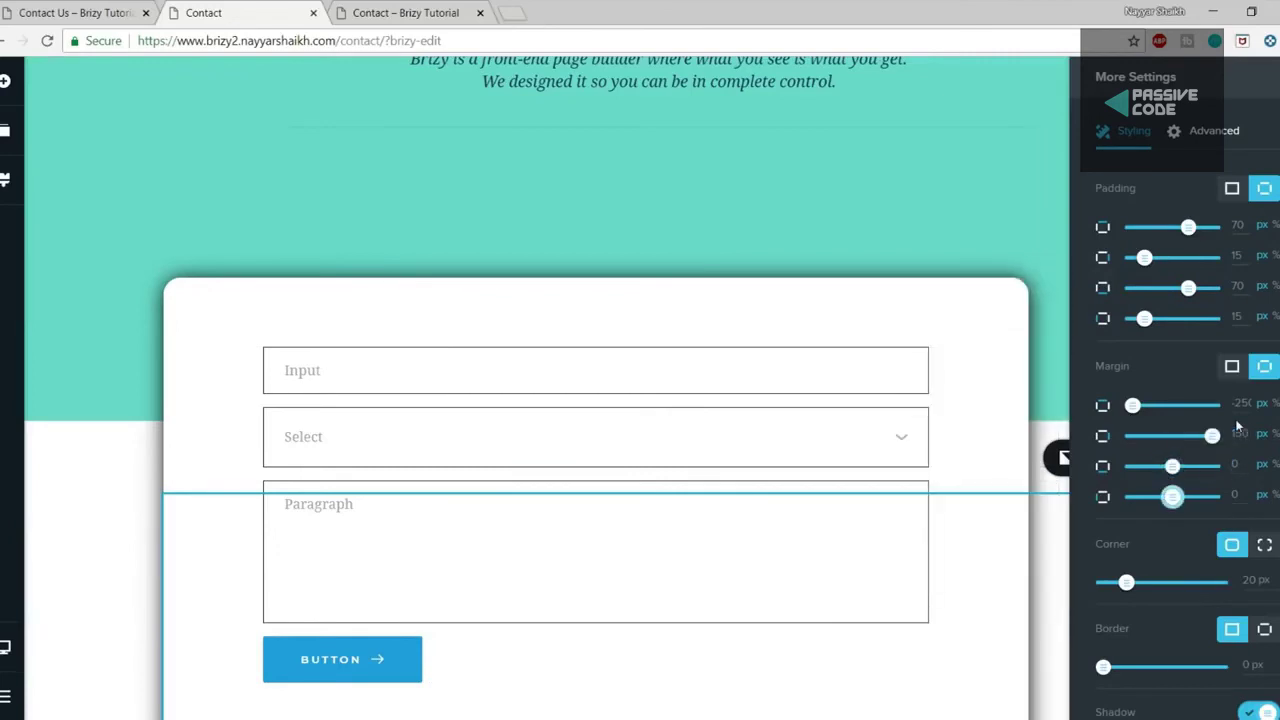
key("Tab")
key("Tab")
left_click(1000, 220)
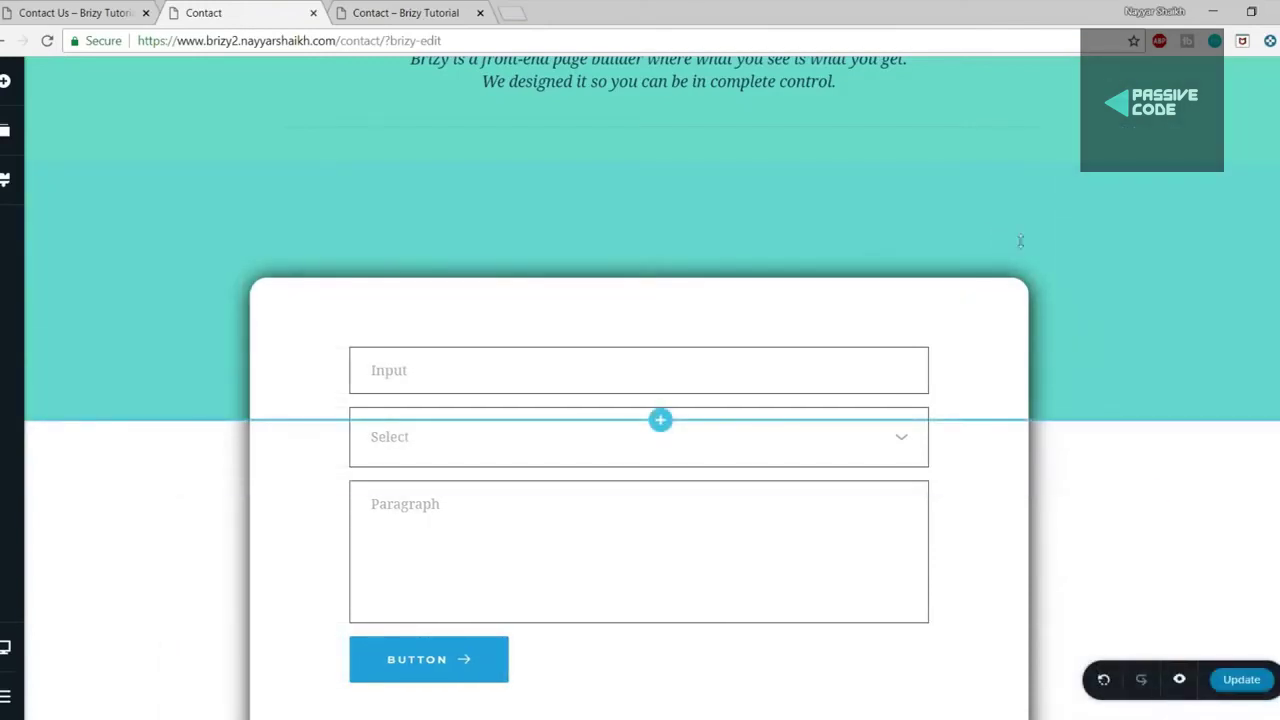
scroll(1197, 328, "up", 1)
scroll(1197, 328, "down", 2)
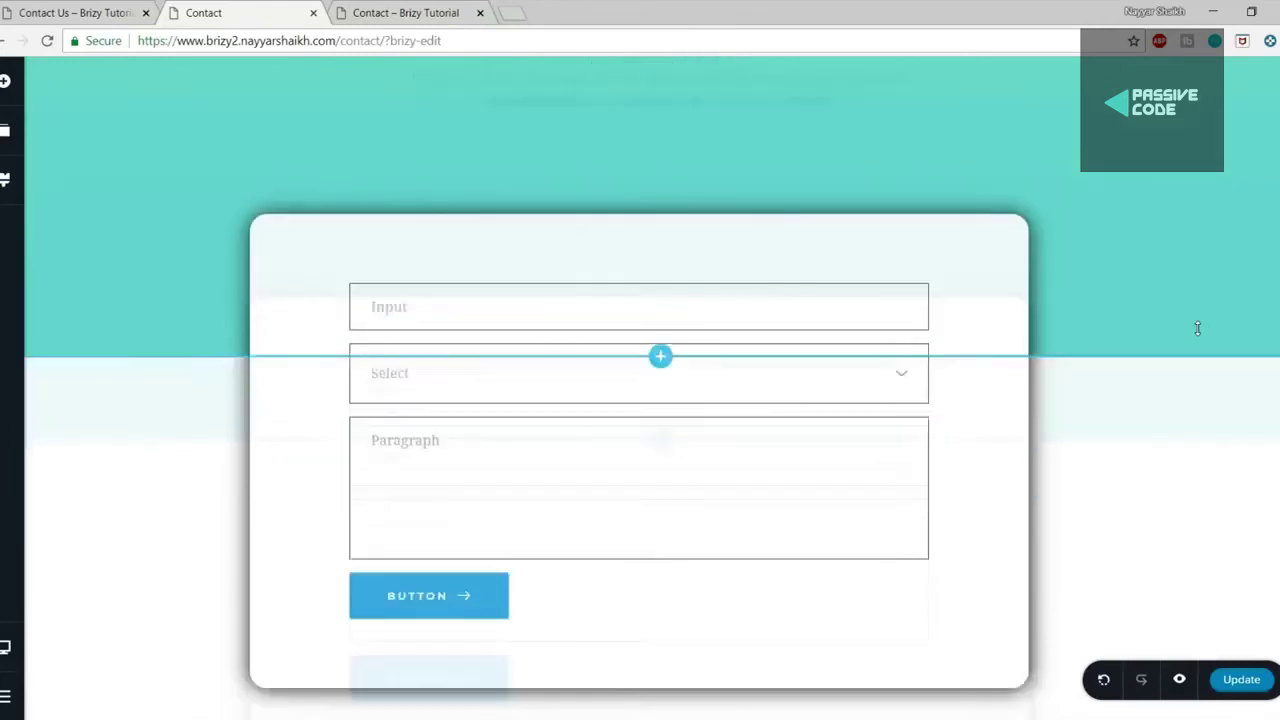
left_click(75, 12)
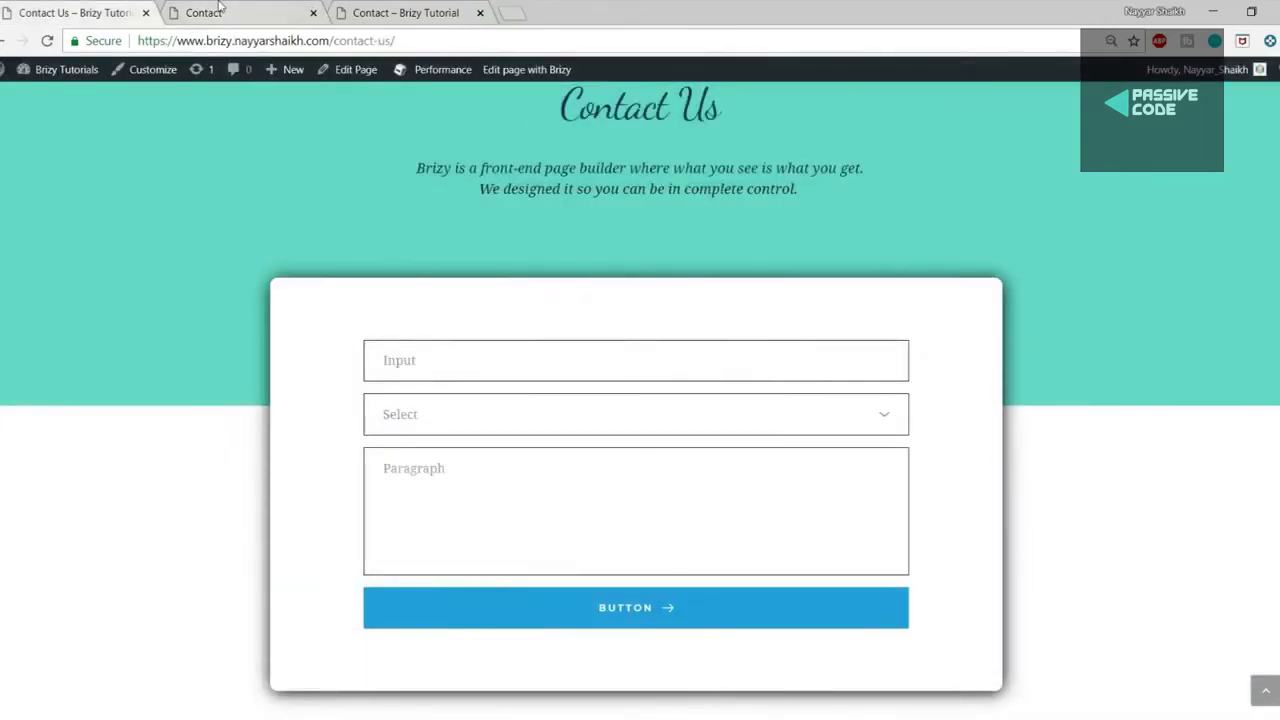
- Insert a blank block beneath the contact form card via Add a New Block
left_click(225, 12)
scroll(1089, 397, "down", 3)
scroll(1157, 469, "up", 3)
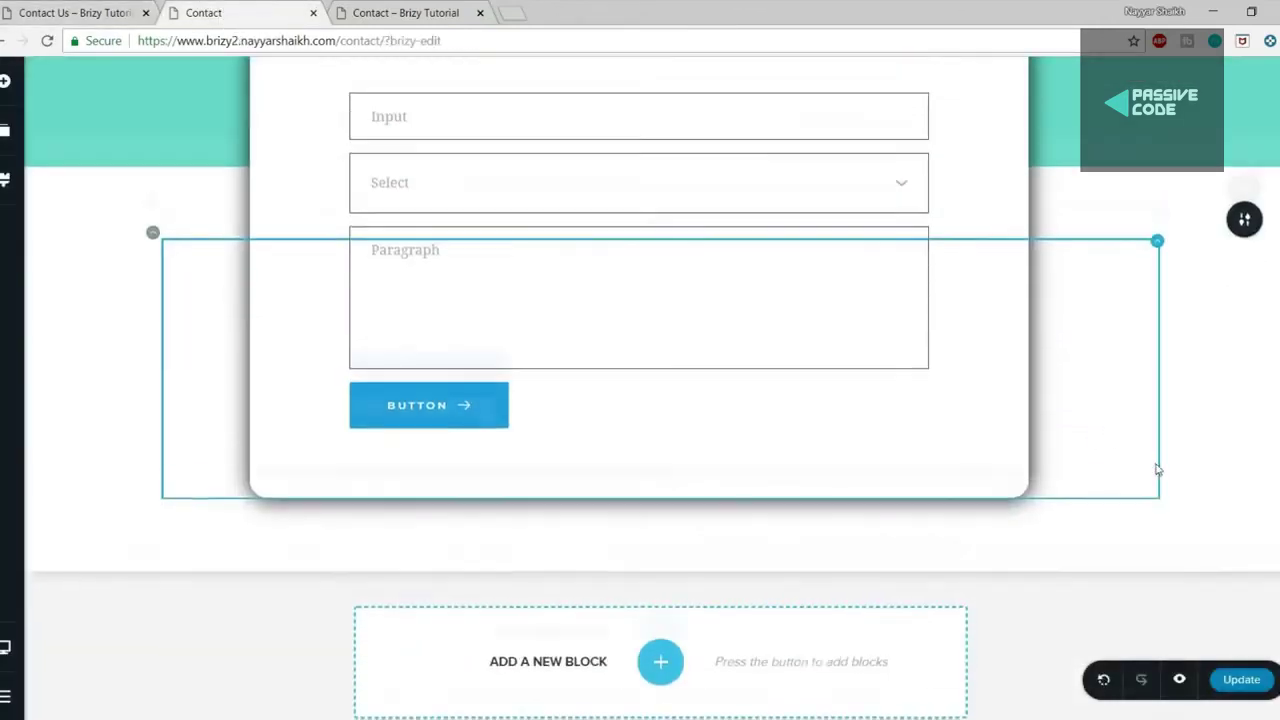
scroll(1157, 470, "down", 1)
scroll(753, 537, "down", 1)
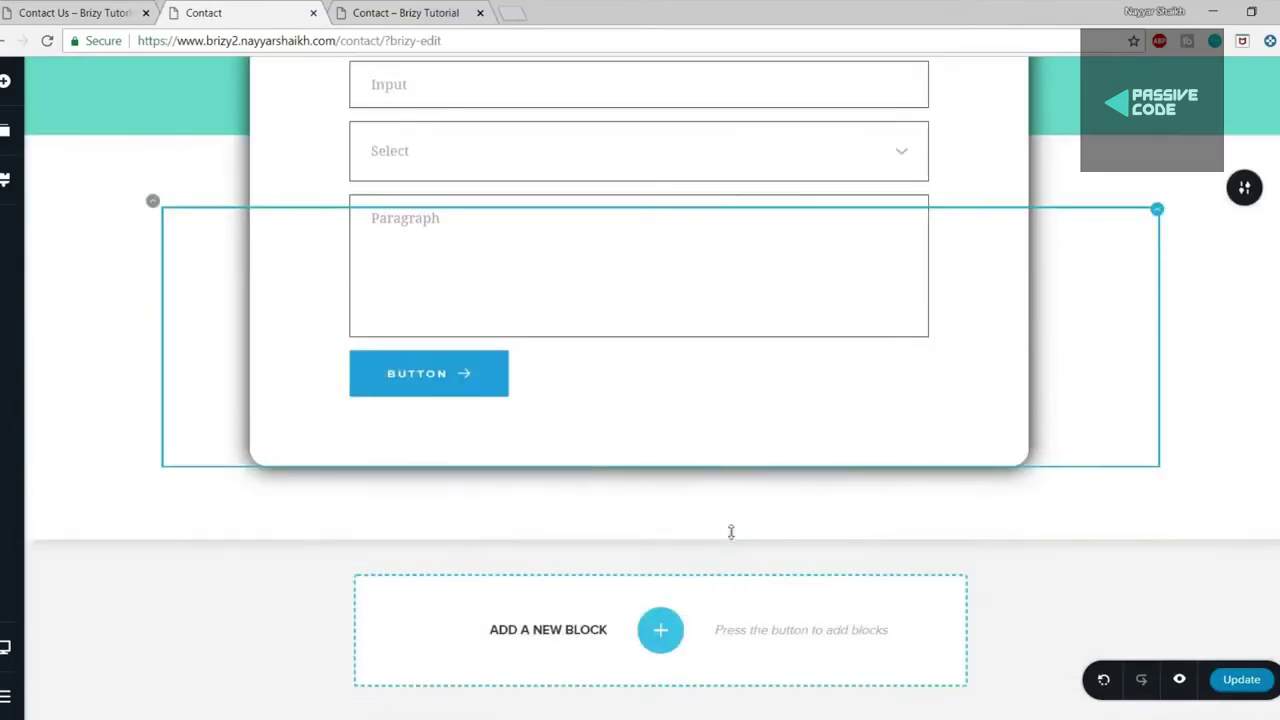
key("ctrl+shift+Tab")
scroll(929, 331, "down", 6)
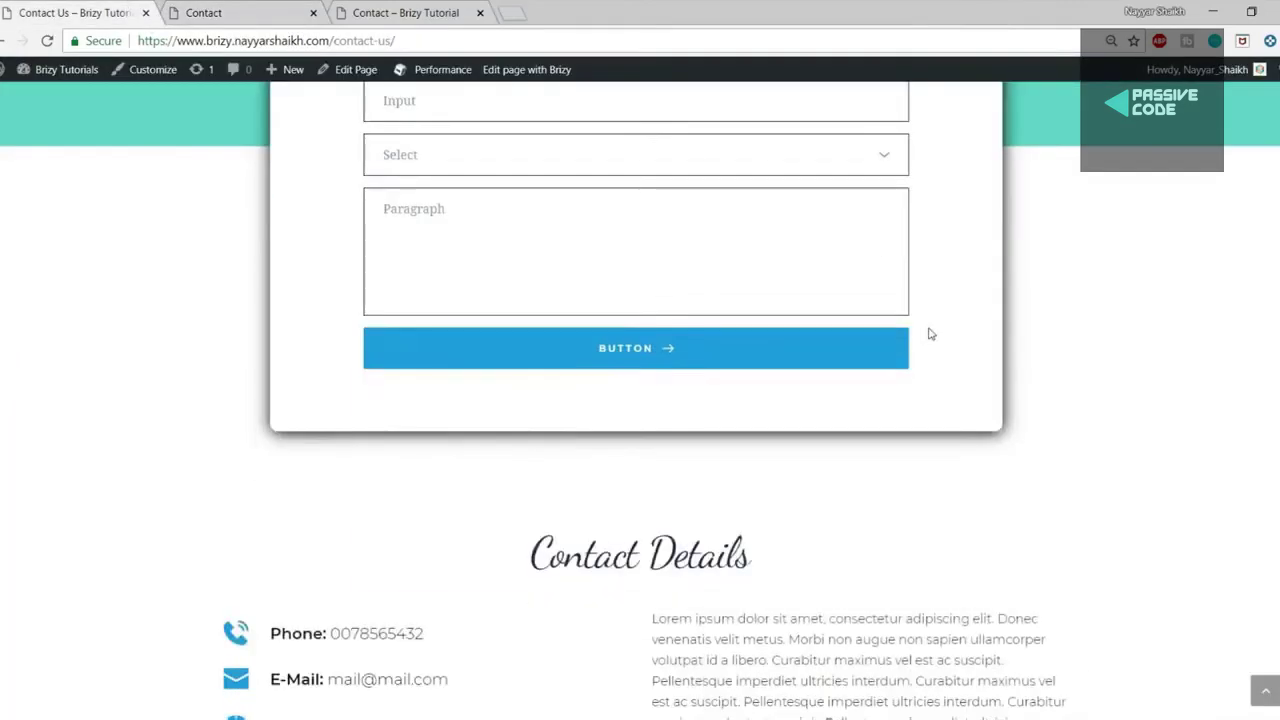
left_click(172, 8)
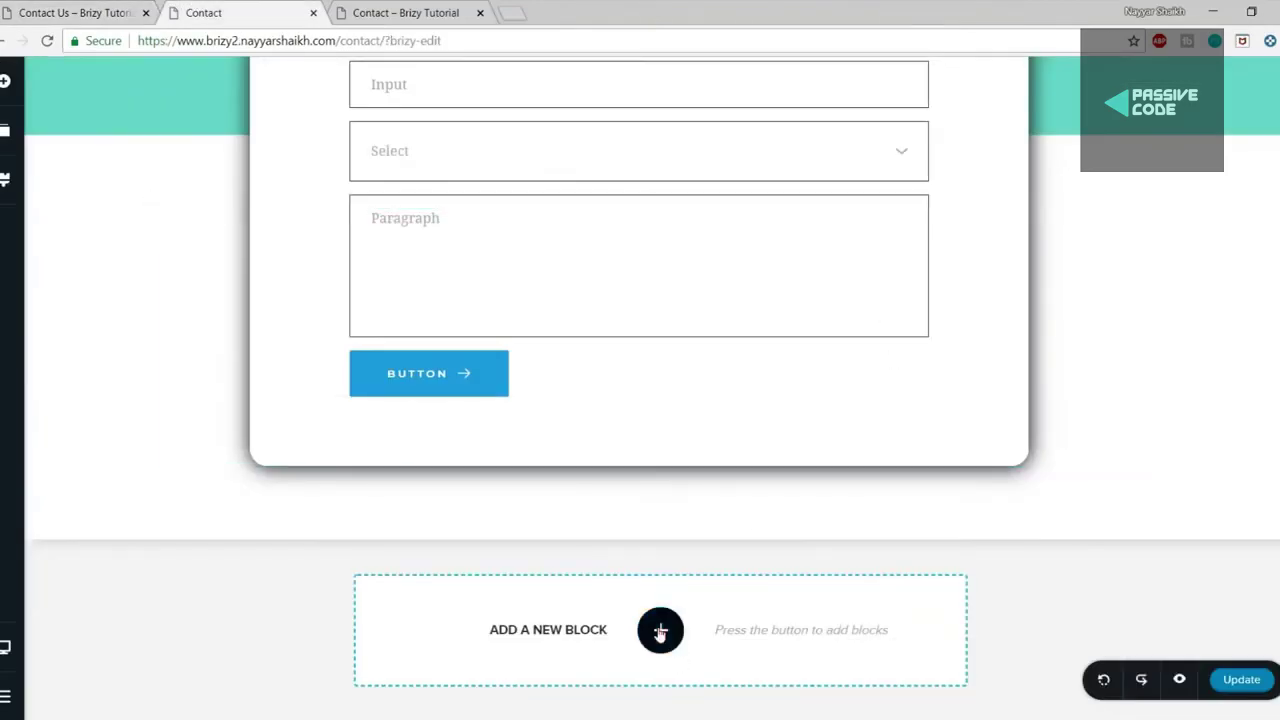
left_click(660, 630)
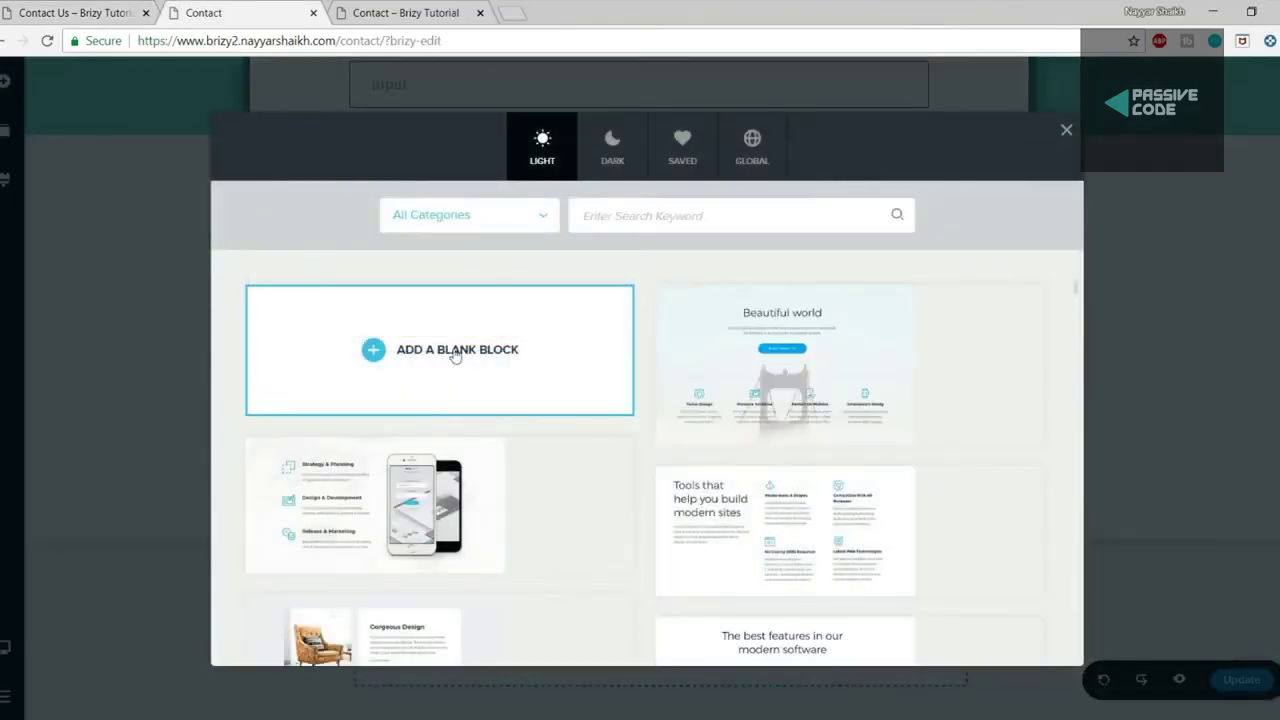
left_click(455, 352)
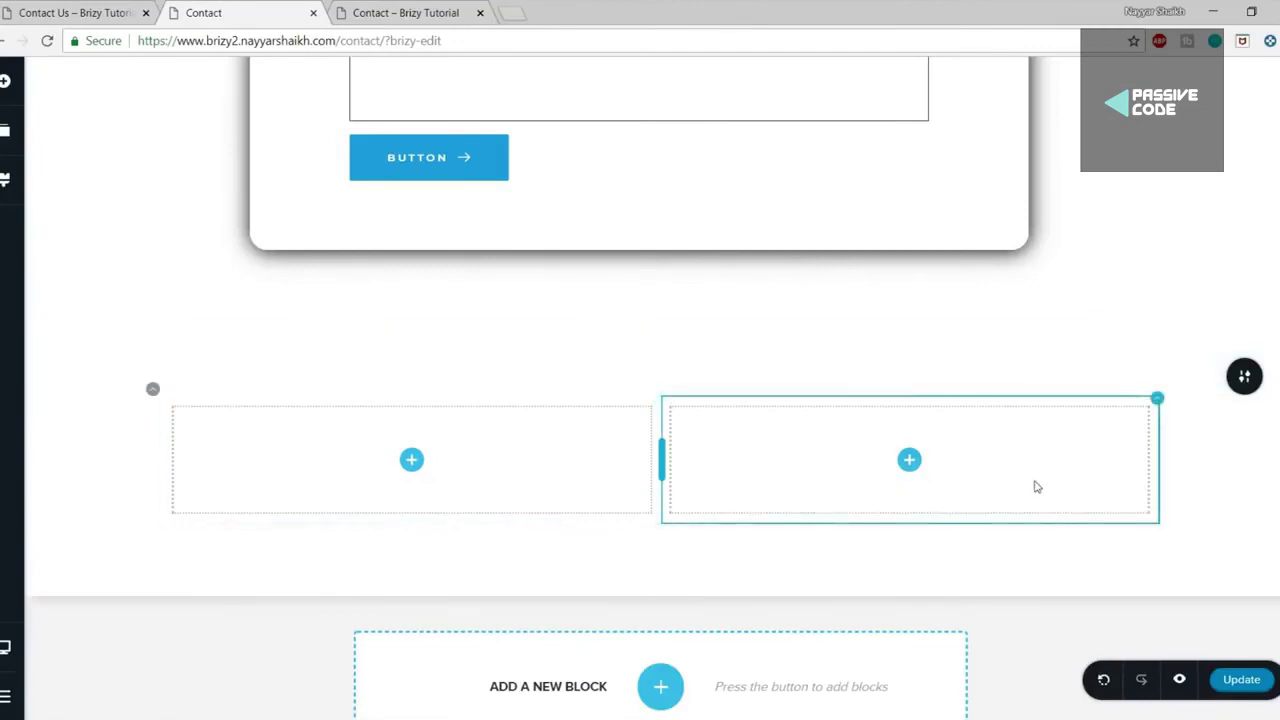
- Place a text element above the two columns reading 'Contact Details'
key("ctrl+shift+Tab")
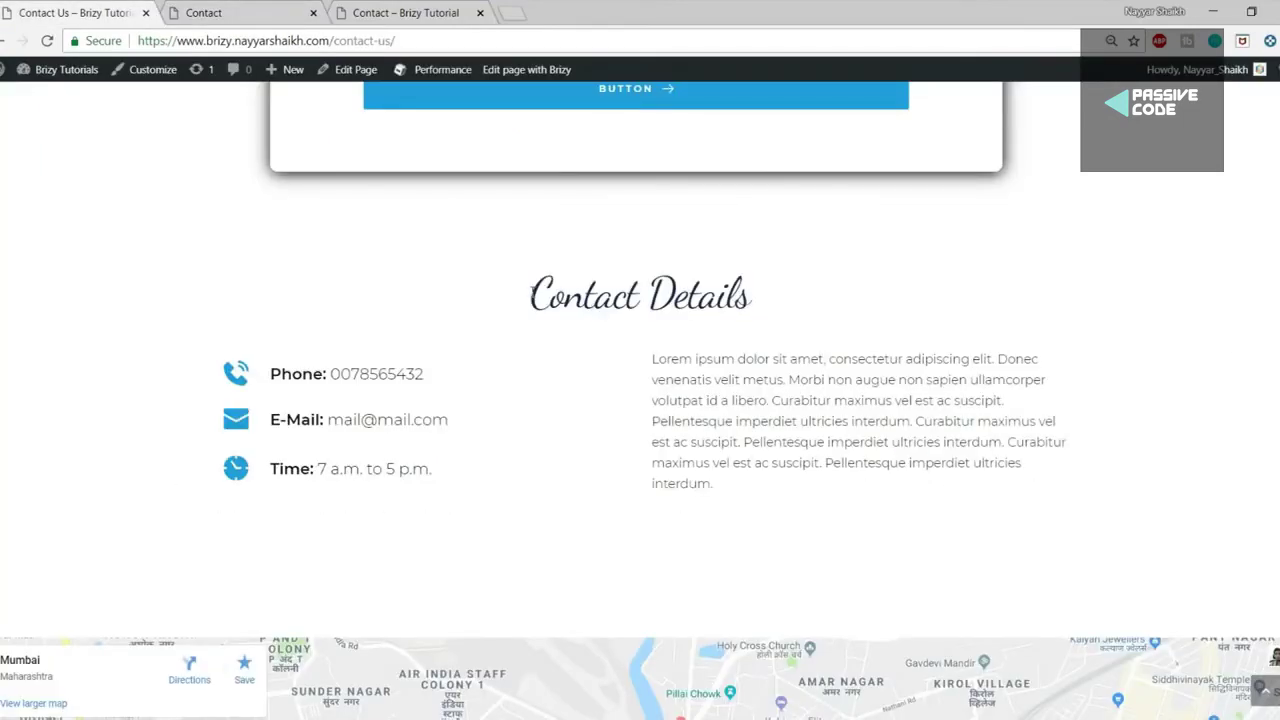
triple_click(798, 302)
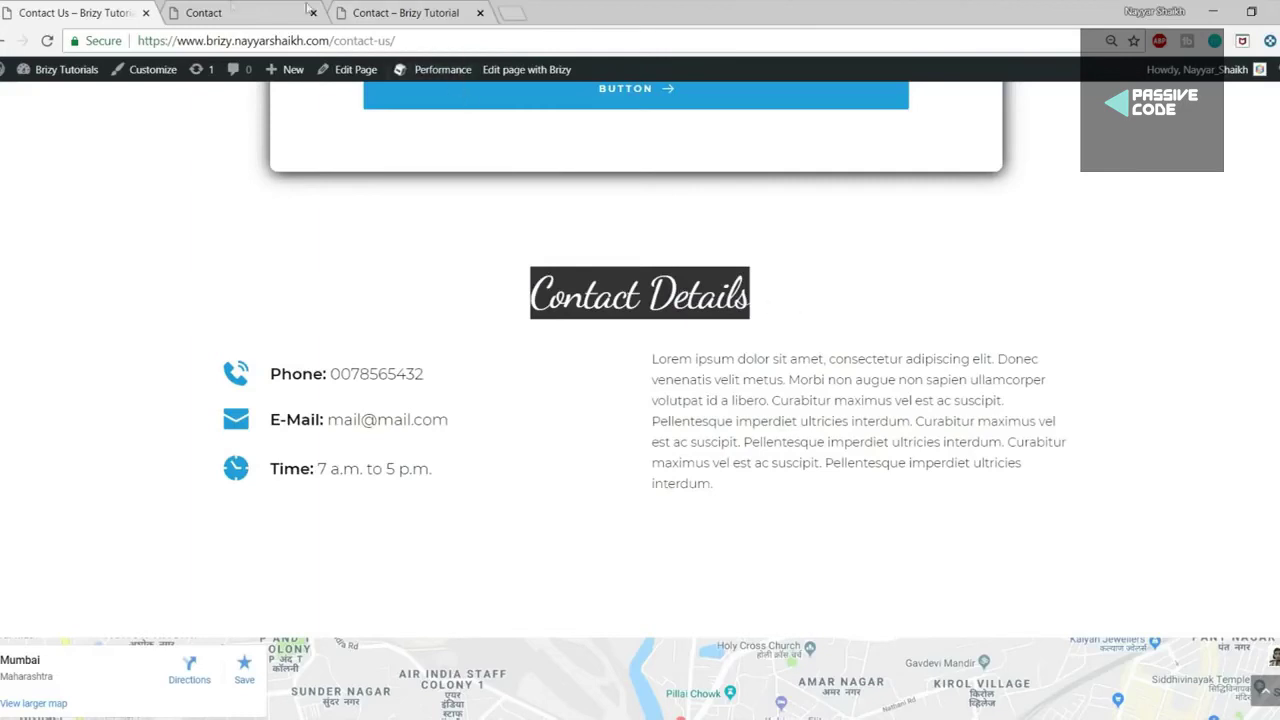
left_click(300, 12)
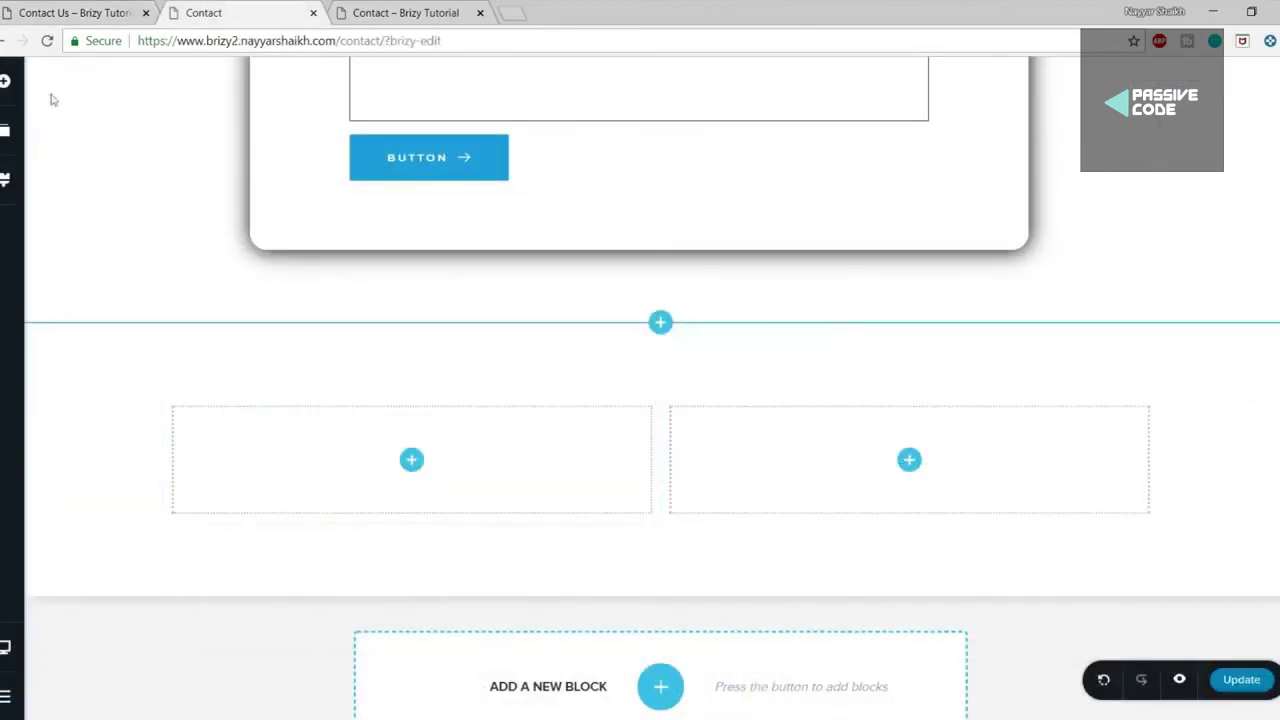
left_click(5, 84)
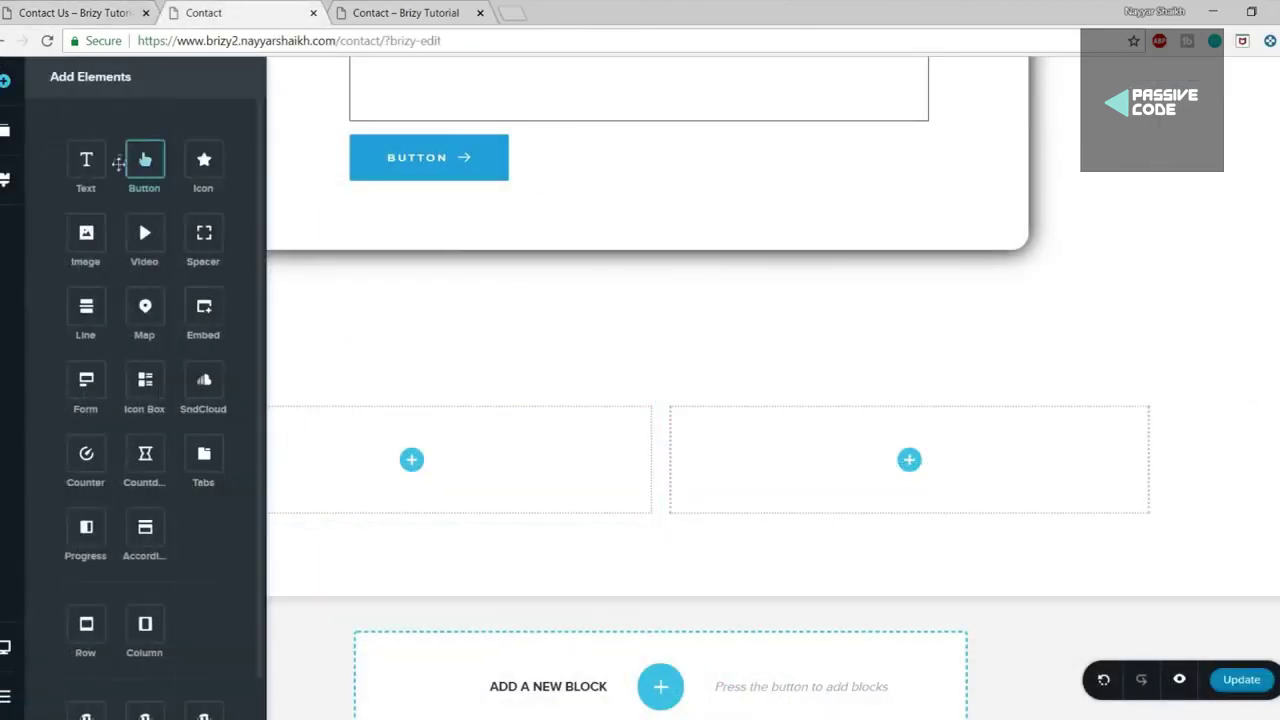
left_click_drag(86, 160, 660, 395)
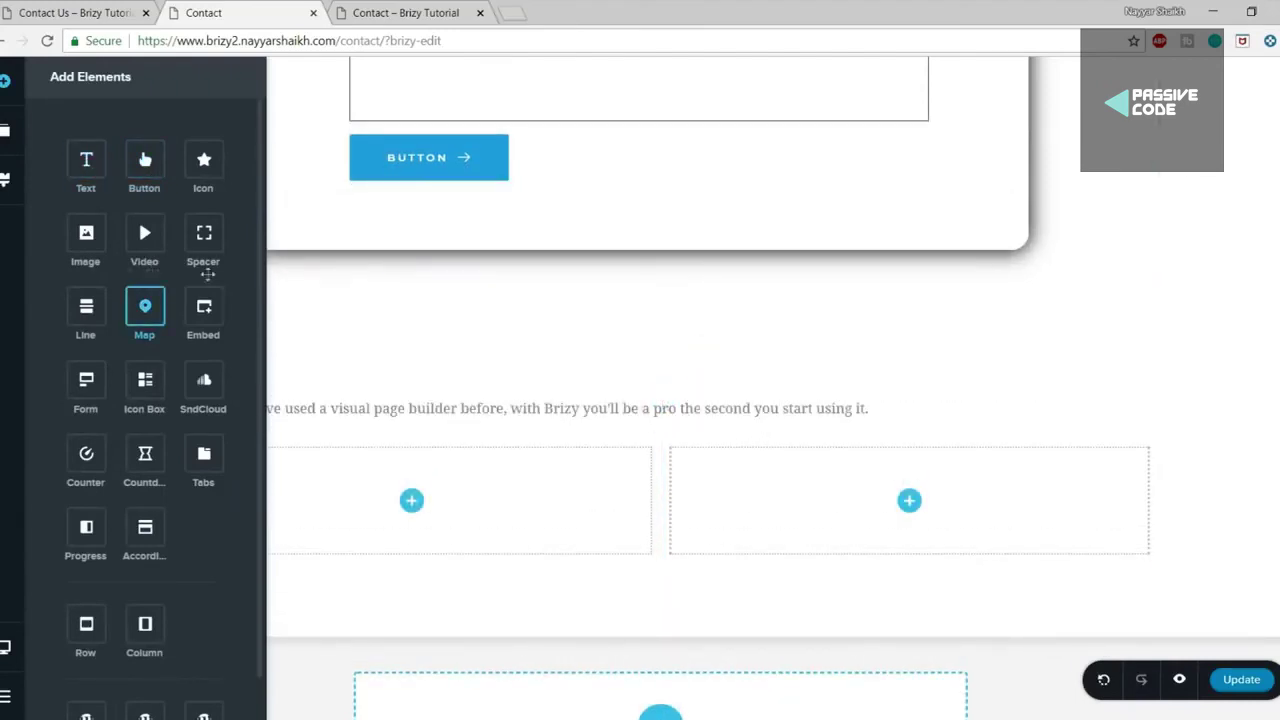
left_click(519, 408)
key("ctrl+a")
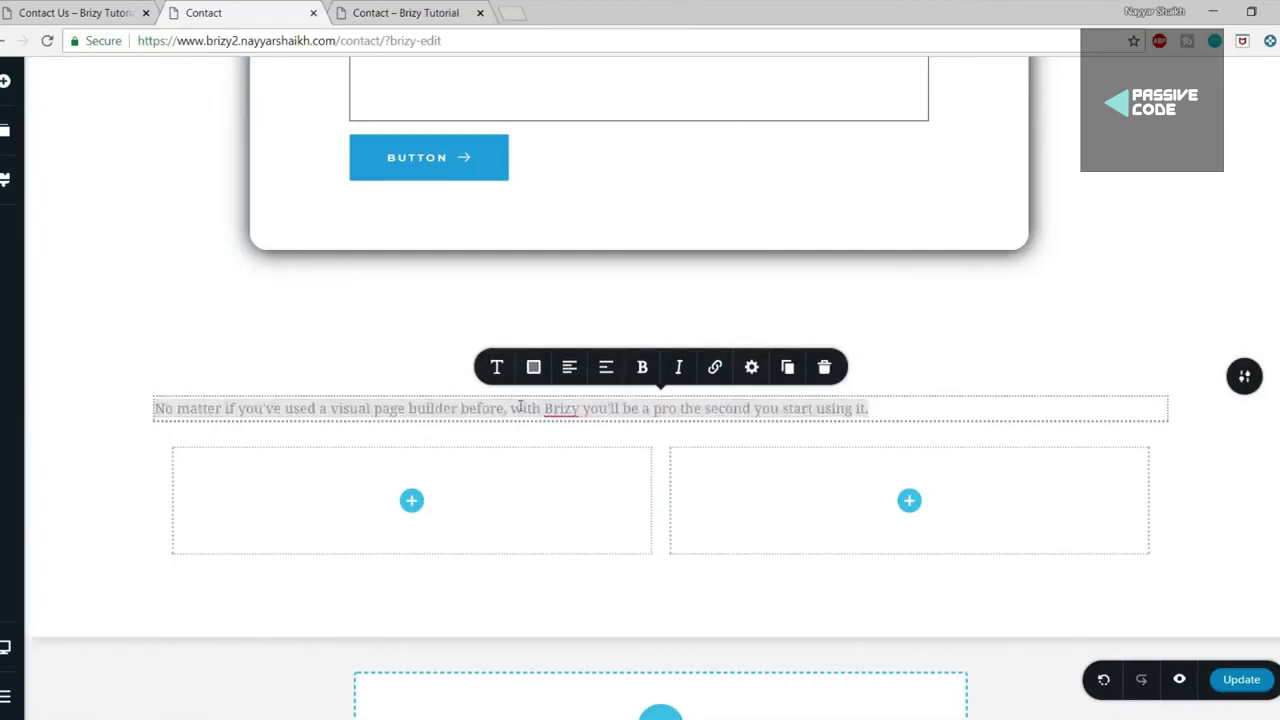
type("Contact Details")
- Style 'Contact Details' as a centred Heading 1 in dark navy
left_click(498, 369)
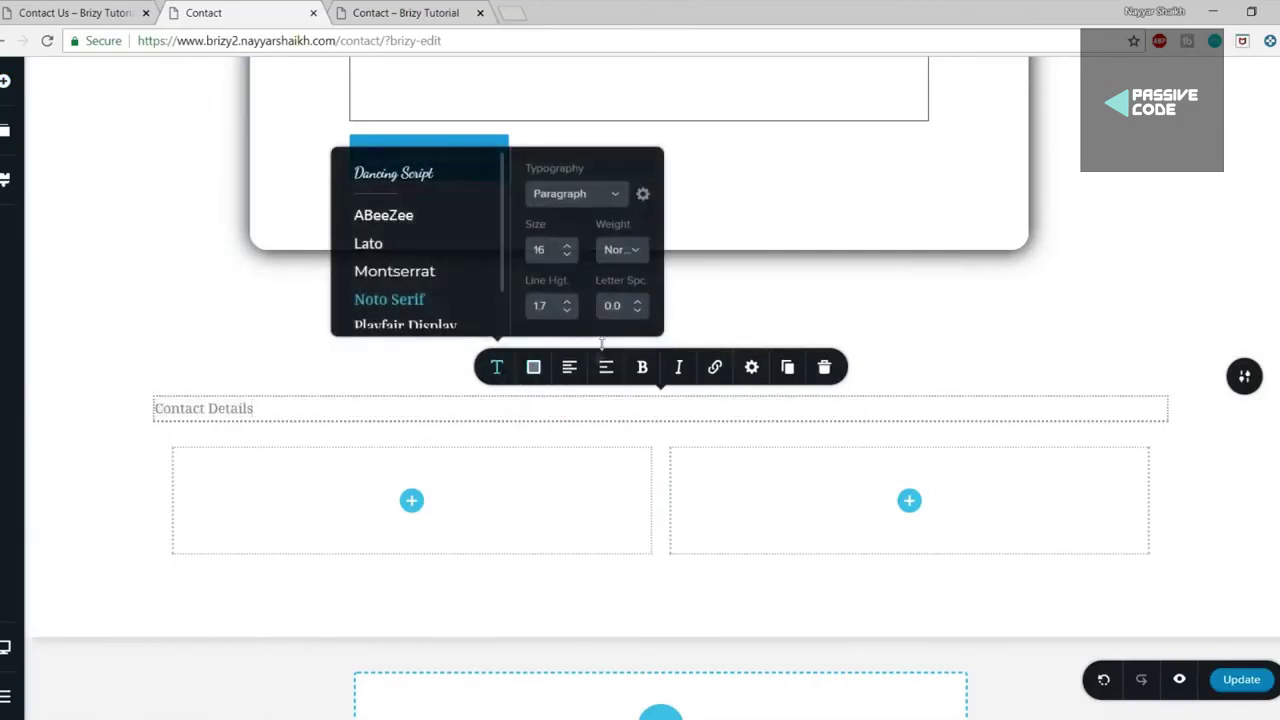
left_click(607, 196)
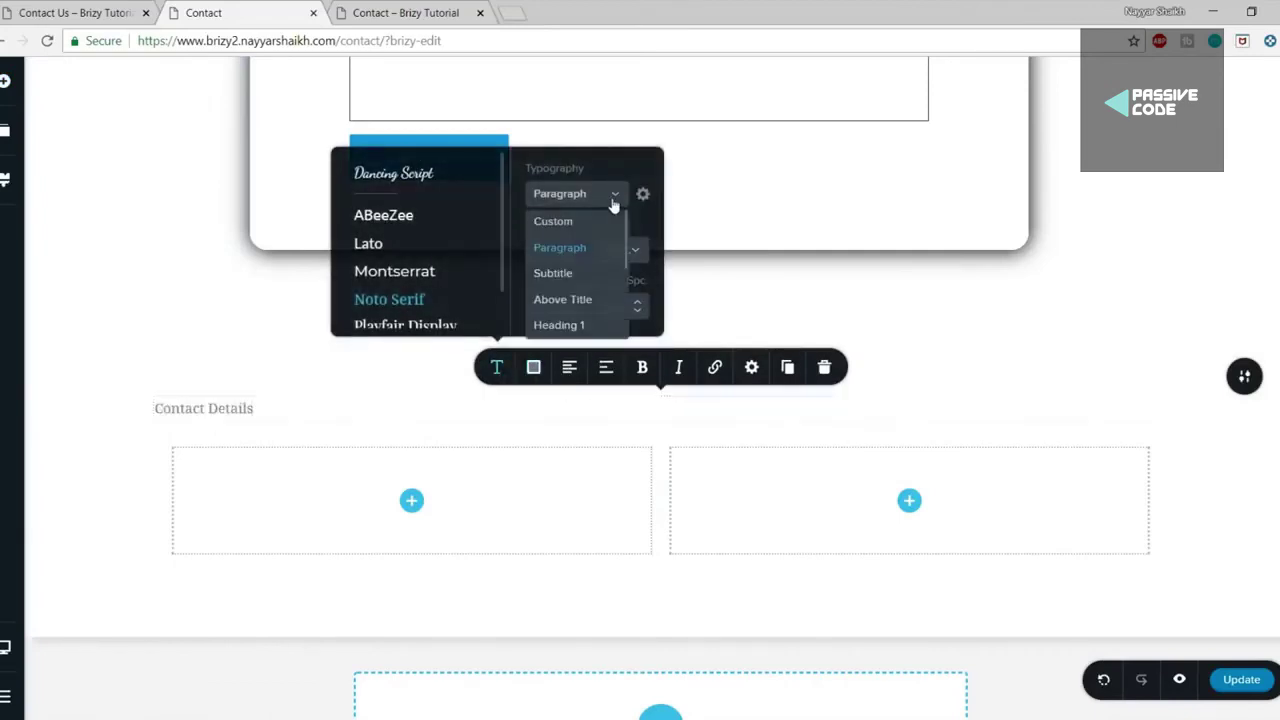
left_click(584, 326)
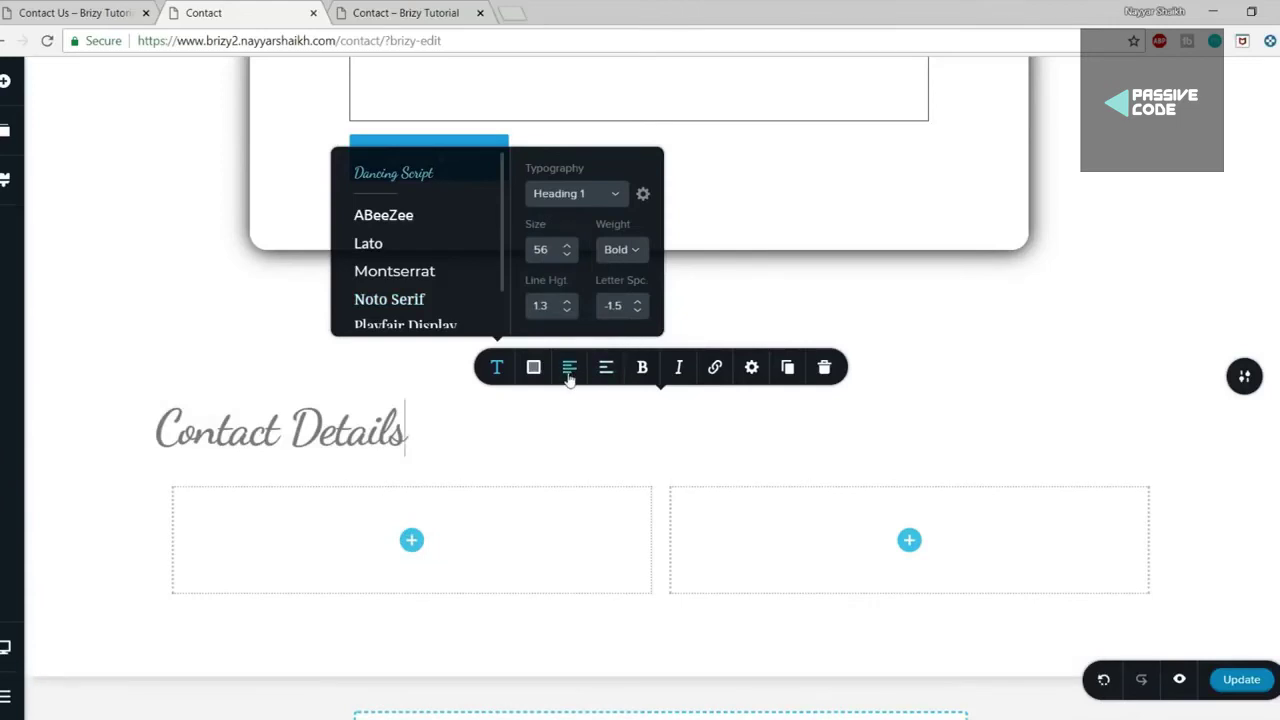
left_click(569, 368)
left_click(532, 368)
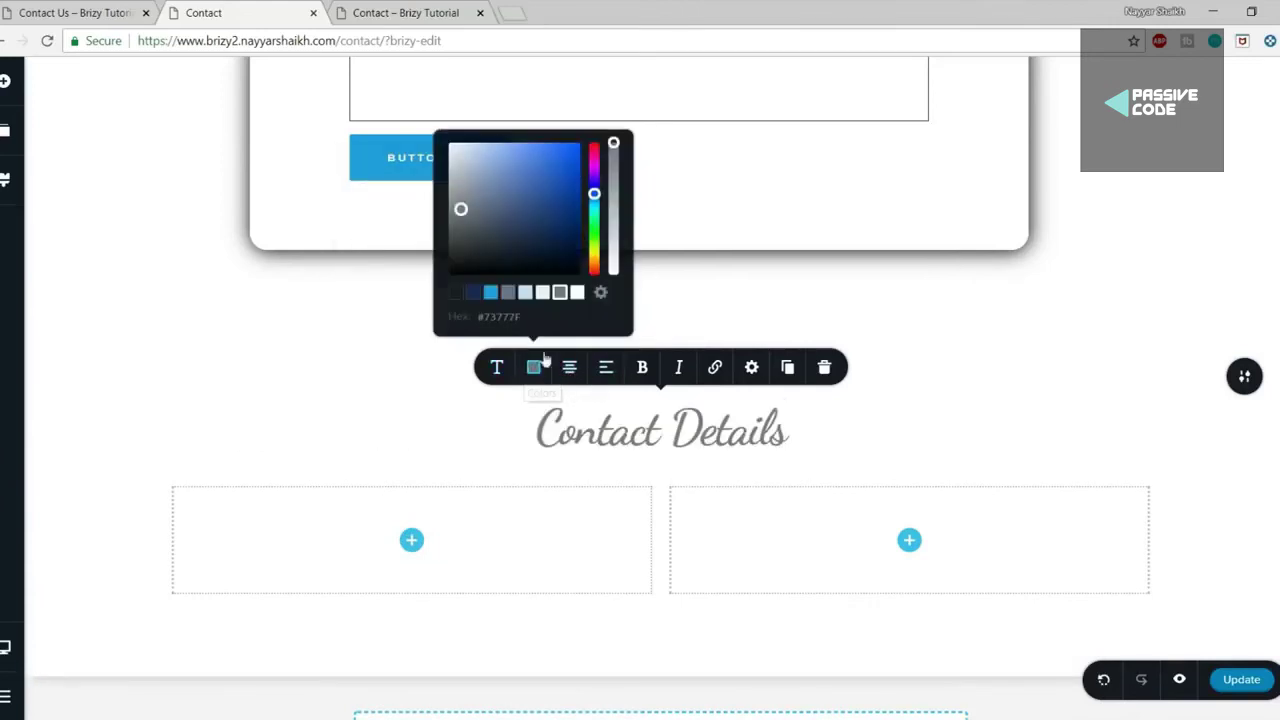
left_click(490, 294)
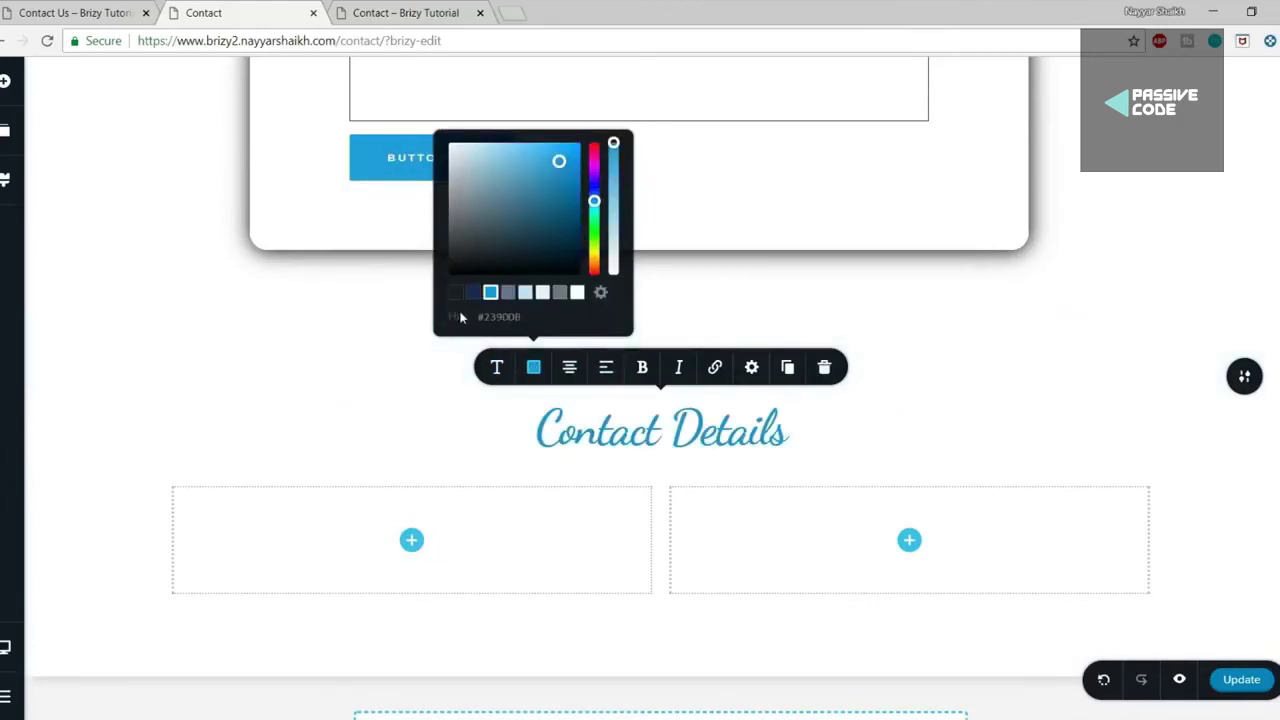
left_click(472, 294)
left_click(1057, 345)
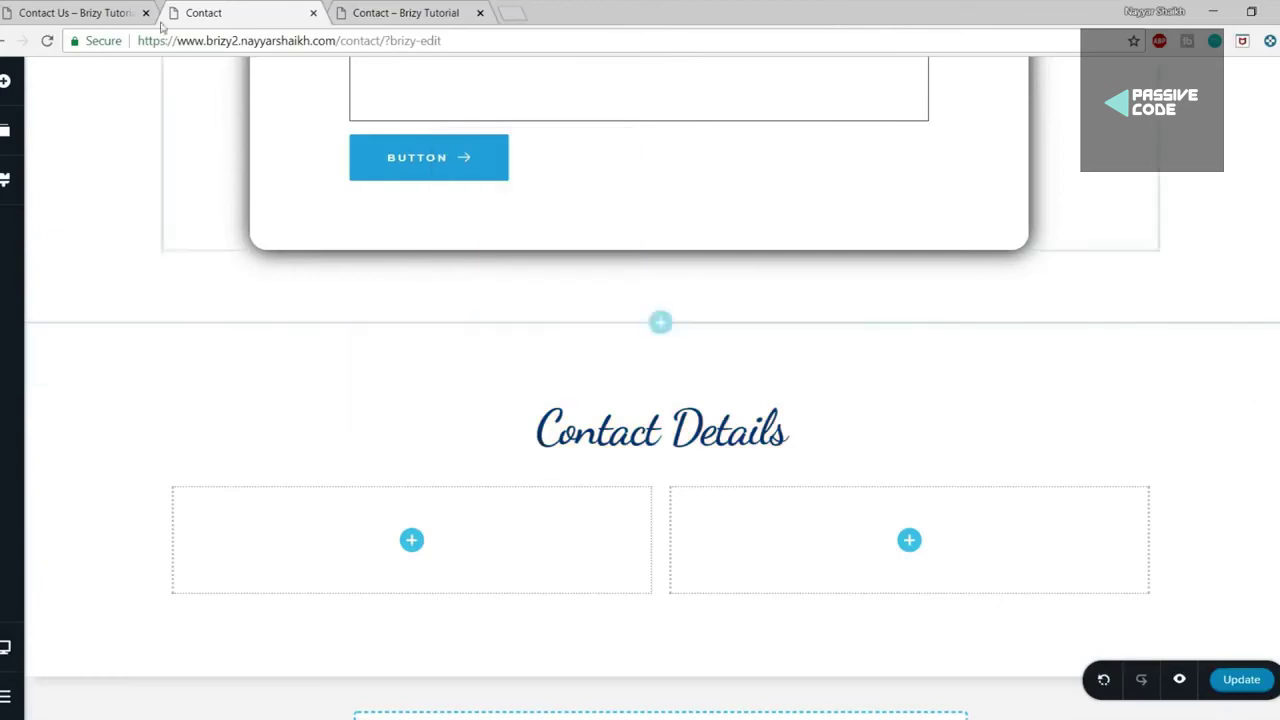
key("ctrl+shift+Tab")
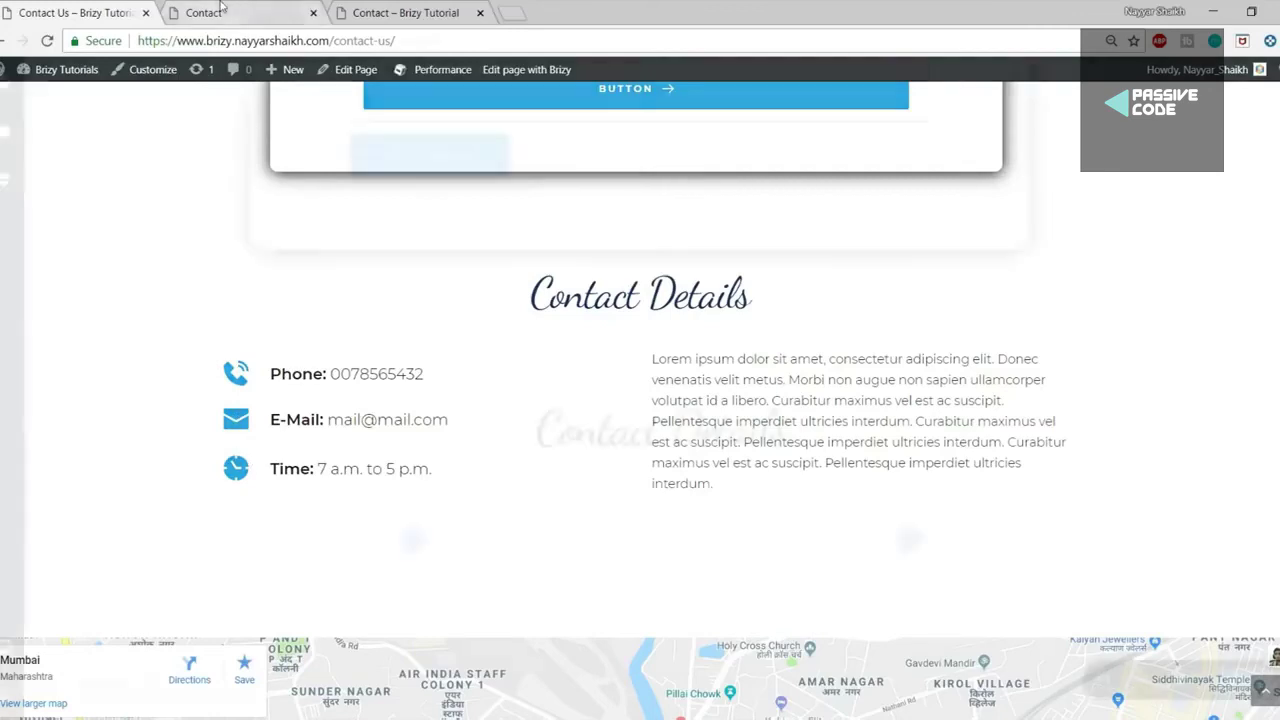
- Select and copy the Phone line on the live Contact Us page, then return to the editor
left_click(4, 78)
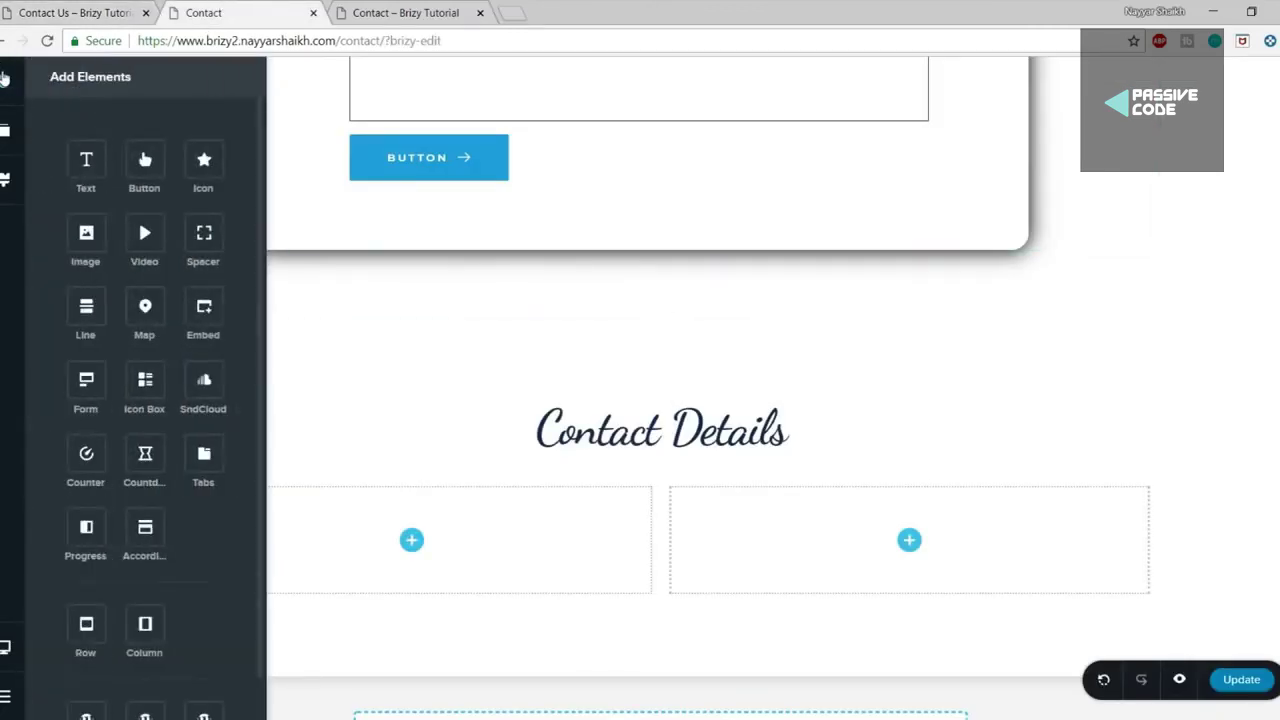
scroll(1016, 404, "up", 2)
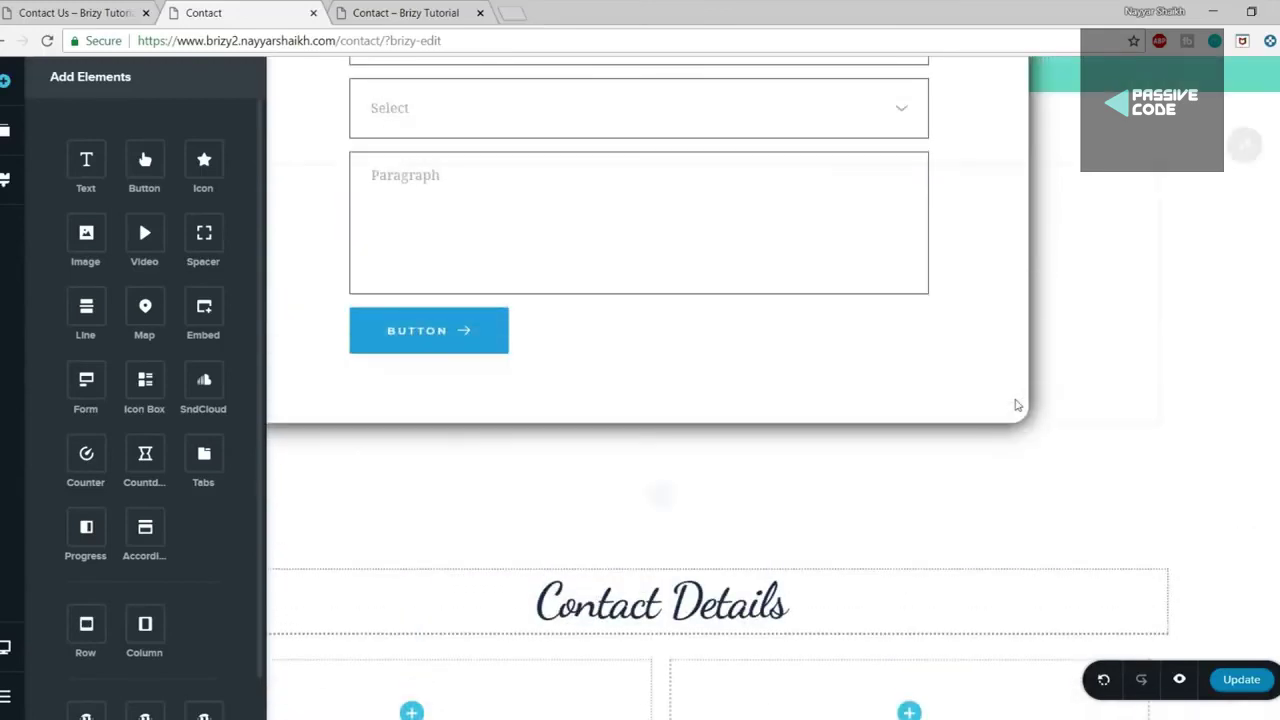
scroll(1016, 404, "up", 4)
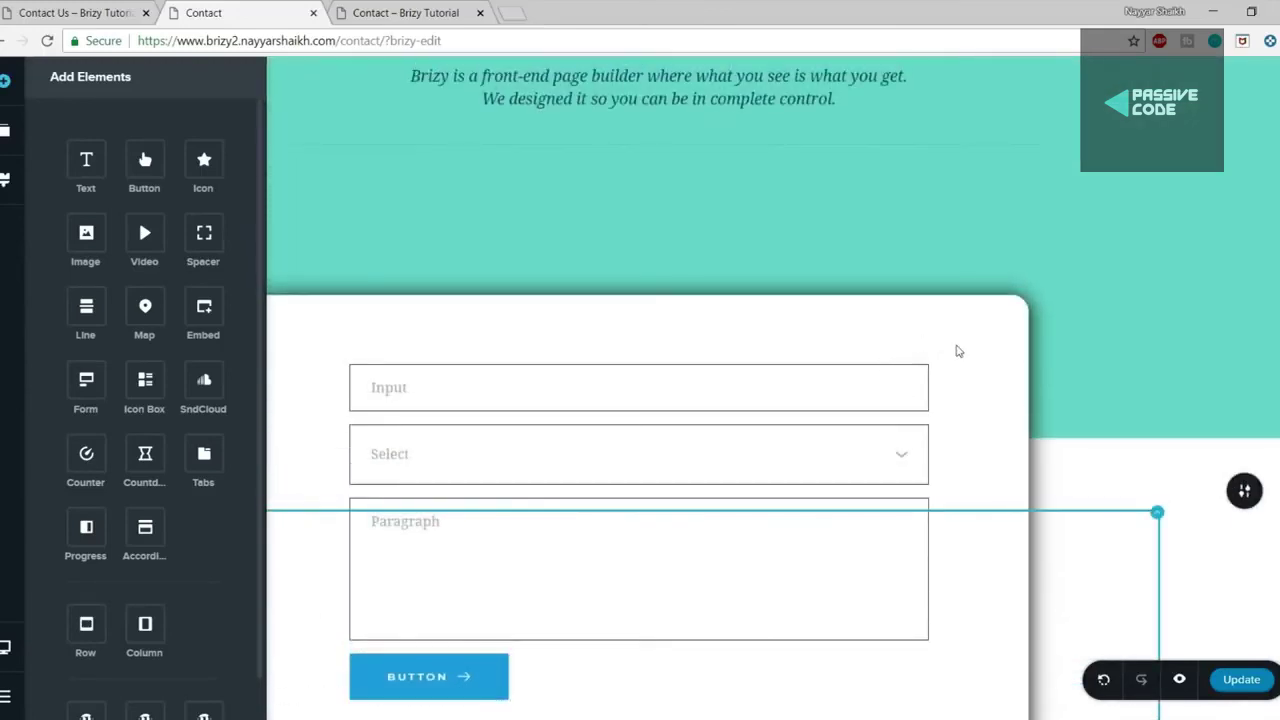
scroll(957, 355, "down", 1)
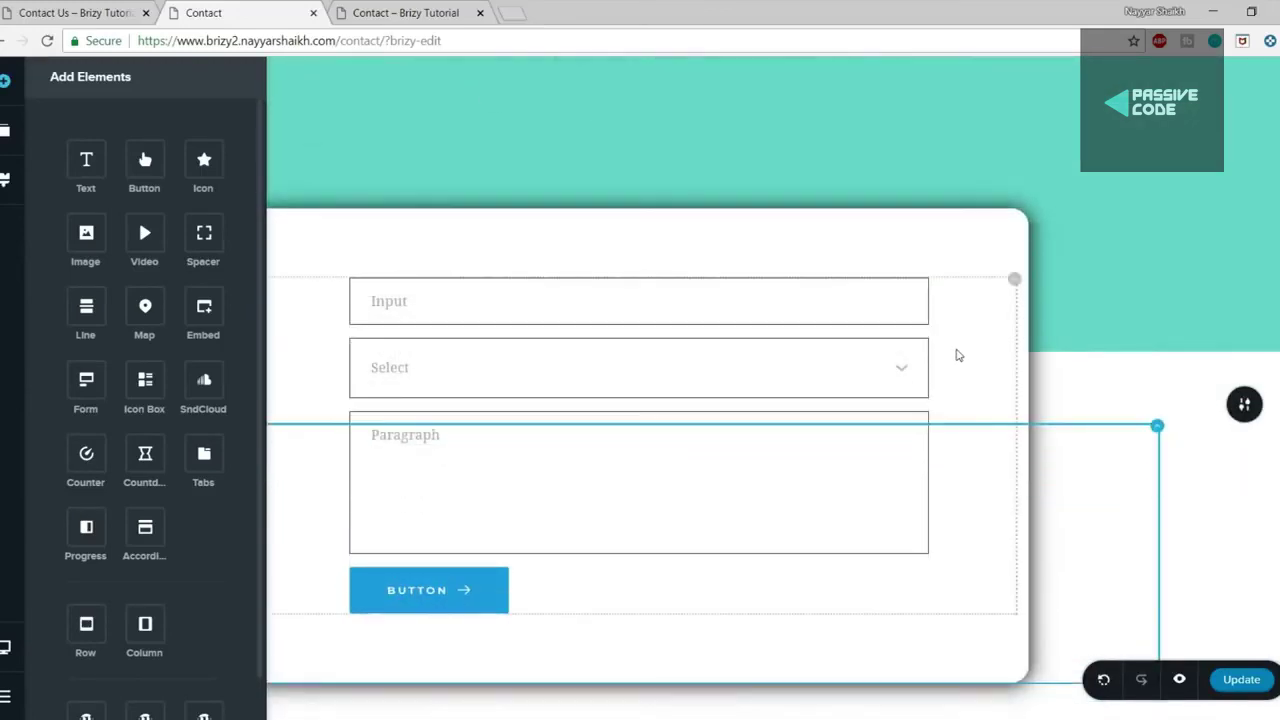
scroll(1043, 337, "down", 6)
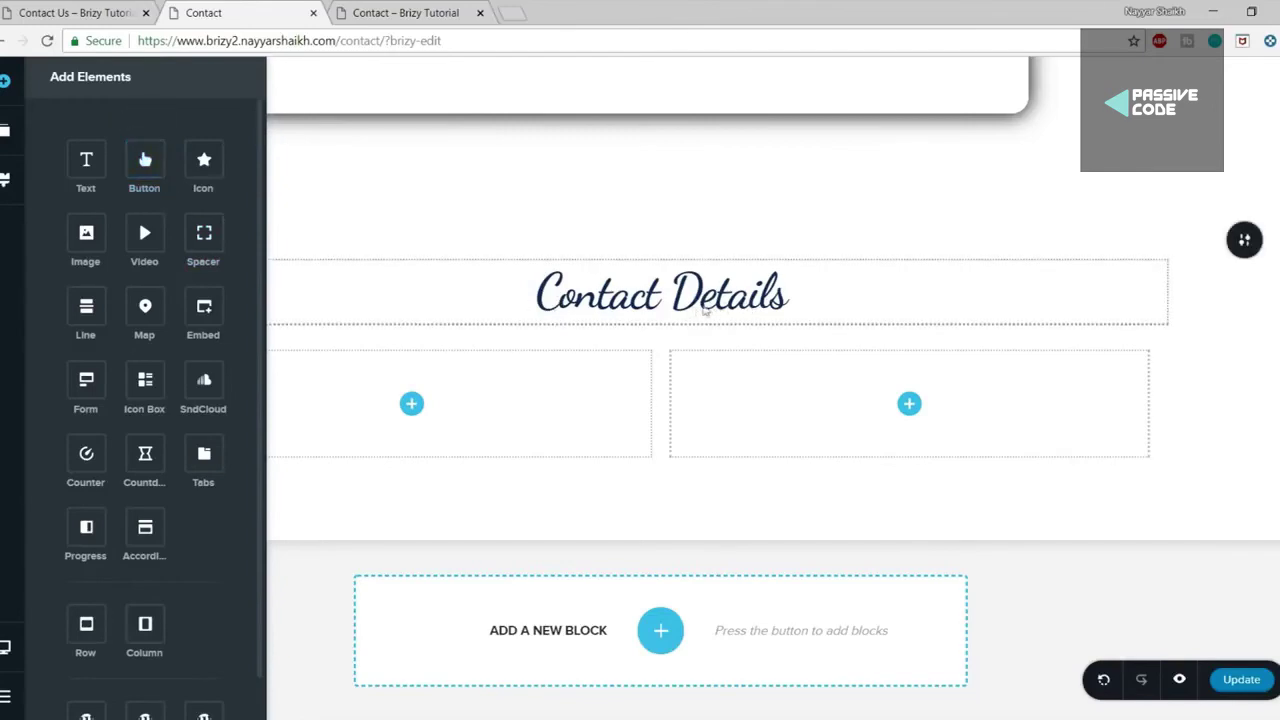
key("ctrl+shift+Tab")
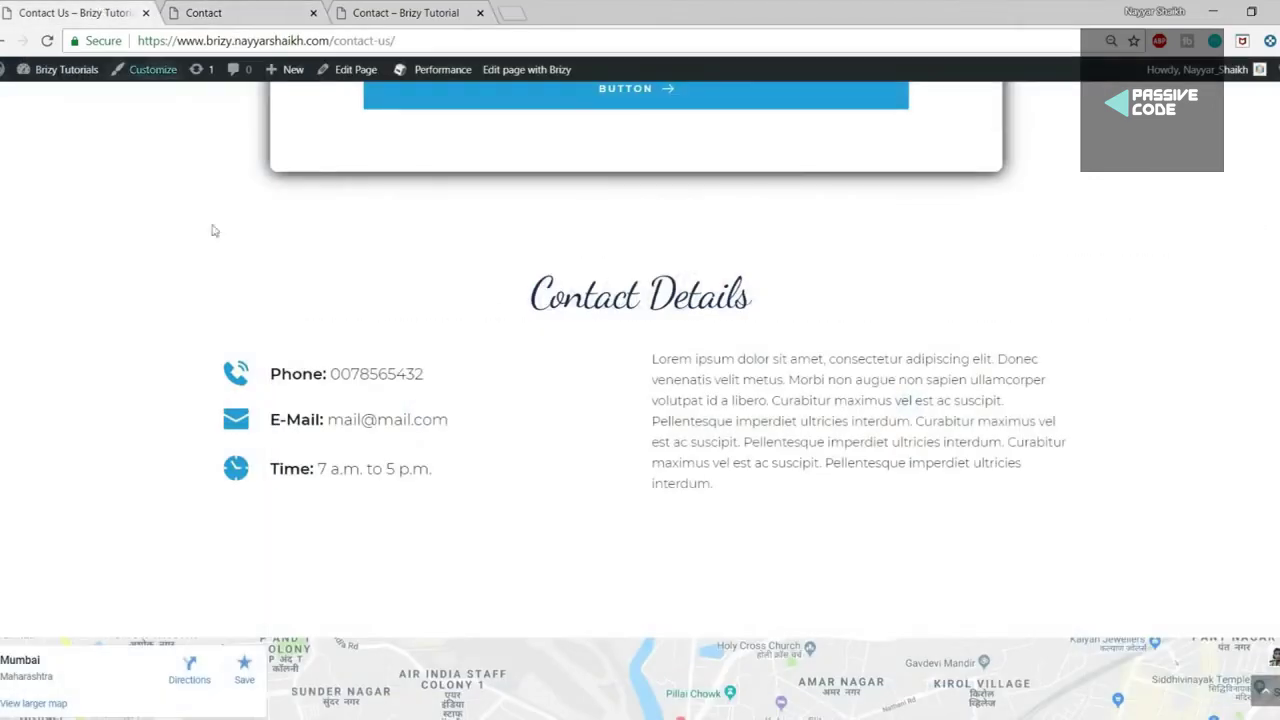
left_click(229, 10)
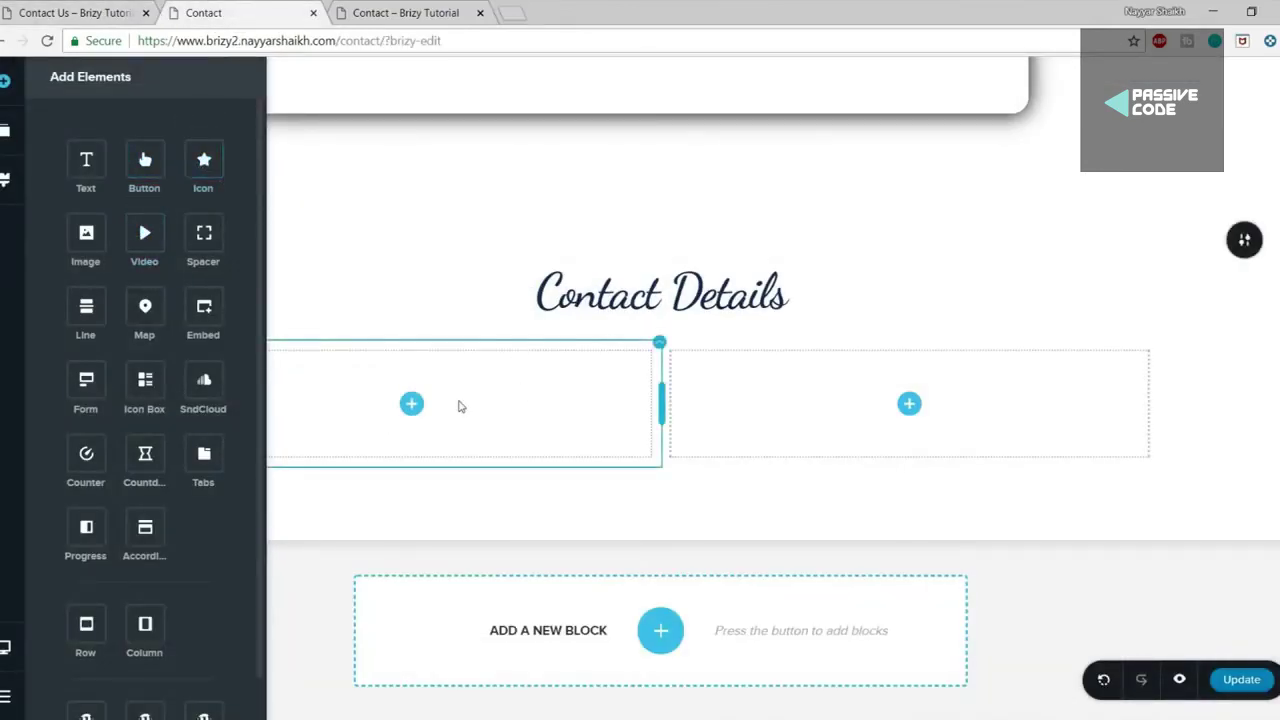
key("ctrl+shift+Tab")
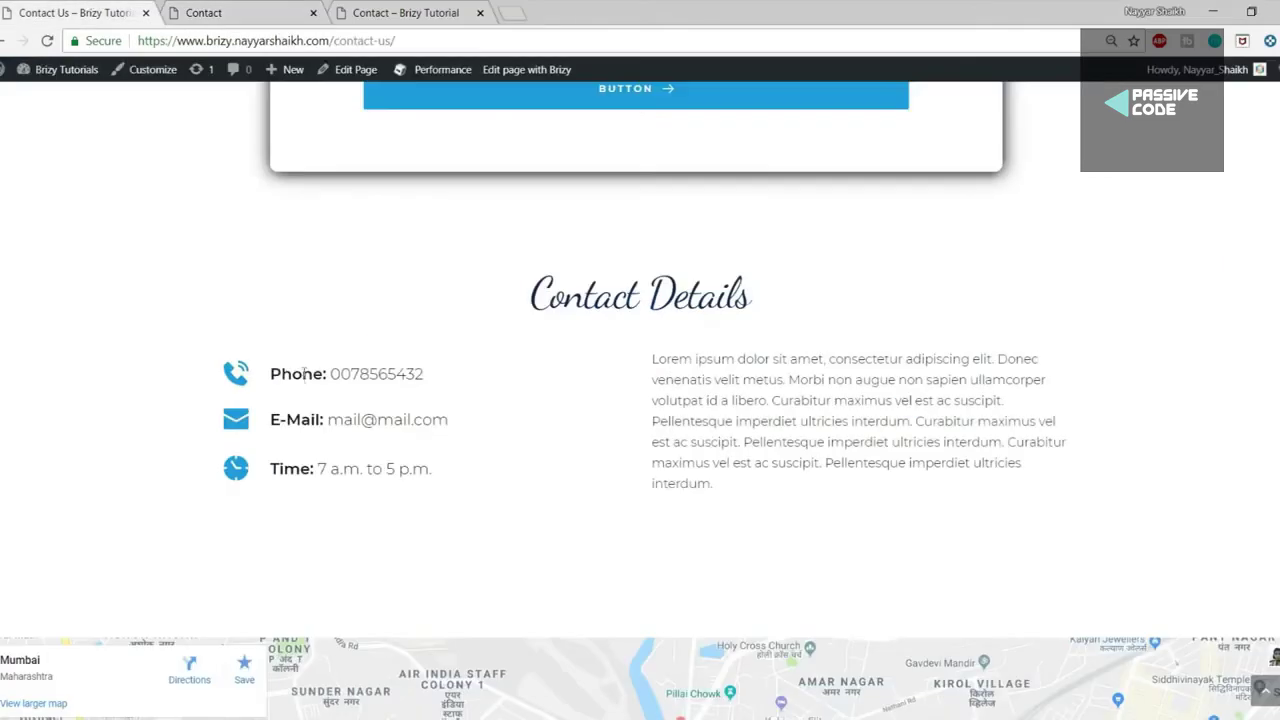
left_click_drag(266, 377, 466, 376)
key("ctrl+c")
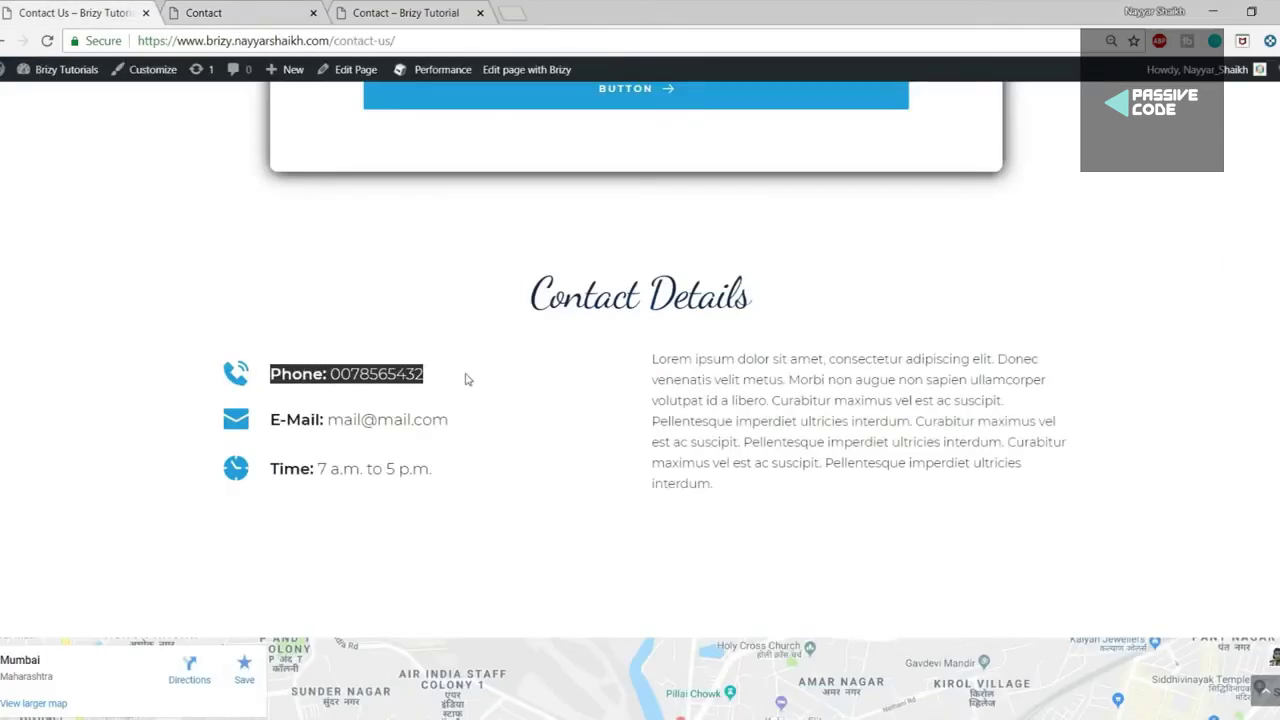
left_click(229, 12)
left_click(377, 294)
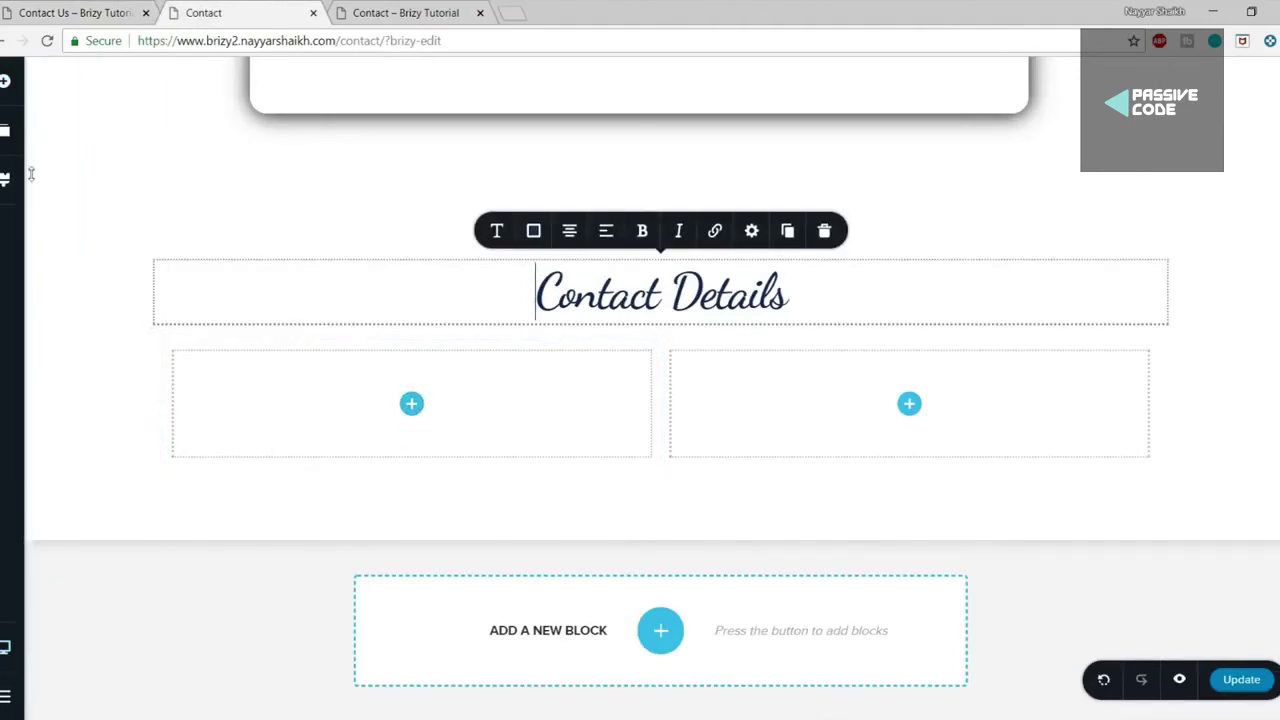
- Add an inner row to the left column and drop an icon into its first column
left_click(4, 84)
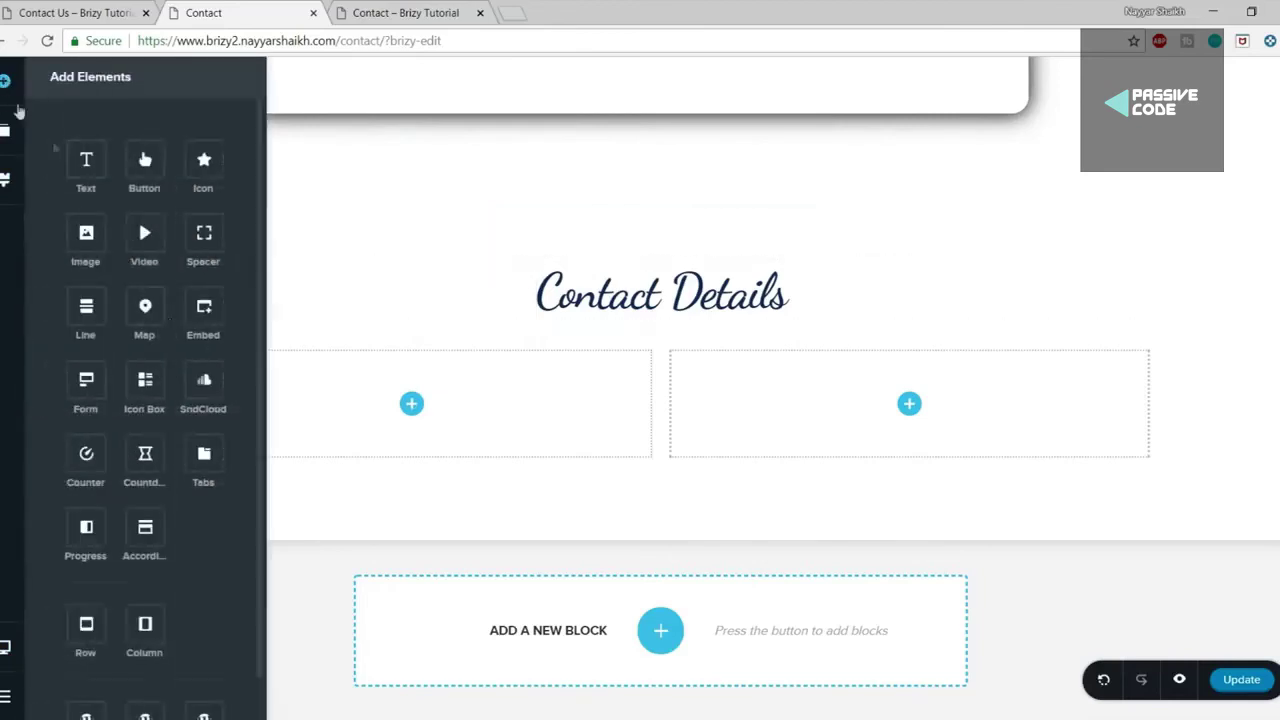
left_click_drag(88, 592, 421, 398)
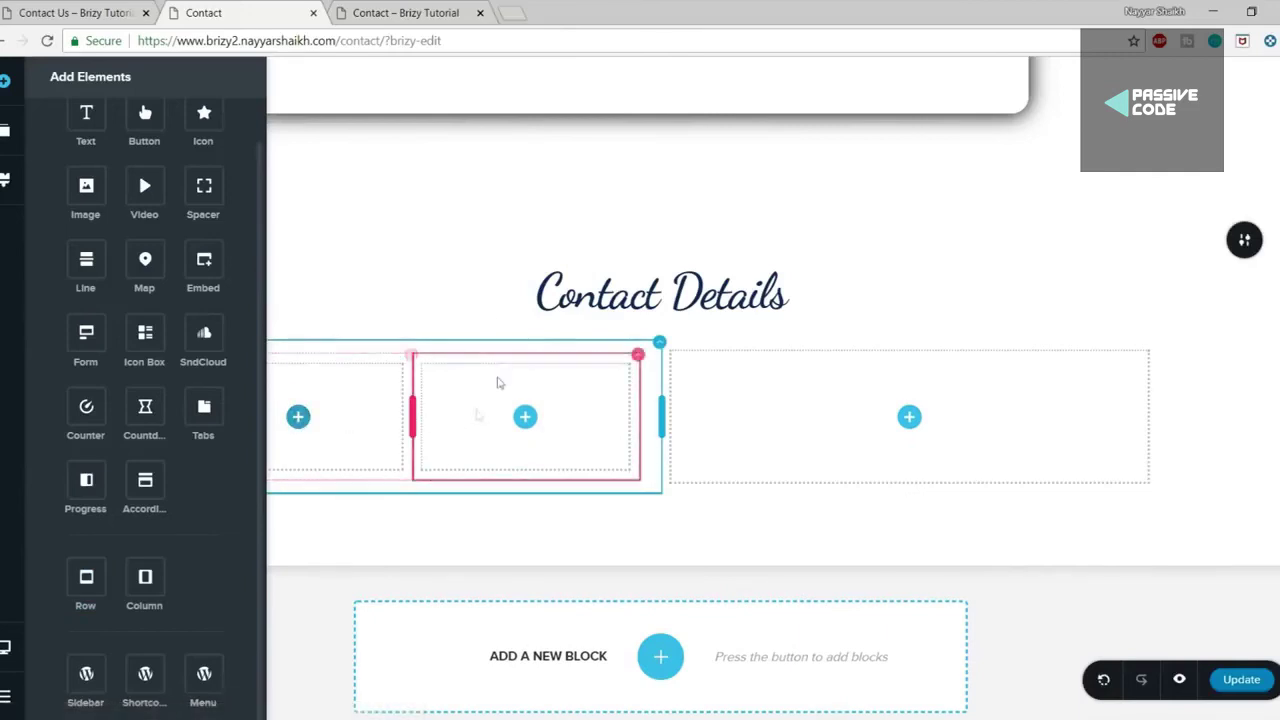
left_click(440, 272)
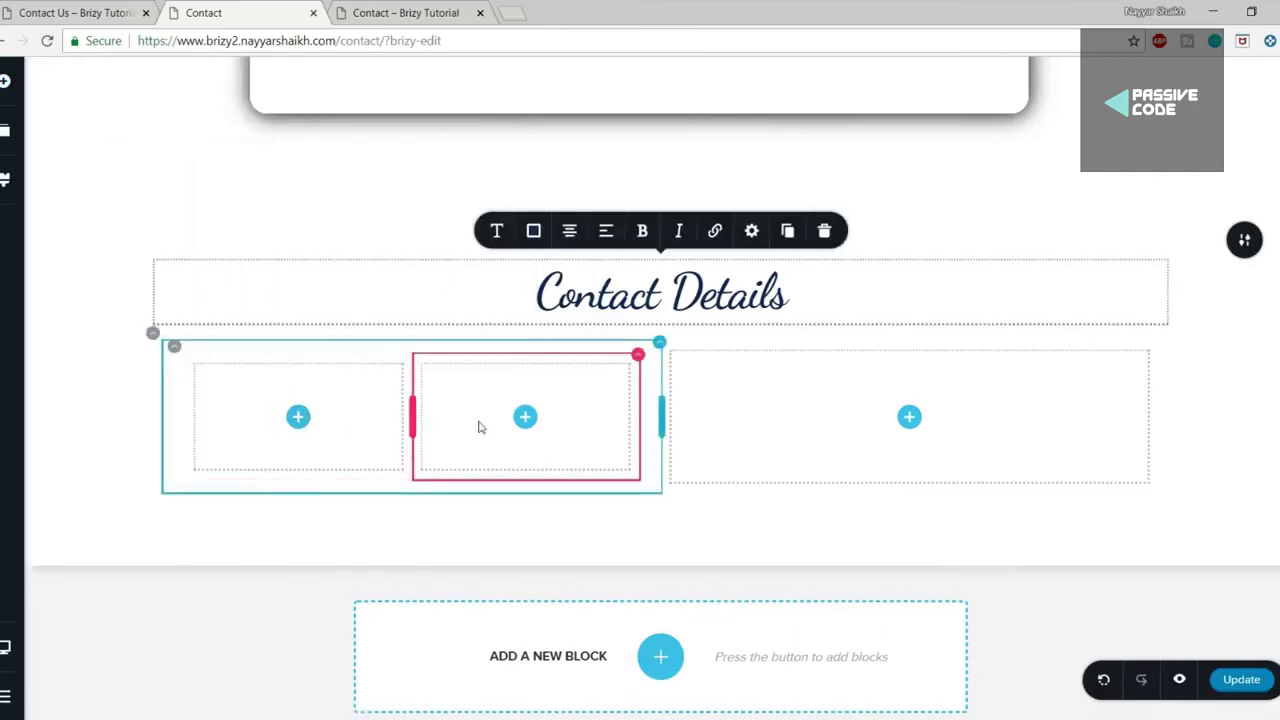
left_click(298, 417)
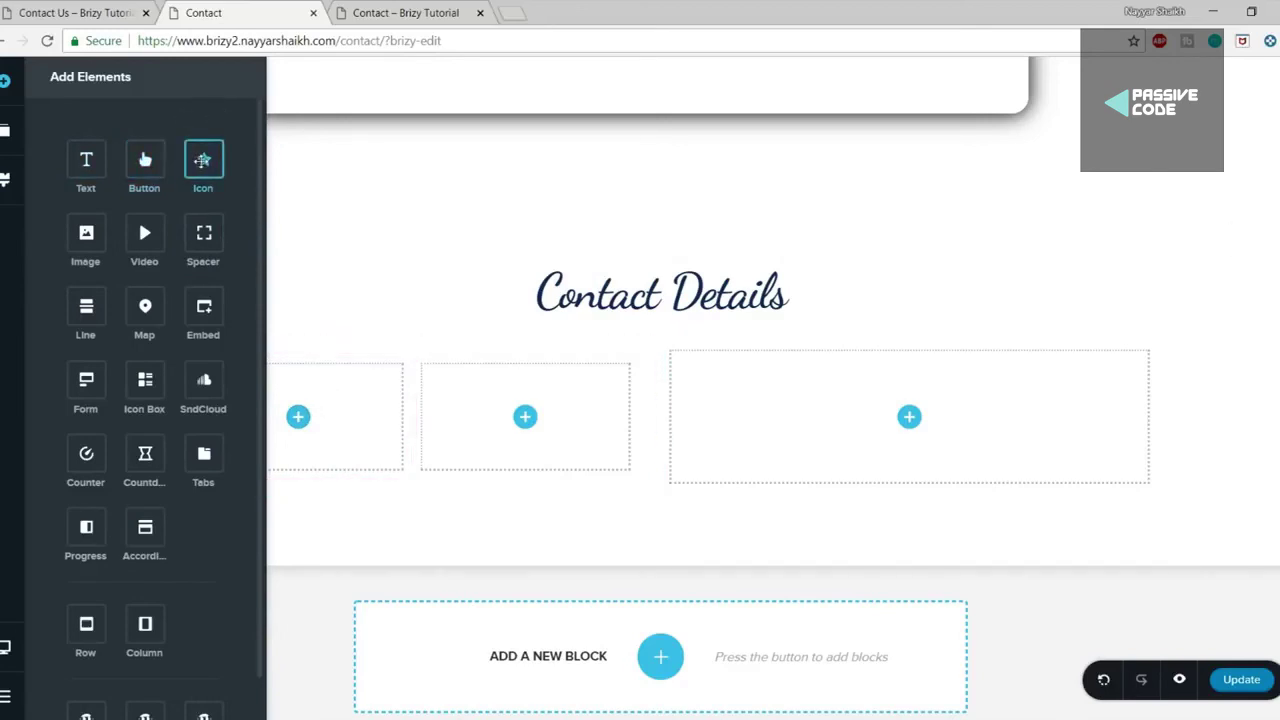
left_click_drag(203, 160, 316, 444)
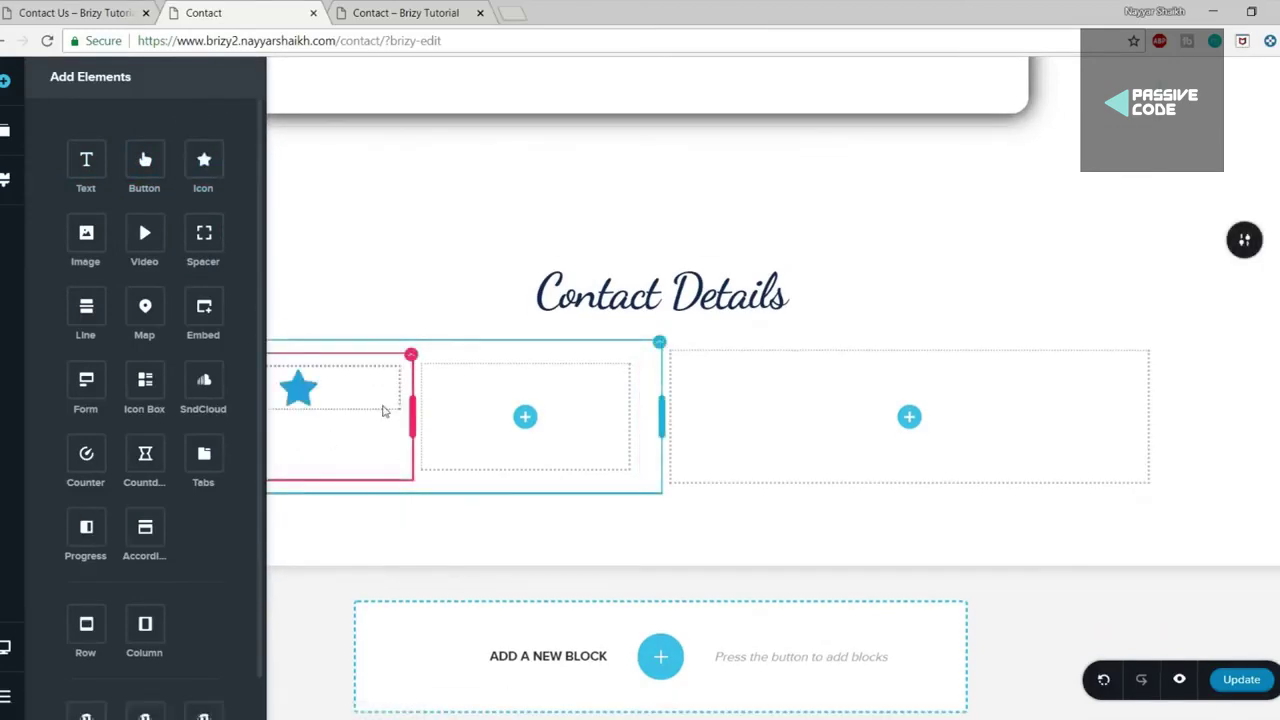
key("ctrl+shift+Tab")
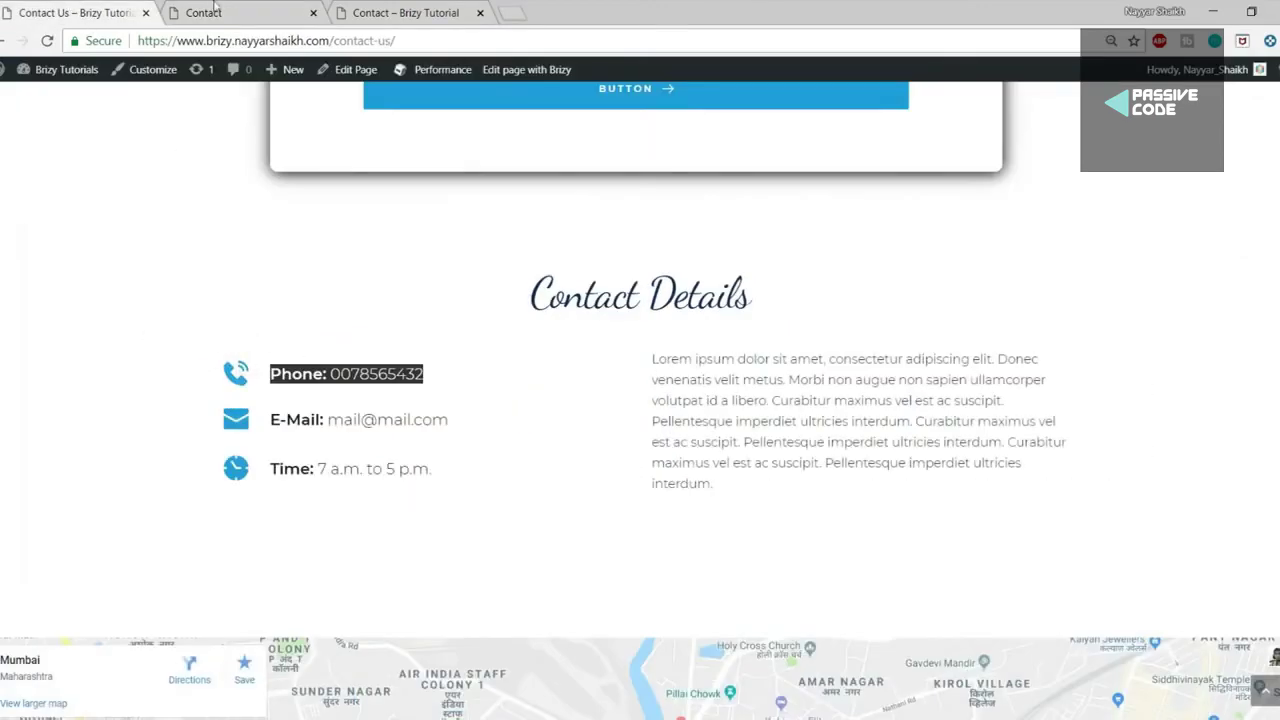
left_click(213, 10)
- Swap the icon for the phone glyph at size 32 and narrow its column to about 15%
left_click(272, 373)
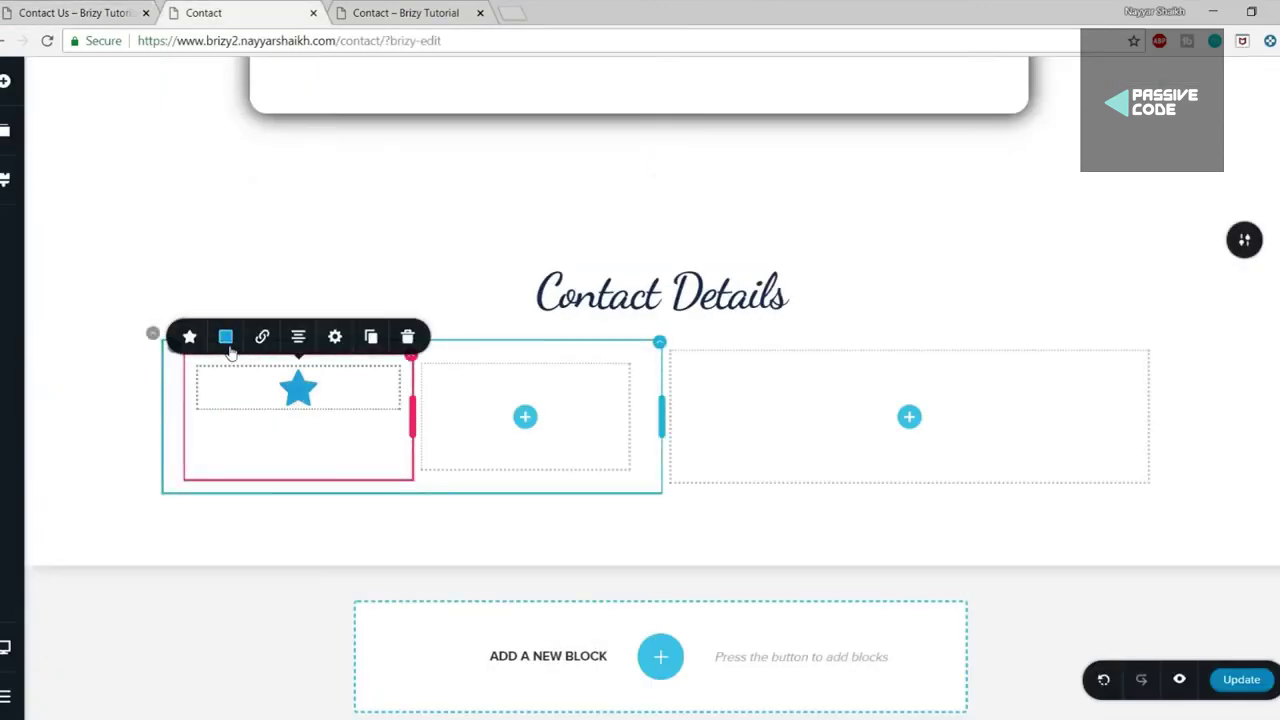
left_click(189, 336)
left_click(261, 231)
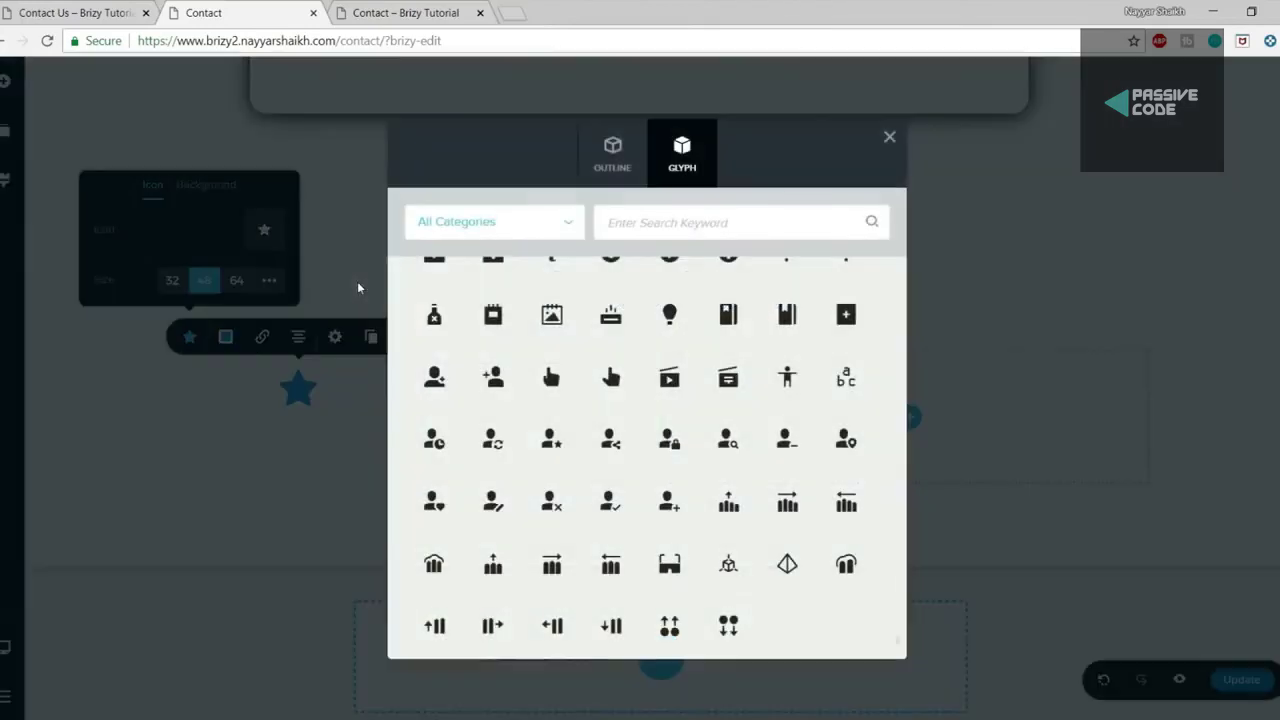
left_click(652, 234)
type("phone")
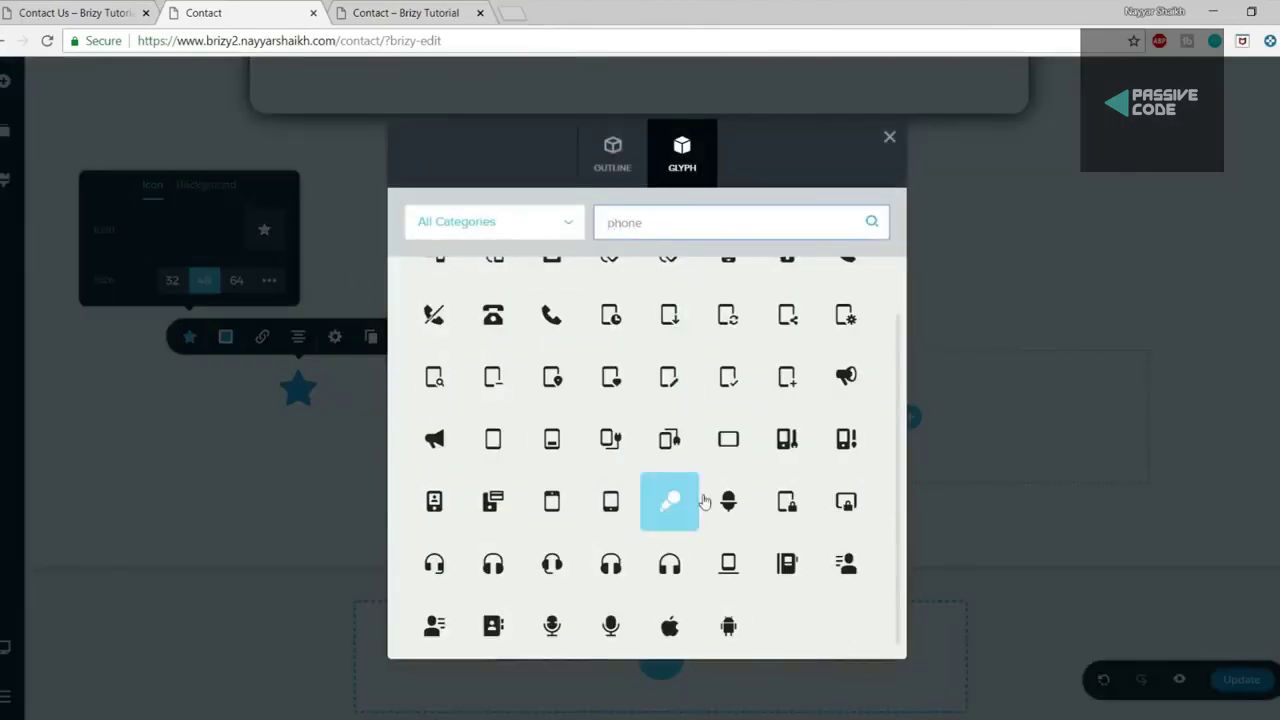
scroll(729, 543, "up", 1)
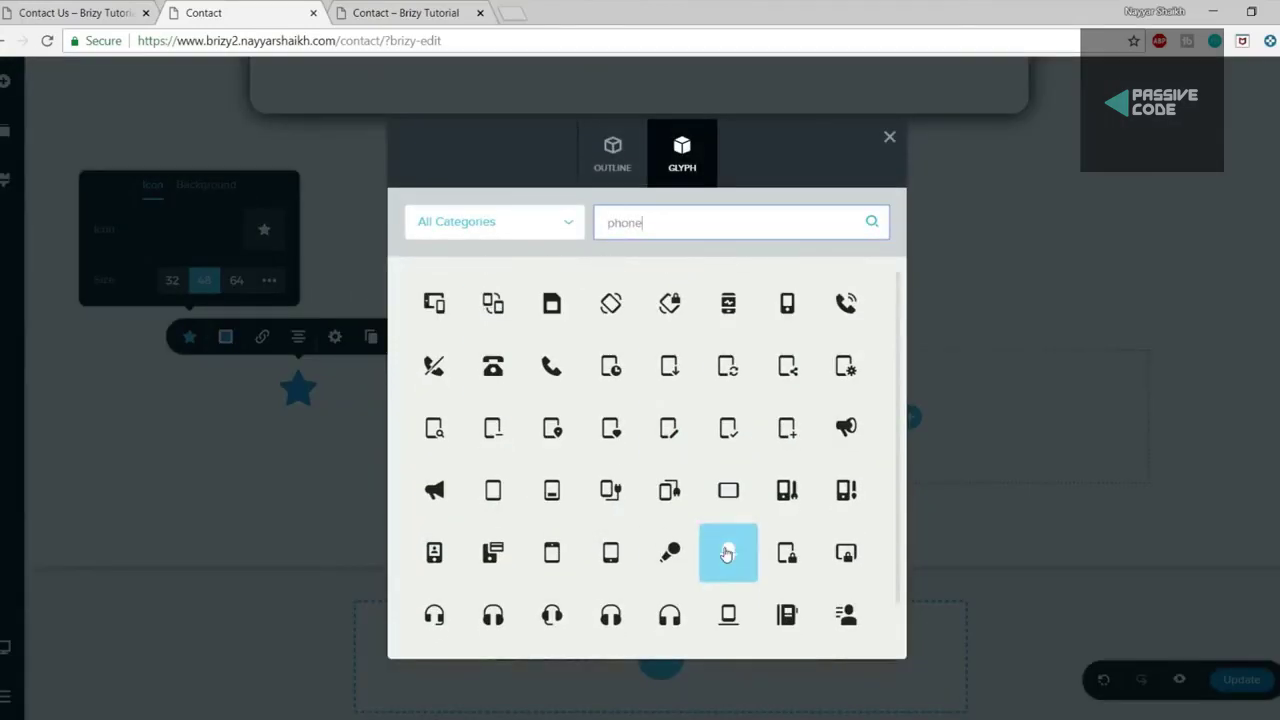
left_click(552, 380)
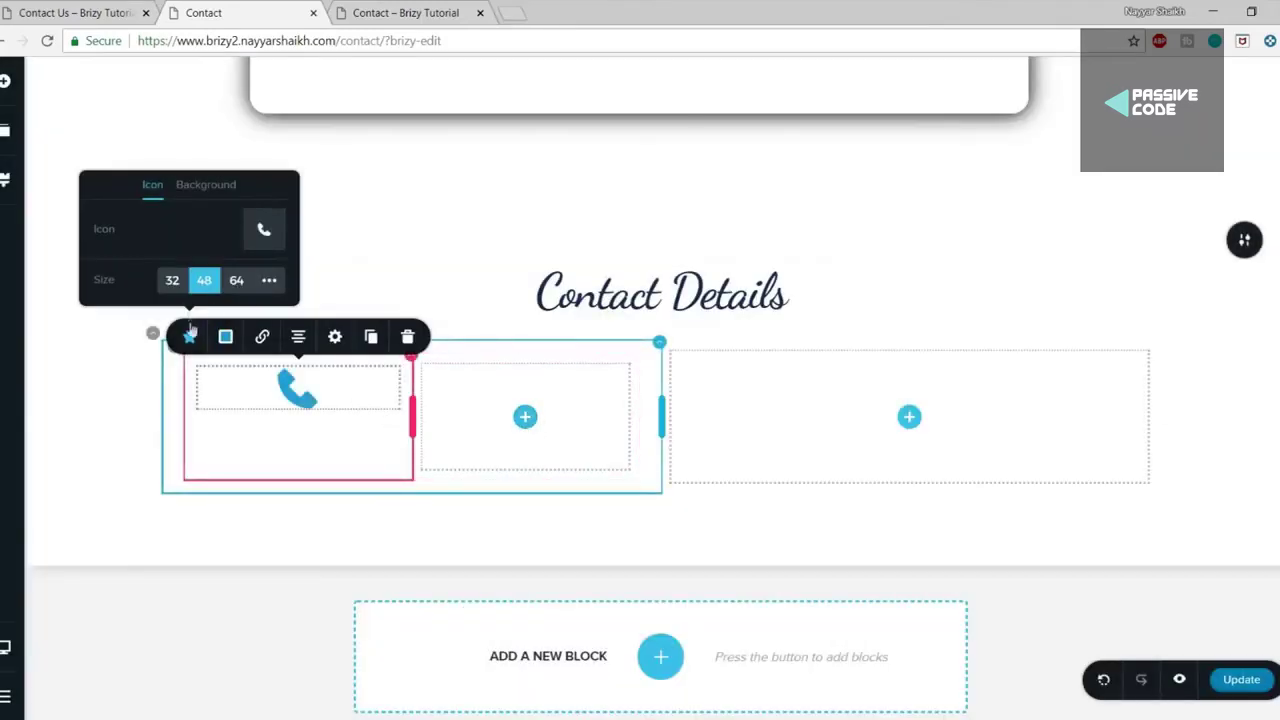
left_click(172, 280)
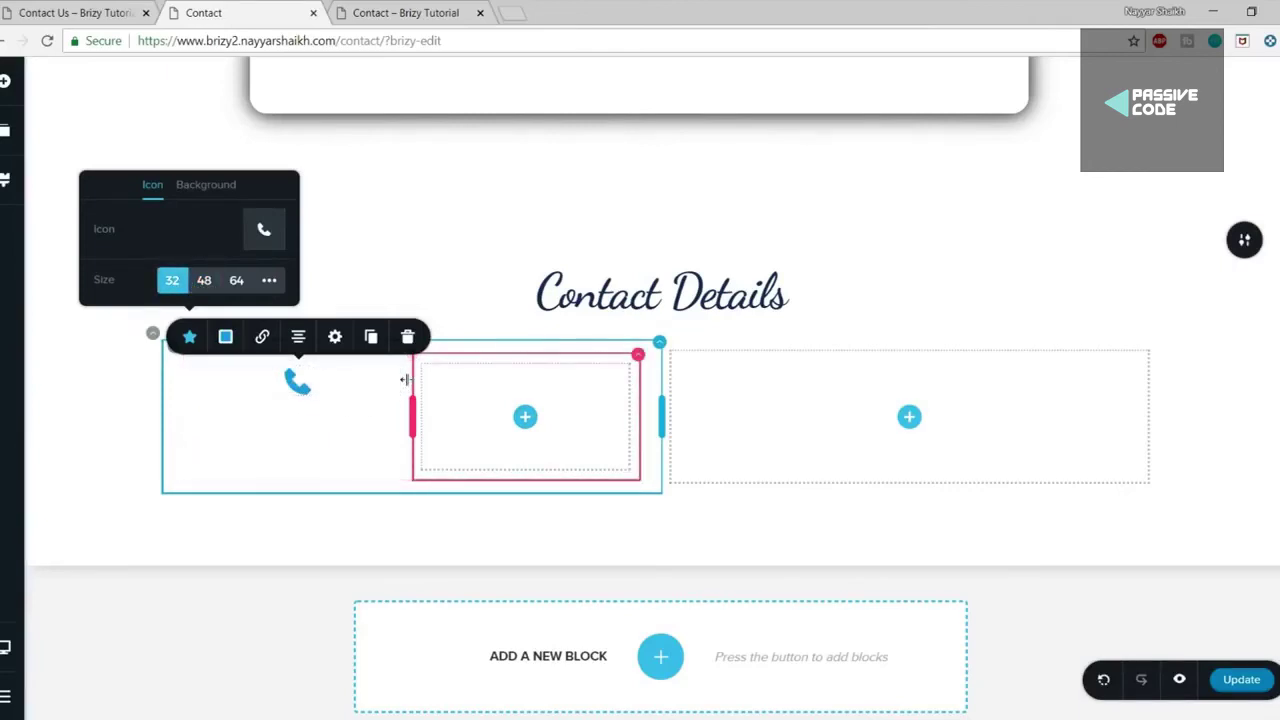
left_click_drag(406, 379, 225, 384)
left_click(75, 12)
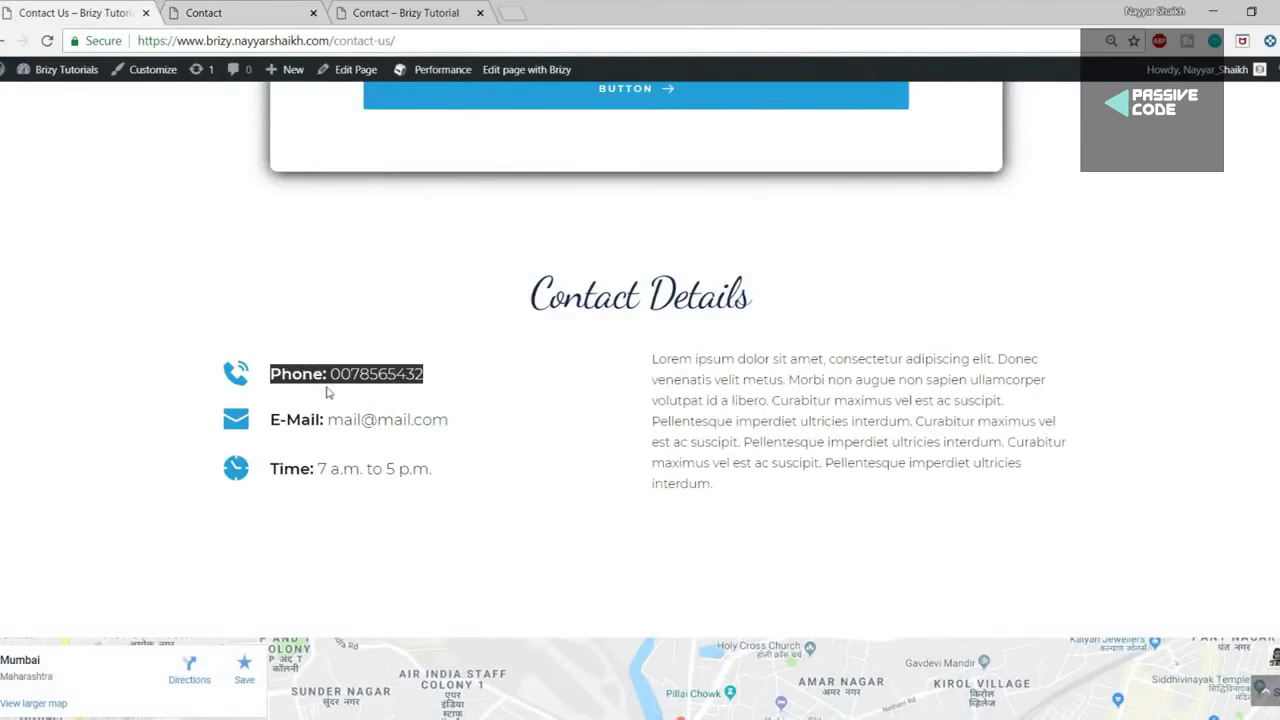
left_click(240, 7)
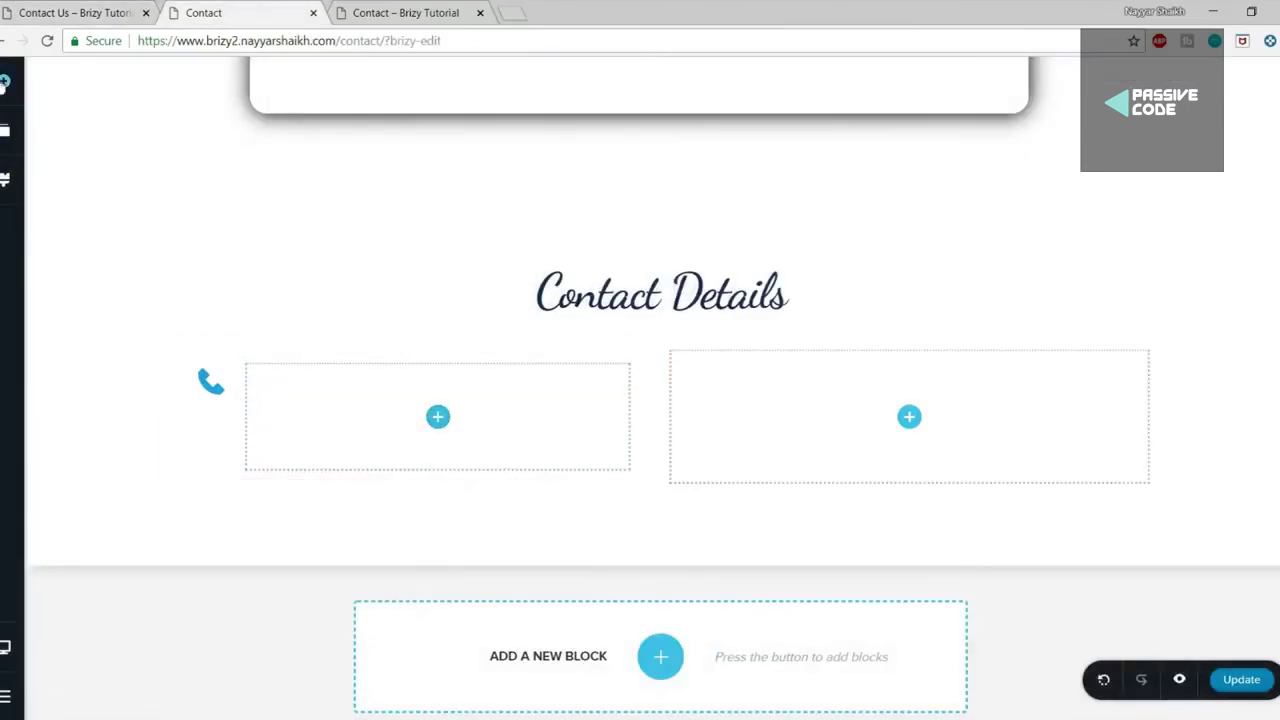
- Add a text block beside the phone icon holding the pasted phone line, with 'Phone:' in bold
left_click(5, 82)
left_click_drag(86, 160, 443, 449)
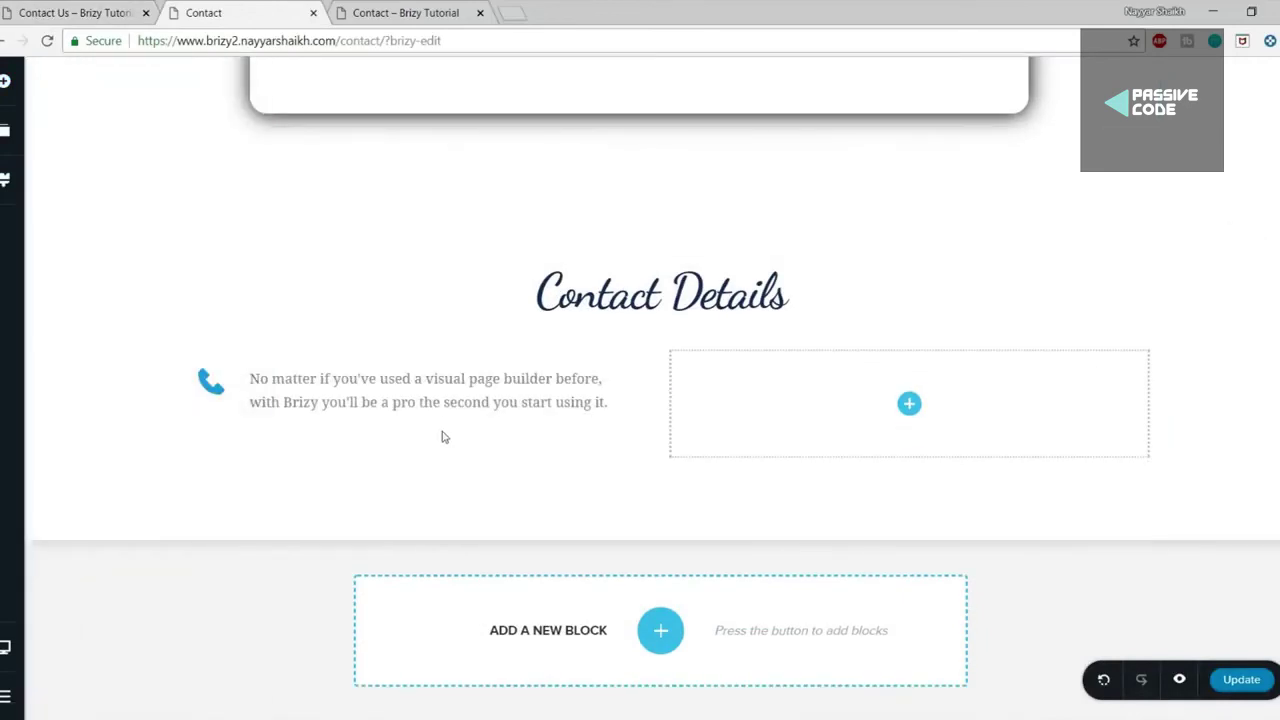
left_click(438, 412)
key("ctrl+v")
key("ctrl+a")
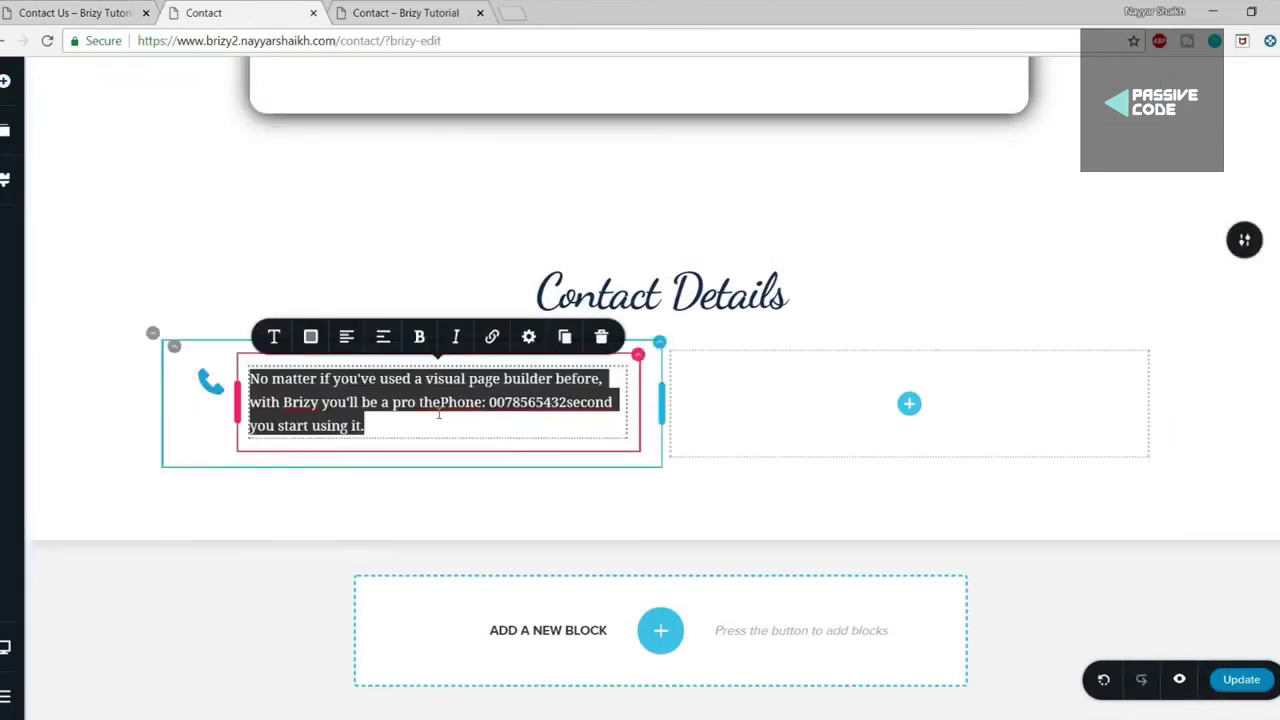
key("ctrl+v")
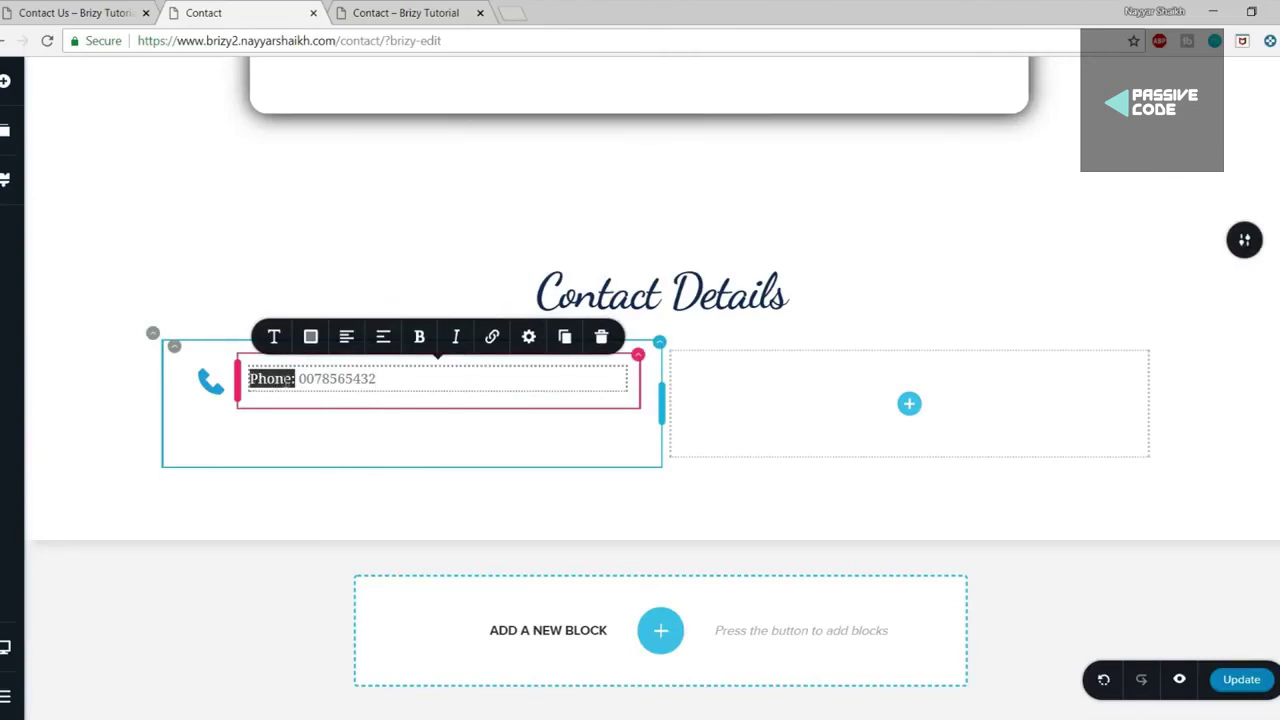
left_click(429, 348)
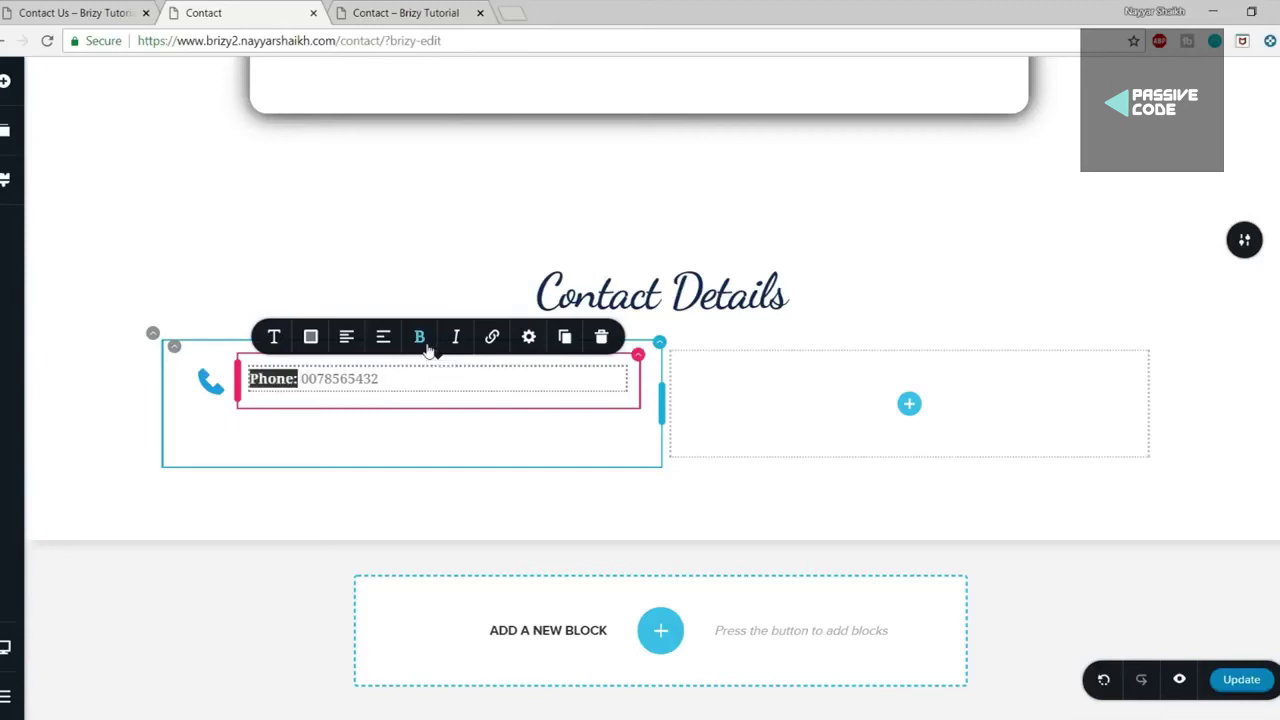
left_click(416, 420)
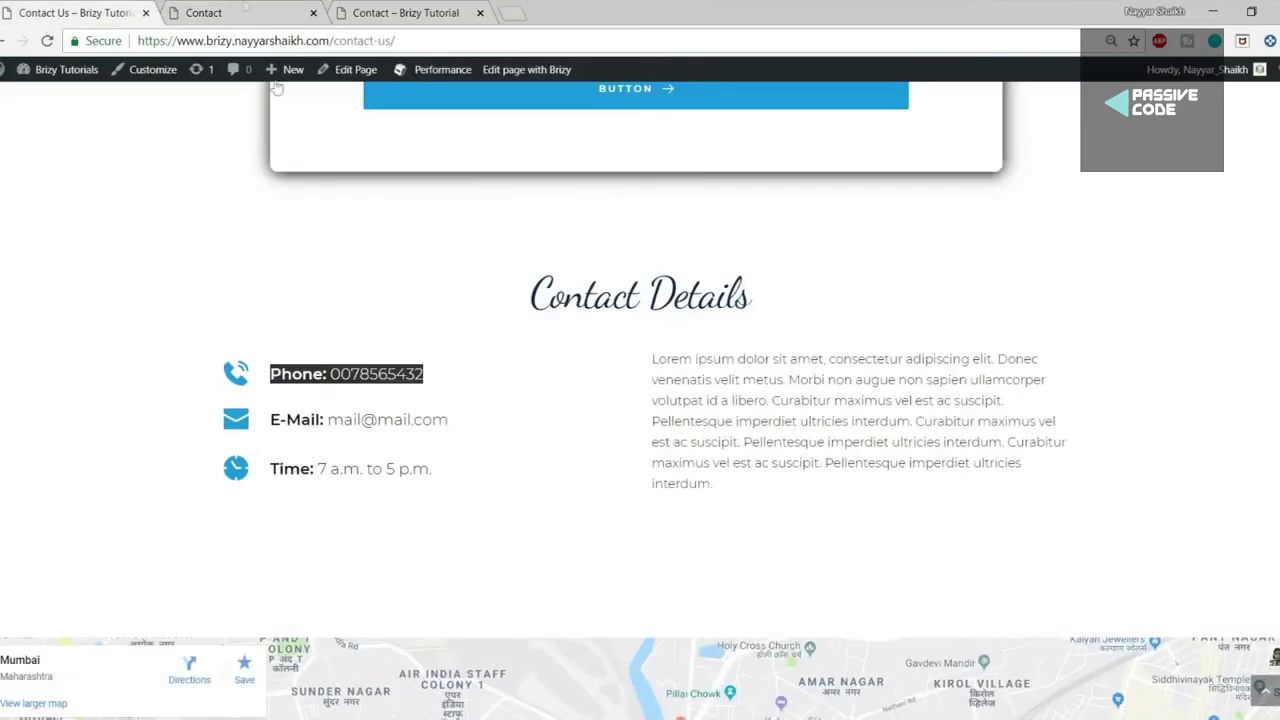
- Add an empty row below the phone line, then delete it again
left_click(240, 13)
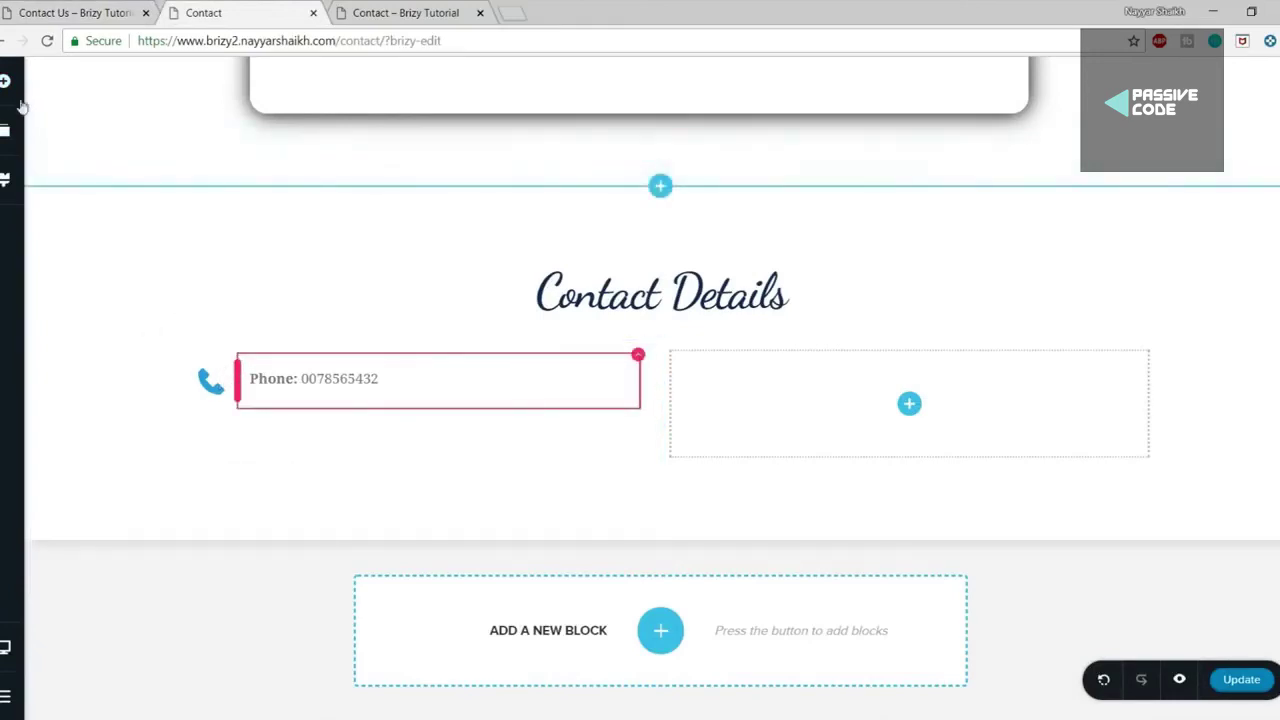
left_click(15, 99)
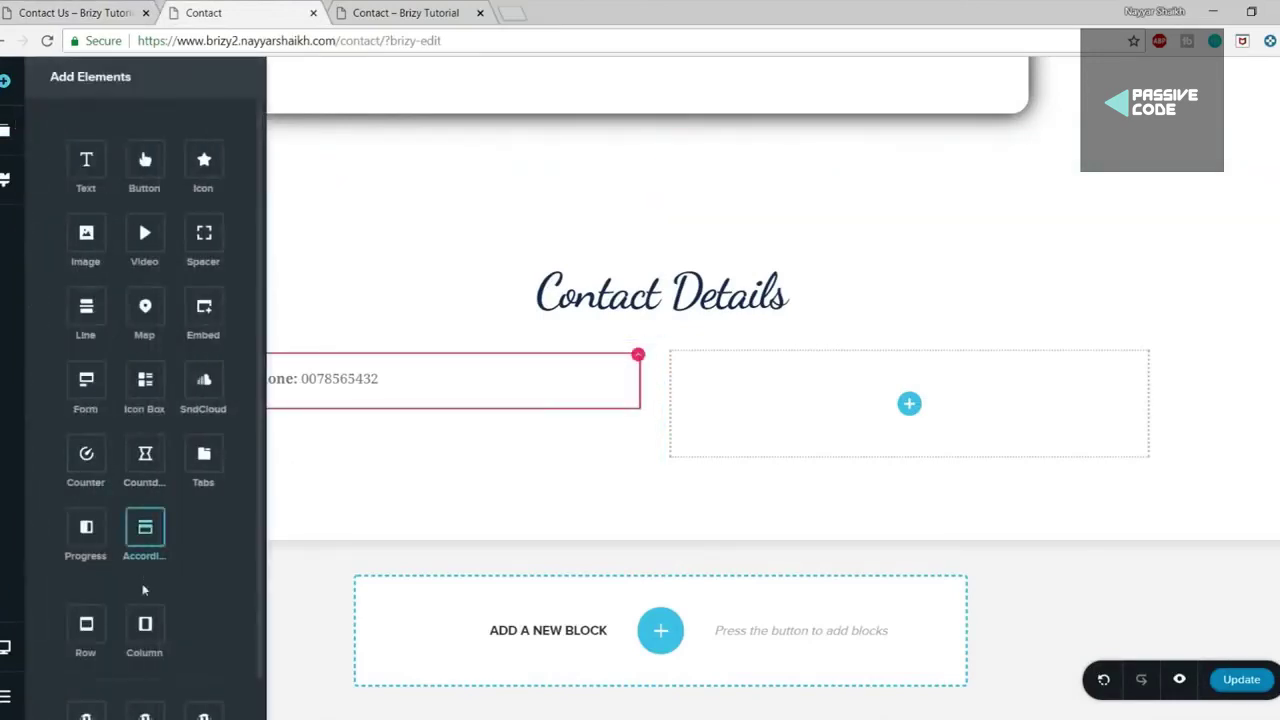
left_click_drag(86, 625, 409, 458)
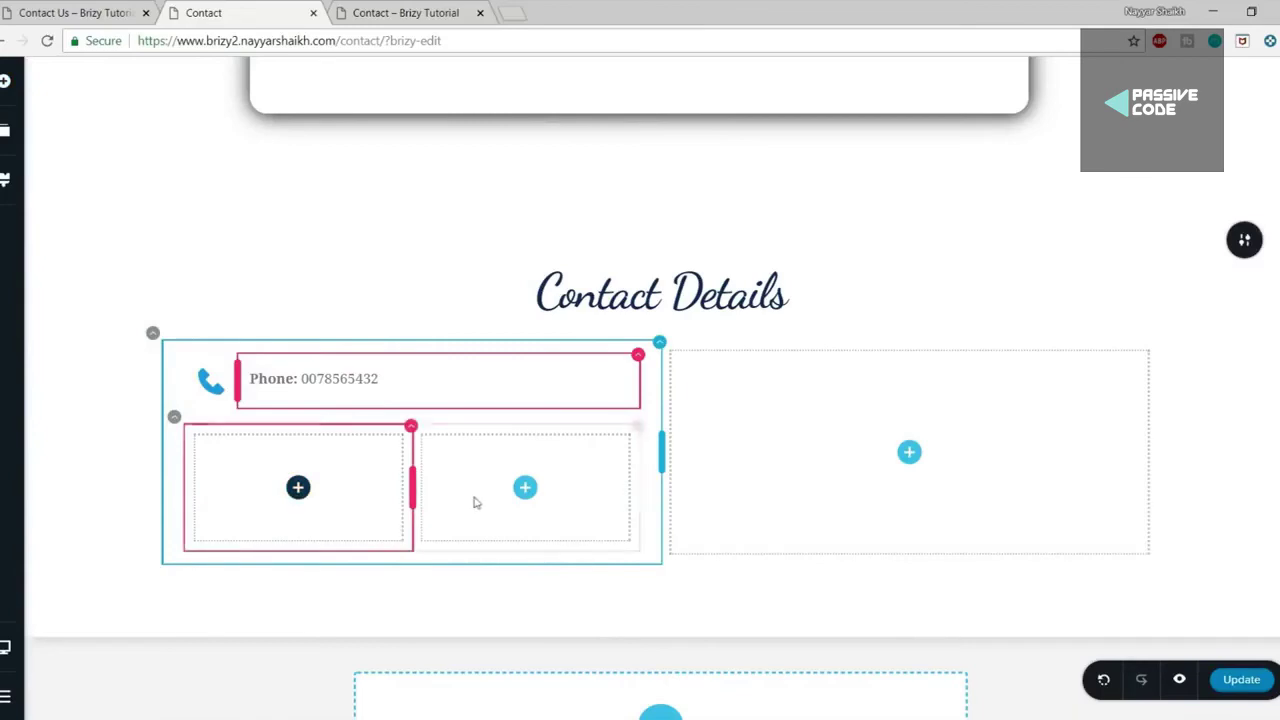
left_click(172, 417)
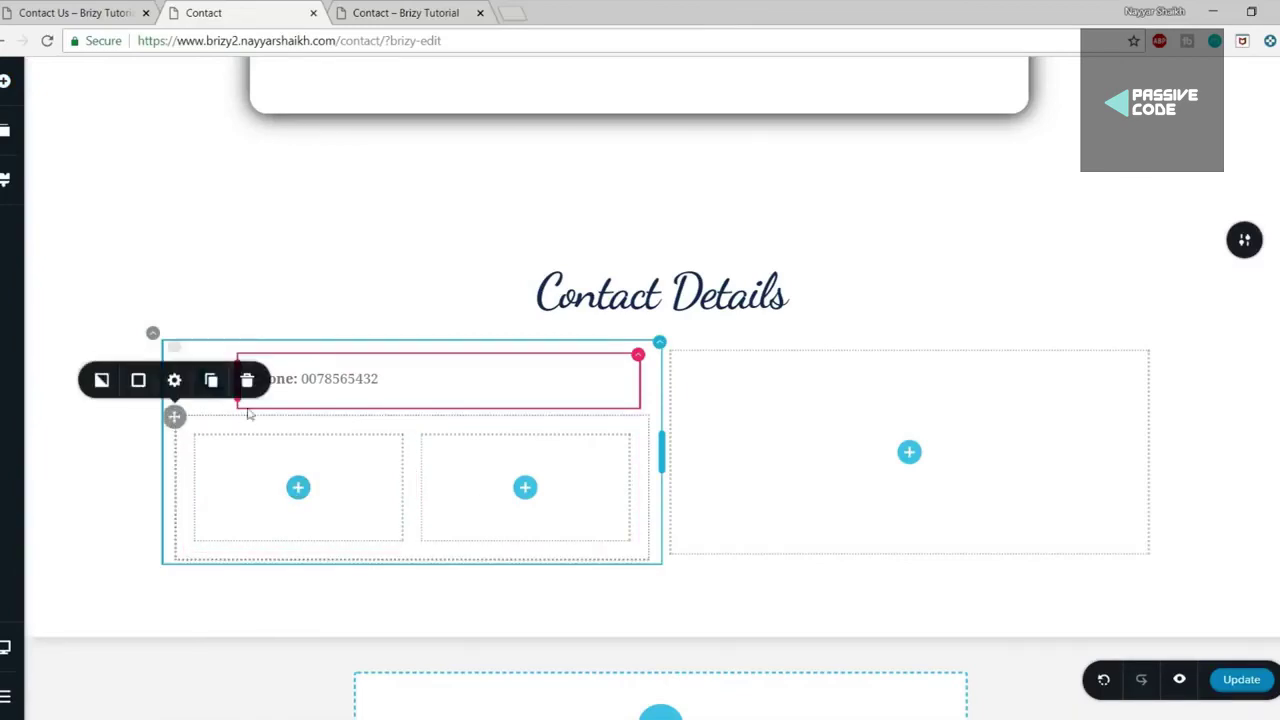
left_click(249, 377)
- Duplicate the phone icon-and-text row twice to get three phone lines
left_click(173, 346)
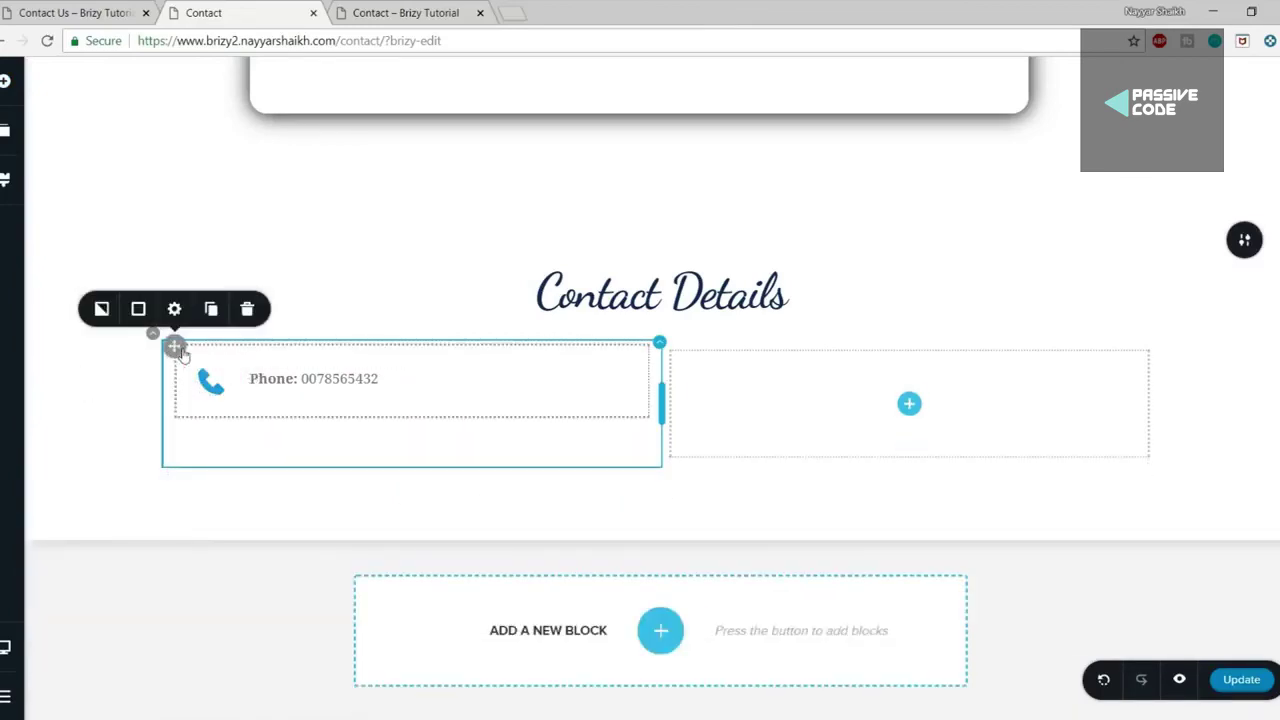
left_click(213, 313)
left_click(213, 313)
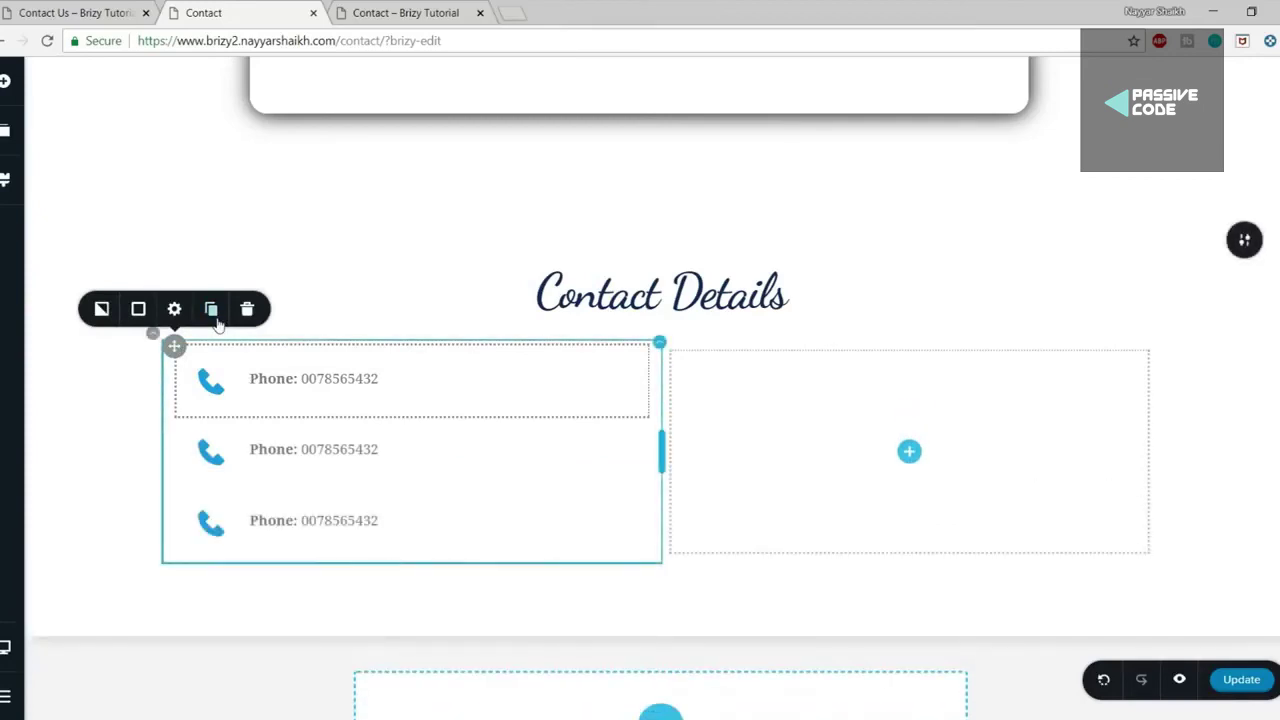
- Replace the second row's phone icon with an envelope icon found by searching 'mail'
left_click(211, 453)
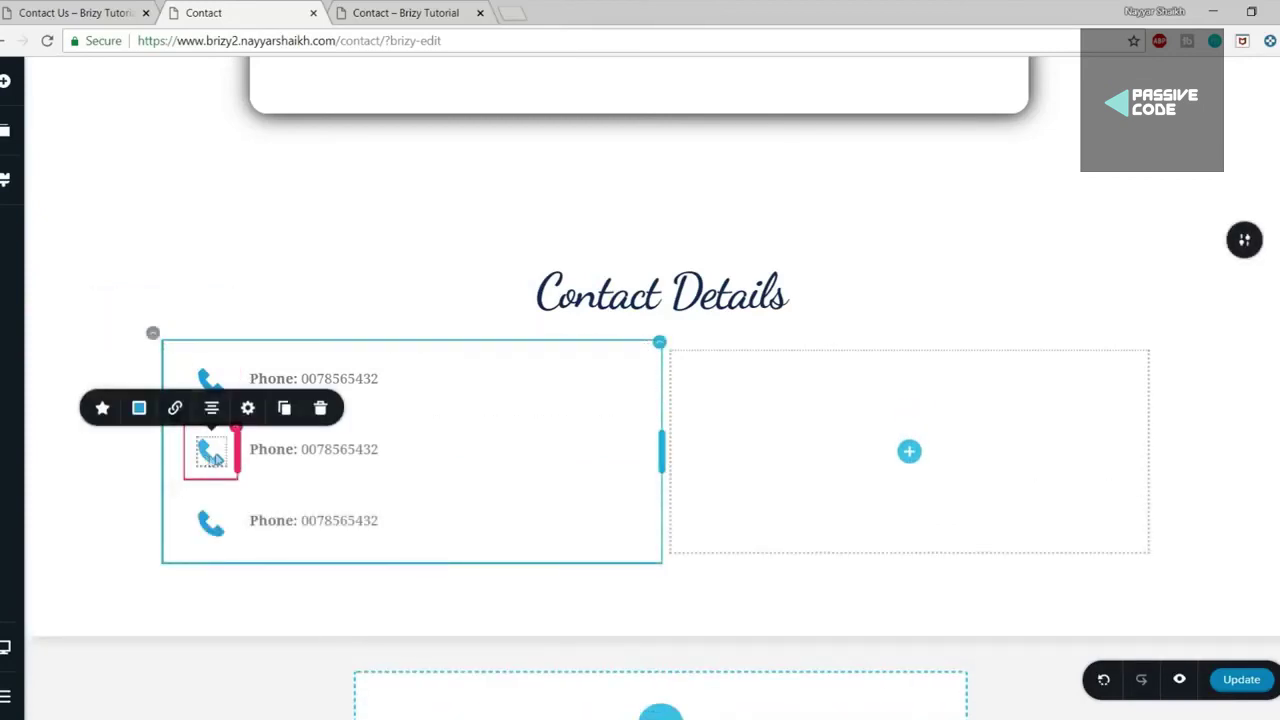
left_click(103, 408)
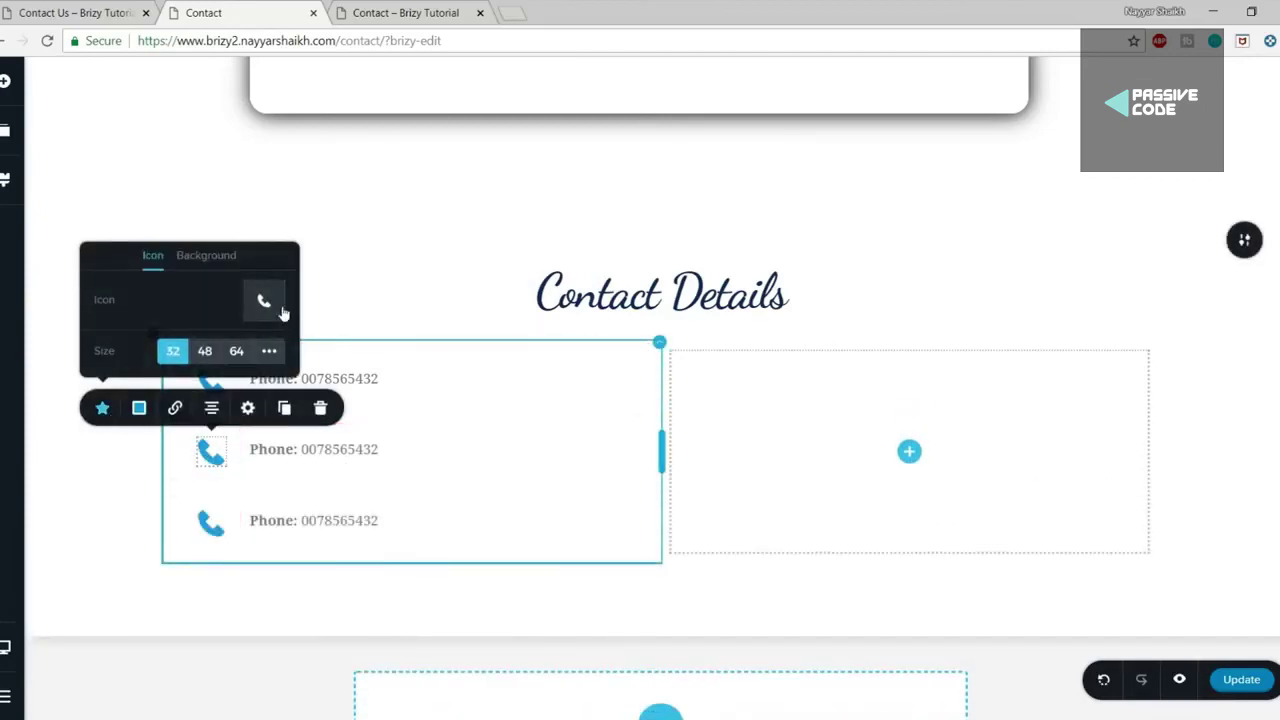
left_click(264, 302)
left_click(628, 238)
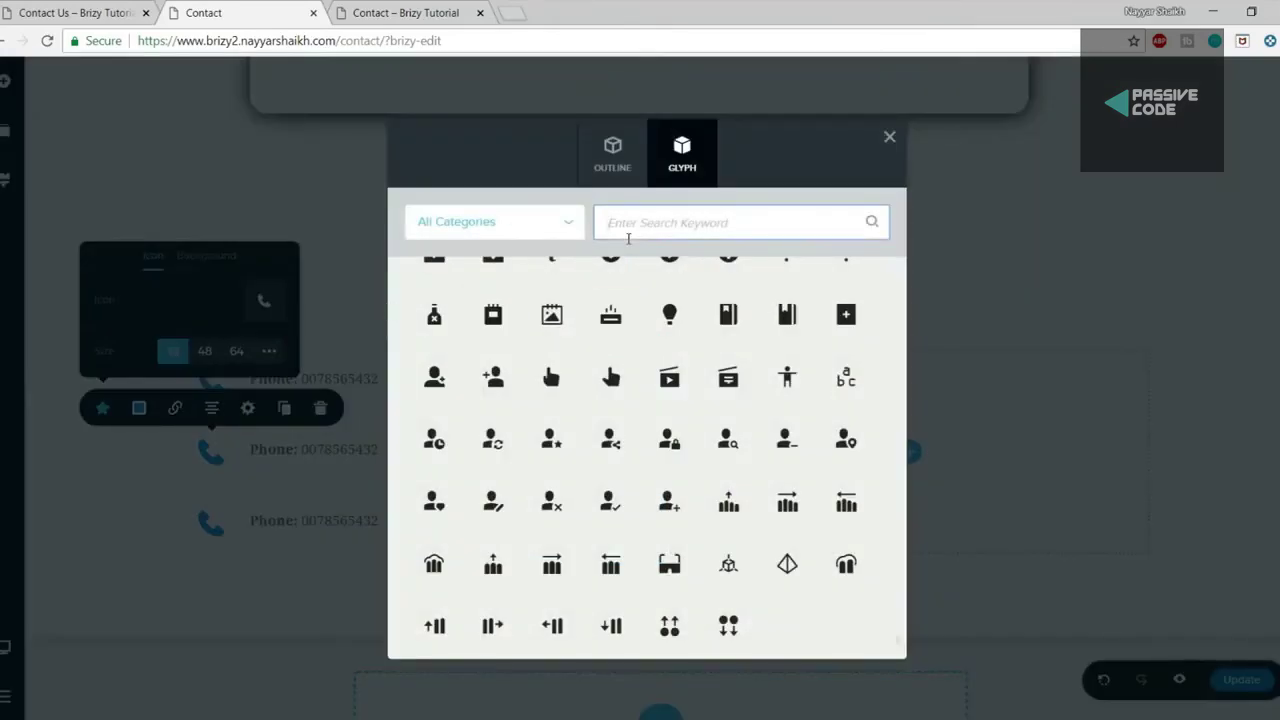
type("mail")
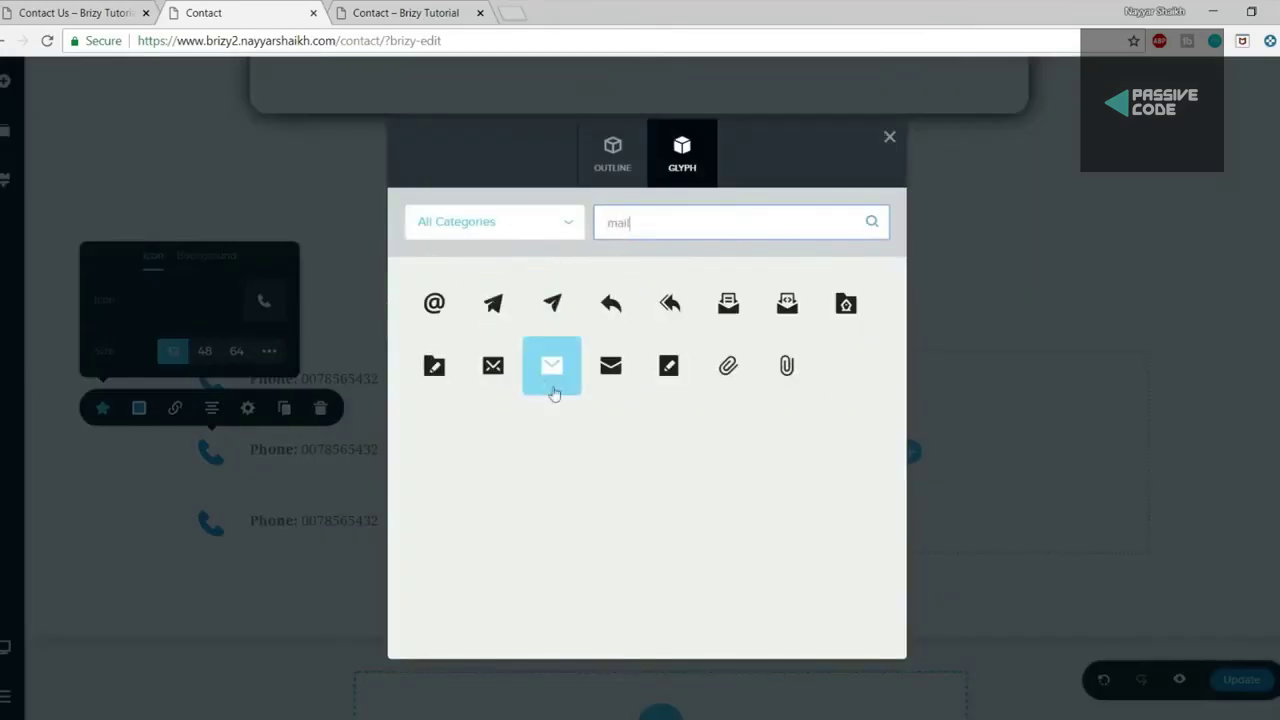
left_click(612, 380)
- Paste the E-Mail line from the live page into the second row and bold 'E-Mail:'
left_click(349, 455)
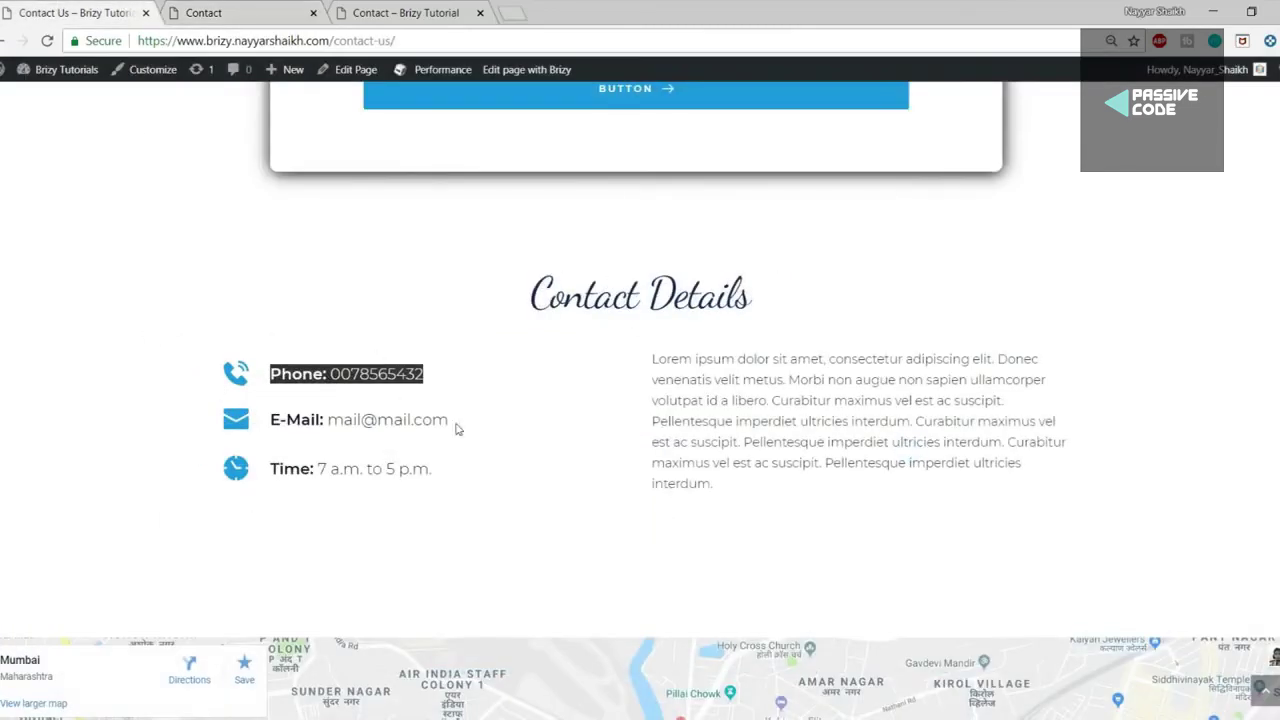
left_click_drag(457, 428, 279, 420)
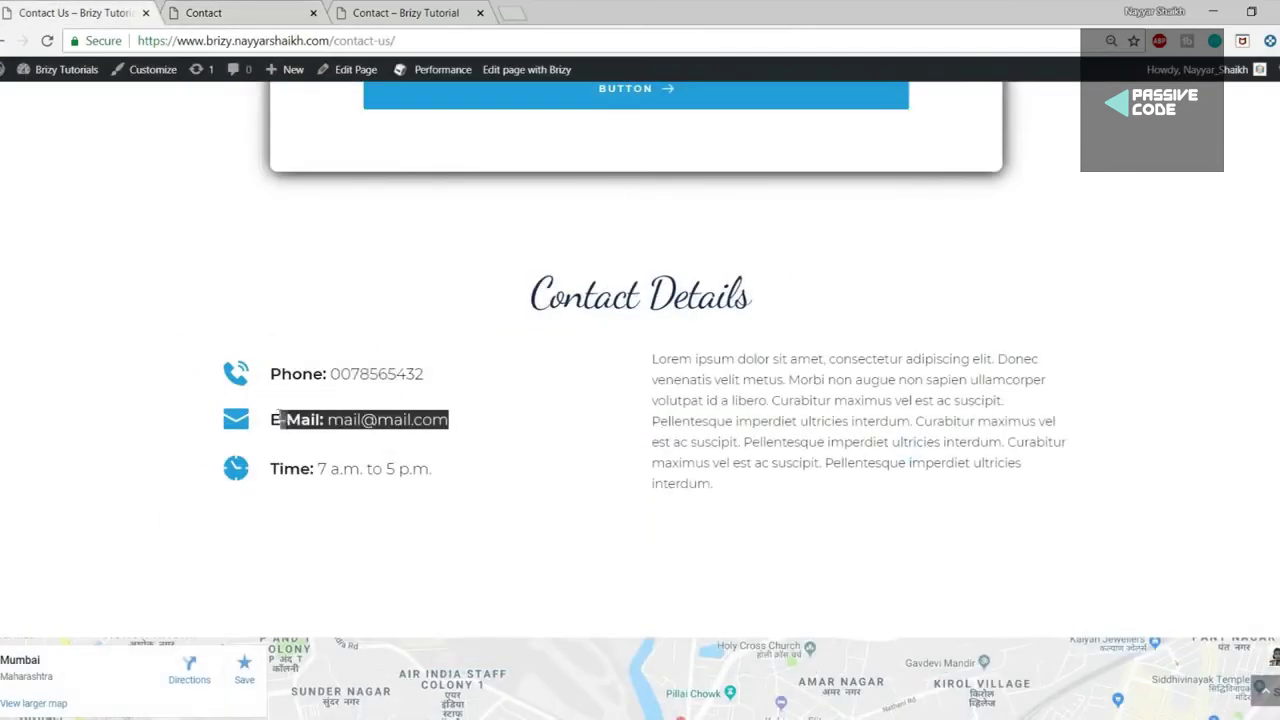
left_click(240, 12)
left_click(296, 452)
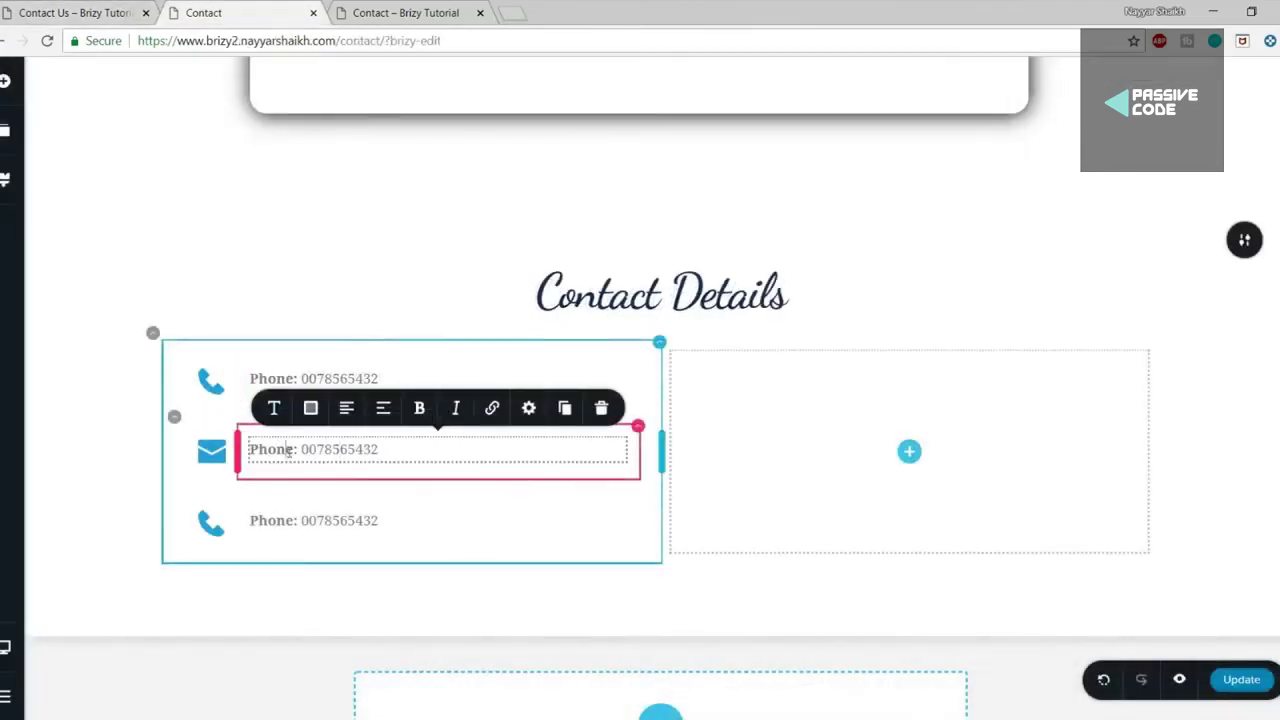
key("ctrl+a")
key("ctrl+v")
left_click_drag(293, 449, 249, 449)
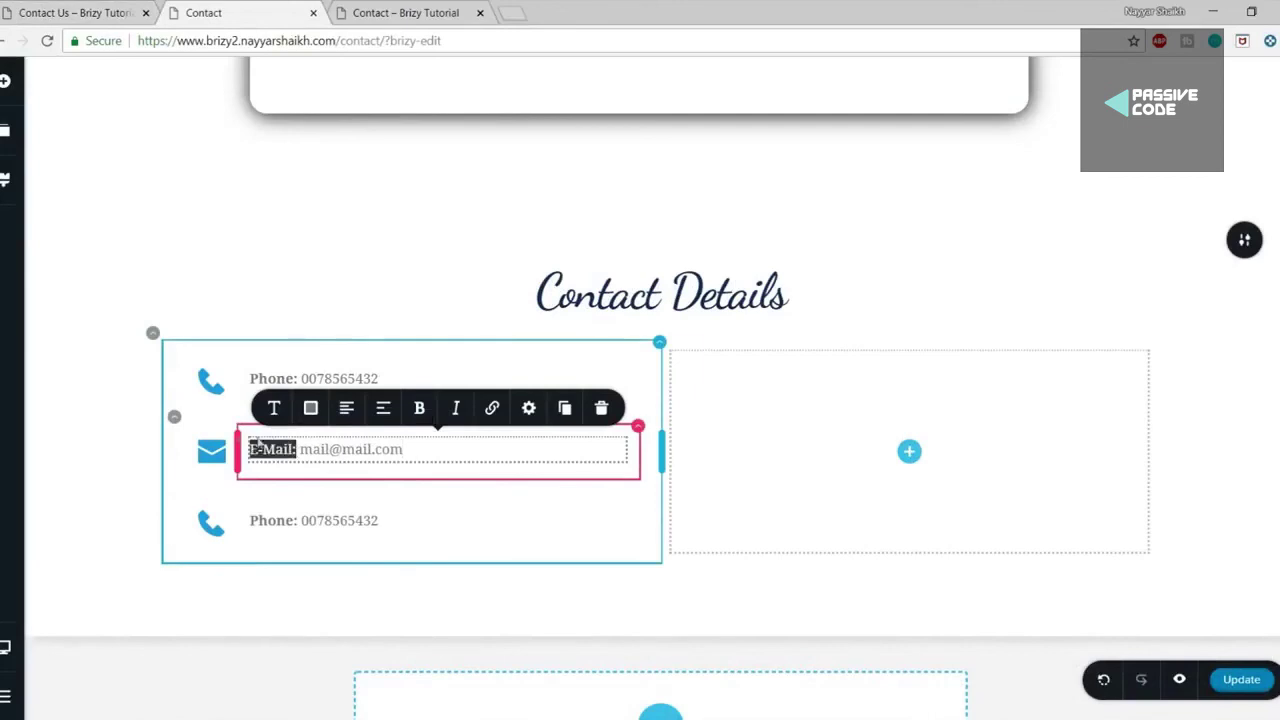
left_click(420, 408)
- Swap the third row's phone icon for a clock icon found by searching 'time'
left_click(300, 520)
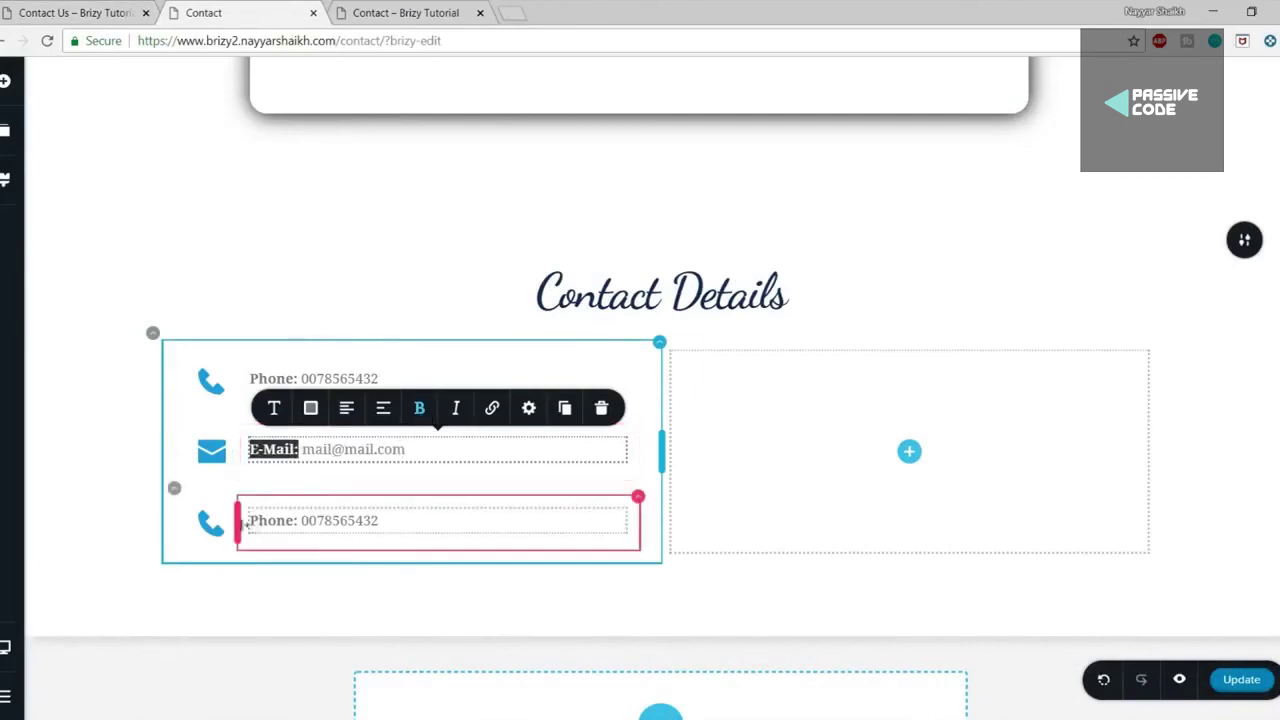
left_click(210, 521)
left_click(104, 10)
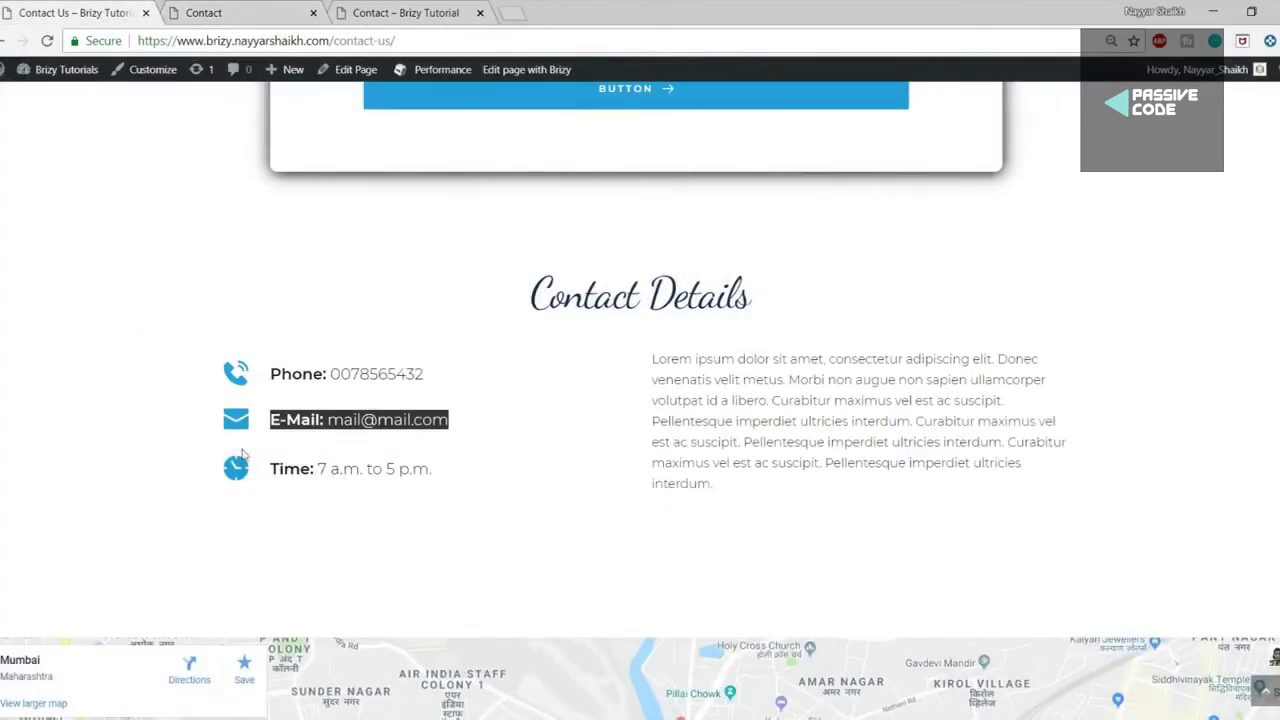
key("ctrl+Tab")
left_click(101, 479)
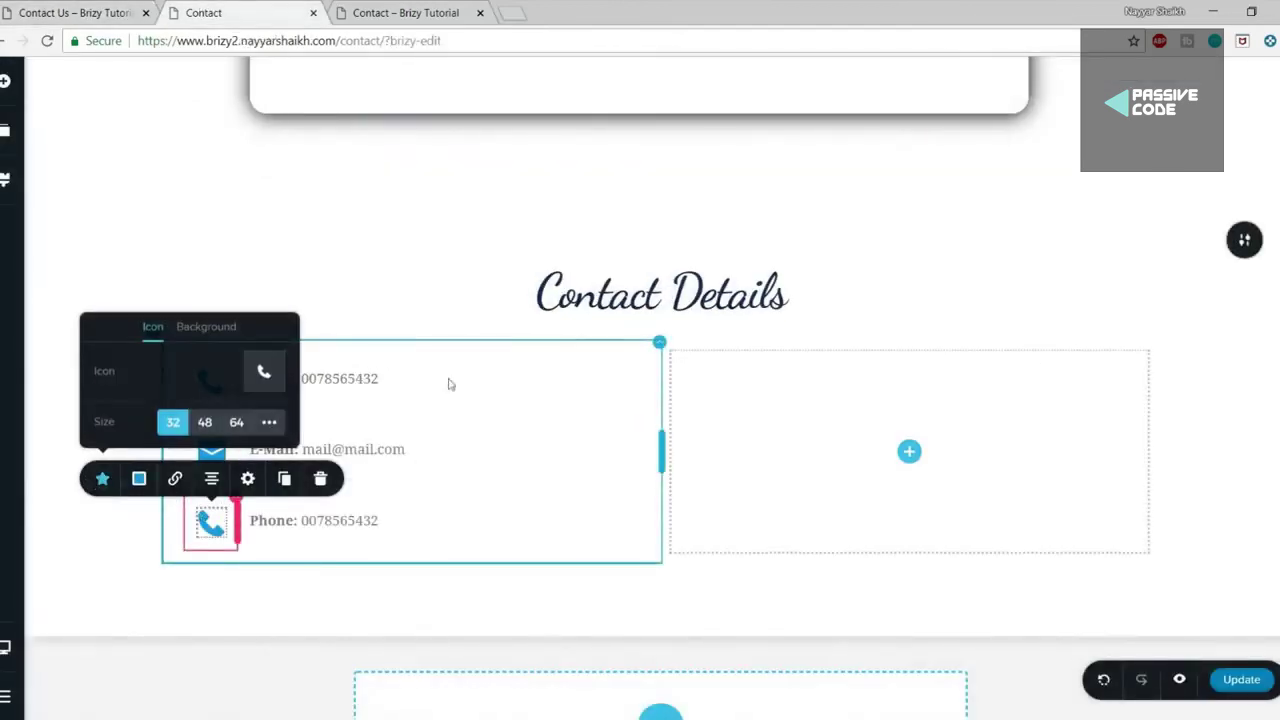
left_click(262, 374)
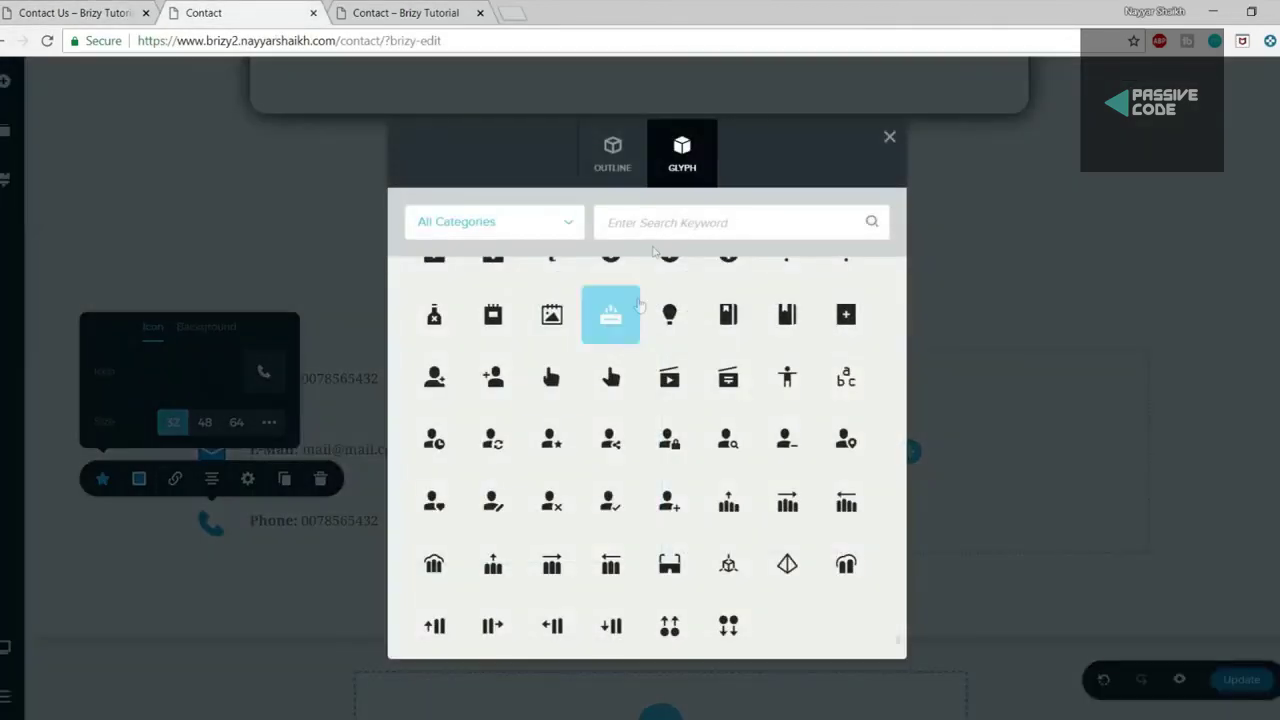
left_click(665, 222)
type("time")
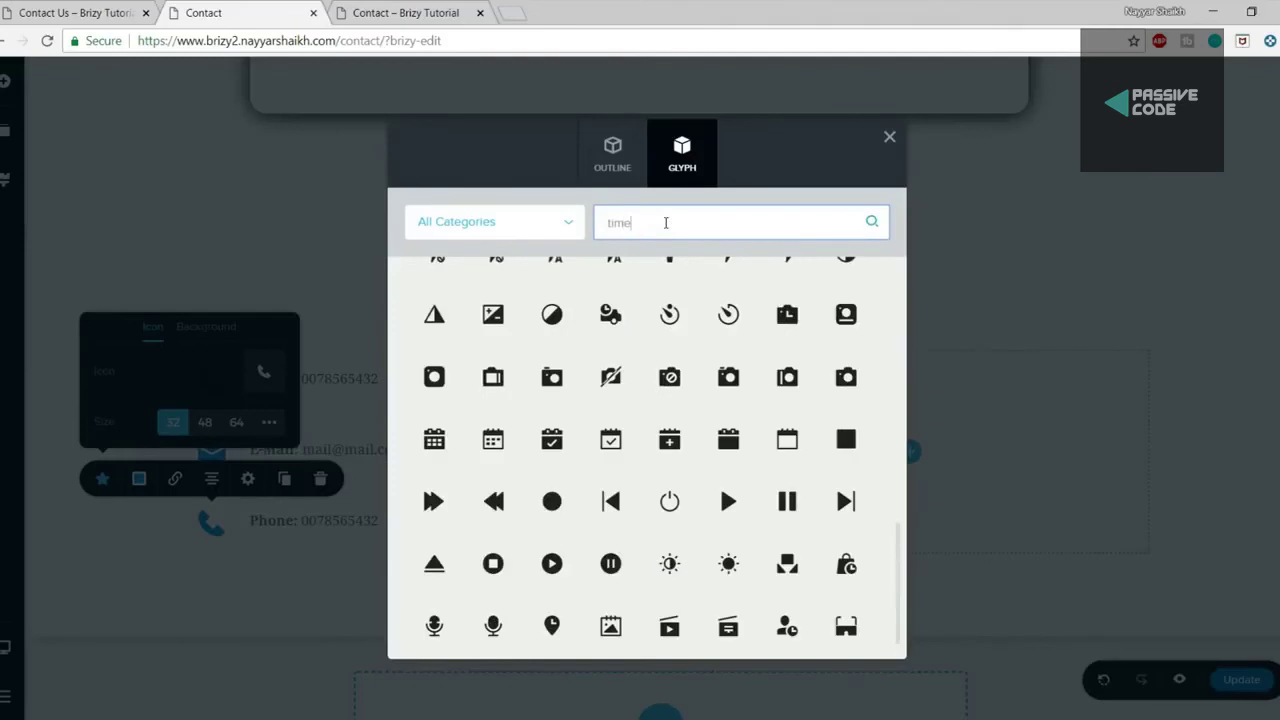
key("ctrl+a")
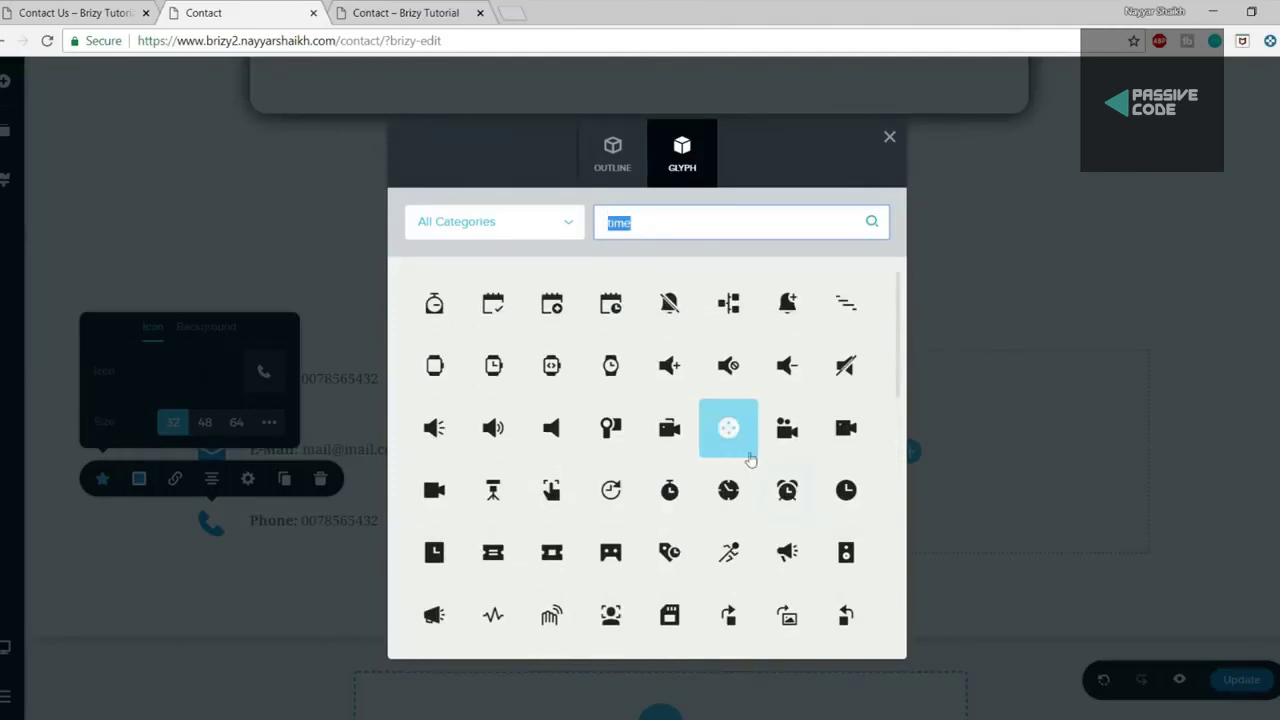
left_click(726, 492)
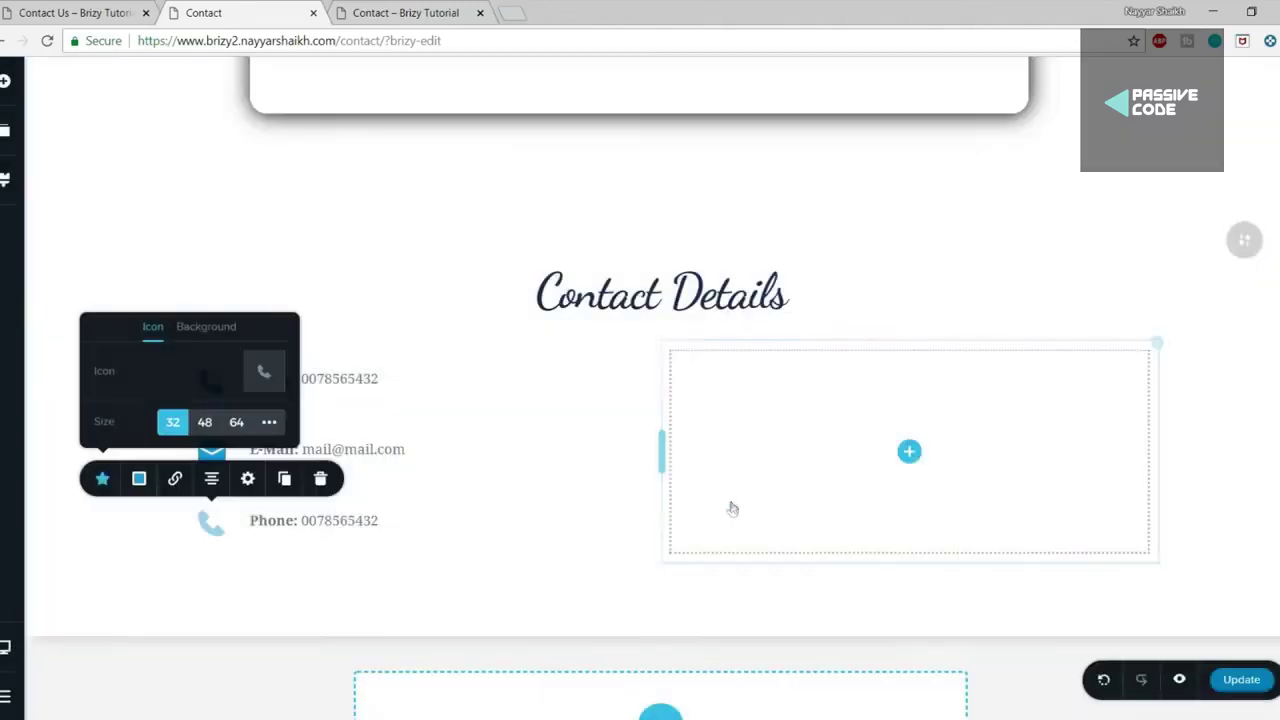
- Paste 'Time: 7 a.m. to 5 p.m.' into the third row and bold the 'Time:' label
left_click(400, 525)
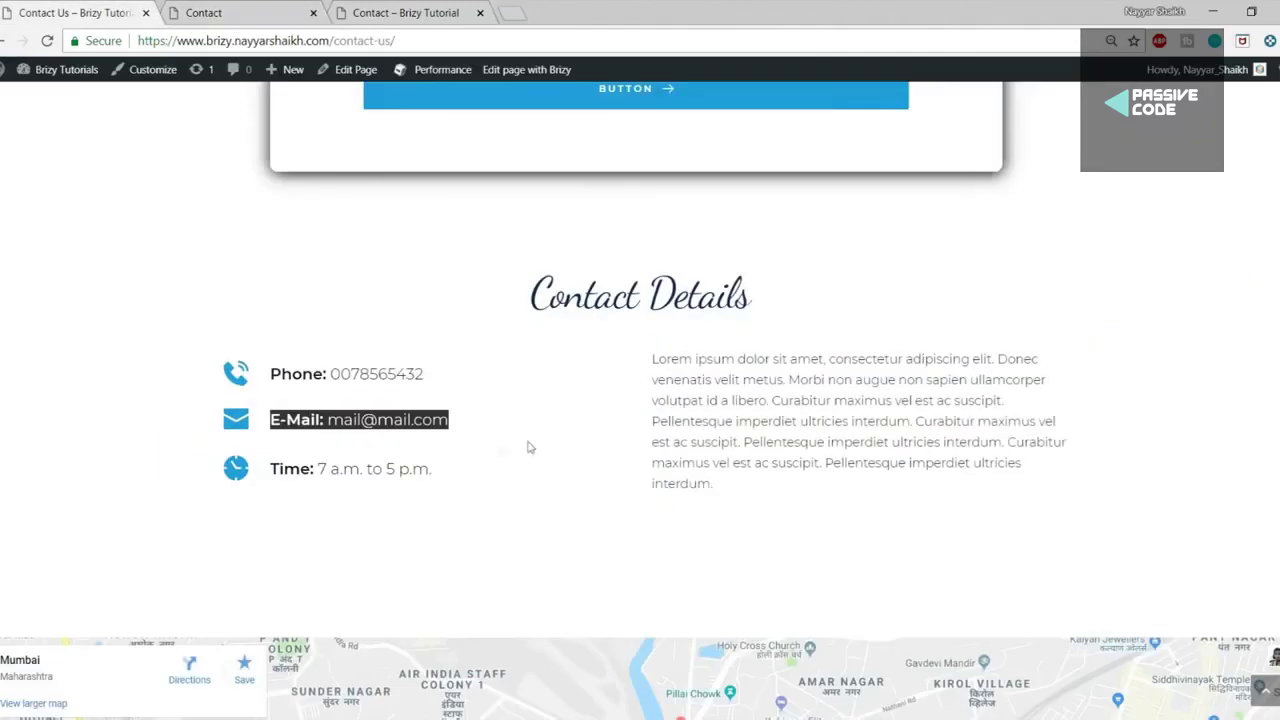
left_click_drag(474, 468, 282, 466)
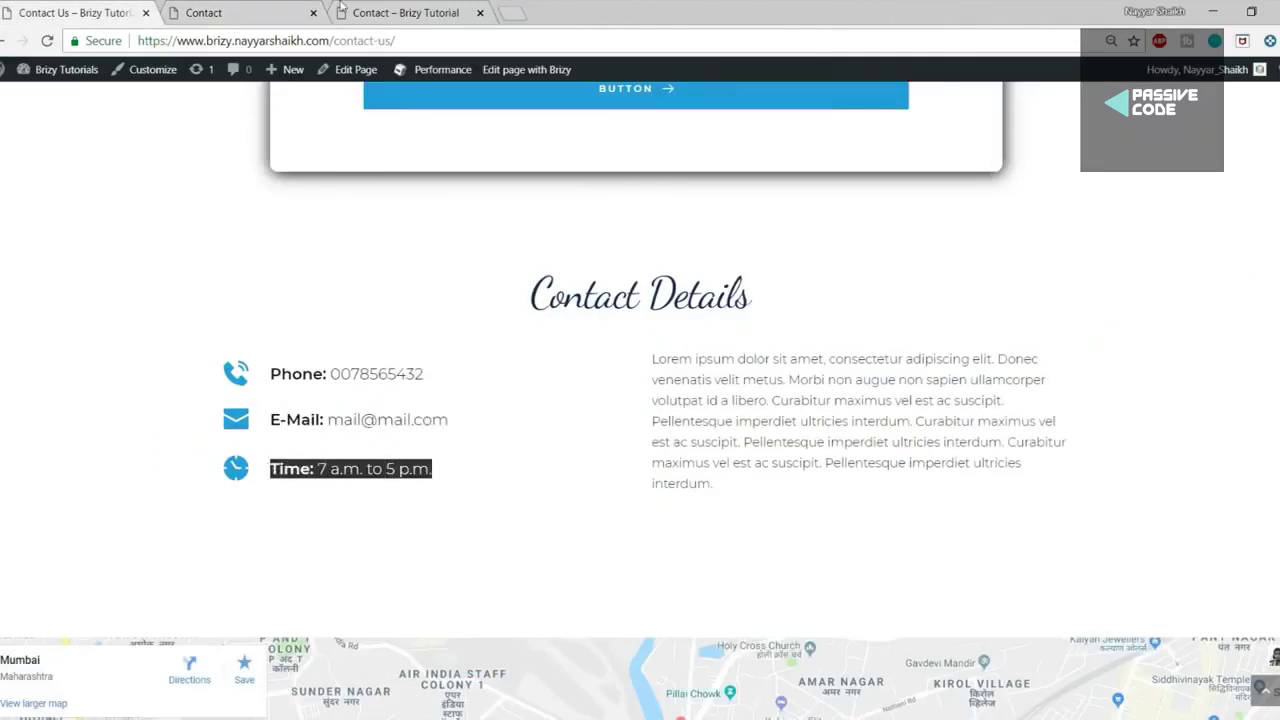
left_click(252, 8)
key("ctrl+a")
type("Time: 7 a.m. to 5 p.m.")
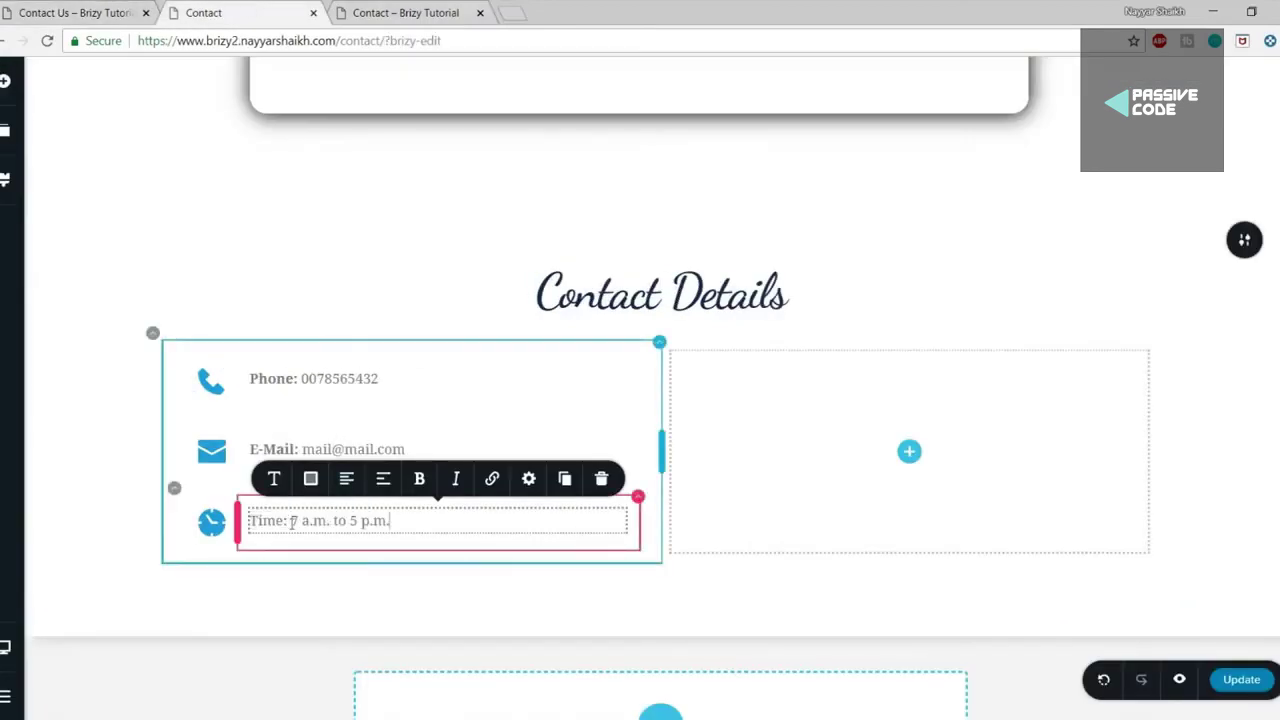
left_click_drag(293, 521, 249, 521)
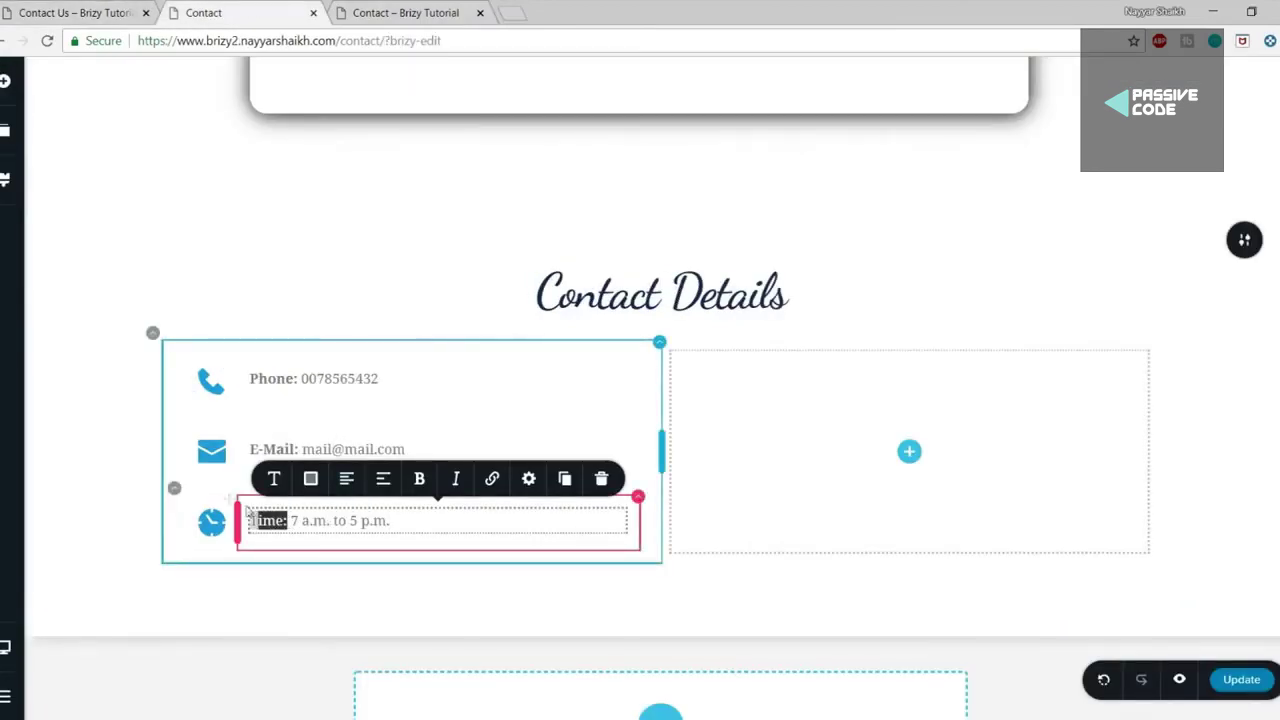
left_click(420, 479)
left_click(517, 386)
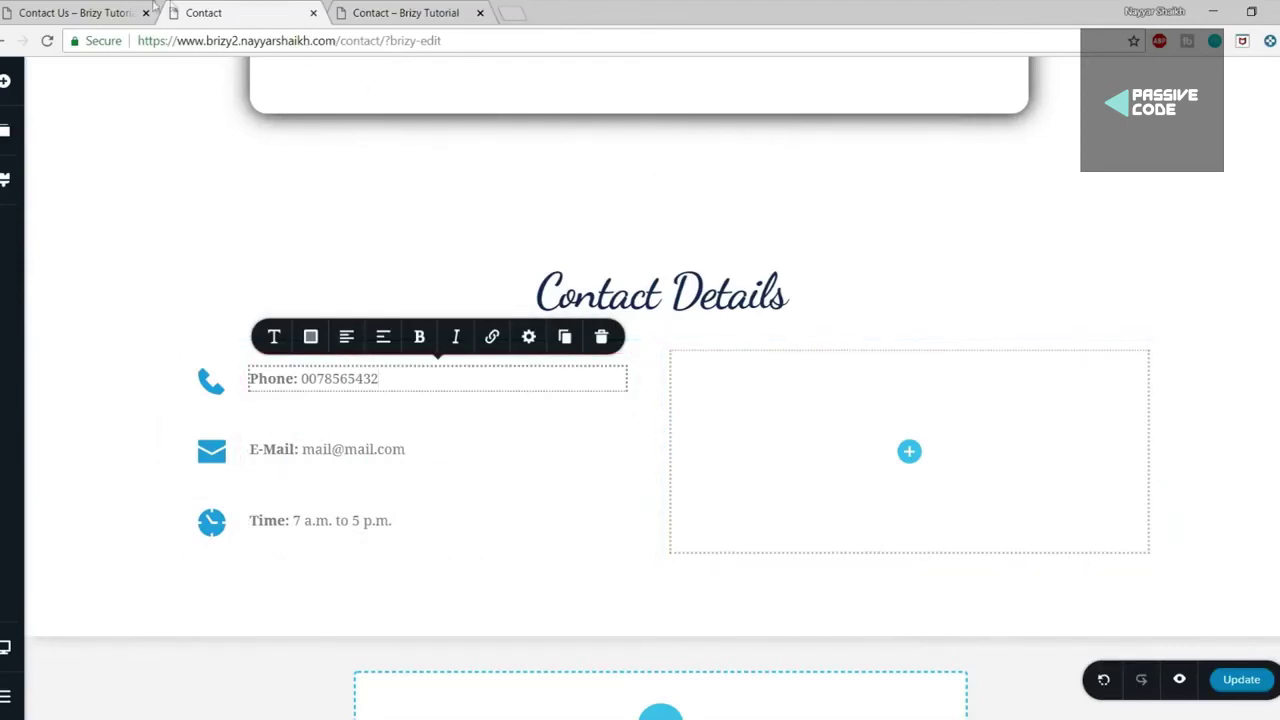
- Add a Text element to the right column holding the copied Lorem ipsum paragraph
left_click(55, 10)
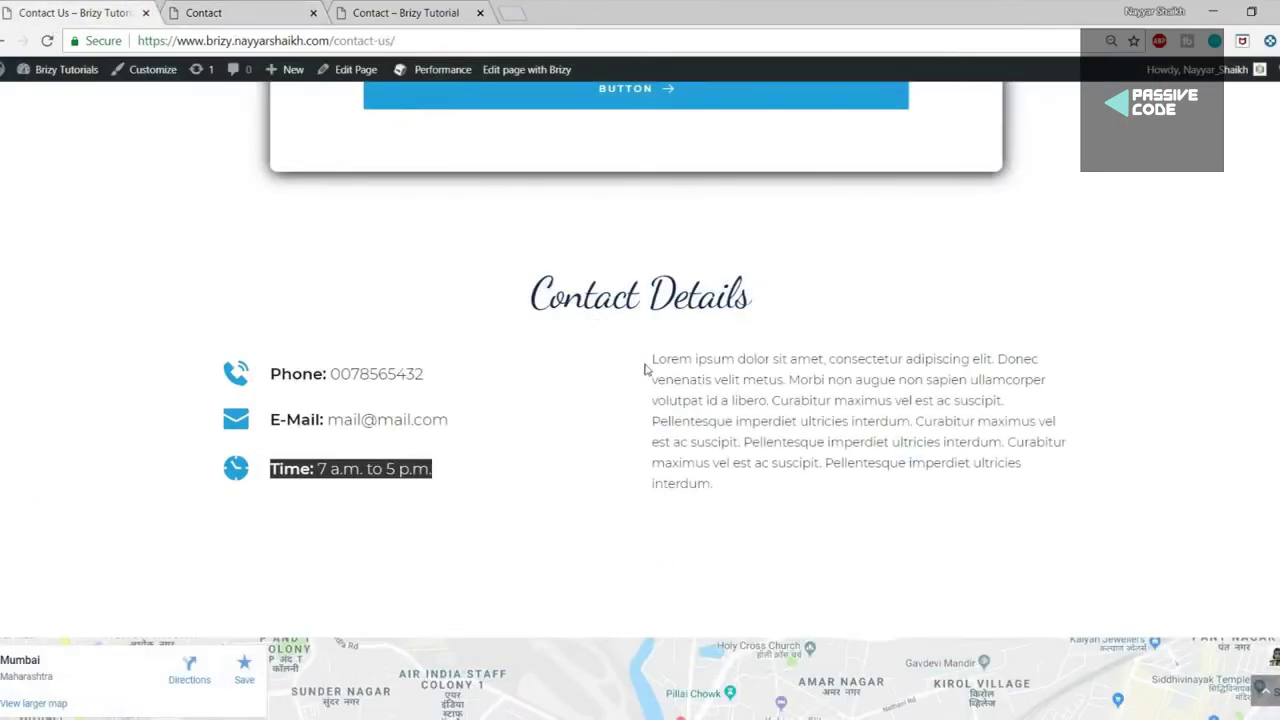
left_click_drag(645, 369, 744, 484)
key("ctrl+c")
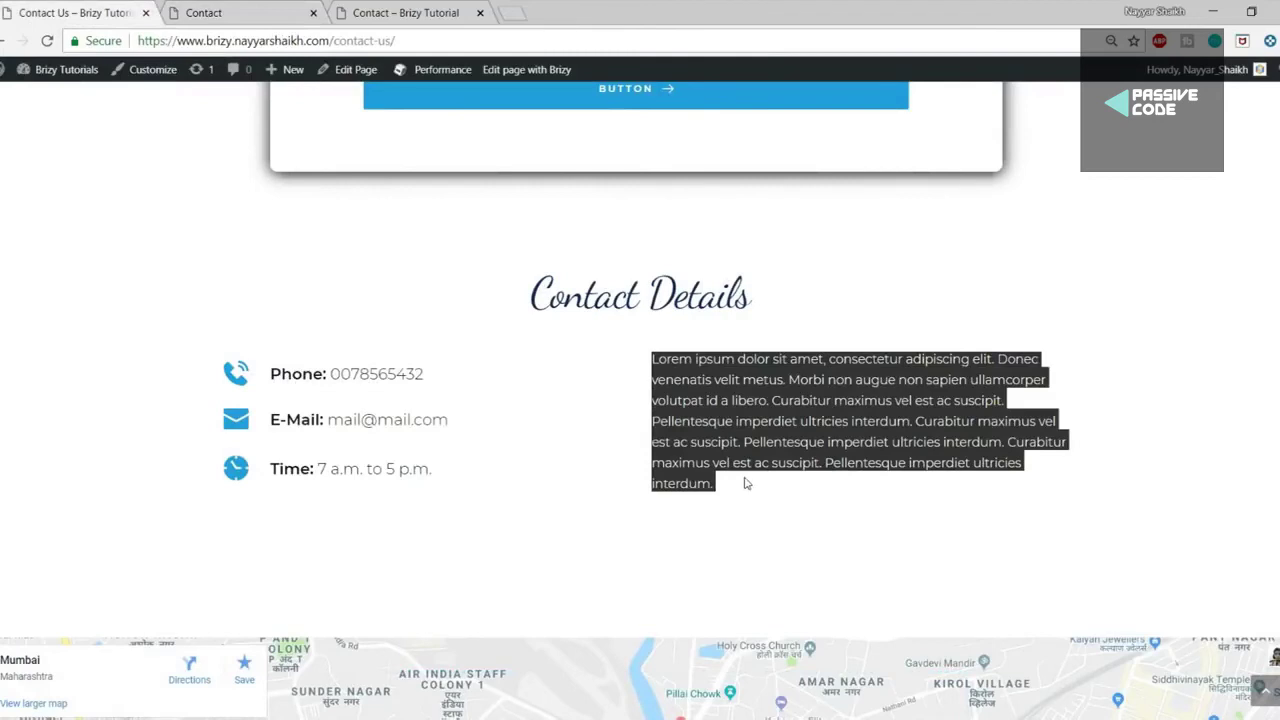
left_click(257, 10)
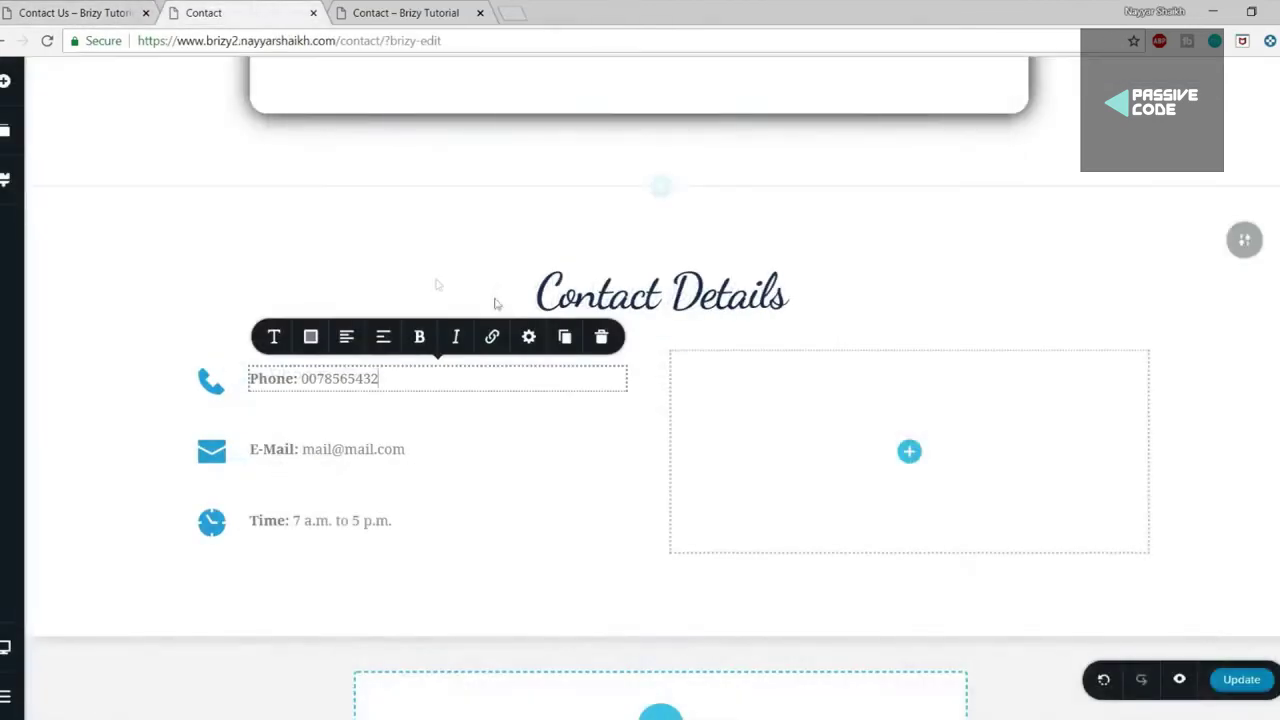
left_click(5, 80)
left_click_drag(86, 163, 941, 507)
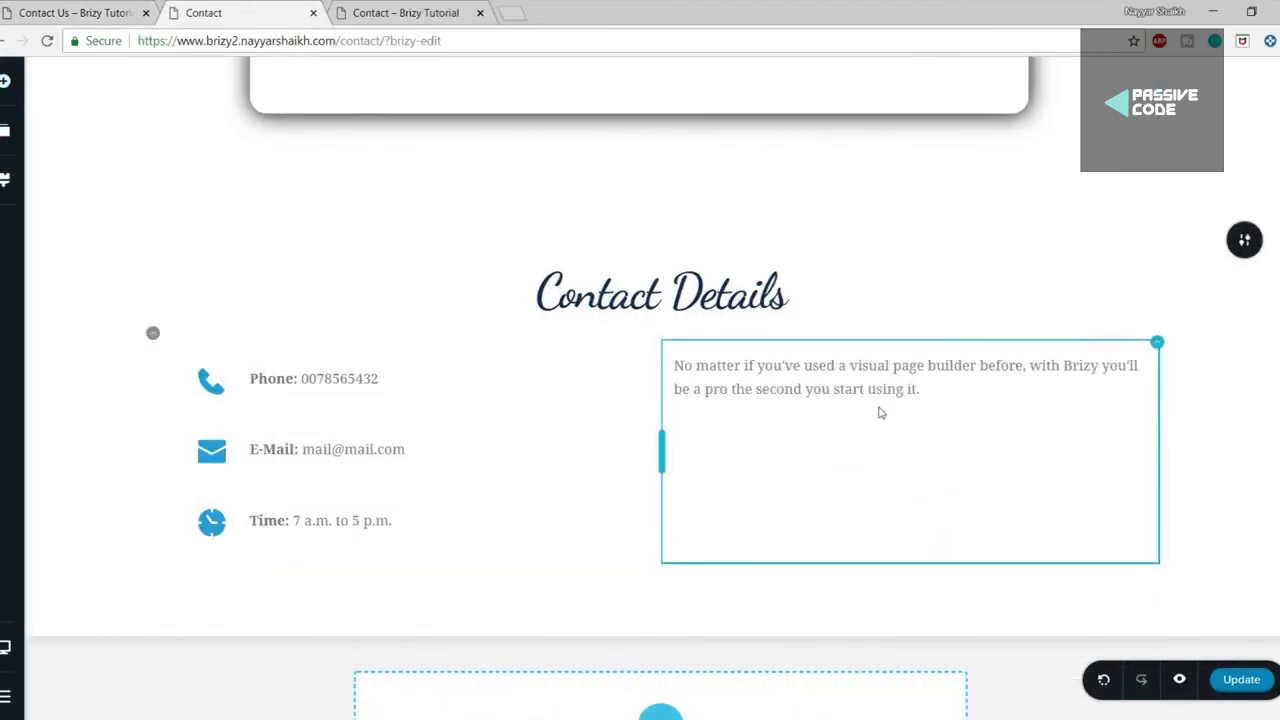
triple_click(877, 395)
key("ctrl+v")
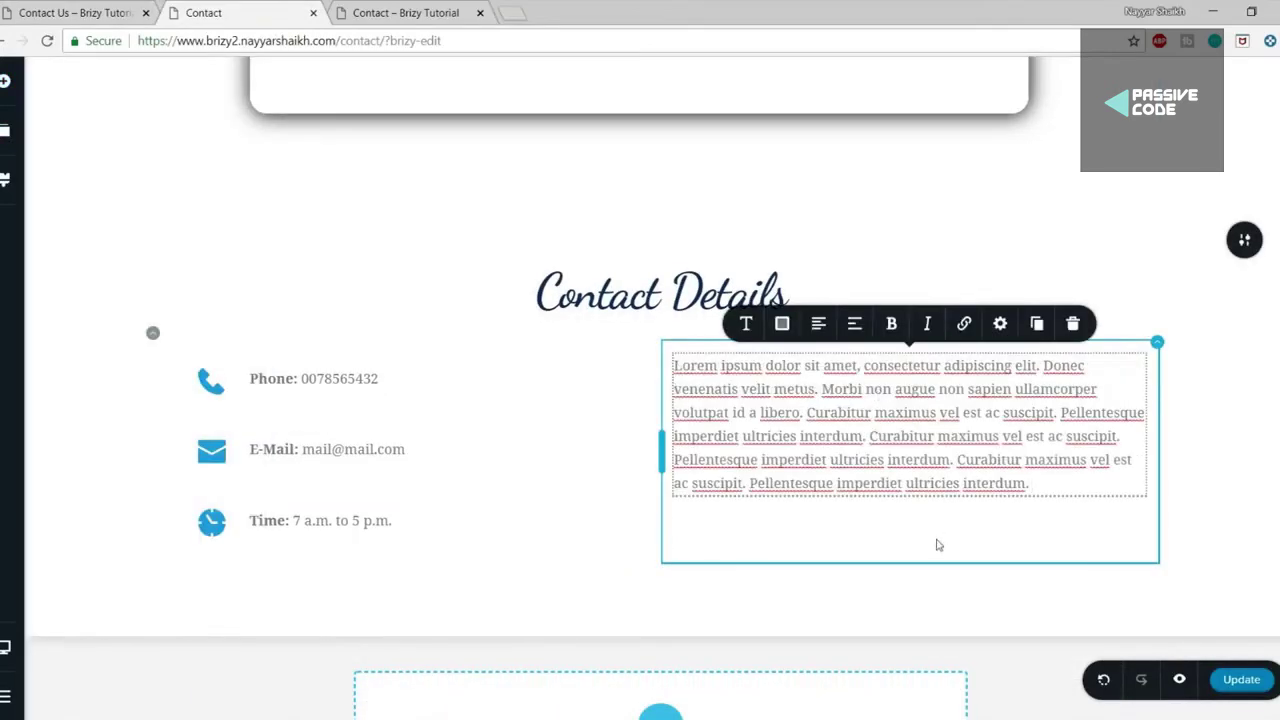
left_click(1257, 466)
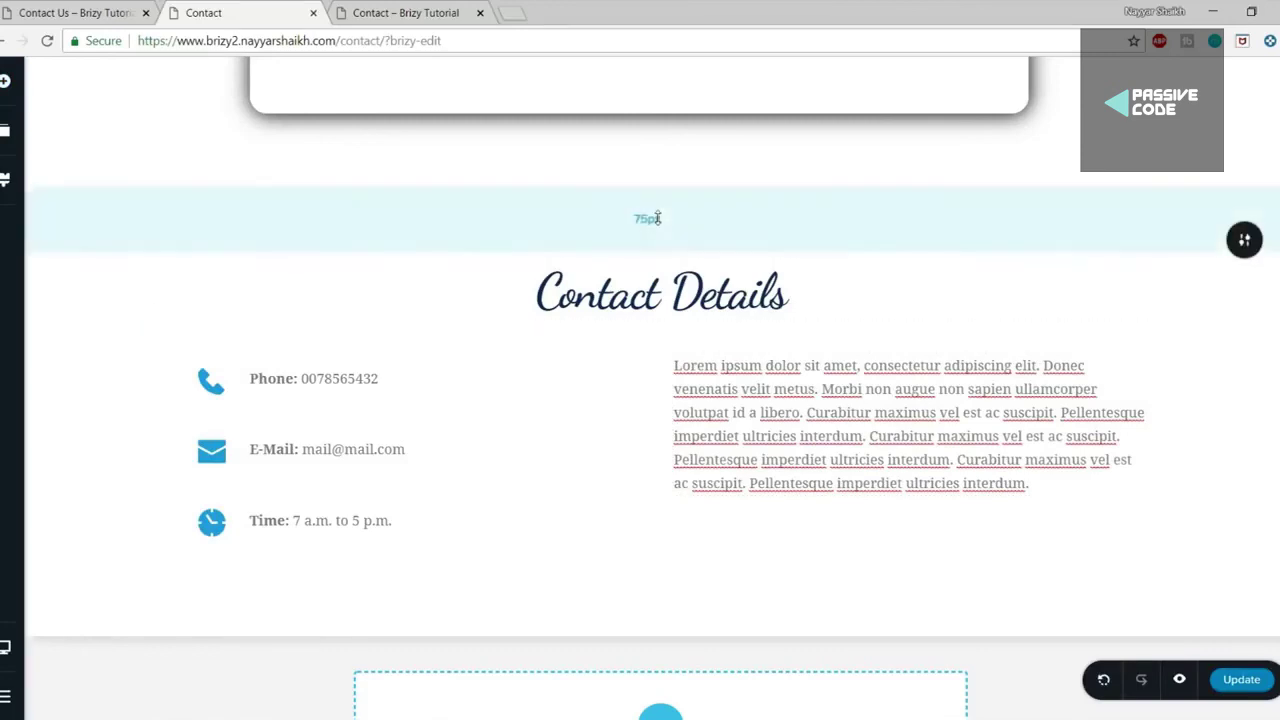
- Reduce the contact section's top padding from 75px to 21px
mouse_move(657, 218)
left_mouse_down()
mouse_move(658, 170)
mouse_move(656, 203)
left_mouse_up()
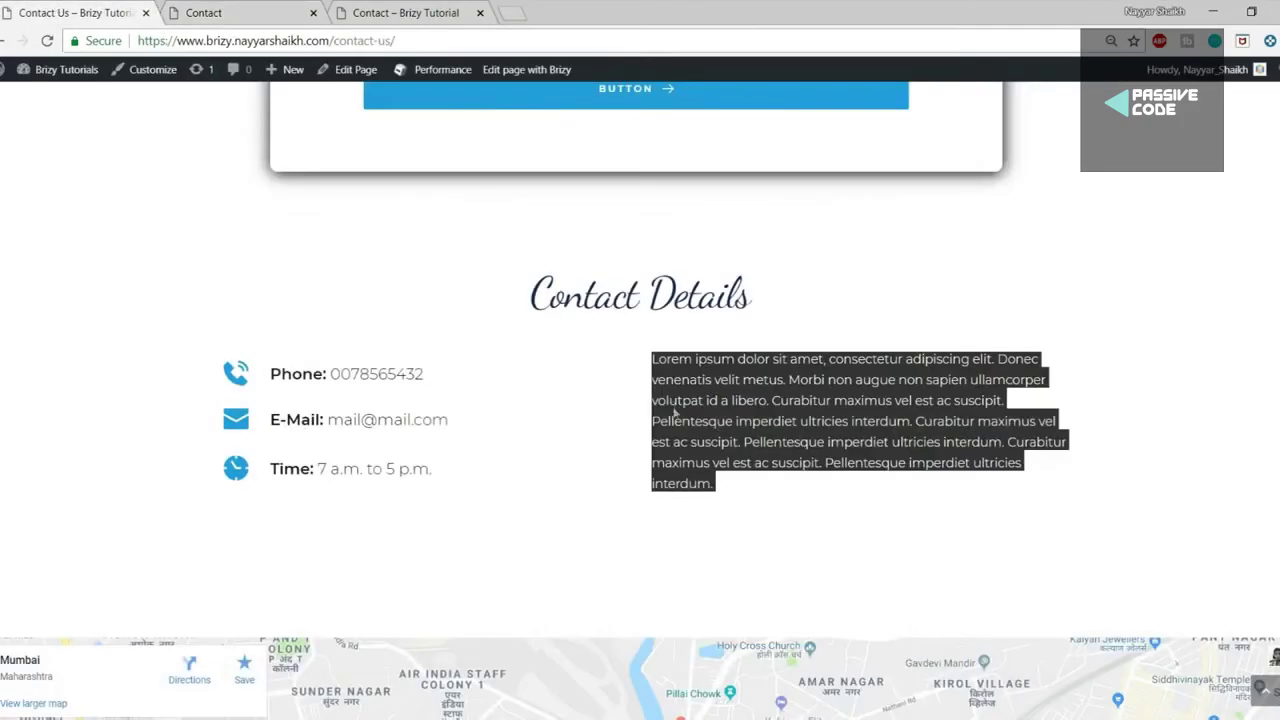
scroll(705, 468, "down", 3)
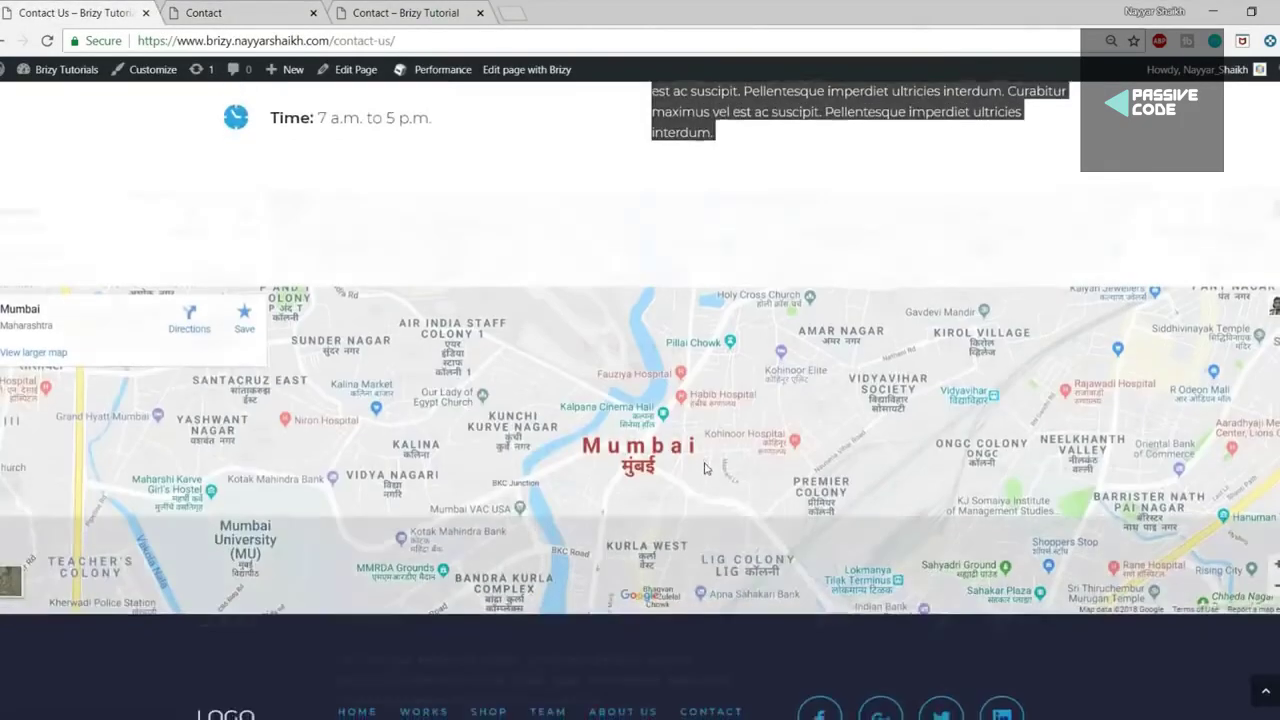
scroll(705, 468, "down", 2)
- Add a blank block below the contact details and delete its left column
left_click(232, 13)
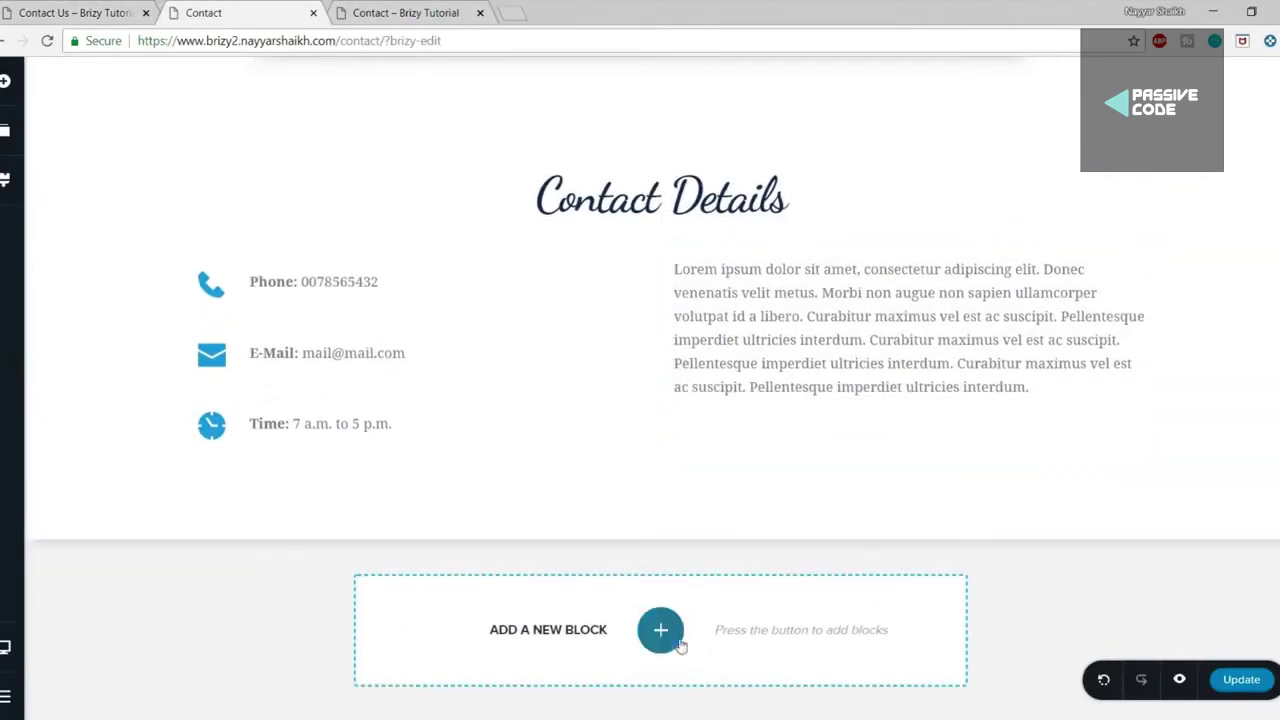
left_click(677, 641)
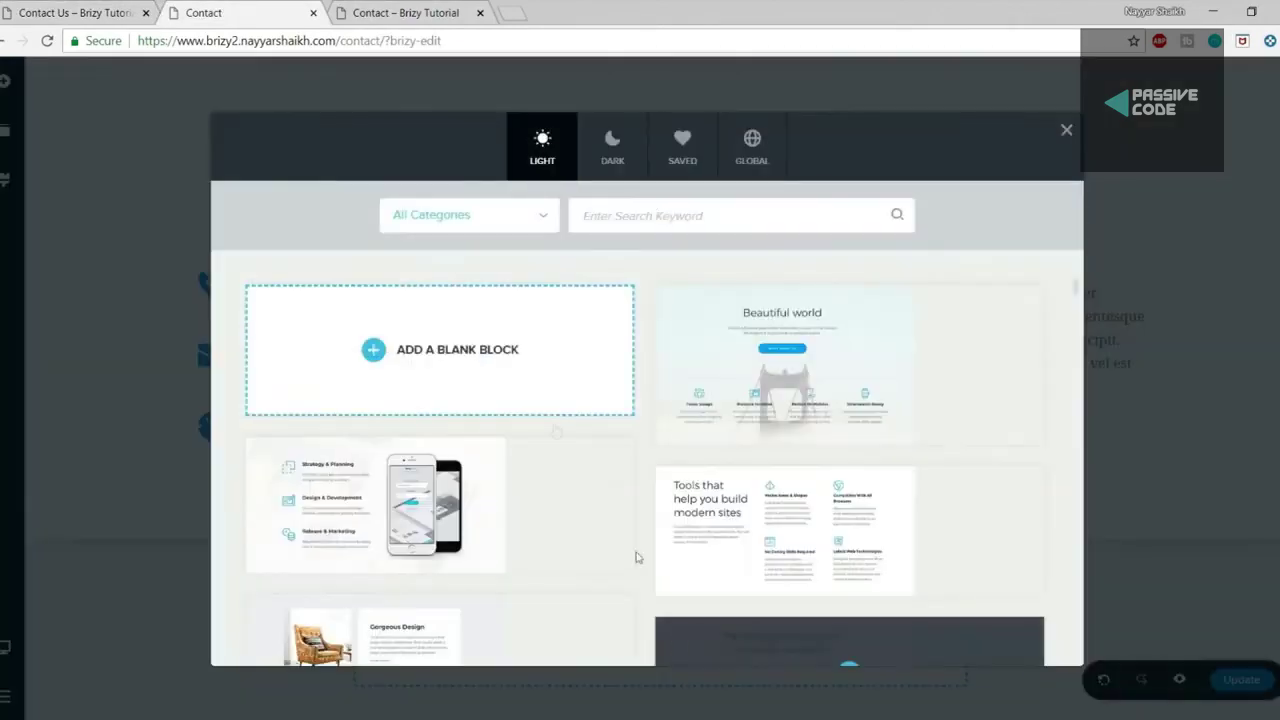
left_click(455, 382)
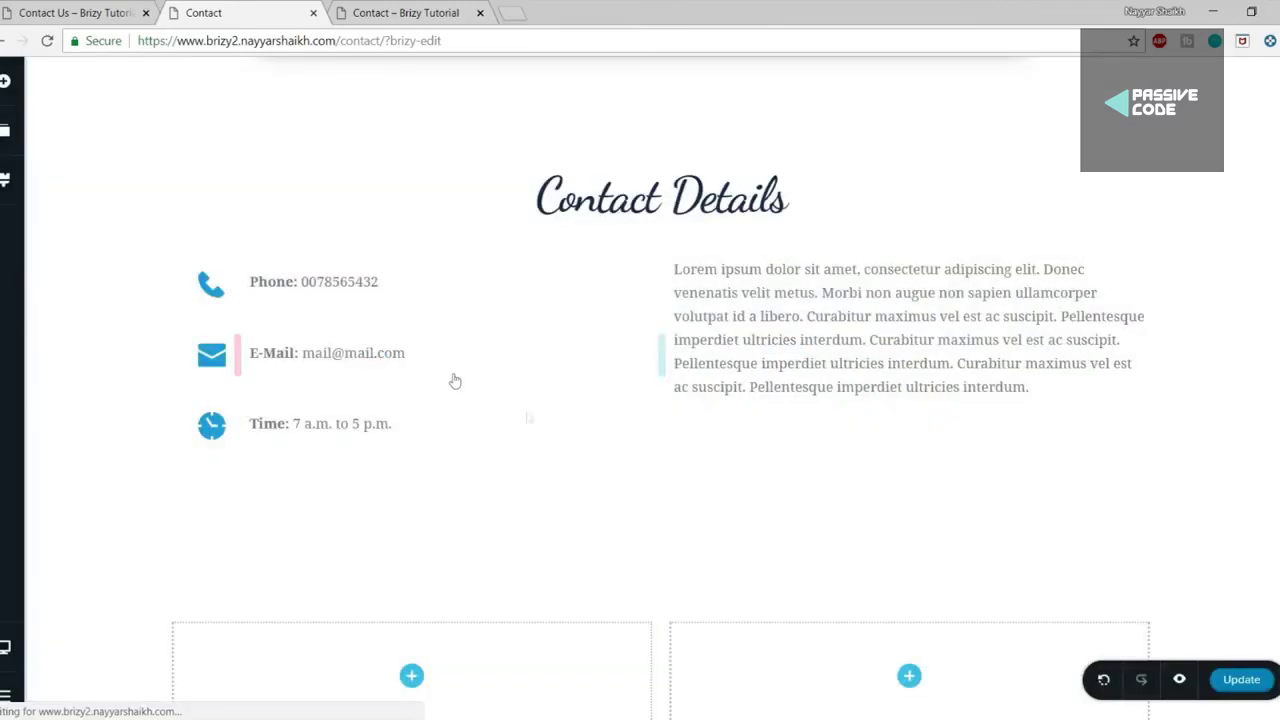
left_click(658, 356)
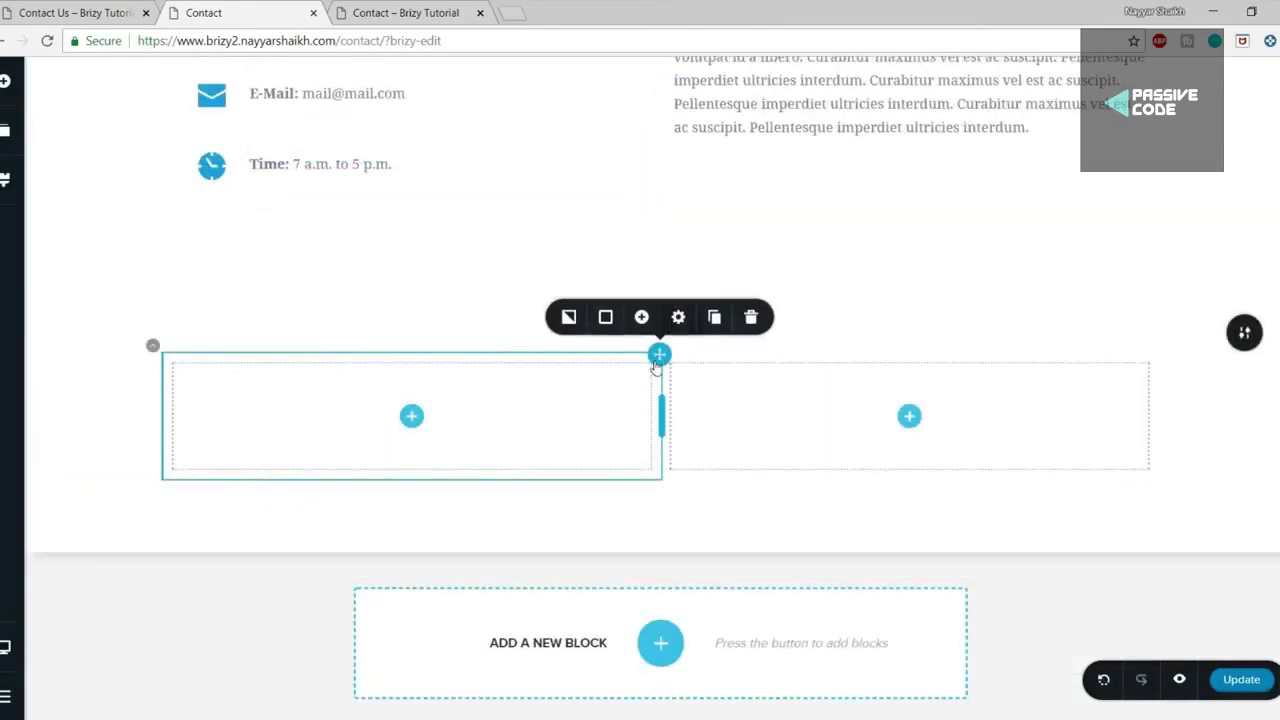
left_click(751, 315)
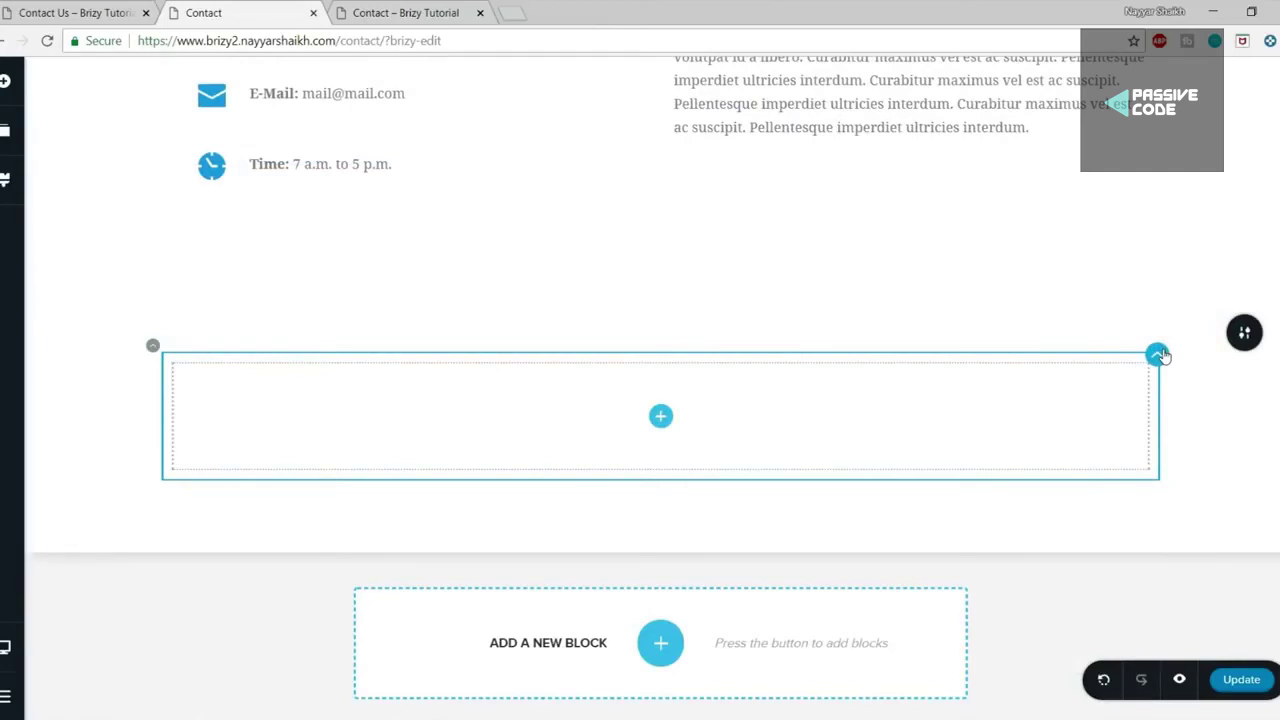
- Set the new block's background type to Map
left_click(1250, 337)
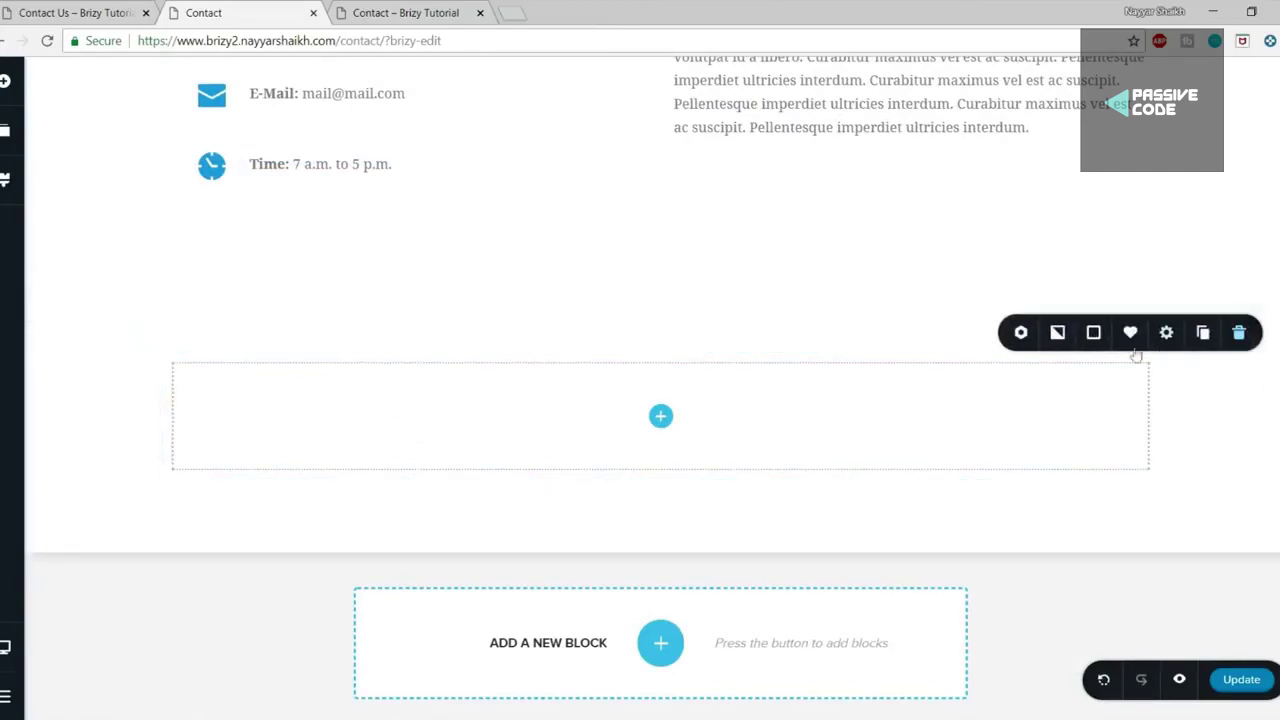
left_click(1059, 338)
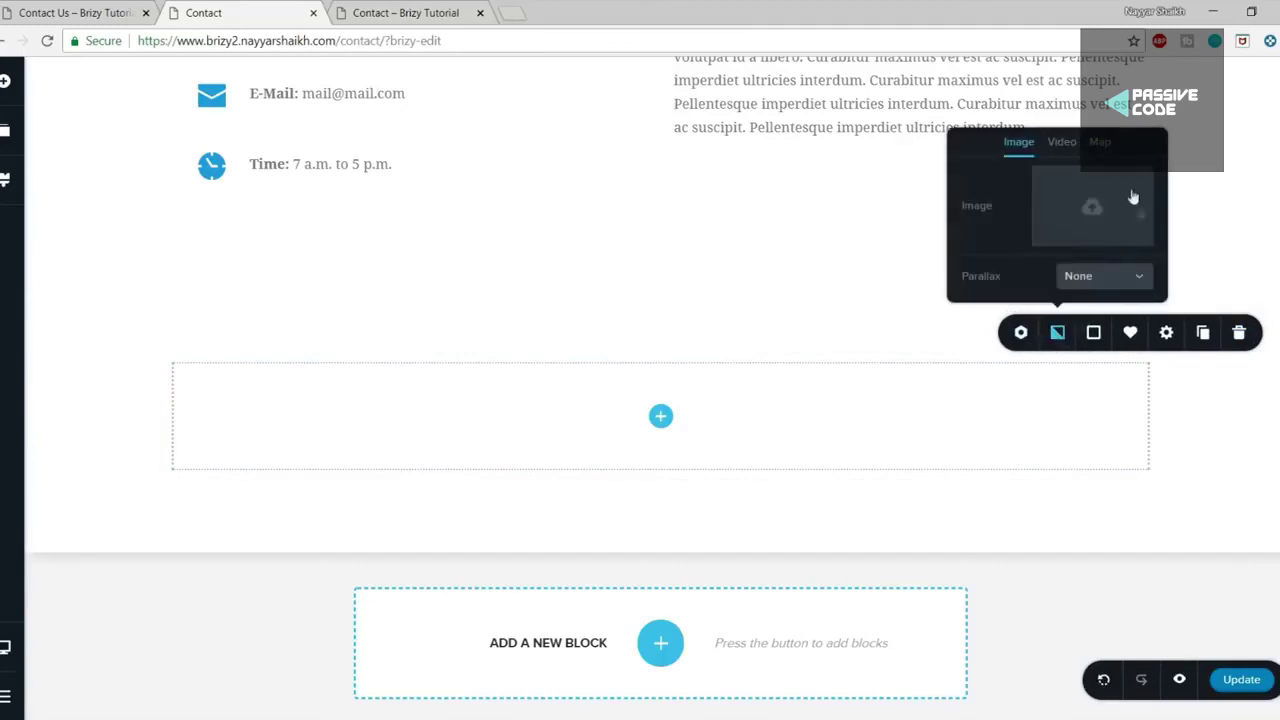
left_click(1100, 145)
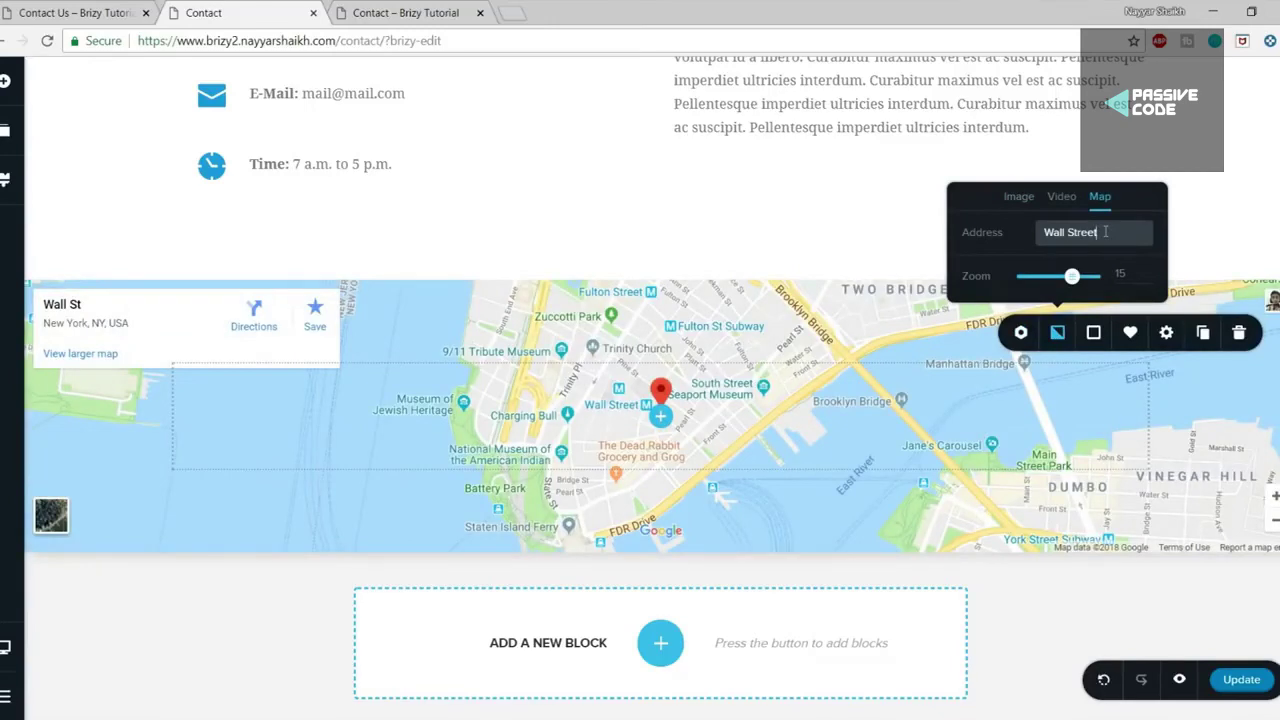
- Change the map background address to 'mumbai' and set its zoom to 16
left_click_drag(1105, 232, 974, 229)
type("mumbai")
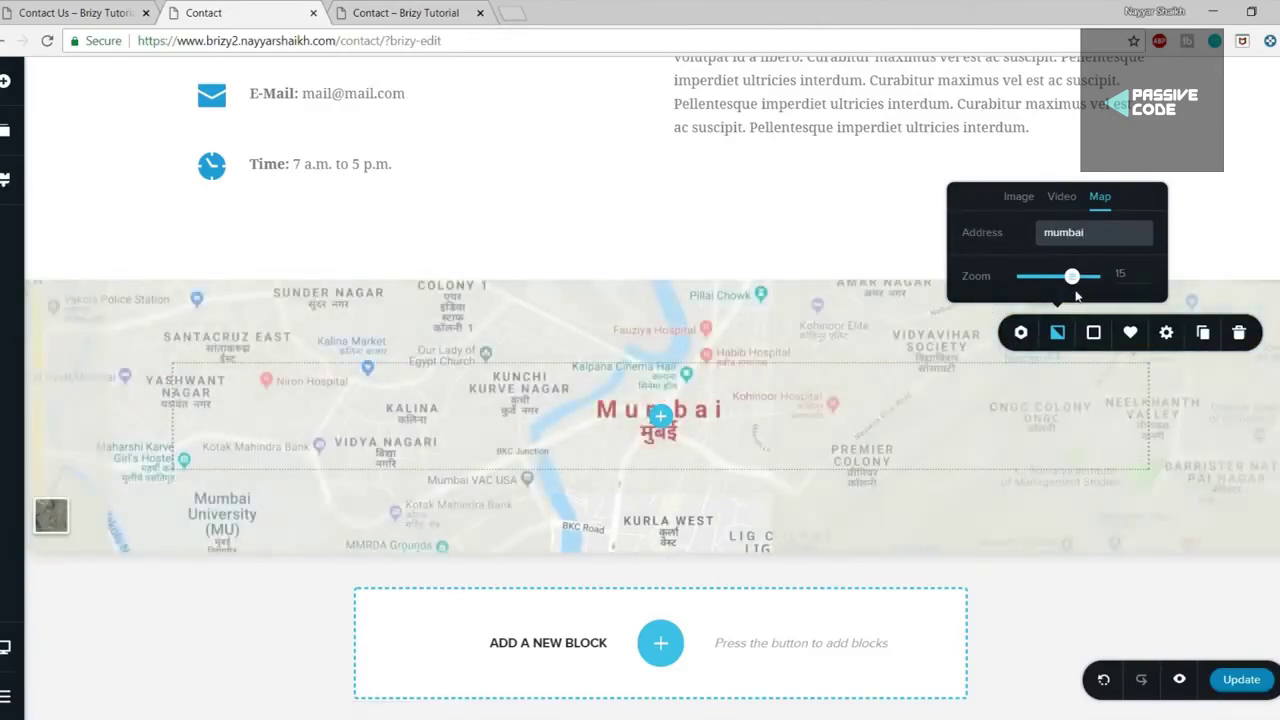
left_click_drag(1072, 278, 1058, 276)
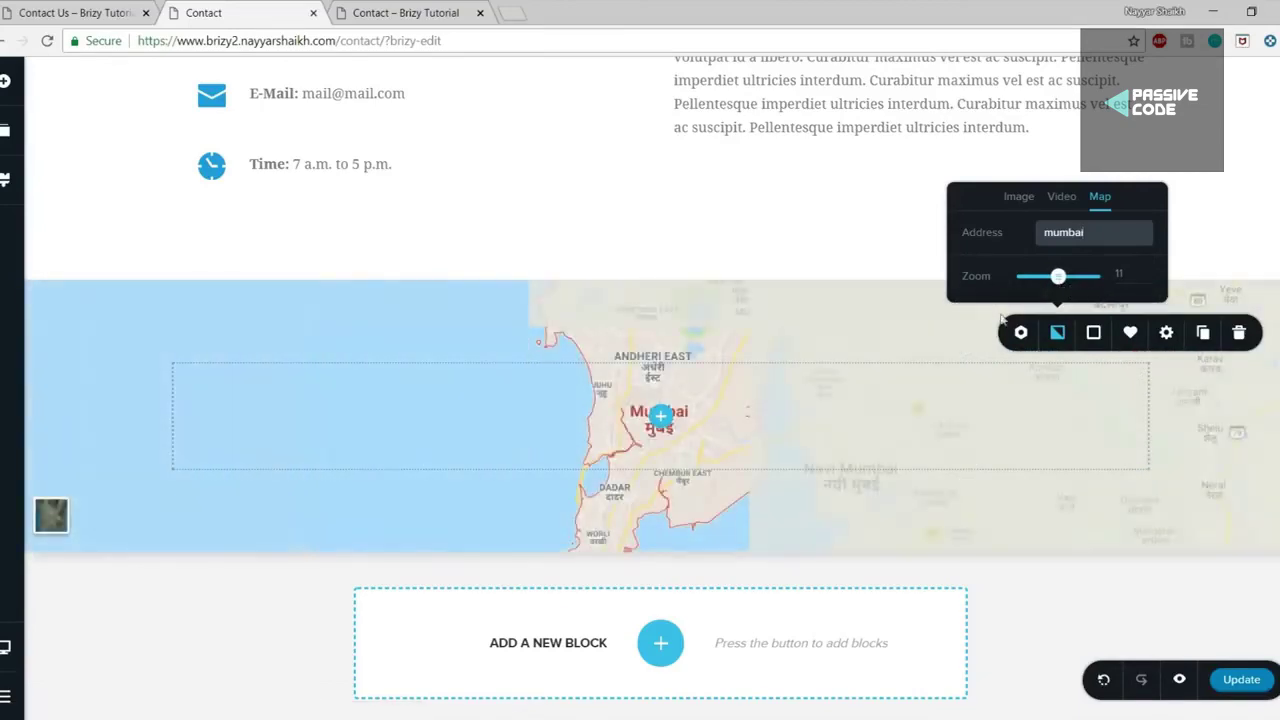
left_click_drag(1060, 277, 1075, 277)
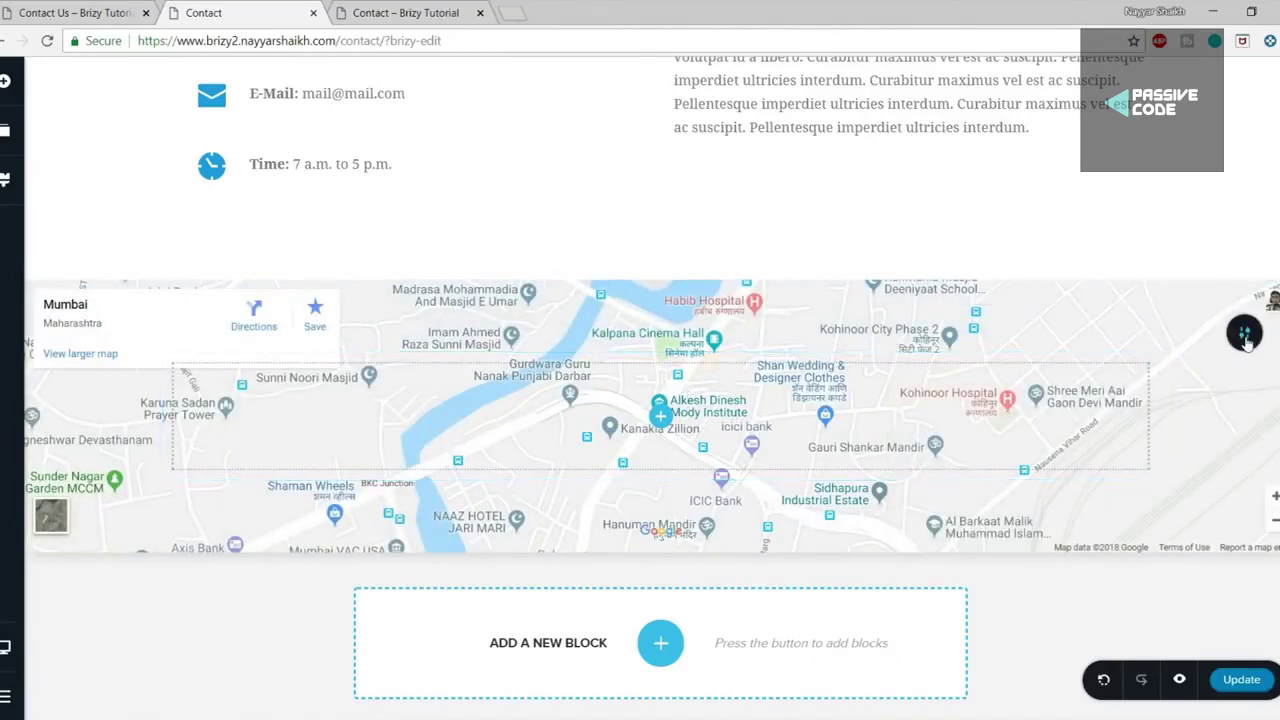
- Drag the Mumbai map block's bottom padding down to about 247 px
left_click(1026, 333)
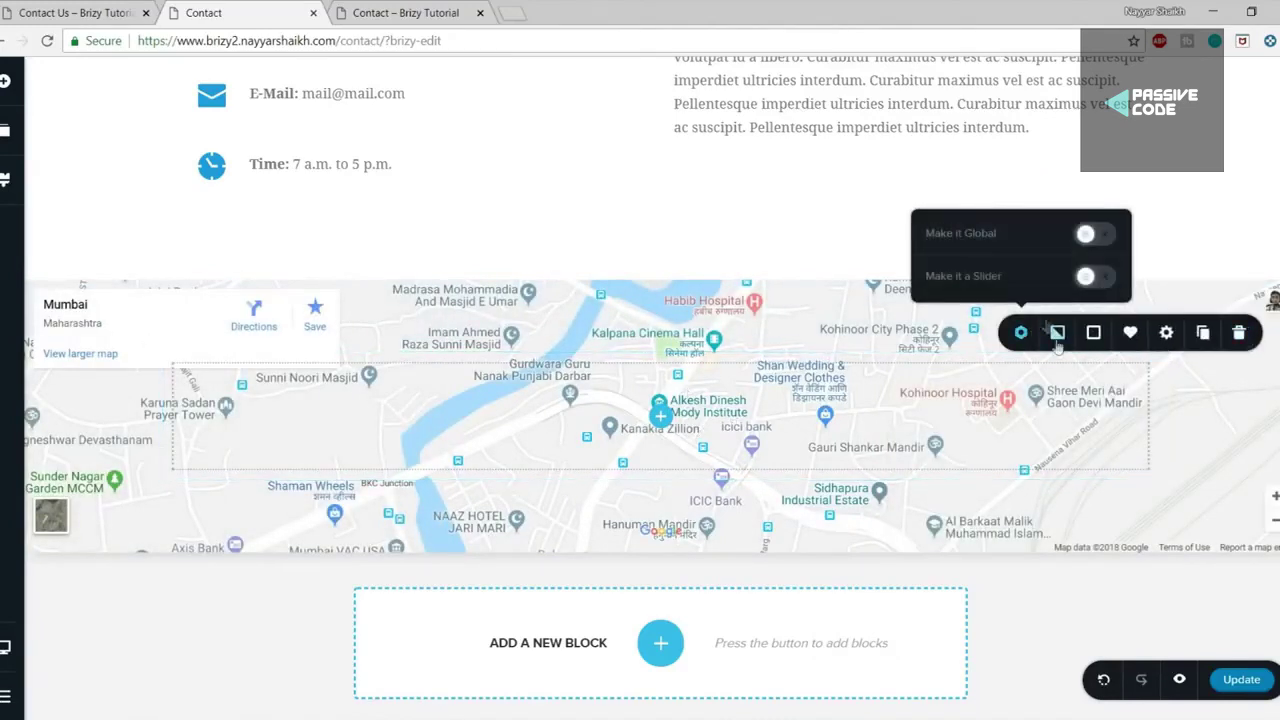
left_click(1057, 334)
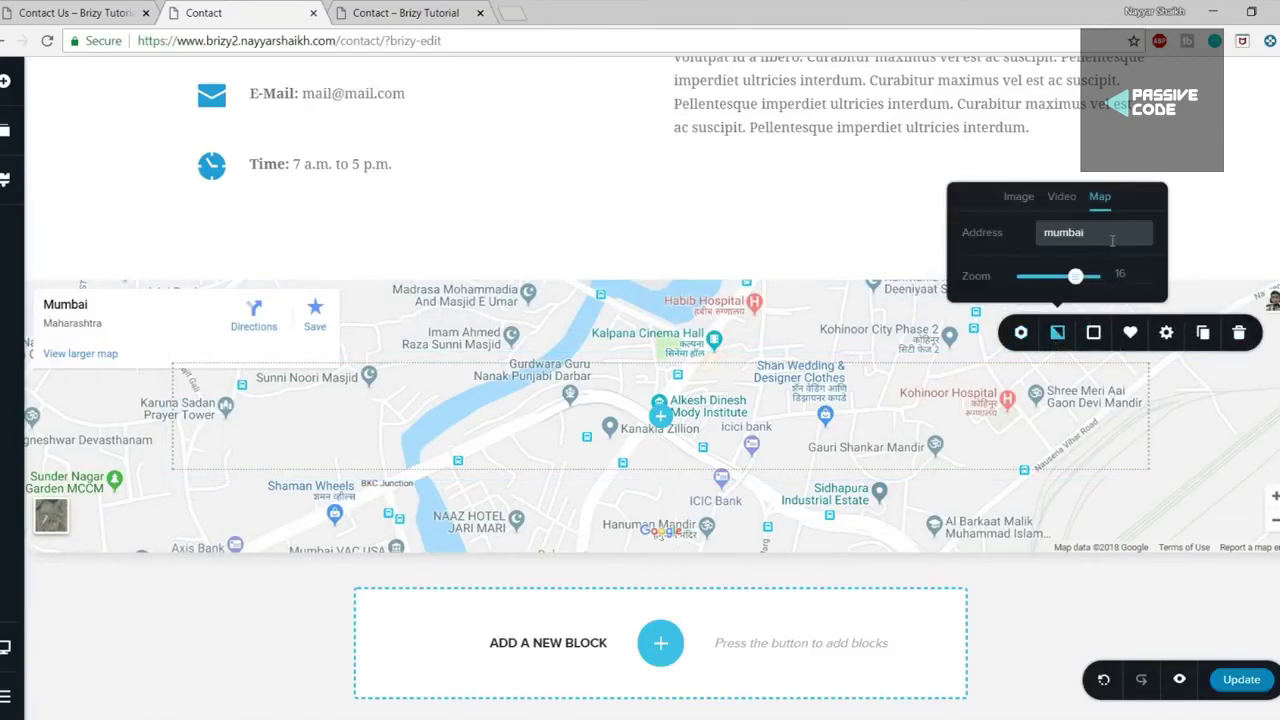
left_click(978, 434)
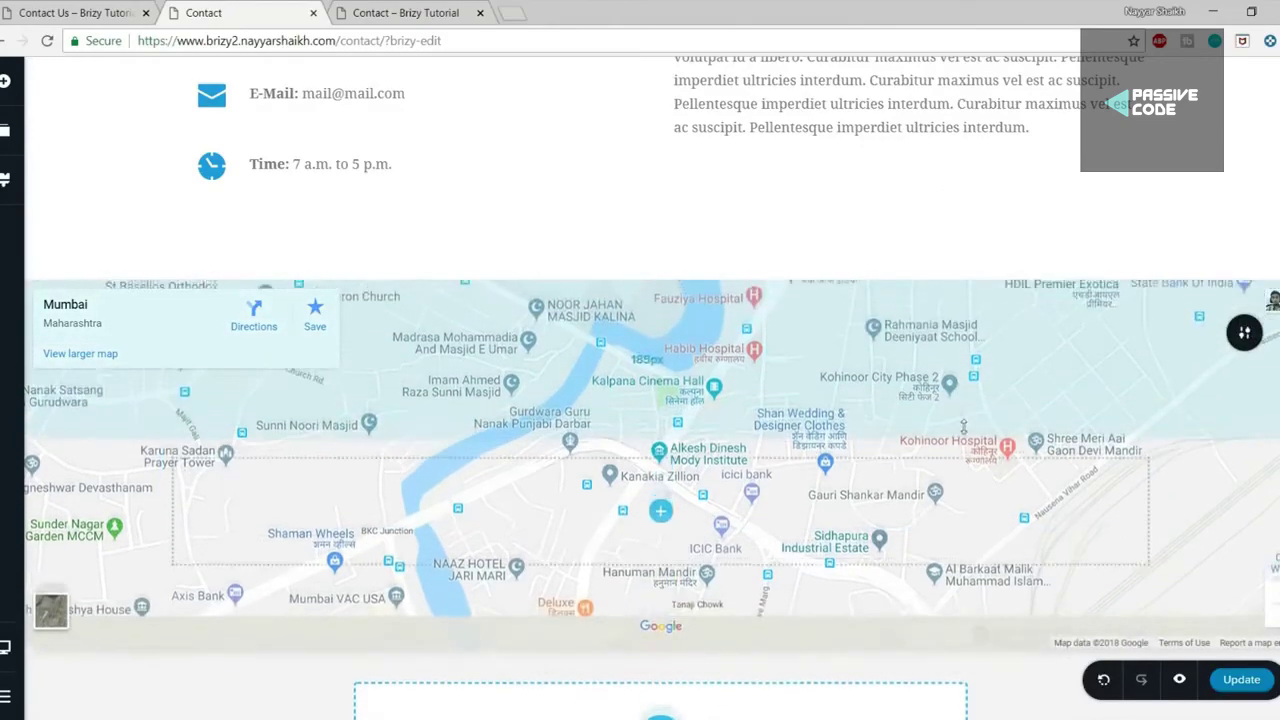
scroll(874, 505, "down", 2)
left_click_drag(874, 505, 877, 652)
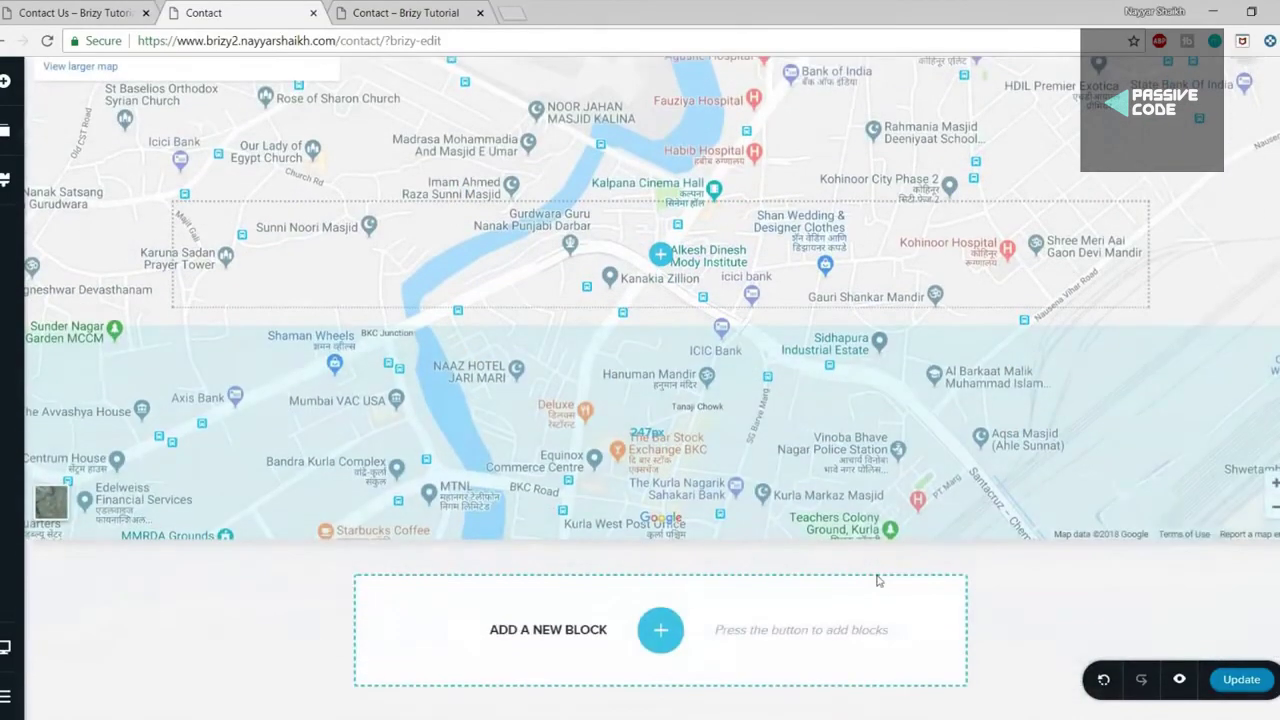
left_click(100, 20)
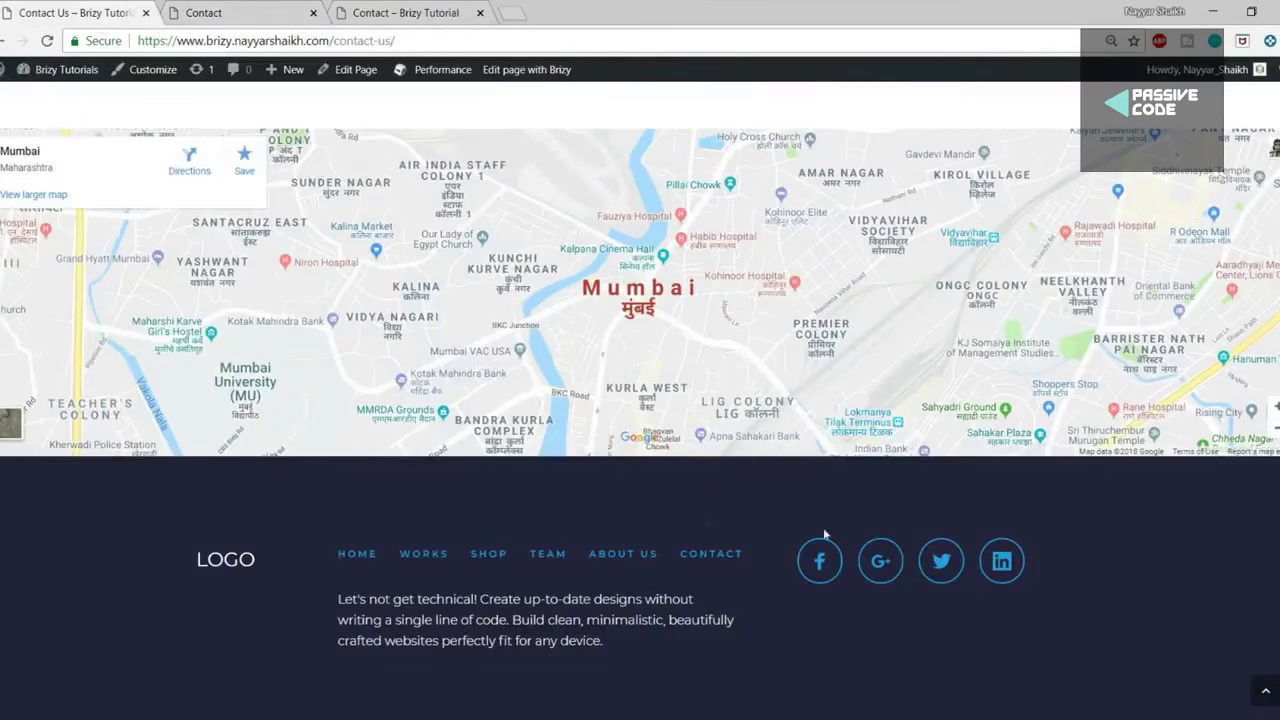
left_click(215, 12)
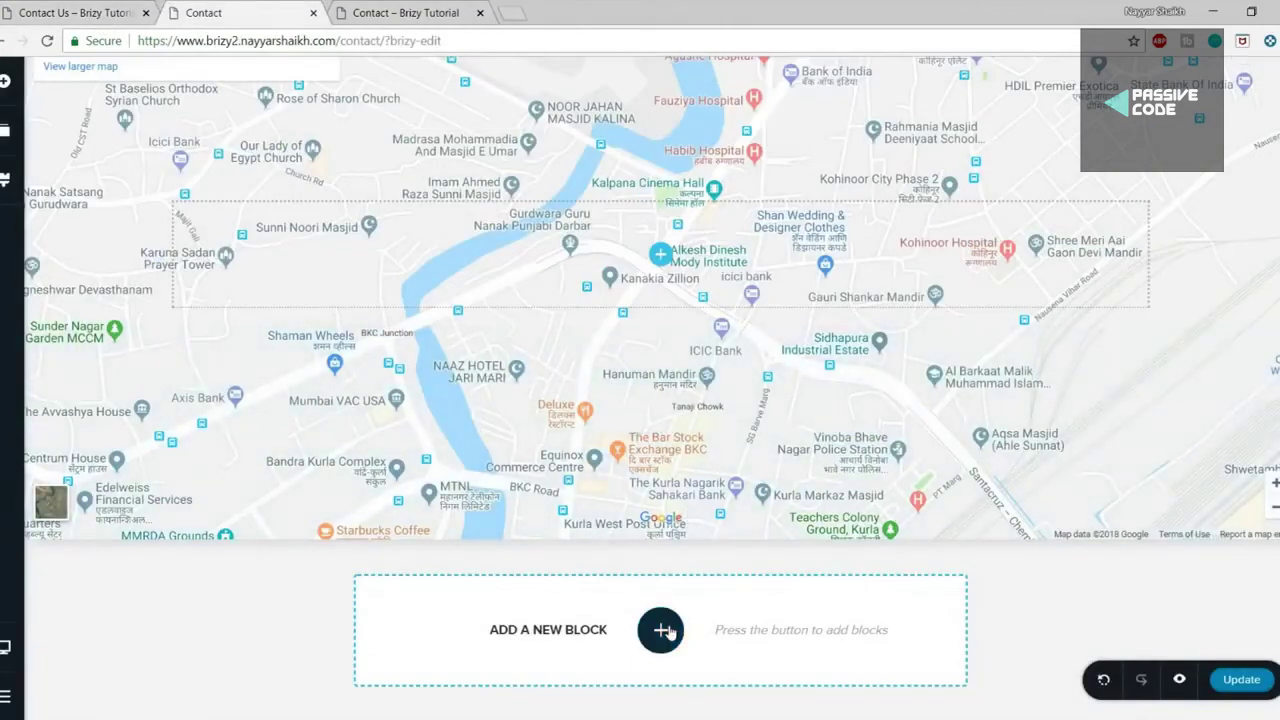
- Insert the saved dark footer with Circle logo, navigation links and social icons below the map
left_click(662, 630)
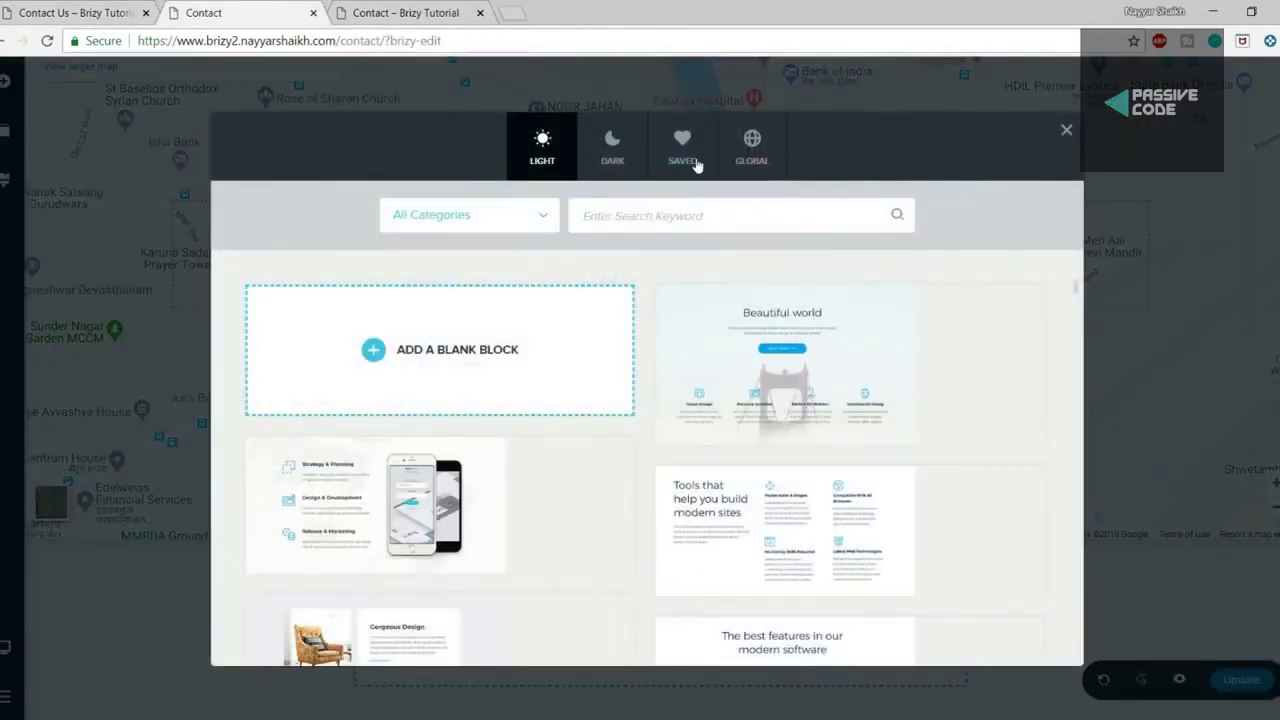
left_click(697, 166)
mouse_move(425, 312)
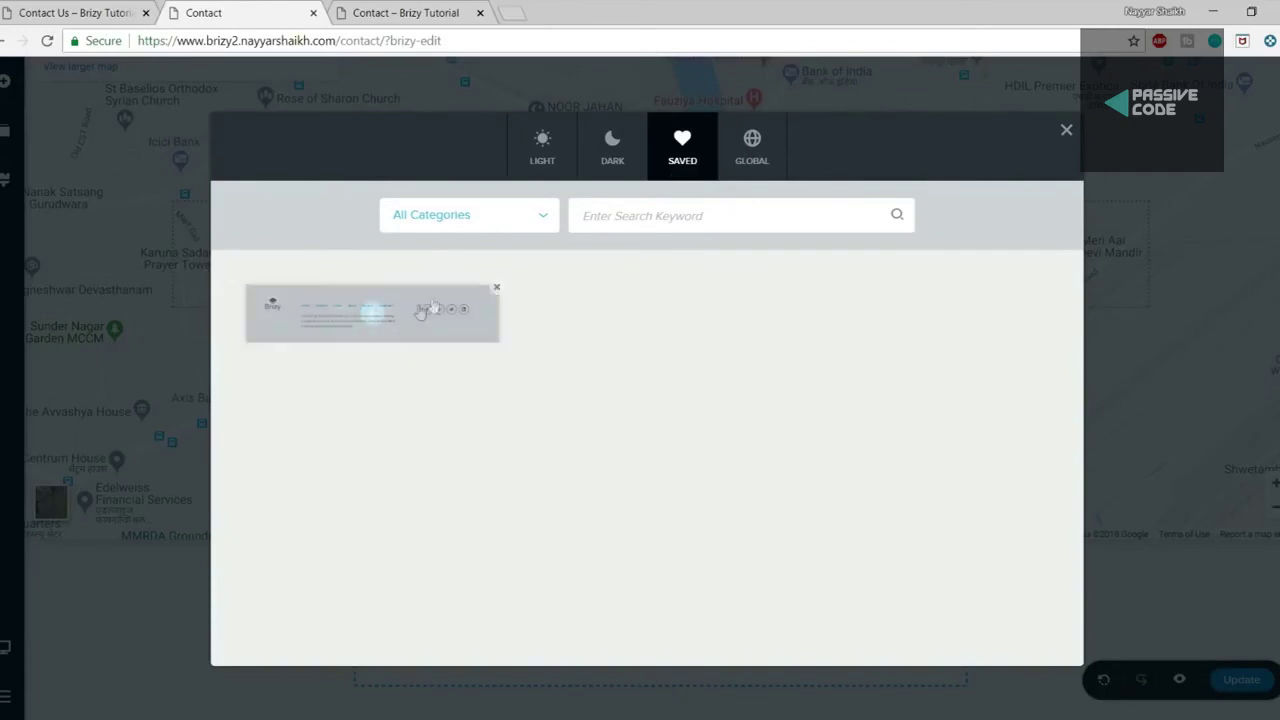
left_click(371, 315)
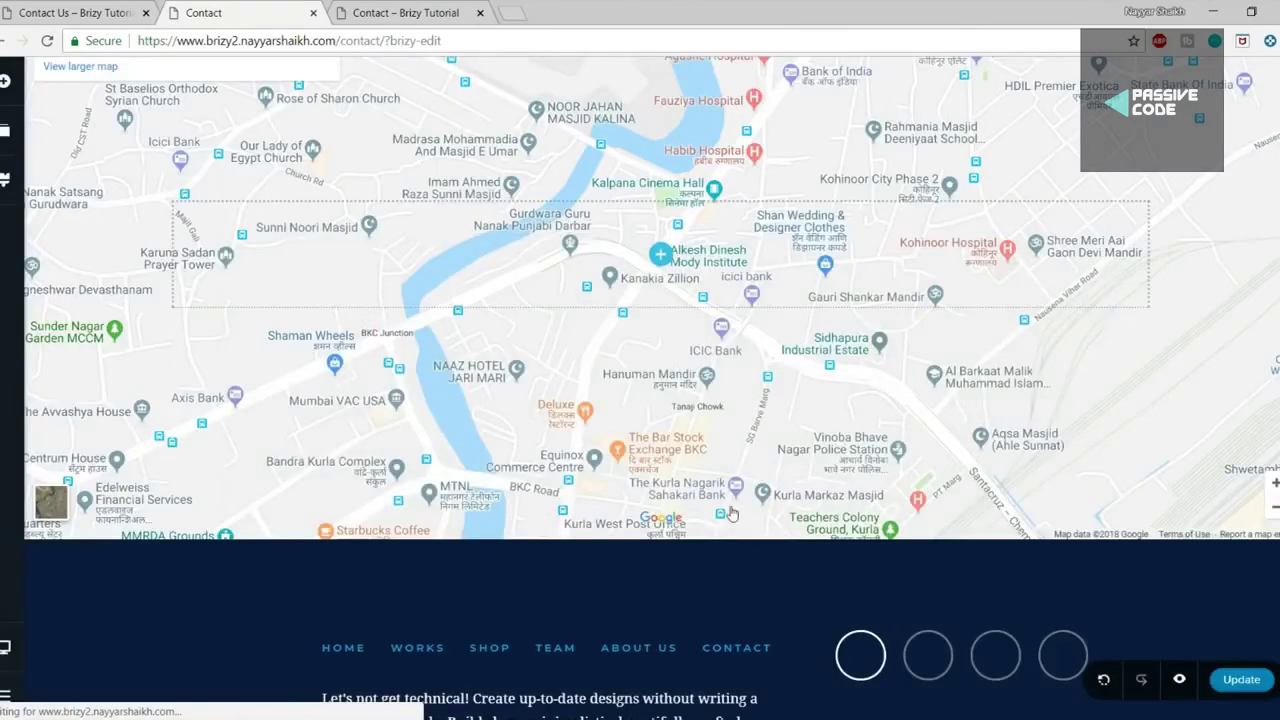
scroll(700, 560, "down", 3)
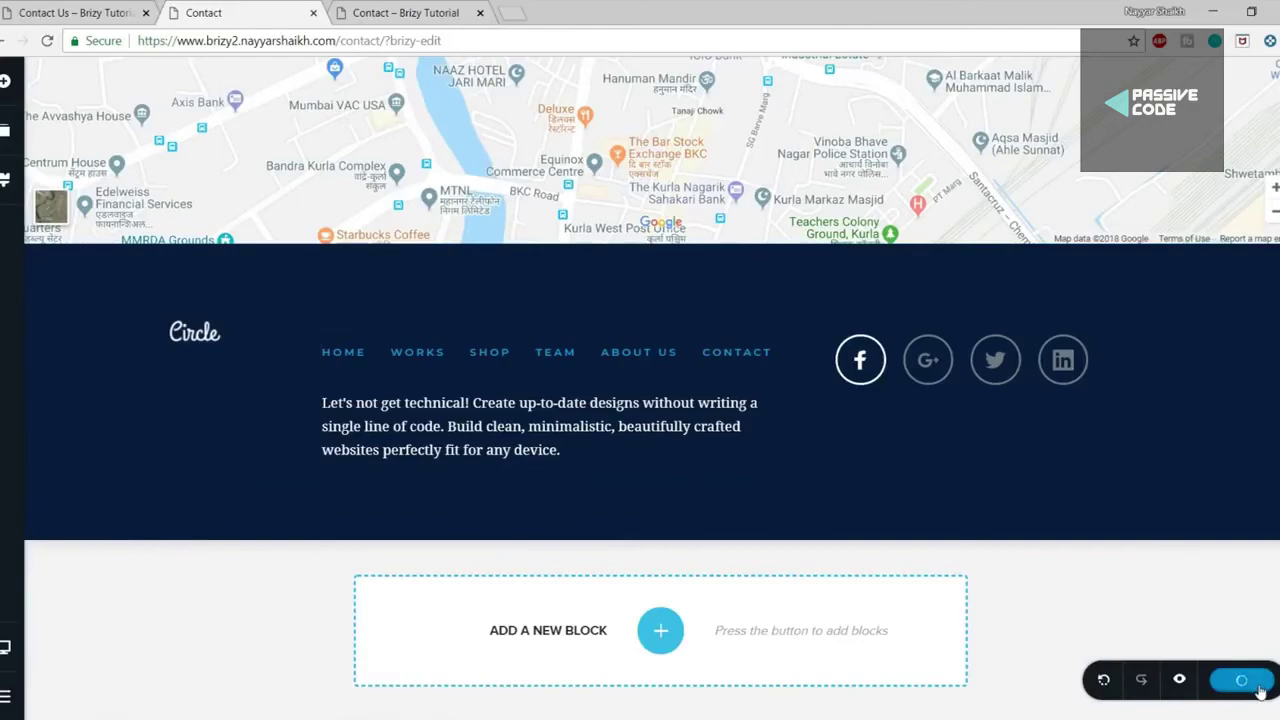
scroll(1175, 563, "up", 10)
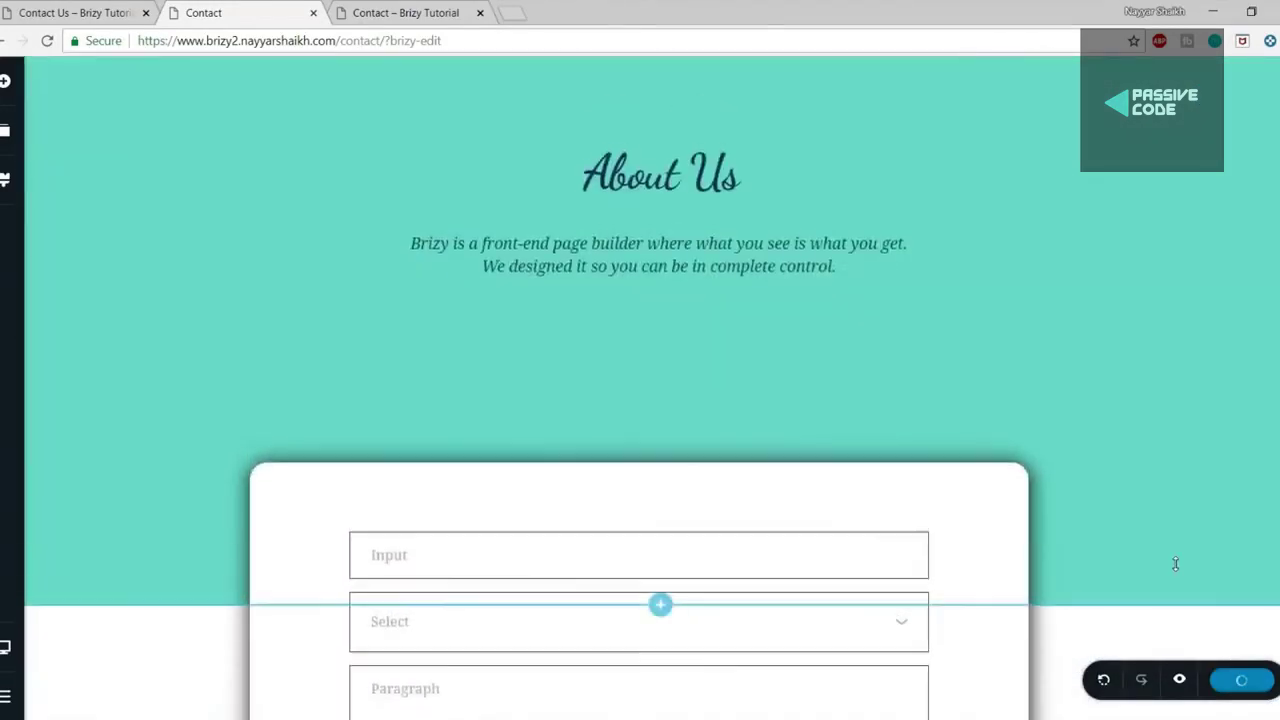
scroll(1175, 563, "up", 1)
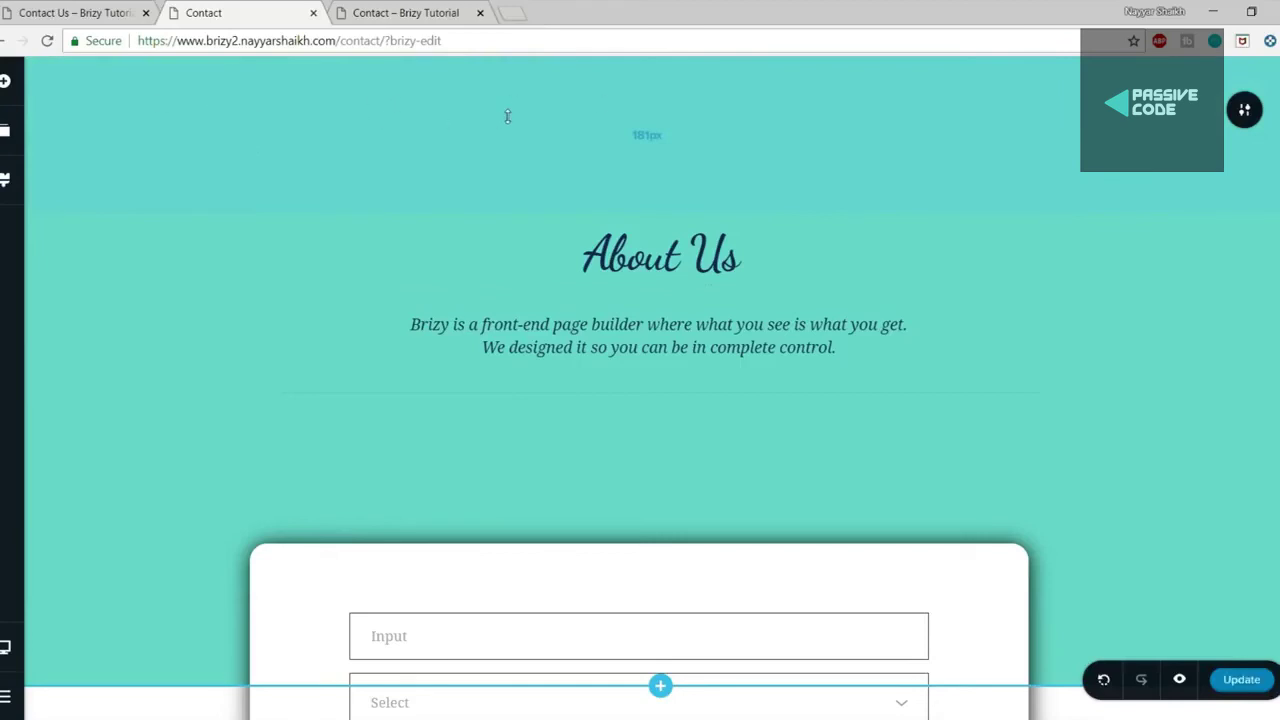
- Set the Contact page's Page Template to Default
left_click(6, 692)
left_click(123, 563)
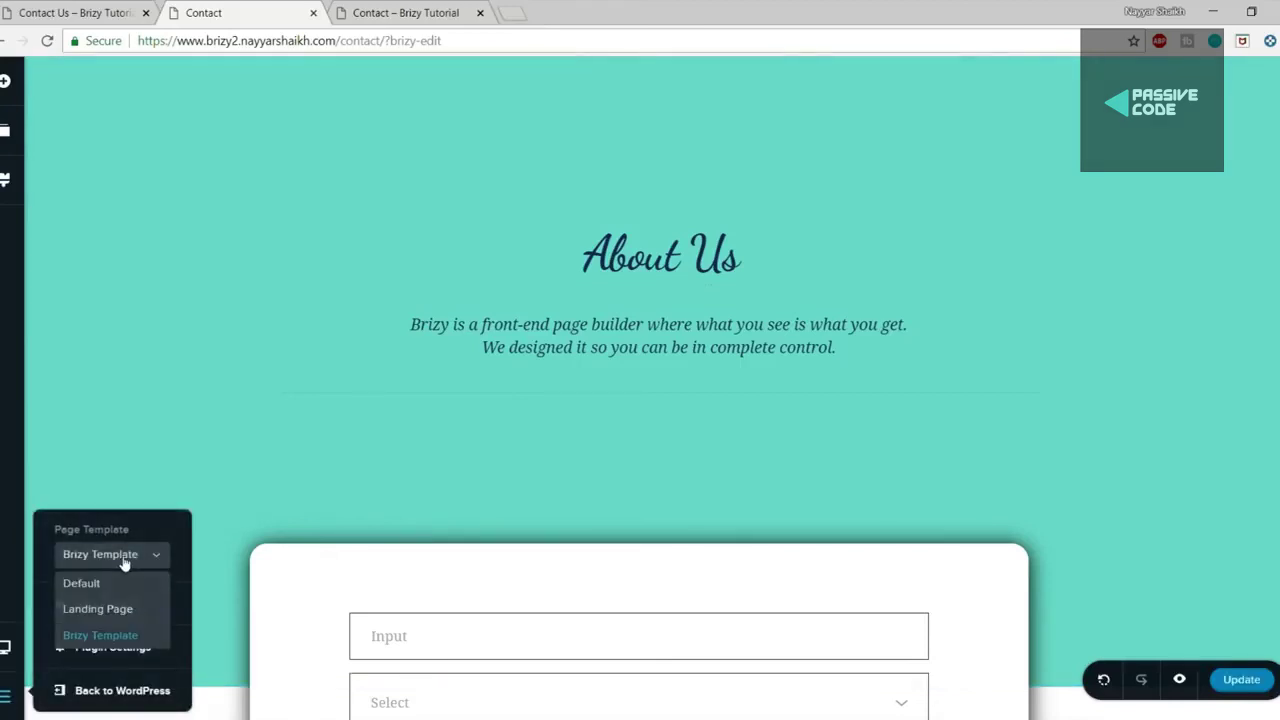
left_click(114, 585)
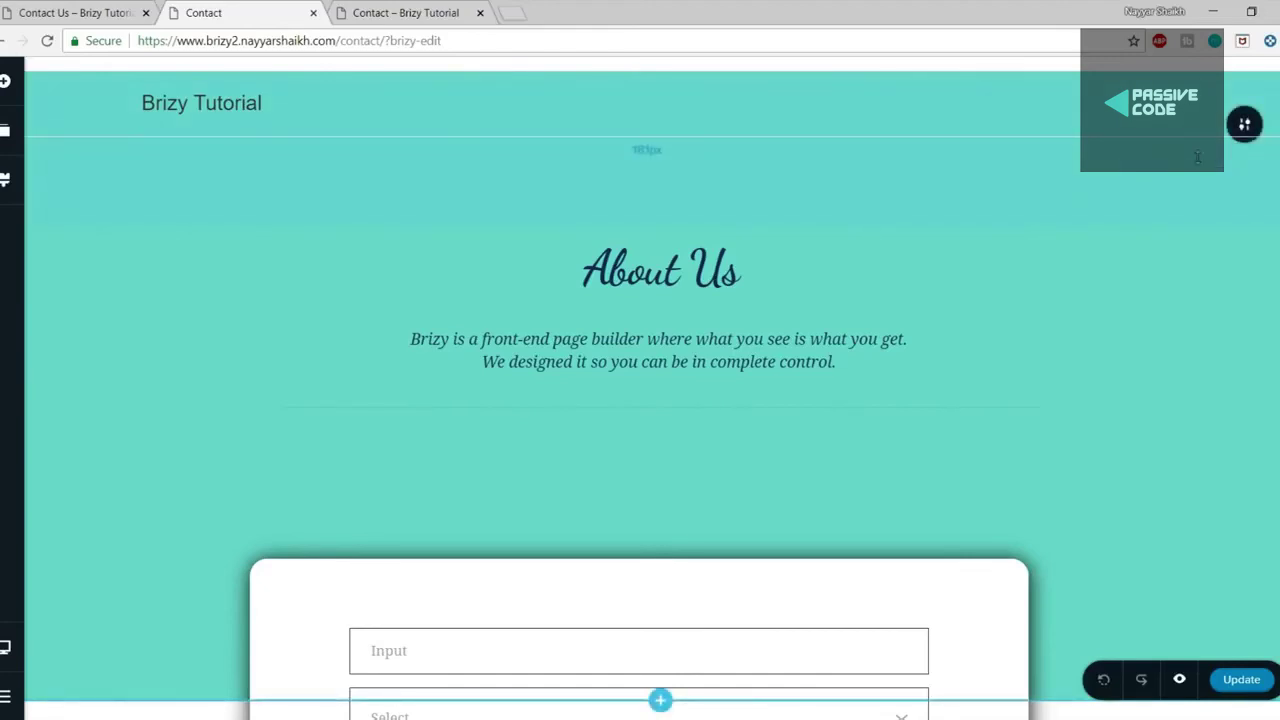
- Inspect the hero section's toolbar options
left_click(1245, 126)
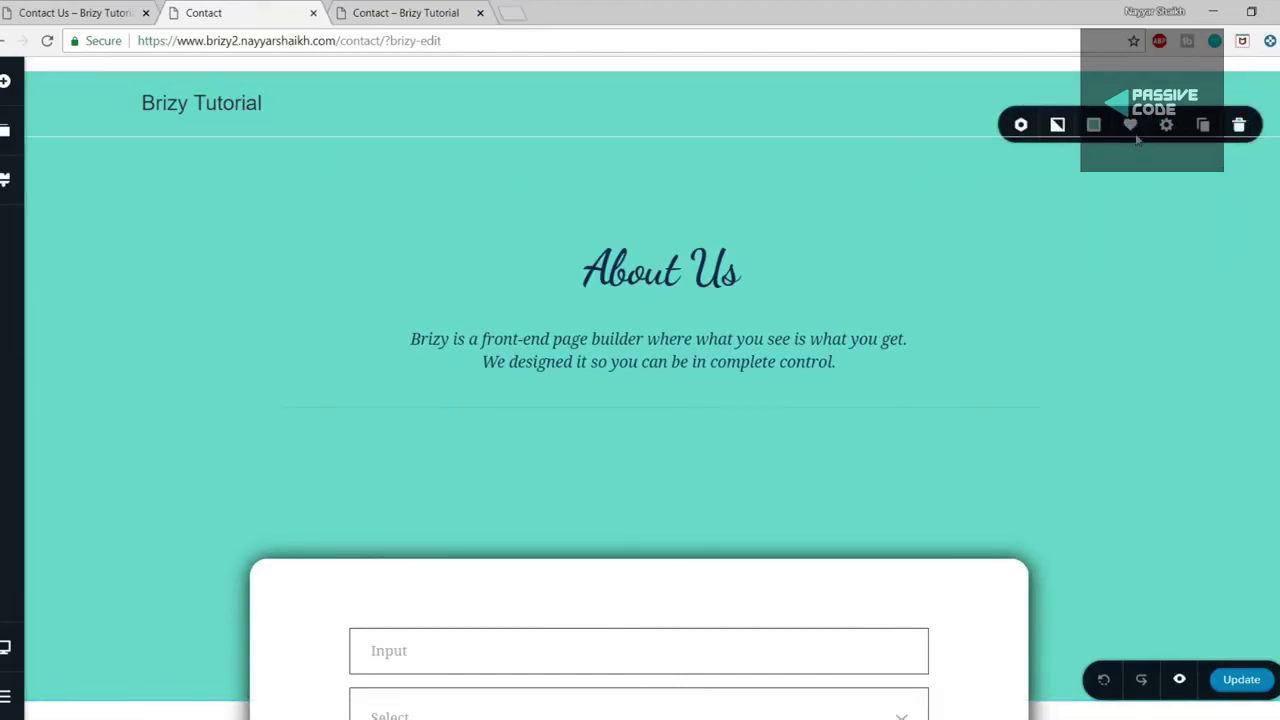
left_click(1131, 127)
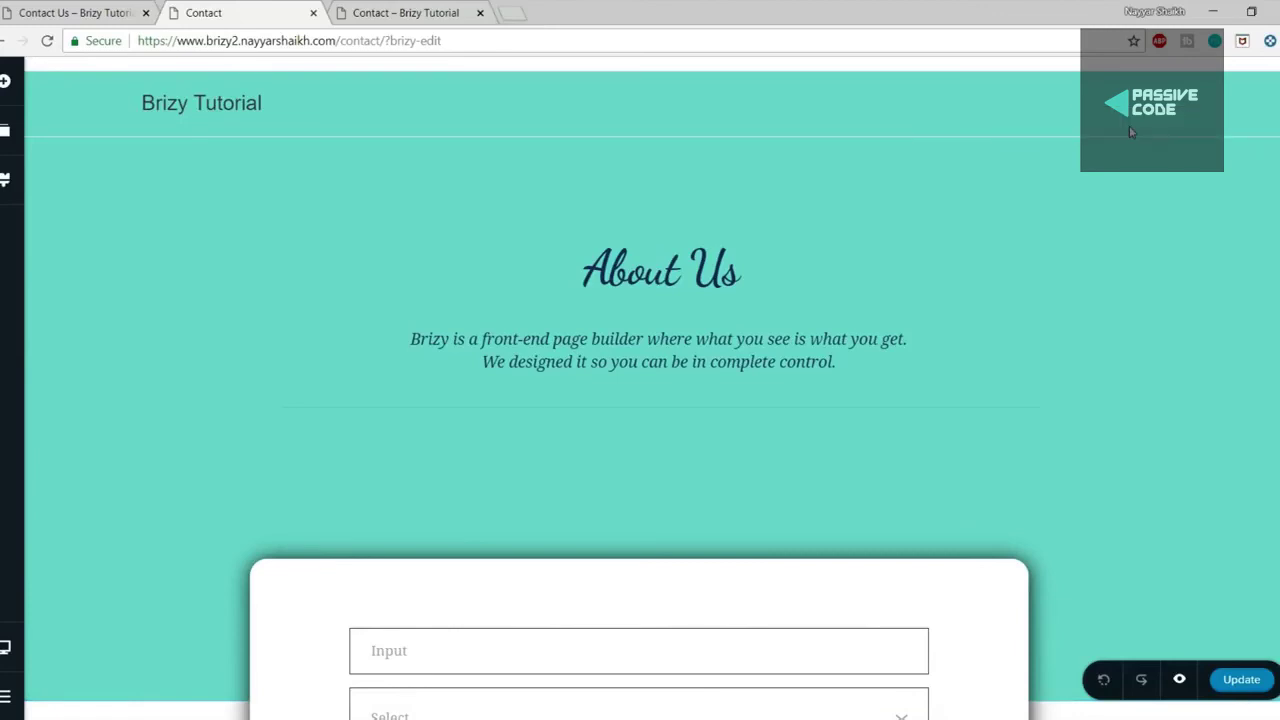
left_click(1243, 128)
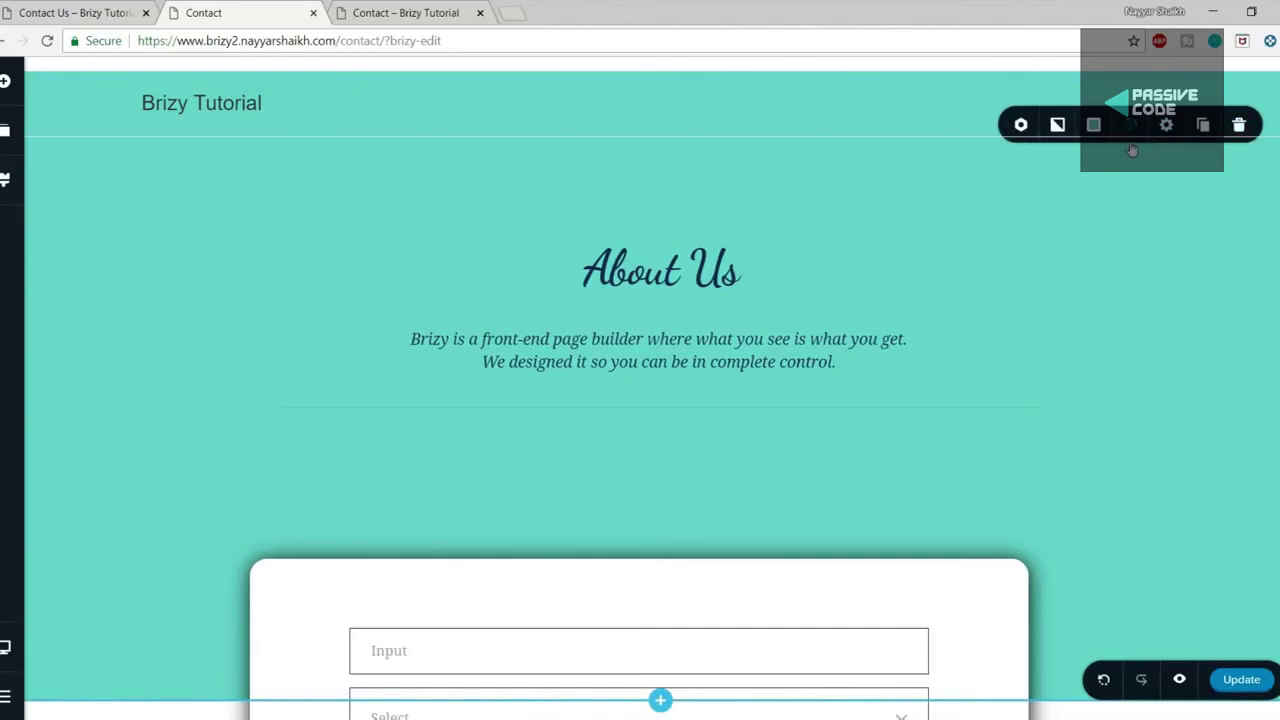
scroll(1157, 300, "down", 5)
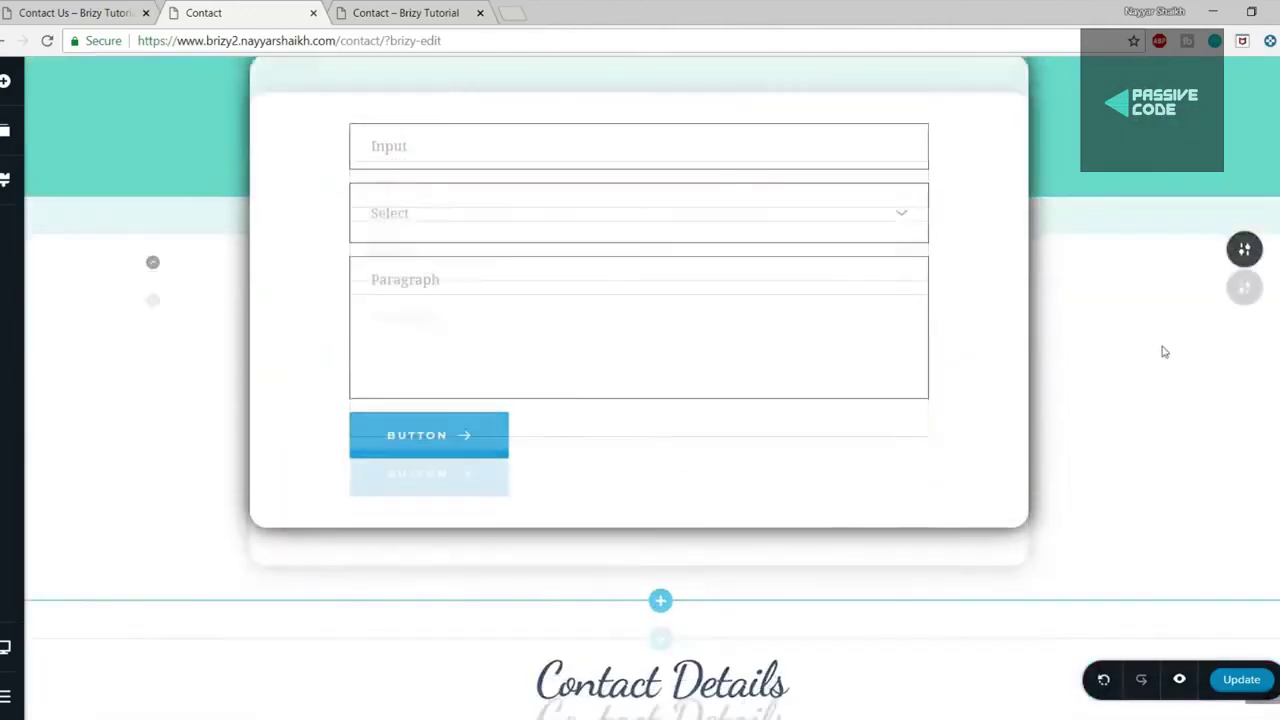
- Open the finished About Us reference page from the live site menu and scroll through it
scroll(1163, 352, "up", 2)
left_click(1243, 408)
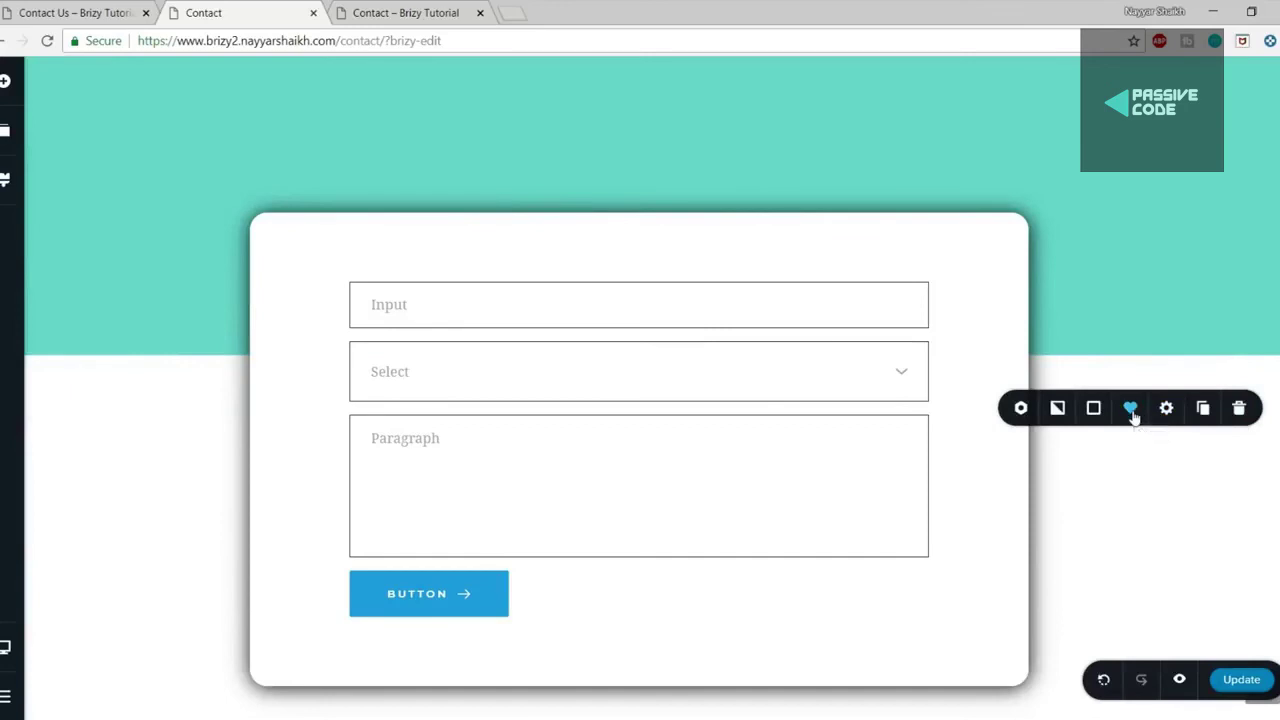
left_click(22, 8)
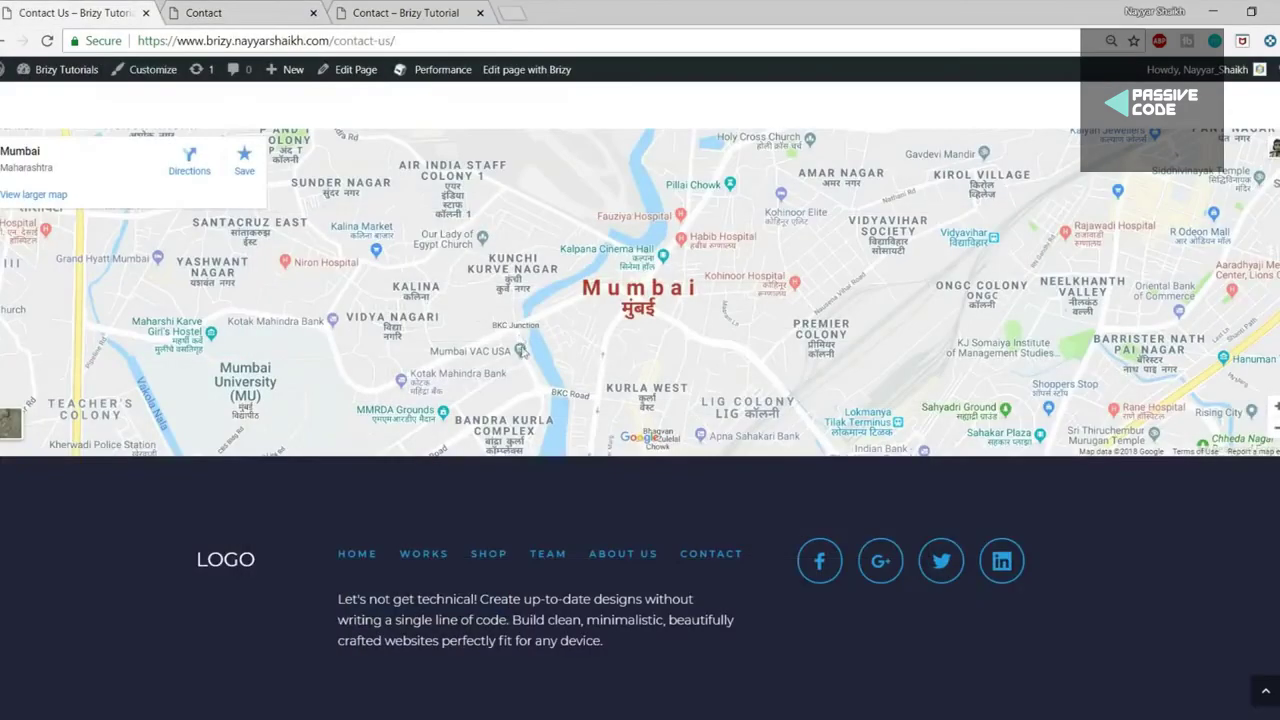
scroll(534, 403, "up", 8)
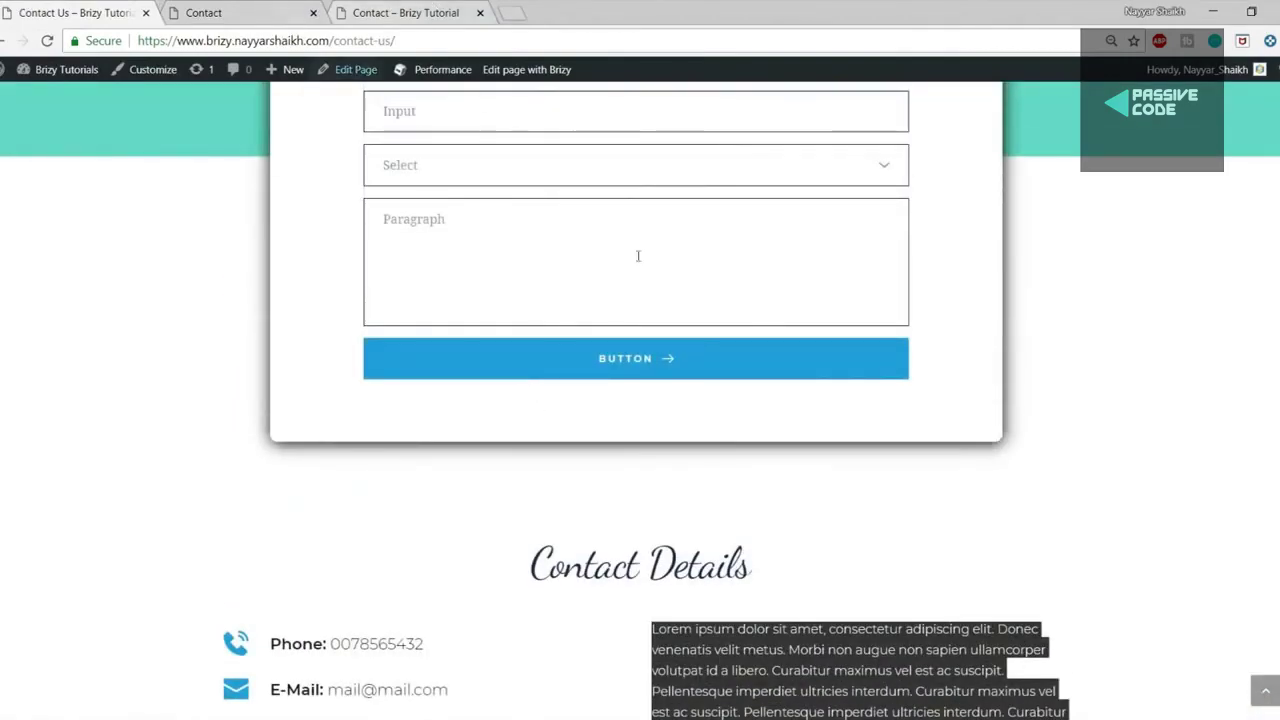
scroll(637, 256, "up", 5)
left_click(1028, 121)
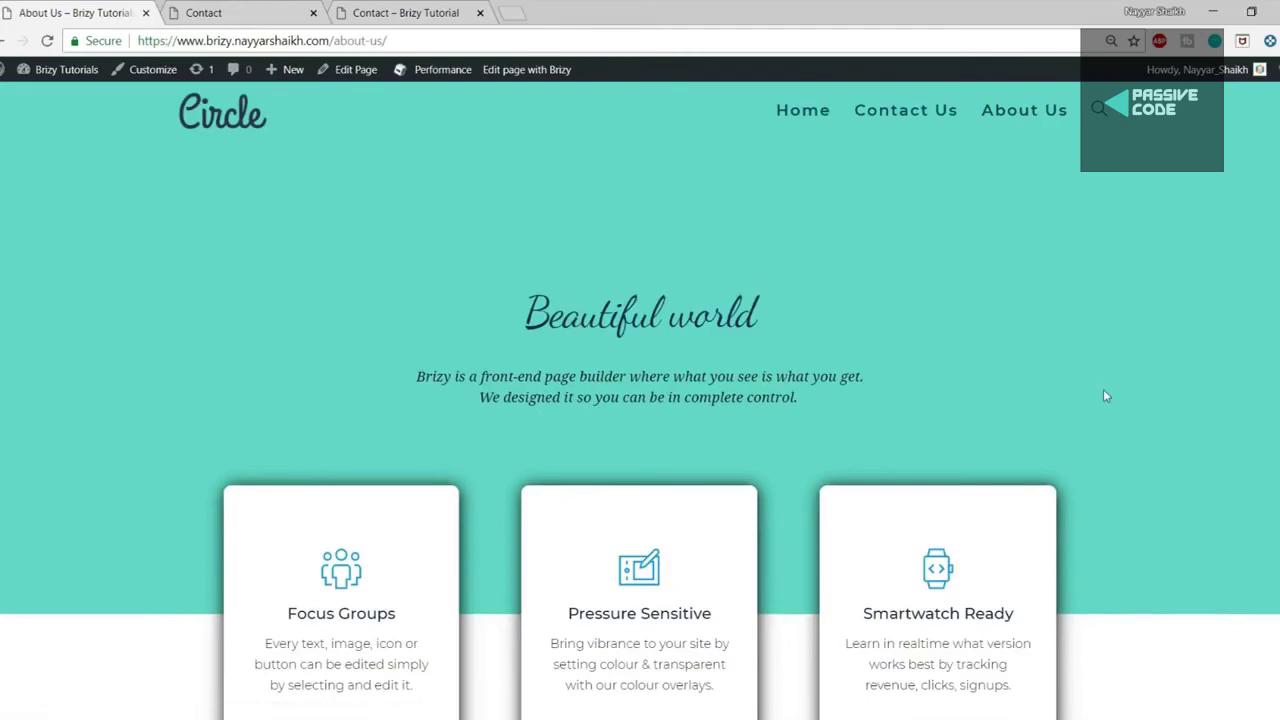
scroll(1105, 396, "down", 3)
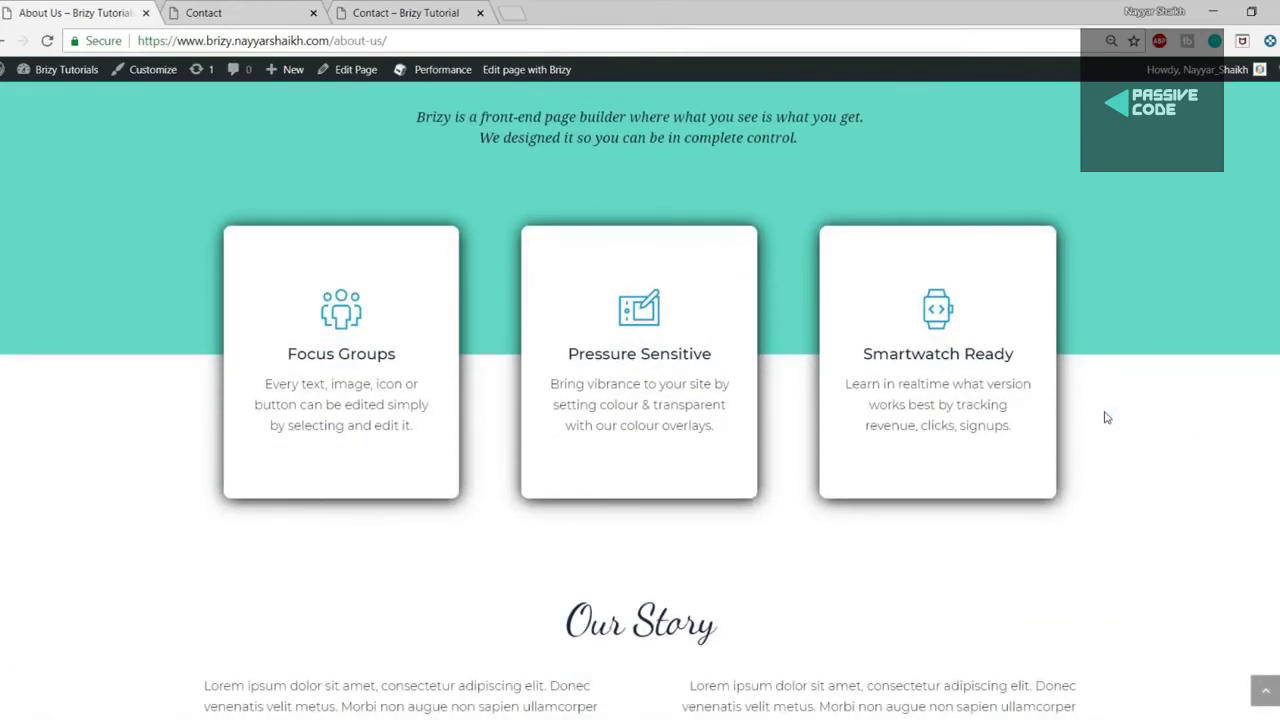
scroll(1106, 417, "down", 3)
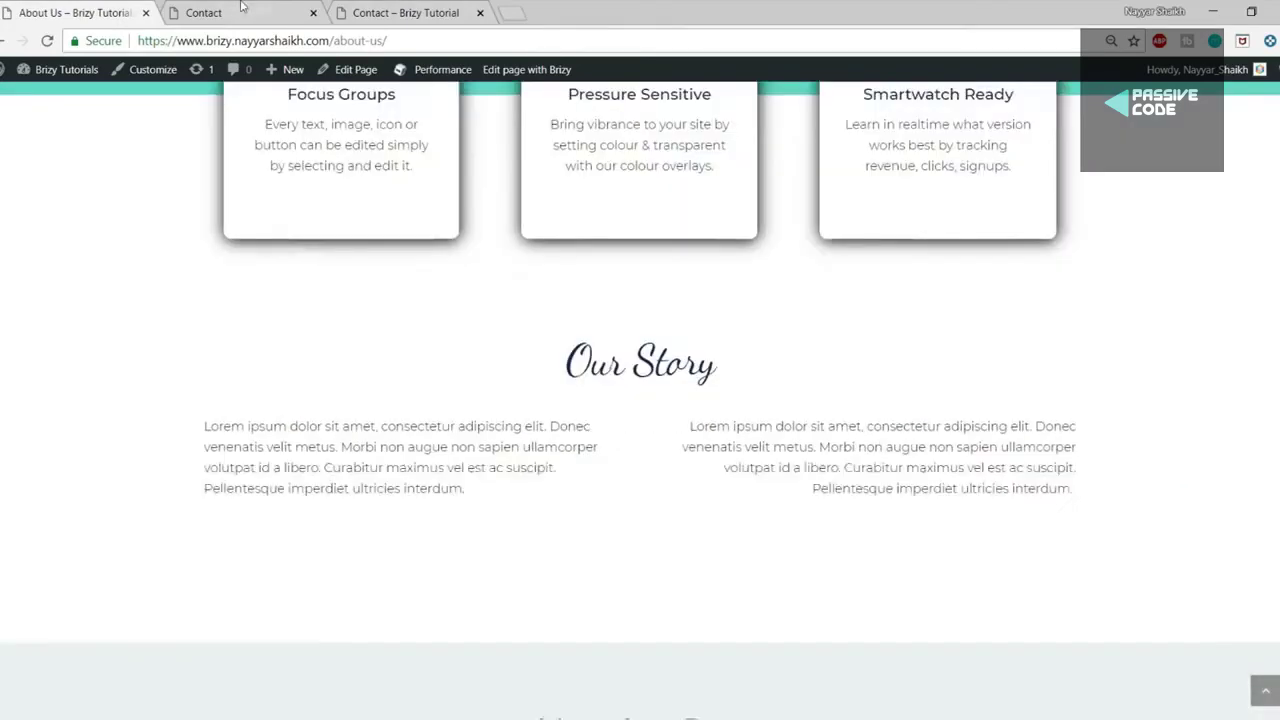
- Return to the Contact page editor and scroll back to the top
key("ctrl+Tab")
scroll(849, 423, "down", 5)
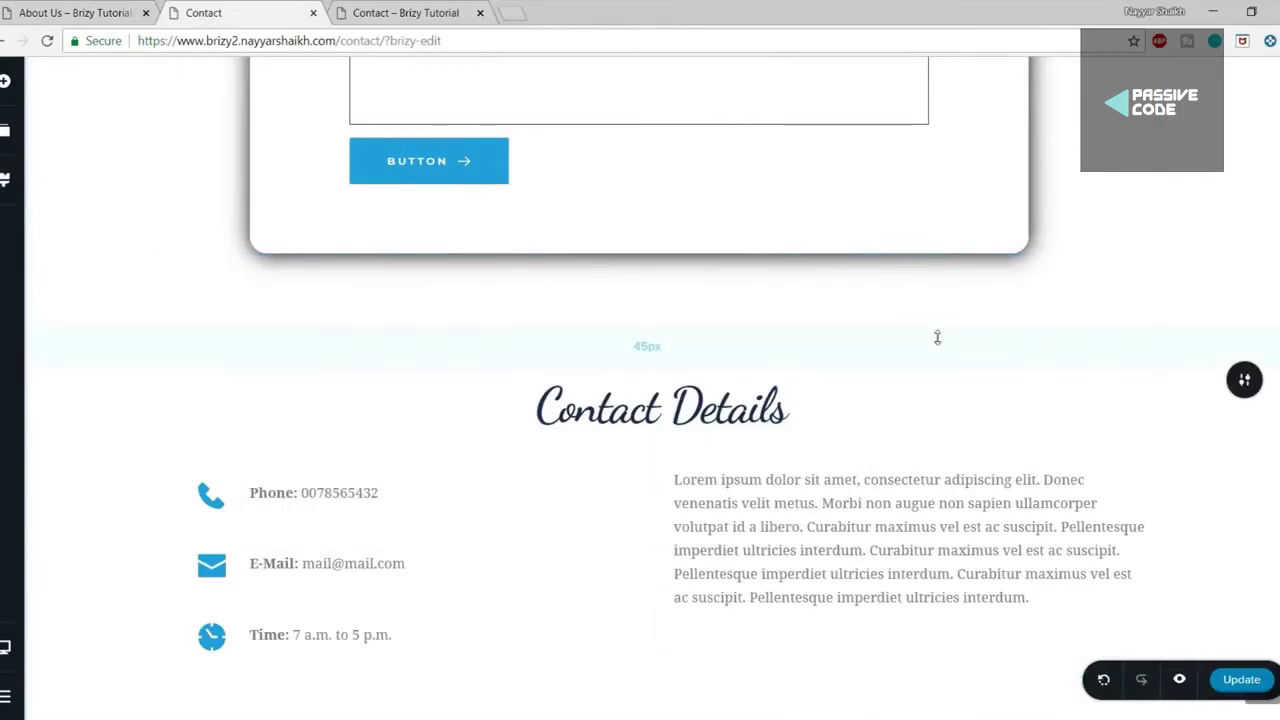
mouse_move(1243, 383)
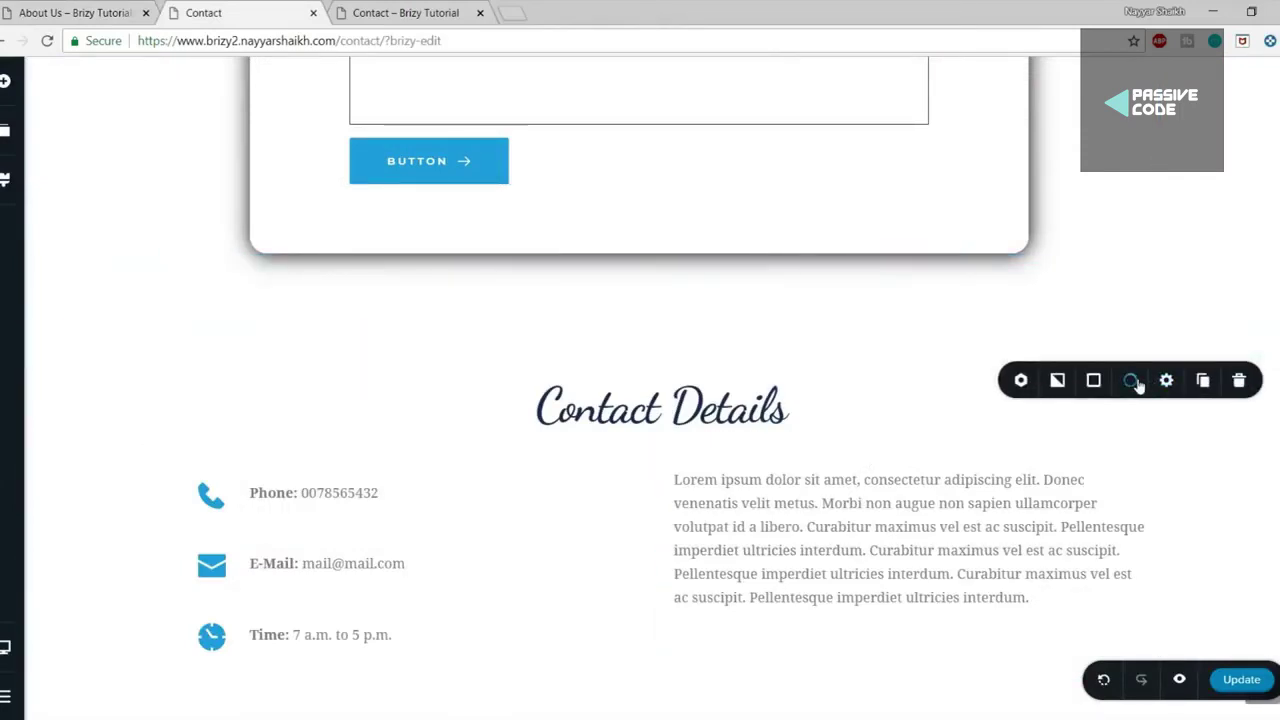
left_click(93, 8)
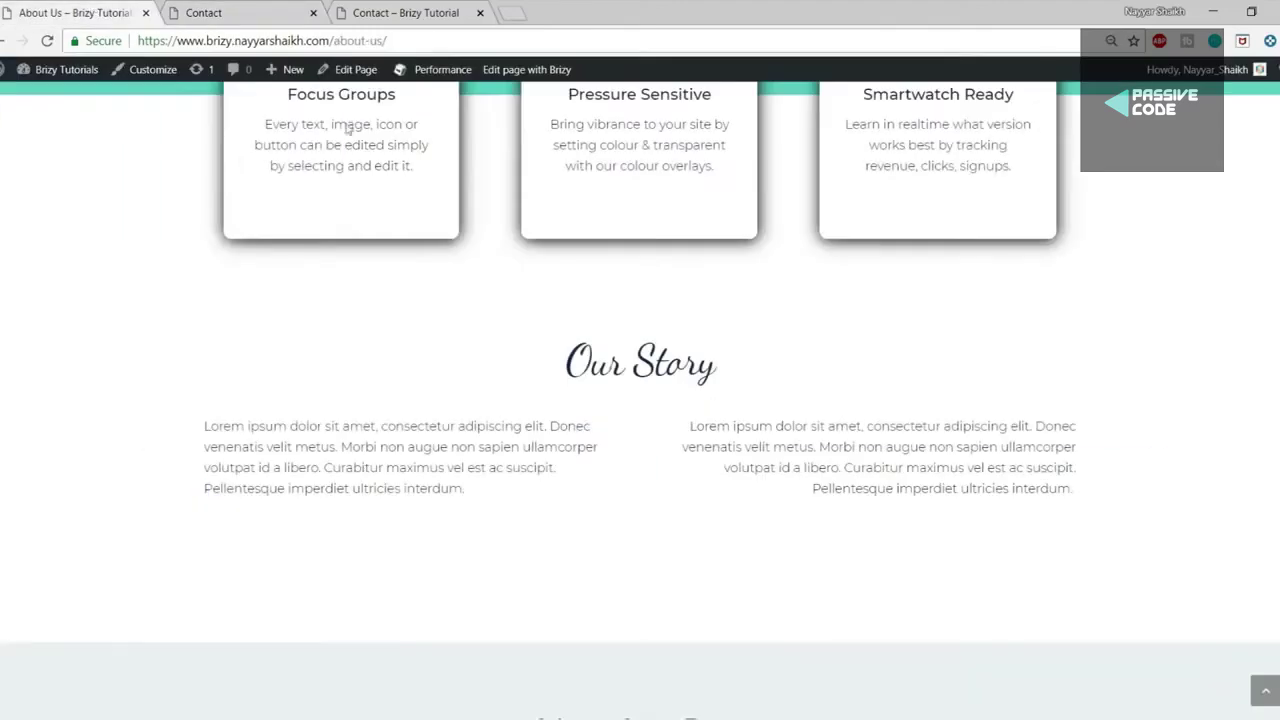
left_click(275, 10)
scroll(355, 120, "up", 10)
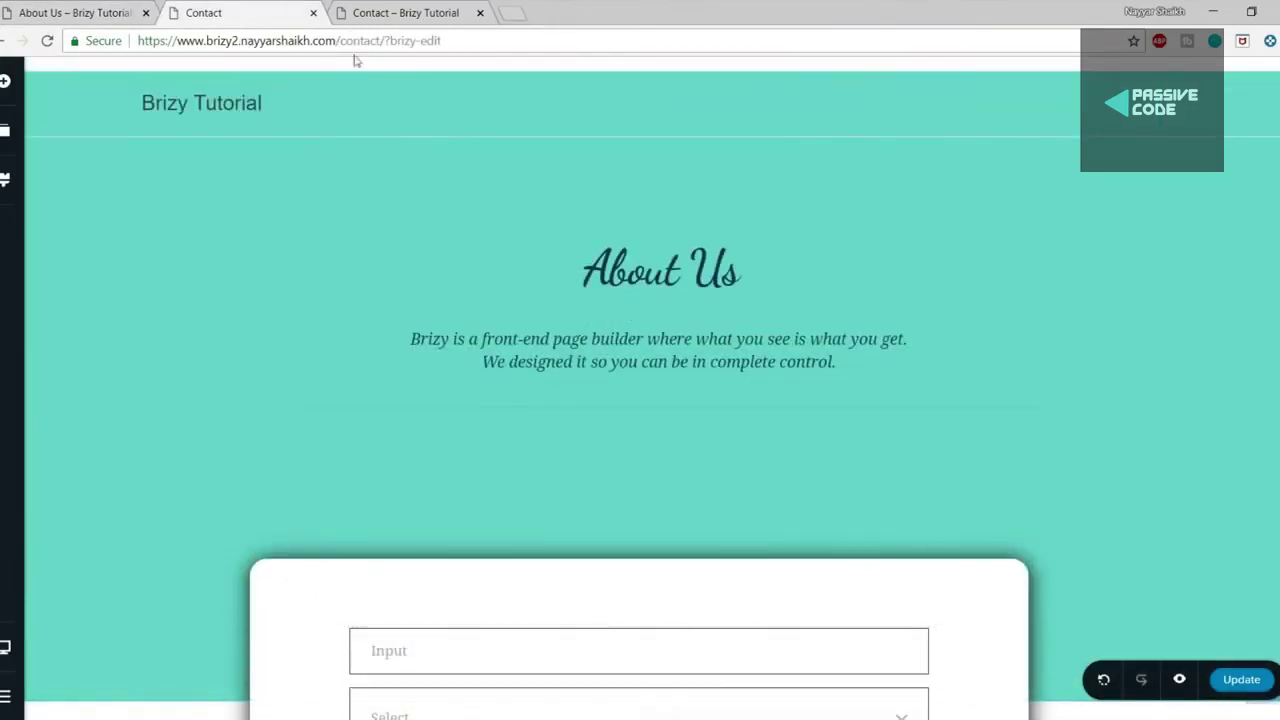
- Load the site's home page and start a new WordPress page from the New menu
left_click_drag(339, 40, 550, 37)
key("BackSpace")
key("Return")
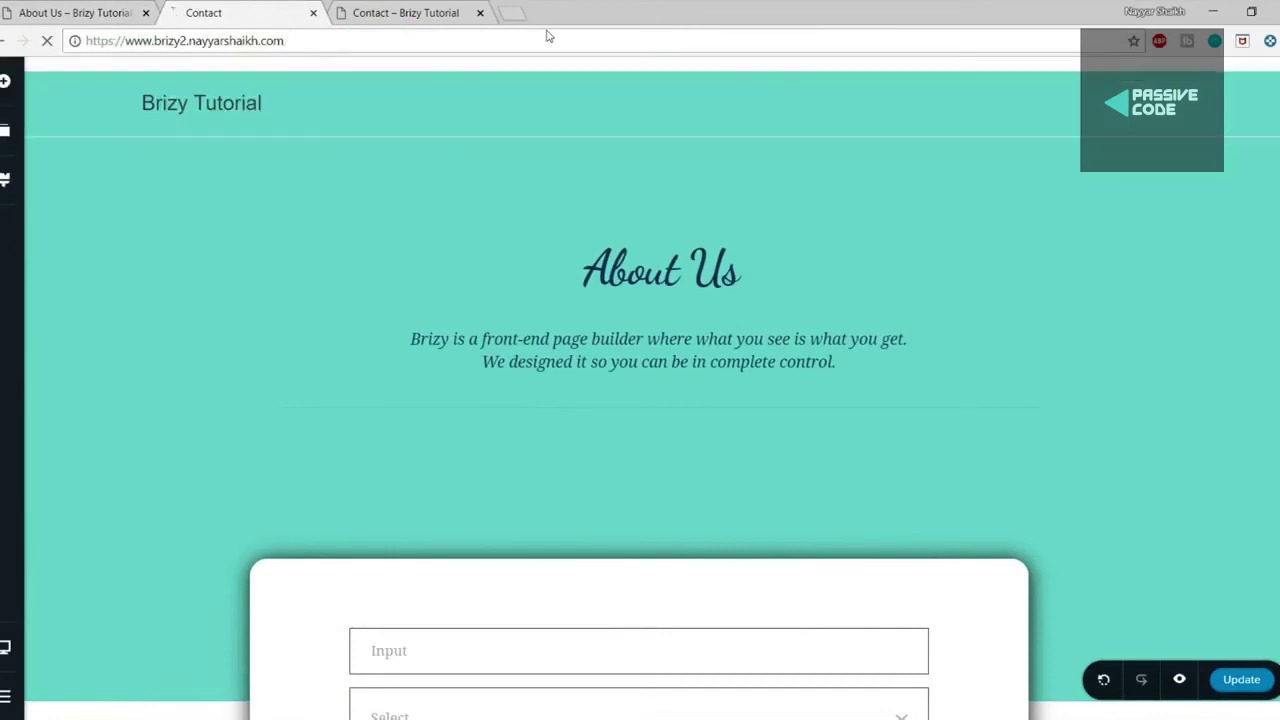
left_click(482, 13)
mouse_move(272, 71)
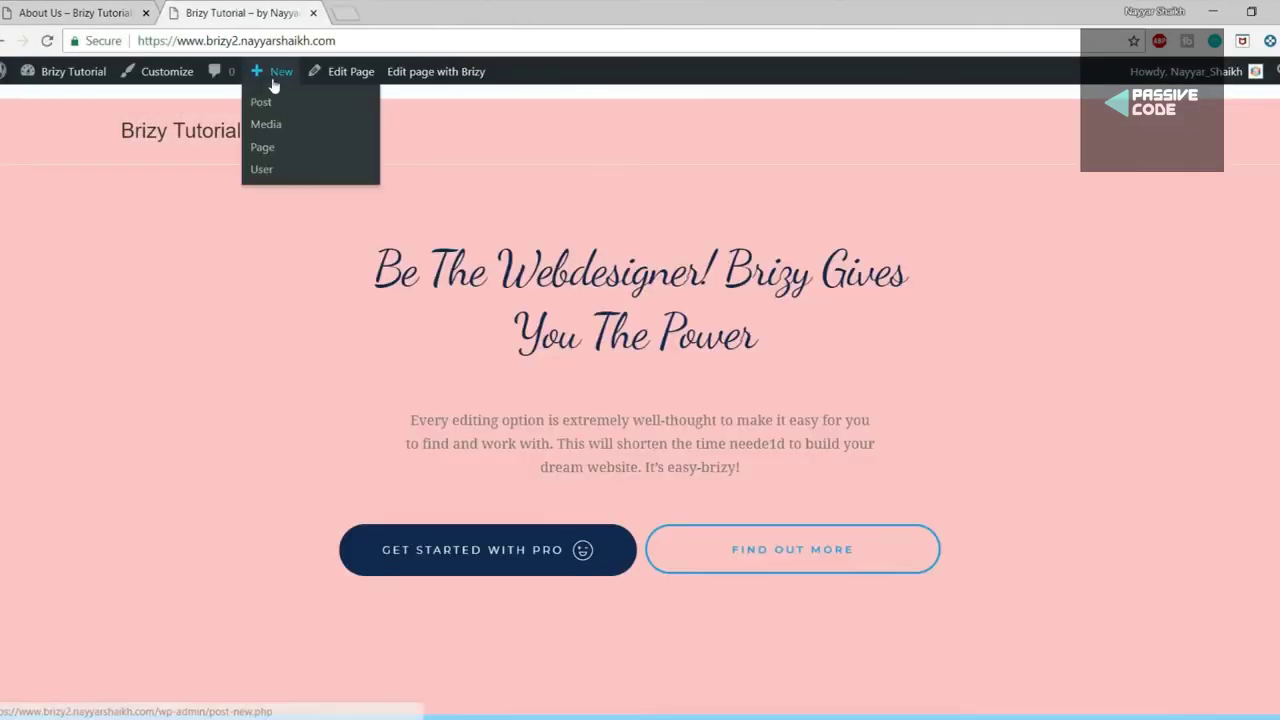
left_click(279, 150)
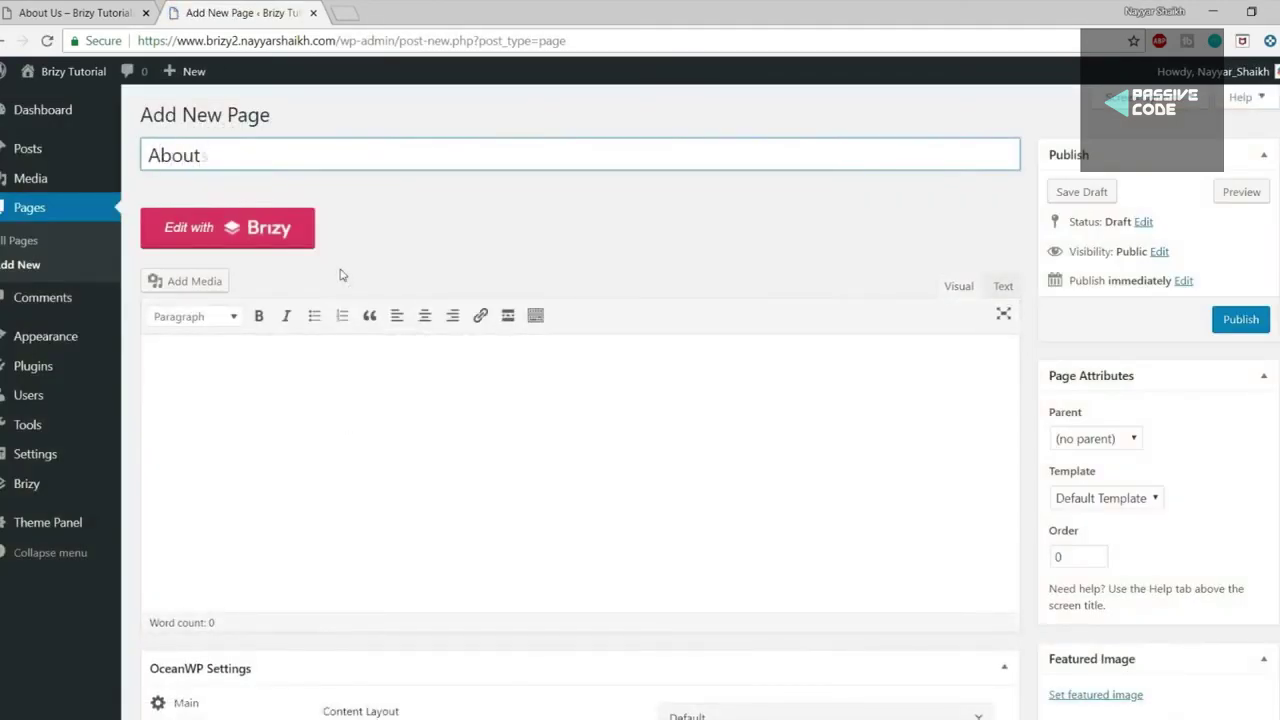
- Set the page's content layout to 100% Full Width and header style to Transparent
scroll(1046, 344, "down", 3)
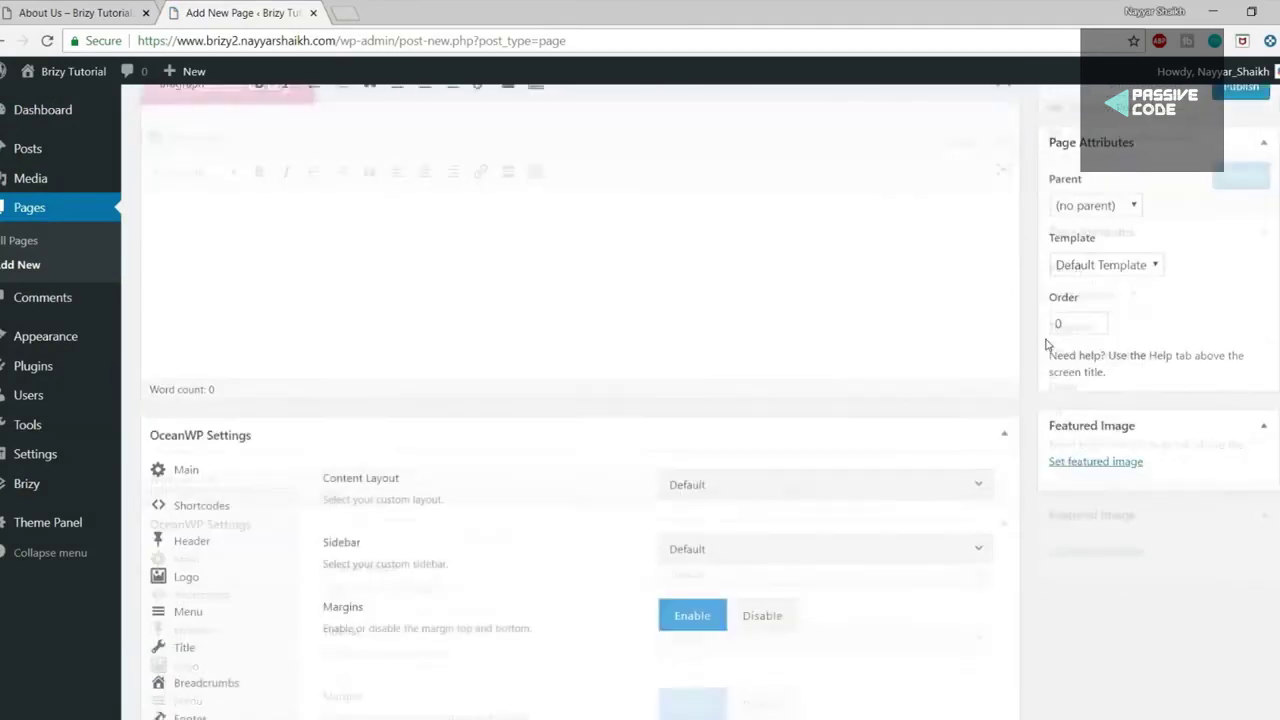
left_click(740, 460)
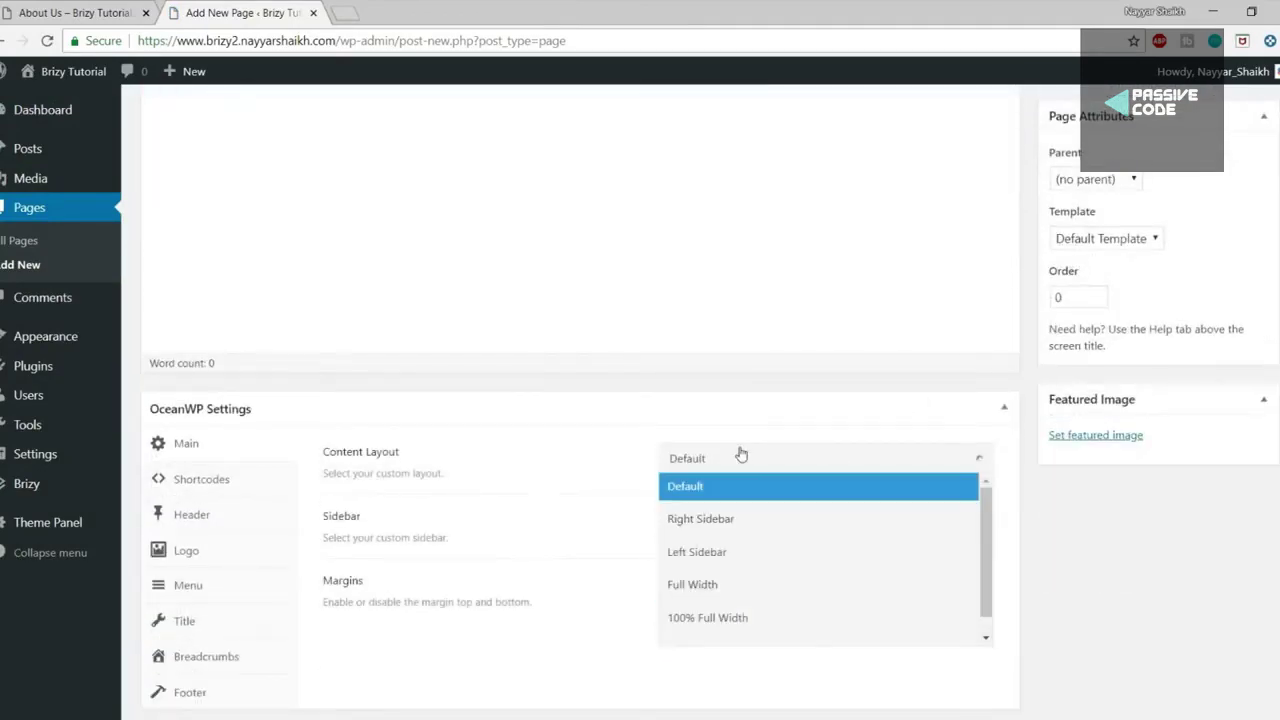
left_click(740, 634)
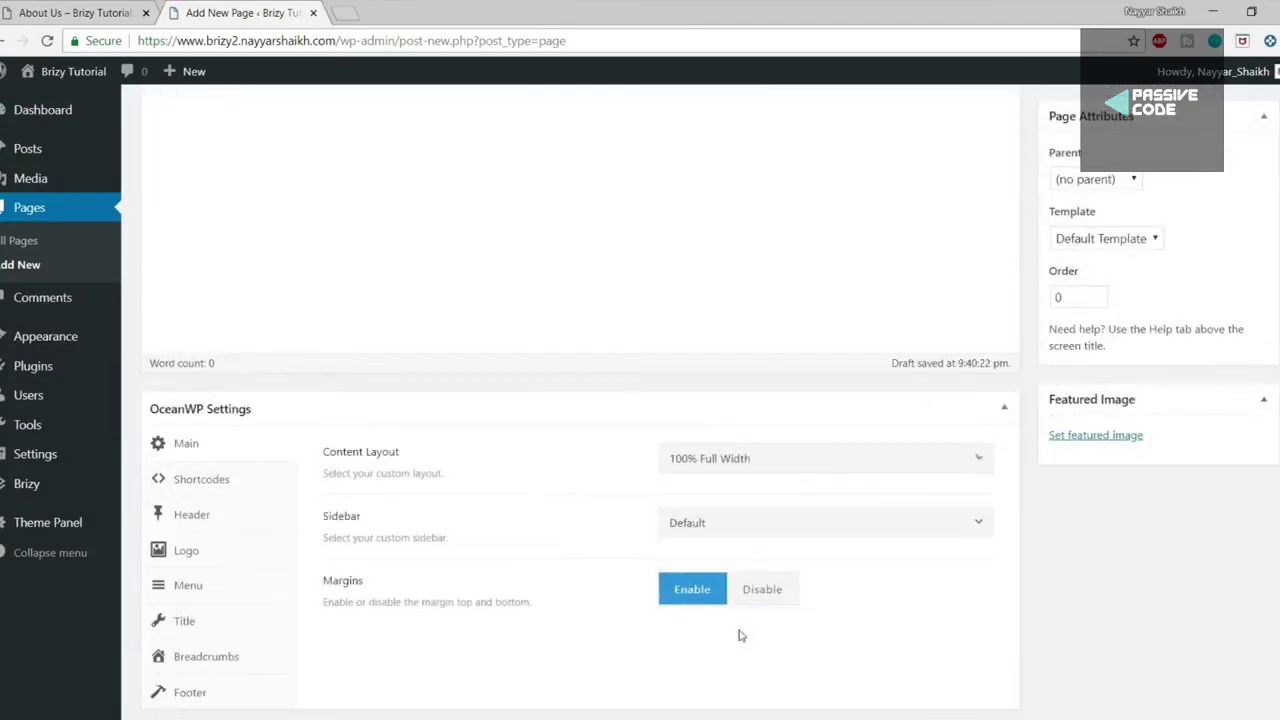
left_click(223, 520)
left_click(825, 592)
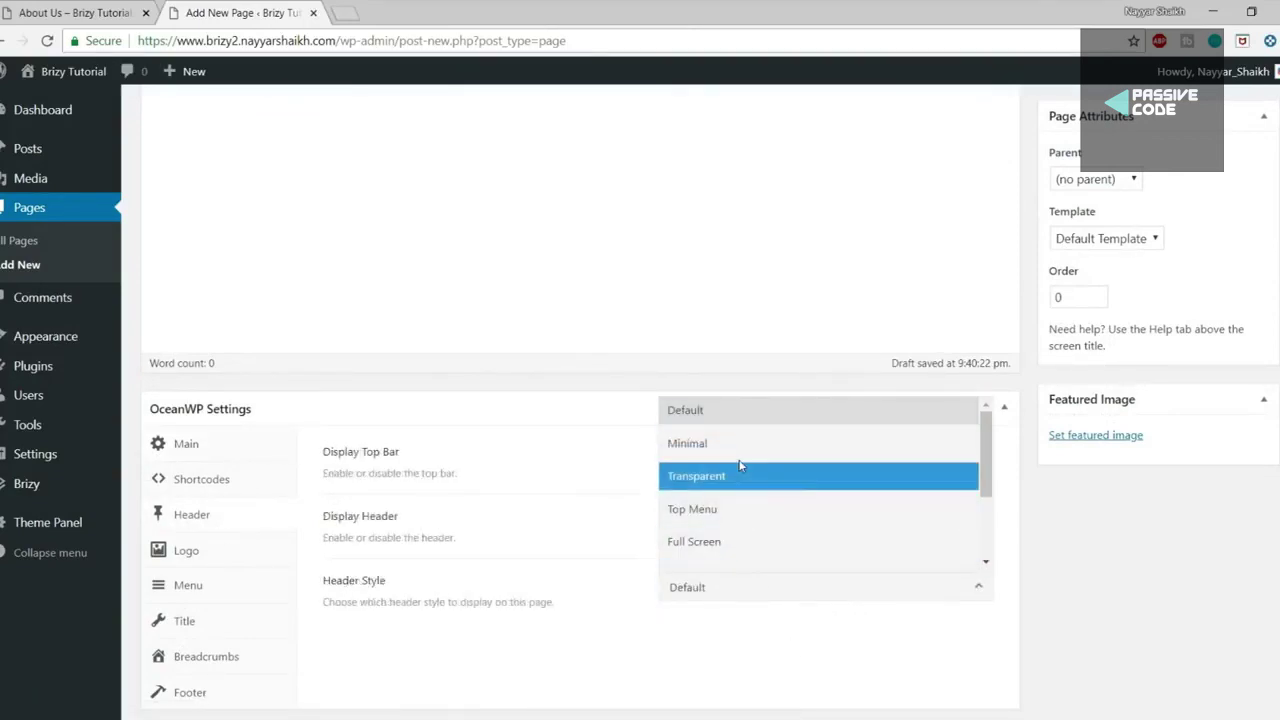
scroll(815, 510, "down", 2)
scroll(790, 507, "up", 2)
left_click(778, 485)
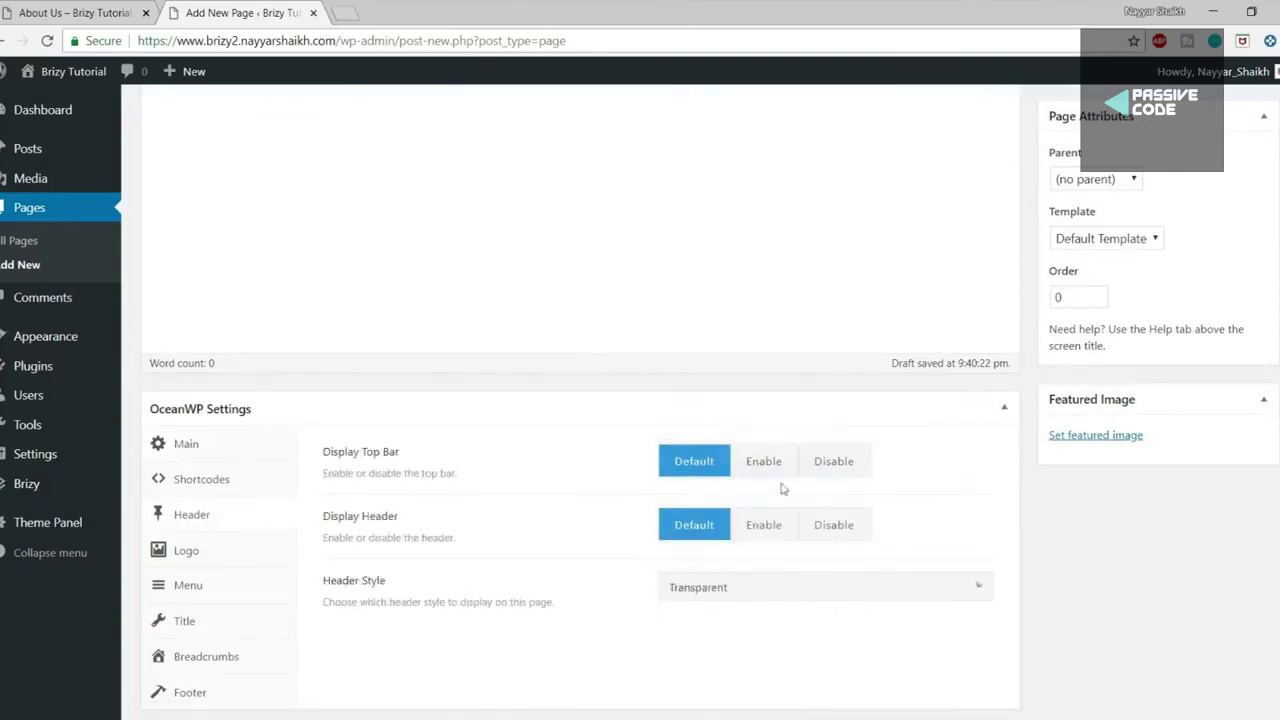
- Hide the page title and disable the footer widgets and copyright areas
left_click(184, 621)
left_click(848, 459)
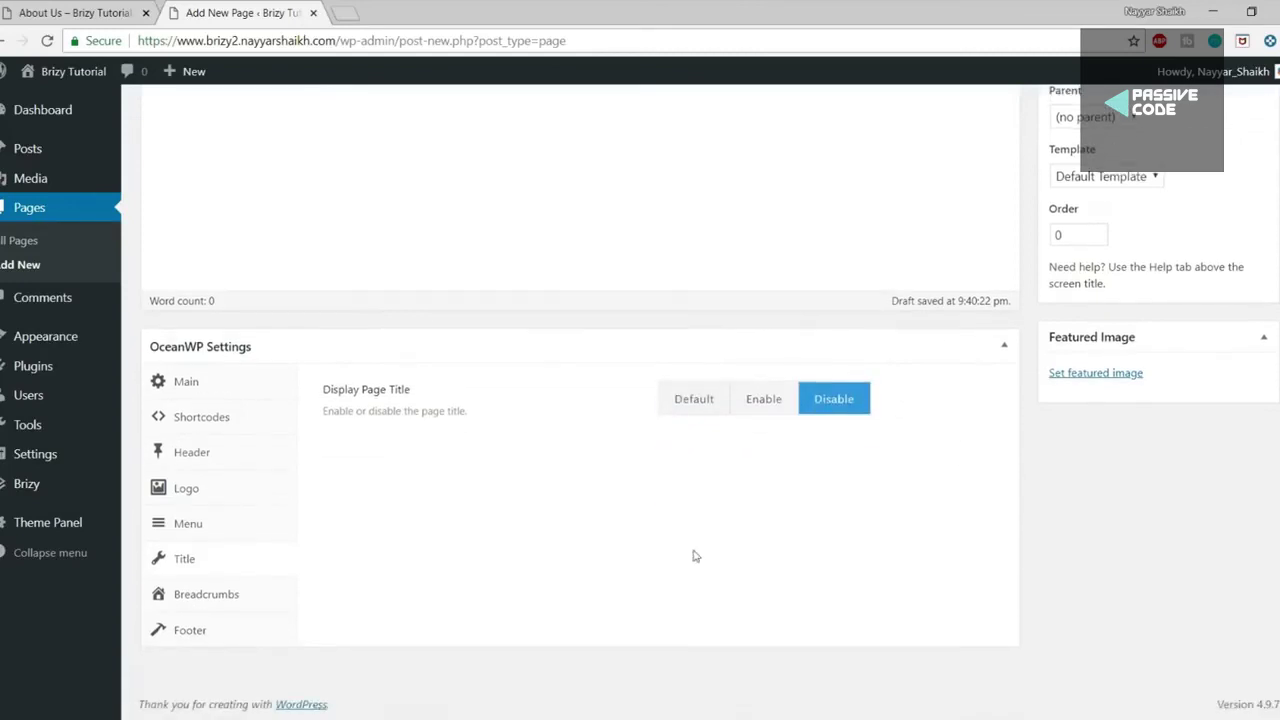
left_click(195, 632)
left_click(834, 398)
left_click(862, 464)
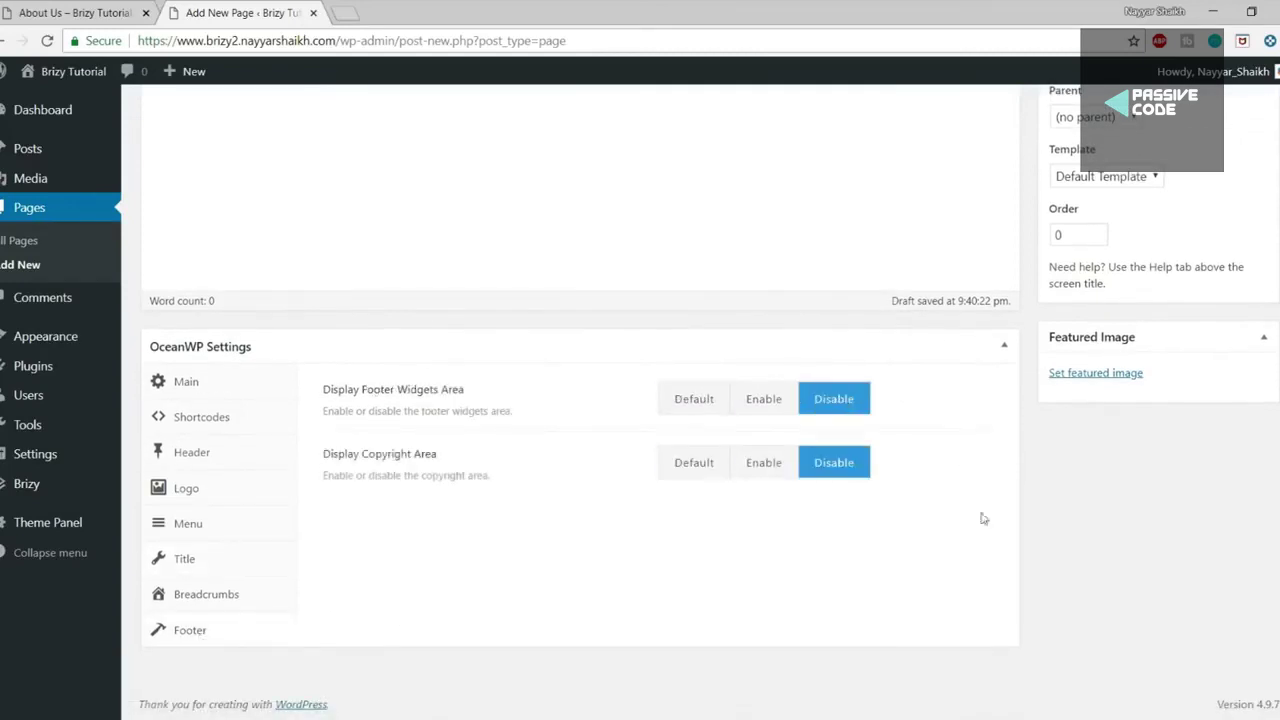
- Publish the About Us page and open it in Brizy
scroll(1200, 480, "up", 4)
left_click(1241, 320)
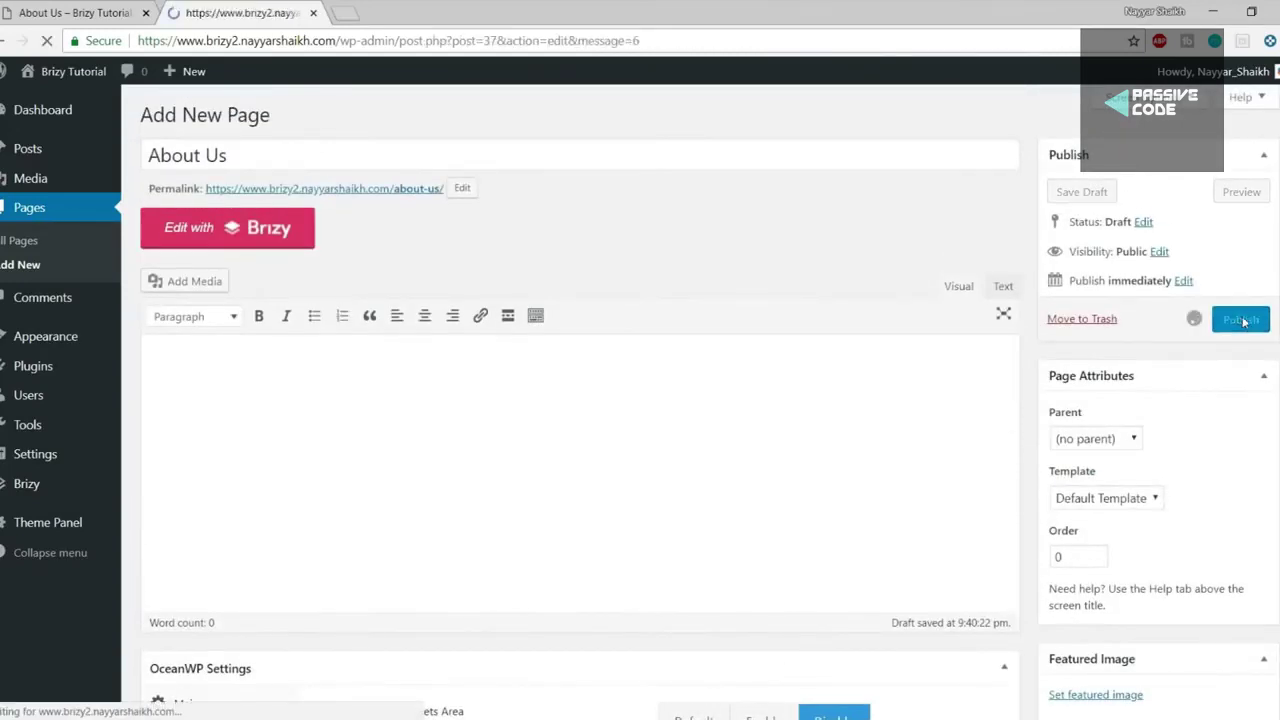
left_click(262, 151)
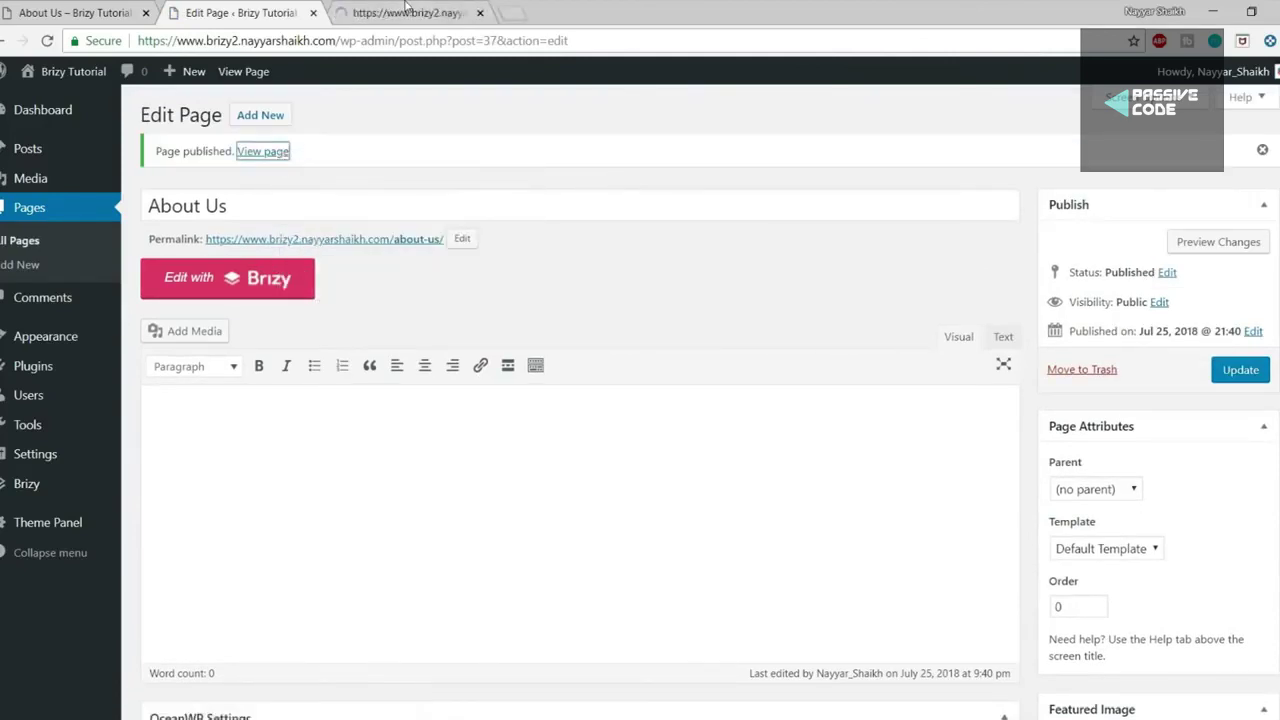
key("ctrl+shift+Tab")
left_click(305, 295)
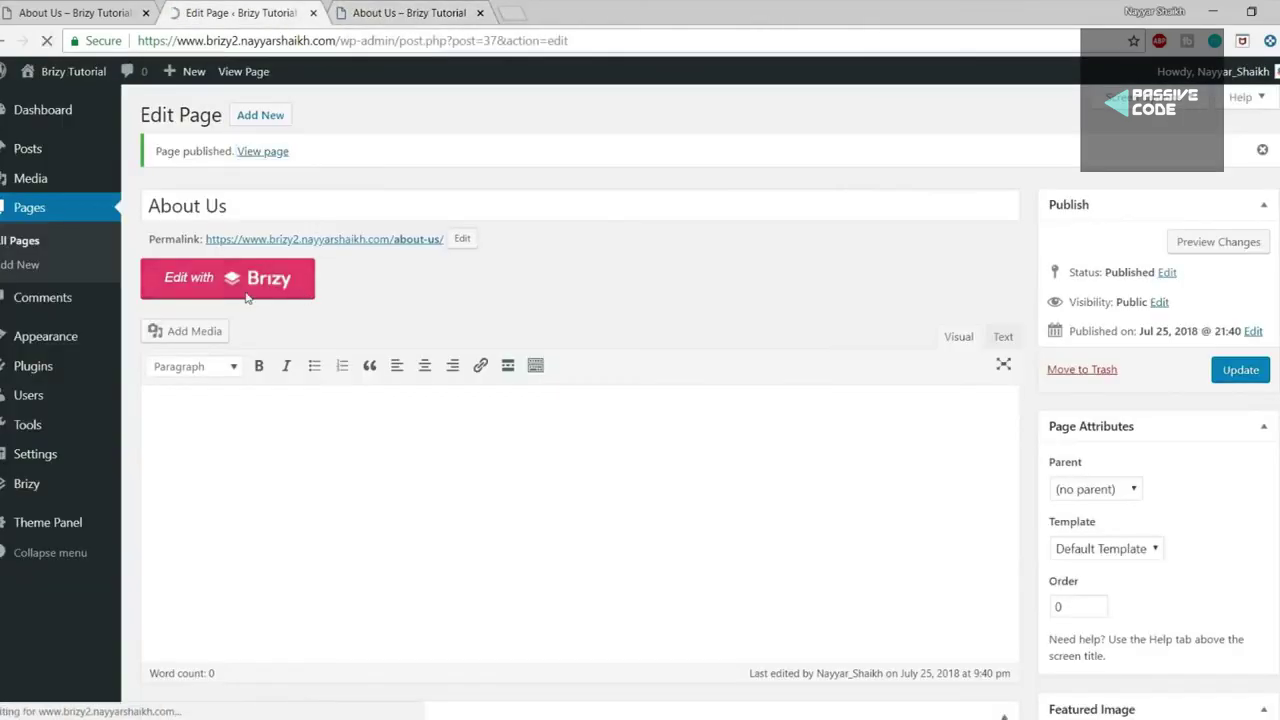
left_click(400, 12)
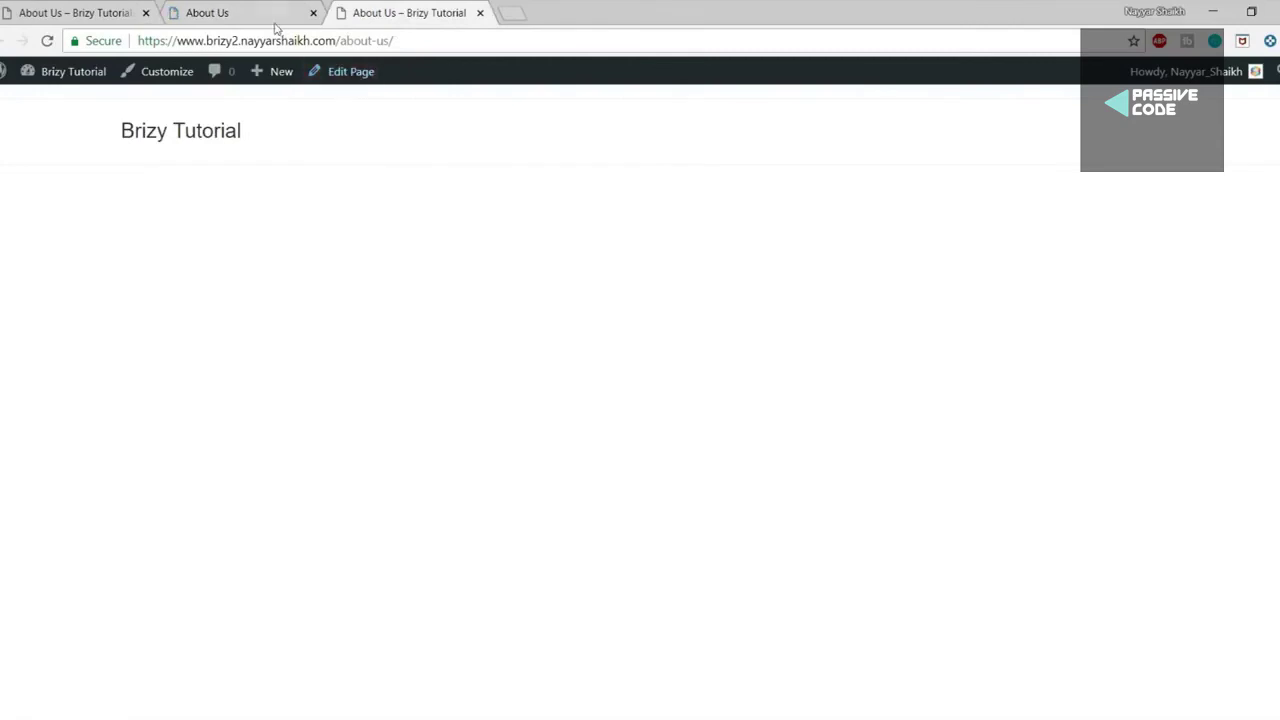
left_click(276, 26)
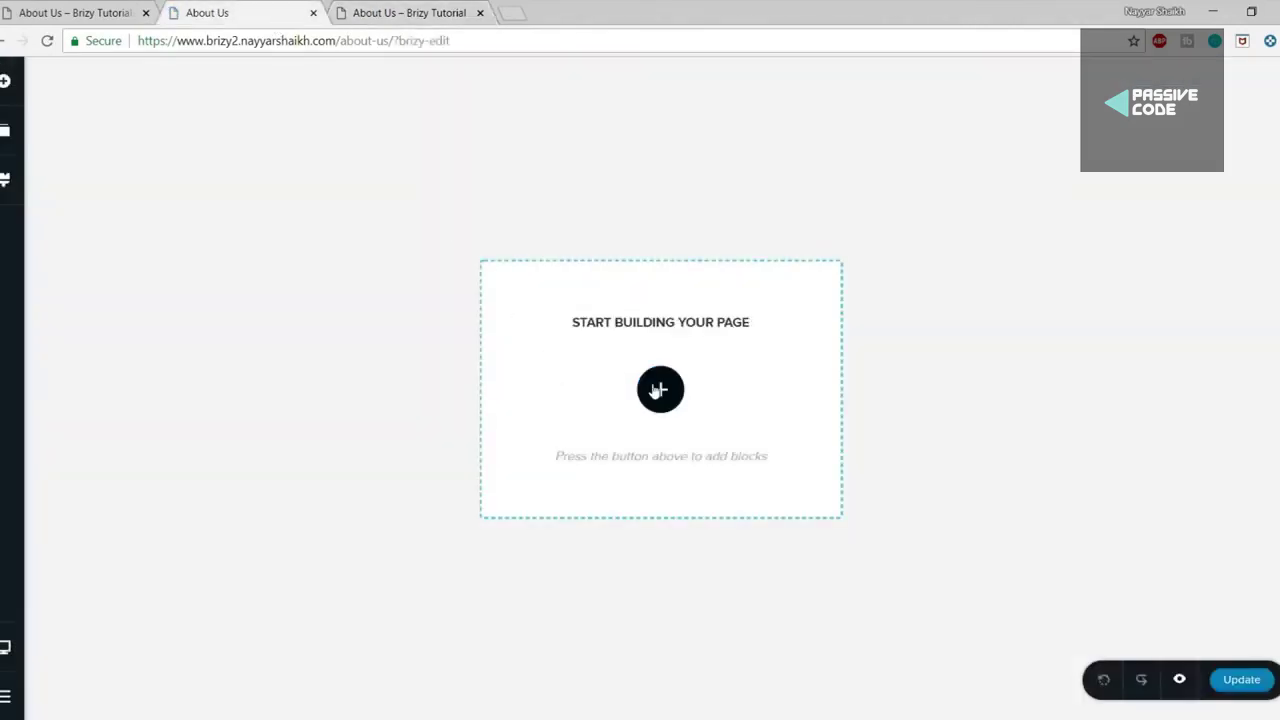
- Insert the saved About Us hero block onto the empty page
left_click(660, 389)
left_click(682, 170)
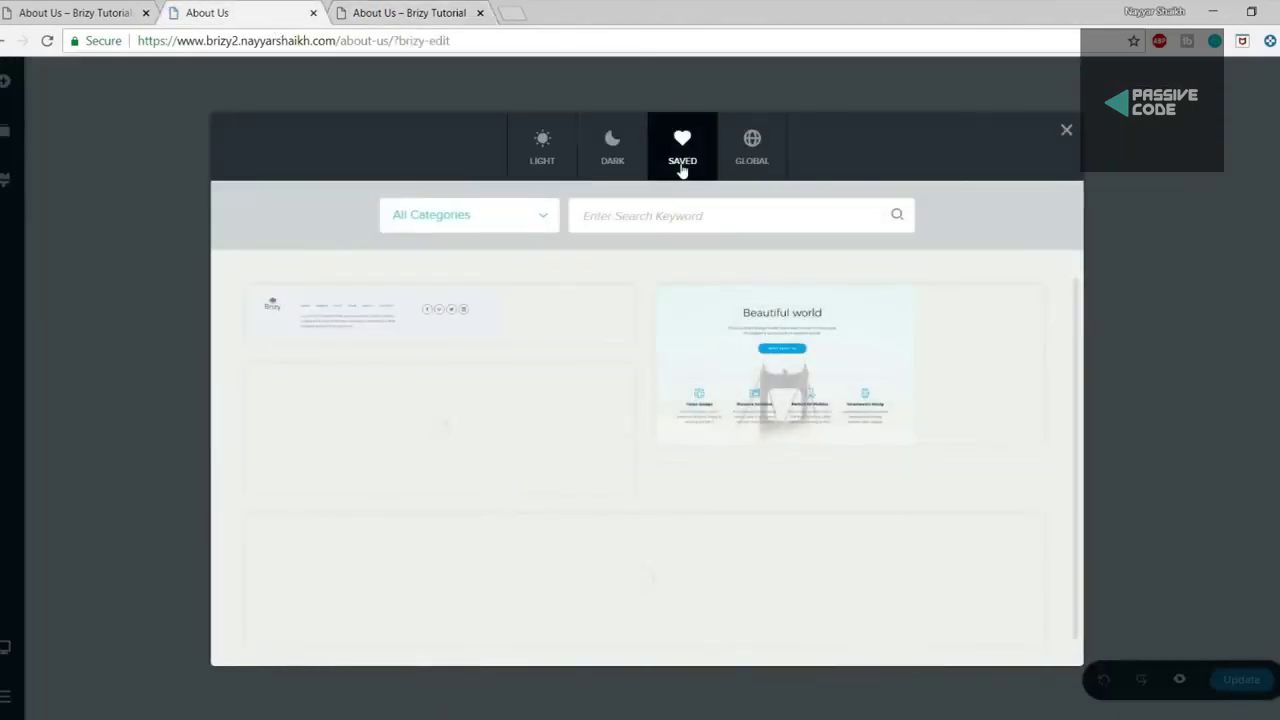
mouse_move(958, 360)
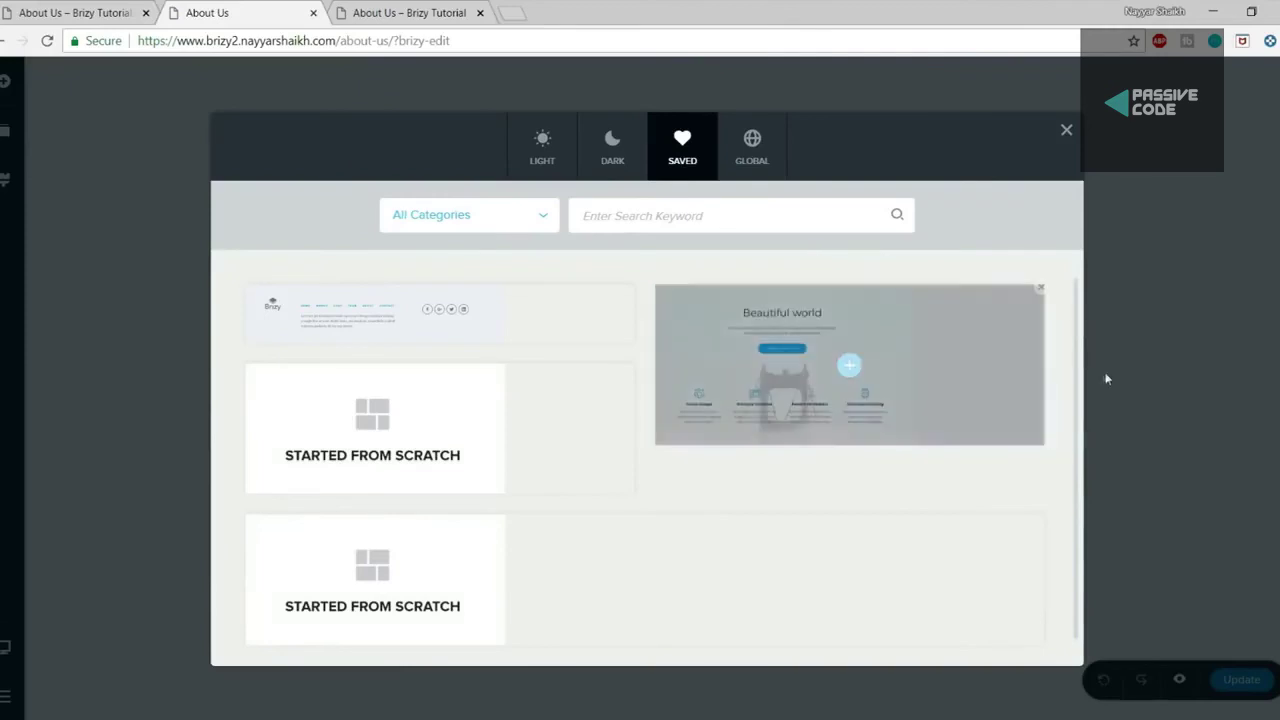
left_click(849, 366)
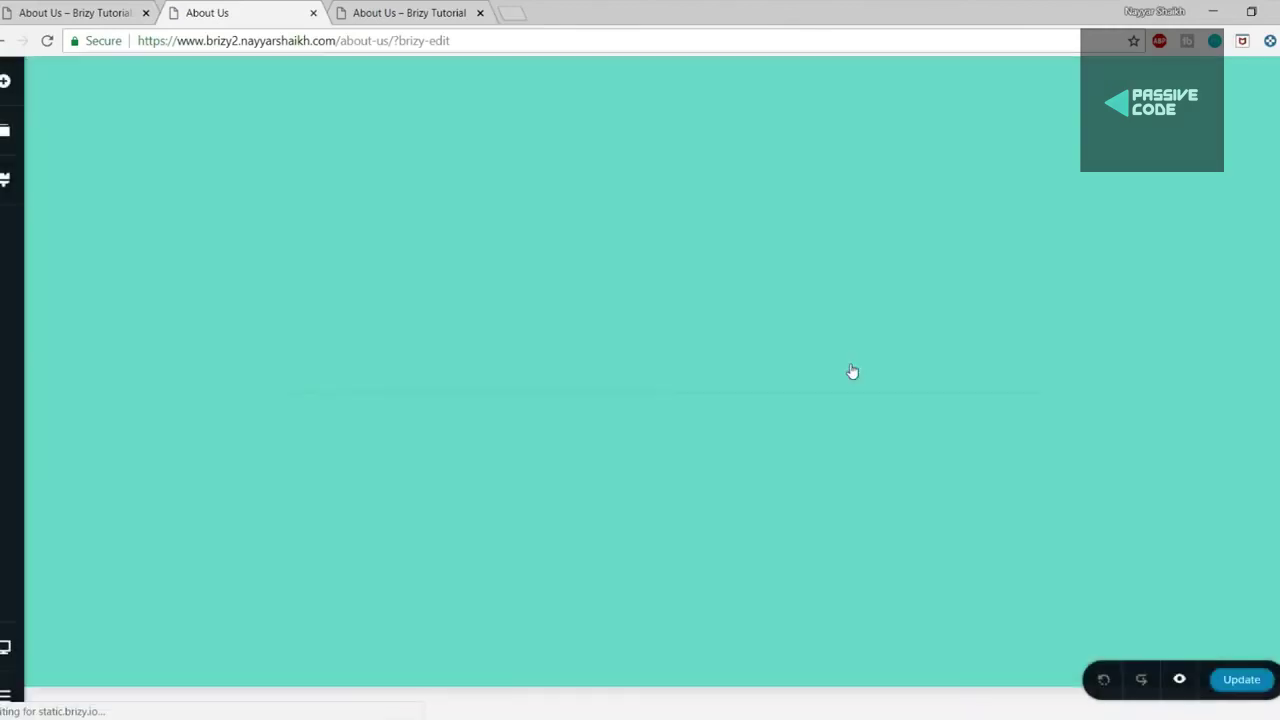
- Replace the hero heading 'About Us' with 'Contact Us'
left_click(666, 266)
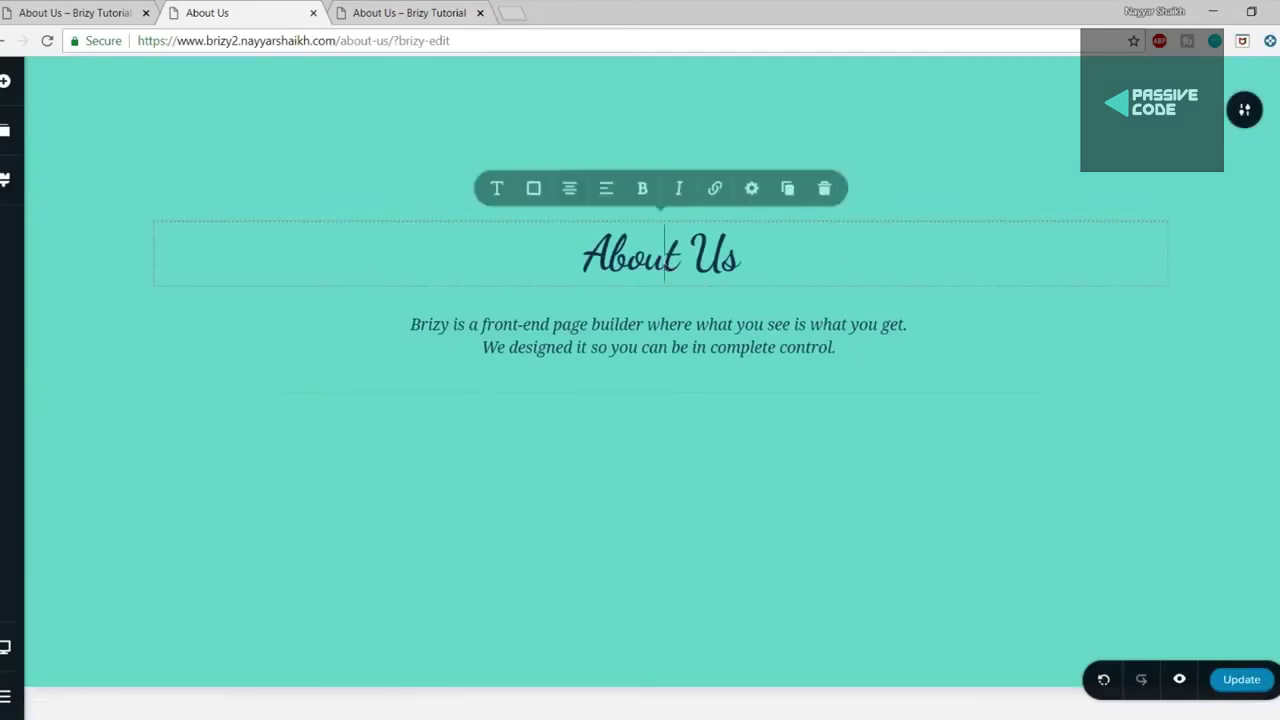
triple_click(677, 258)
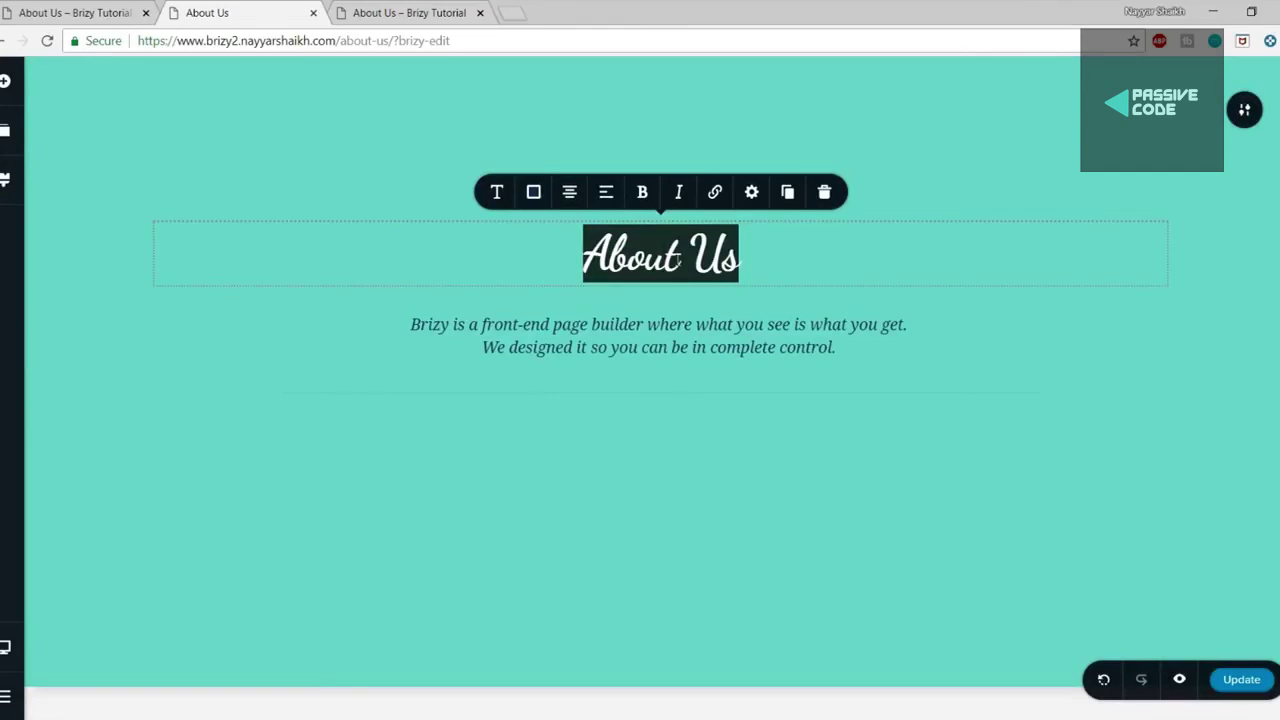
key("ctrl+shift+Tab")
scroll(620, 462, "up", 5)
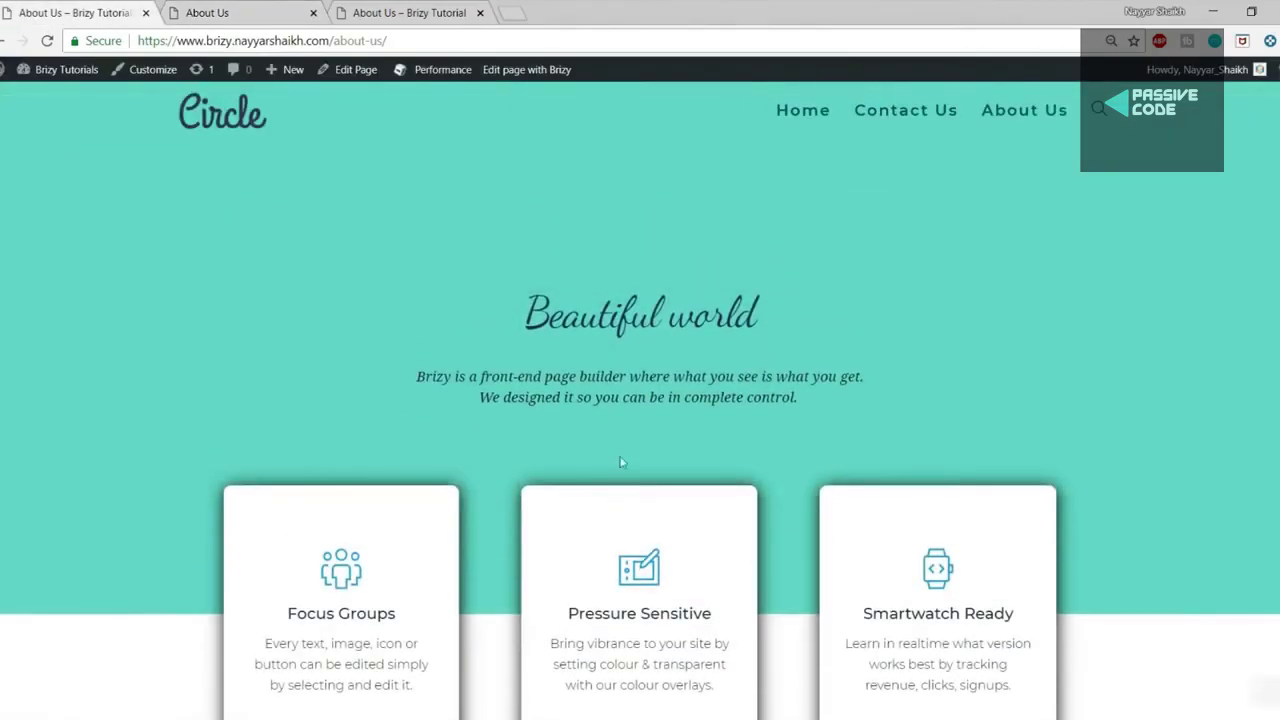
key("ctrl+Tab")
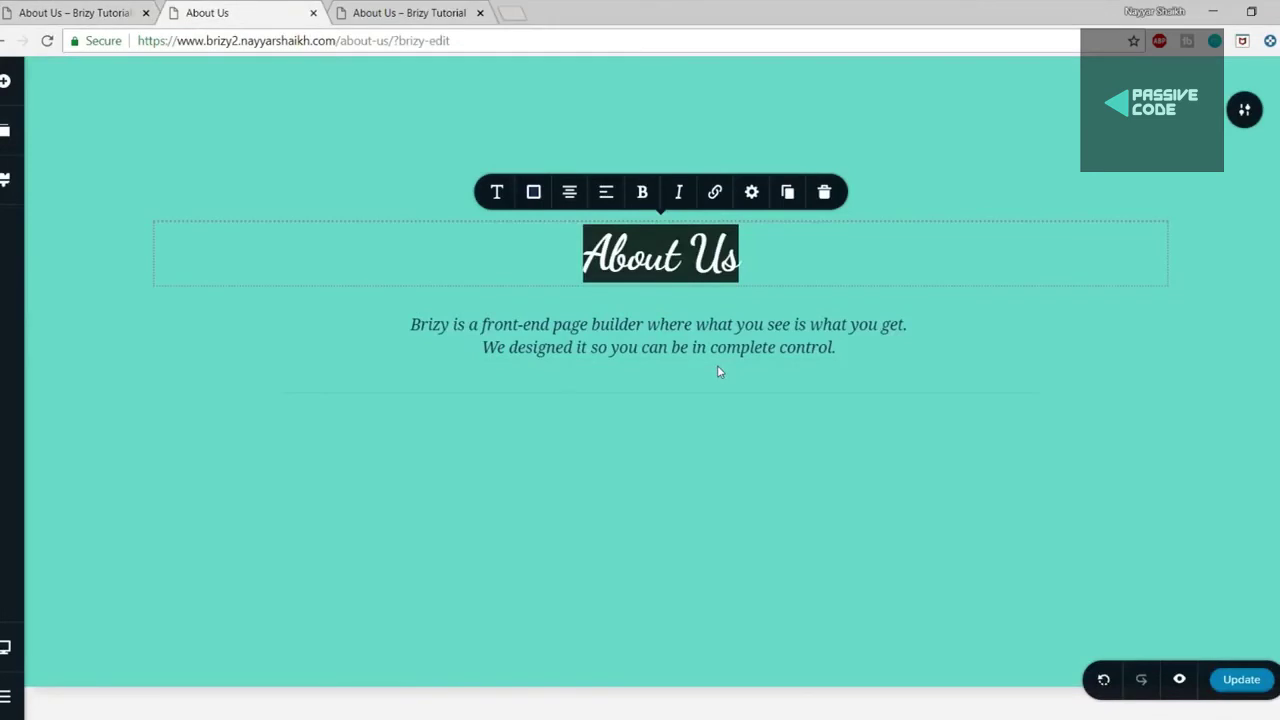
type("Con")
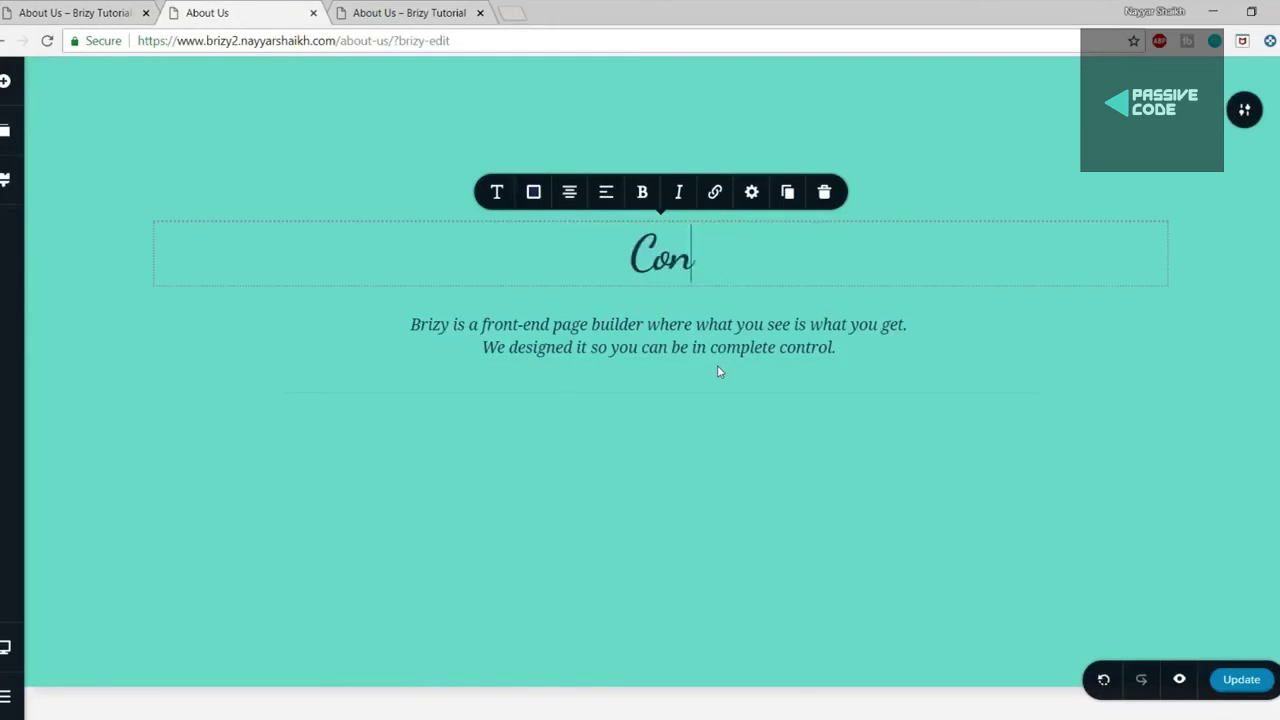
type("tact Us")
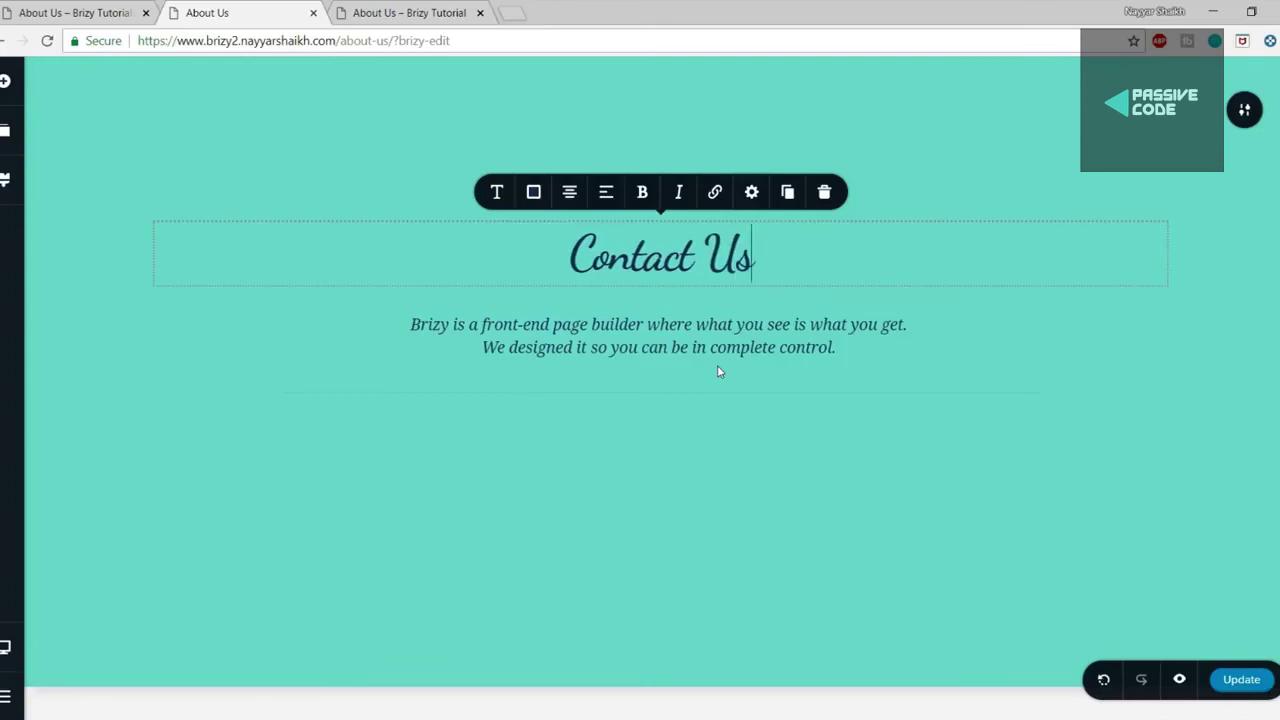
left_click(797, 449)
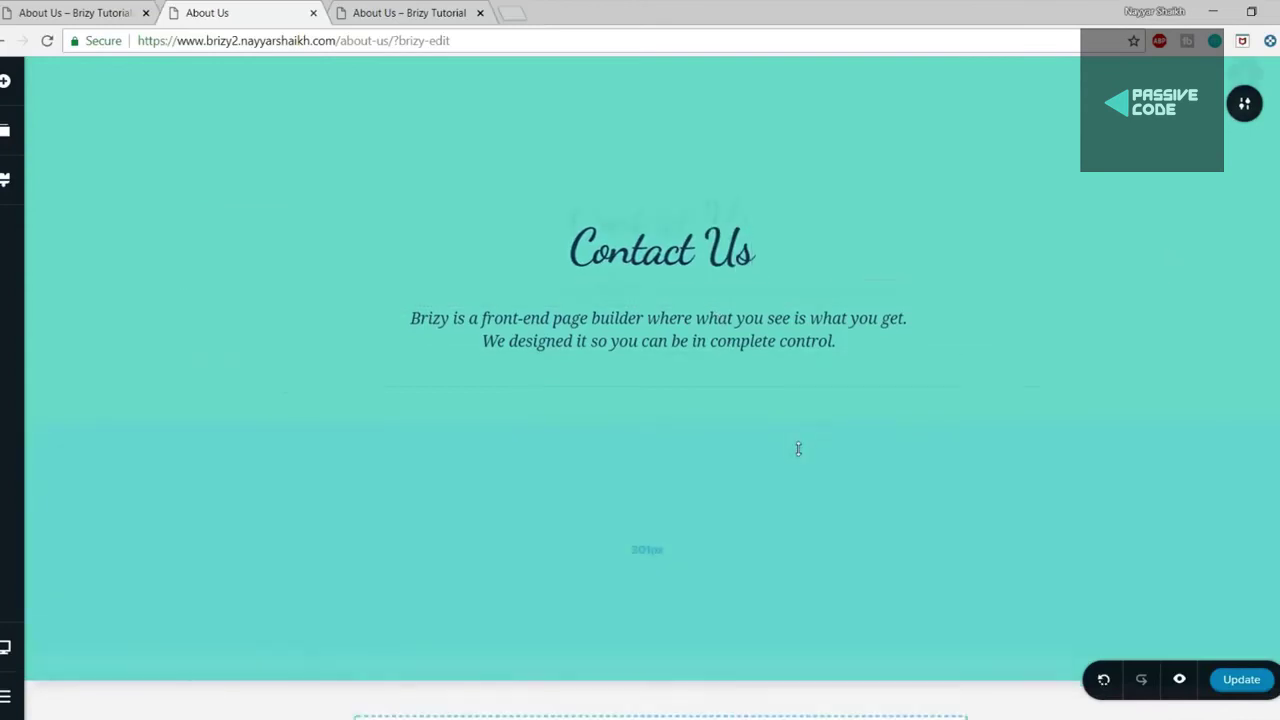
- Open the block library and look through the Saved blocks
scroll(797, 449, "down", 3)
left_click(658, 648)
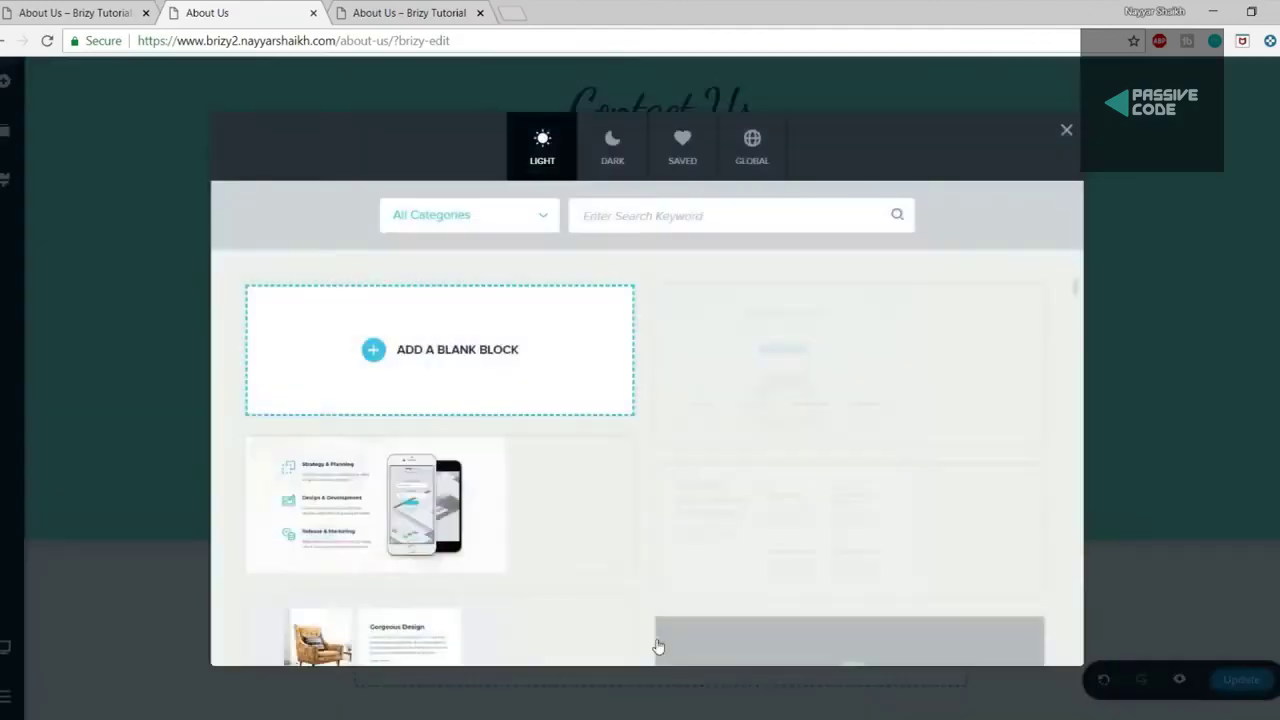
left_click(703, 143)
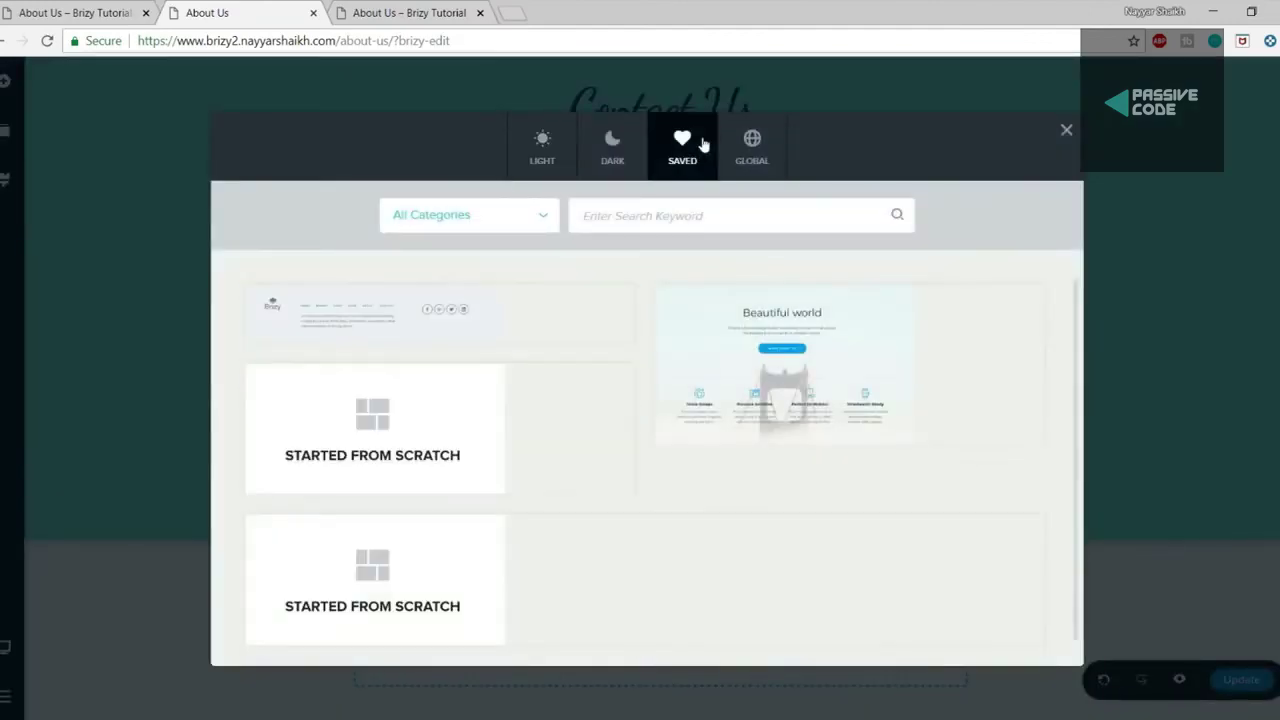
left_click(438, 431)
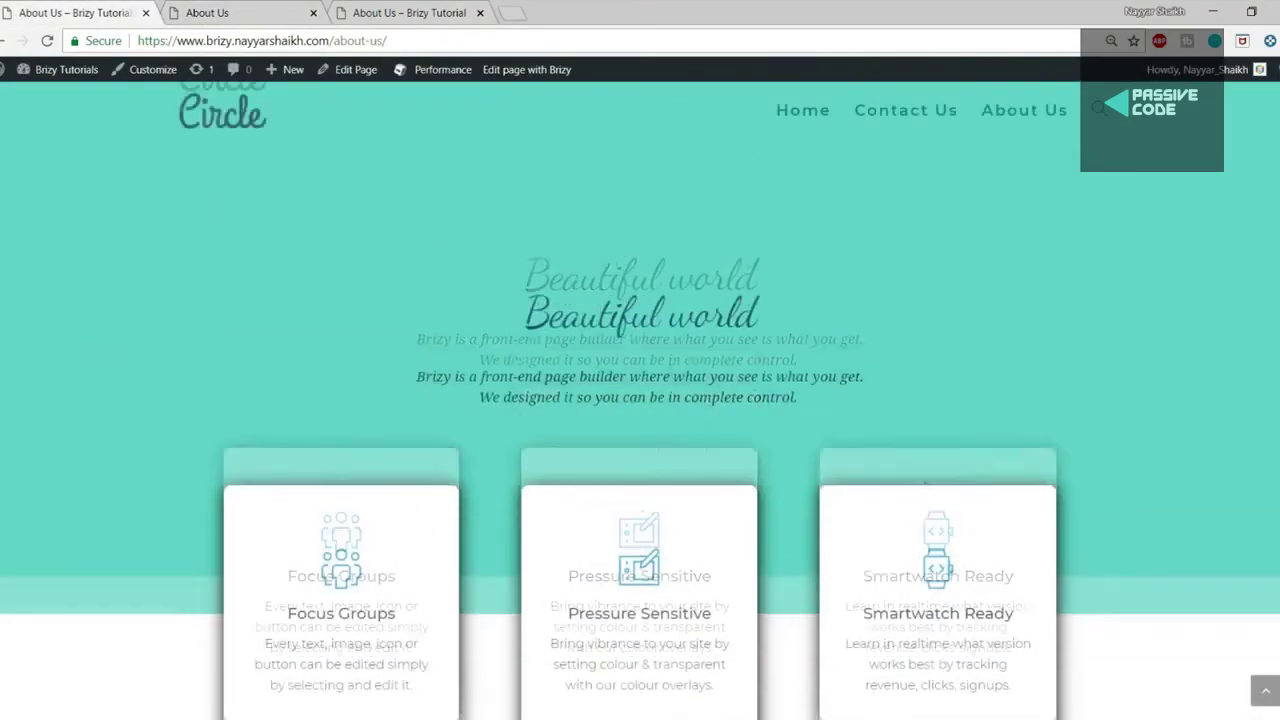
- Review the live About Us page for reference, then return to the editor
scroll(462, 578, "down", 3)
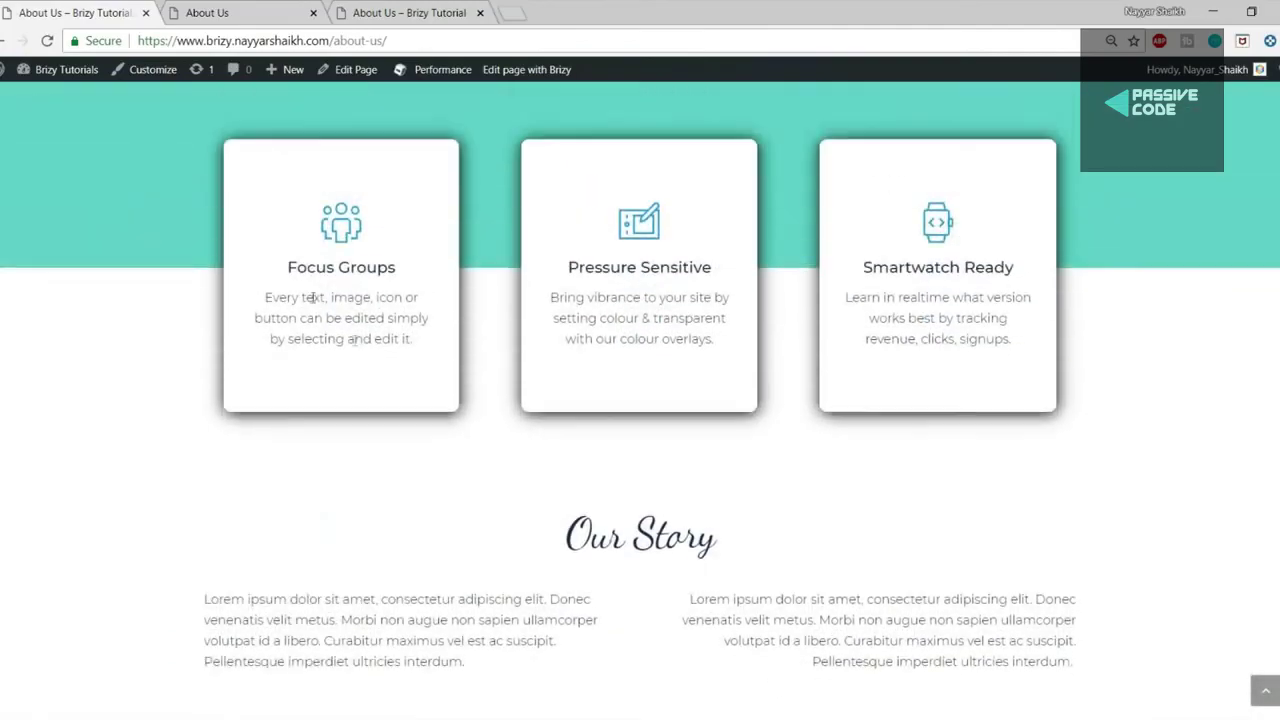
left_click_drag(312, 297, 1050, 283)
left_click(1017, 303)
scroll(570, 397, "up", 2)
left_click(240, 20)
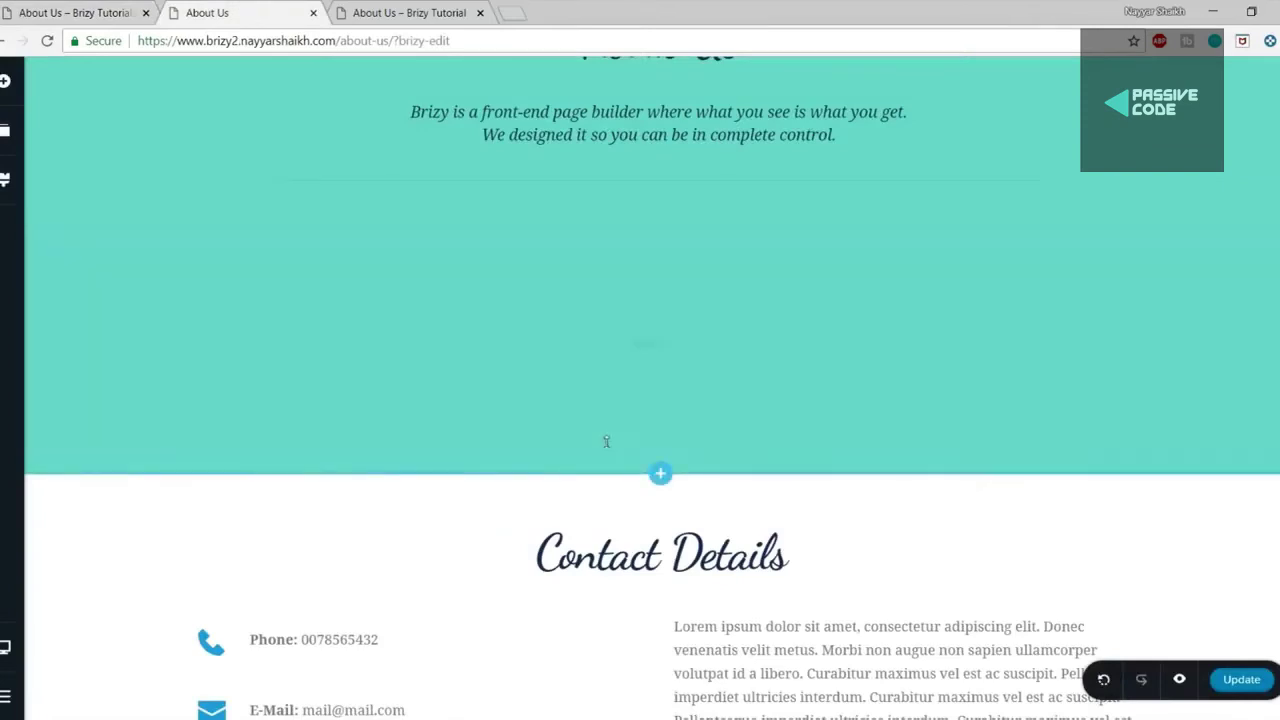
- Open the block library from the + below the teal hero
mouse_move(726, 486)
mouse_move(870, 441)
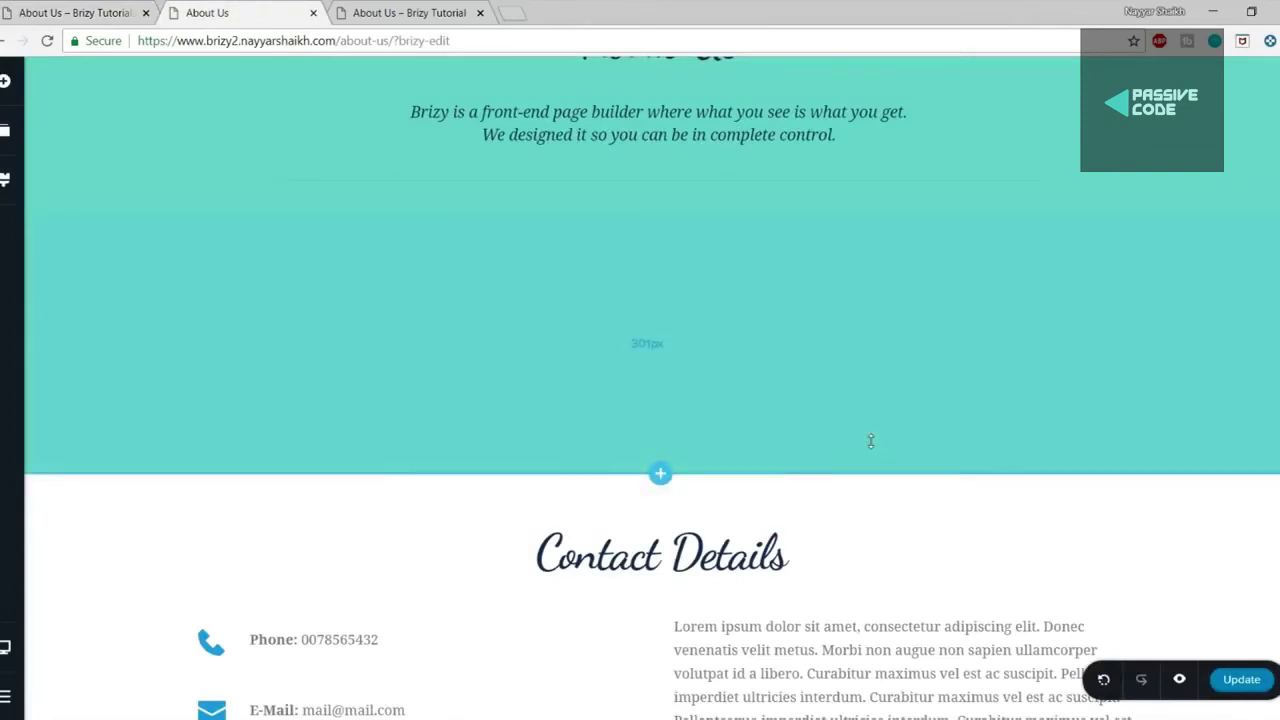
left_click(660, 473)
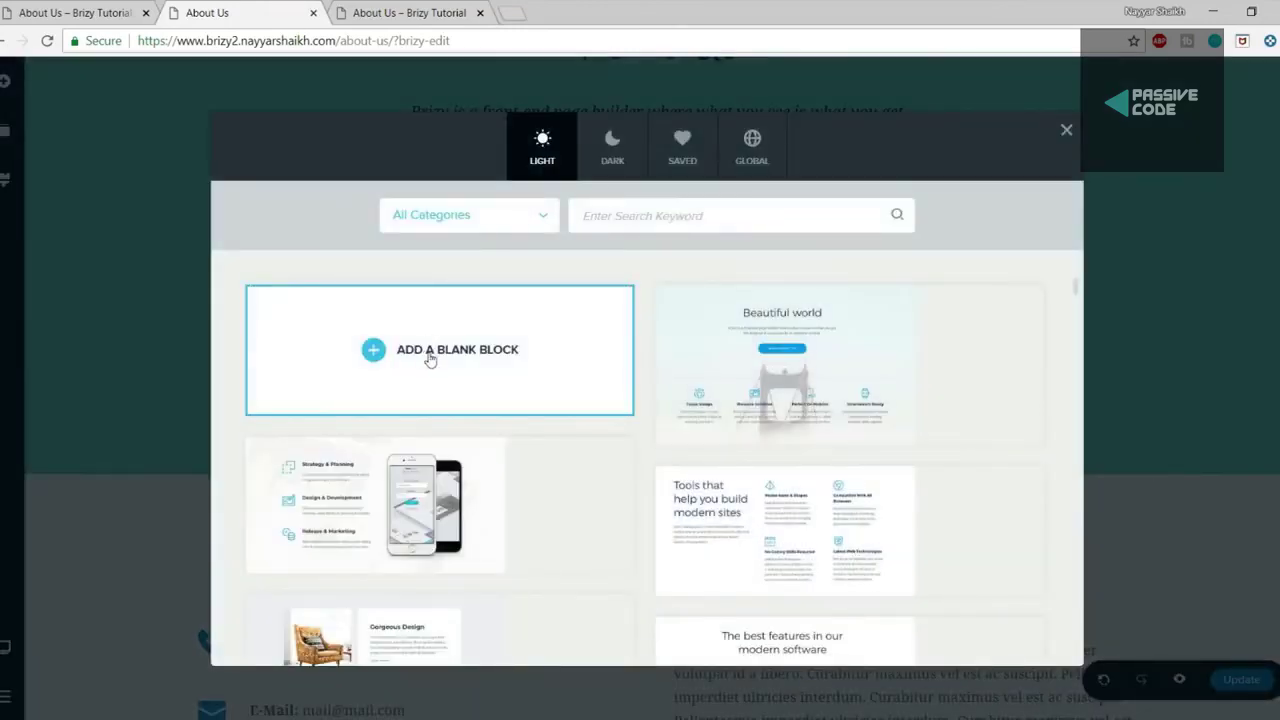
- Add a blank block below the teal section and duplicate its column to make three columns
left_click(417, 367)
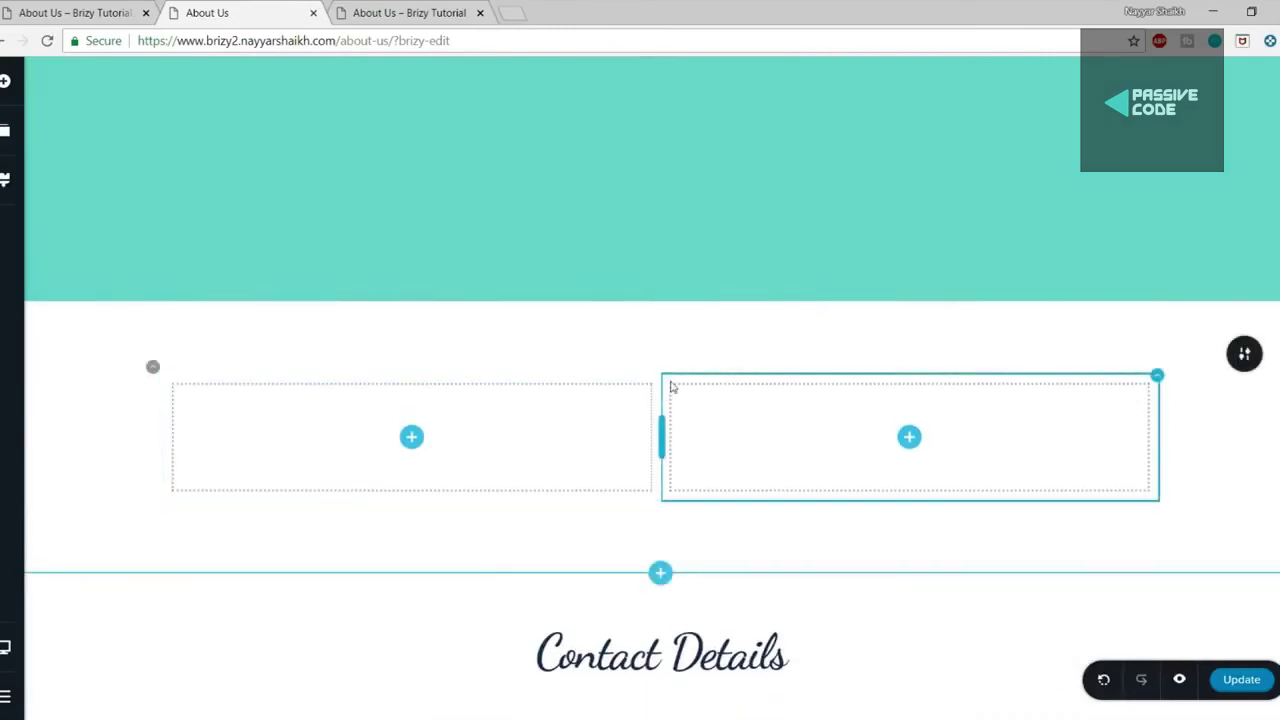
left_click(660, 374)
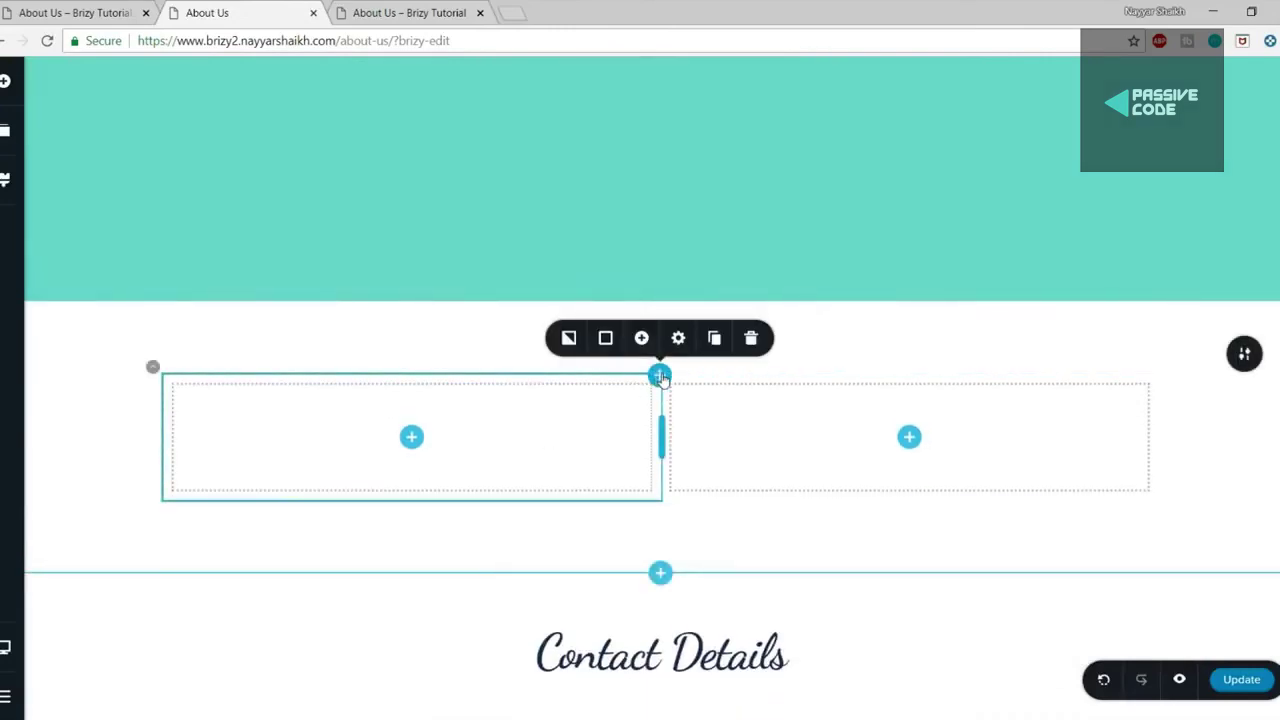
left_click(715, 343)
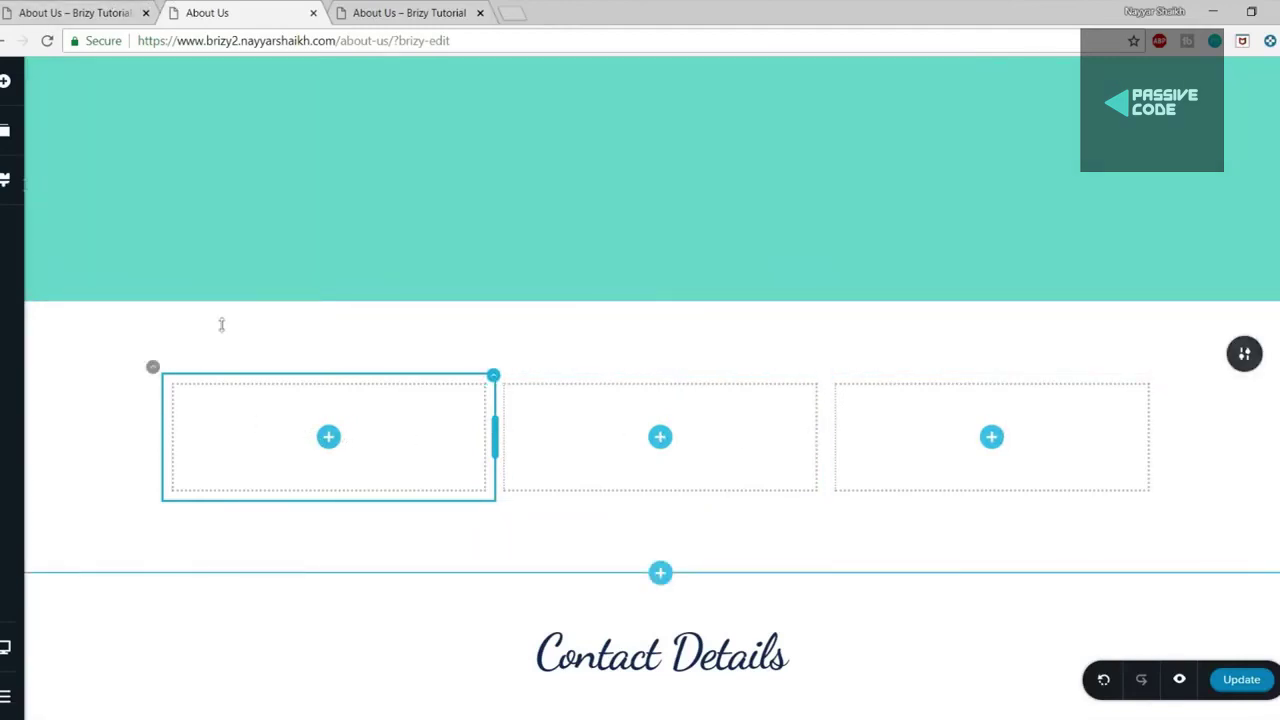
- Place a nested row in the left column and delete its nested right column
left_click(7, 80)
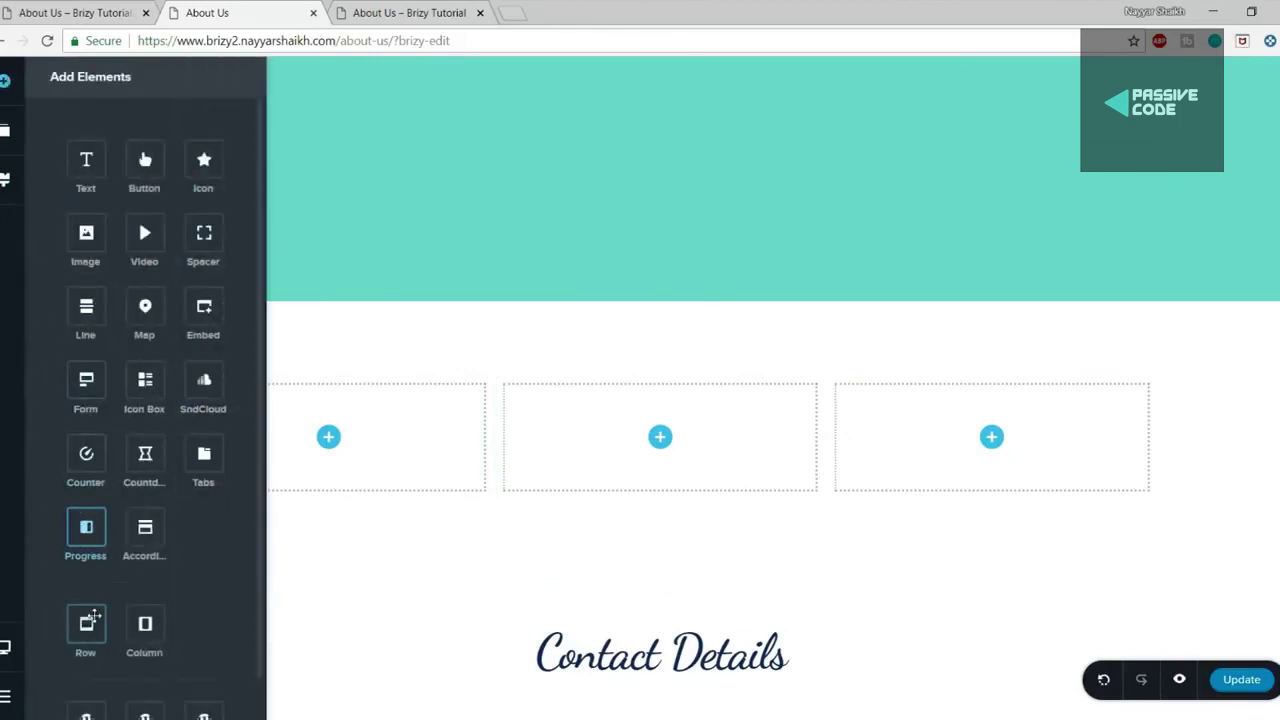
left_click_drag(90, 624, 337, 445)
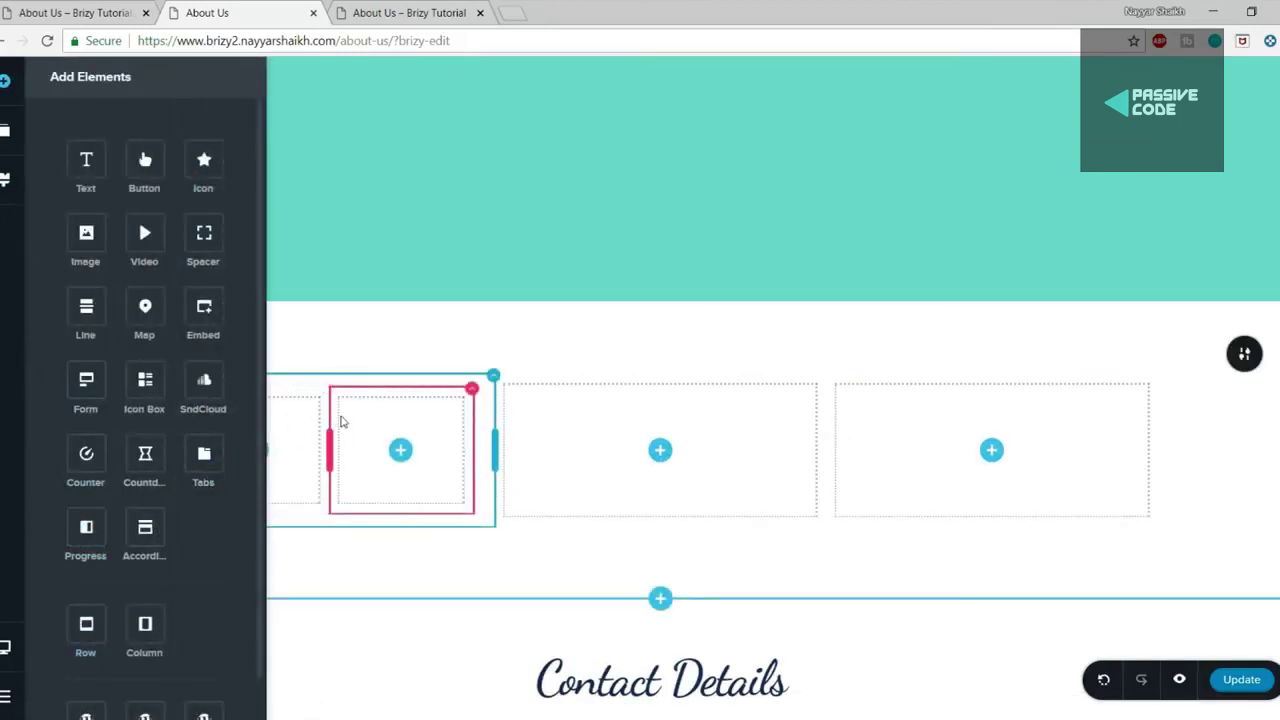
left_click(331, 240)
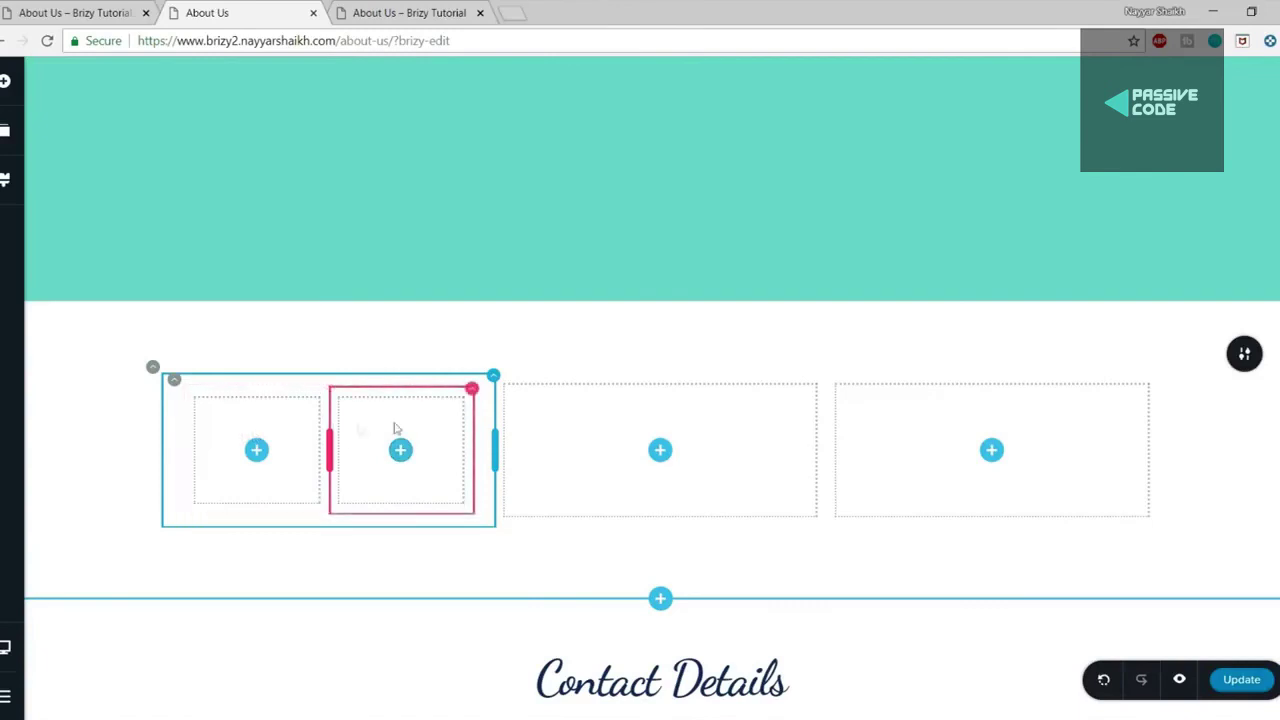
left_click(472, 390)
left_click(565, 351)
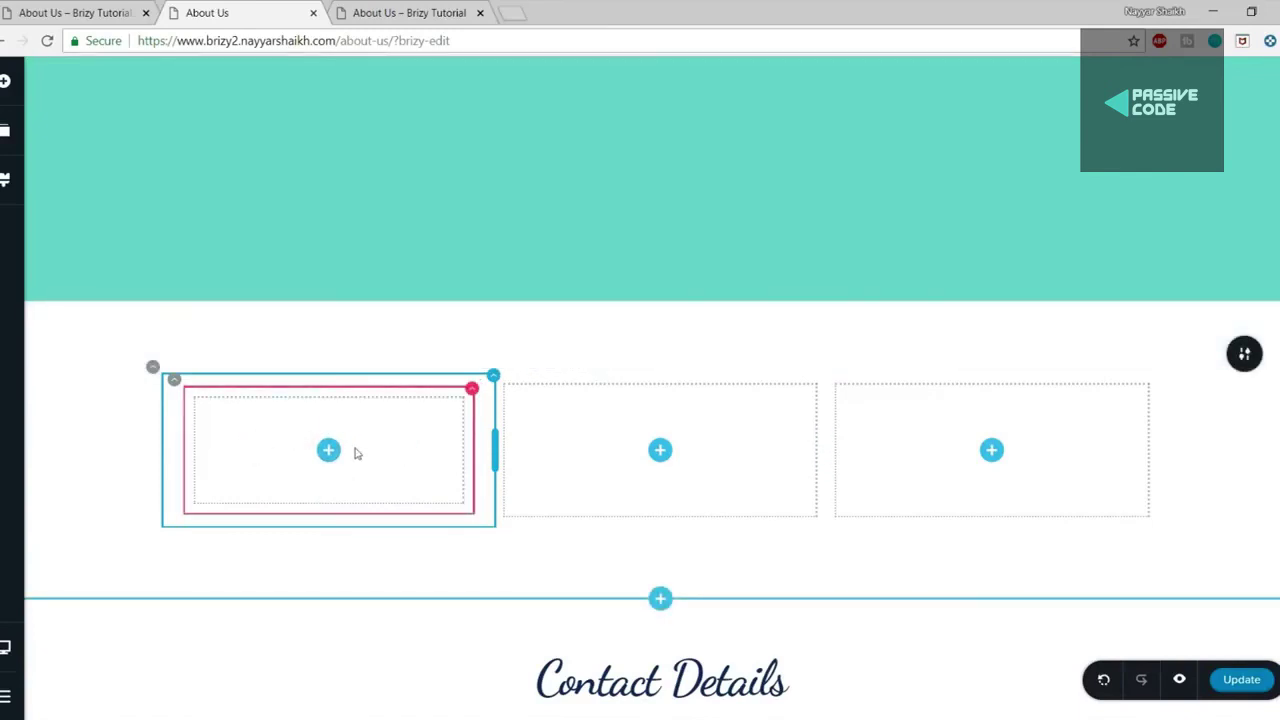
- Check the live page, then drag an Icon element into the left column
key("ctrl+shift+Tab")
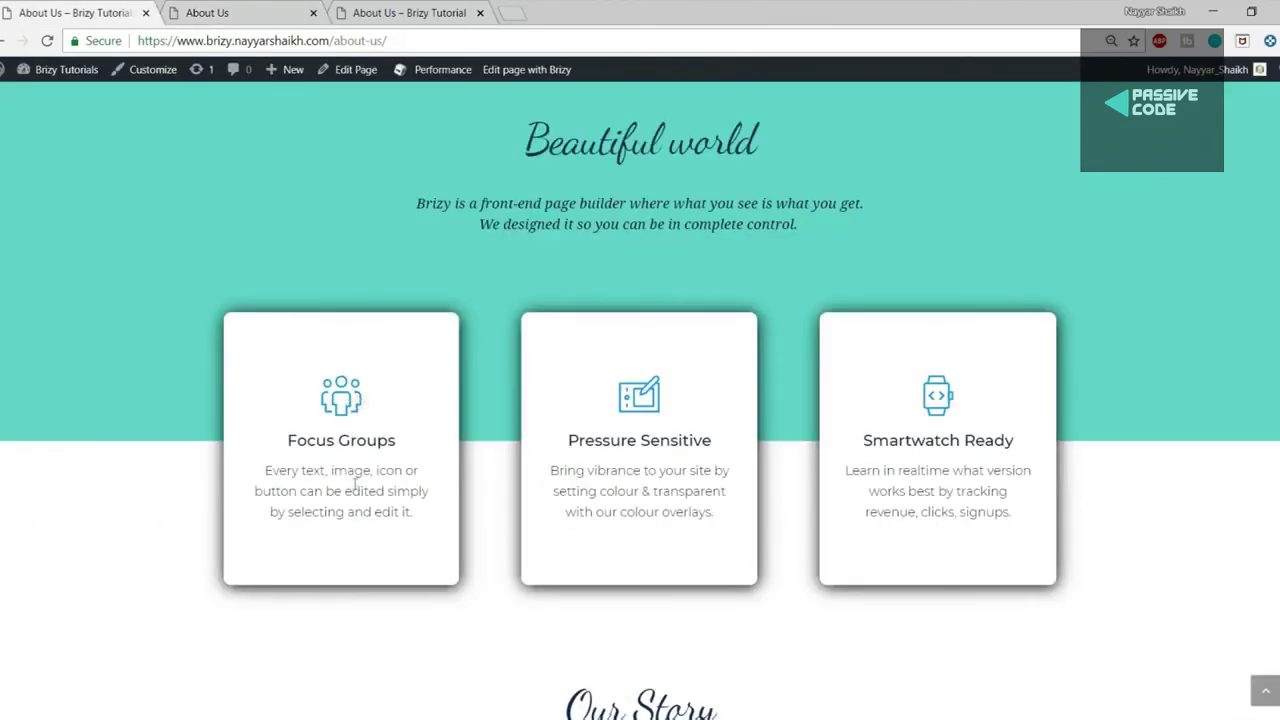
left_click(267, 7)
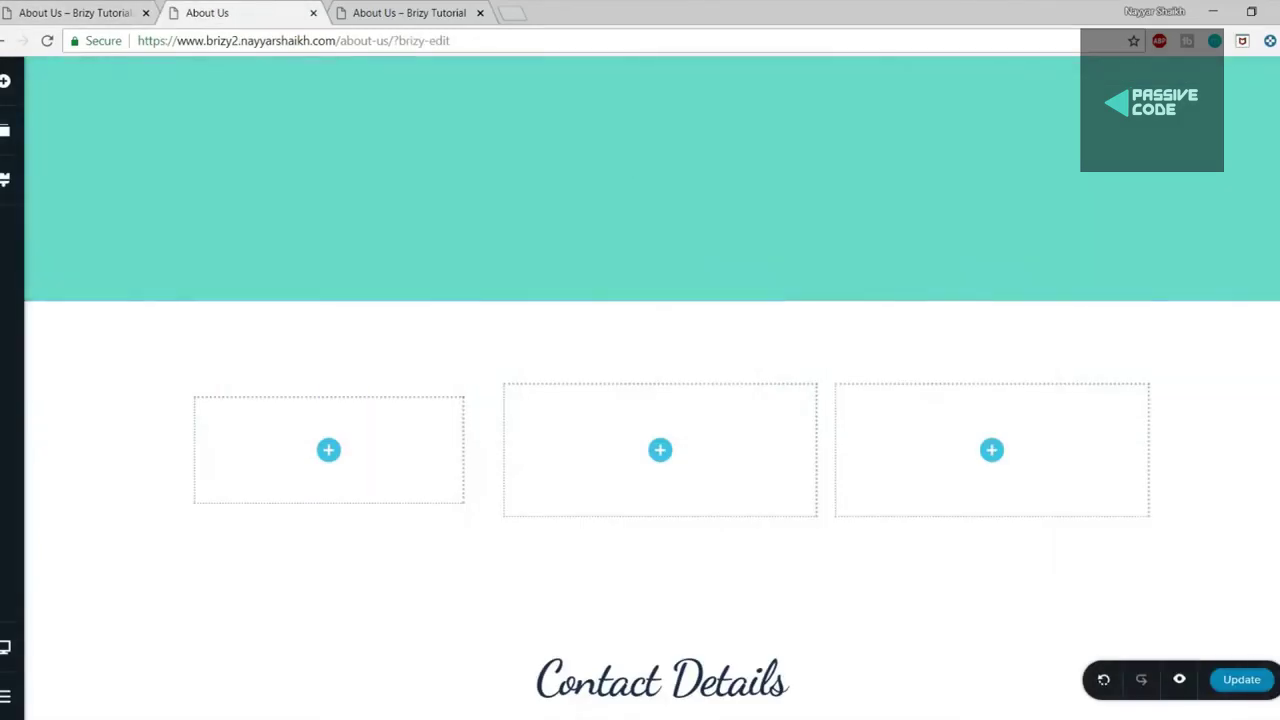
left_click(5, 81)
mouse_move(86, 160)
left_mouse_down()
mouse_move(149, 157)
mouse_move(110, 165)
left_mouse_up()
left_click_drag(204, 160, 331, 460)
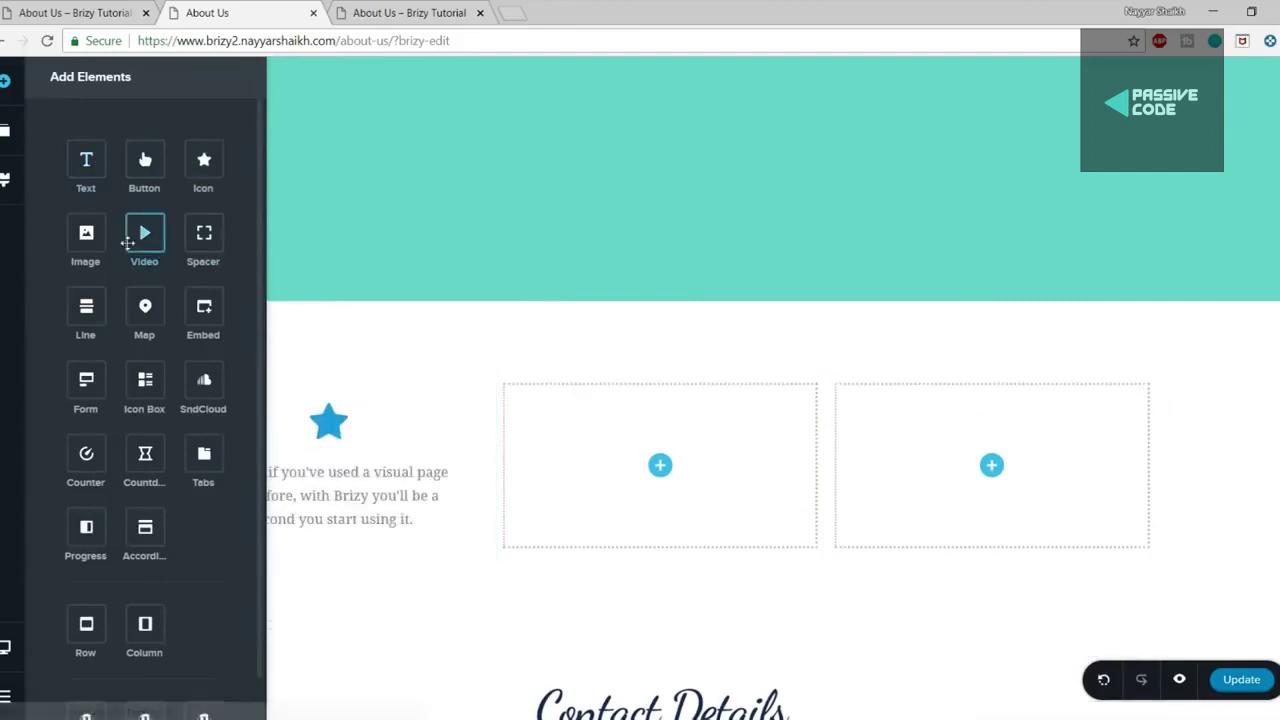
- Add a second text block and swap the icon for the outline people-group icon at size 64
left_click_drag(98, 158, 340, 540)
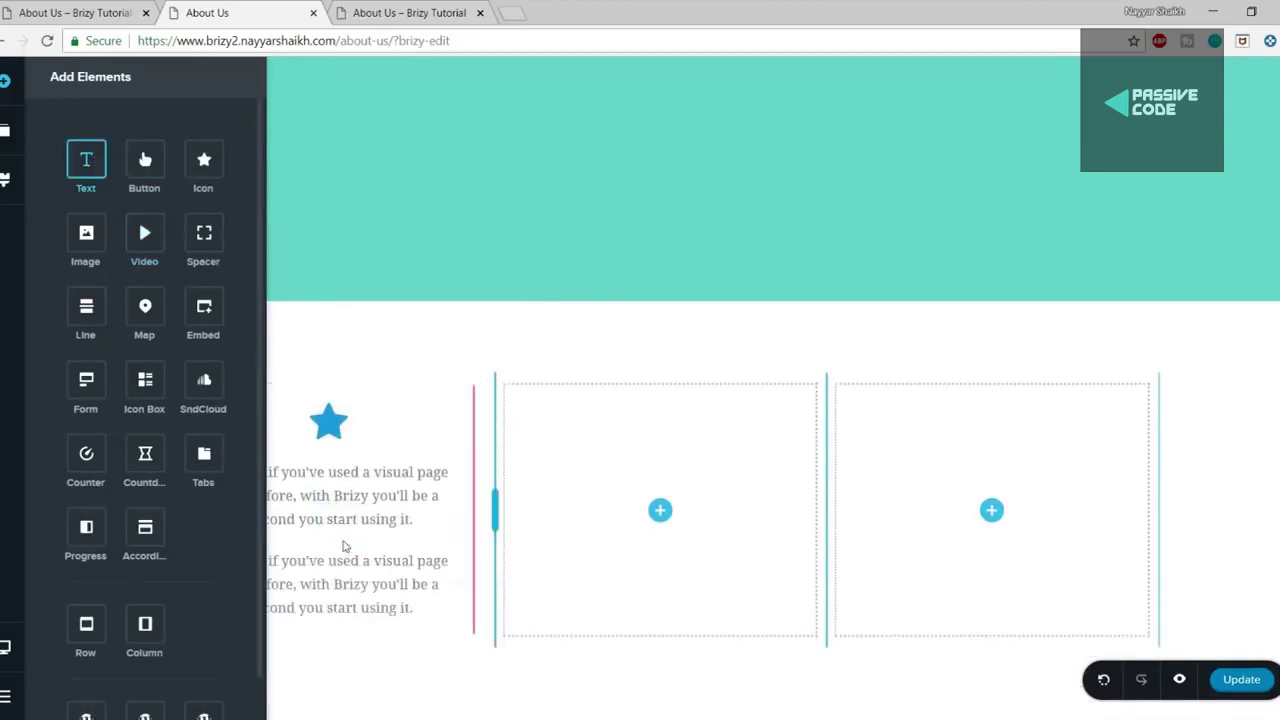
left_click(370, 425)
left_click(219, 372)
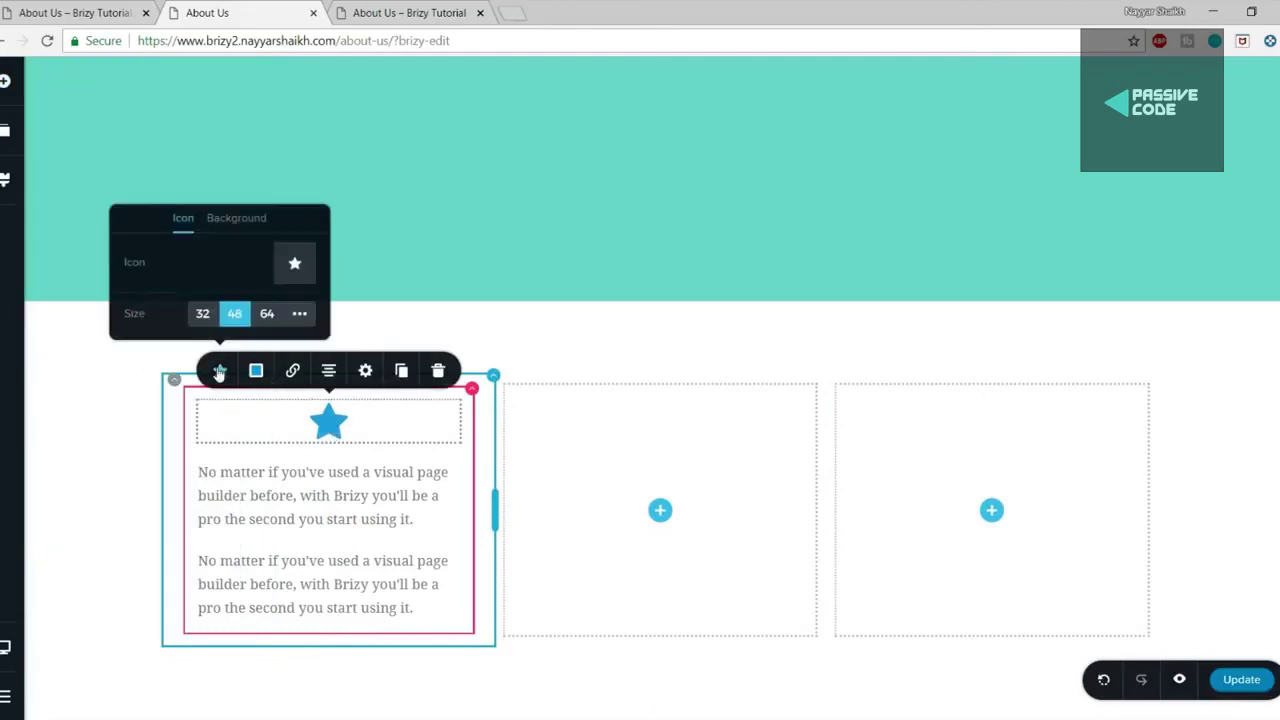
left_click(296, 262)
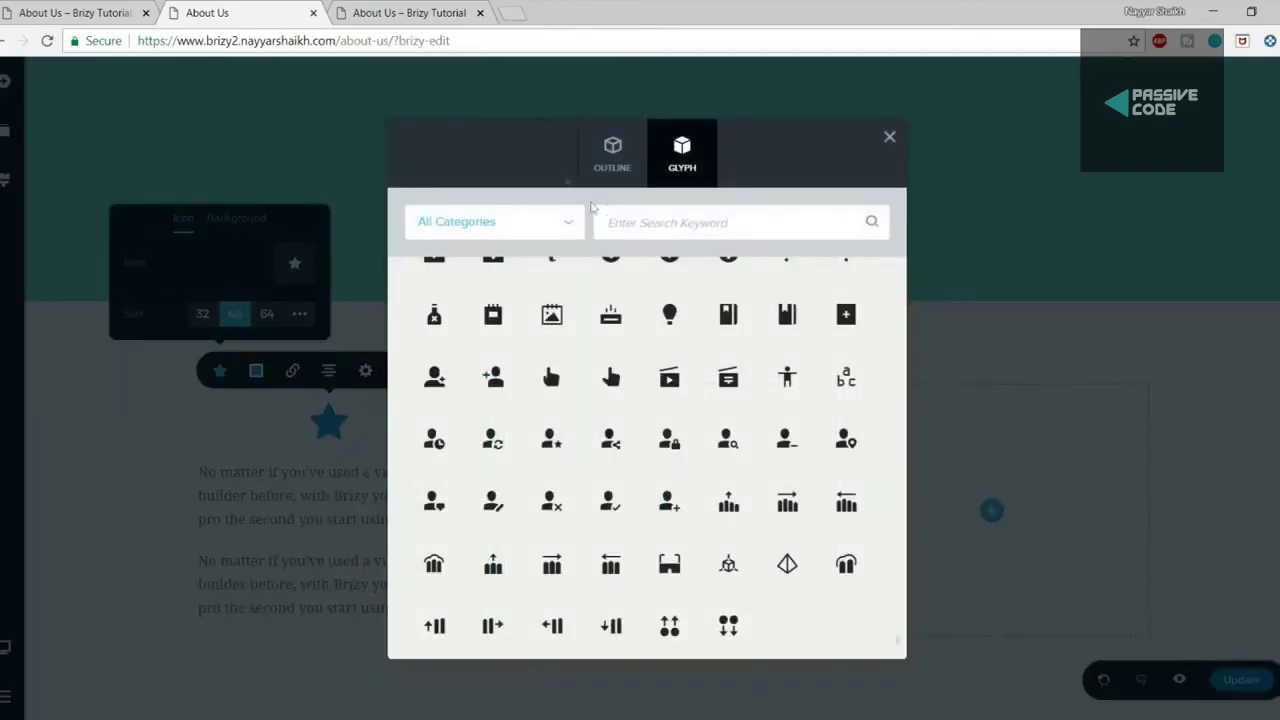
left_click(604, 166)
left_click(652, 225)
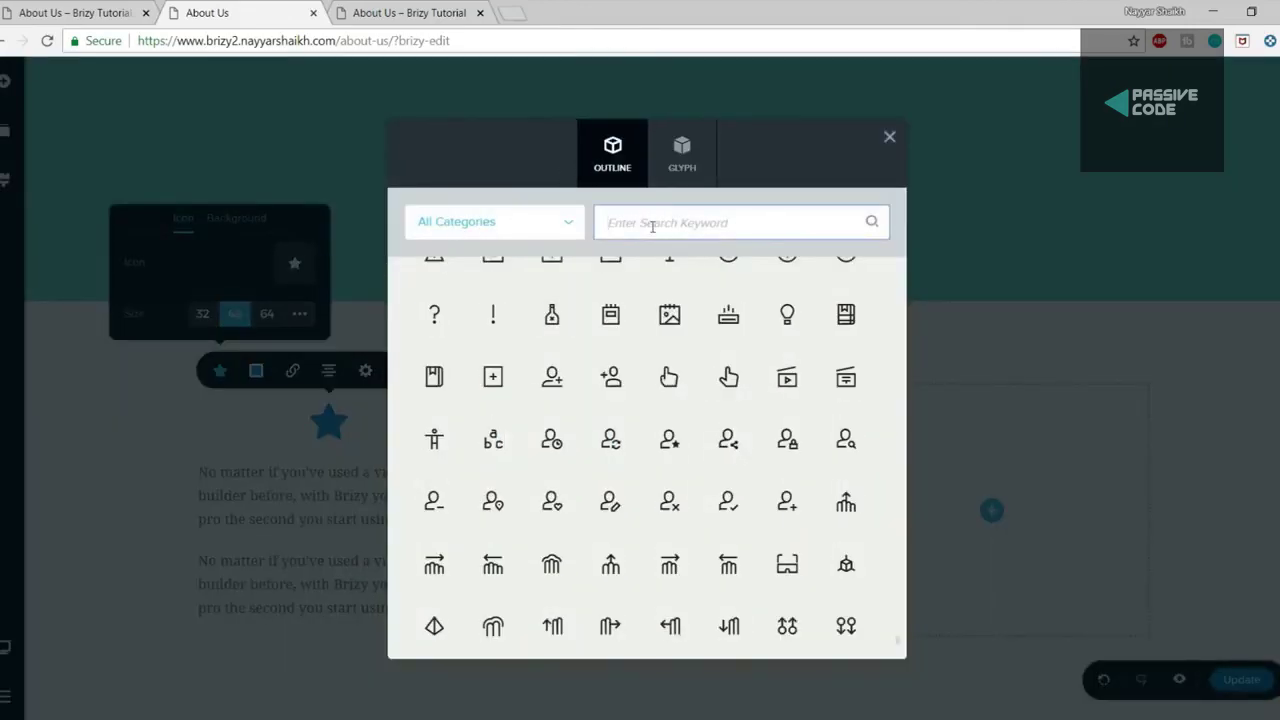
type("grou")
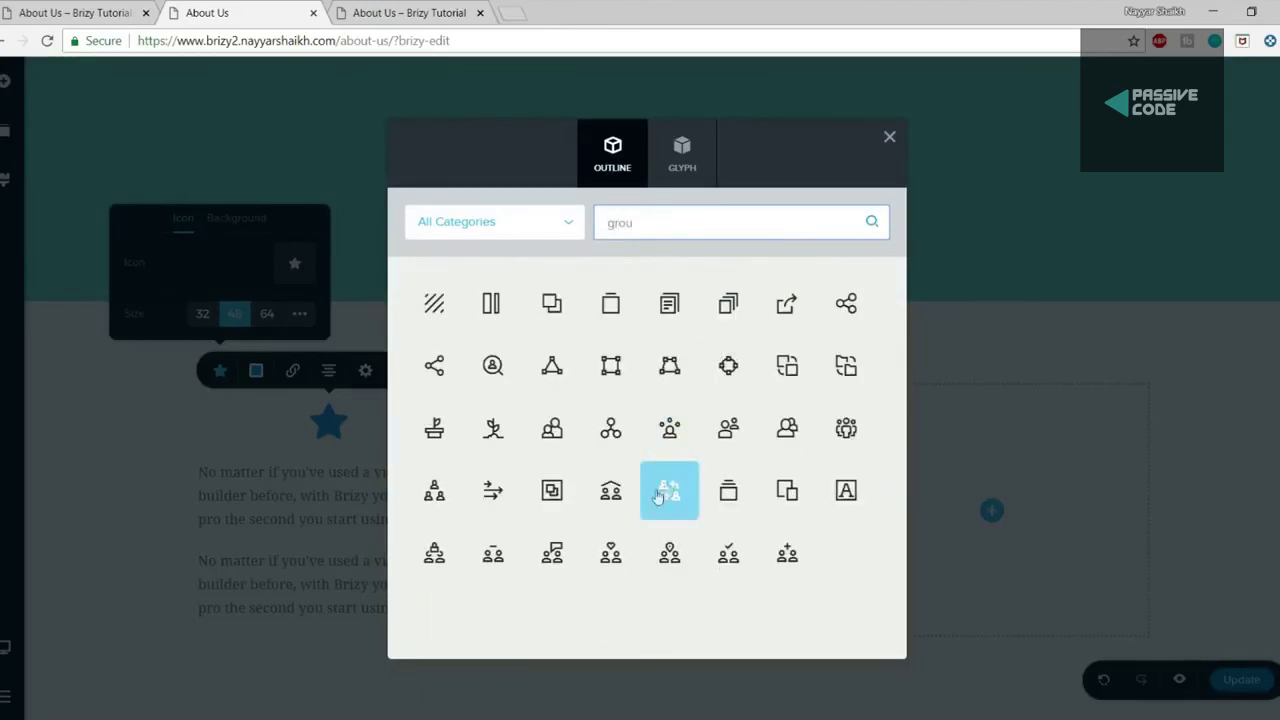
left_click(848, 434)
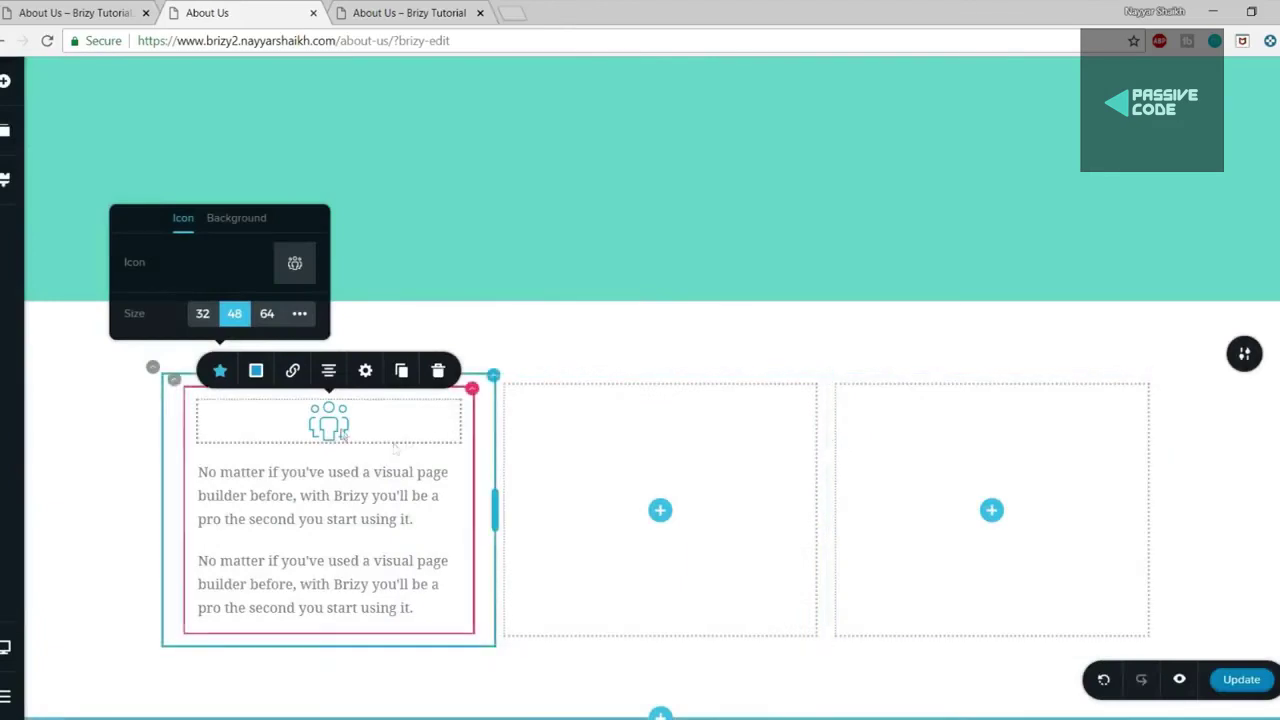
left_click(266, 314)
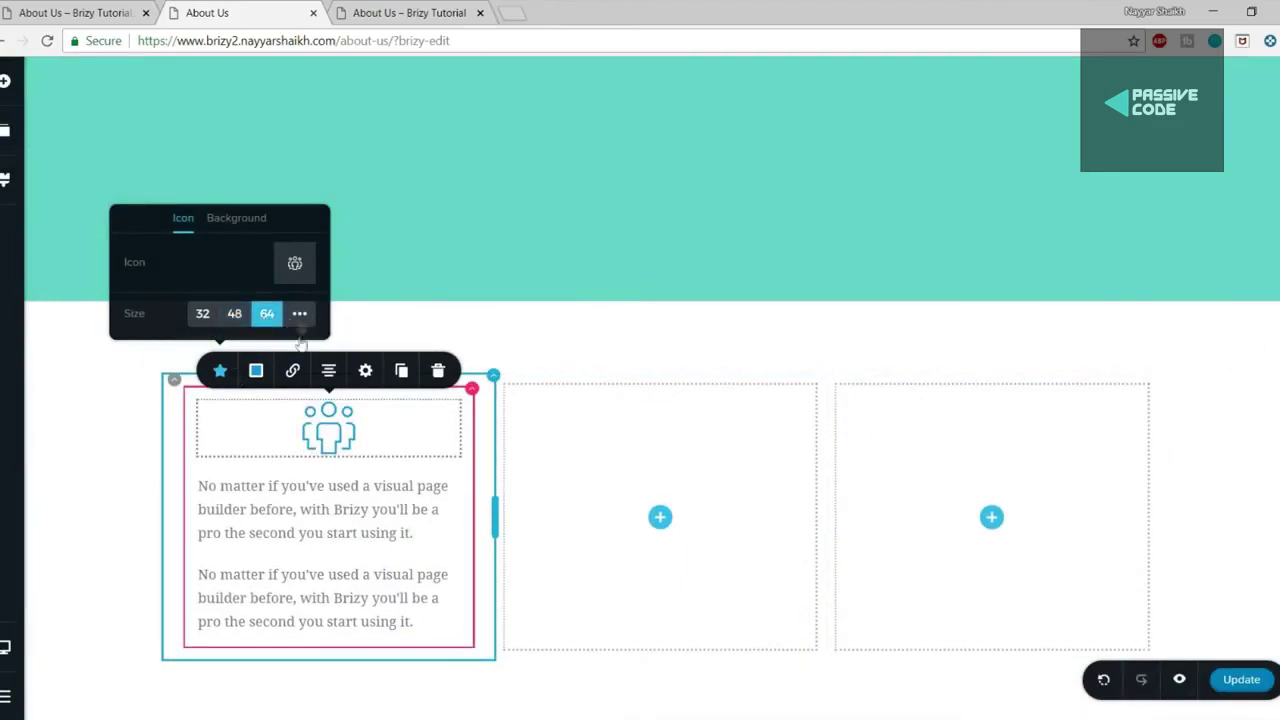
- Copy 'Focus Groups' from the live page and paste it over the first paragraph
left_click(352, 509)
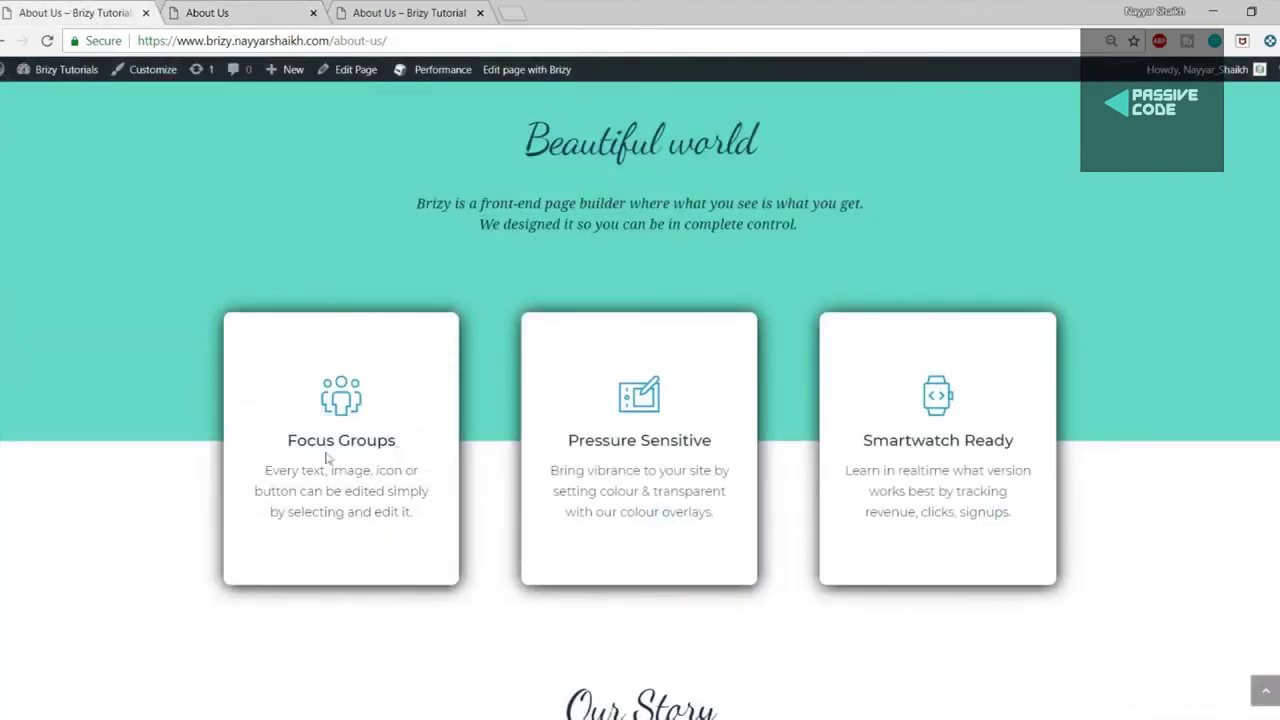
left_click_drag(284, 442, 417, 442)
key("ctrl+c")
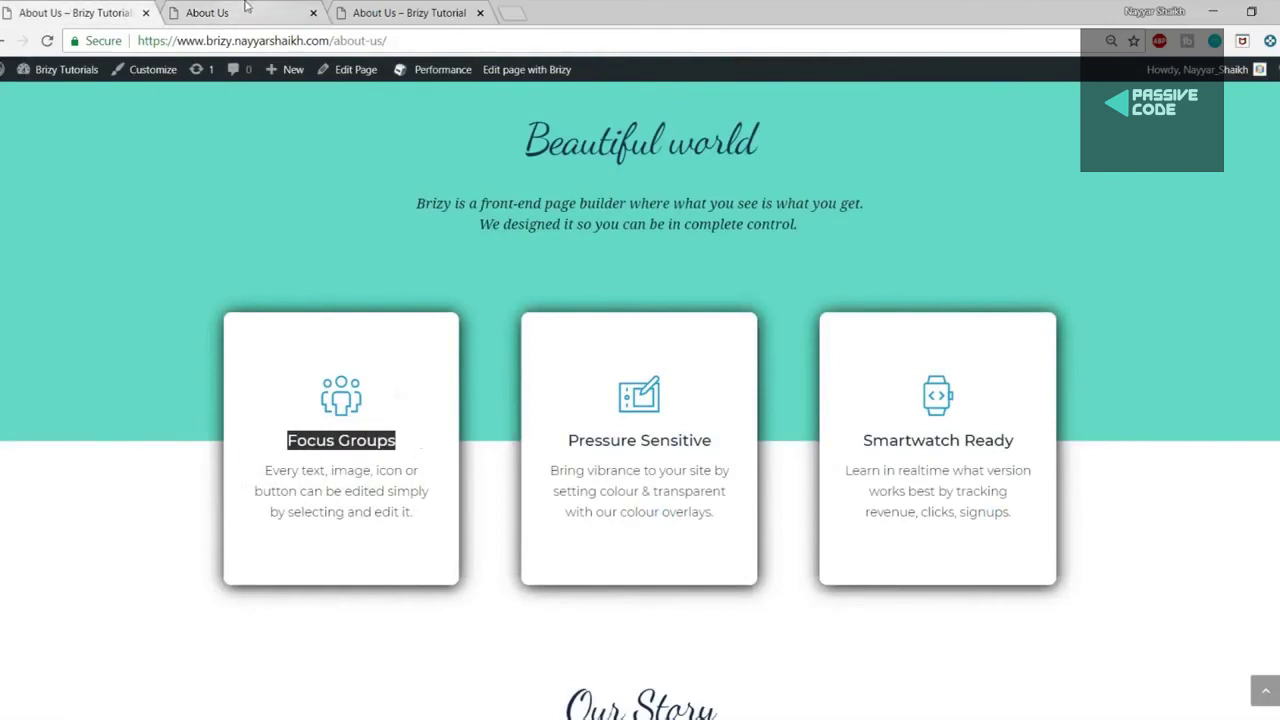
left_click(245, 8)
triple_click(347, 490)
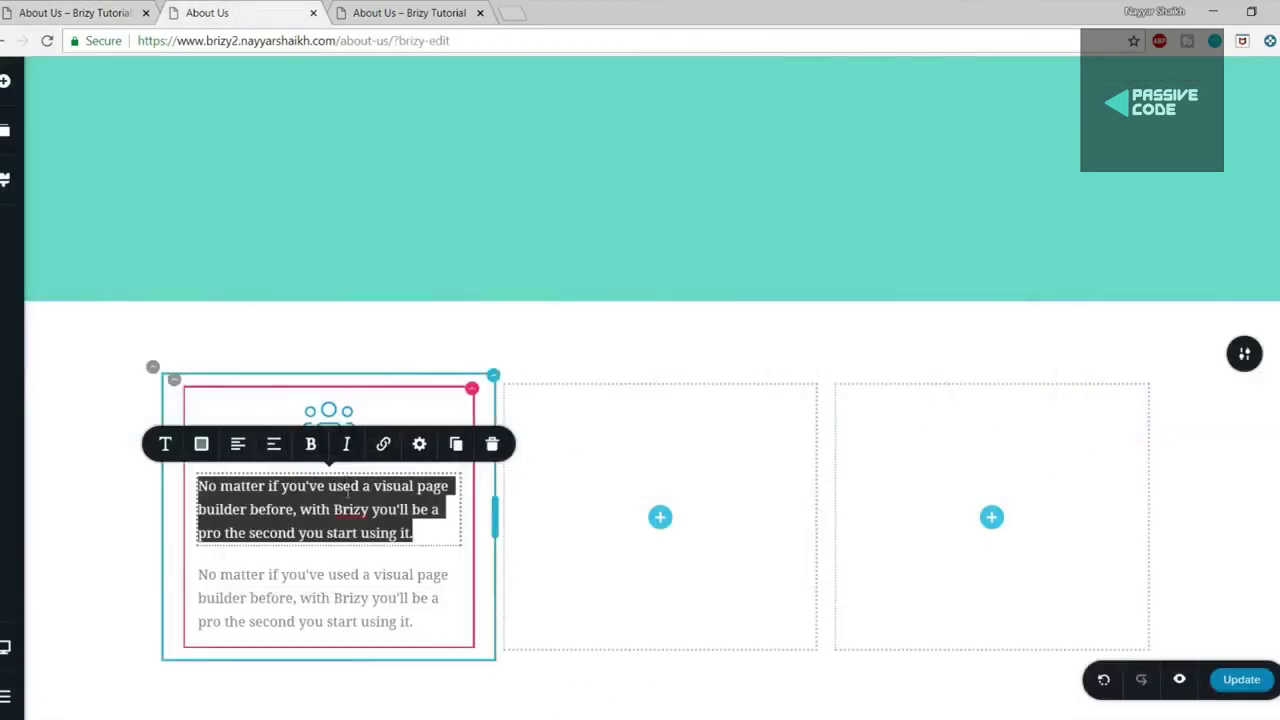
key("ctrl+v")
- Centre the Focus Groups heading and give it the Heading 5 style
left_click(238, 444)
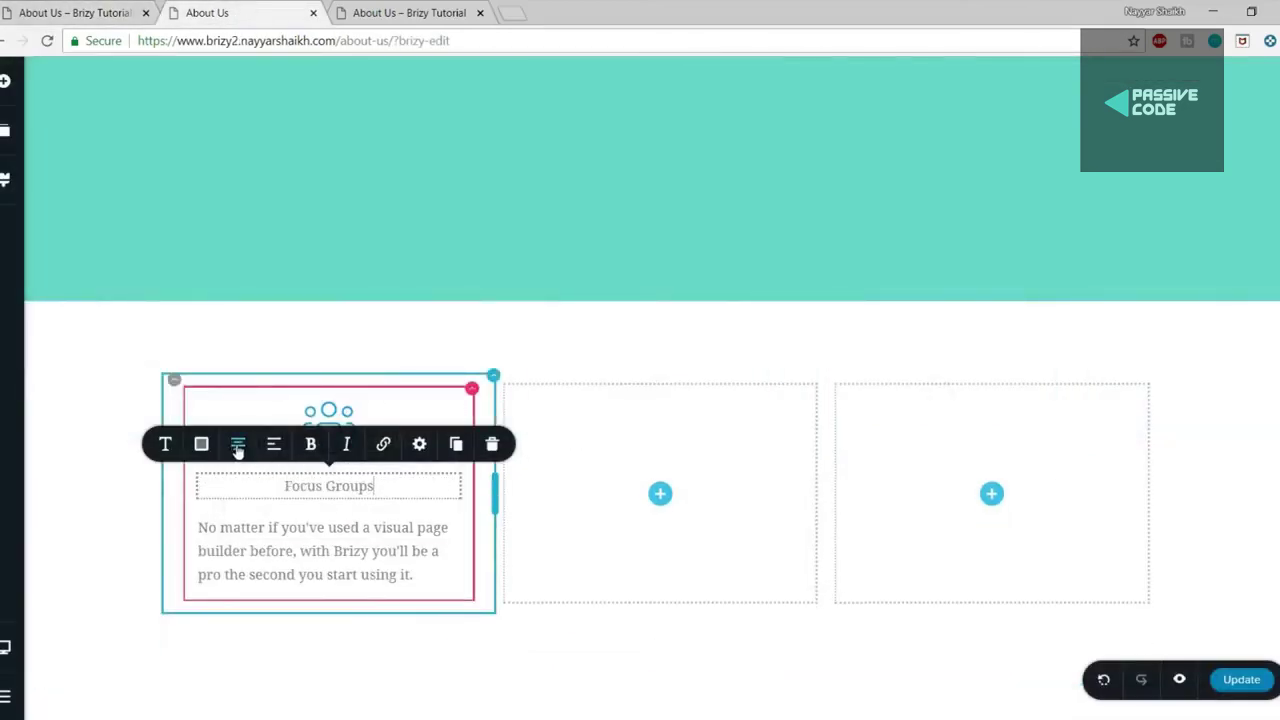
left_click(167, 445)
left_click(378, 271)
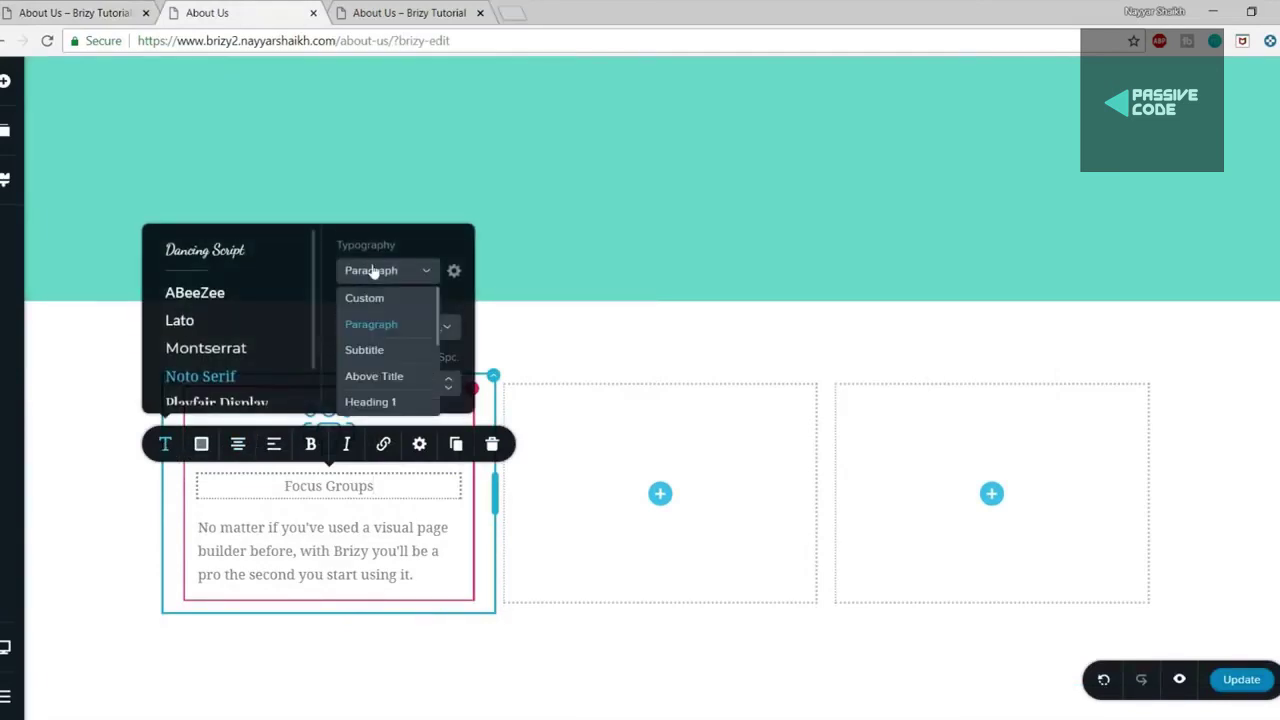
scroll(393, 390, "down", 2)
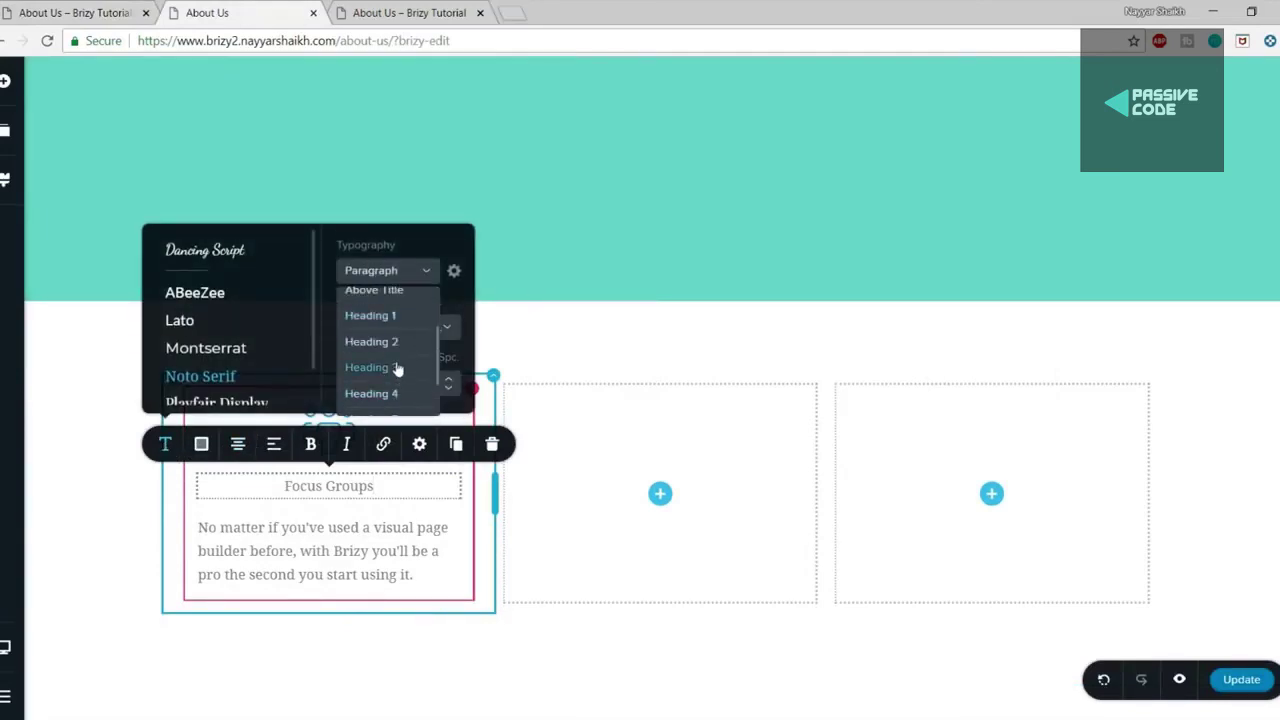
left_click(398, 369)
left_click(396, 270)
scroll(420, 350, "down", 2)
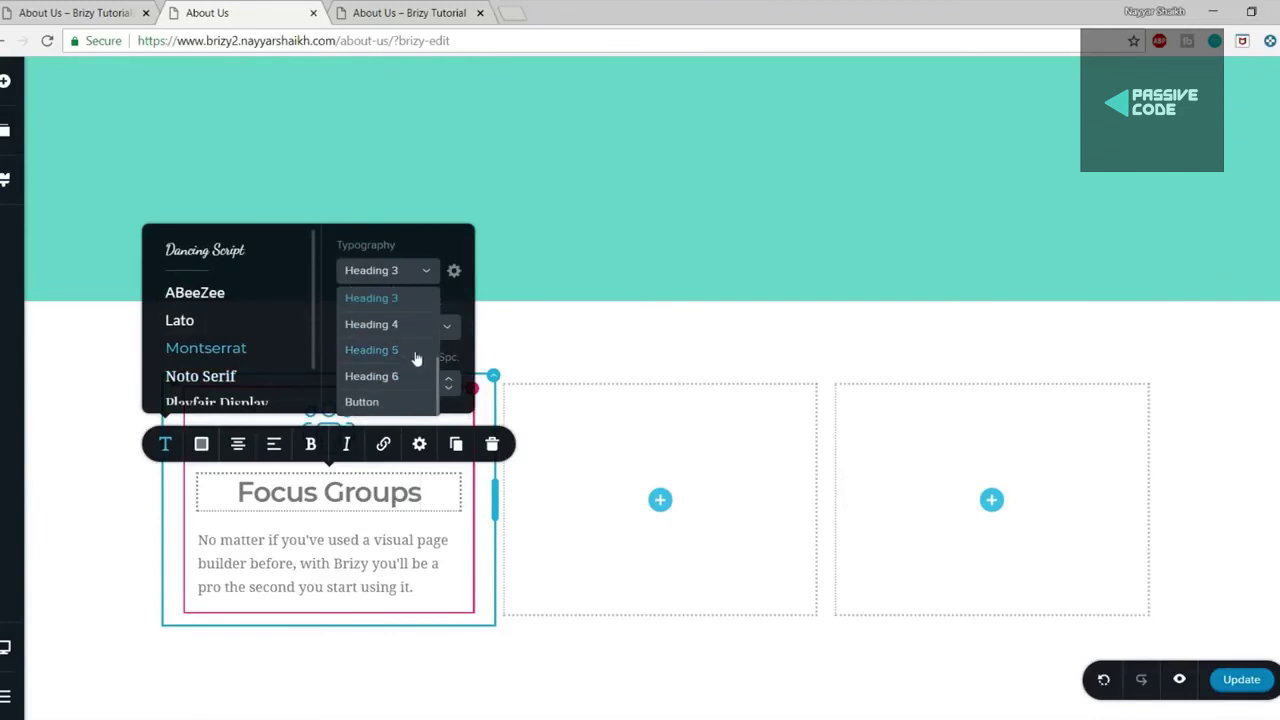
left_click(410, 356)
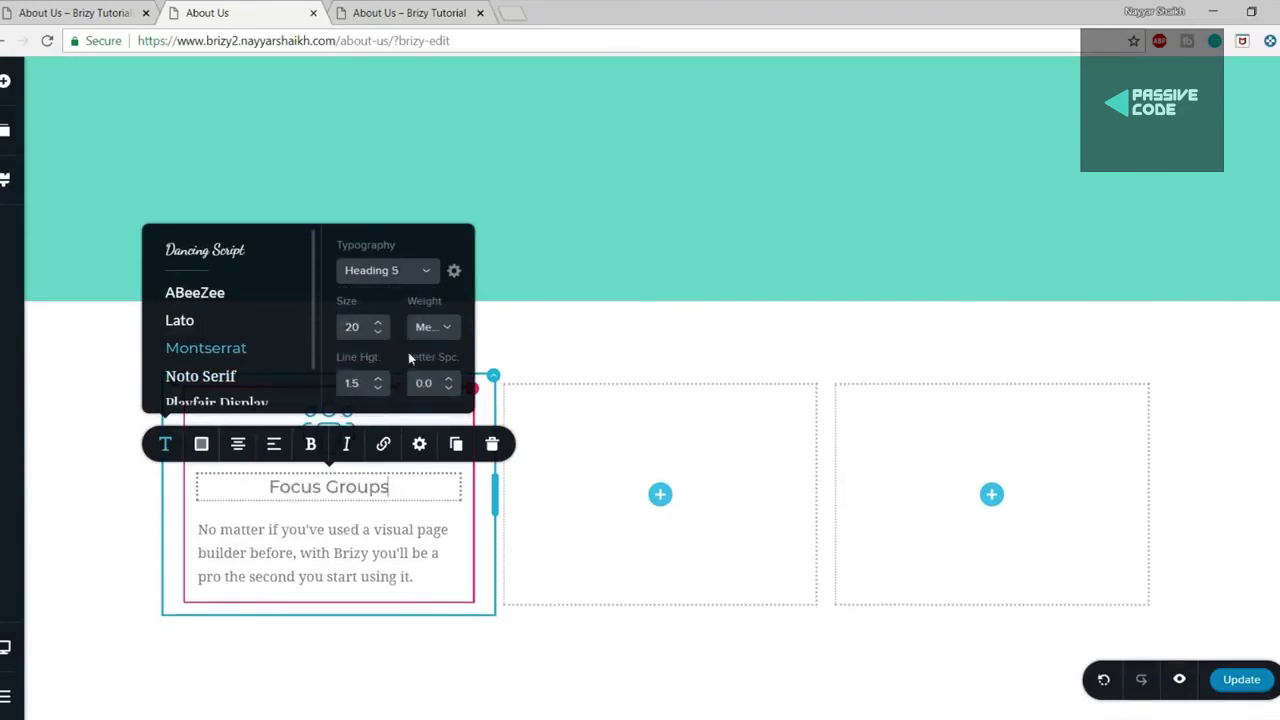
- Replace the card paragraph with the Focus Groups text copied from the live page, centred
left_click(400, 541)
left_click(83, 10)
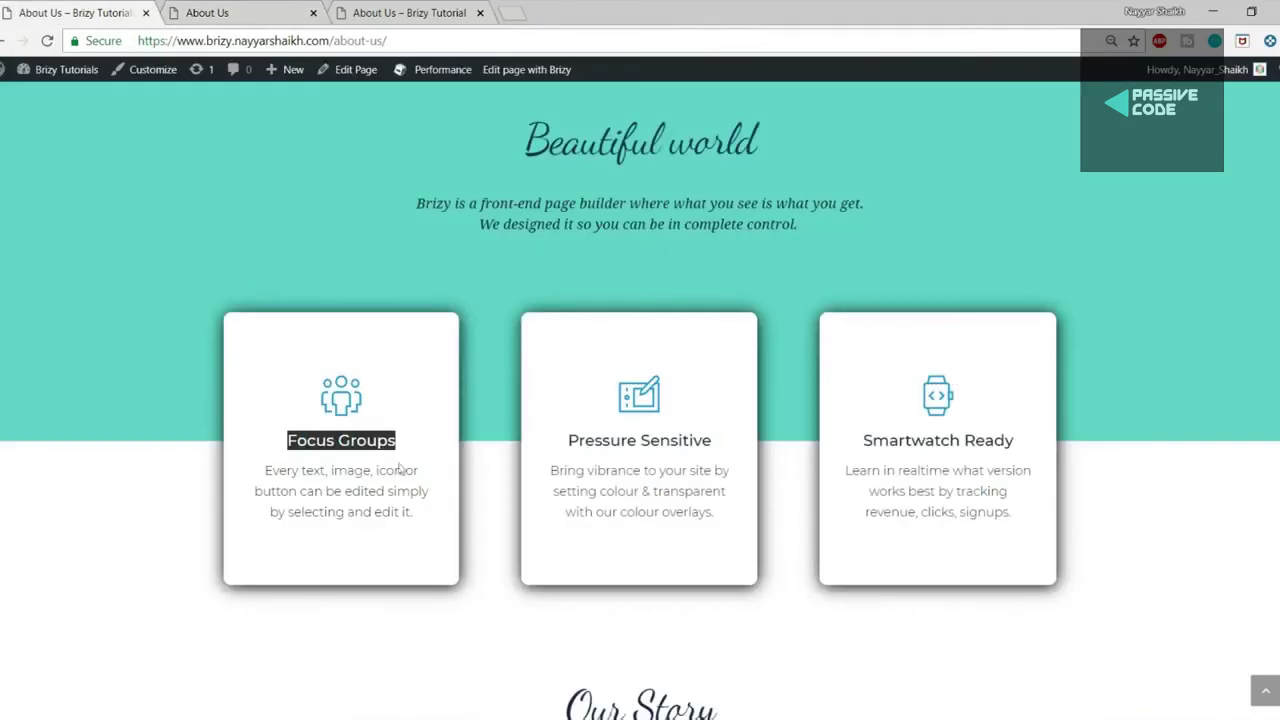
left_click_drag(416, 527, 270, 478)
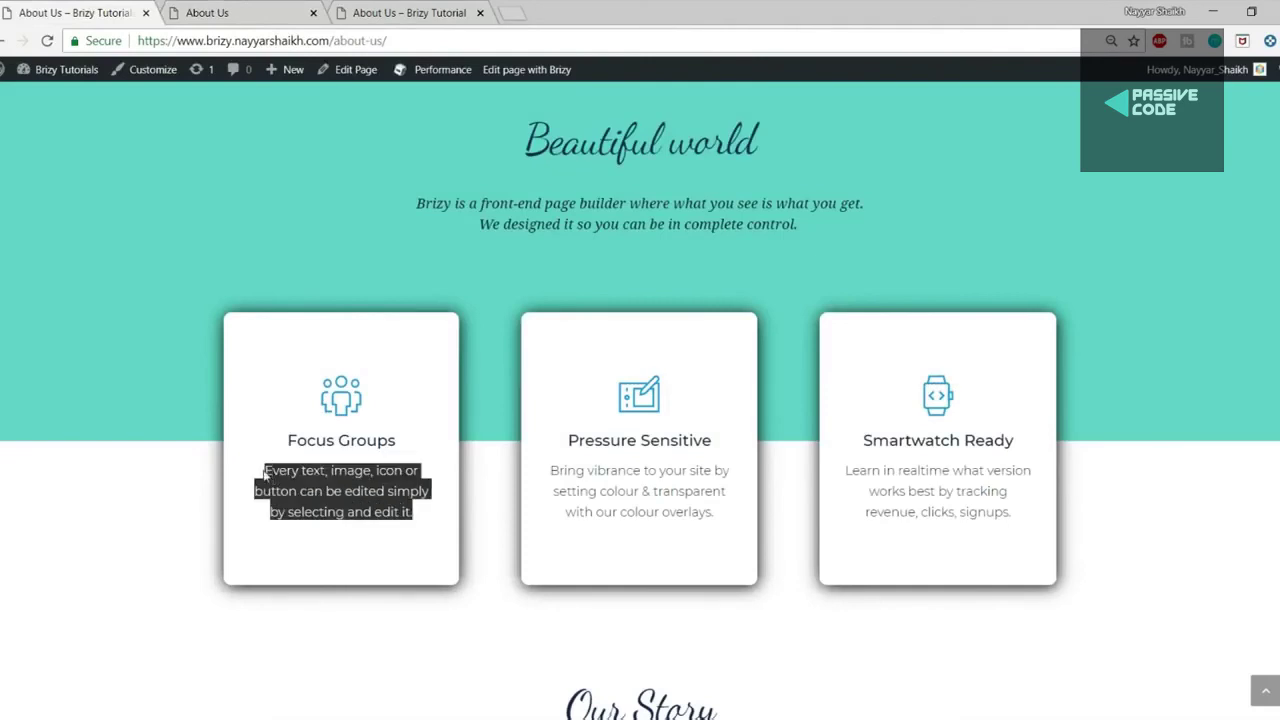
key("ctrl+c")
left_click(290, 14)
key("ctrl+a")
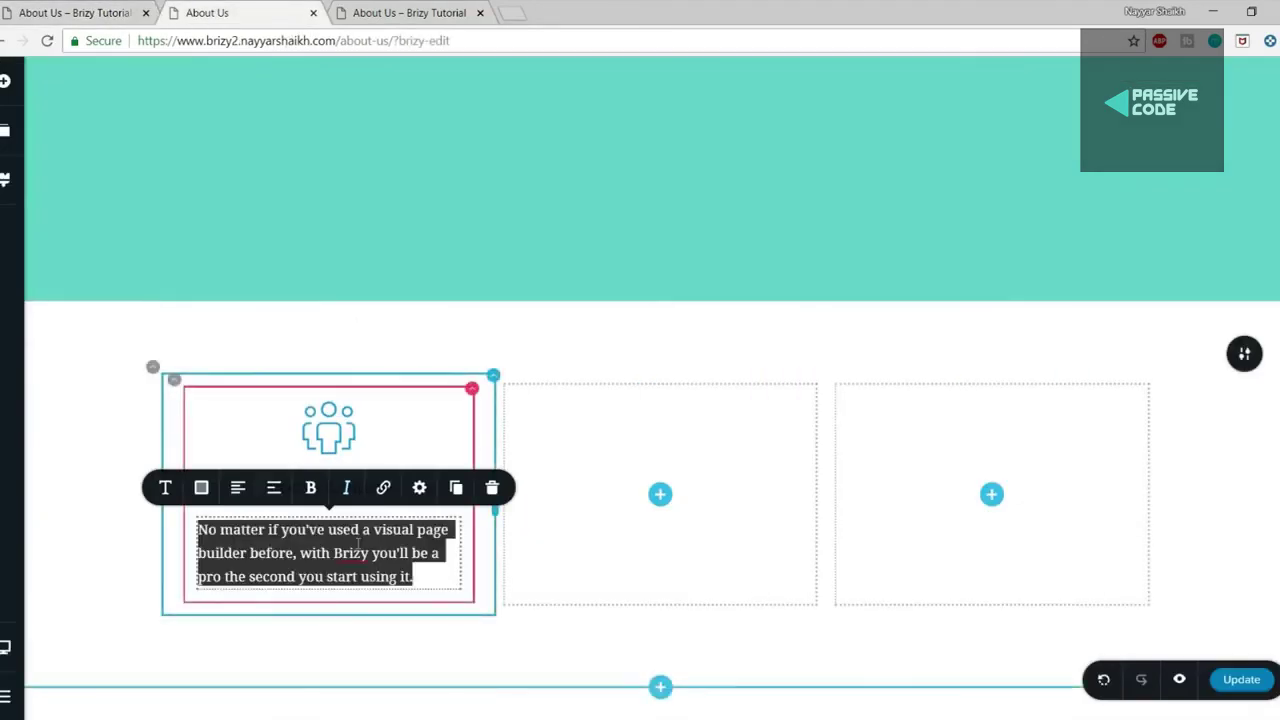
key("ctrl+v")
left_click(240, 488)
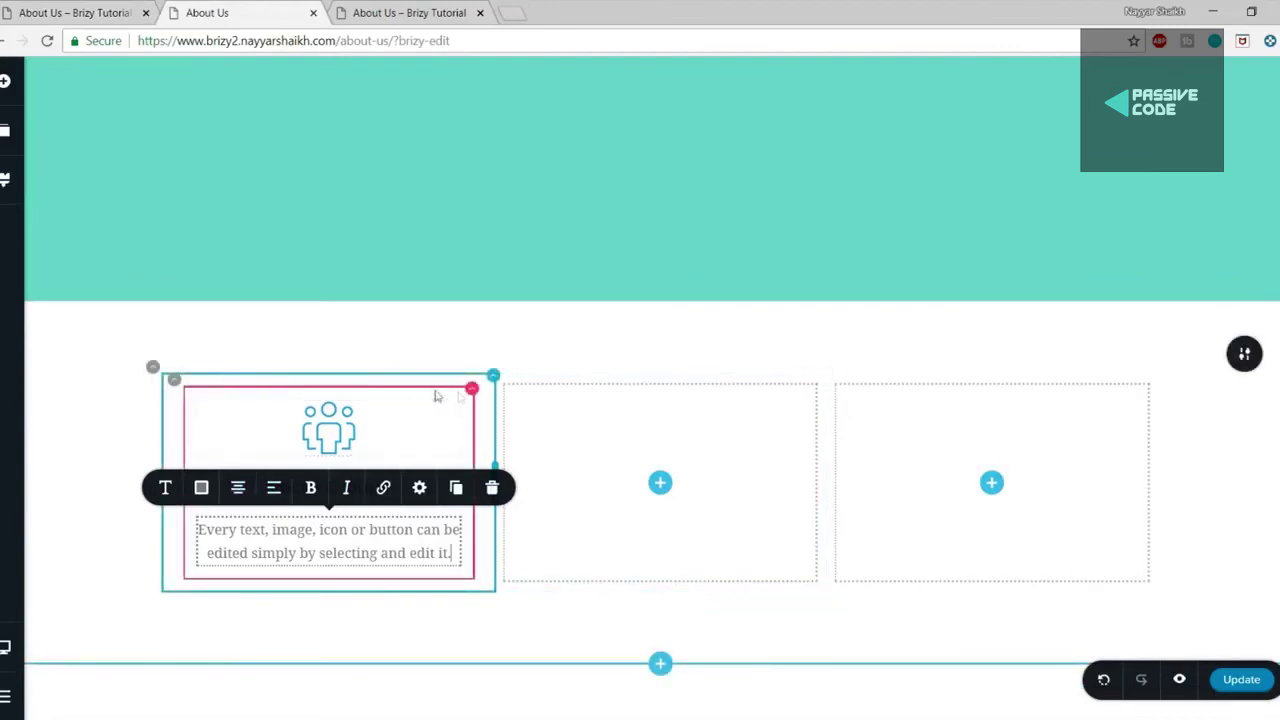
left_click(467, 390)
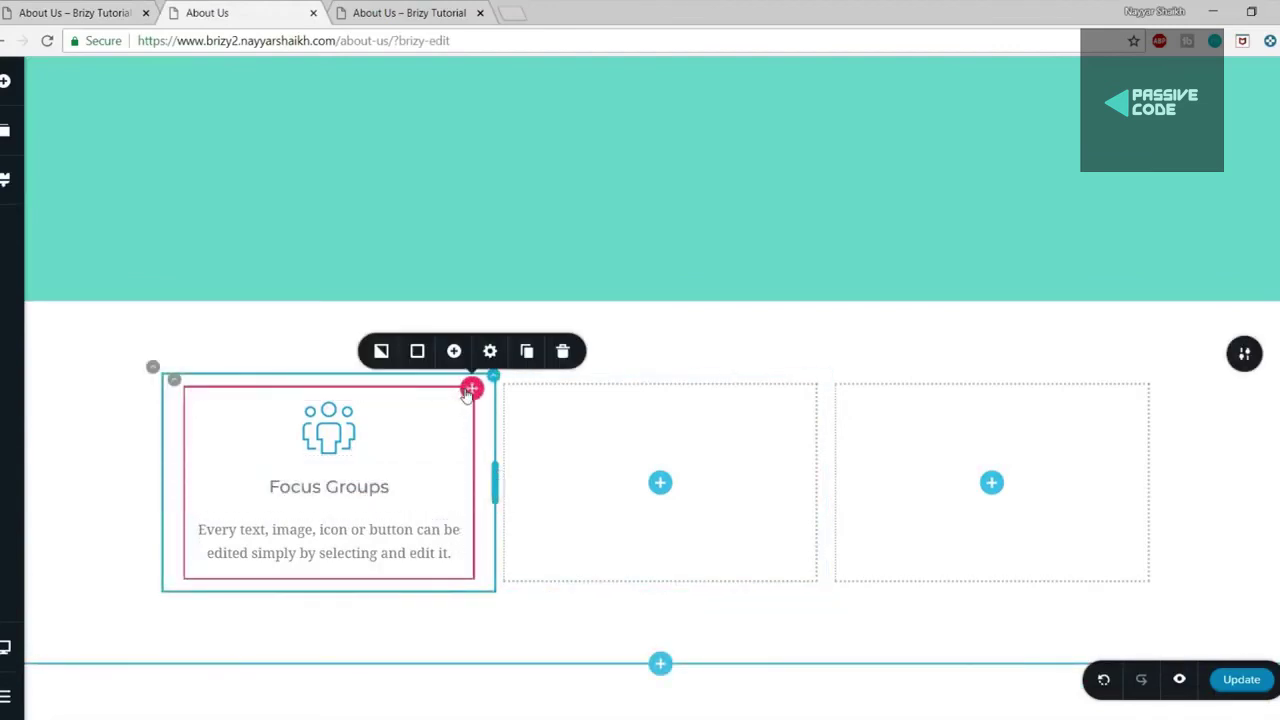
- Try white, blue and grey as the column's background colour
left_click(417, 352)
left_click(461, 277)
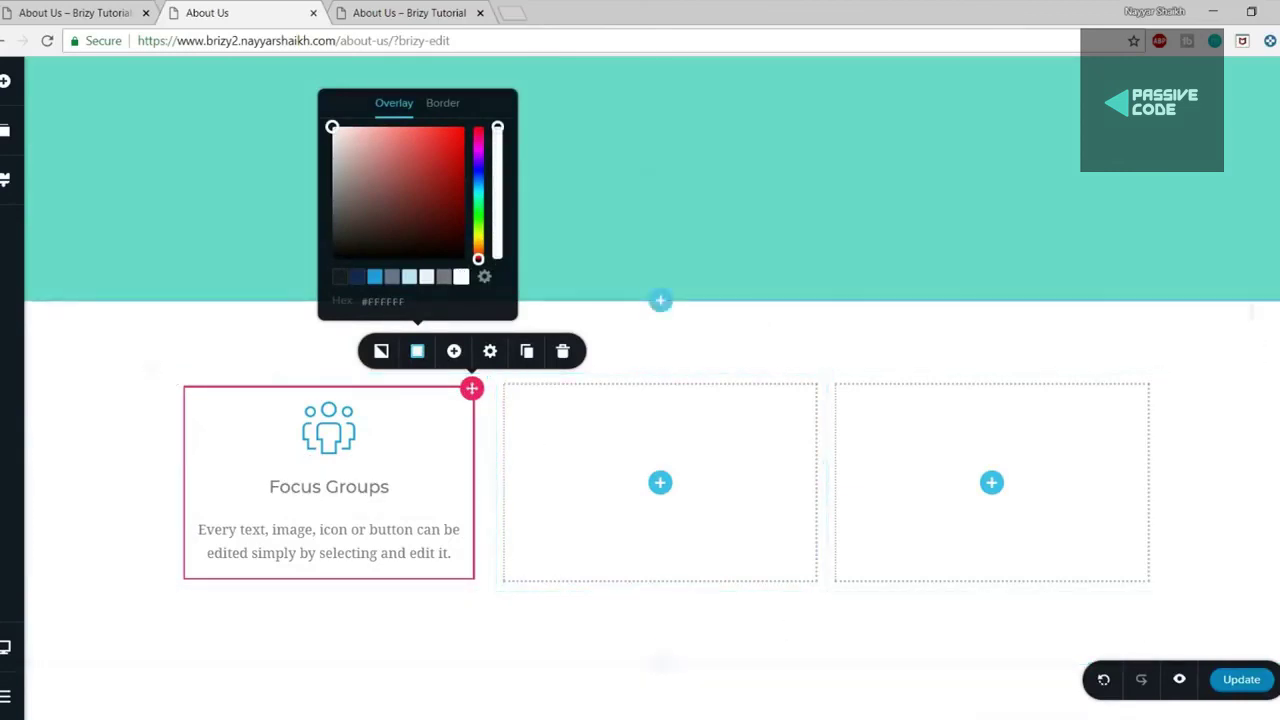
left_click(374, 277)
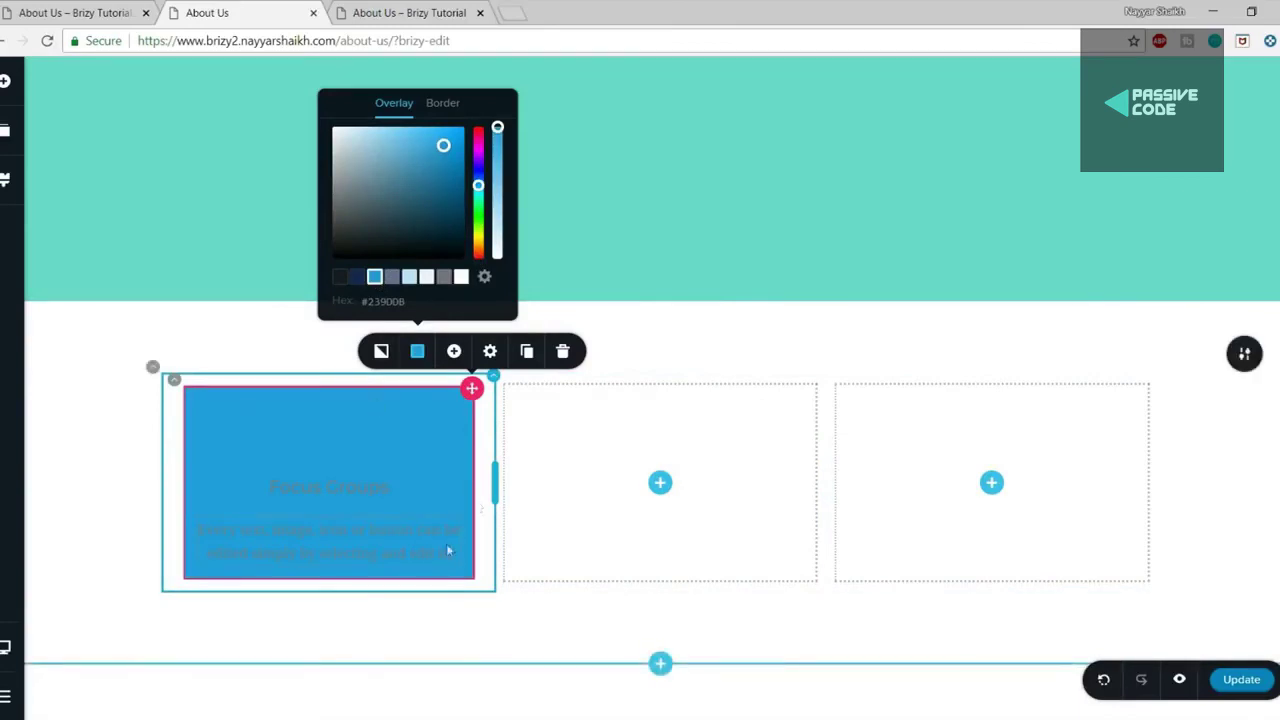
left_click(444, 277)
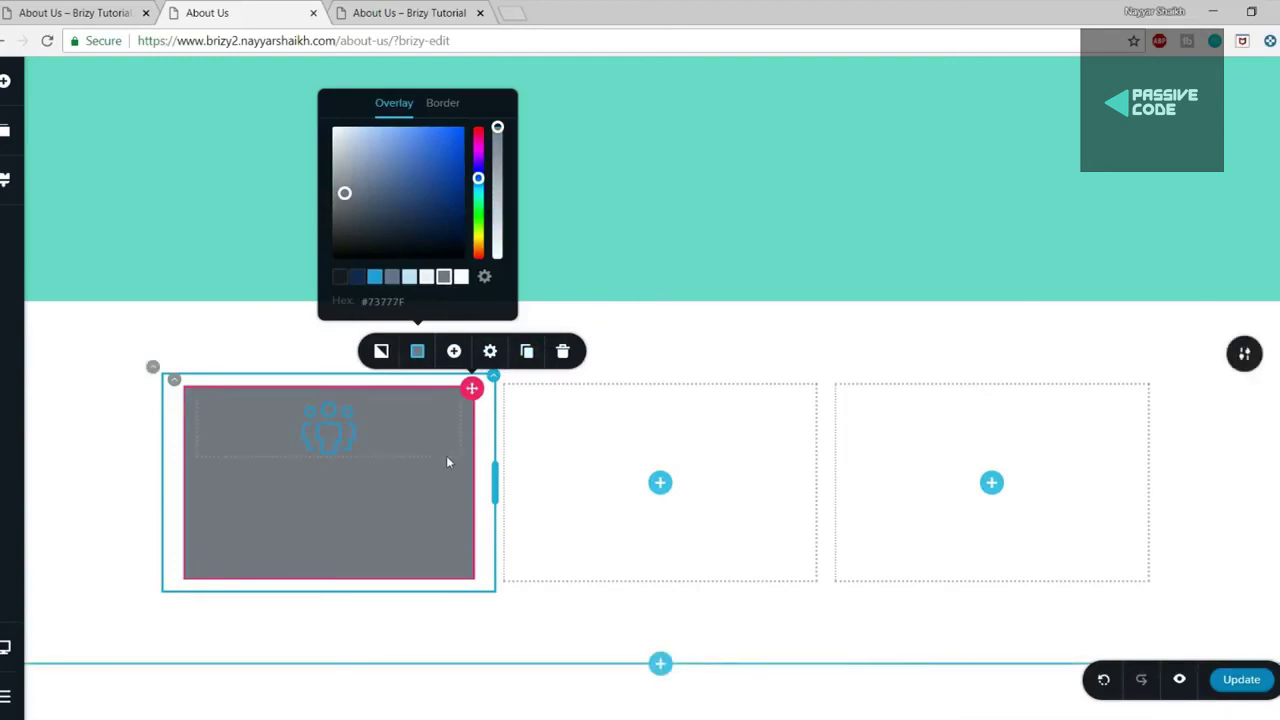
- Set the column padding to 70 px top/bottom and 20 px sides, with a white background
left_click(491, 354)
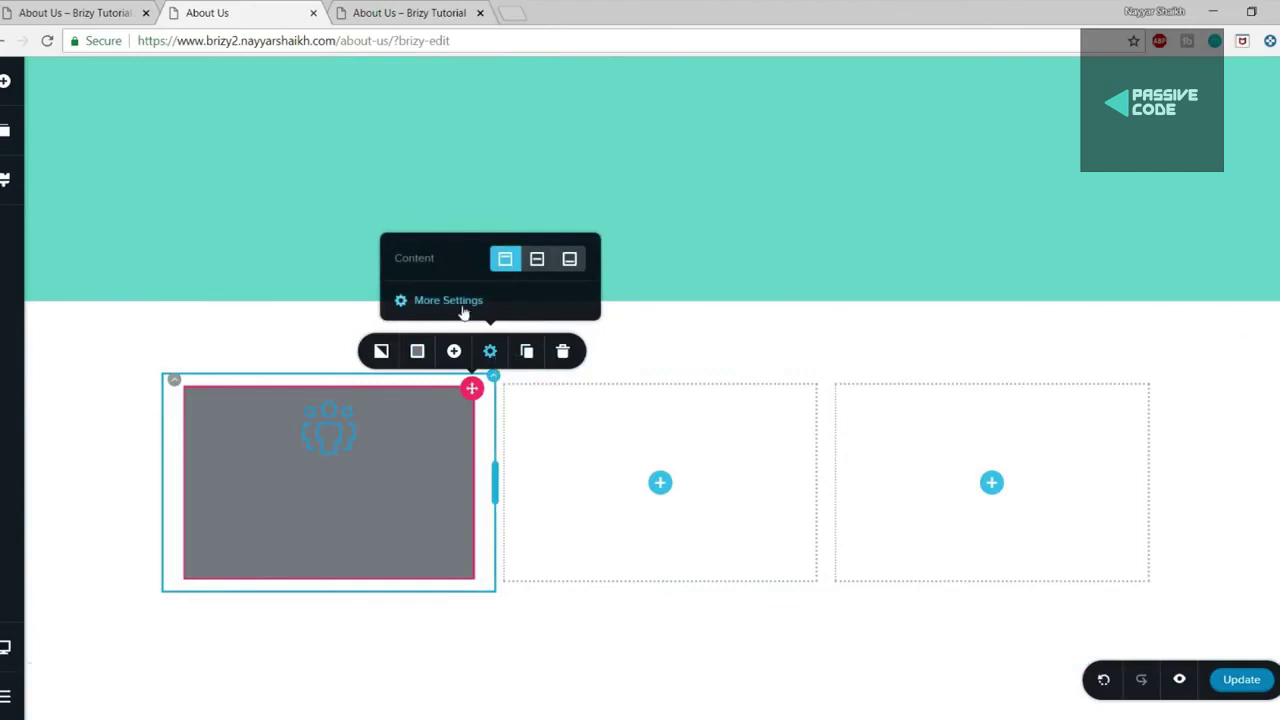
left_click(452, 304)
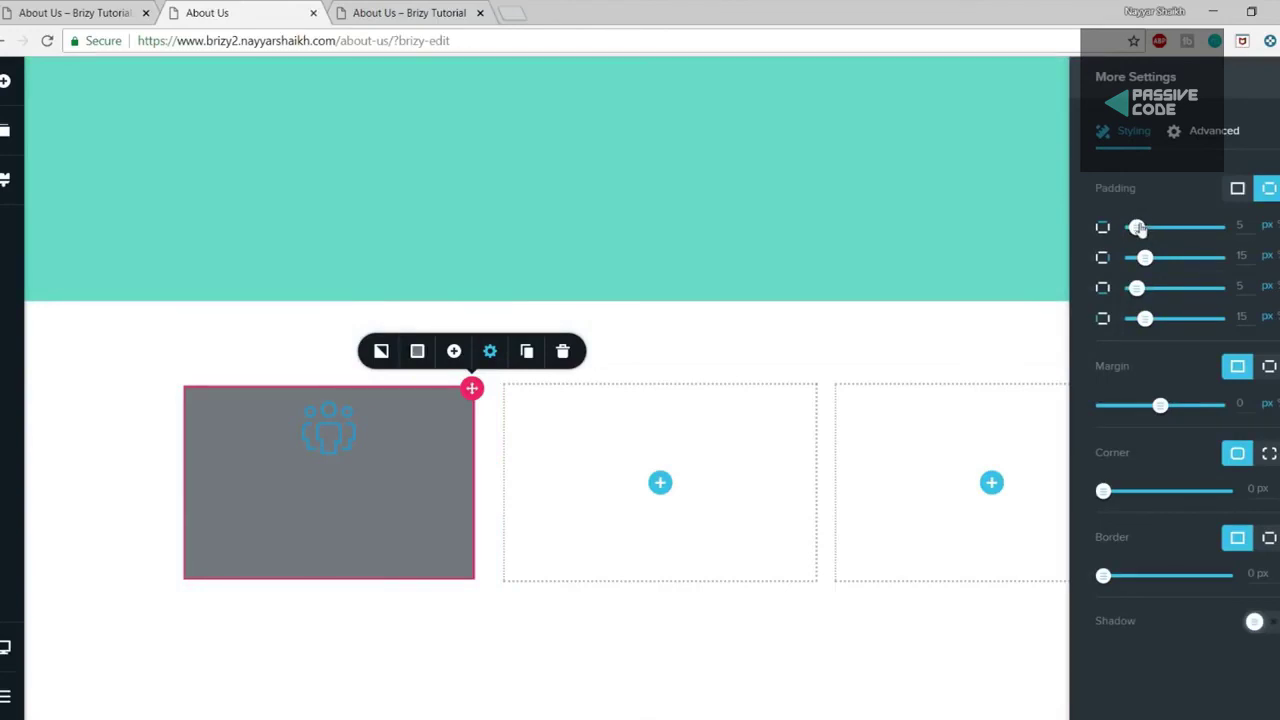
left_click_drag(1138, 227, 1175, 227)
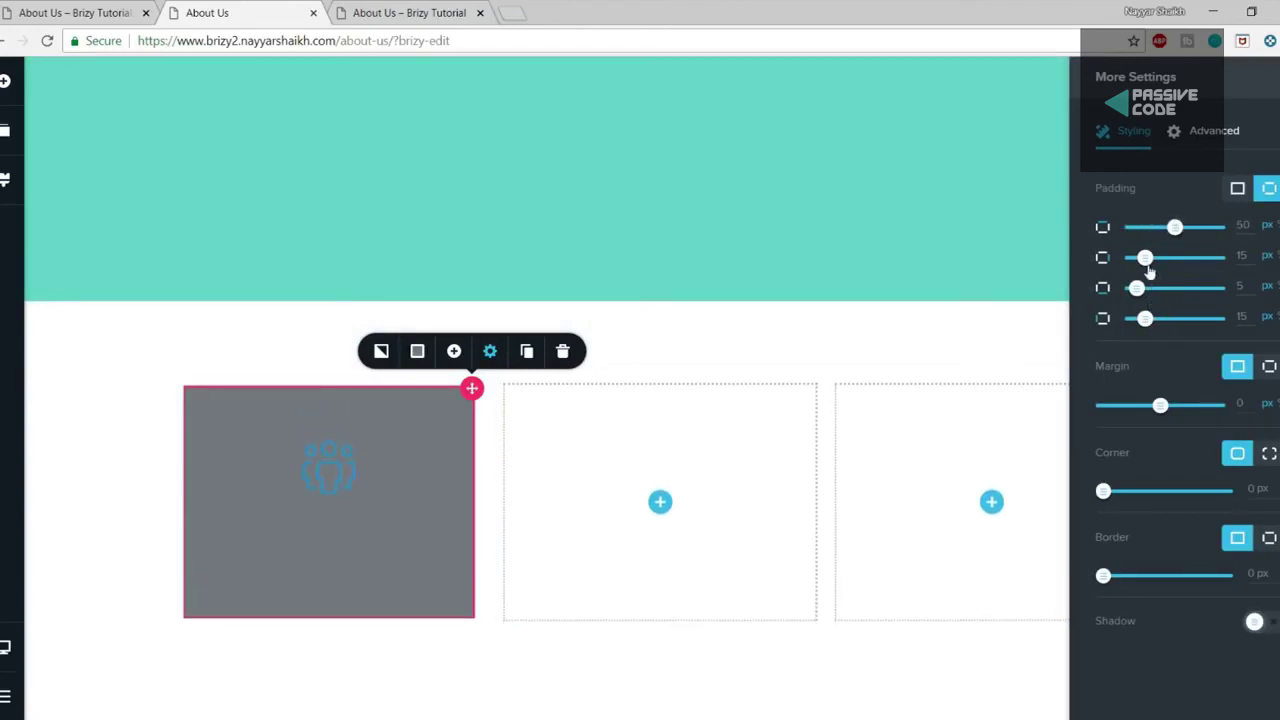
left_click_drag(1146, 258, 1186, 258)
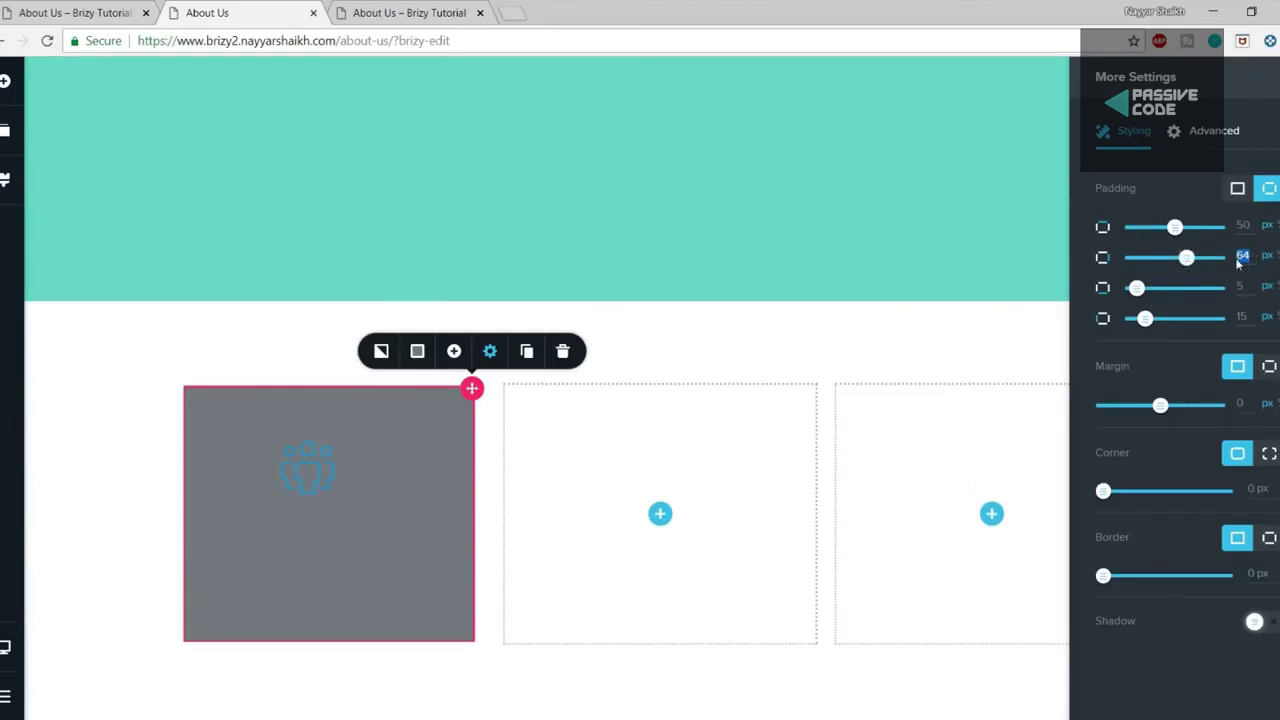
type("15")
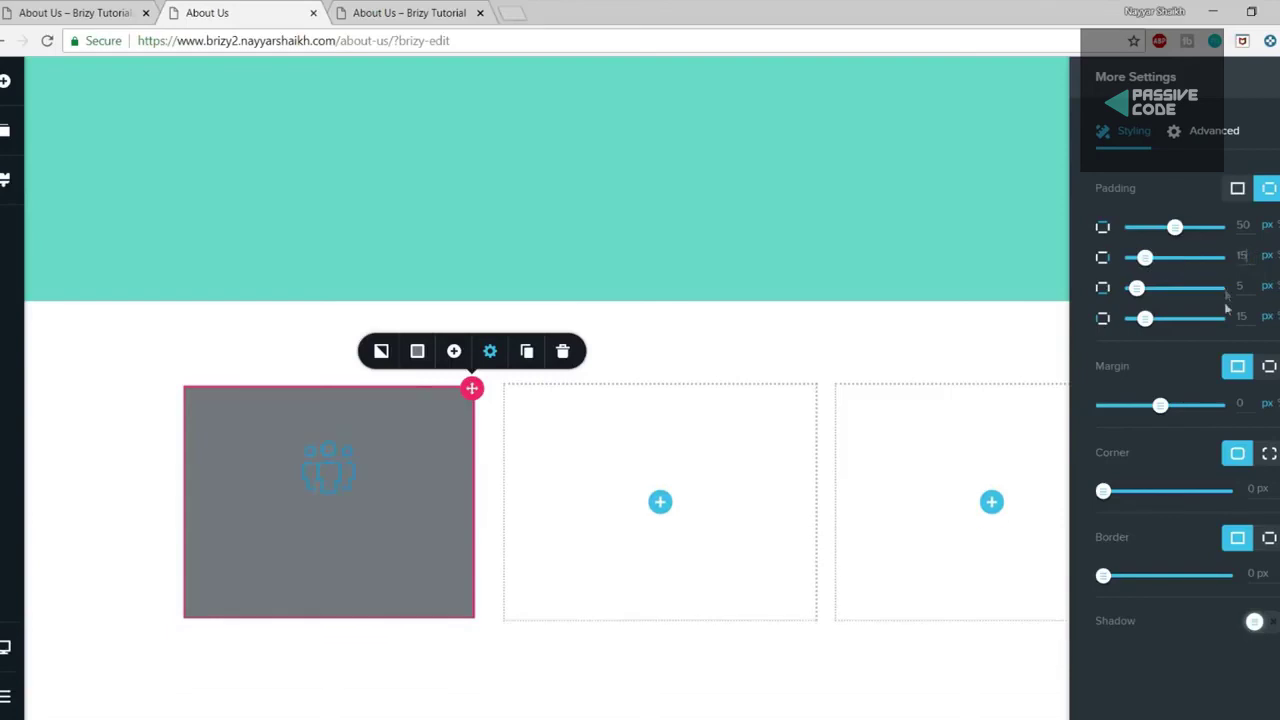
left_click_drag(1137, 289, 1187, 288)
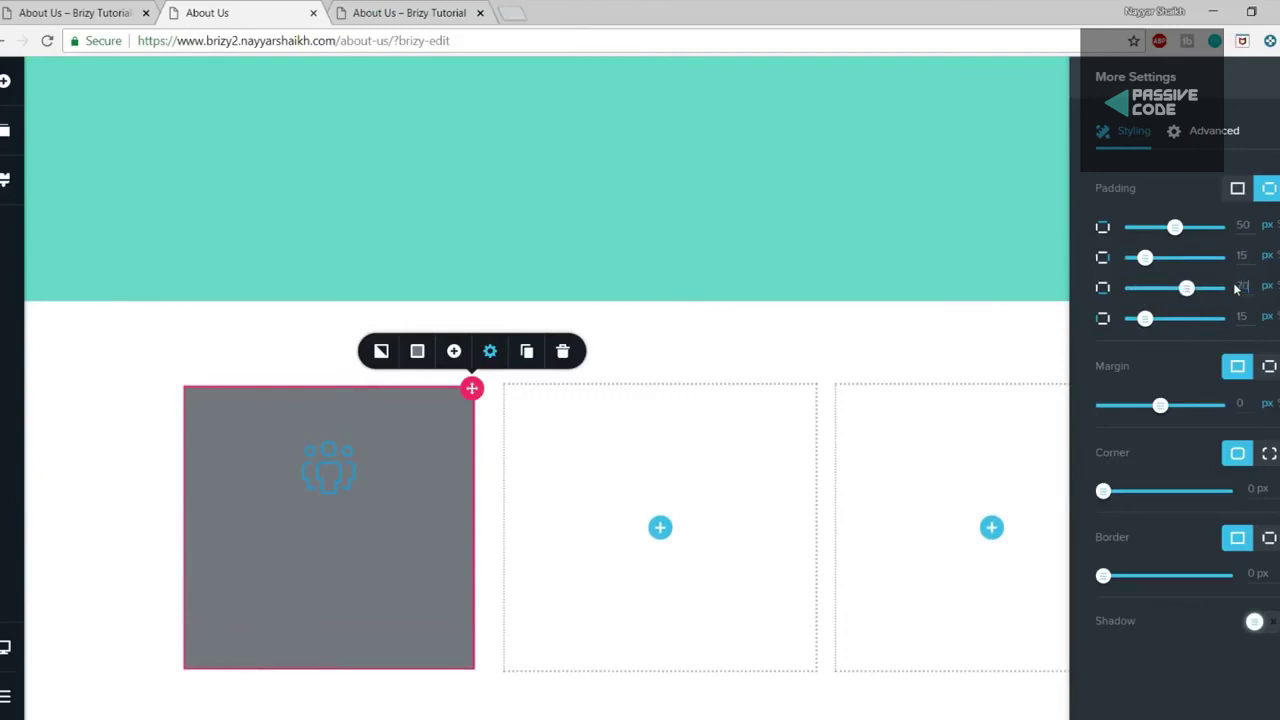
type("70")
left_click(1243, 226)
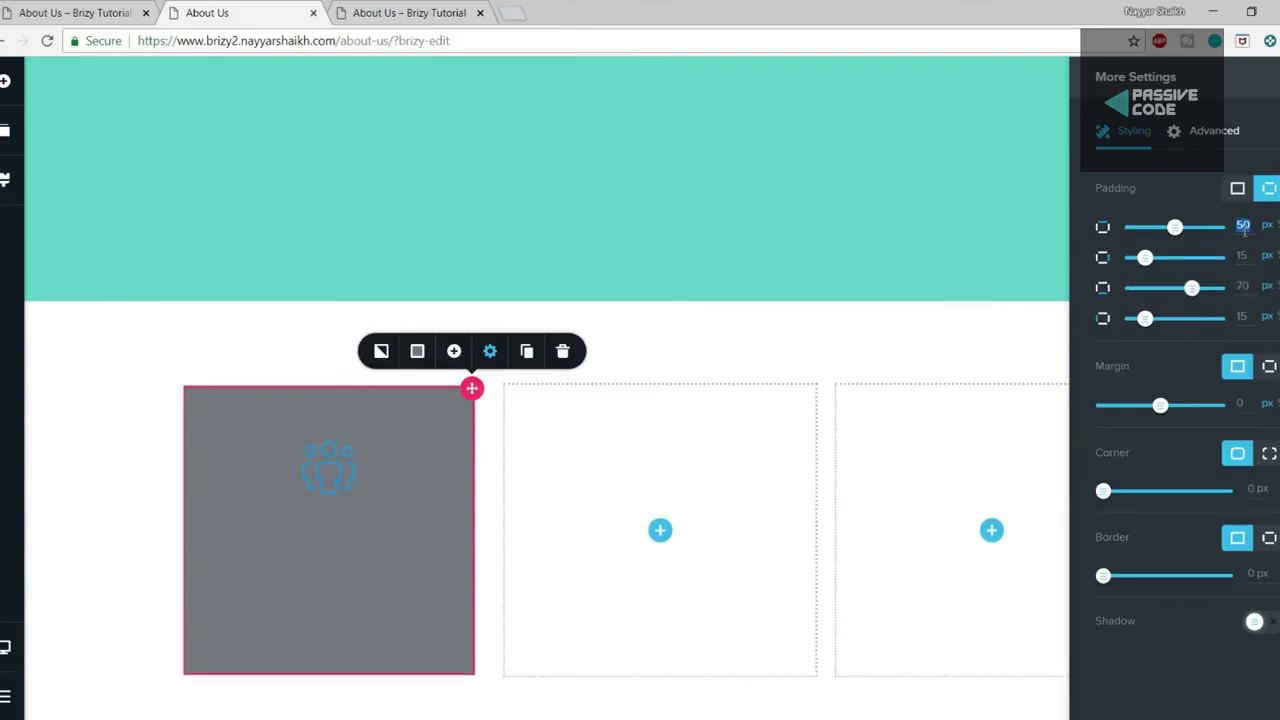
type("70")
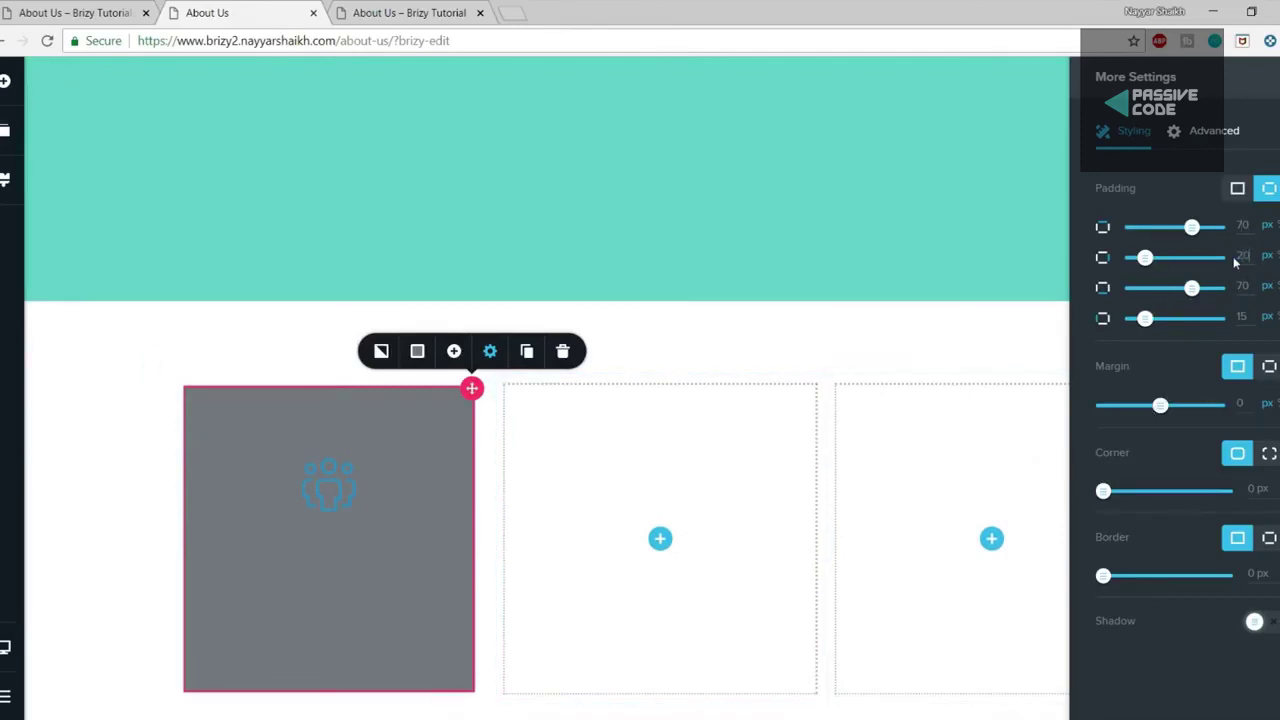
key("Tab")
key("Tab")
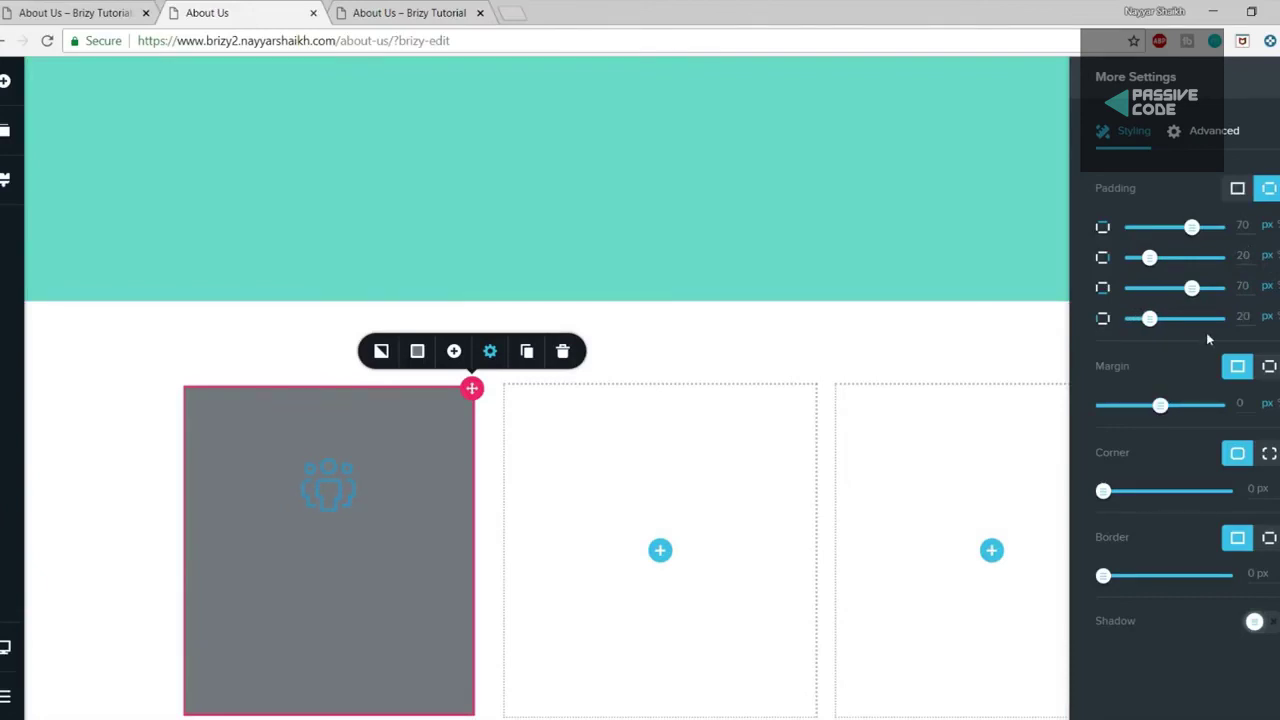
scroll(409, 457, "down", 2)
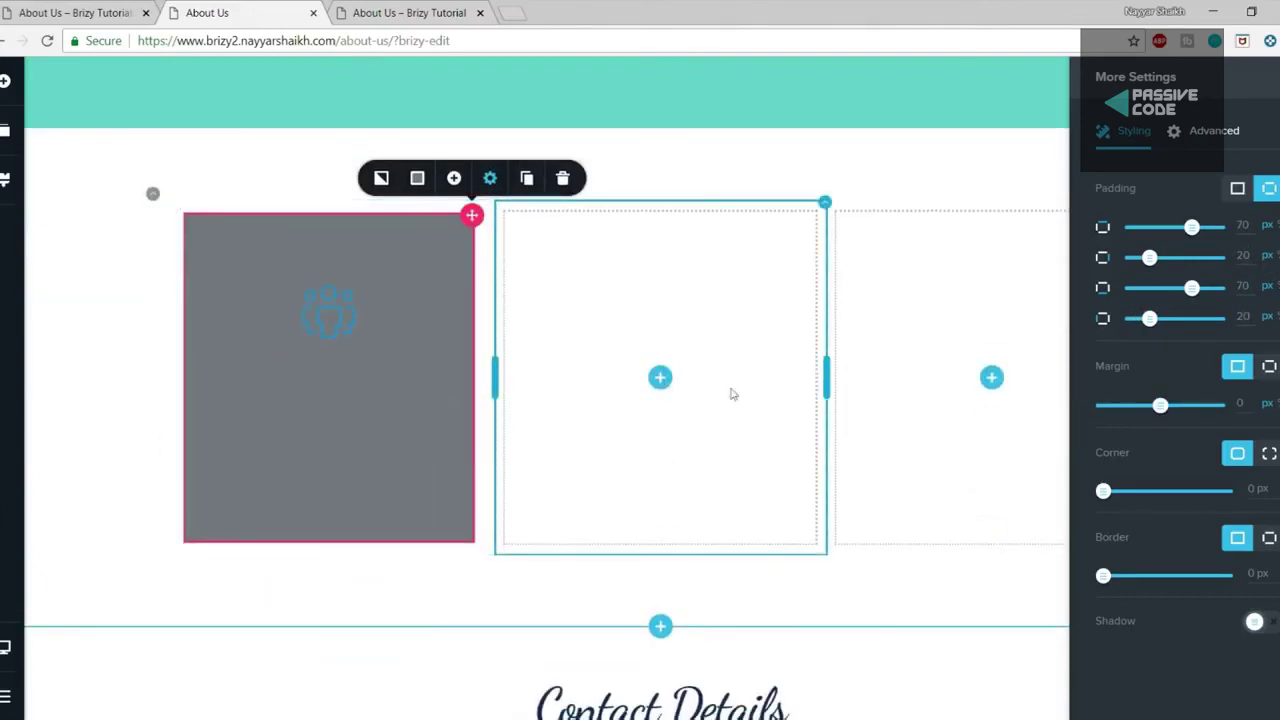
scroll(286, 380, "up", 1)
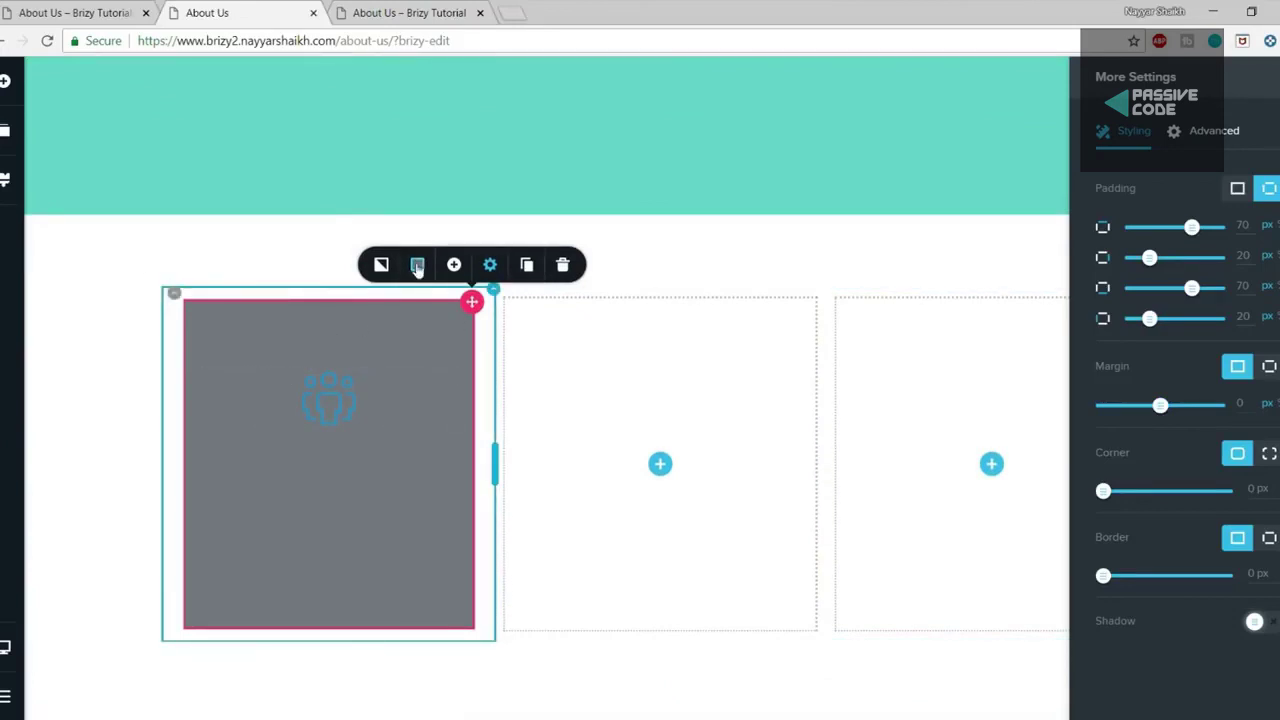
left_click(418, 266)
left_click(464, 485)
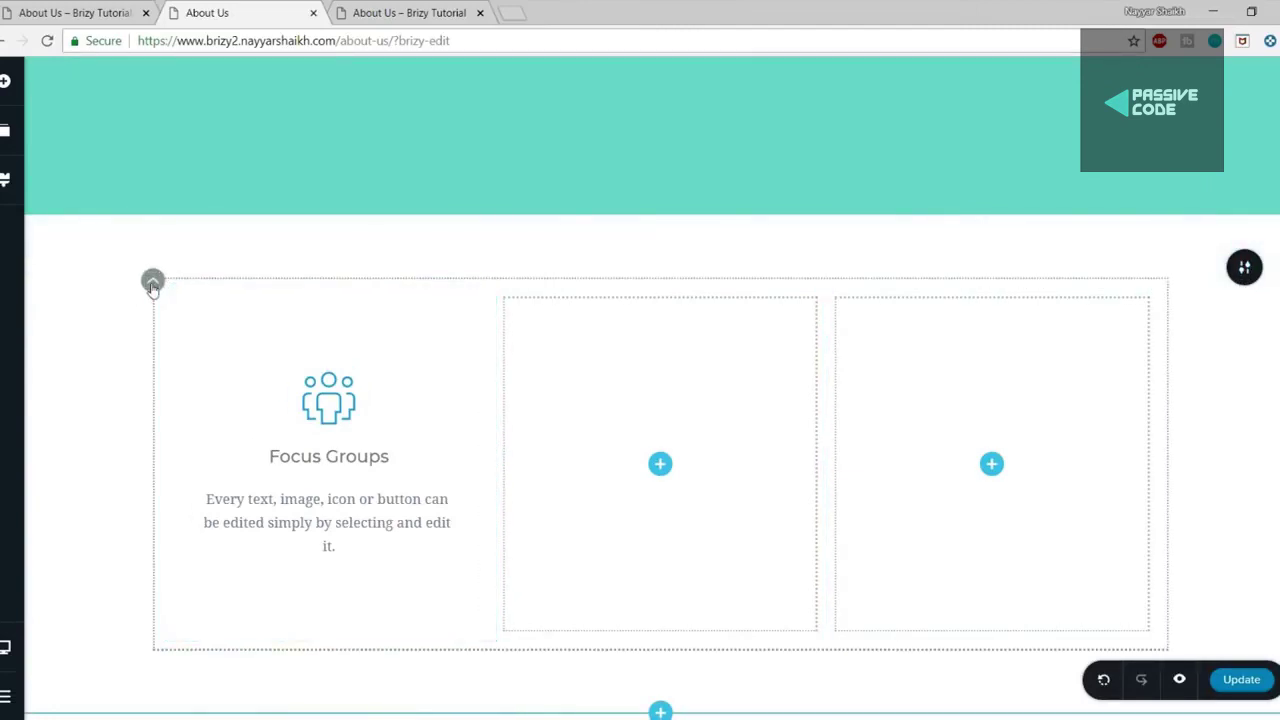
- Give the card row a -250 px top margin so it overlaps the teal hero
left_click(152, 284)
left_click(156, 256)
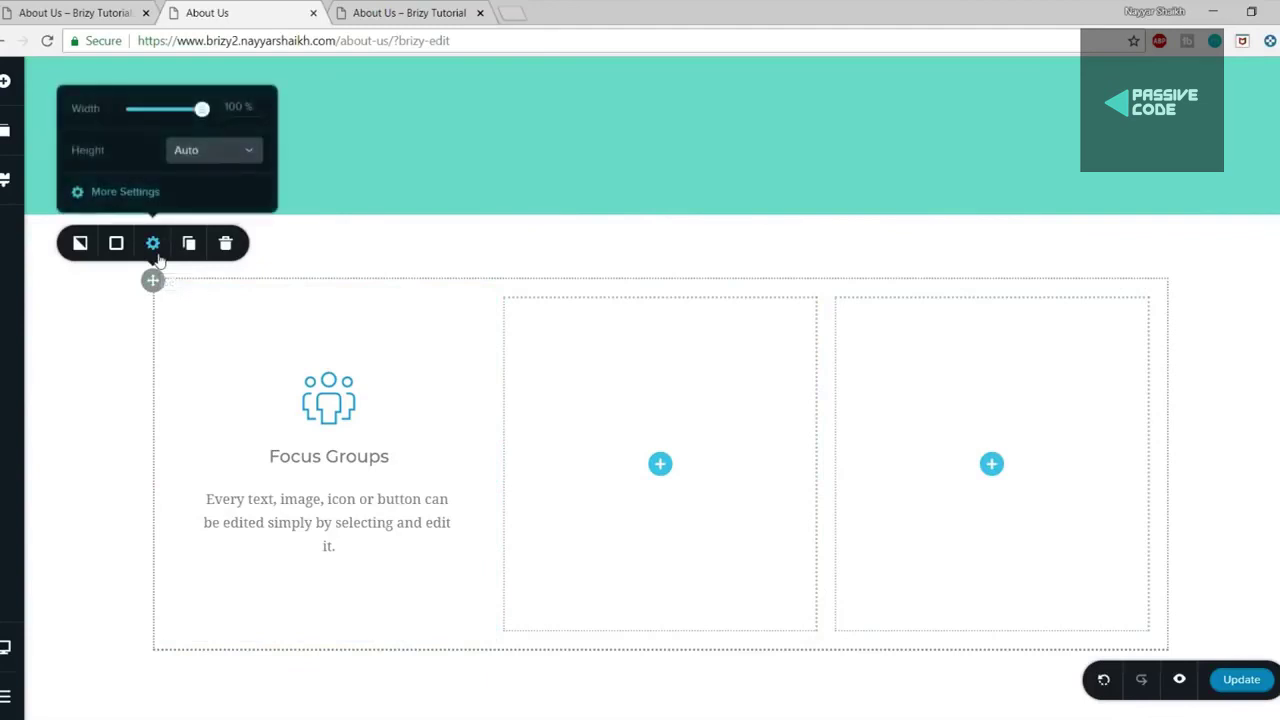
left_click(140, 193)
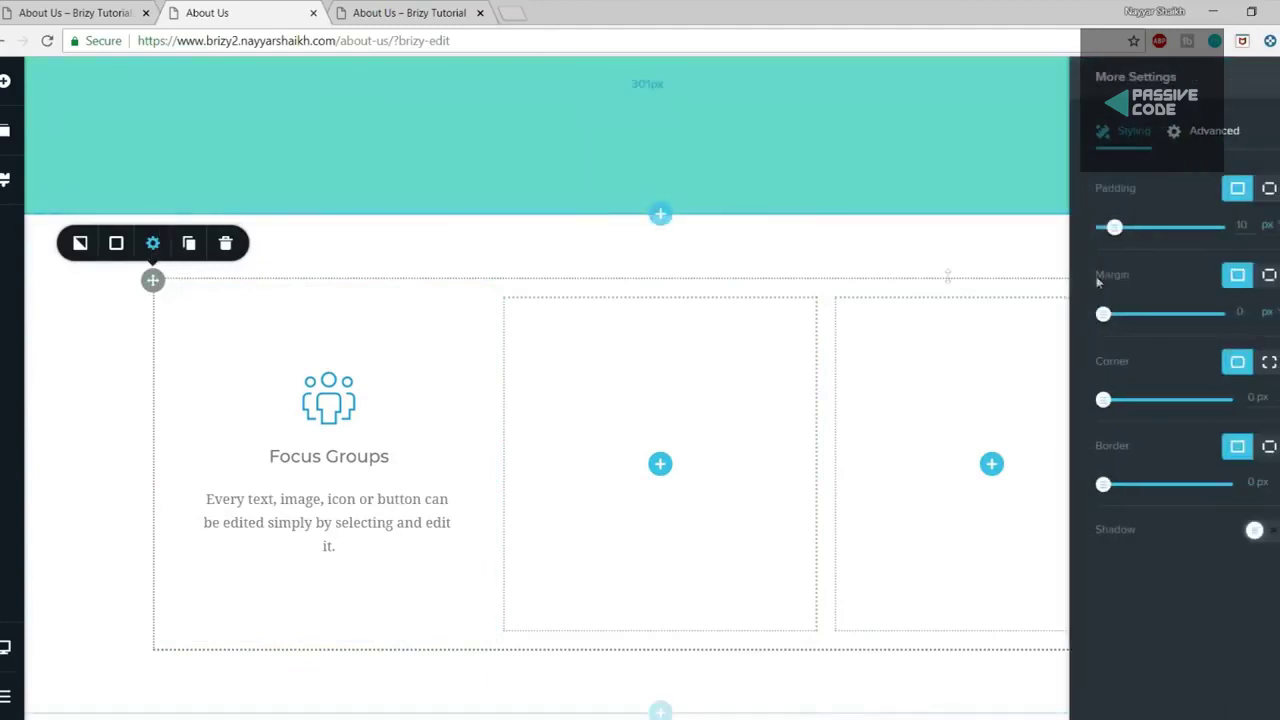
left_click(1268, 274)
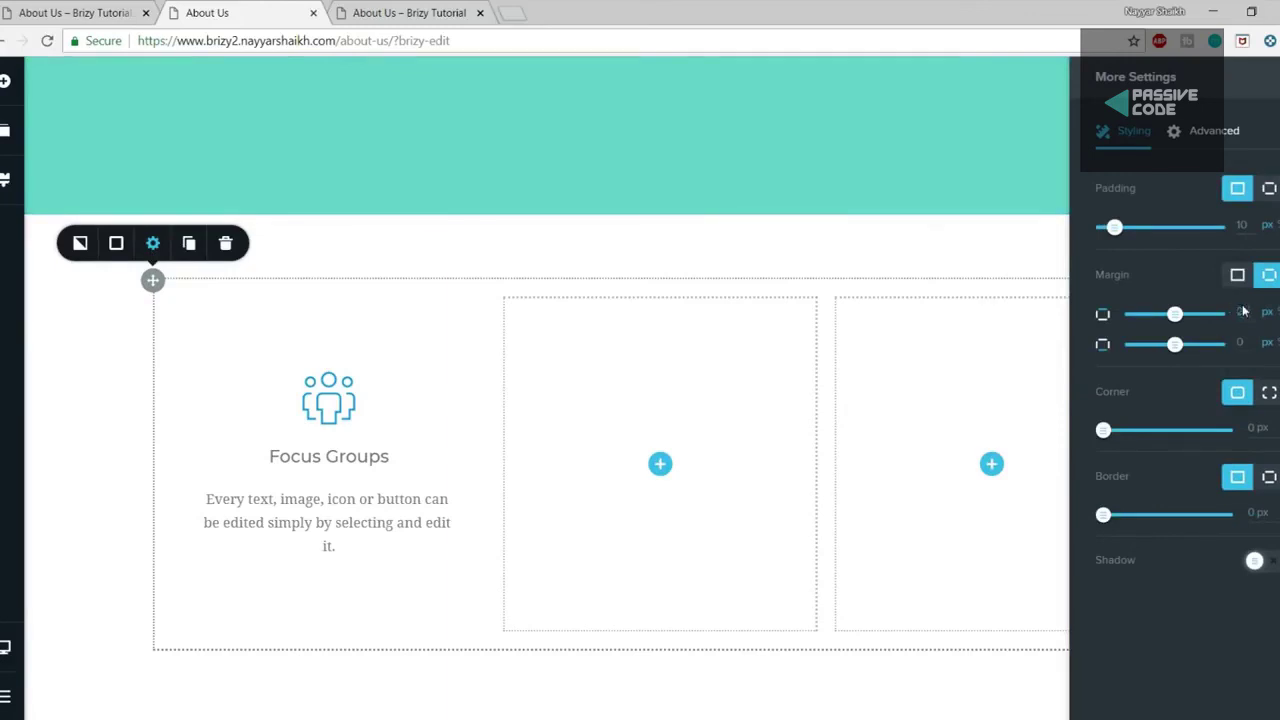
type("0")
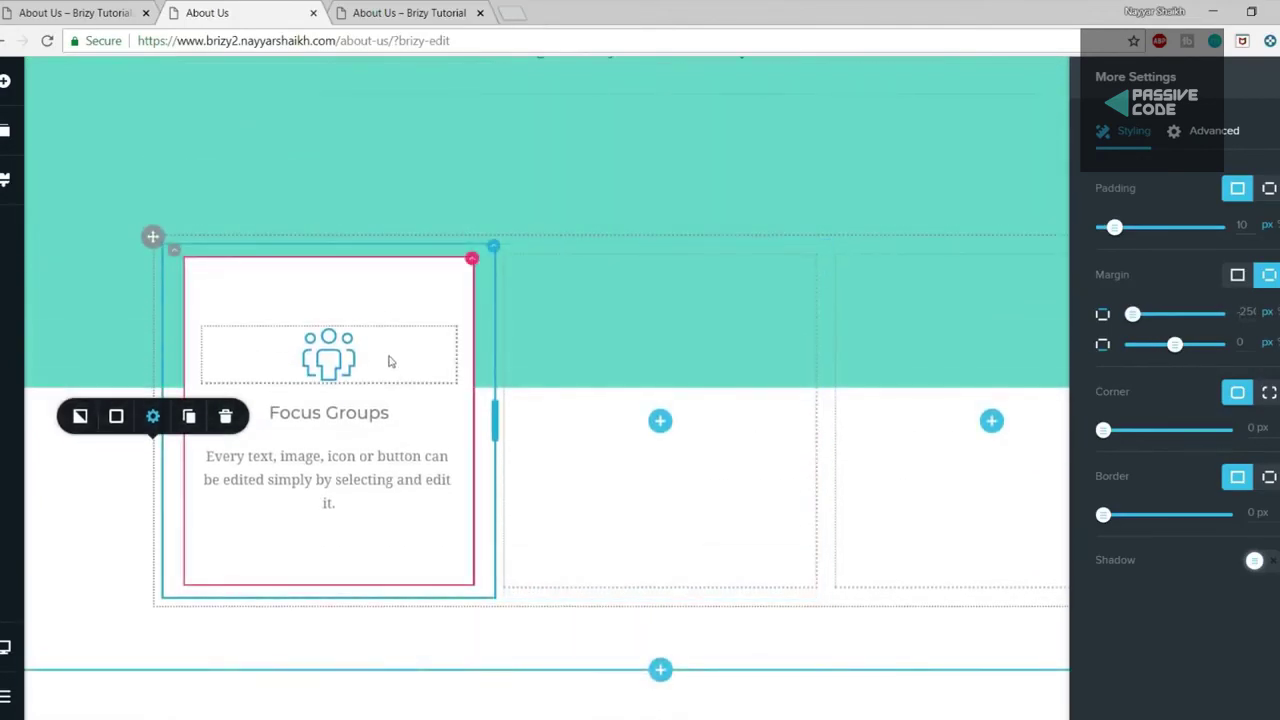
left_click(865, 525)
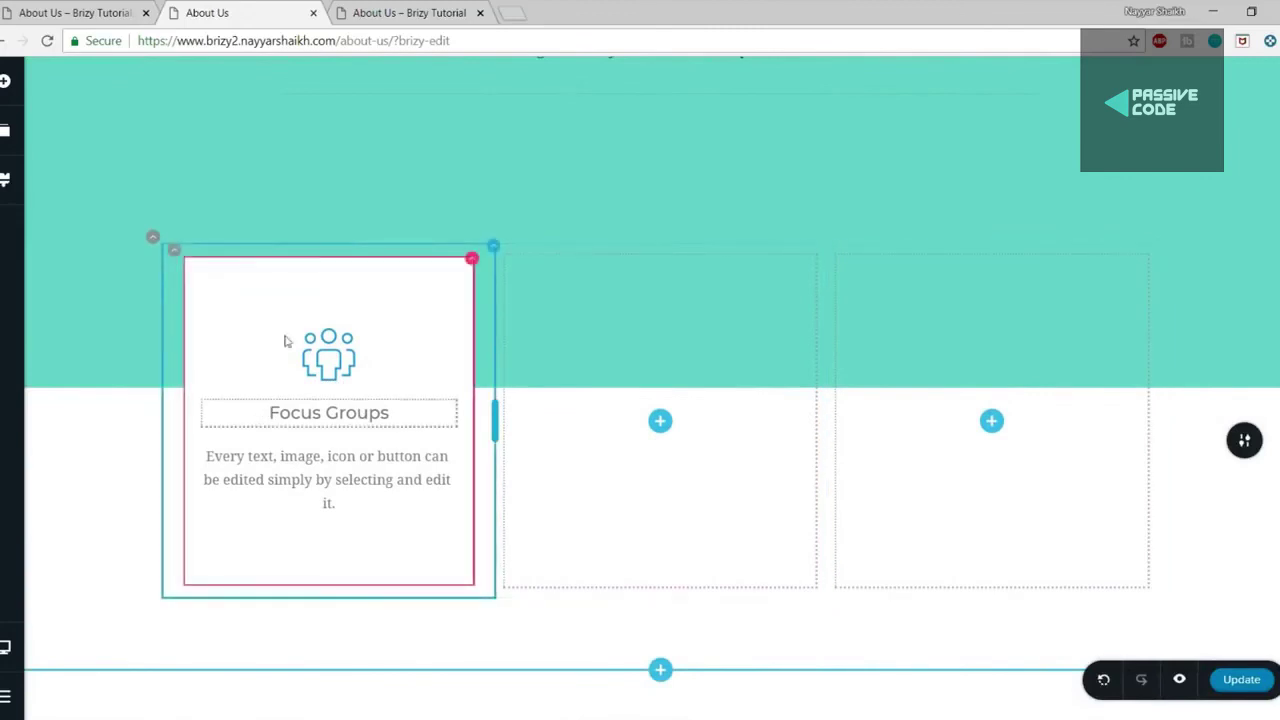
- Give the Focus Groups card a soft drop shadow and 20 px rounded corners
left_click(471, 260)
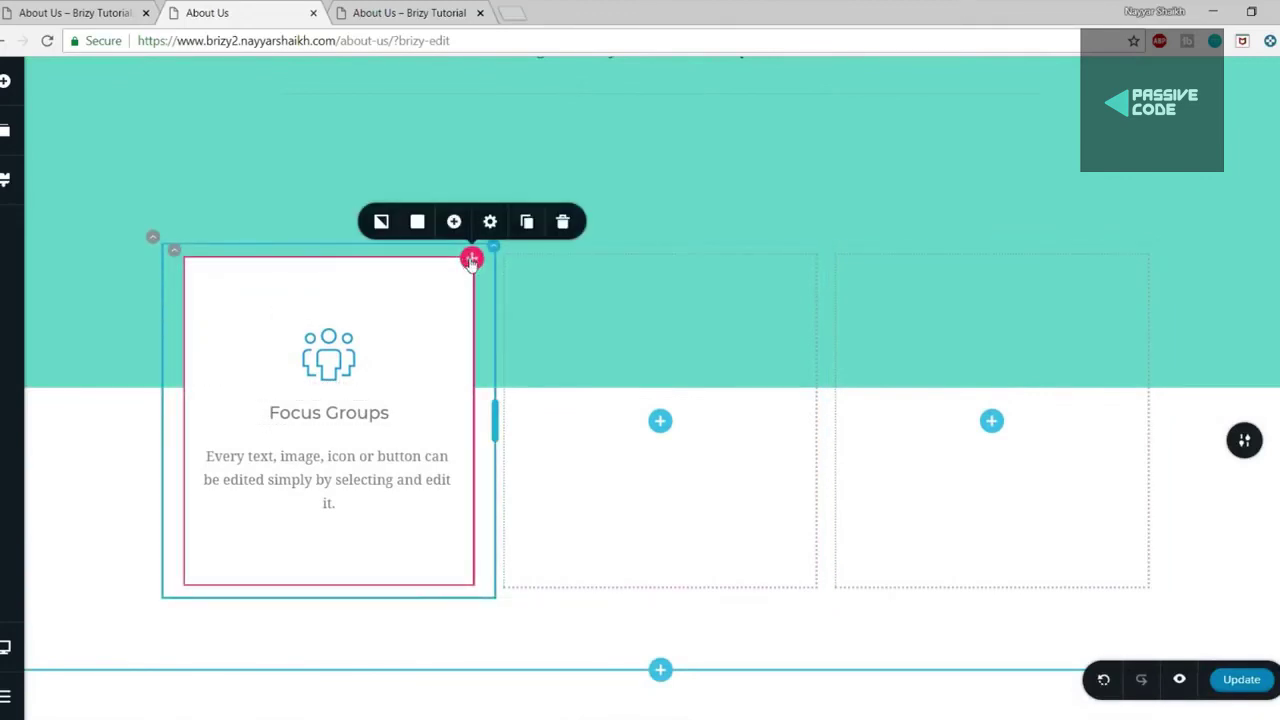
left_click(490, 222)
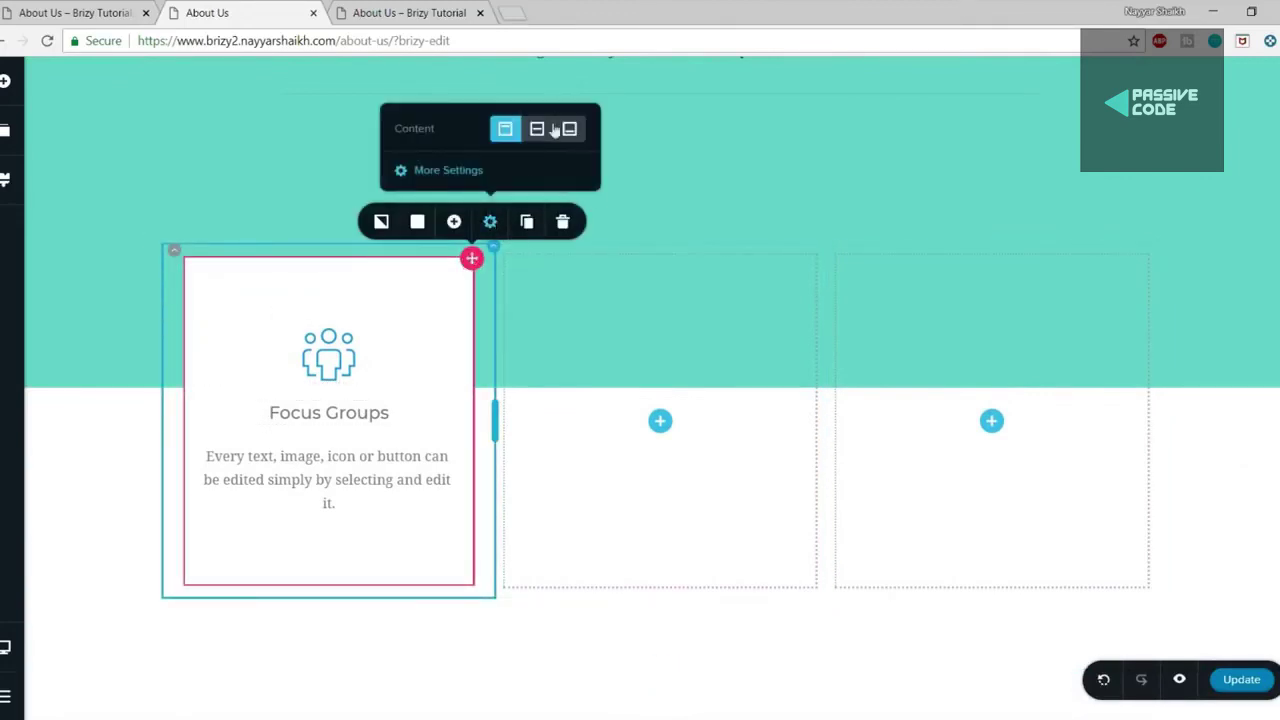
left_click(445, 170)
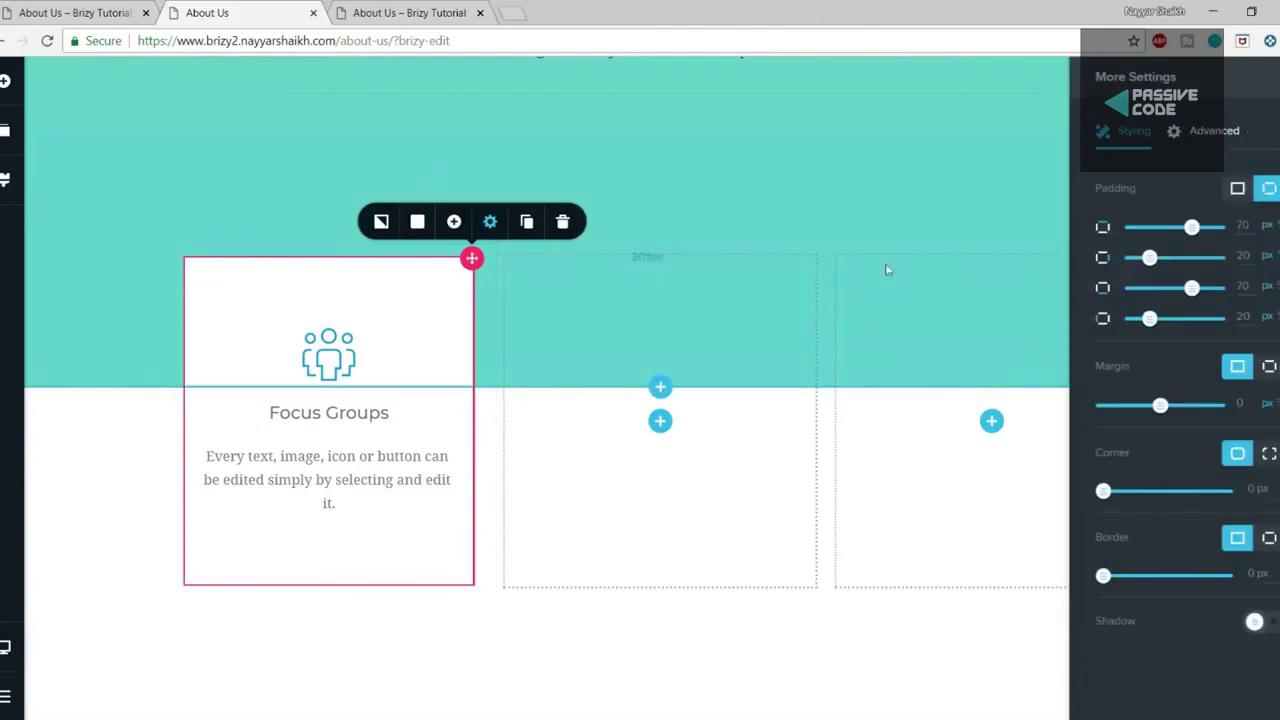
left_click(1257, 622)
scroll(1190, 674, "down", 2)
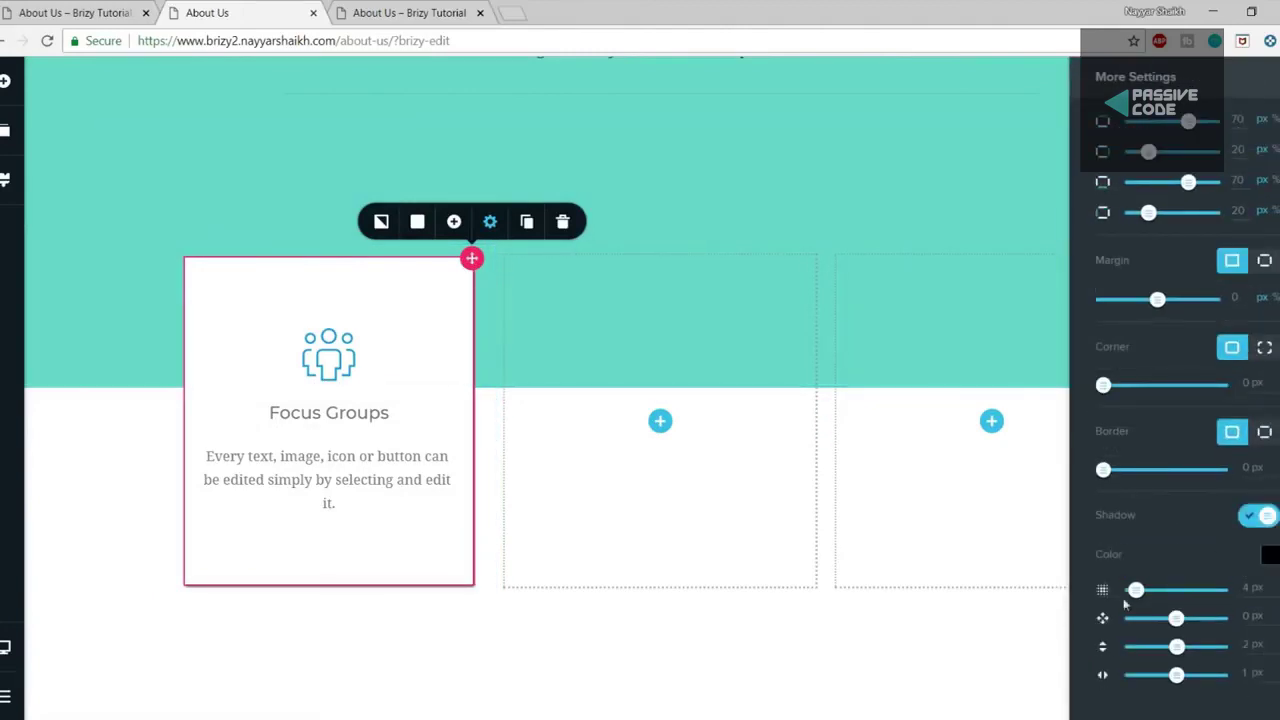
left_click_drag(1136, 590, 1171, 590)
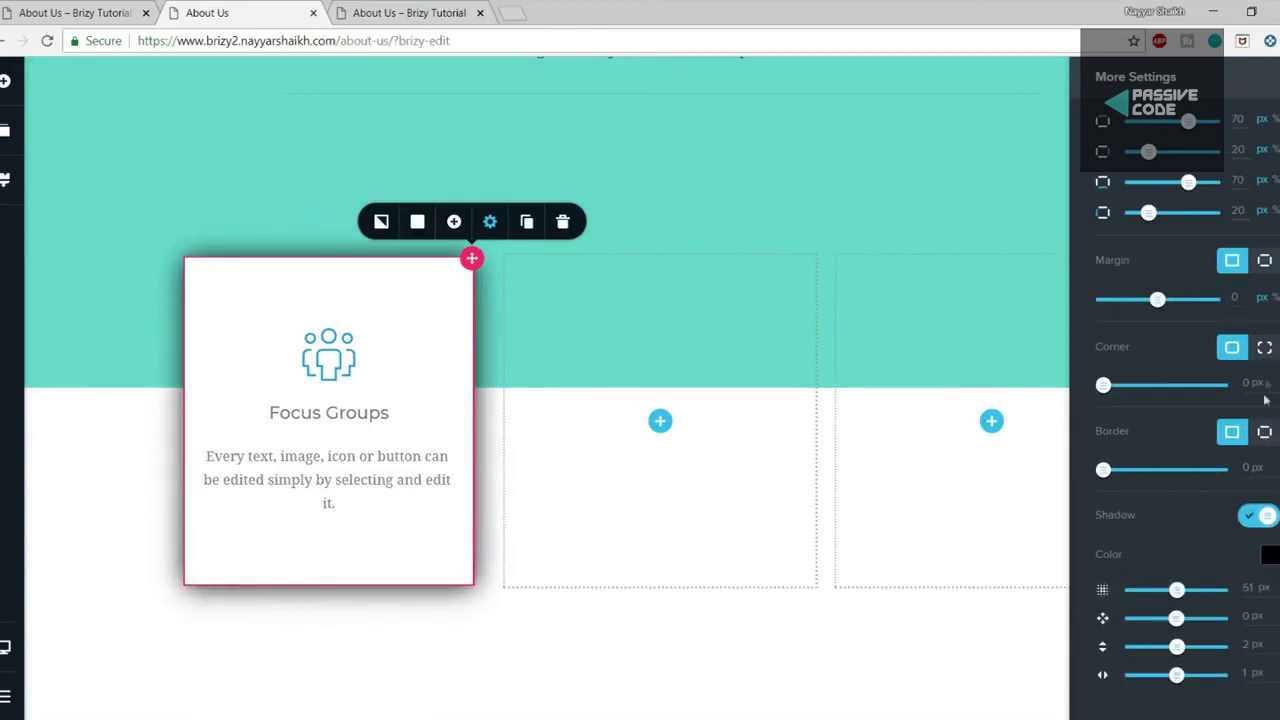
left_click(1266, 350)
left_click(1233, 352)
key("Return")
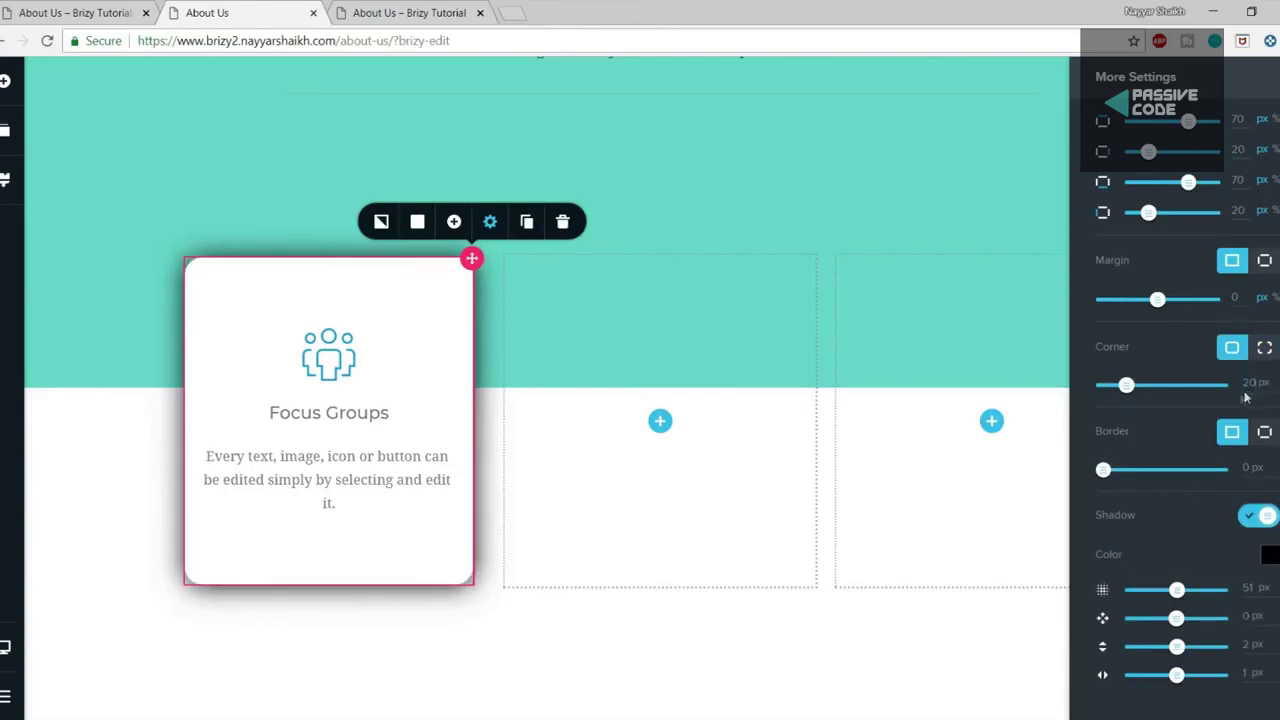
left_click(474, 644)
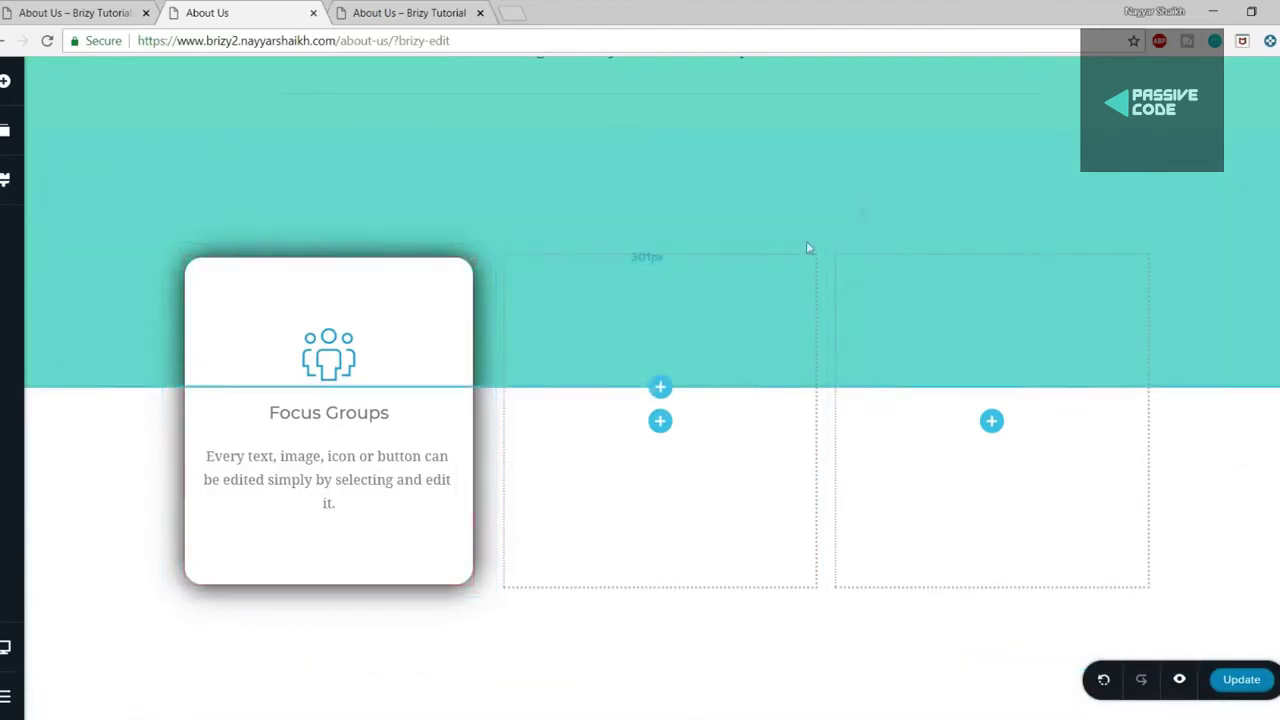
- Duplicate the card twice and delete the two empty extra columns
left_click(493, 247)
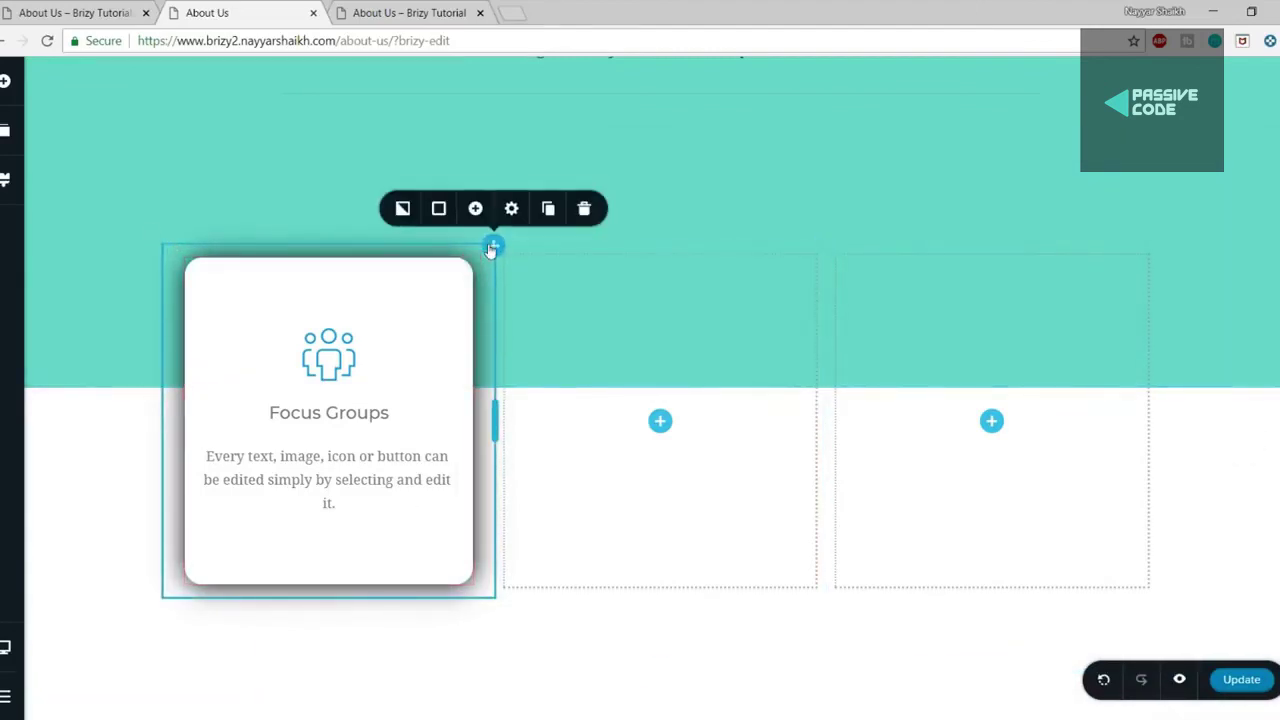
left_click(548, 211)
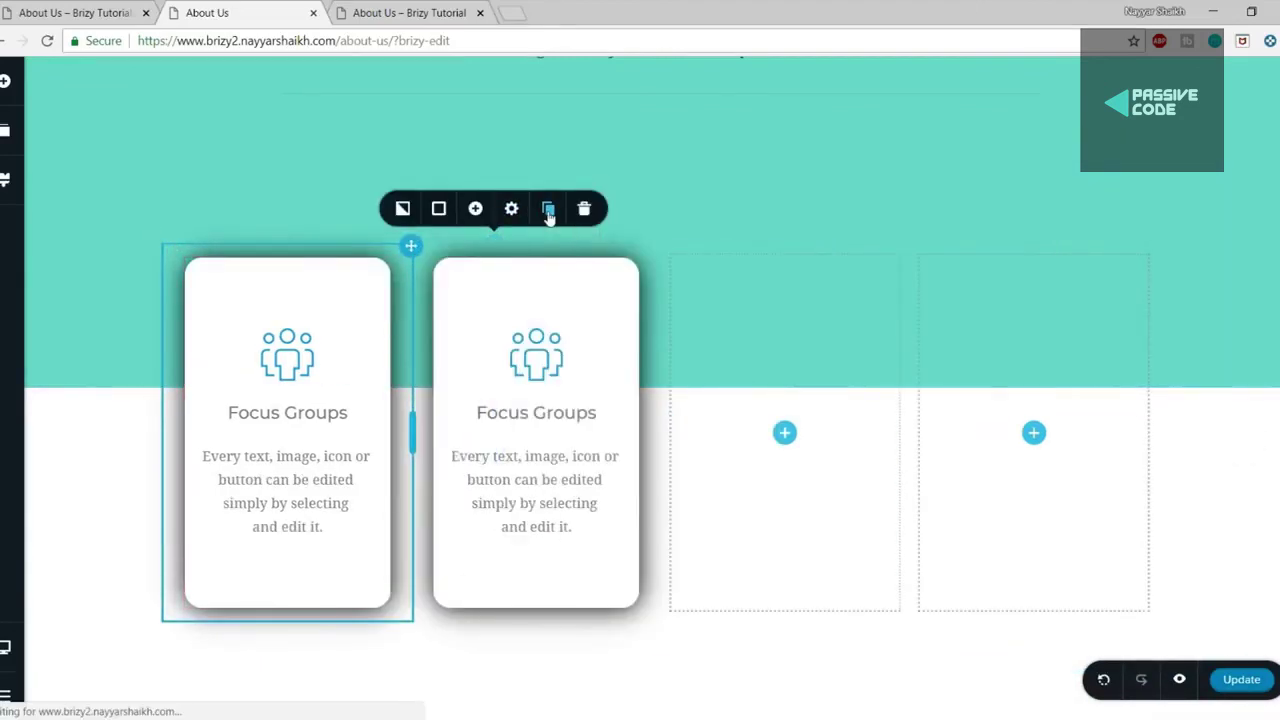
left_click(548, 211)
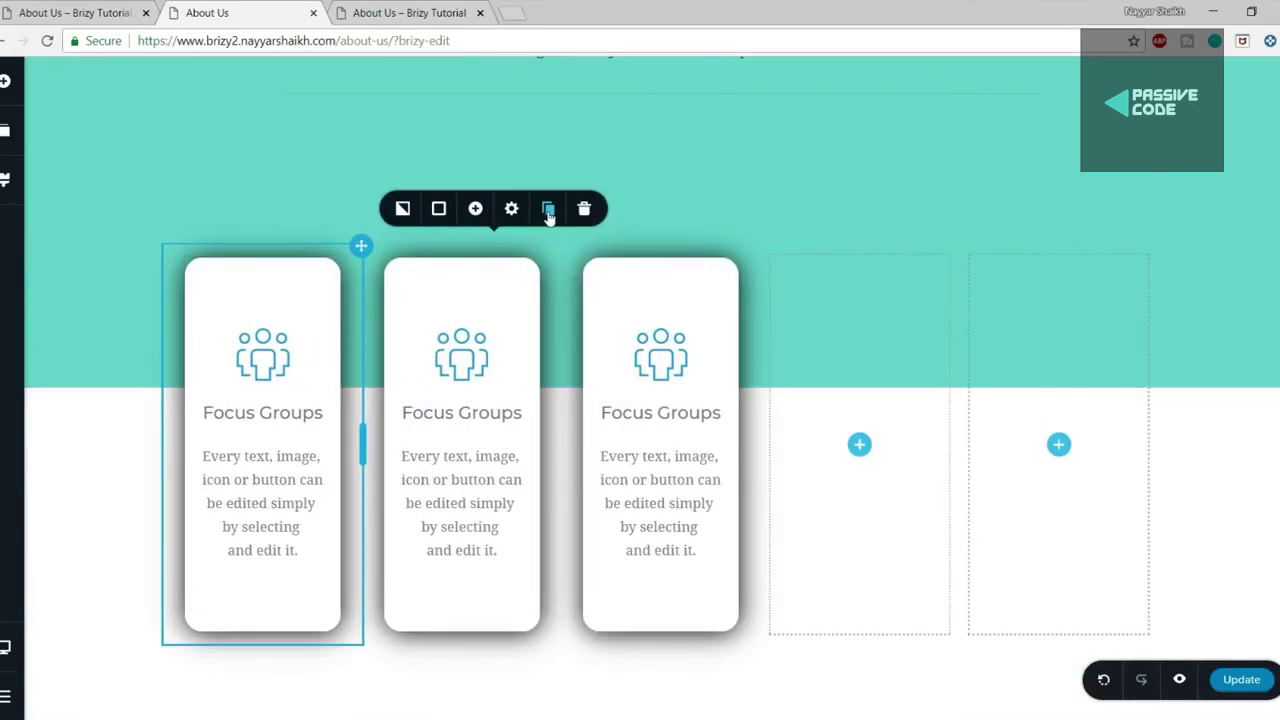
left_click(957, 250)
left_click(1050, 209)
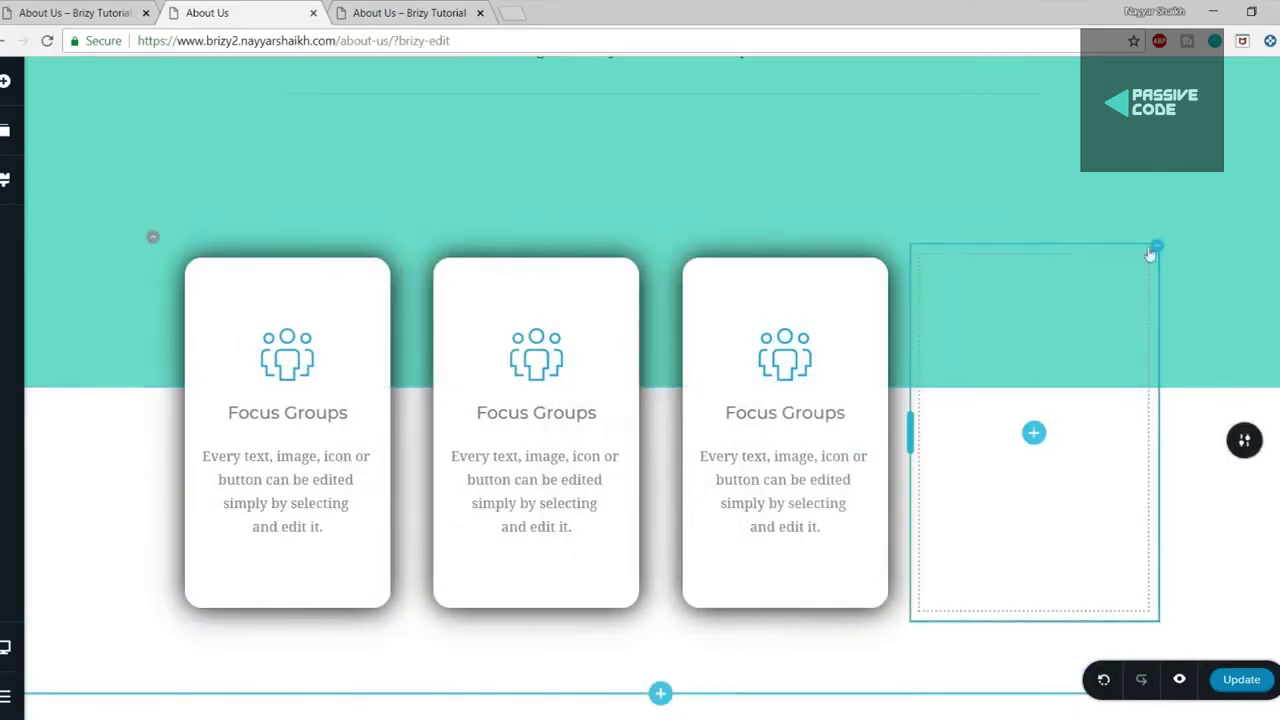
left_click(1157, 250)
left_click(1248, 209)
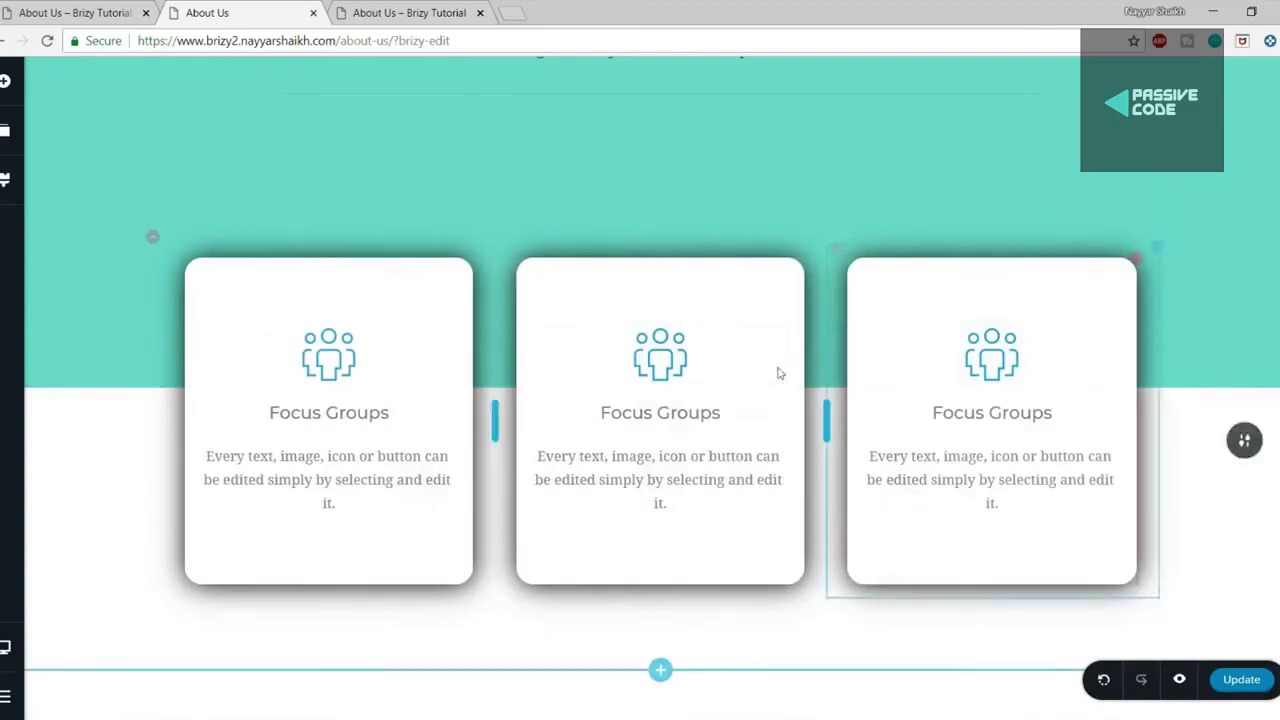
- Rename the Contact Details heading to 'Our Story'
scroll(1058, 500, "up", 3)
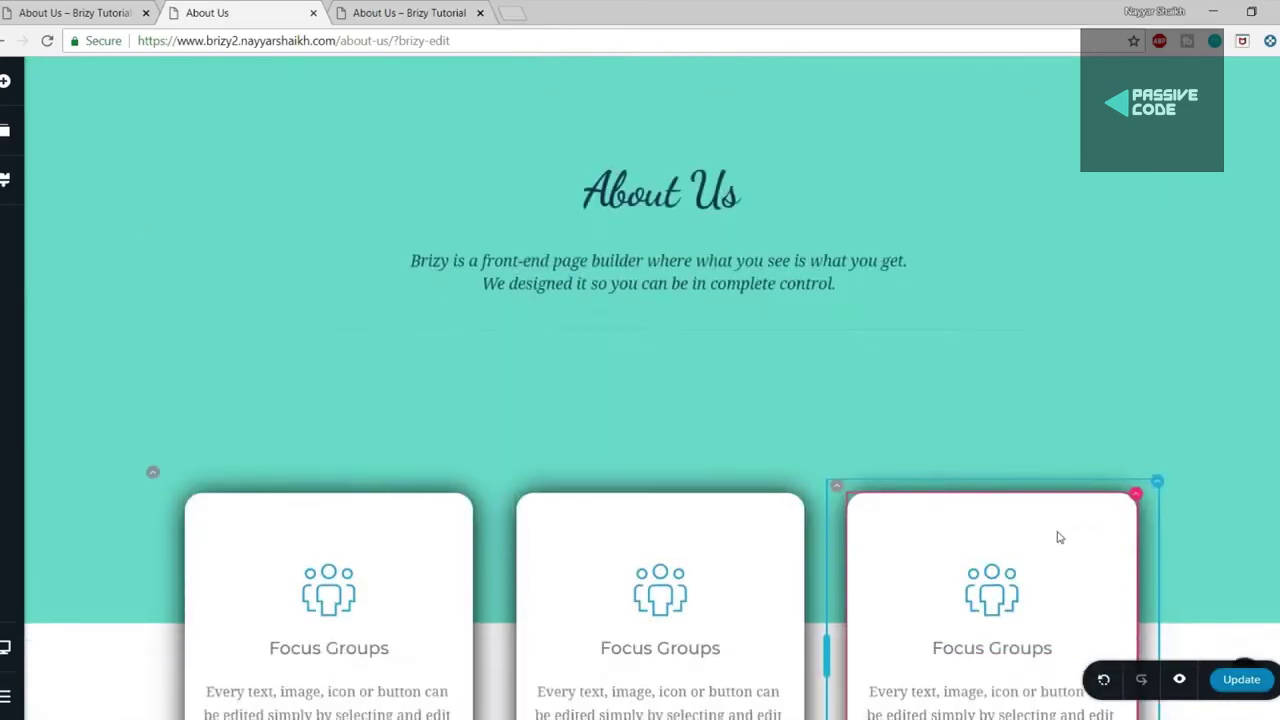
scroll(1057, 541, "down", 7)
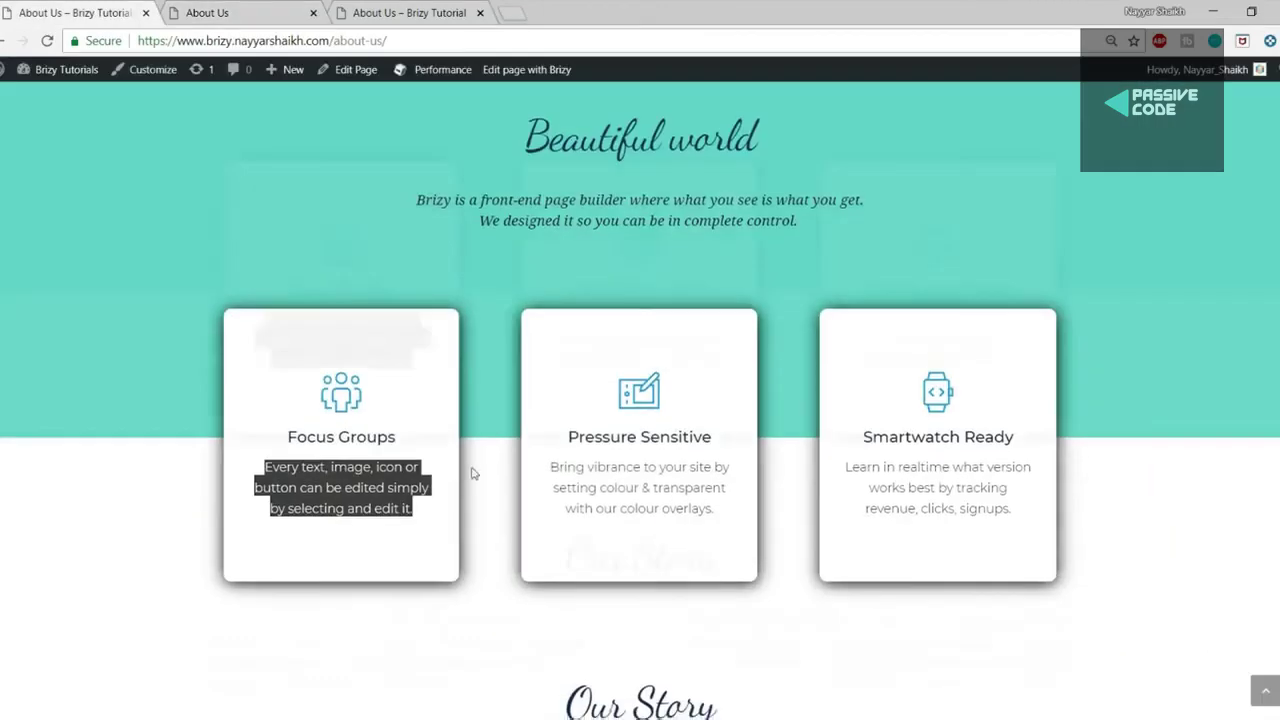
scroll(659, 399, "down", 3)
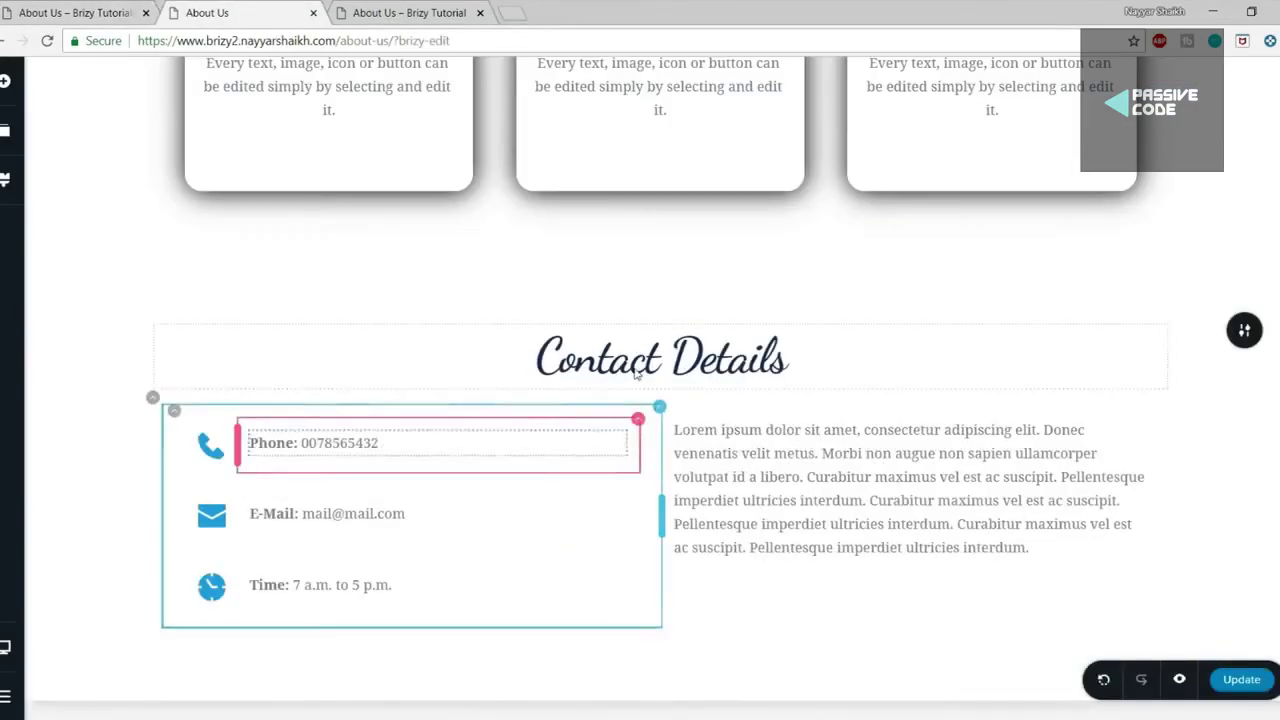
triple_click(636, 366)
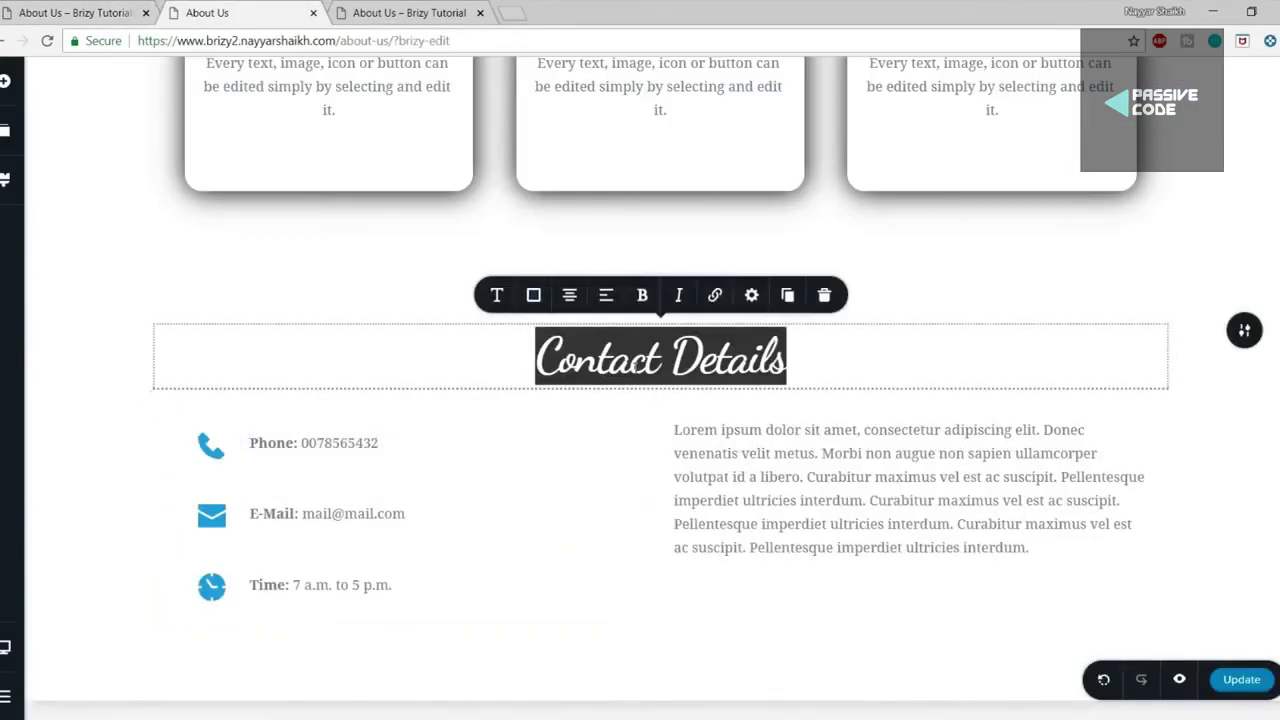
type("Our S")
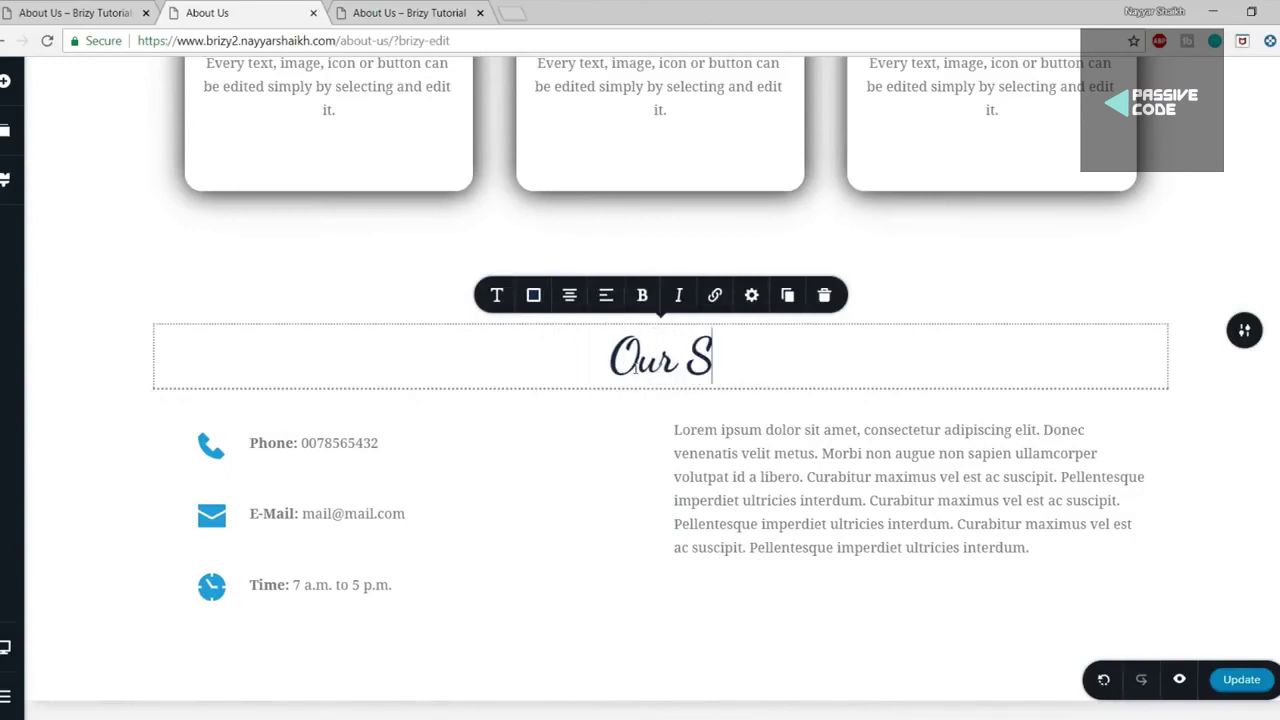
type("tory")
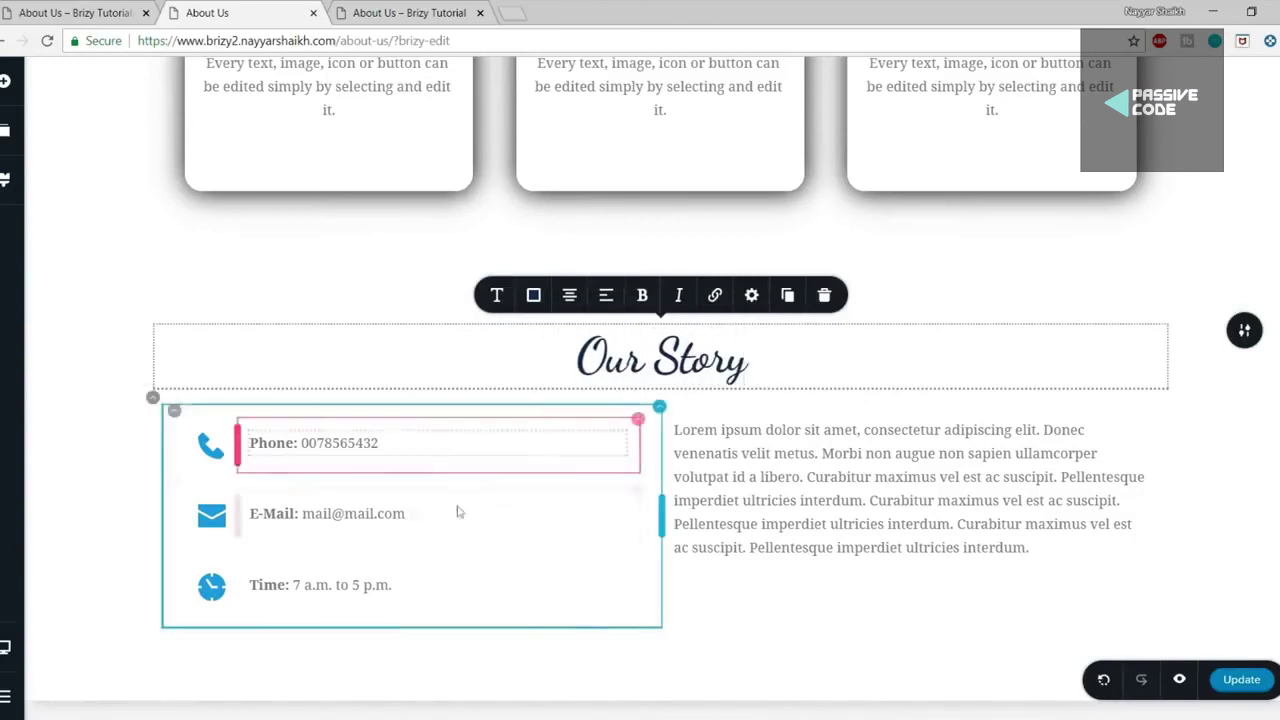
- Delete the Phone, E-Mail and Time rows
left_click(174, 410)
left_click(247, 373)
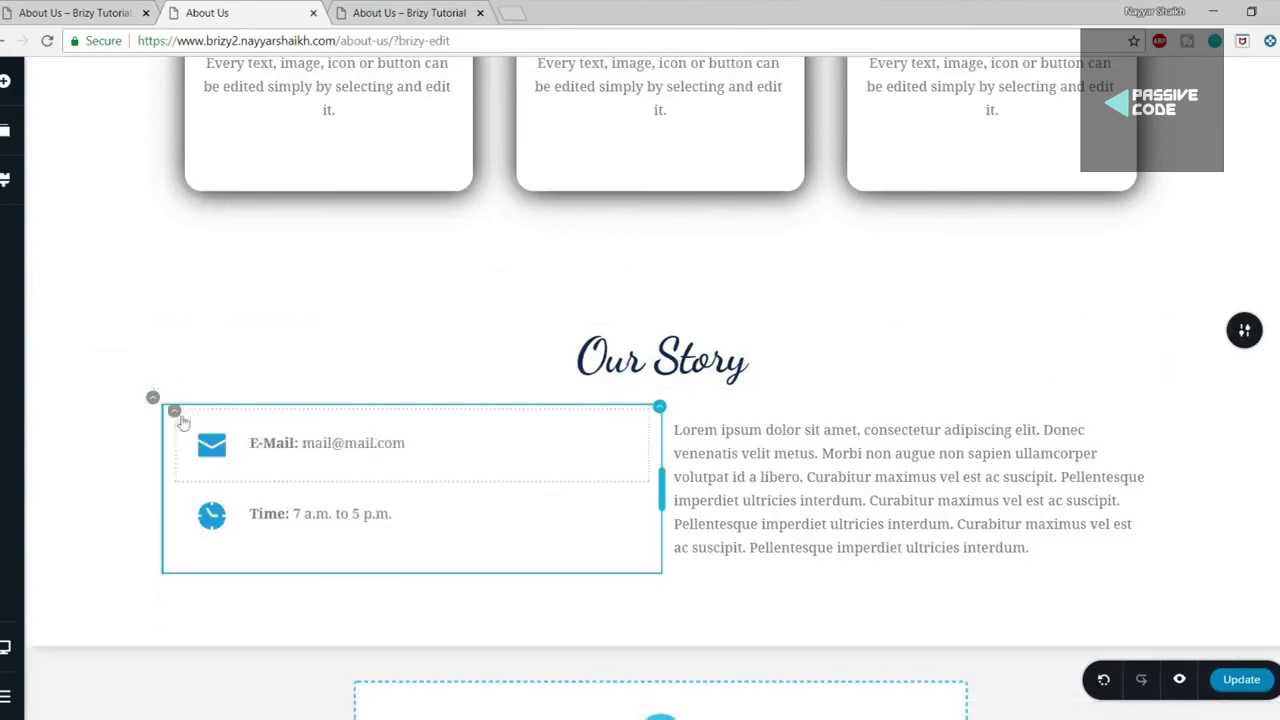
left_click(249, 373)
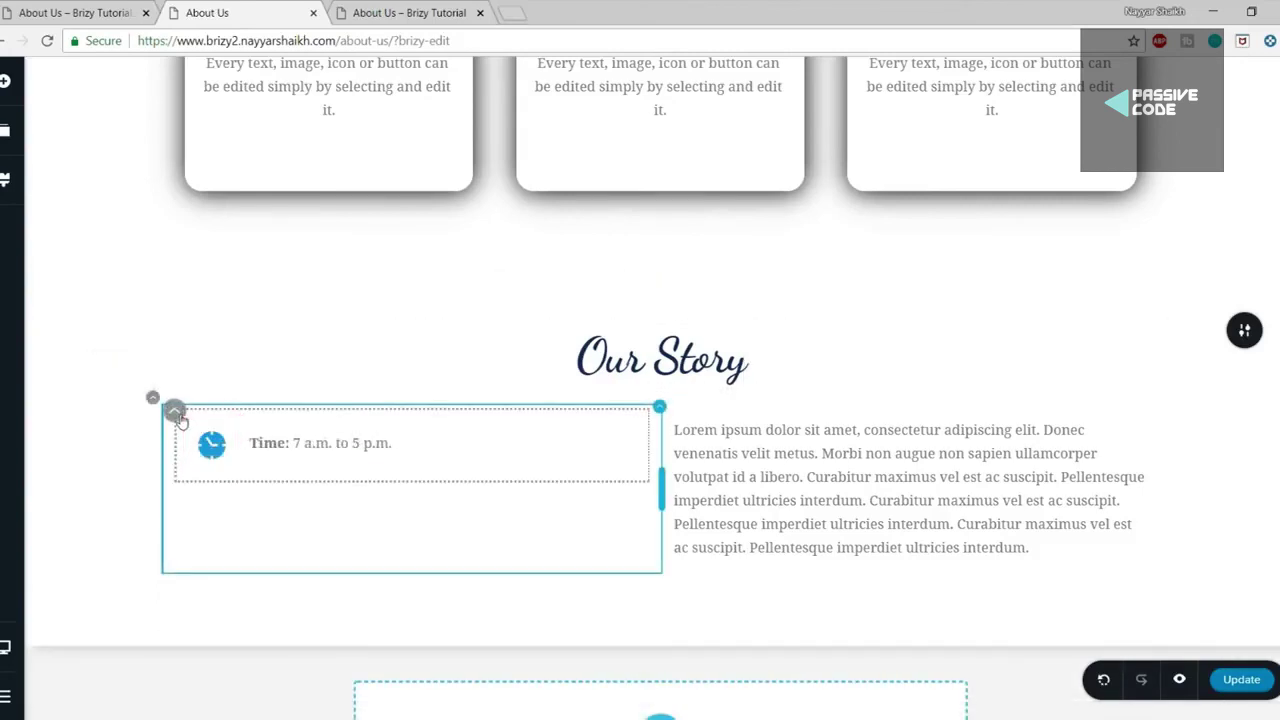
left_click(248, 374)
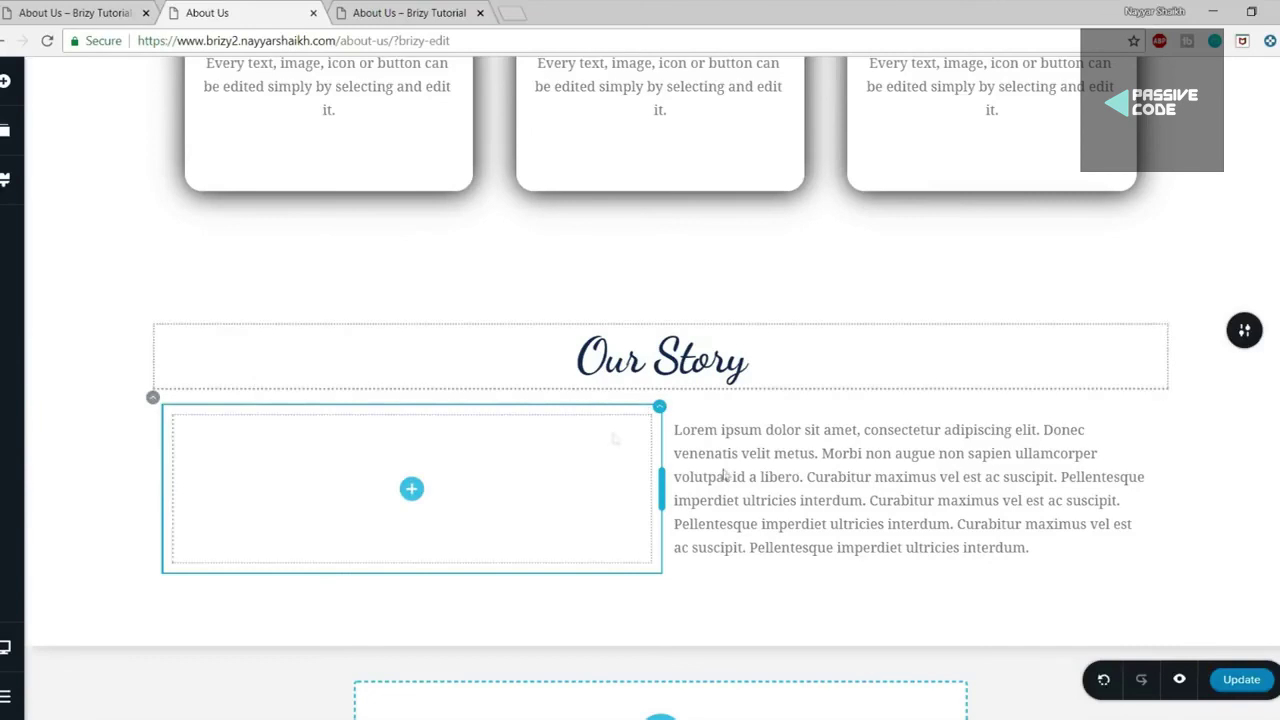
- Duplicate the right-hand paragraph and move the copy into the empty left column
left_click(985, 455)
left_click(1036, 388)
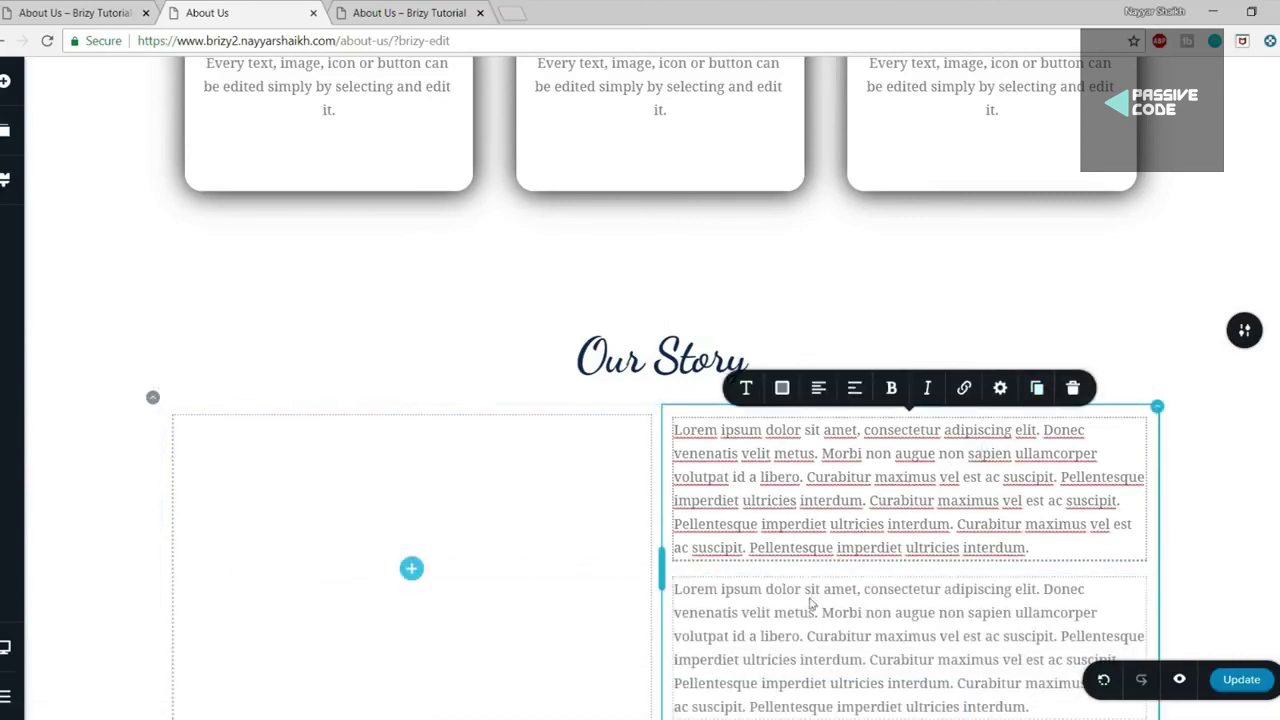
left_click_drag(810, 602, 425, 565)
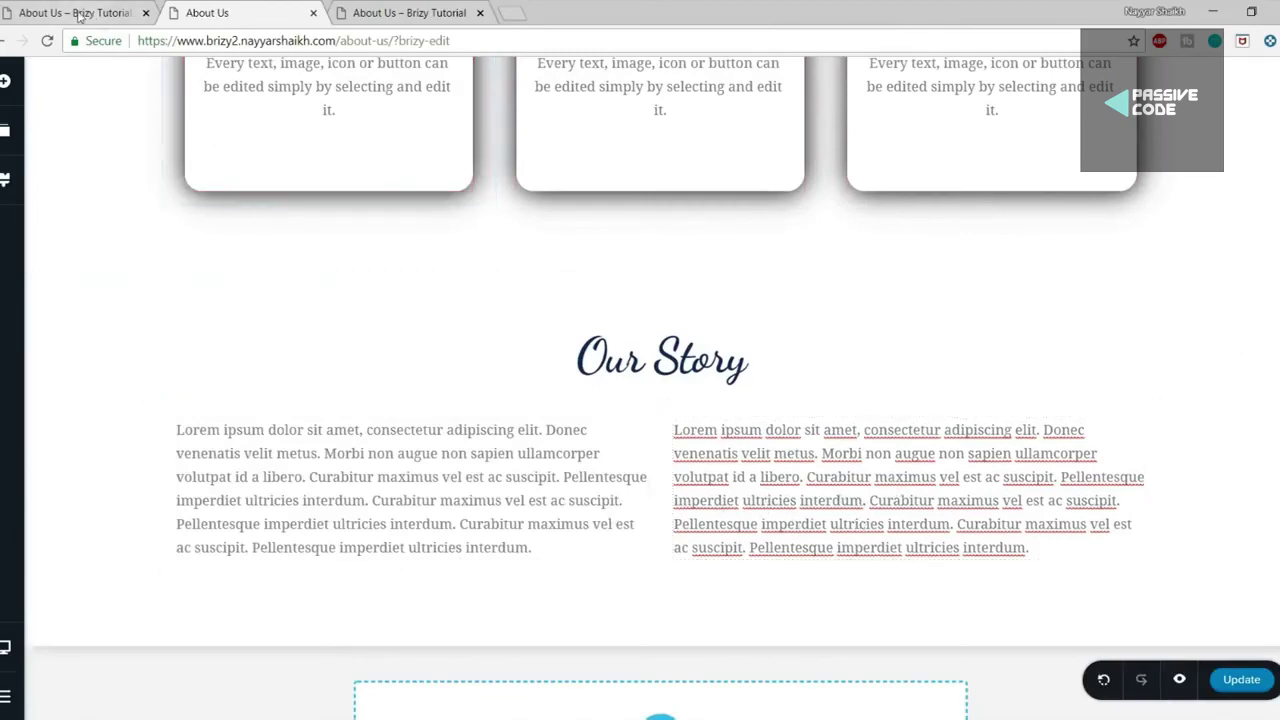
- Insert the three-member Meet Our Team block from the Team category, after checking the live page
left_click(78, 16)
scroll(657, 477, "down", 5)
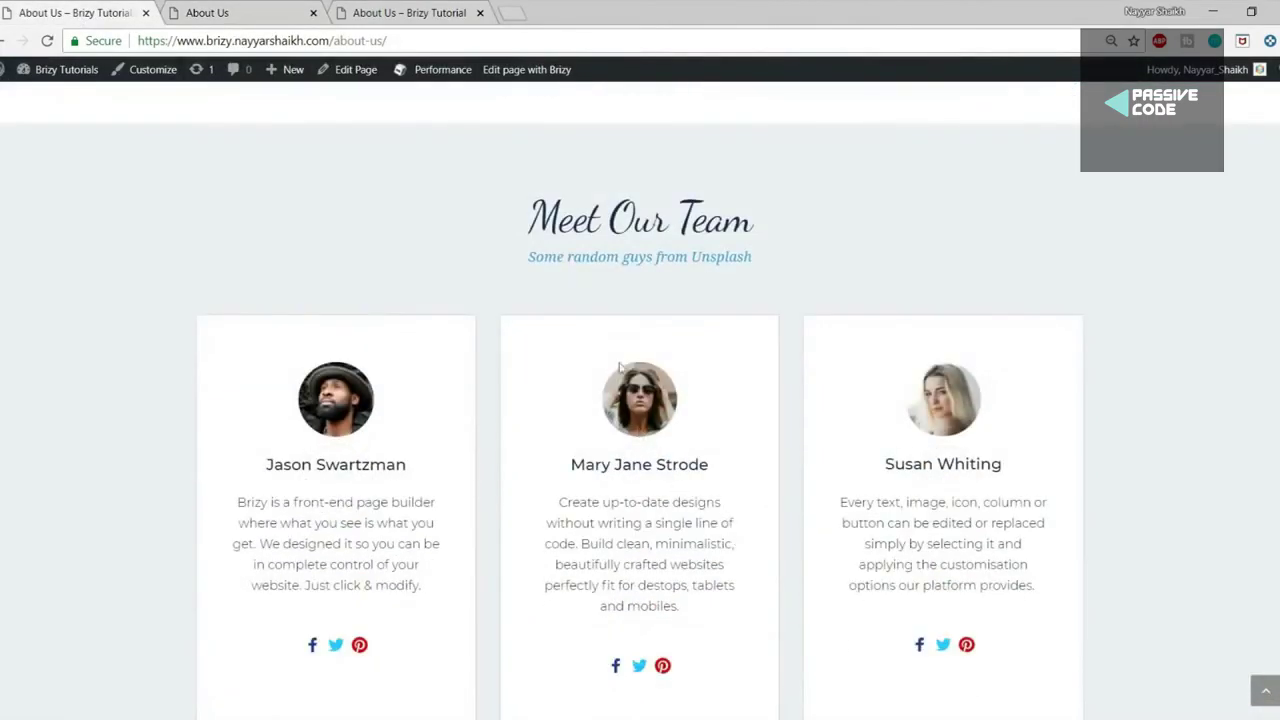
scroll(770, 484, "down", 1)
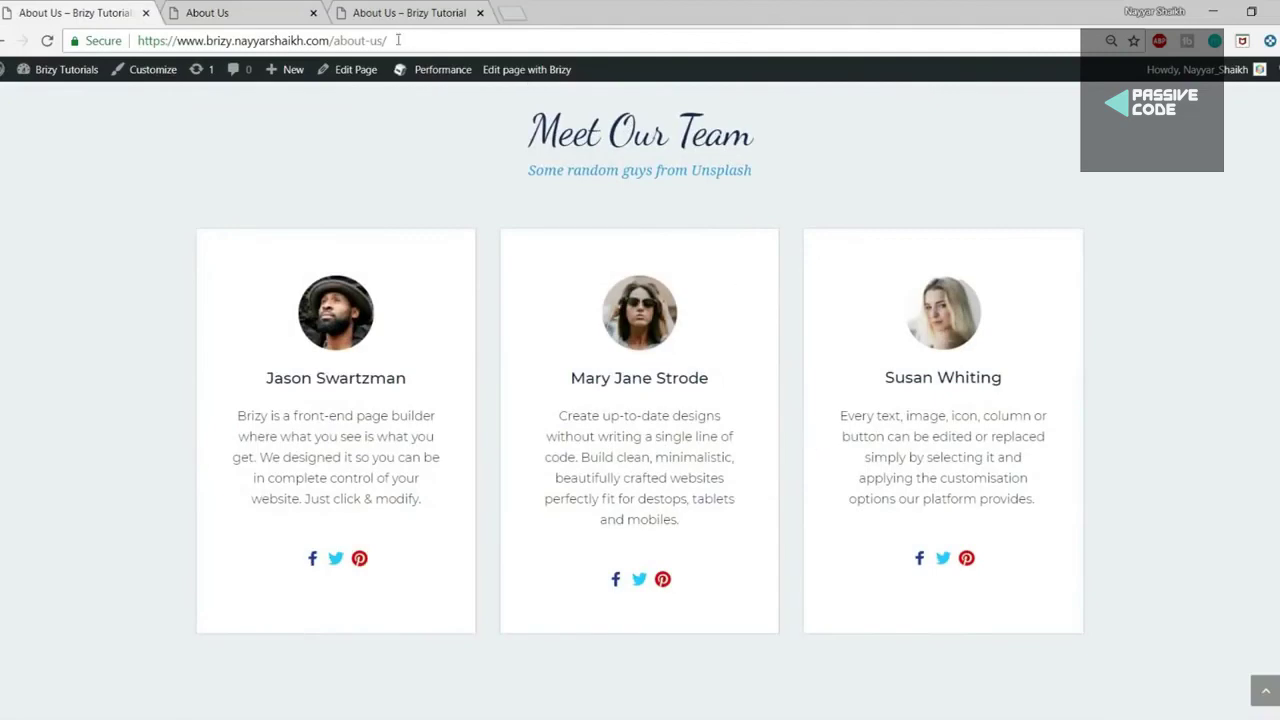
left_click(245, 14)
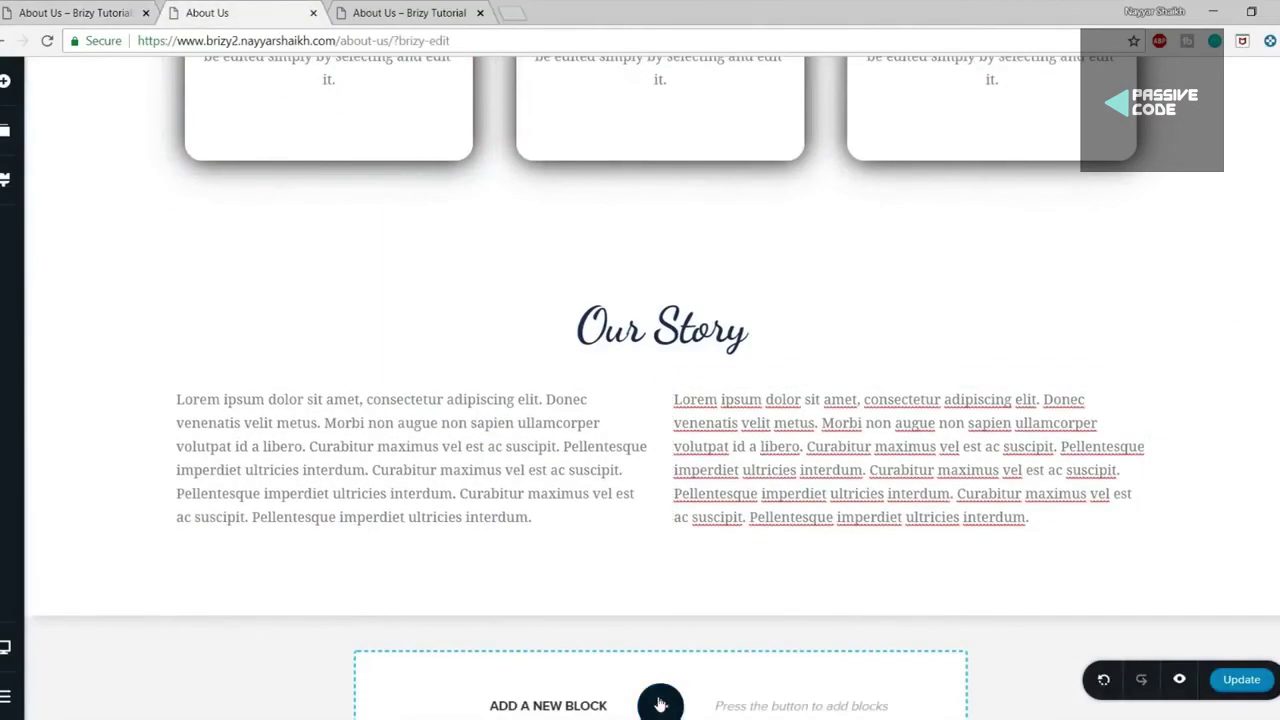
left_click(660, 705)
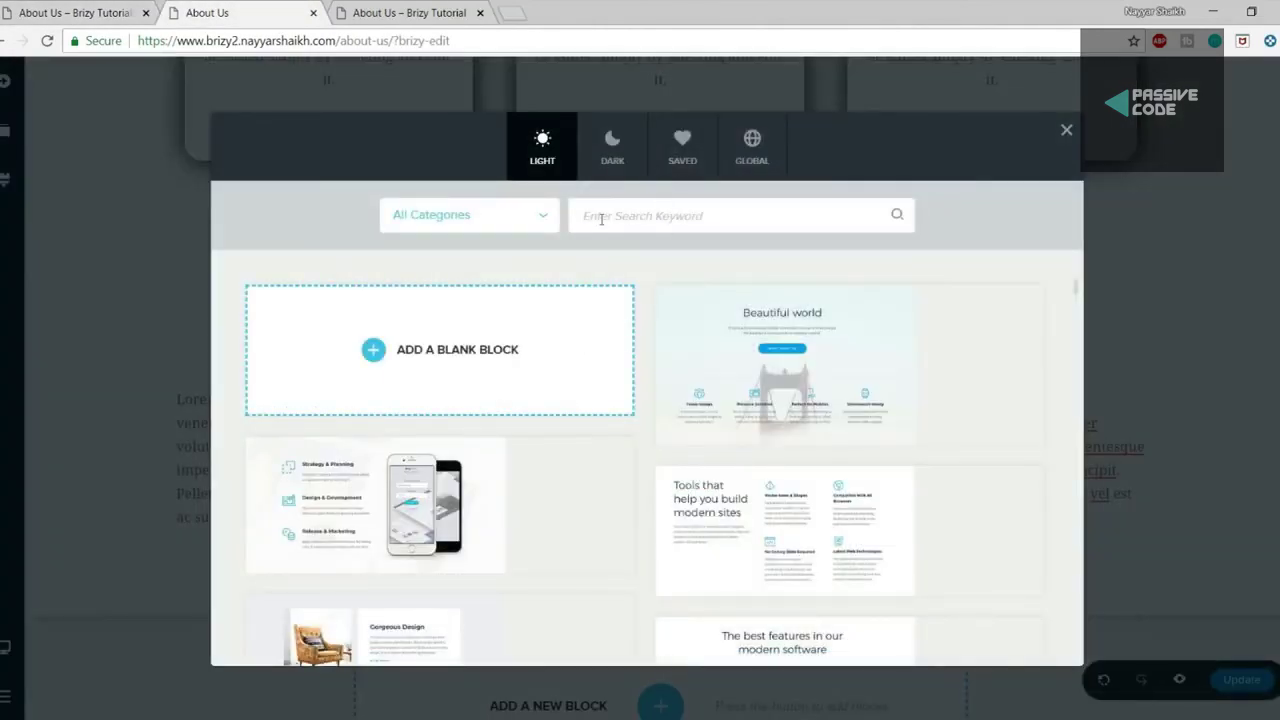
left_click(481, 226)
left_click(578, 365)
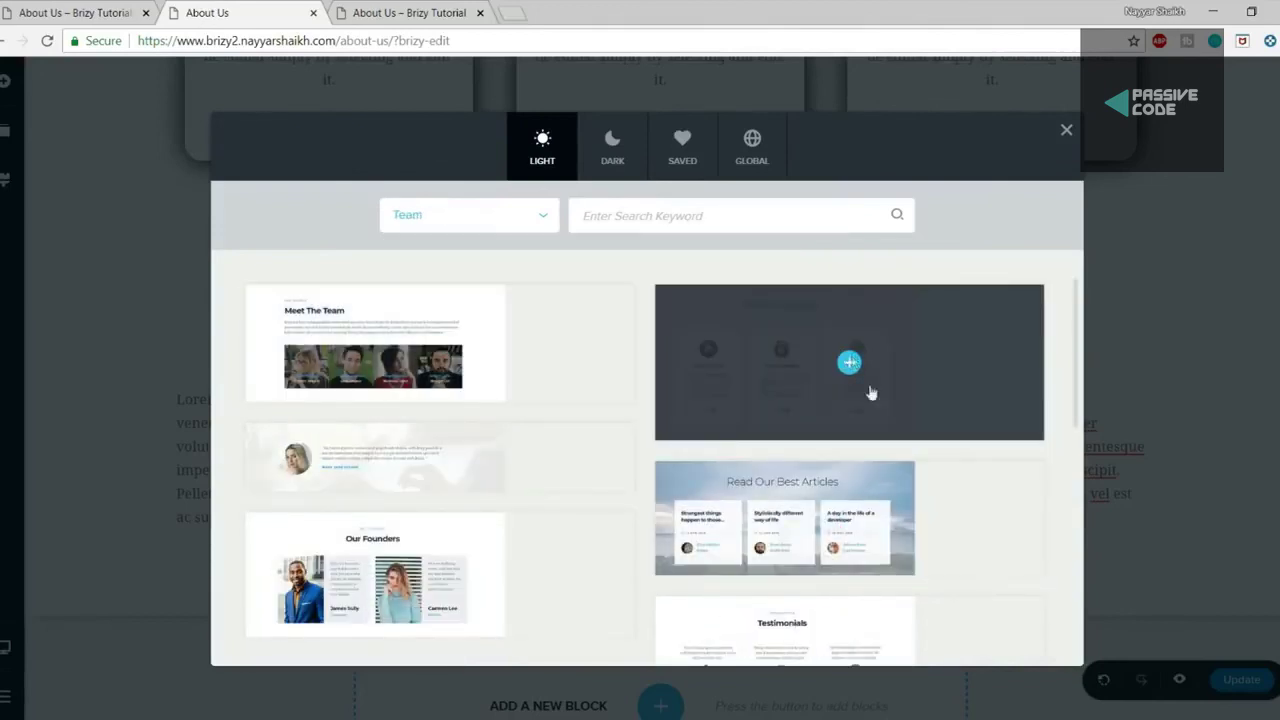
left_click(1150, 451)
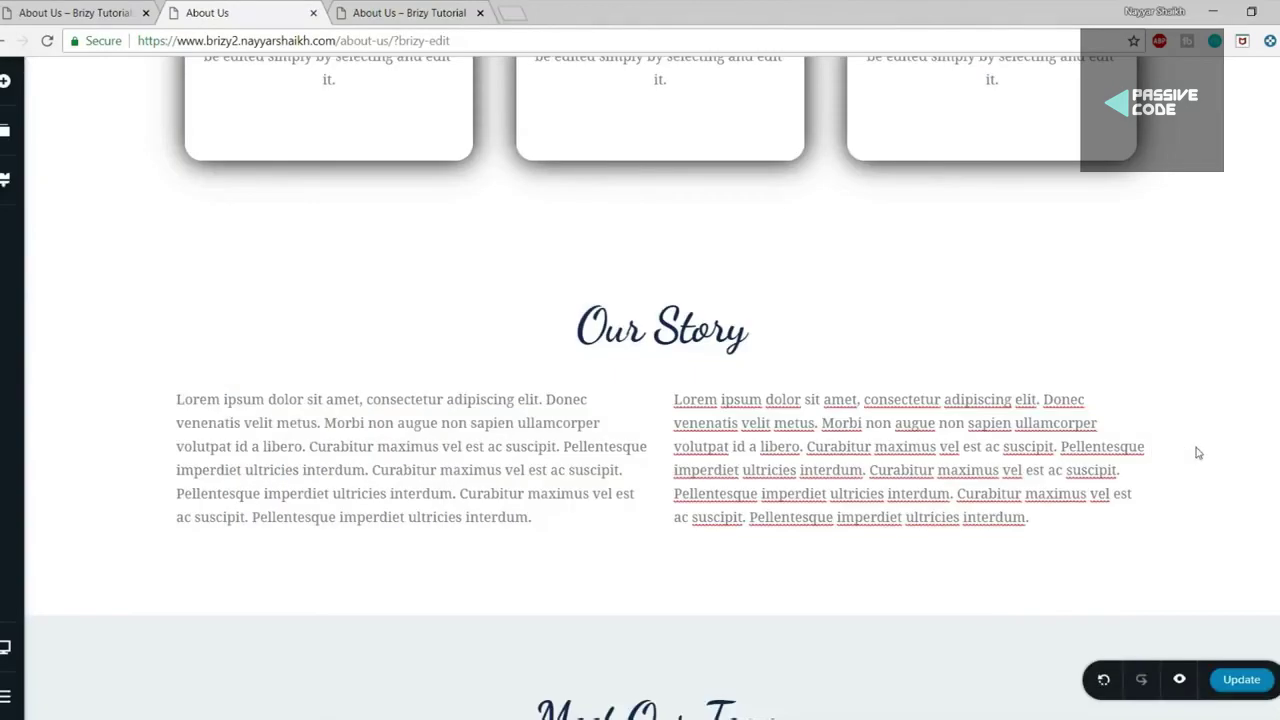
scroll(1190, 465, "down", 5)
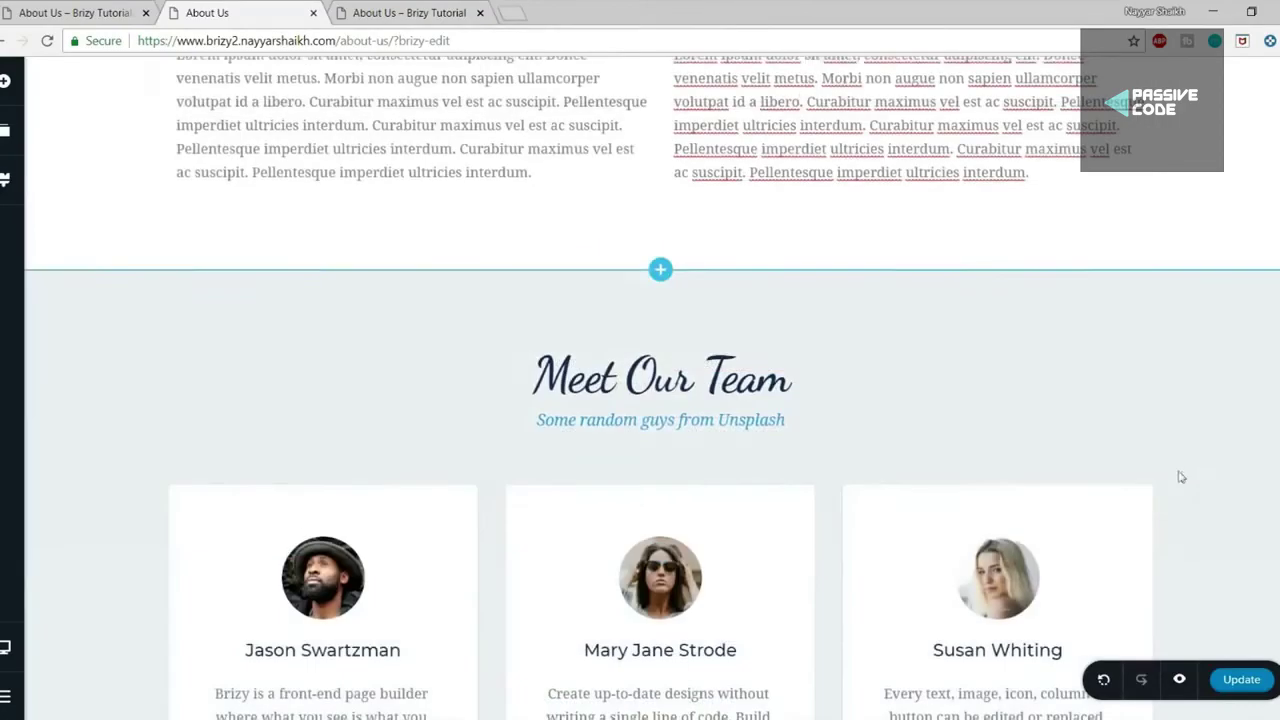
scroll(775, 350, "down", 2)
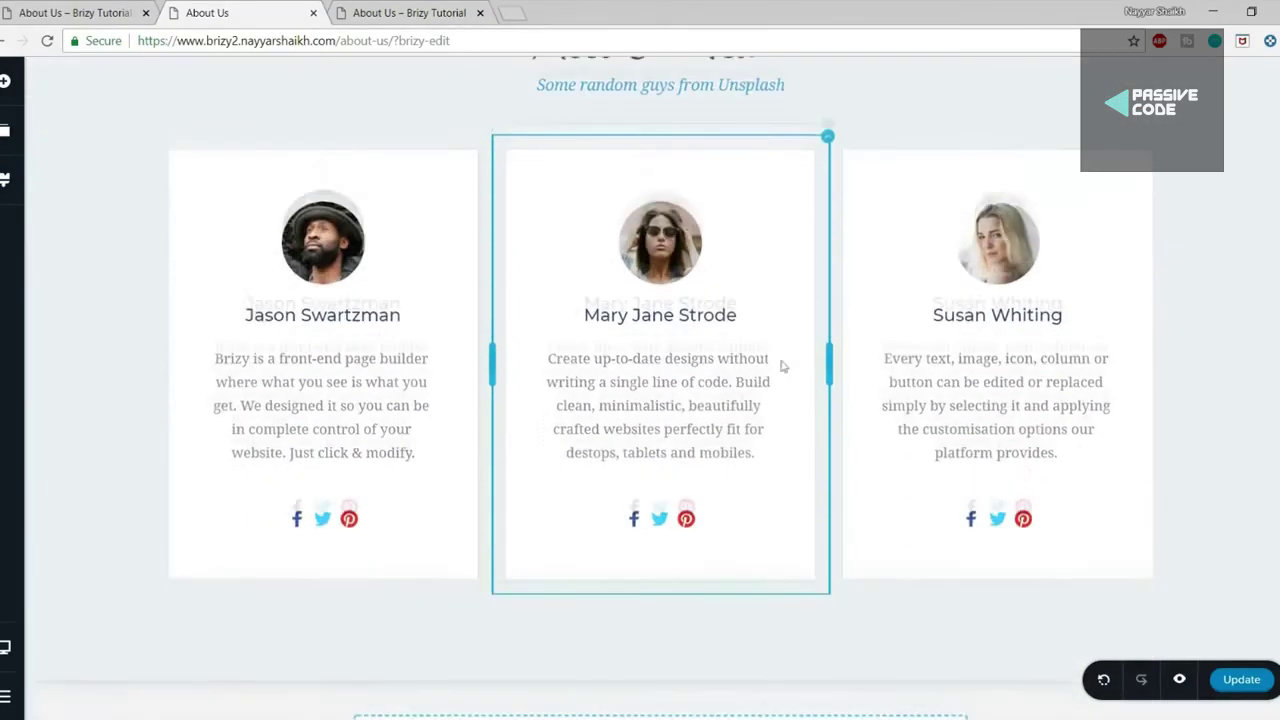
- Swap the first team member's photo for the bearded man in sunglasses from the Media Library
left_click(320, 233)
left_click(231, 160)
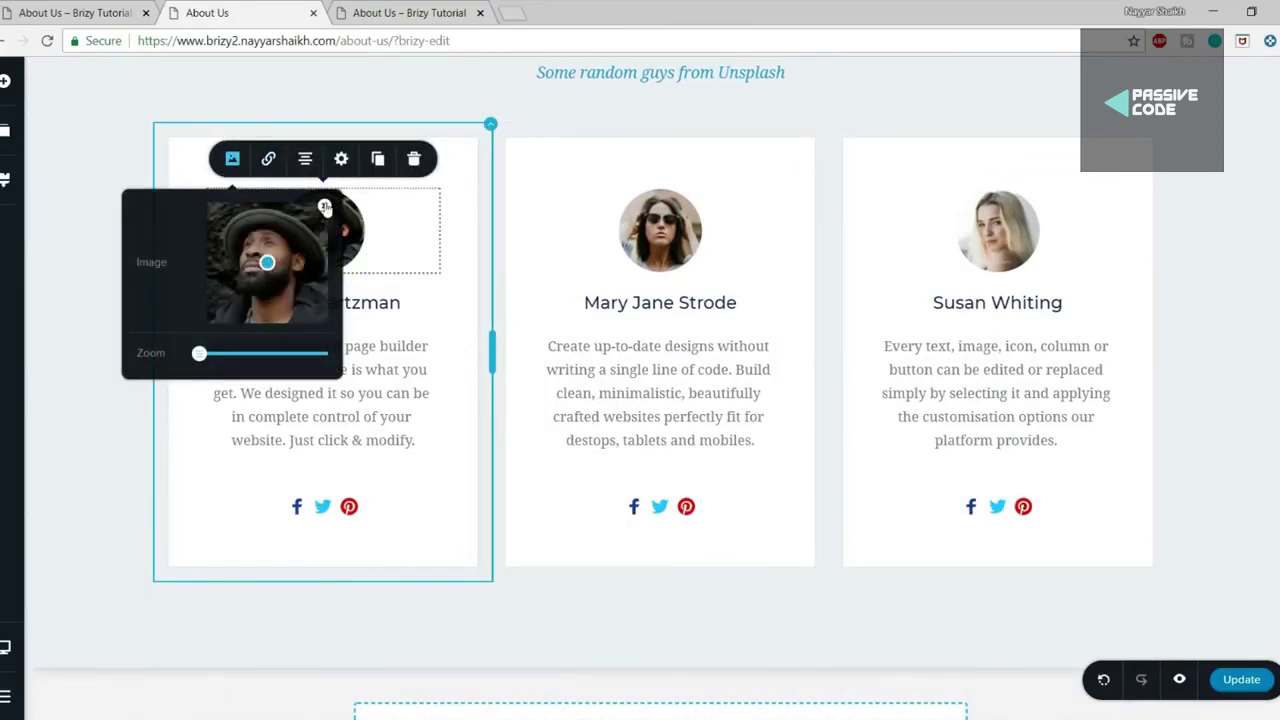
left_click(267, 250)
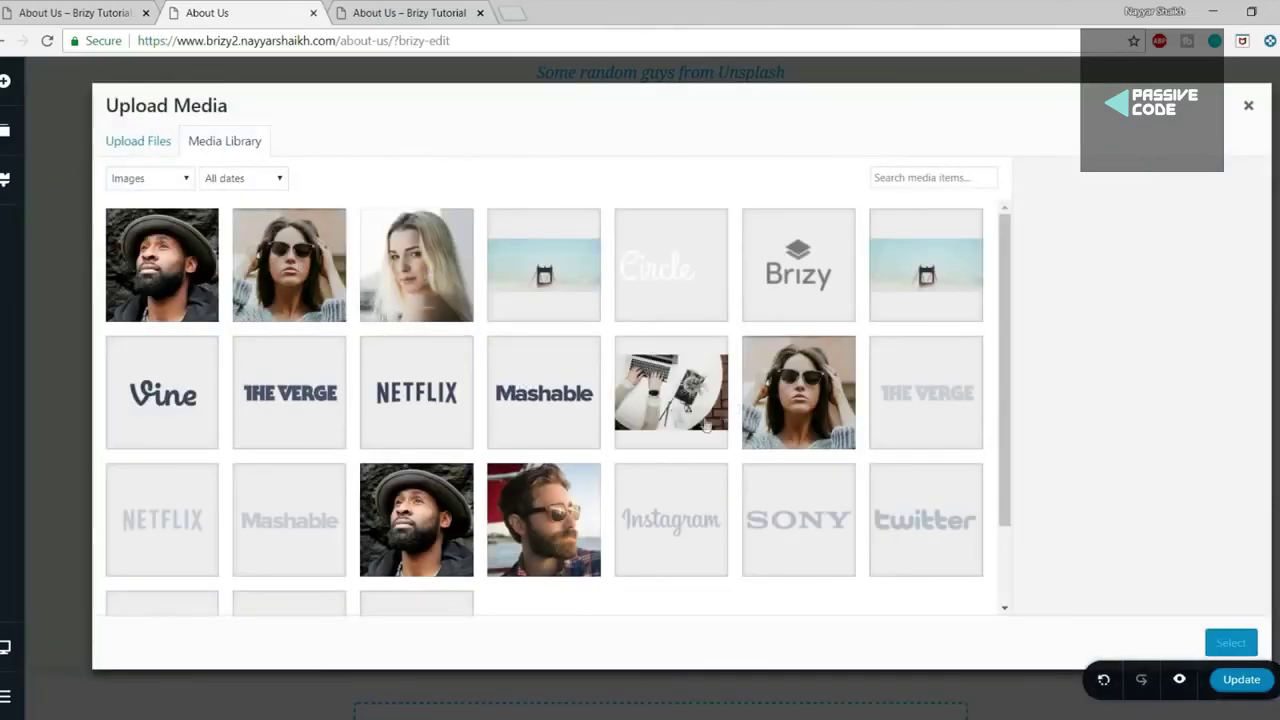
left_click(536, 540)
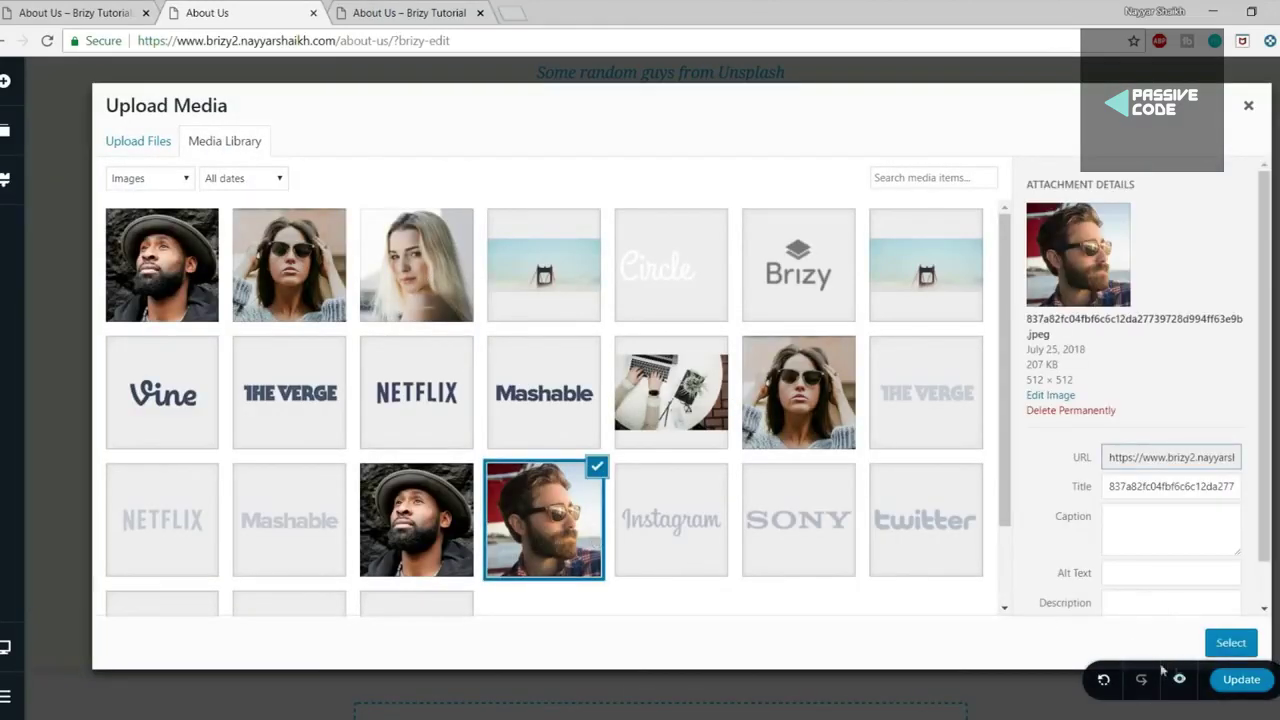
left_click(1231, 642)
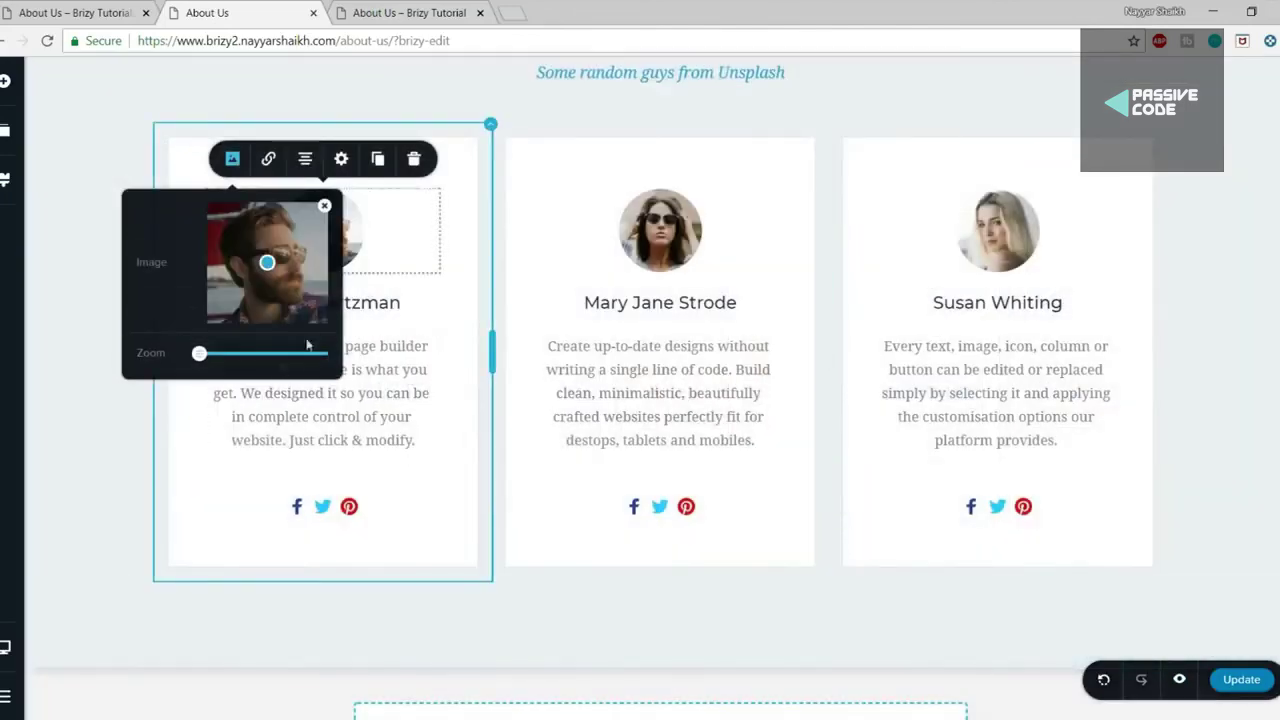
left_click(445, 284)
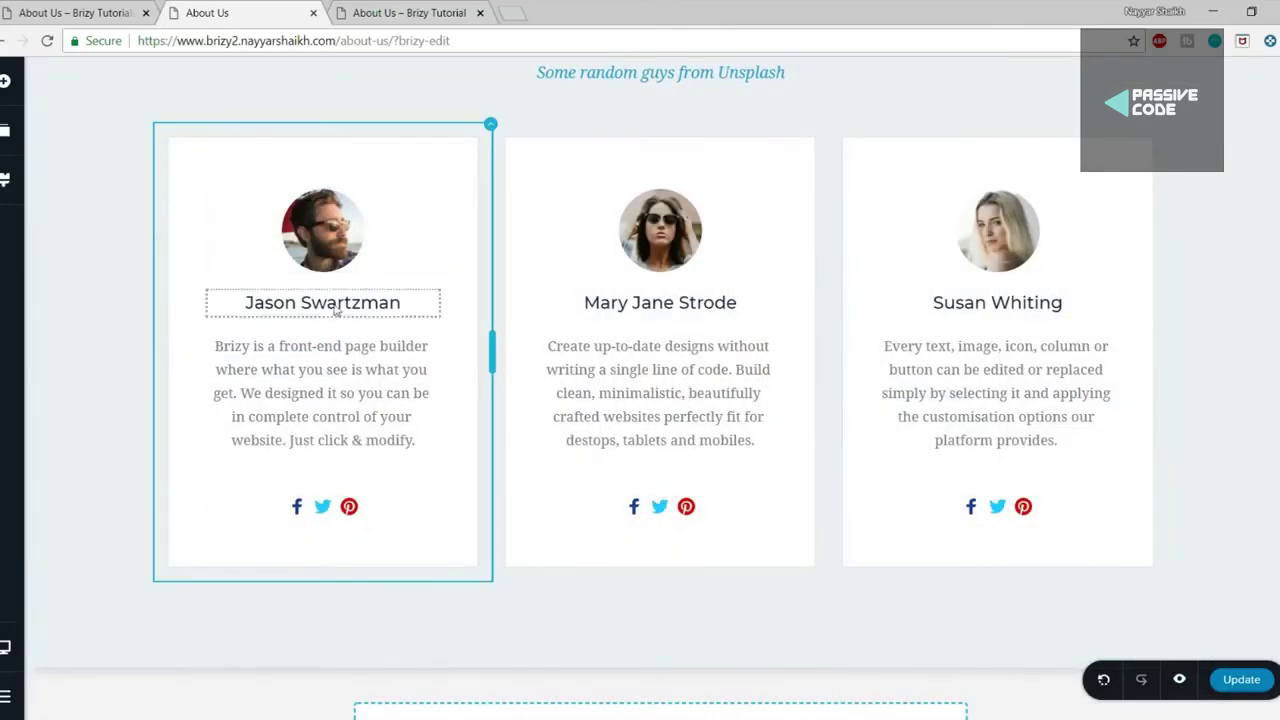
- Overwrite the placeholder with the new team member's name and open the social icons' link settings
triple_click(300, 302)
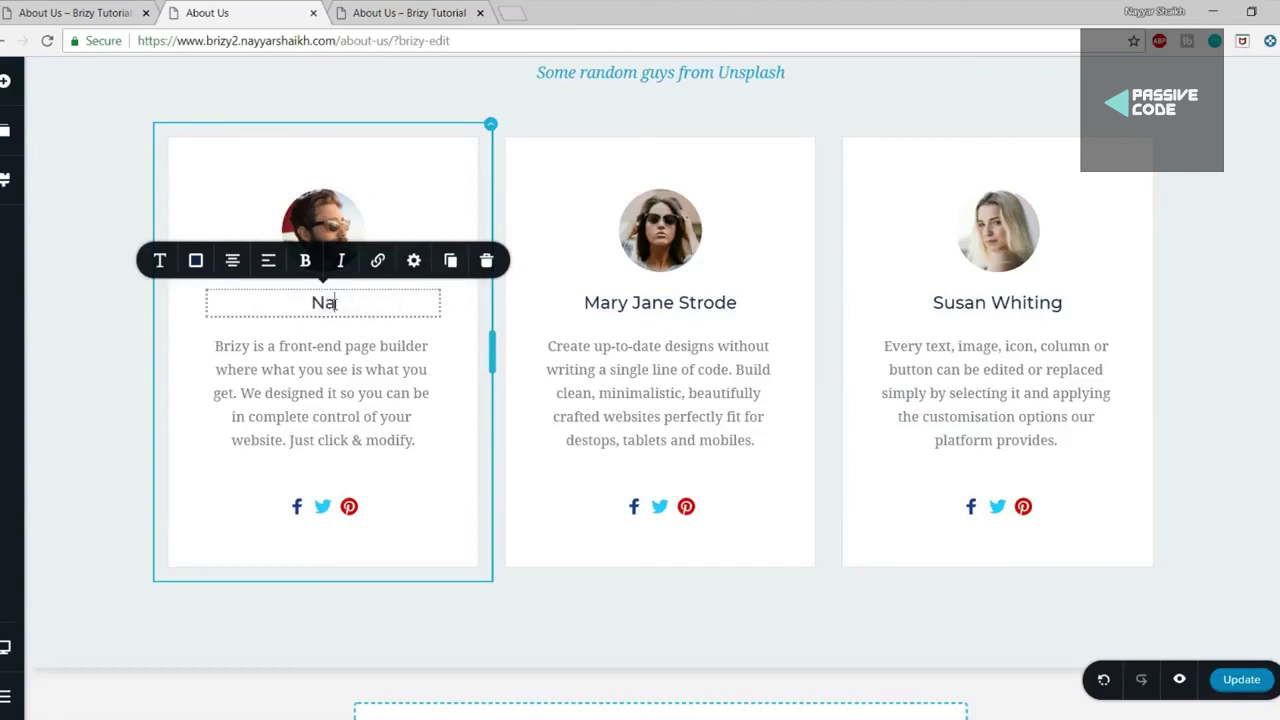
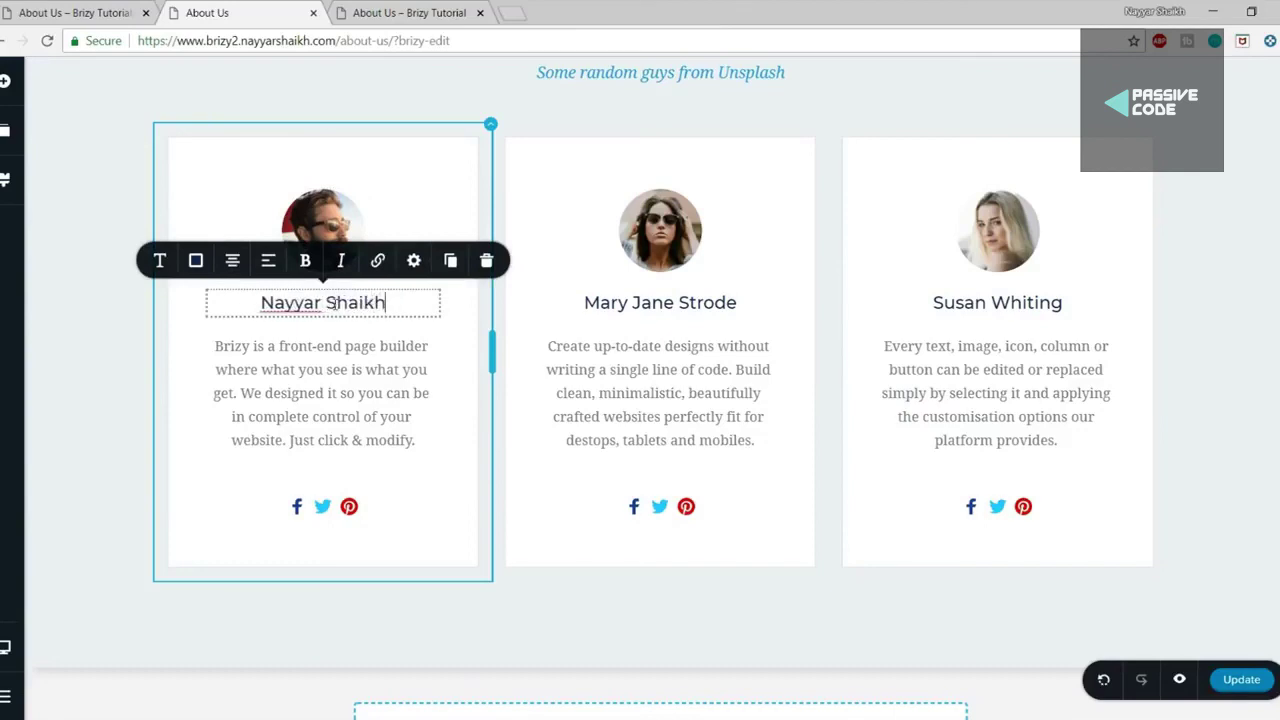
left_click(298, 507)
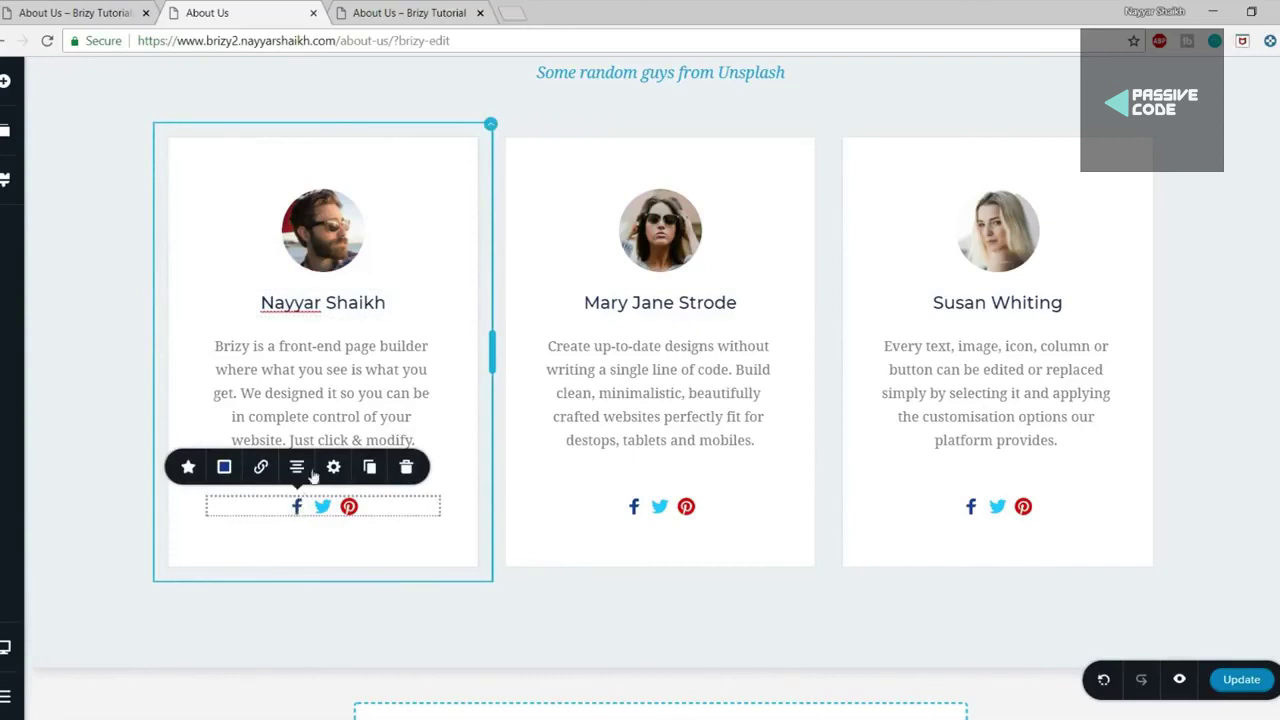
left_click(260, 467)
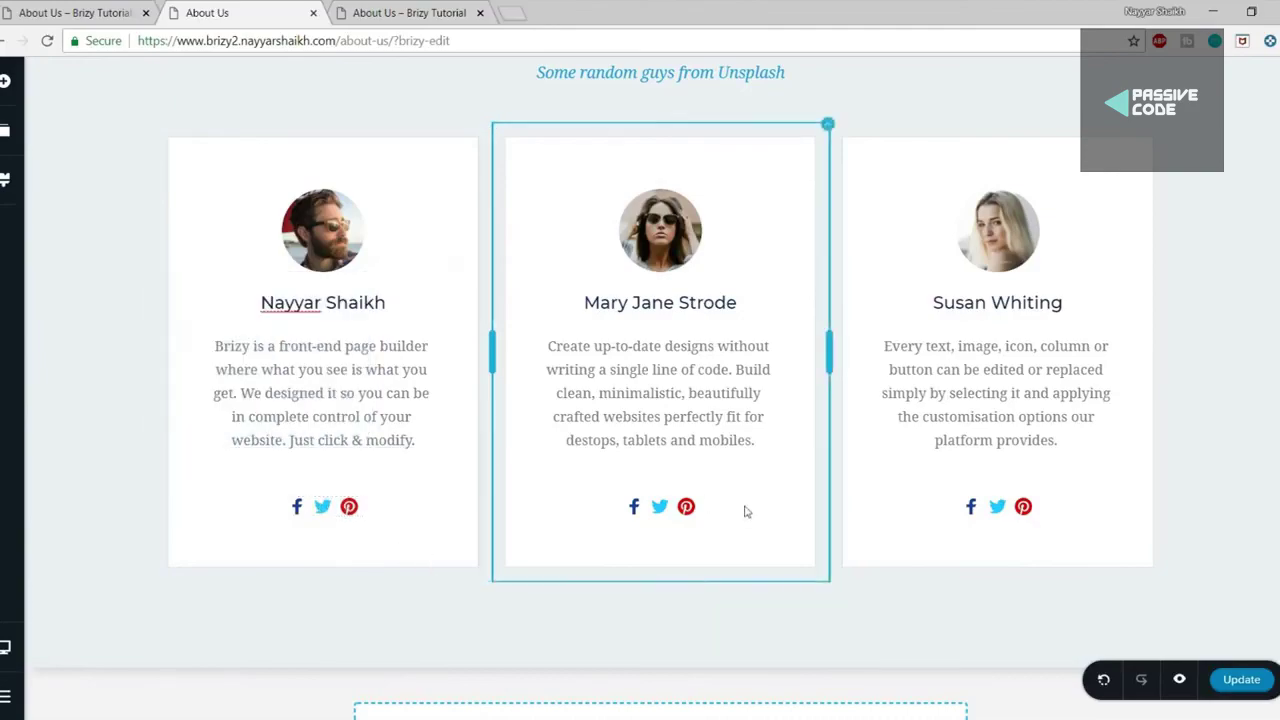
scroll(745, 520, "up", 3)
scroll(745, 520, "down", 5)
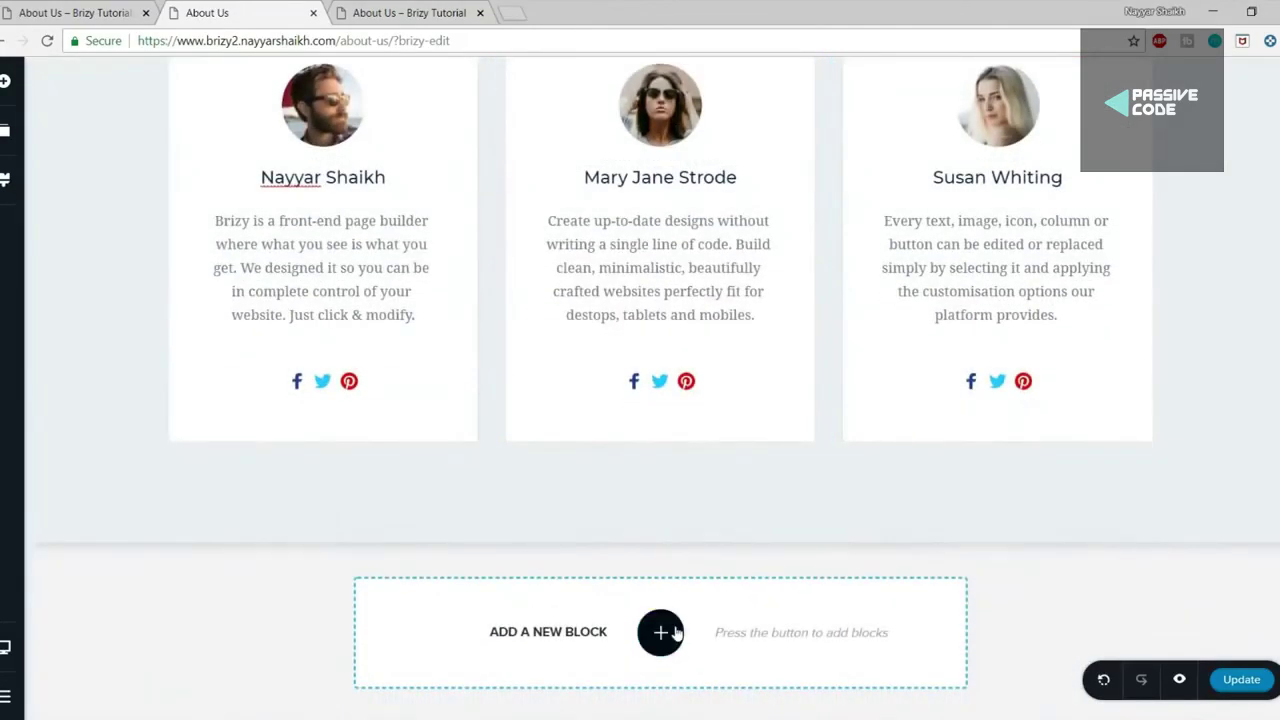
- Insert the saved dark footer block from the Saved tab below the Meet Our Team section
left_click(660, 633)
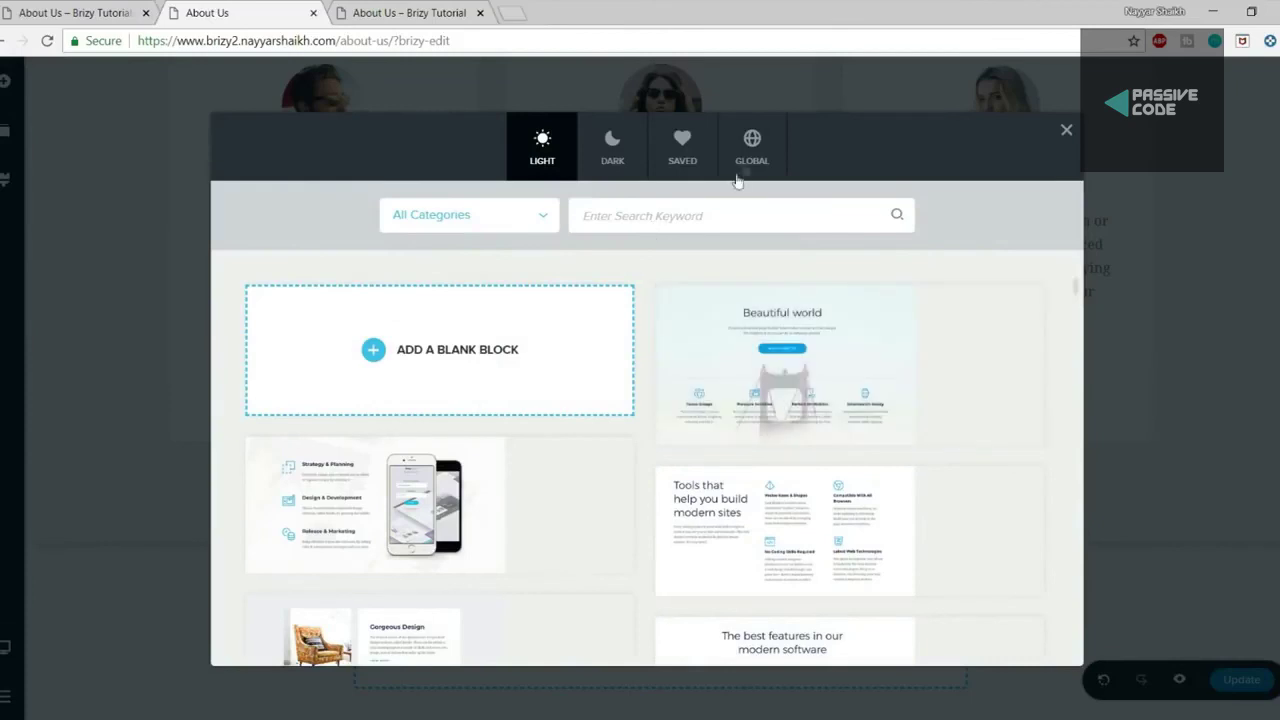
left_click(739, 176)
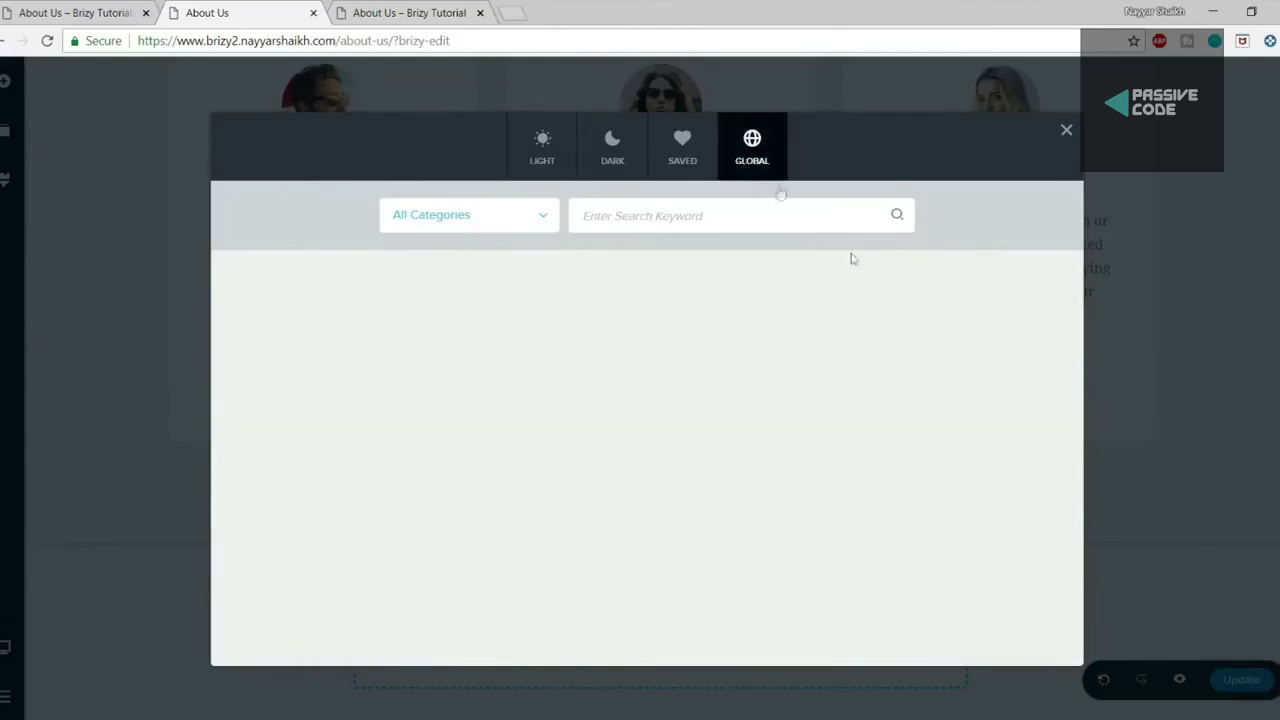
left_click(690, 148)
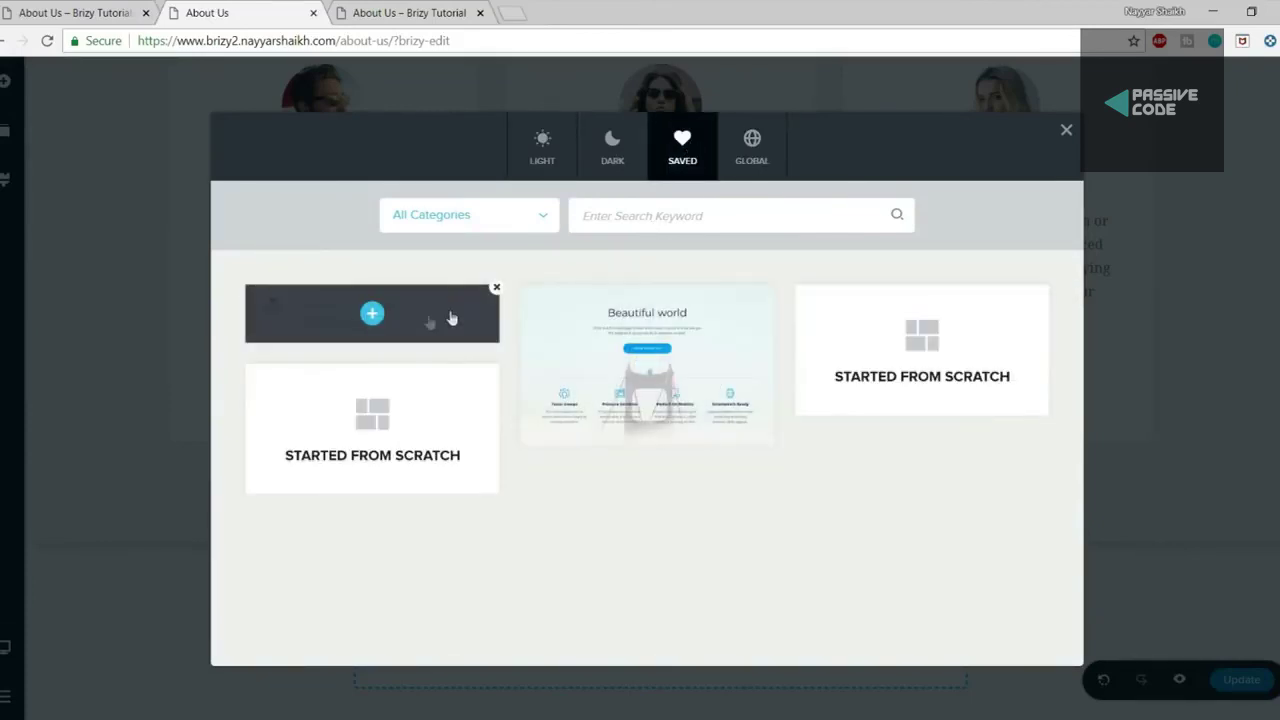
left_click(404, 322)
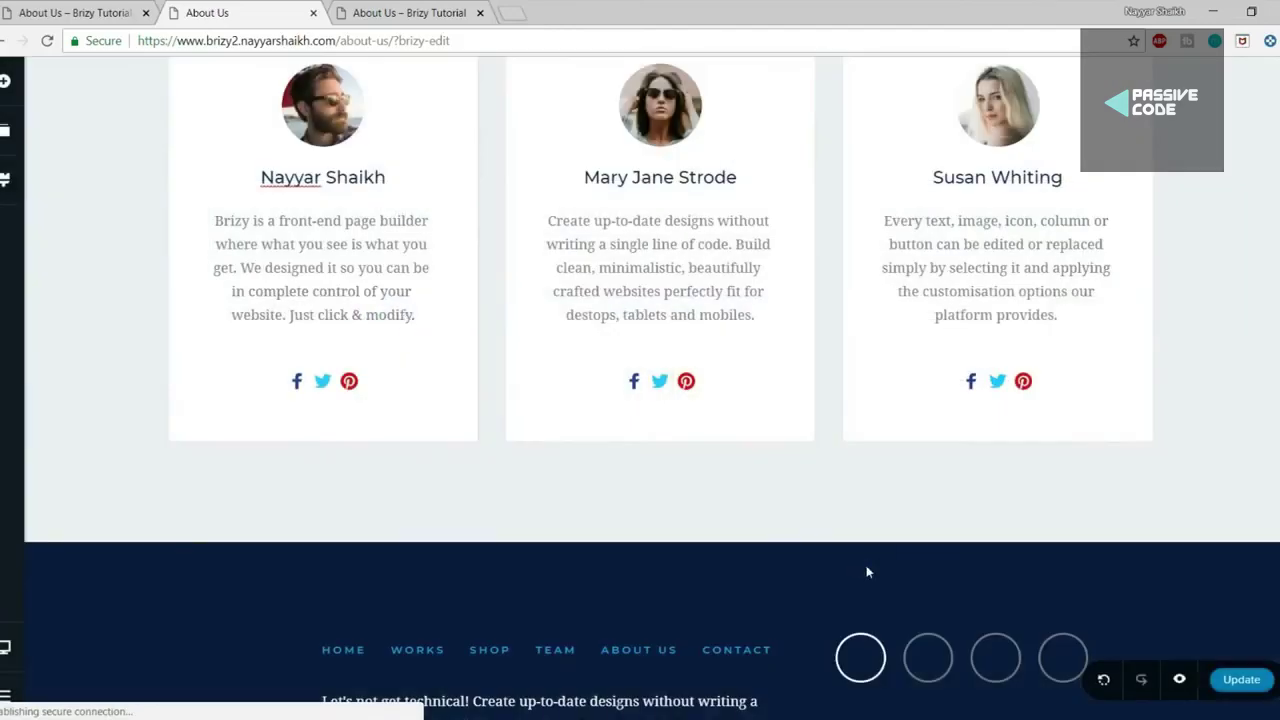
scroll(867, 571, "down", 3)
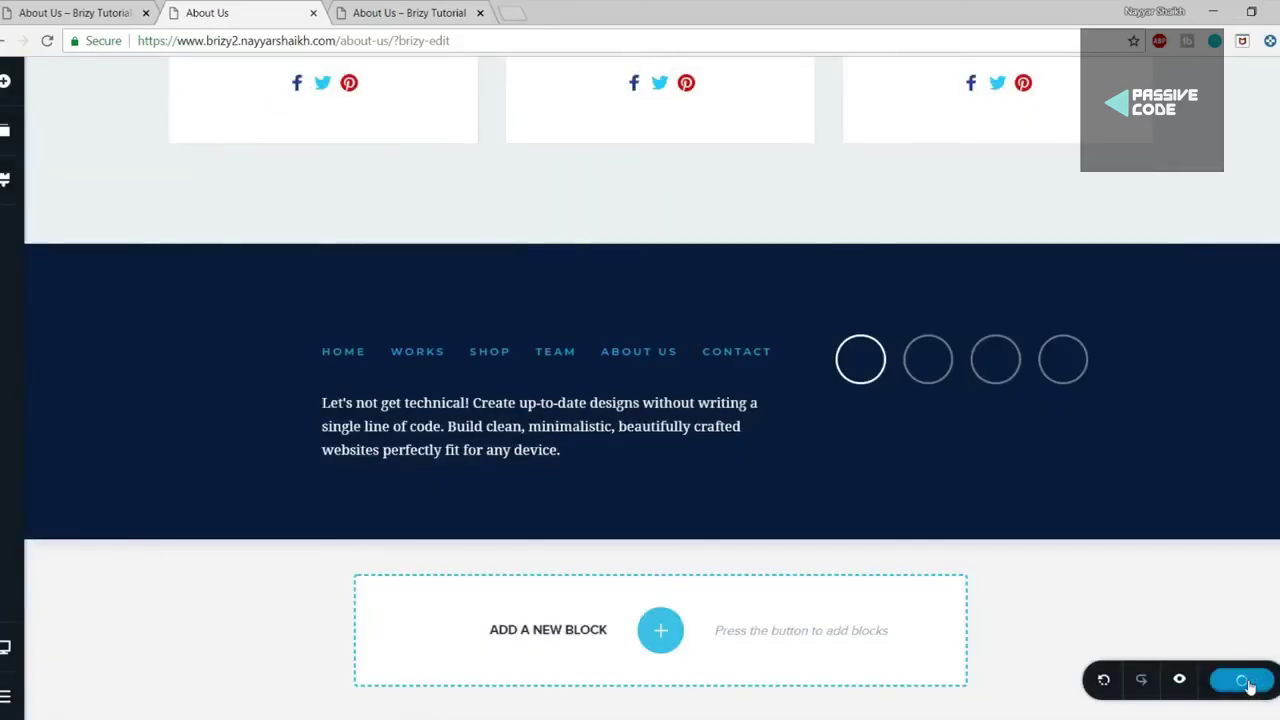
scroll(1213, 605, "up", 5)
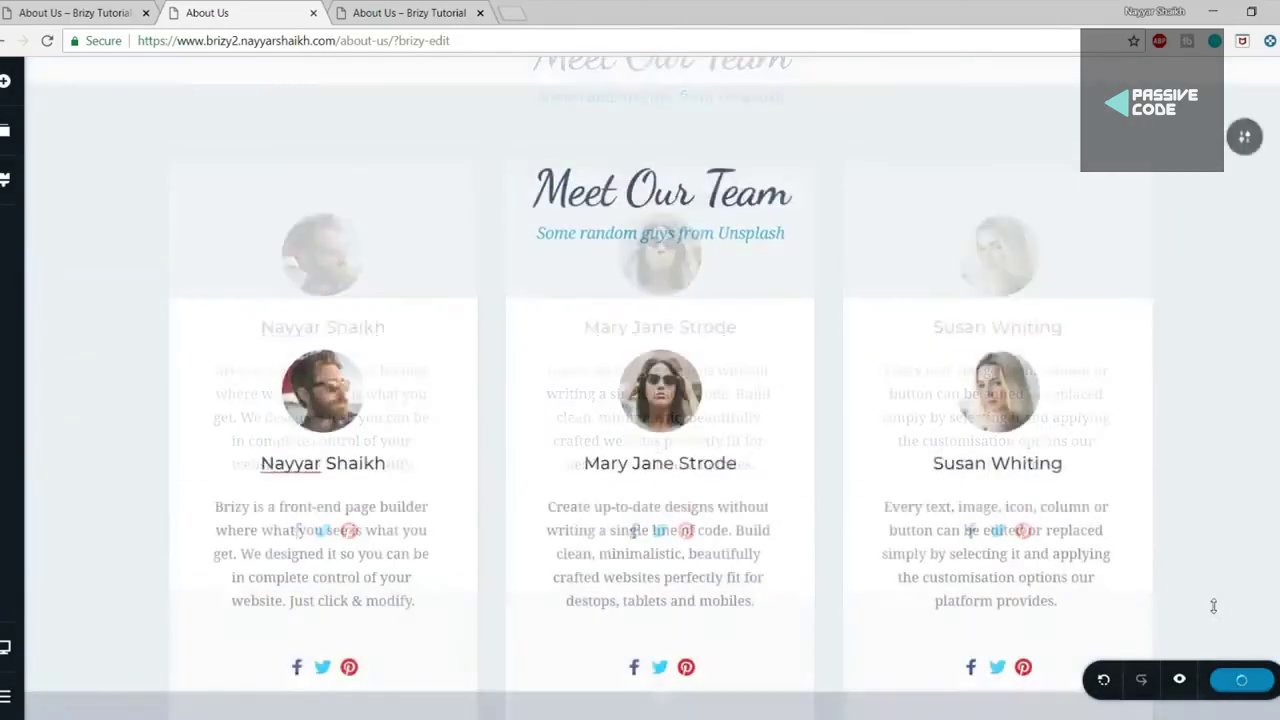
scroll(1213, 605, "up", 12)
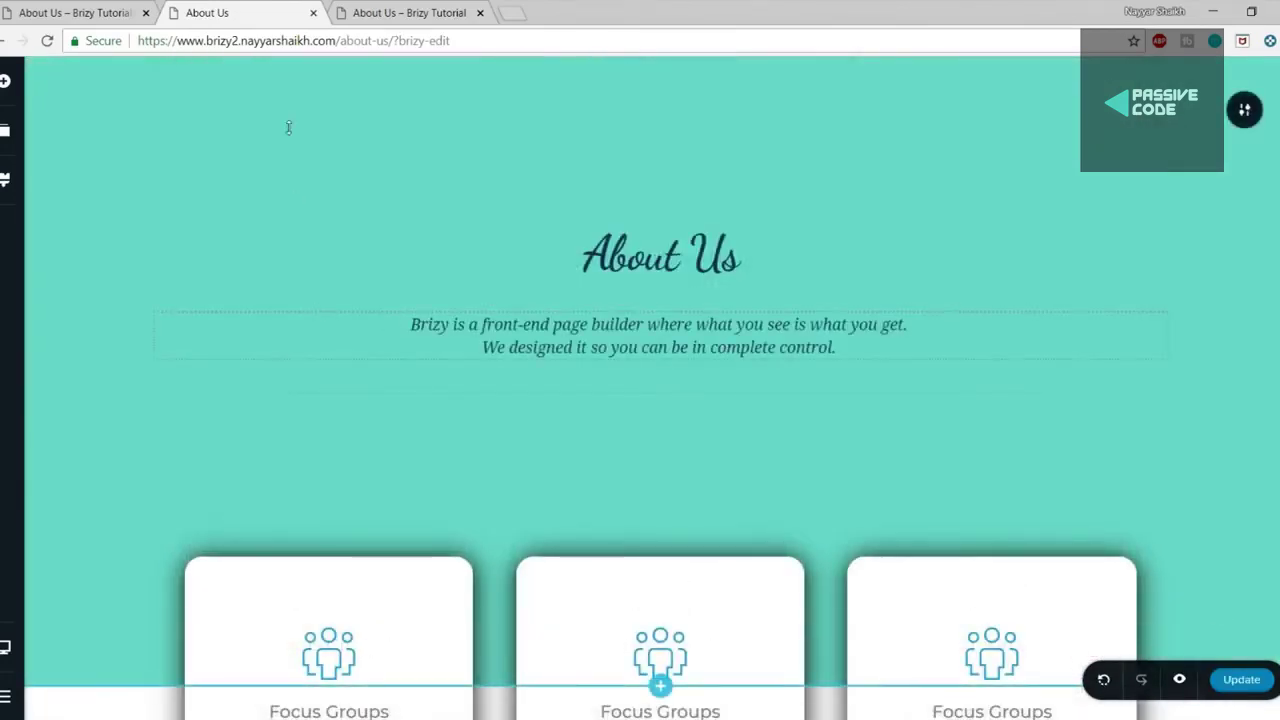
- Remove 'about-us/?brizy-edit' from the address to load the site's home page
left_click_drag(340, 40, 874, 36)
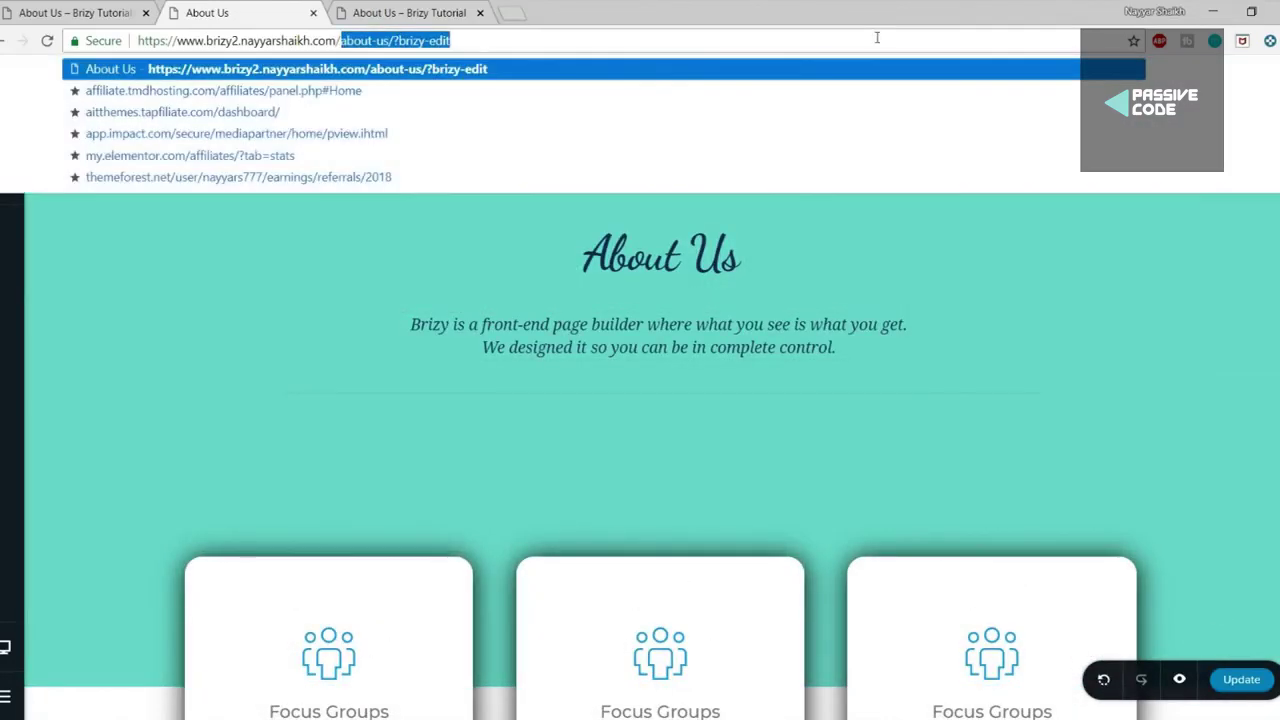
key("BackSpace")
key("Return")
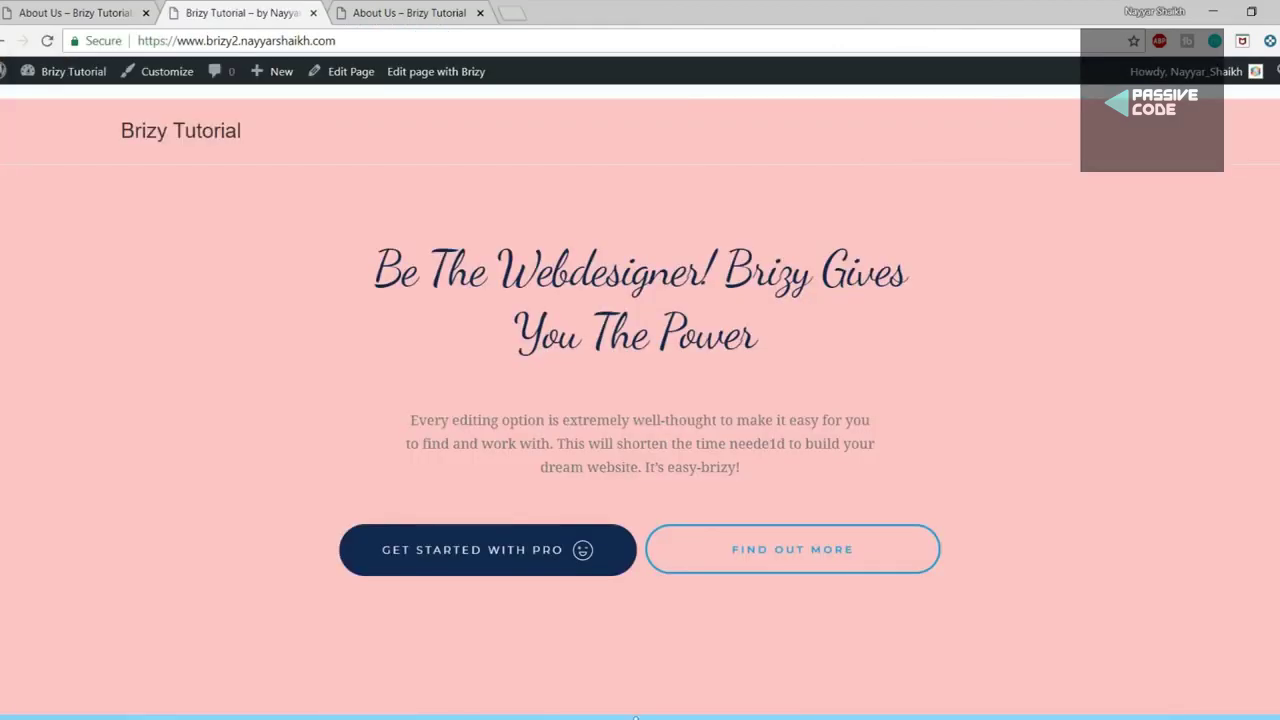
scroll(668, 680, "down", 3)
scroll(667, 669, "up", 3)
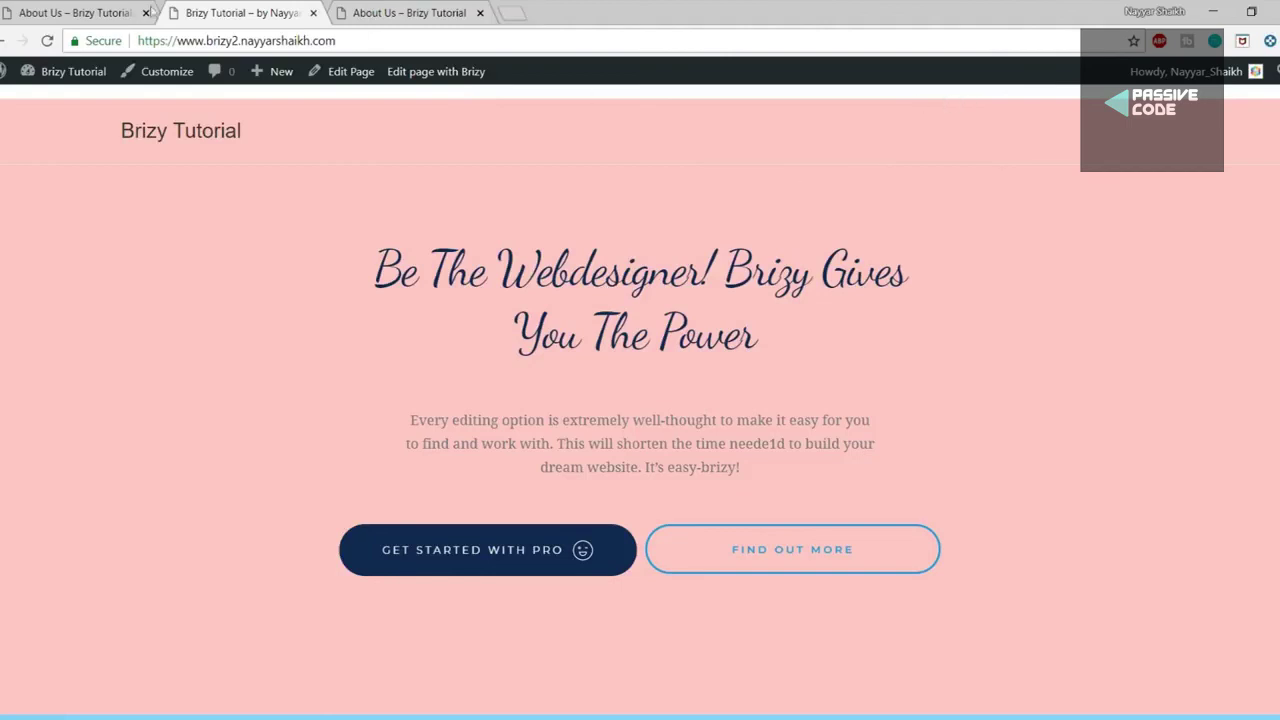
- Open the Menus admin page in a new browser tab from the admin bar
mouse_move(63, 80)
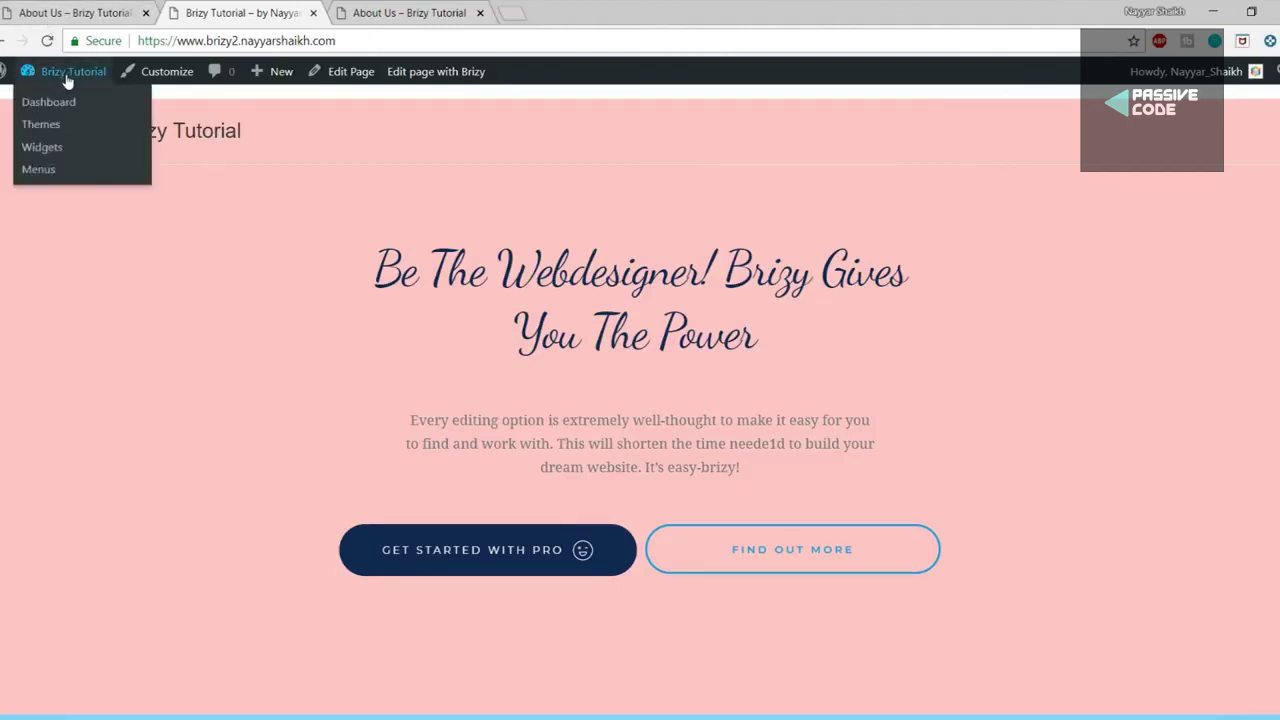
middle_click(47, 172)
- Create a new menu named 'Main Menu'
left_click(420, 10)
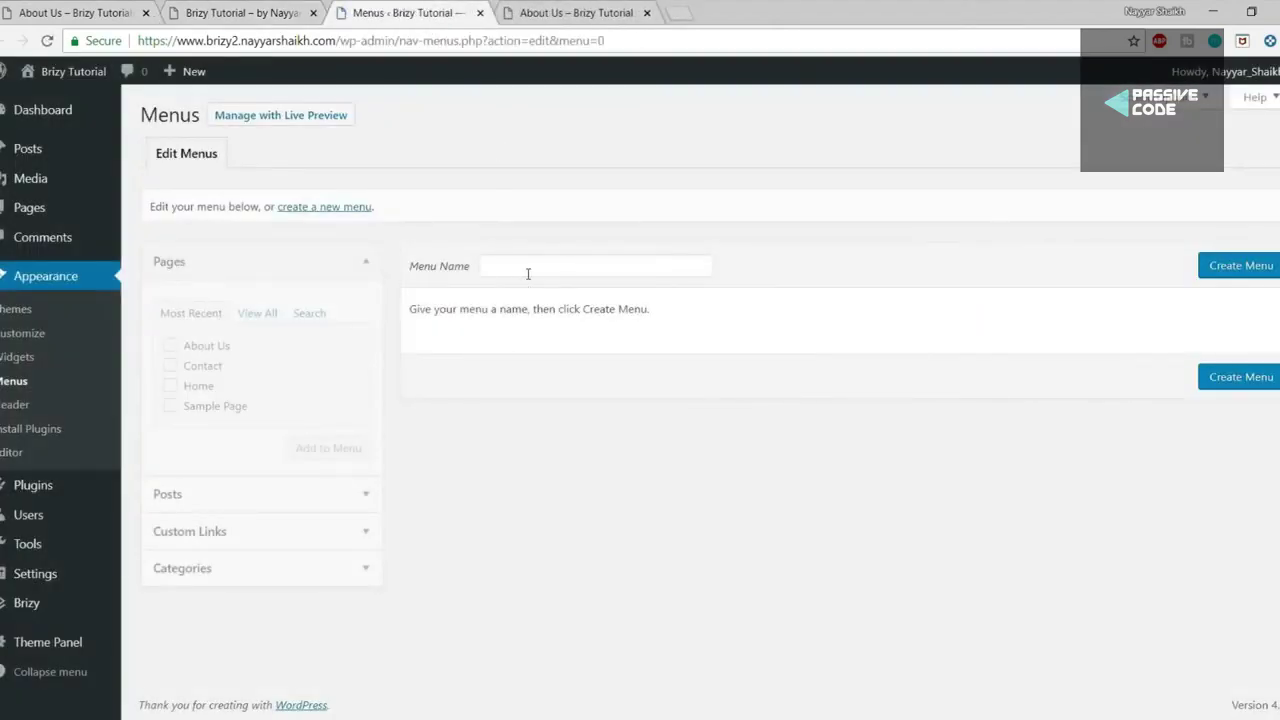
left_click(528, 272)
left_click(525, 286)
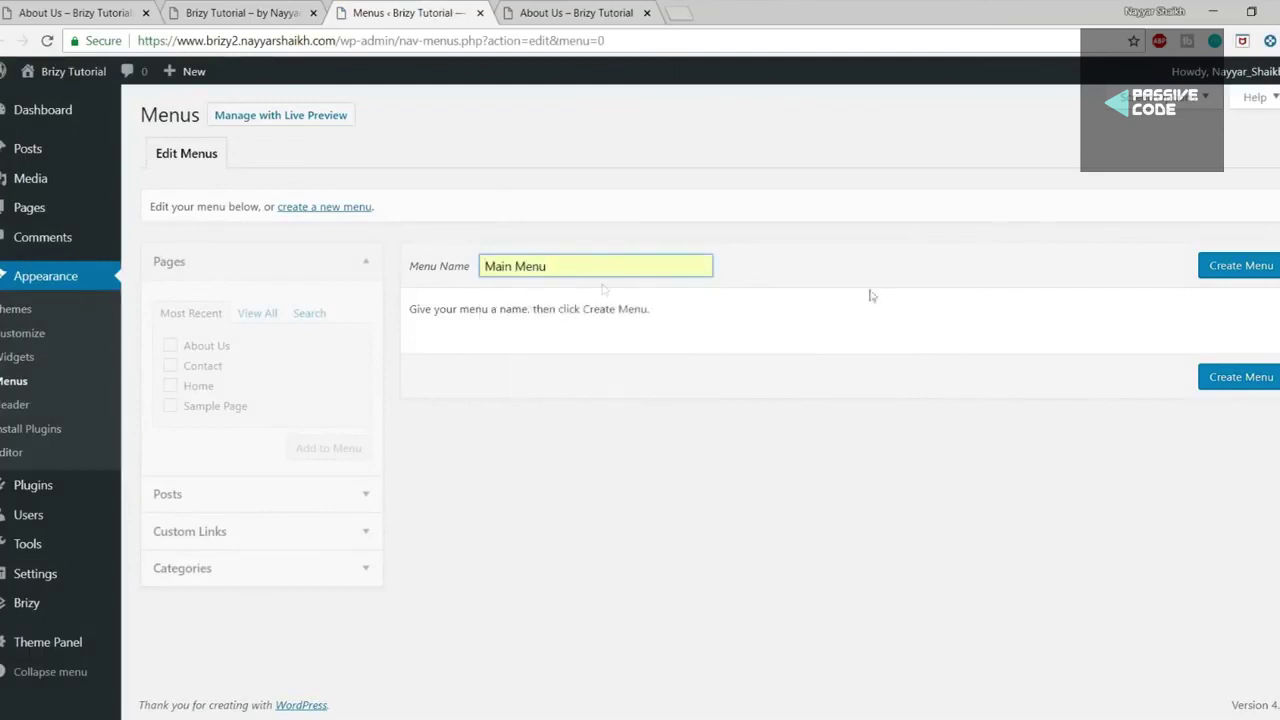
left_click(1247, 271)
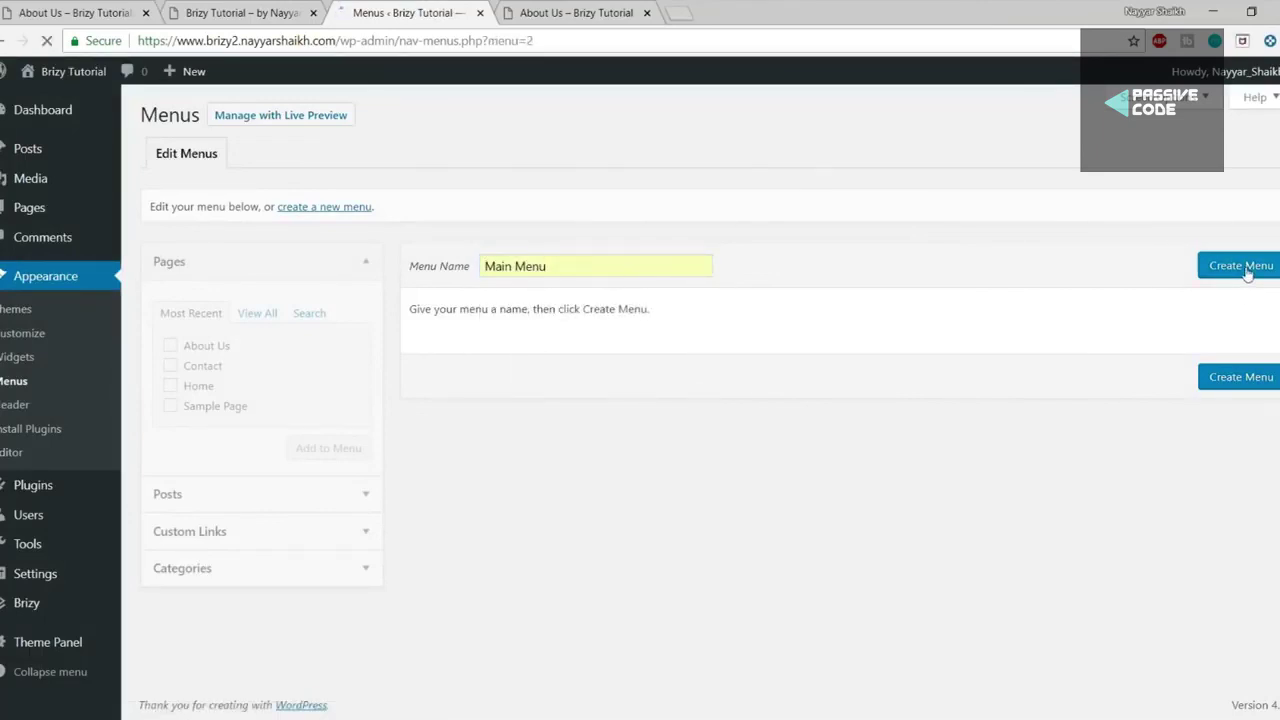
- Add Home, About Us and Contact with Home first, assign the Main location, and save
left_click(199, 366)
left_click(196, 387)
left_click(200, 346)
left_click(295, 448)
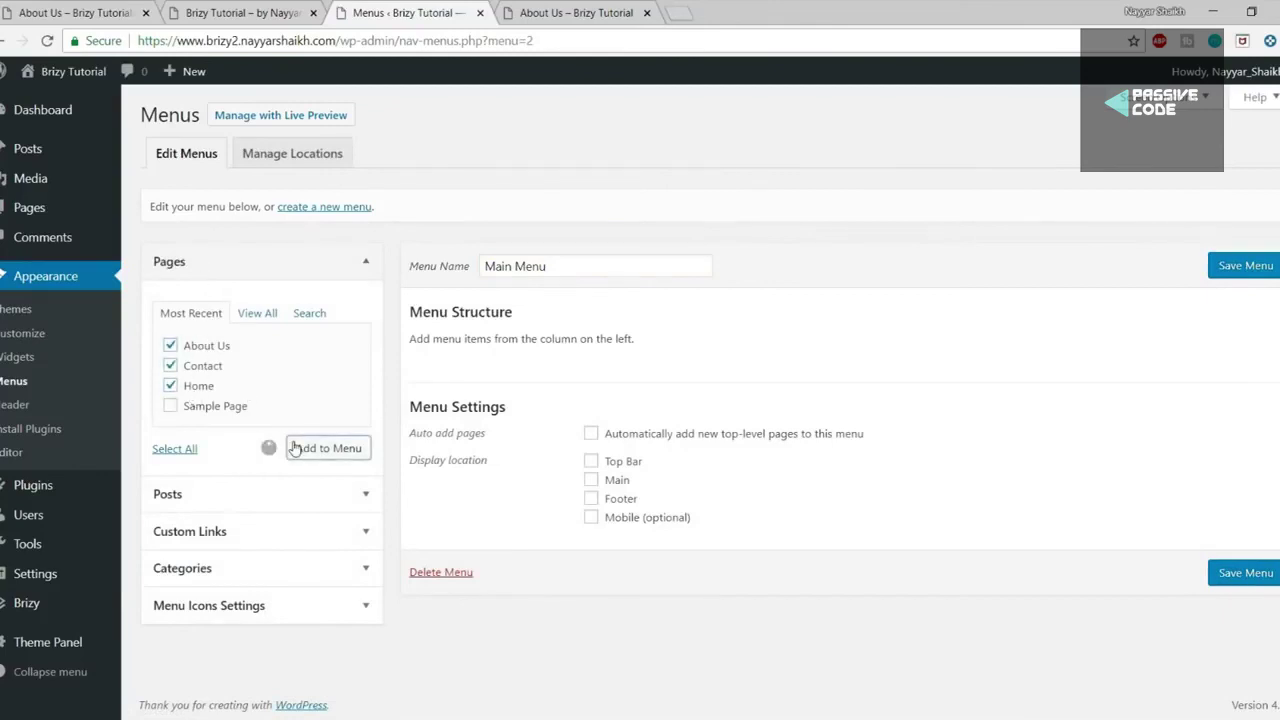
left_click_drag(583, 477, 574, 392)
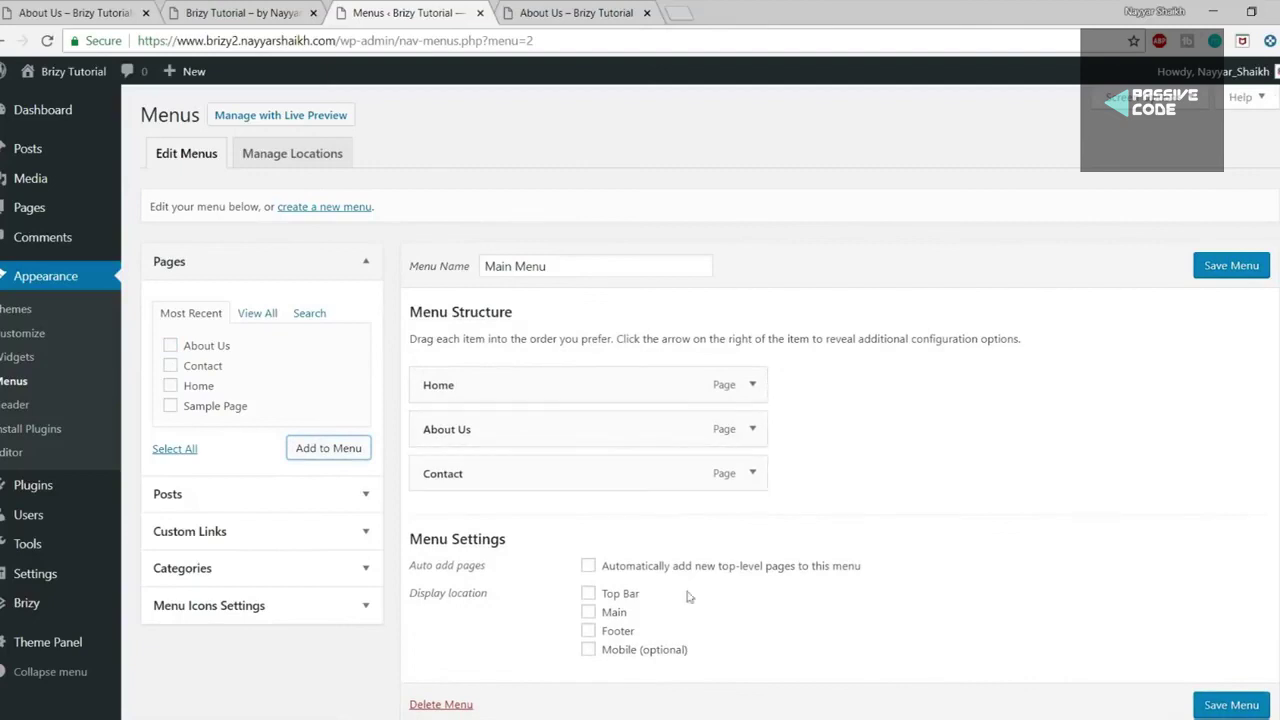
left_click(588, 612)
scroll(634, 620, "down", 1)
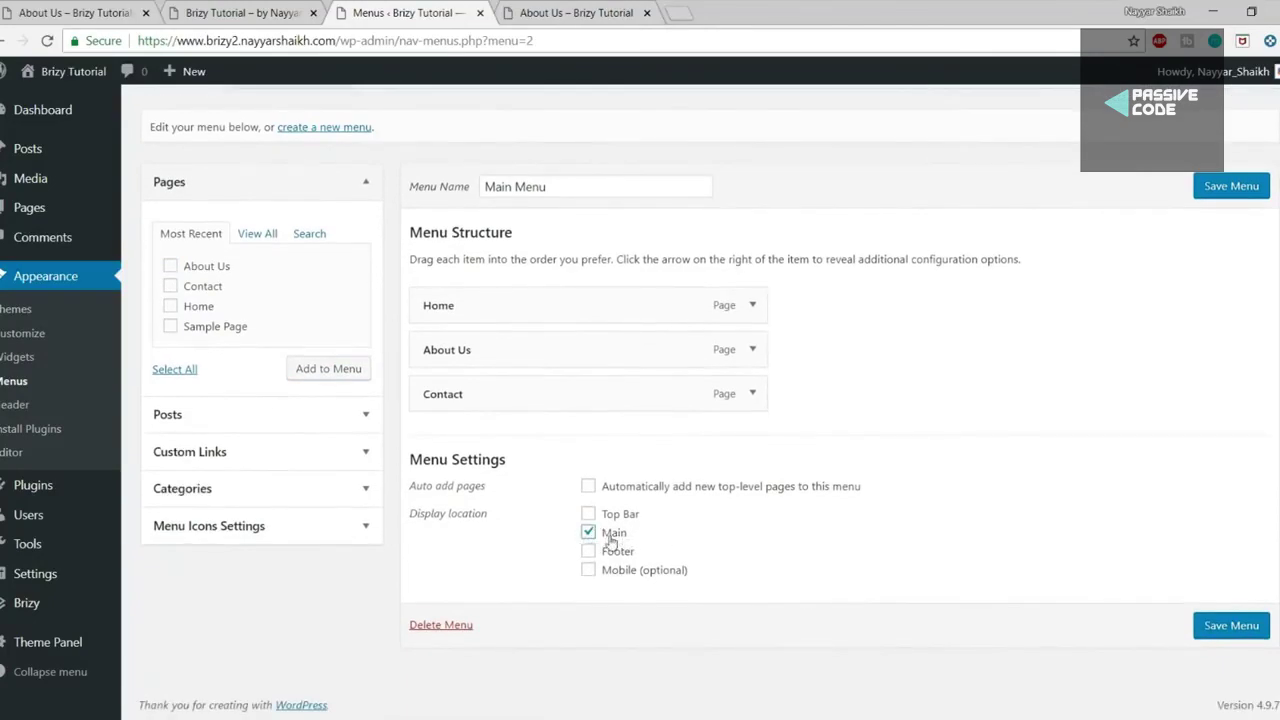
left_click(1230, 626)
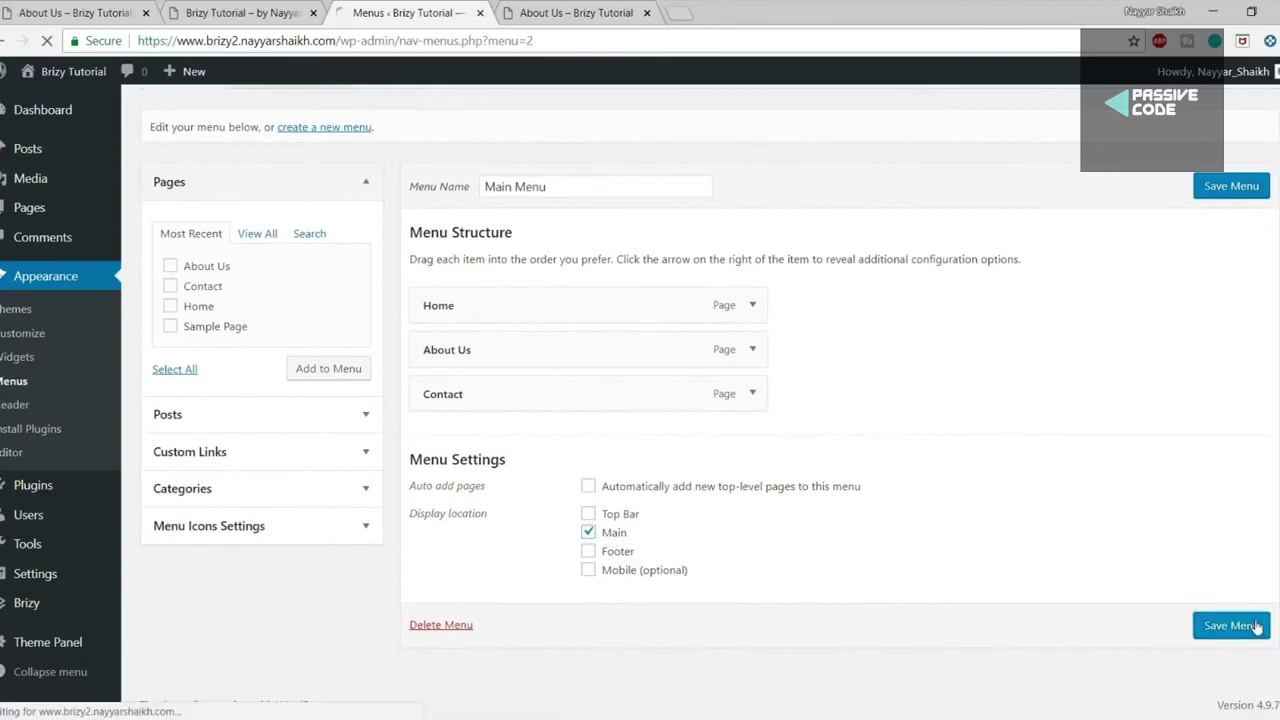
left_click(240, 12)
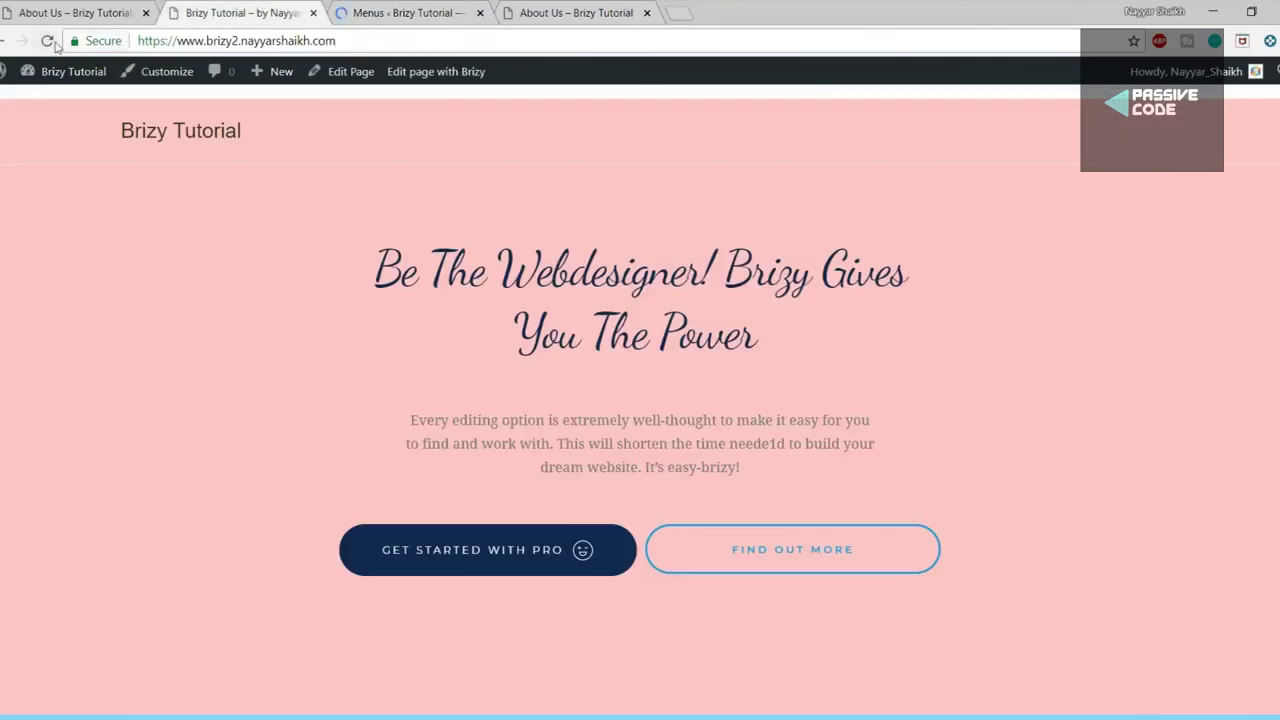
- Check the new menu on the reloaded homepage against the reference site, then launch the Customizer
left_click(47, 41)
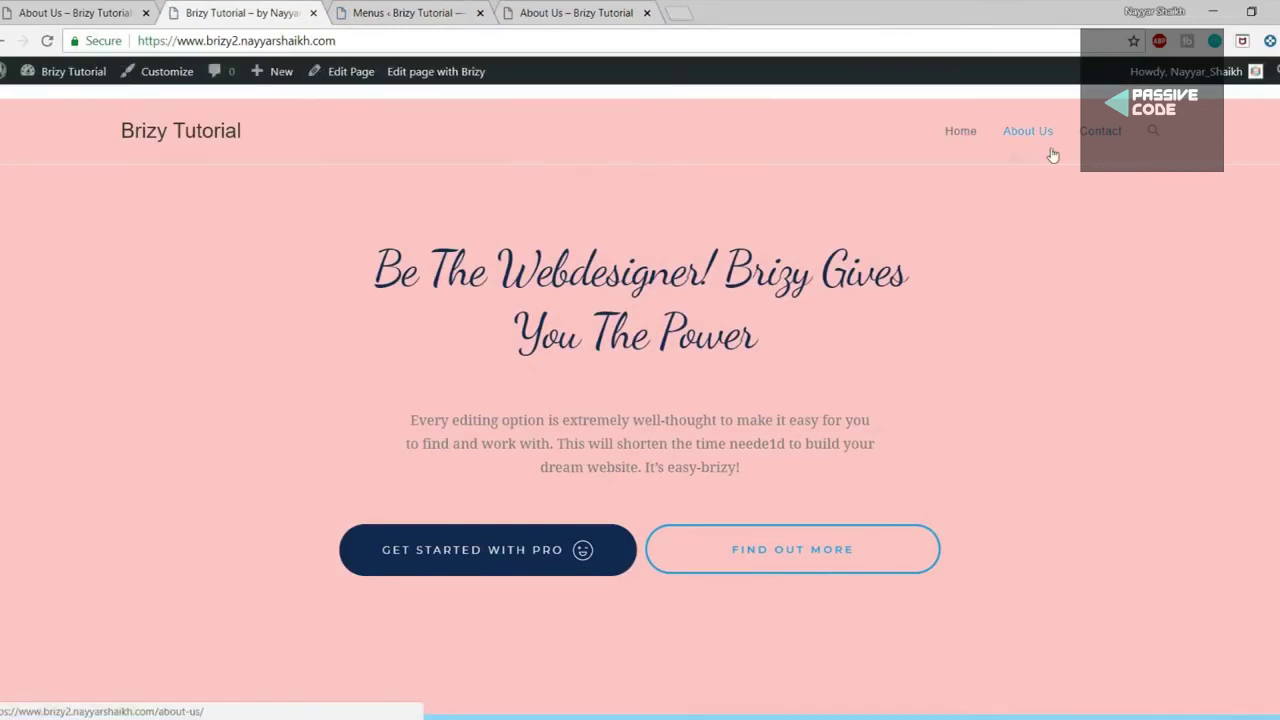
left_click(1018, 144)
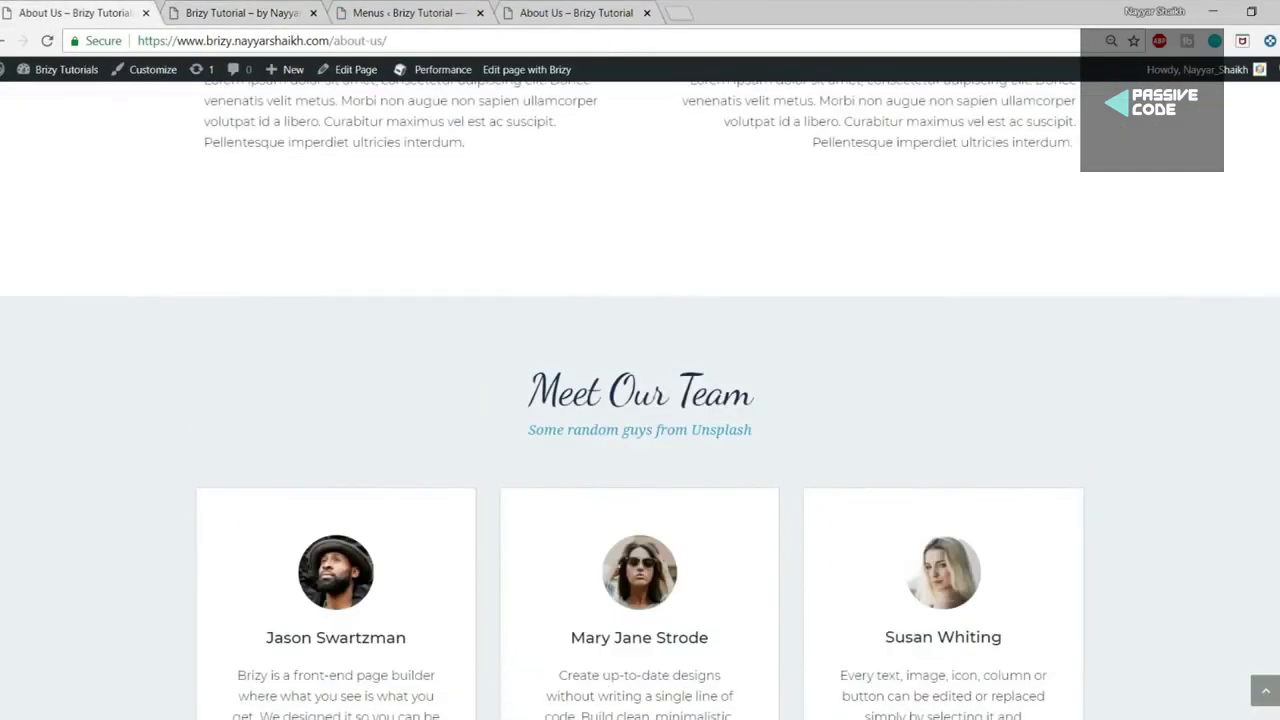
left_click(1265, 690)
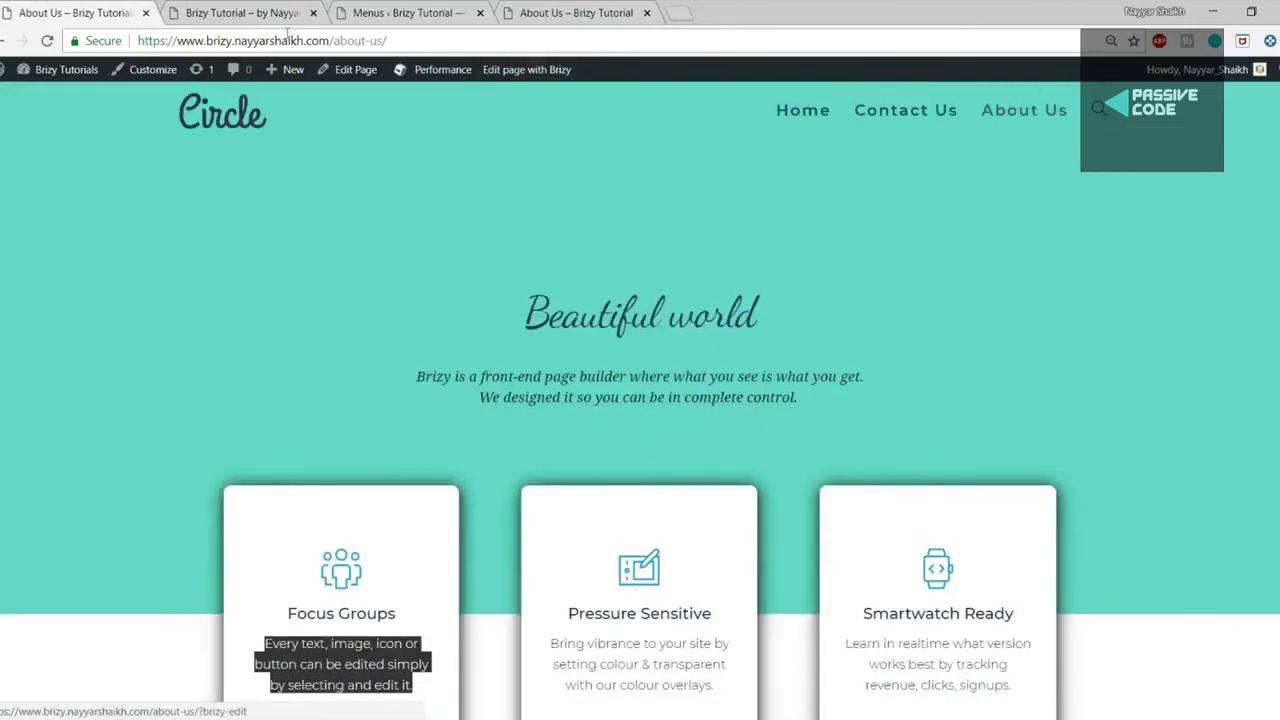
left_click(290, 12)
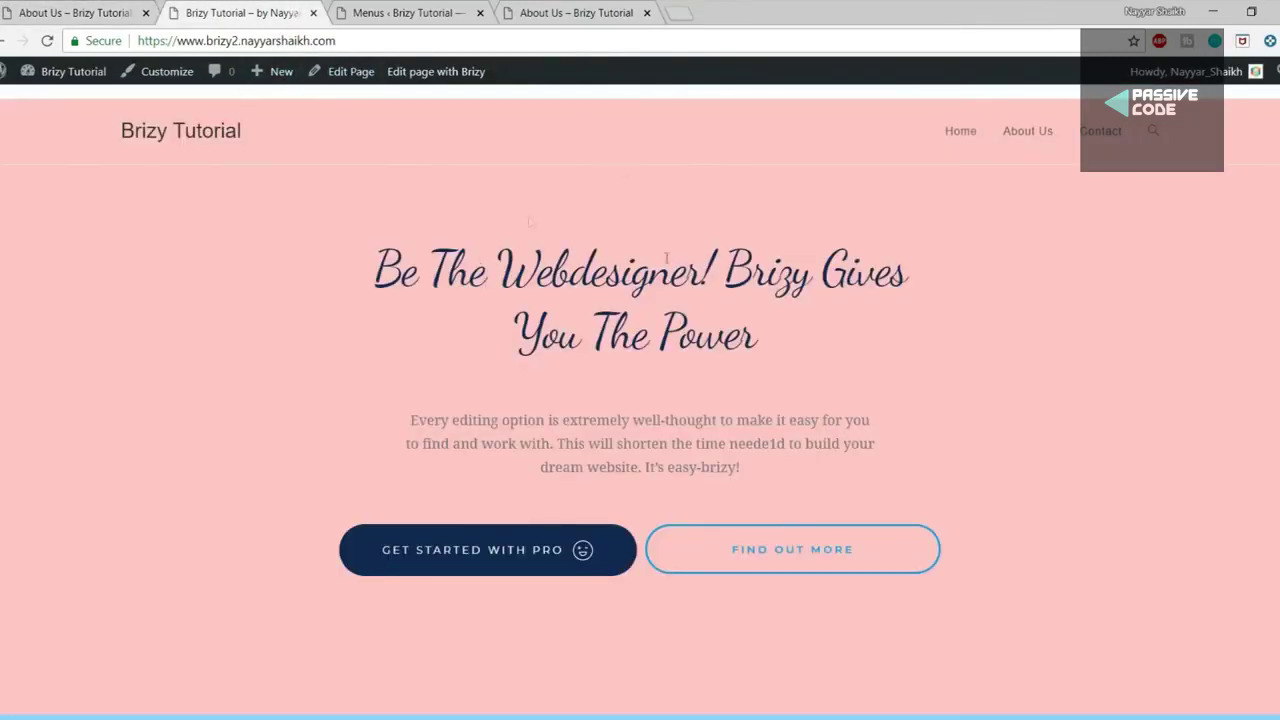
left_click(170, 78)
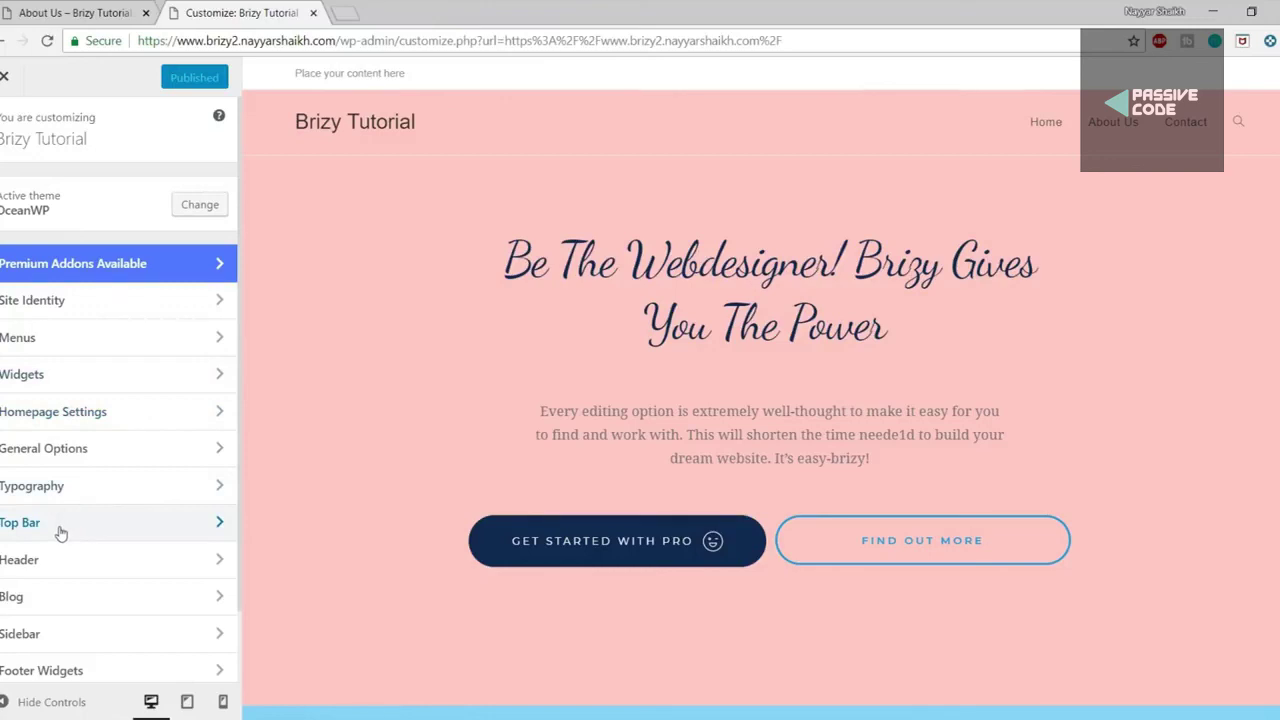
- Uncheck Enable Top Bar under Top Bar > General and return to the main Customizer panel
left_click(60, 533)
left_click(146, 203)
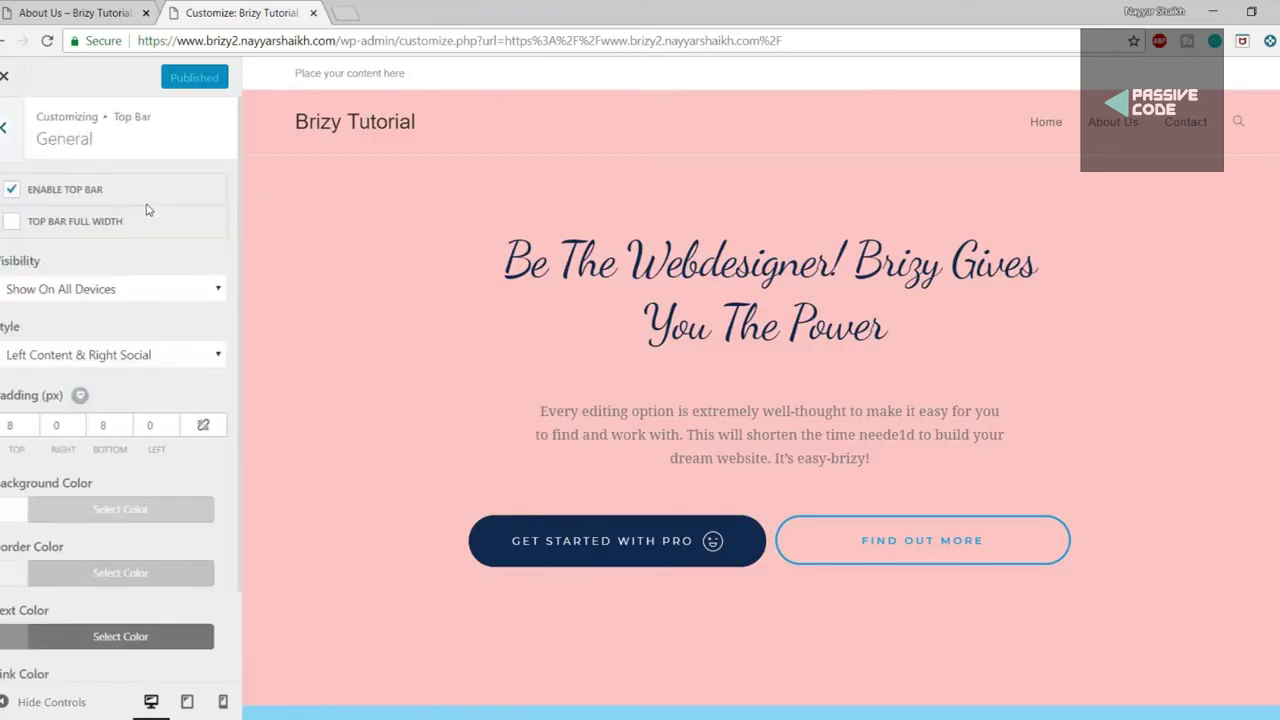
left_click(36, 196)
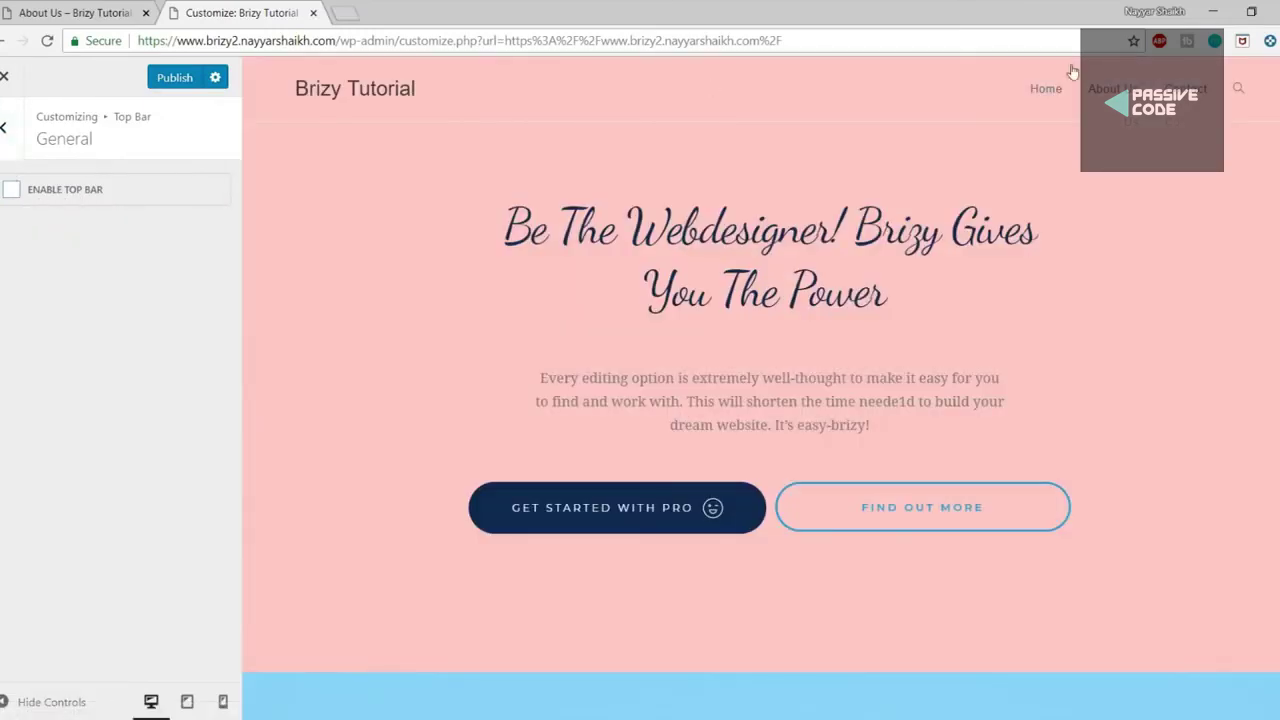
left_click(10, 125)
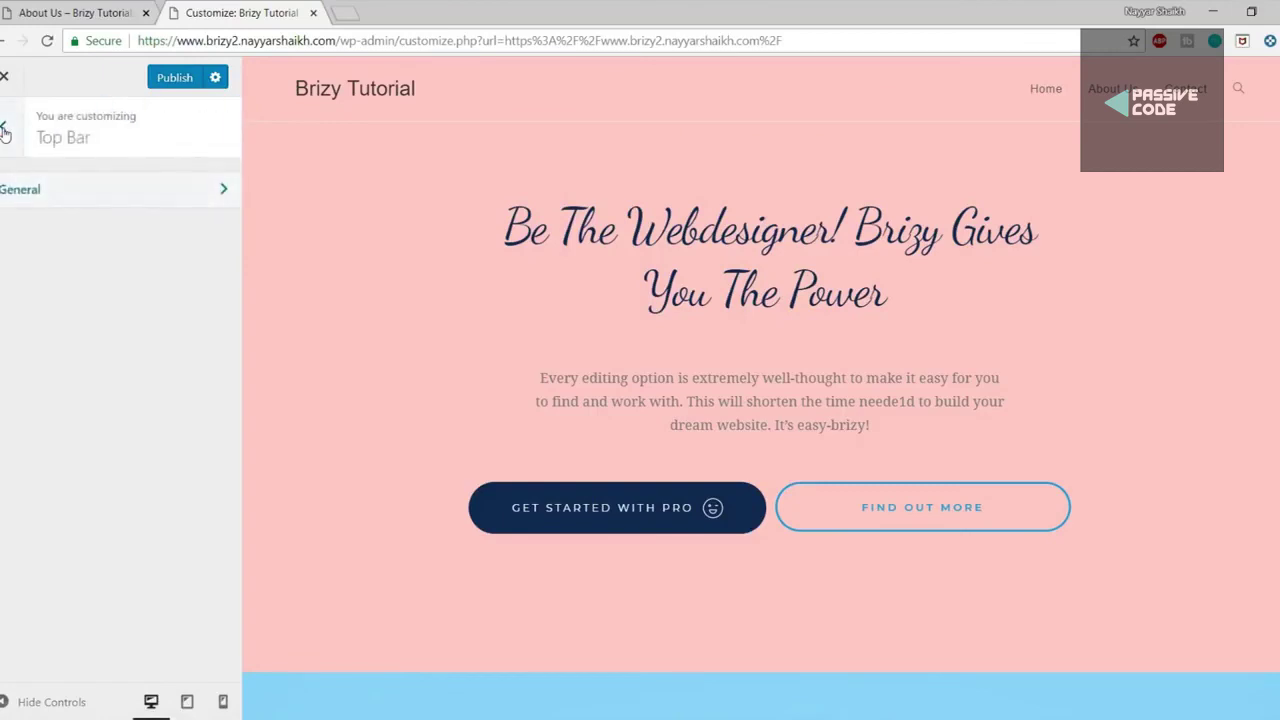
left_click(10, 125)
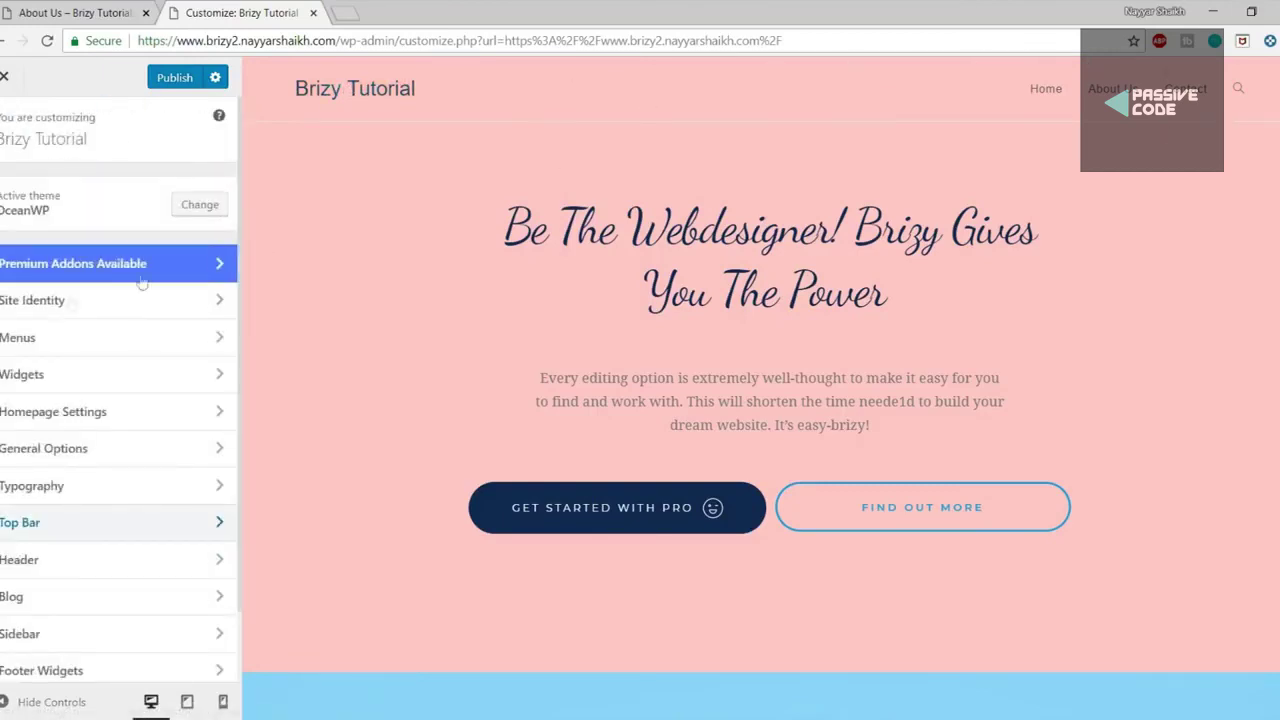
scroll(90, 435, "down", 1)
- Upload LogoMakr_4S8Arl.png as the Header > Logo image, skipping cropping
left_click(40, 491)
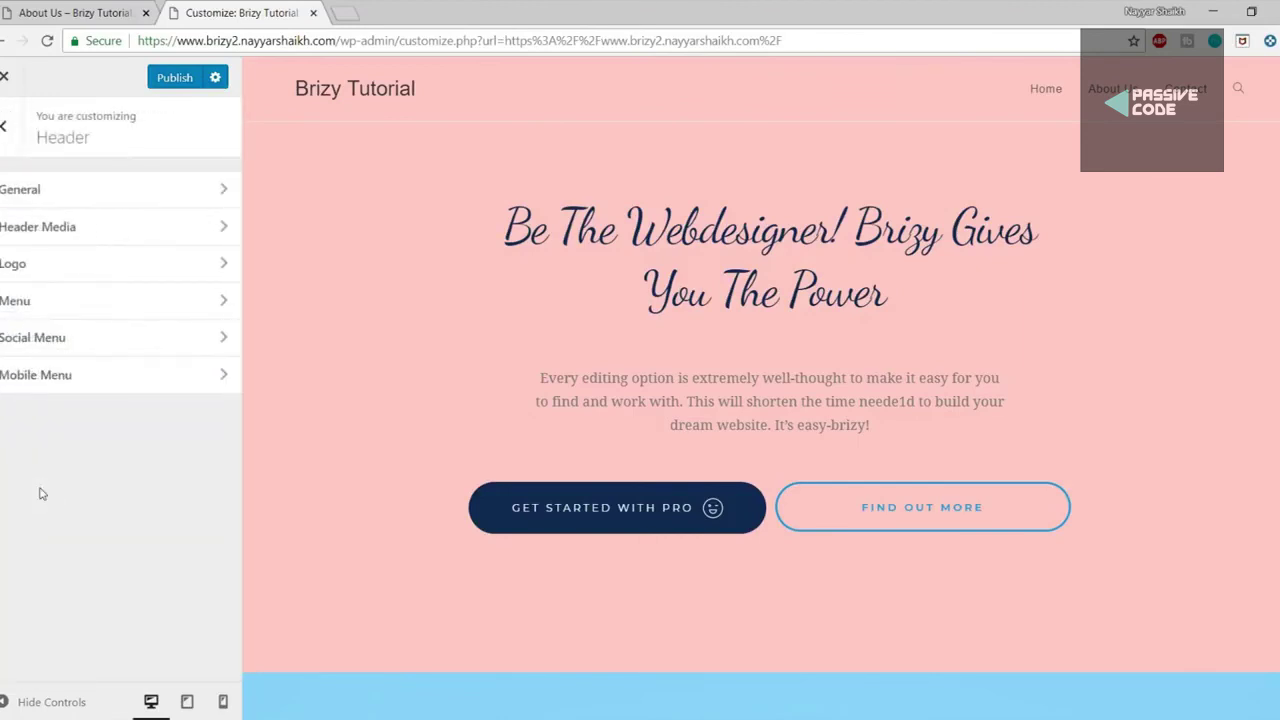
left_click(63, 272)
left_click(48, 275)
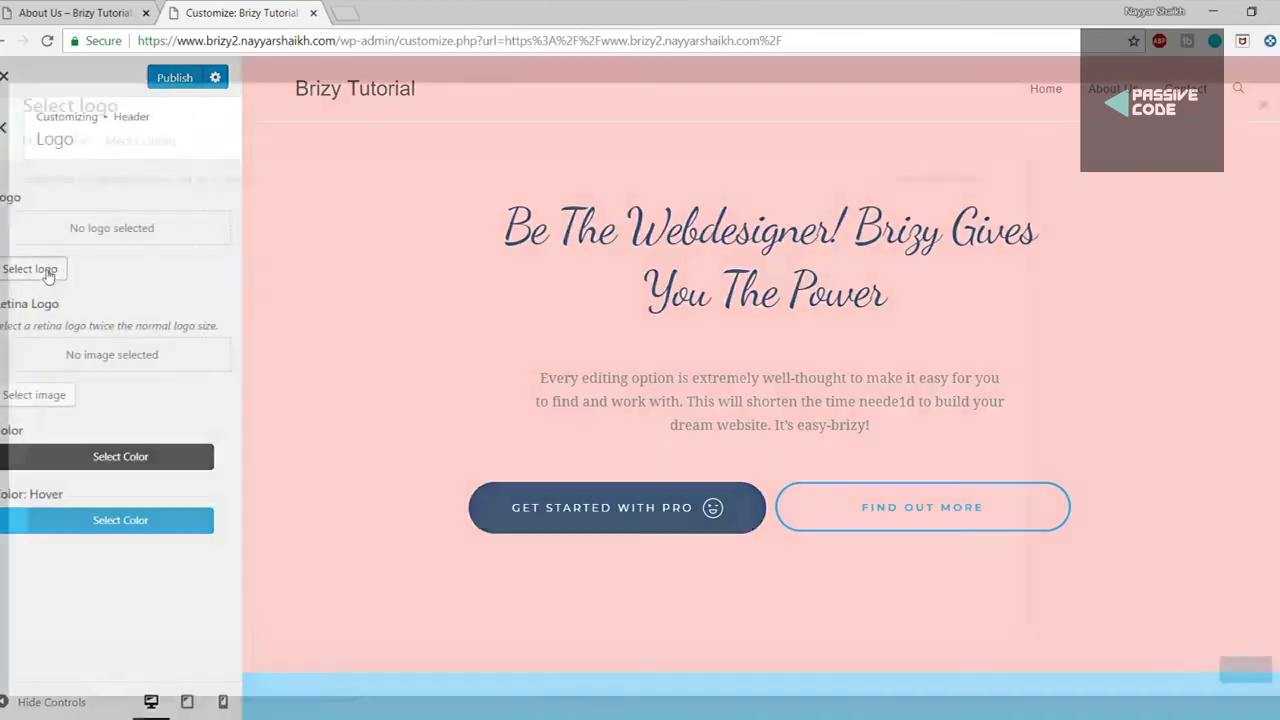
left_click(83, 141)
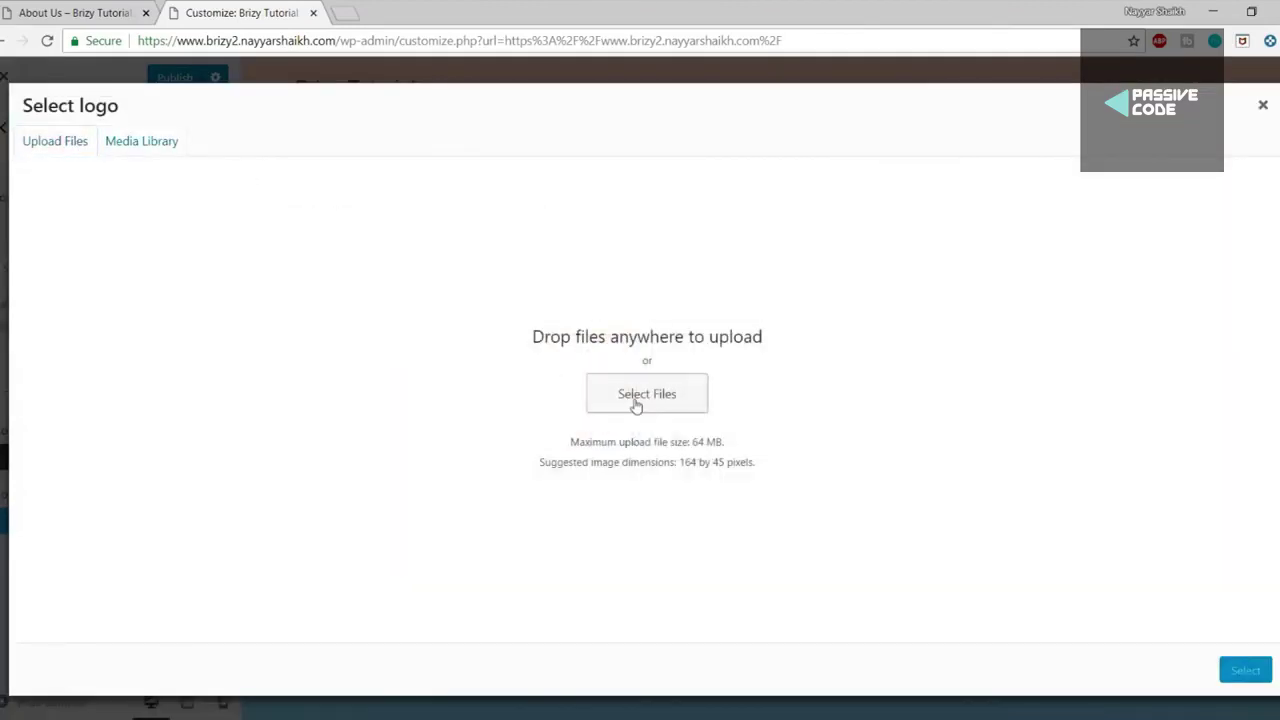
left_click(636, 405)
scroll(443, 300, "down", 5)
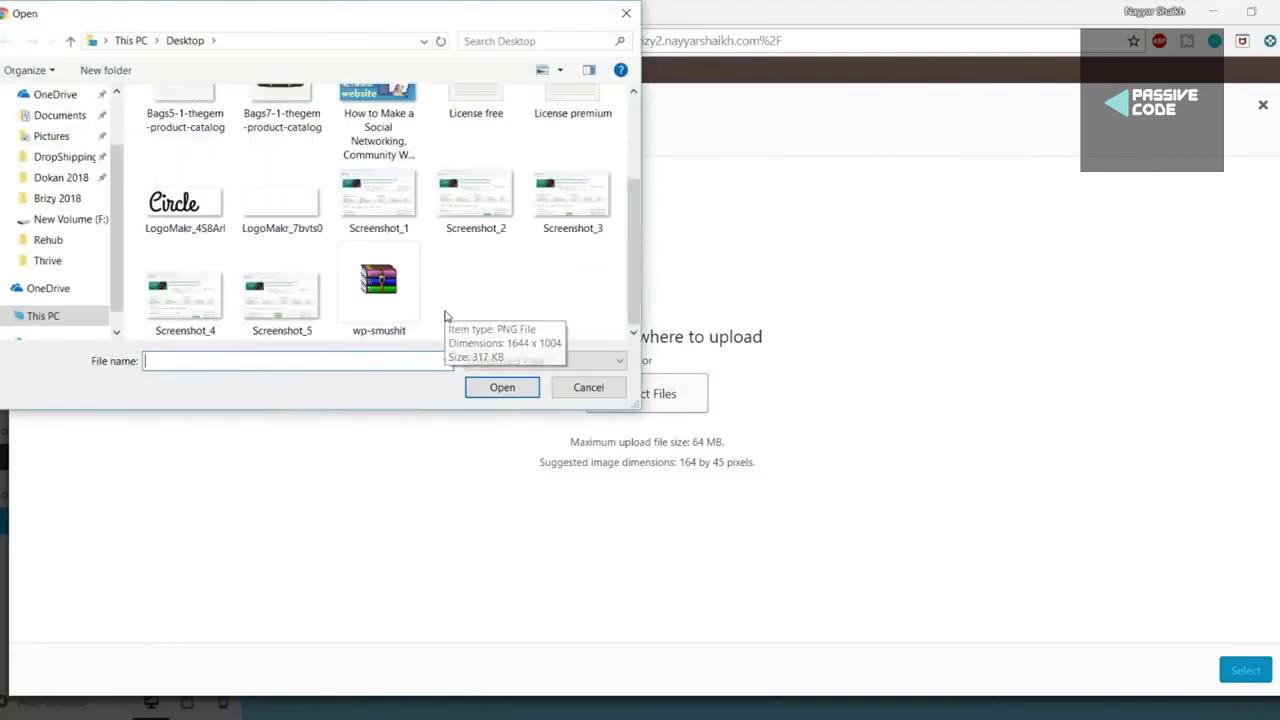
left_click(188, 208)
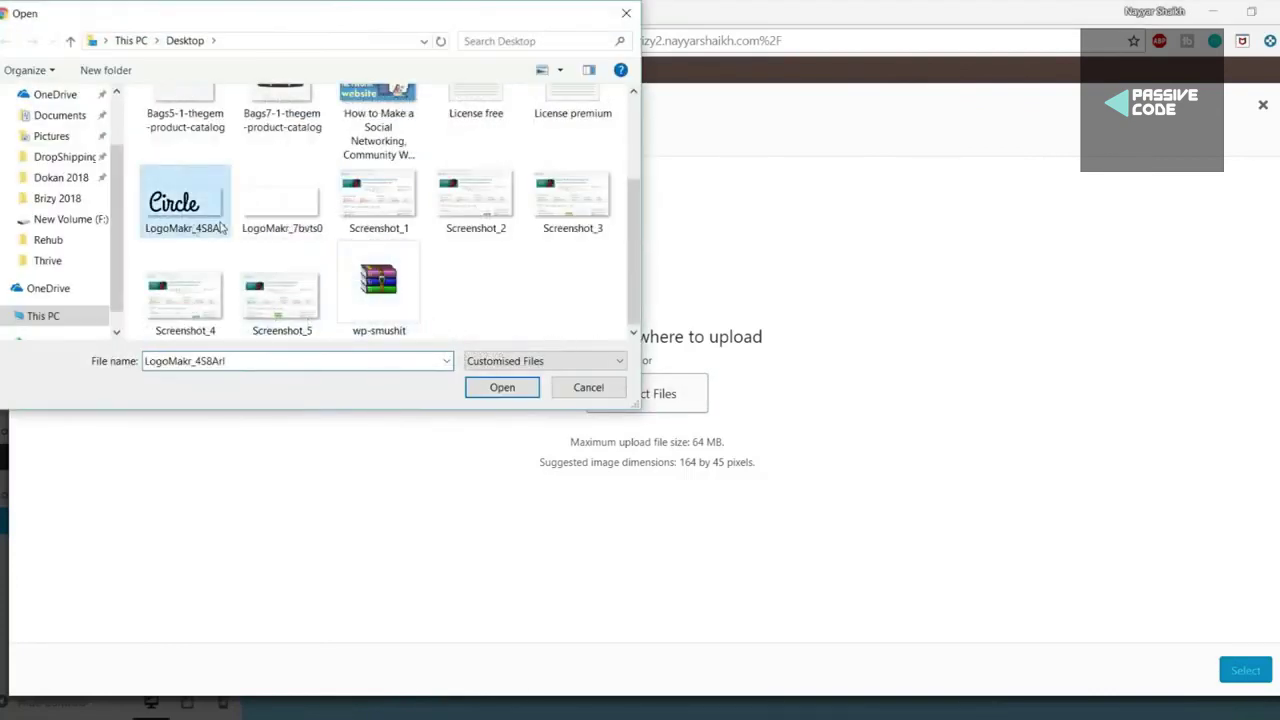
left_click(502, 388)
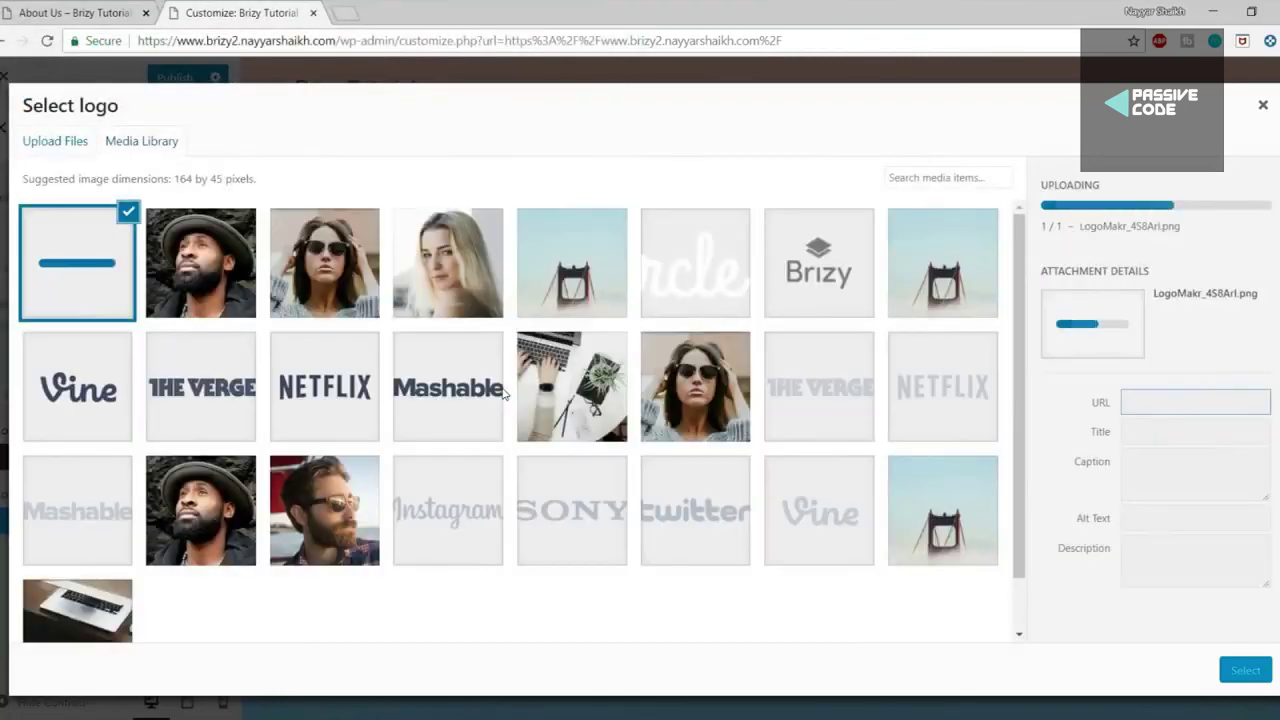
left_click(1240, 665)
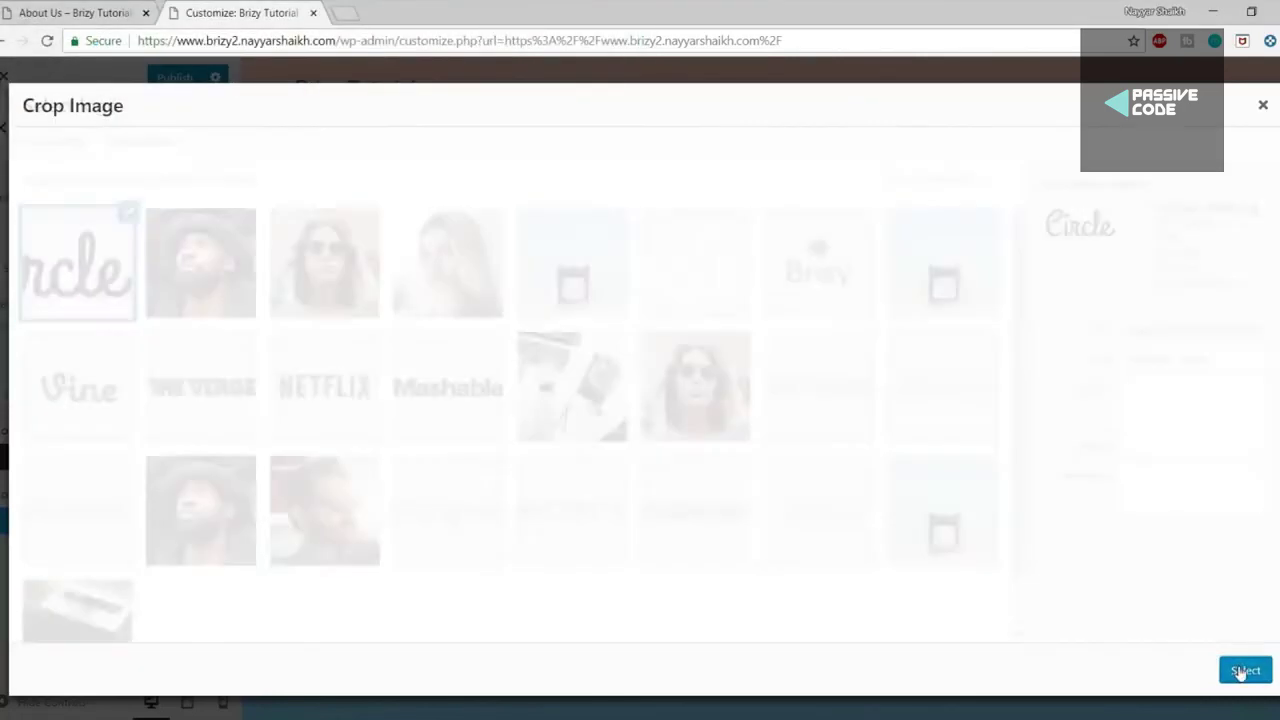
left_click_drag(736, 240, 735, 240)
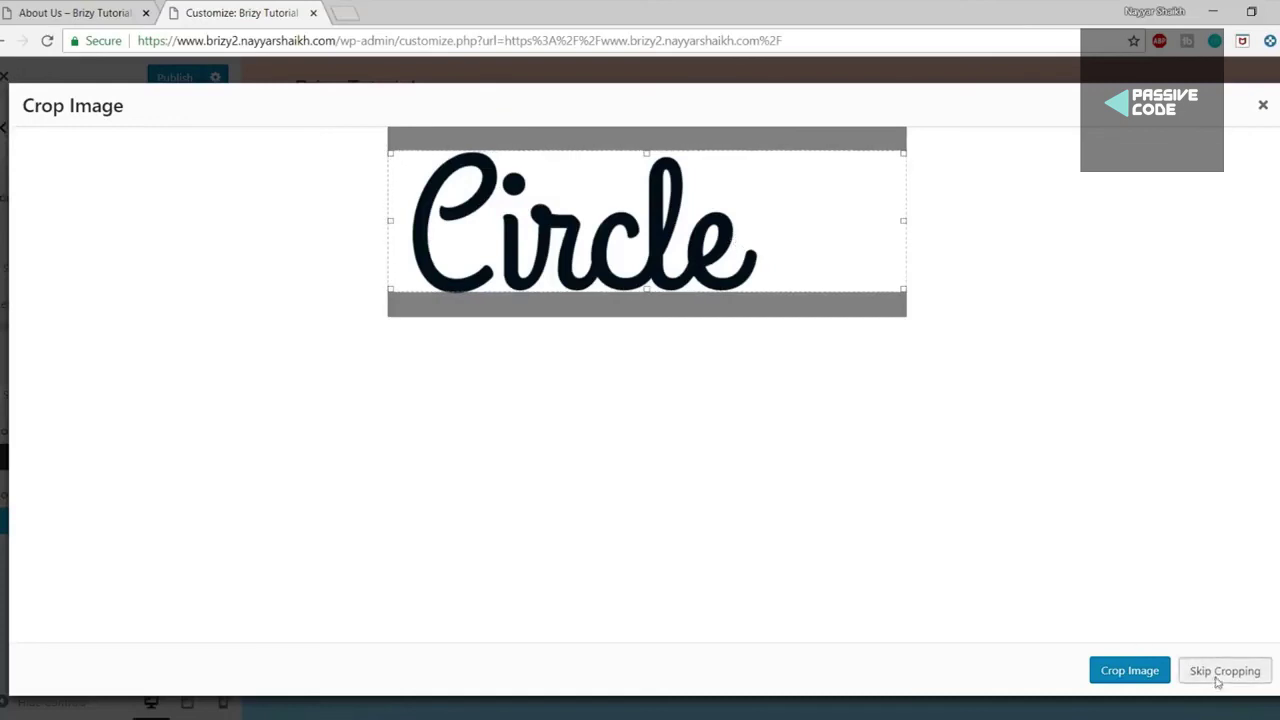
left_click(1216, 676)
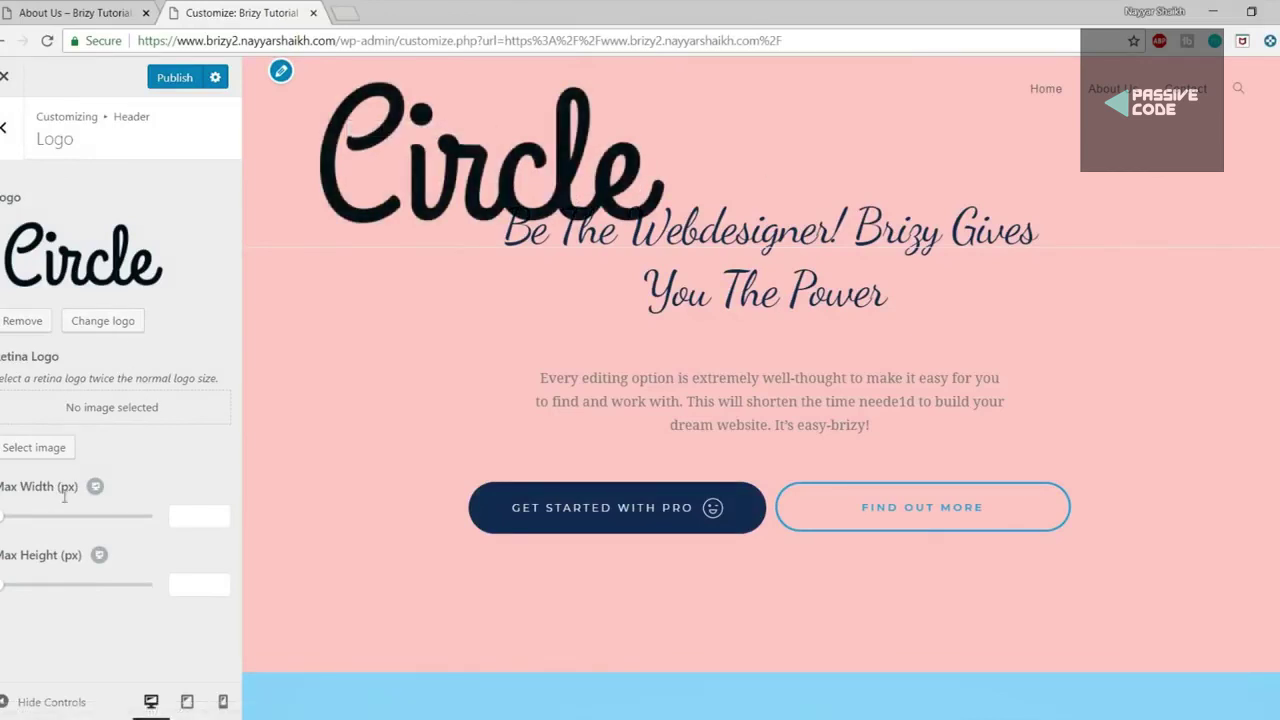
- Set Logo Max Width to 149 px and publish the changes
left_click_drag(2, 519, 42, 530)
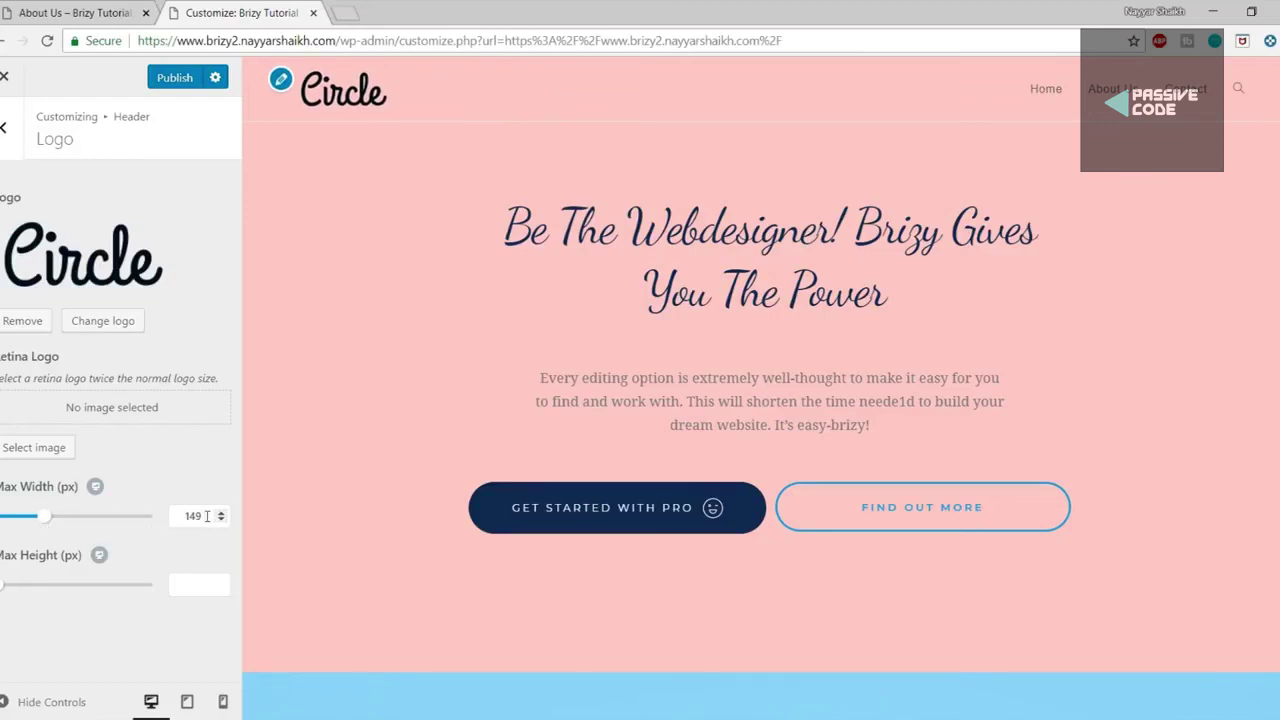
left_click(175, 77)
left_click(5, 127)
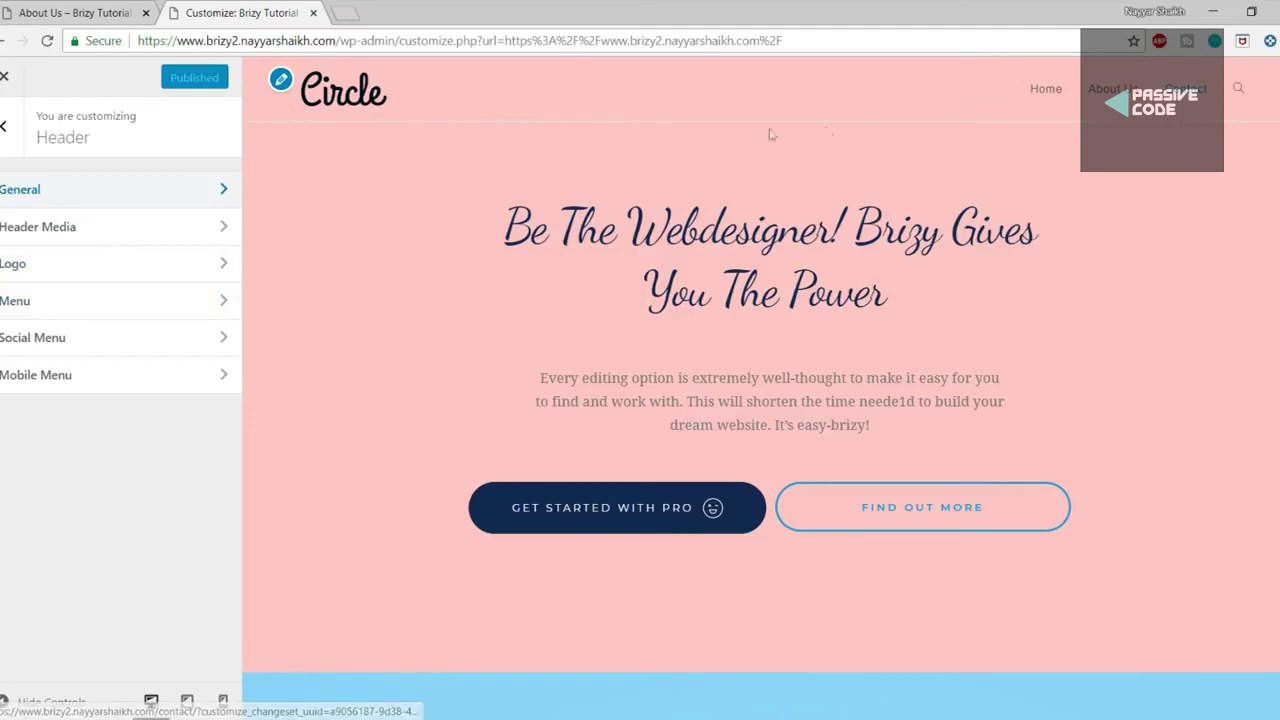
- Uncheck Header Border Bottom under Header > General and return to the main panel
left_click(84, 205)
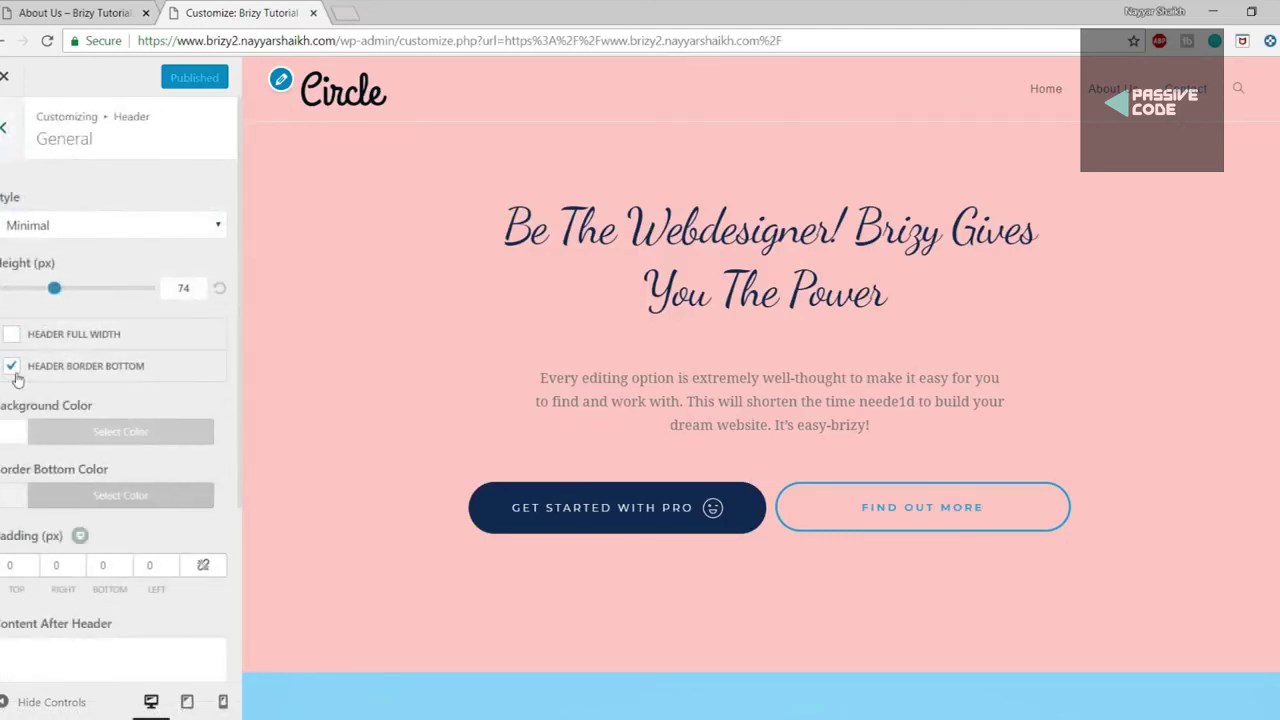
left_click(14, 370)
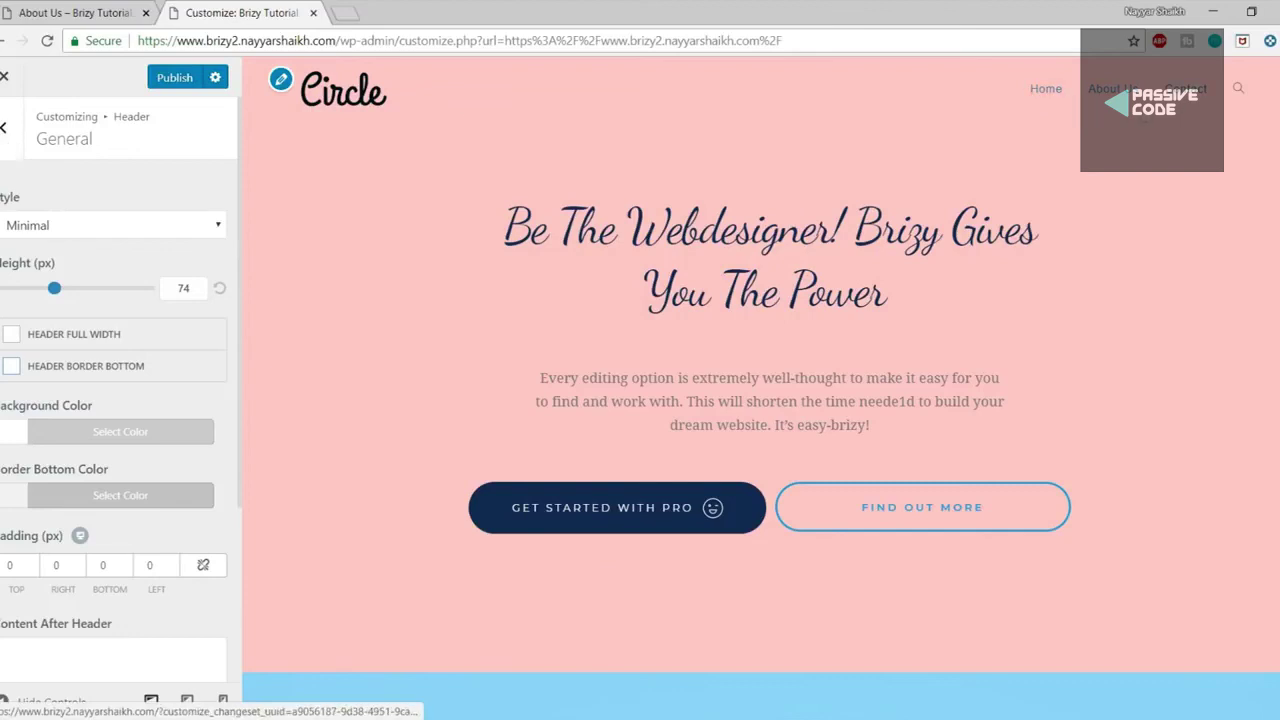
key("Escape")
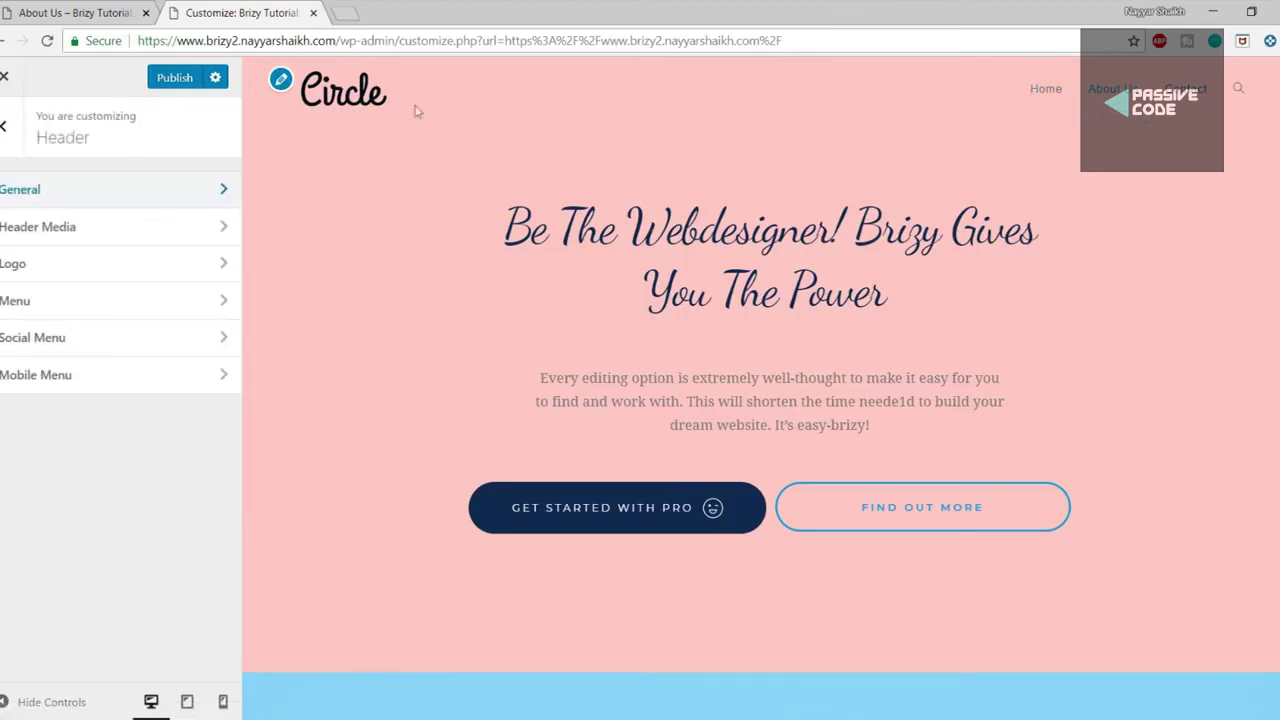
left_click(3, 128)
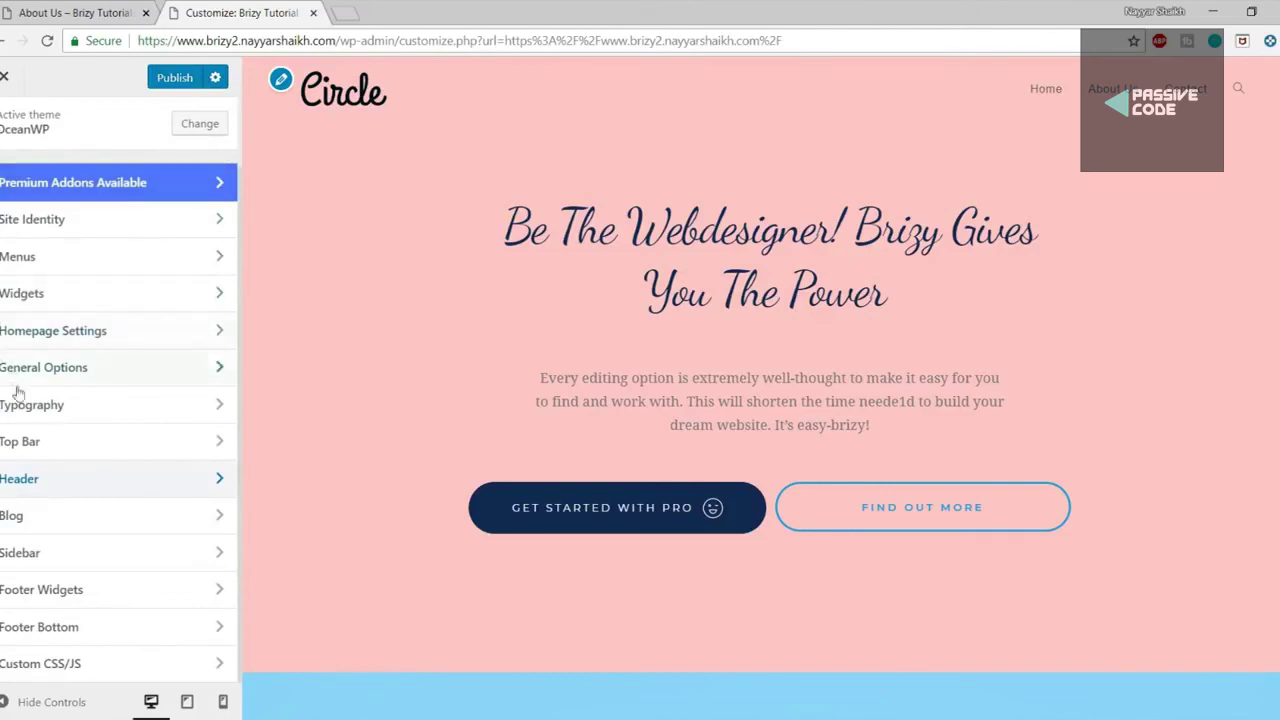
- Set the Main Menu typography font to Montserrat at 18px size
left_click(48, 405)
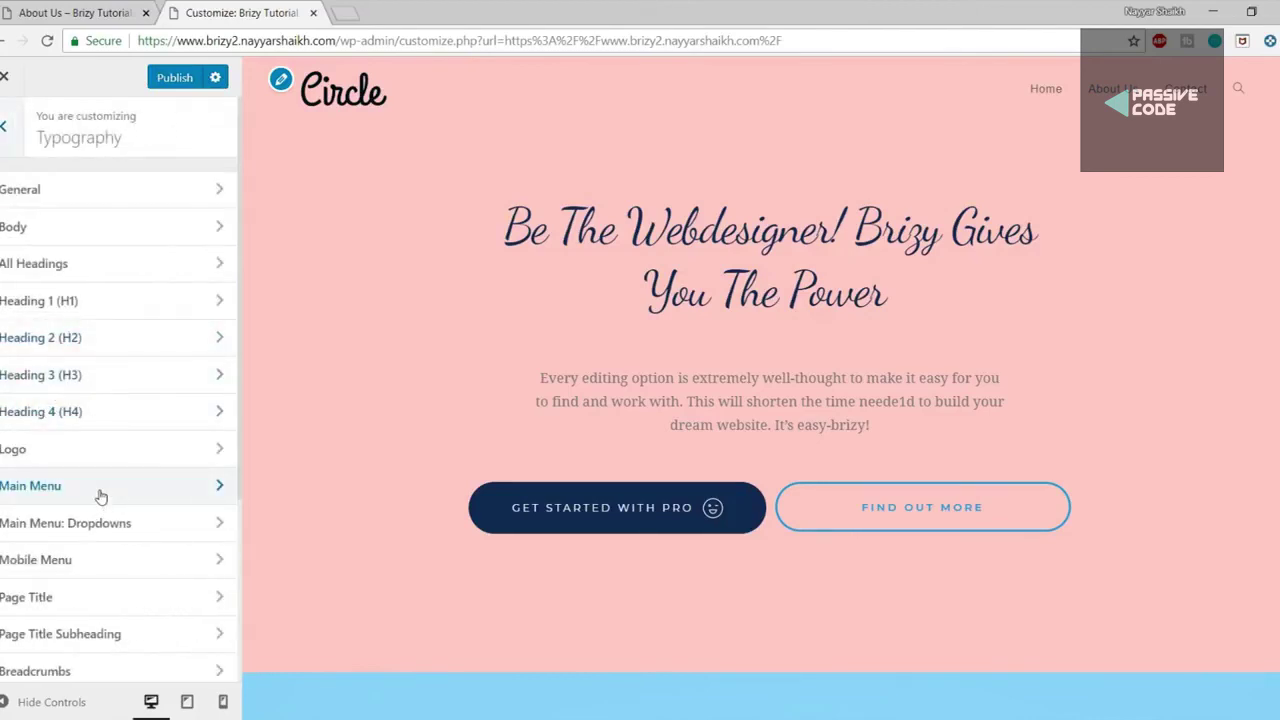
left_click(101, 490)
left_click(96, 226)
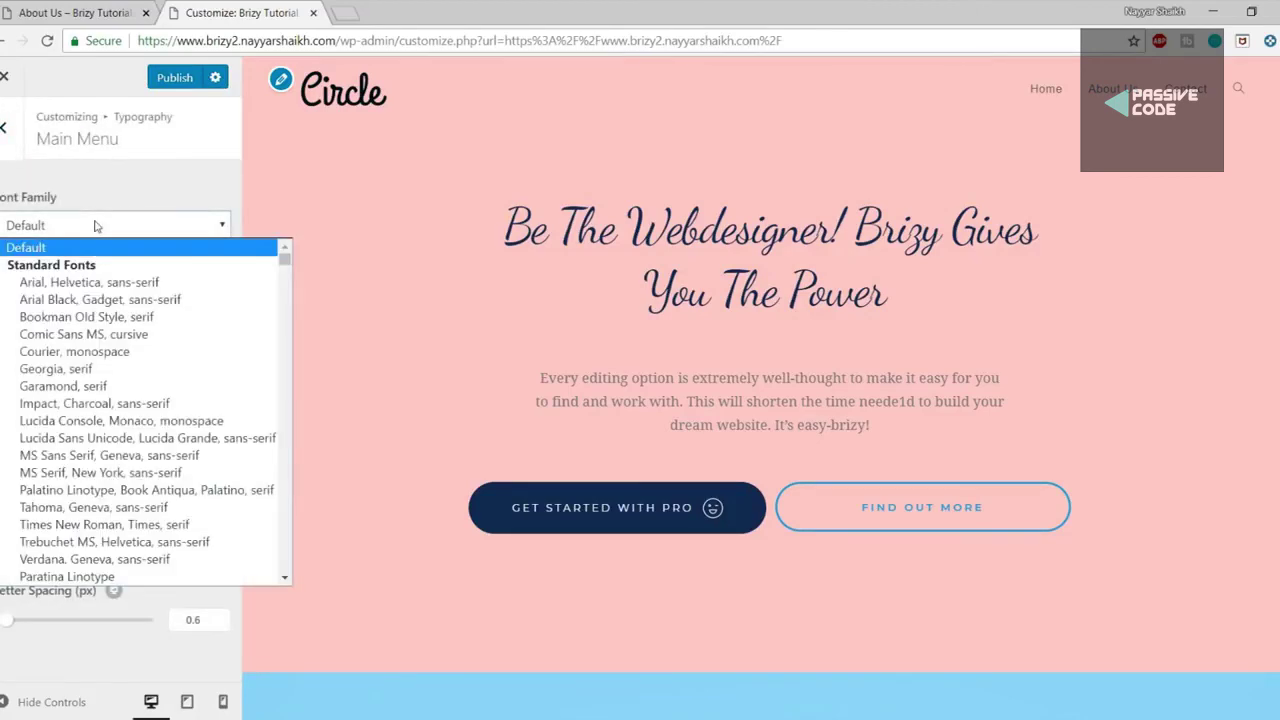
type("monts")
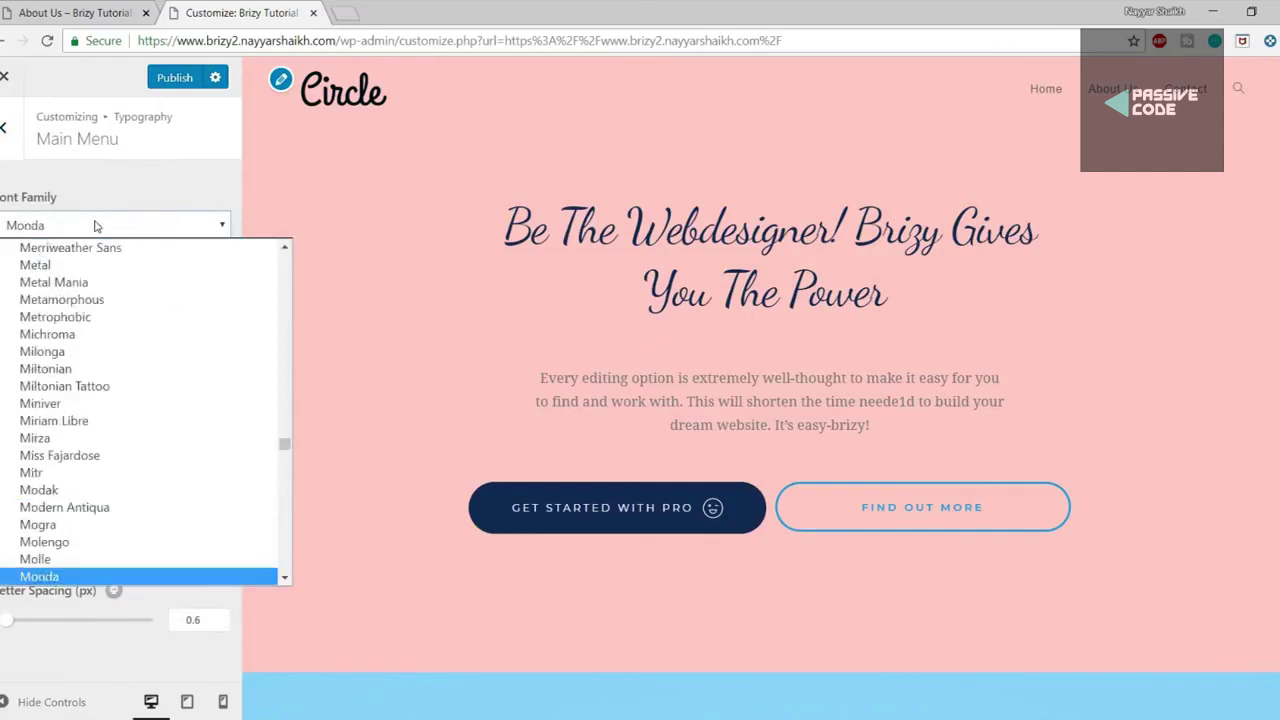
key("Return")
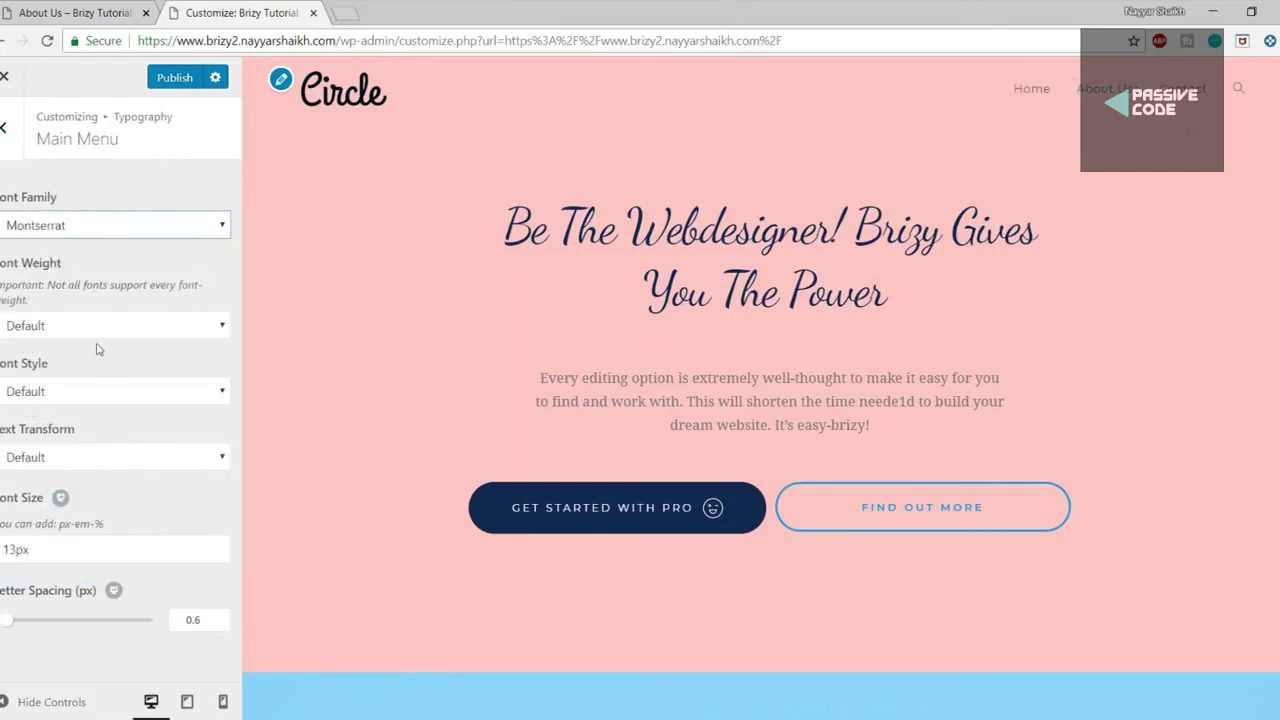
left_click(10, 549)
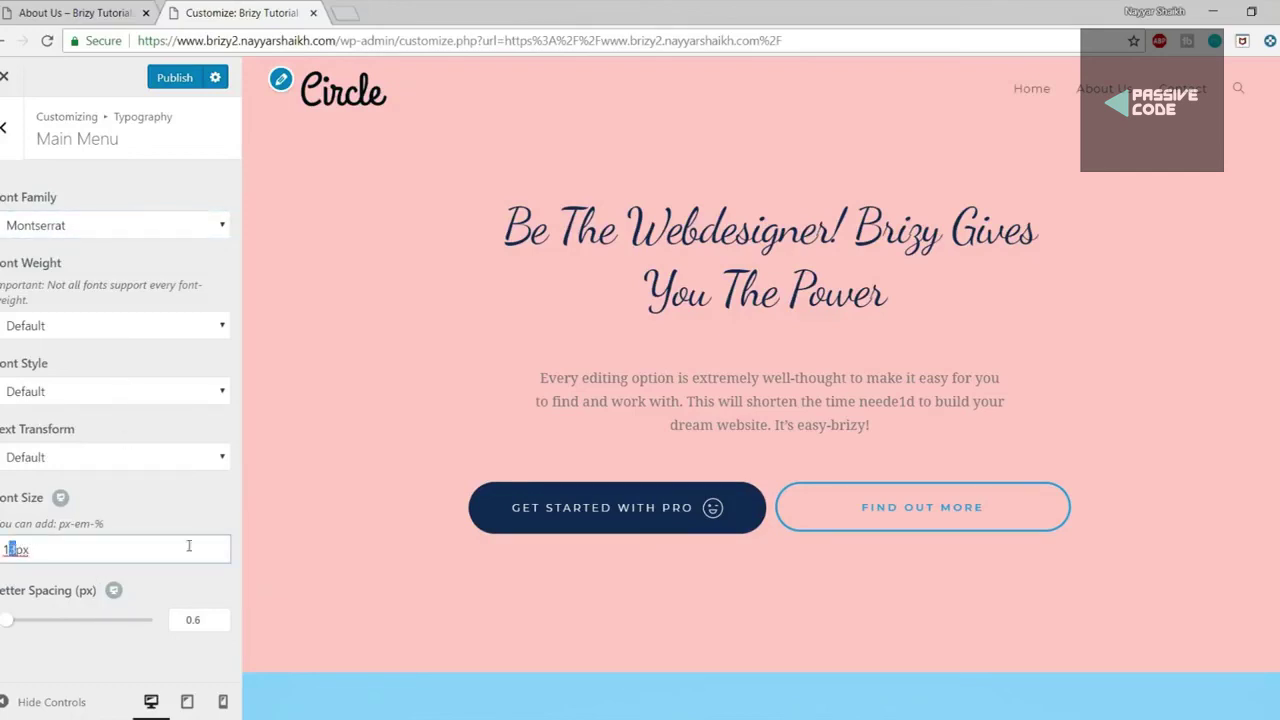
type("8")
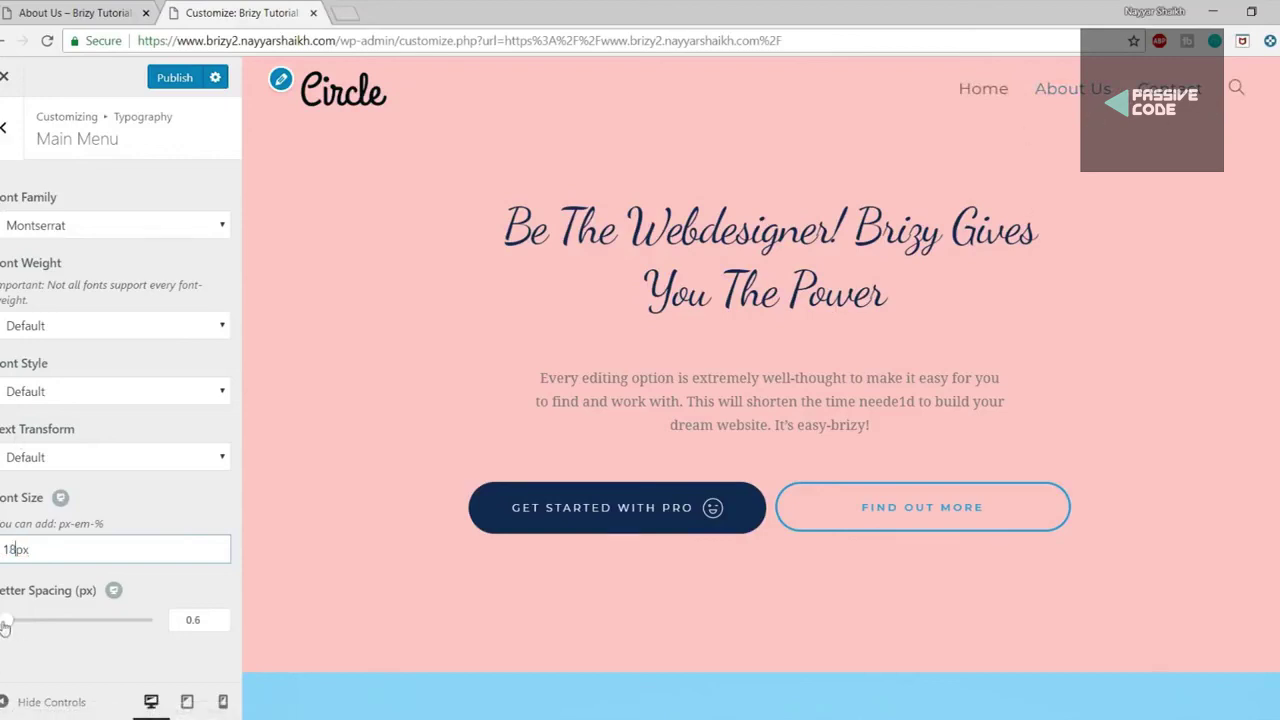
- Set letter spacing 1 and font weight Semibold: 600, keeping text transform Default
left_click_drag(5, 627, 7, 626)
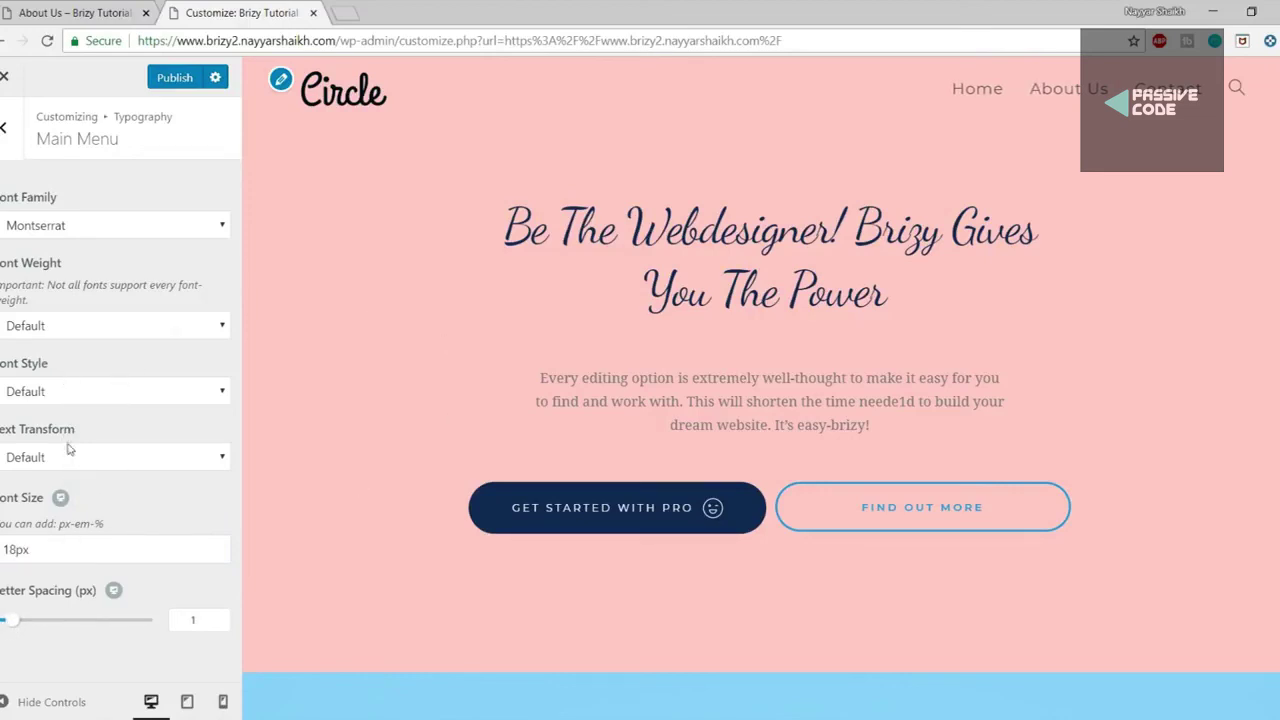
left_click(74, 394)
left_click(74, 394)
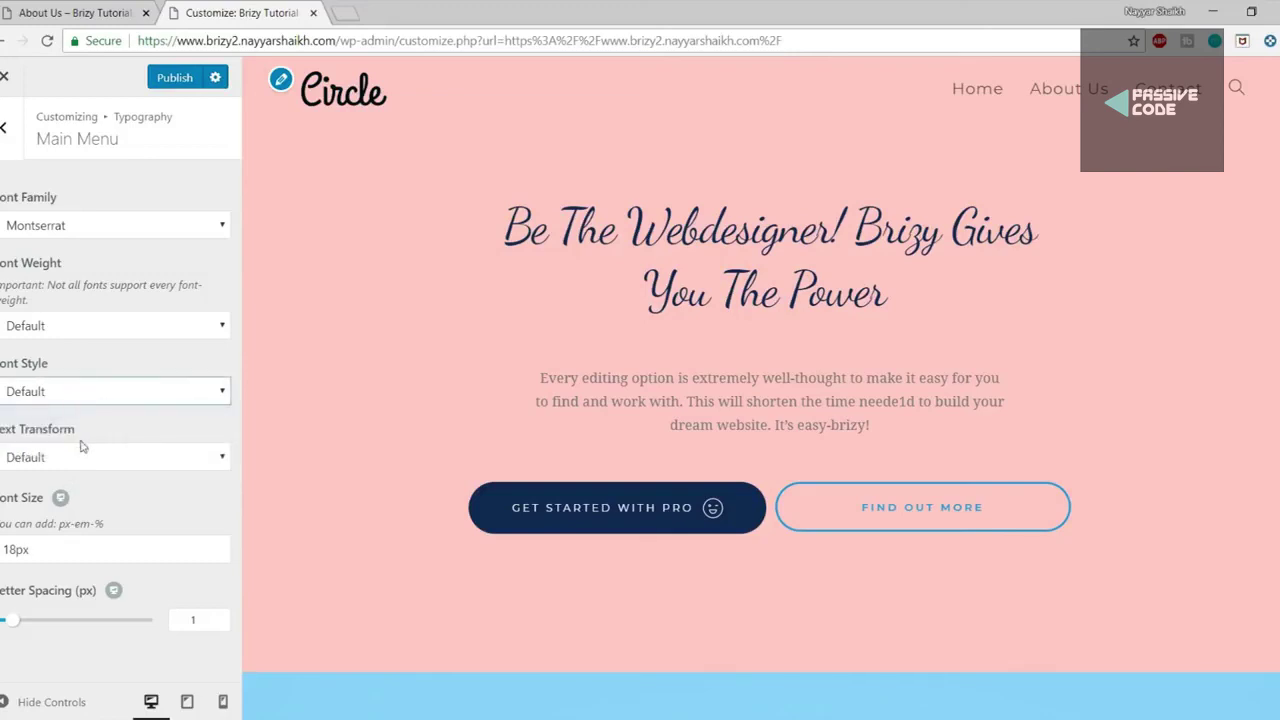
left_click(83, 457)
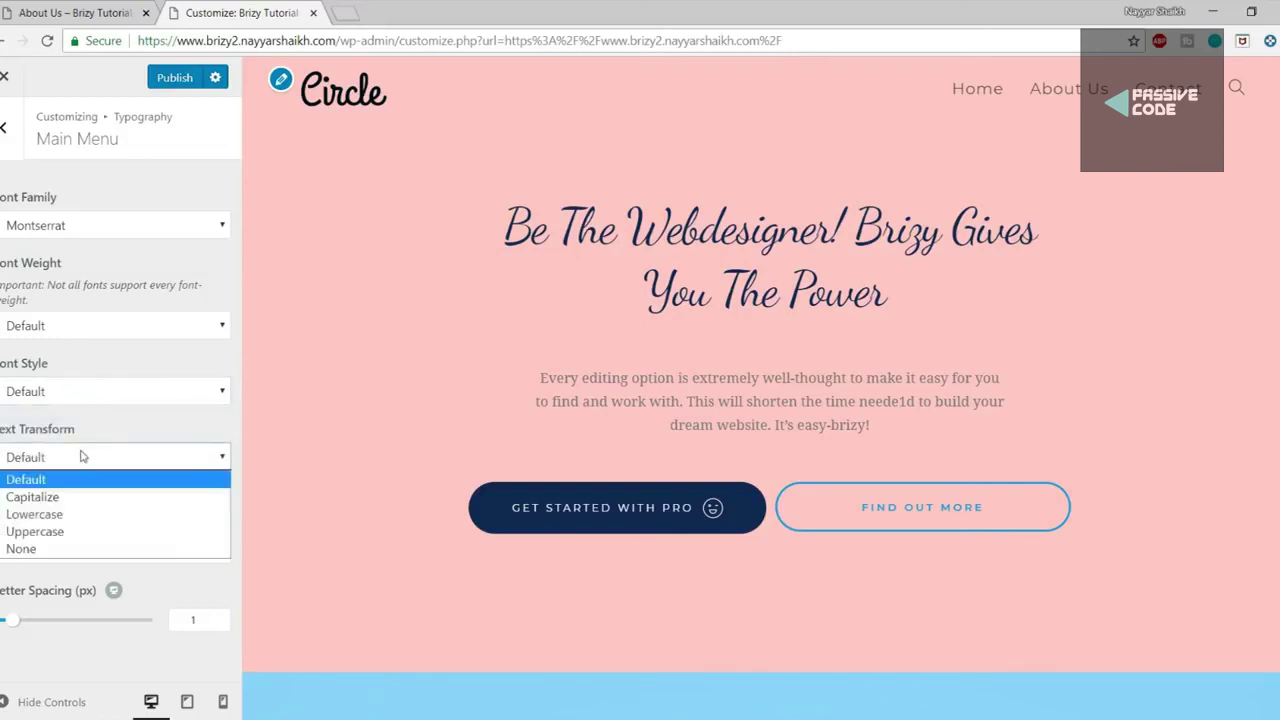
left_click(87, 383)
left_click(83, 325)
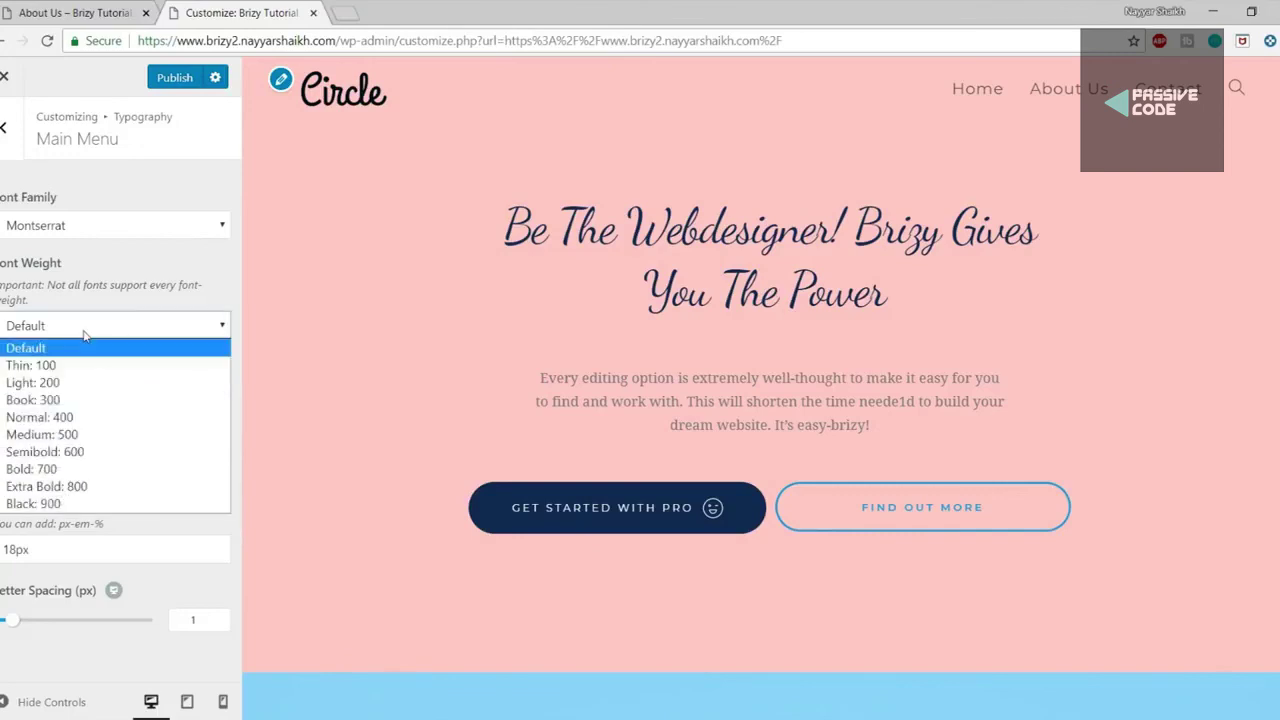
left_click(78, 452)
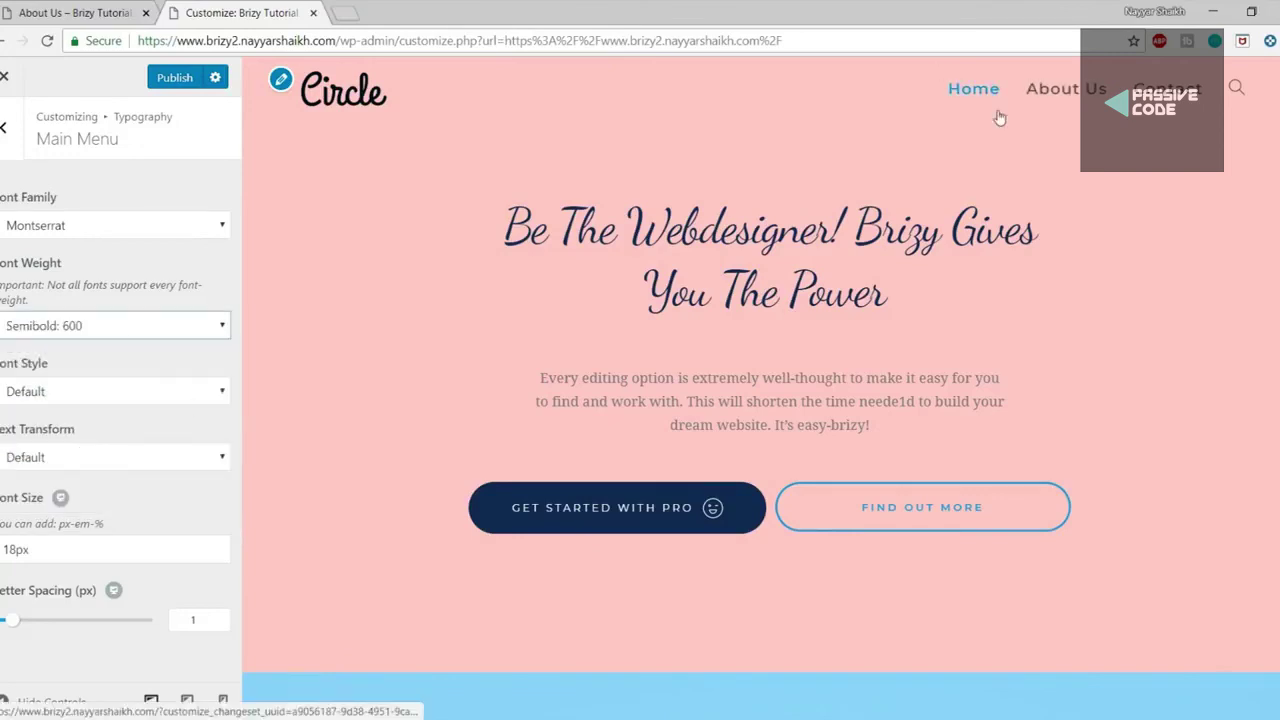
left_click(6, 128)
left_click(6, 128)
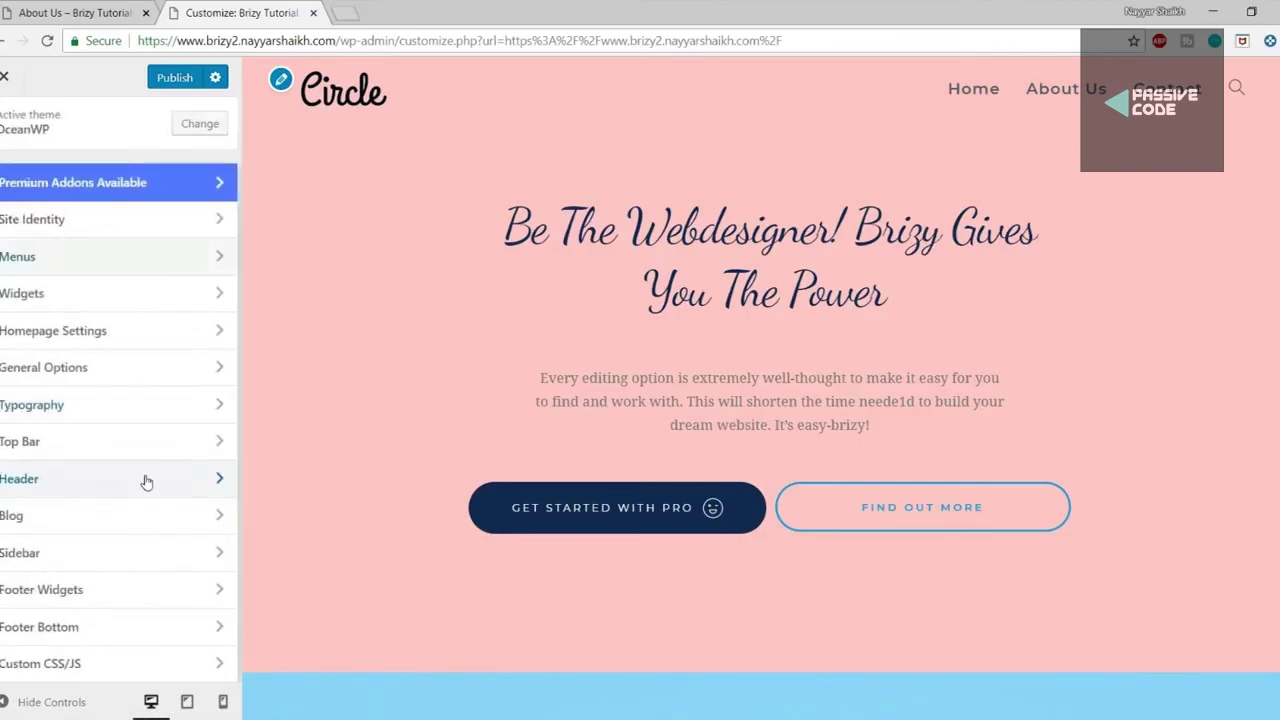
- Set the Header > Menu link colour to navy #0e1959
left_click(143, 478)
left_click(114, 304)
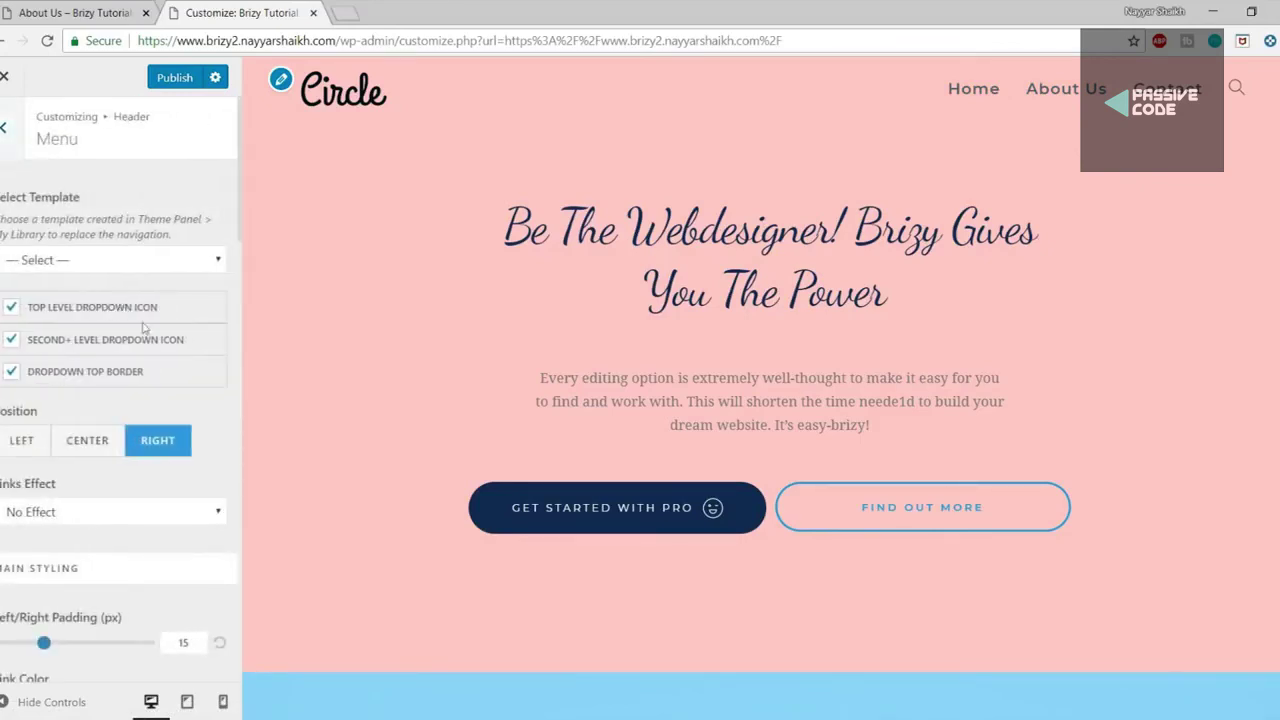
scroll(150, 334, "down", 4)
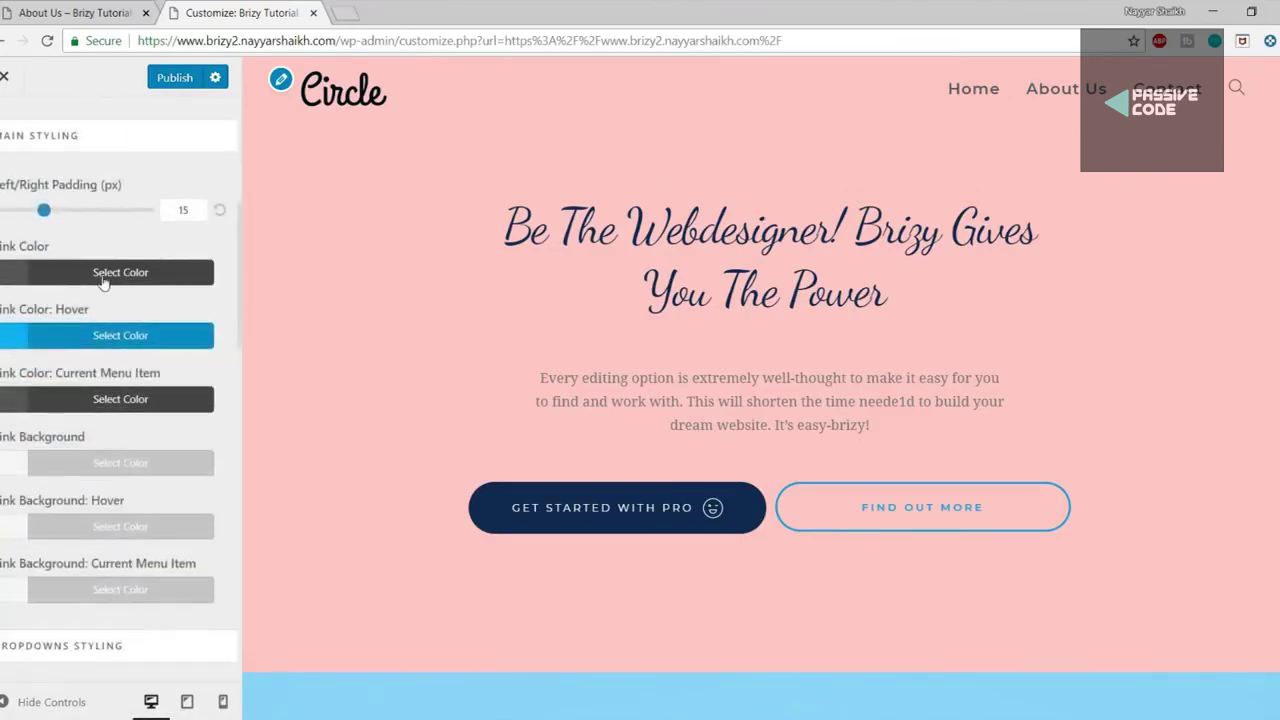
left_click(148, 271)
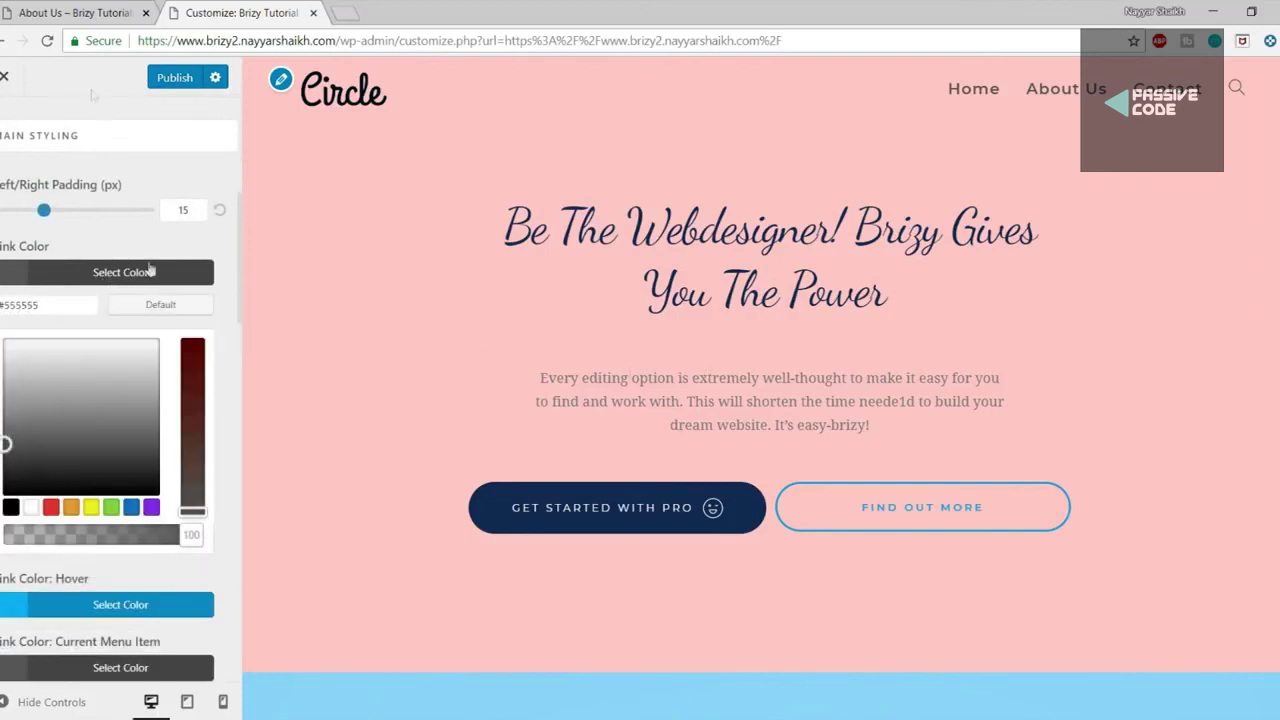
left_click(65, 10)
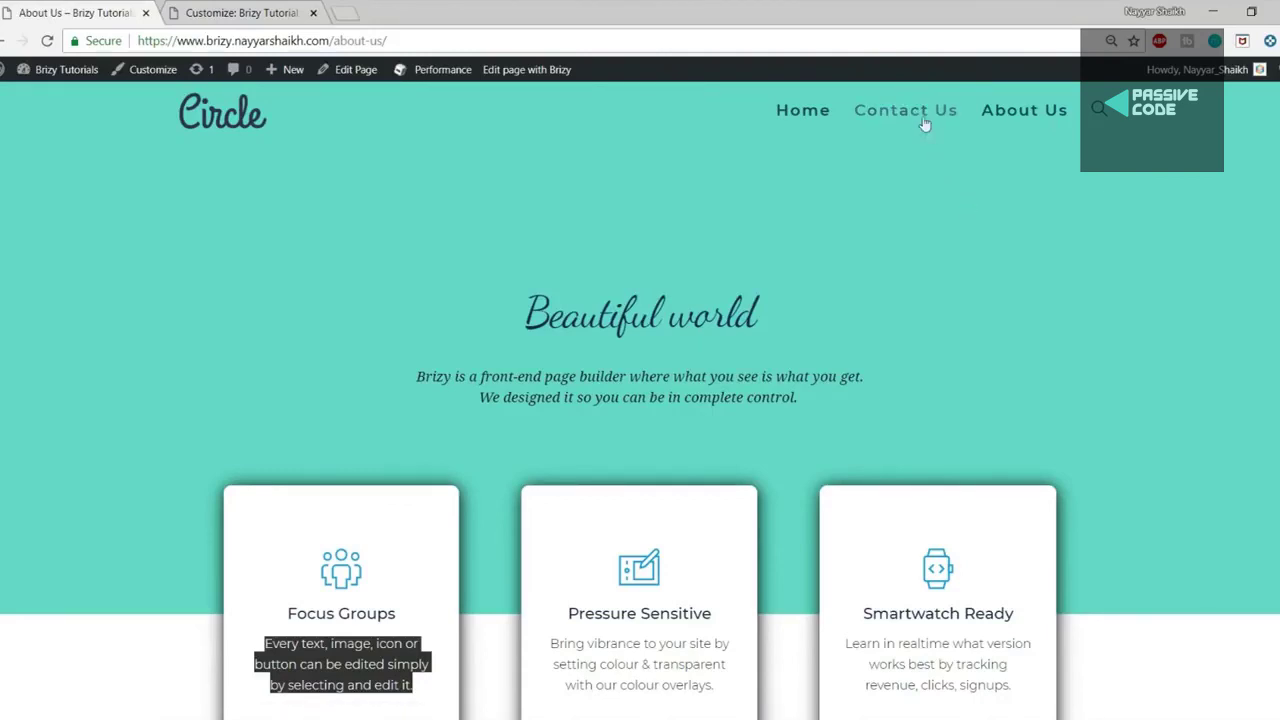
left_click(266, 16)
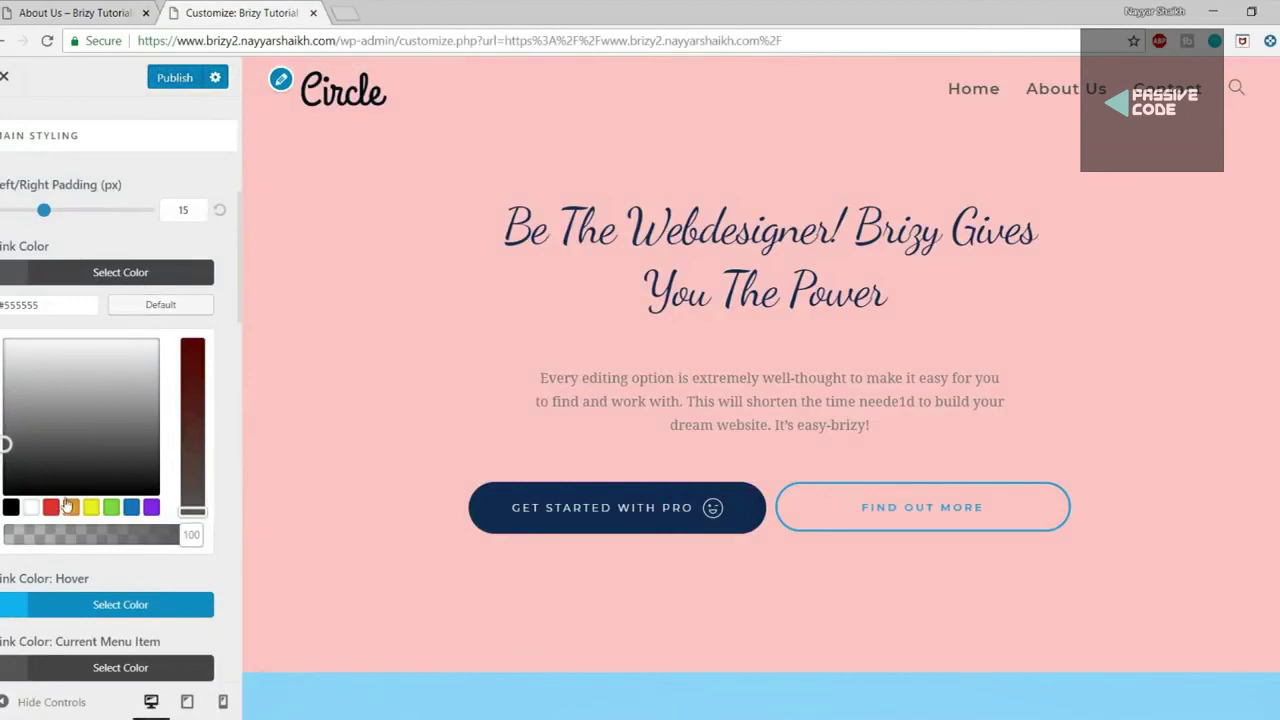
left_click(137, 512)
left_click(104, 441)
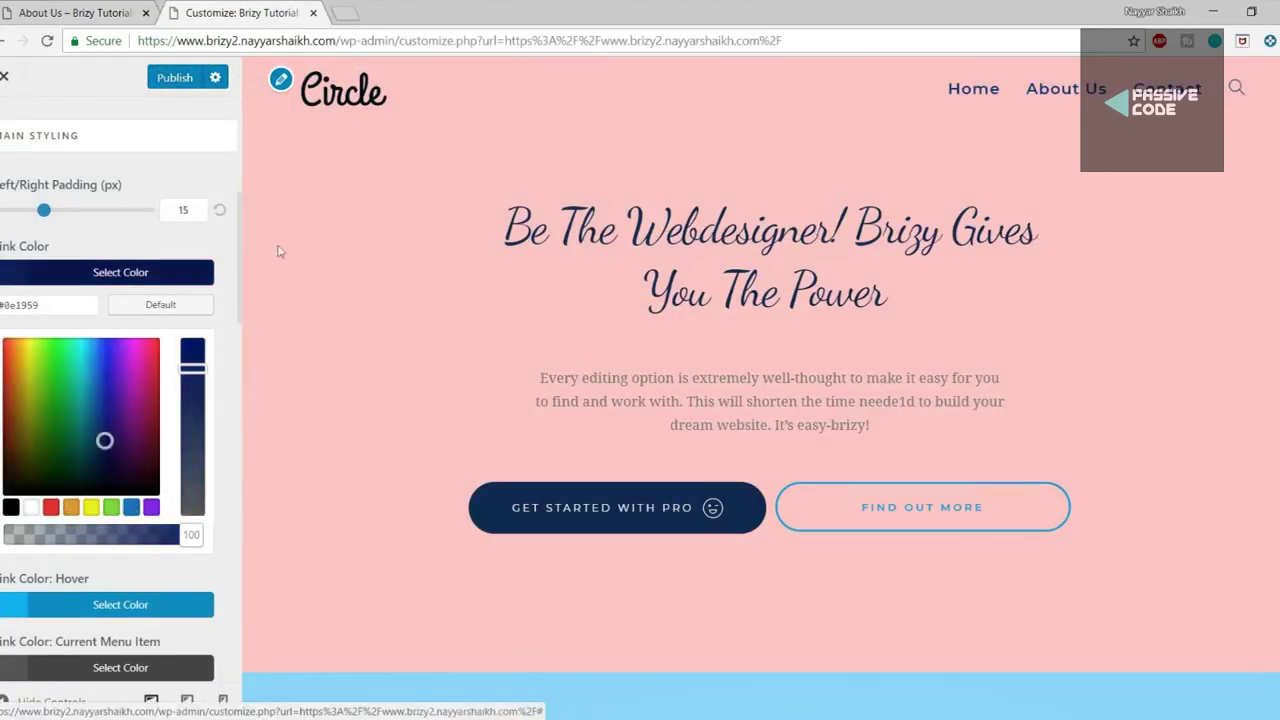
left_click(187, 273)
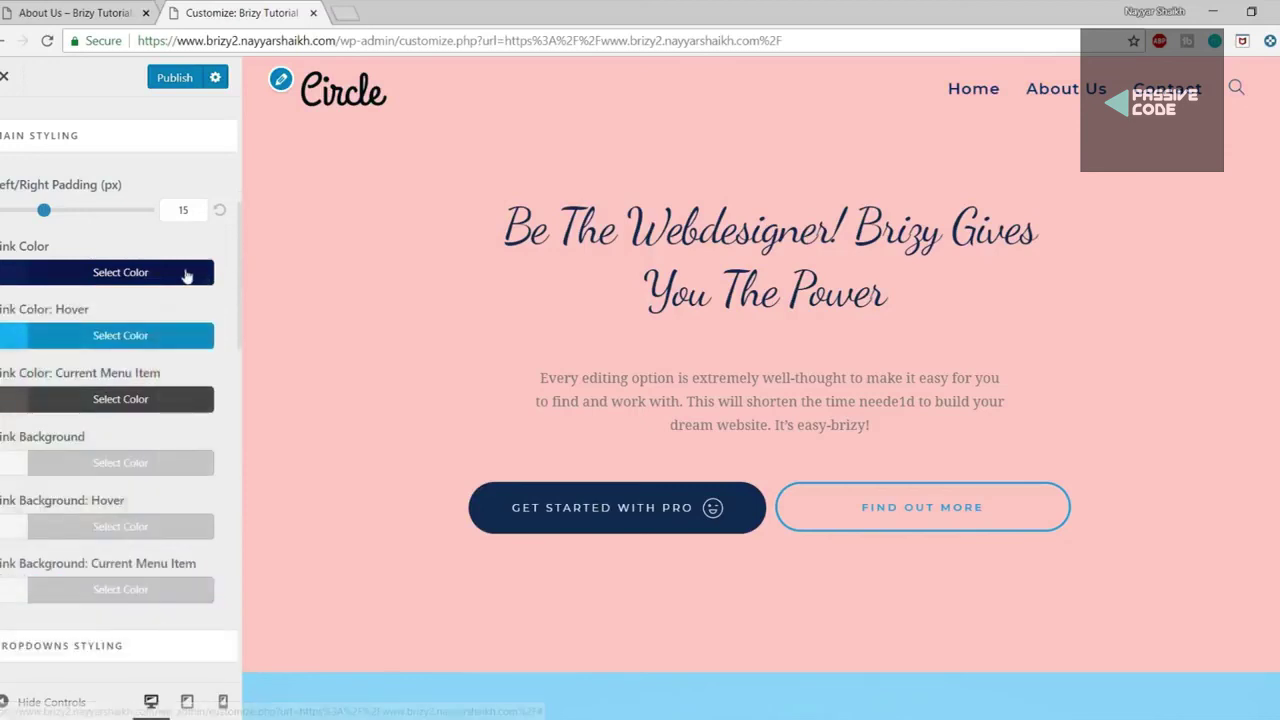
- Set the hover link colour to #ffffff, publish, and view the live site
left_click(98, 342)
left_click(31, 570)
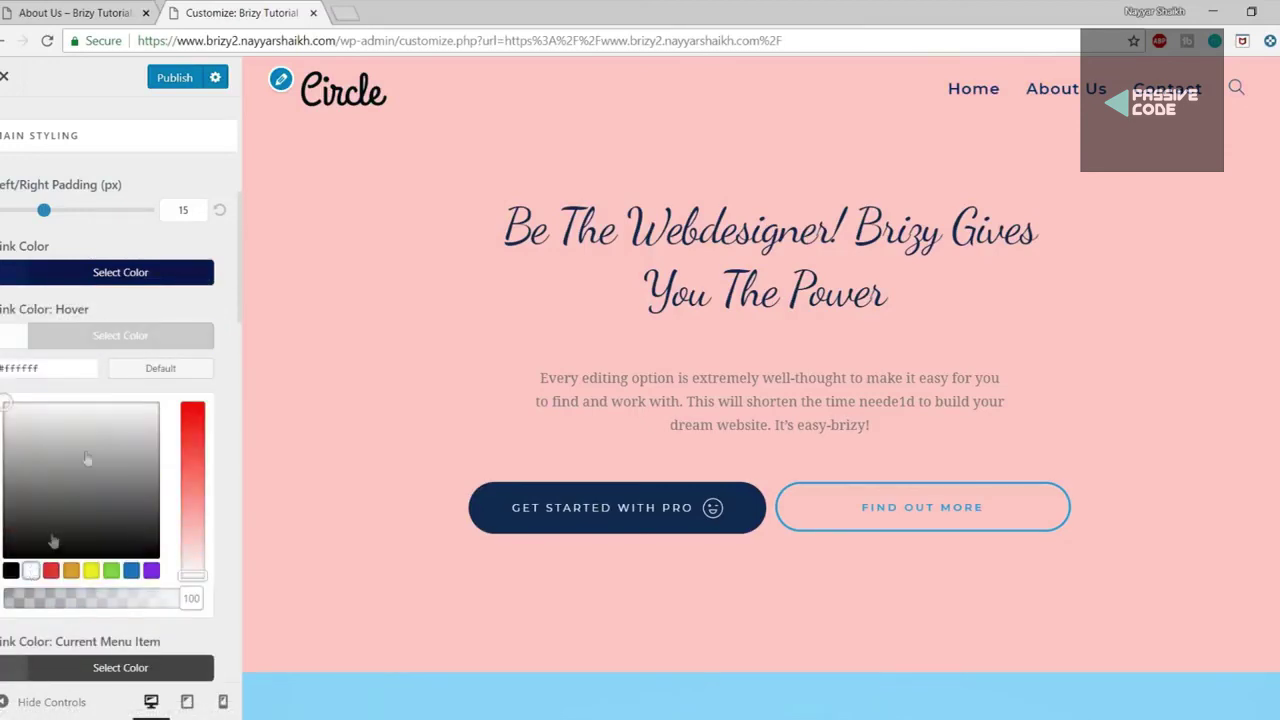
left_click(123, 336)
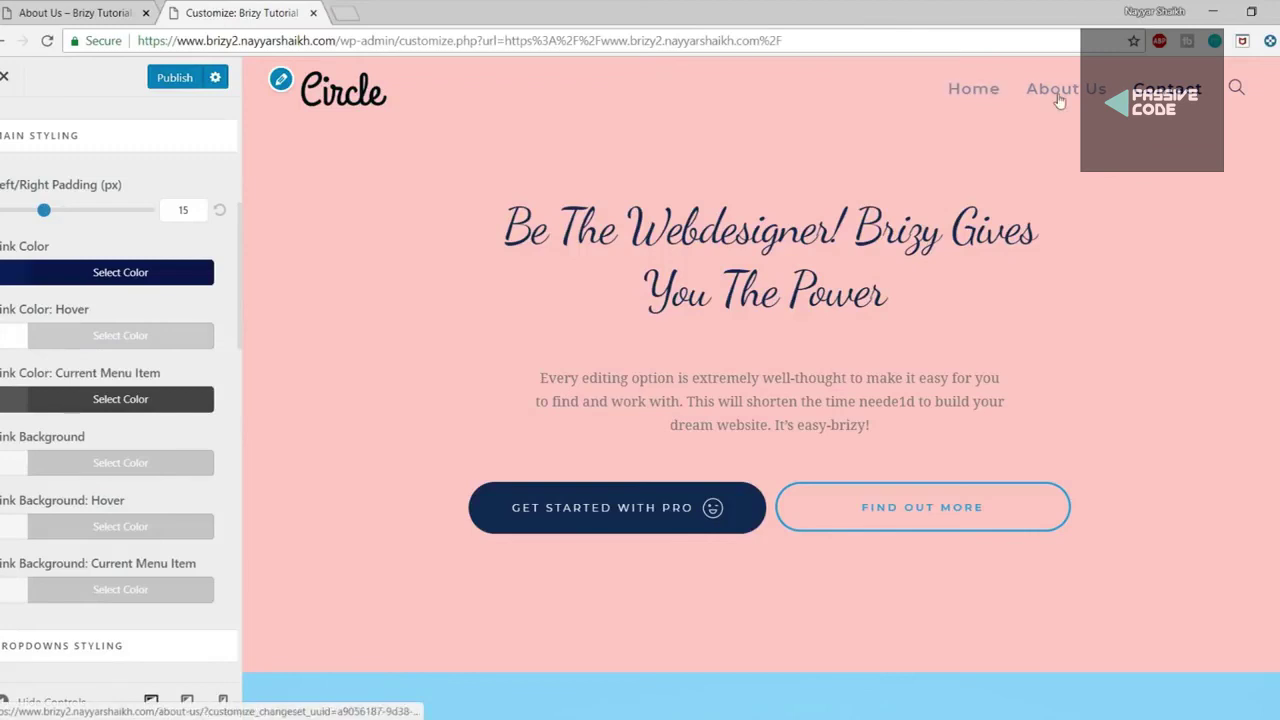
left_click(188, 78)
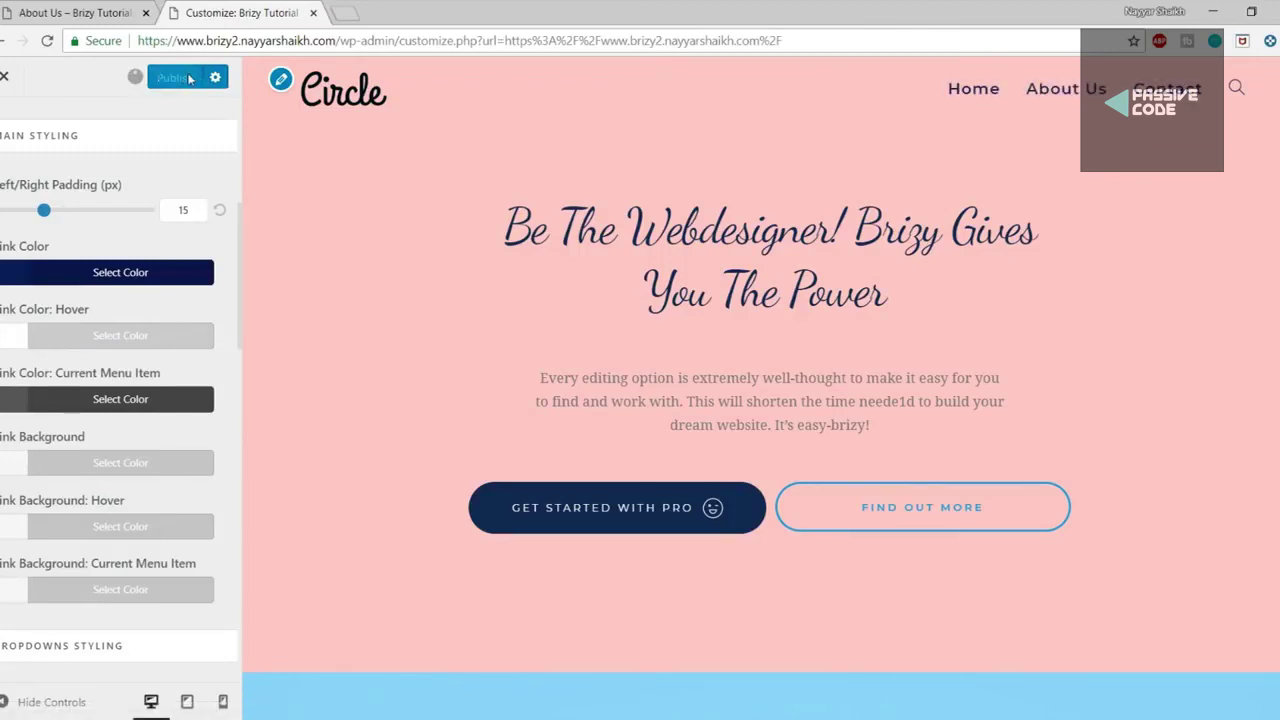
left_click(6, 80)
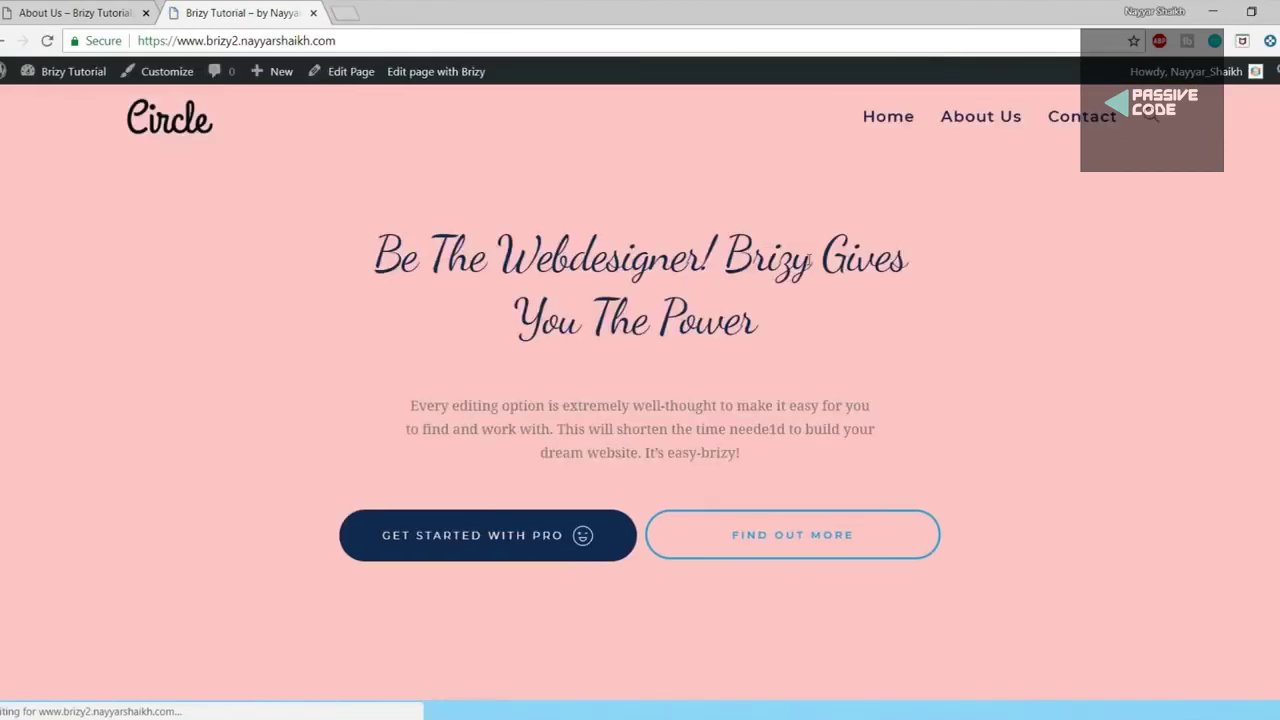
scroll(907, 330, "down", 3)
scroll(968, 465, "up", 3)
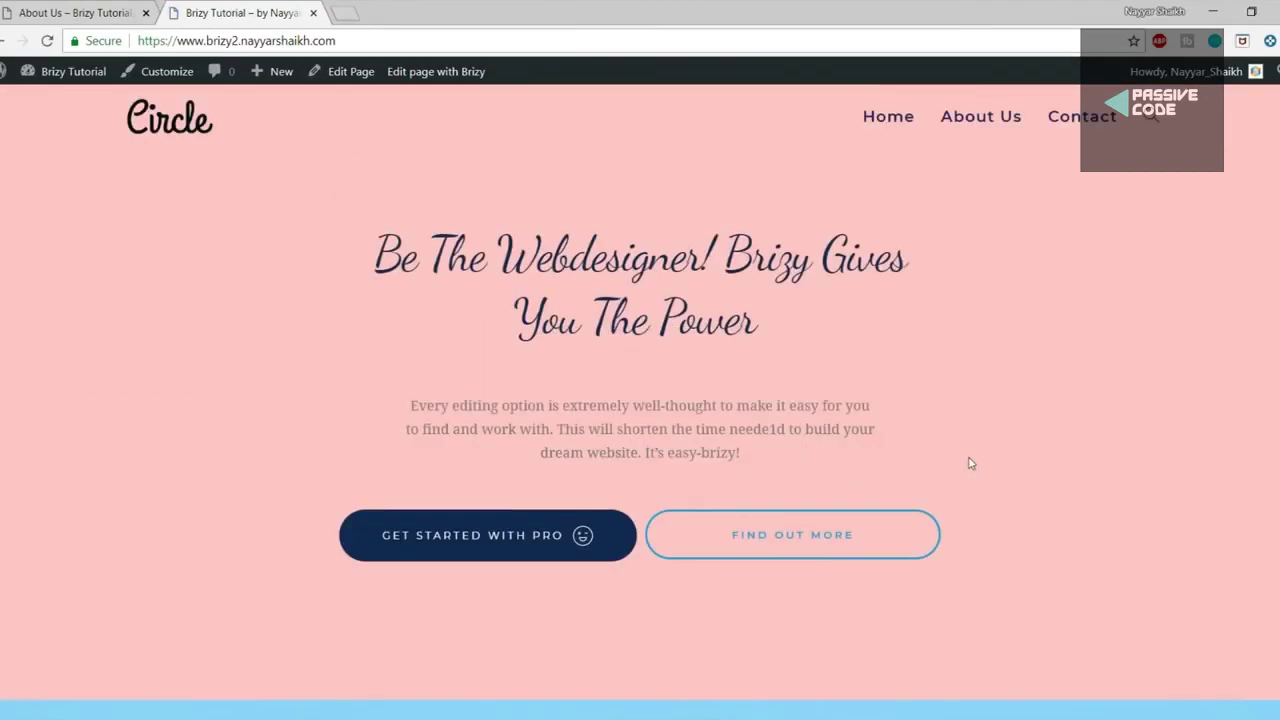